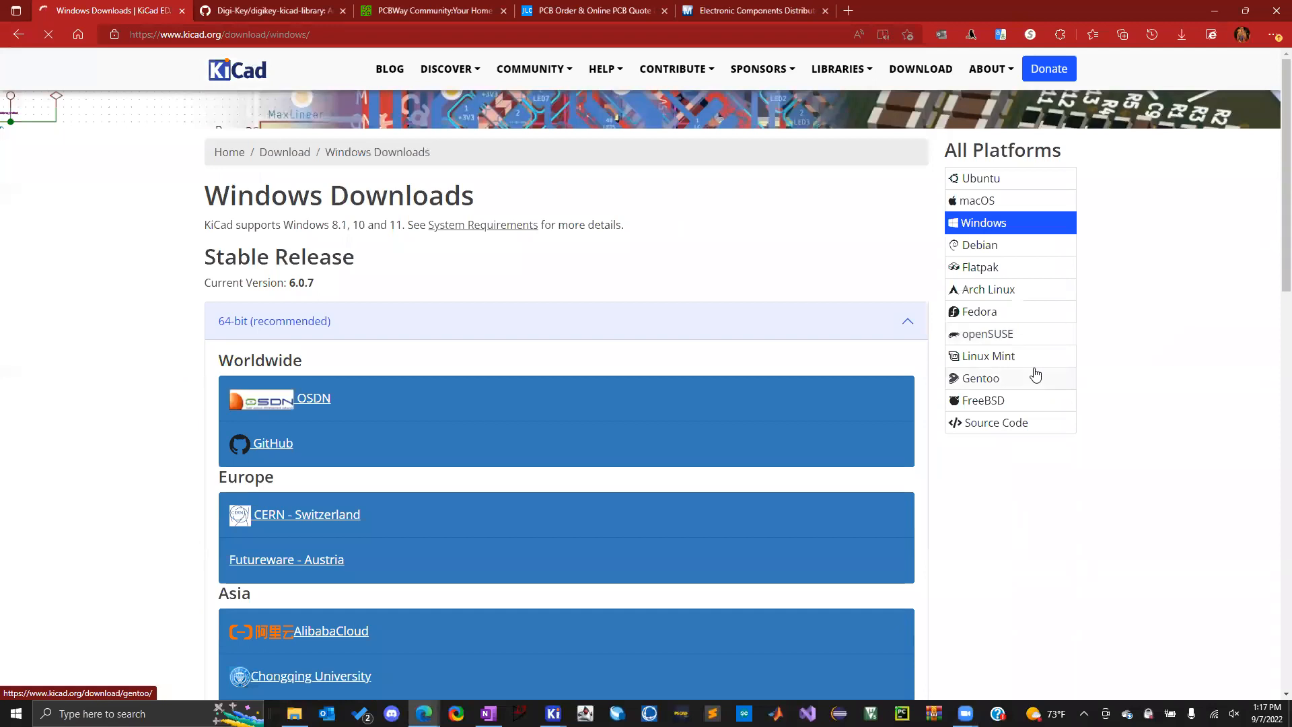
# Request the 64-bit Windows installer of KiCad 6.0.7 from the worldwide GitHub mirror
pyautogui.scroll(-1, 392, 369)
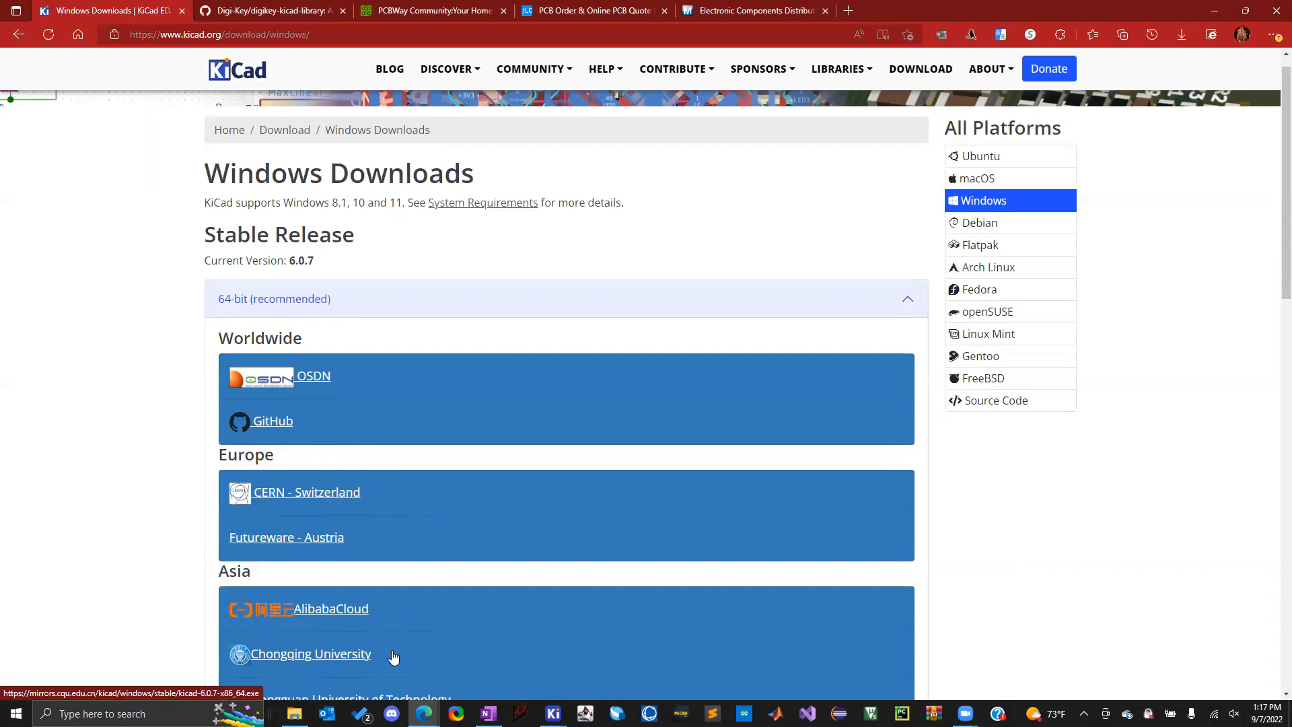
pyautogui.click(281, 428)
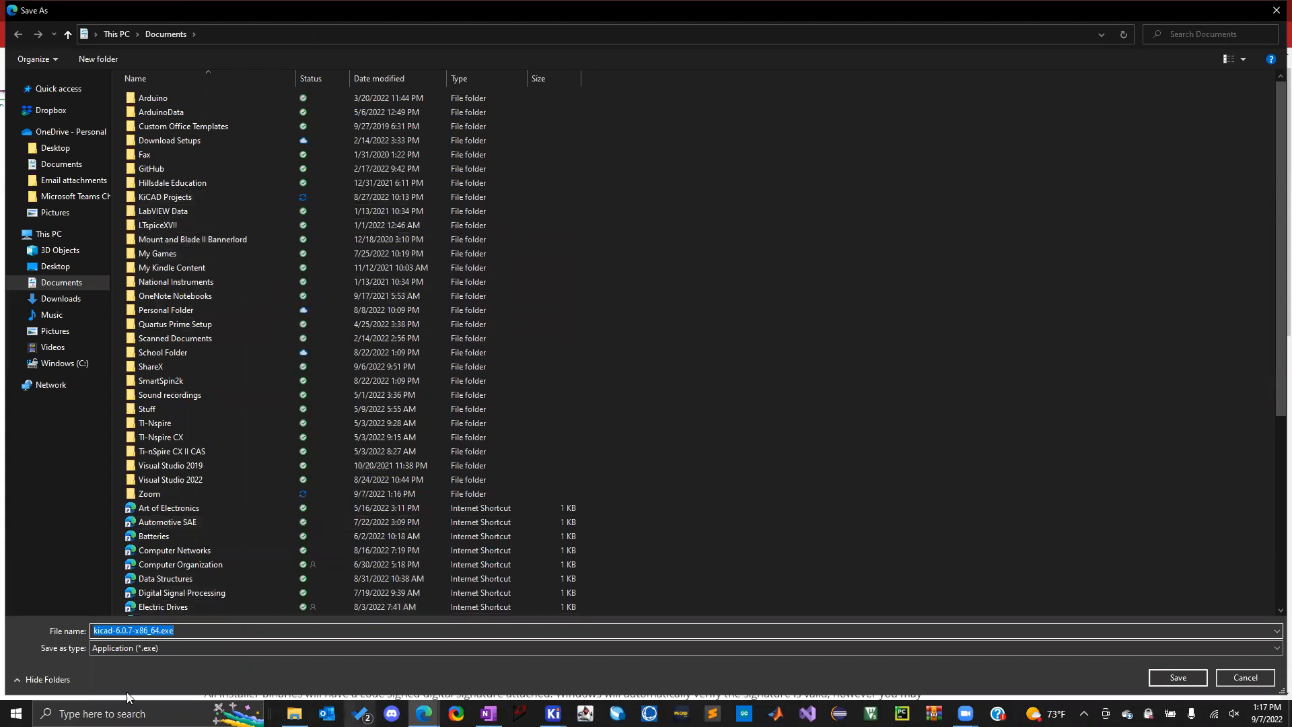
pyautogui.scroll(-1, 409, 435)
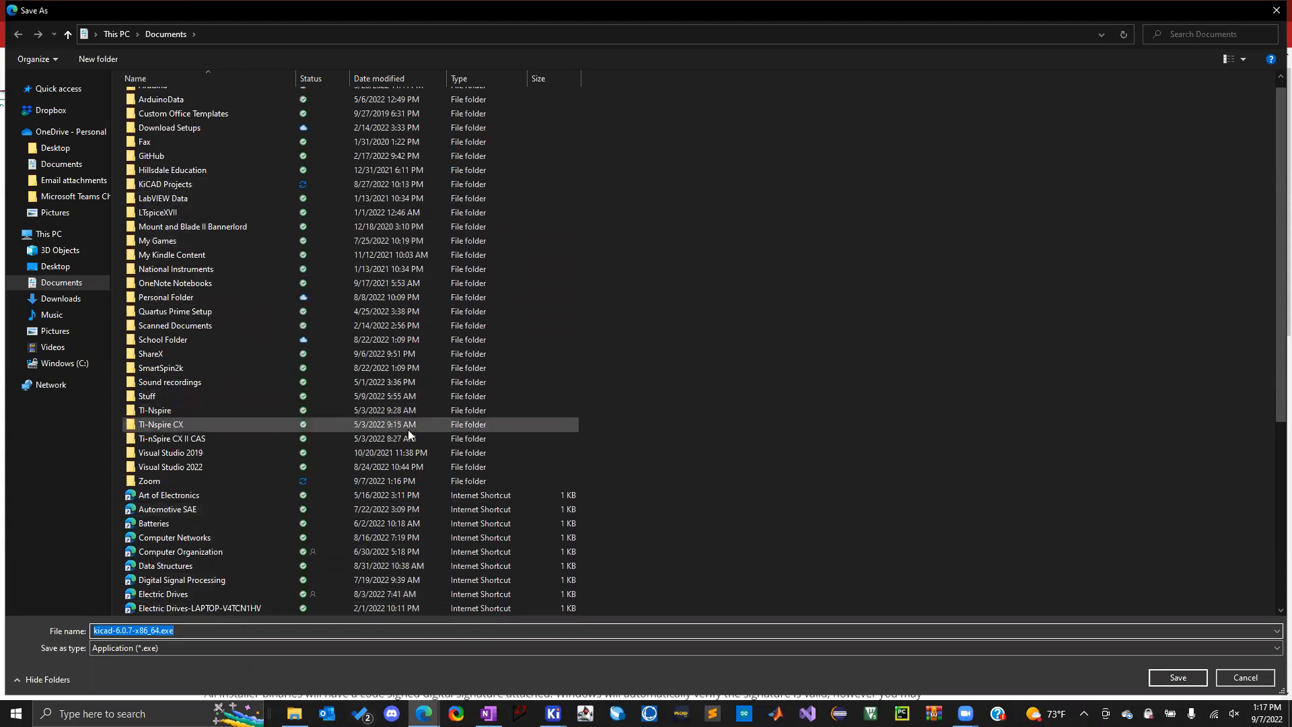
pyautogui.scroll(1, 223, 167)
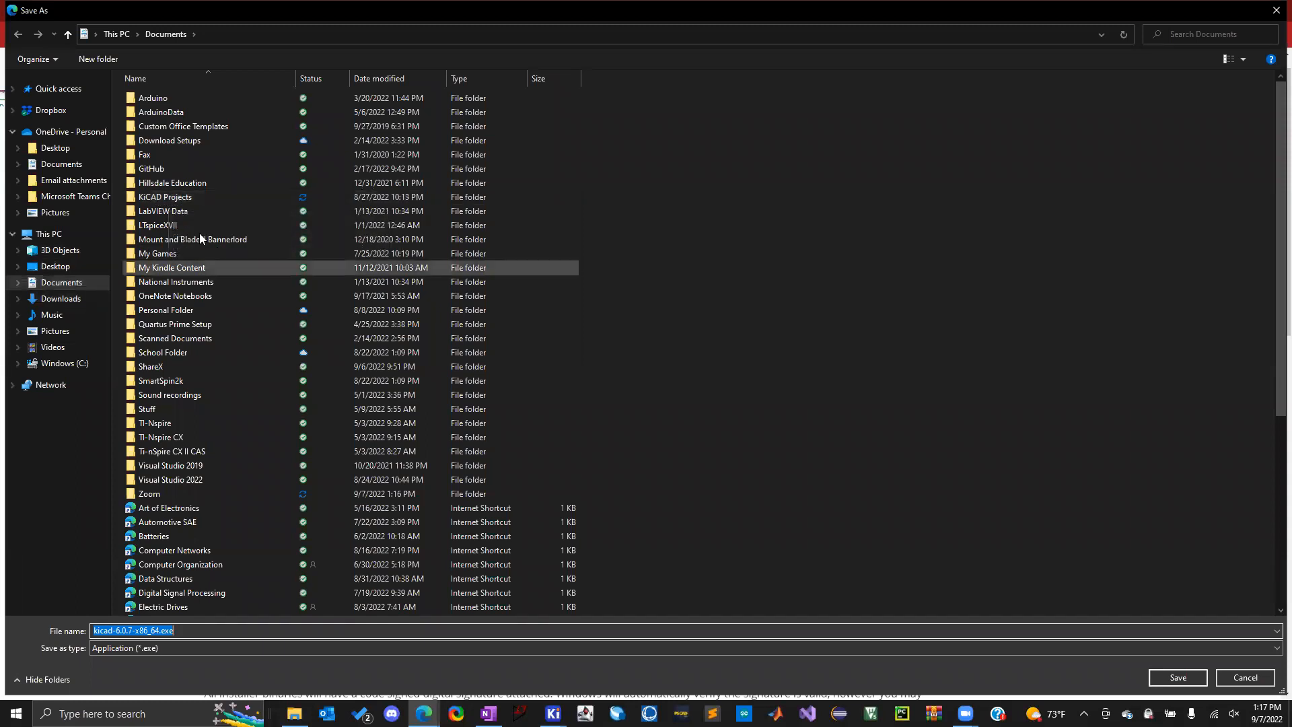
# Browse the KiCAD Projects and Downloads folders as save locations for kicad-6.0.7-x86_64.exe, and cancel the save
pyautogui.doubleClick(189, 196)
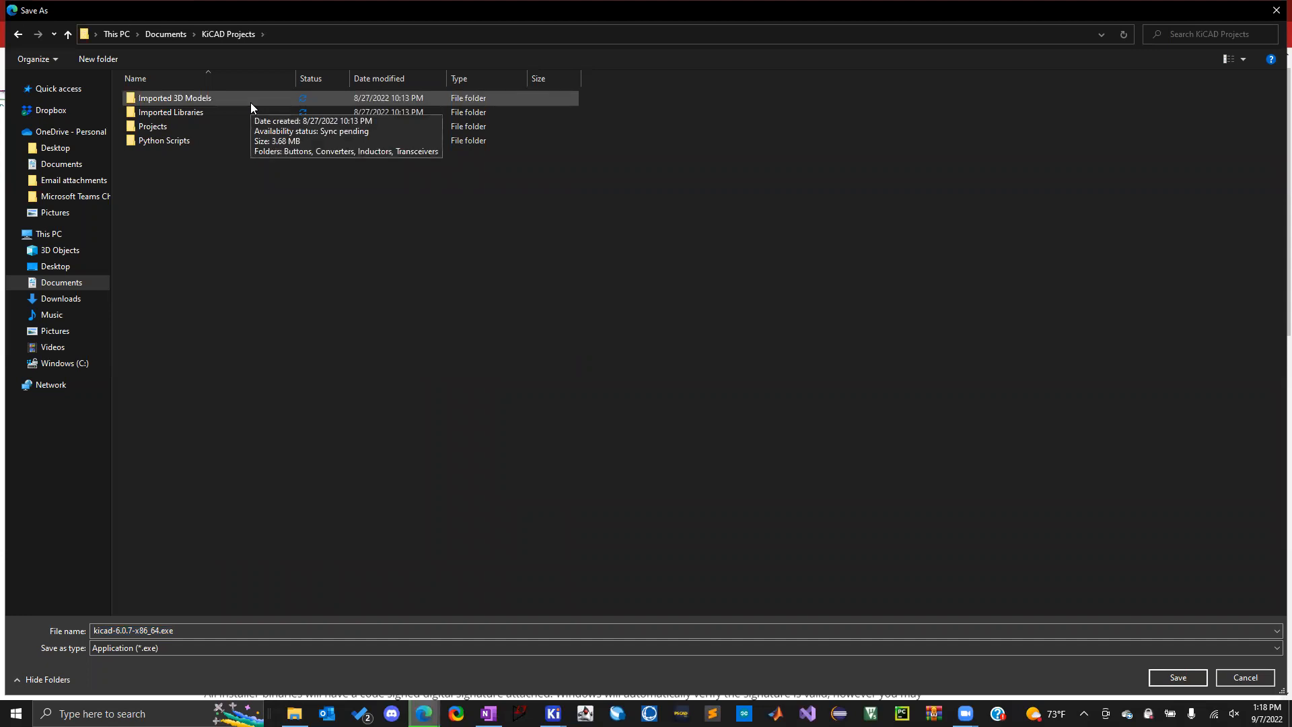
pyautogui.click(195, 113)
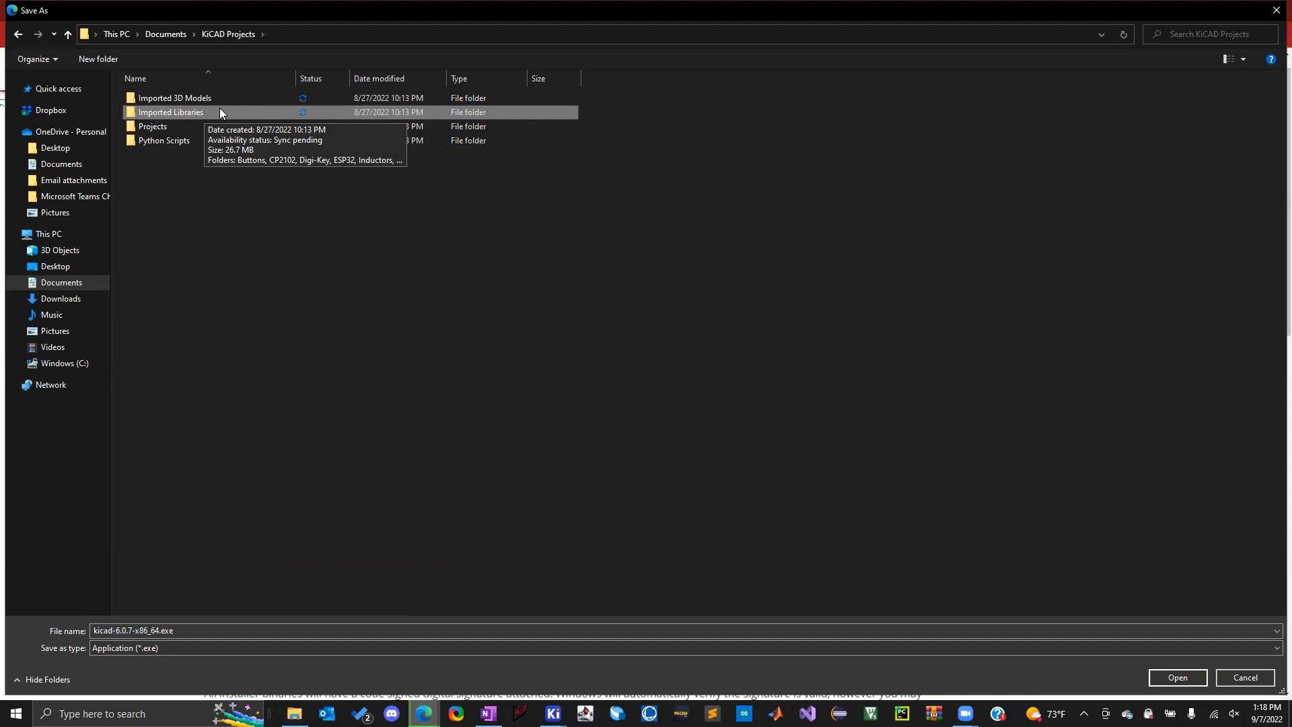
pyautogui.doubleClick(173, 128)
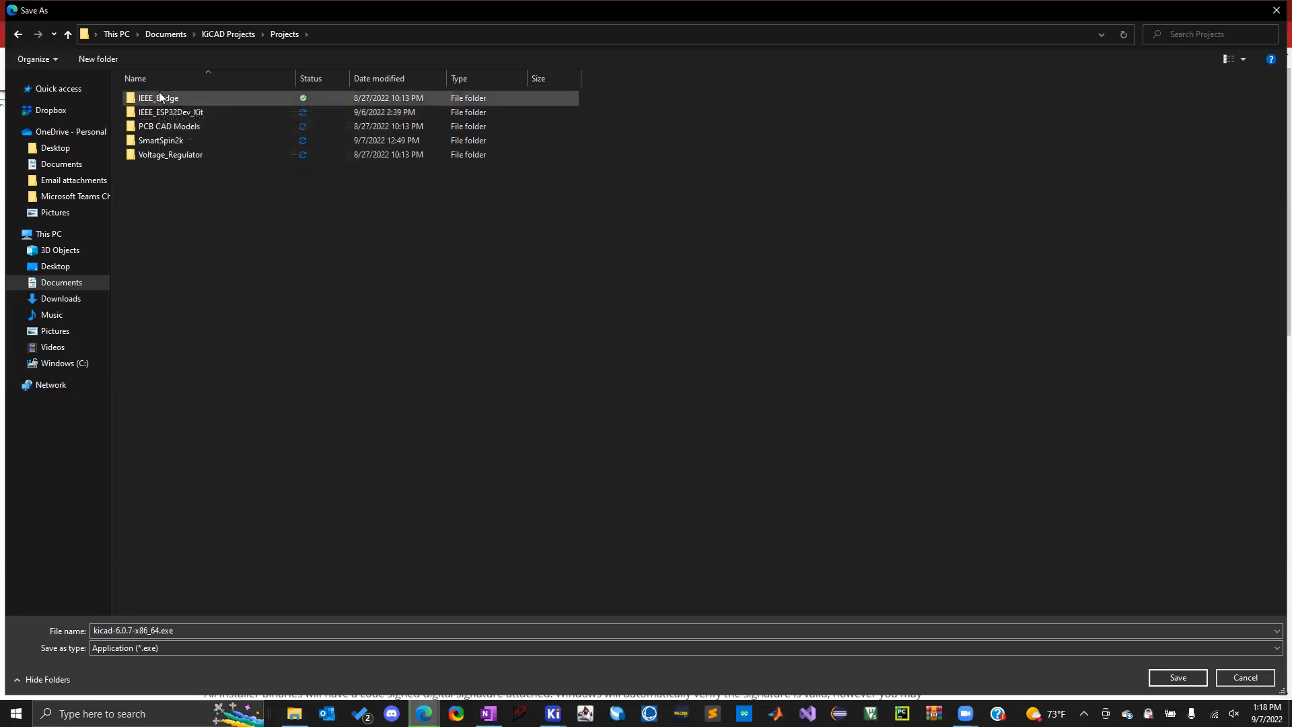
pyautogui.click(67, 34)
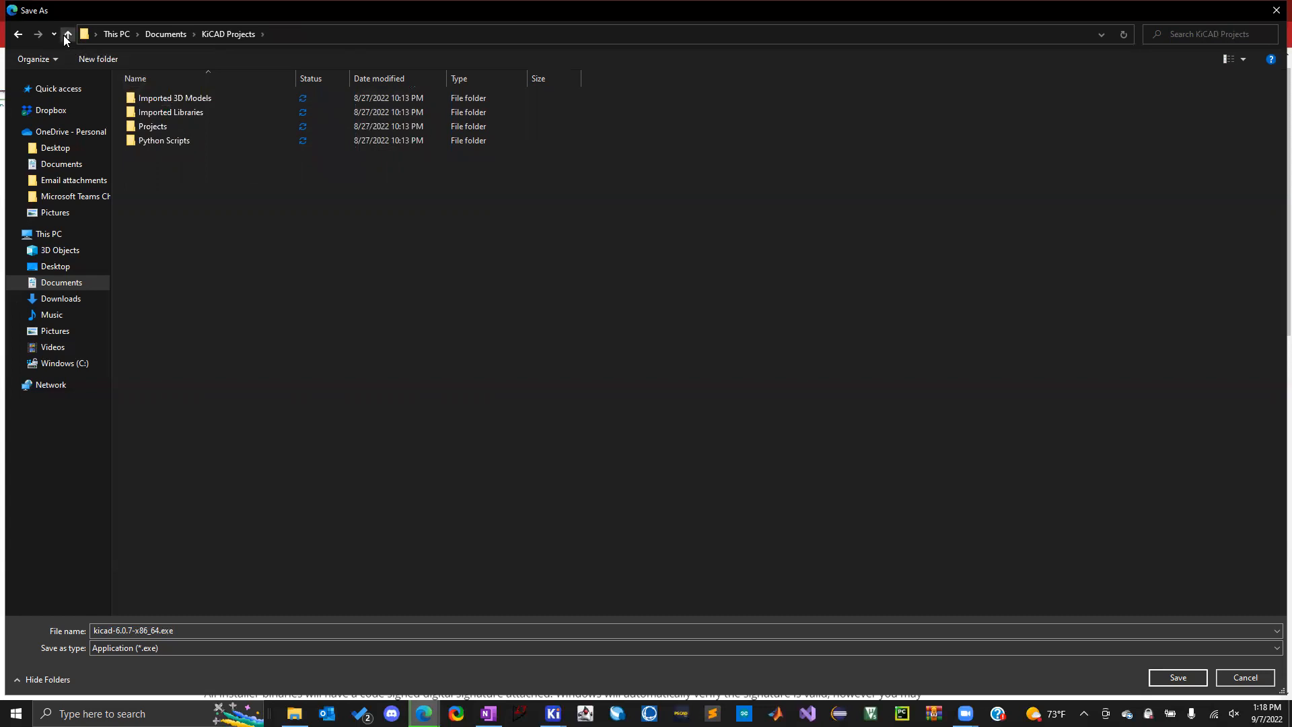
pyautogui.click(63, 299)
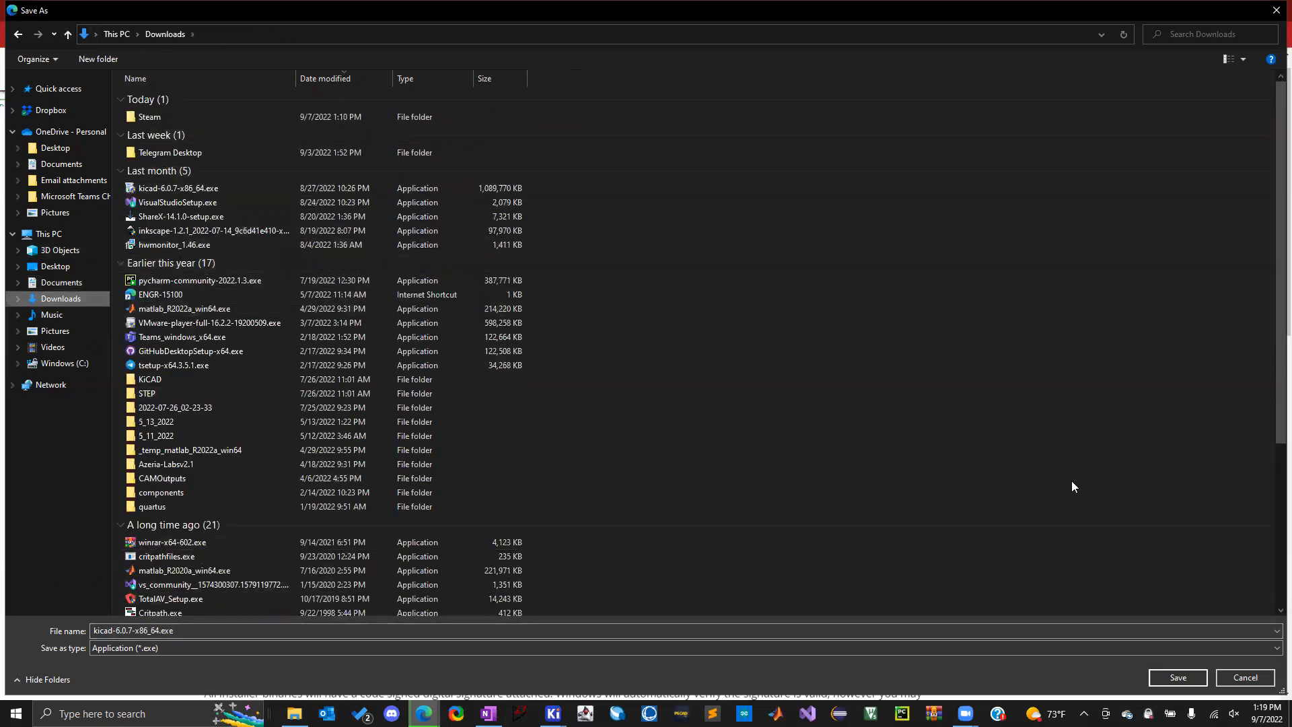
pyautogui.click(1247, 676)
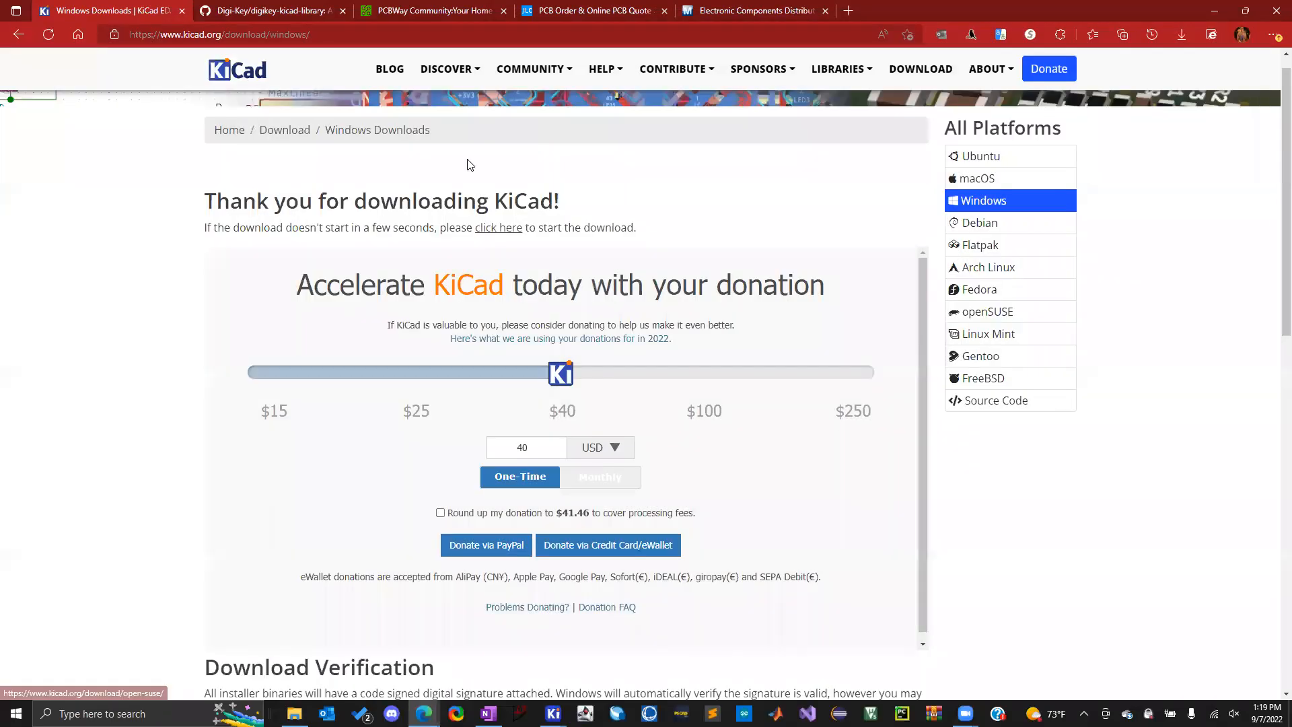
# Open the saved DigiKey Electronics favorite in a new browser tab
pyautogui.click(236, 8)
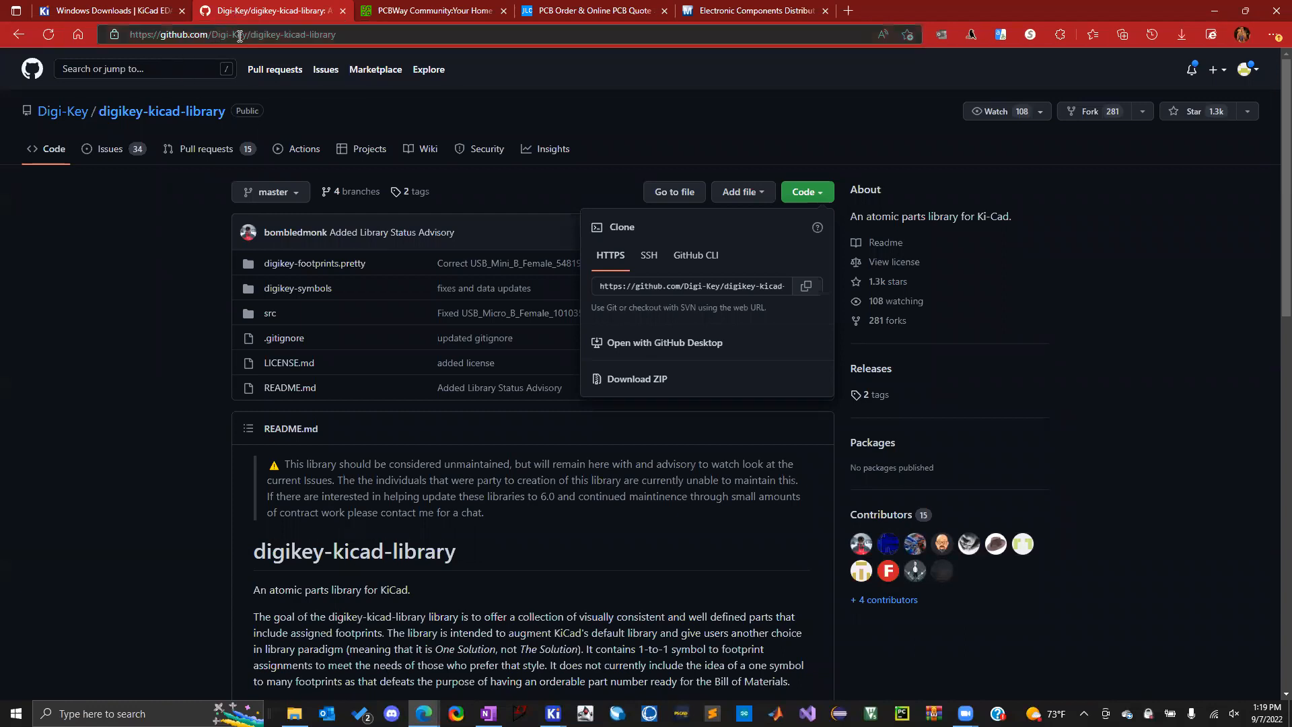
pyautogui.click(848, 10)
pyautogui.click(1104, 35)
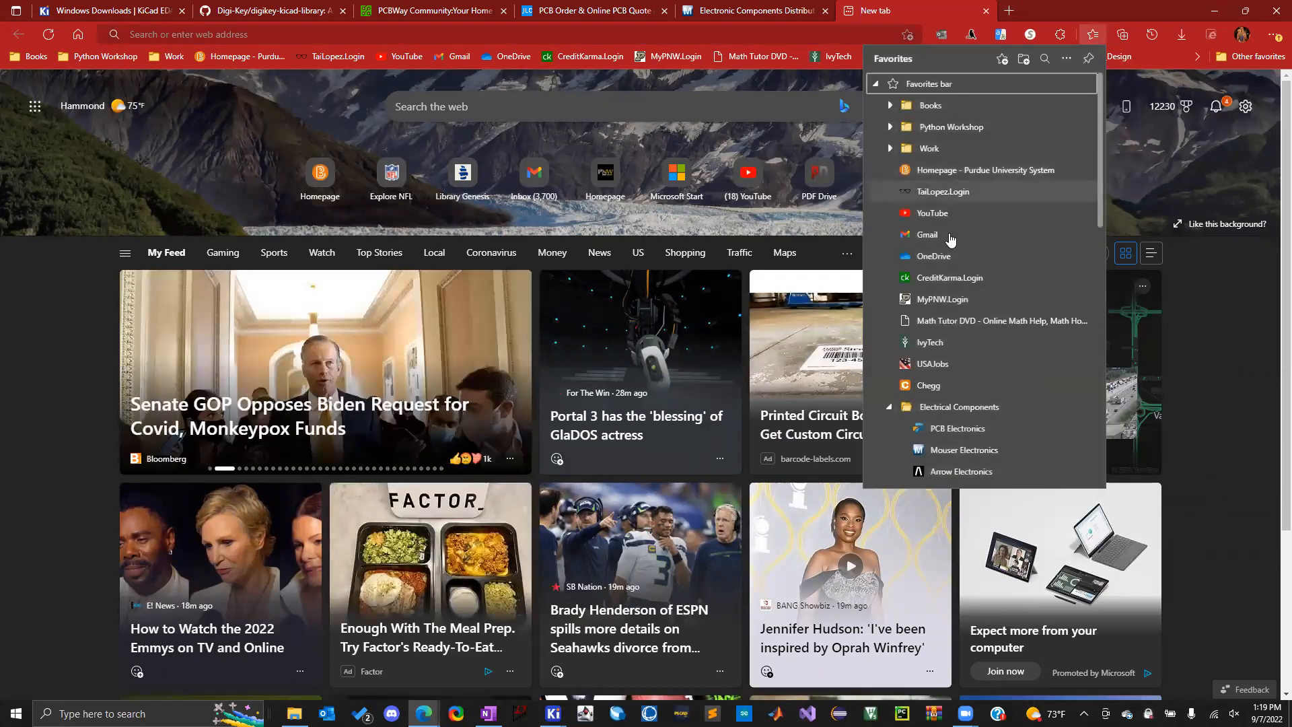
pyautogui.scroll(-3, 951, 370)
pyautogui.click(957, 289)
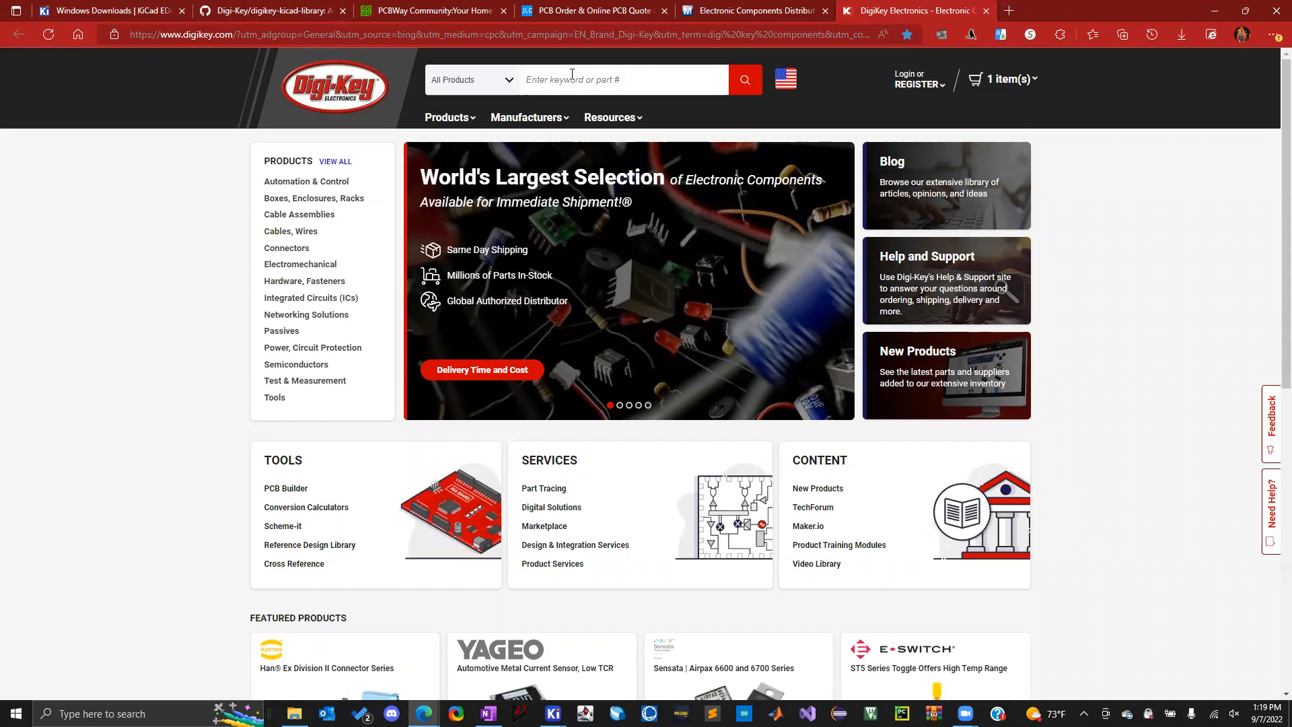
# Search DigiKey for Capacitors and look through the capacitor categories in the results
pyautogui.click(572, 74)
pyautogui.write('Capacitors')
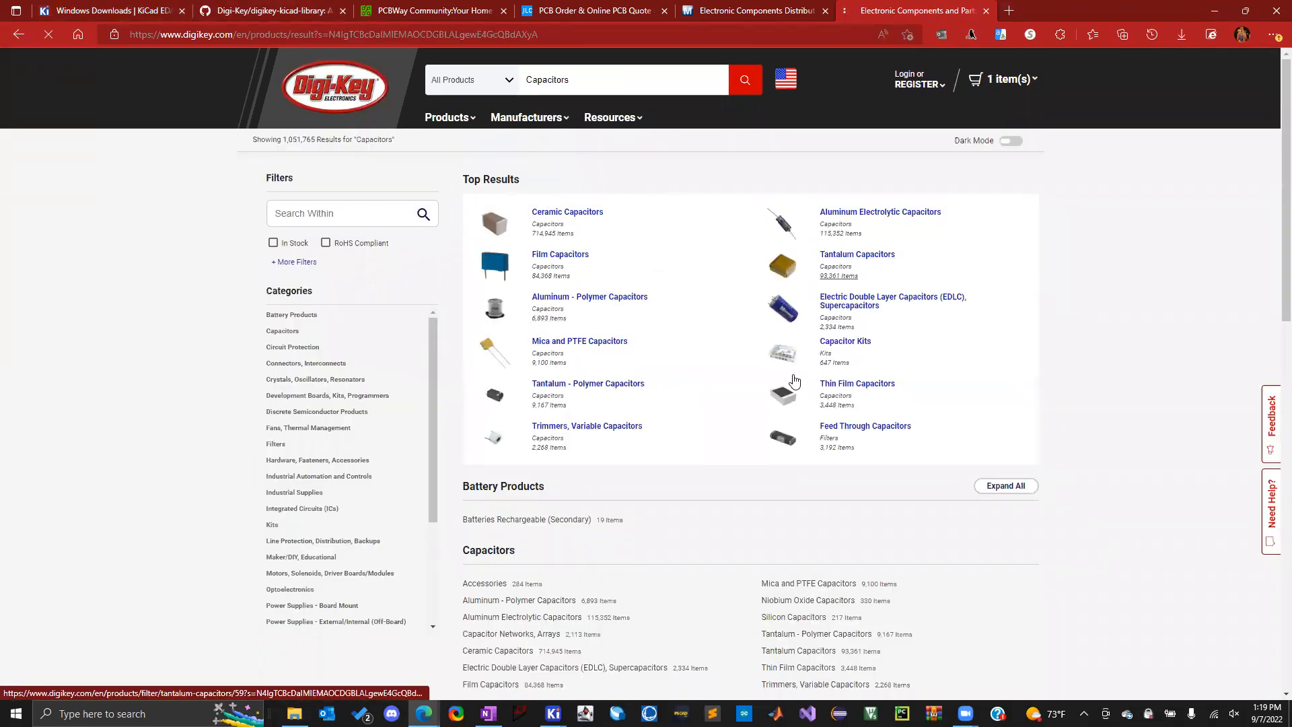
pyautogui.scroll(-1, 776, 362)
pyautogui.scroll(1, 665, 183)
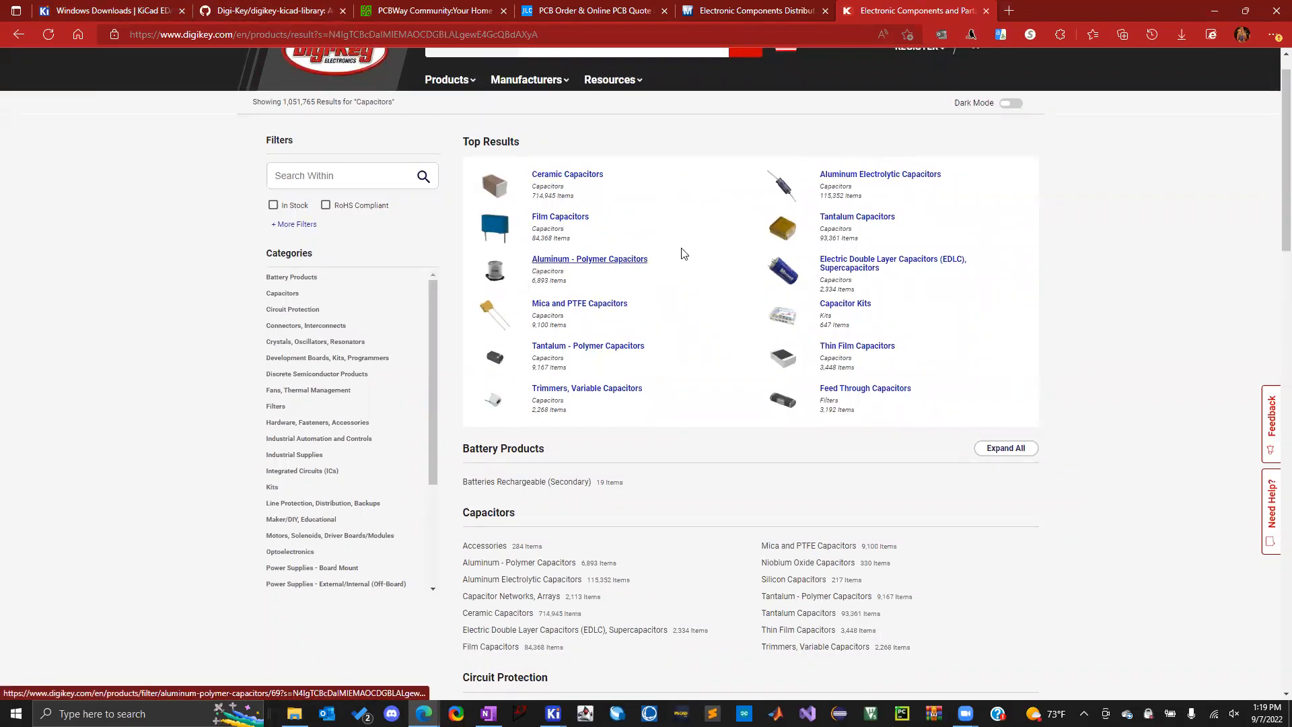
pyautogui.scroll(-1, 506, 317)
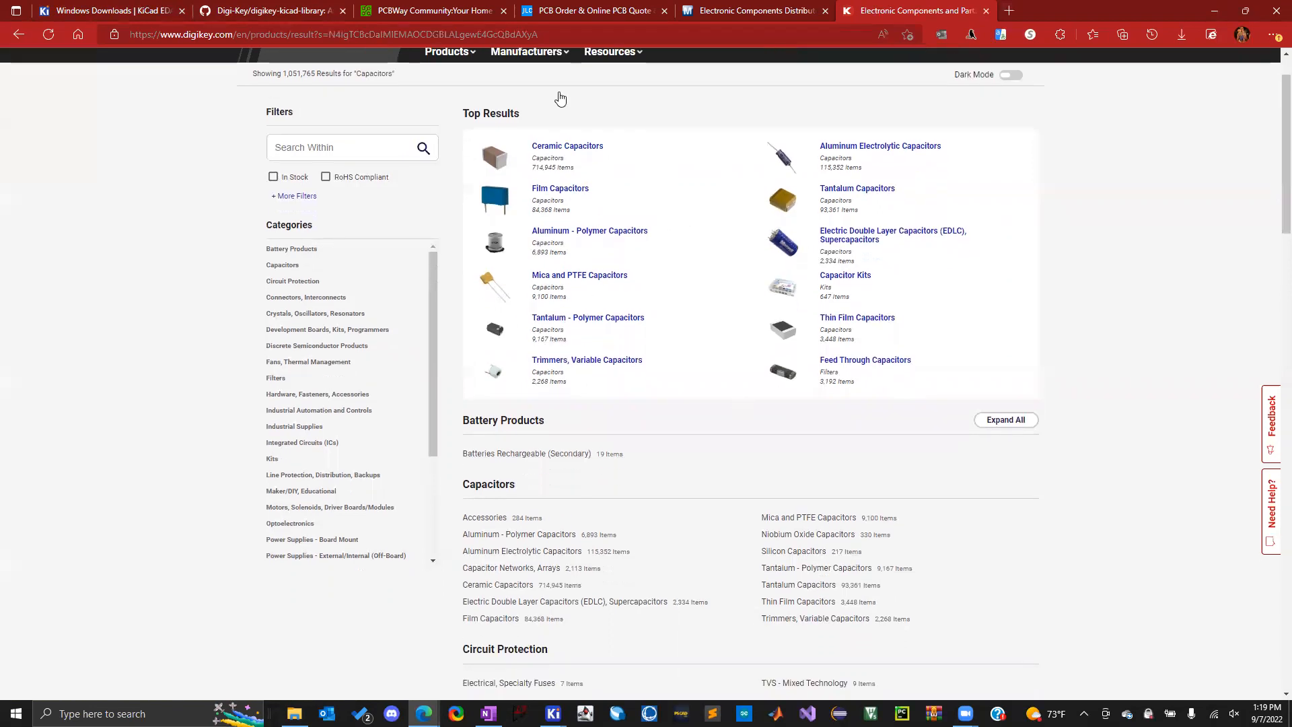
pyautogui.scroll(1, 545, 255)
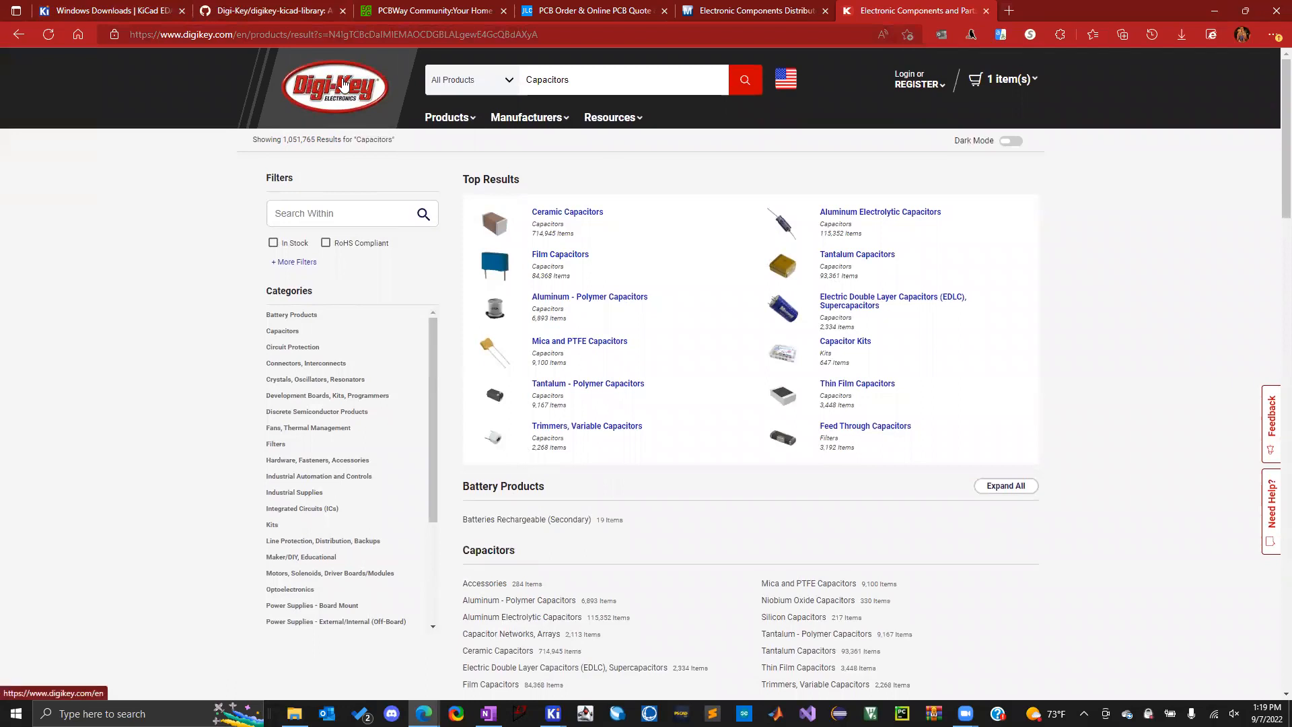
# Return to the KiCad website's home page and highlight its web address
pyautogui.click(240, 10)
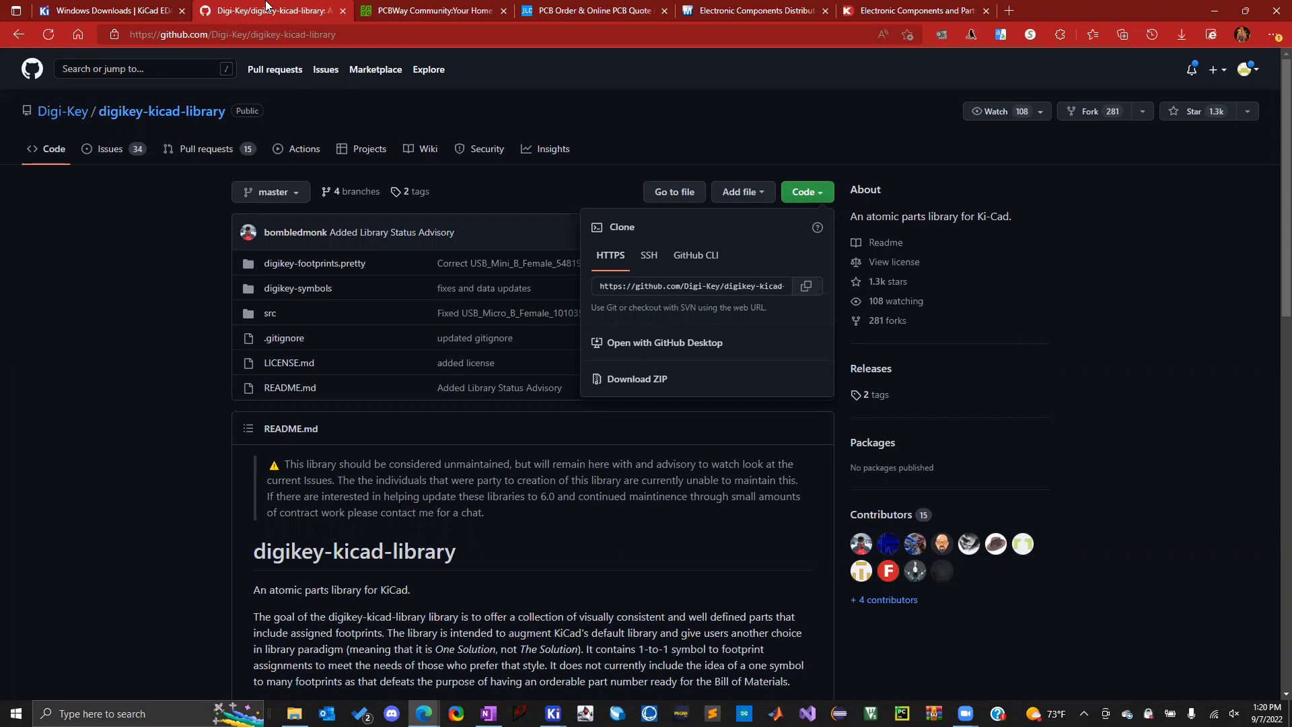
pyautogui.click(111, 12)
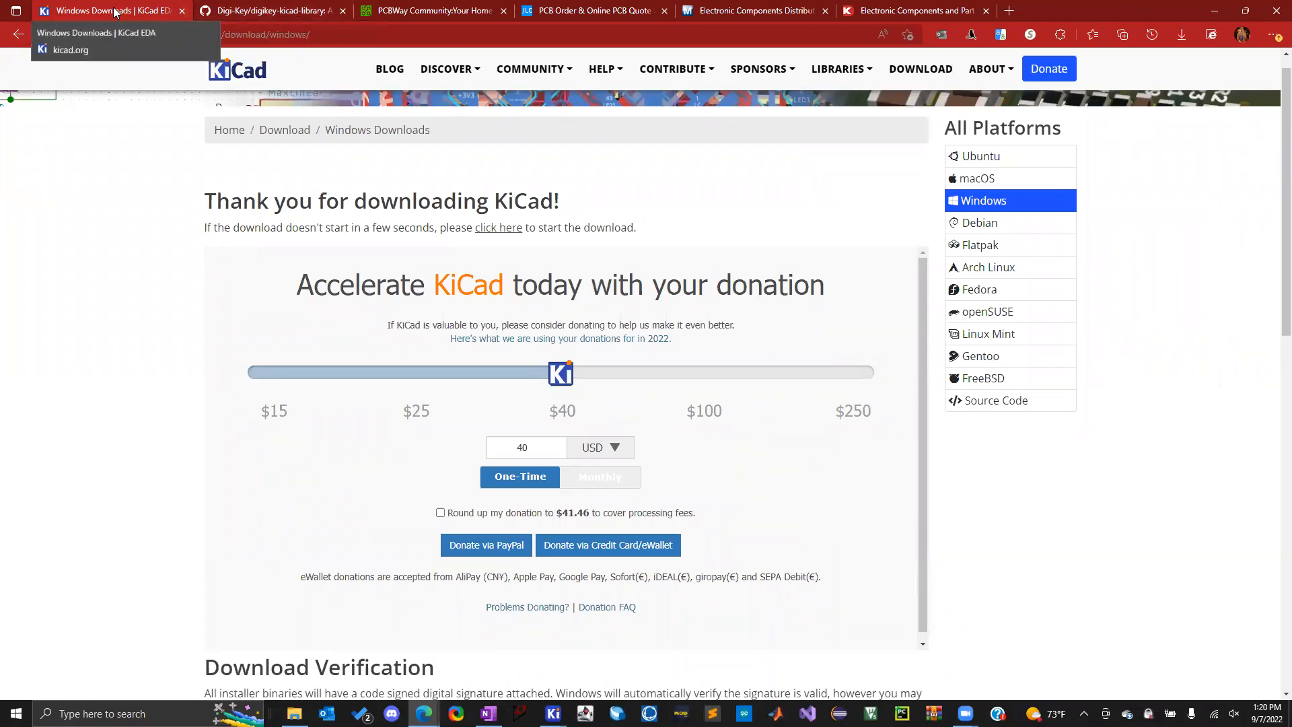
pyautogui.click(27, 33)
pyautogui.click(100, 47)
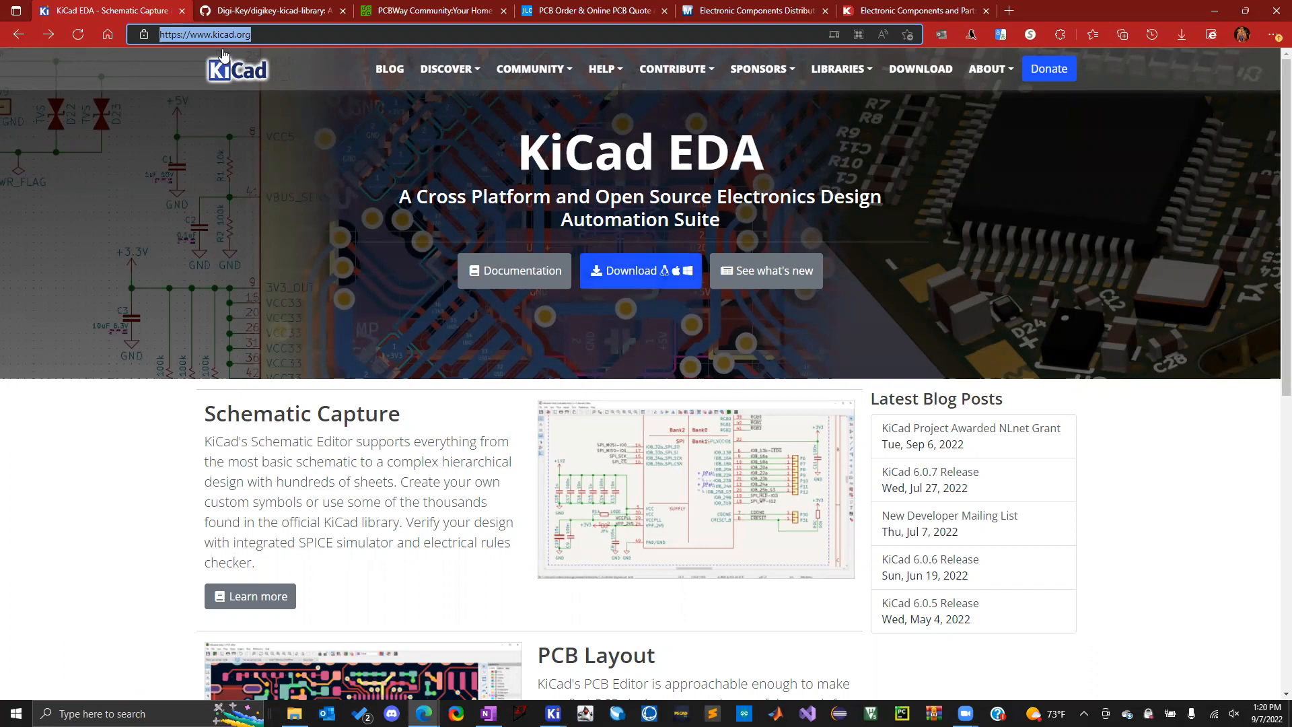
# Show the digikey-kicad-library repository on GitHub and highlight its web address
pyautogui.click(239, 7)
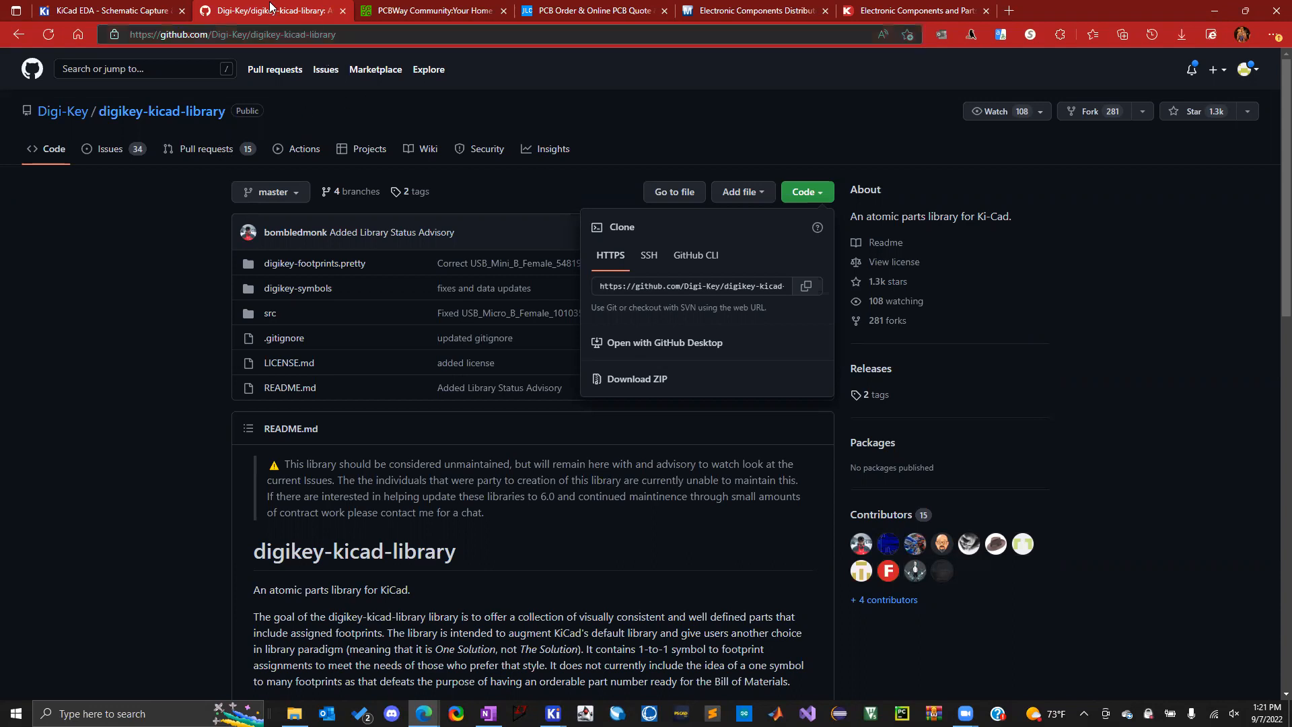
pyautogui.click(360, 36)
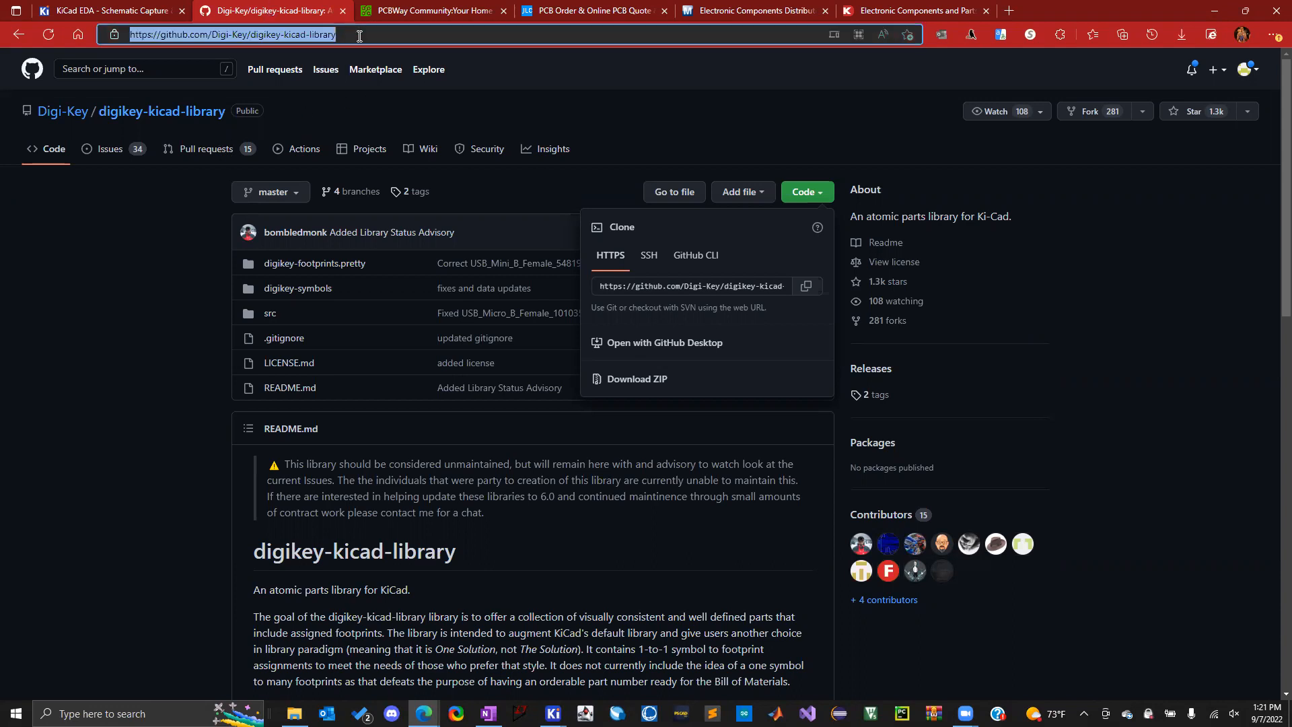
pyautogui.click(358, 39)
pyautogui.moveTo(358, 37); pyautogui.dragTo(124, 43)
pyautogui.click(762, 115)
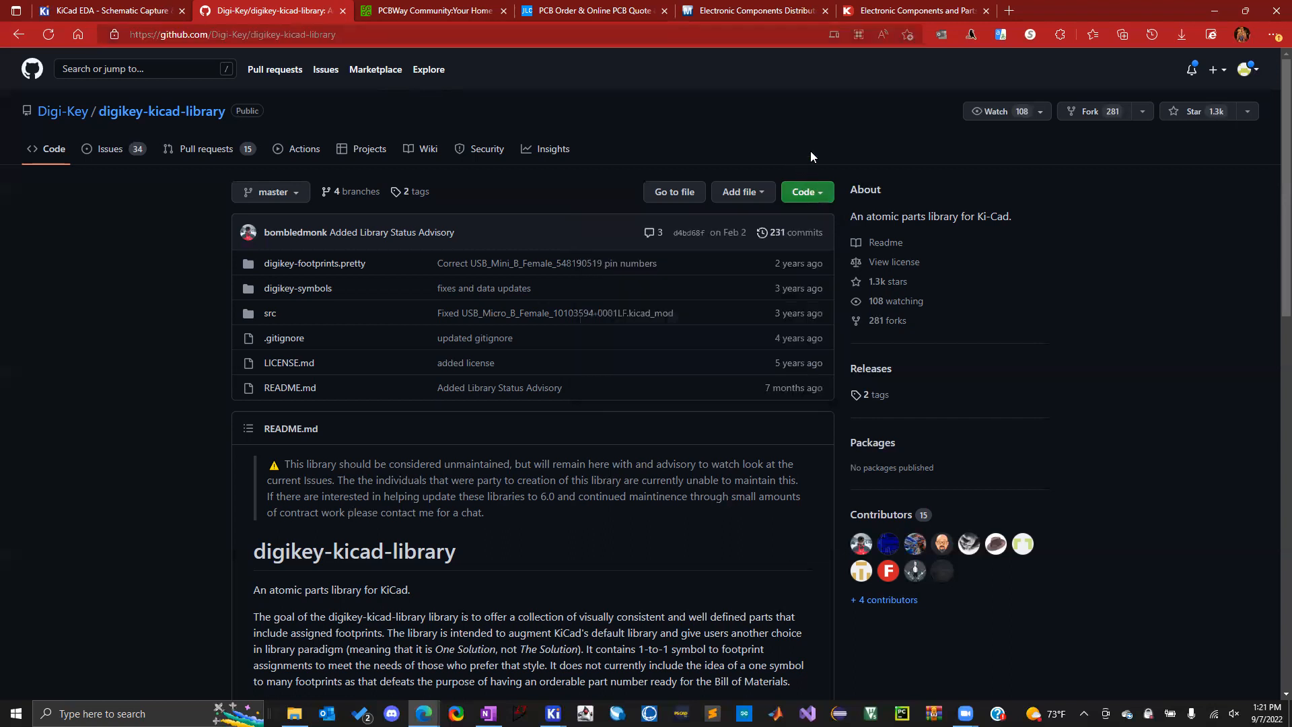
# Try downloading the repository as a ZIP into the Digi-Key folder under KiCAD Projects > Imported Libraries, and cancel the save
pyautogui.click(818, 191)
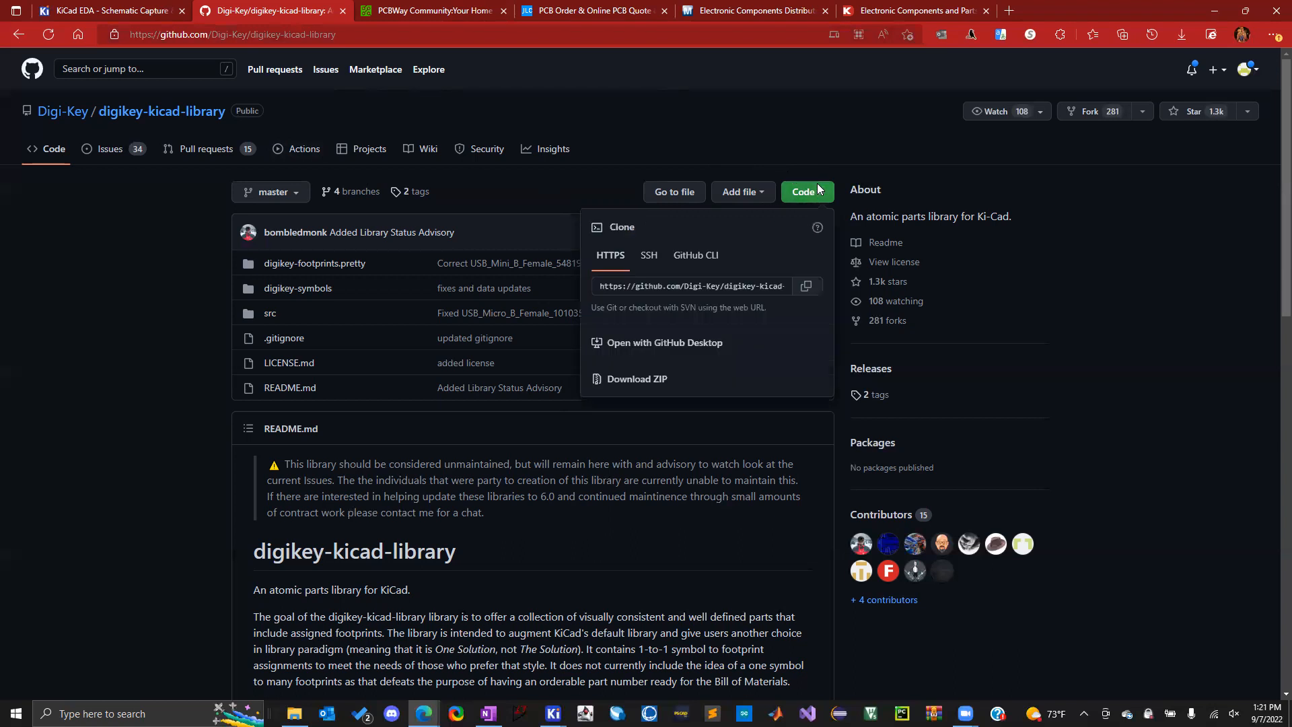
pyautogui.click(620, 381)
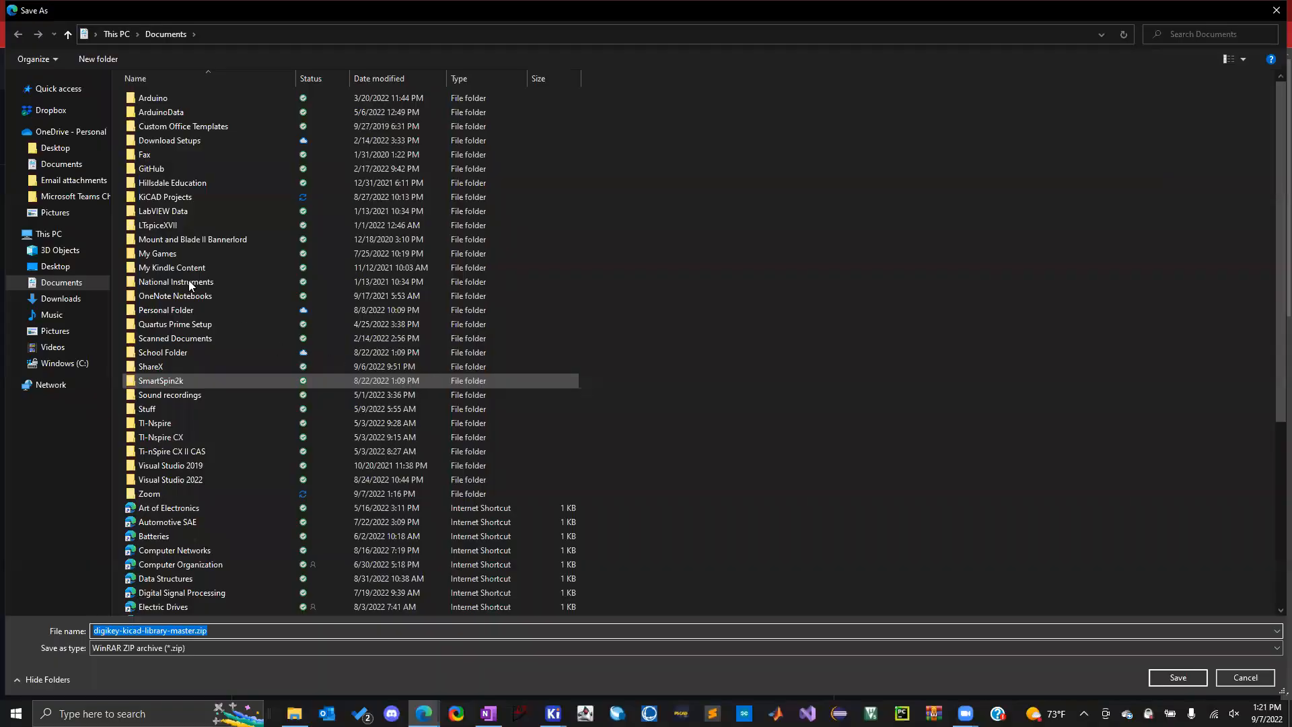
pyautogui.doubleClick(166, 197)
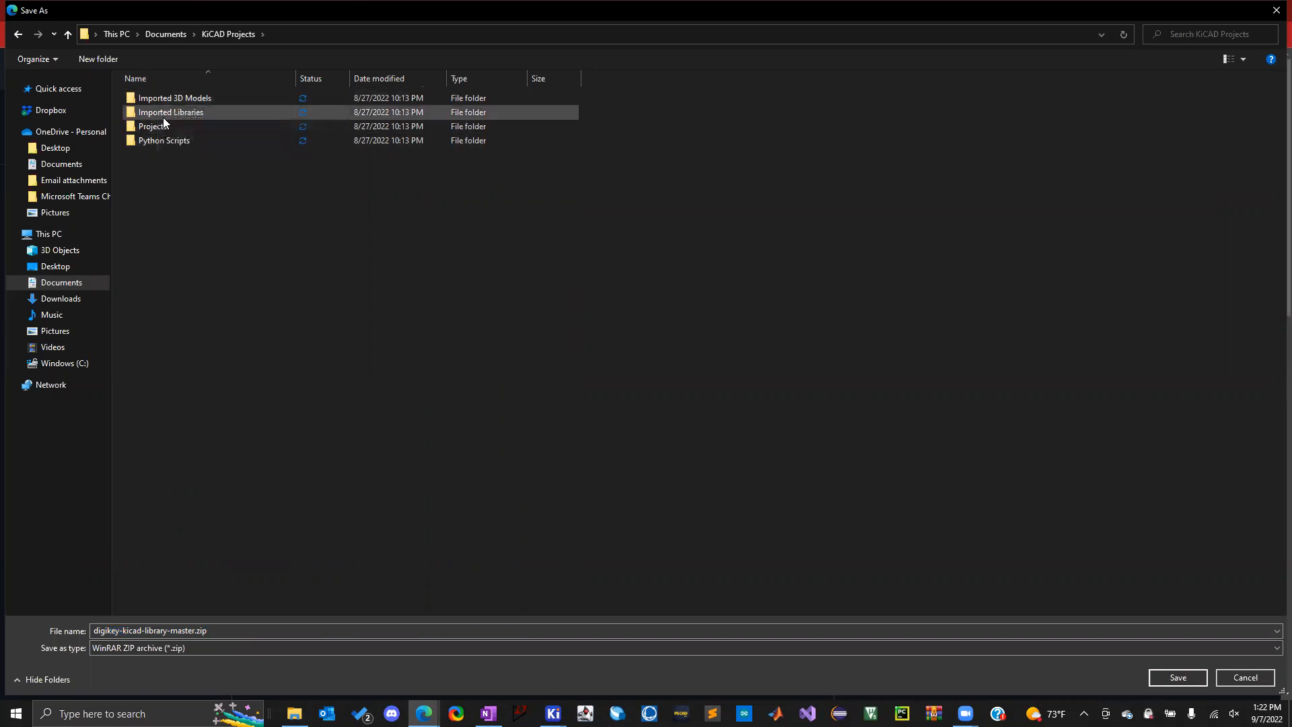
pyautogui.doubleClick(206, 112)
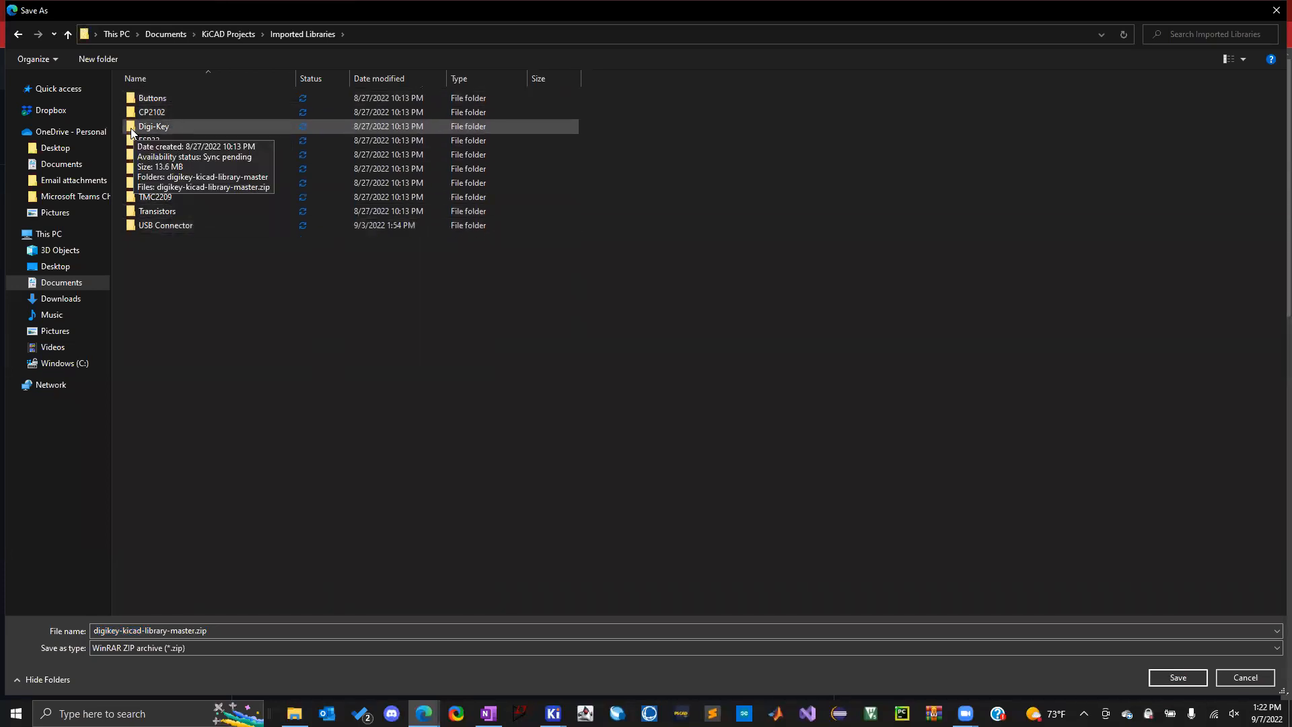
pyautogui.doubleClick(166, 127)
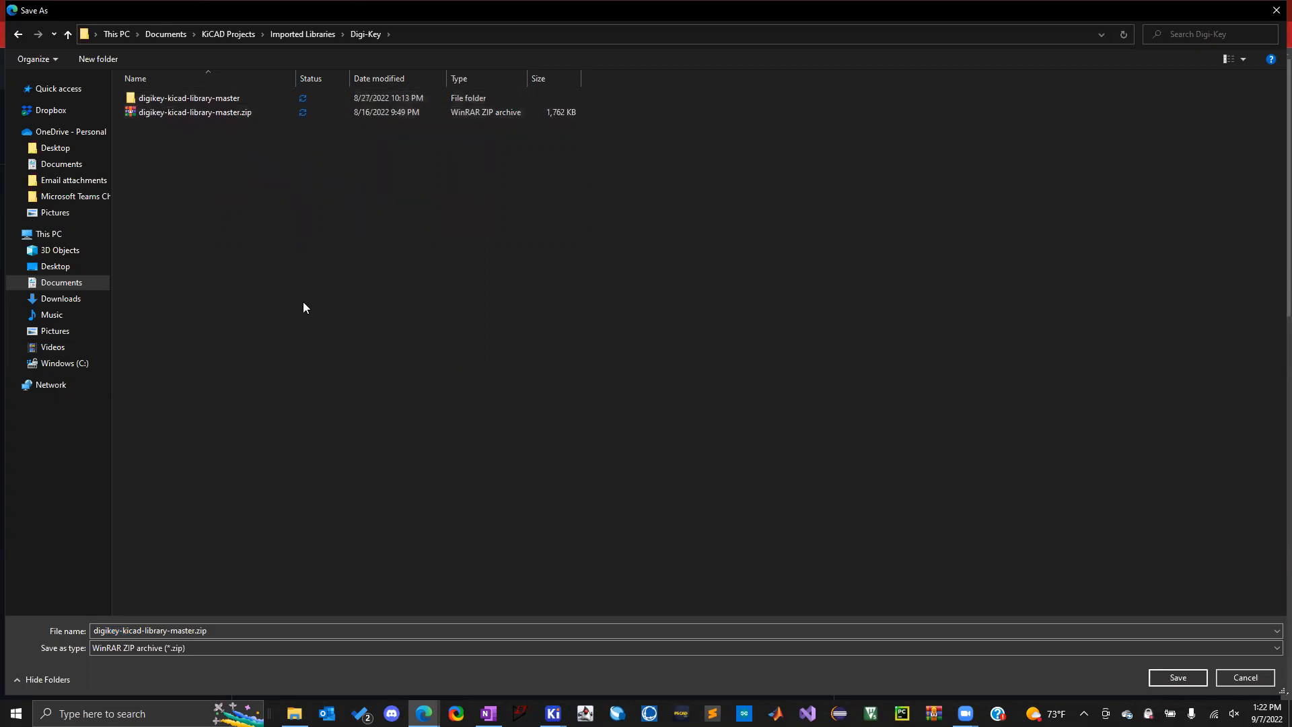
pyautogui.click(1246, 679)
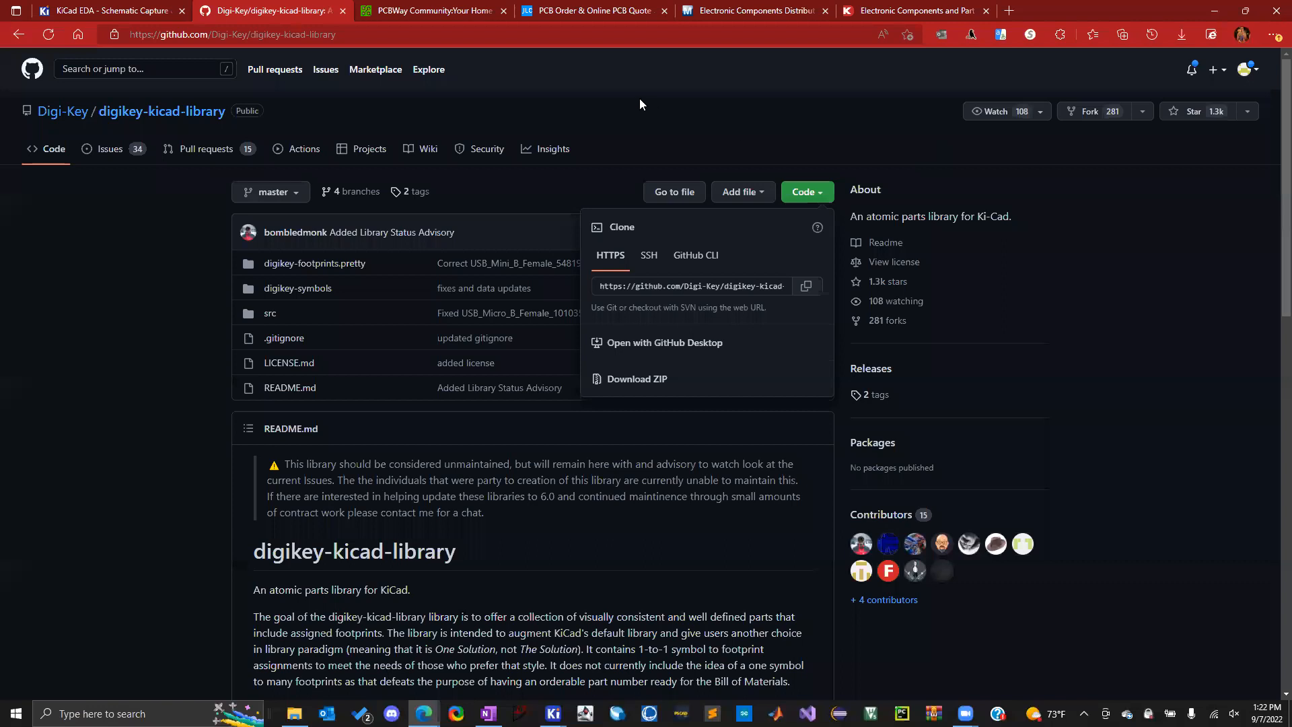
# Switch to KiCad and close the IEEEBadge project, saving the changes to IEEEBadge.kicad_sch
pyautogui.click(107, 6)
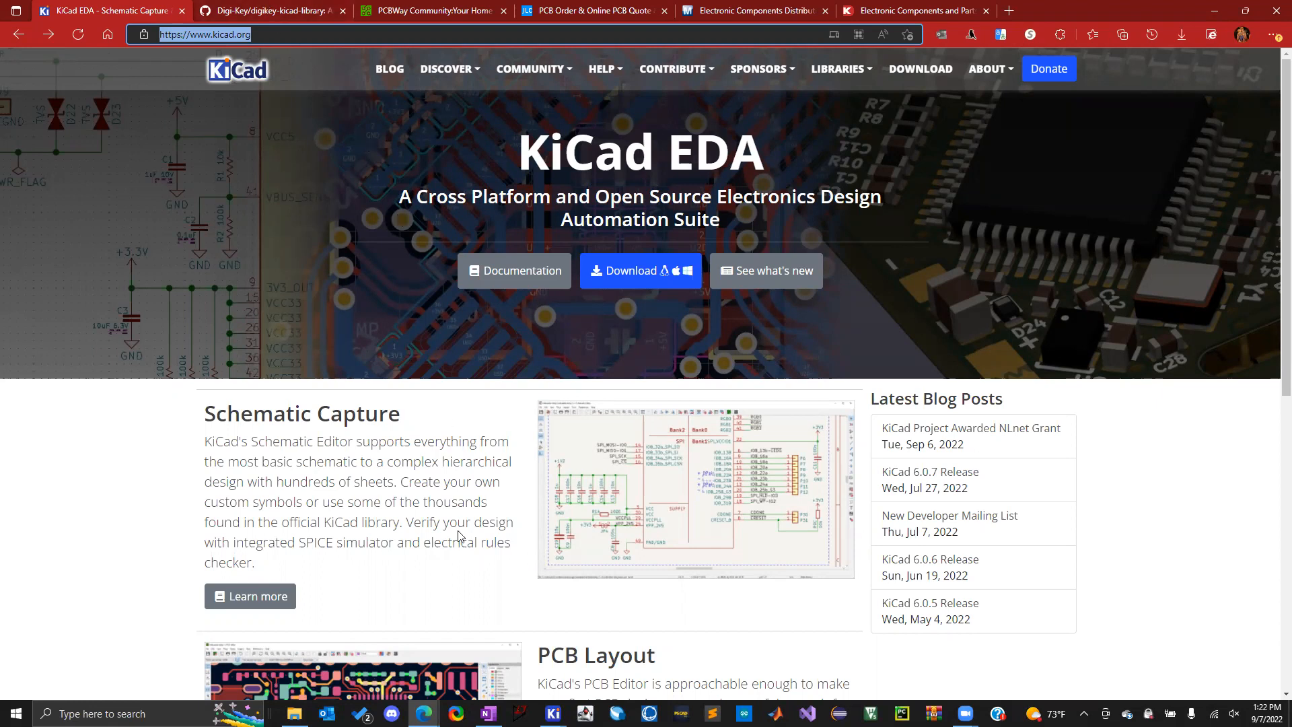
pyautogui.click(1214, 10)
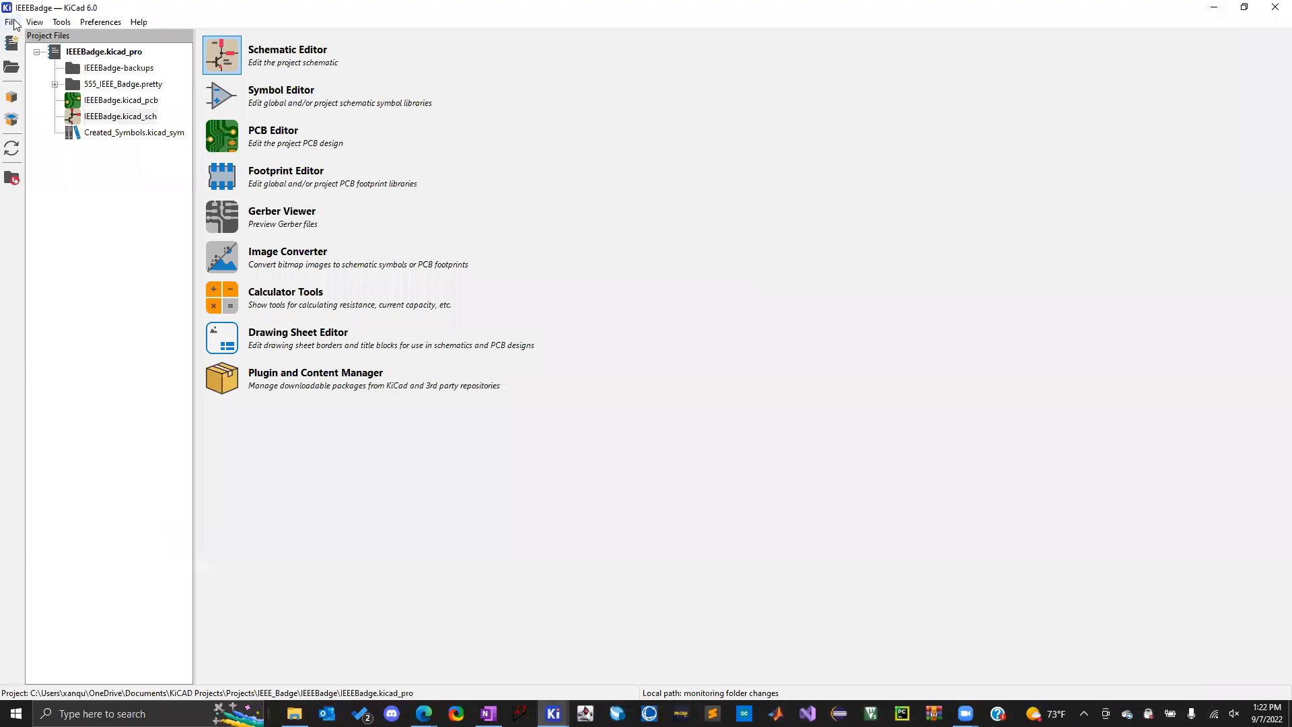
pyautogui.click(14, 24)
pyautogui.click(57, 125)
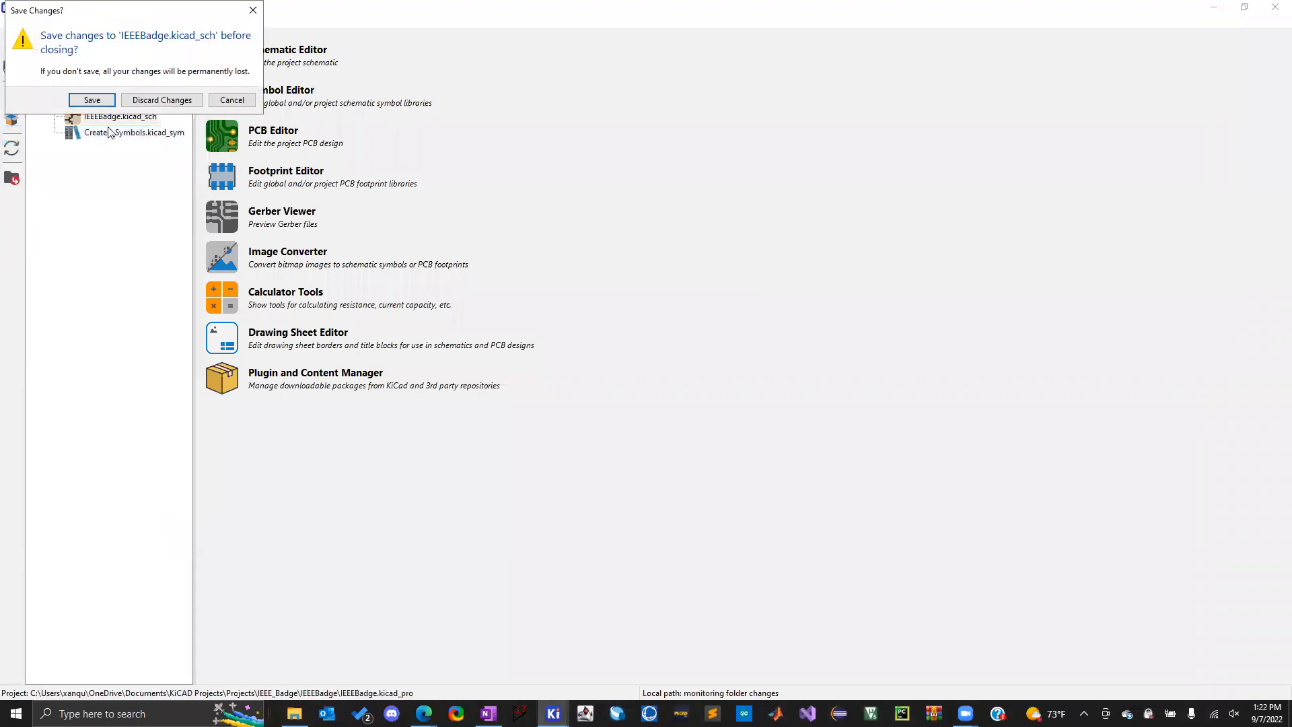
pyautogui.click(93, 100)
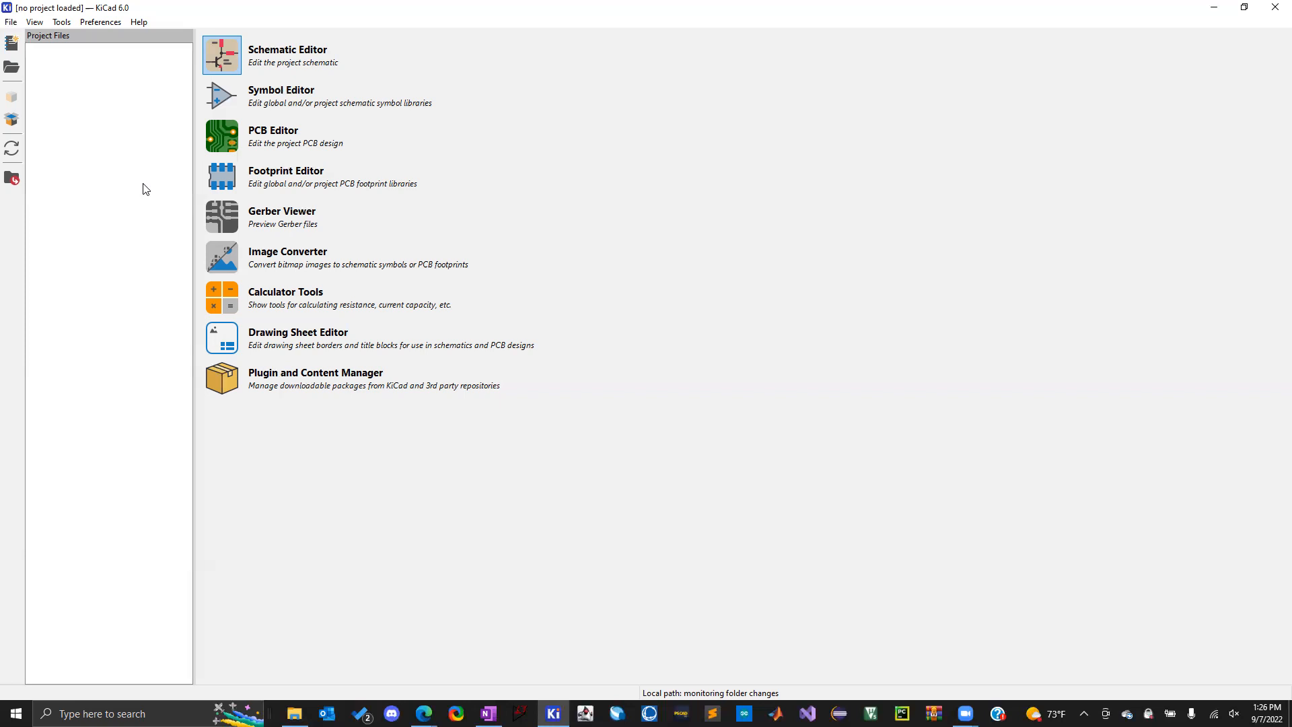
# Switch to the KiCad website's browser window and show the Electrical Components and PCB_Design folders in the favorites
pyautogui.click(441, 707)
pyautogui.click(569, 657)
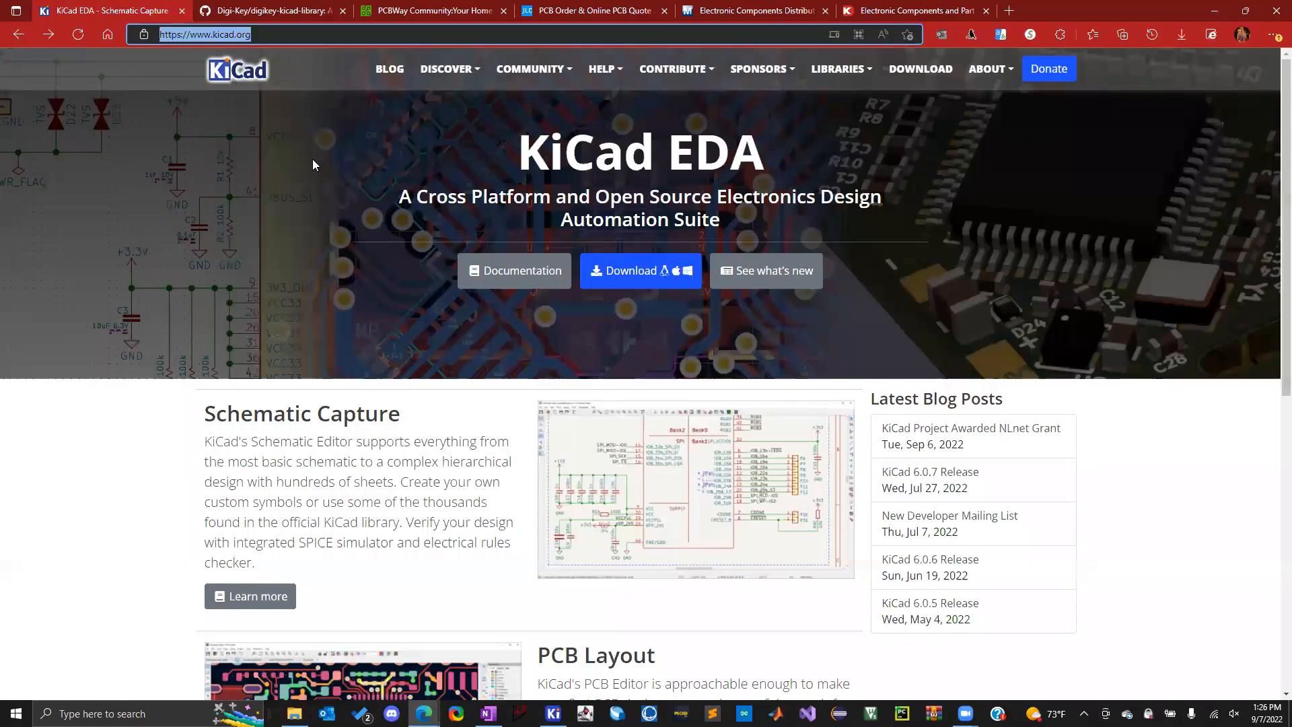
pyautogui.click(1093, 34)
pyautogui.scroll(-4, 942, 161)
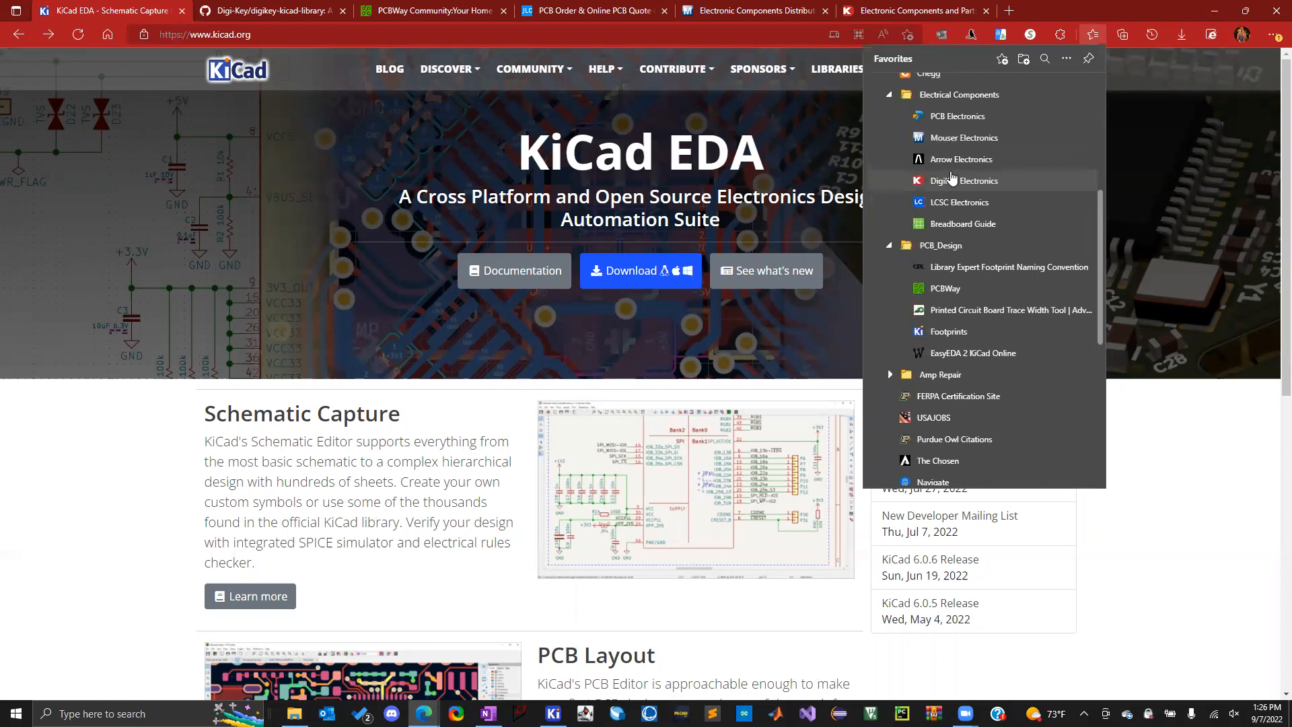
pyautogui.scroll(-1, 952, 202)
pyautogui.scroll(-1, 955, 224)
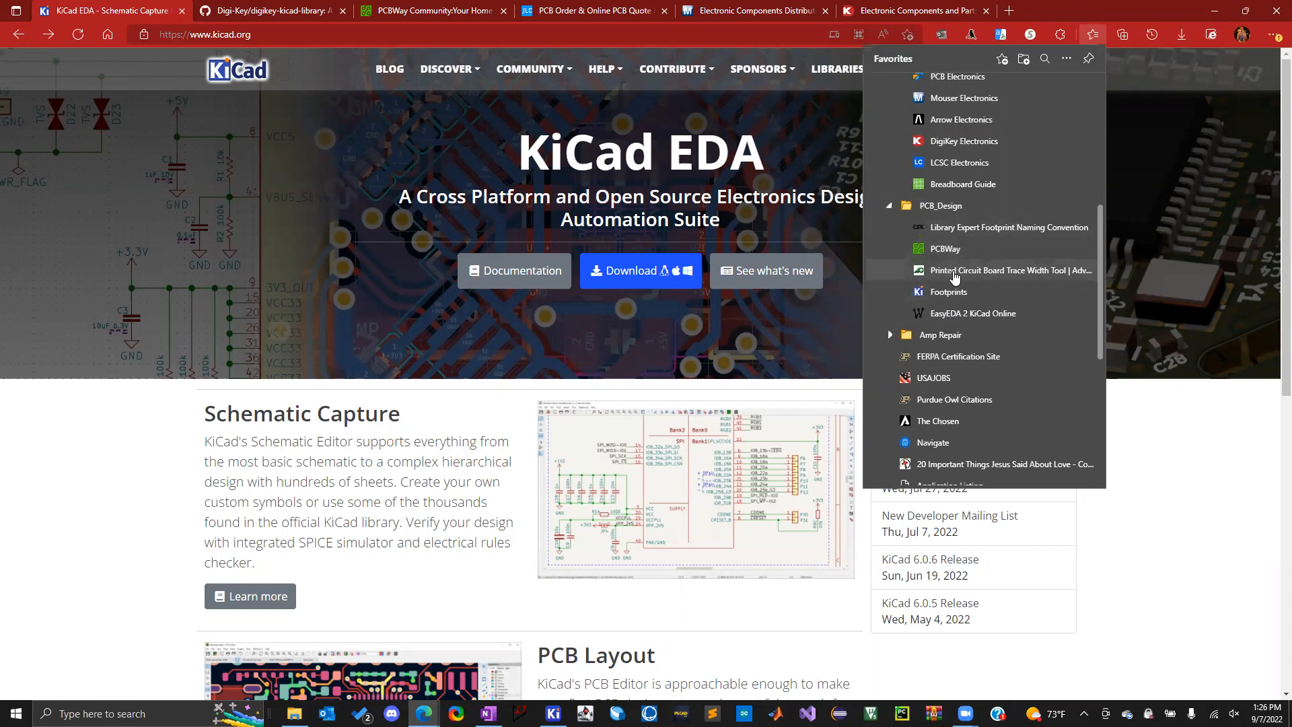
# Move the JLCPCB quote page into its own browser window and show its Gerber upload and board options
pyautogui.click(546, 7)
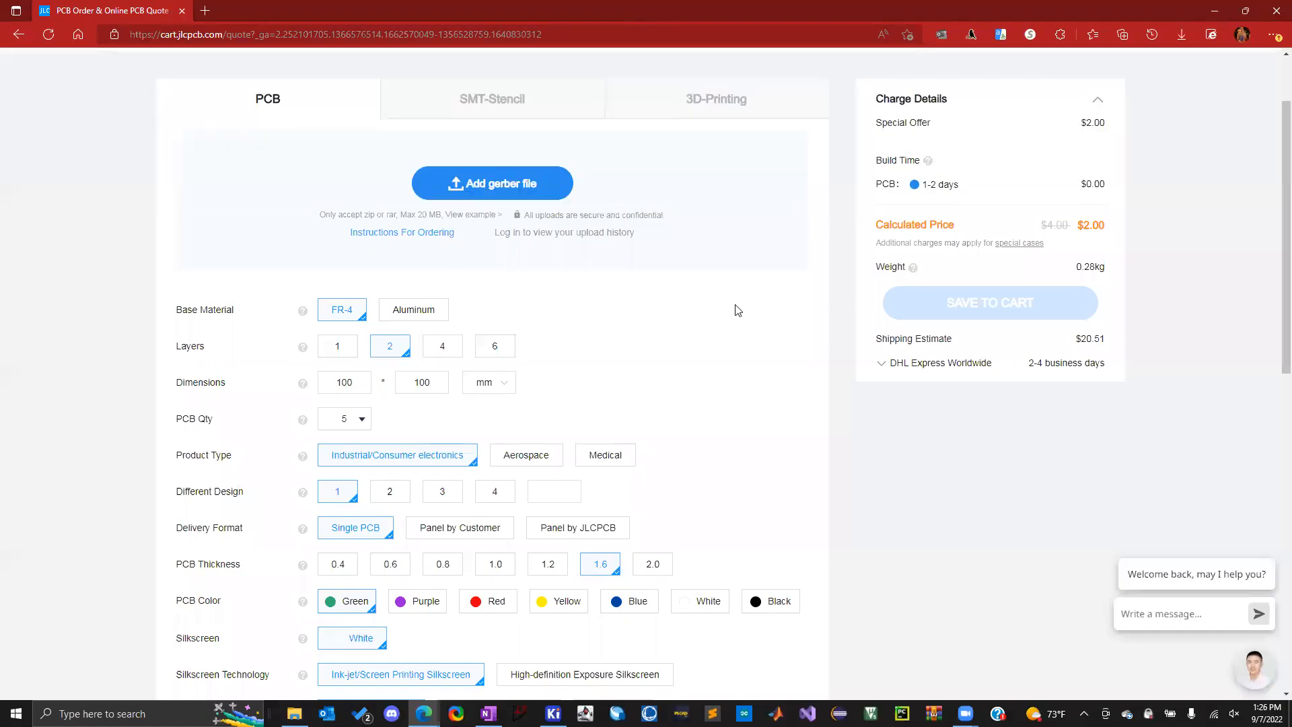
pyautogui.scroll(2, 738, 310)
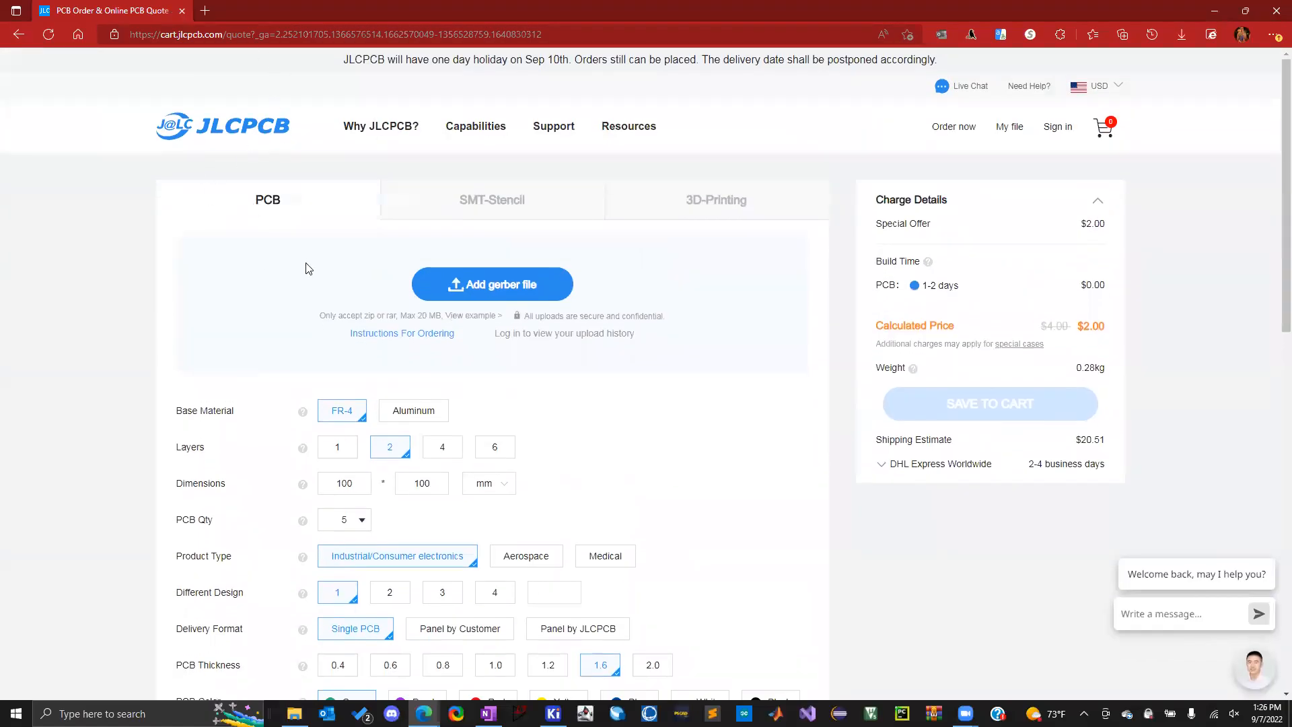
pyautogui.scroll(-1, 307, 259)
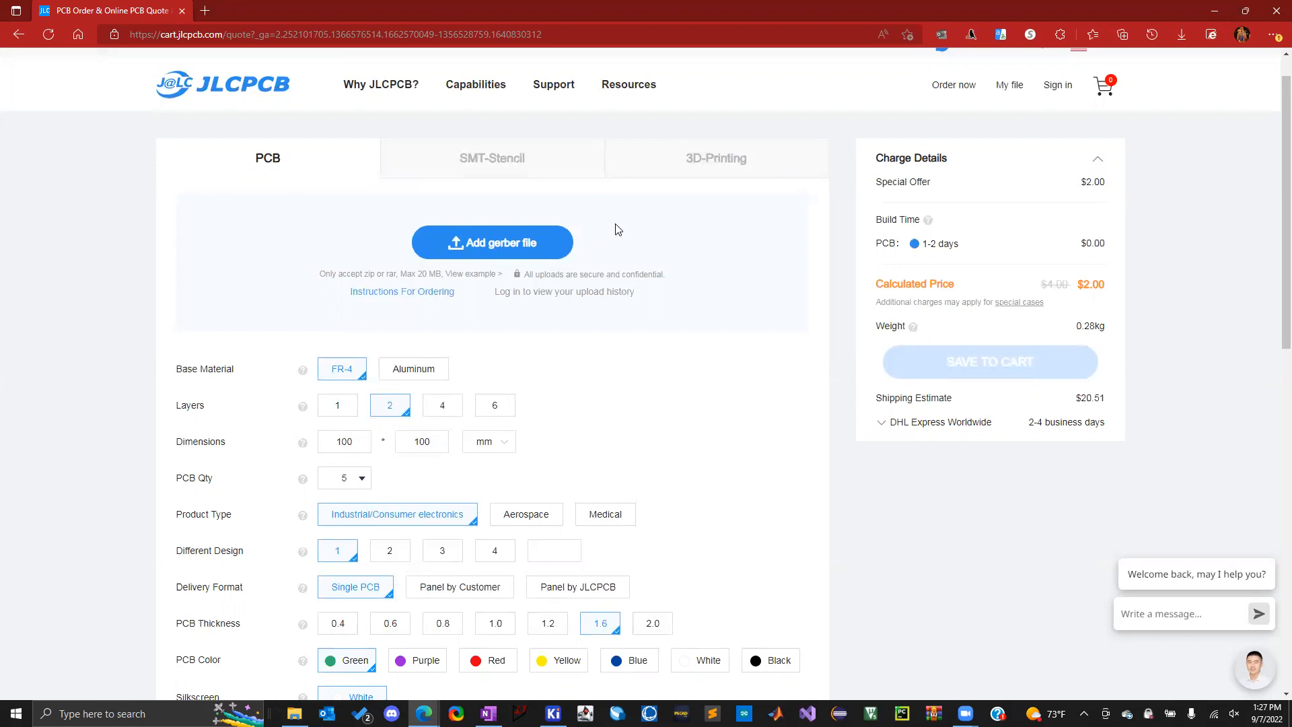
pyautogui.scroll(1, 604, 241)
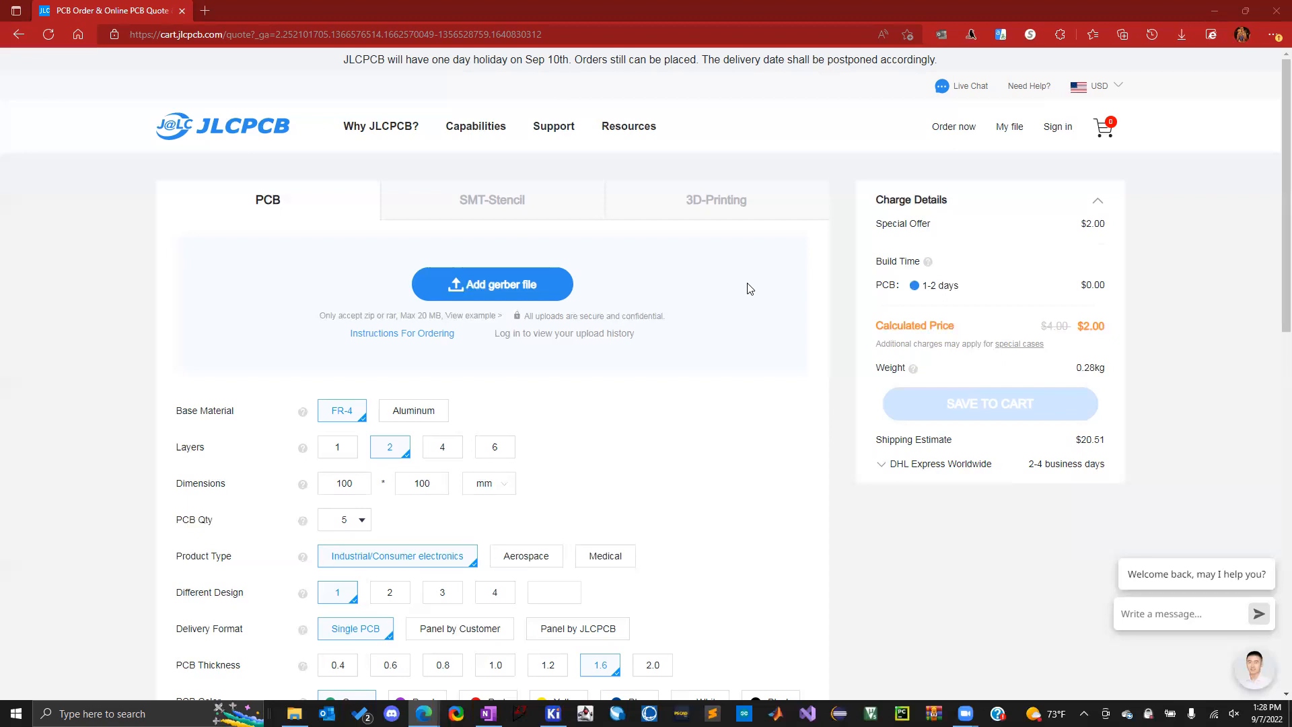
# Open mypnwlife.pnw.edu in a new browser tab and highlight its web address
pyautogui.click(205, 10)
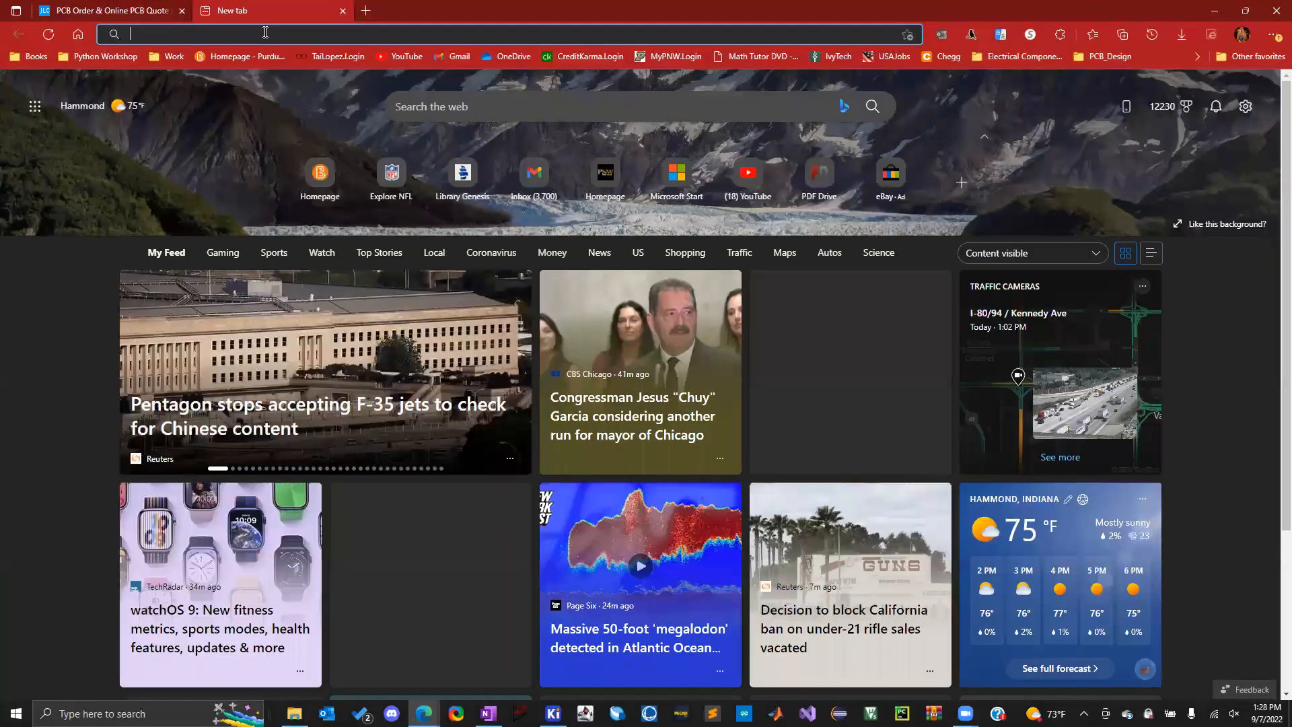
pyautogui.write('mypnwlife.pnw.edu')
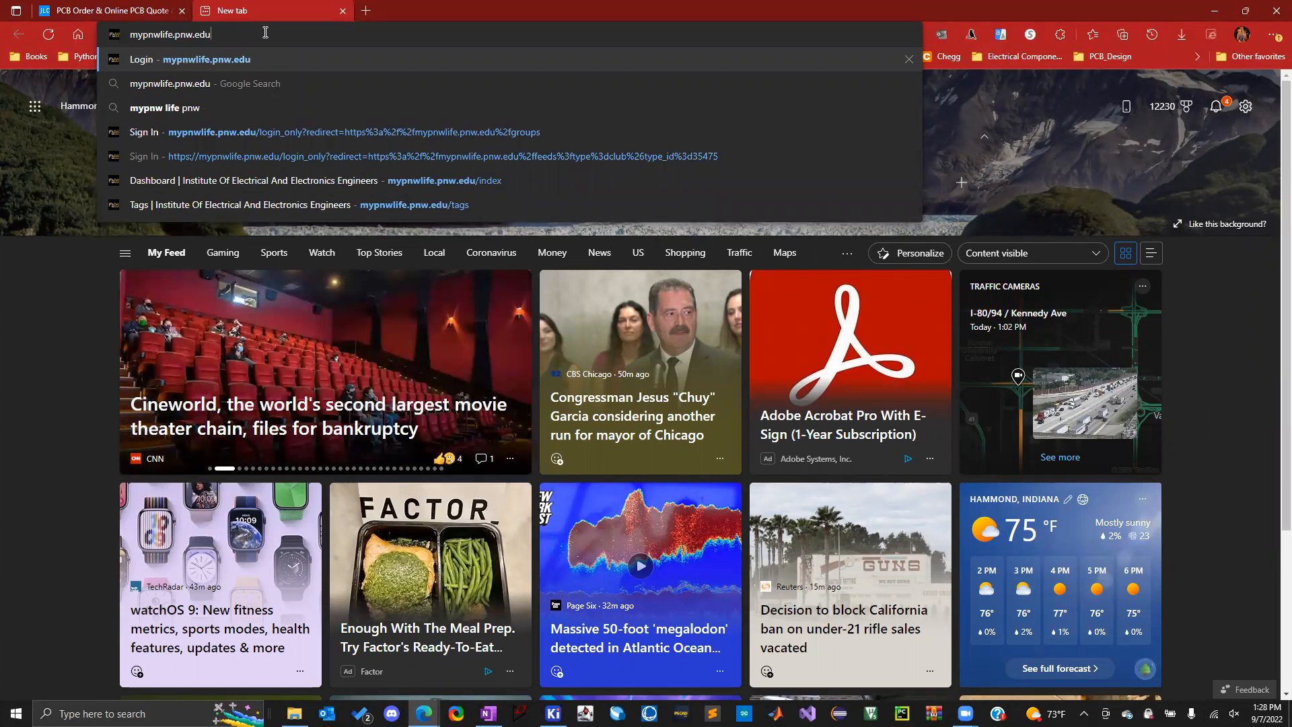
pyautogui.press('Return')
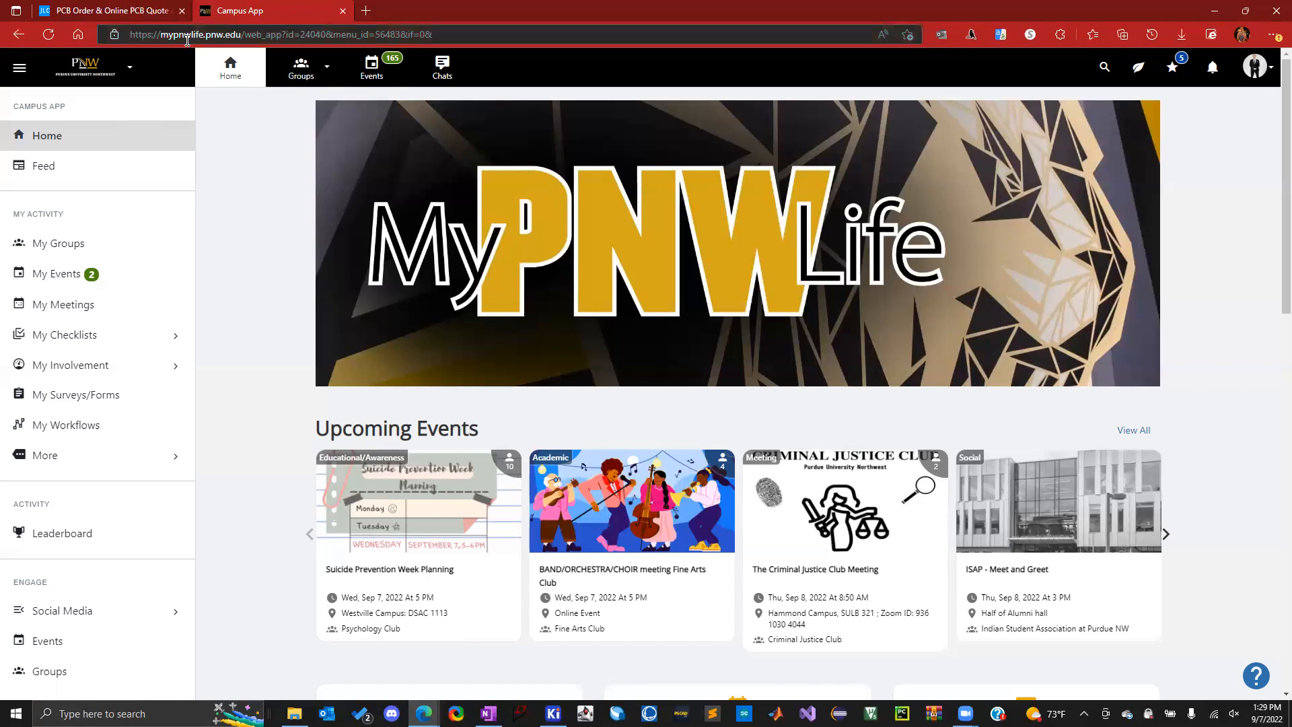
pyautogui.click(161, 38)
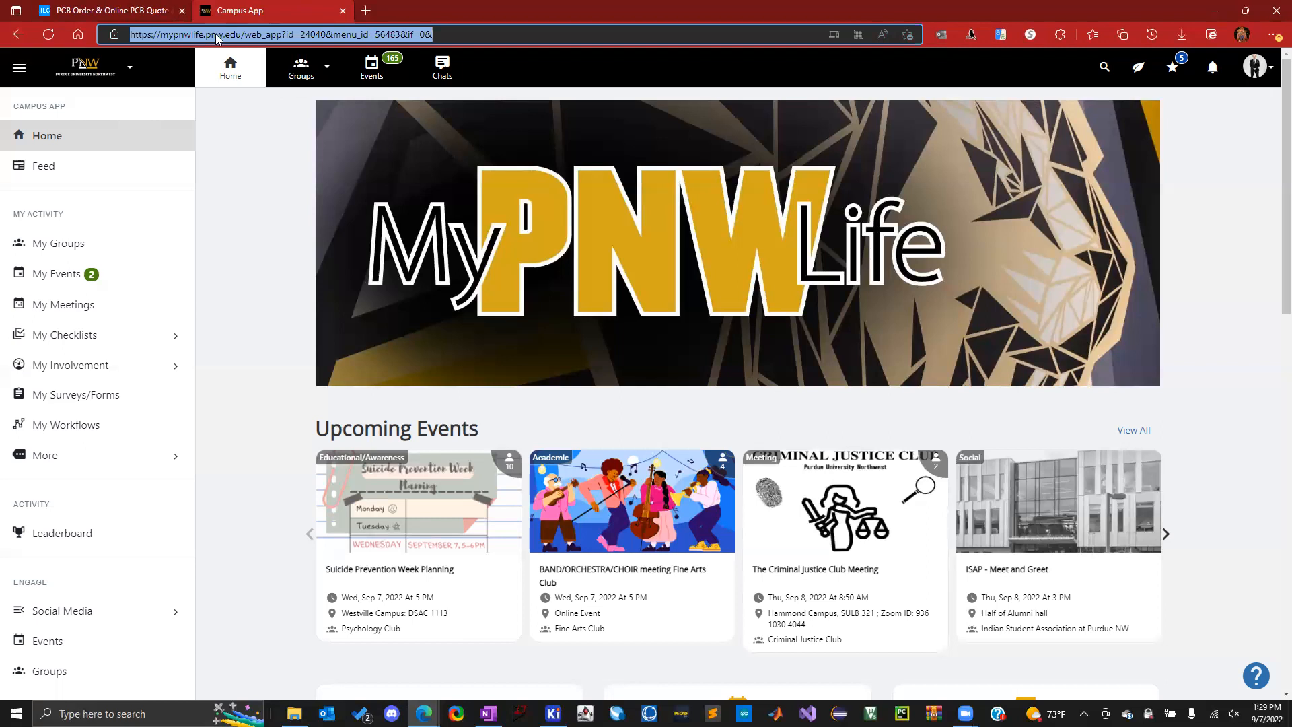
# Open the Institute of Electrical and Electronics Engineers group and look over its dashboard
pyautogui.click(309, 67)
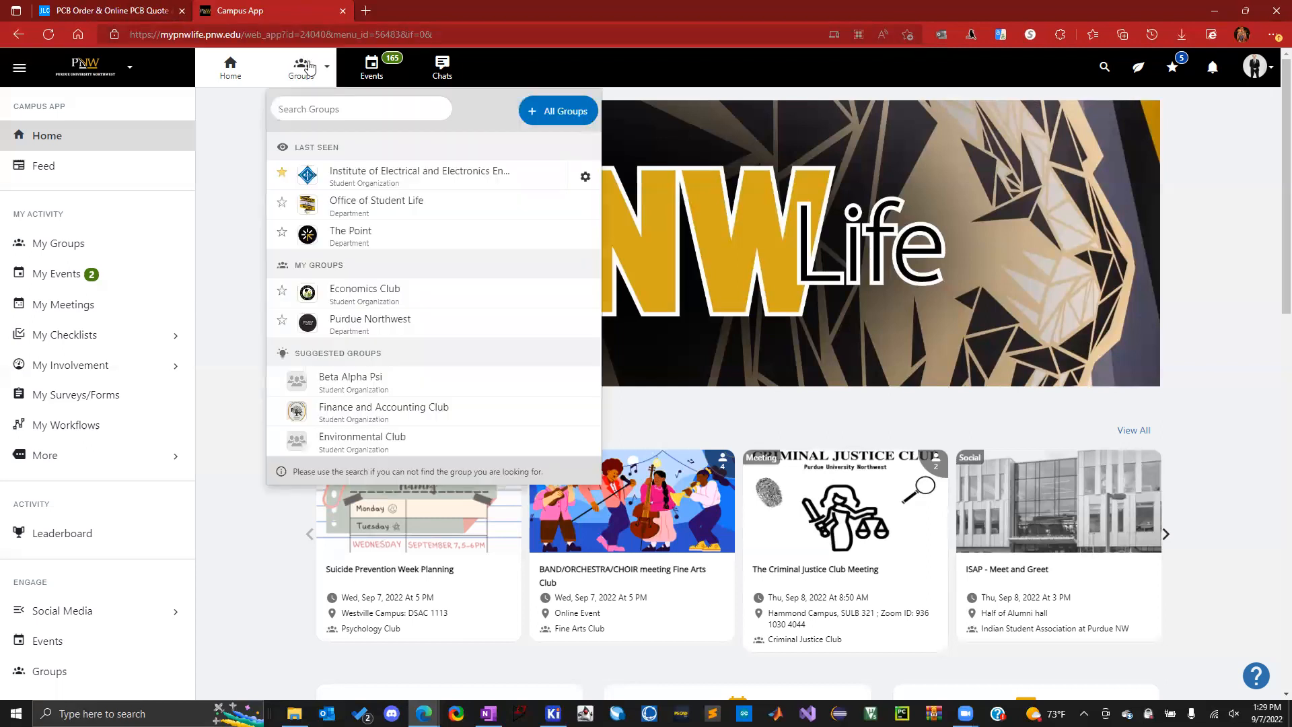
pyautogui.click(357, 172)
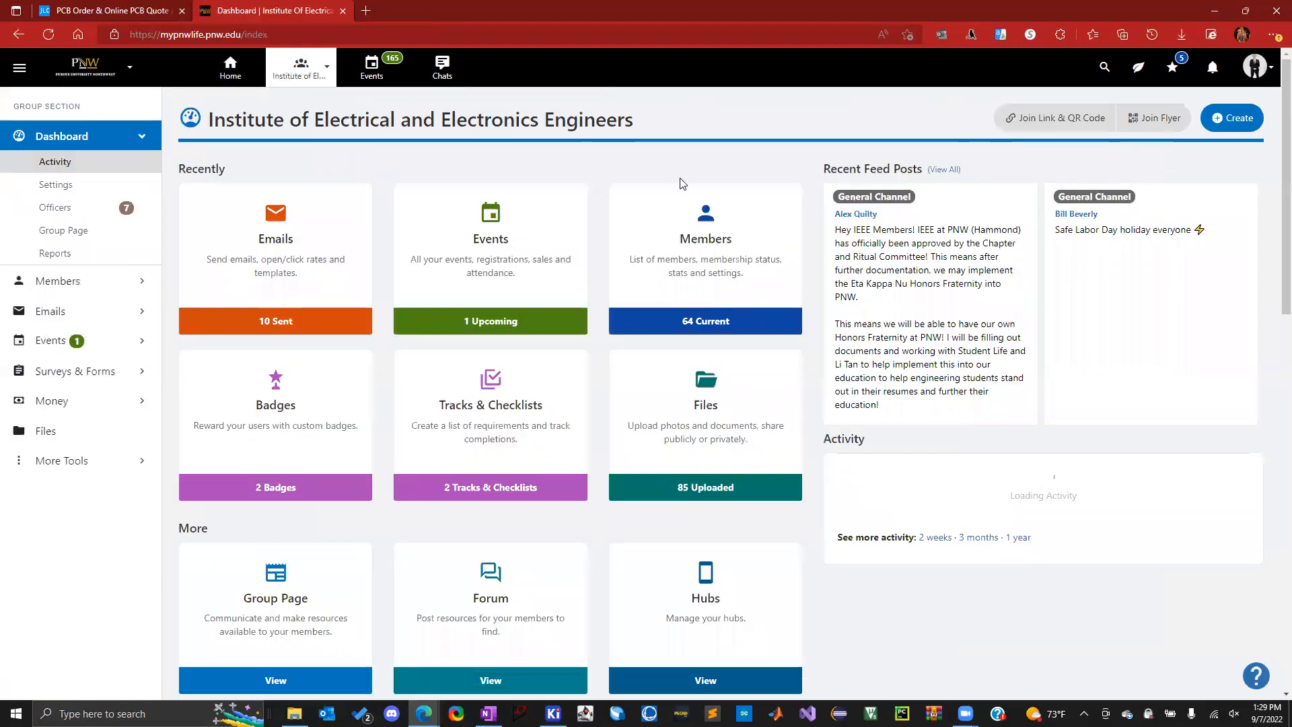
pyautogui.scroll(-1, 629, 253)
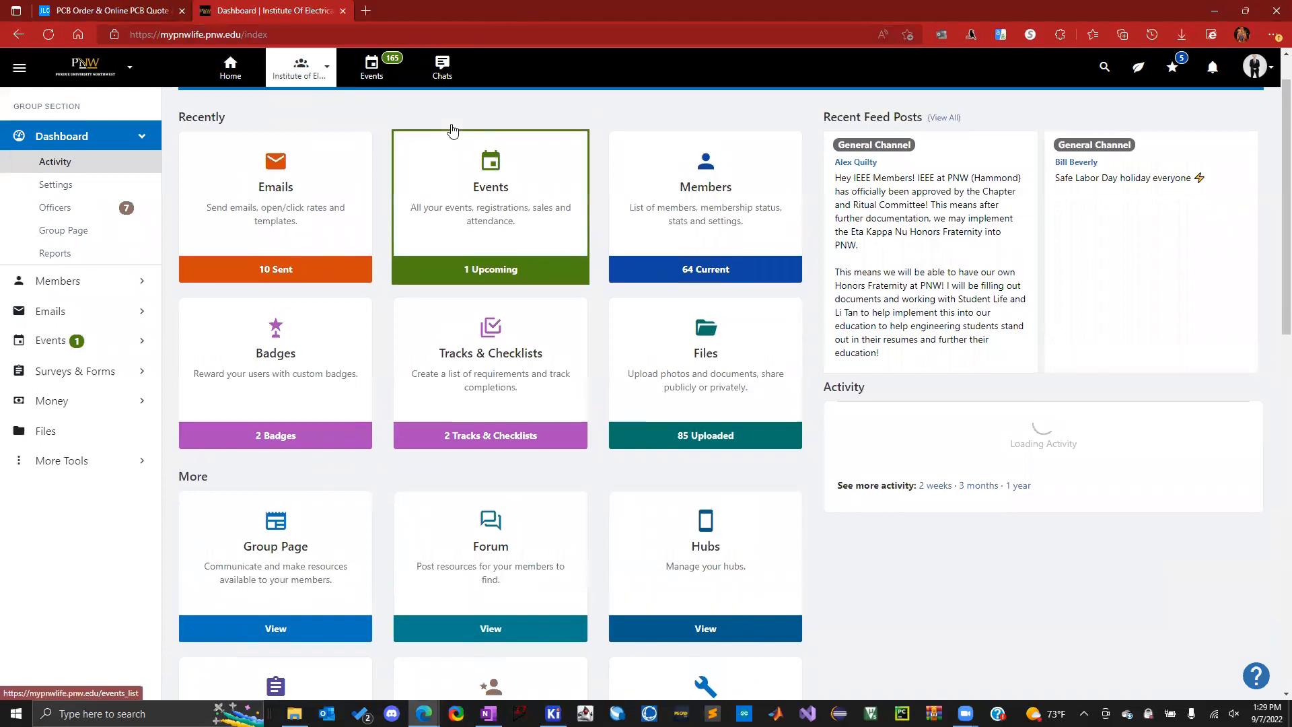
pyautogui.scroll(1, 453, 130)
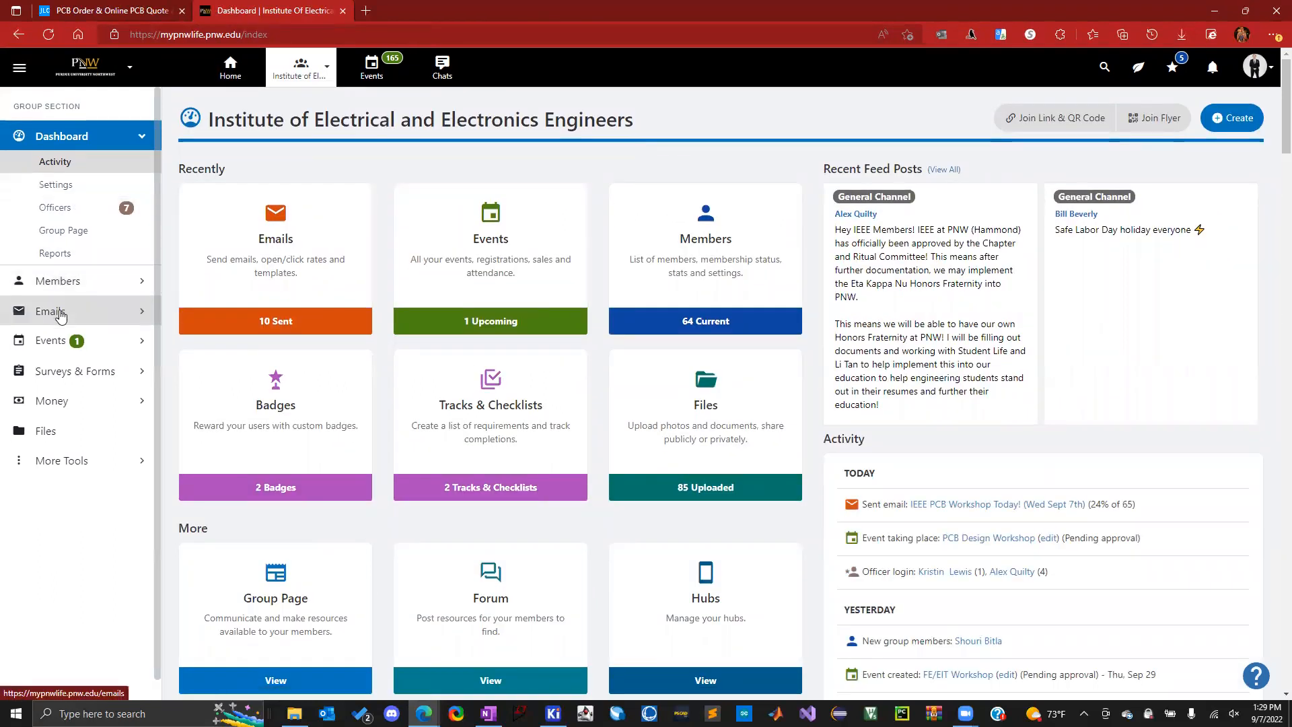
# Open the IEEE PCB Workshop folder inside IEEE Workshops in the group's files
pyautogui.click(42, 432)
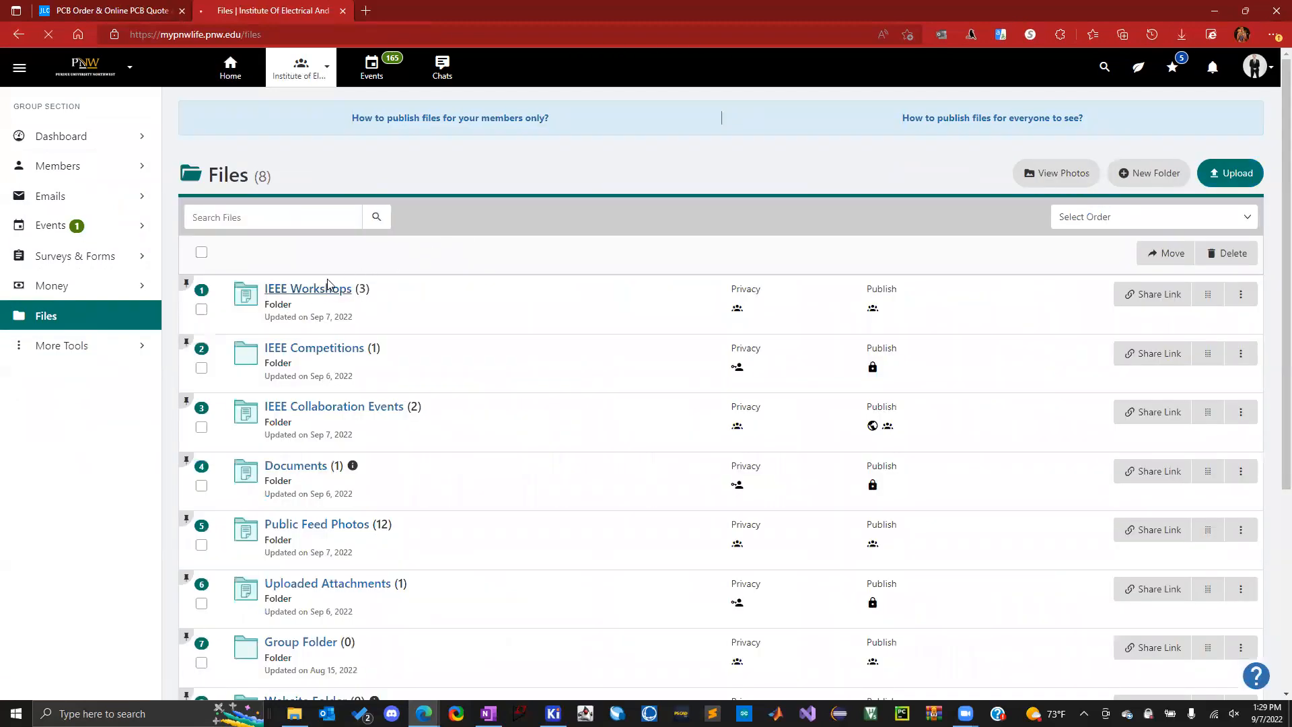
pyautogui.click(328, 283)
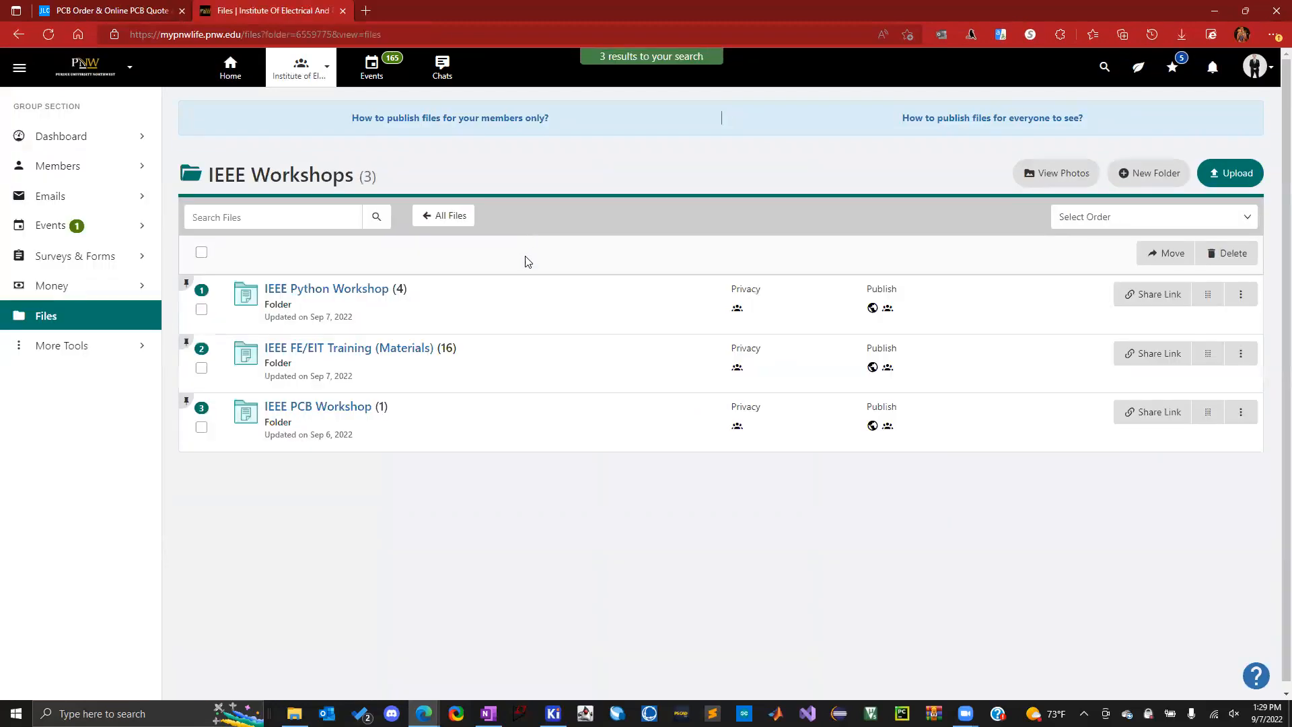
pyautogui.click(337, 407)
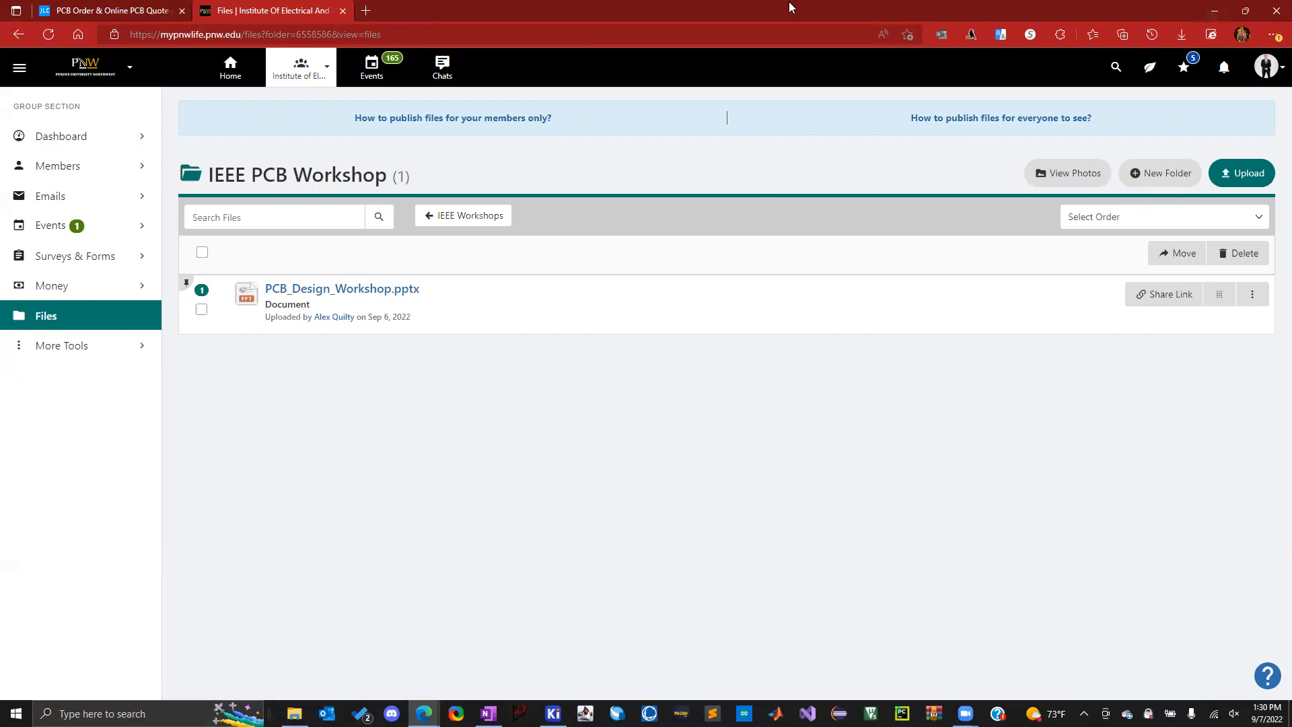
# Return to the digikey-kicad-library repository on GitHub, and switch back to KiCad
pyautogui.click(1220, 9)
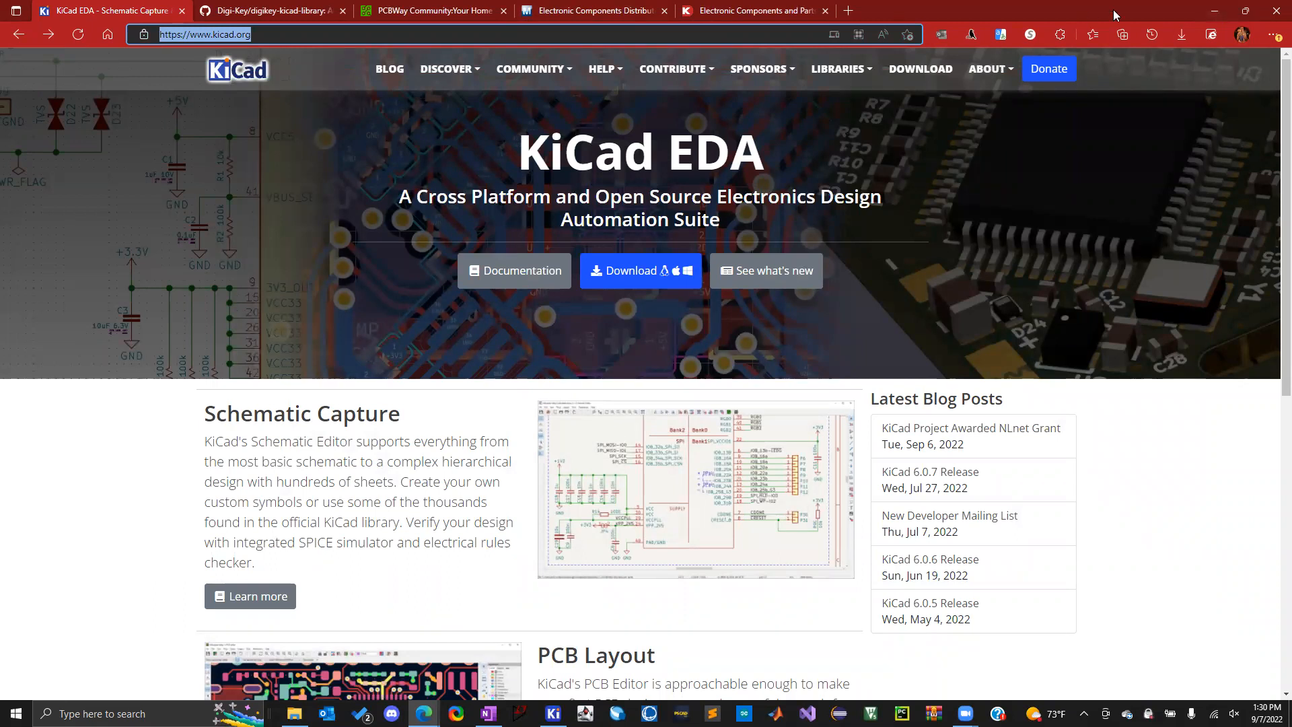
pyautogui.click(239, 8)
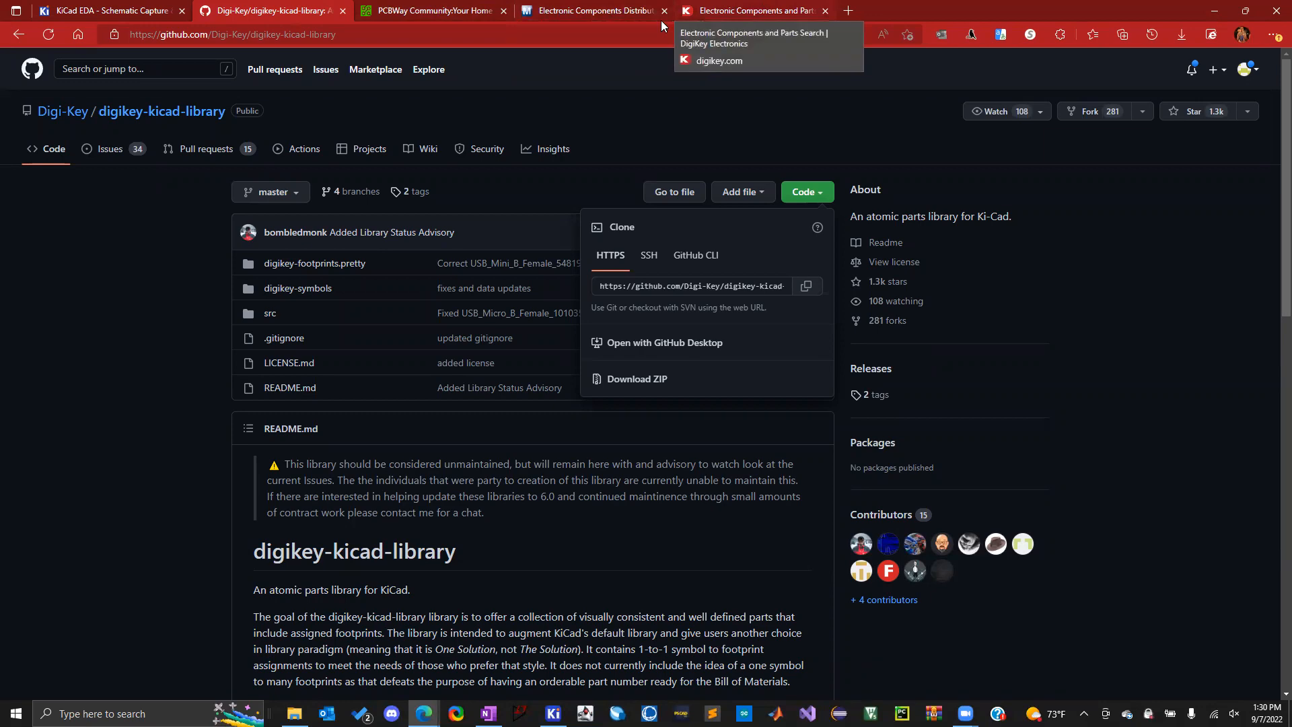
pyautogui.click(1215, 10)
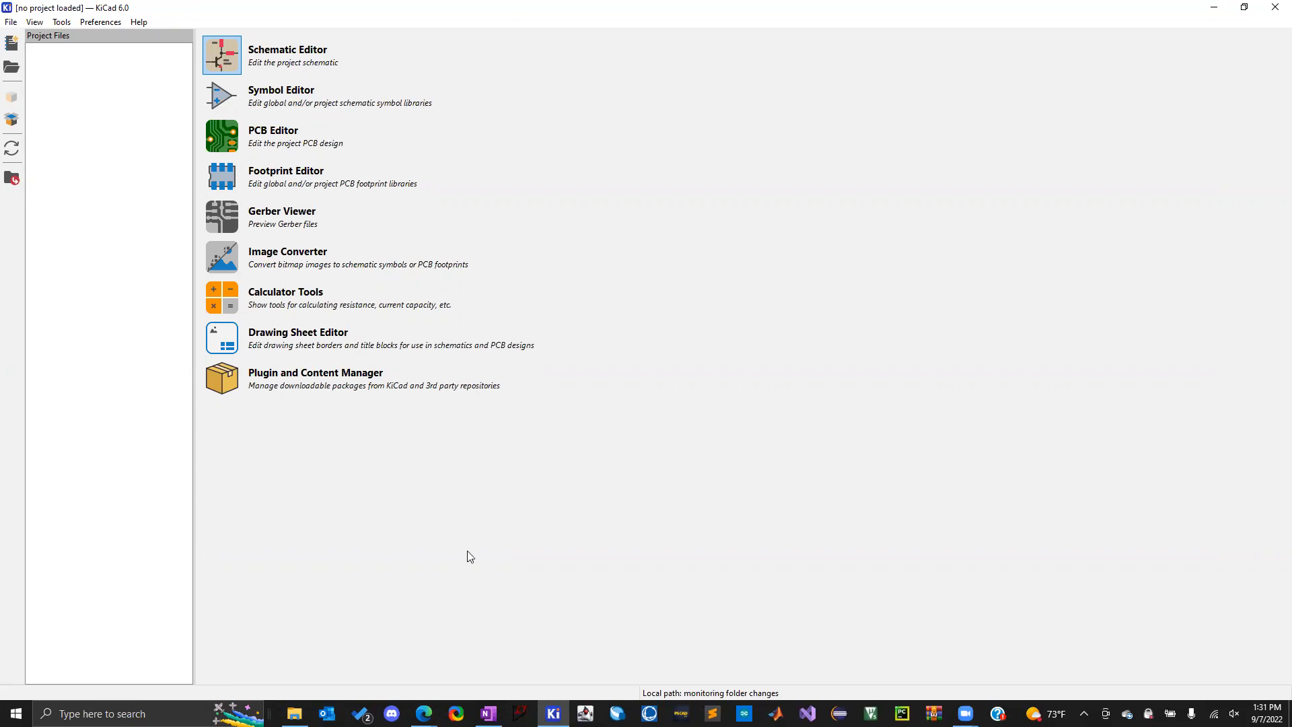
# Switch to the browser window with the workshop files and close its MyPNWLife and JLCPCB pages
pyautogui.click(424, 713)
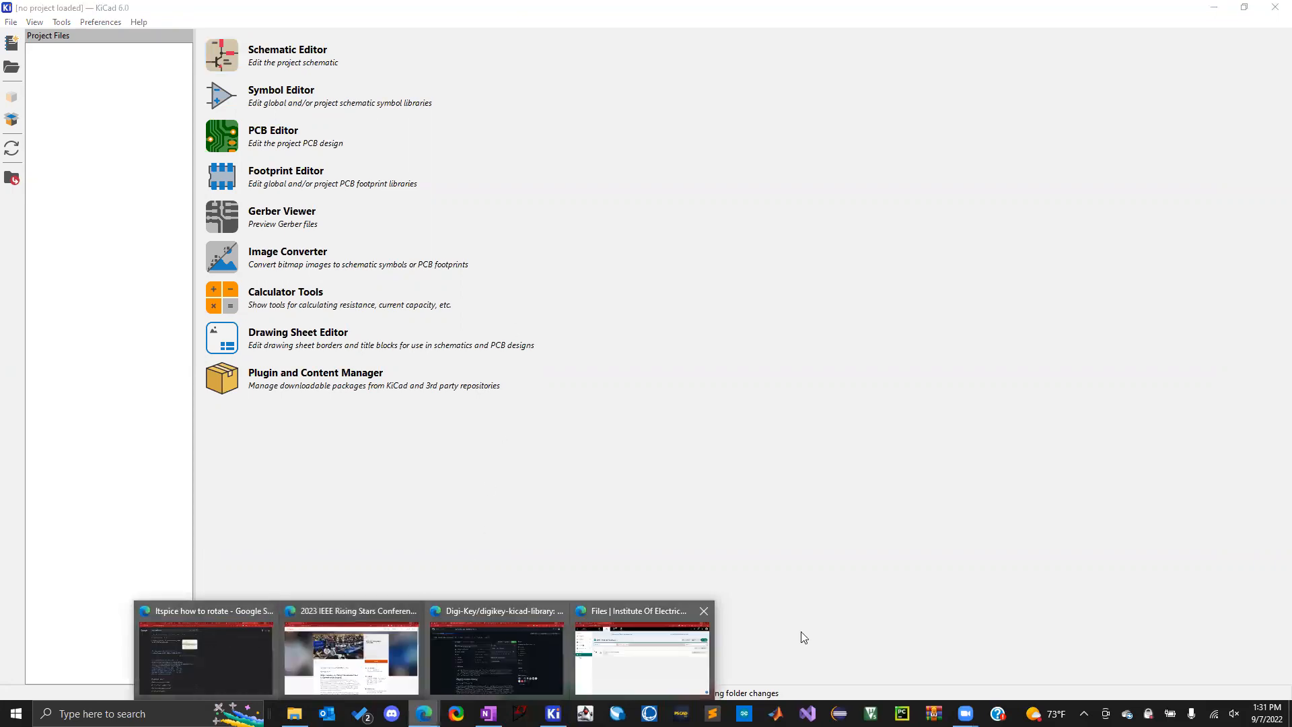
pyautogui.click(636, 658)
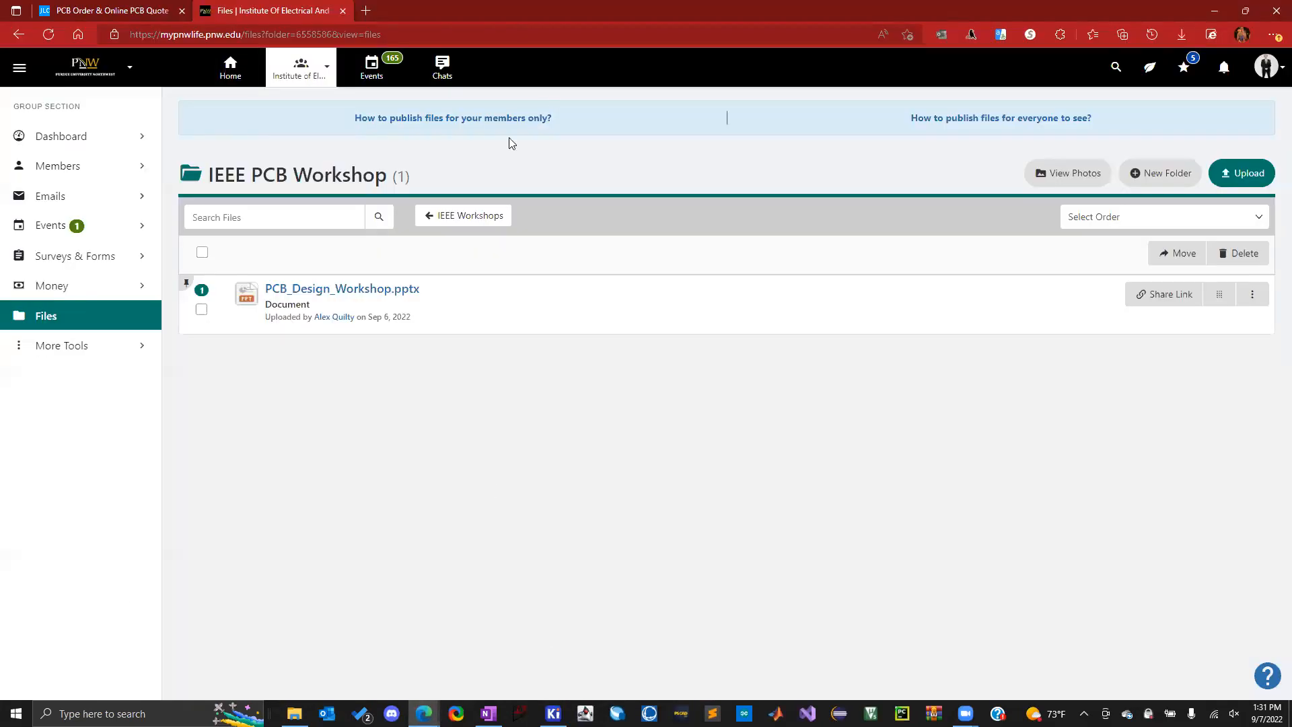
pyautogui.click(342, 11)
pyautogui.click(182, 11)
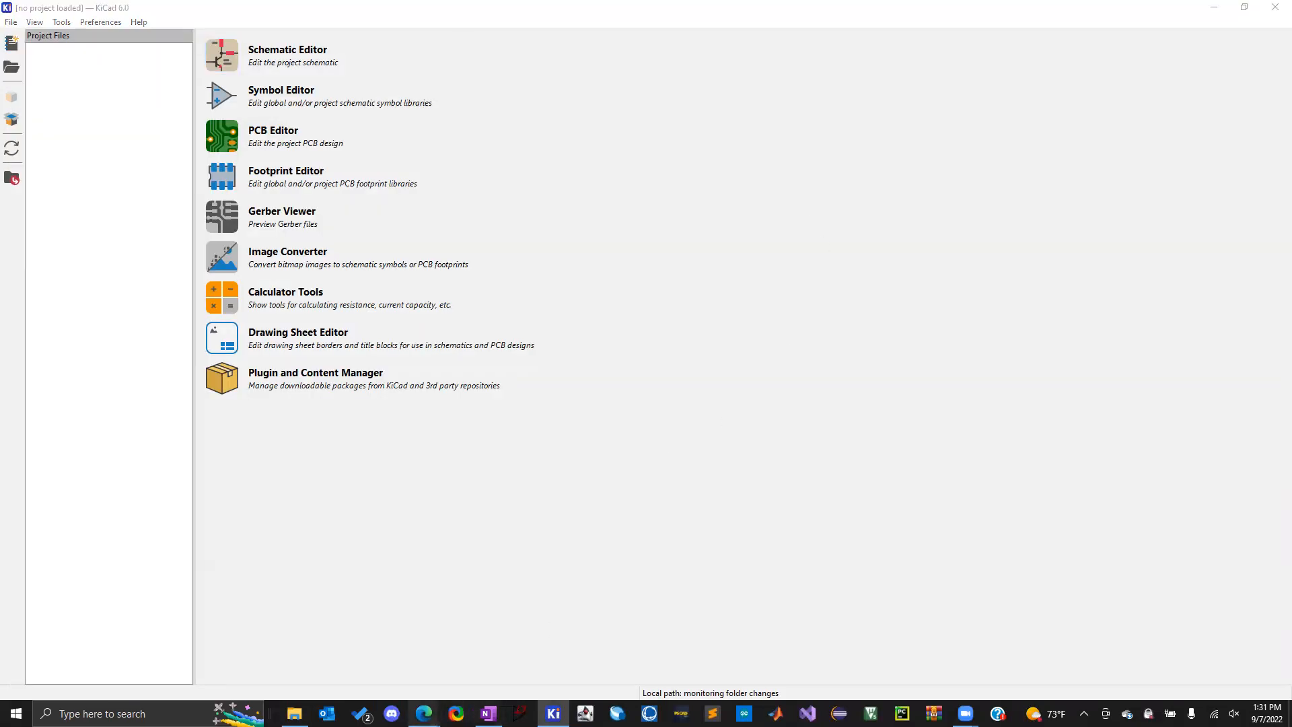
# Show the KiCad website's home page in the remaining browser window, and switch back to KiCad
pyautogui.moveTo(424, 713)
pyautogui.click(563, 652)
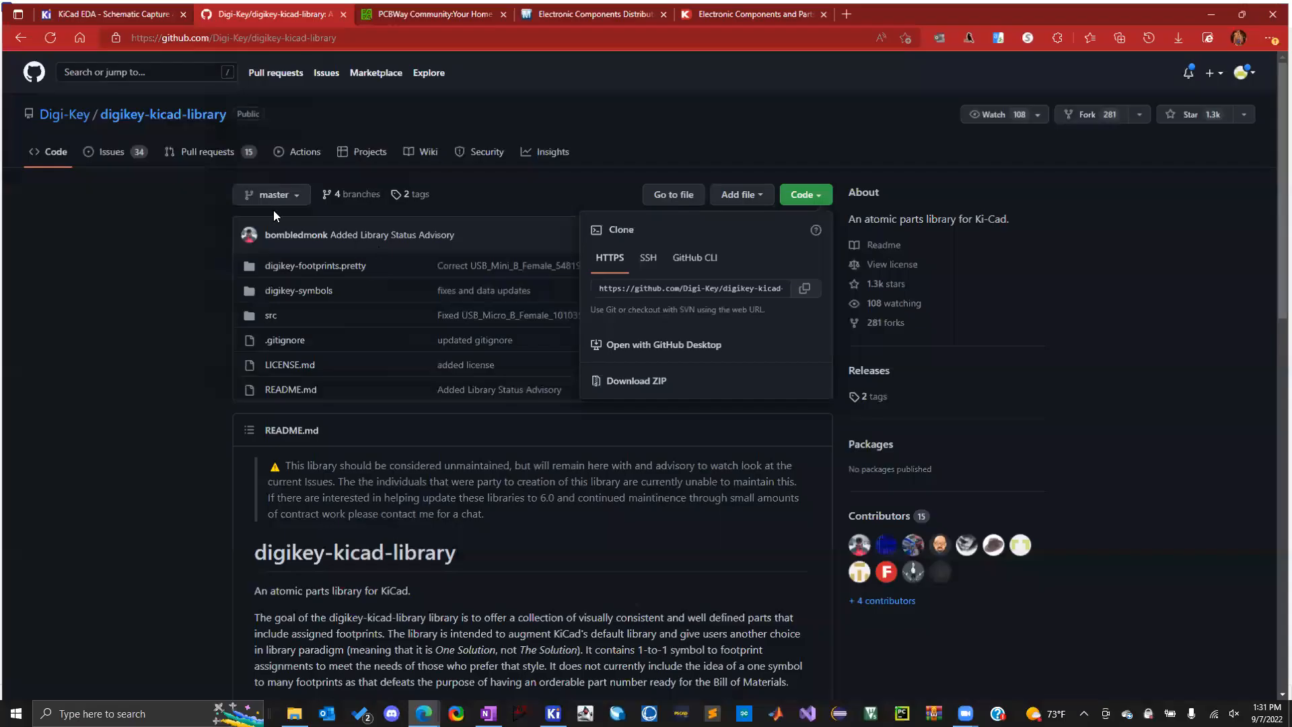
pyautogui.click(87, 11)
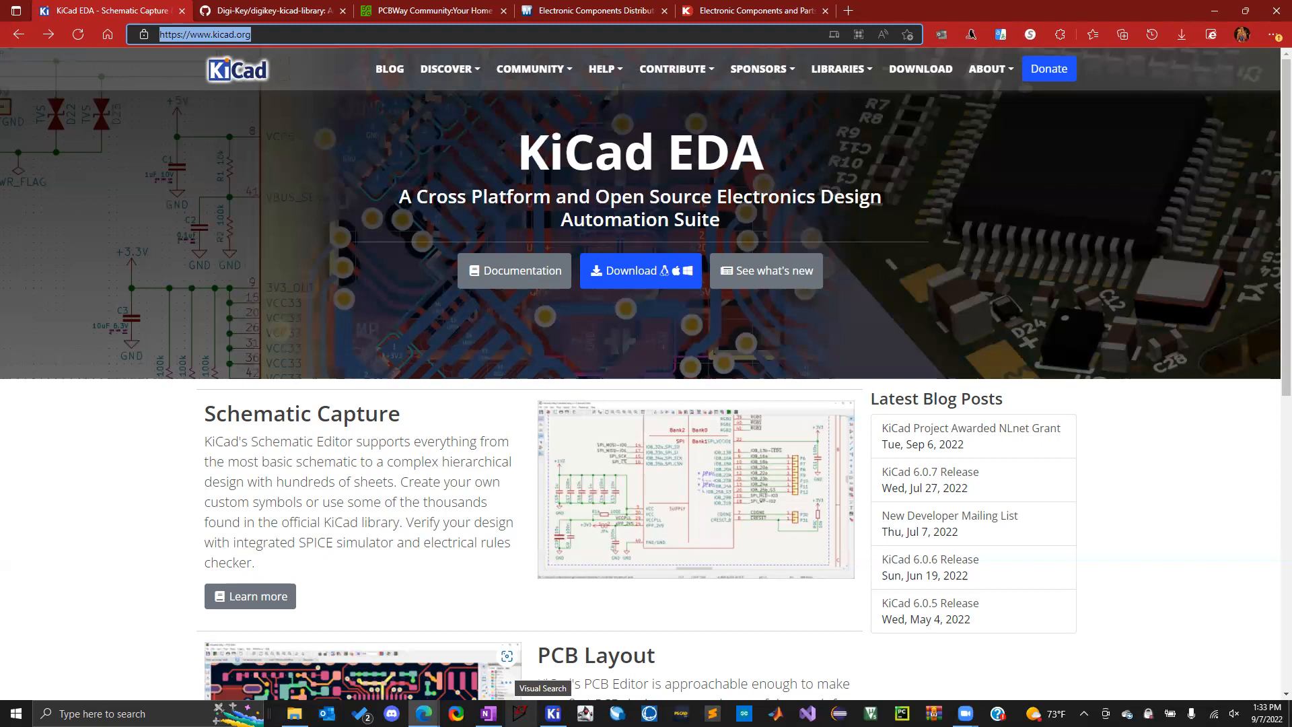
pyautogui.moveTo(554, 713)
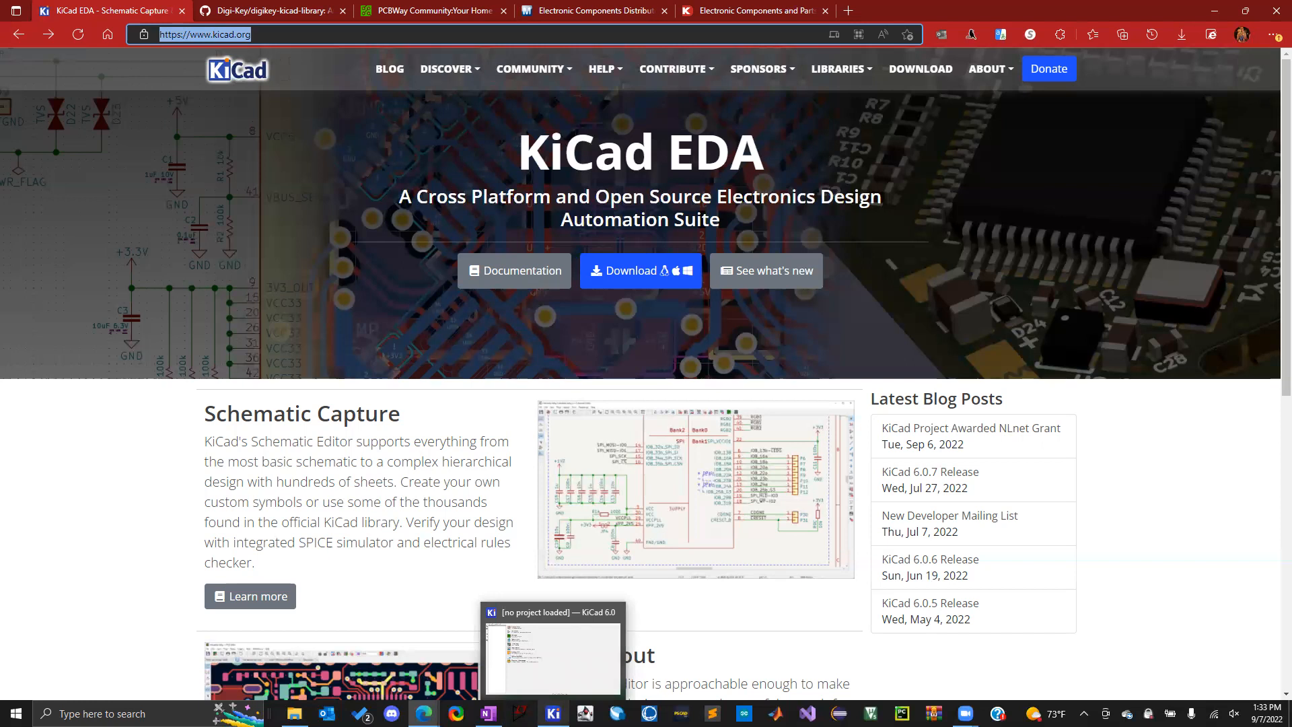
pyautogui.click(552, 650)
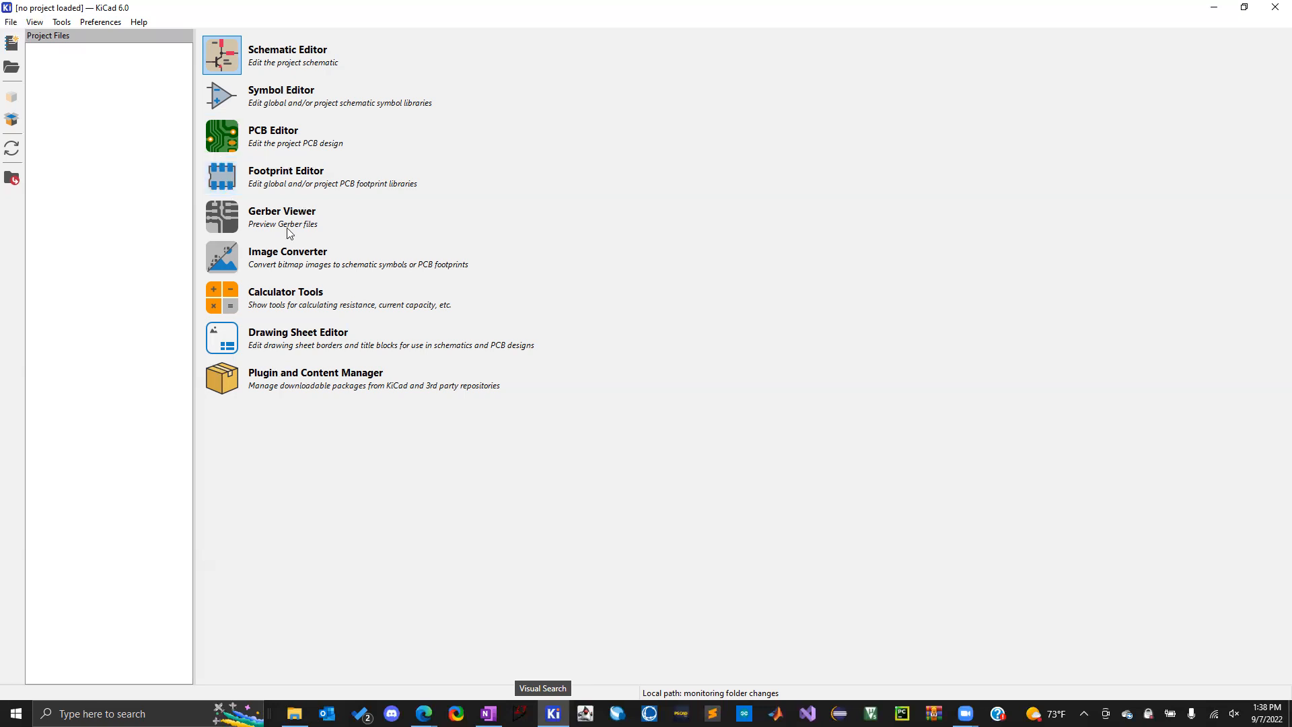
# Switch to OneNote and open the Senior Design notebook at the Data Sheets pages of Senior Design 2
pyautogui.click(488, 713)
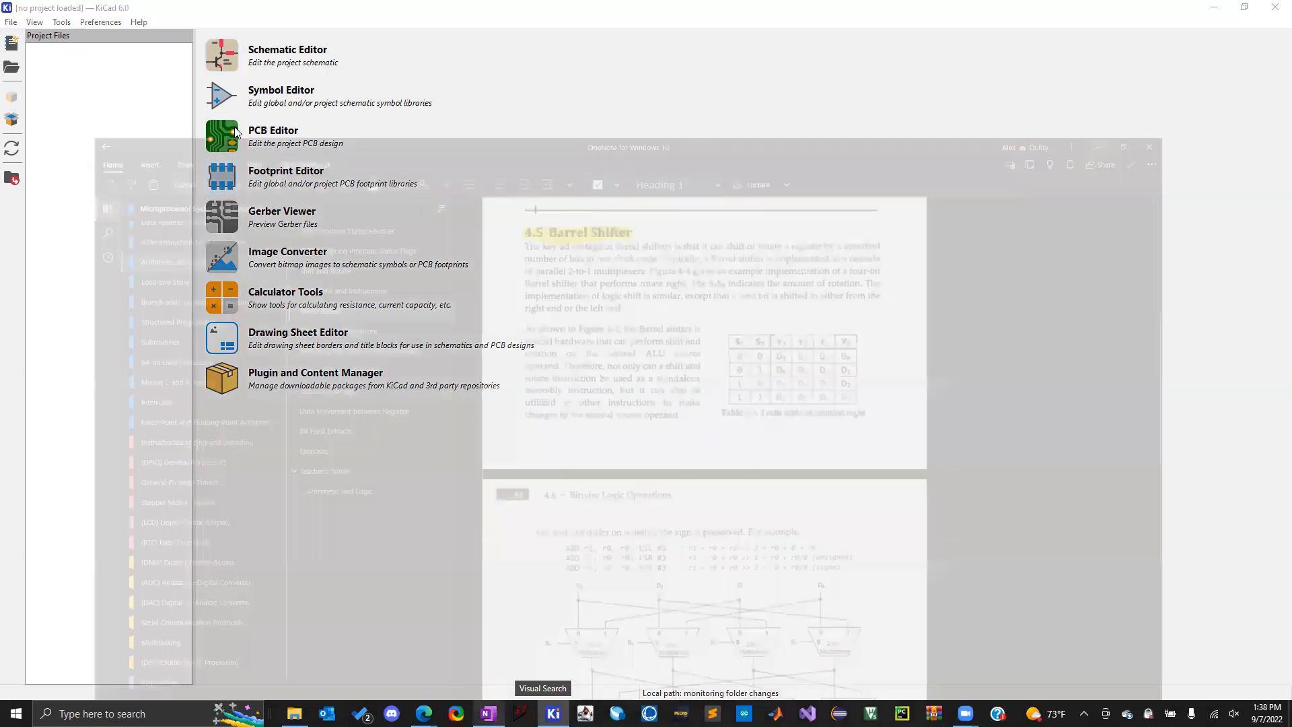
pyautogui.click(72, 88)
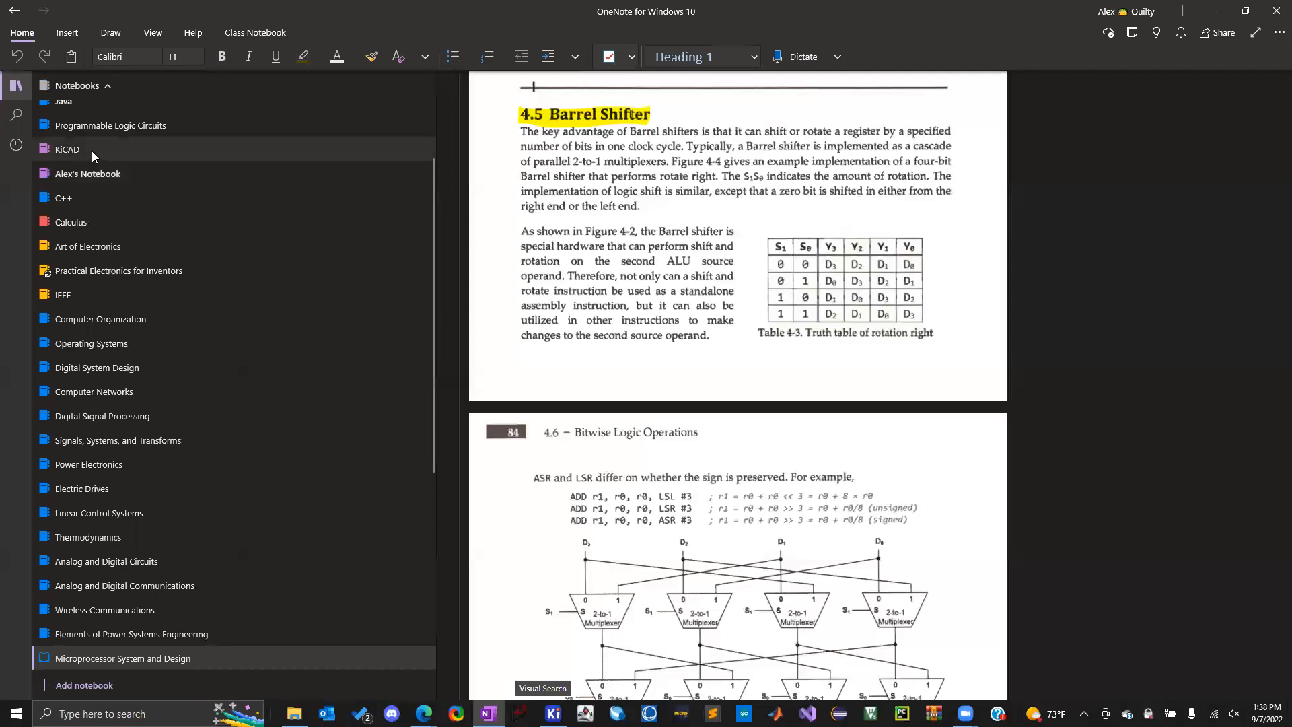
pyautogui.scroll(3, 93, 381)
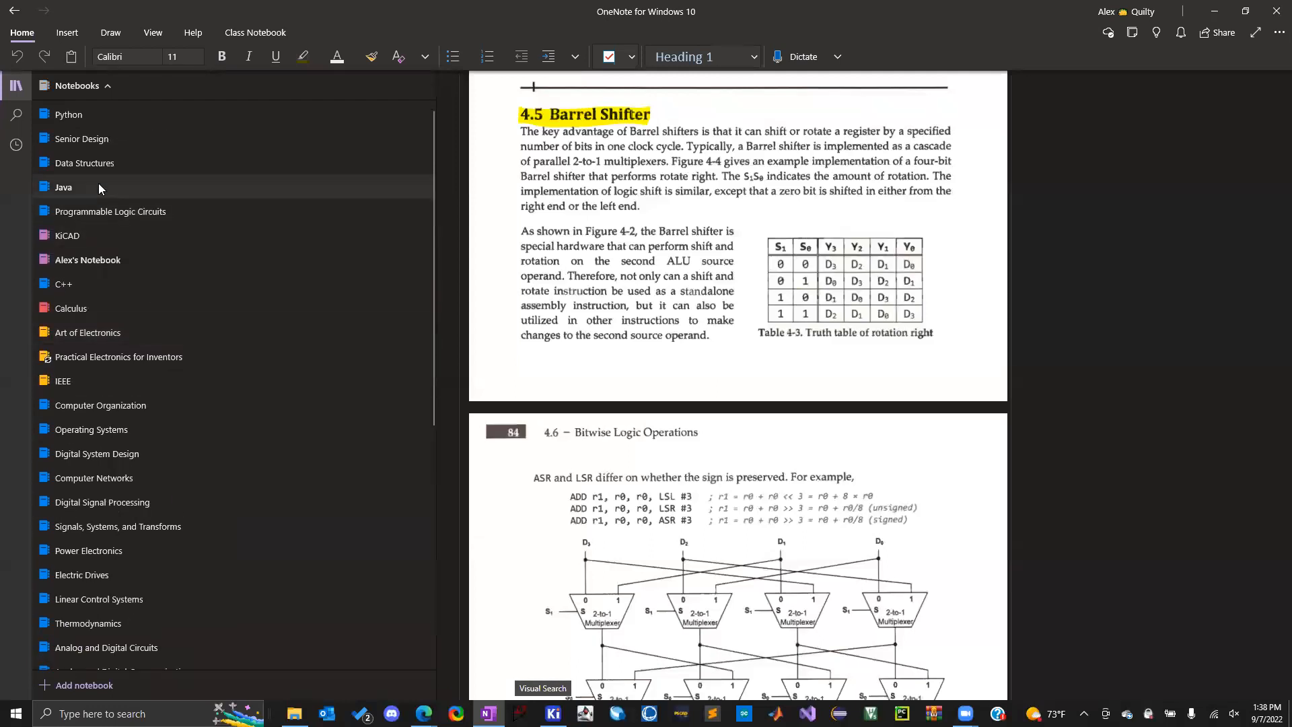
pyautogui.click(101, 139)
pyautogui.scroll(-3, 325, 434)
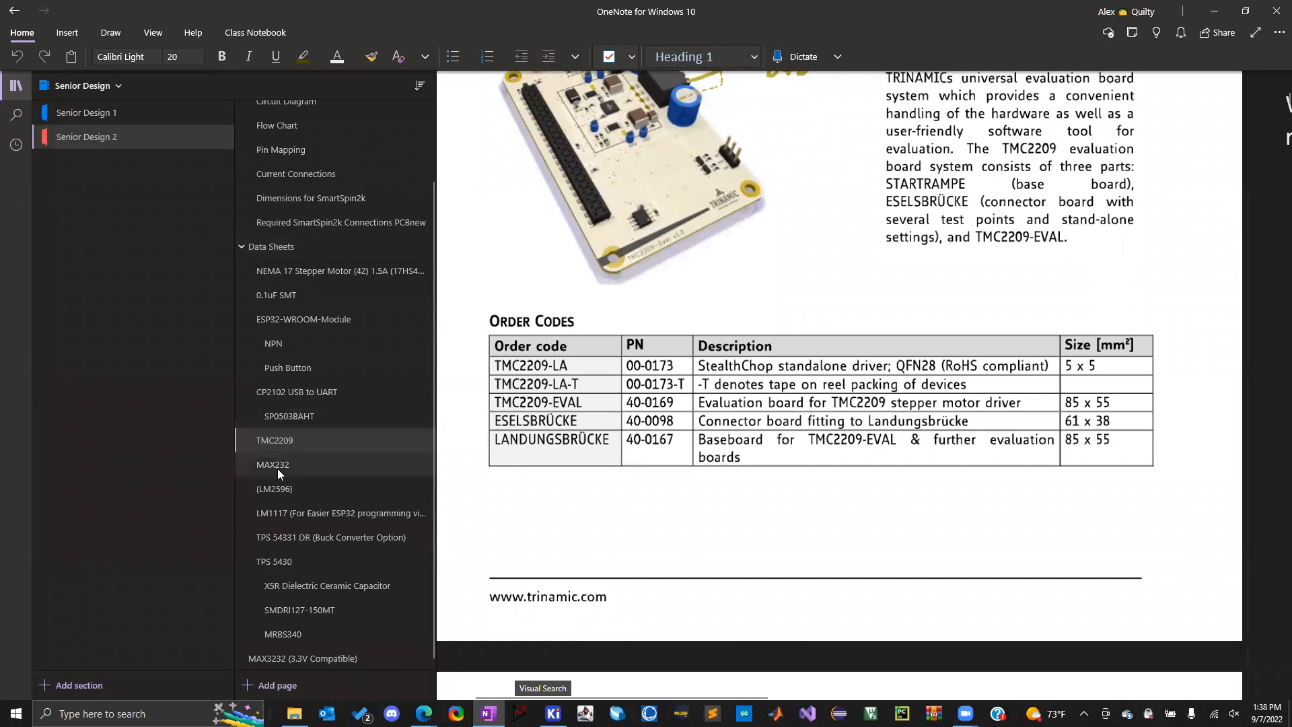
# View the LM2596 and TPS 5430 datasheet pages, and hide the notebook navigation
pyautogui.click(277, 492)
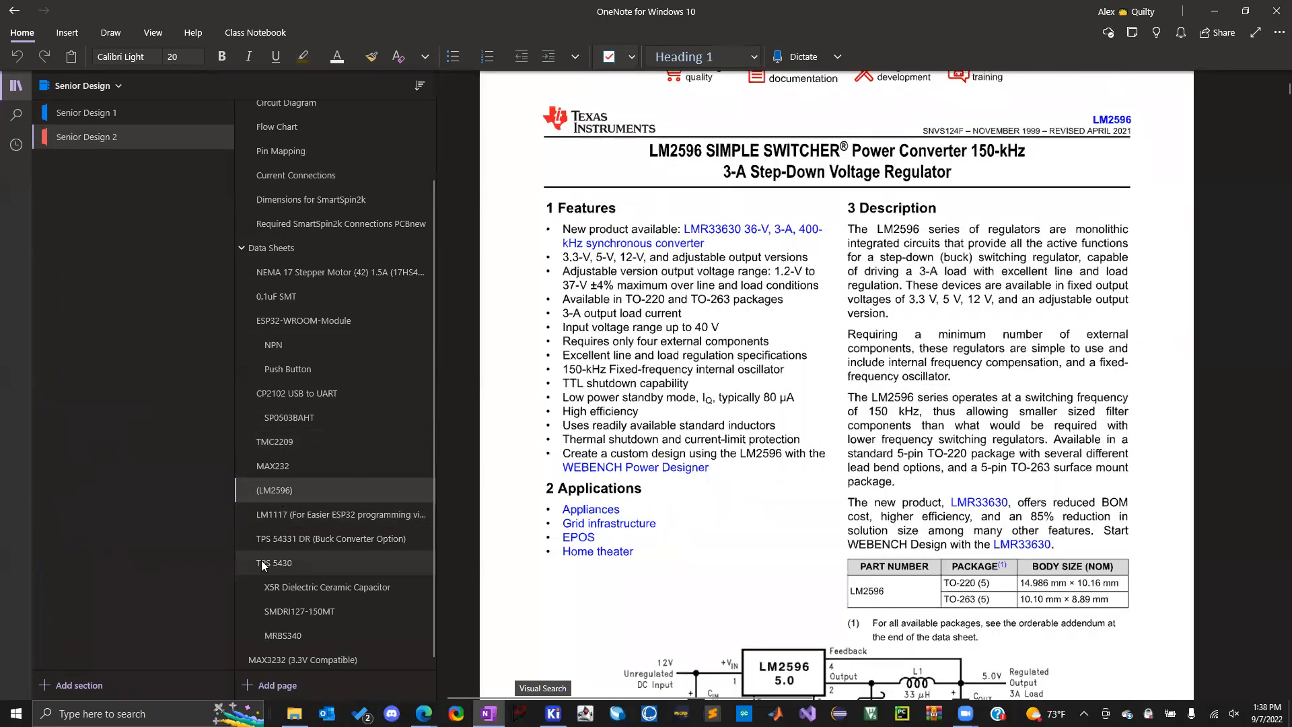
pyautogui.click(288, 565)
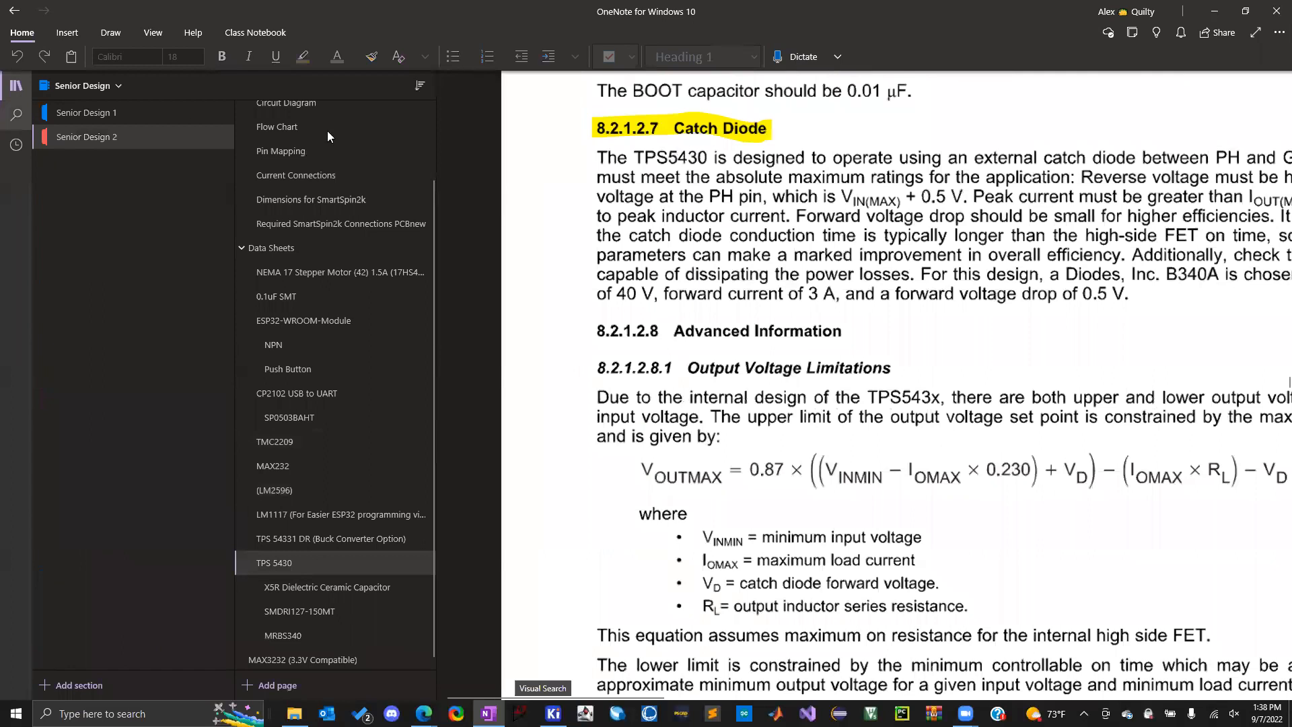
pyautogui.click(15, 90)
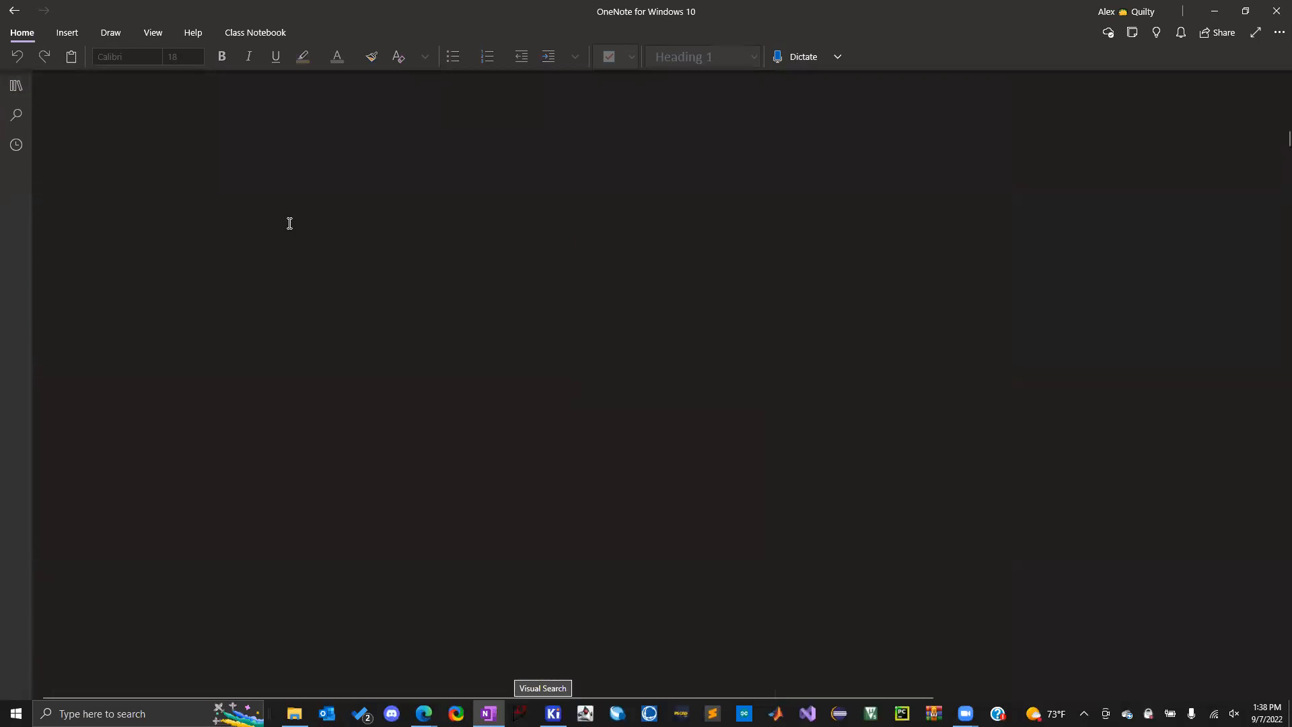
# Examine the first page of the TPS 5430 datasheet, including its features, description and the package in the Device Information table
pyautogui.scroll(-1, 154, 249)
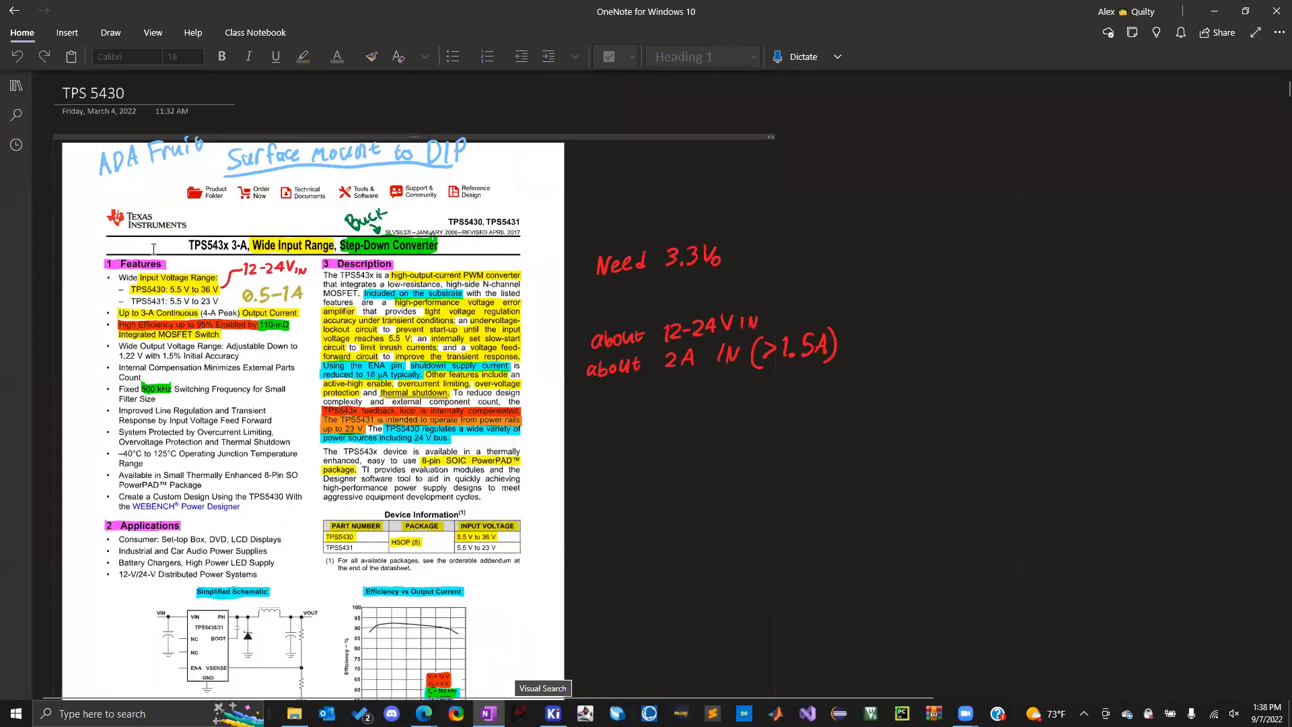
pyautogui.keyDown('ctrl'); pyautogui.scroll(3, 154, 249); pyautogui.keyUp('ctrl')
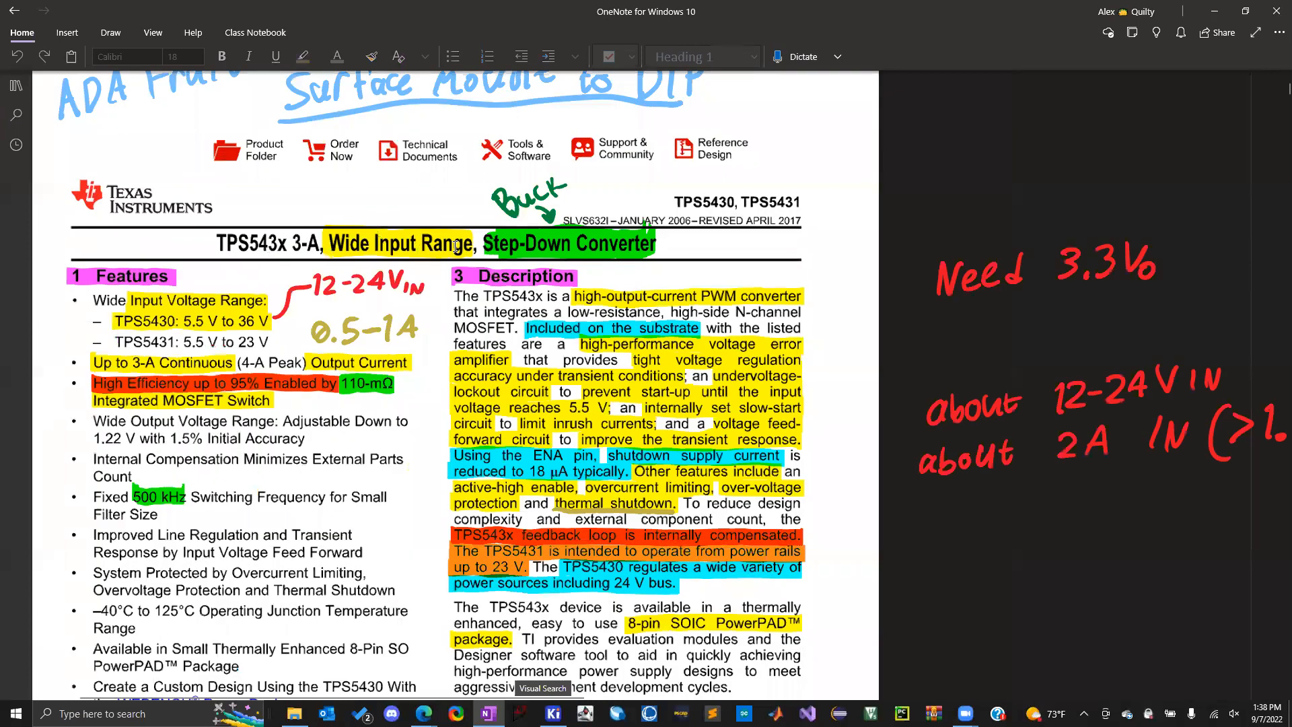
pyautogui.keyDown('ctrl'); pyautogui.scroll(-1, 456, 246); pyautogui.keyUp('ctrl')
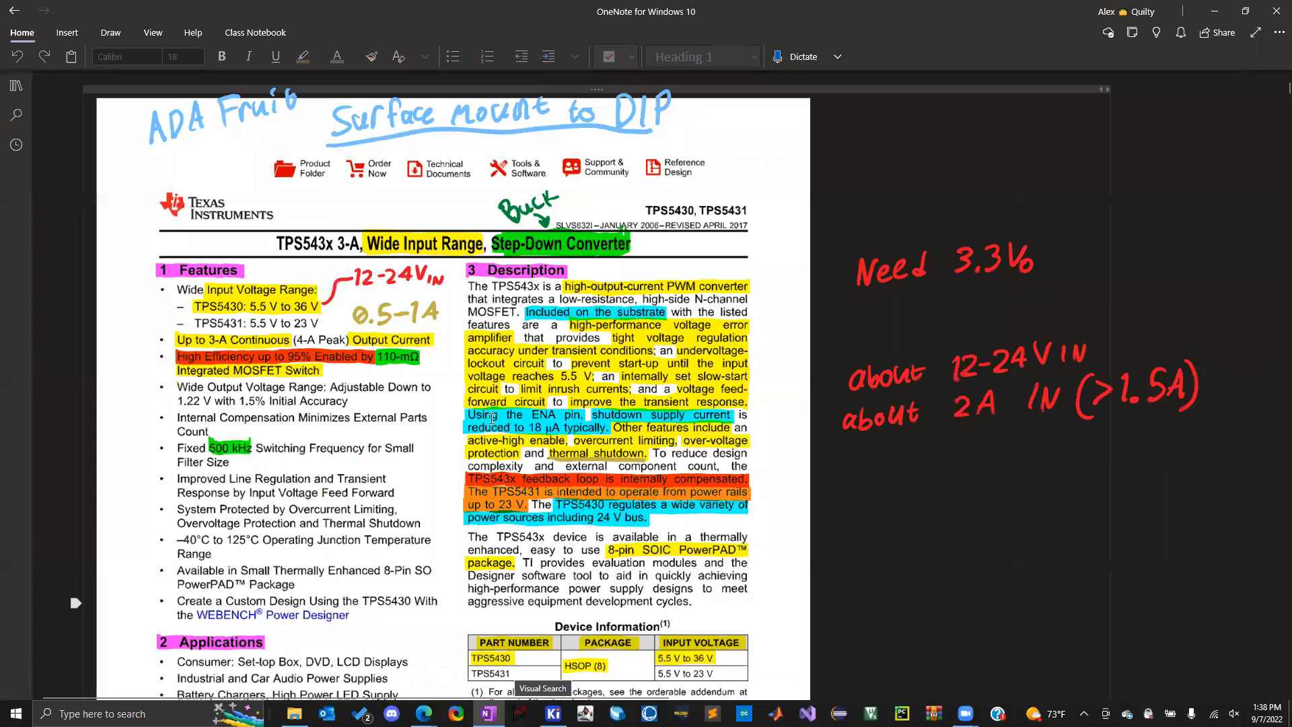
pyautogui.scroll(-1, 262, 325)
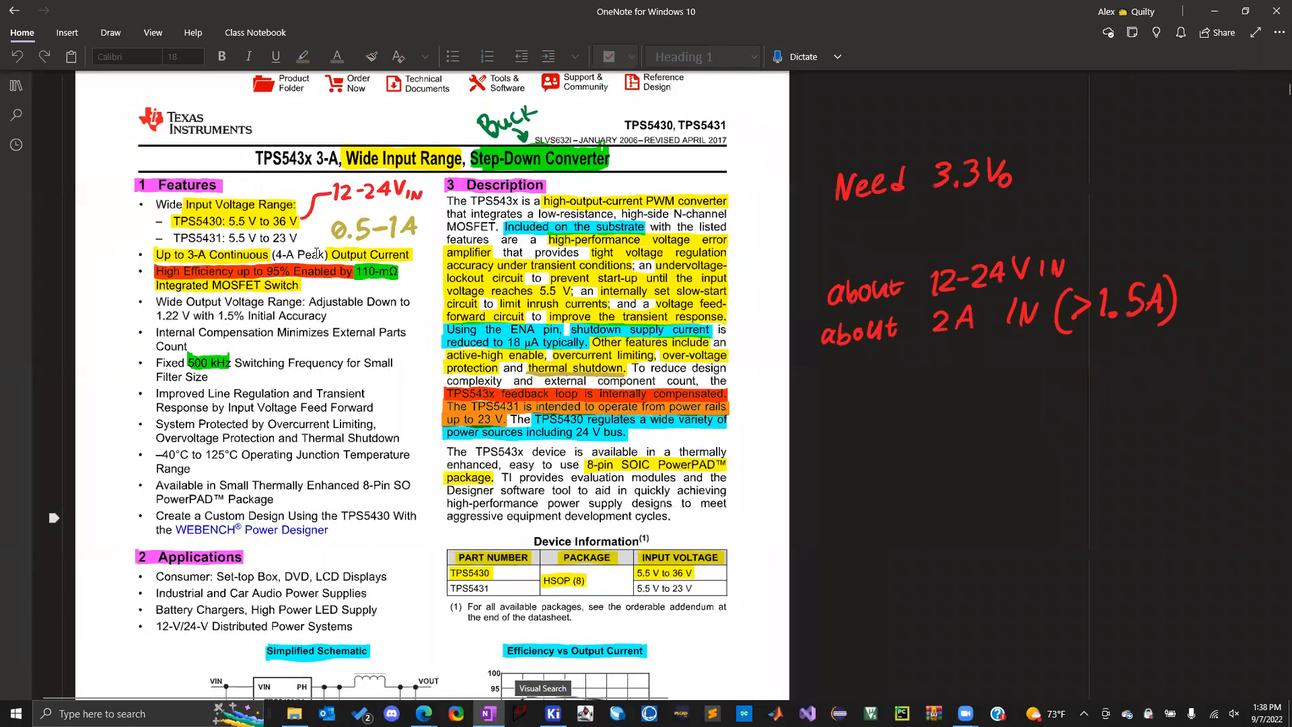
pyautogui.scroll(-1, 316, 254)
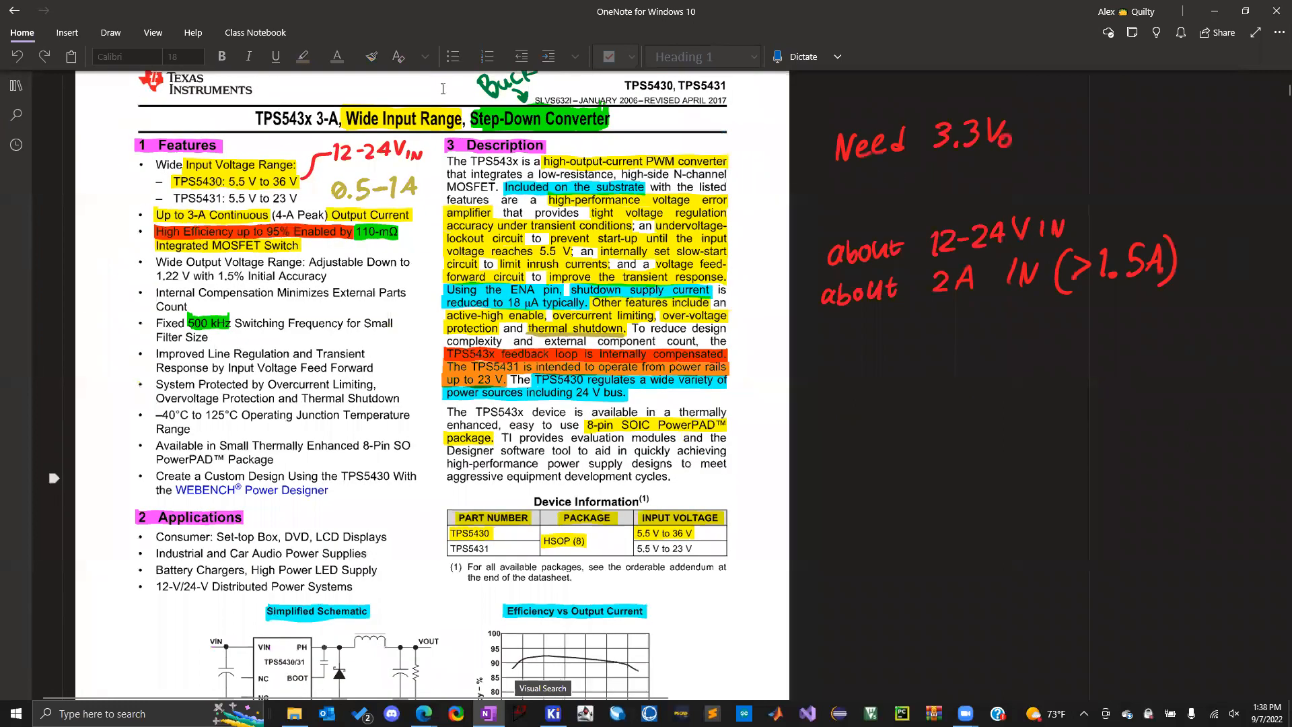
pyautogui.scroll(-1, 629, 286)
pyautogui.scroll(-1, 541, 401)
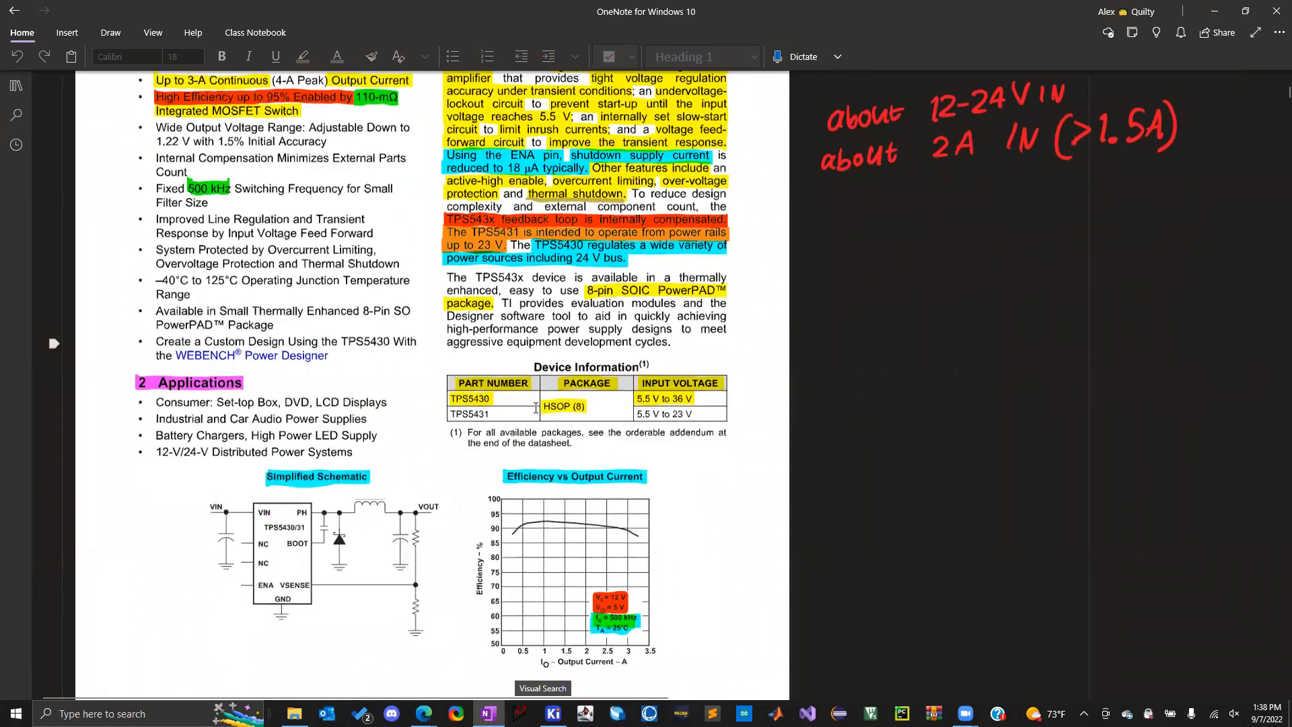
pyautogui.keyDown('ctrl'); pyautogui.scroll(5, 536, 408); pyautogui.keyUp('ctrl')
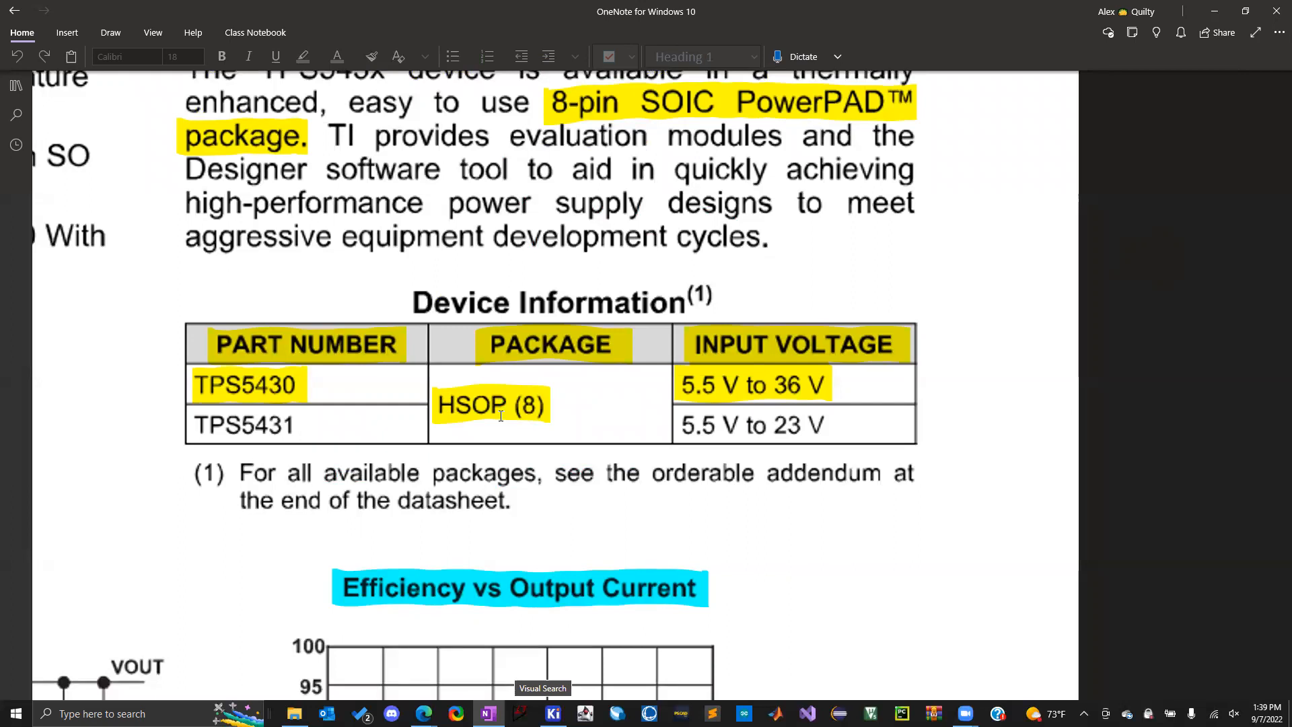
pyautogui.keyDown('ctrl'); pyautogui.scroll(-2, 501, 416); pyautogui.keyUp('ctrl')
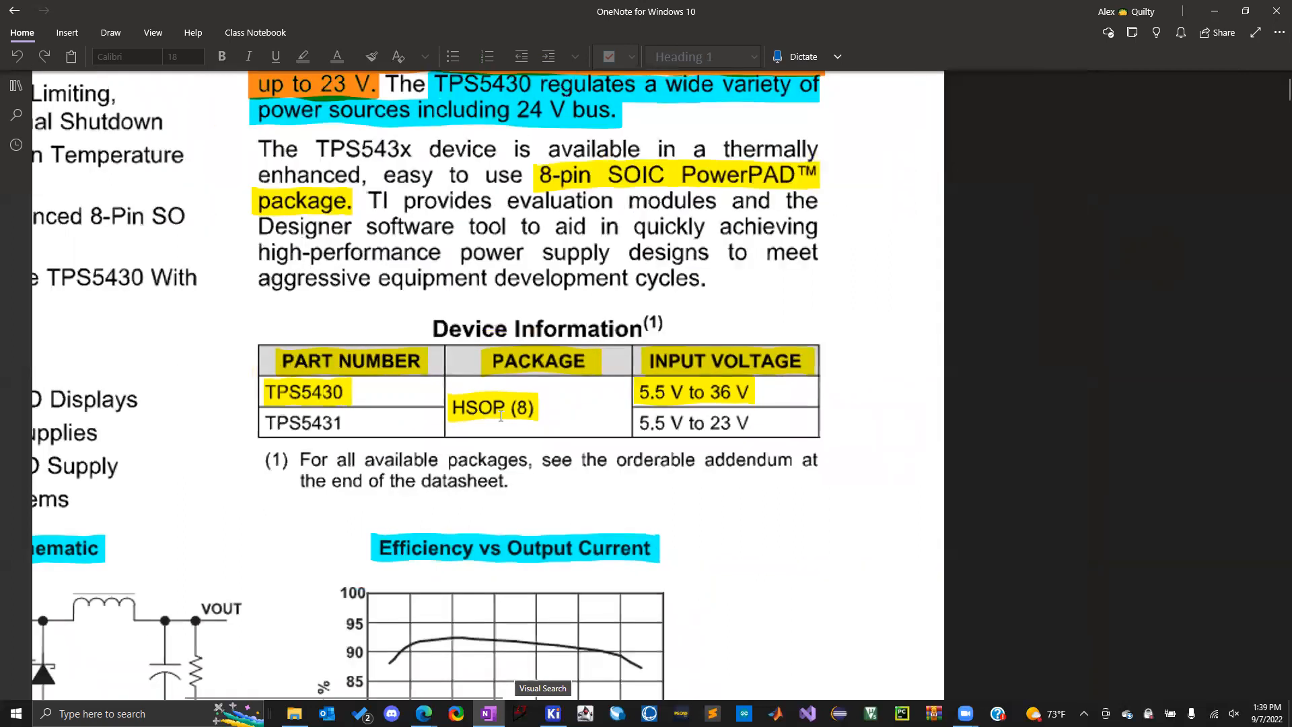
pyautogui.hscroll(-5, 535, 396)
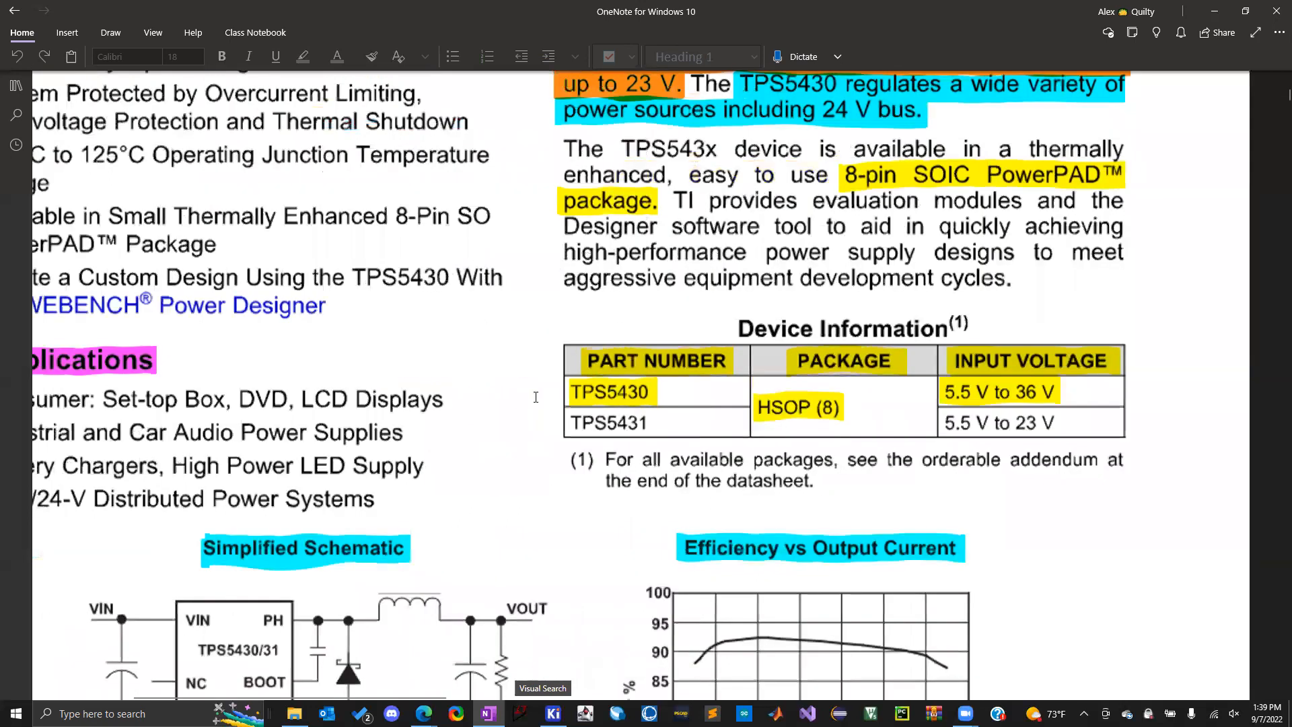
pyautogui.keyDown('ctrl'); pyautogui.scroll(-2, 835, 391); pyautogui.keyUp('ctrl')
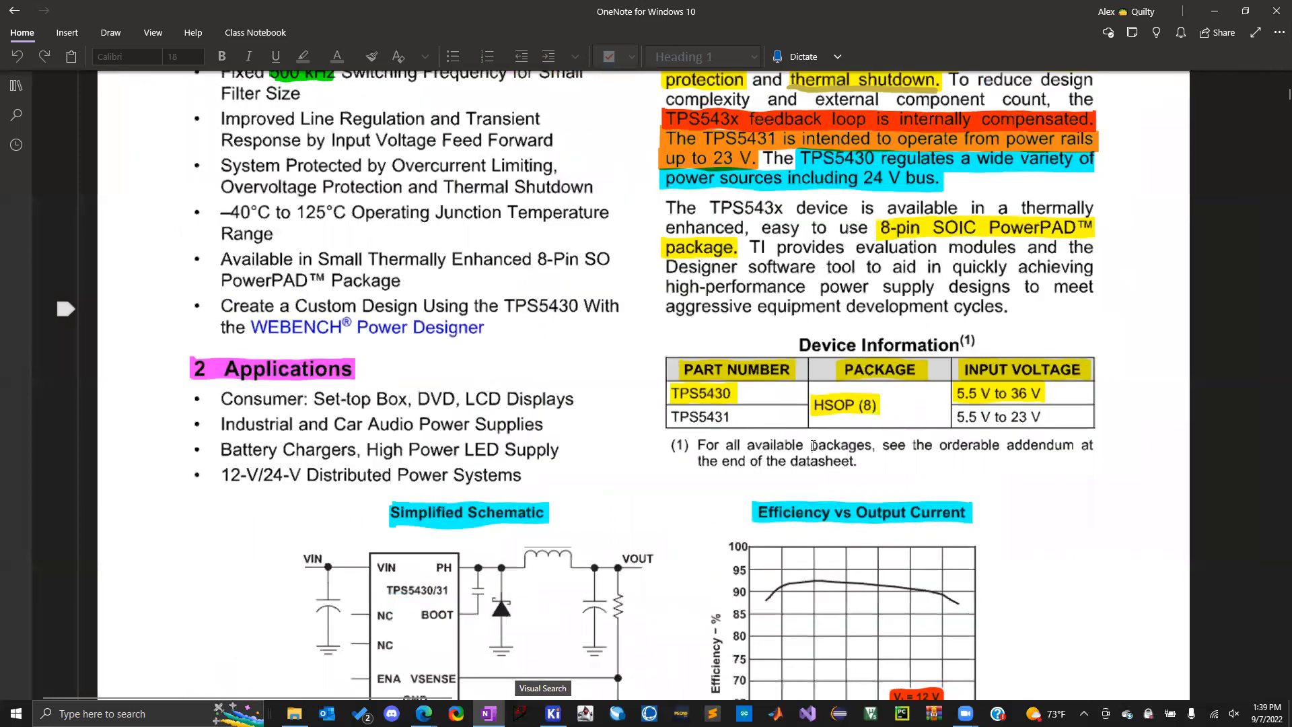
# Go through the TPS 5430 datasheet to section 10.2 Layout Example and examine its recommended PCB layout
pyautogui.scroll(-20, 670, 484)
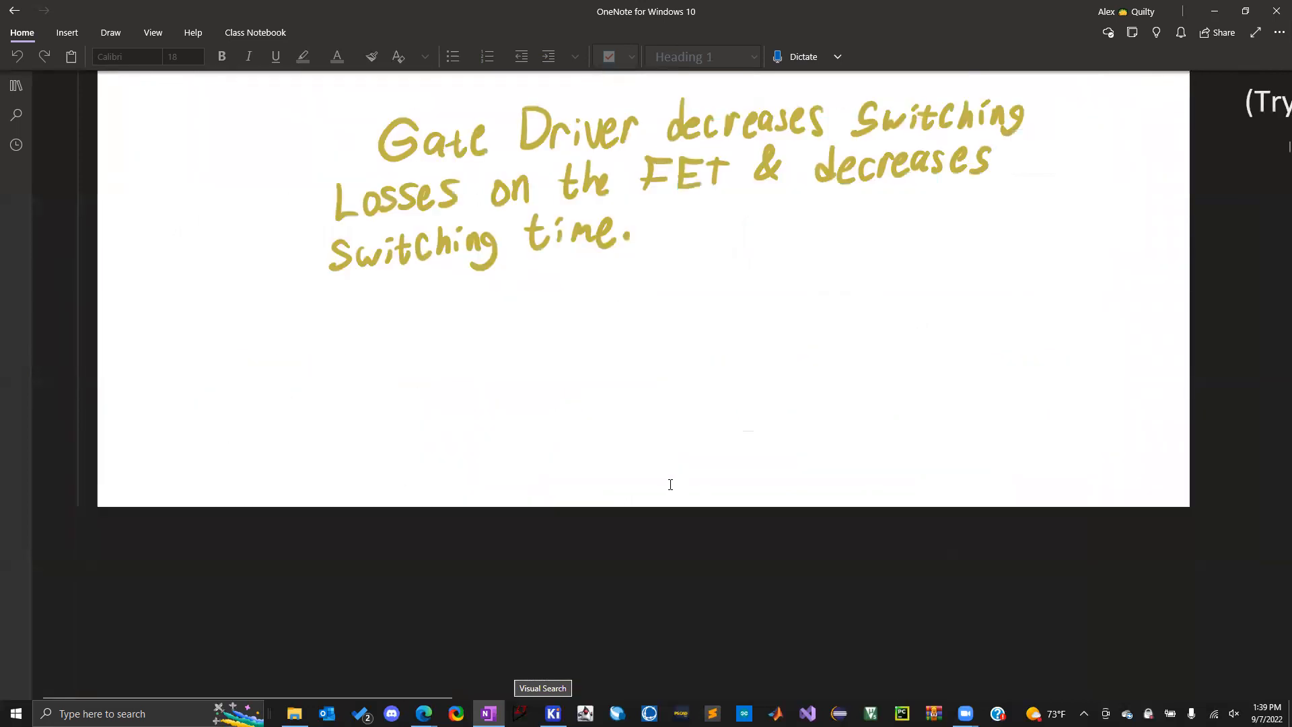
pyautogui.keyDown('ctrl'); pyautogui.scroll(-3, 670, 485); pyautogui.keyUp('ctrl')
pyautogui.scroll(-10, 671, 485)
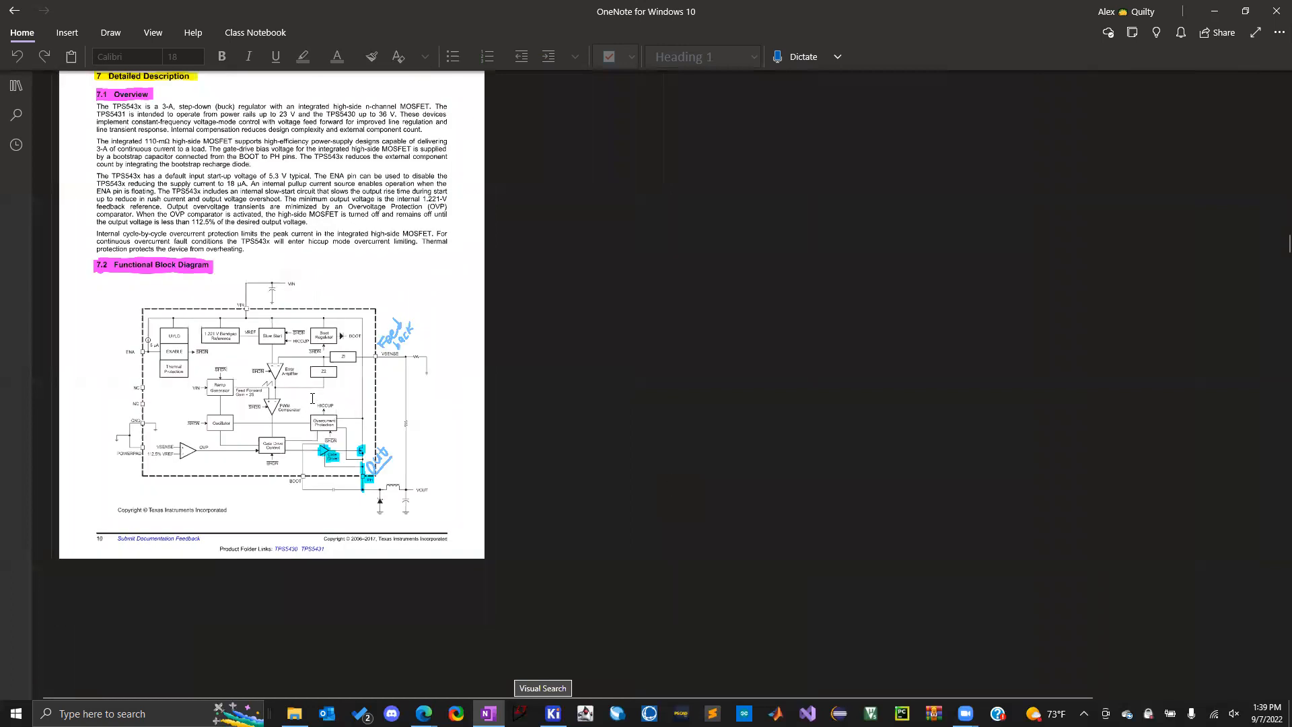
pyautogui.scroll(-5, 312, 399)
pyautogui.scroll(-10, 312, 398)
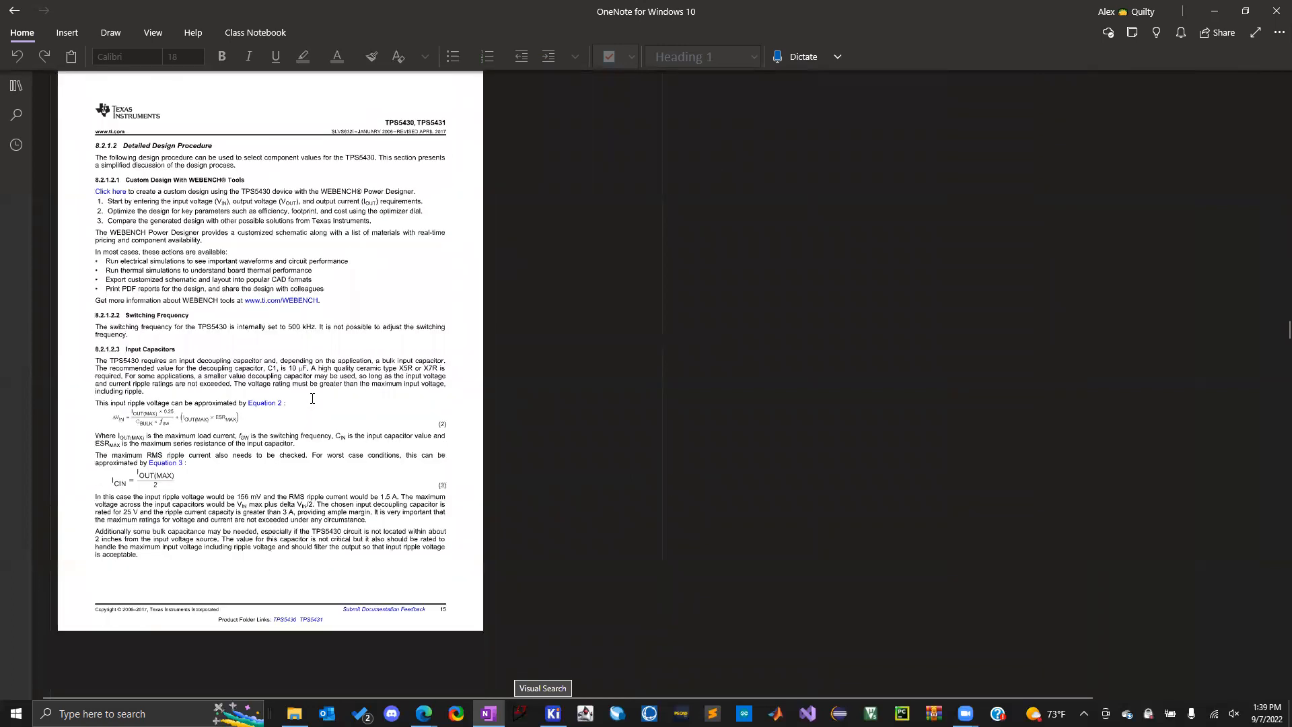
pyautogui.scroll(-15, 312, 399)
pyautogui.scroll(-15, 312, 398)
pyautogui.scroll(-15, 312, 398)
pyautogui.scroll(10, 312, 399)
pyautogui.keyDown('ctrl'); pyautogui.scroll(4, 312, 398); pyautogui.keyUp('ctrl')
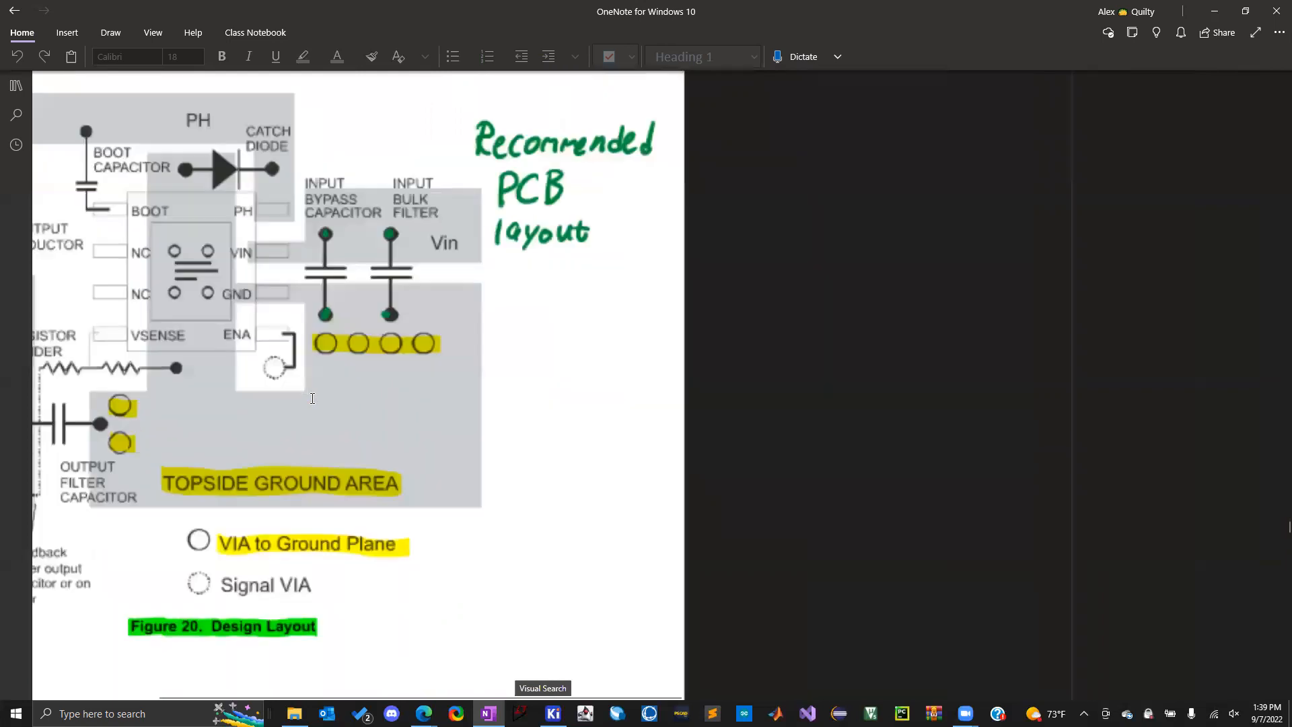
pyautogui.keyDown('ctrl'); pyautogui.scroll(-3, 312, 398); pyautogui.keyUp('ctrl')
pyautogui.keyDown('ctrl'); pyautogui.scroll(-2, 528, 389); pyautogui.keyUp('ctrl')
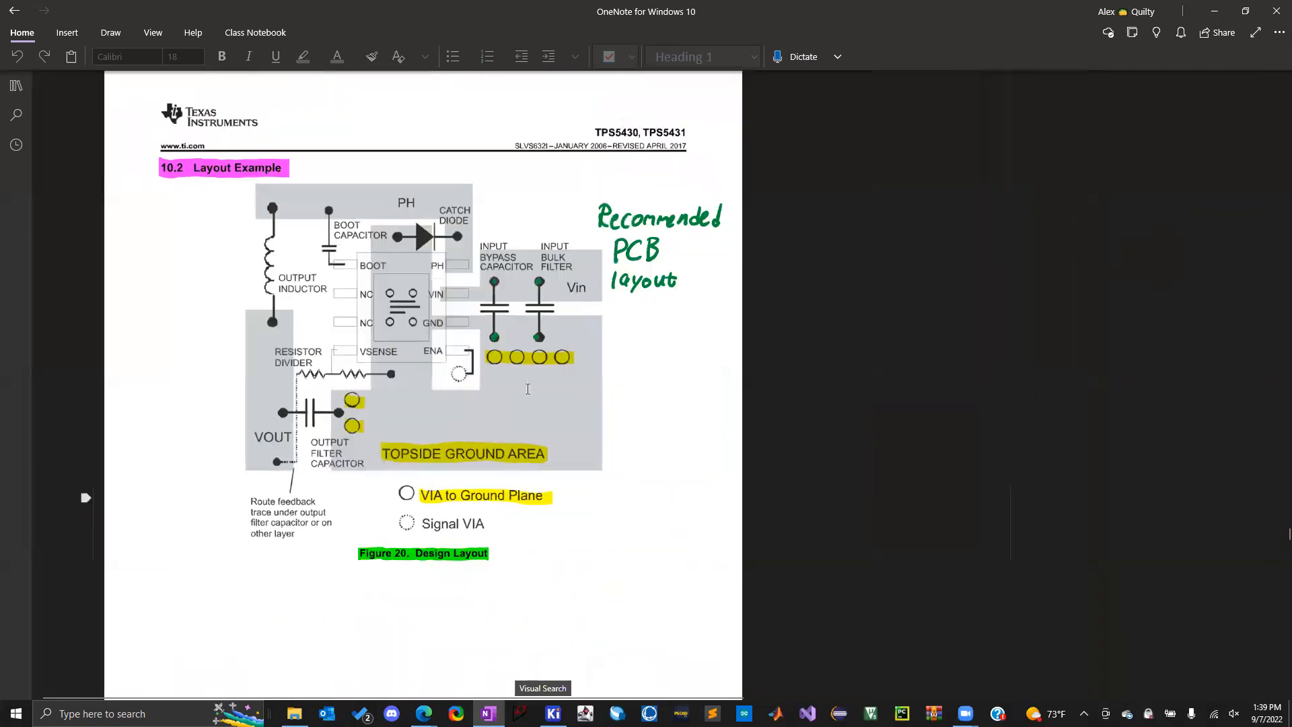
pyautogui.hscroll(1, 528, 389)
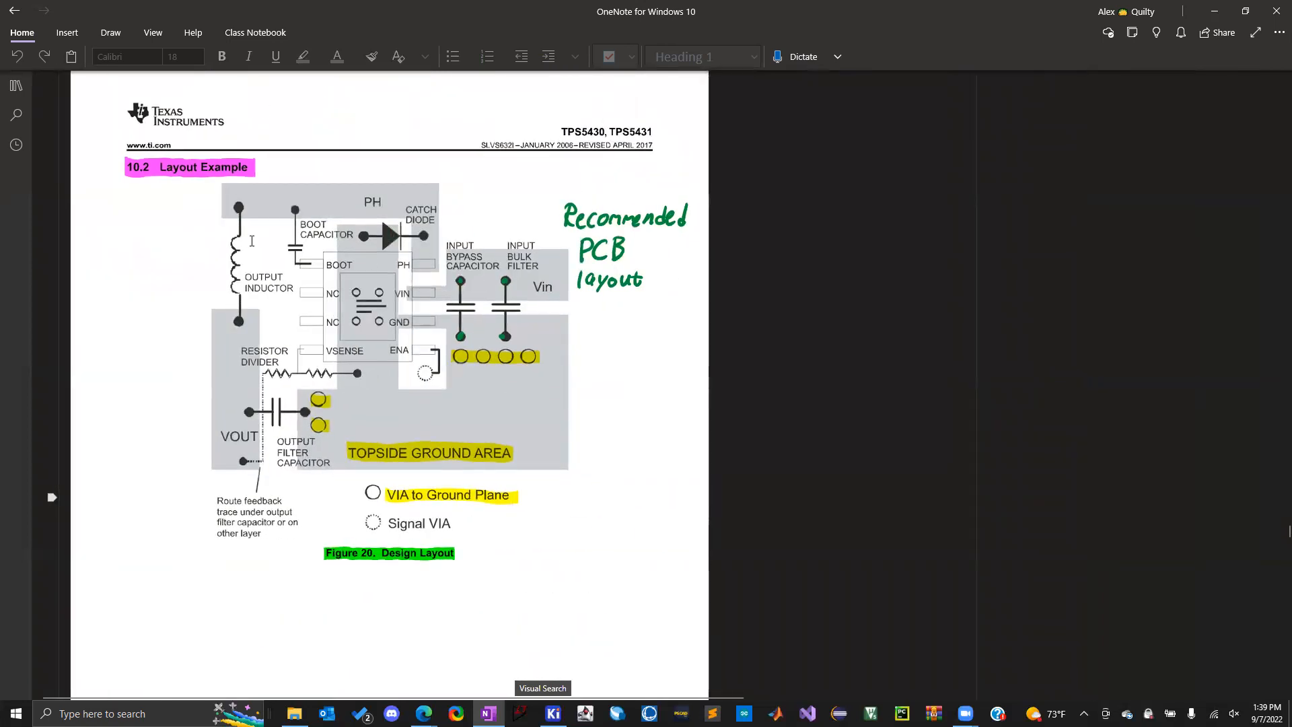
pyautogui.scroll(-1, 202, 95)
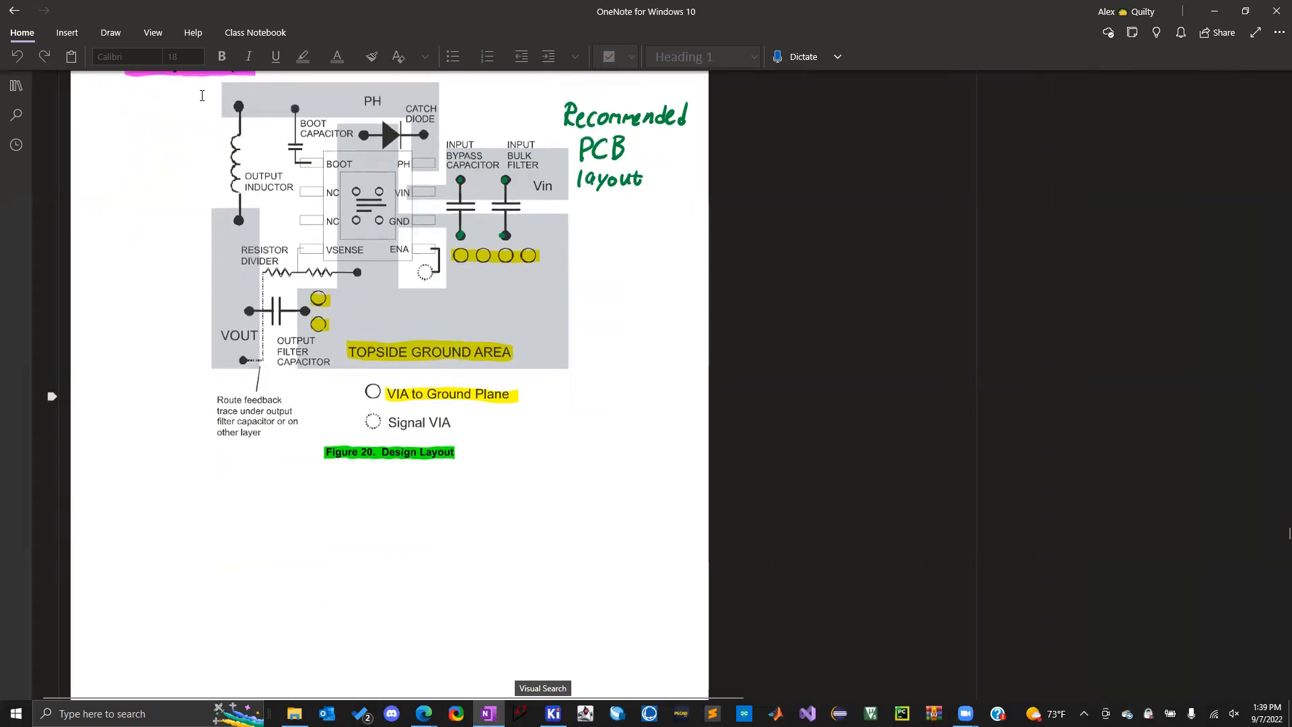
pyautogui.scroll(1, 377, 407)
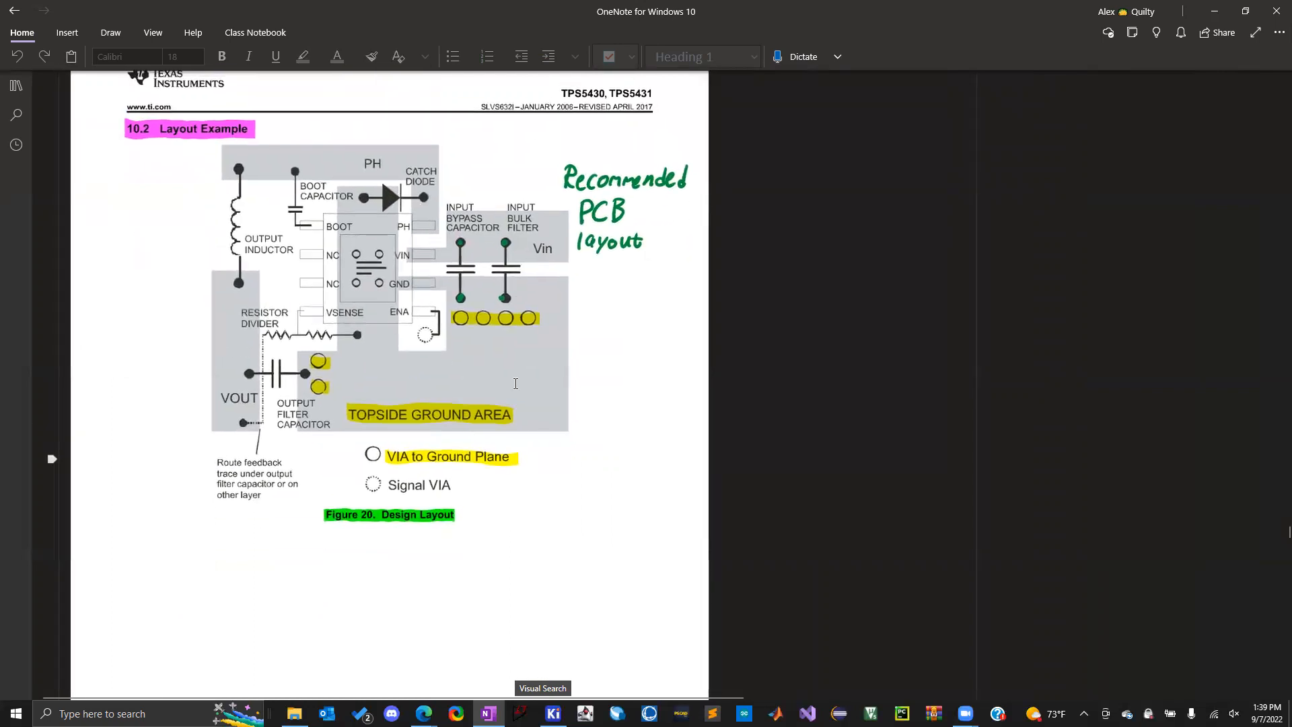
pyautogui.scroll(-1, 532, 472)
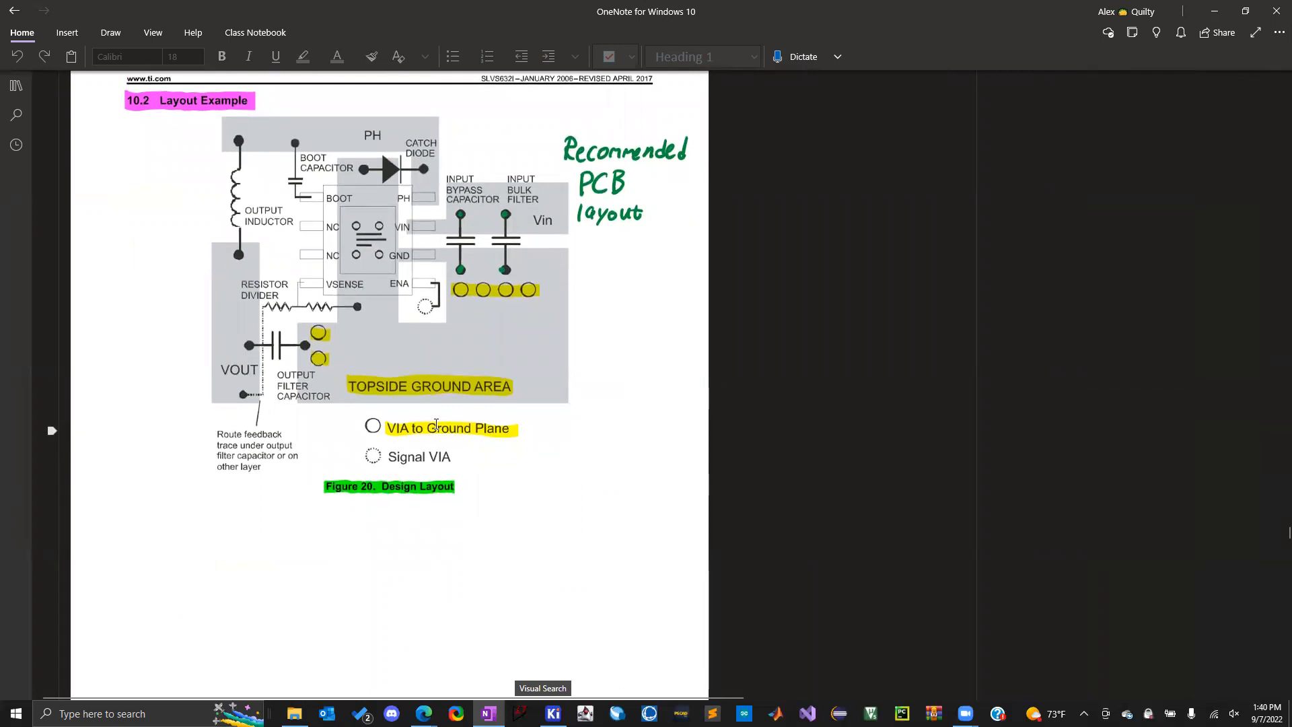
# Find the DDA0008J package outline near the end of the datasheet and examine its pin and thermal pad dimensions
pyautogui.scroll(-4, 441, 414)
pyautogui.scroll(-10, 441, 413)
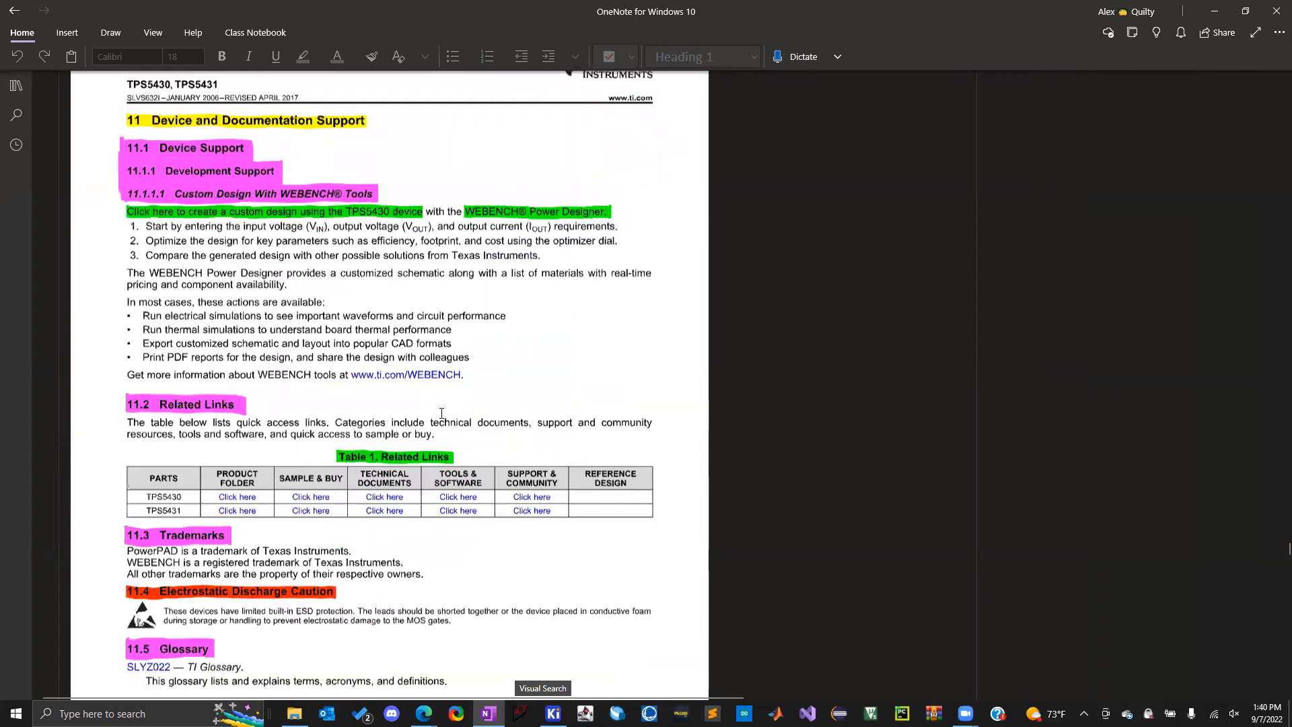
pyautogui.scroll(-15, 441, 414)
pyautogui.scroll(5, 441, 414)
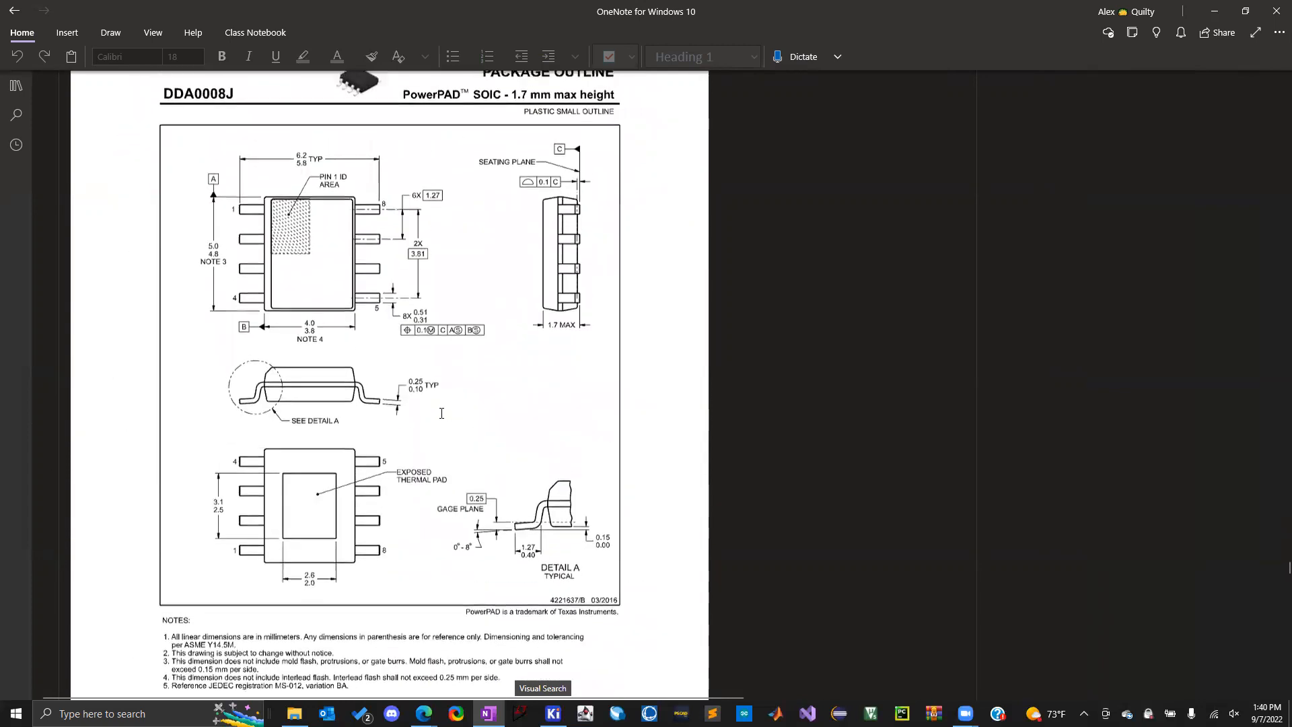
pyautogui.keyDown('ctrl'); pyautogui.scroll(2, 472, 361); pyautogui.keyUp('ctrl')
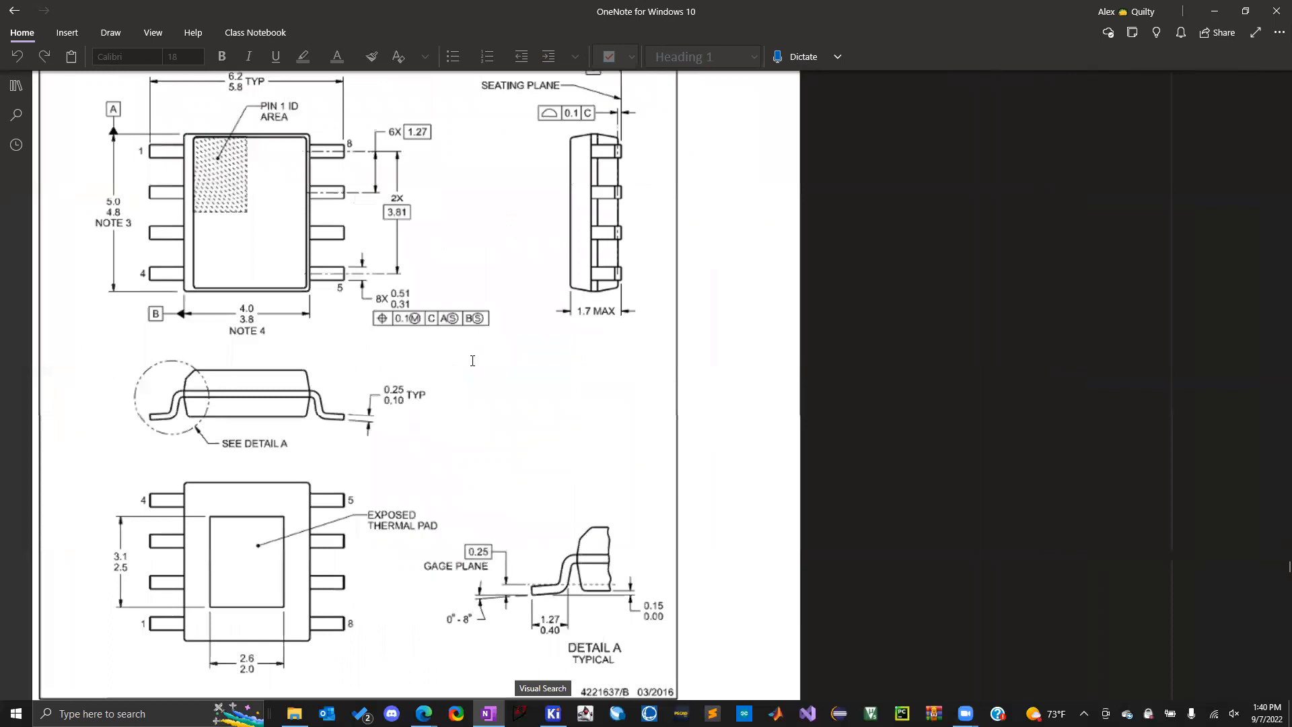
pyautogui.keyDown('ctrl'); pyautogui.scroll(1, 472, 361); pyautogui.keyUp('ctrl')
pyautogui.hscroll(-1, 472, 360)
pyautogui.keyDown('ctrl'); pyautogui.scroll(-1, 472, 360); pyautogui.keyUp('ctrl')
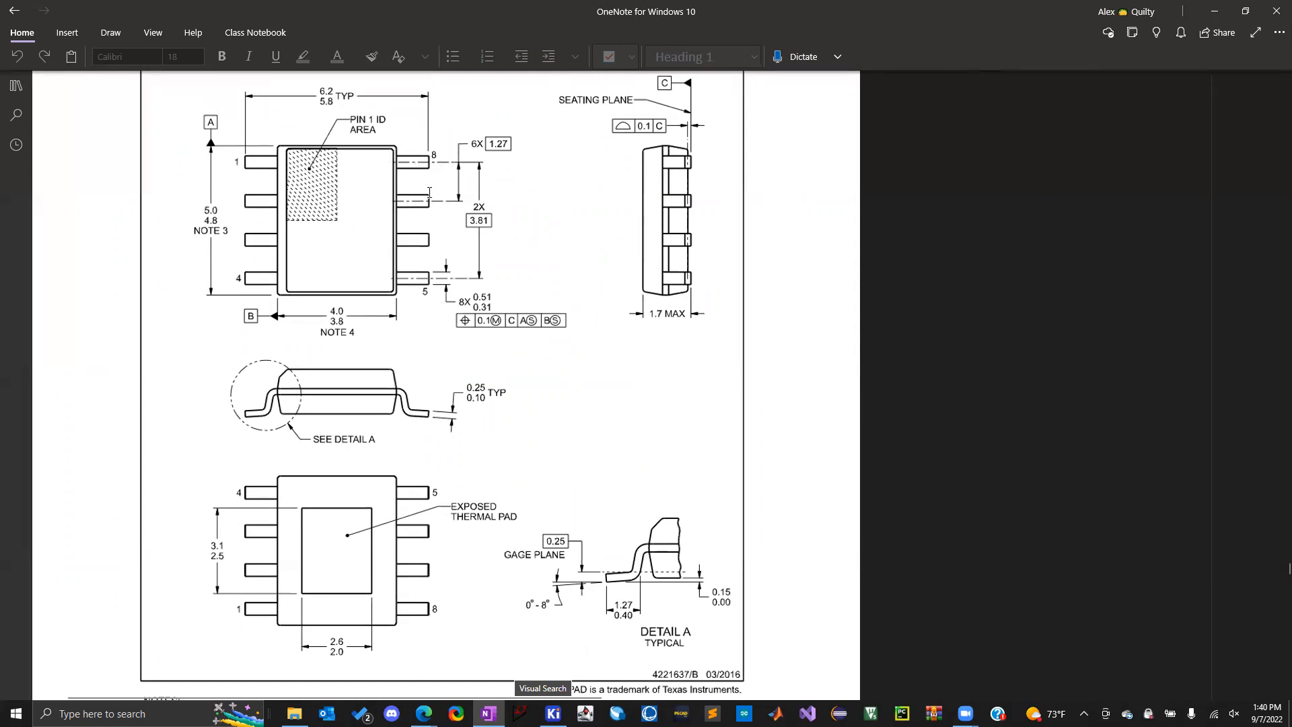
pyautogui.scroll(-2, 402, 282)
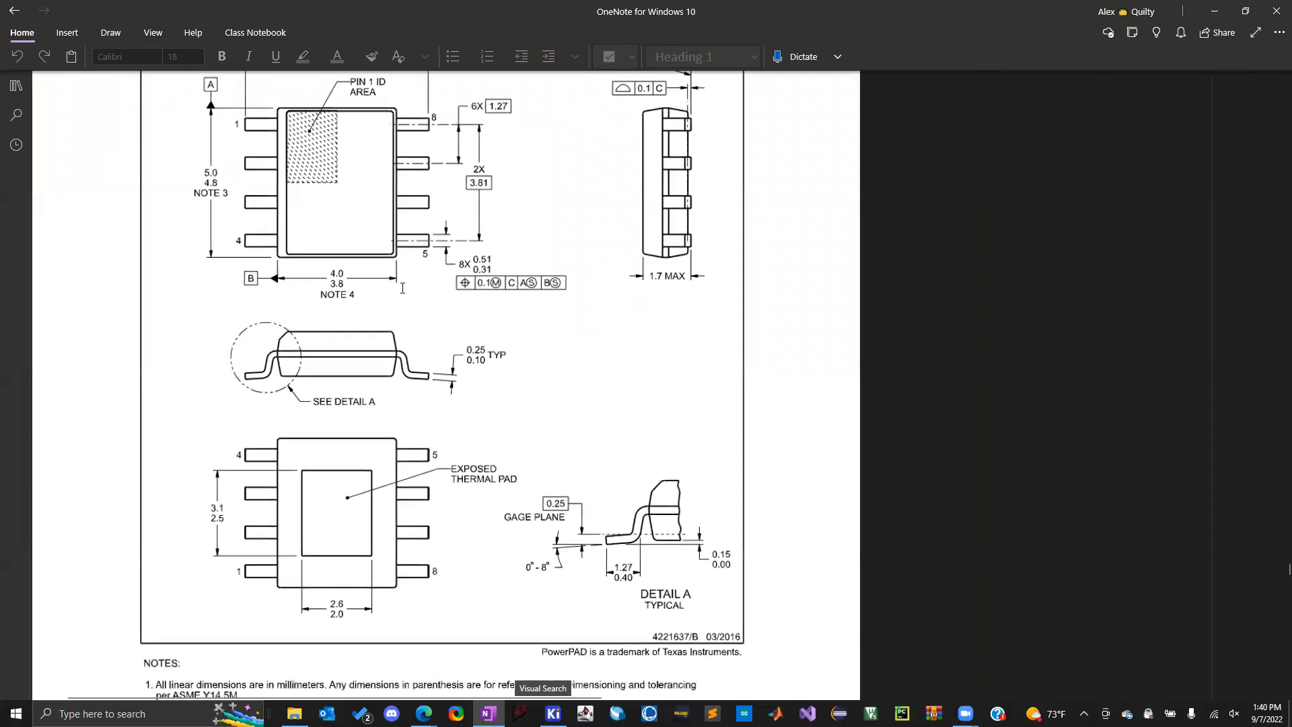
pyautogui.scroll(-1, 407, 366)
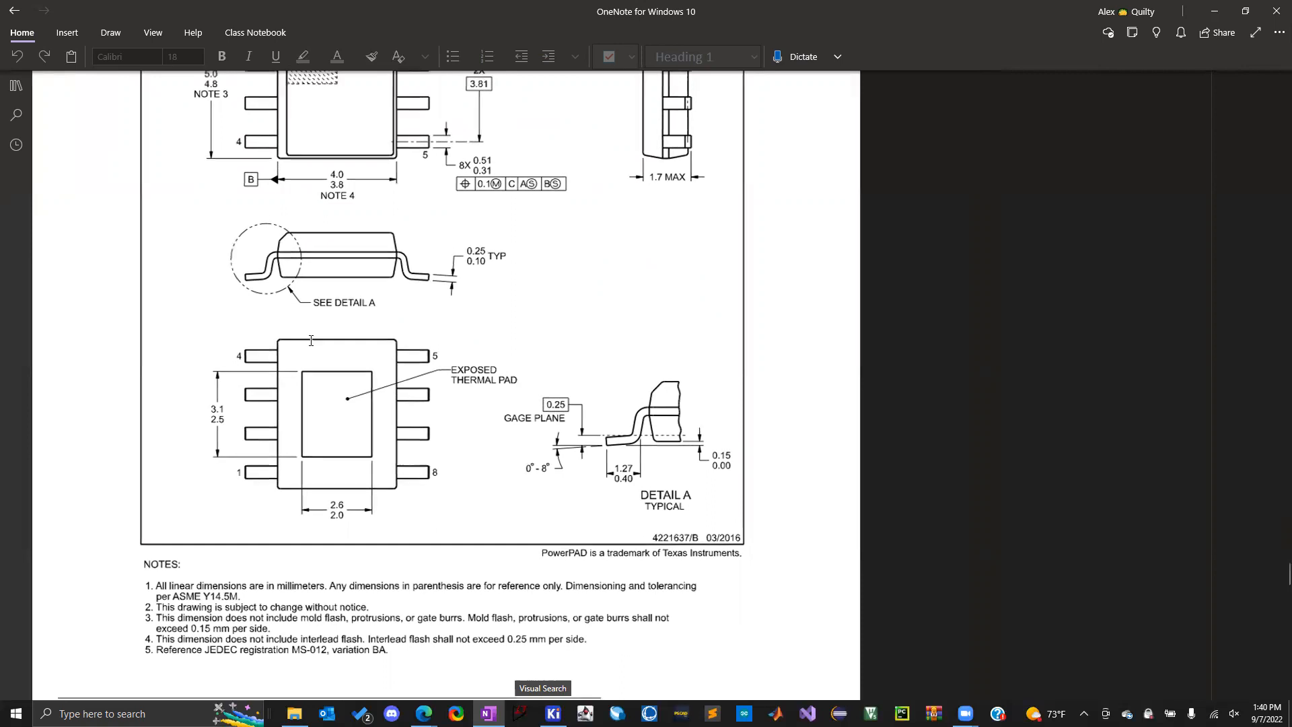
pyautogui.scroll(1, 311, 340)
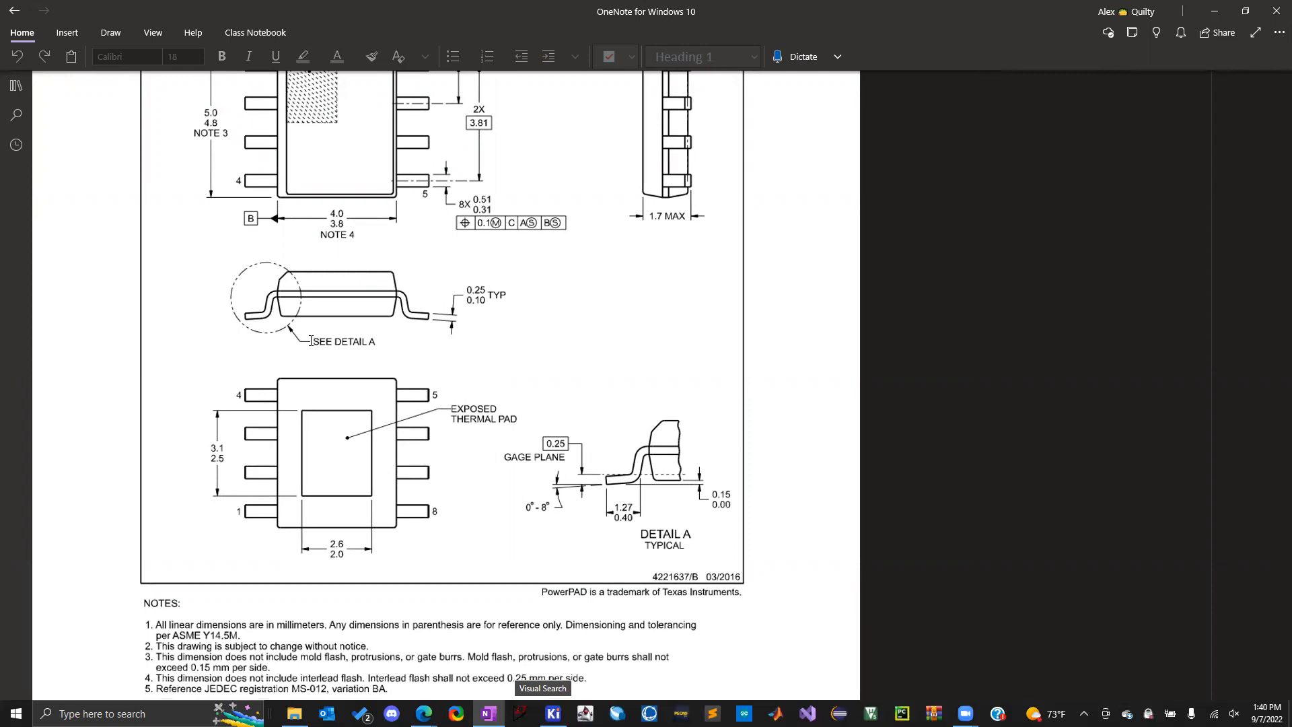
pyautogui.keyDown('ctrl'); pyautogui.scroll(-3, 310, 340); pyautogui.keyUp('ctrl')
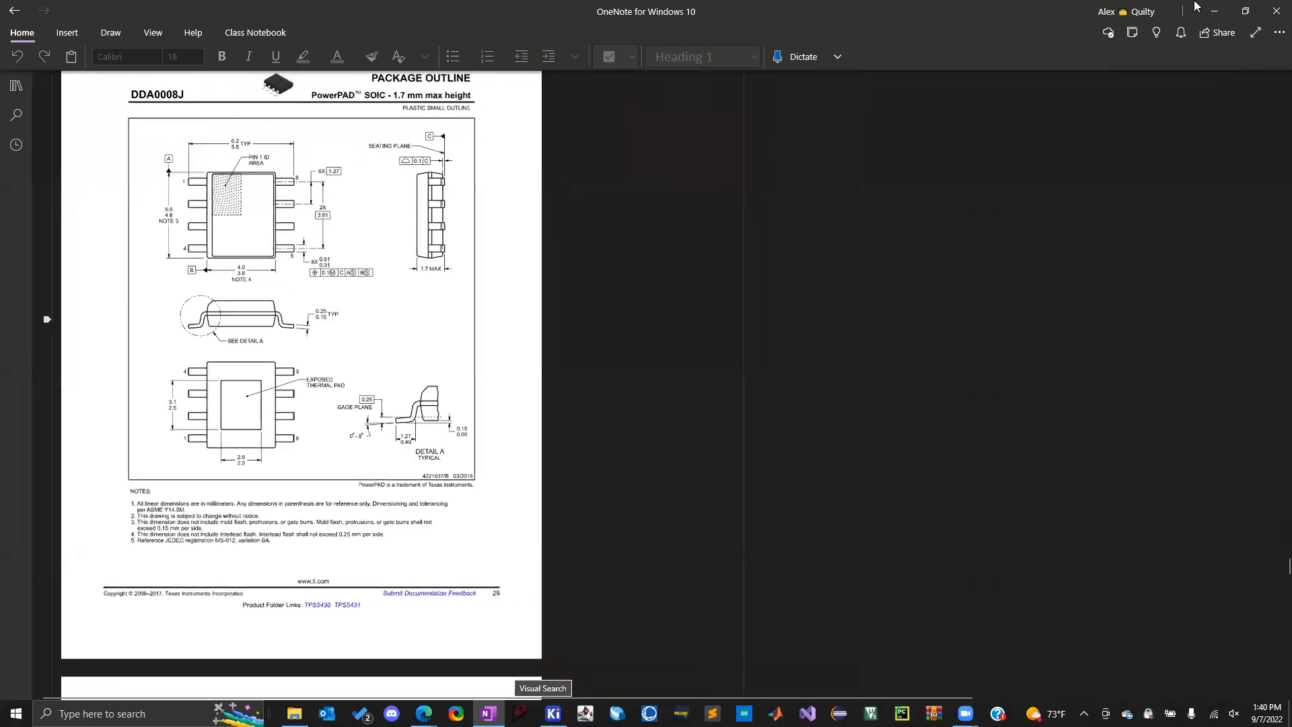
# Switch back to KiCad, start creating a new project and pick IEEEBadge.kicad_pro in the IEEEBadge folder as its file name
pyautogui.click(1211, 10)
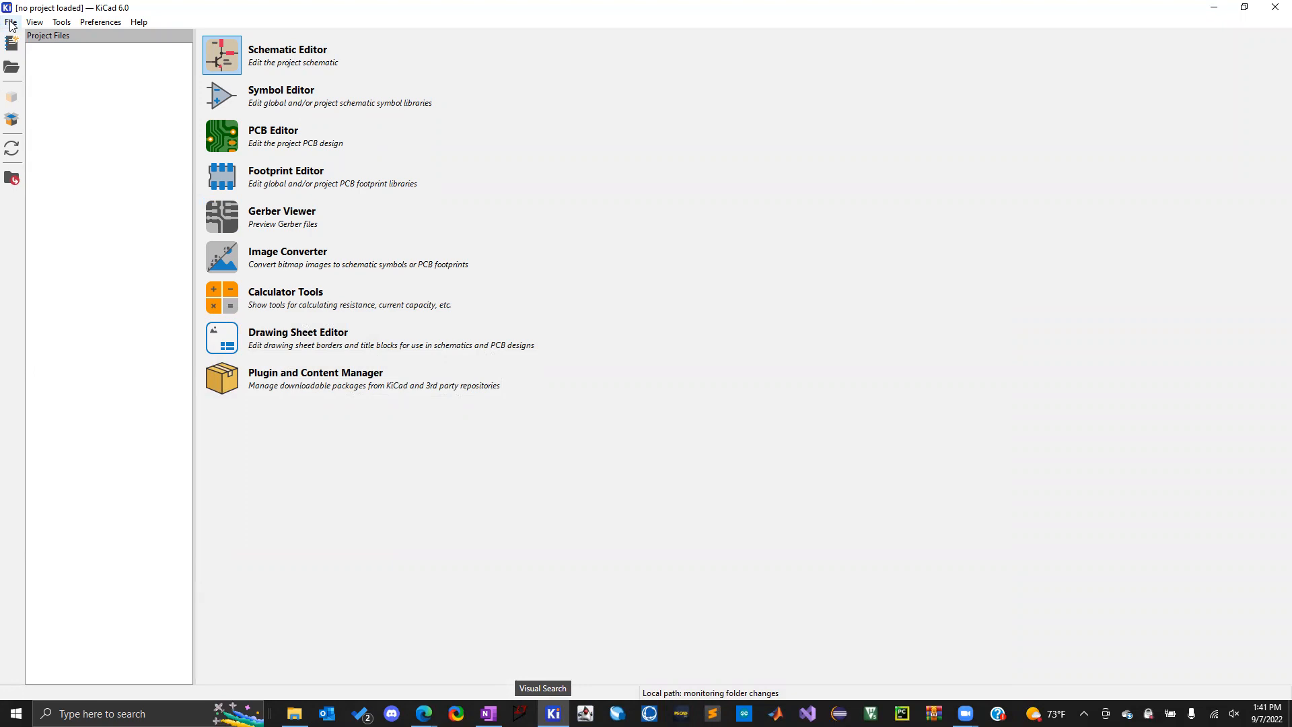
pyautogui.click(11, 22)
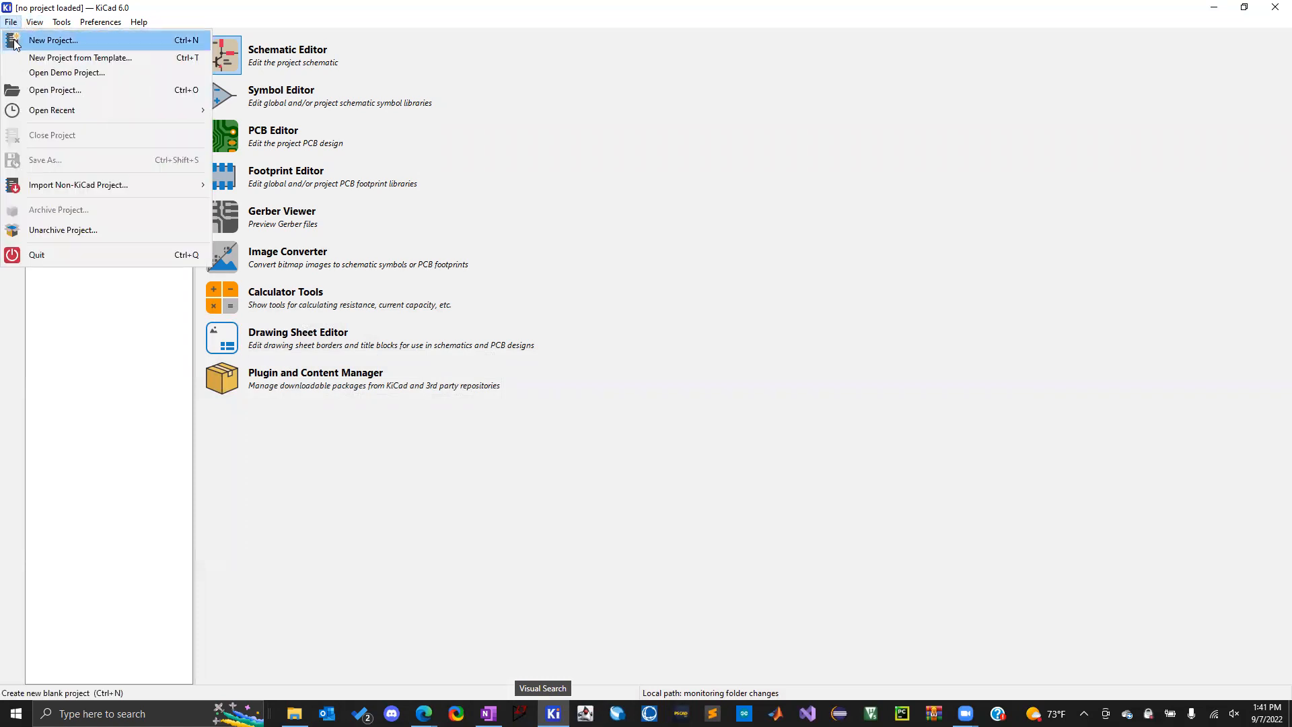
pyautogui.click(38, 41)
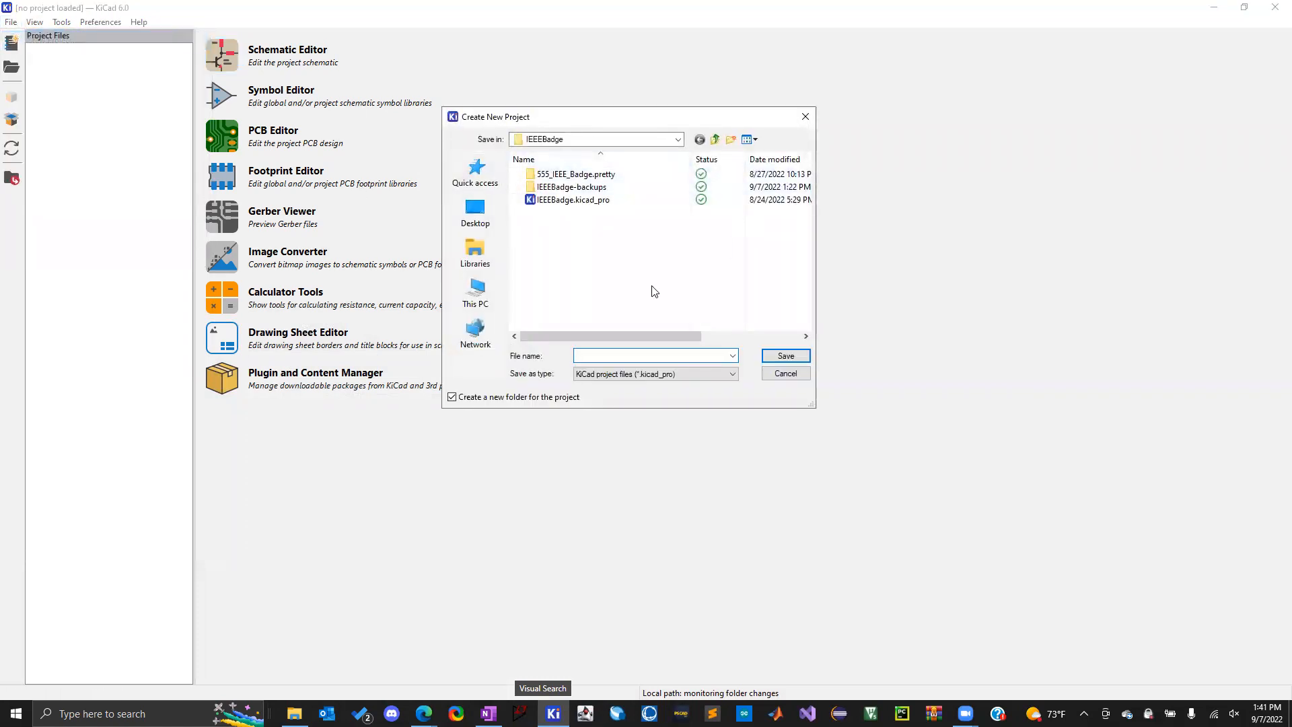
pyautogui.click(558, 200)
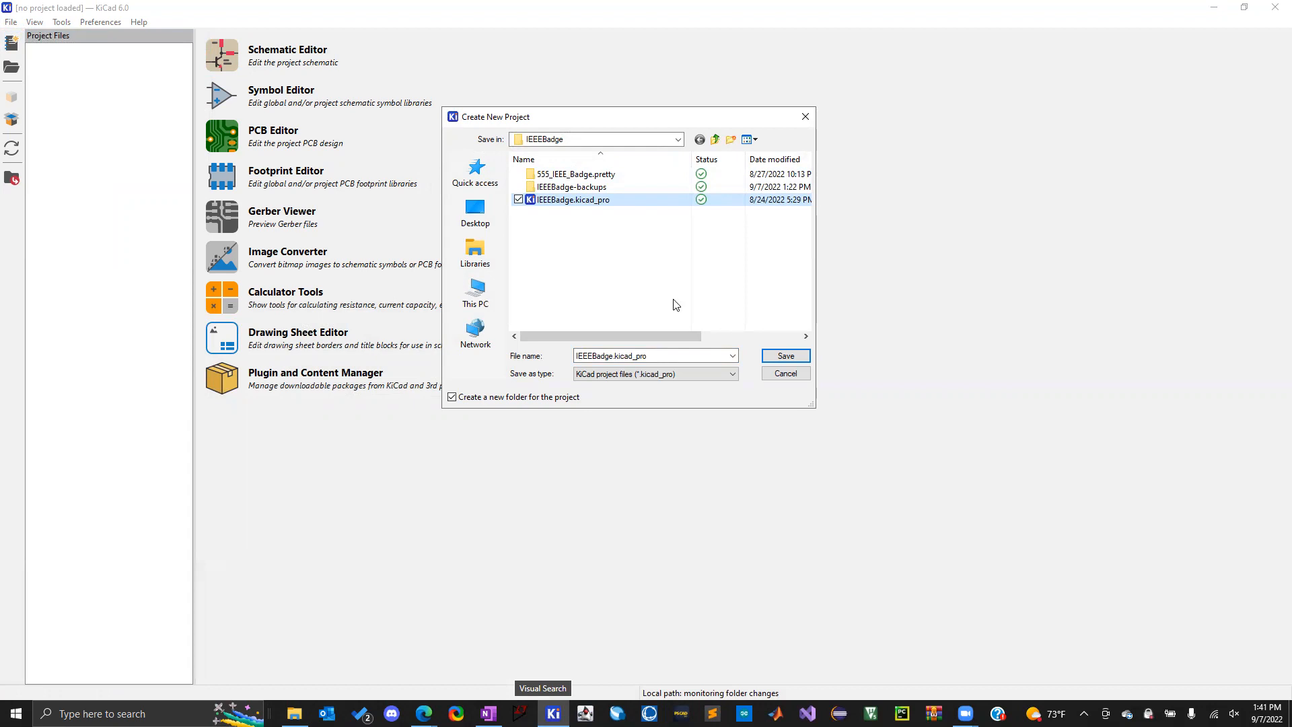
pyautogui.click(592, 225)
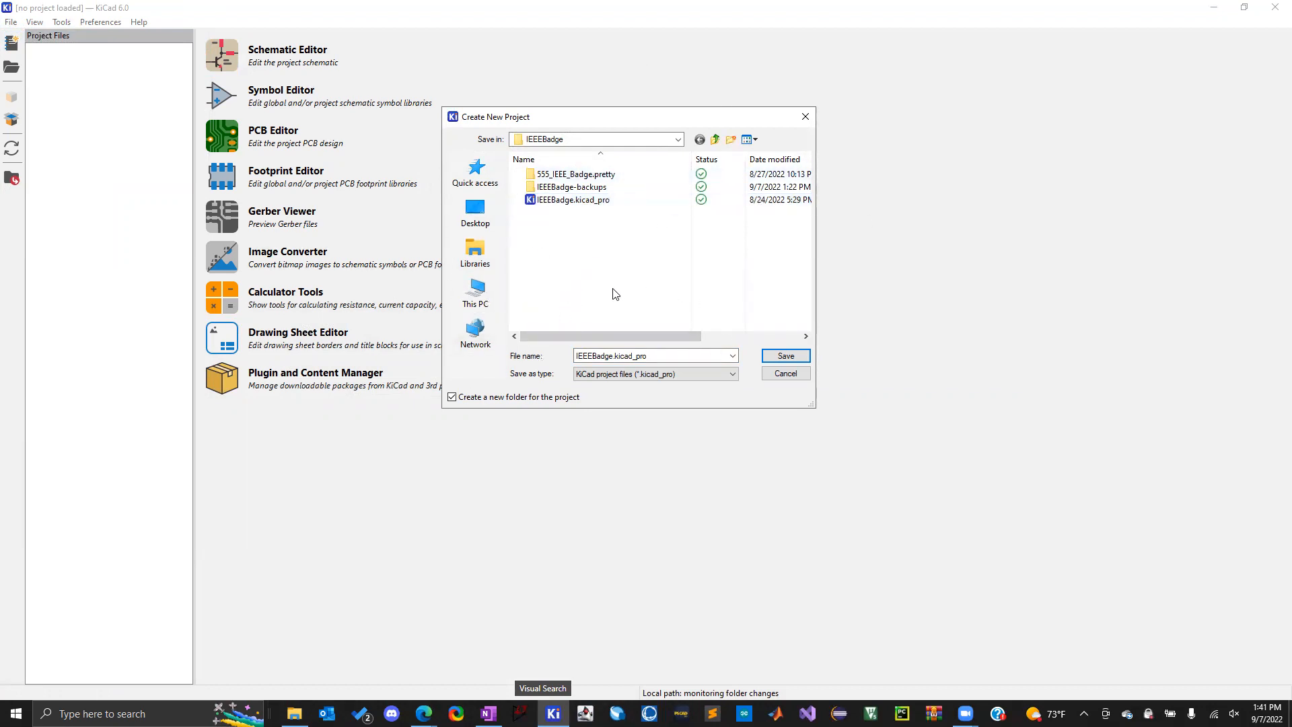
pyautogui.rightClick(608, 230)
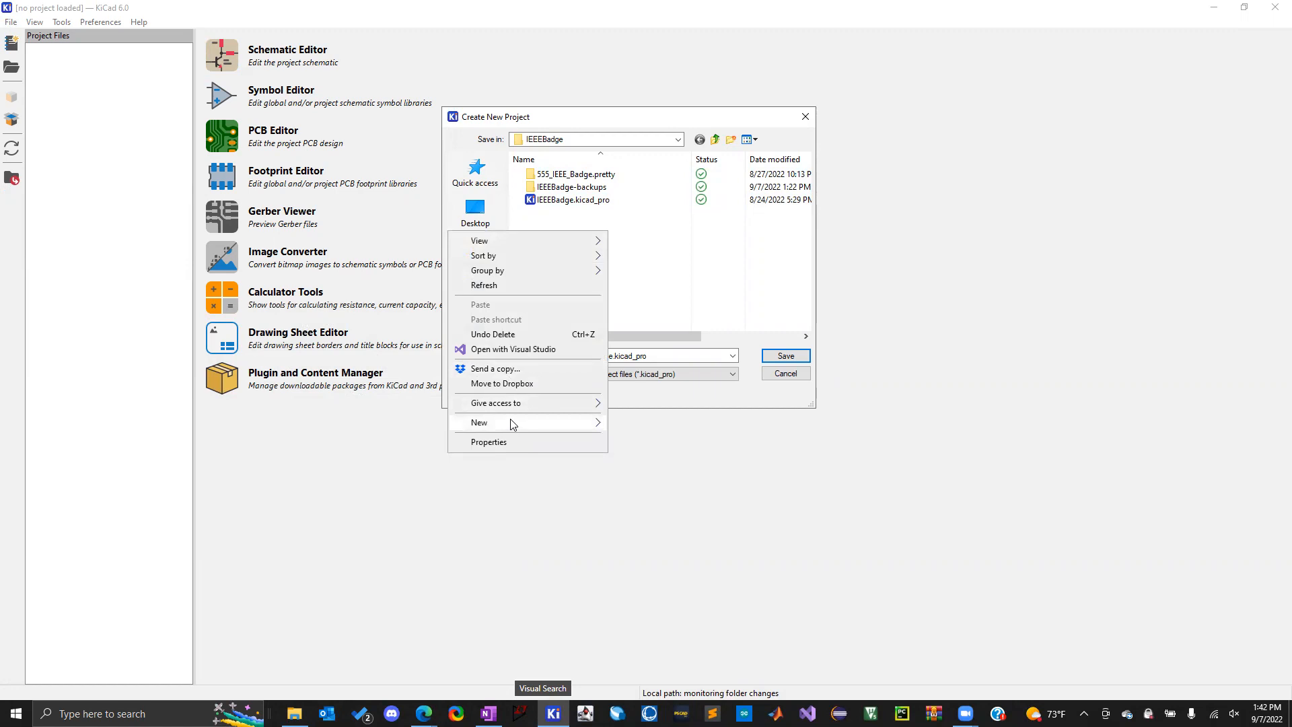
pyautogui.moveTo(512, 424)
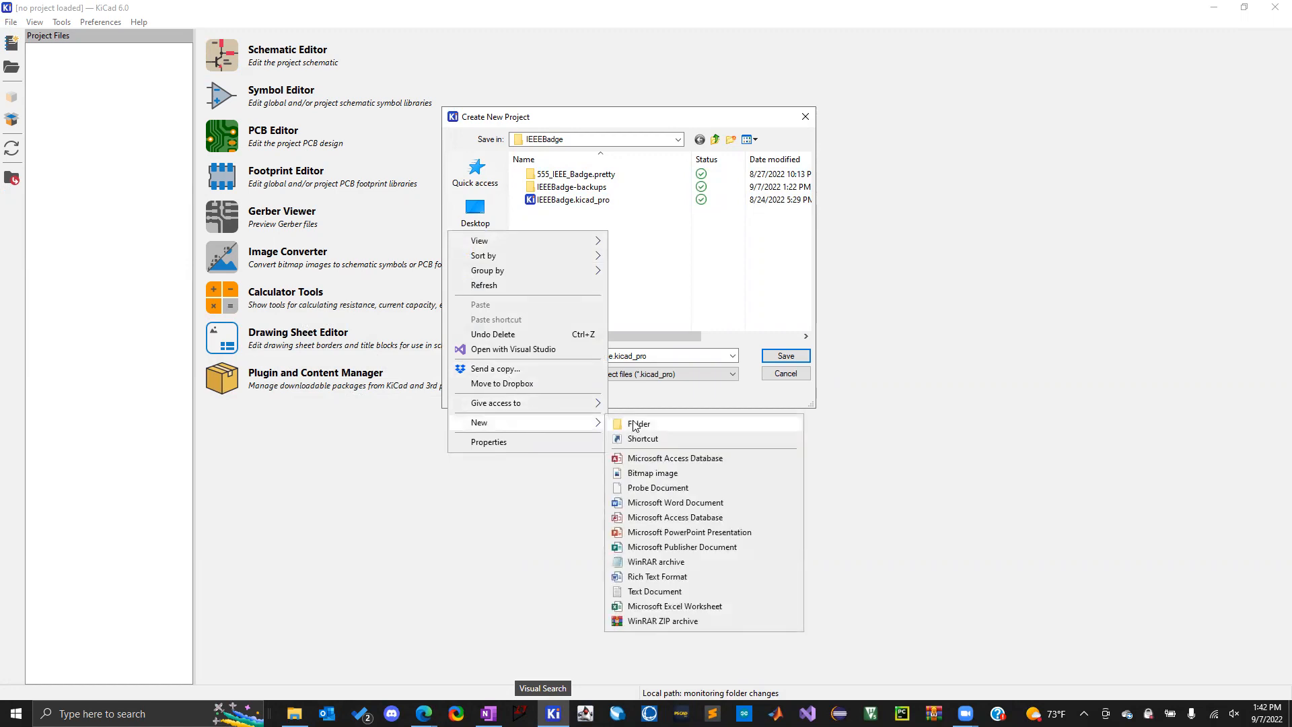
pyautogui.click(693, 301)
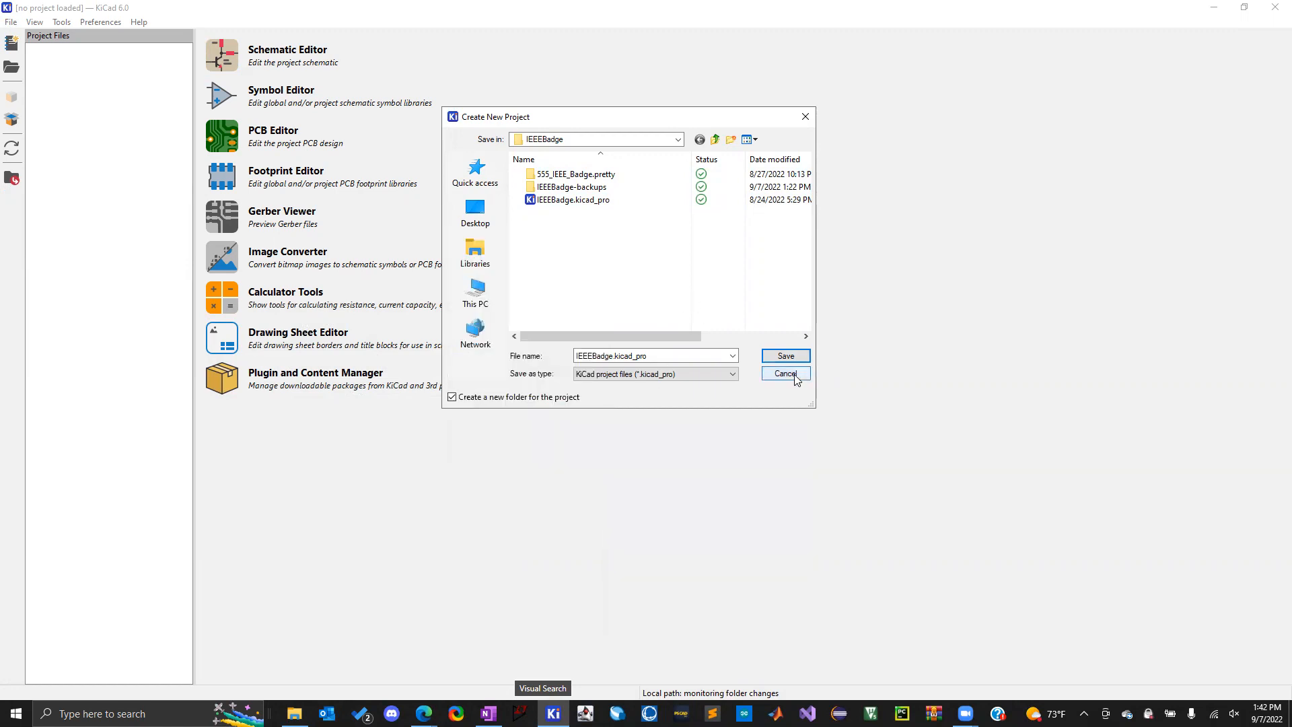
# Cancel creating the new project and open the existing IEEEBadge.kicad_pro from the IEEEBadge folder
pyautogui.click(785, 373)
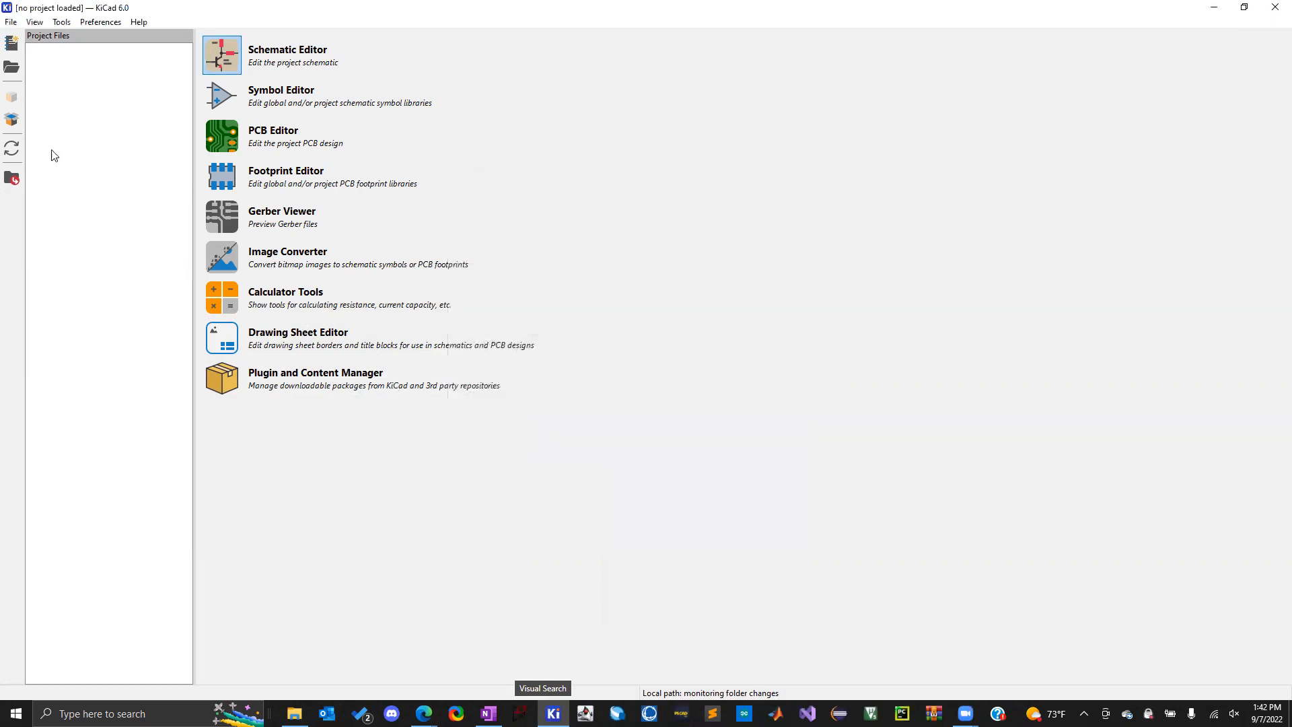
pyautogui.click(10, 22)
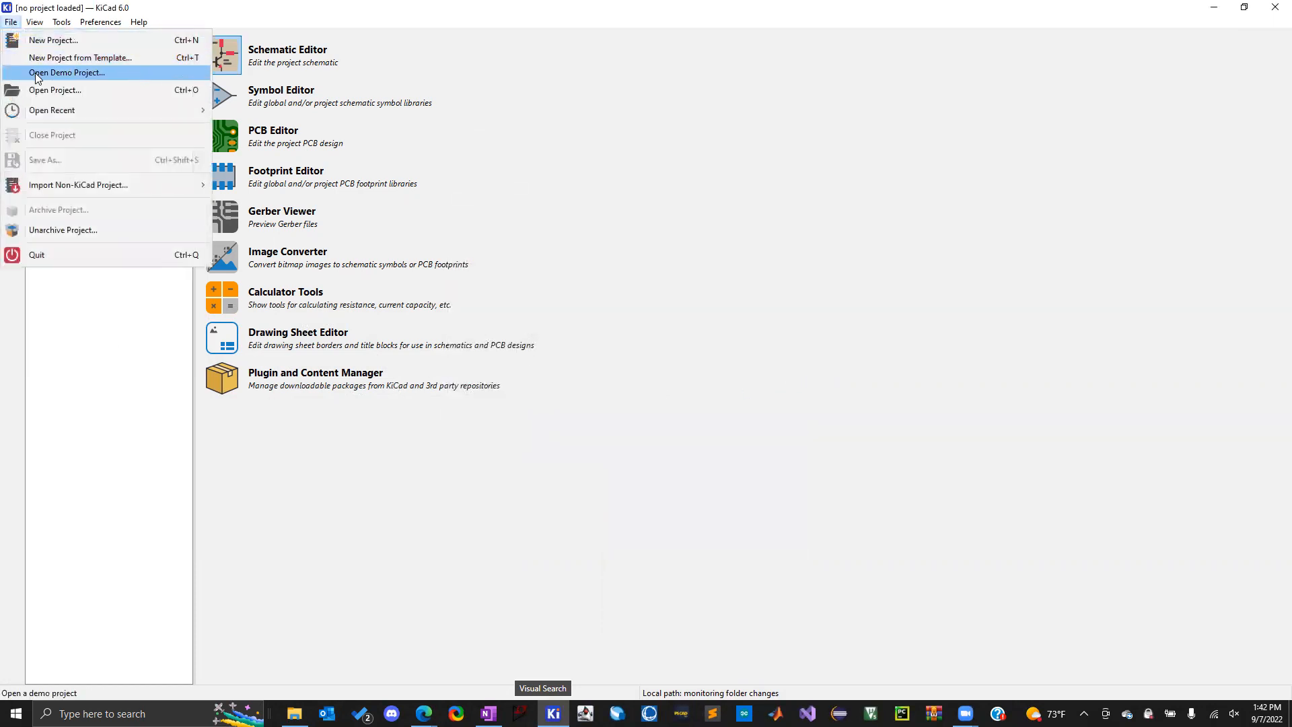
pyautogui.click(42, 91)
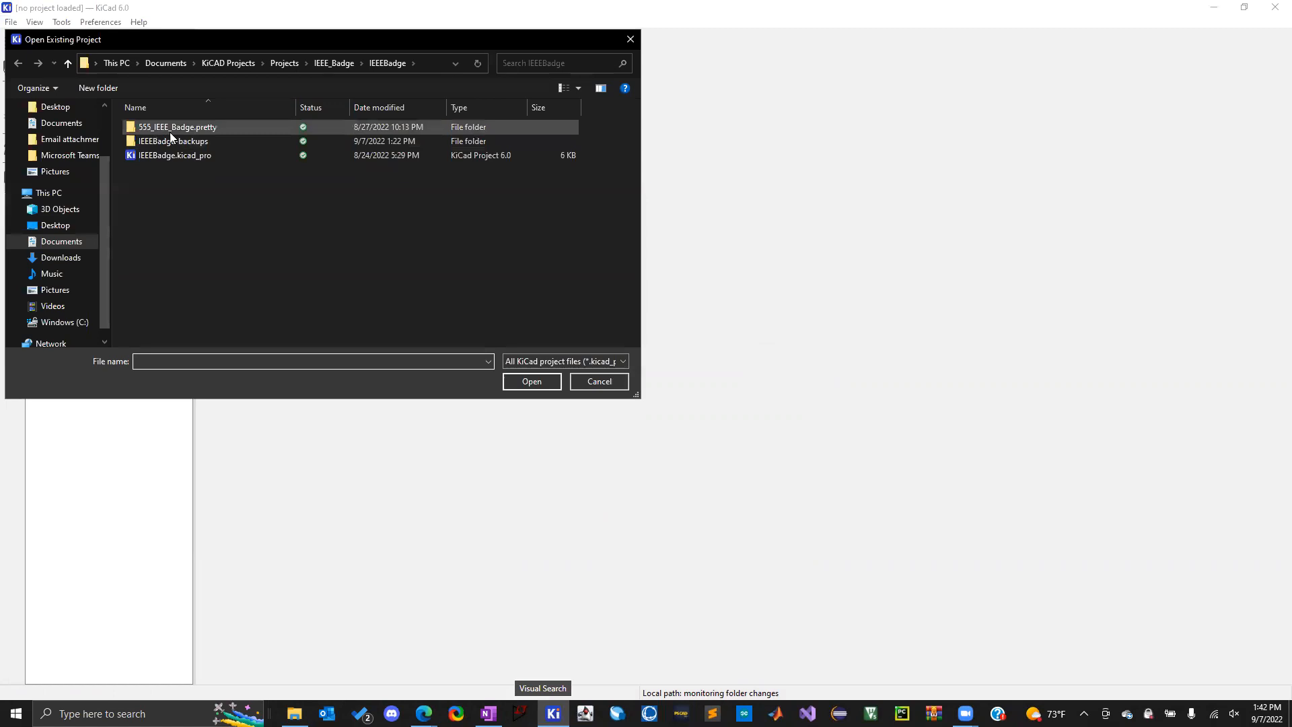
pyautogui.doubleClick(167, 155)
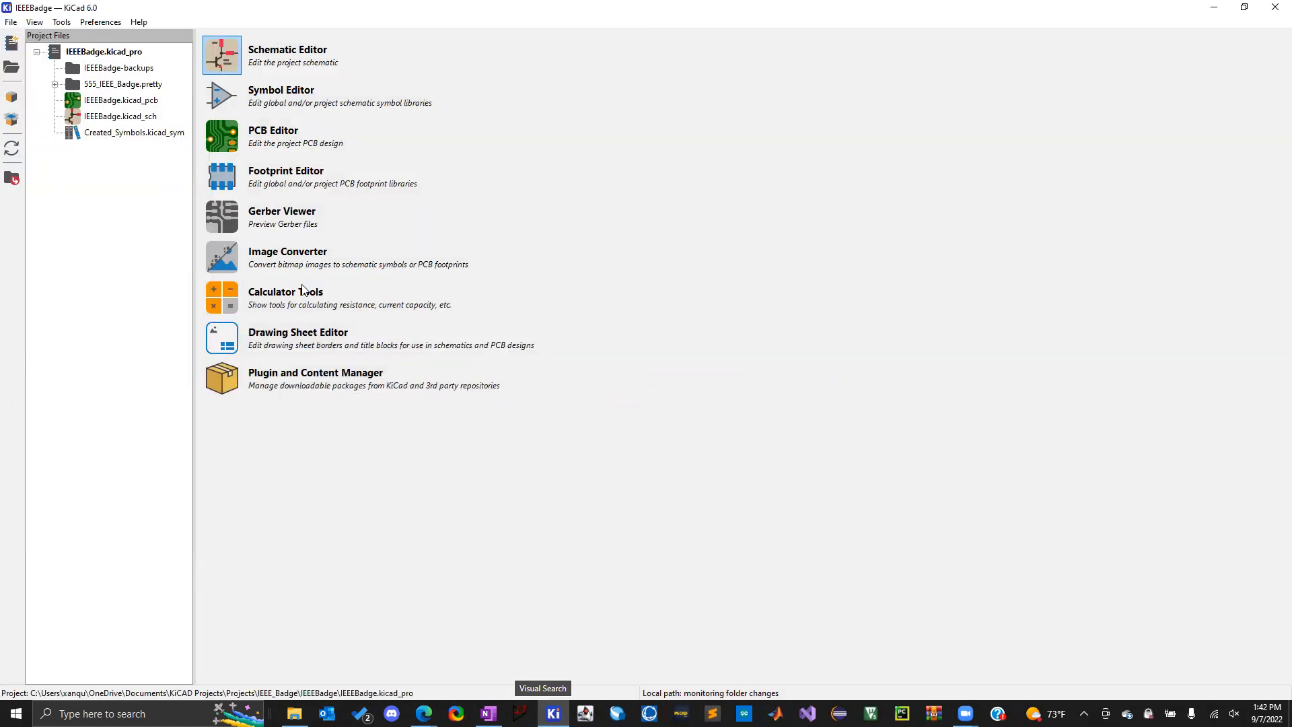
pyautogui.click(112, 102)
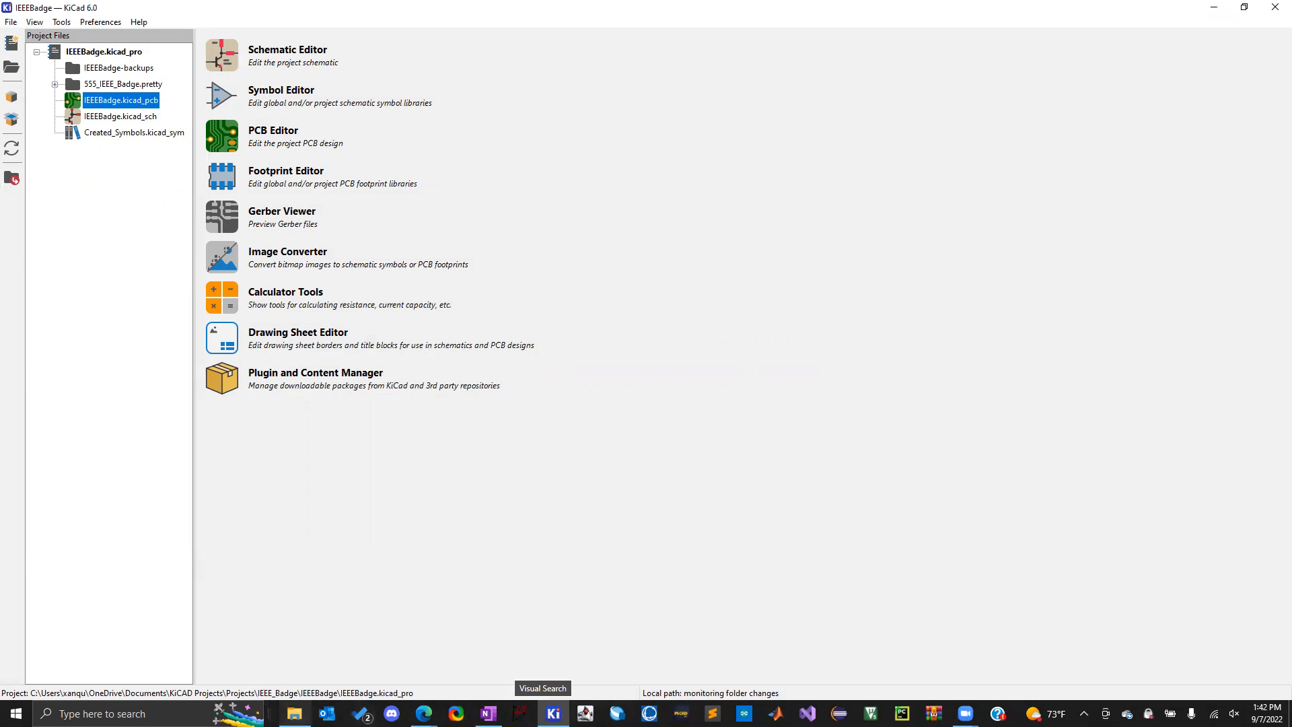
# Switch to File Explorer and open the KiCAD Projects folder inside Documents
pyautogui.click(294, 714)
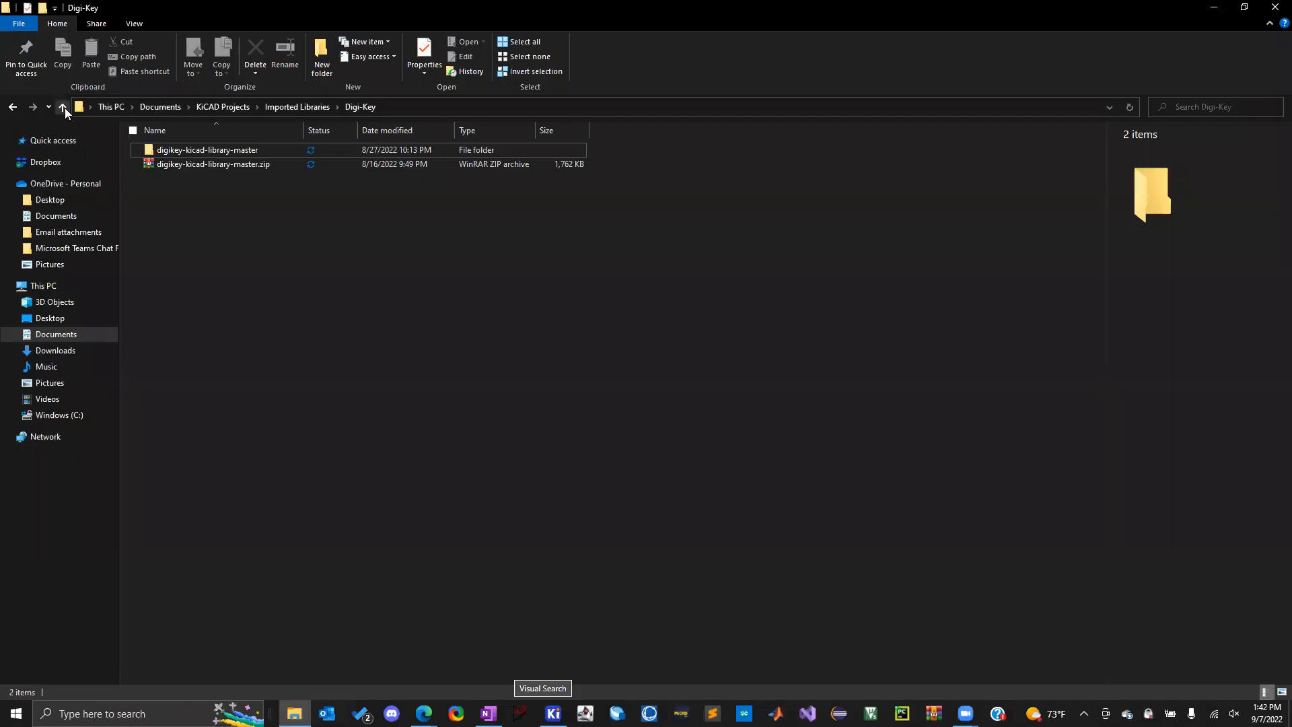
pyautogui.click(63, 107)
pyautogui.click(63, 107)
pyautogui.click(63, 107)
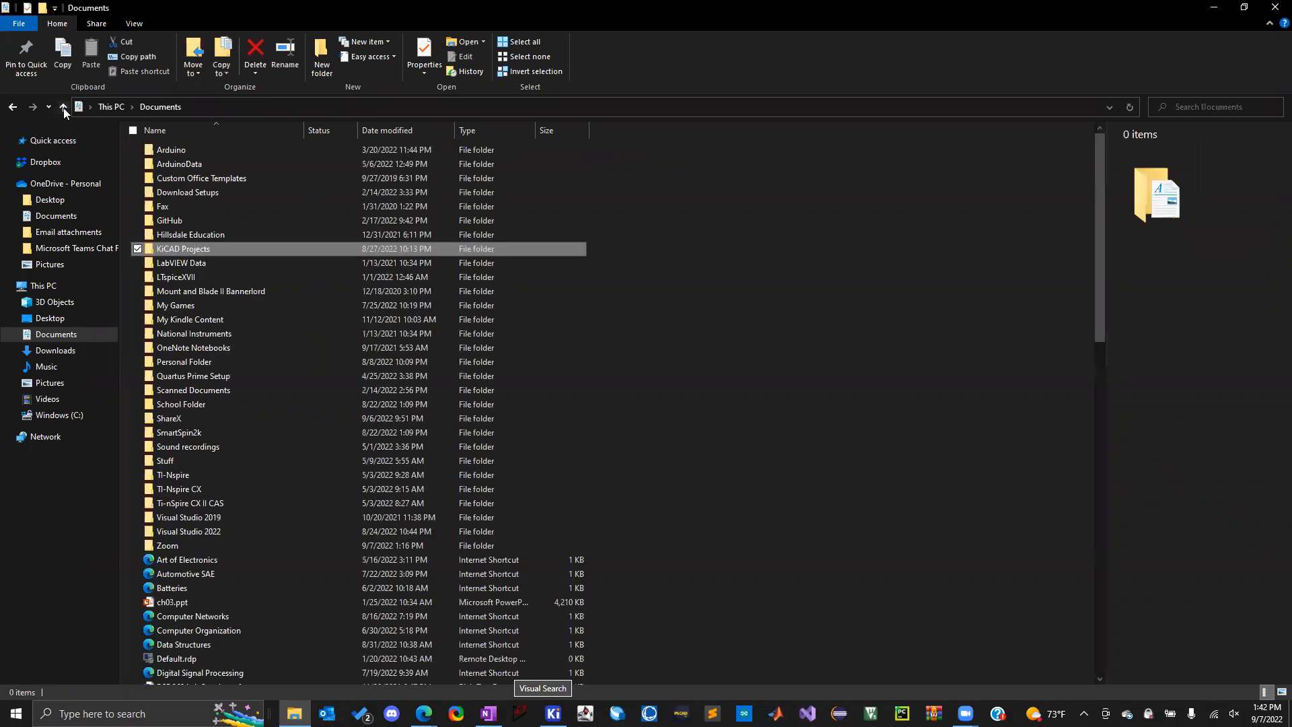
pyautogui.doubleClick(174, 249)
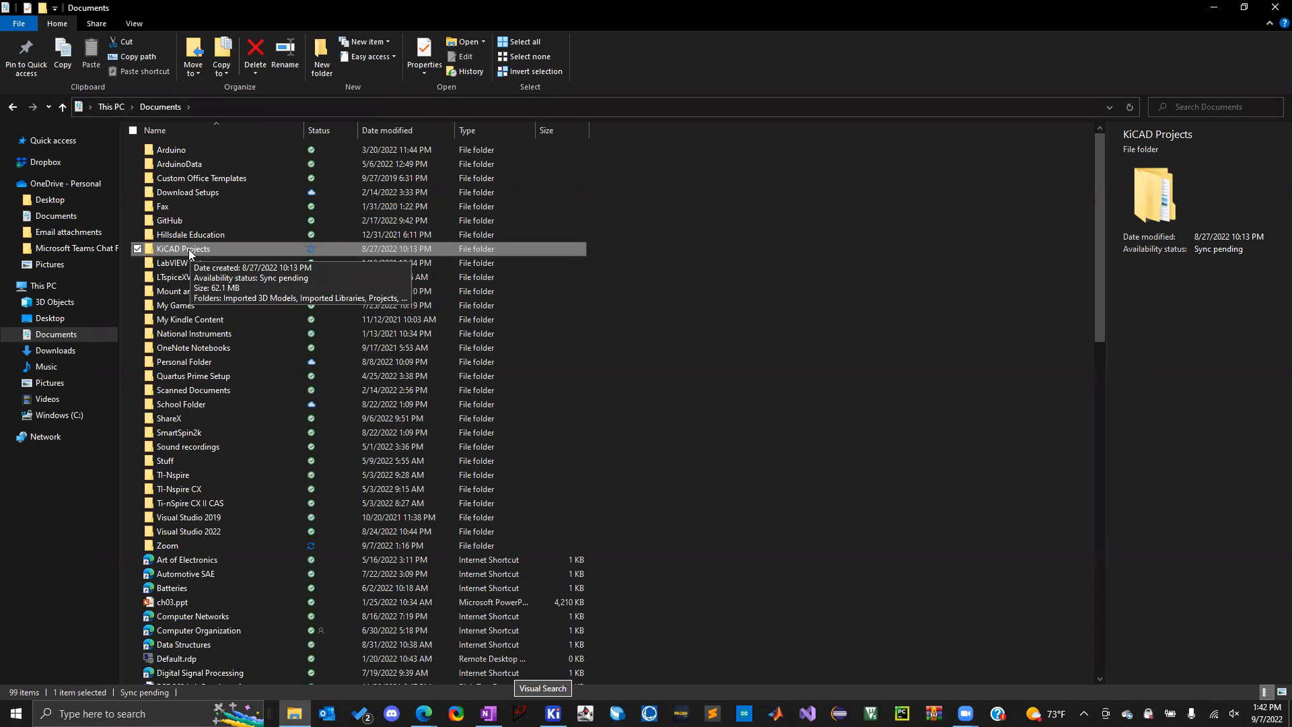
pyautogui.doubleClick(187, 249)
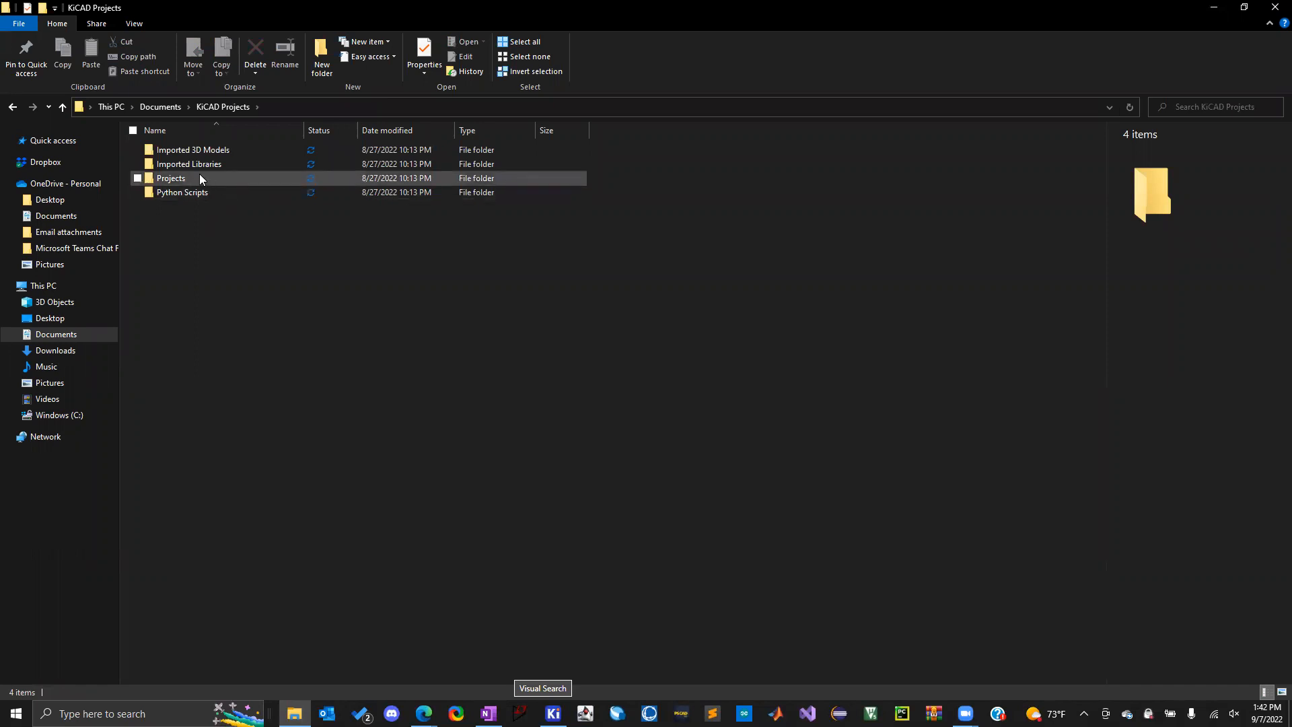
# Go through the Imported 3D Models, Imported Libraries, Python Scripts and Projects folders to examine how the KiCad files are organized
pyautogui.click(189, 148)
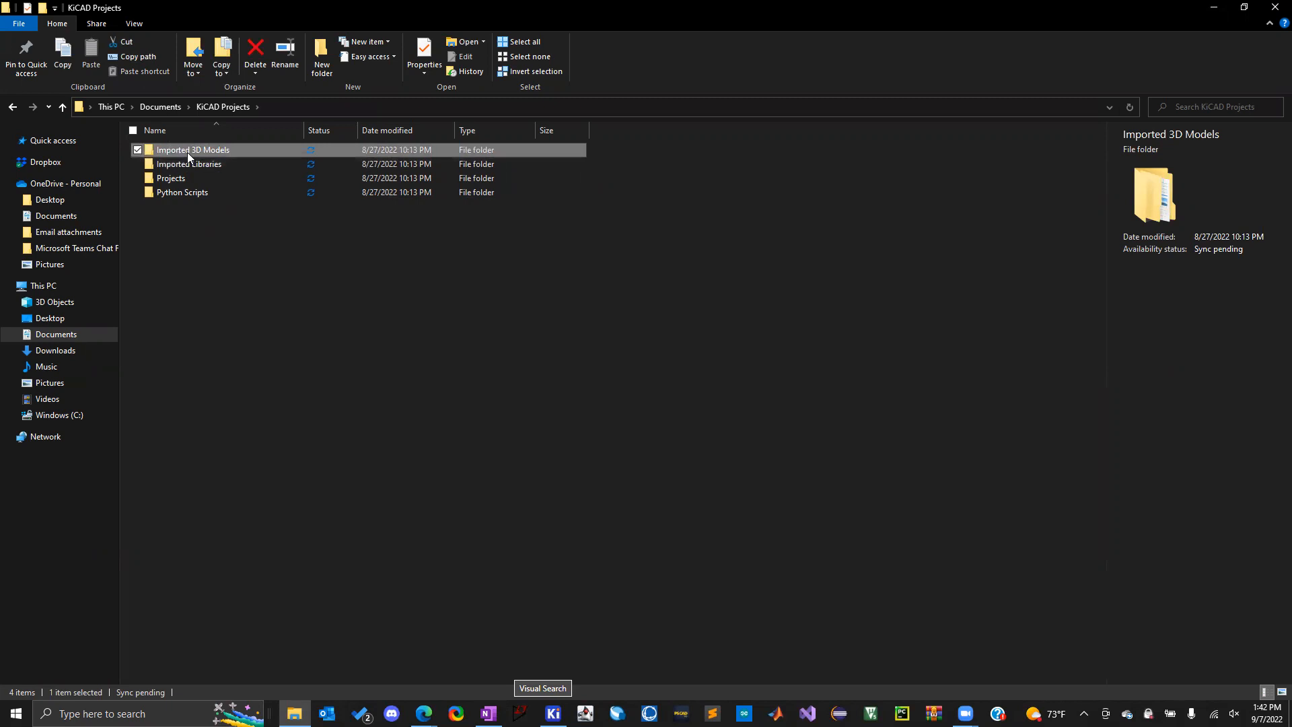
pyautogui.click(185, 165)
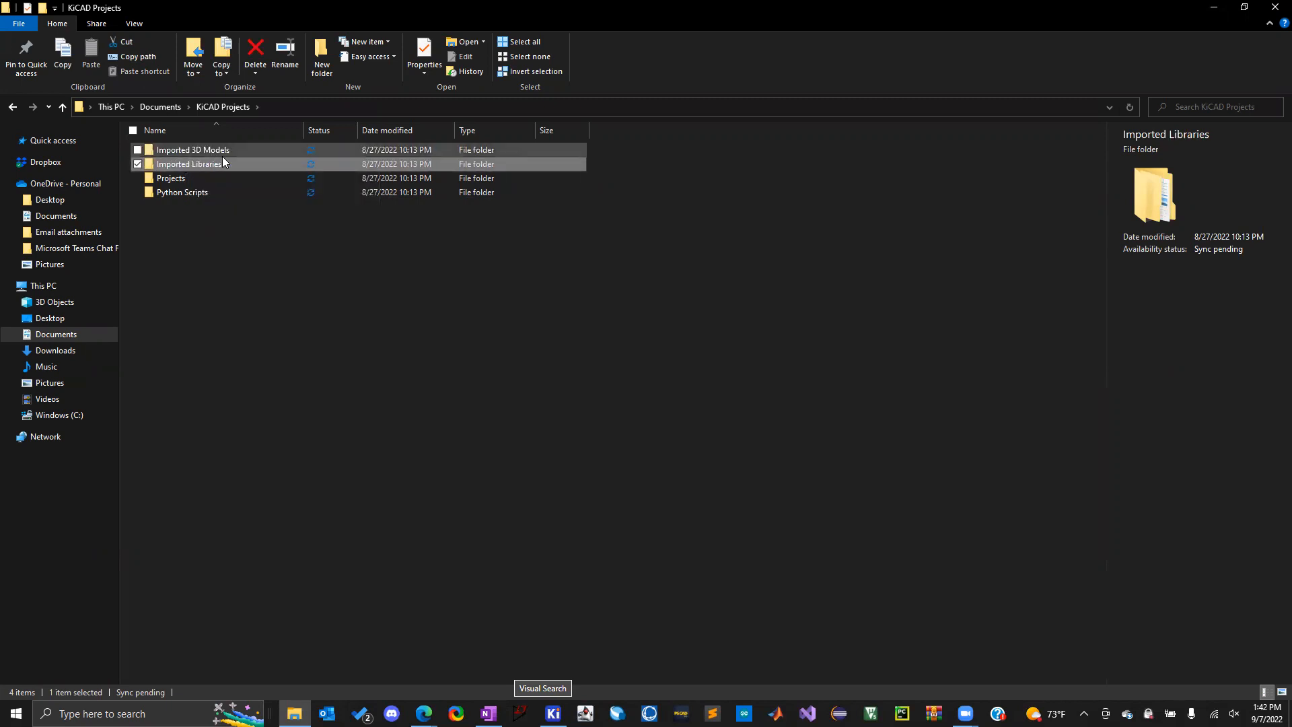
pyautogui.click(194, 193)
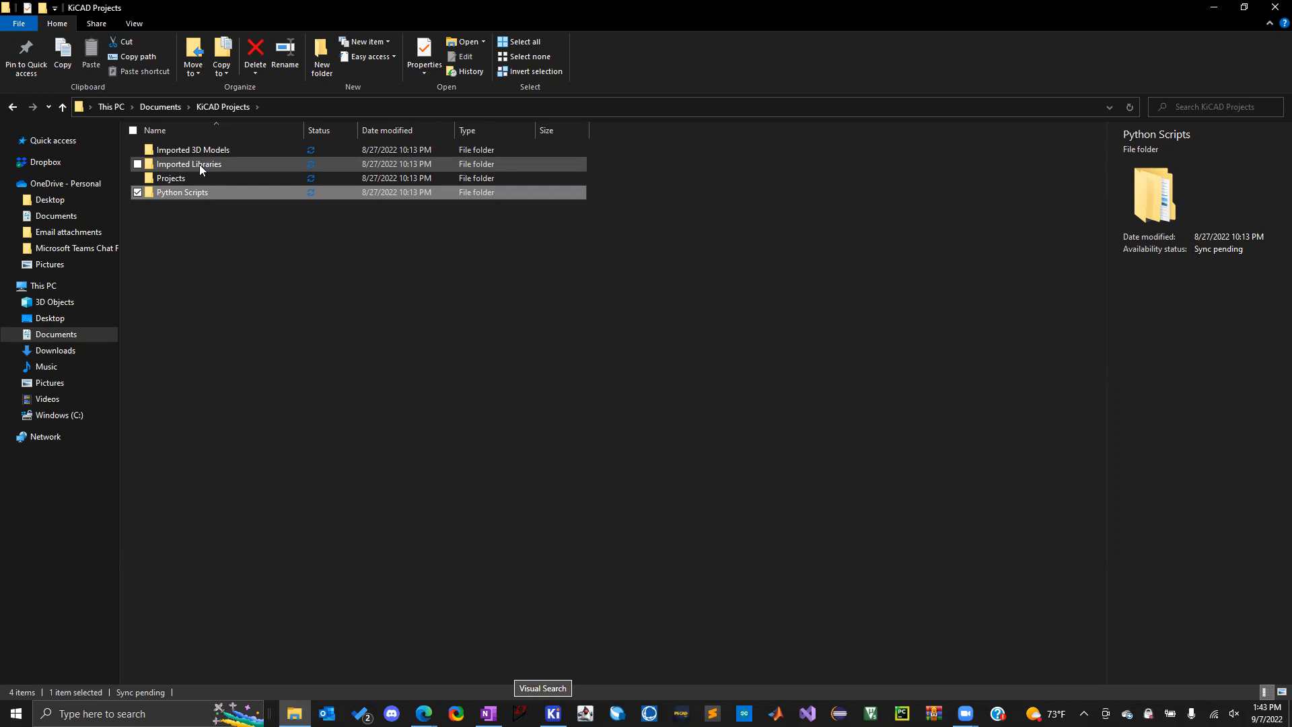
pyautogui.click(177, 179)
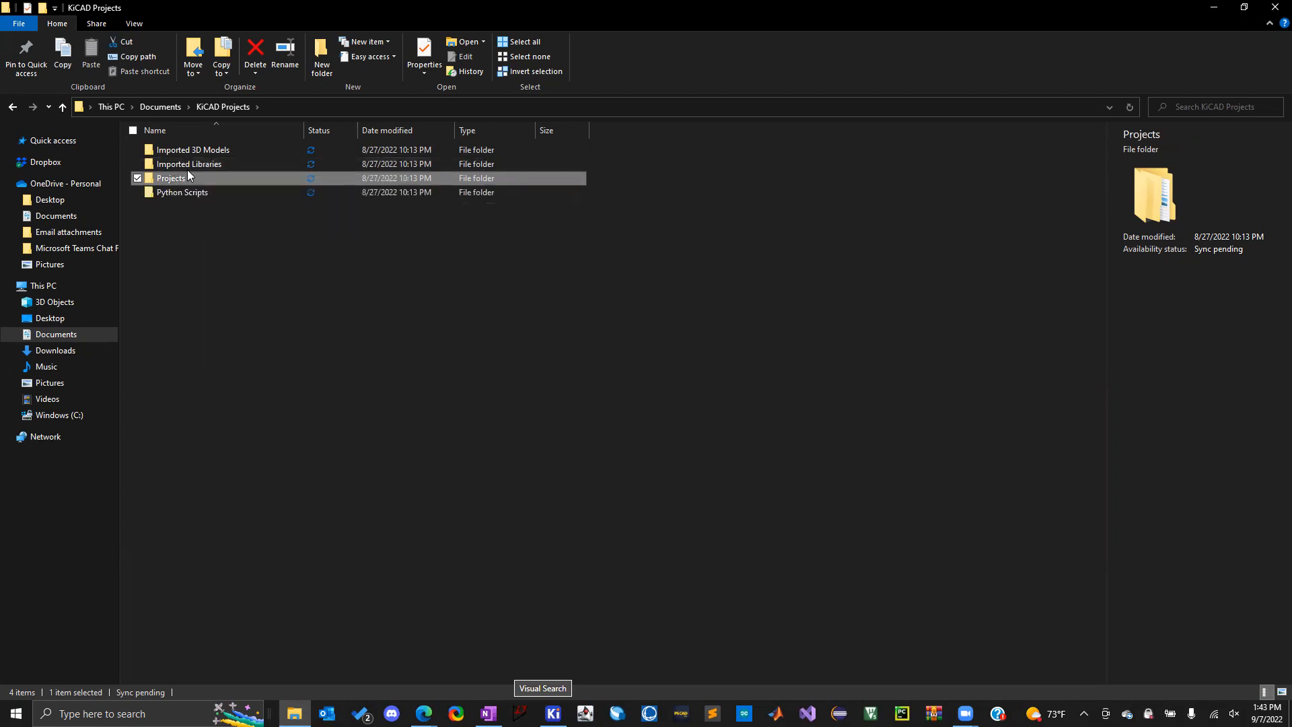
pyautogui.click(191, 167)
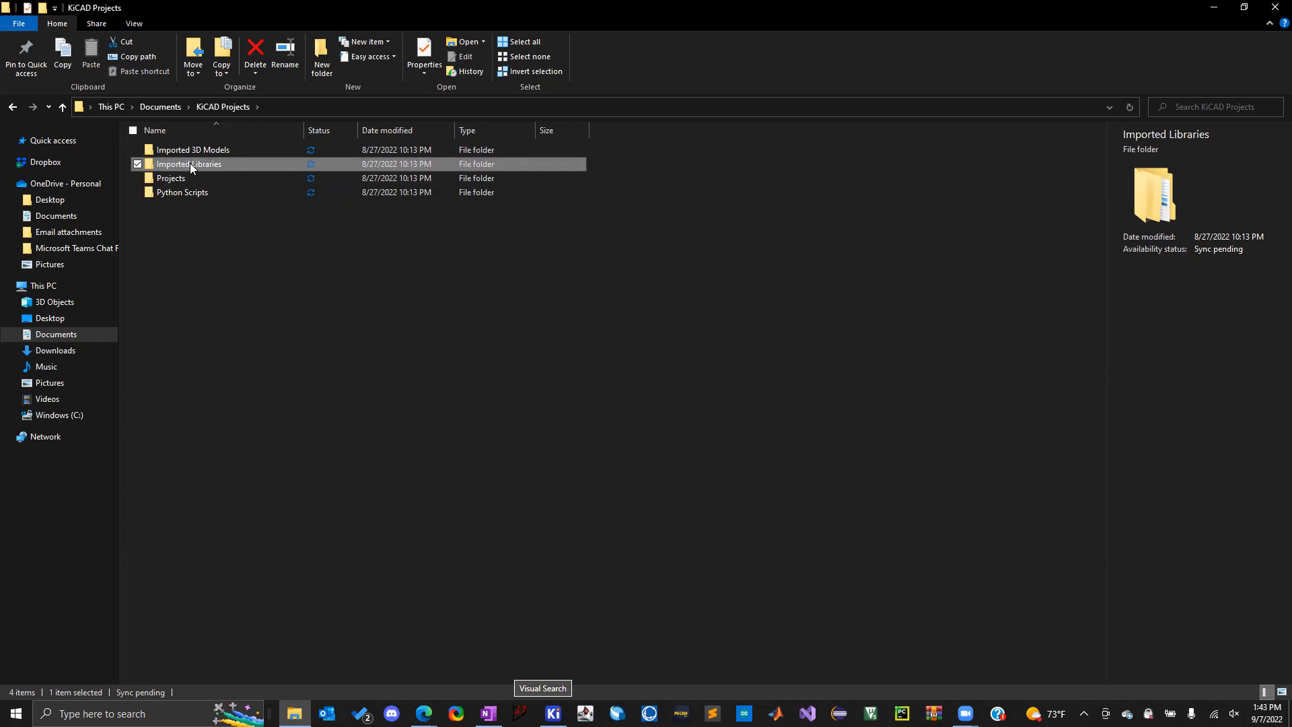
pyautogui.click(167, 180)
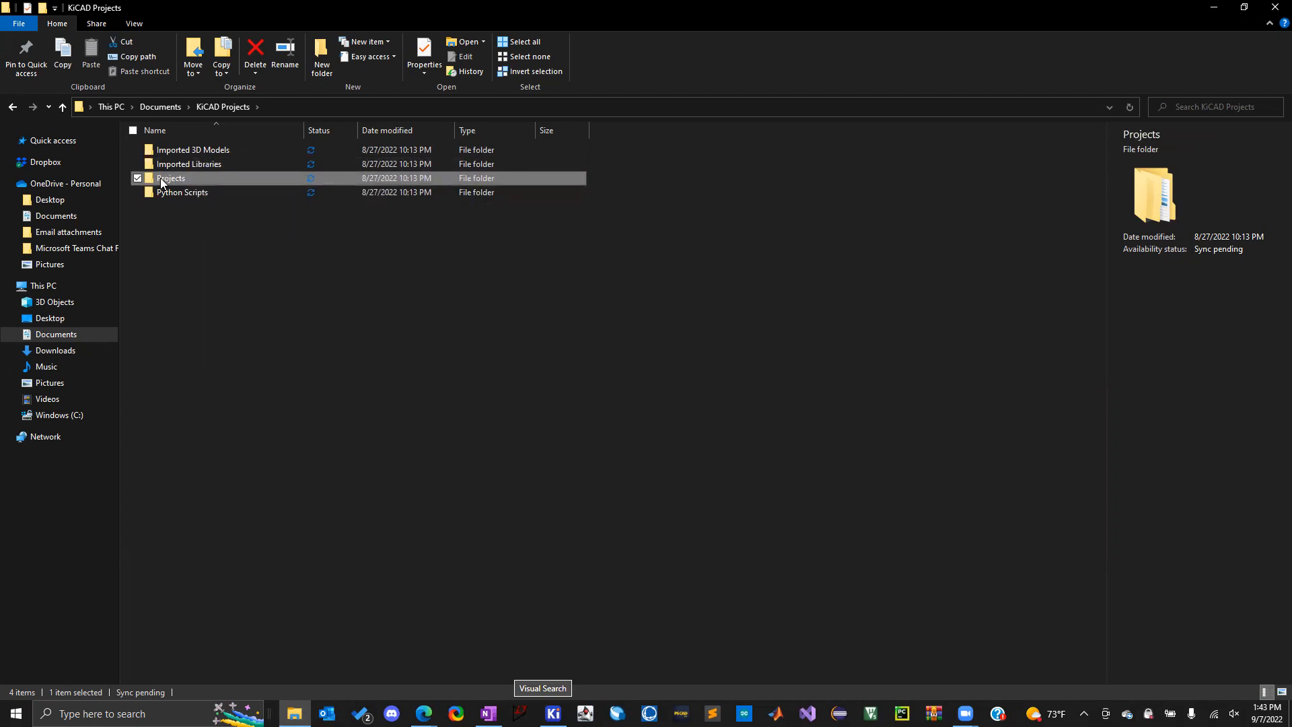
# Examine the project folders inside Projects, including SmartSpin2k and Voltage_Regulator, and close File Explorer
pyautogui.doubleClick(161, 180)
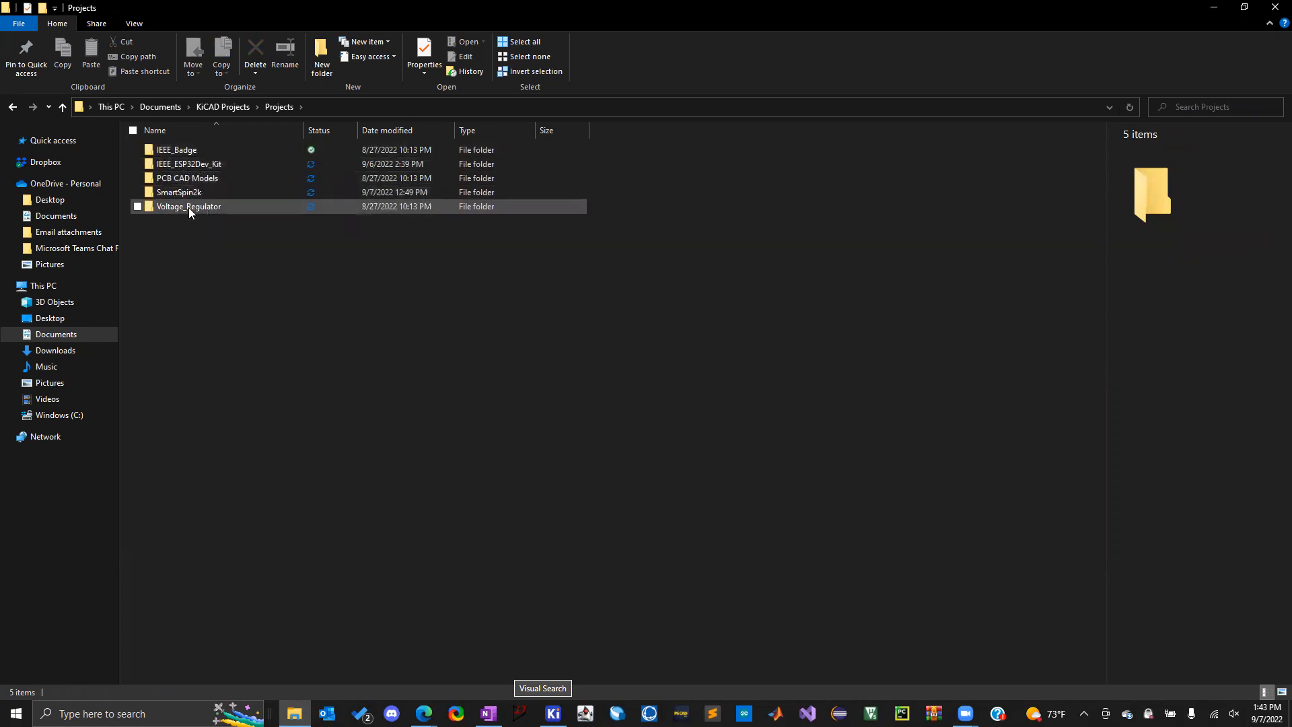
pyautogui.click(169, 196)
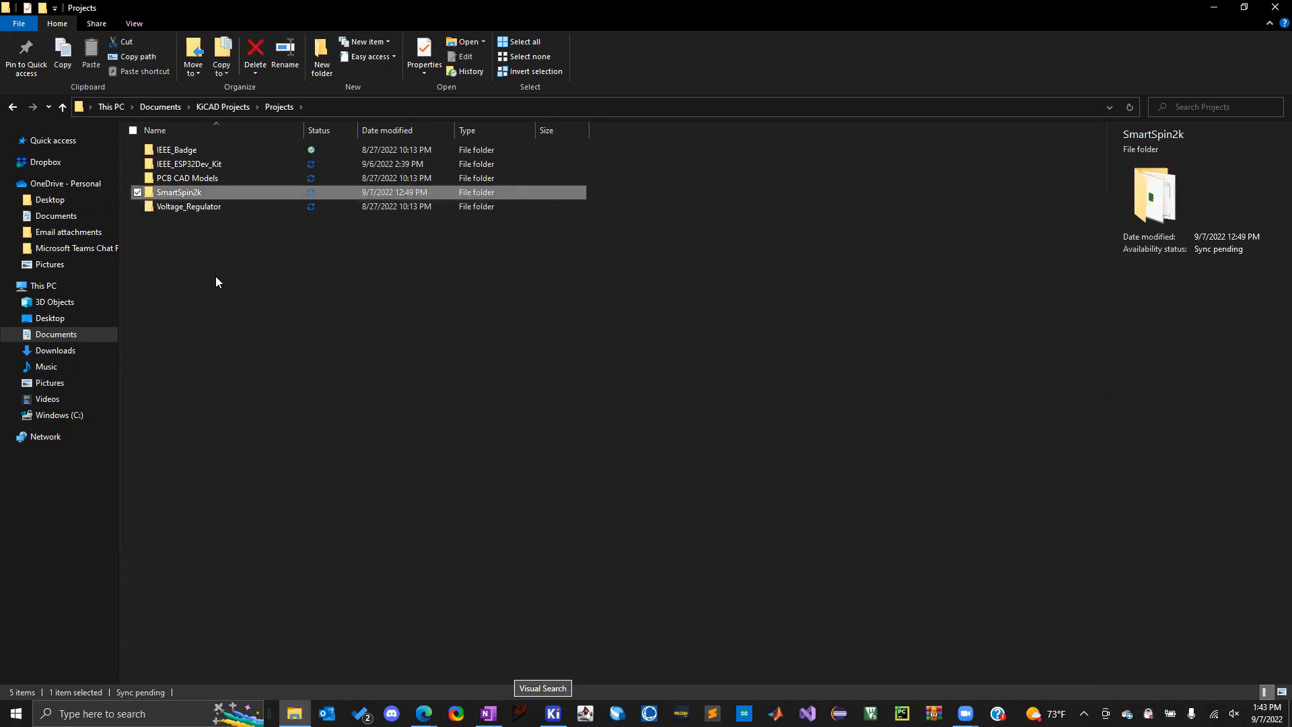
pyautogui.click(169, 208)
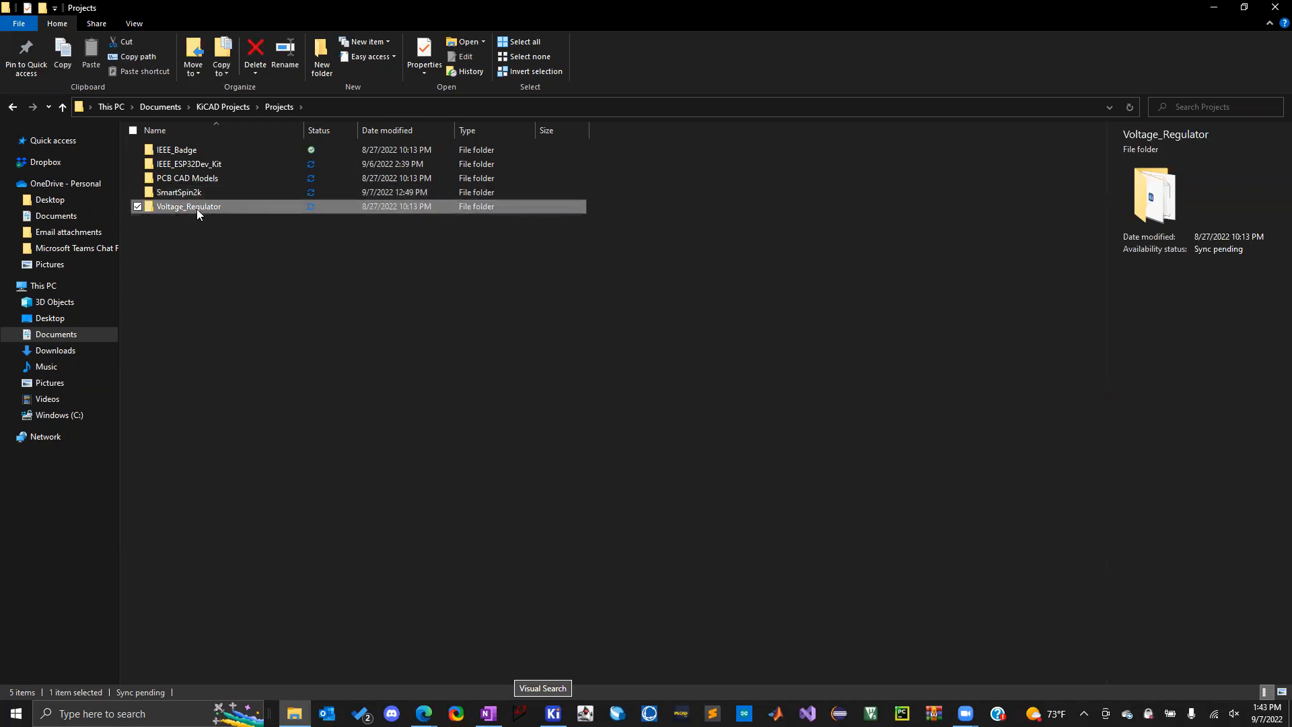
pyautogui.click(168, 195)
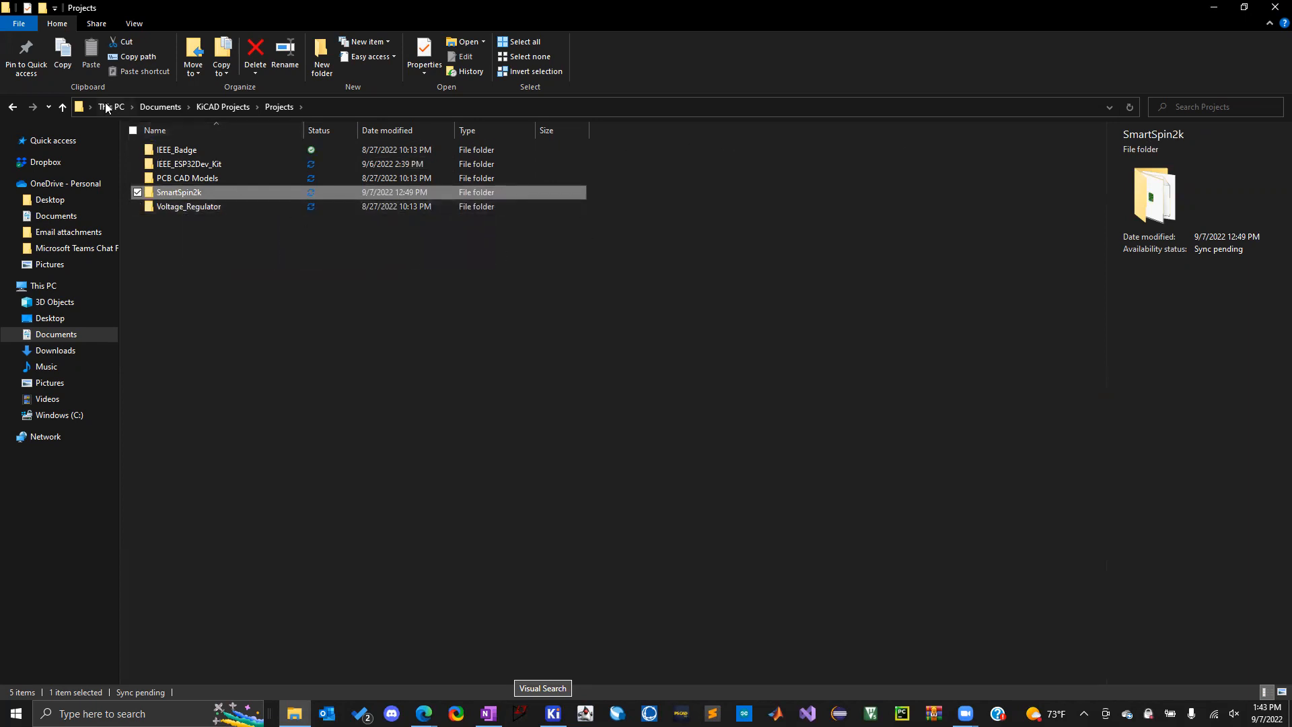
pyautogui.click(64, 108)
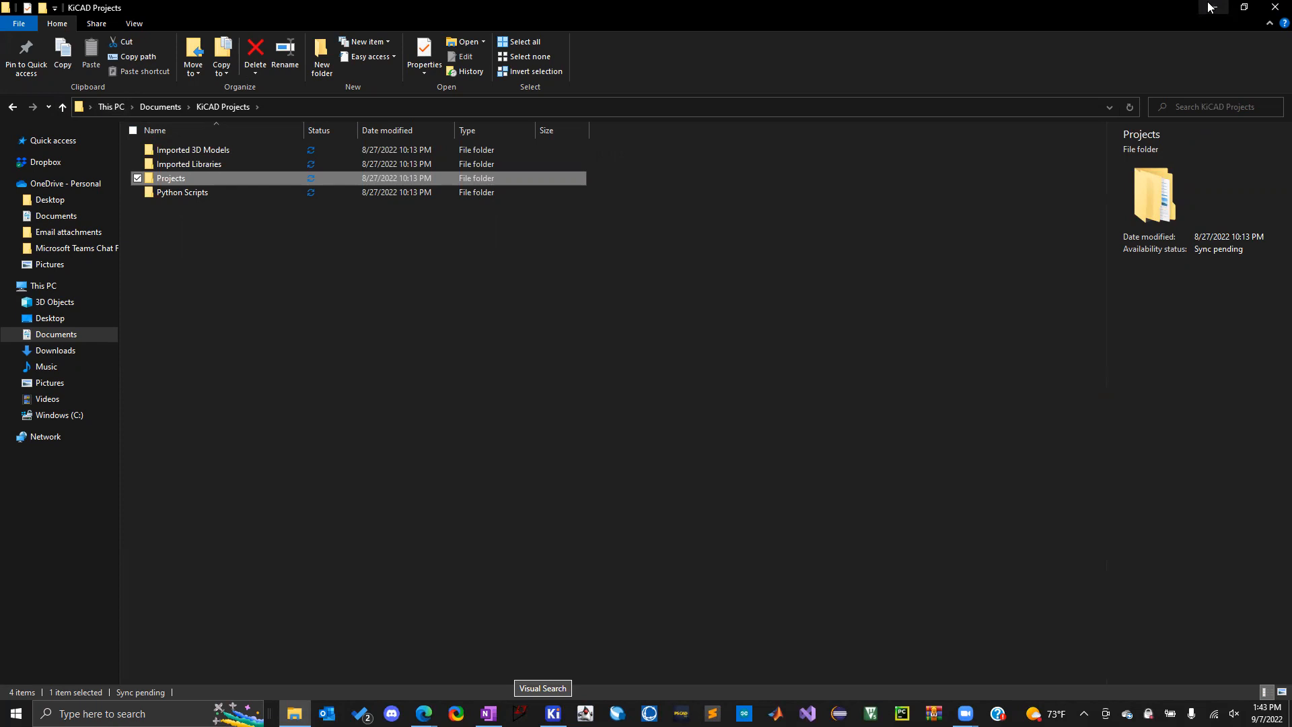
pyautogui.click(1274, 7)
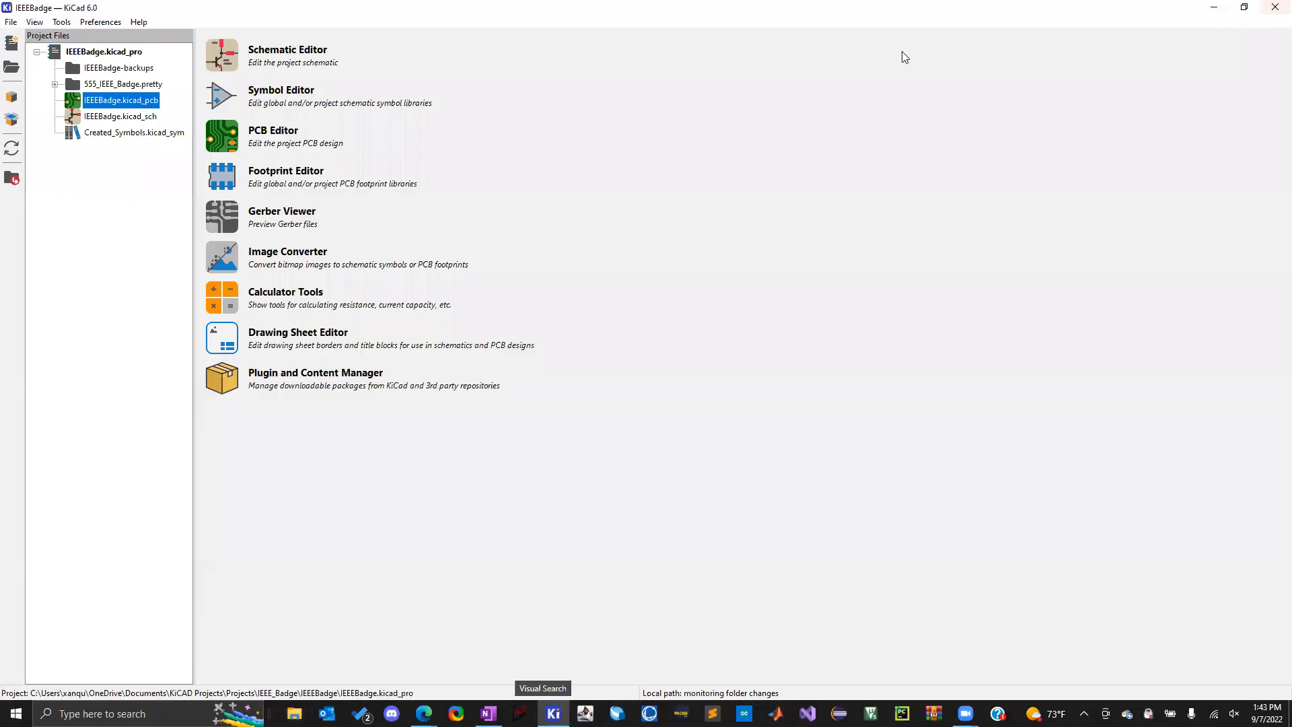
# Open the IEEEBadge schematic in the Schematic Editor
pyautogui.click(99, 119)
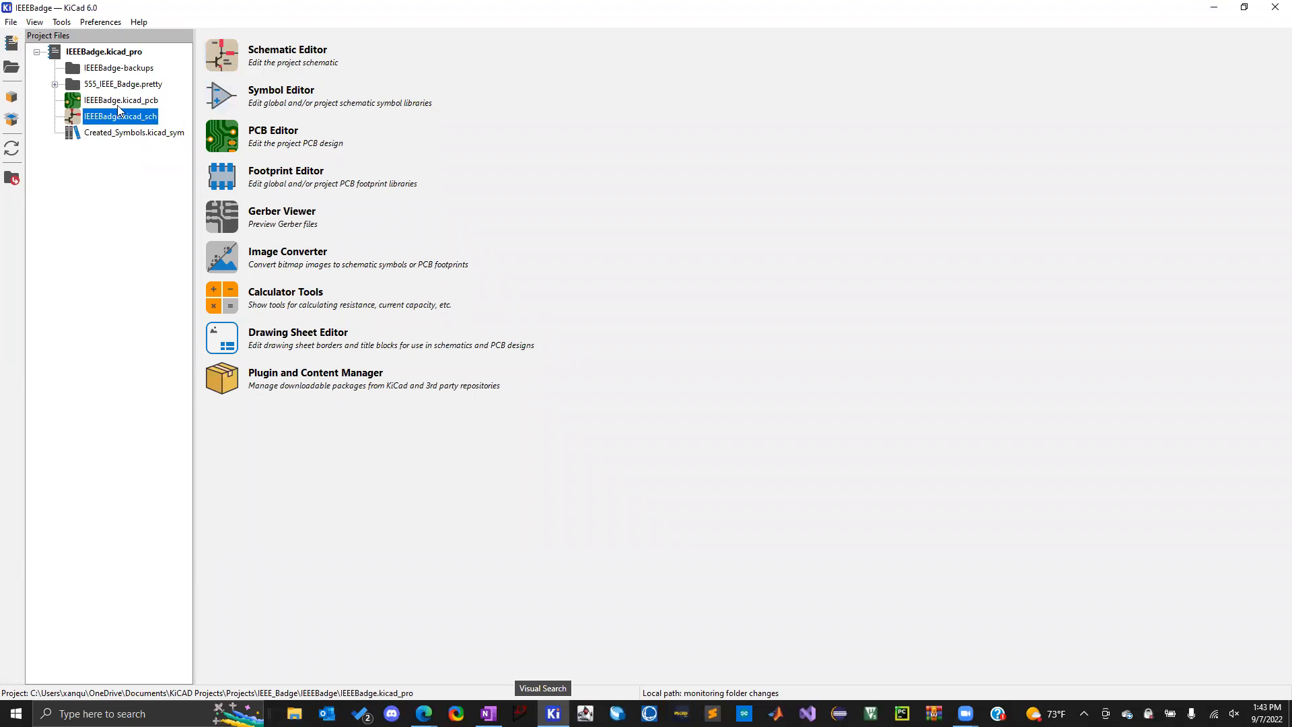
pyautogui.click(221, 54)
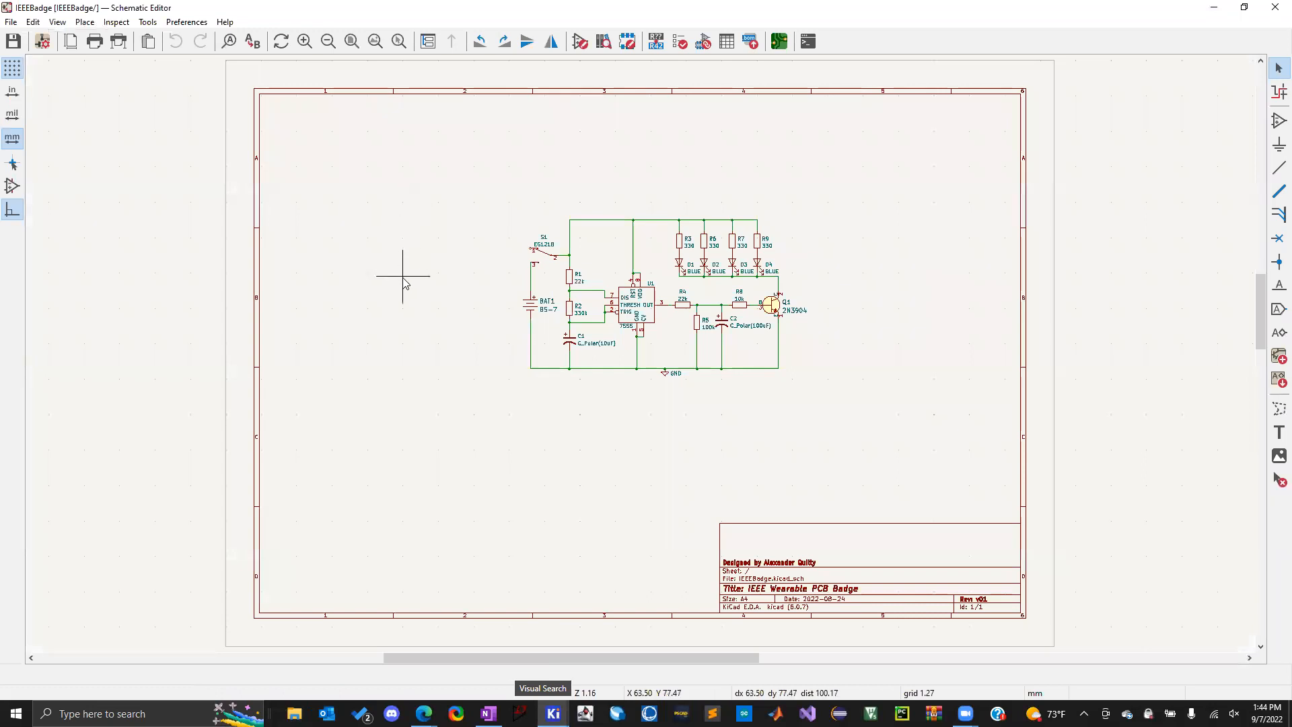
pyautogui.scroll(-1, 640, 350)
pyautogui.scroll(1, 643, 360)
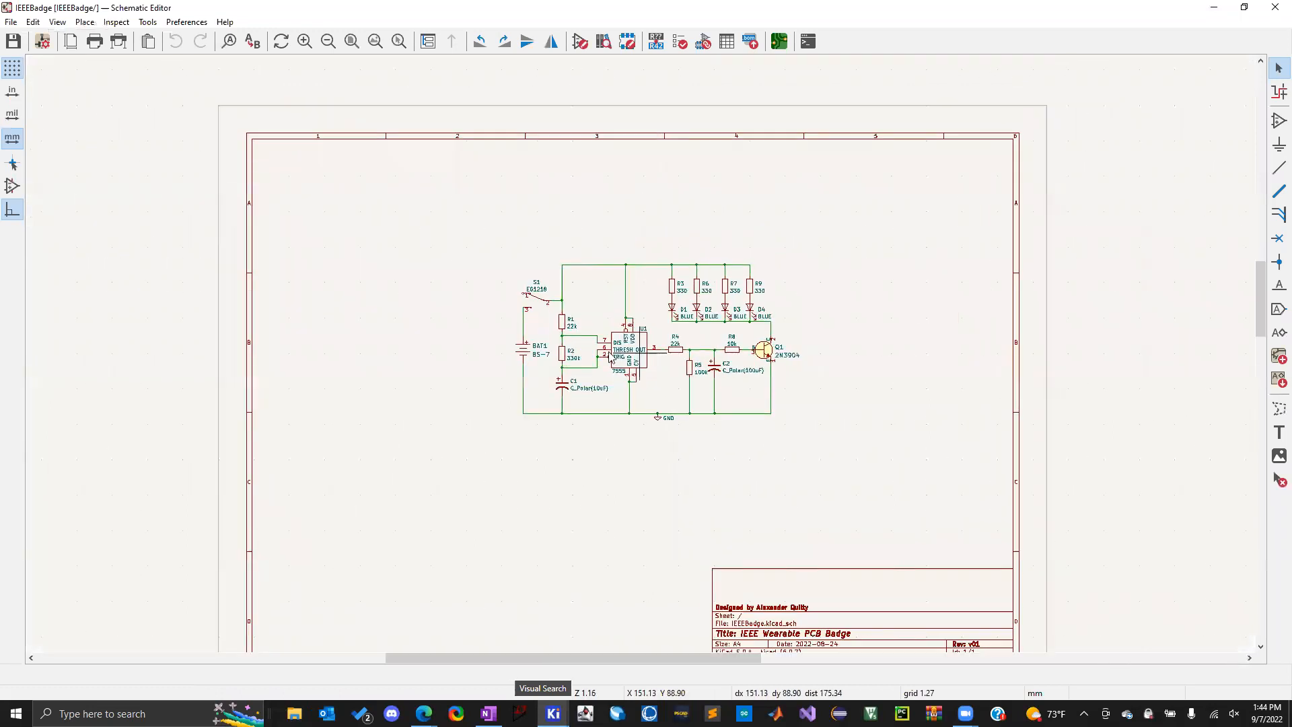
# Select the entire badge circuit and move it off the right side of the drawing sheet, leaving the sheet empty
pyautogui.moveTo(440, 214); pyautogui.dragTo(867, 477)
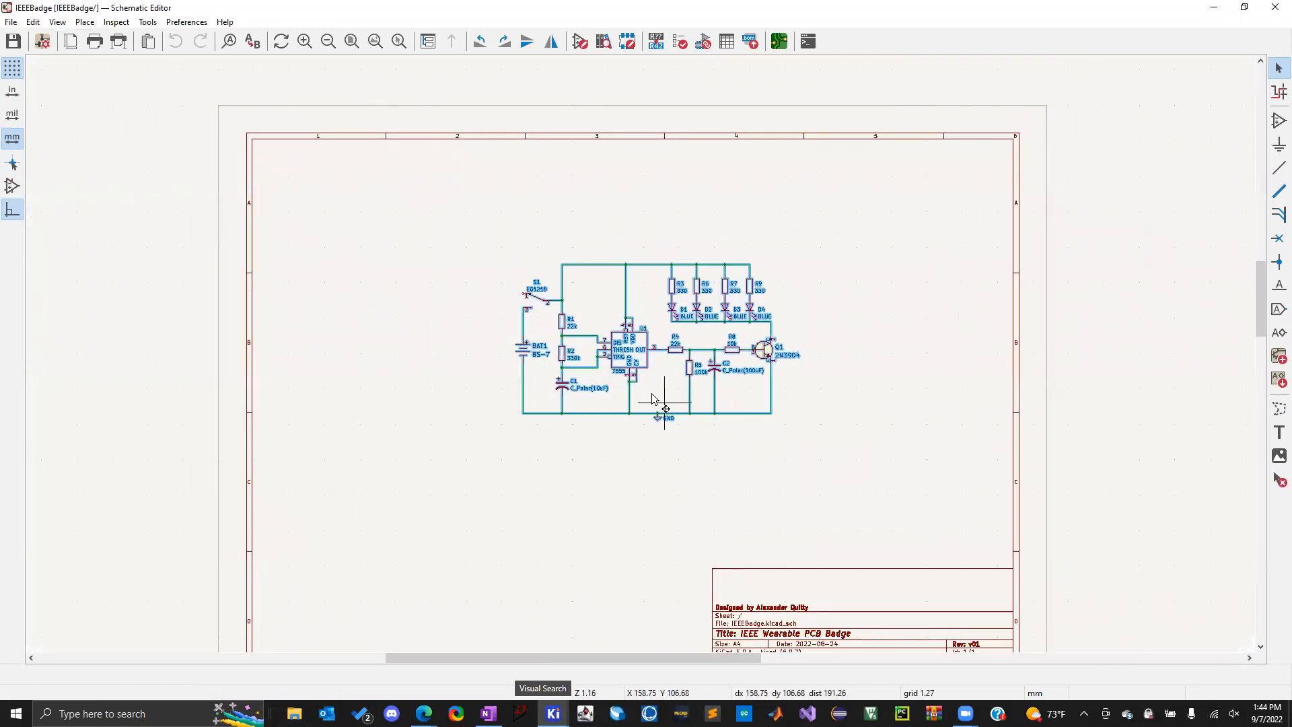
pyautogui.click(895, 350)
pyautogui.moveTo(480, 243); pyautogui.dragTo(924, 524)
pyautogui.moveTo(615, 372); pyautogui.dragTo(1183, 386)
pyautogui.click(781, 449)
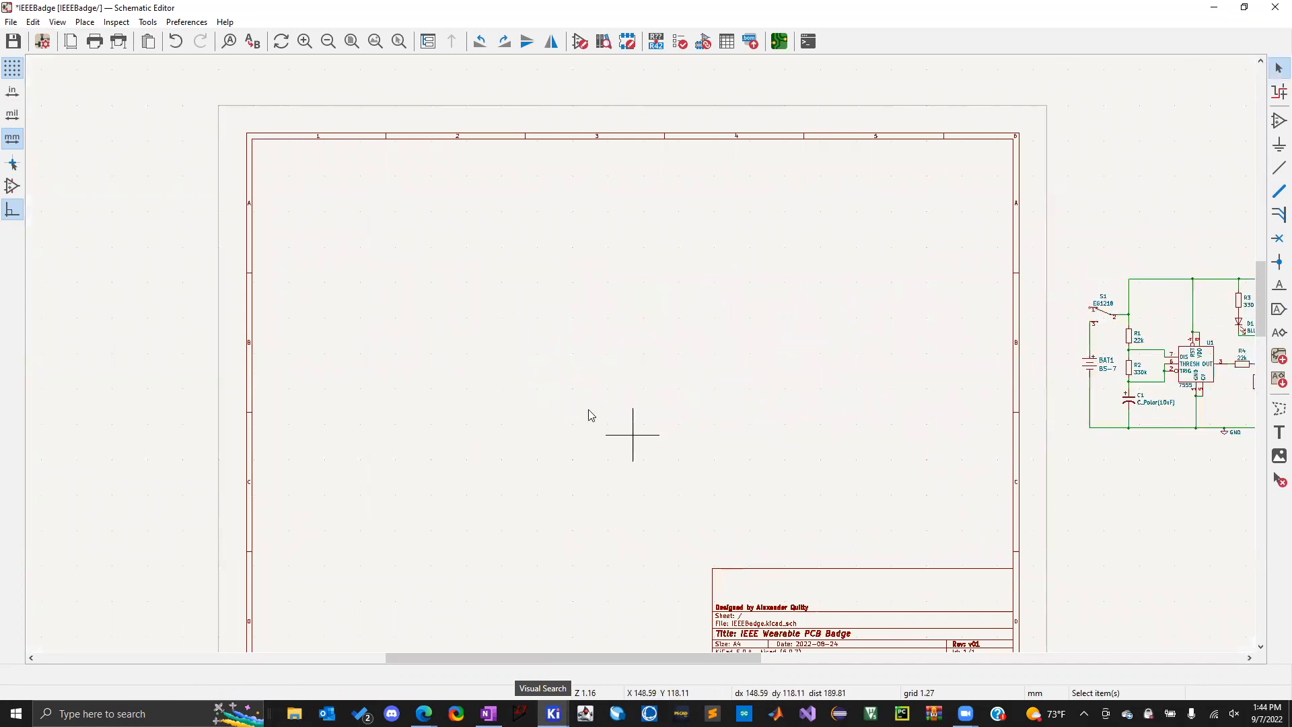
# Examine the empty drawing sheet, its border and the title block in the lower right corner
pyautogui.scroll(-1, 583, 402)
pyautogui.scroll(3, 640, 354)
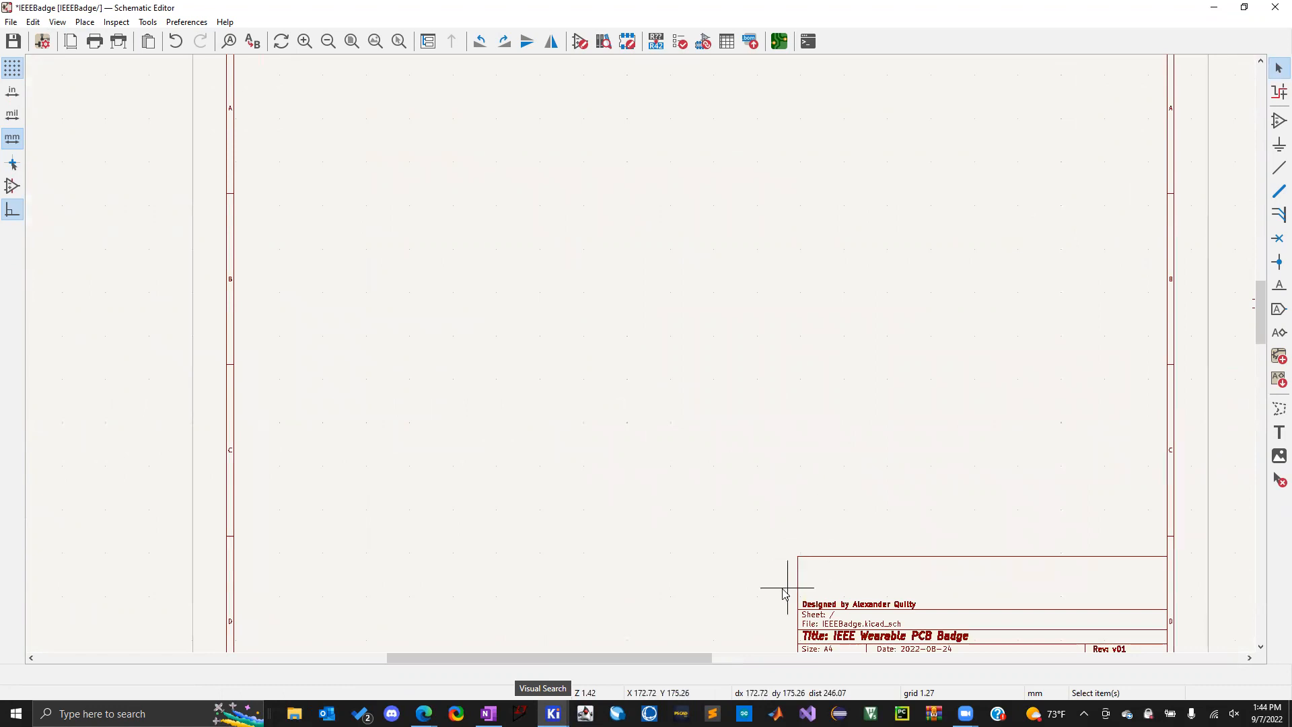
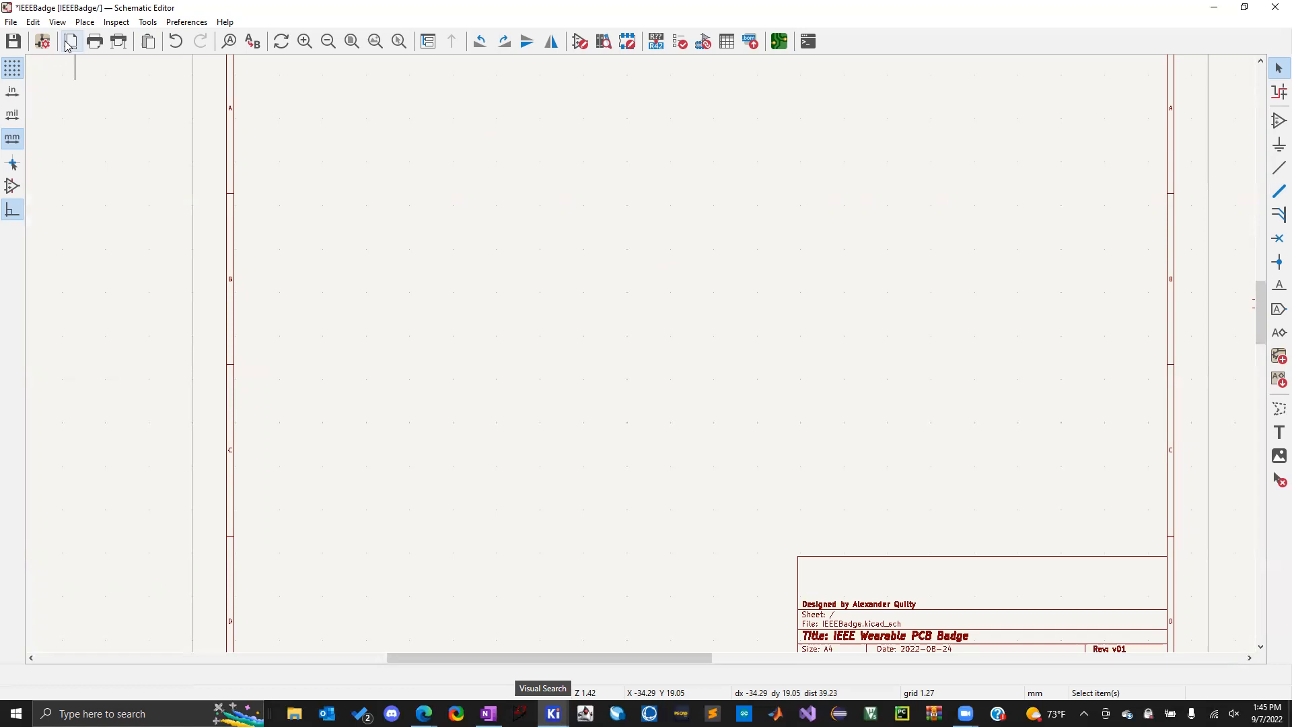
pyautogui.scroll(-2, 640, 358)
pyautogui.scroll(-3, 640, 357)
pyautogui.scroll(3, 640, 357)
pyautogui.scroll(-1, 640, 357)
pyautogui.scroll(-2, 640, 357)
pyautogui.scroll(3, 640, 357)
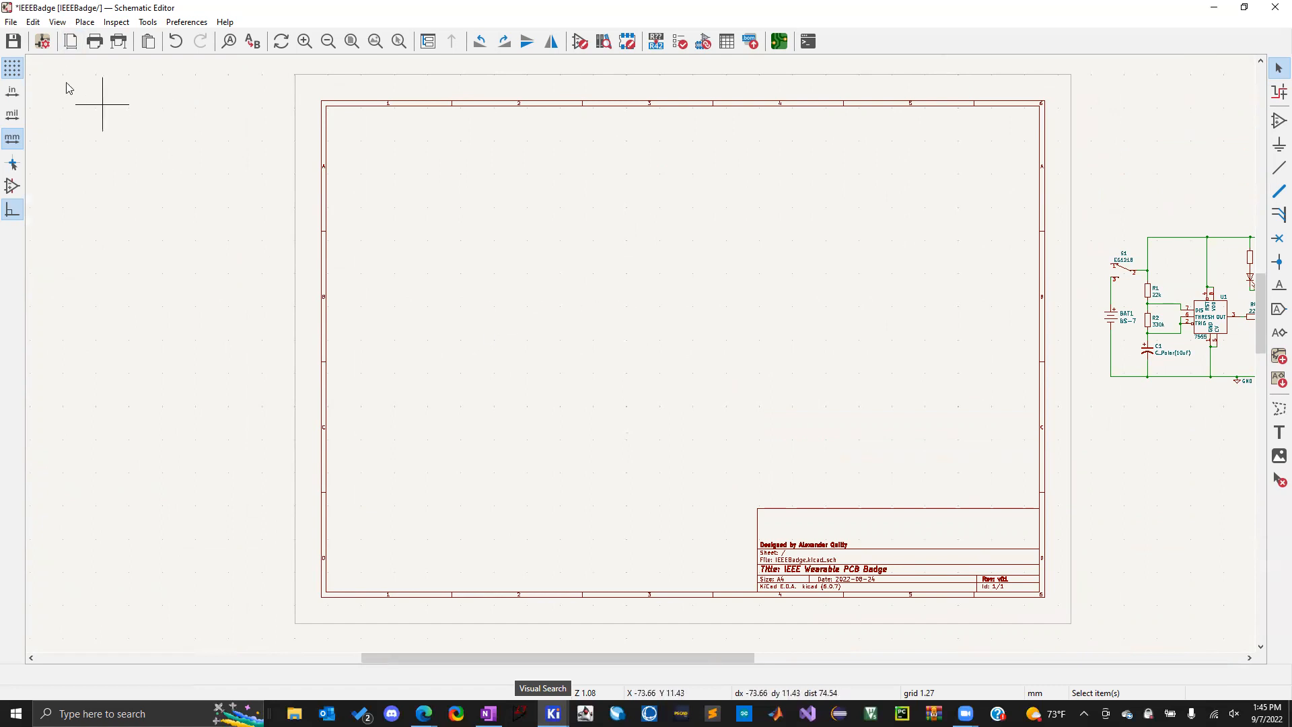
# Open the page settings and examine the issue date entry and date picker of the title block
pyautogui.click(70, 43)
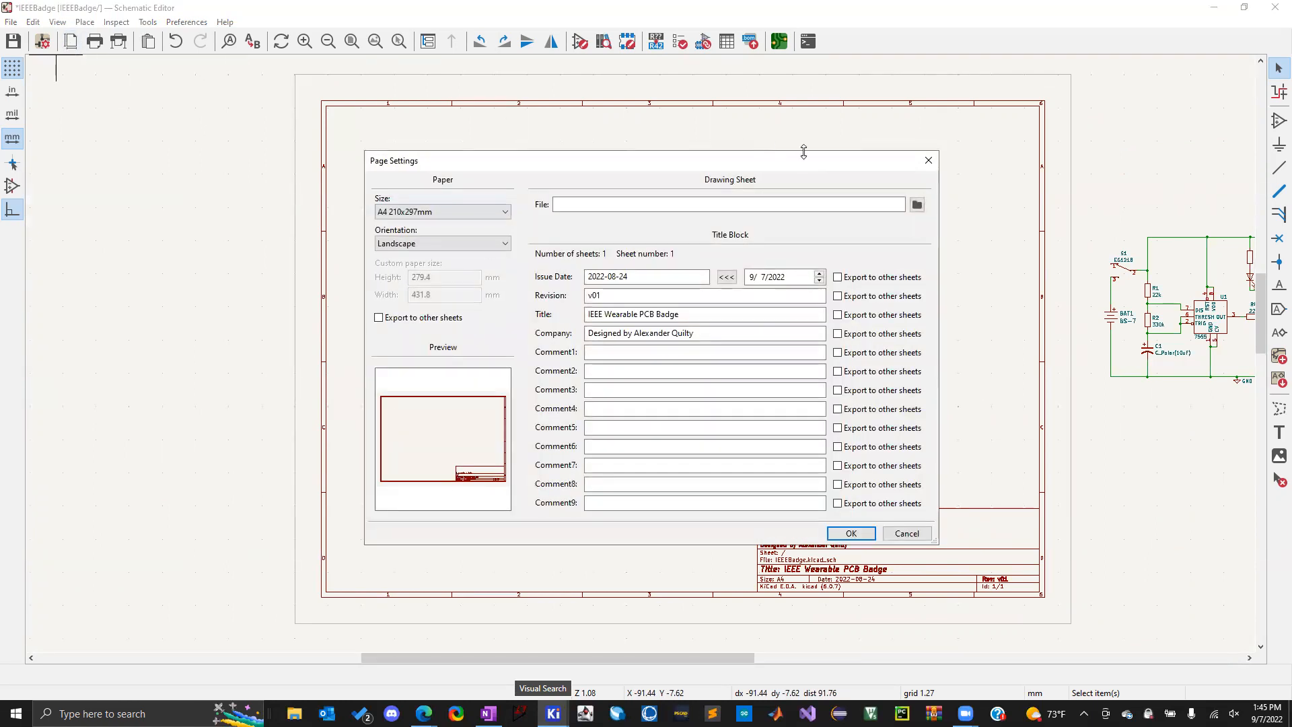
pyautogui.click(929, 160)
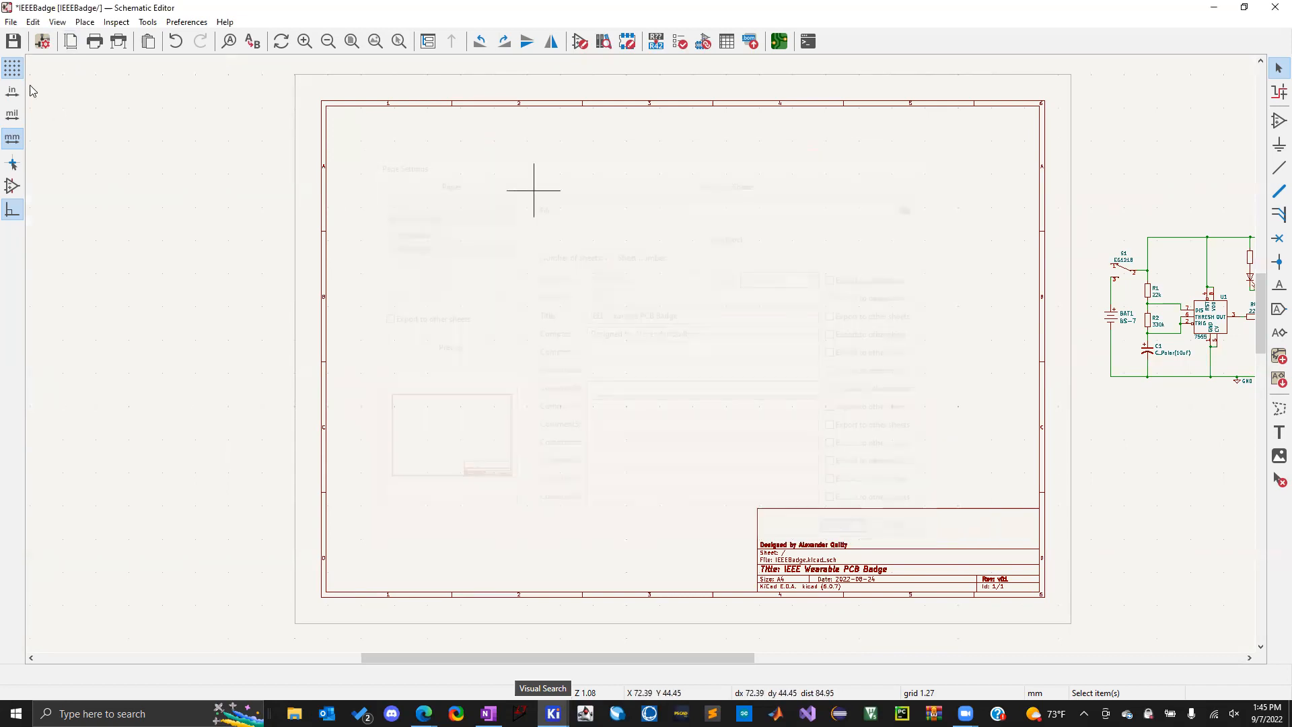
pyautogui.click(71, 44)
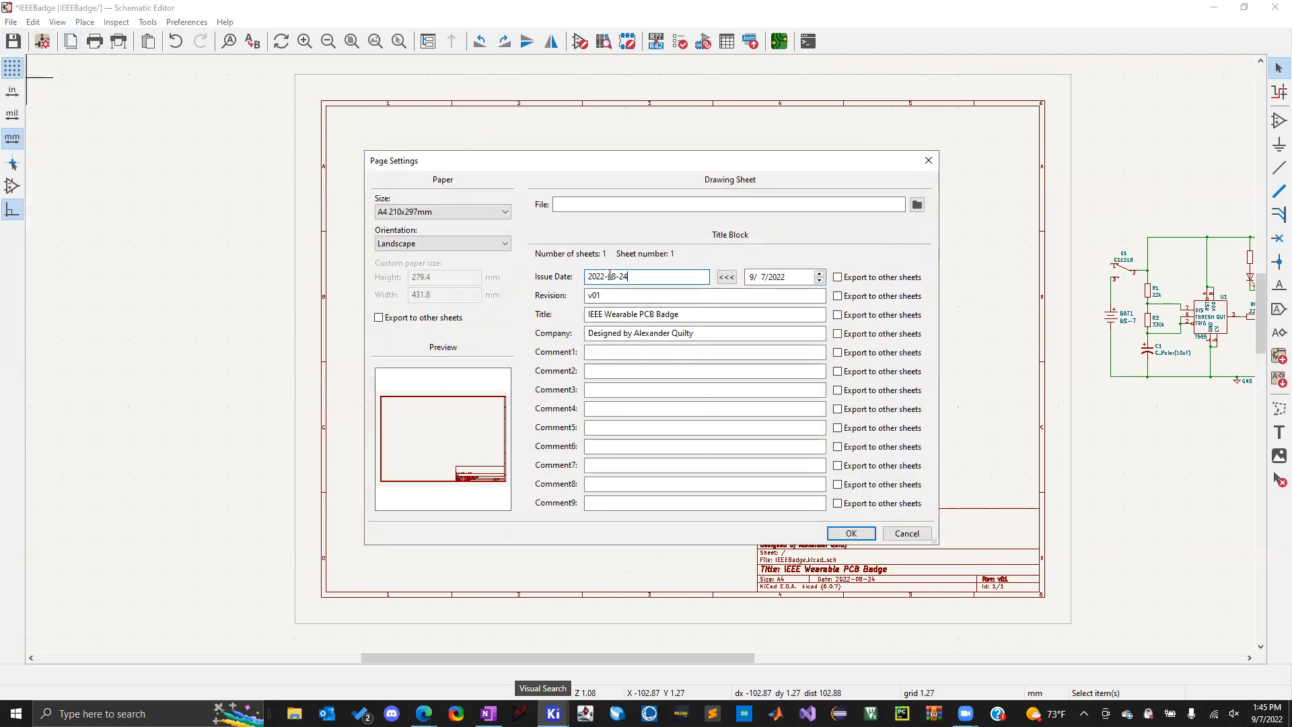
pyautogui.moveTo(634, 278); pyautogui.dragTo(531, 281)
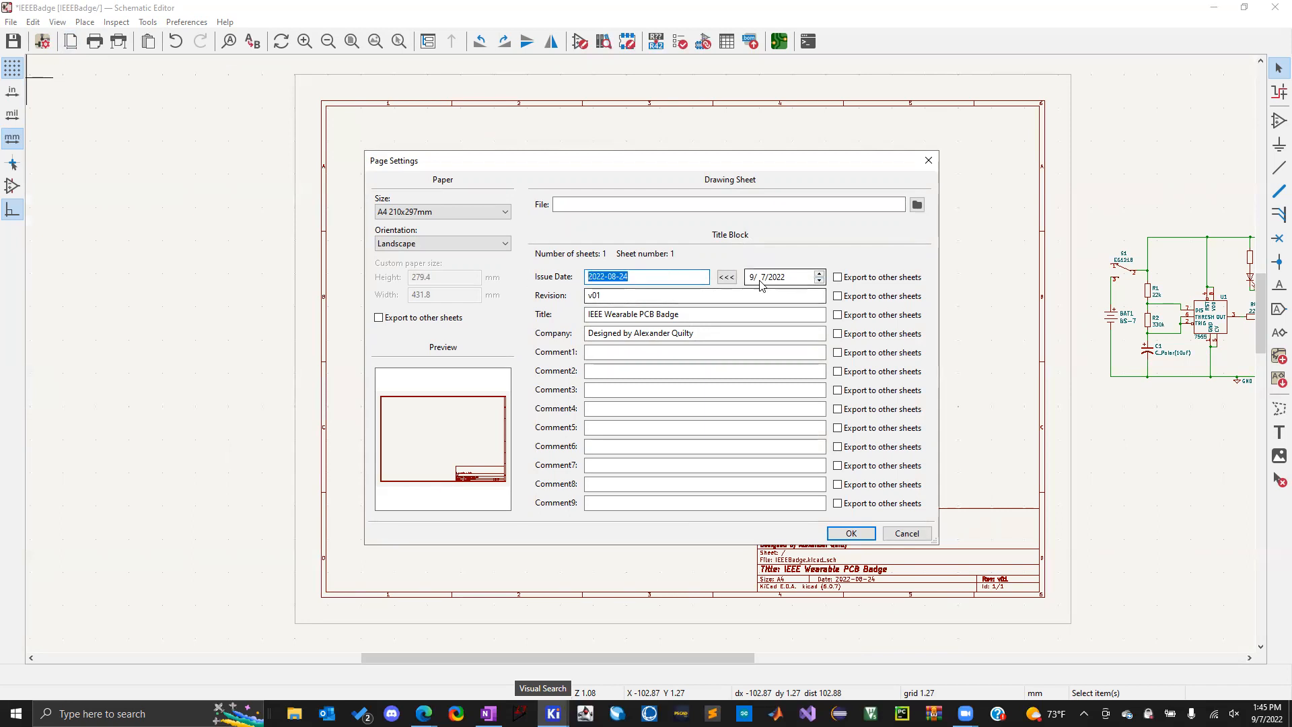
pyautogui.click(791, 282)
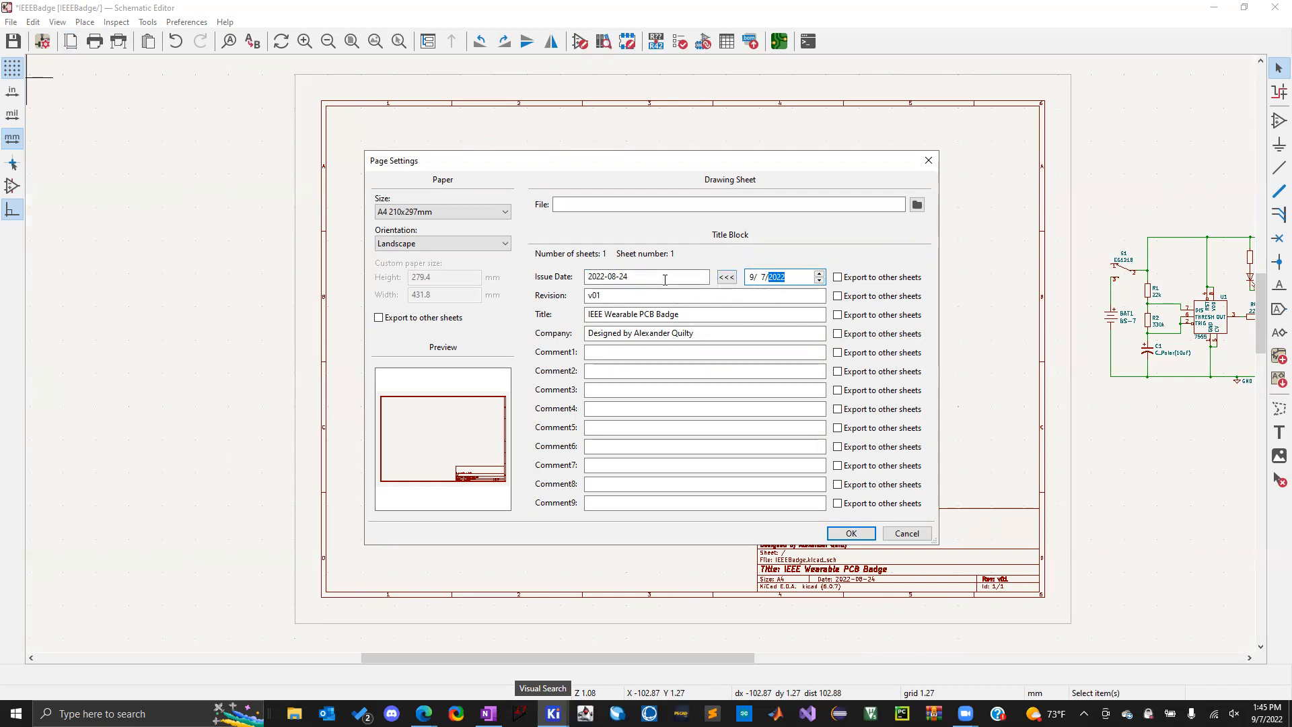
# Try adding a decimal suffix to the title block's revision and restore it to v01
pyautogui.click(618, 297)
pyautogui.moveTo(618, 297); pyautogui.dragTo(555, 300)
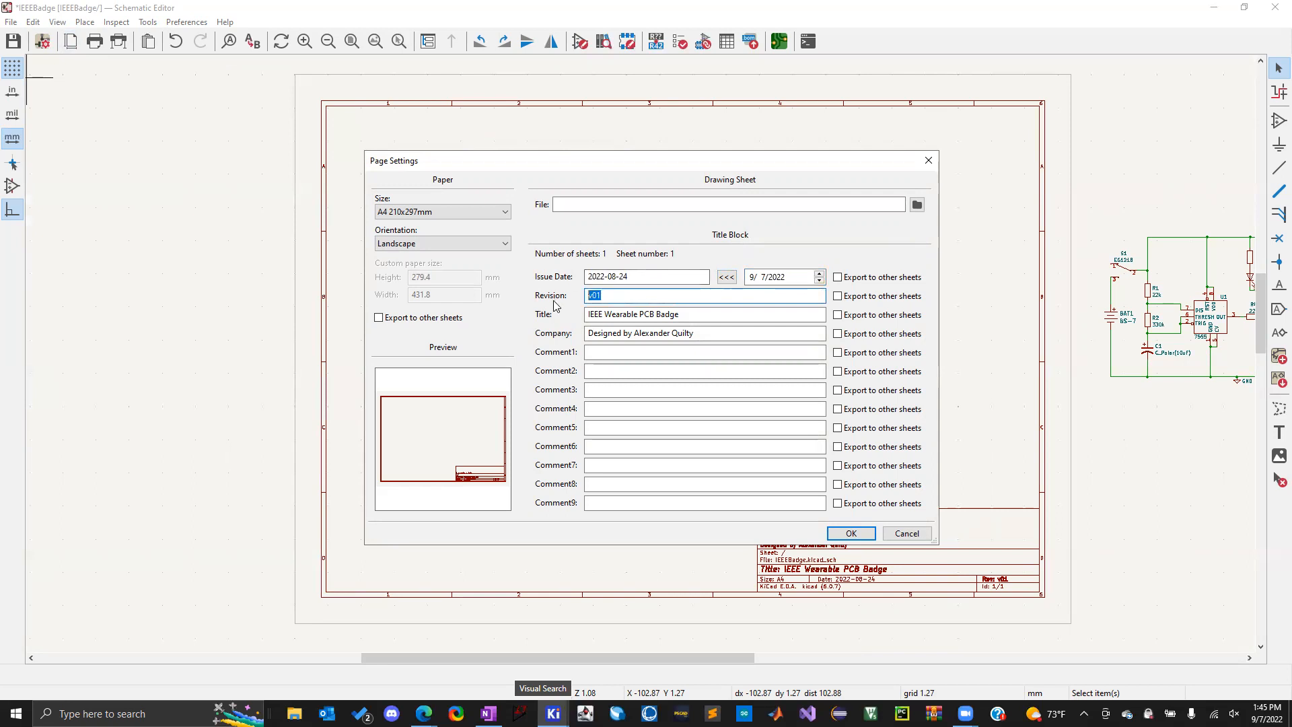
pyautogui.click(618, 295)
pyautogui.moveTo(620, 298); pyautogui.dragTo(575, 298)
pyautogui.click(616, 301)
pyautogui.write('.')
pyautogui.press('BackSpace')
pyautogui.press('BackSpace')
# Examine the Title, Company and Comment1 fields and accept the page settings
pyautogui.click(695, 314)
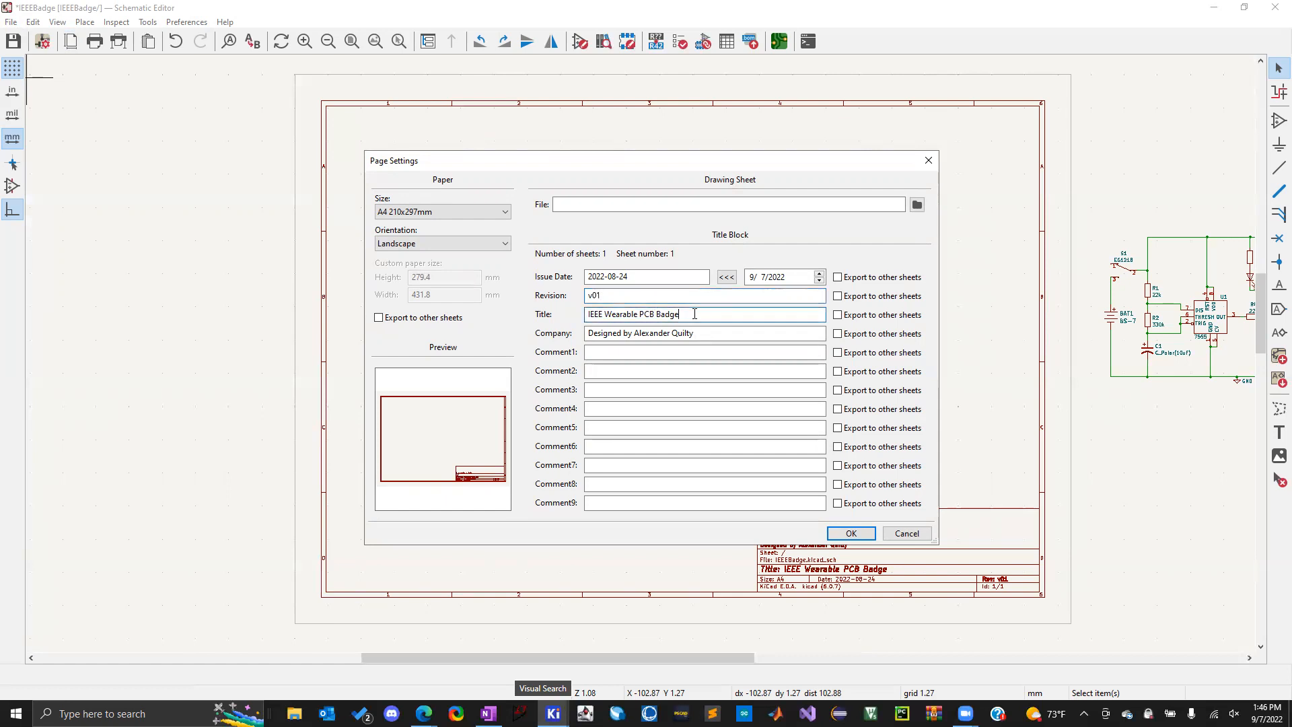
pyautogui.moveTo(683, 314); pyautogui.dragTo(587, 315)
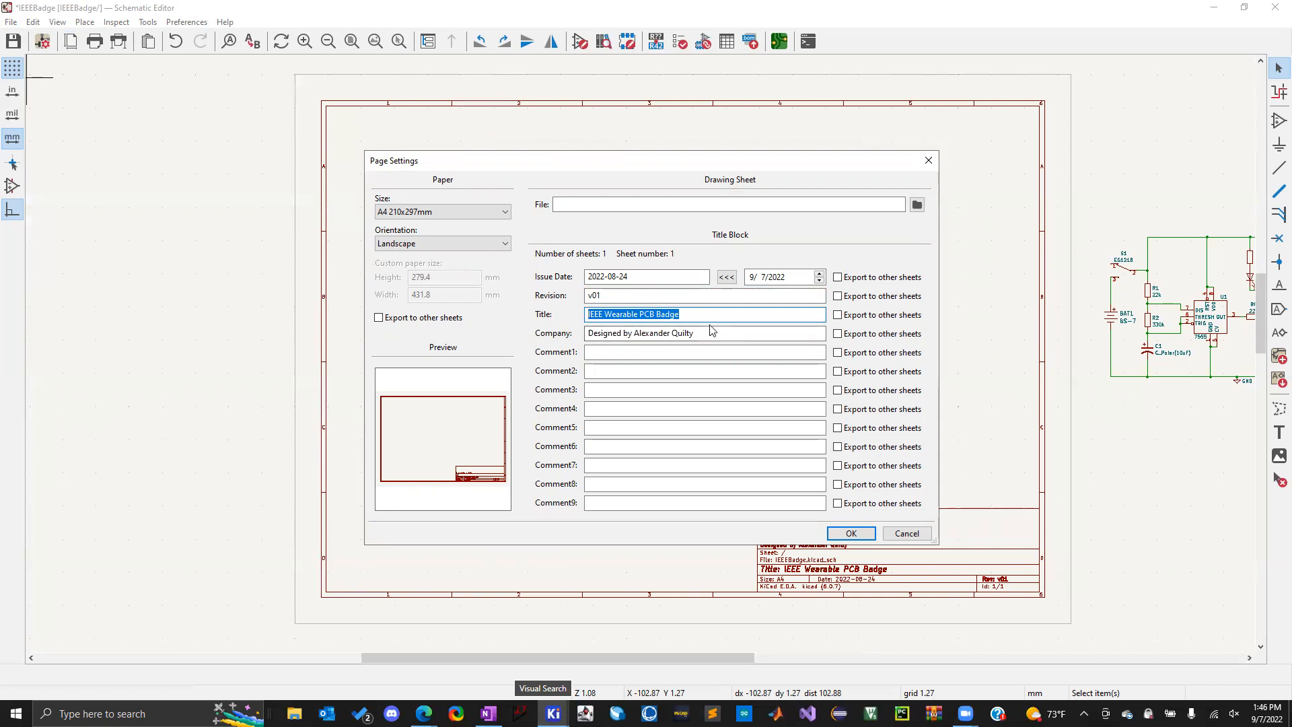
pyautogui.moveTo(714, 333)
pyautogui.mouseDown()
pyautogui.moveTo(643, 335)
pyautogui.moveTo(701, 339)
pyautogui.mouseUp()
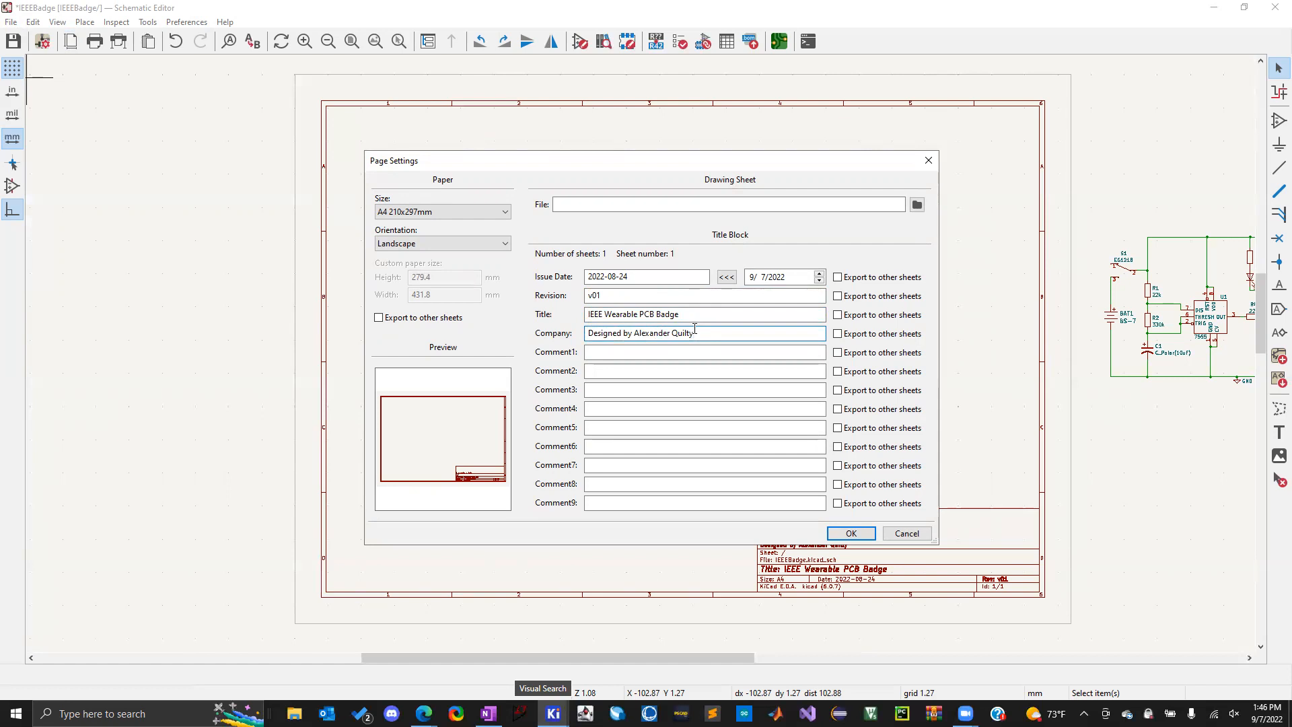
pyautogui.moveTo(704, 333); pyautogui.dragTo(580, 339)
pyautogui.moveTo(711, 337); pyautogui.dragTo(533, 346)
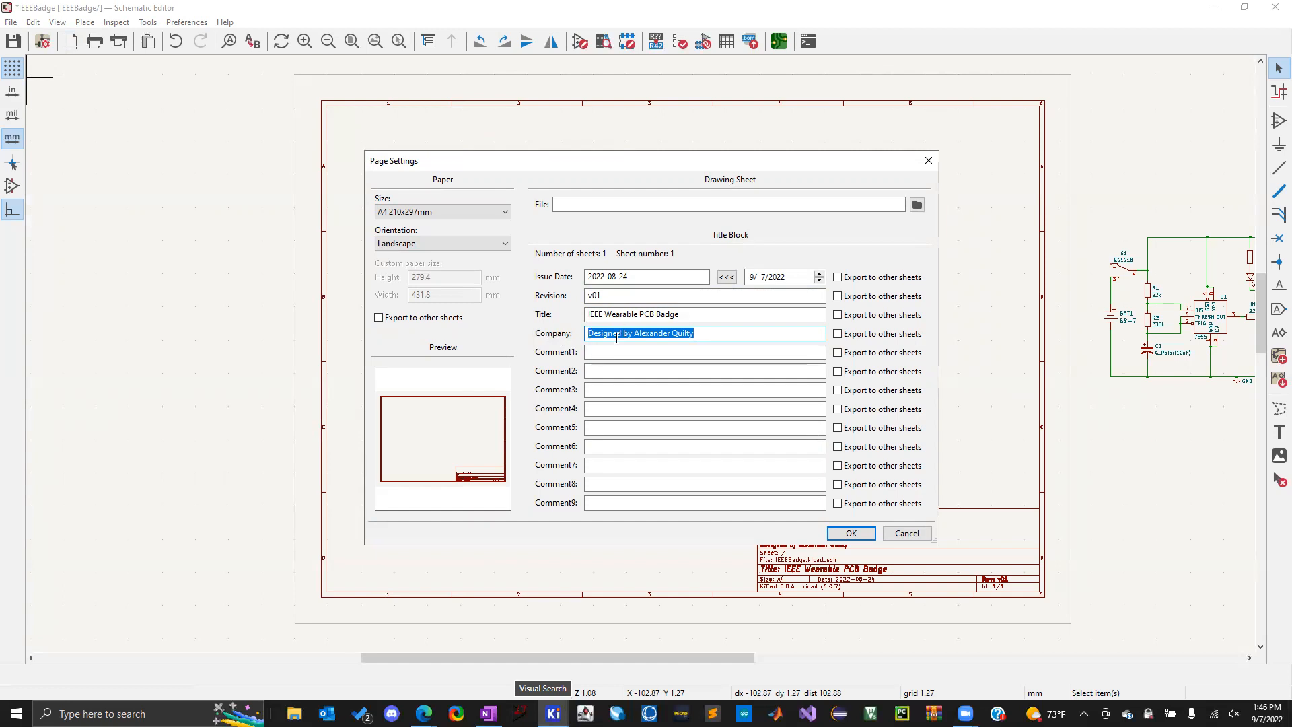
pyautogui.moveTo(707, 338); pyautogui.dragTo(528, 337)
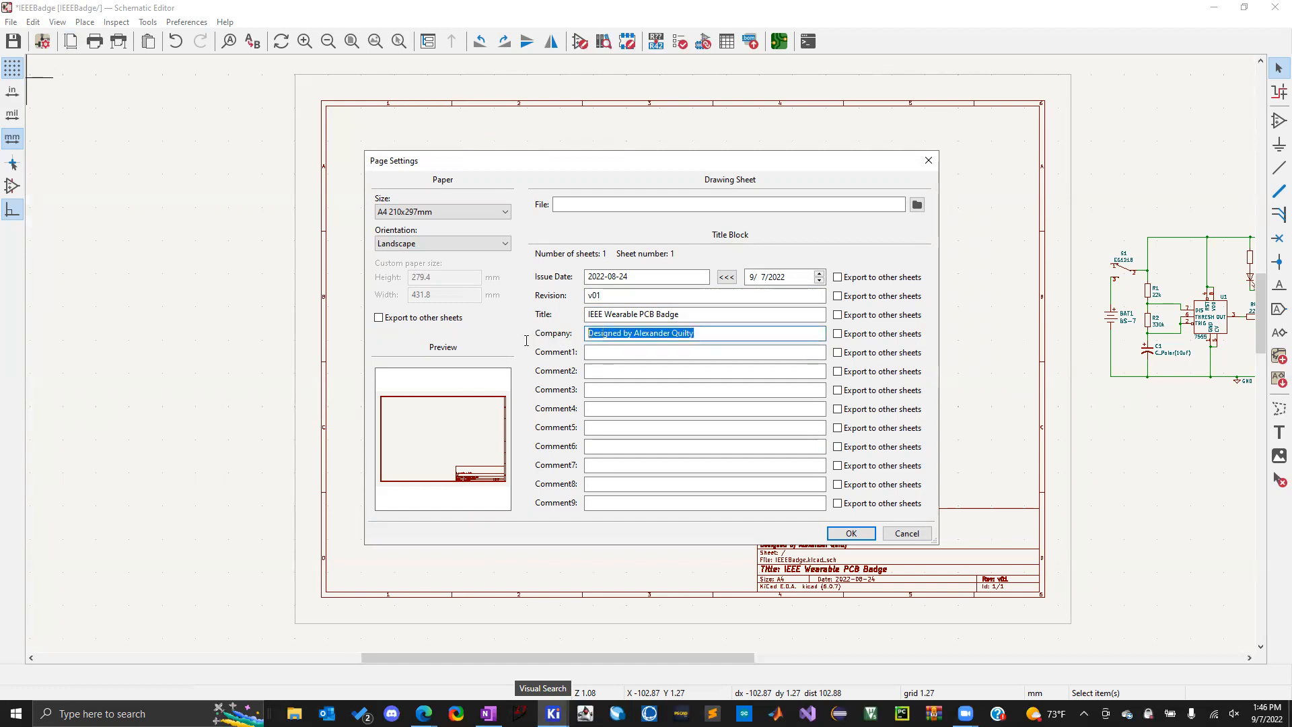
pyautogui.click(669, 353)
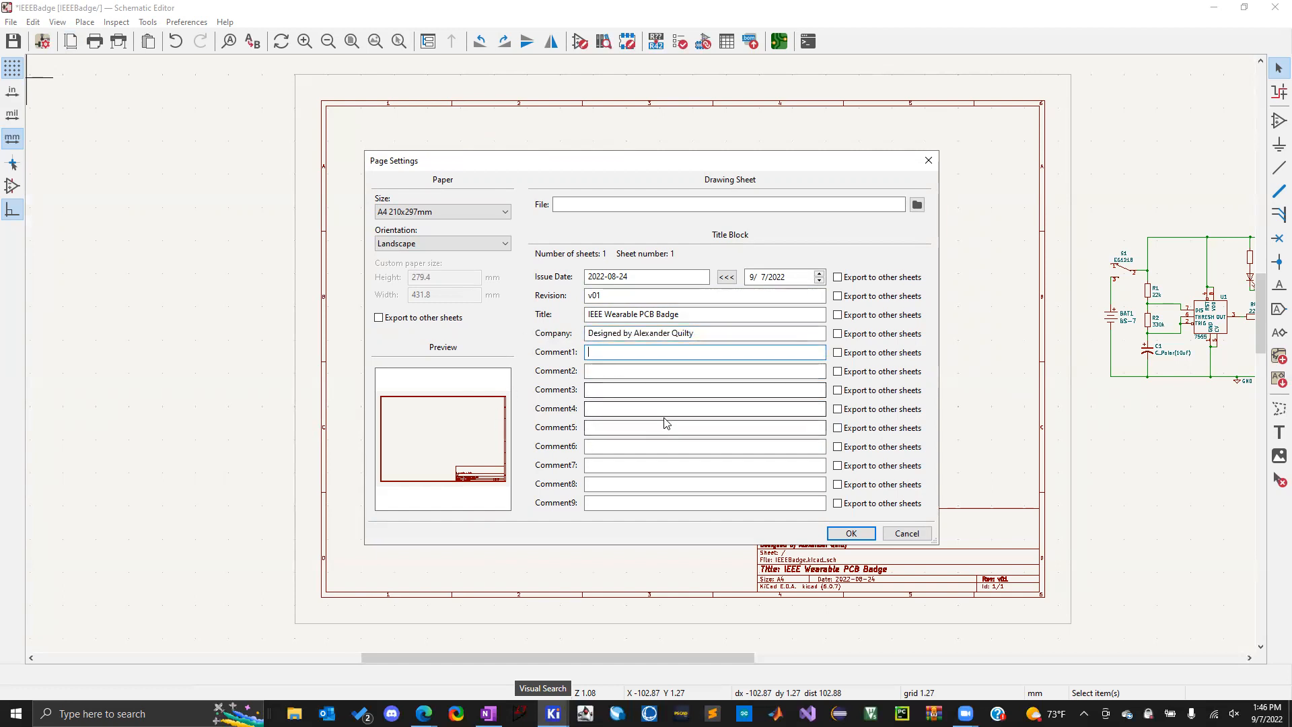
pyautogui.click(849, 534)
# Examine the title block on the drawing sheet, including its sheet and file name lines
pyautogui.scroll(-1, 793, 525)
pyautogui.scroll(4, 640, 358)
pyautogui.scroll(1, 640, 359)
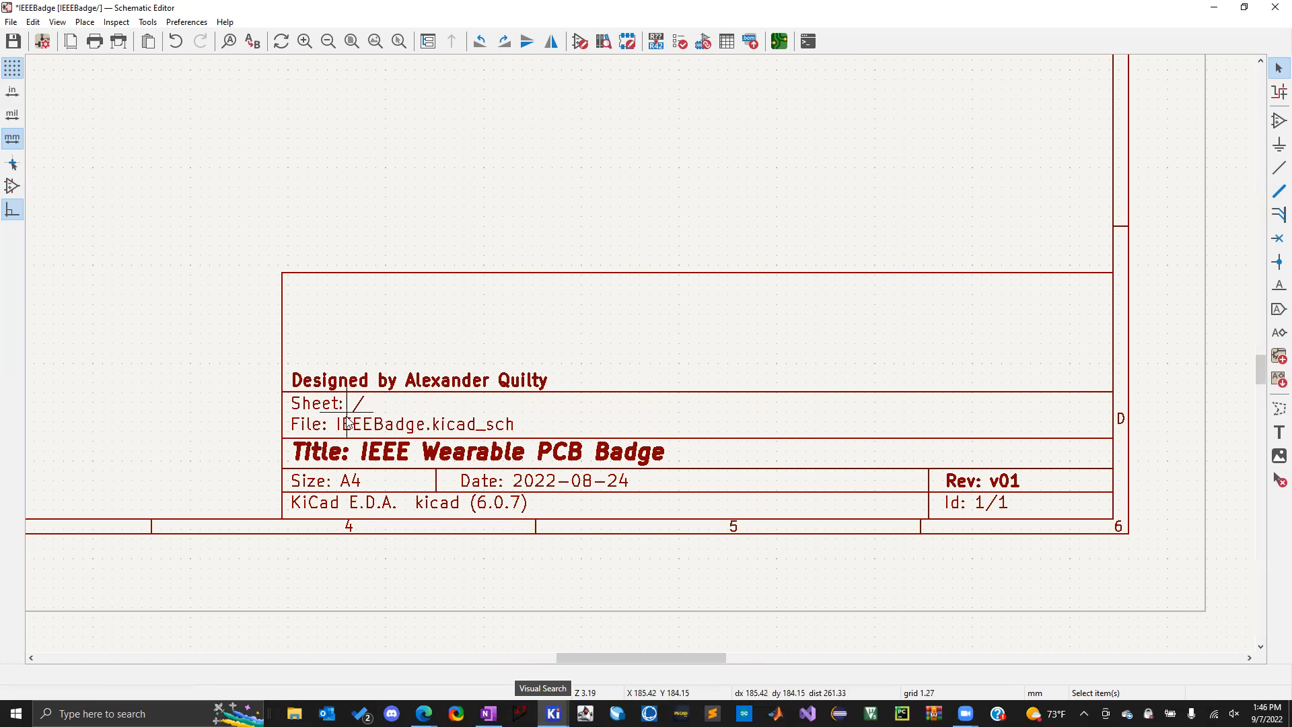
pyautogui.moveTo(327, 414); pyautogui.dragTo(512, 435)
pyautogui.scroll(-2, 240, 265)
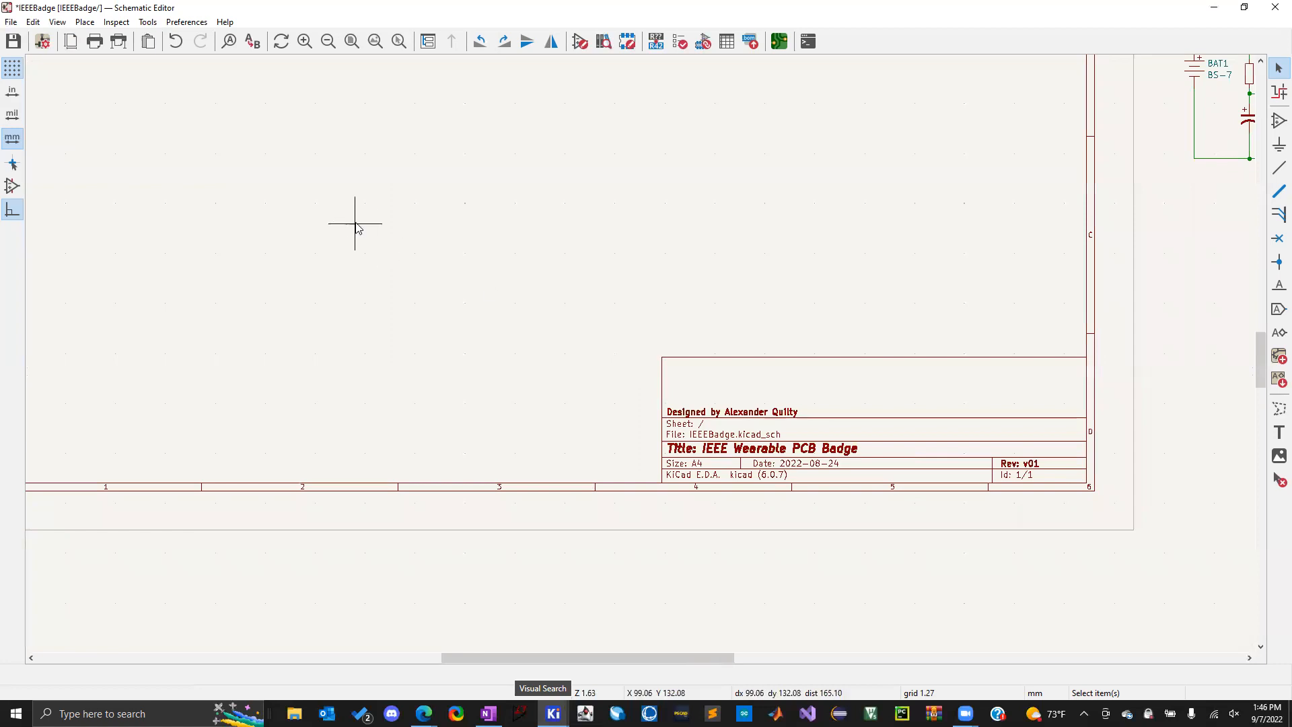
# Save the IEEEBadge schematic
pyautogui.scroll(-1, 356, 228)
pyautogui.moveTo(469, 100); pyautogui.dragTo(1020, 483)
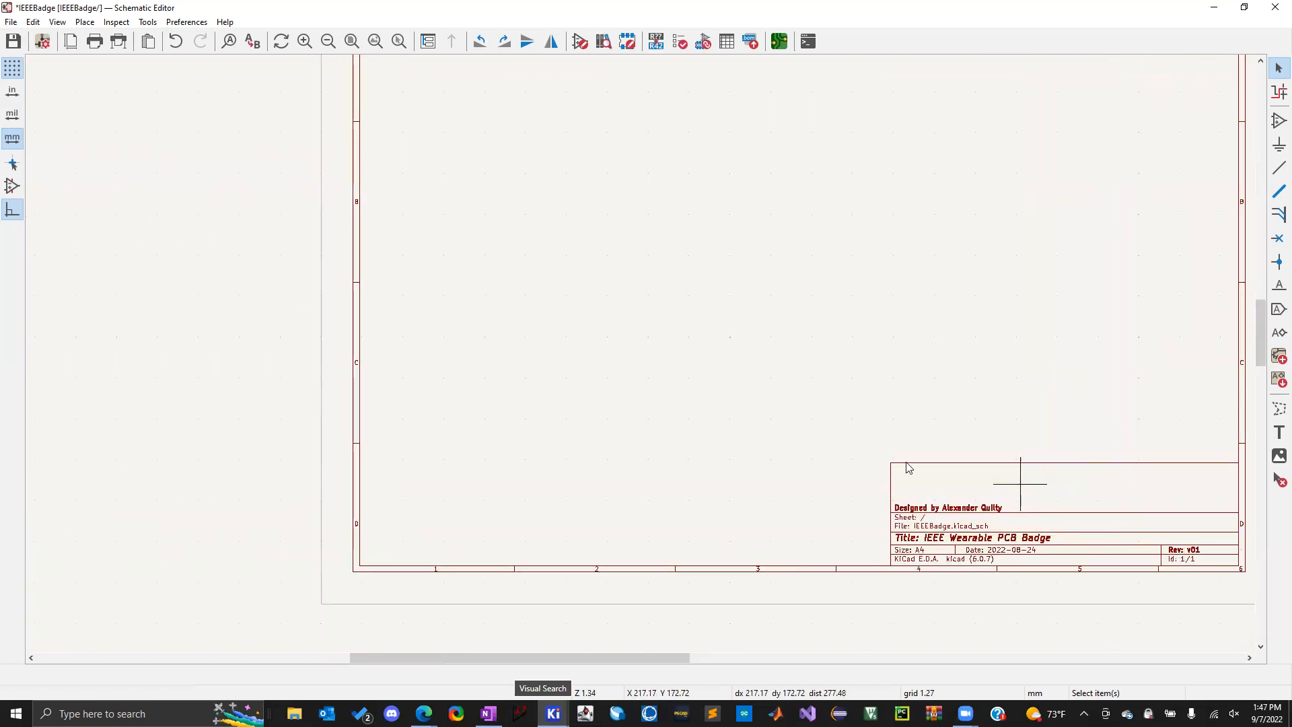
pyautogui.moveTo(379, 74); pyautogui.dragTo(615, 271)
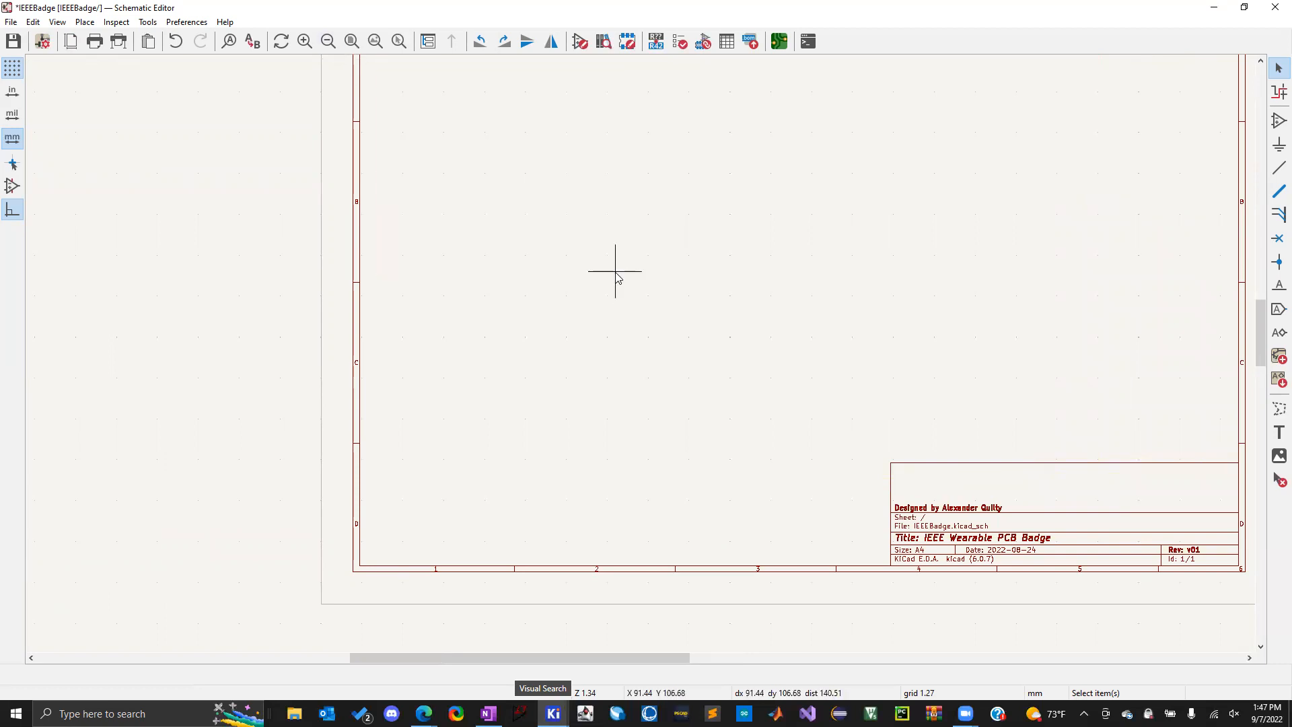
pyautogui.moveTo(822, 303); pyautogui.dragTo(607, 263)
pyautogui.hotkey('ctrl', 's')
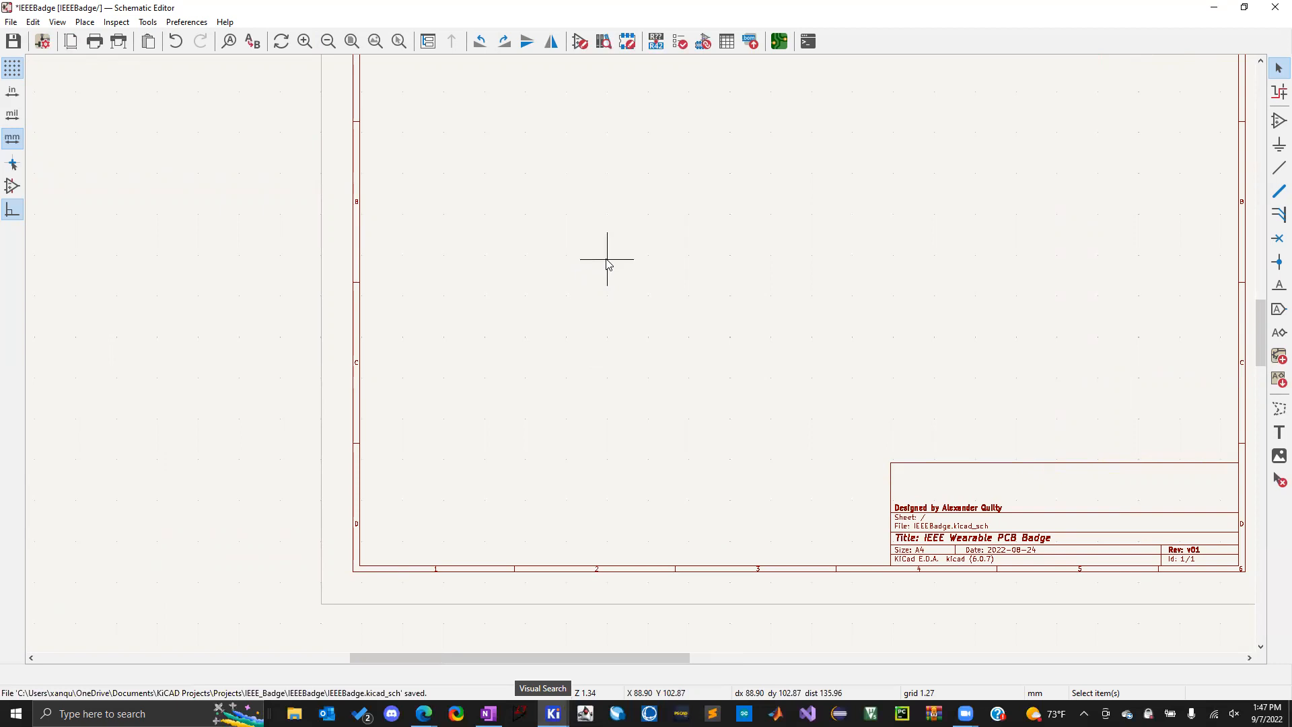
# Examine the whole drawing sheet and the size, date and KiCad version entries in its title block
pyautogui.moveTo(633, 297); pyautogui.dragTo(641, 354, button='middle')
pyautogui.scroll(-3, 640, 354)
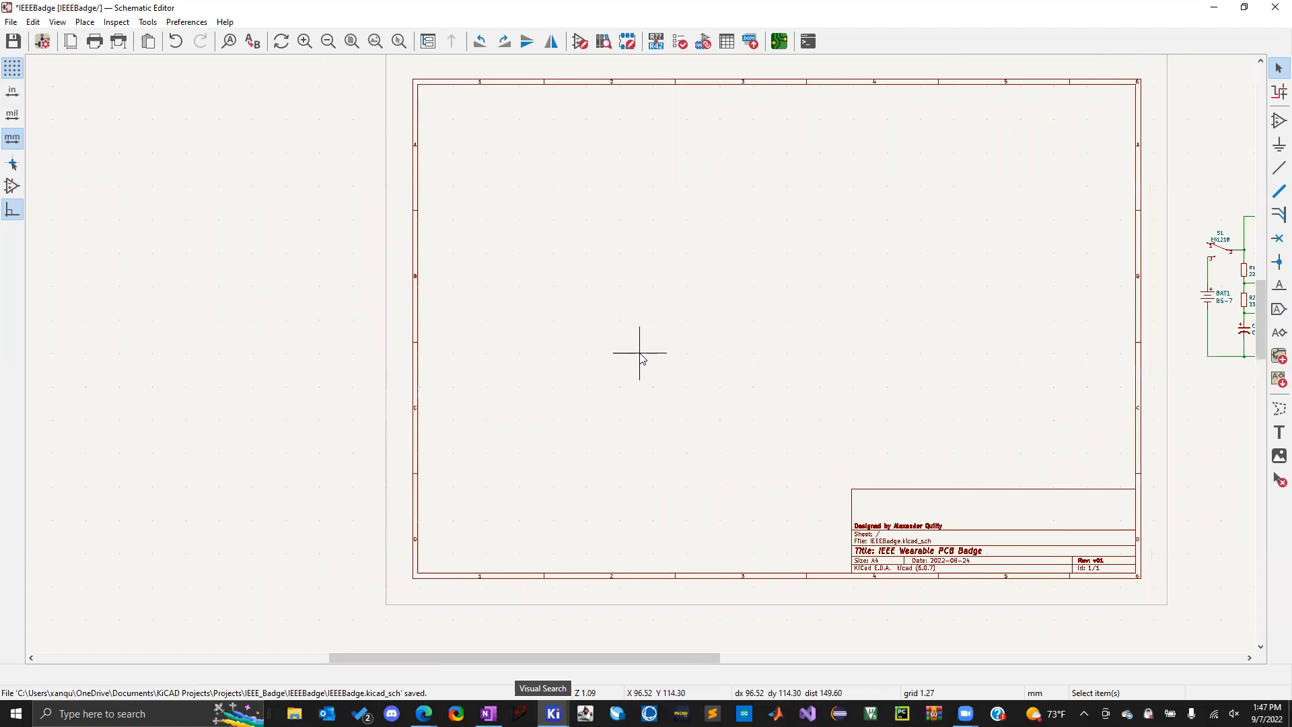
pyautogui.scroll(2, 641, 354)
pyautogui.scroll(-3, 640, 352)
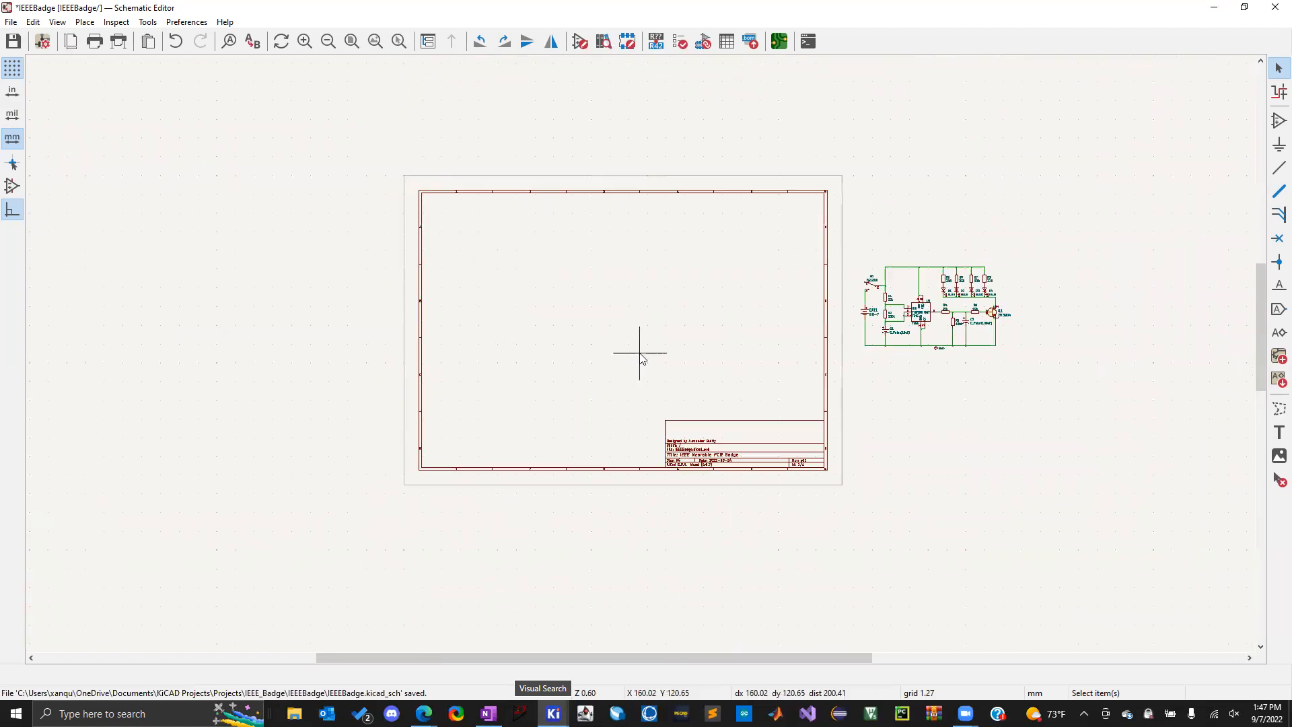
pyautogui.scroll(4, 727, 404)
pyautogui.scroll(-1, 894, 574)
pyautogui.scroll(2, 634, 346)
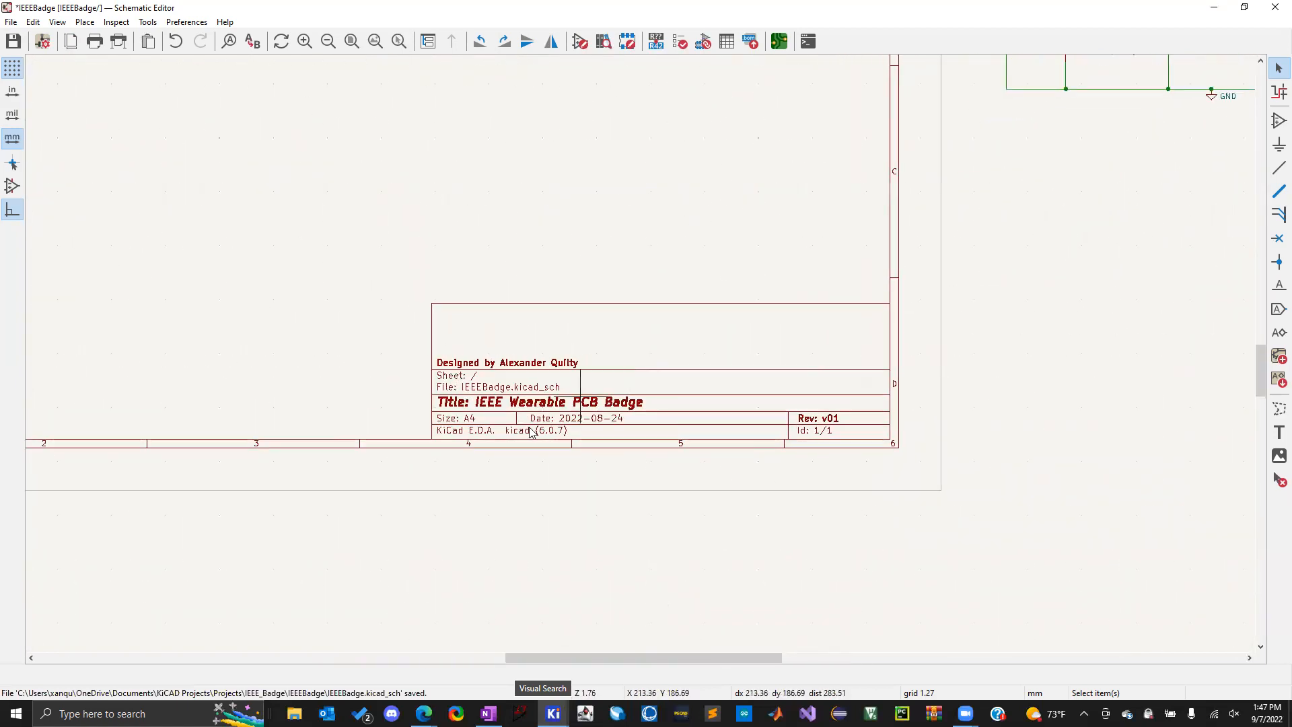
pyautogui.moveTo(435, 418); pyautogui.dragTo(663, 446)
pyautogui.scroll(-3, 289, 202)
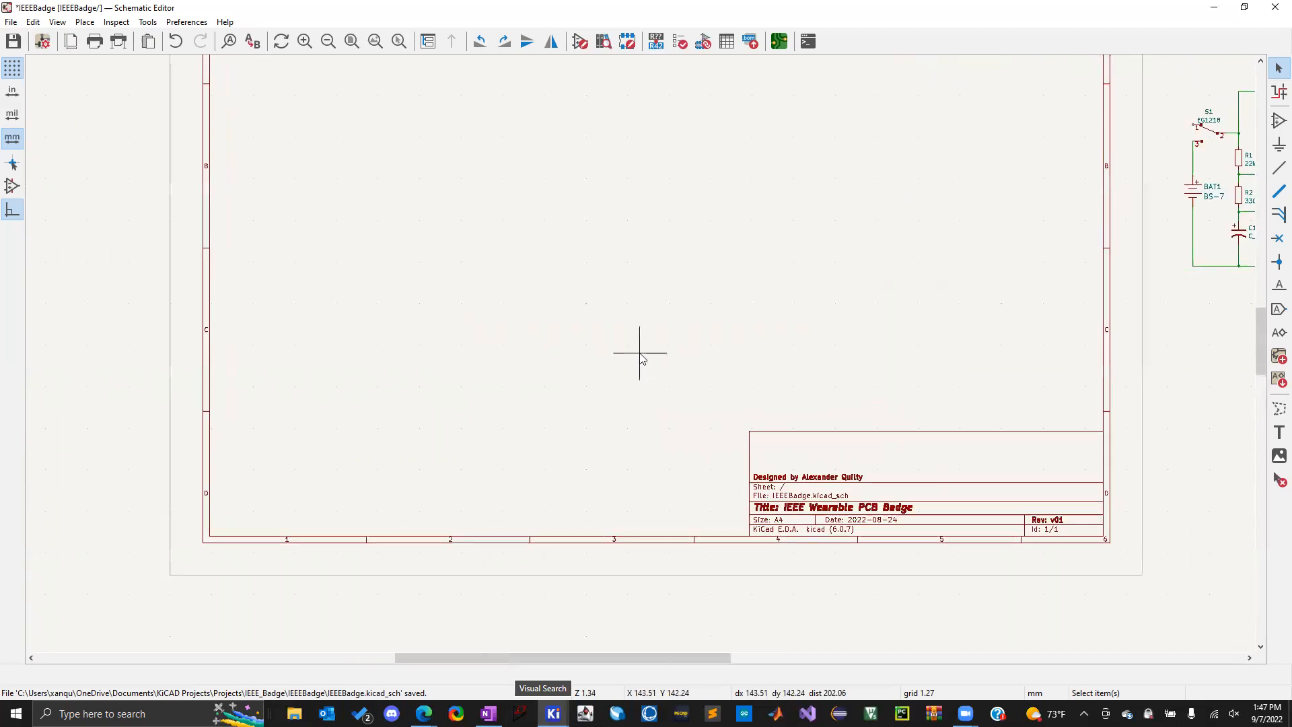
pyautogui.scroll(-2, 522, 201)
pyautogui.scroll(2, 639, 353)
pyautogui.scroll(-2, 759, 362)
pyautogui.scroll(3, 639, 353)
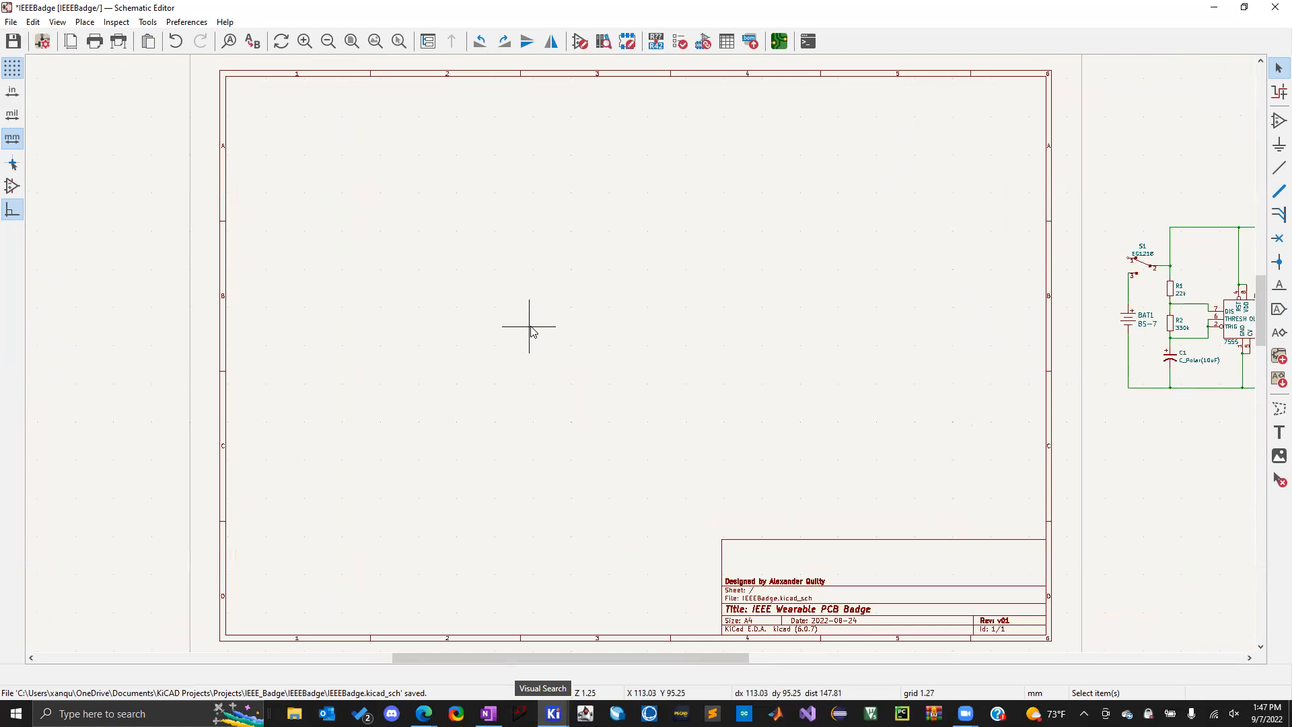
# Open the list of hotkeys, examine the commands from Common through Gestures, and close the list
pyautogui.click(226, 22)
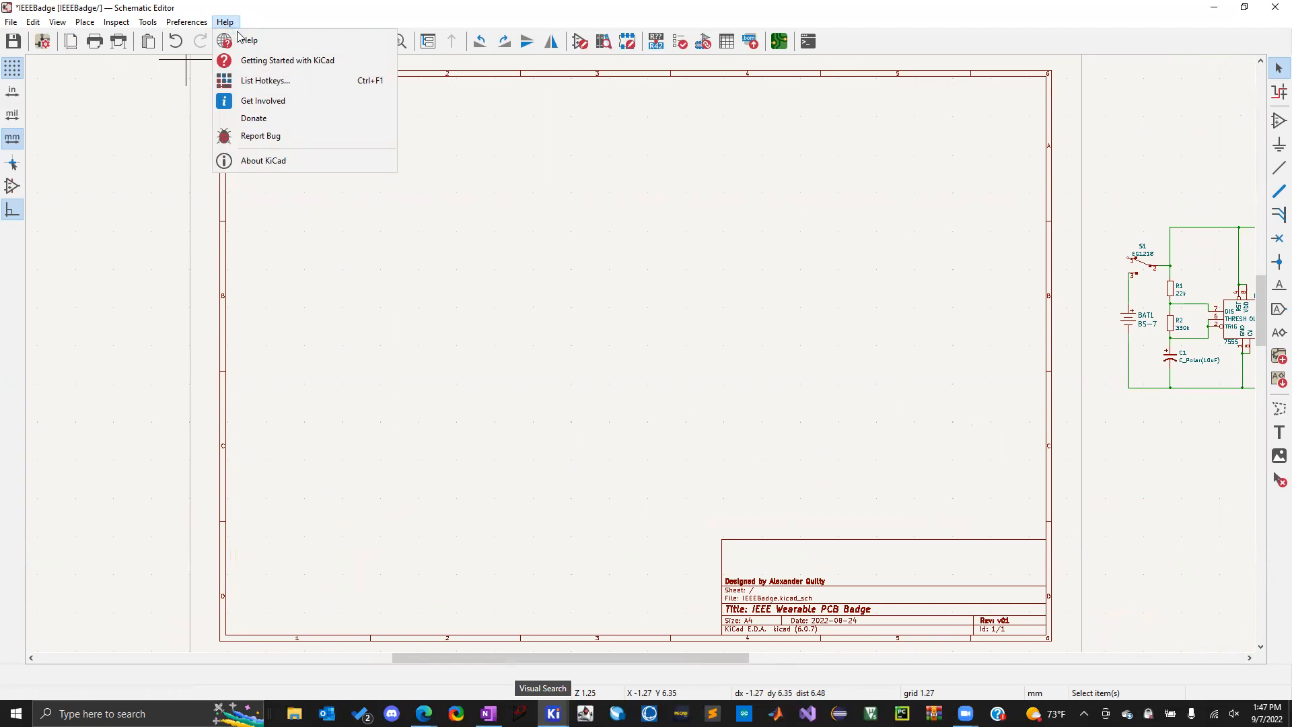
pyautogui.click(259, 80)
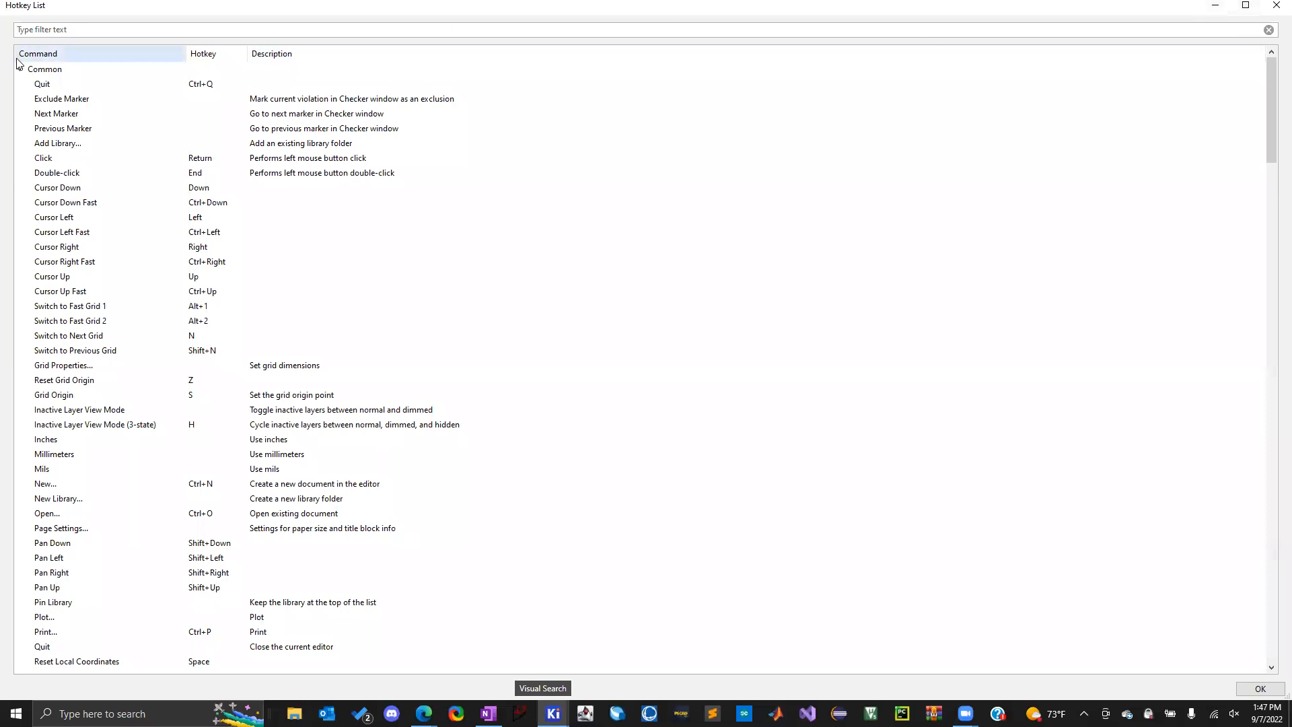
pyautogui.click(195, 85)
pyautogui.scroll(-20, 315, 245)
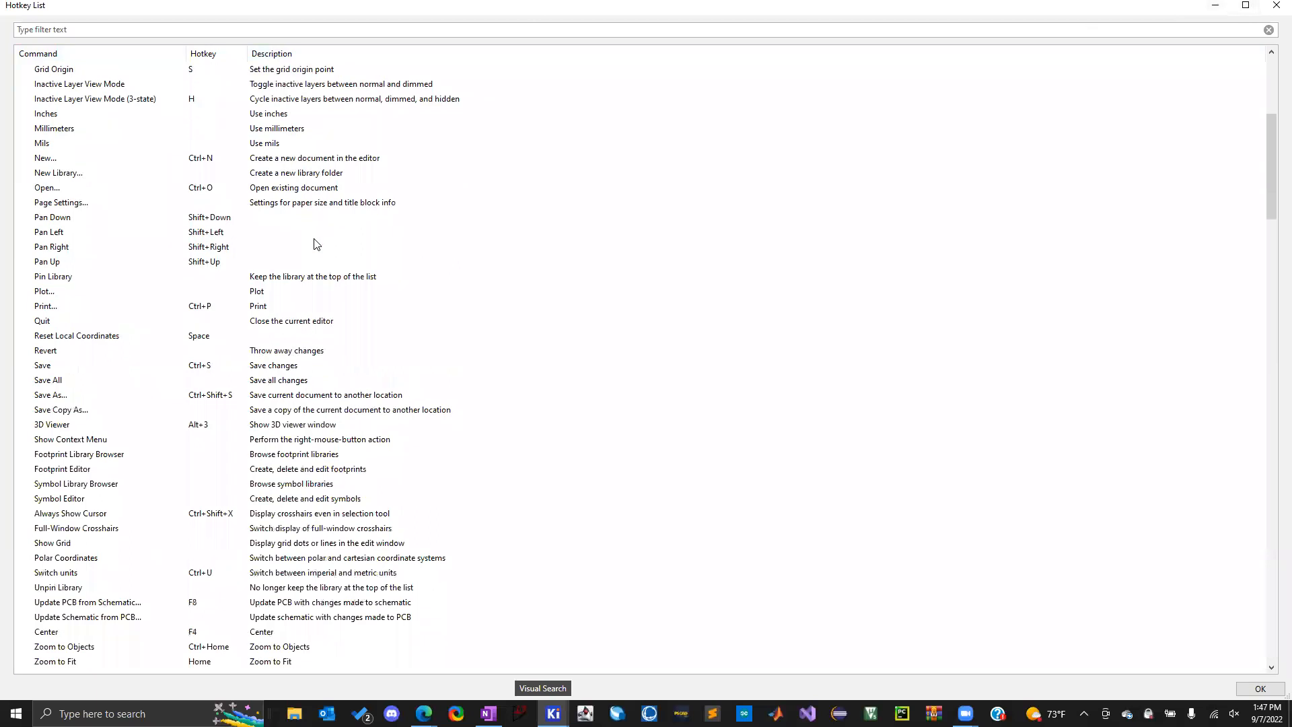
pyautogui.scroll(-20, 369, 519)
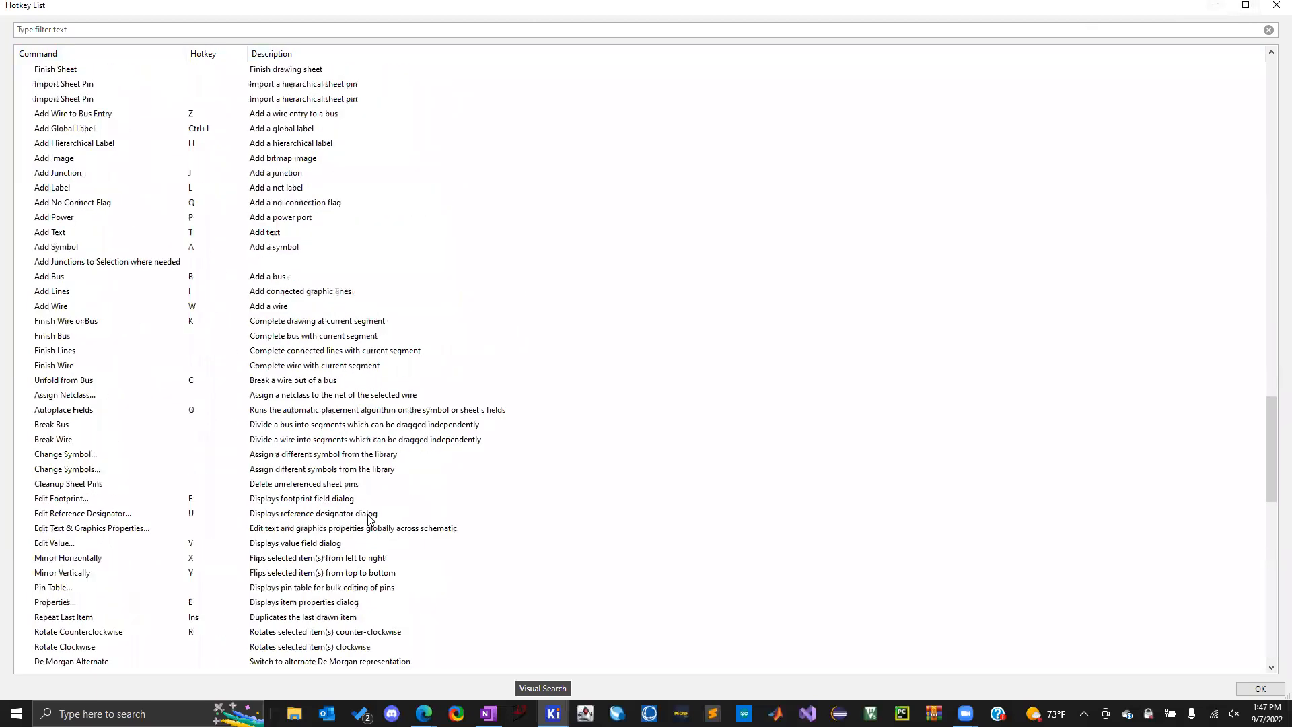
pyautogui.scroll(-3, 369, 518)
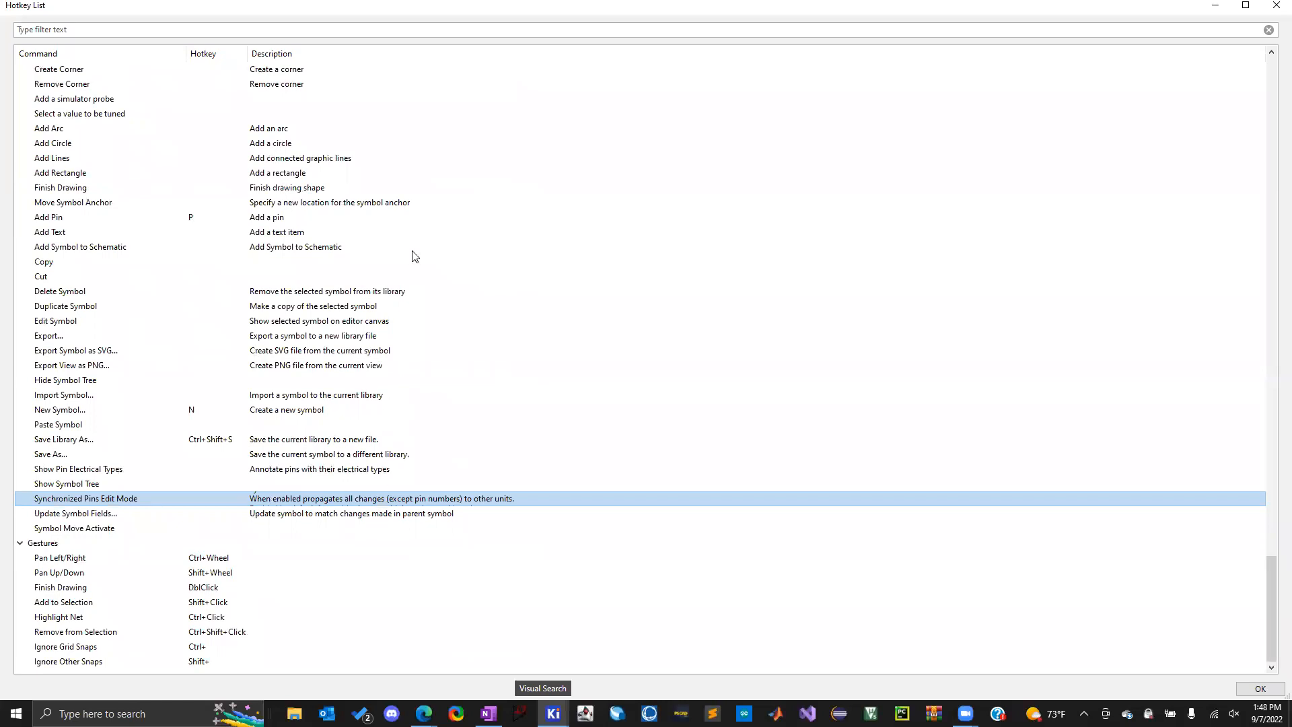
pyautogui.scroll(20, 413, 254)
pyautogui.scroll(20, 415, 256)
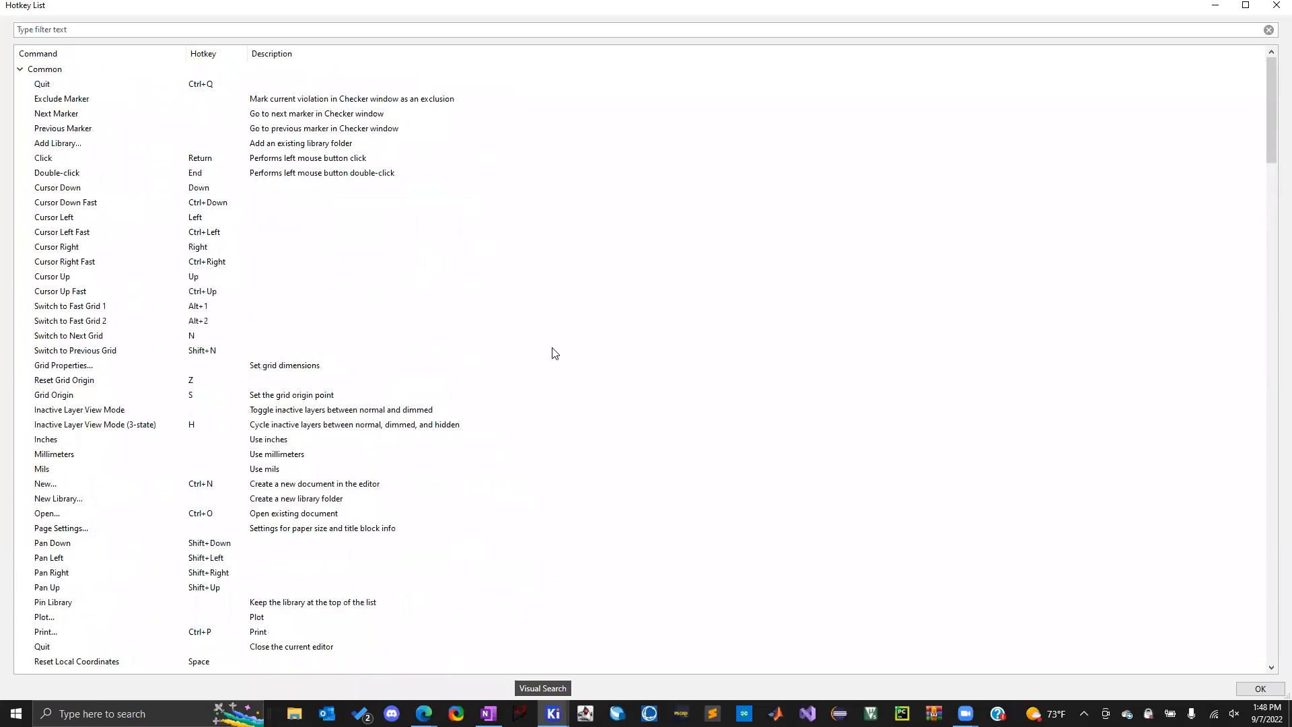
pyautogui.click(243, 252)
pyautogui.click(310, 206)
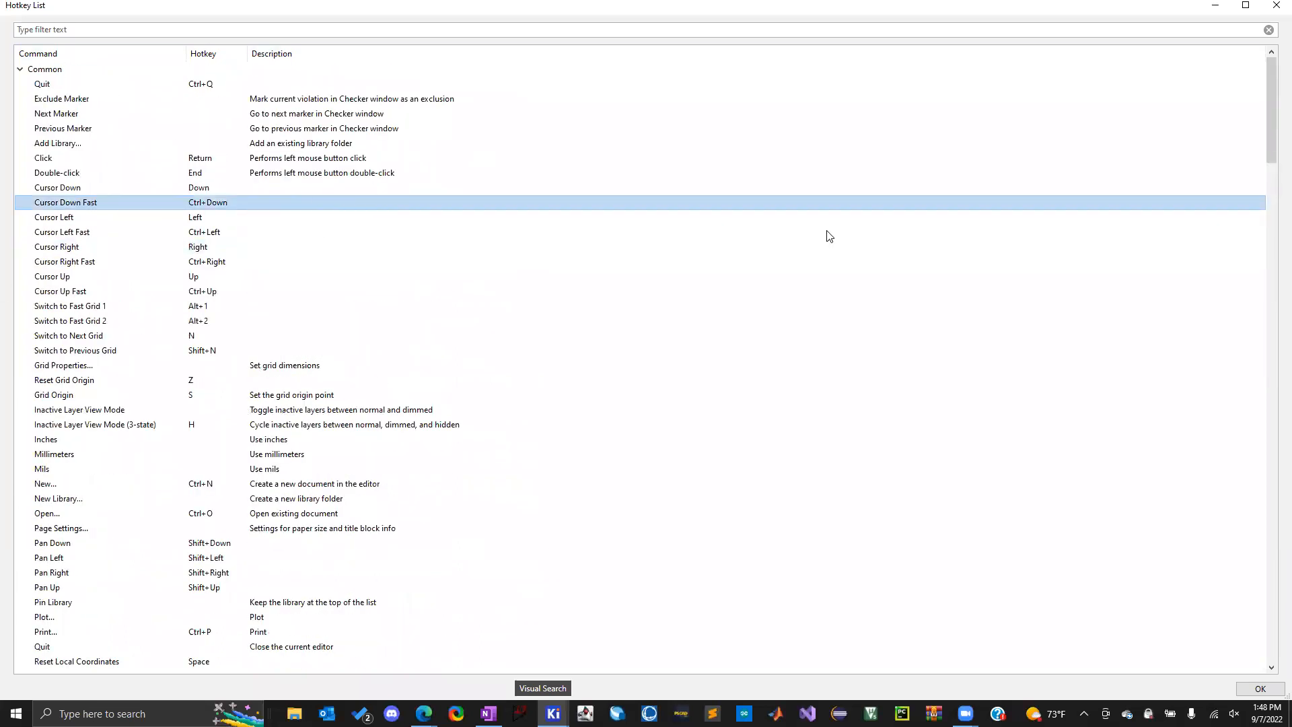
pyautogui.click(1275, 7)
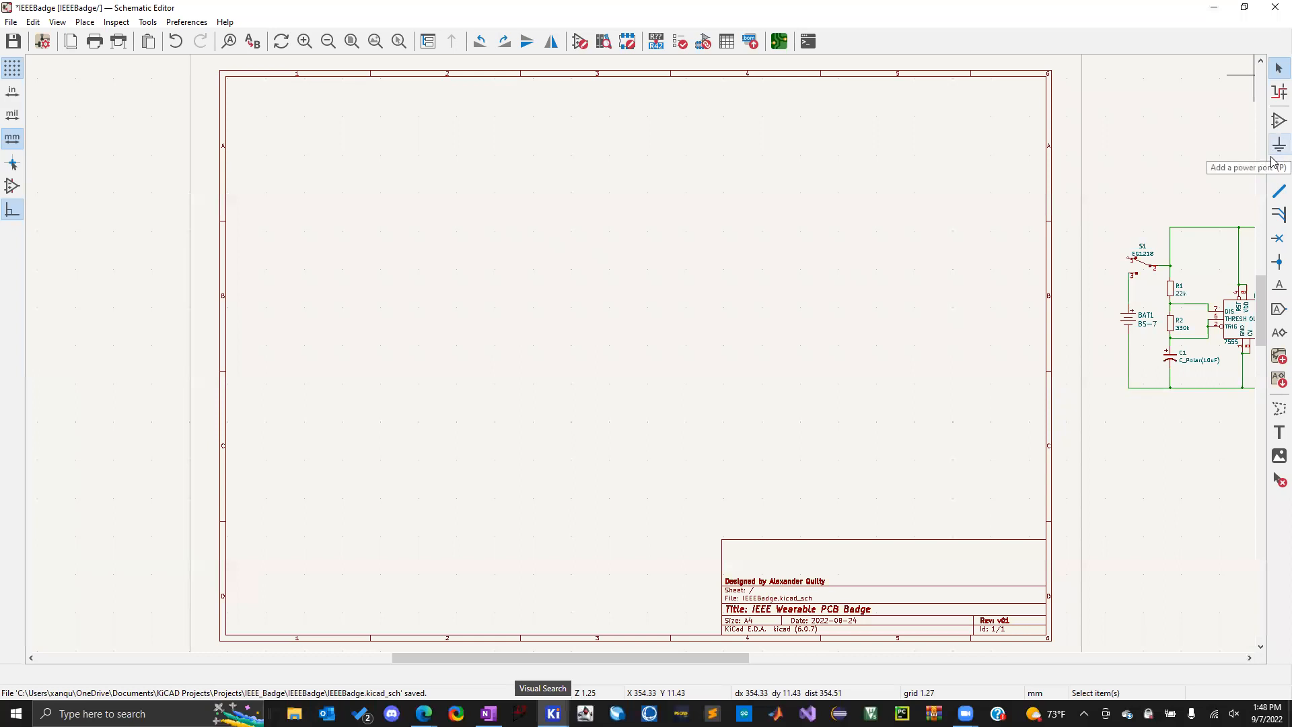
# Open the symbol chooser and preview the 4001 symbol and its units in the 4xxx library
pyautogui.click(1274, 123)
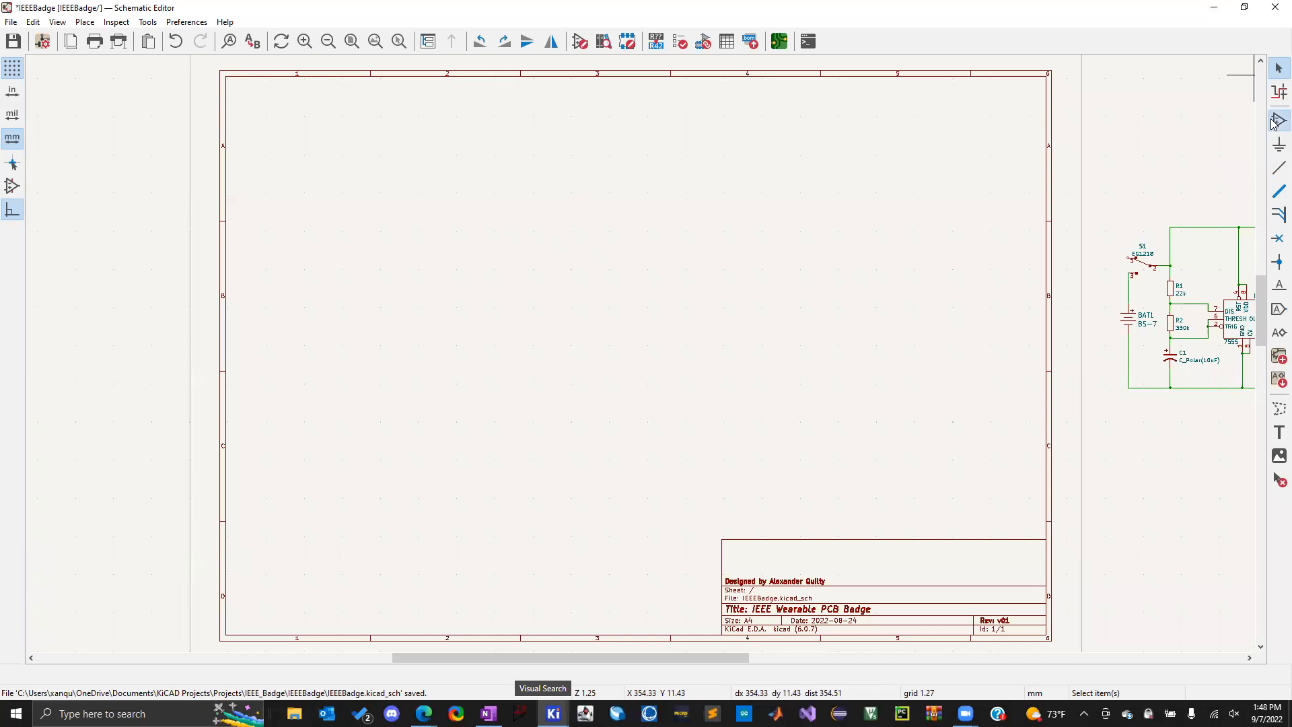
pyautogui.click(1063, 147)
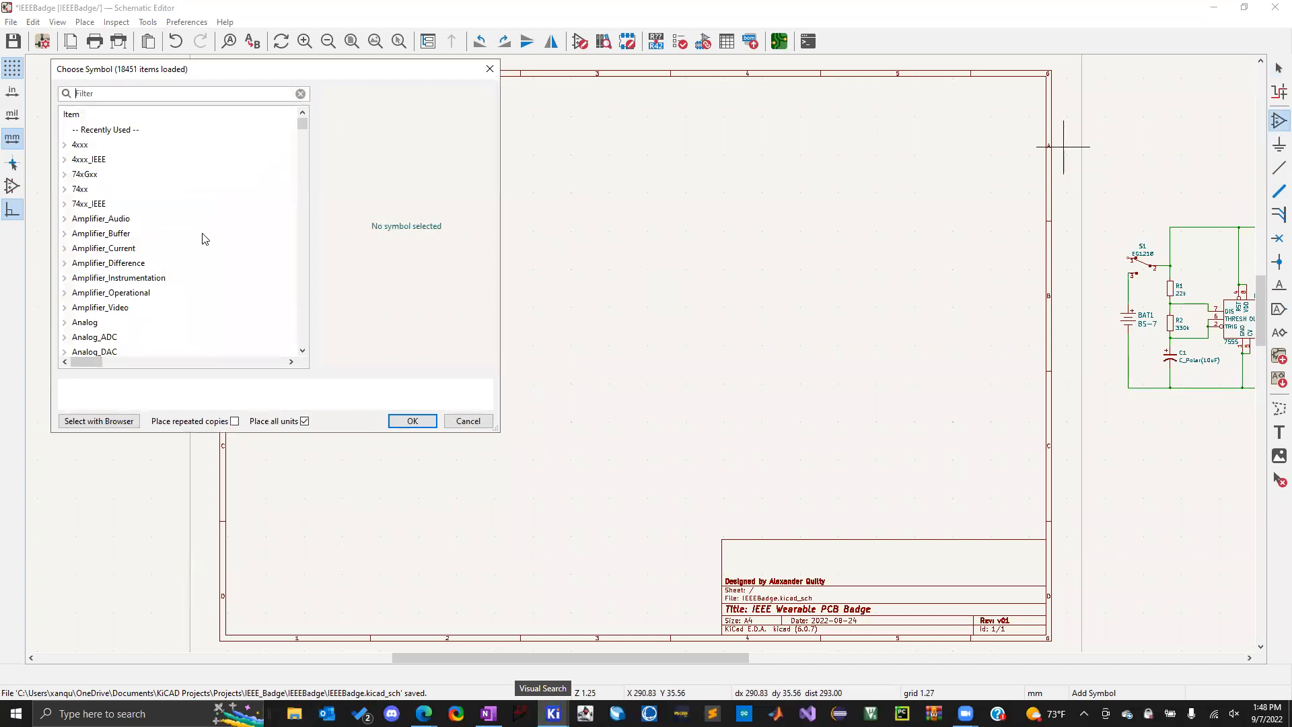
pyautogui.moveTo(244, 72); pyautogui.dragTo(428, 79)
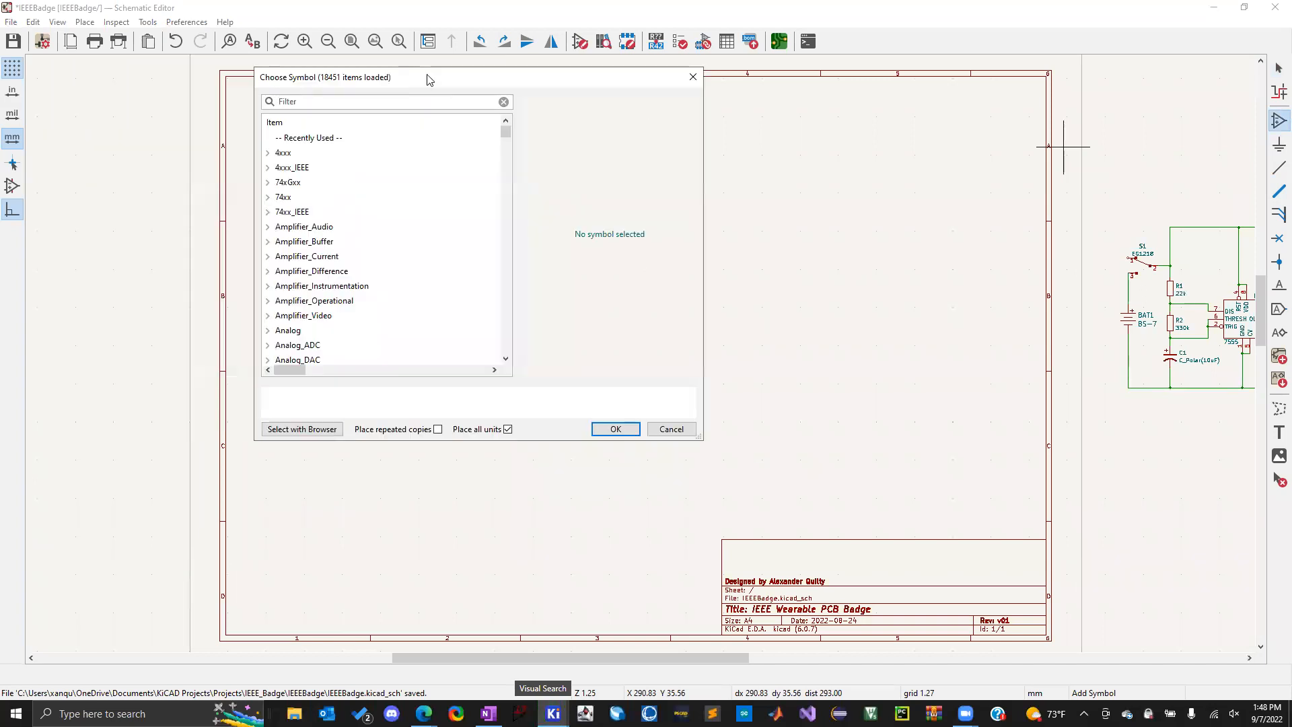
pyautogui.click(321, 153)
pyautogui.click(268, 153)
pyautogui.click(282, 169)
pyautogui.click(310, 174)
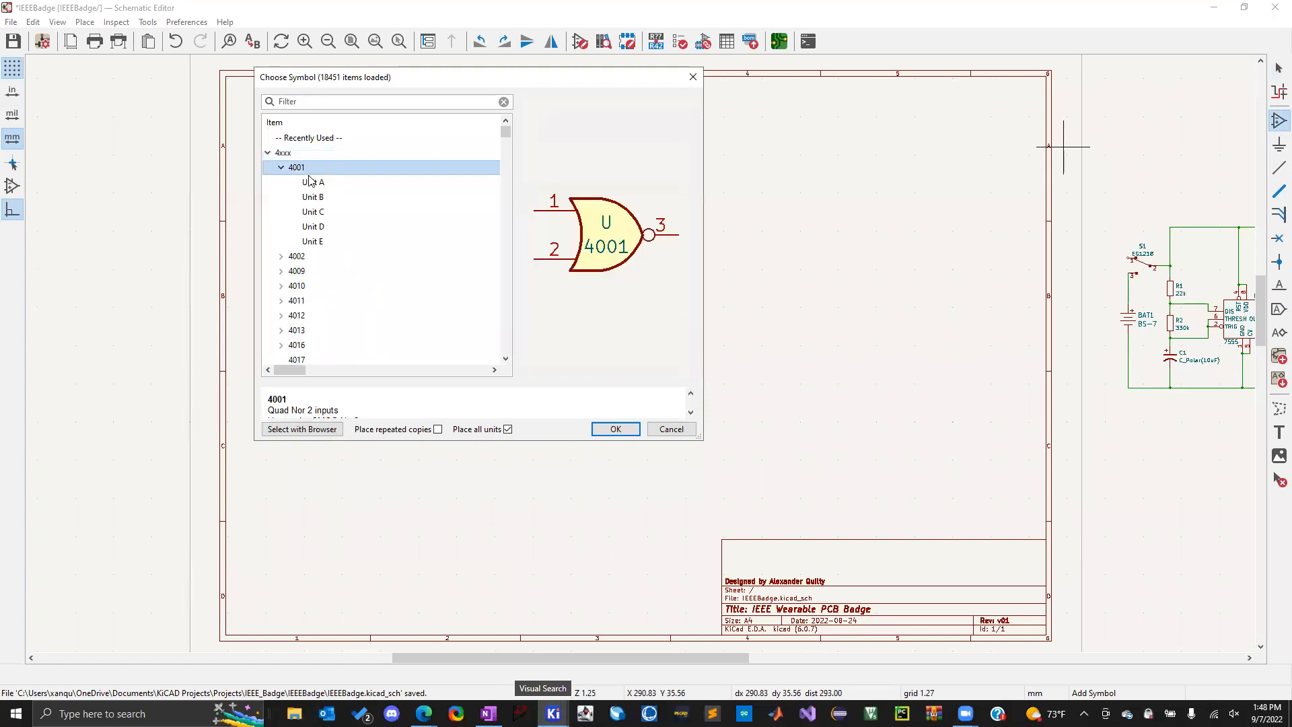
pyautogui.click(310, 181)
pyautogui.click(317, 211)
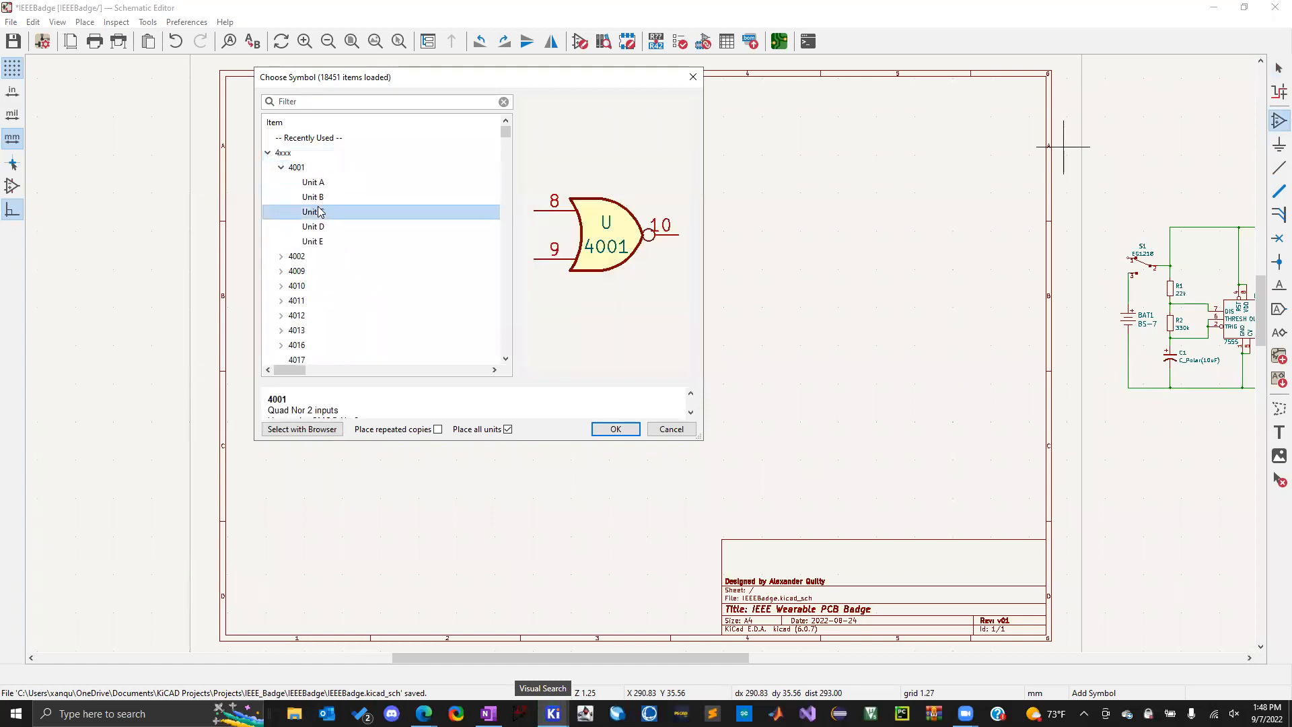
pyautogui.click(281, 168)
pyautogui.click(265, 154)
# Preview the IR4301 and IR4302 symbols in the Amplifier_Audio library
pyautogui.click(309, 244)
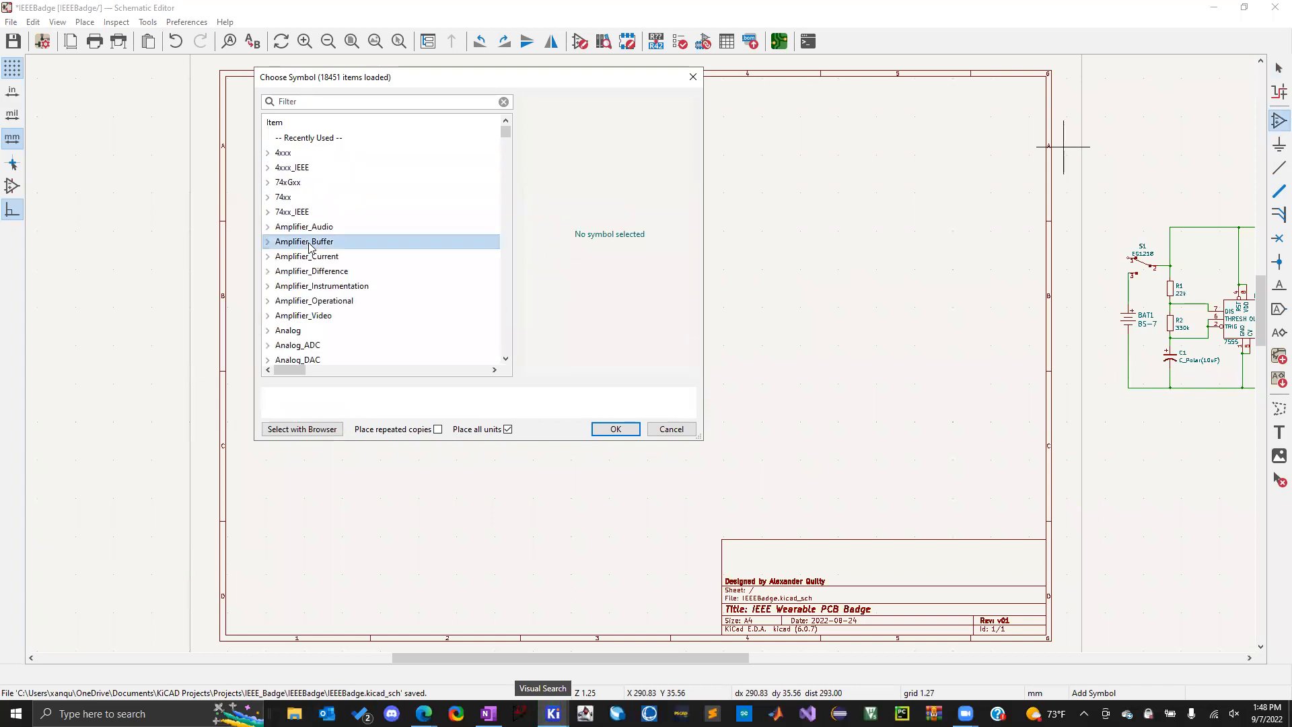
pyautogui.doubleClick(289, 227)
pyautogui.click(304, 243)
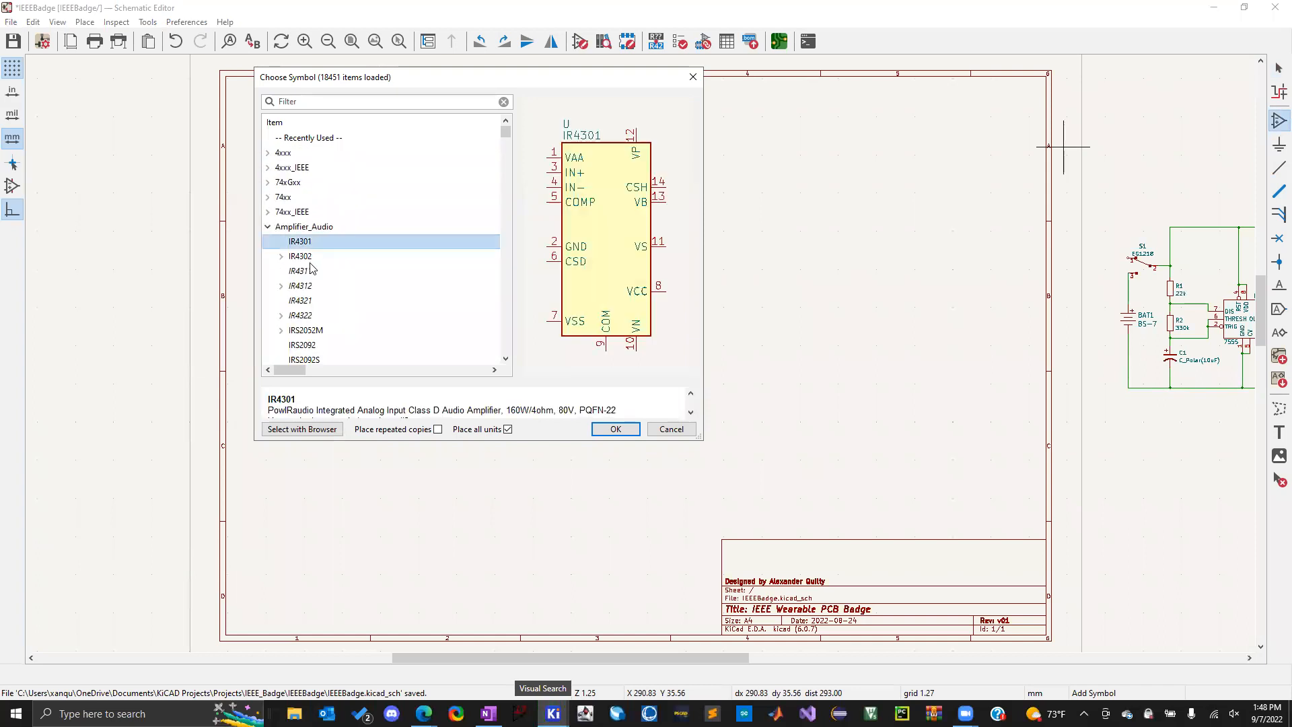
pyautogui.click(310, 256)
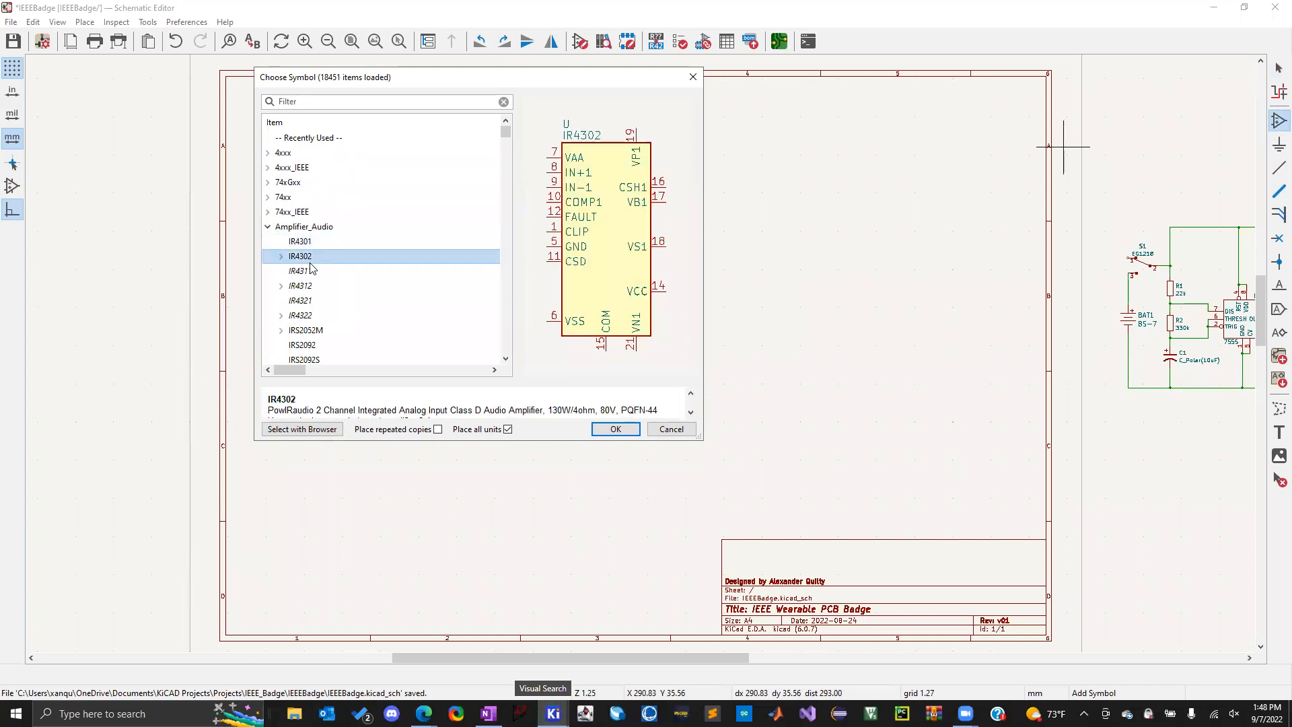
pyautogui.click(268, 227)
# Find the B3S-1000P library and preview its switch symbol
pyautogui.scroll(-4, 349, 272)
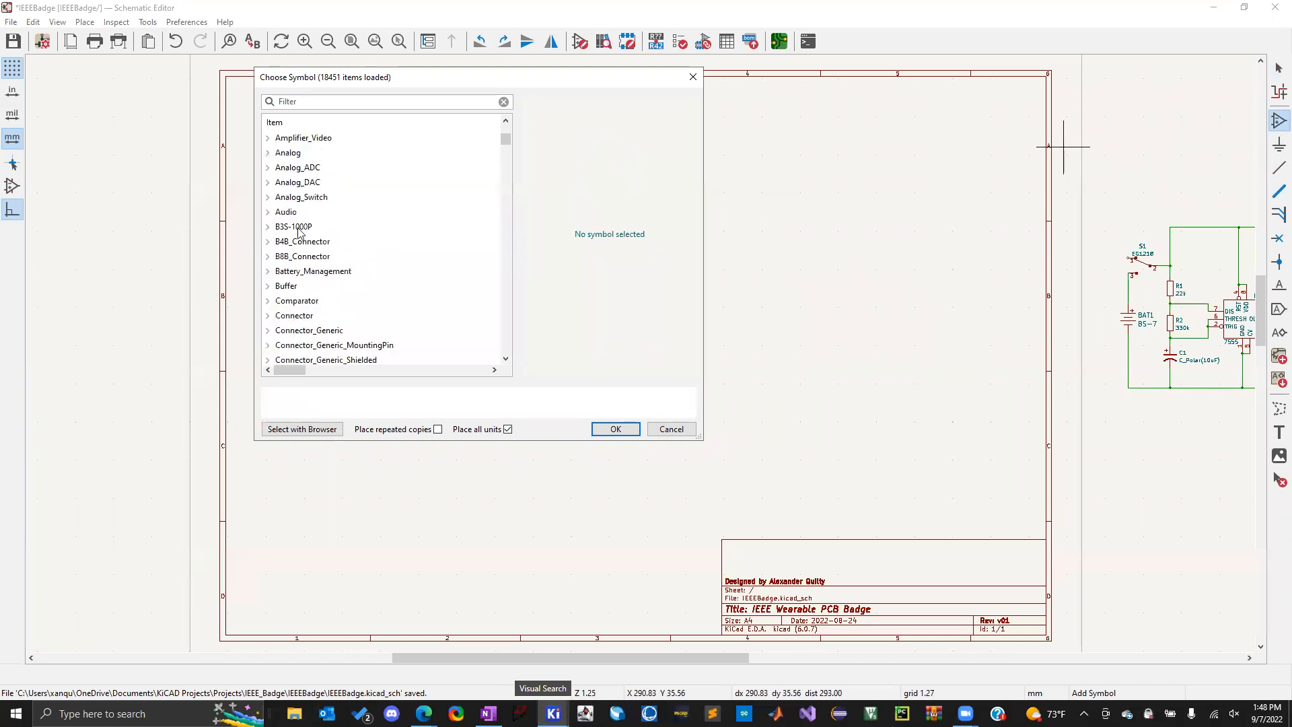
pyautogui.click(269, 228)
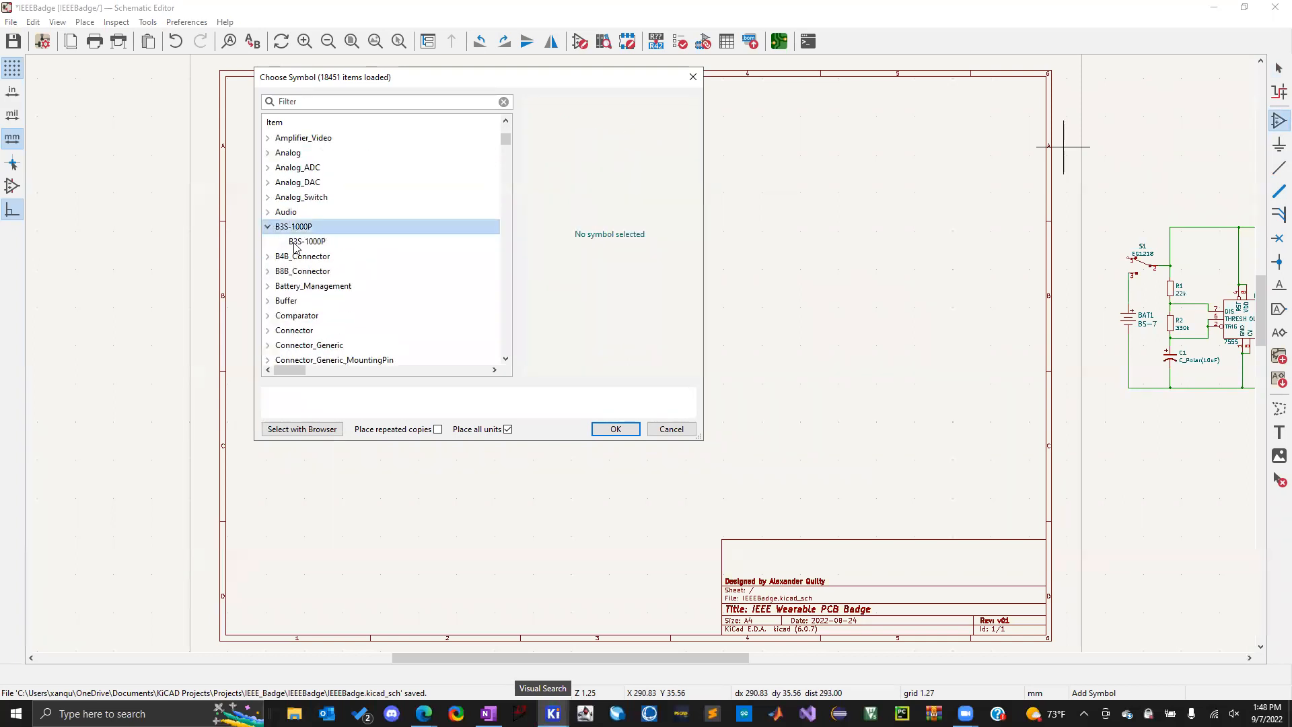
pyautogui.click(300, 242)
pyautogui.scroll(-1, 330, 263)
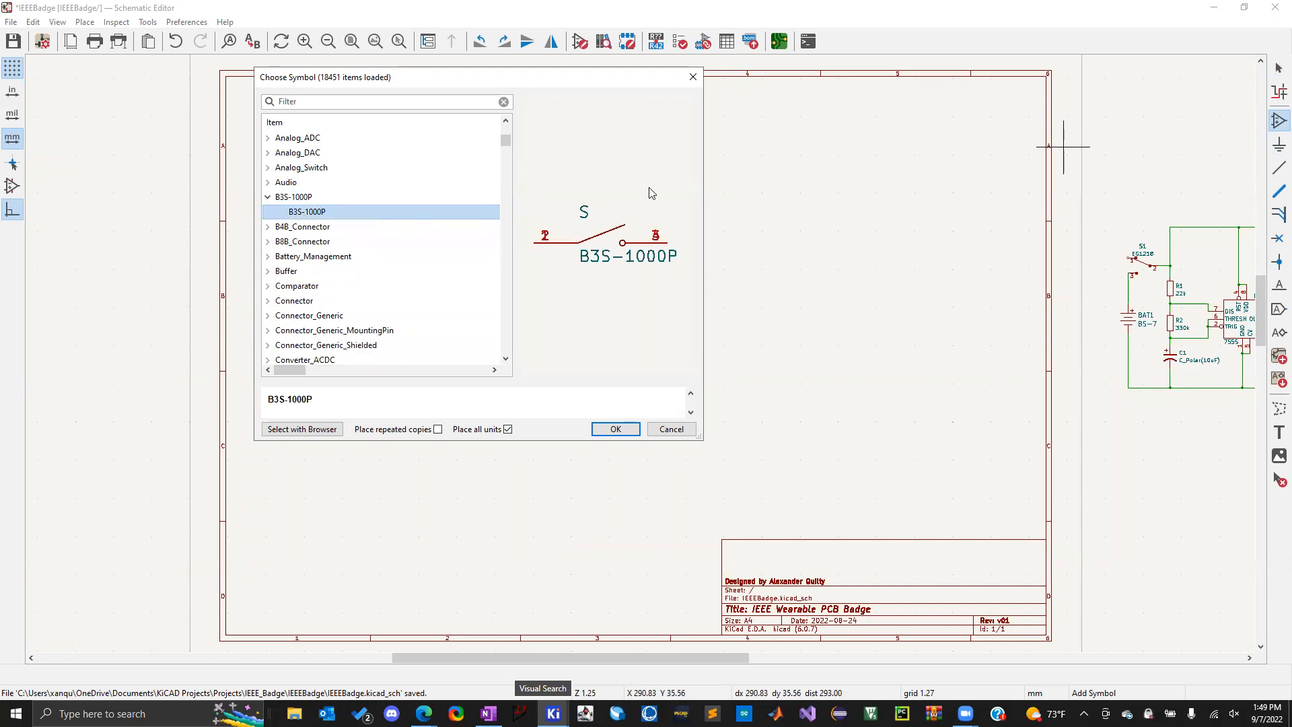
pyautogui.click(268, 197)
# Preview the B4B-XH-AMLFSN symbol in the B4B_Connector library
pyautogui.click(307, 212)
pyautogui.click(269, 212)
pyautogui.click(300, 228)
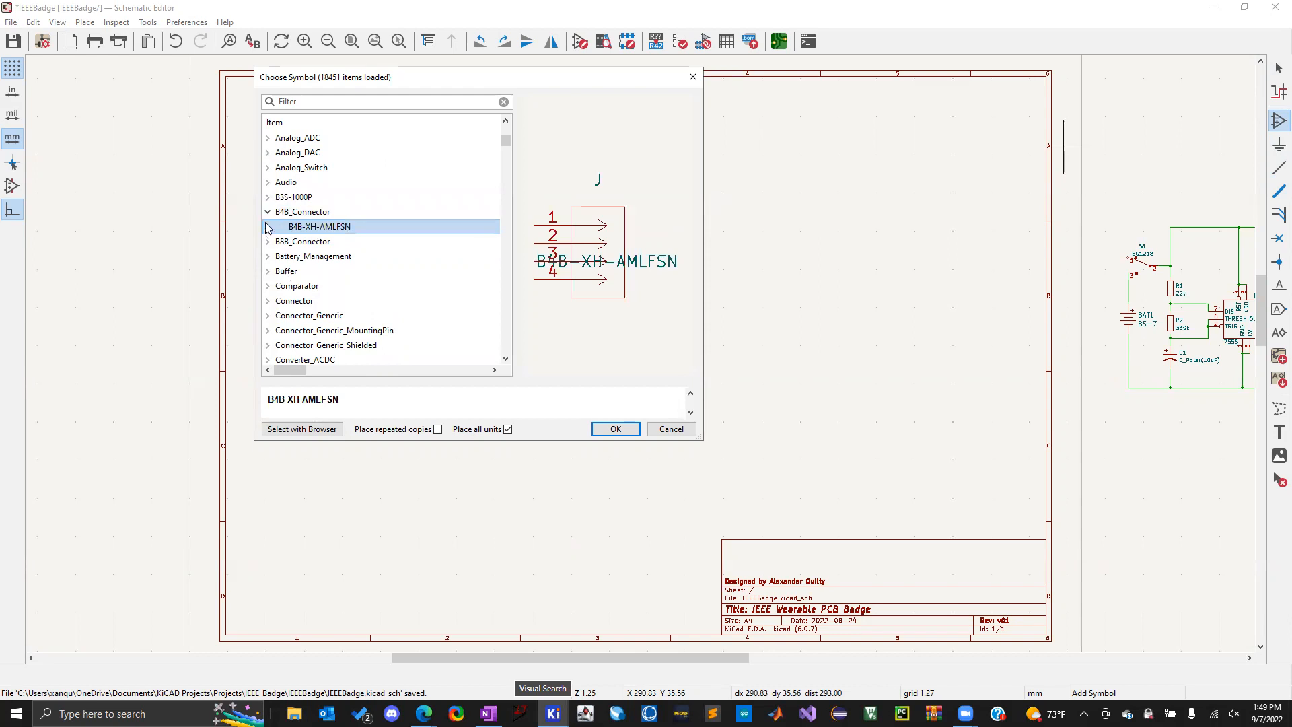
pyautogui.click(268, 212)
# Preview the ADP5063, ADP5091 and AP9101CK symbols in the Battery_Management library
pyautogui.scroll(-1, 327, 237)
pyautogui.doubleClick(291, 198)
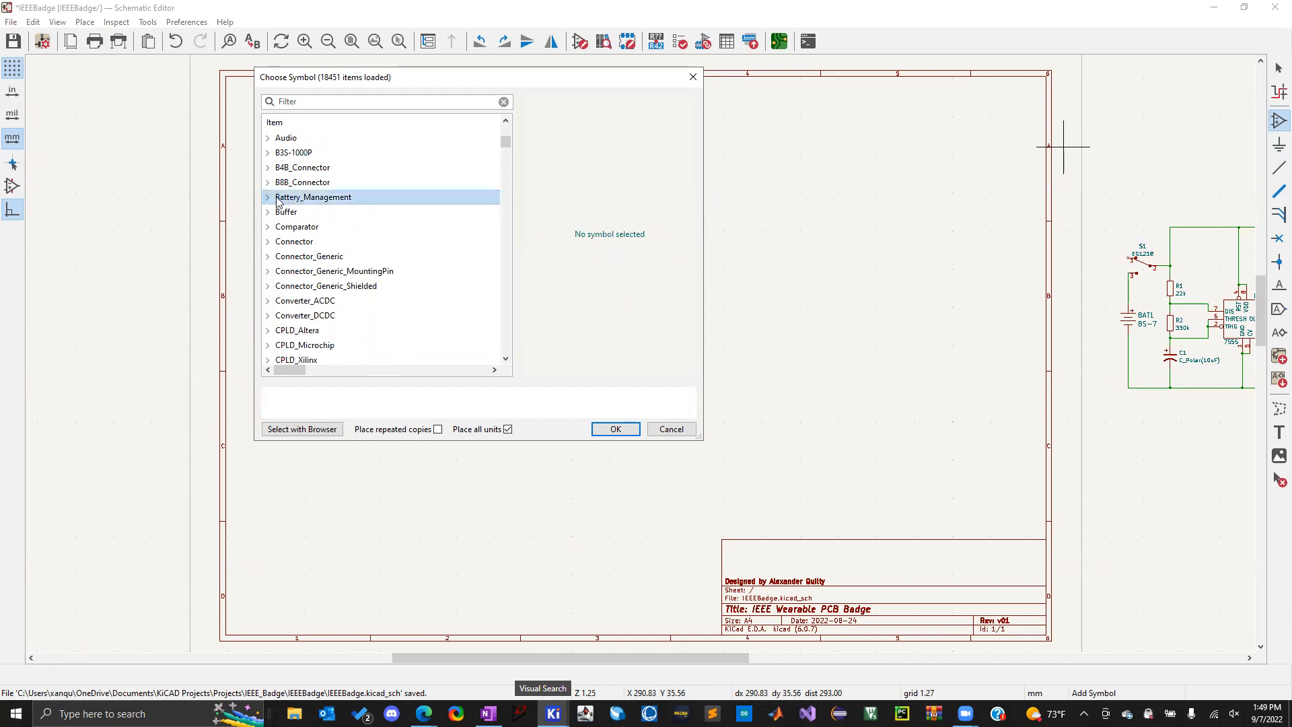
pyautogui.click(323, 214)
pyautogui.click(321, 242)
pyautogui.click(323, 271)
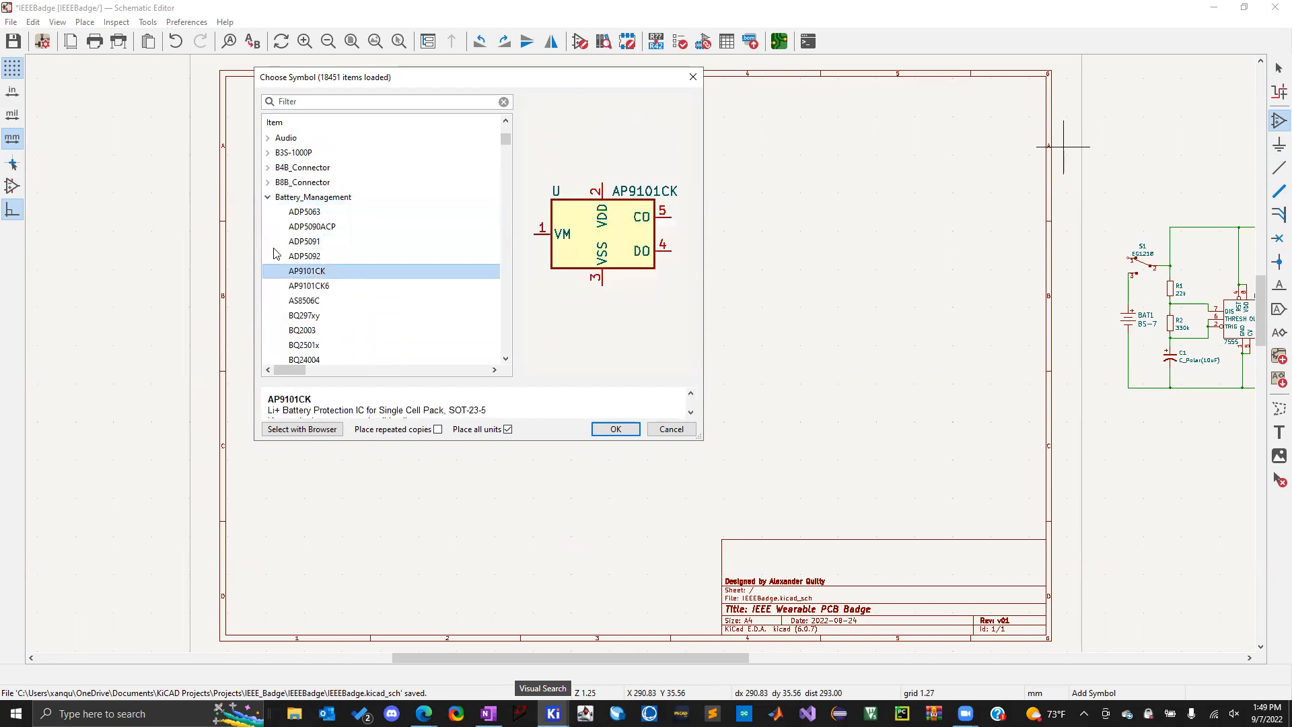
pyautogui.click(268, 198)
pyautogui.scroll(-1, 364, 242)
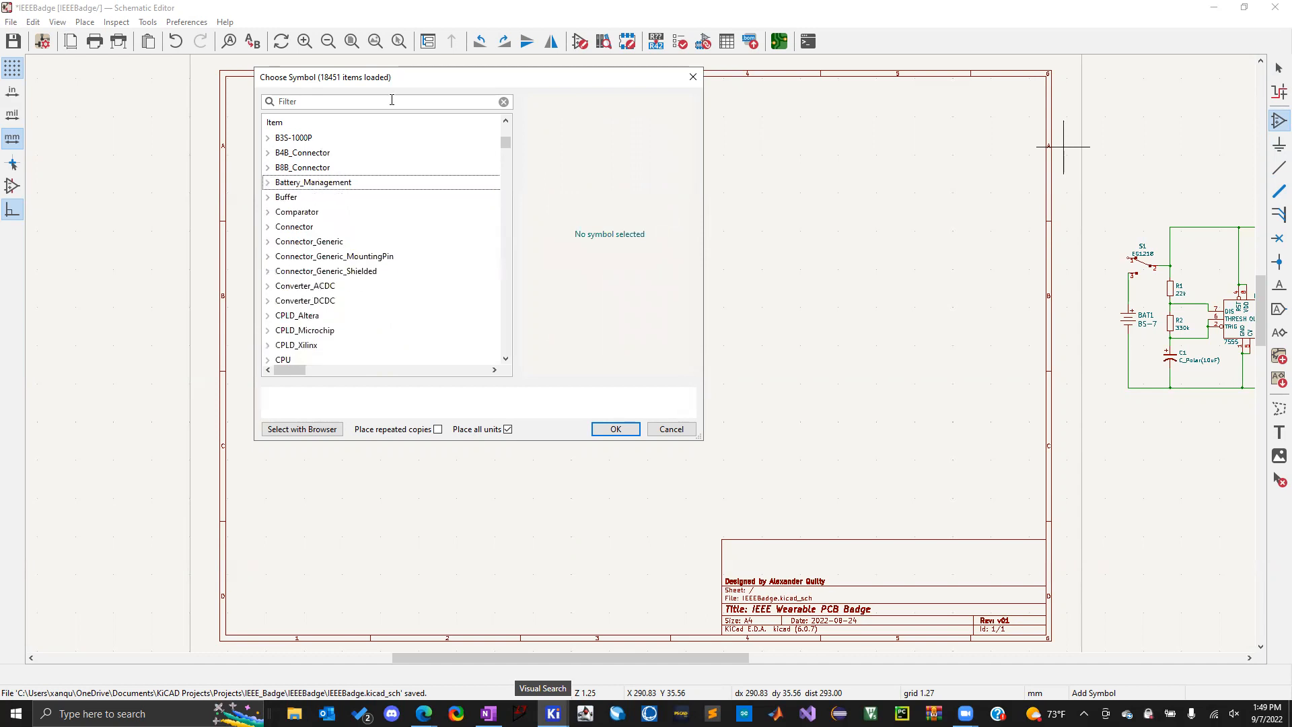
# Examine the library names in the symbol chooser from 4xxx through the dk_ libraries, and close the chooser without picking a symbol
pyautogui.scroll(6, 370, 152)
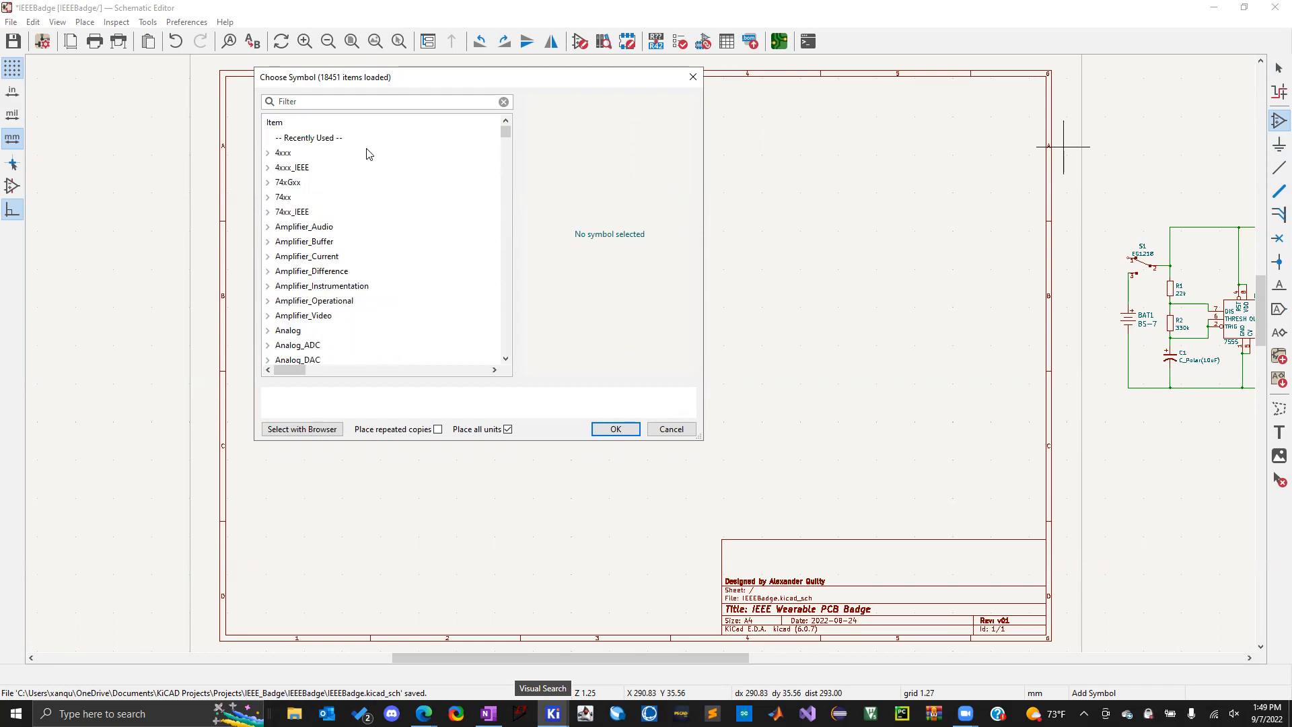
pyautogui.click(281, 154)
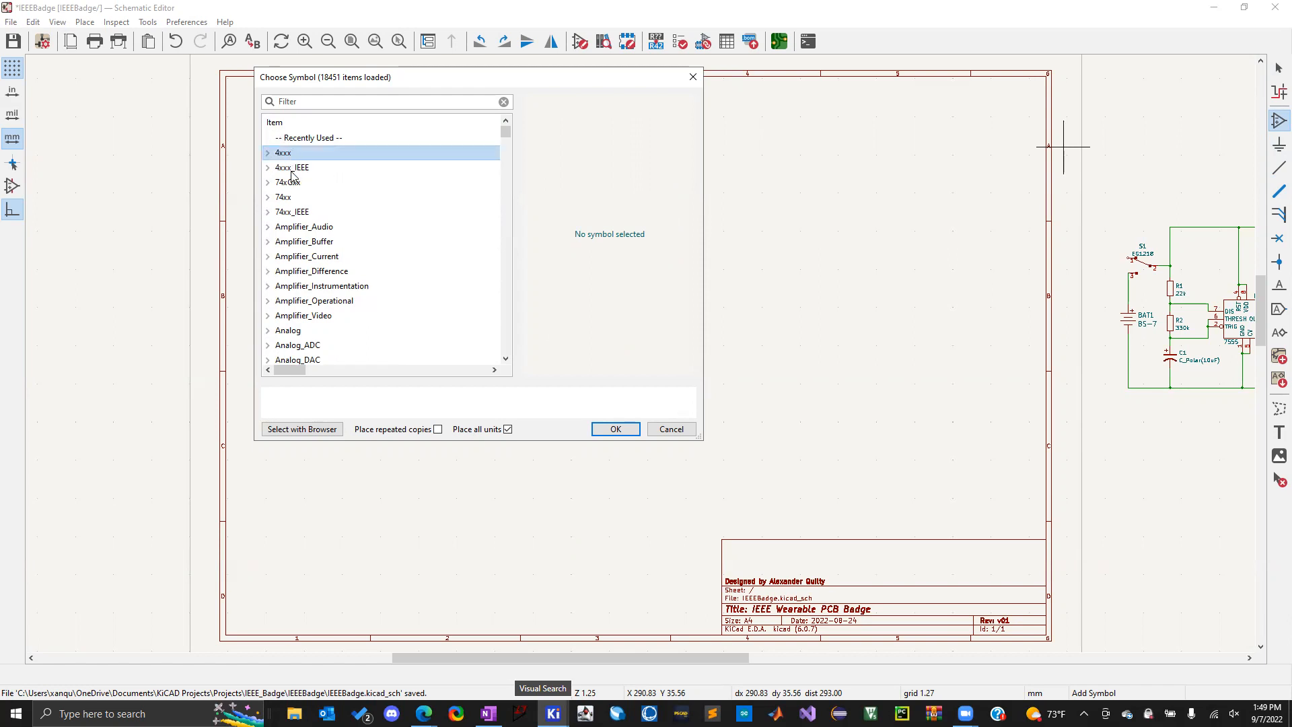
pyautogui.click(291, 170)
pyautogui.click(292, 184)
pyautogui.click(293, 214)
pyautogui.click(297, 243)
pyautogui.scroll(-4, 319, 296)
pyautogui.click(284, 214)
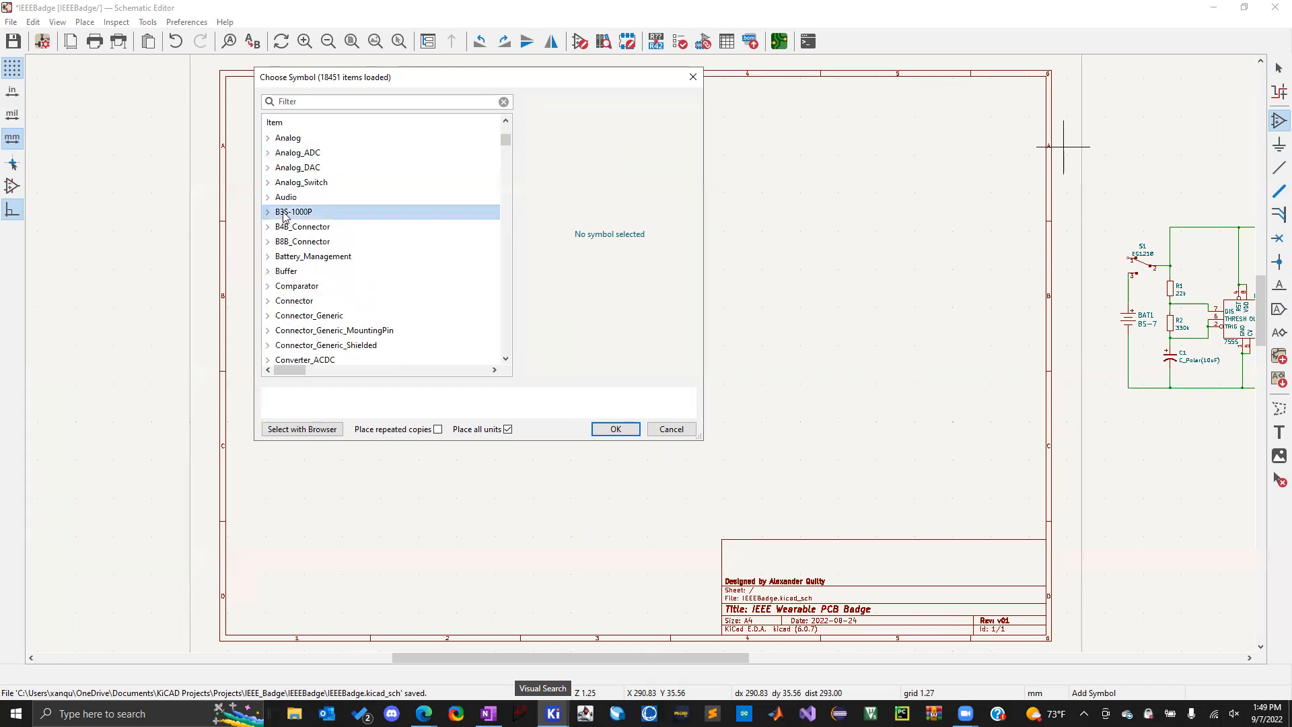
pyautogui.click(286, 227)
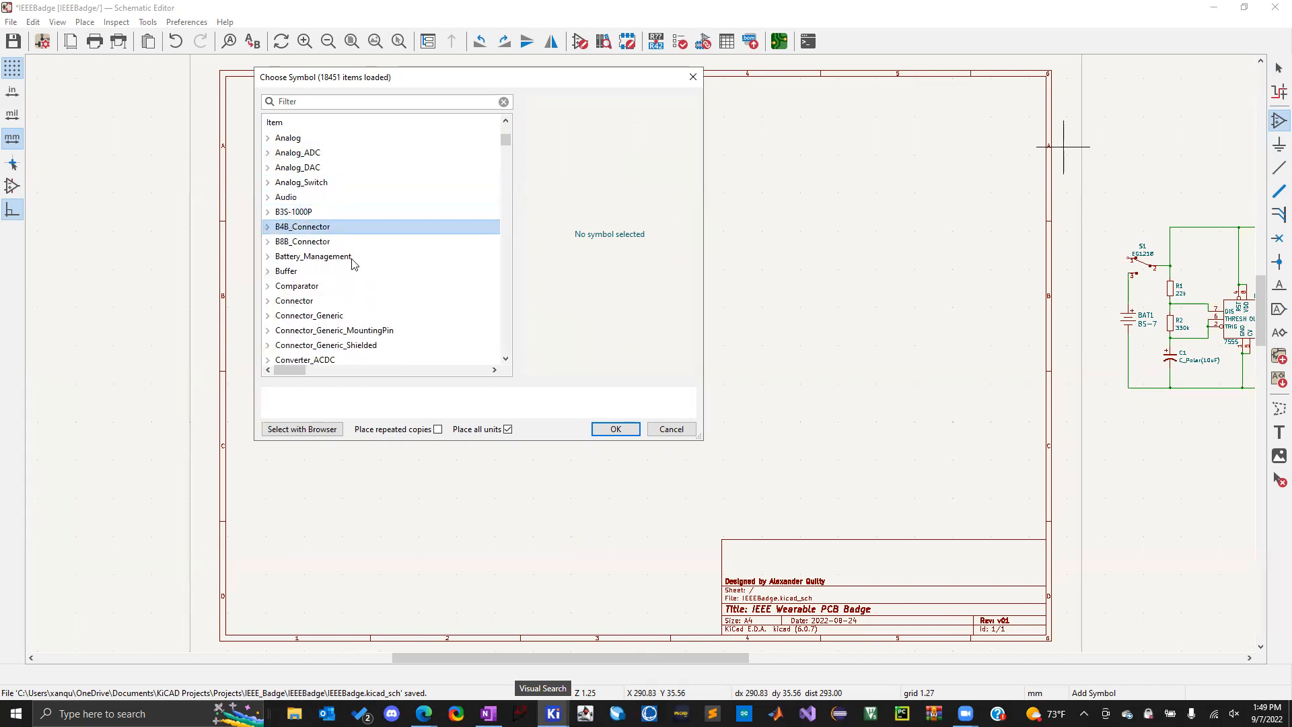
pyautogui.click(319, 243)
pyautogui.scroll(-5, 361, 262)
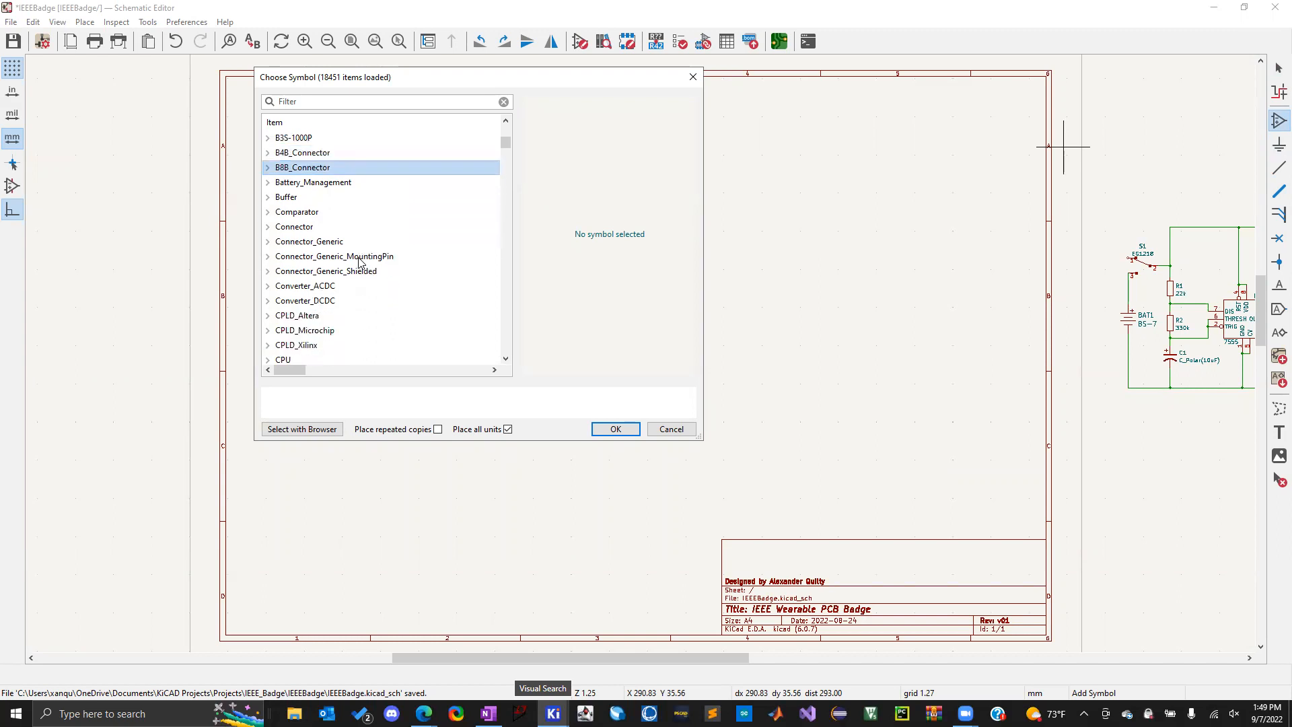
pyautogui.scroll(-5, 360, 262)
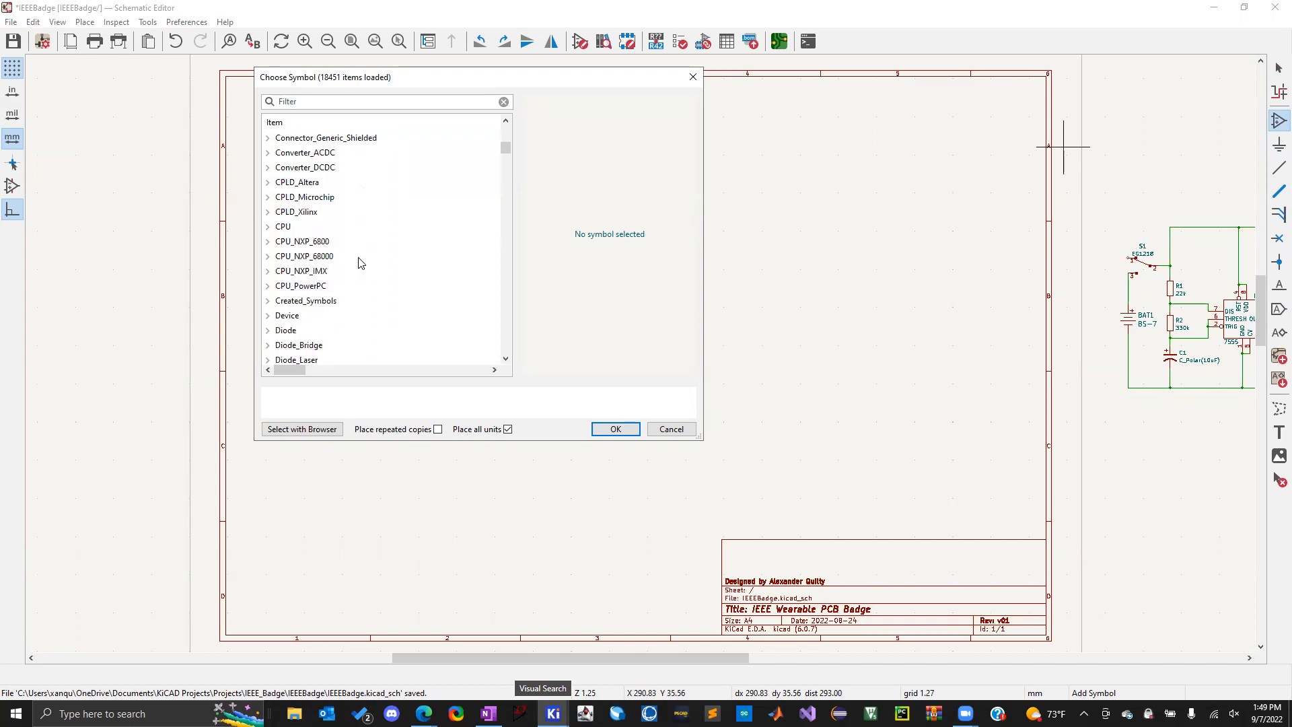
pyautogui.scroll(-10, 361, 263)
pyautogui.scroll(8, 306, 241)
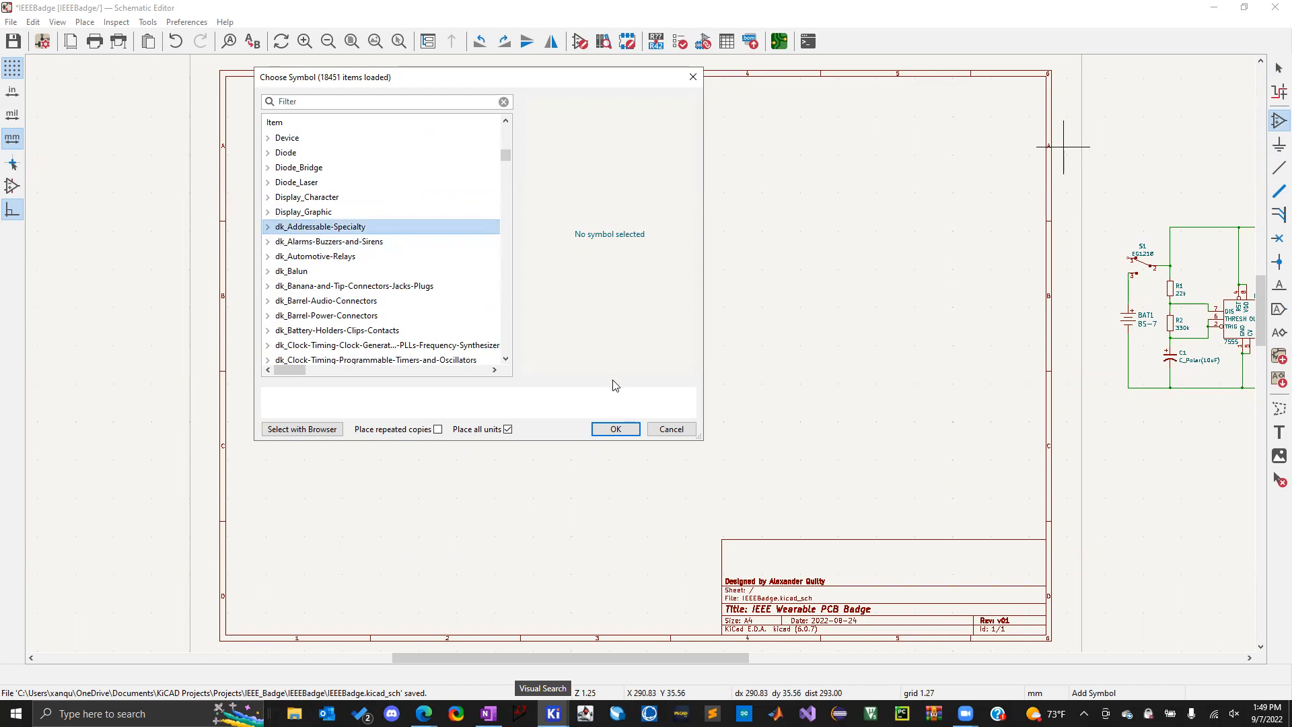
pyautogui.click(669, 429)
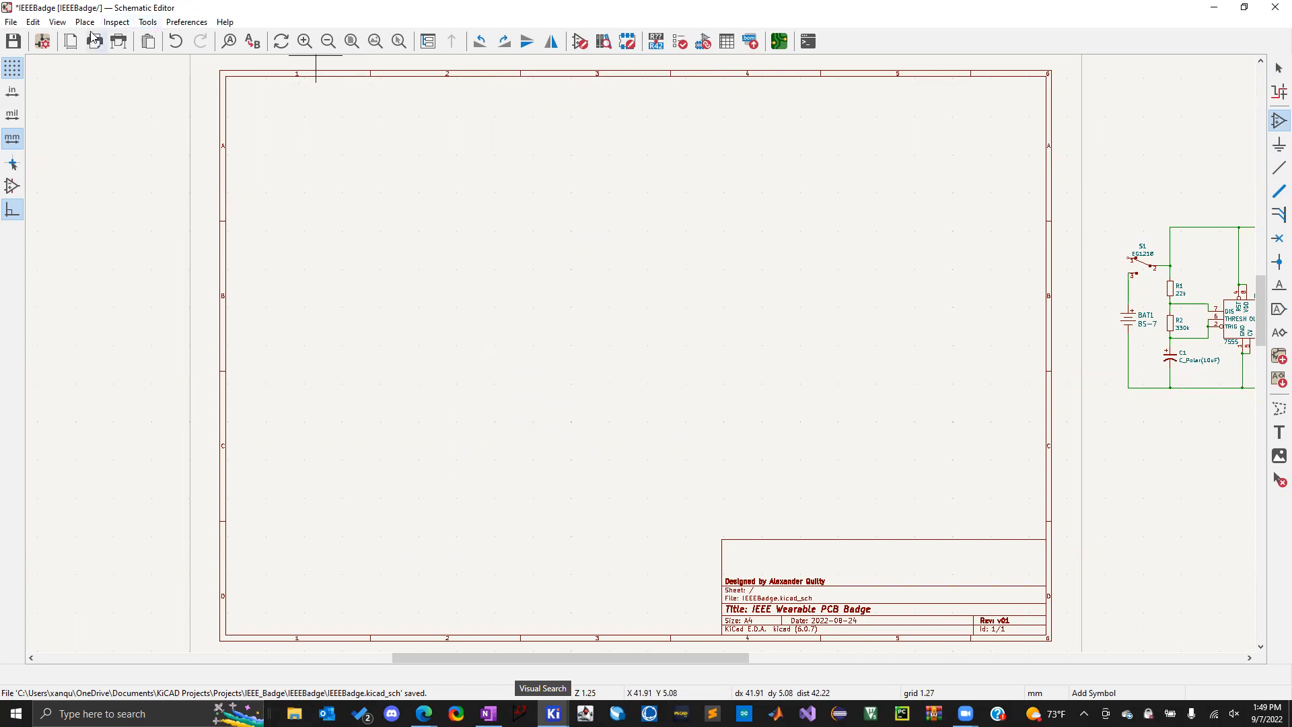
# Open the symbol library manager and examine the global libraries from 4xxx to the end of the table
pyautogui.click(180, 25)
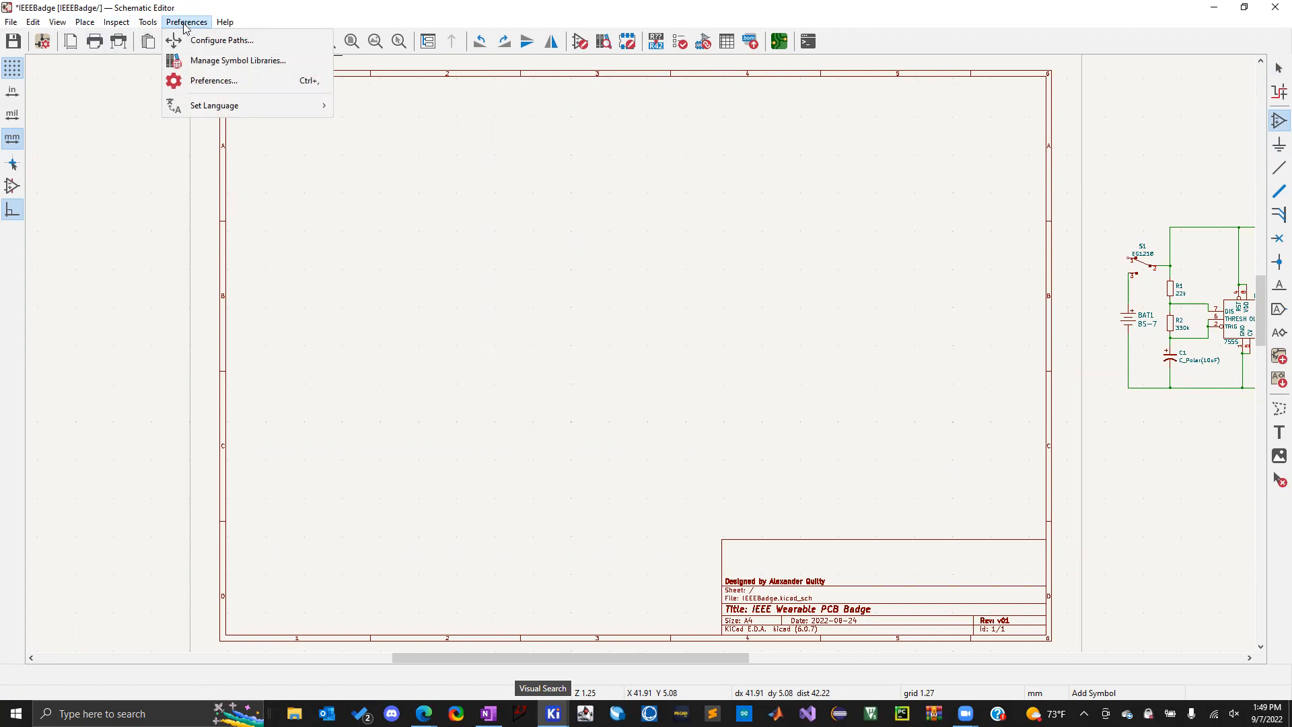
pyautogui.click(203, 65)
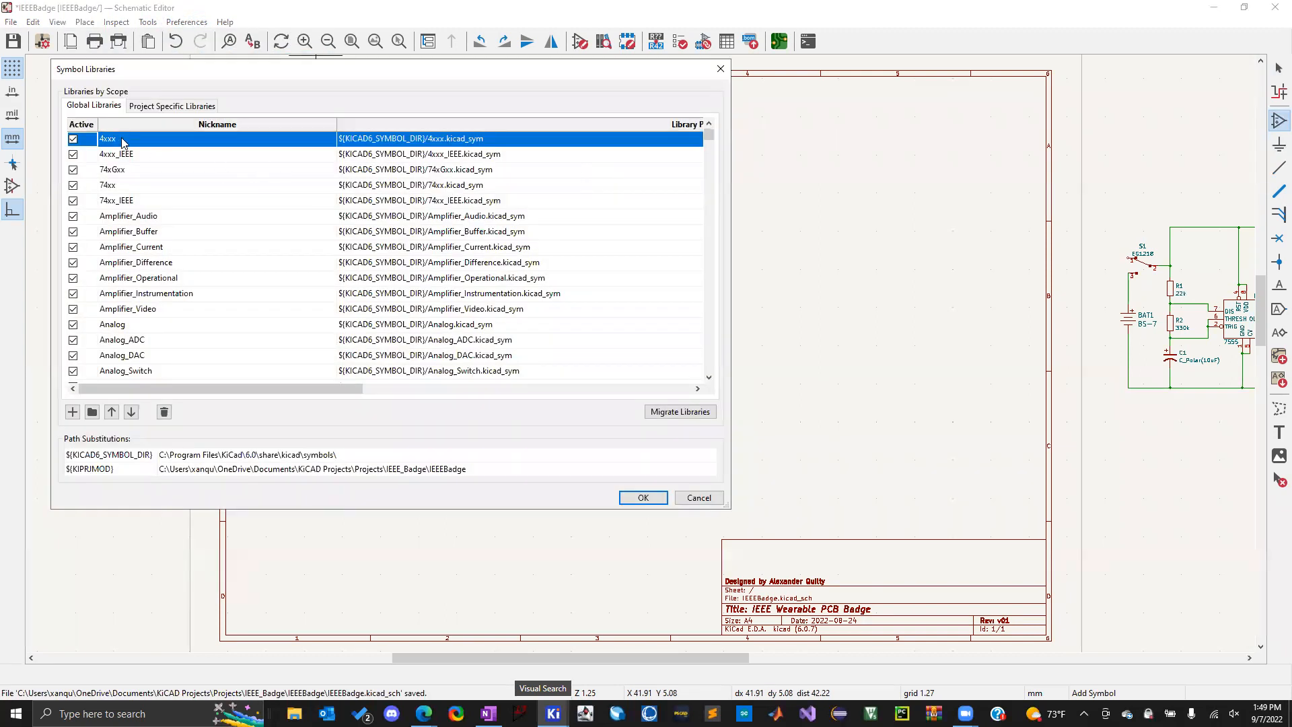
pyautogui.click(137, 155)
pyautogui.click(138, 171)
pyautogui.click(155, 188)
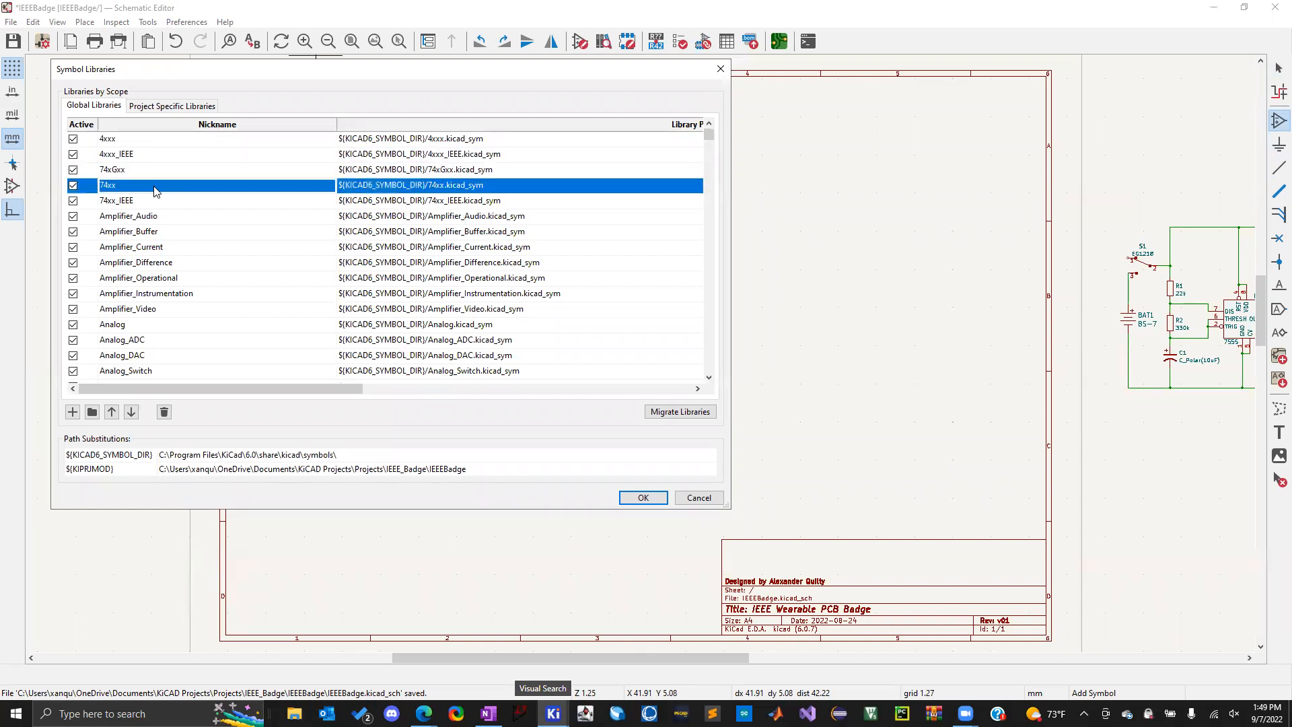
pyautogui.scroll(-1, 205, 239)
pyautogui.doubleClick(192, 172)
pyautogui.scroll(-5, 226, 229)
pyautogui.scroll(-8, 226, 223)
pyautogui.moveTo(709, 166); pyautogui.dragTo(710, 388)
pyautogui.scroll(-20, 704, 259)
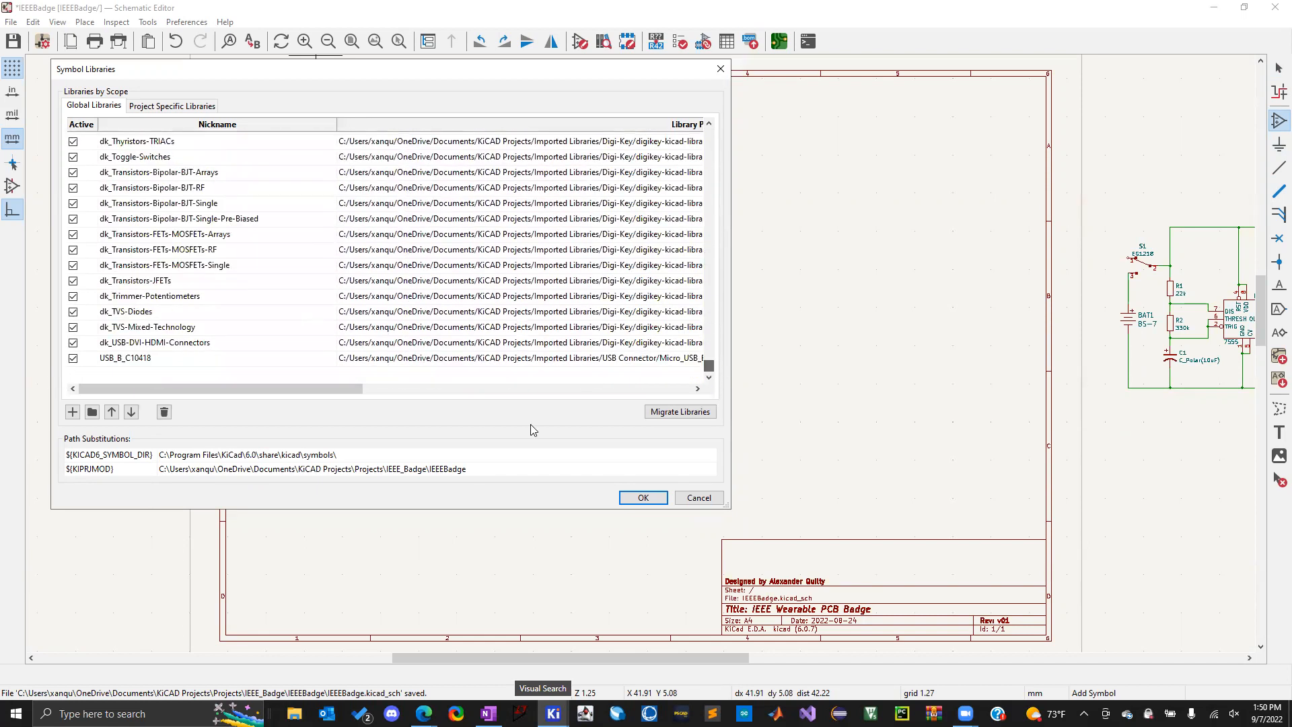
# Add a new entry with a nickname at the end of the global symbol libraries table
pyautogui.click(73, 412)
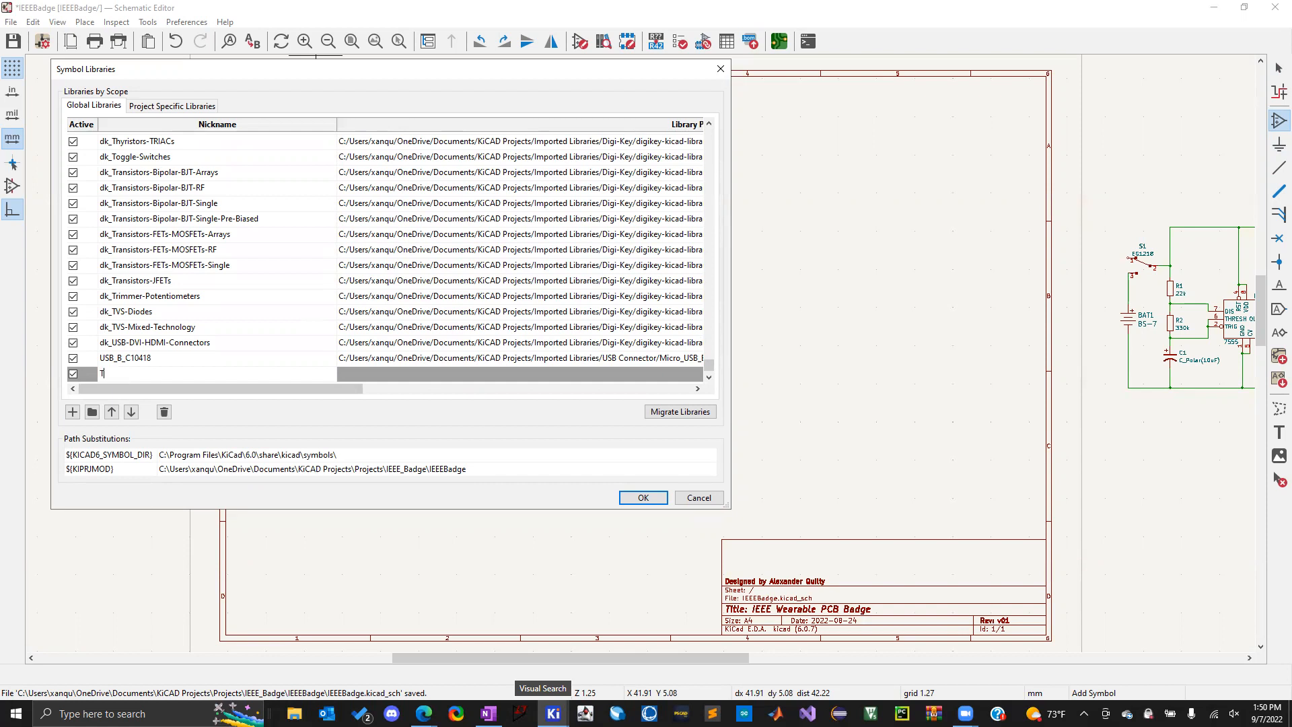
pyautogui.click(356, 375)
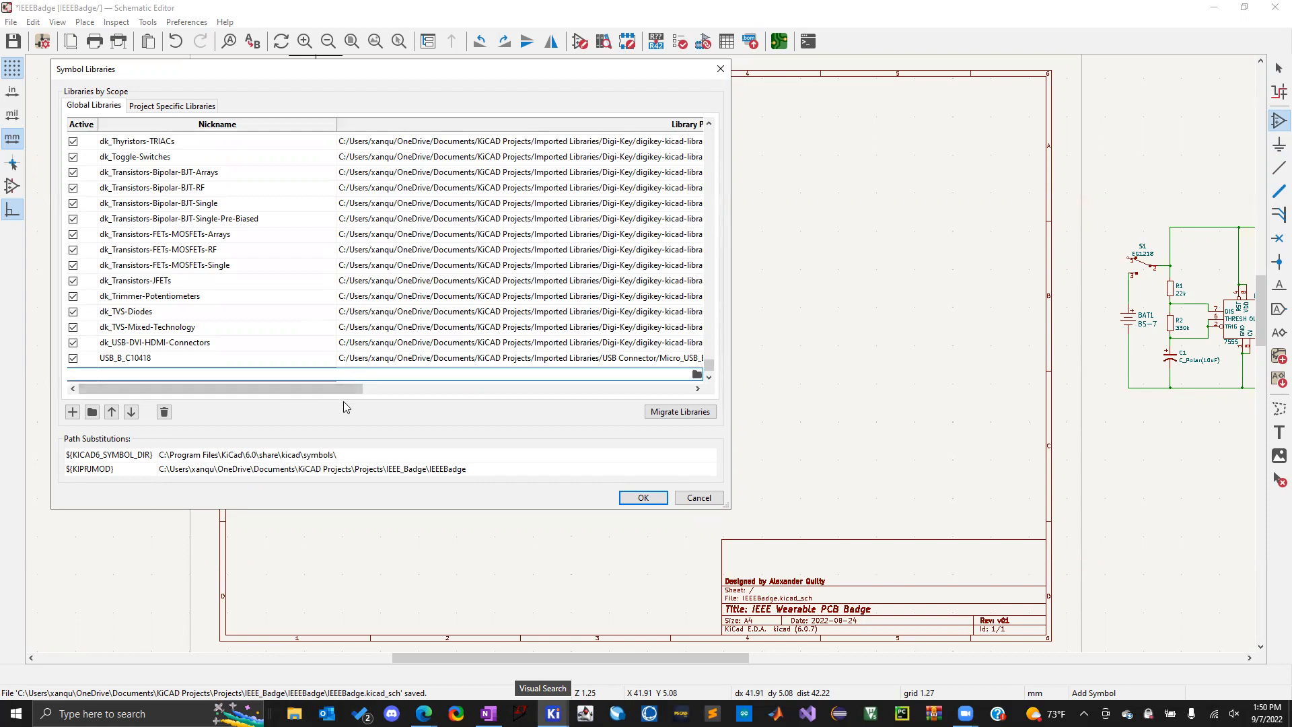
pyautogui.moveTo(347, 391); pyautogui.dragTo(245, 394)
pyautogui.click(698, 375)
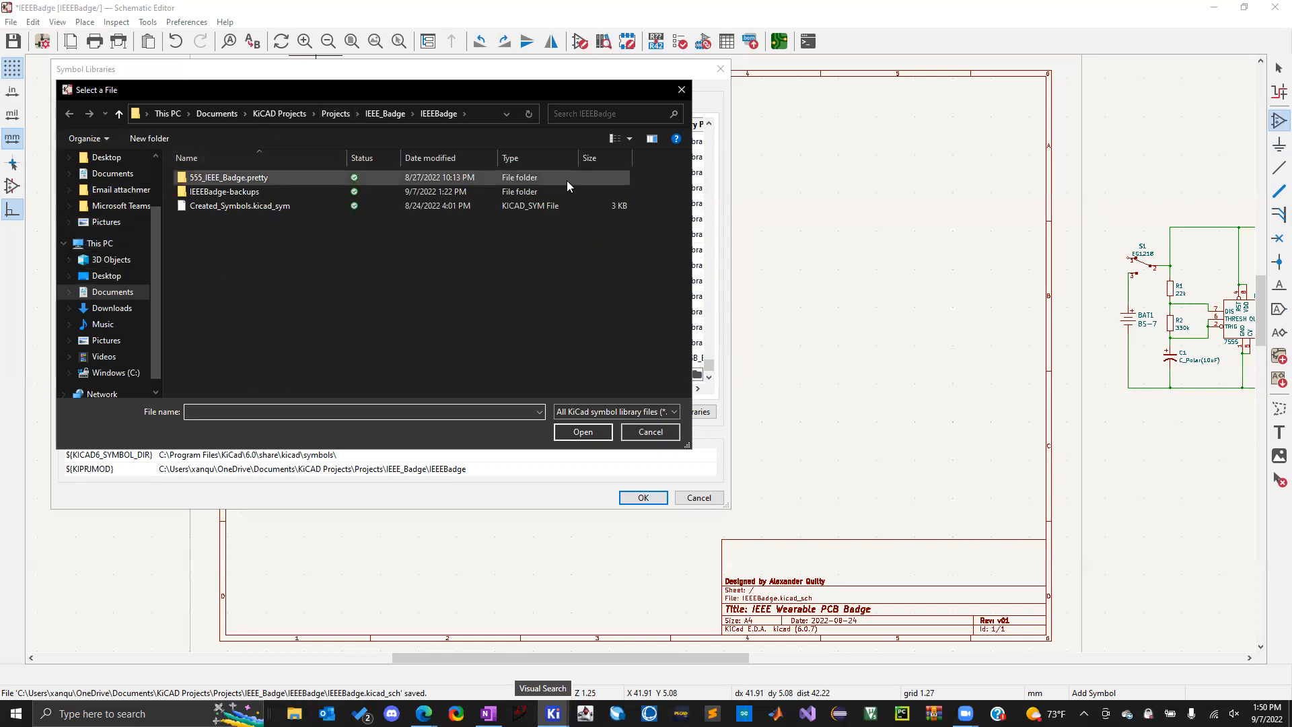
pyautogui.click(680, 87)
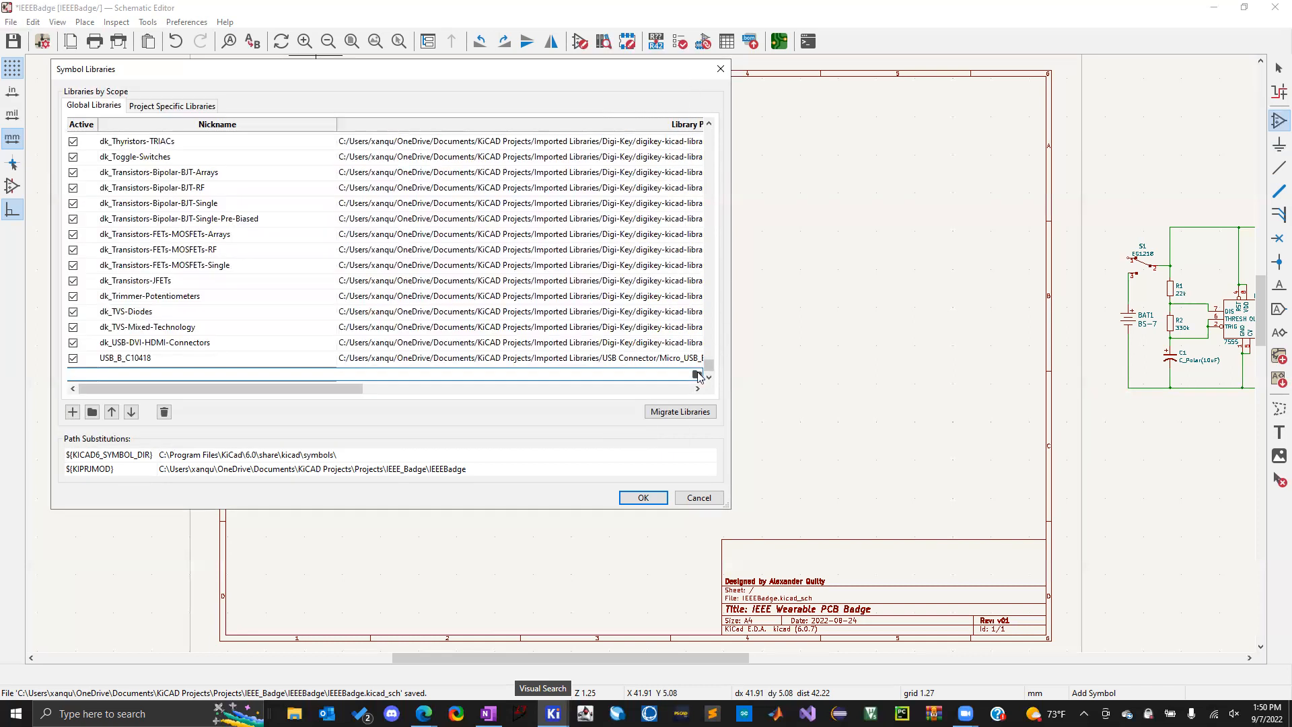
pyautogui.click(696, 375)
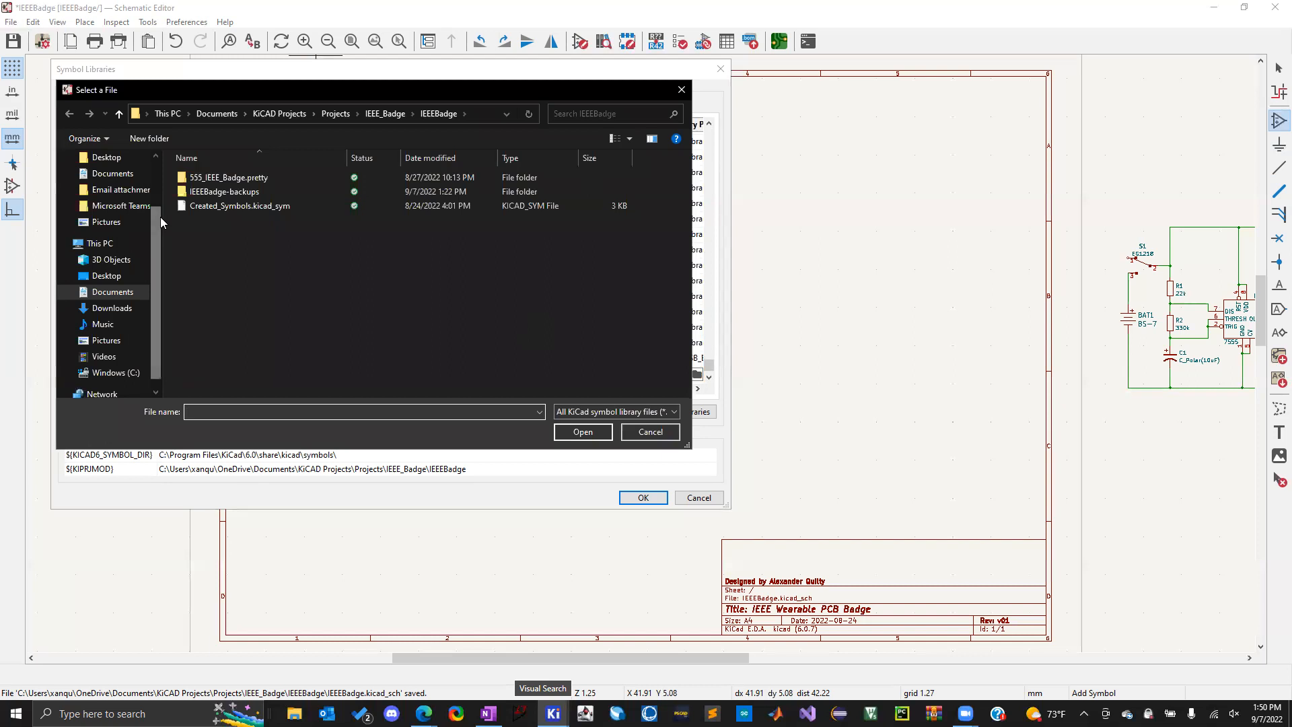
pyautogui.click(120, 115)
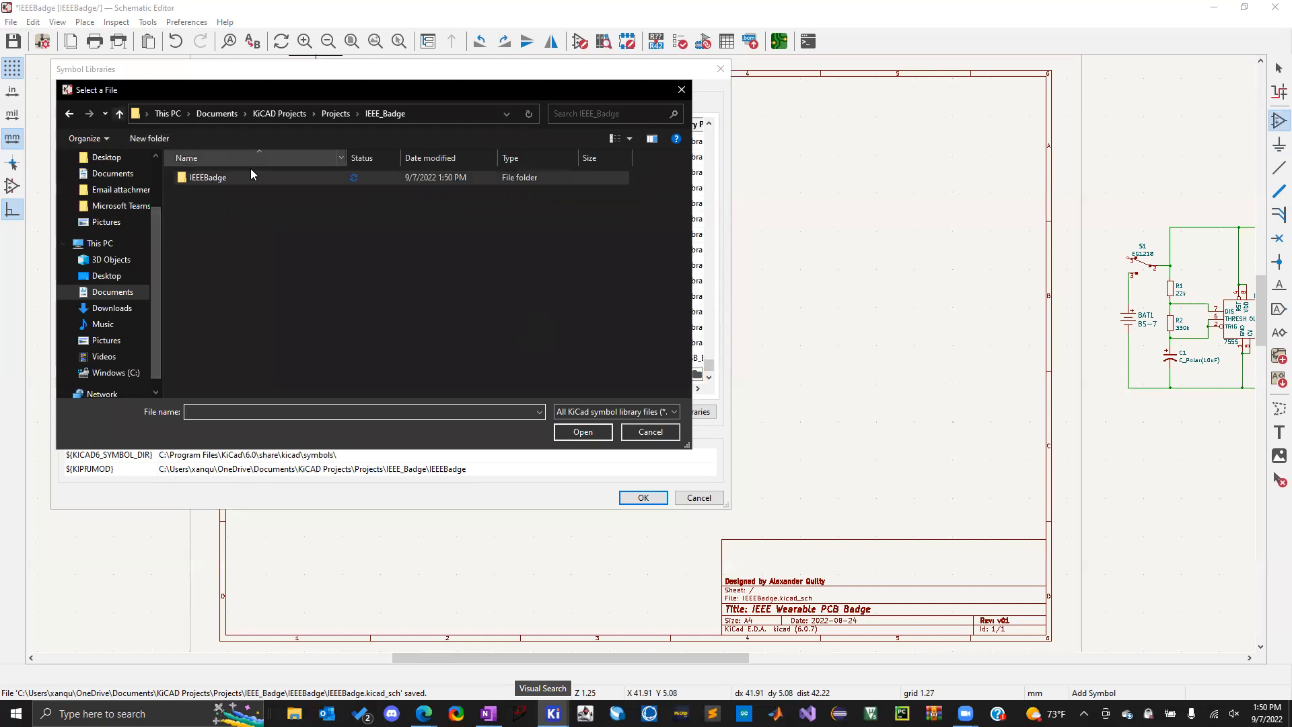
pyautogui.click(120, 115)
pyautogui.click(120, 114)
pyautogui.click(214, 193)
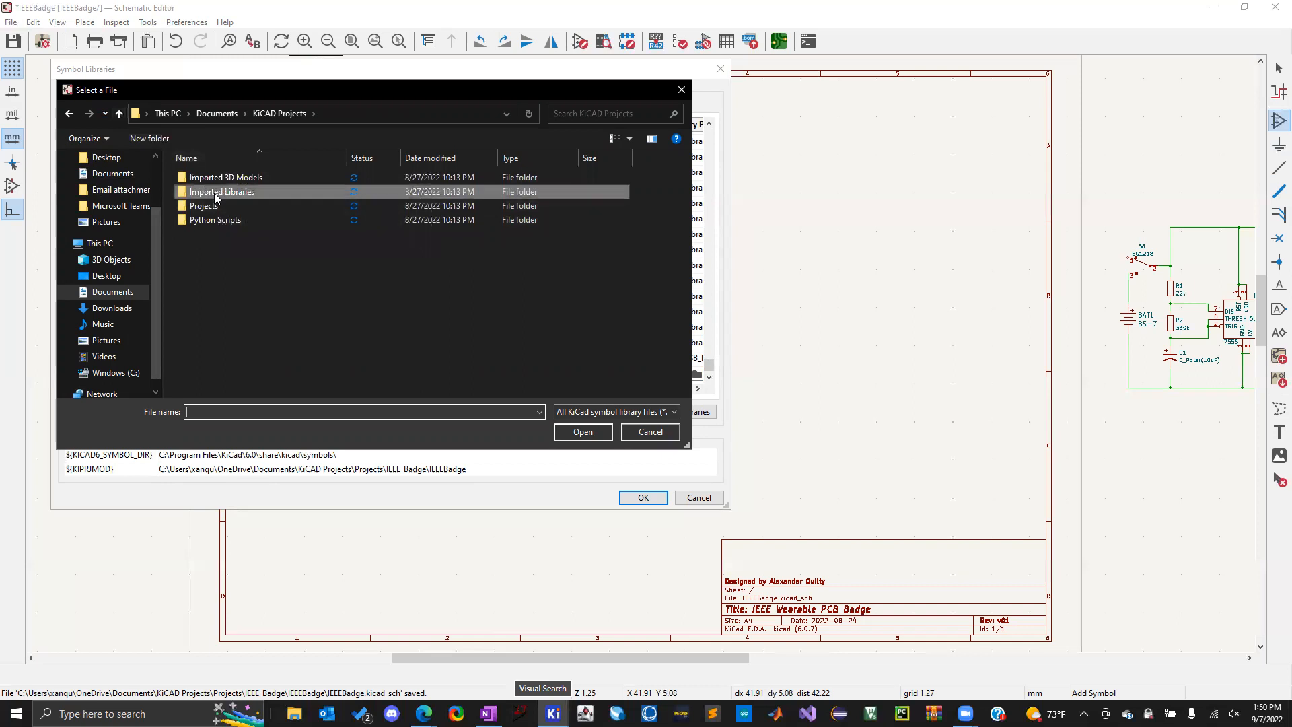
pyautogui.doubleClick(250, 195)
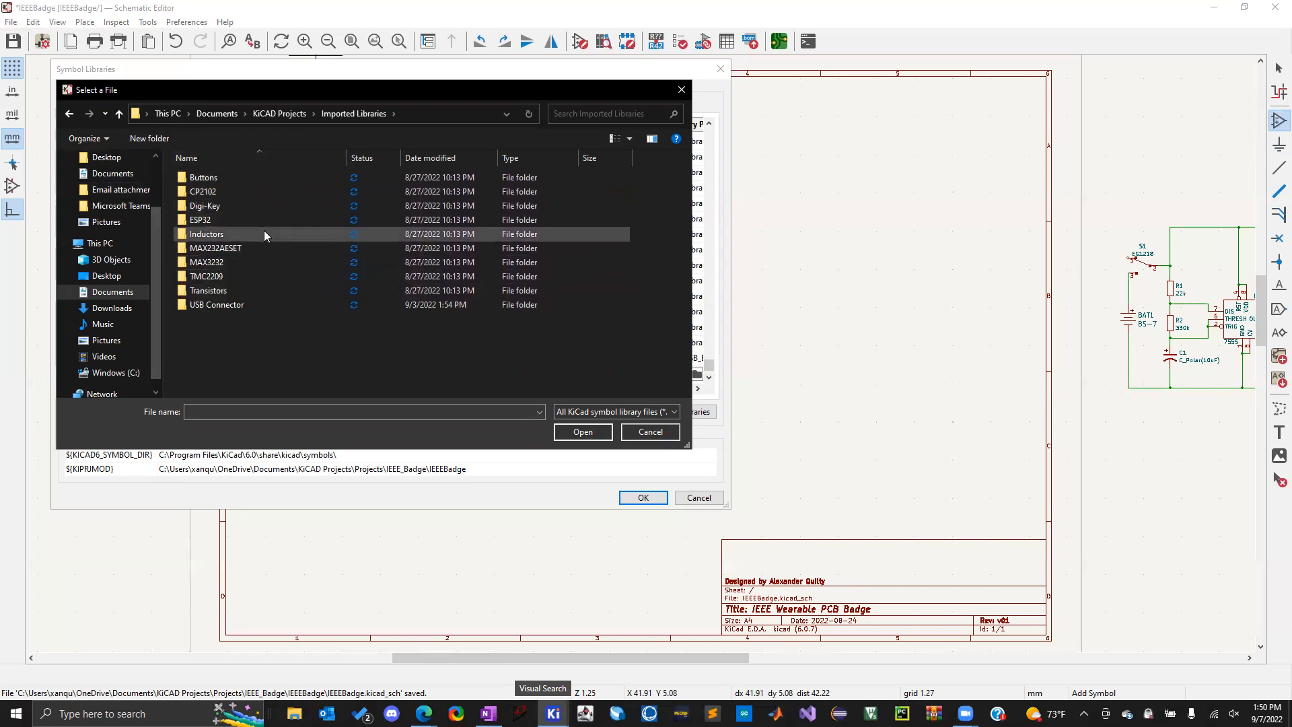
pyautogui.click(202, 209)
pyautogui.doubleClick(202, 208)
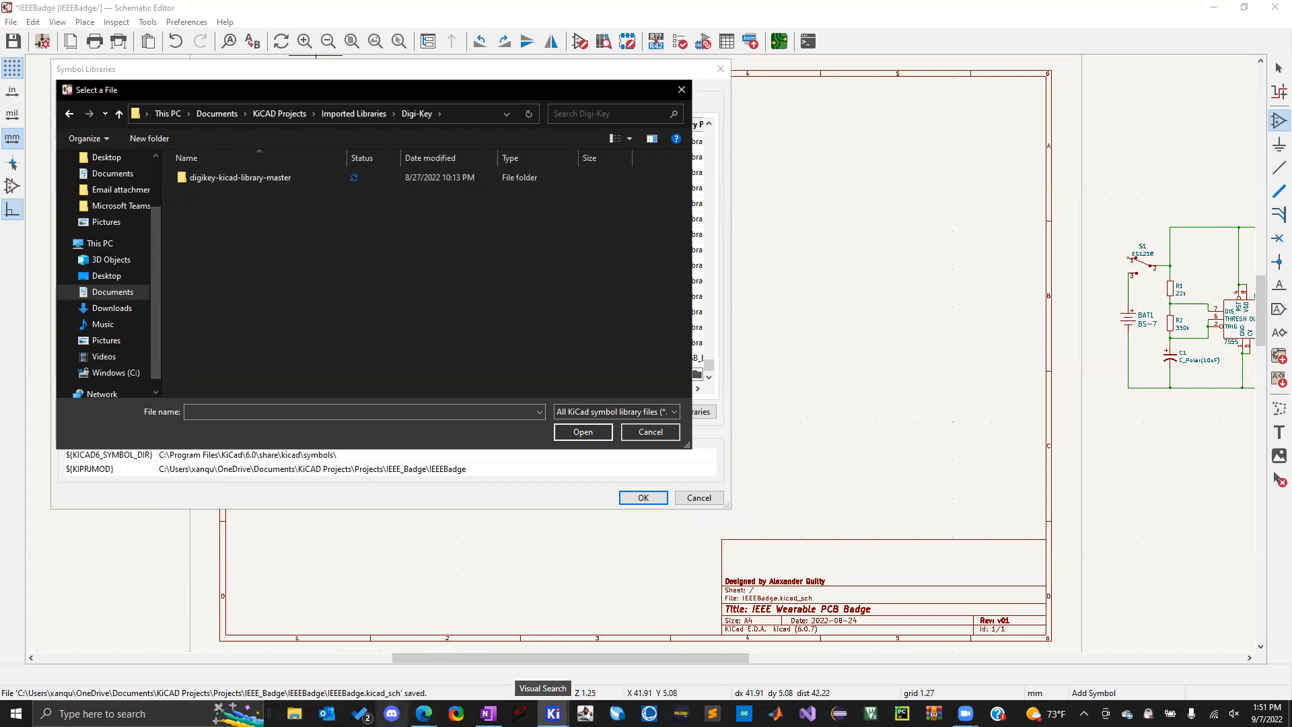
# Switch to the browser and view the download options of the Digi-Key/digikey-kicad-library repository on GitHub
pyautogui.moveTo(424, 713)
pyautogui.click(568, 643)
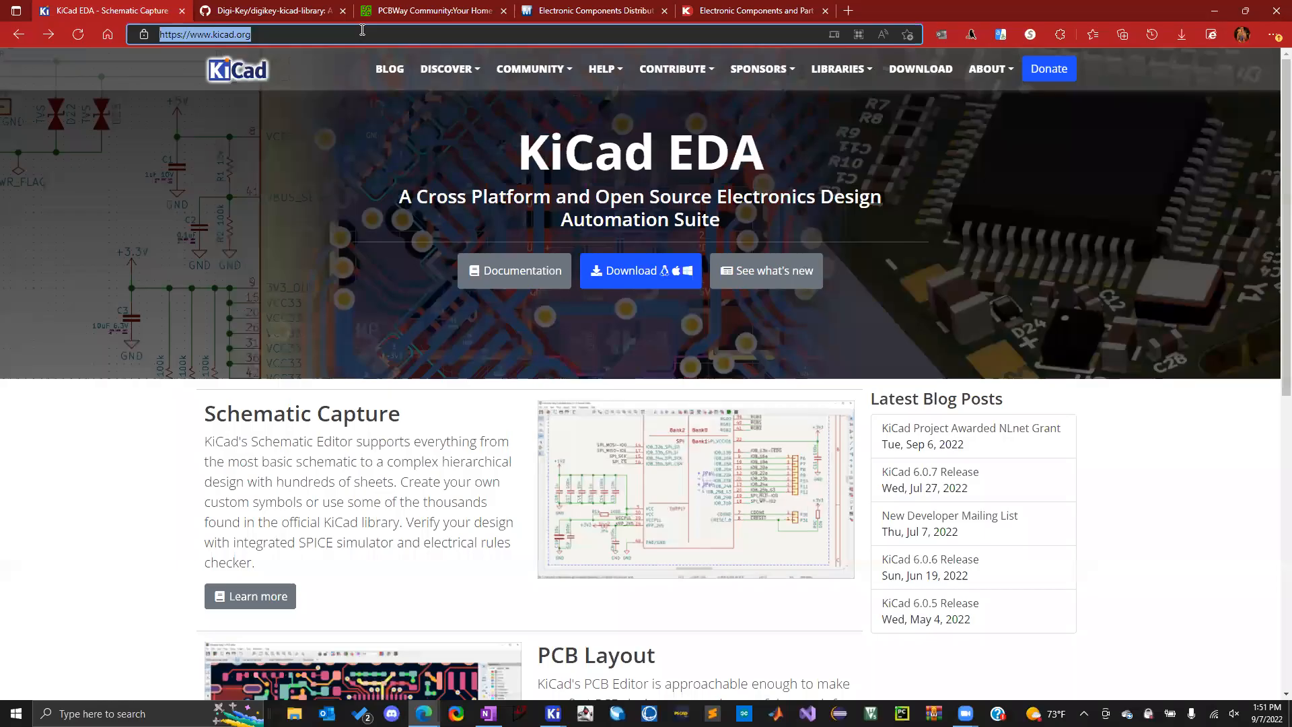
pyautogui.click(306, 11)
pyautogui.moveTo(381, 39); pyautogui.dragTo(69, 48)
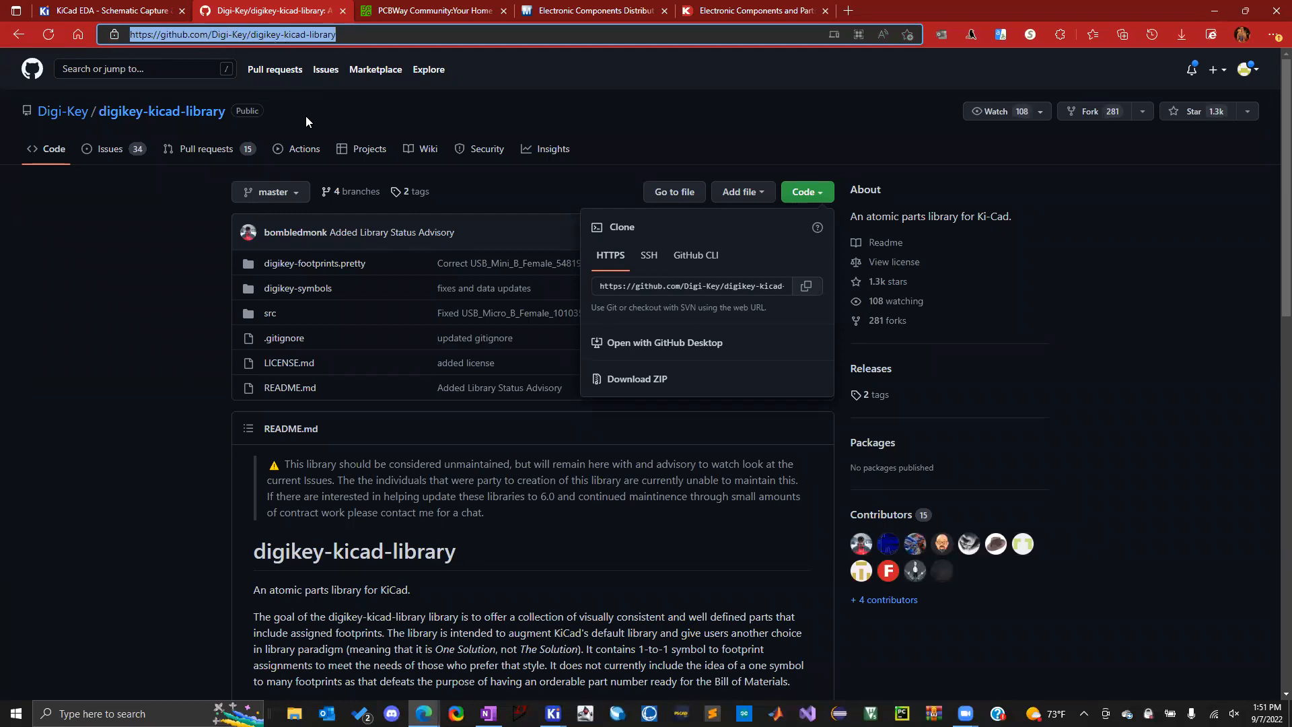
pyautogui.click(472, 187)
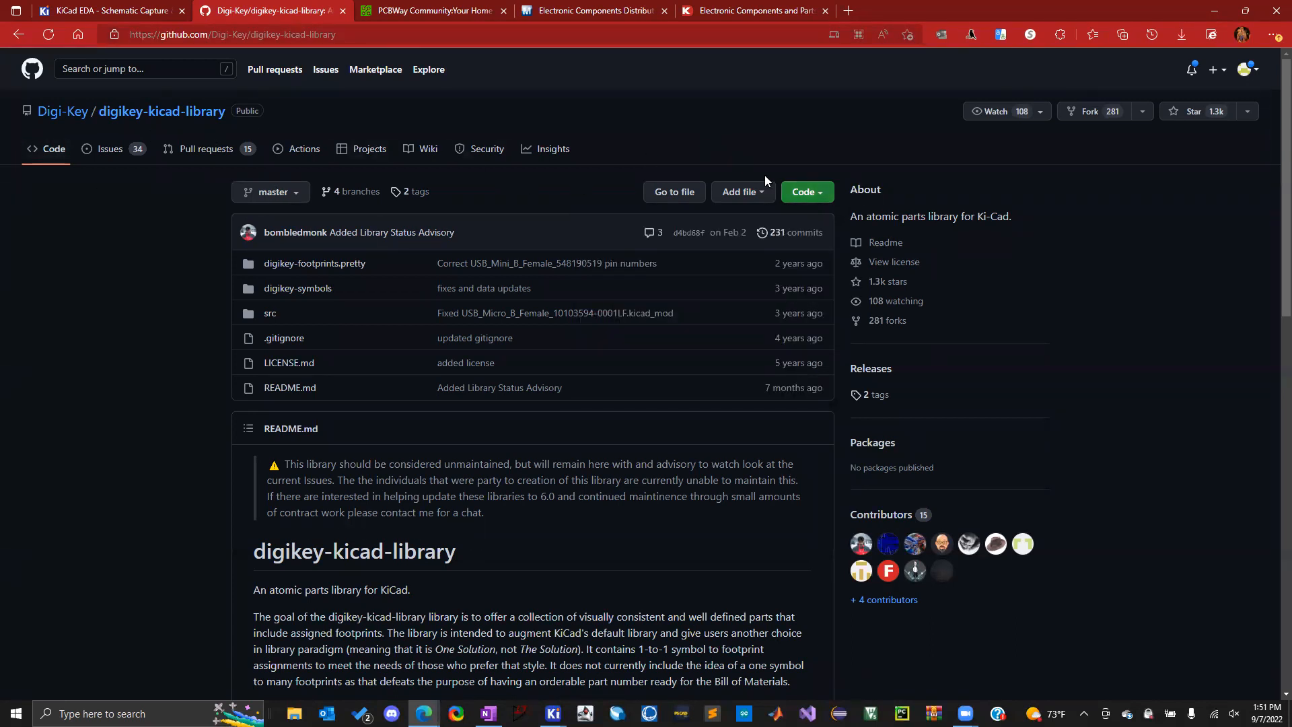
pyautogui.click(797, 194)
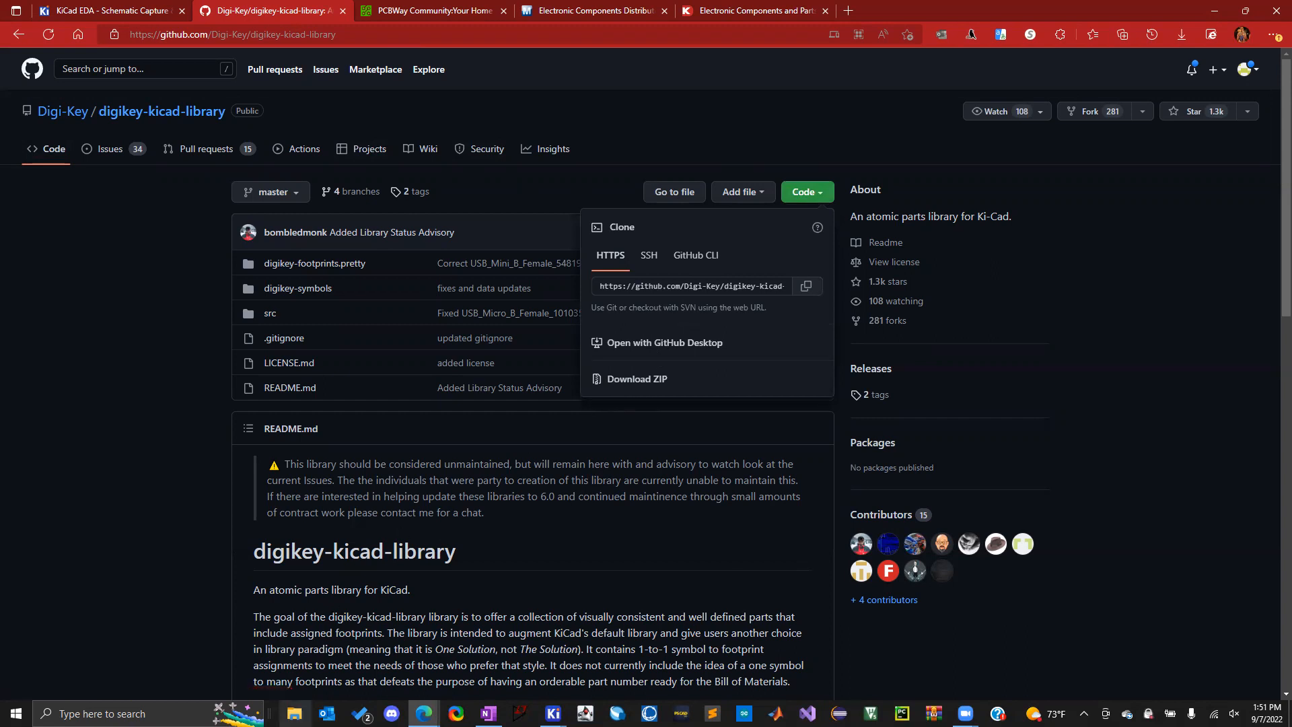
# Switch to File Explorer, examine the Digi-Key folder under Documents > KiCAD Projects > Imported Libraries, and return to the schematic editor
pyautogui.click(294, 713)
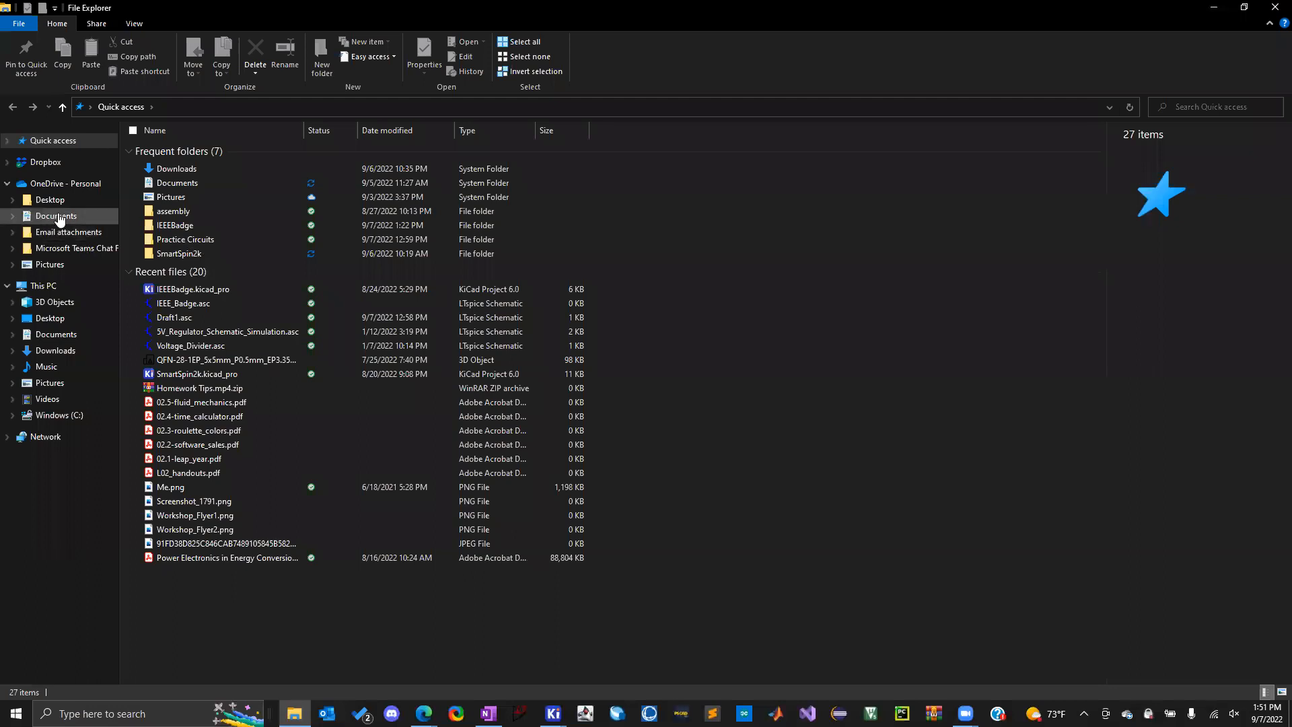
pyautogui.click(57, 216)
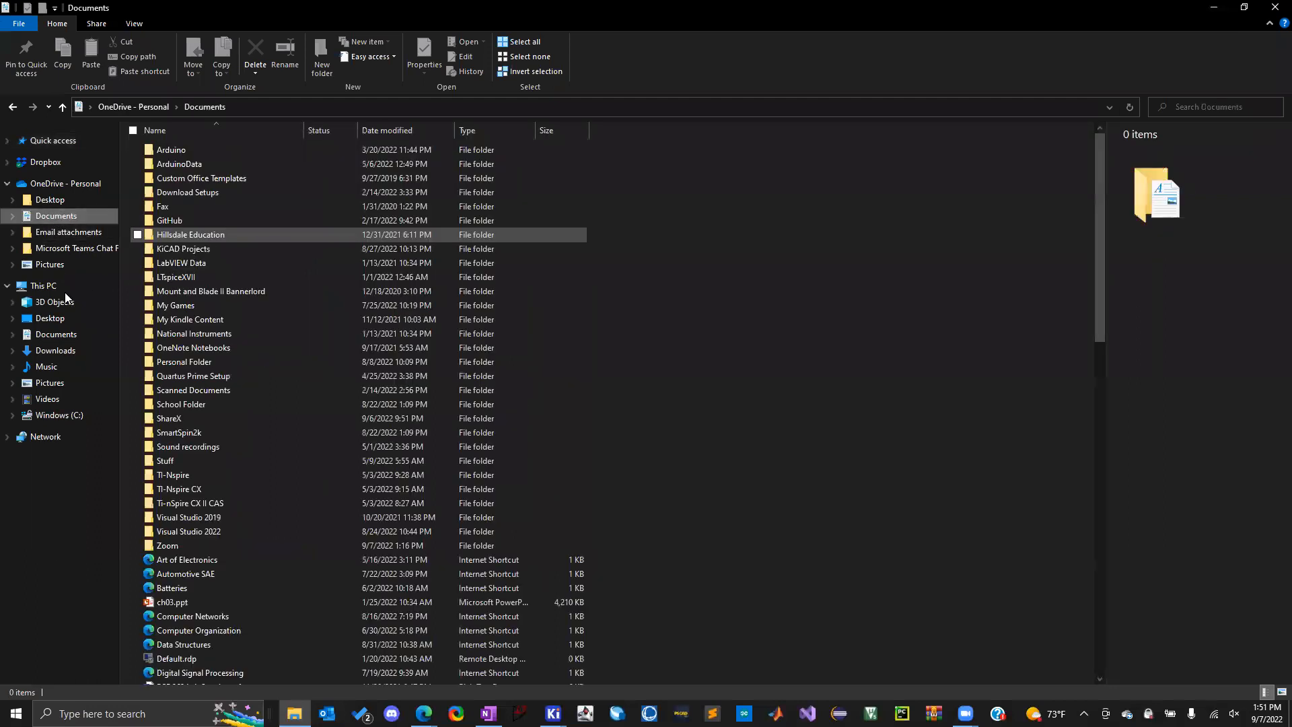
pyautogui.click(56, 335)
pyautogui.click(192, 252)
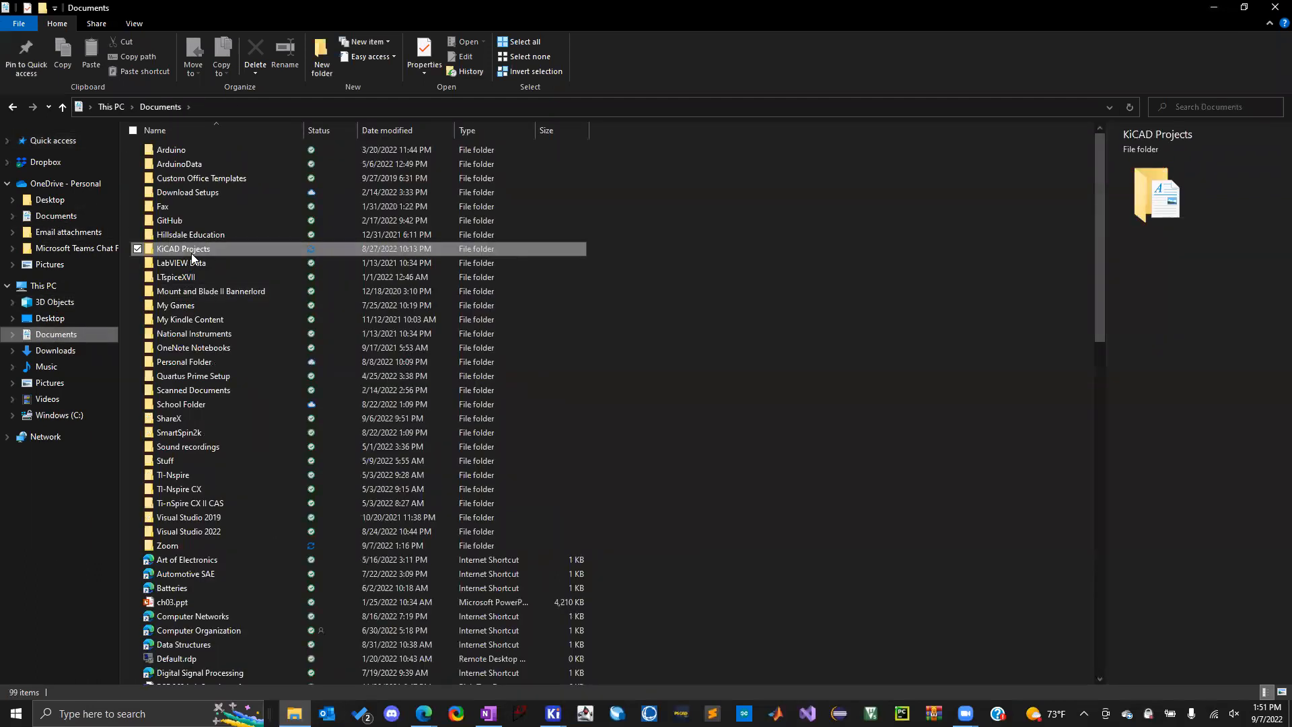
pyautogui.doubleClick(192, 250)
pyautogui.doubleClick(203, 162)
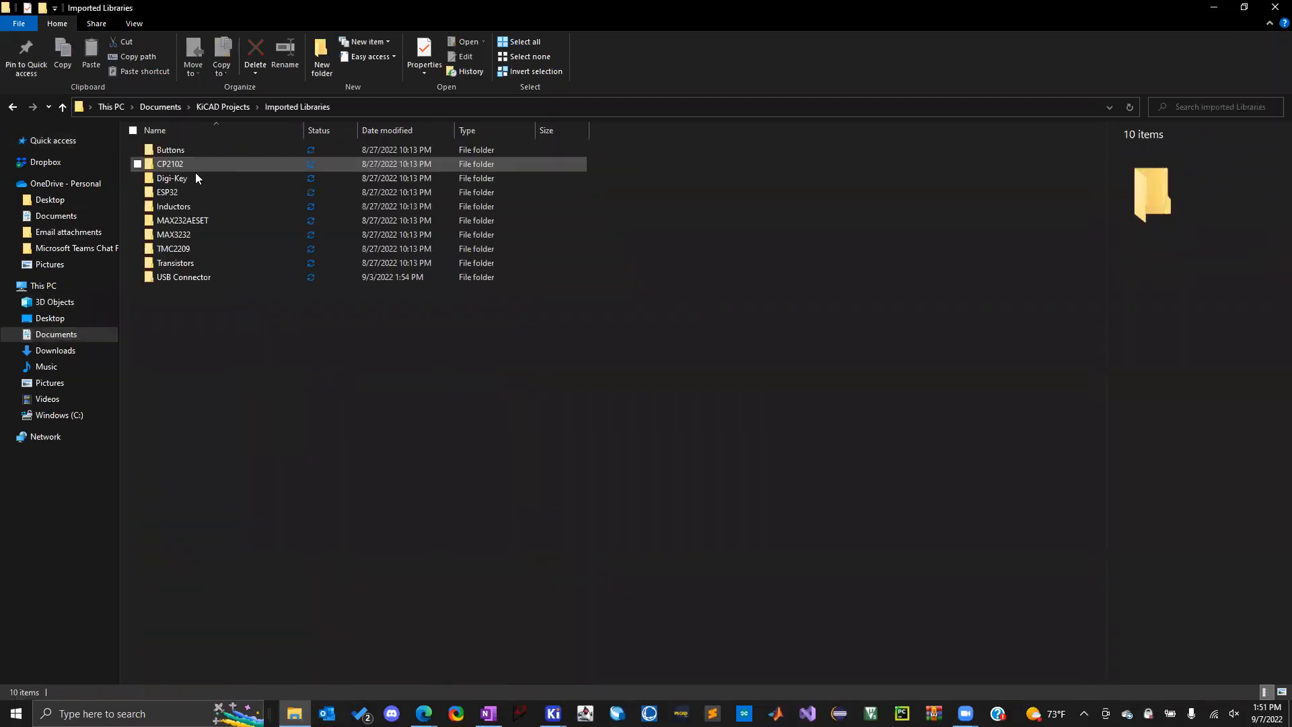
pyautogui.click(162, 178)
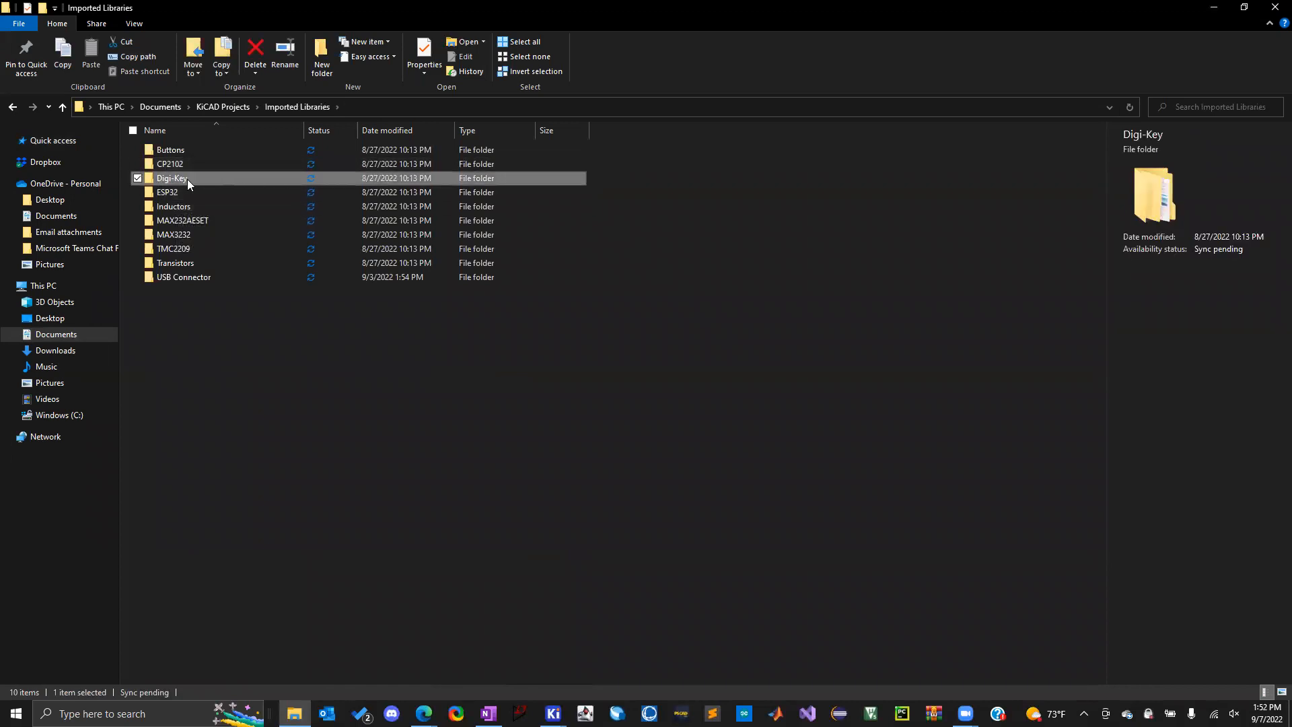
pyautogui.doubleClick(187, 179)
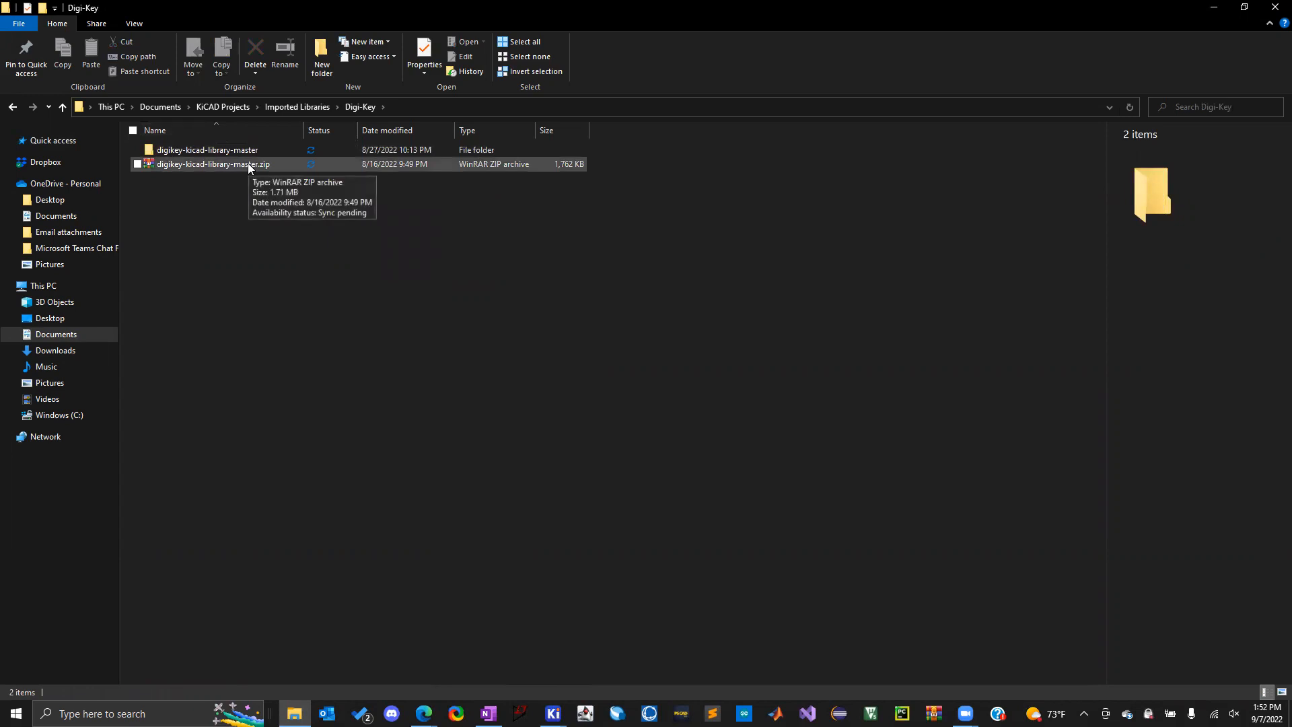
pyautogui.click(1273, 9)
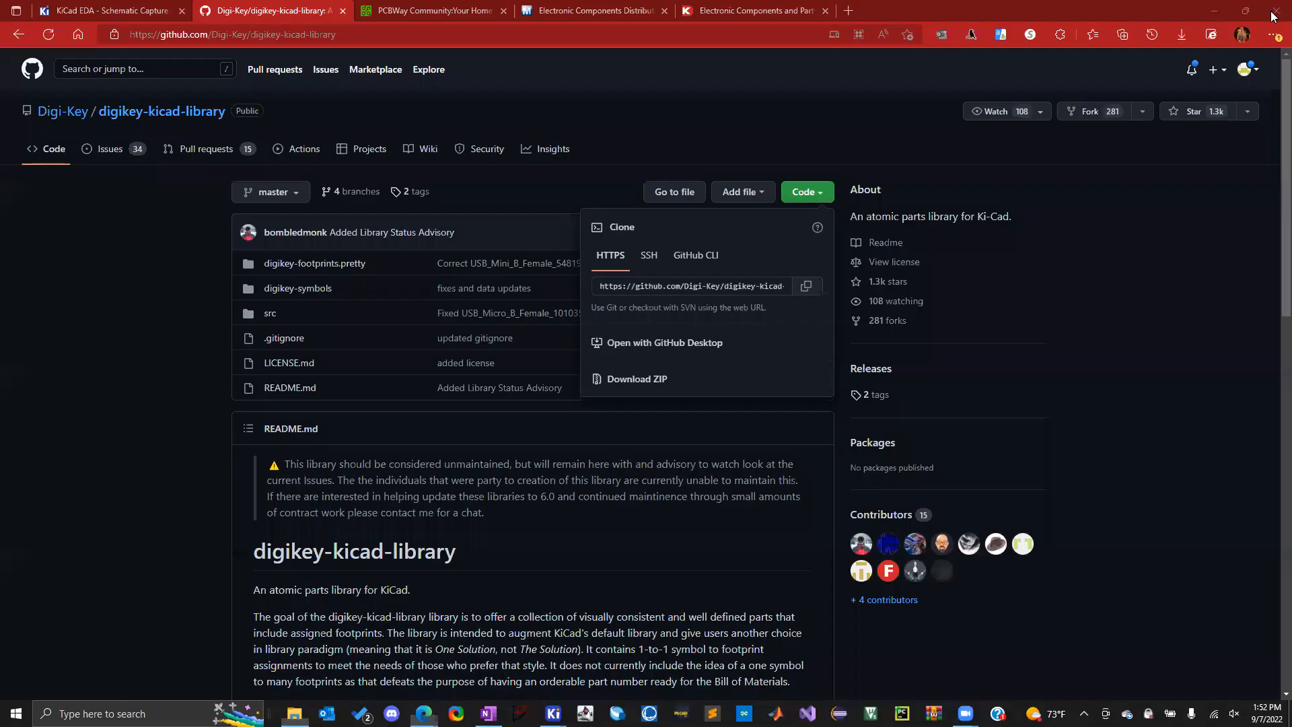
pyautogui.click(1214, 10)
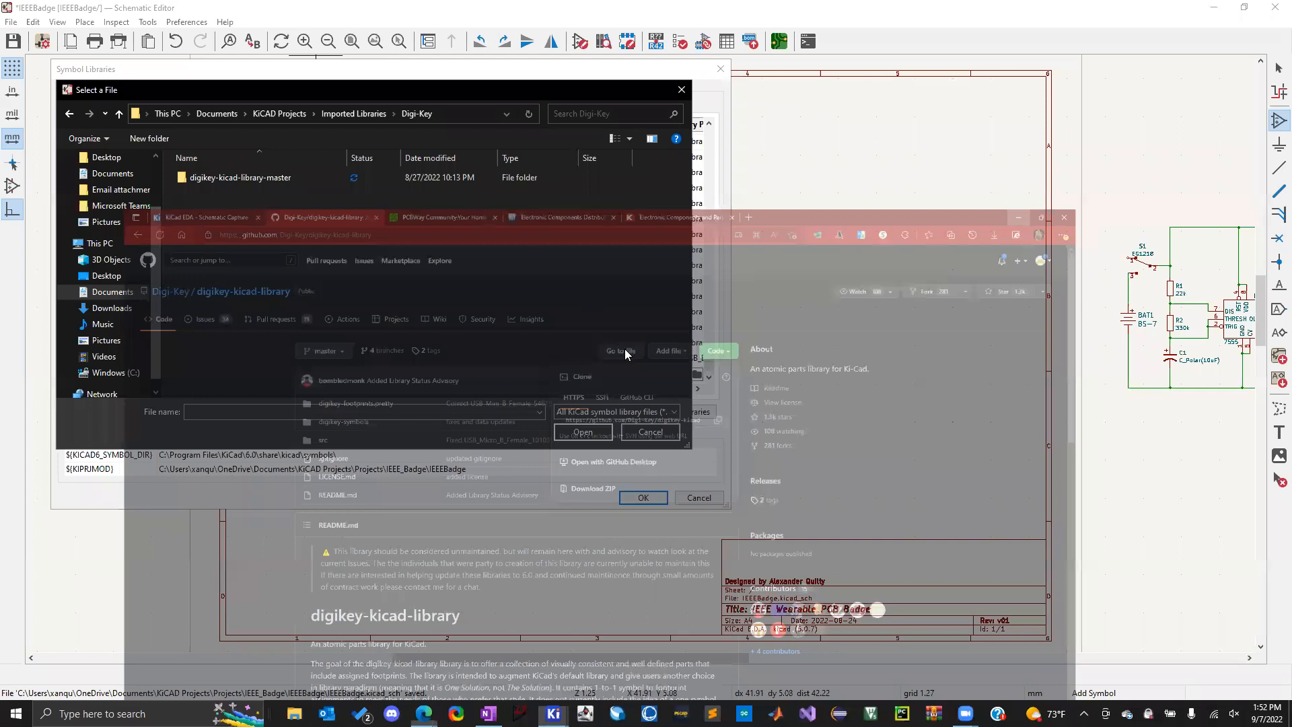
# Restart choosing the new entry's library file and open Imported Libraries > Digi-Key > digikey-kicad-library-master > digikey-symbols
pyautogui.click(650, 432)
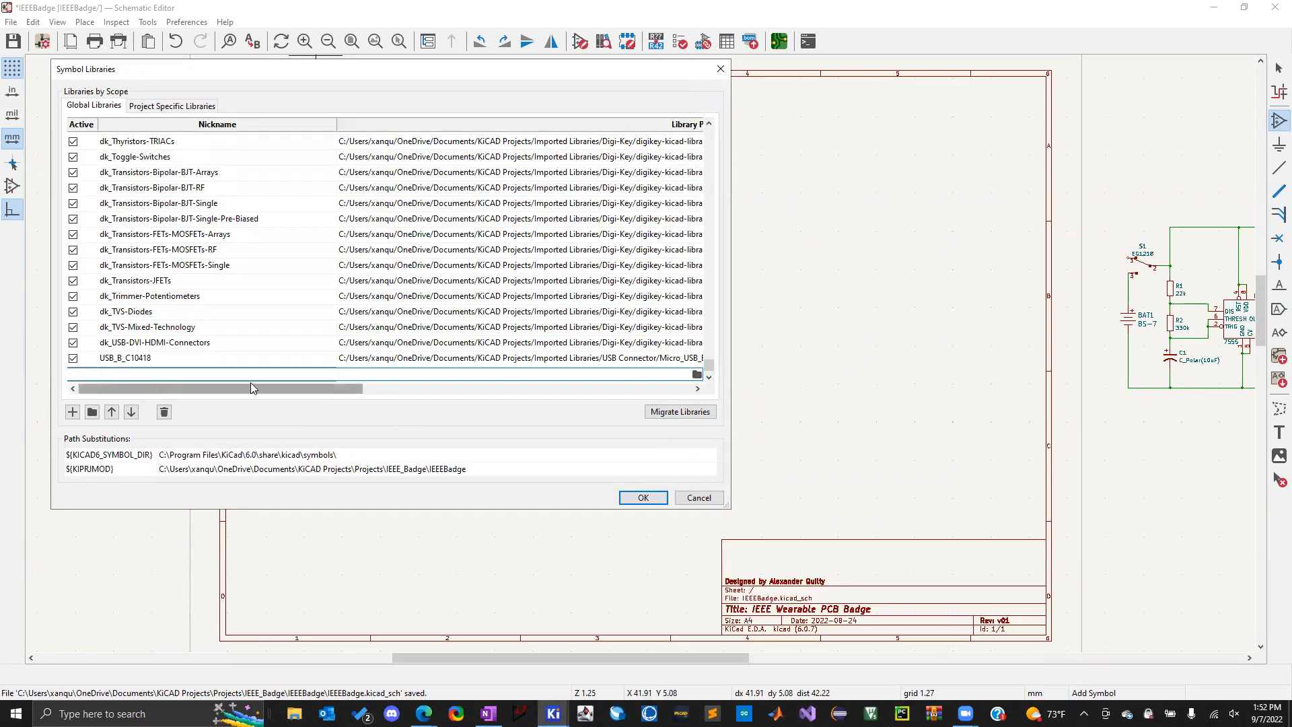
pyautogui.click(697, 374)
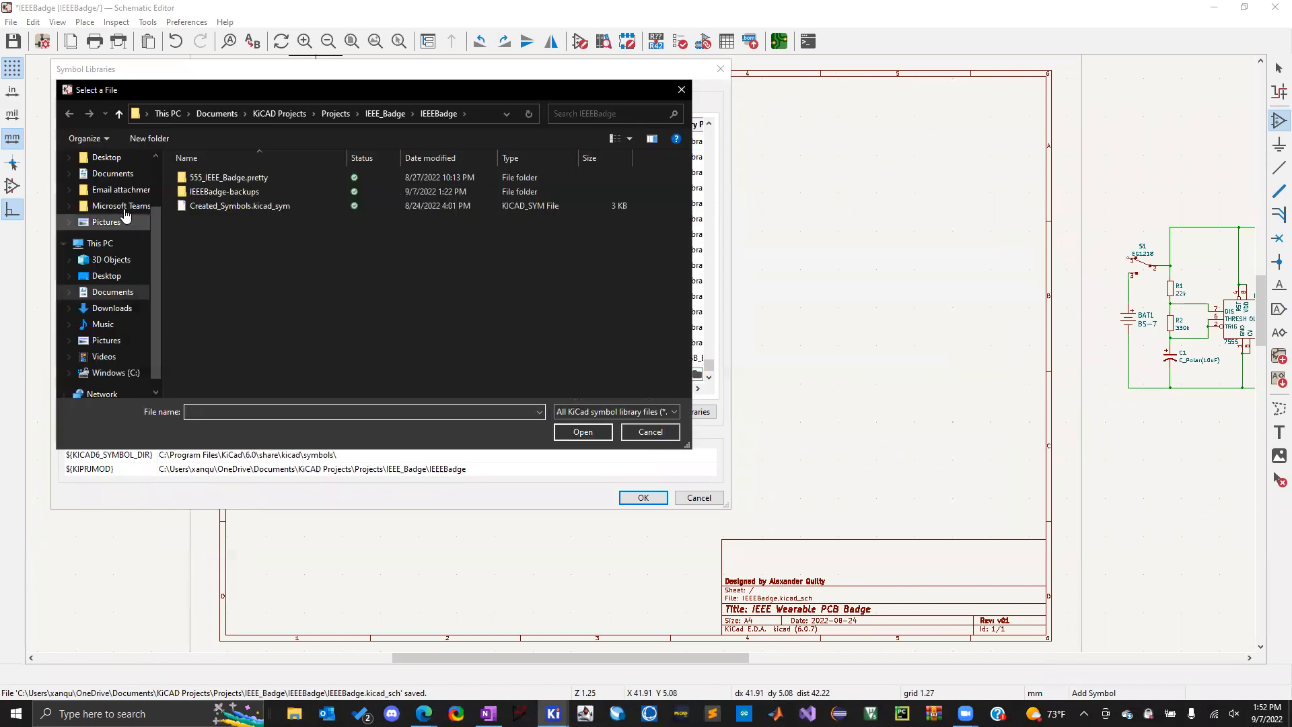
pyautogui.click(118, 114)
pyautogui.click(119, 114)
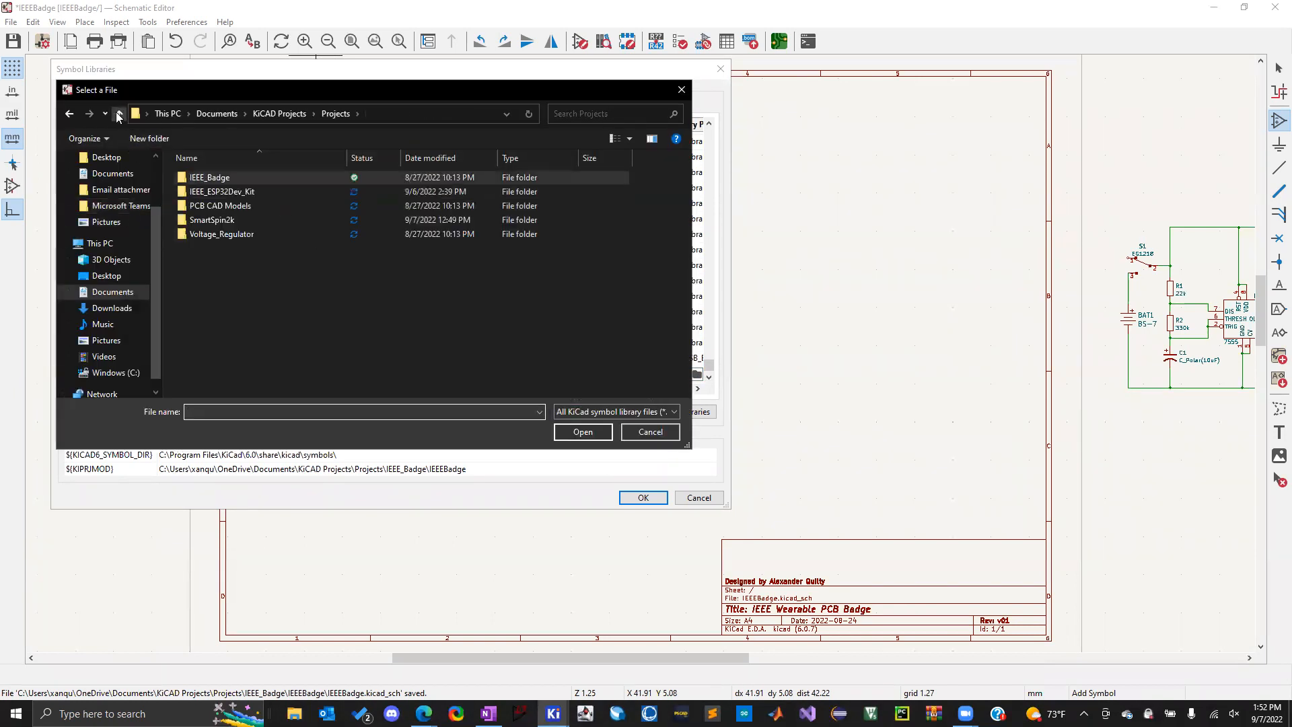
pyautogui.click(119, 114)
pyautogui.doubleClick(222, 192)
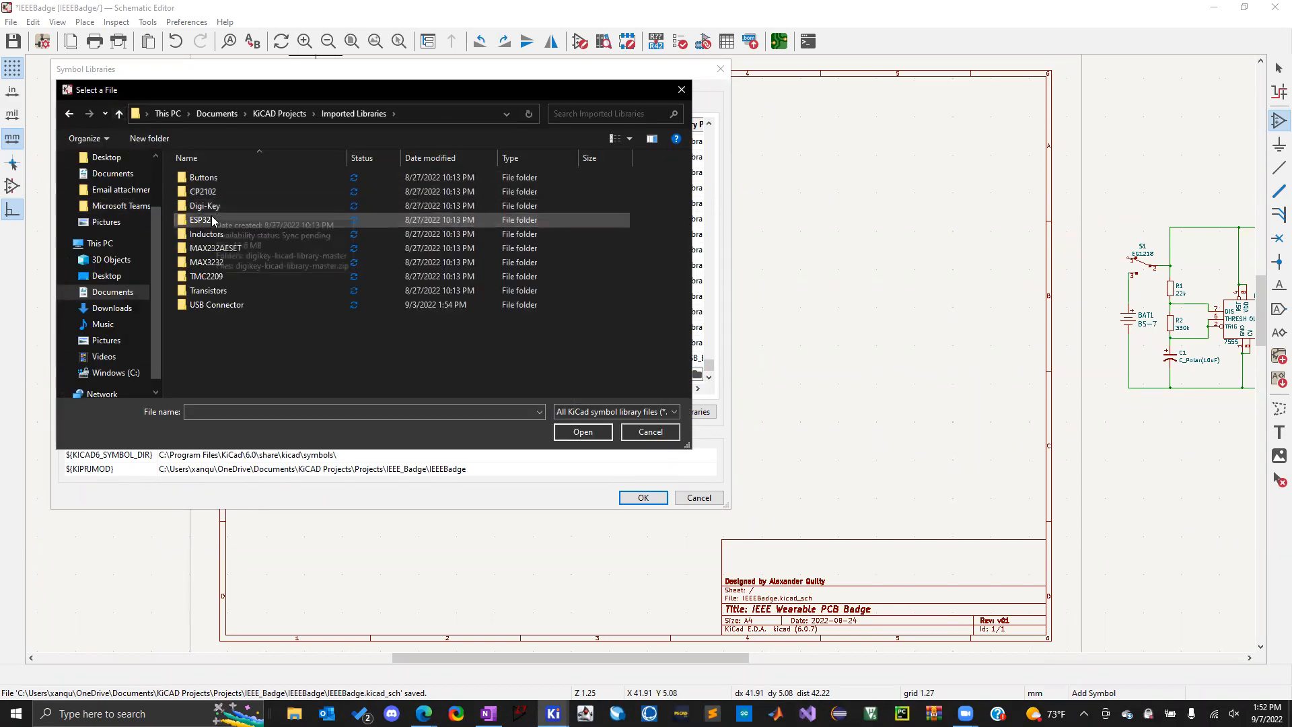
pyautogui.doubleClick(205, 206)
pyautogui.doubleClick(241, 177)
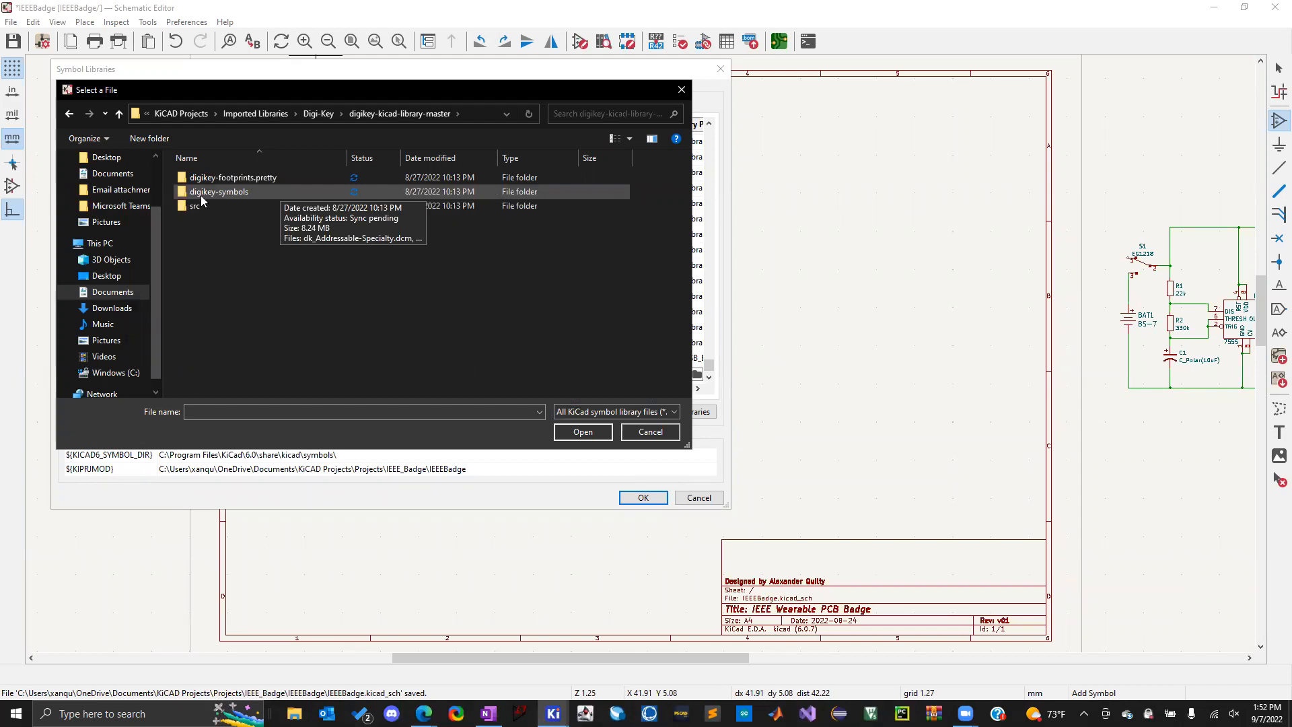
pyautogui.click(244, 195)
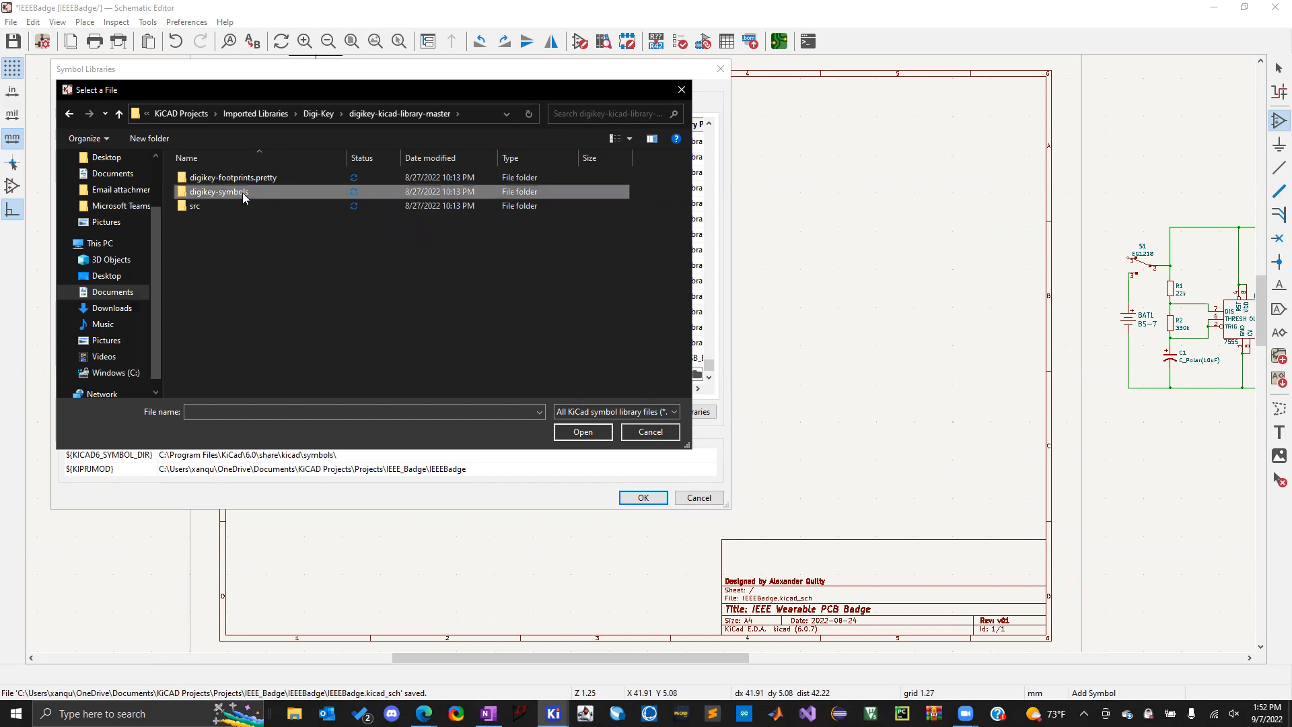
pyautogui.doubleClick(243, 195)
# Compare the .lib and .kicad_sym versions of the dk_Addressable-Specialty and dk_Alarms-Buzzers-and-Sirens libraries in the folder
pyautogui.click(243, 194)
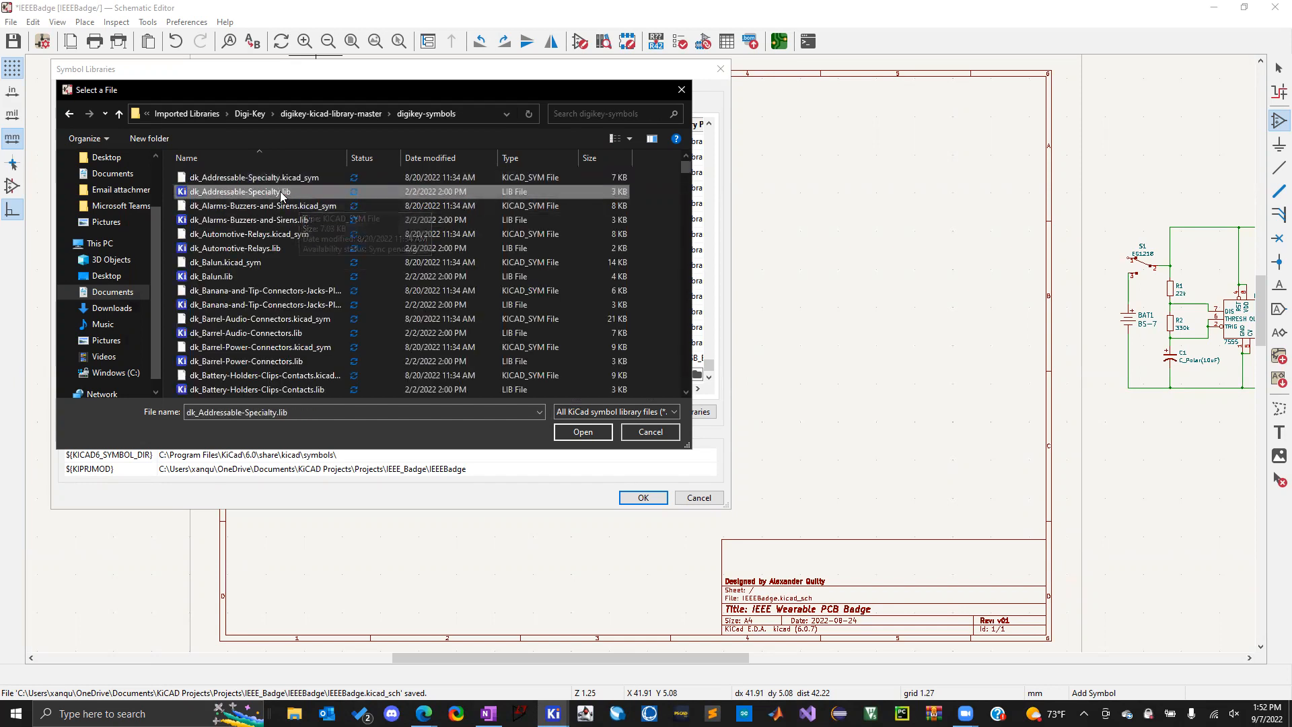
pyautogui.click(296, 222)
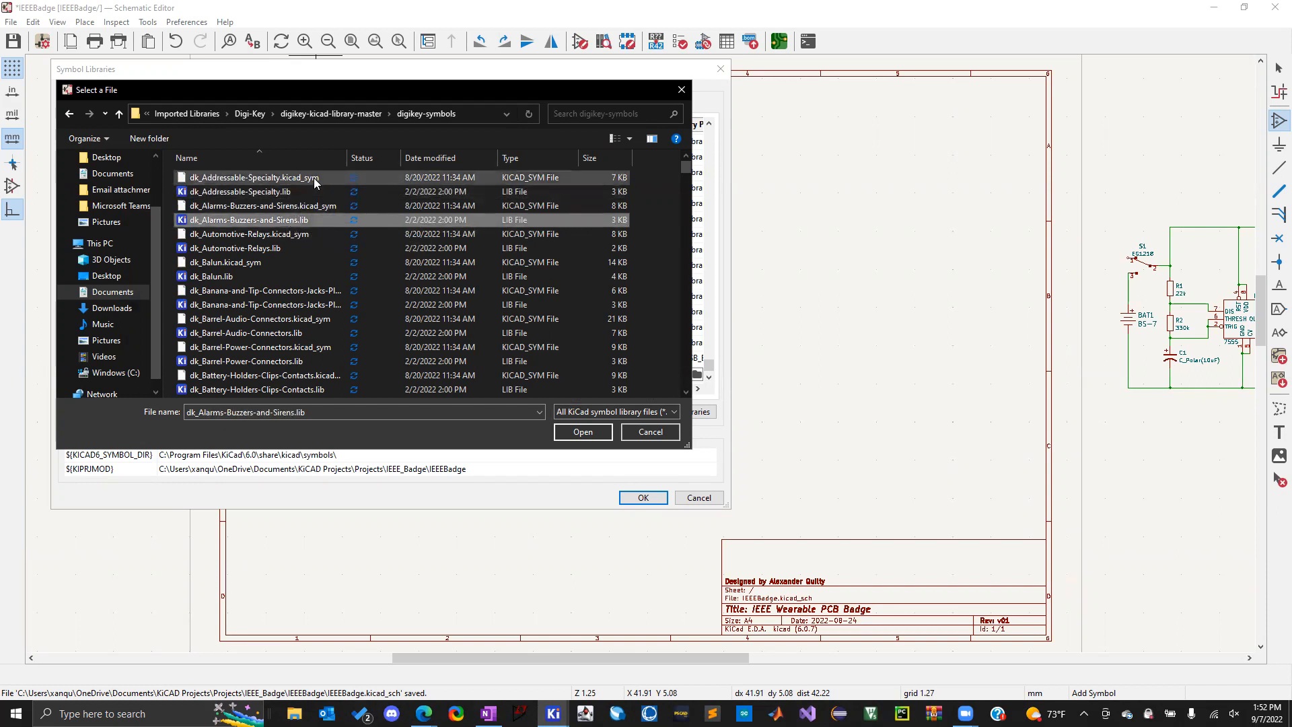
pyautogui.click(290, 179)
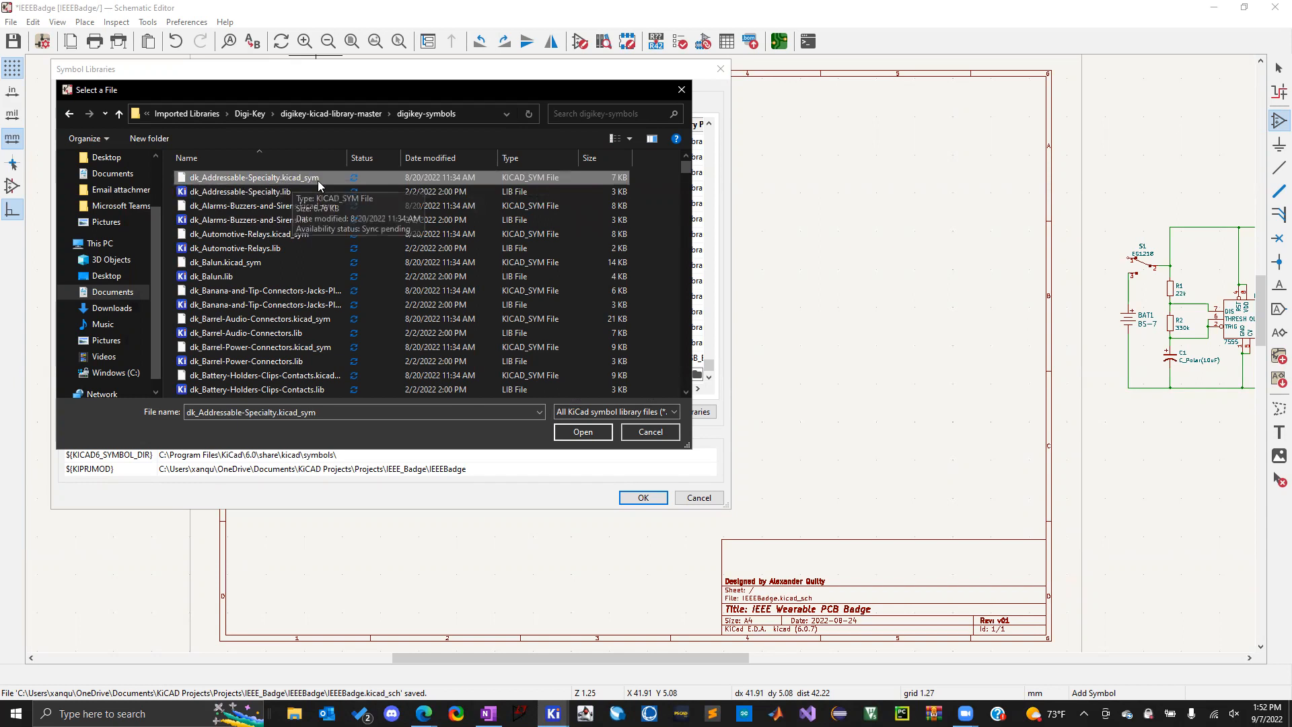
pyautogui.click(273, 191)
pyautogui.click(264, 222)
pyautogui.click(226, 191)
pyautogui.click(224, 219)
pyautogui.click(224, 195)
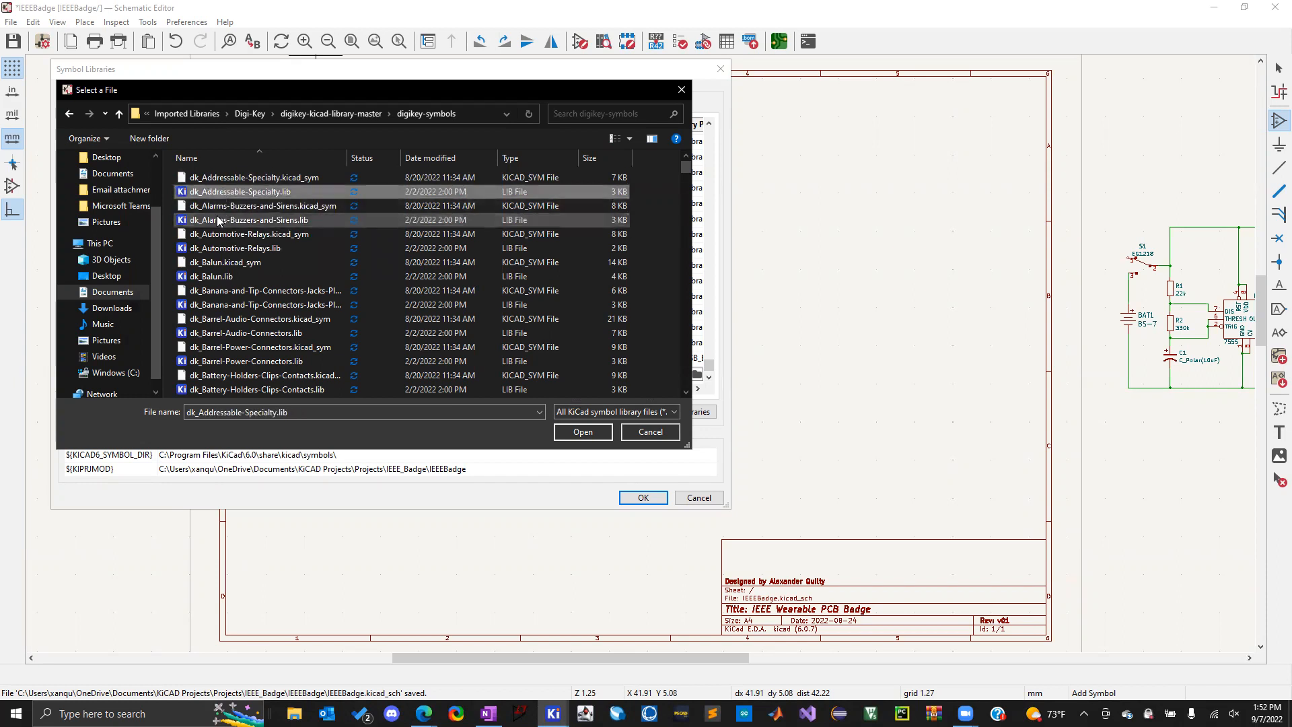
pyautogui.click(242, 220)
pyautogui.click(336, 191)
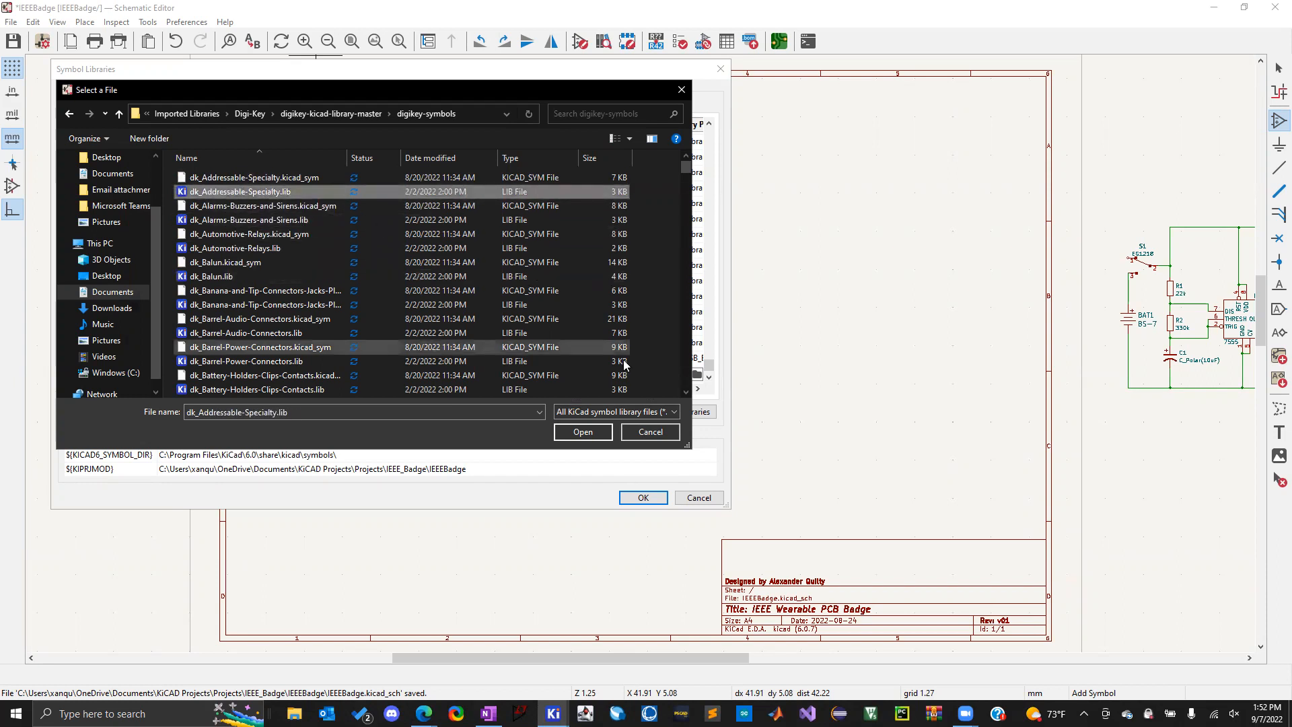
# Limit the file chooser to KiCad legacy symbol library files (*.lib), examine the first and last Digi-Key libraries, and cancel the selection
pyautogui.click(673, 412)
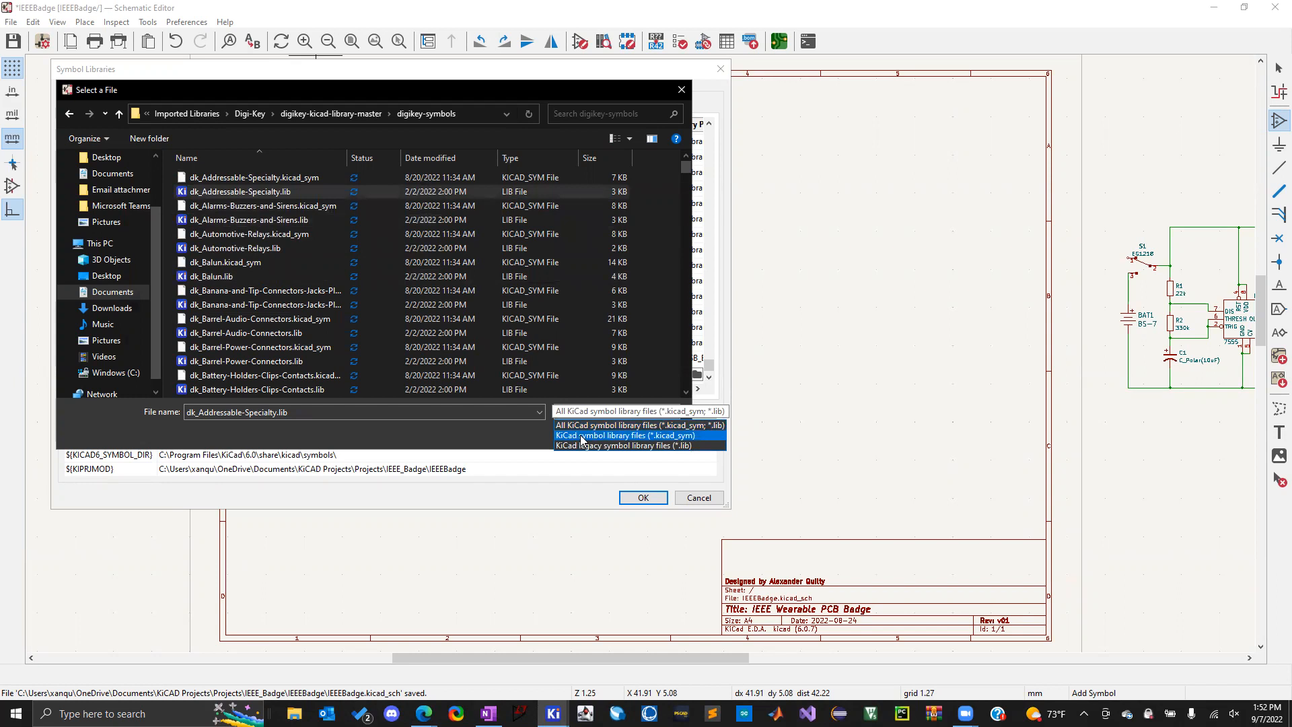
pyautogui.click(640, 446)
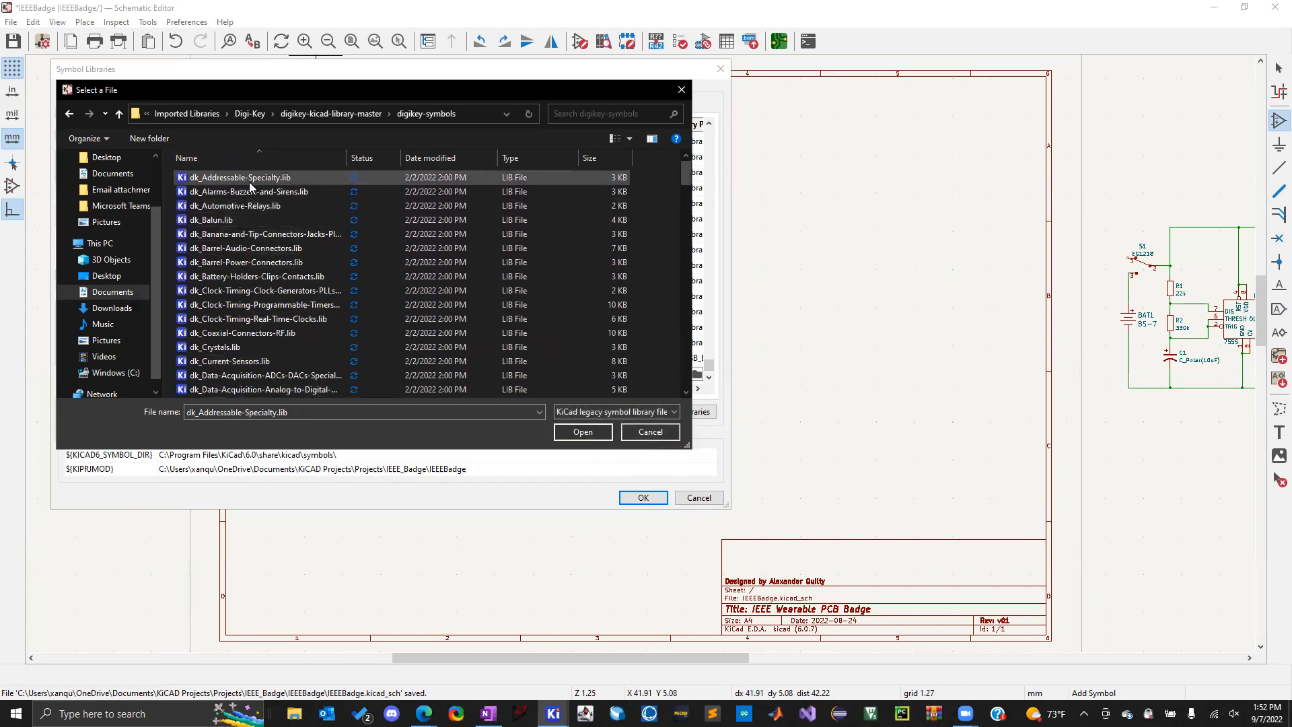
pyautogui.scroll(-2, 358, 342)
pyautogui.scroll(-5, 359, 340)
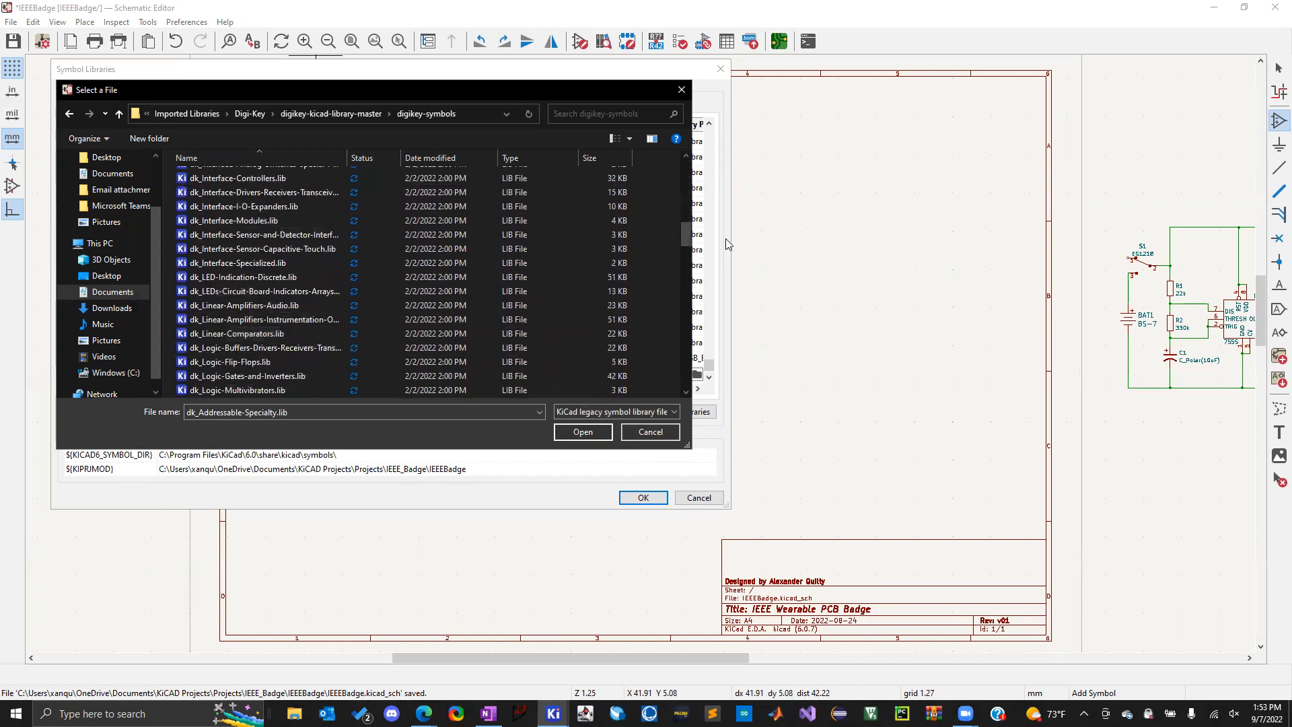
pyautogui.moveTo(686, 235); pyautogui.dragTo(678, 381)
pyautogui.click(244, 390)
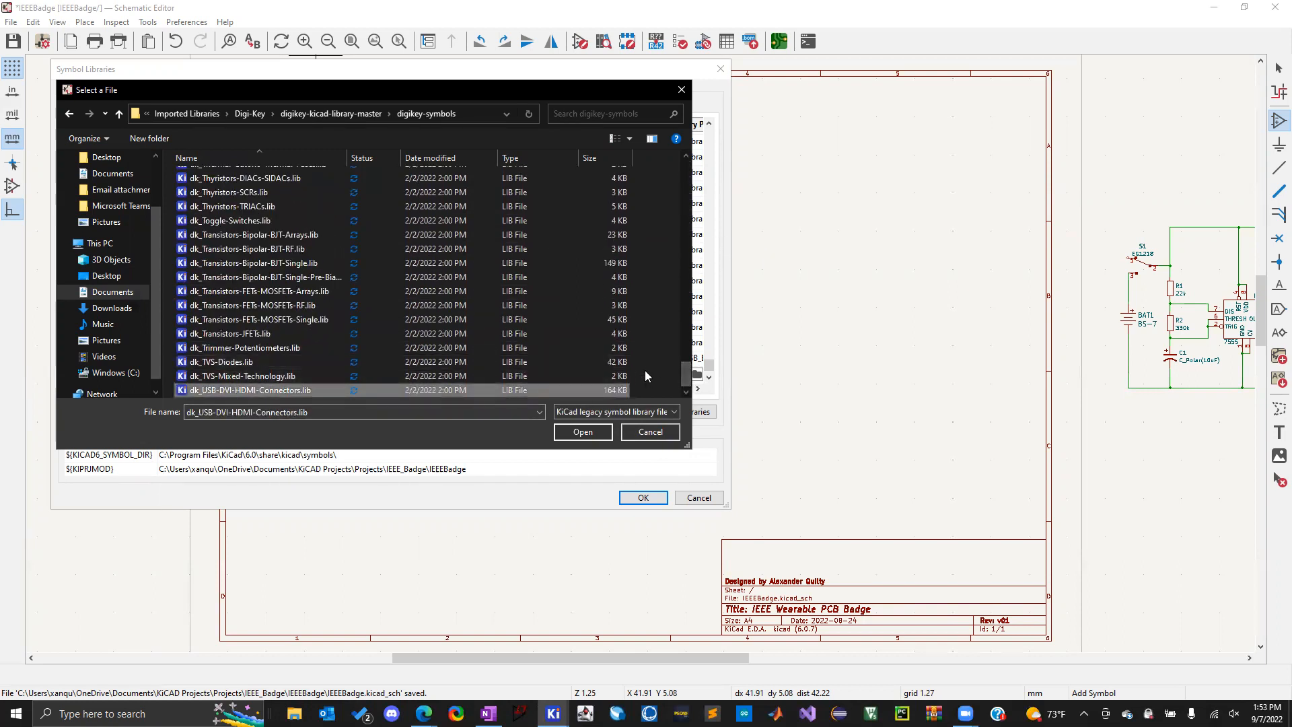
pyautogui.moveTo(685, 374); pyautogui.dragTo(686, 162)
pyautogui.click(297, 177)
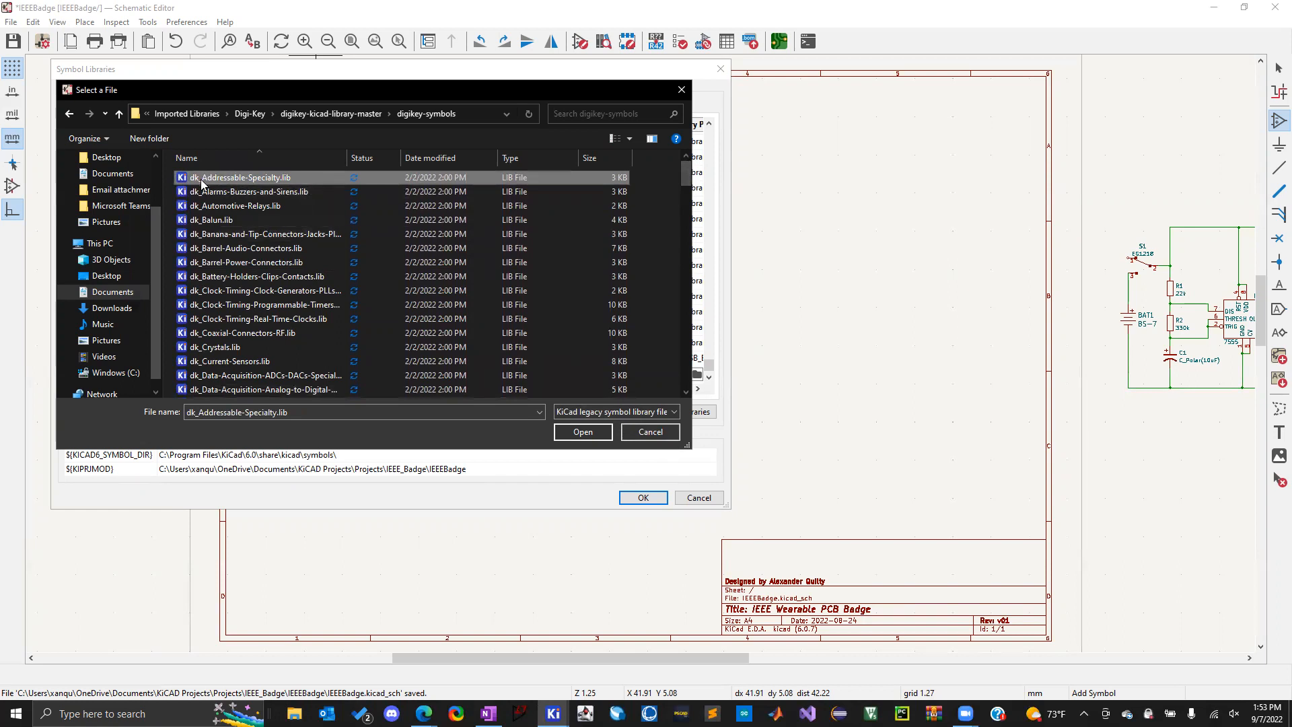
pyautogui.moveTo(408, 90); pyautogui.dragTo(622, 127)
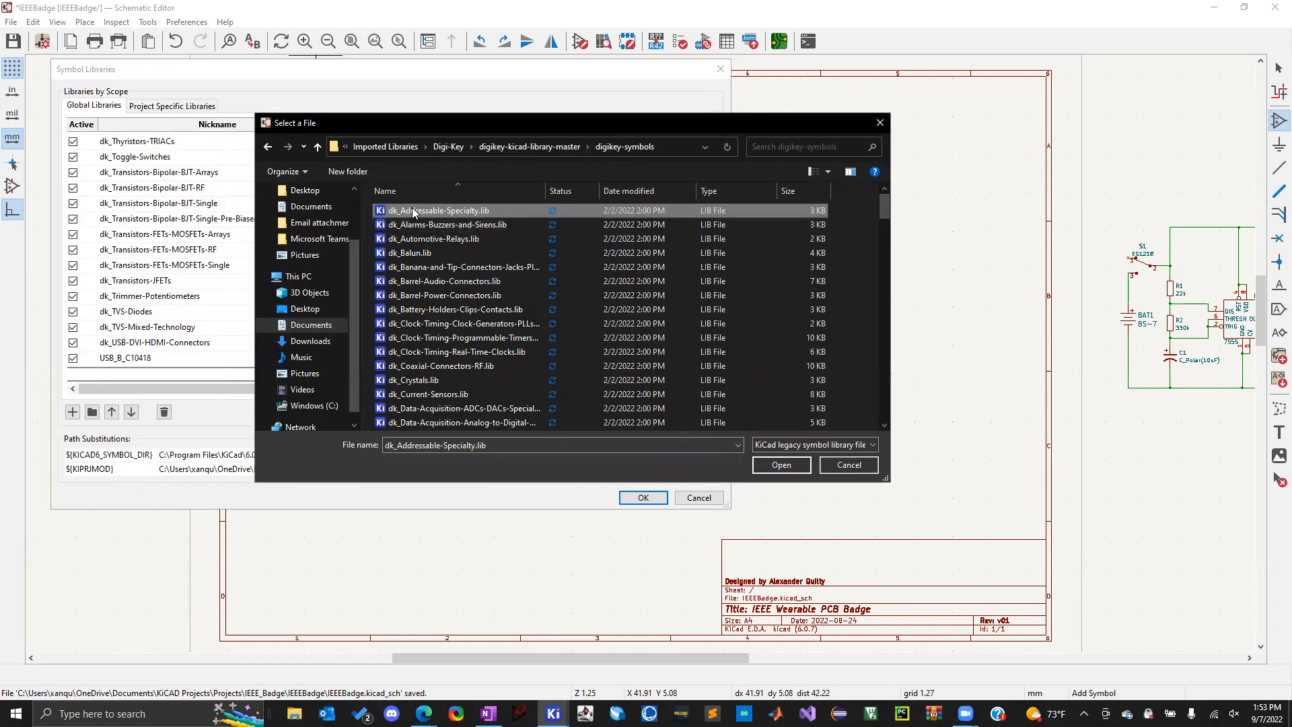
pyautogui.click(823, 464)
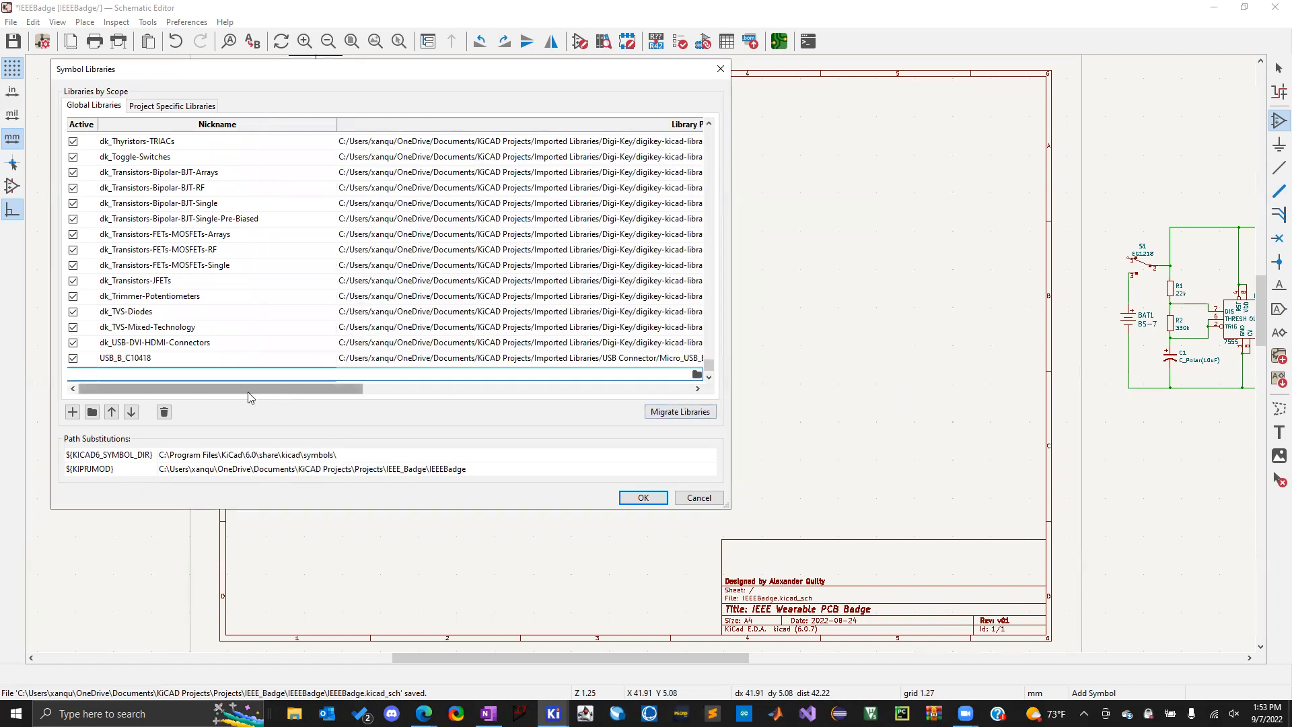
# Delete the TEST entry from the global symbol libraries table
pyautogui.click(521, 348)
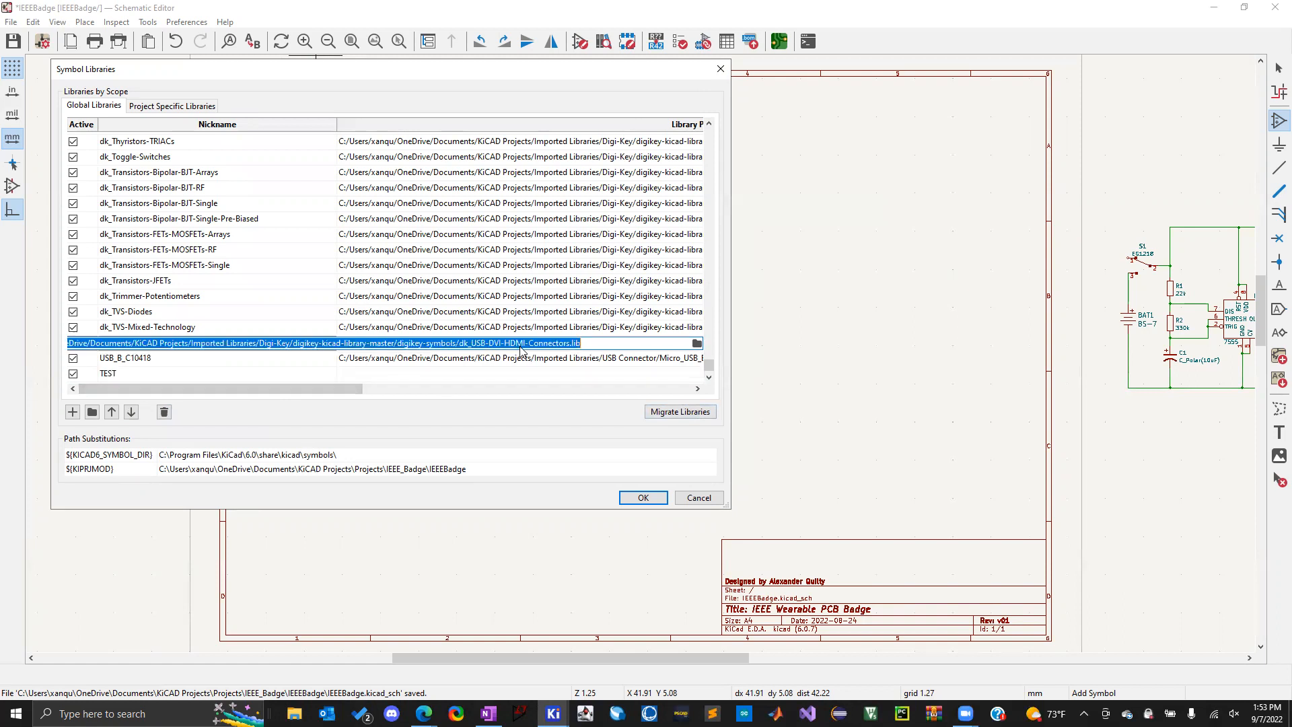
pyautogui.click(206, 374)
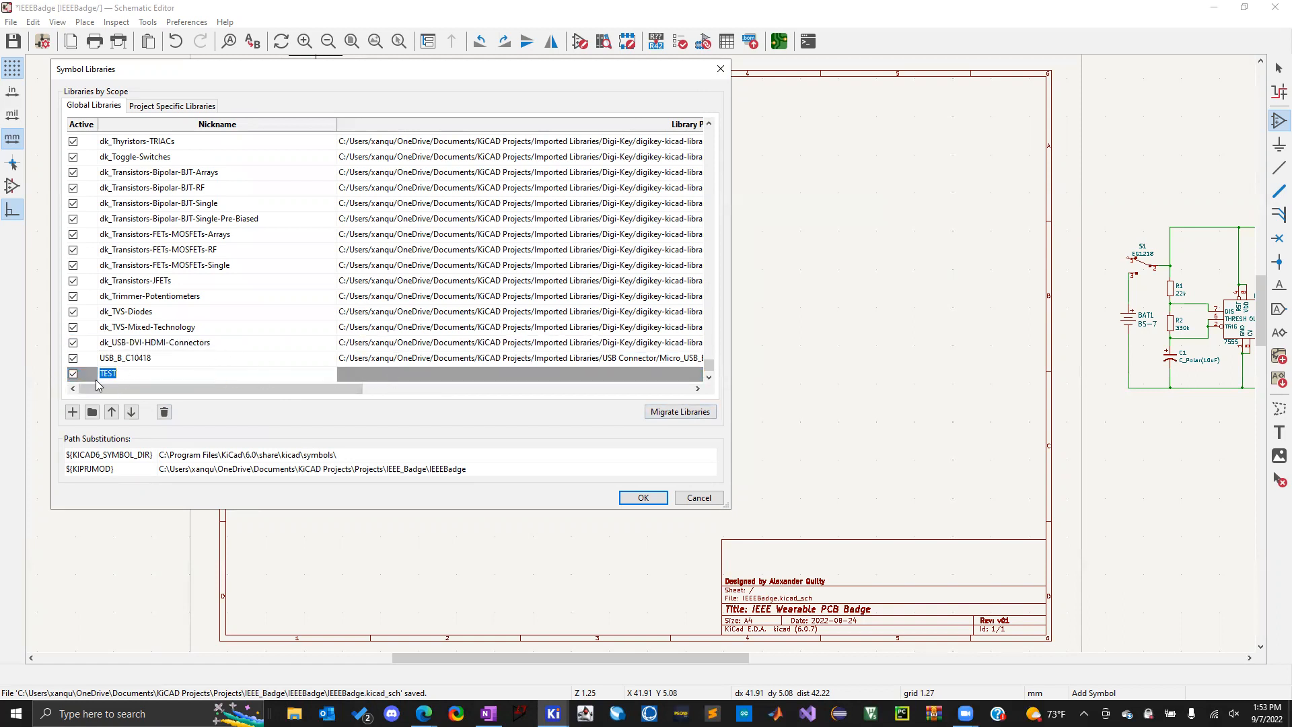
pyautogui.click(142, 373)
pyautogui.click(164, 413)
pyautogui.click(165, 377)
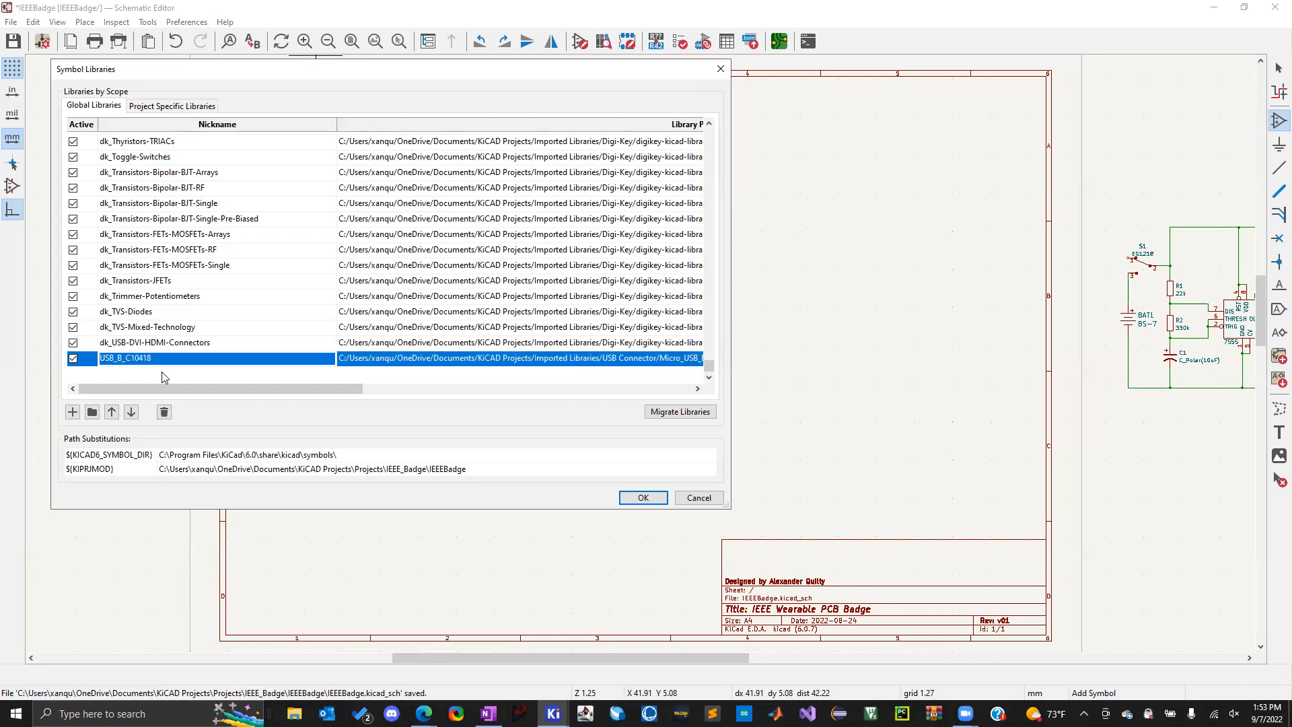
# Start adding existing libraries from Imported Libraries > Digi-Key > digikey-kicad-library-master > digikey-symbols, showing only KiCad legacy symbol library files (*.lib)
pyautogui.click(92, 412)
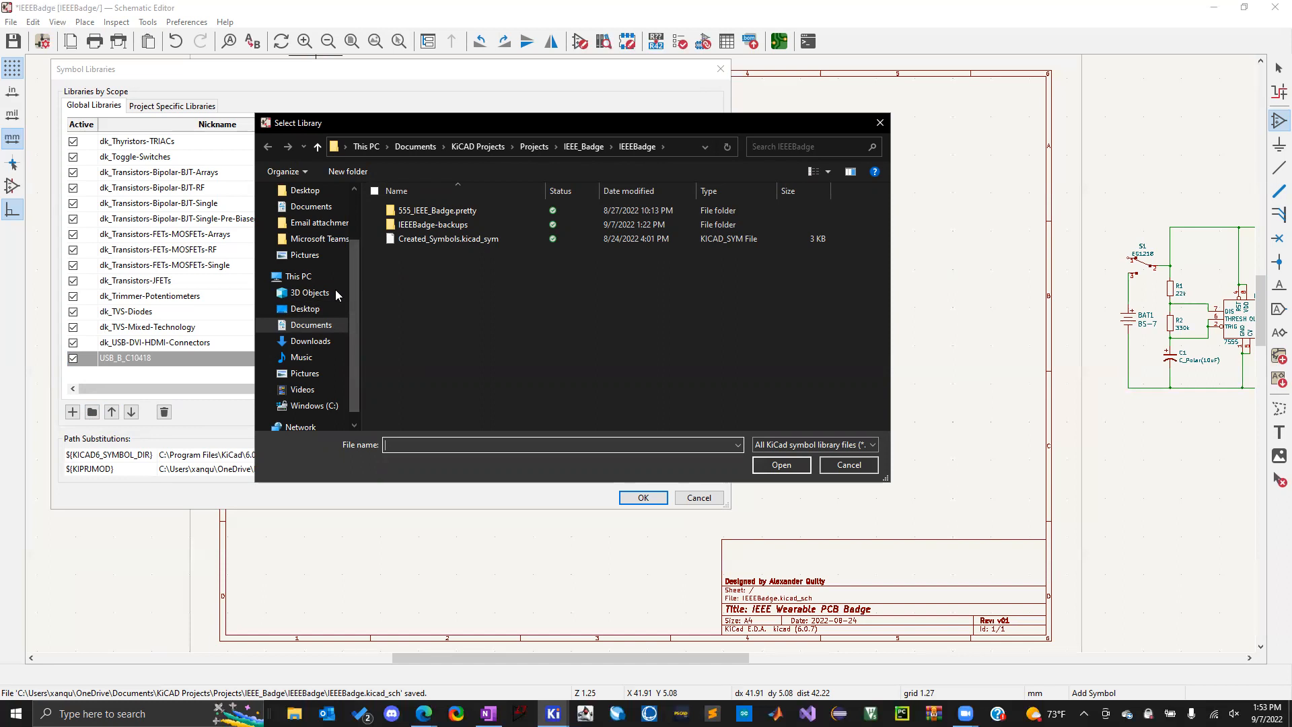
pyautogui.click(880, 124)
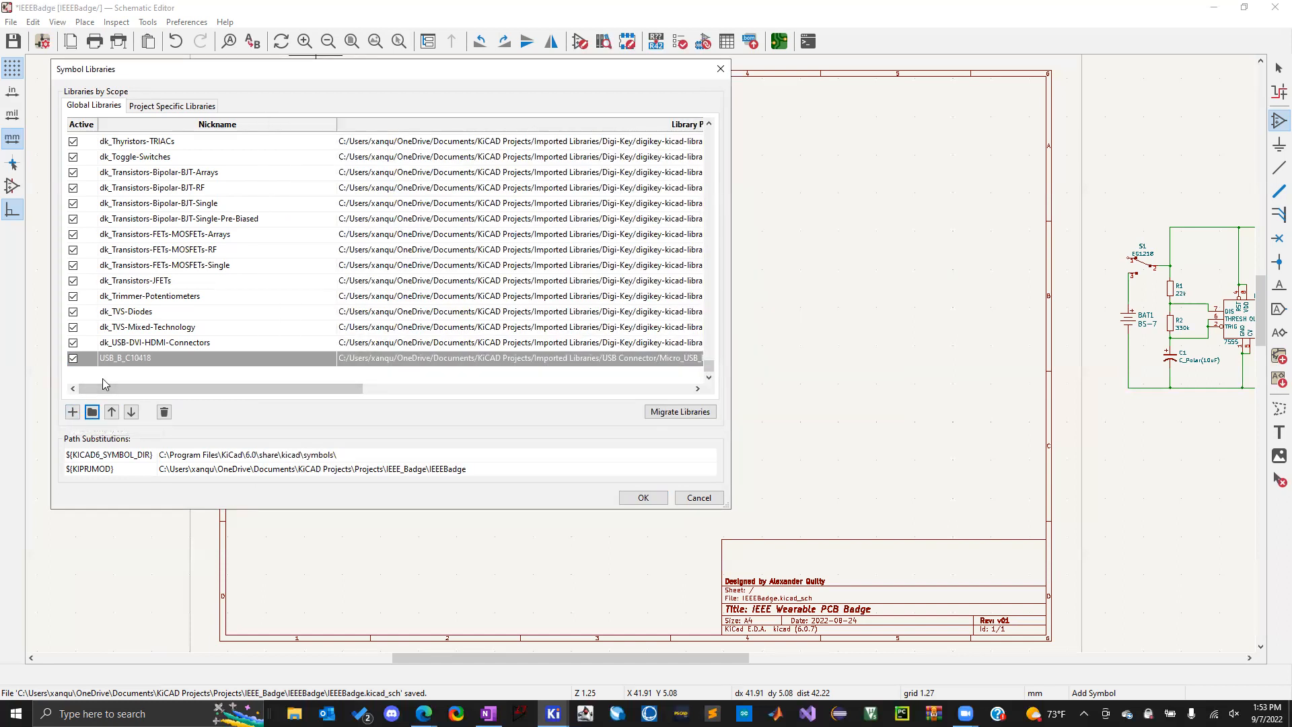
pyautogui.click(92, 413)
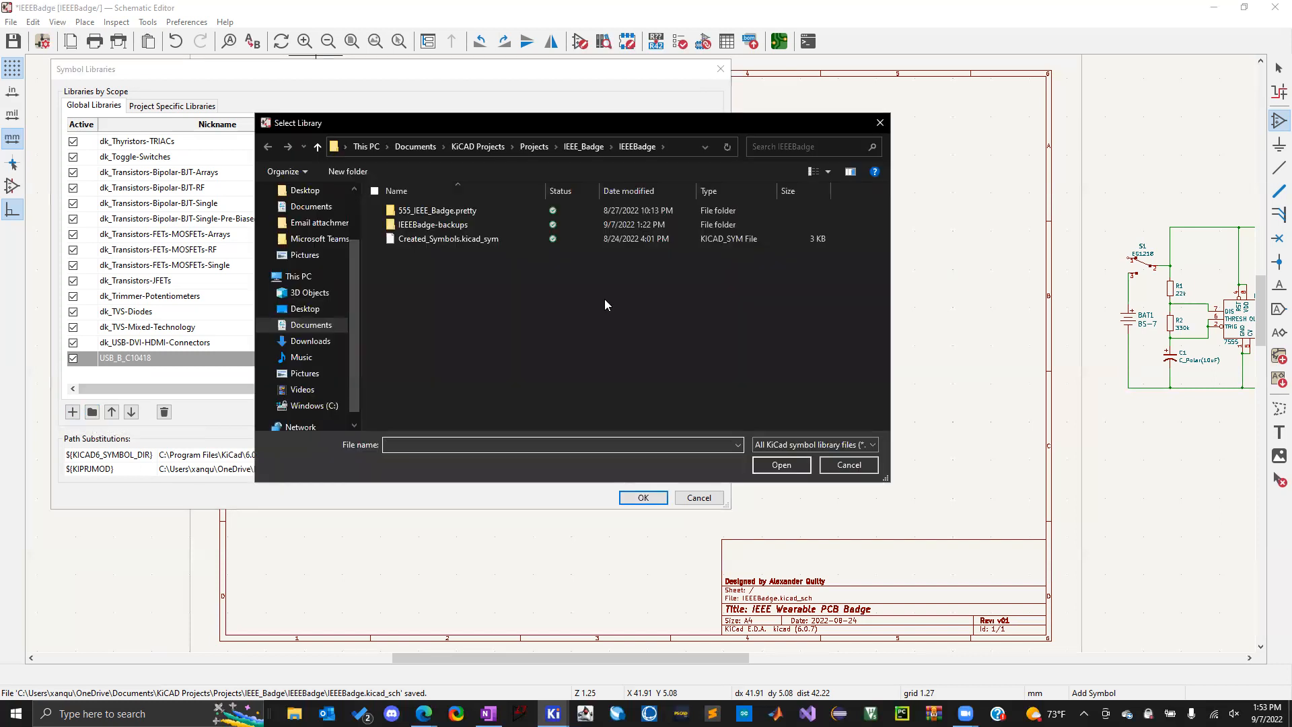
pyautogui.click(317, 147)
pyautogui.click(317, 146)
pyautogui.click(317, 147)
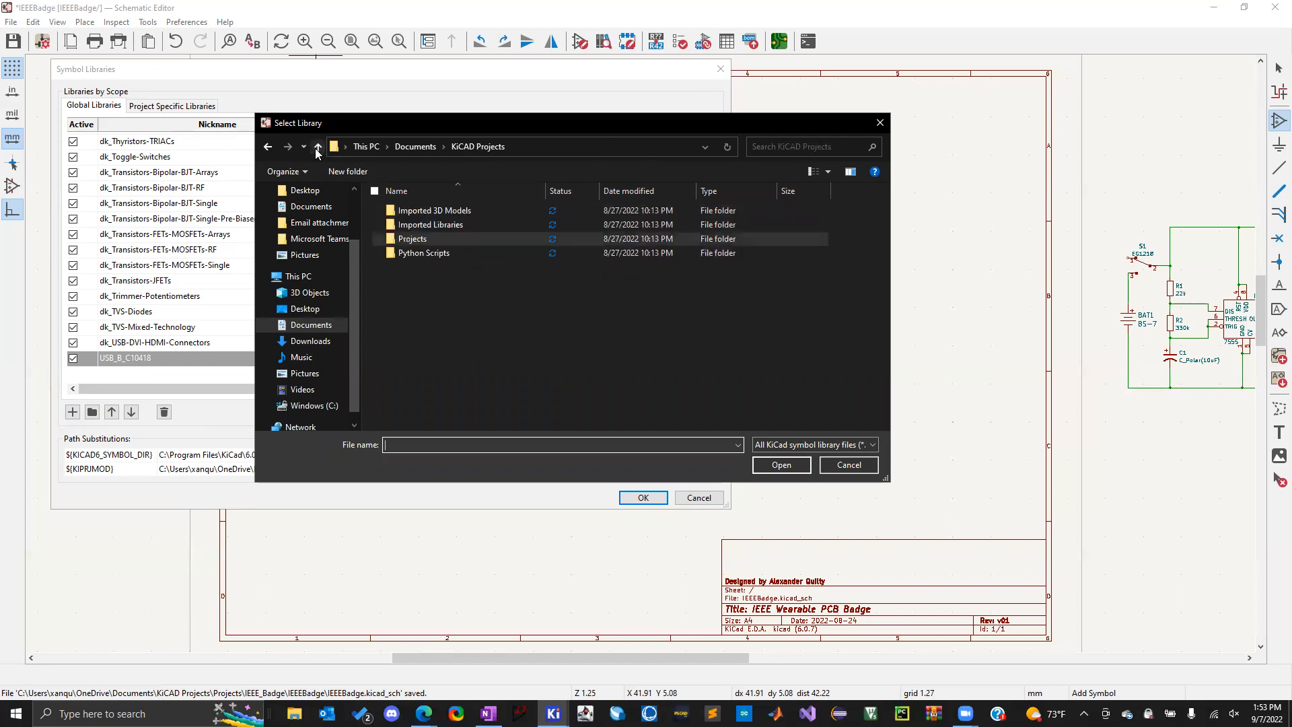
pyautogui.doubleClick(431, 225)
pyautogui.doubleClick(412, 239)
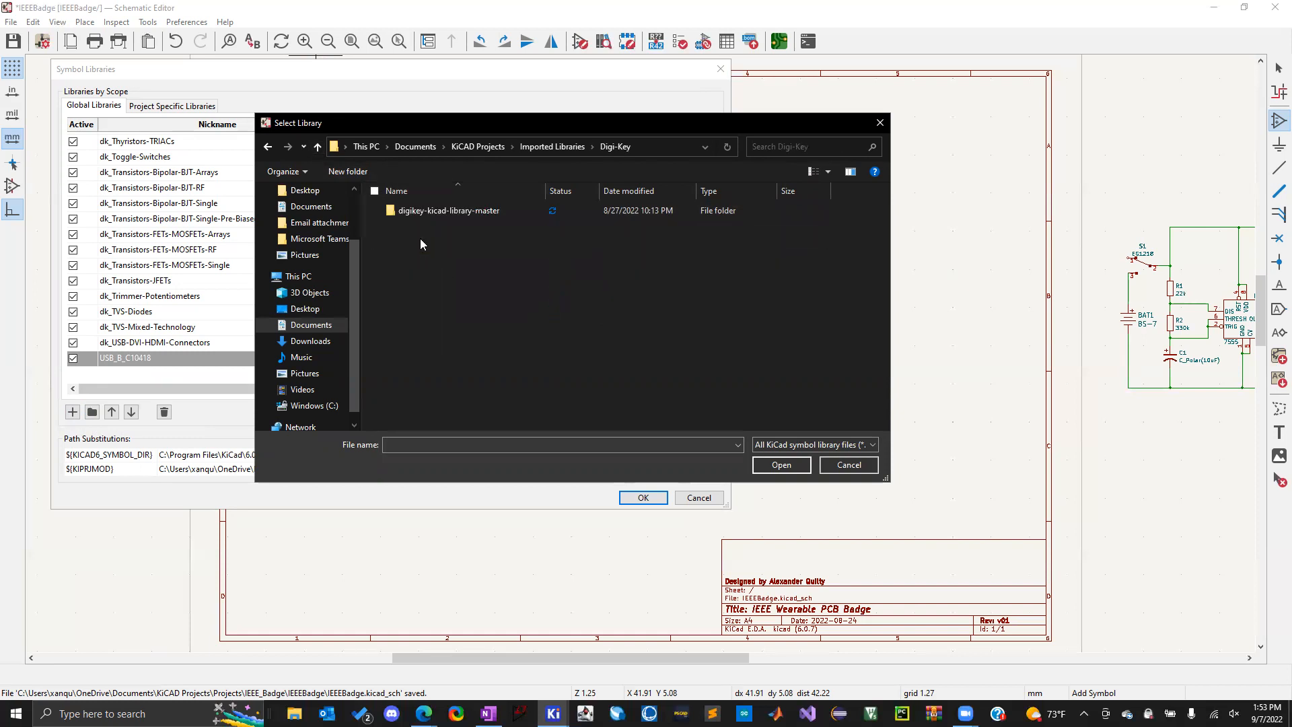
pyautogui.doubleClick(429, 211)
pyautogui.doubleClick(429, 225)
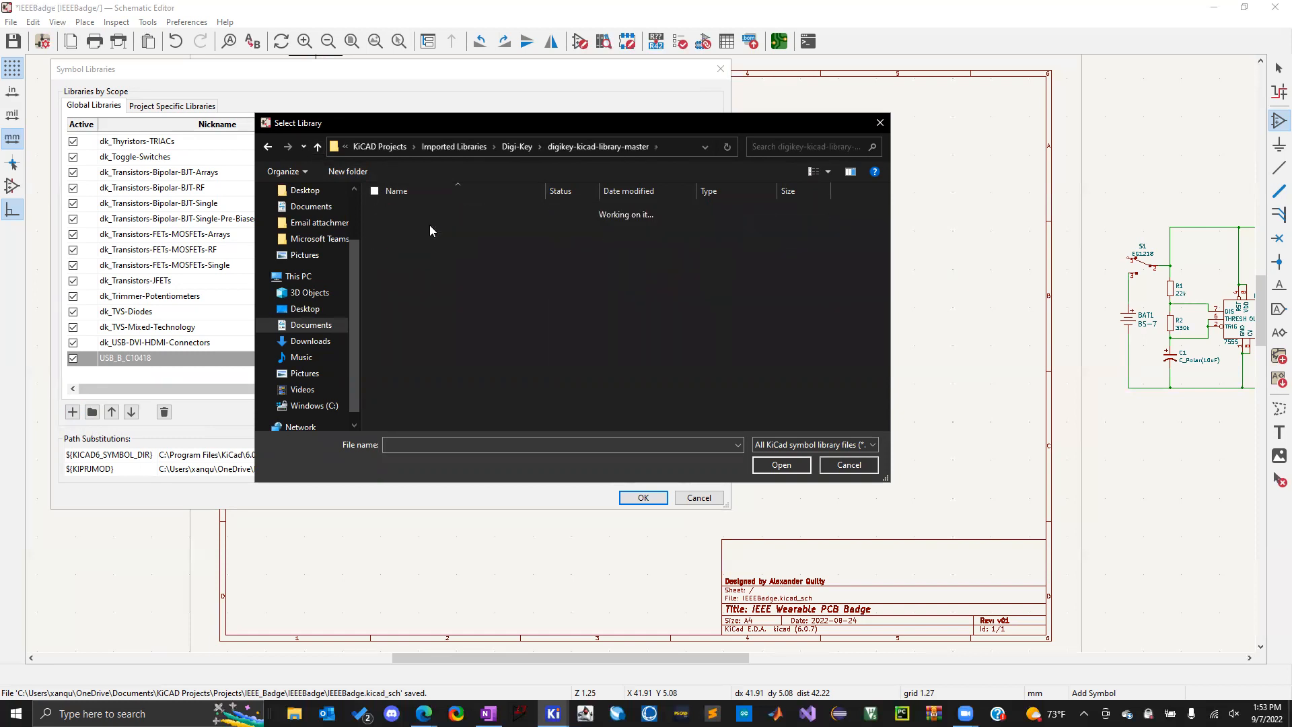
pyautogui.click(814, 444)
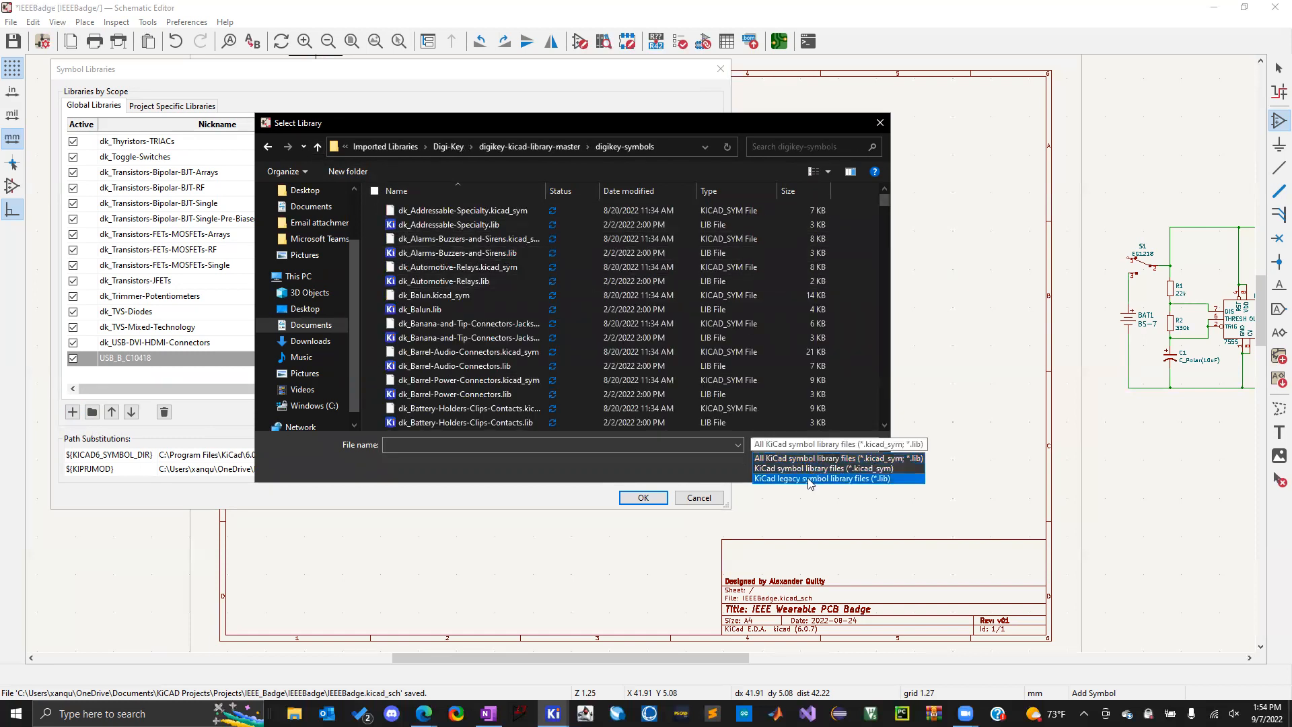
pyautogui.click(835, 478)
# Select dk_Addressable-Specialty.lib and look through the legacy Digi-Key libraries down to the end of the list
pyautogui.click(438, 211)
pyautogui.scroll(-2, 471, 290)
pyautogui.scroll(2, 473, 271)
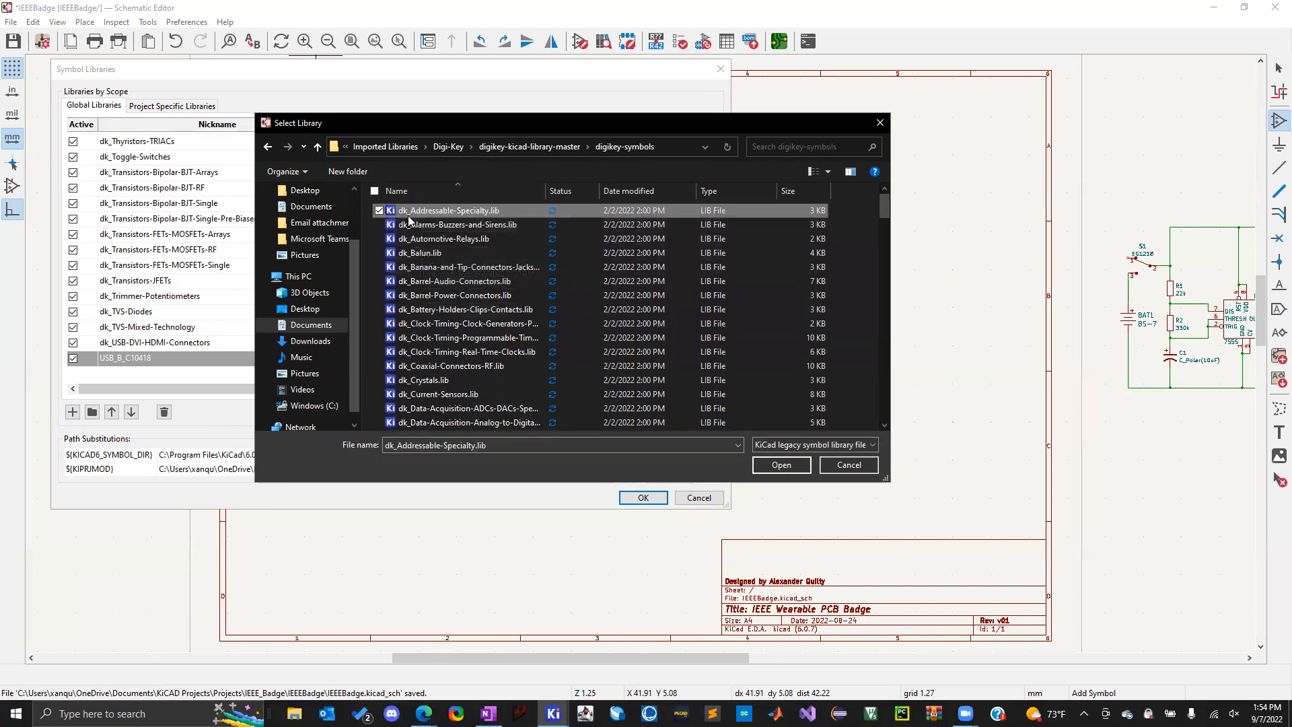
pyautogui.scroll(-12, 474, 326)
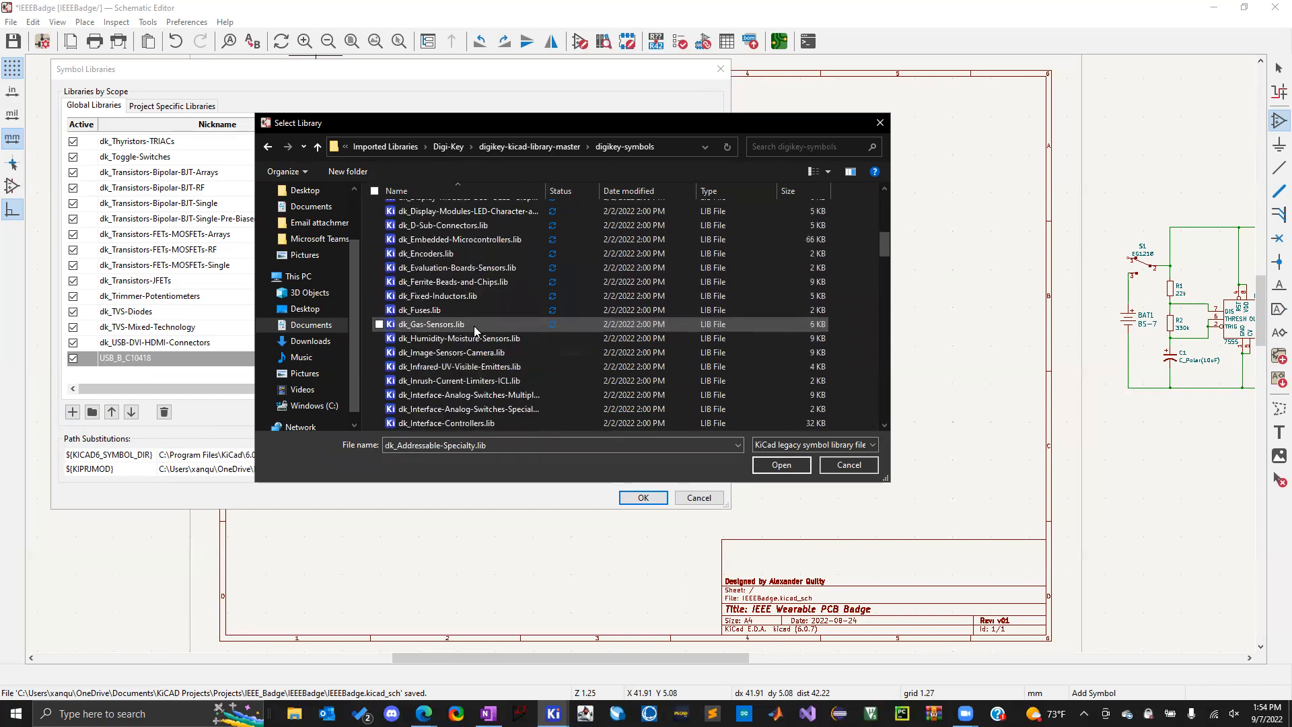
pyautogui.scroll(6, 465, 326)
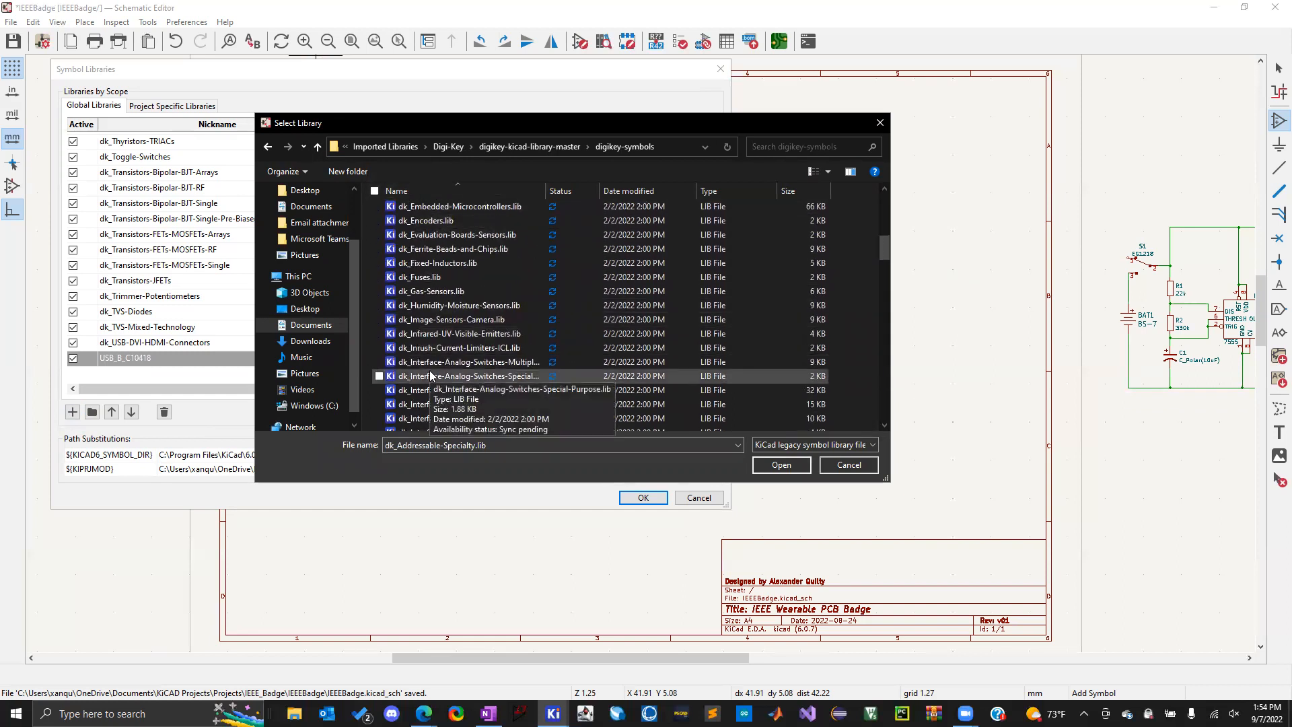
pyautogui.scroll(8, 440, 353)
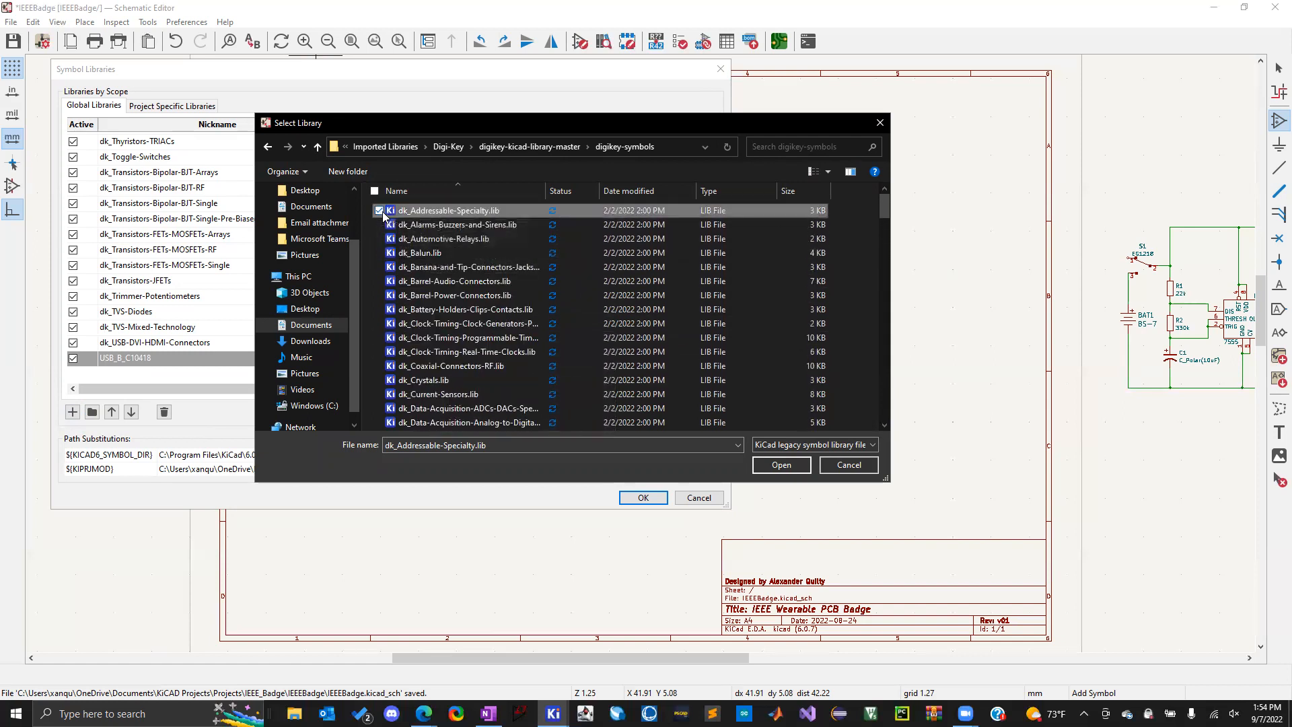
pyautogui.scroll(-10, 543, 325)
pyautogui.scroll(-20, 542, 319)
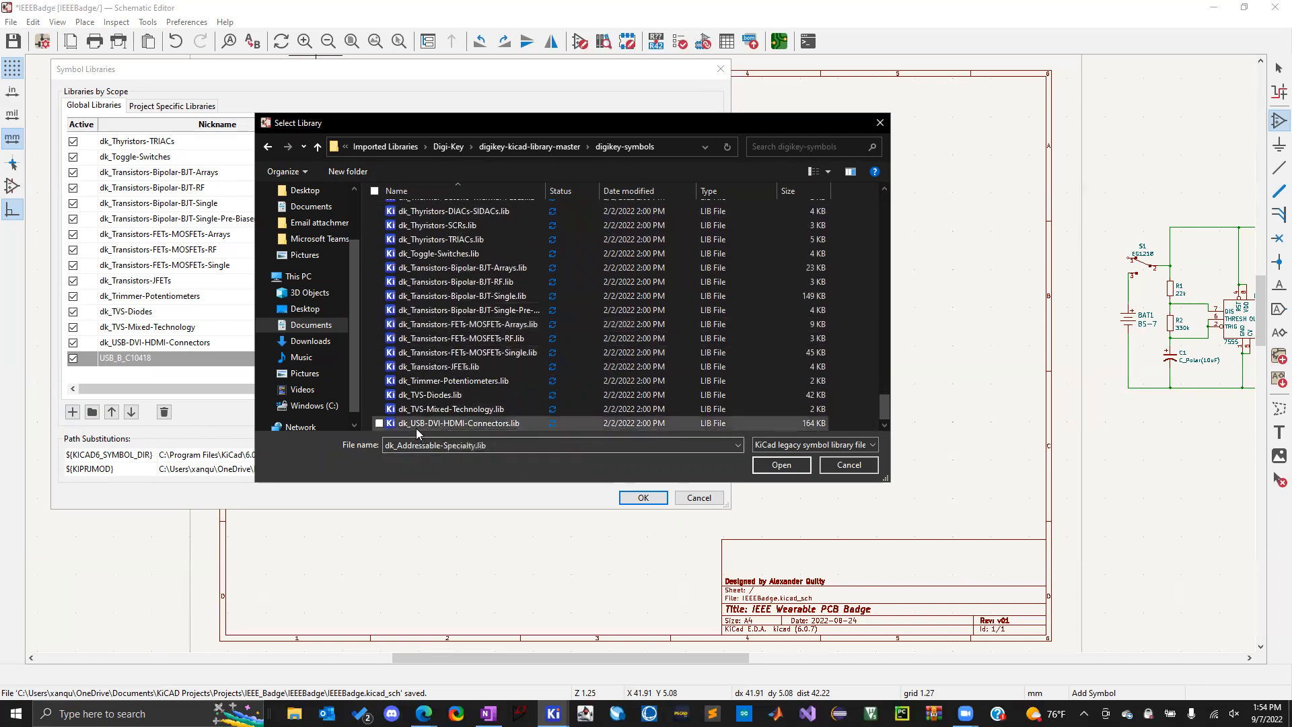
# Try adding libraries to the selection one at a time, from dk_USB-DVI-HDMI-Connectors.lib up to dk_Trimmer-Potentiometers.lib
pyautogui.click(379, 424)
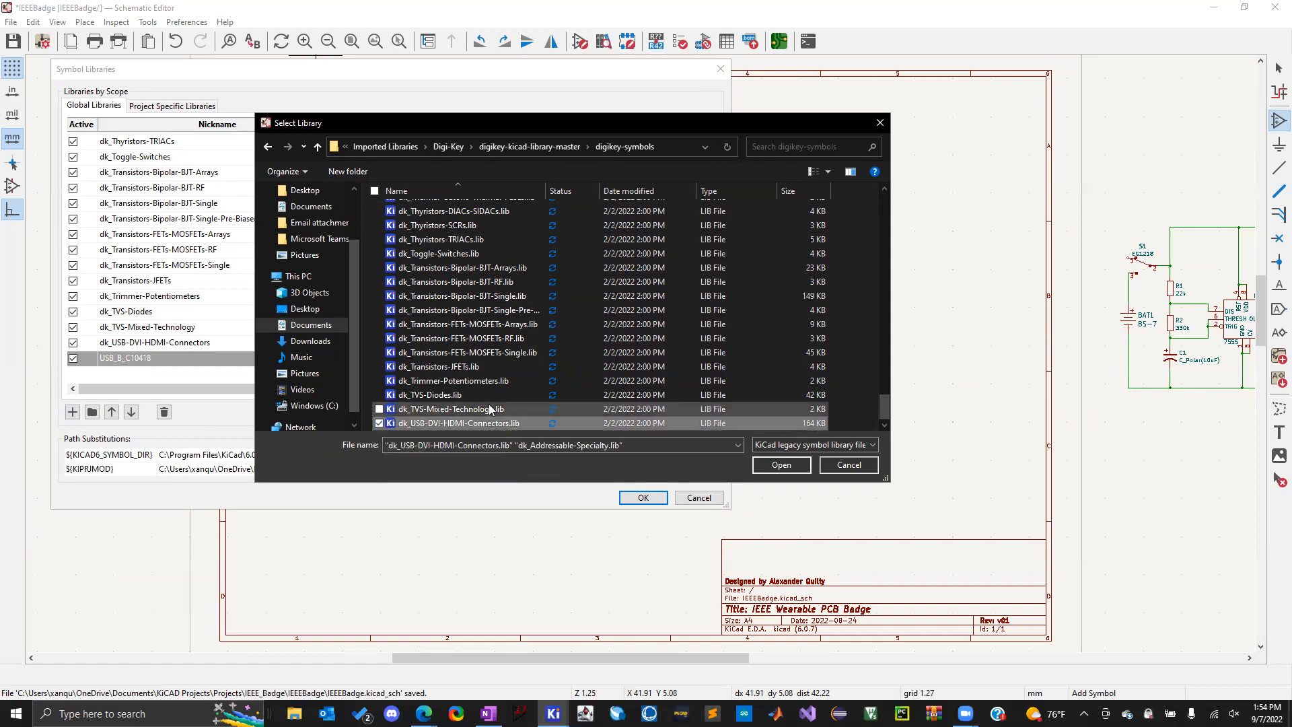
pyautogui.keyDown('ctrl'); pyautogui.click(460, 408); pyautogui.keyUp('ctrl')
pyautogui.keyDown('ctrl'); pyautogui.click(464, 395); pyautogui.keyUp('ctrl')
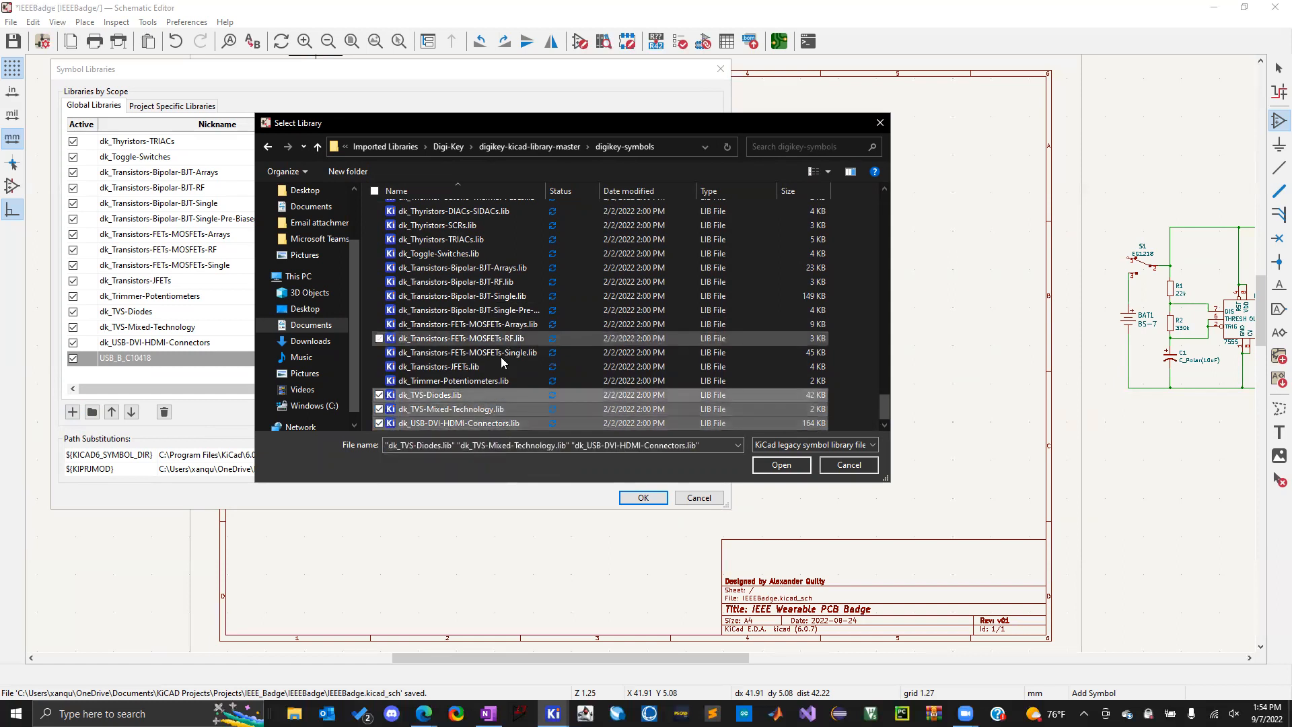
pyautogui.keyDown('ctrl'); pyautogui.click(452, 381); pyautogui.keyUp('ctrl')
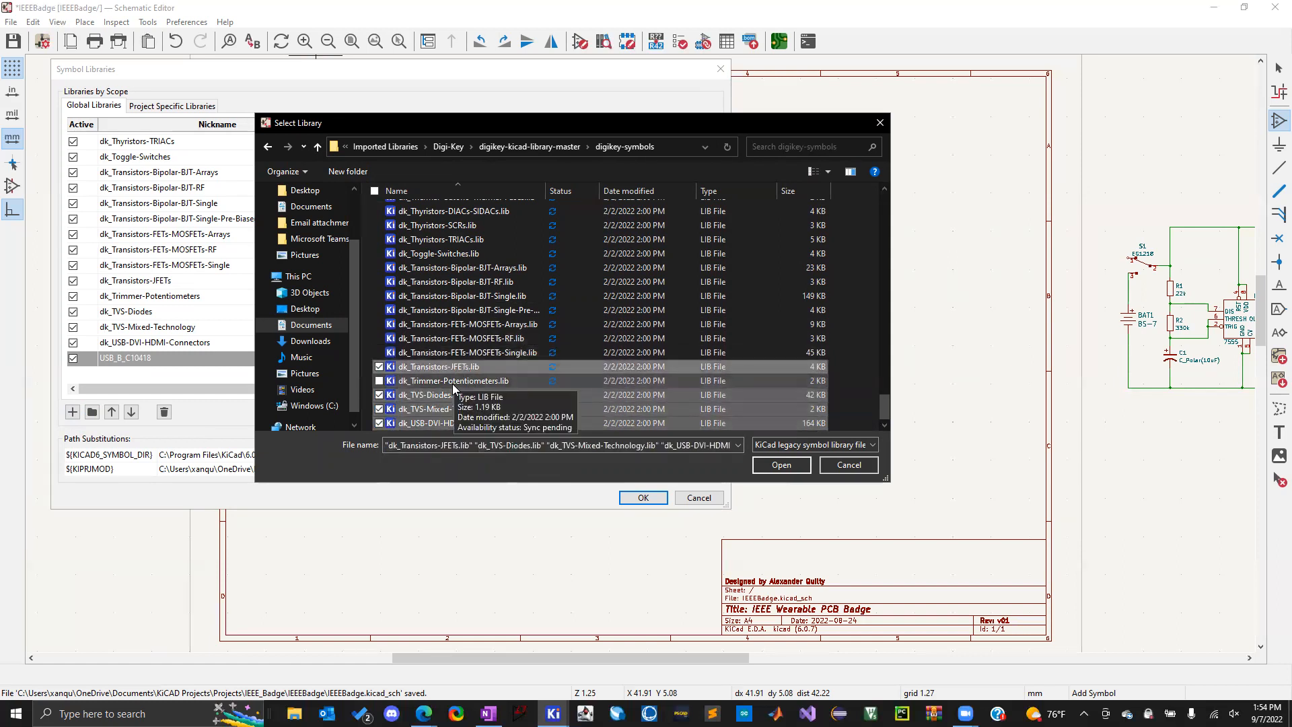
pyautogui.scroll(2, 510, 295)
pyautogui.scroll(10, 510, 294)
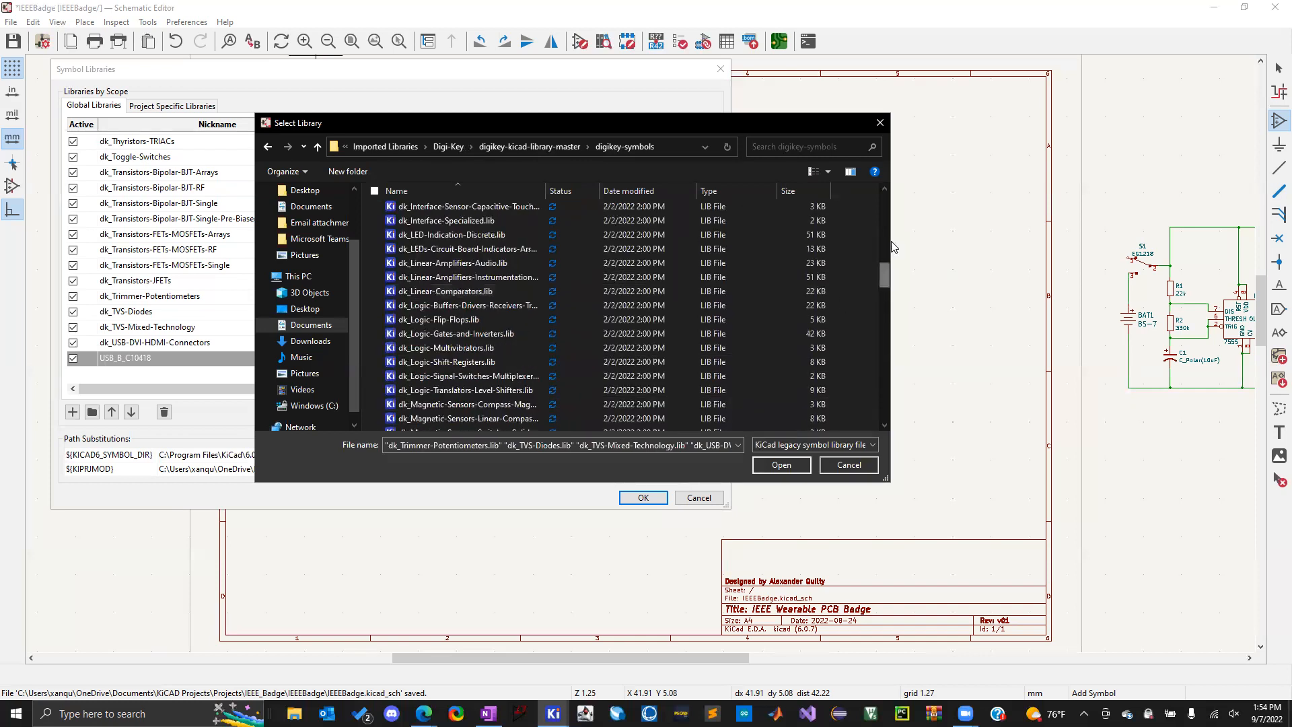
# Select the range of libraries from dk_Alarms-Buzzers-and-Sirens.lib through dk_USB-DVI-HDMI-Connectors.lib and return to the start of the list
pyautogui.moveTo(887, 241); pyautogui.dragTo(895, 184)
pyautogui.click(452, 208)
pyautogui.keyDown('shift'); pyautogui.click(452, 236); pyautogui.keyUp('shift')
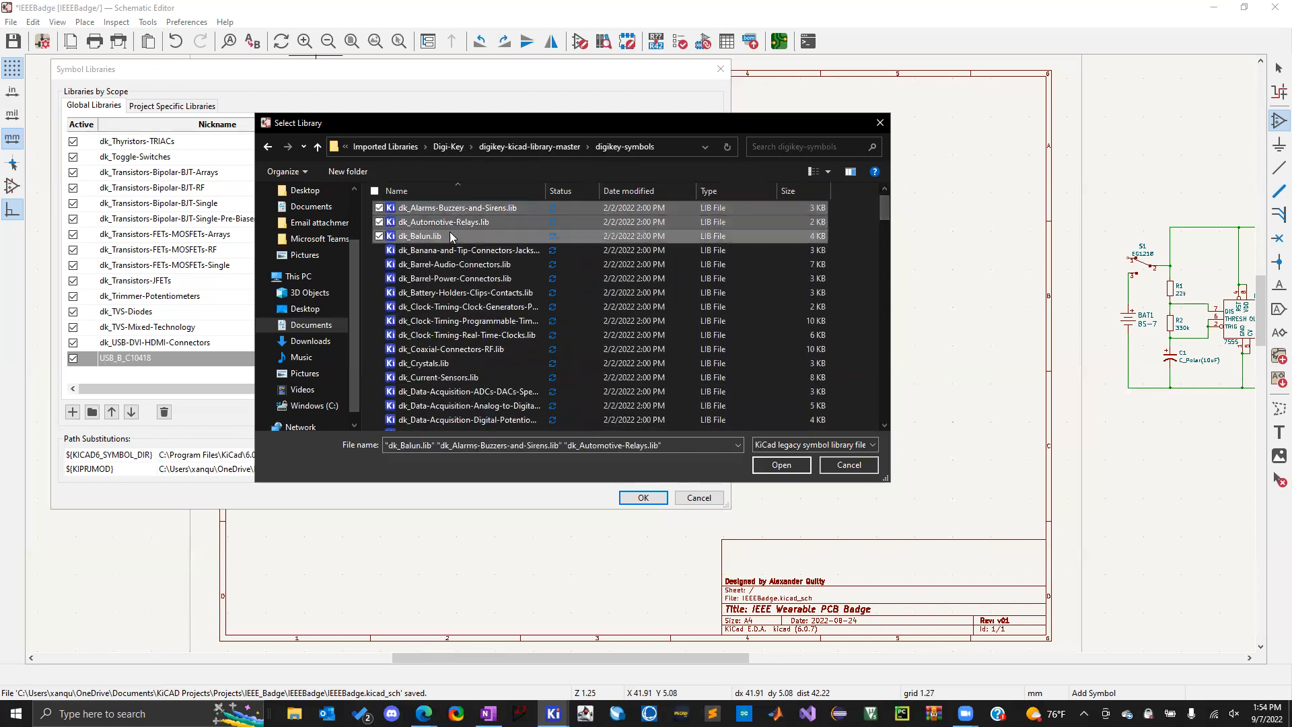
pyautogui.keyDown('shift'); pyautogui.click(455, 363); pyautogui.keyUp('shift')
pyautogui.scroll(-20, 456, 366)
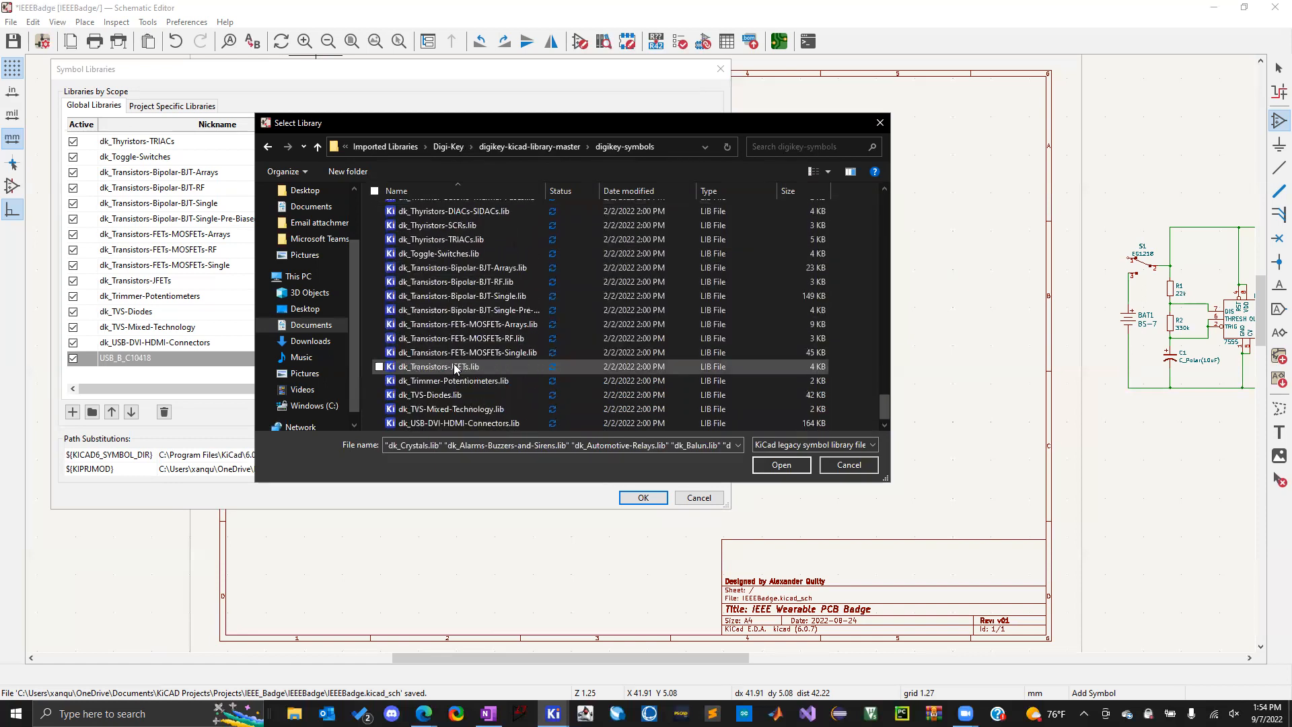
pyautogui.keyDown('shift'); pyautogui.click(446, 421); pyautogui.keyUp('shift')
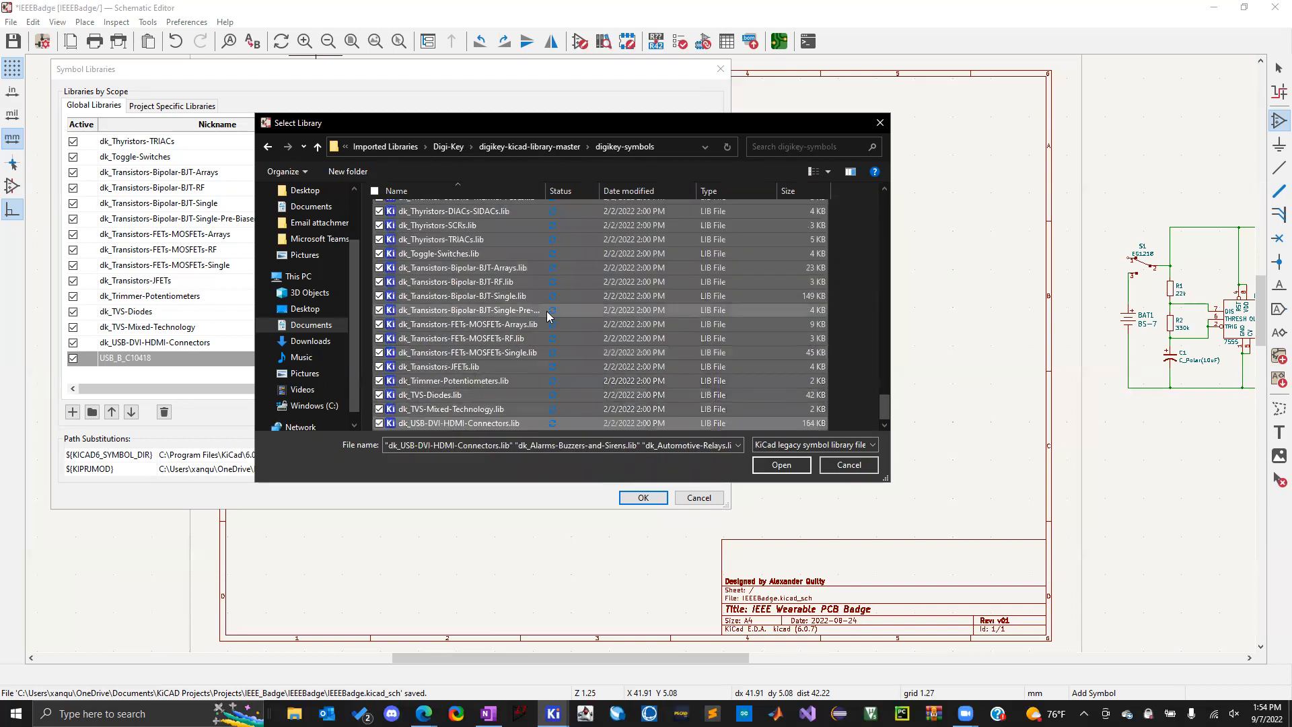
pyautogui.moveTo(885, 407); pyautogui.dragTo(879, 182)
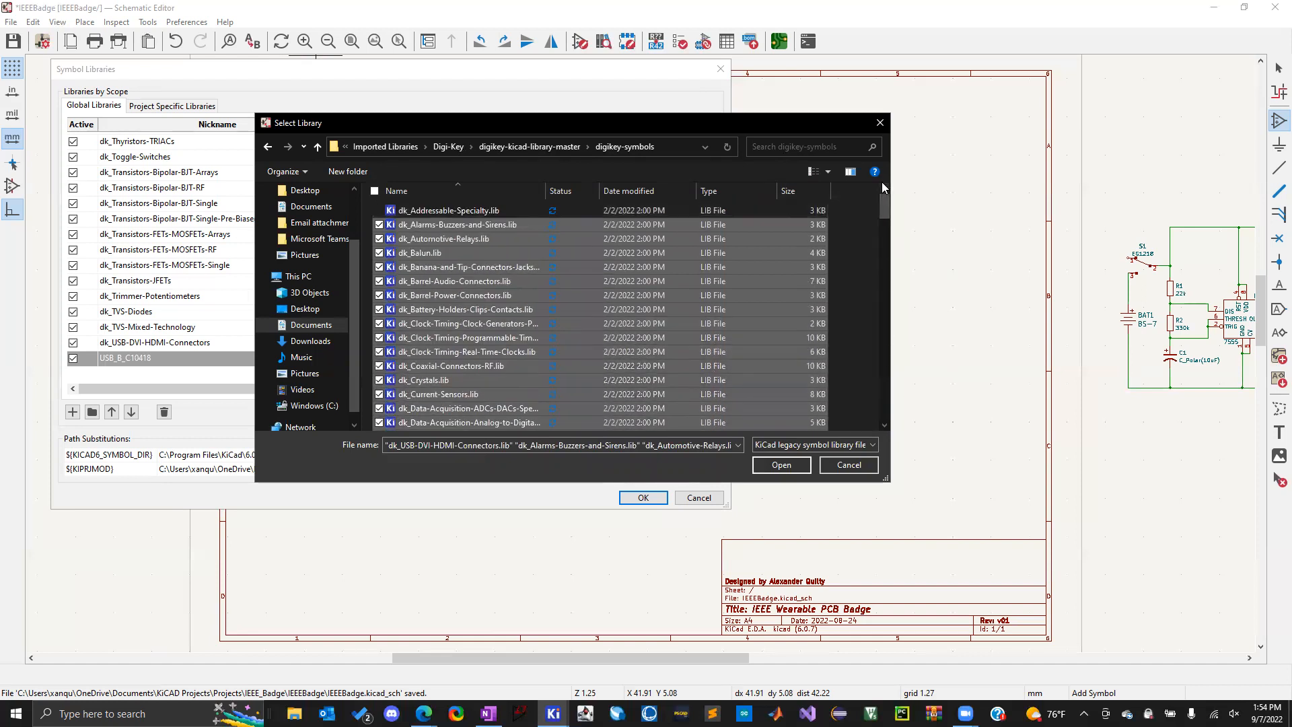
# Select every library from dk_Addressable-Specialty.lib through dk_USB-DVI-HDMI-Connectors.lib, cancel the chooser, and review the Digi-Key entries in the global table
pyautogui.click(508, 210)
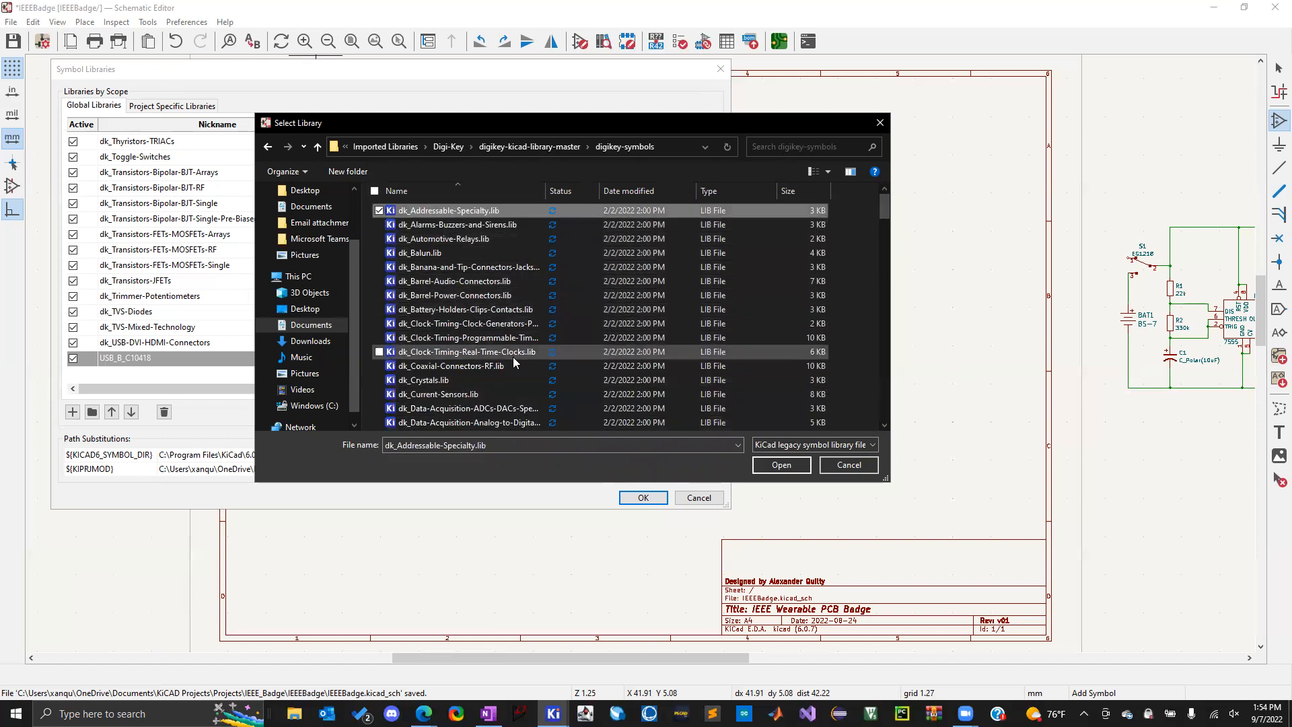
pyautogui.scroll(-20, 513, 357)
pyautogui.scroll(-10, 513, 352)
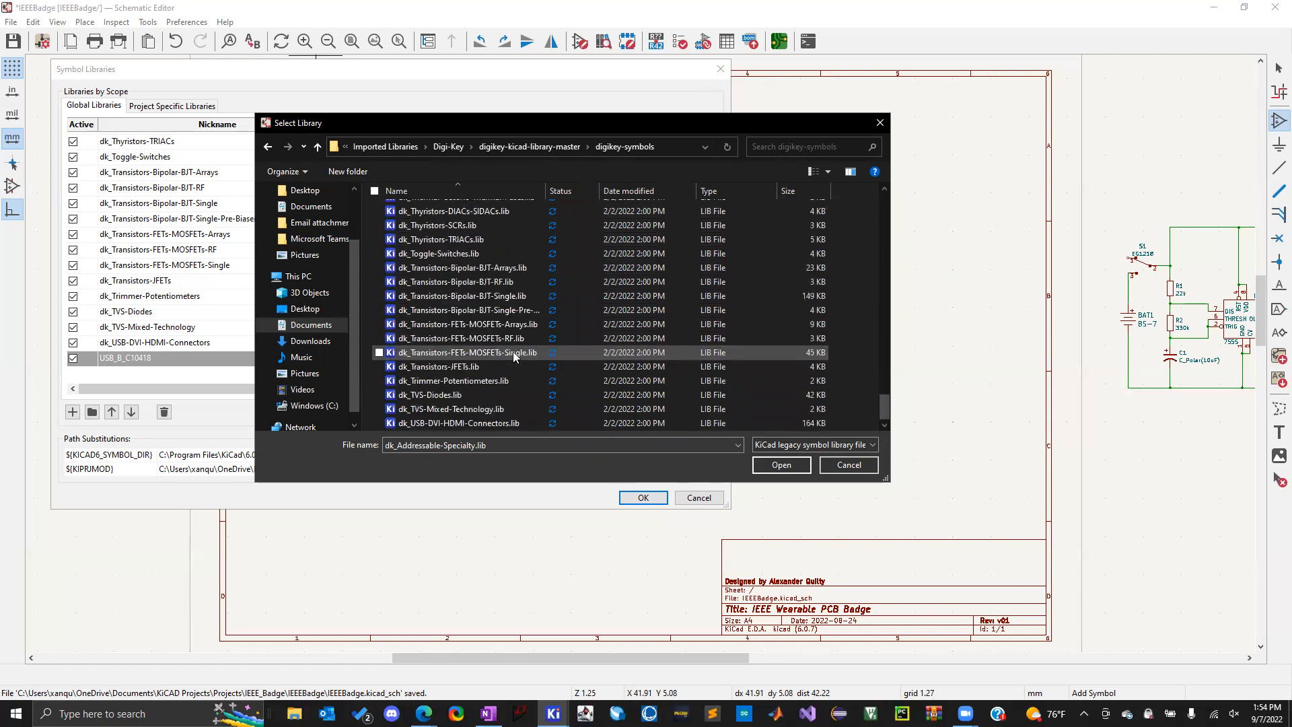
pyautogui.keyDown('shift'); pyautogui.click(381, 424); pyautogui.keyUp('shift')
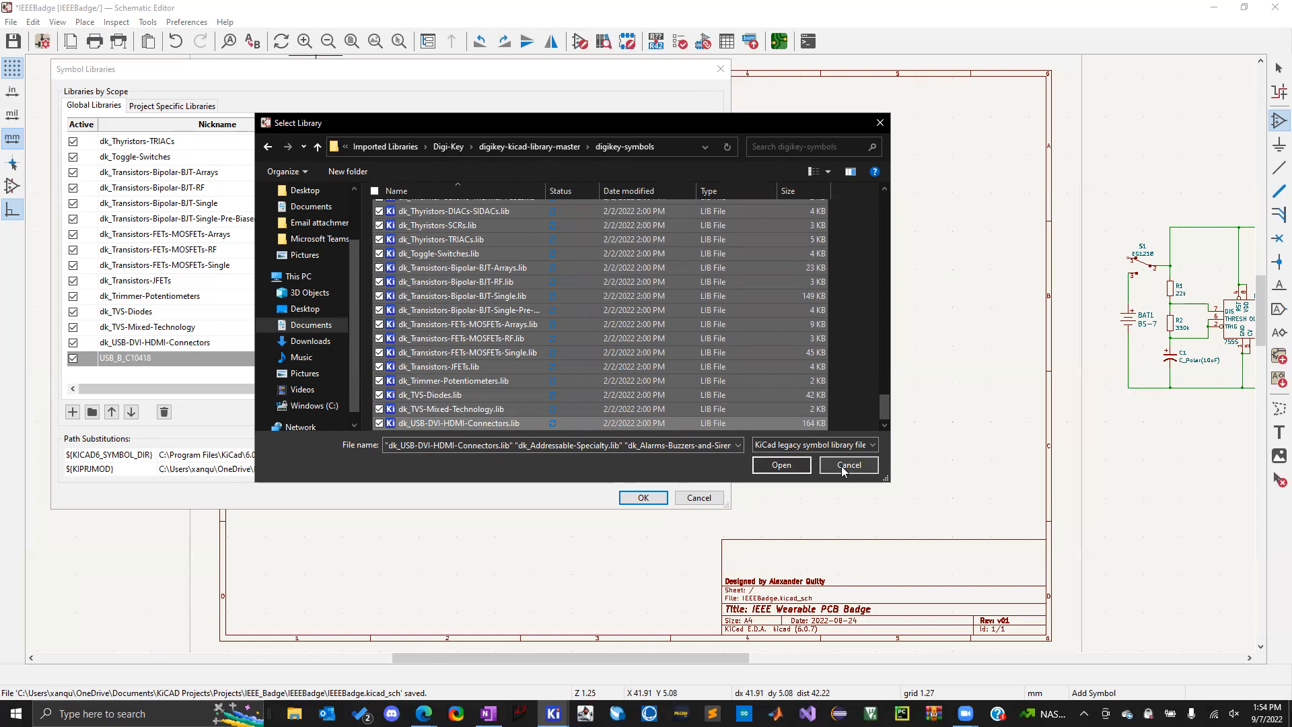
pyautogui.click(794, 466)
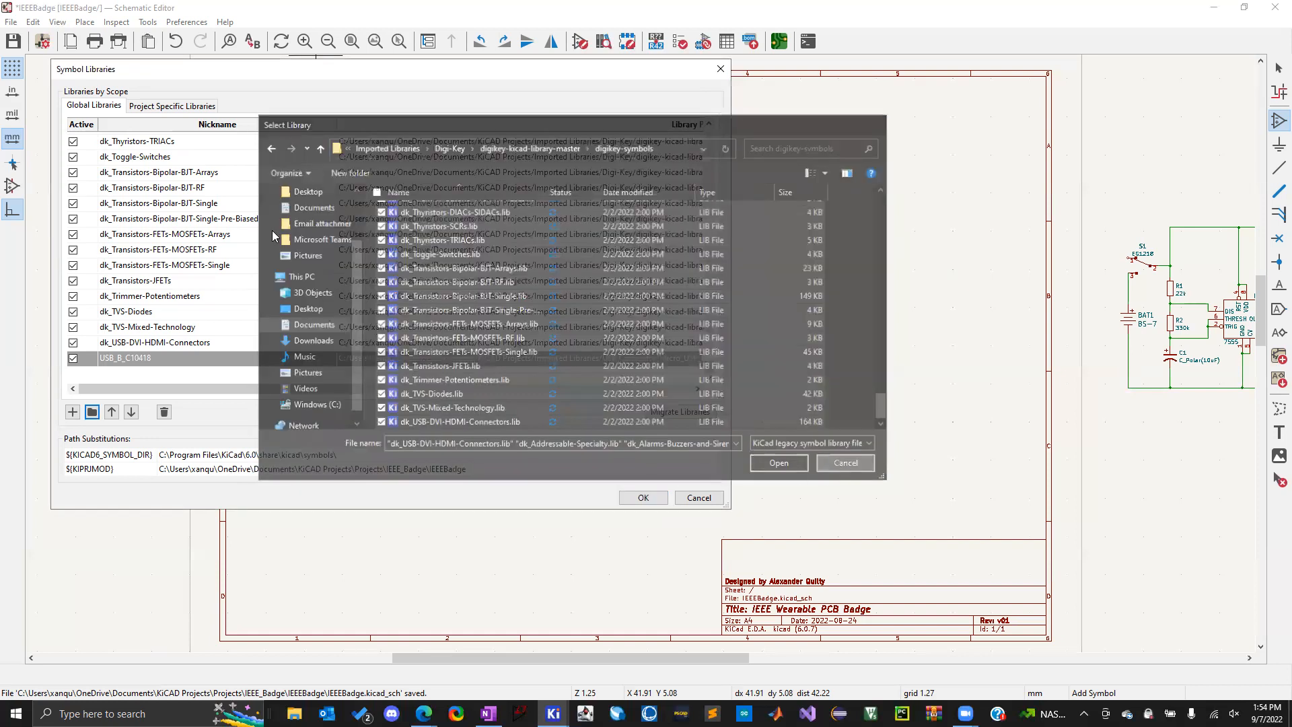
pyautogui.scroll(8, 272, 236)
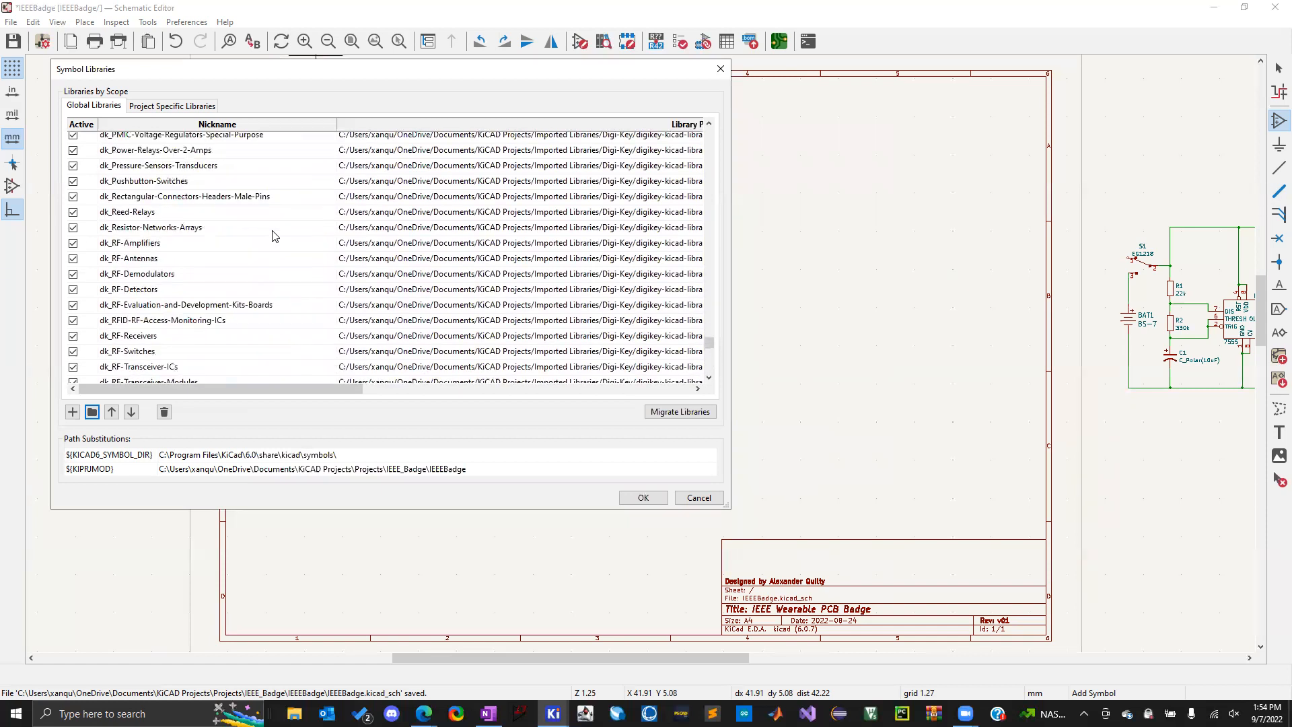
# Look through the dk_ libraries in the global table, from the RF entries back up to the Logic and Memory entries
pyautogui.click(113, 139)
pyautogui.click(118, 166)
pyautogui.click(130, 228)
pyautogui.click(134, 289)
pyautogui.click(138, 348)
pyautogui.scroll(10, 190, 254)
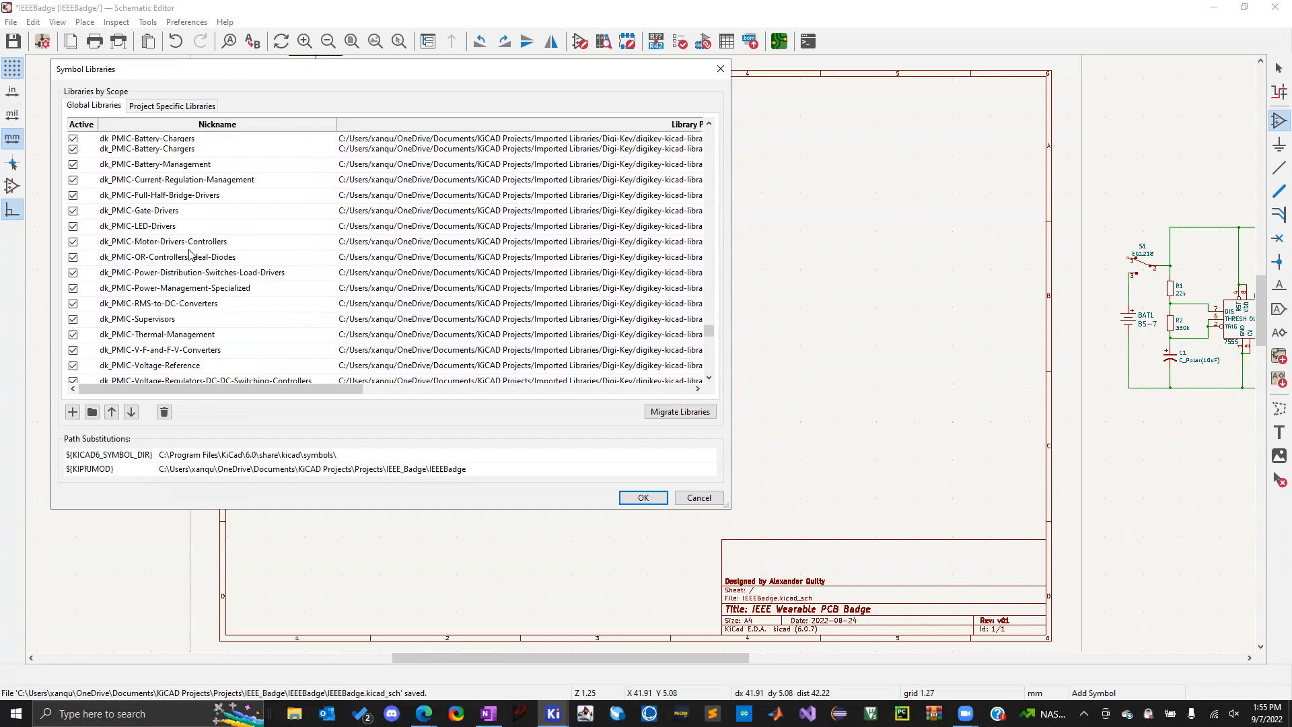
pyautogui.scroll(3, 190, 254)
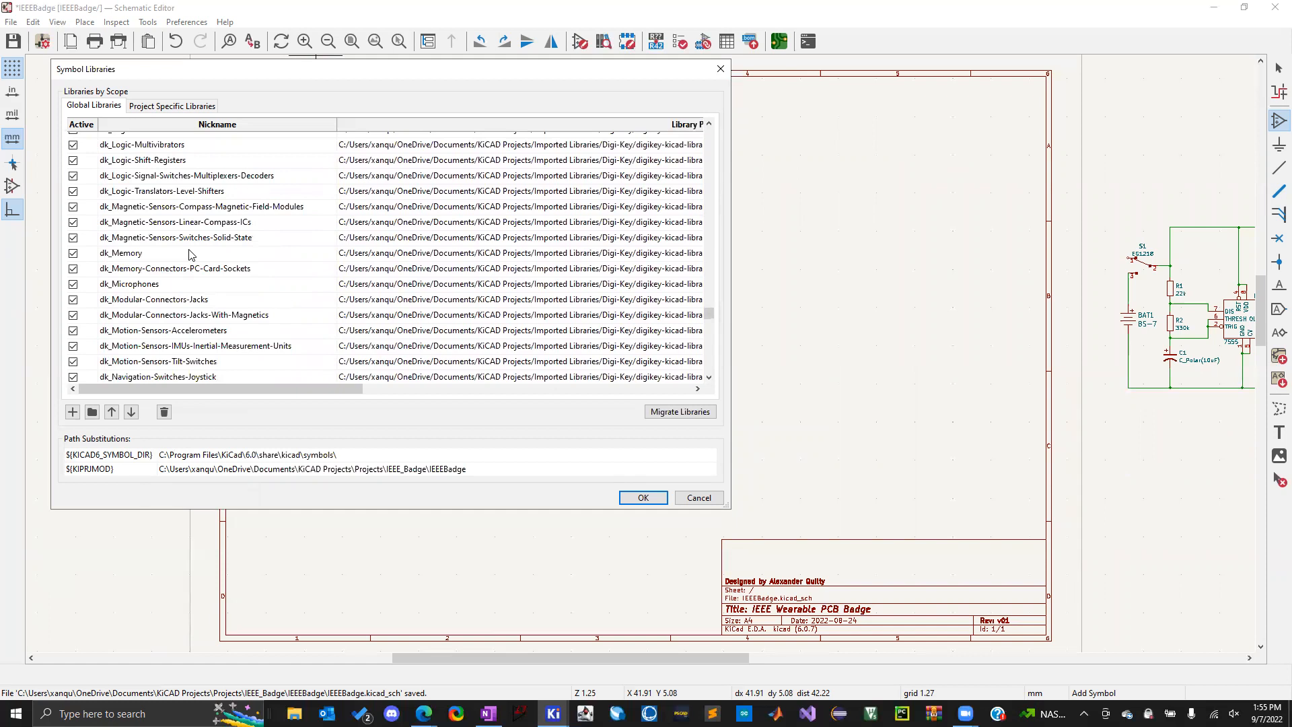
pyautogui.scroll(-1, 224, 308)
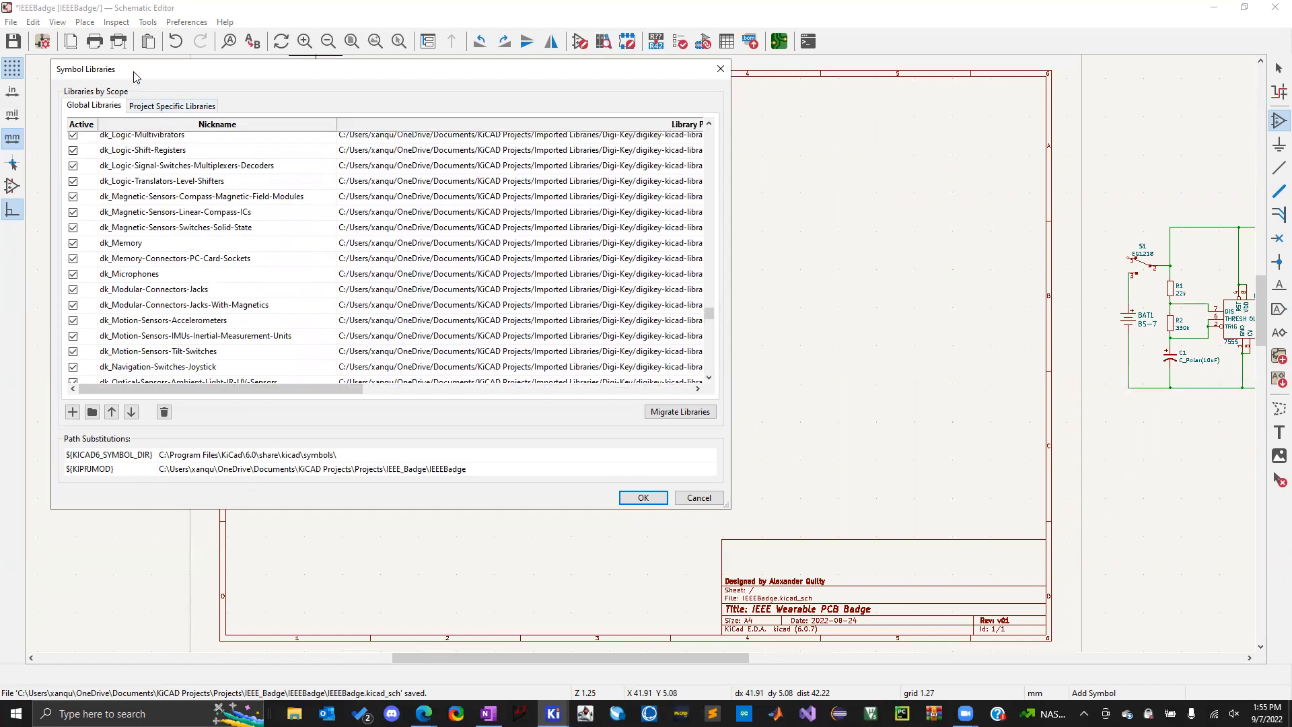
pyautogui.moveTo(134, 74); pyautogui.dragTo(262, 105)
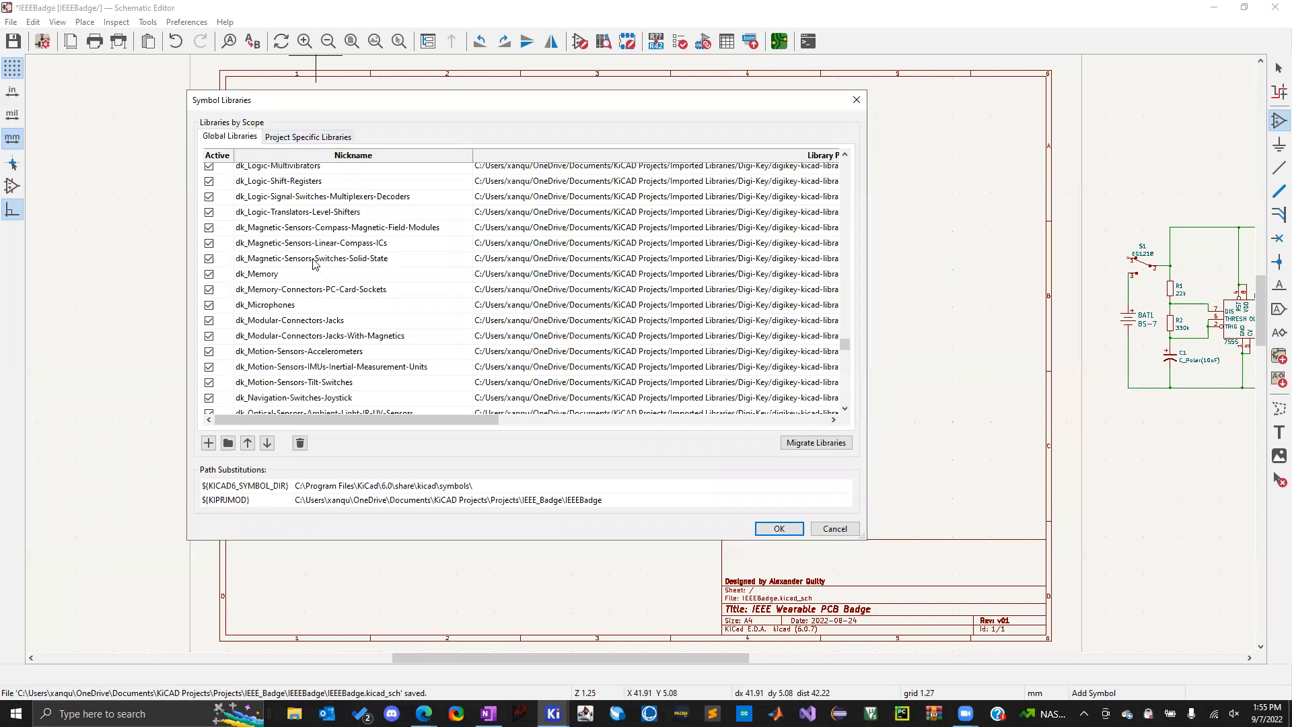
pyautogui.click(856, 102)
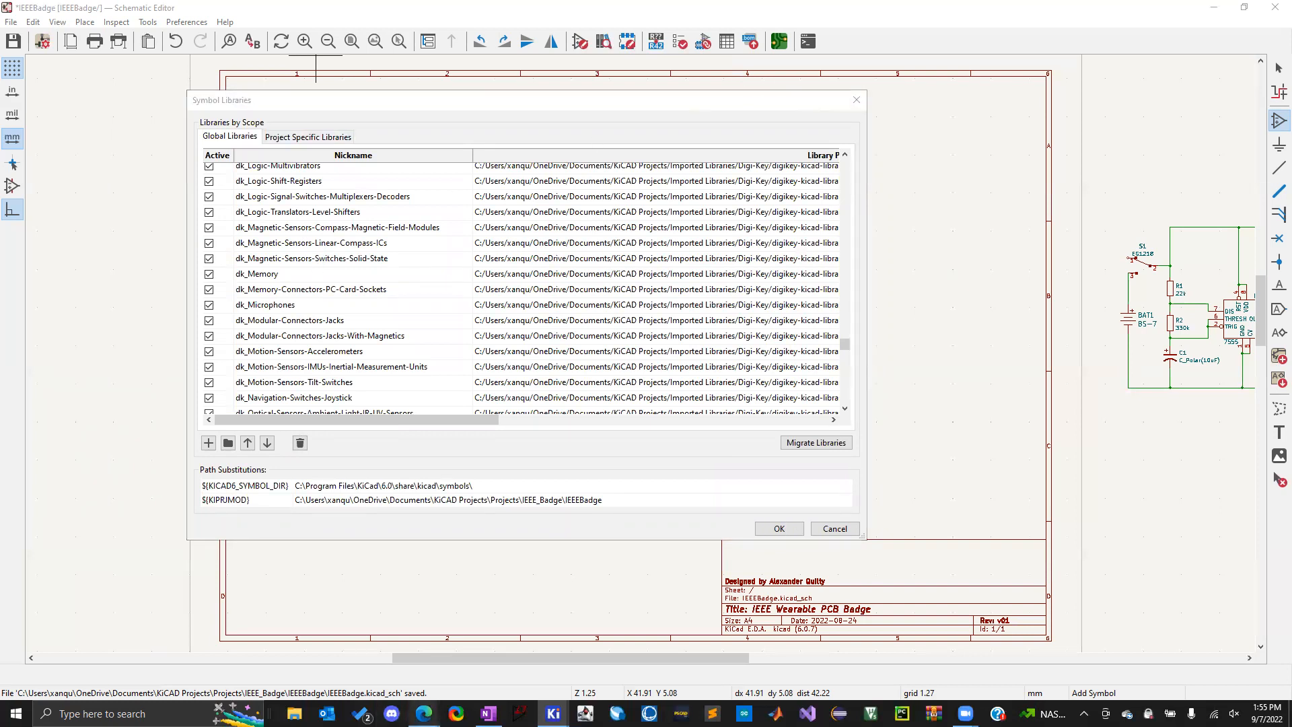
# Switch to the browser's digikey-kicad-library GitHub page and show its repository address and ZIP download option
pyautogui.moveTo(424, 713)
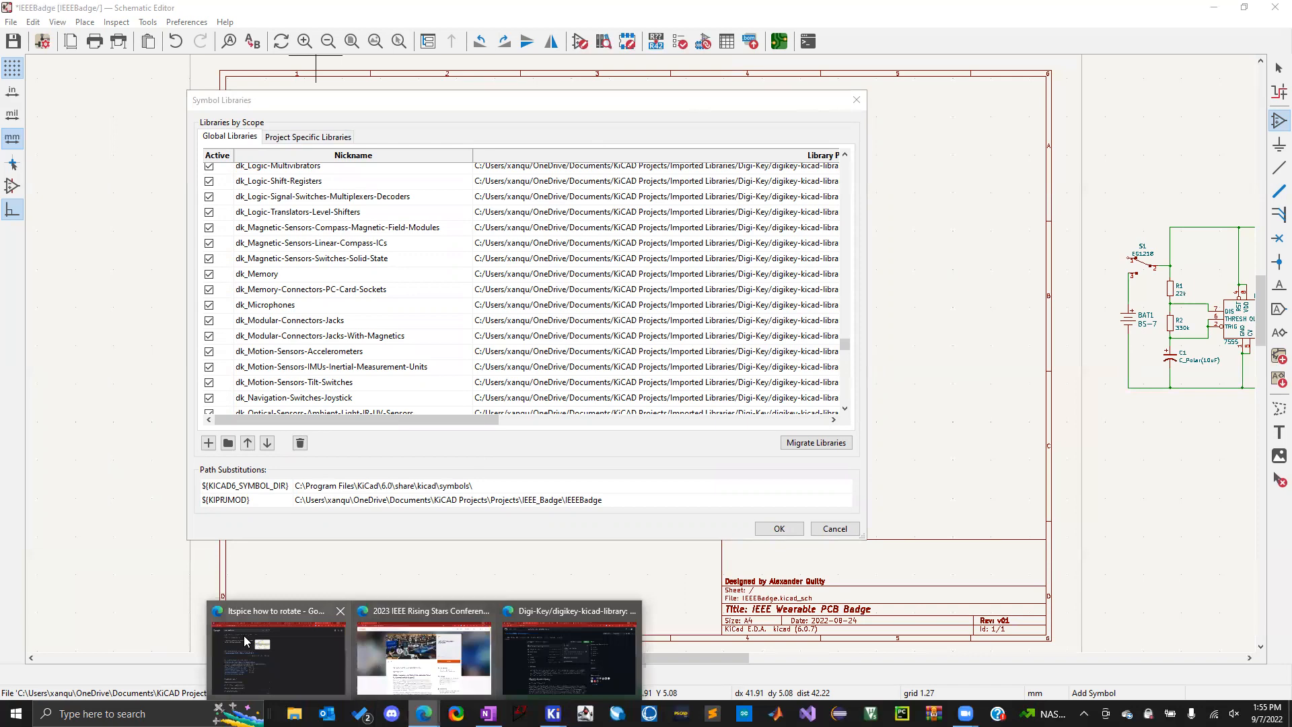
pyautogui.click(558, 645)
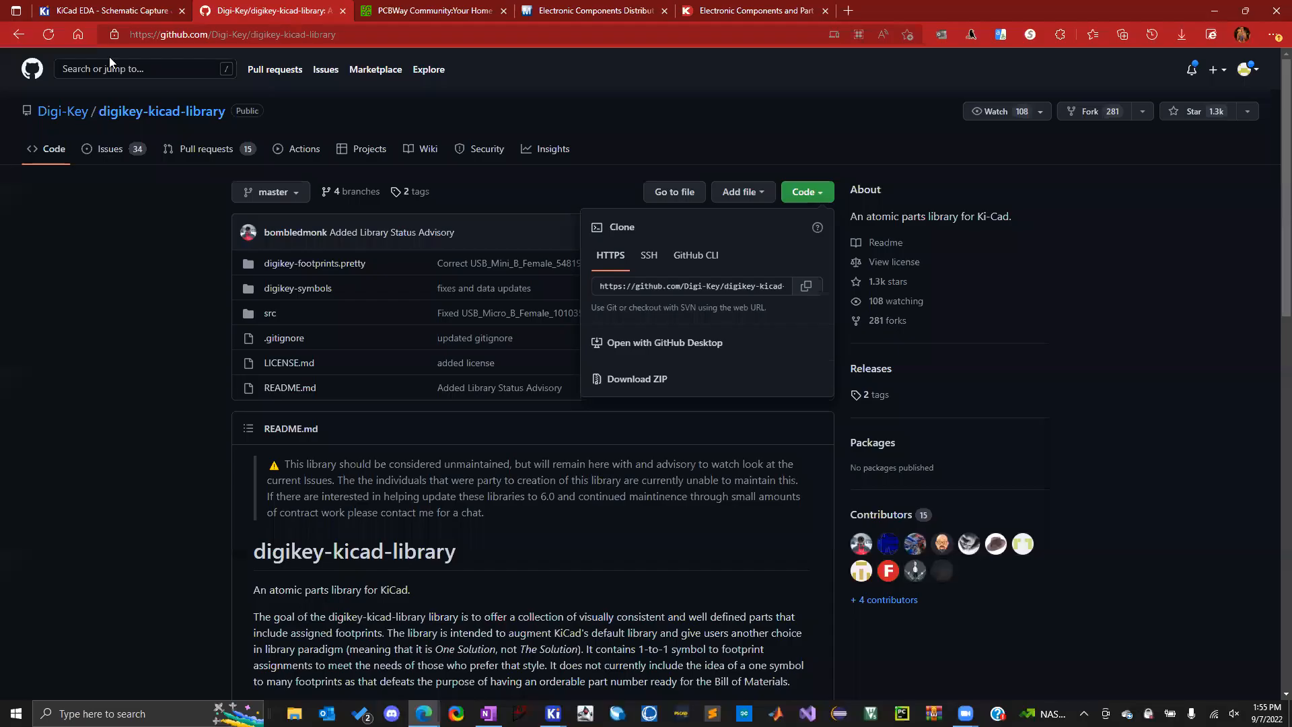
pyautogui.click(170, 38)
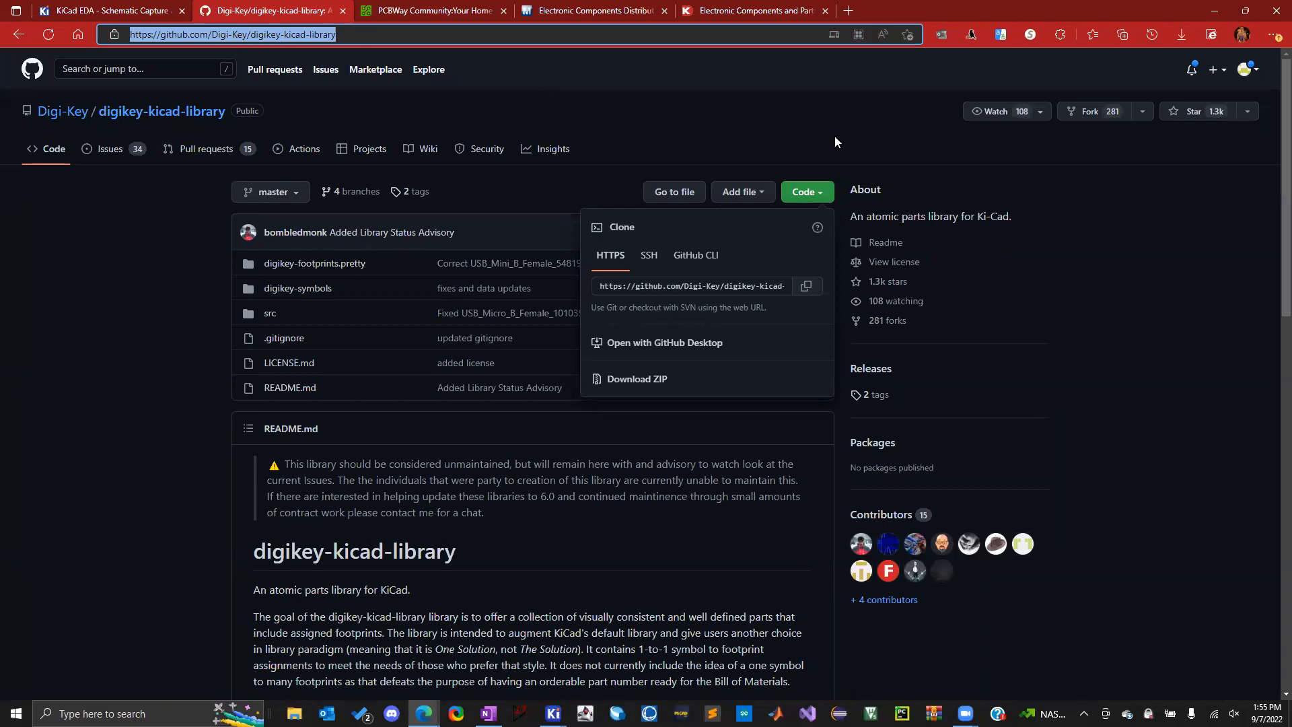
pyautogui.click(801, 192)
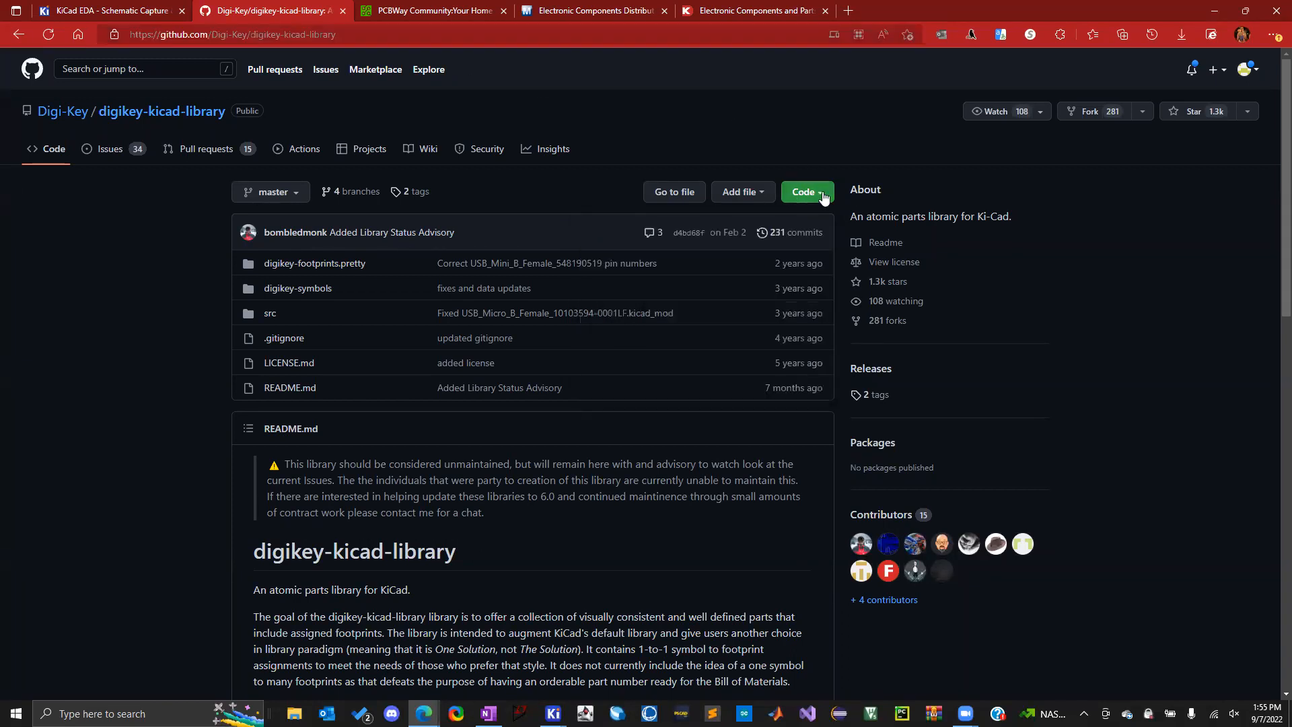
pyautogui.click(823, 193)
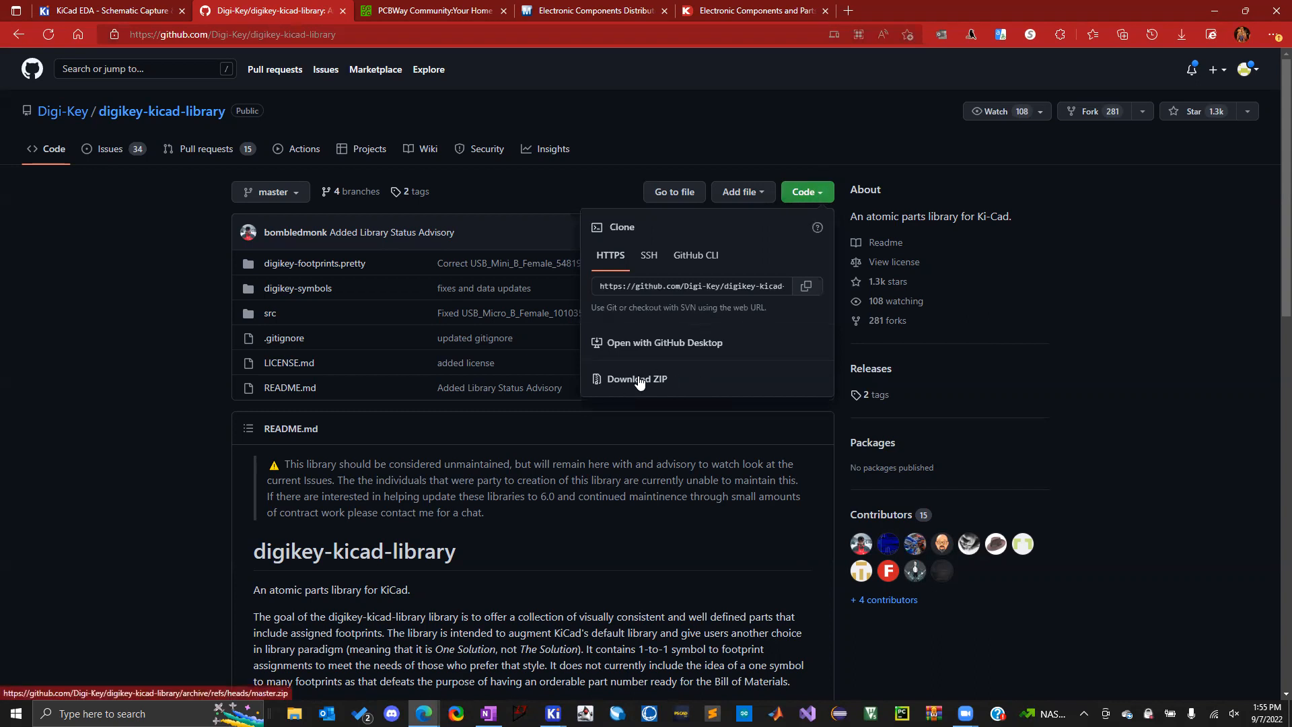
# In File Explorer, go to Documents/KiCAD Projects/Imported Libraries/Digi-Key and select digikey-kicad-library-master.zip
pyautogui.click(295, 713)
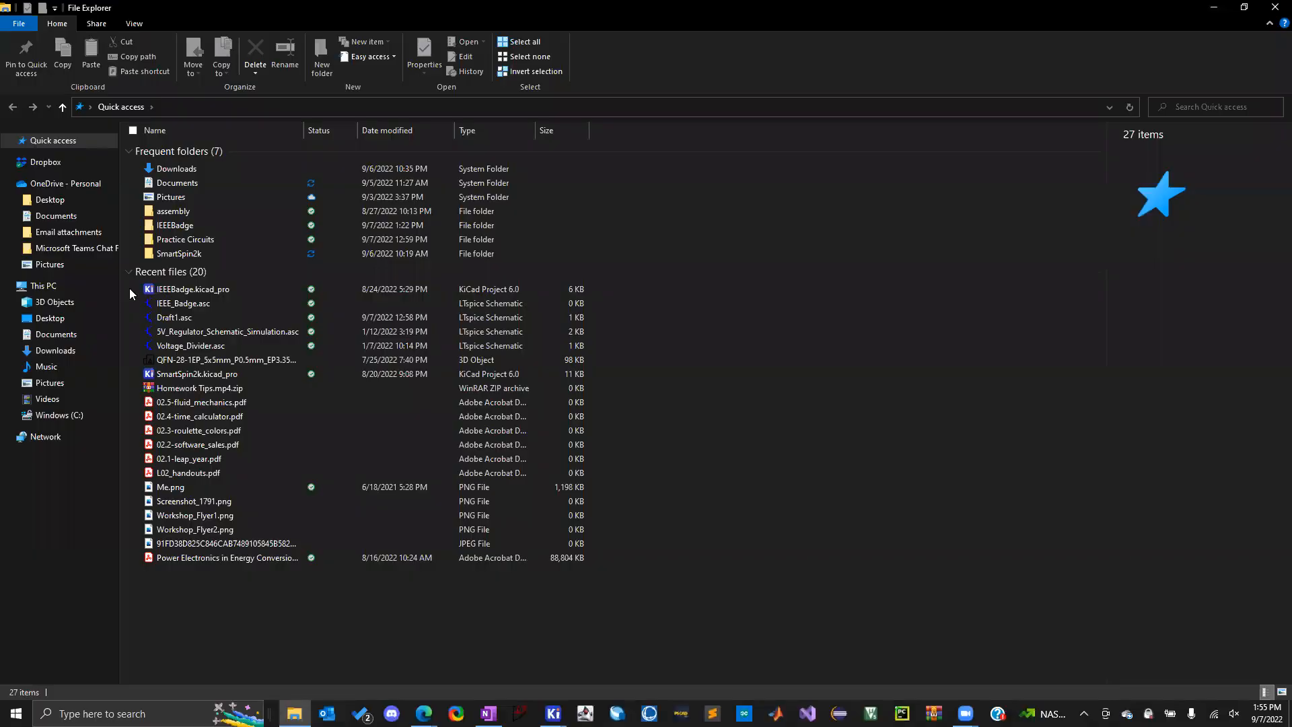
pyautogui.click(64, 219)
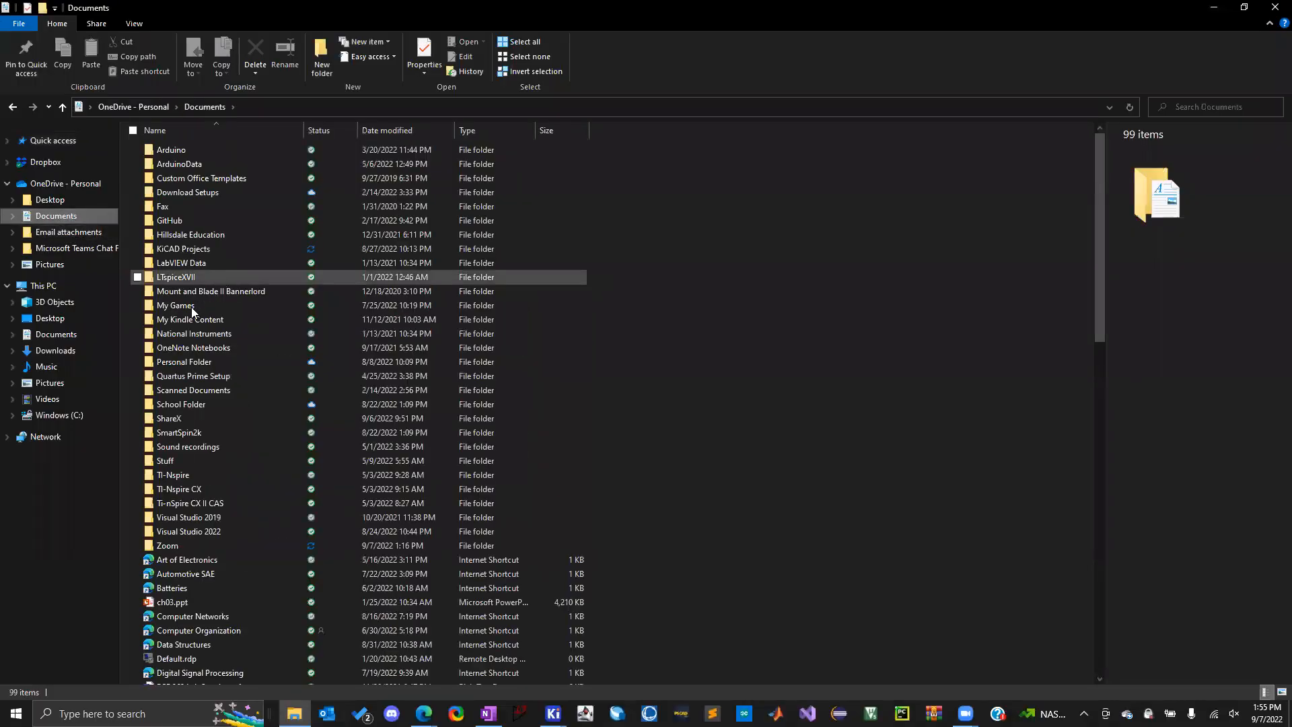
pyautogui.doubleClick(192, 248)
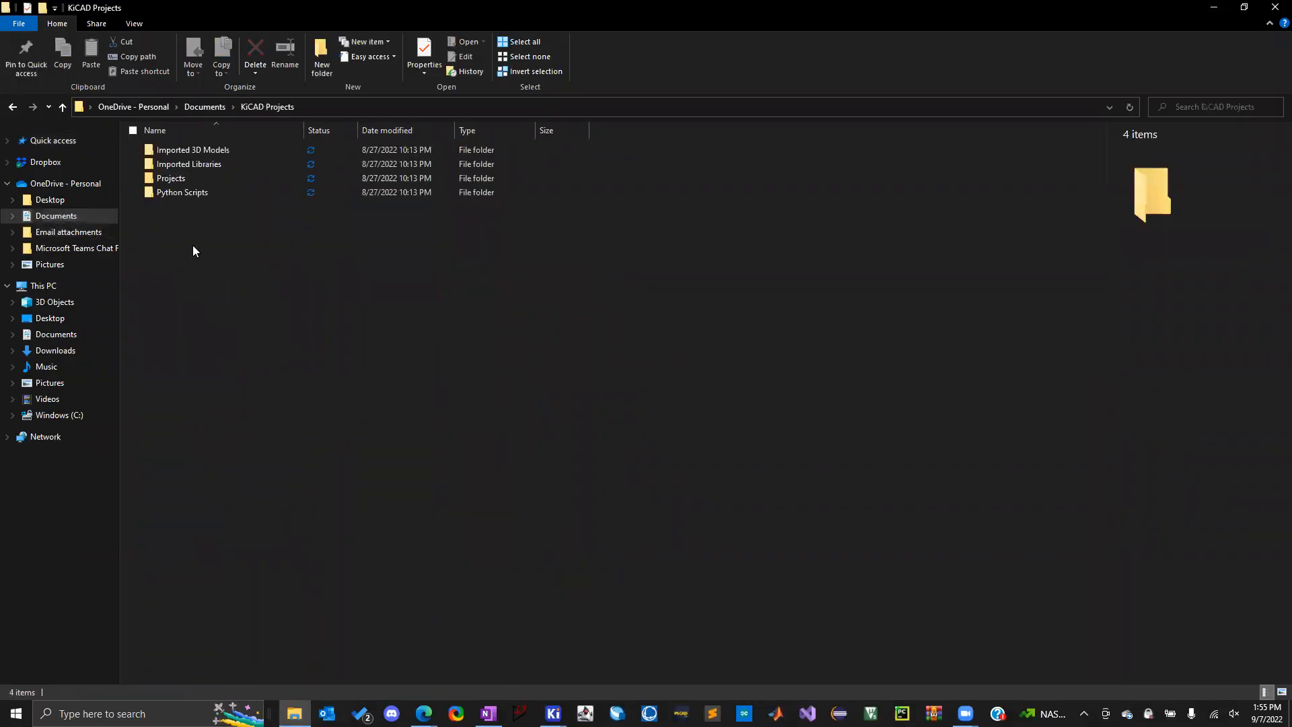
pyautogui.doubleClick(212, 164)
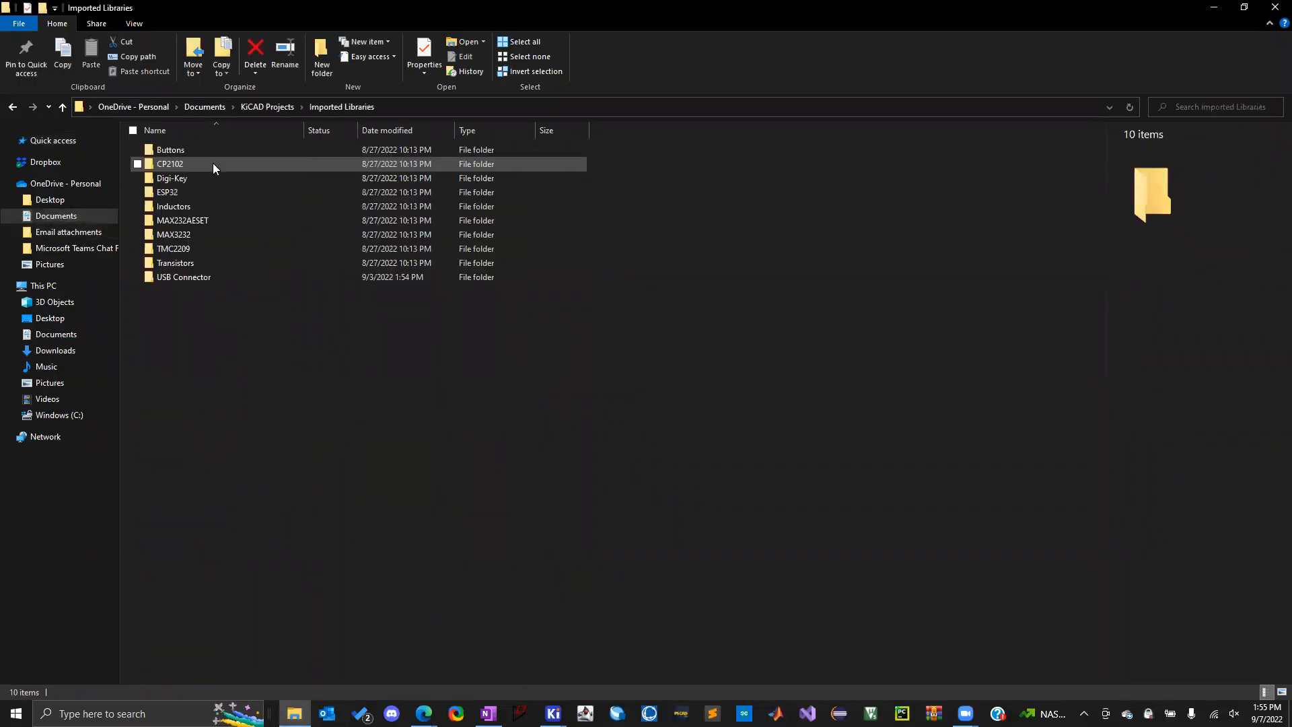
pyautogui.click(171, 179)
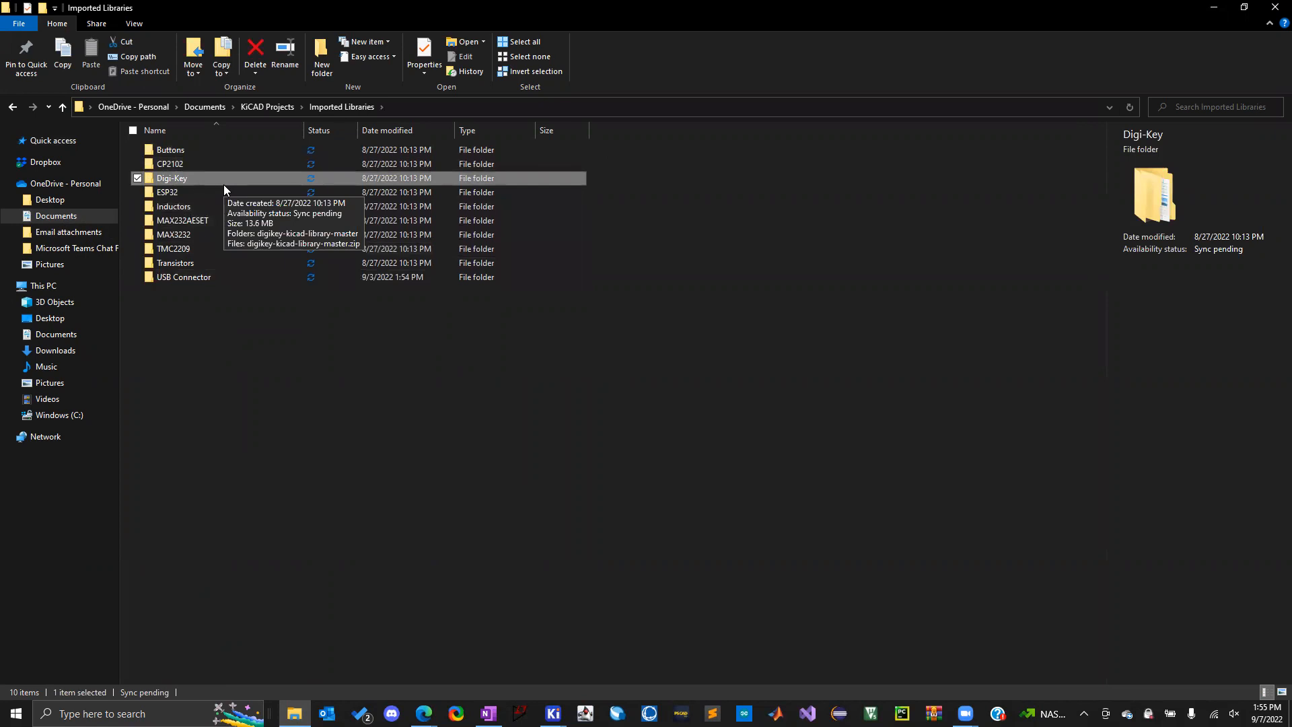
pyautogui.doubleClick(180, 178)
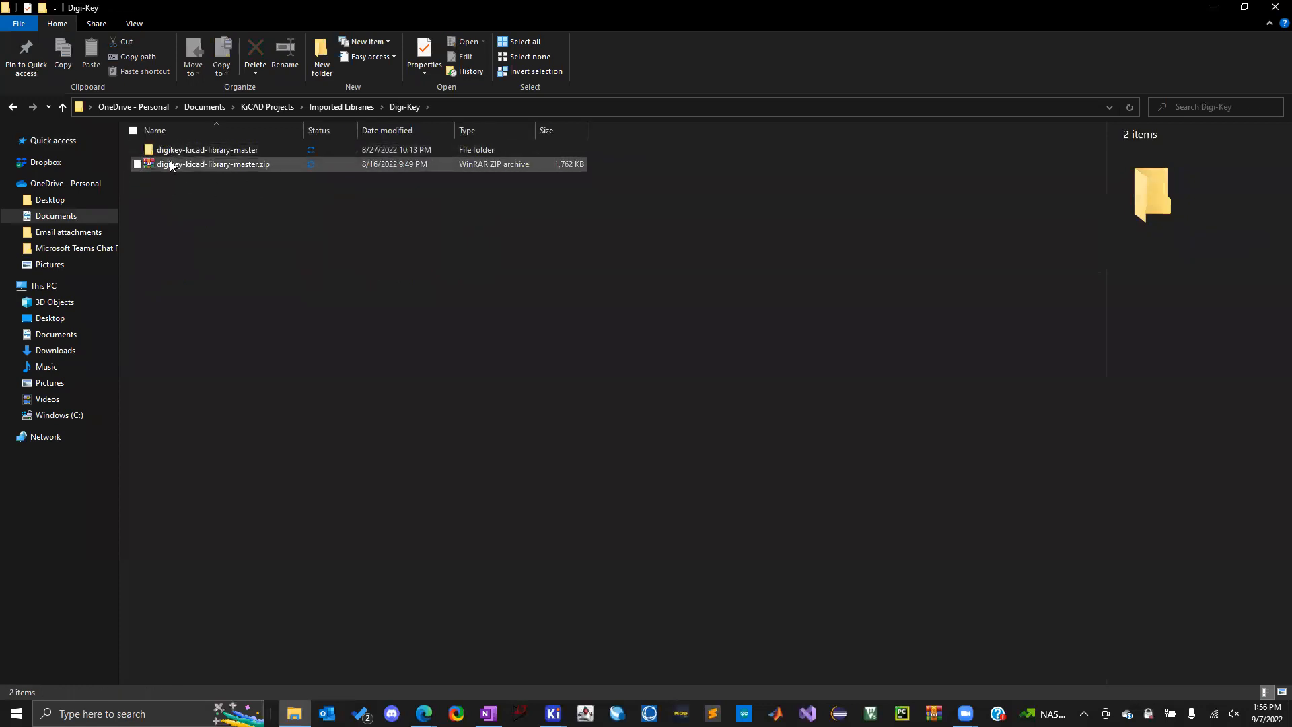
pyautogui.click(277, 166)
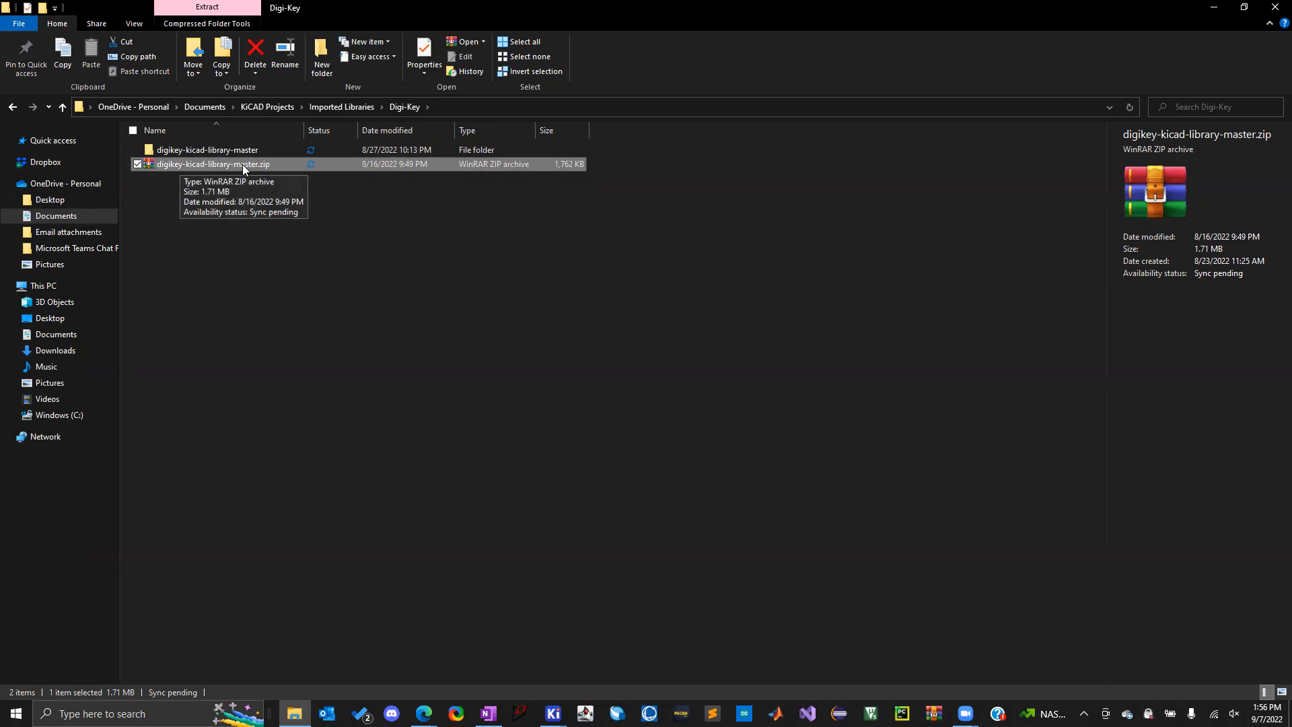
# Switch back to the browser and search the web for "digikey kicad library" in a new tab
pyautogui.click(423, 713)
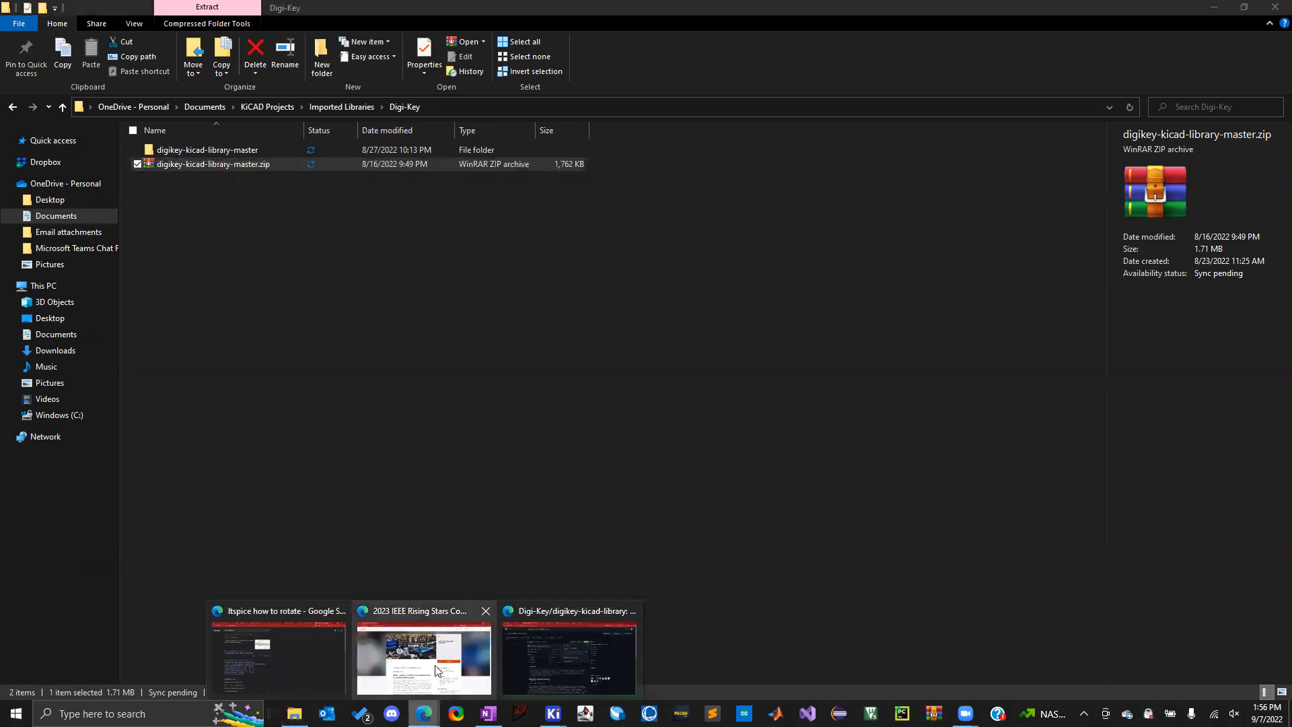
pyautogui.click(574, 671)
pyautogui.click(849, 11)
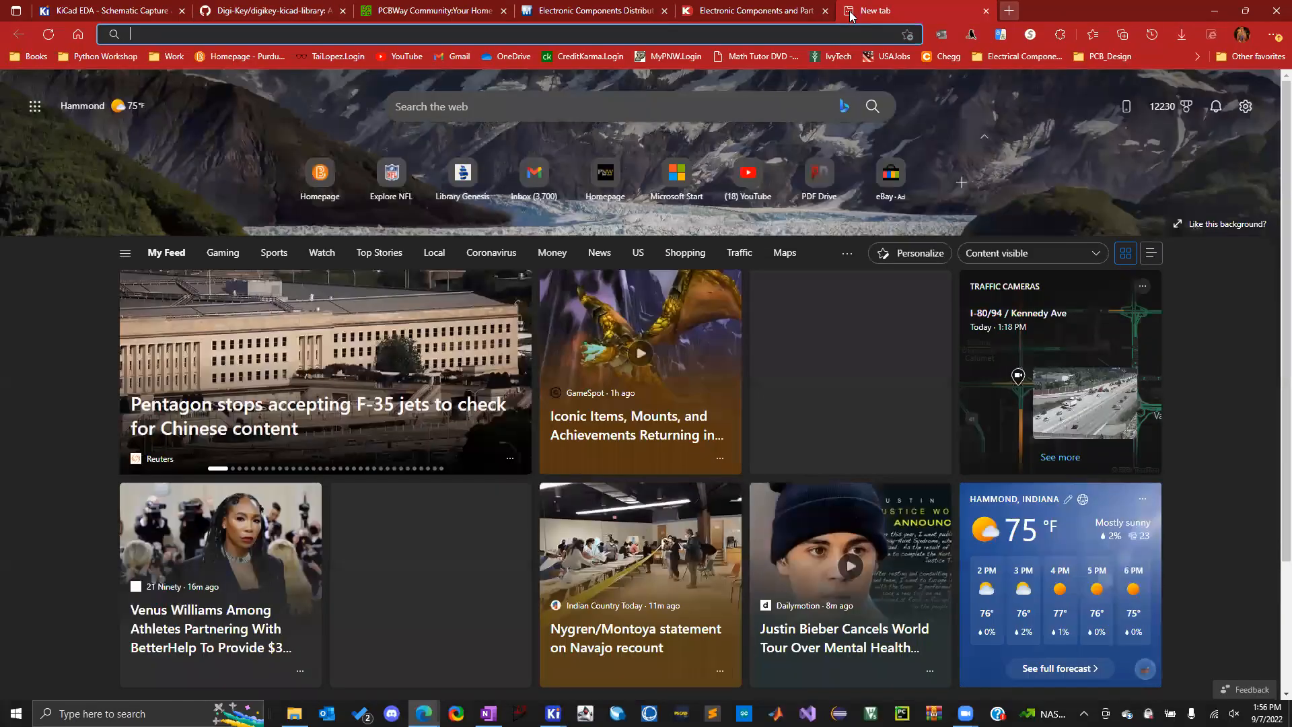
pyautogui.write('digikey kicad libra')
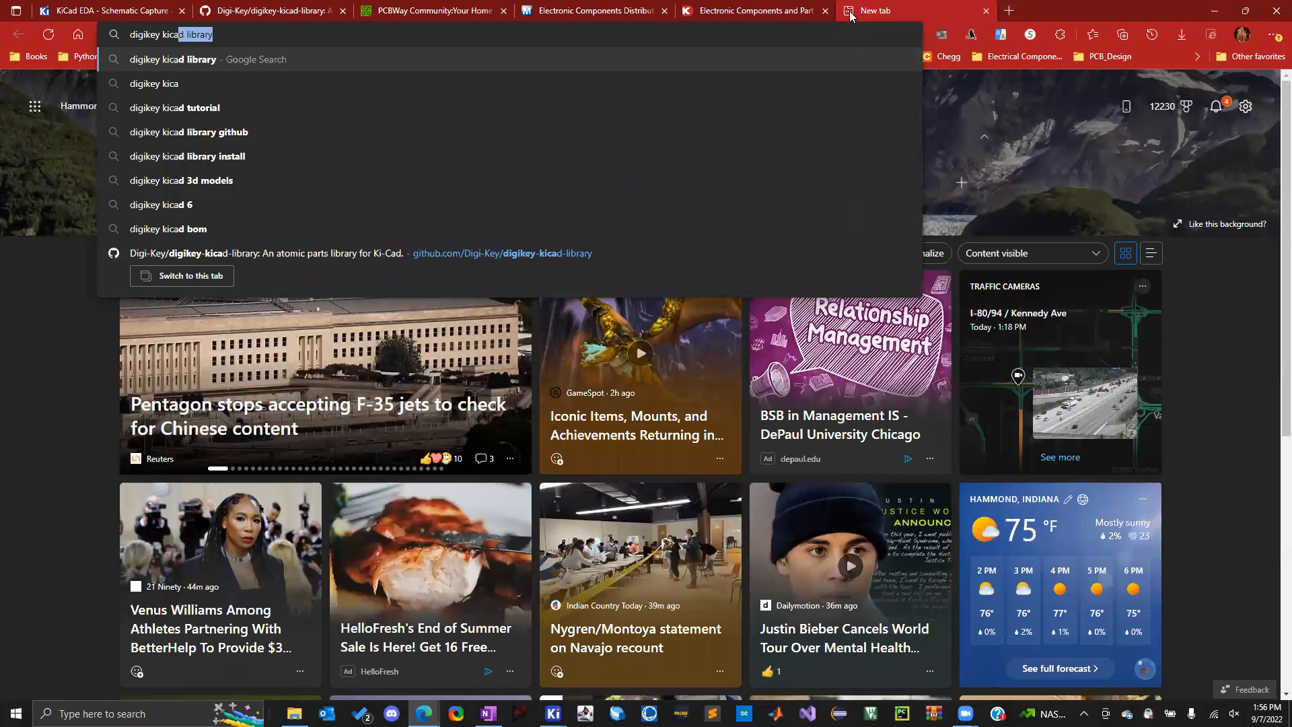
pyautogui.write('ry')
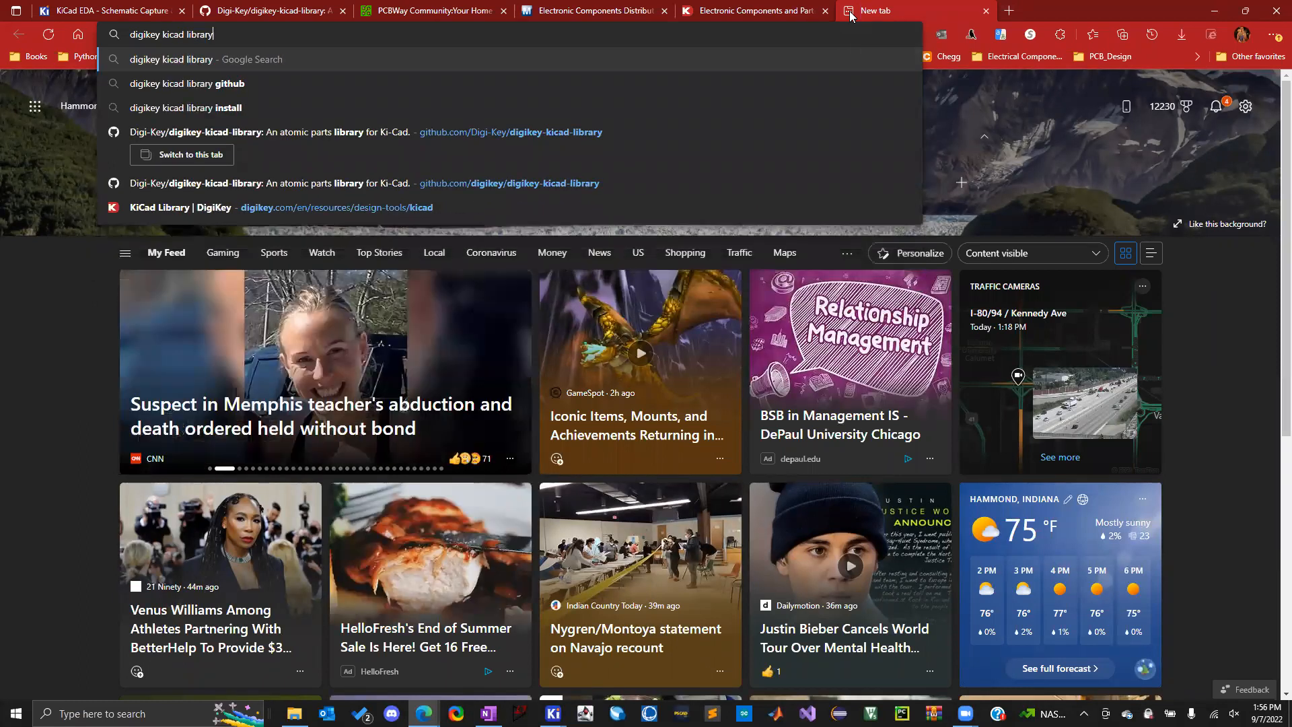
pyautogui.press('Return')
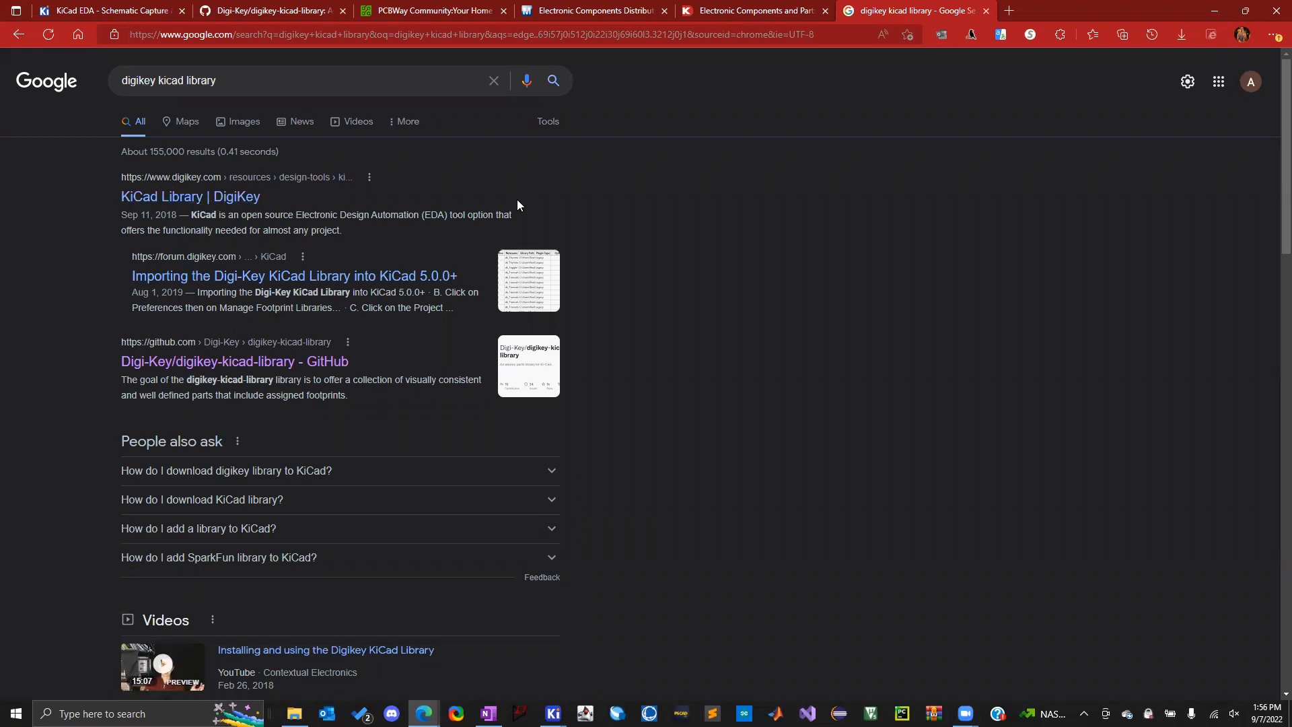
# Open DigiKey's KiCad Library page, follow its link to the GitHub library and show the repository's download options
pyautogui.click(243, 200)
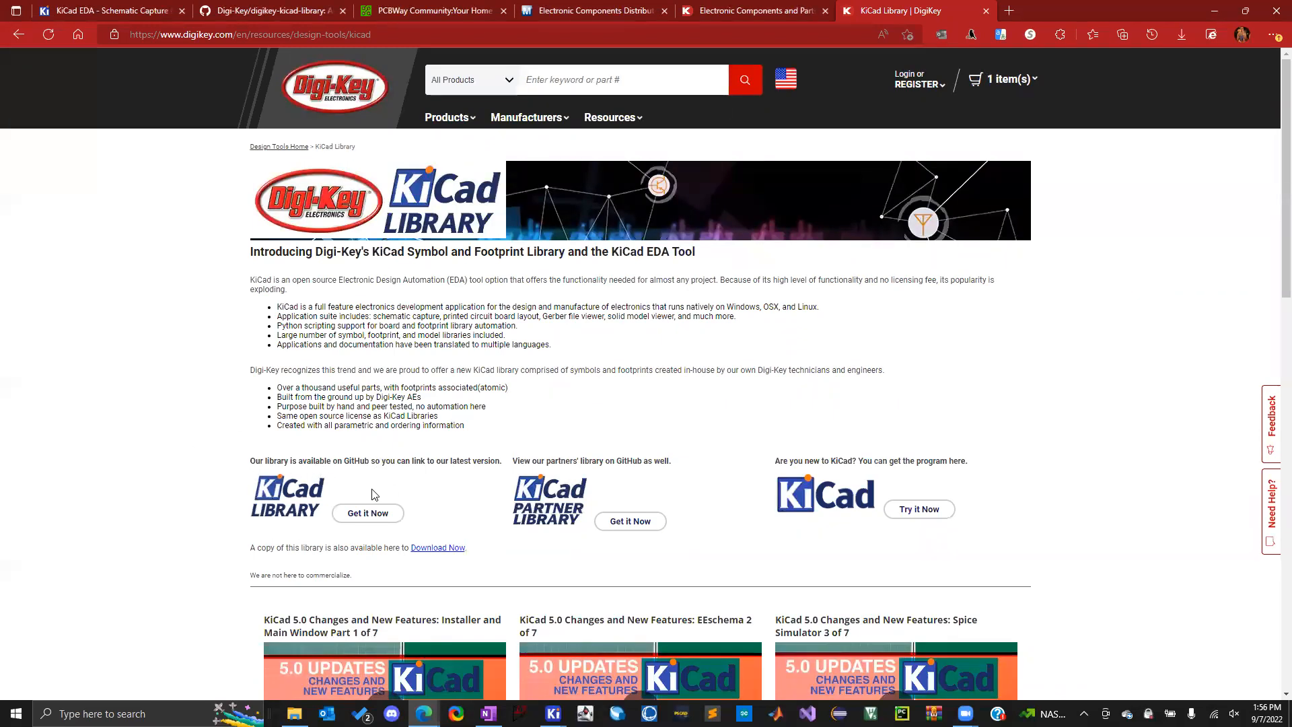
pyautogui.click(346, 517)
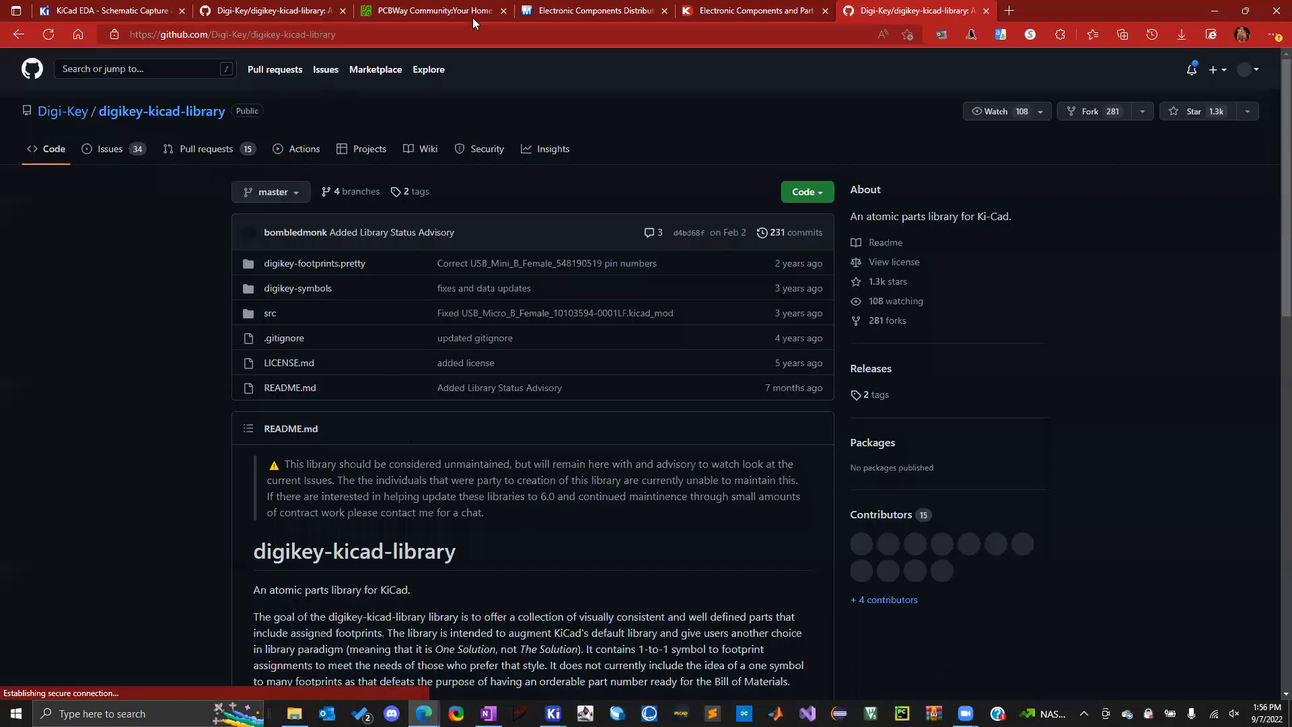
pyautogui.click(804, 193)
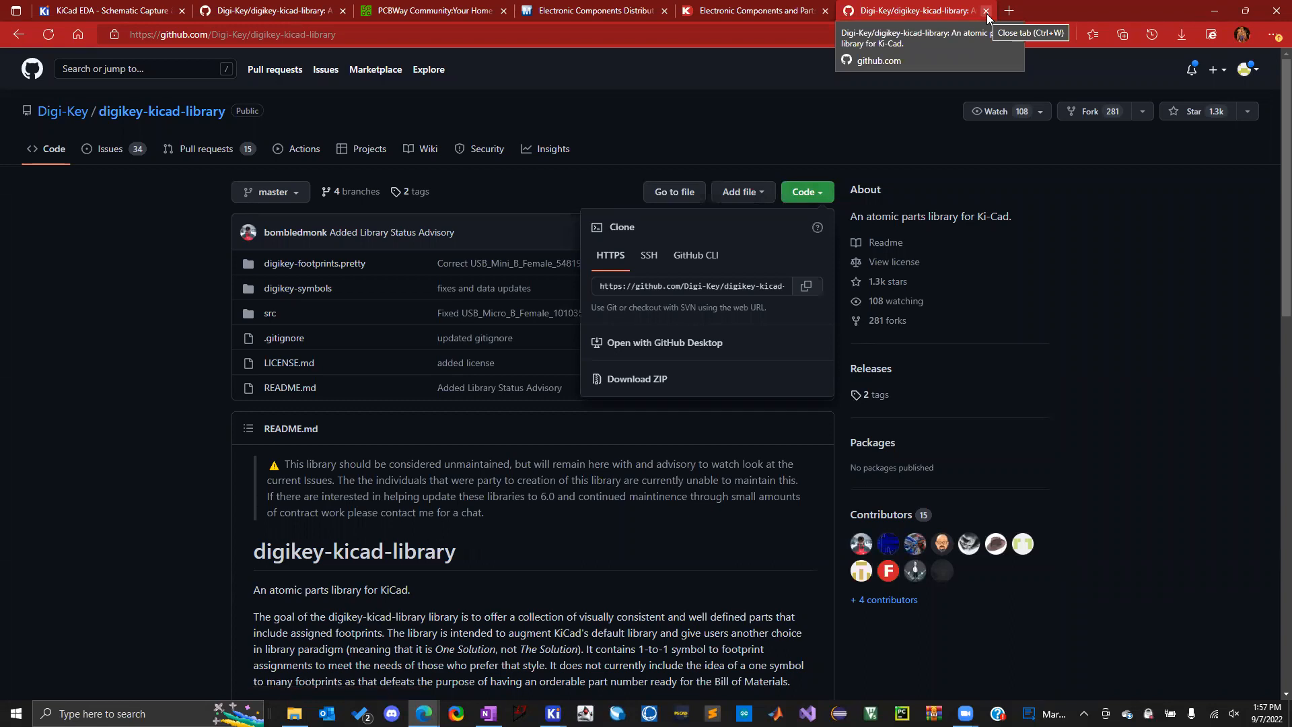
# Close the duplicate repository page, return to the KiCad Schematic Editor and close the Symbol Libraries dialog
pyautogui.click(986, 11)
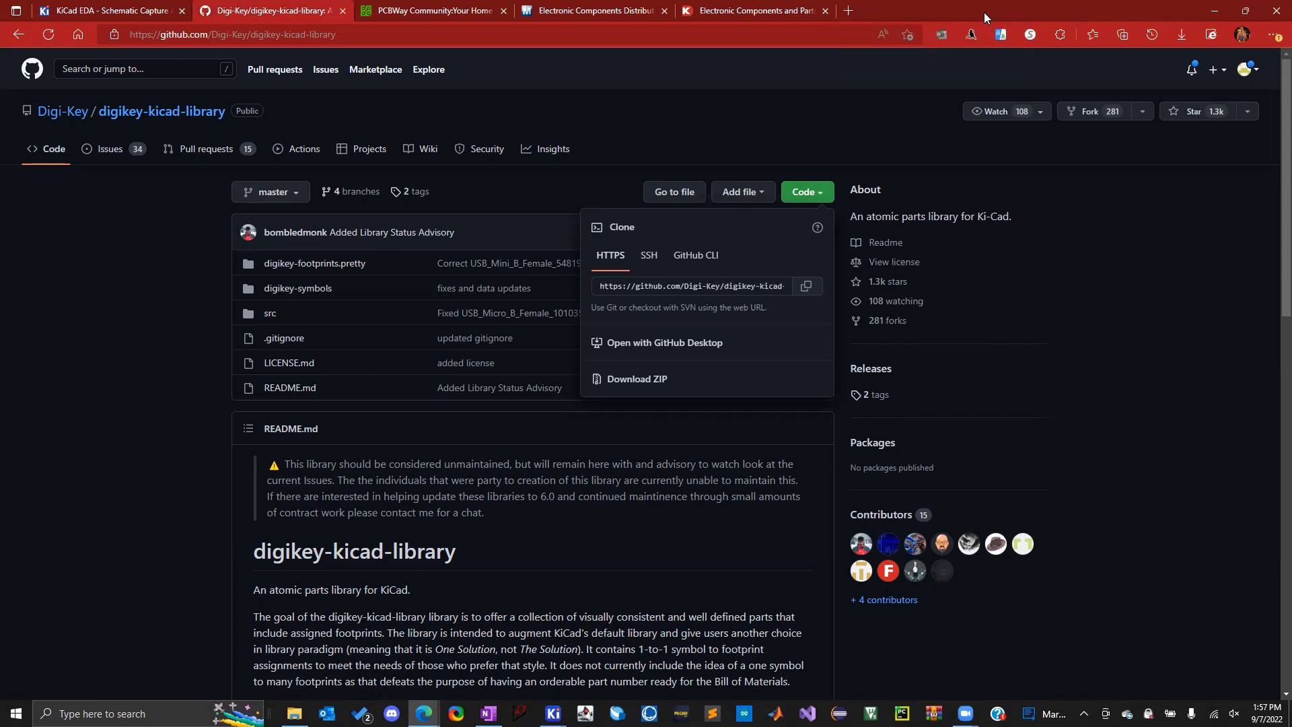
pyautogui.click(1214, 11)
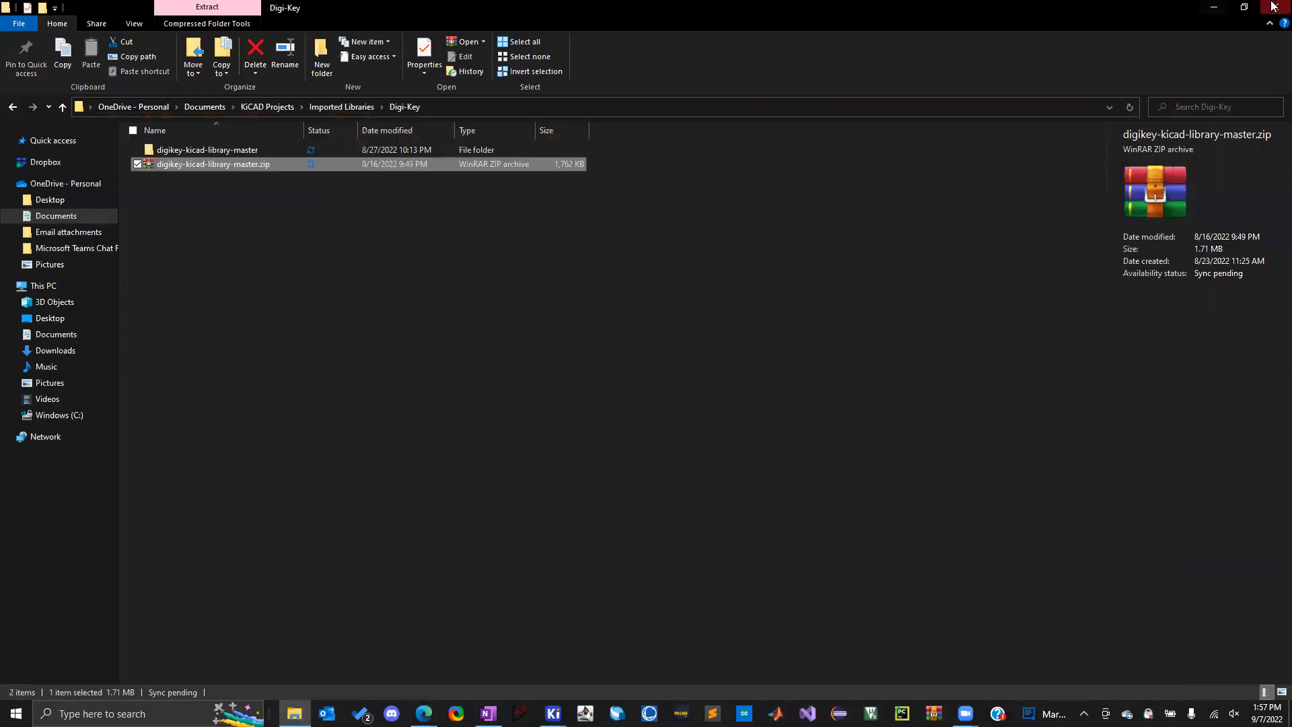
pyautogui.hotkey('alt', 'Tab')
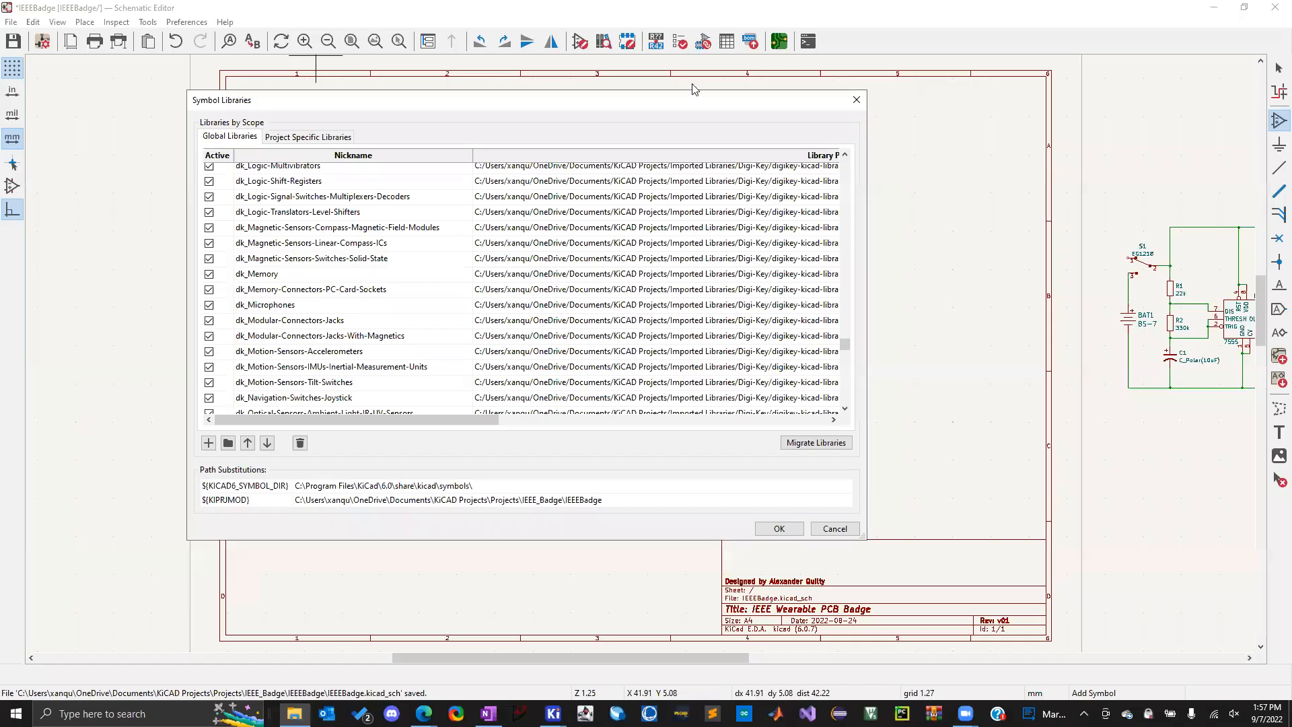
pyautogui.click(856, 101)
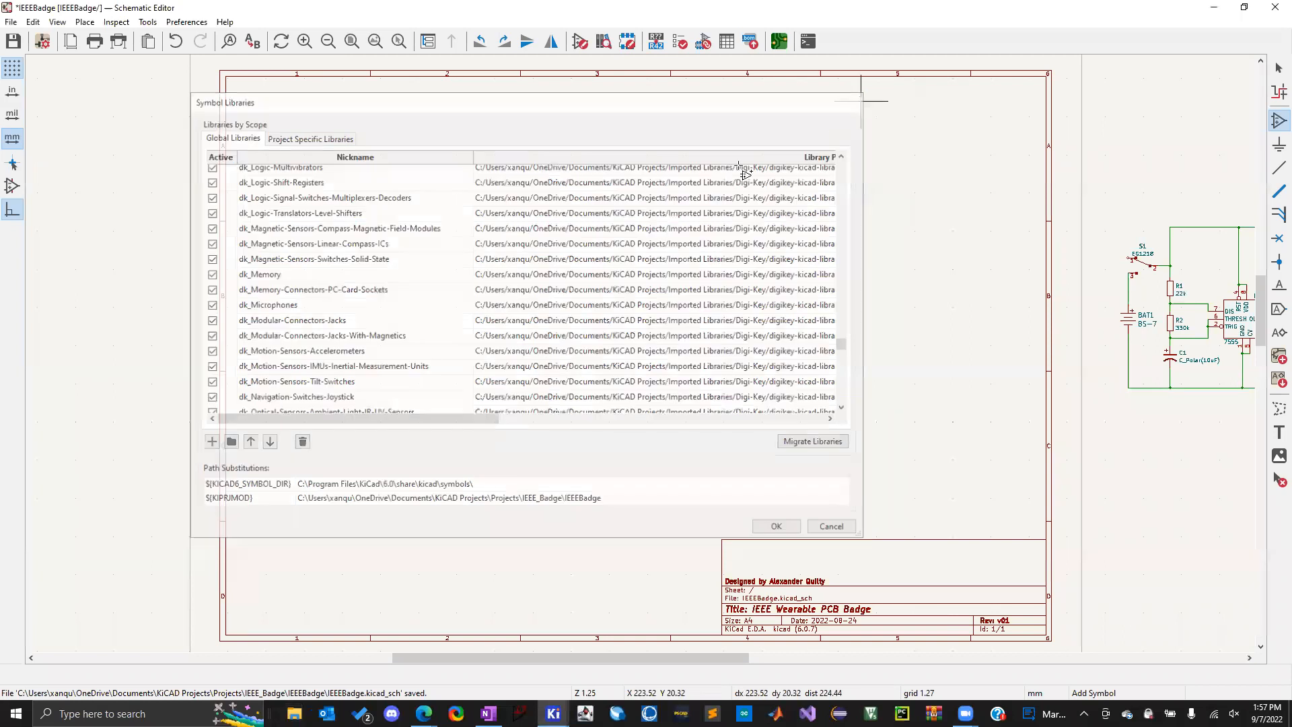
# Open the symbol chooser on the sheet, look at the start of its library list and close it without choosing a symbol
pyautogui.click(535, 273)
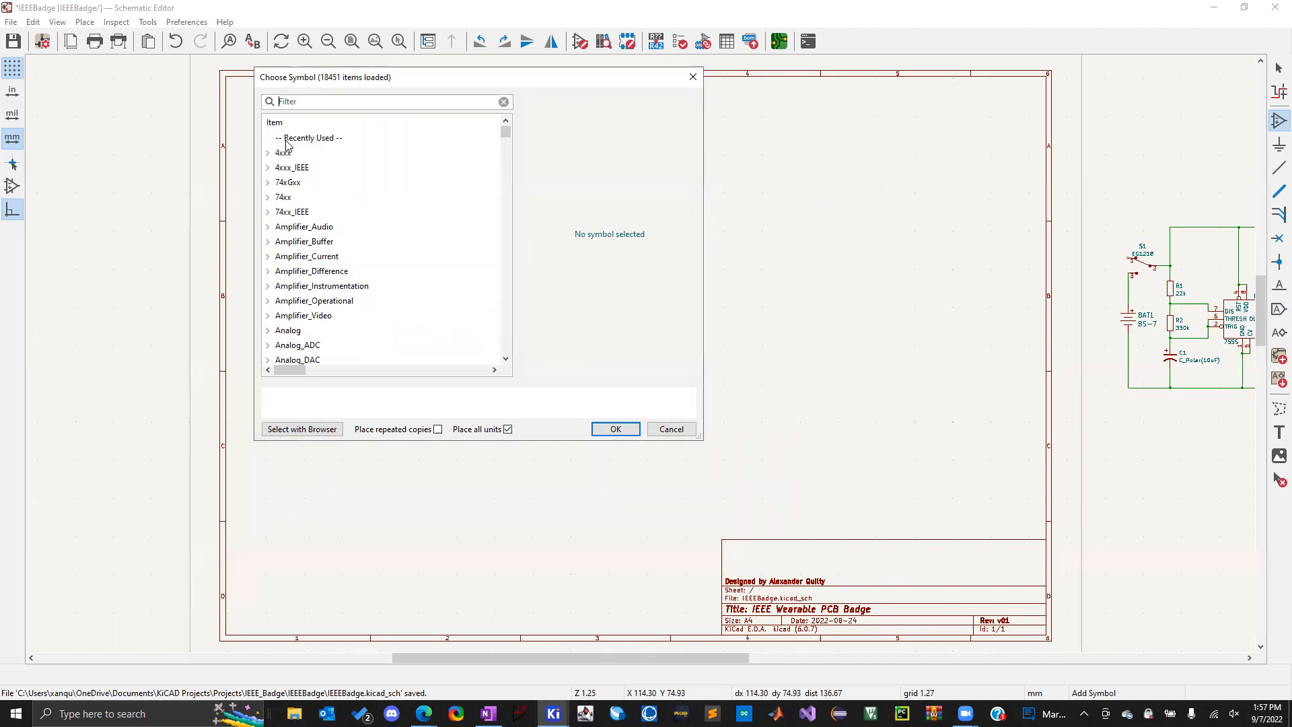
pyautogui.scroll(-1, 389, 326)
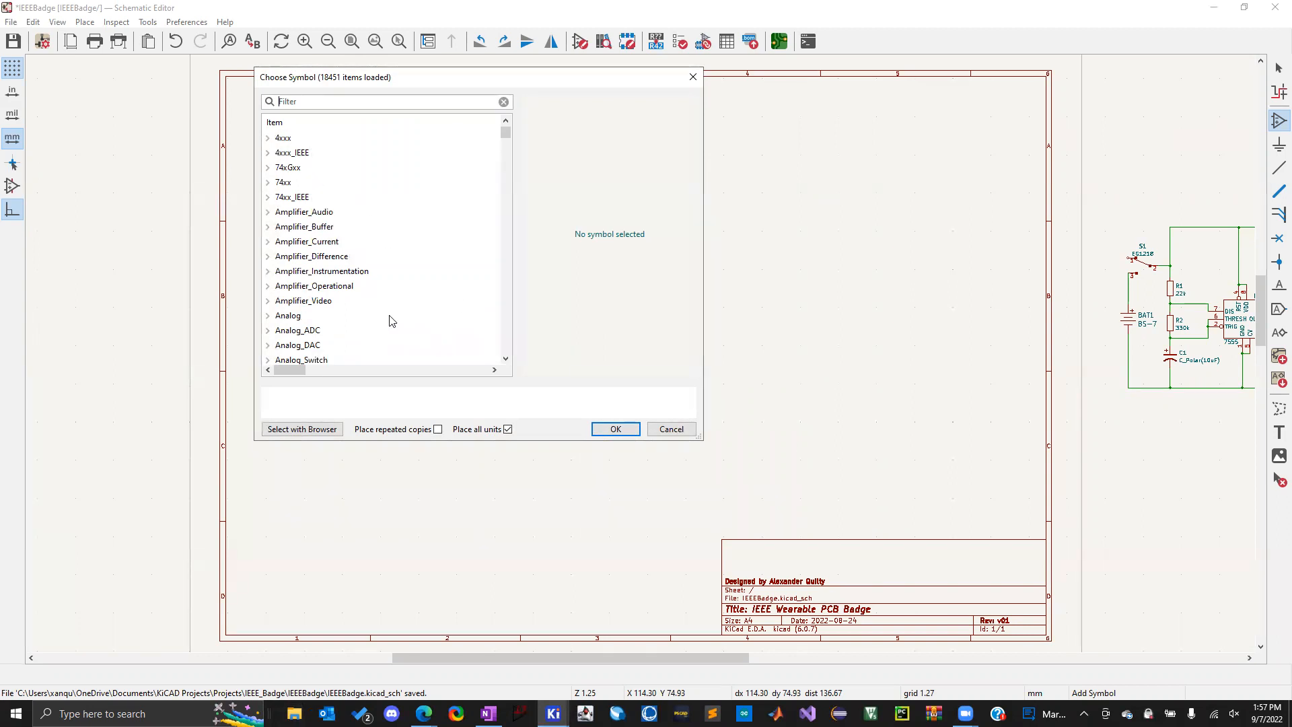
pyautogui.moveTo(509, 135); pyautogui.dragTo(509, 121)
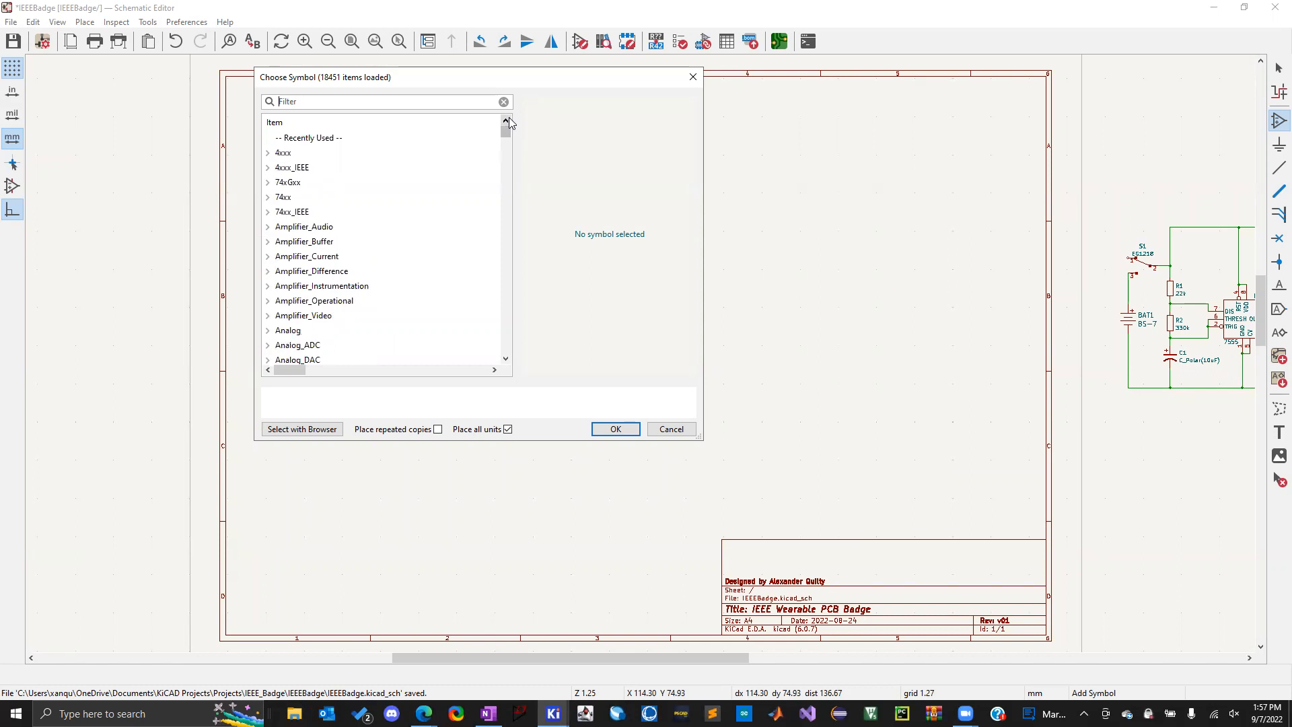
pyautogui.click(693, 77)
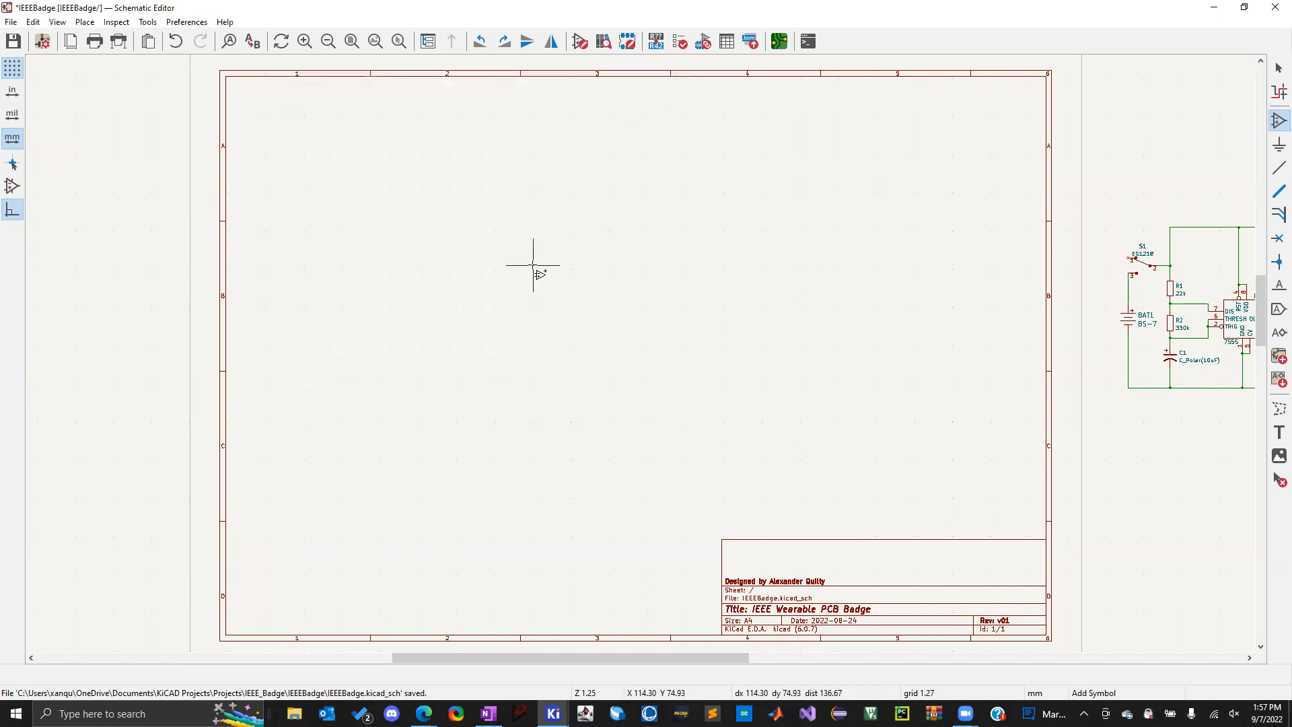
# Open the symbol library manager and compare the global library list with the project-specific one
pyautogui.click(187, 21)
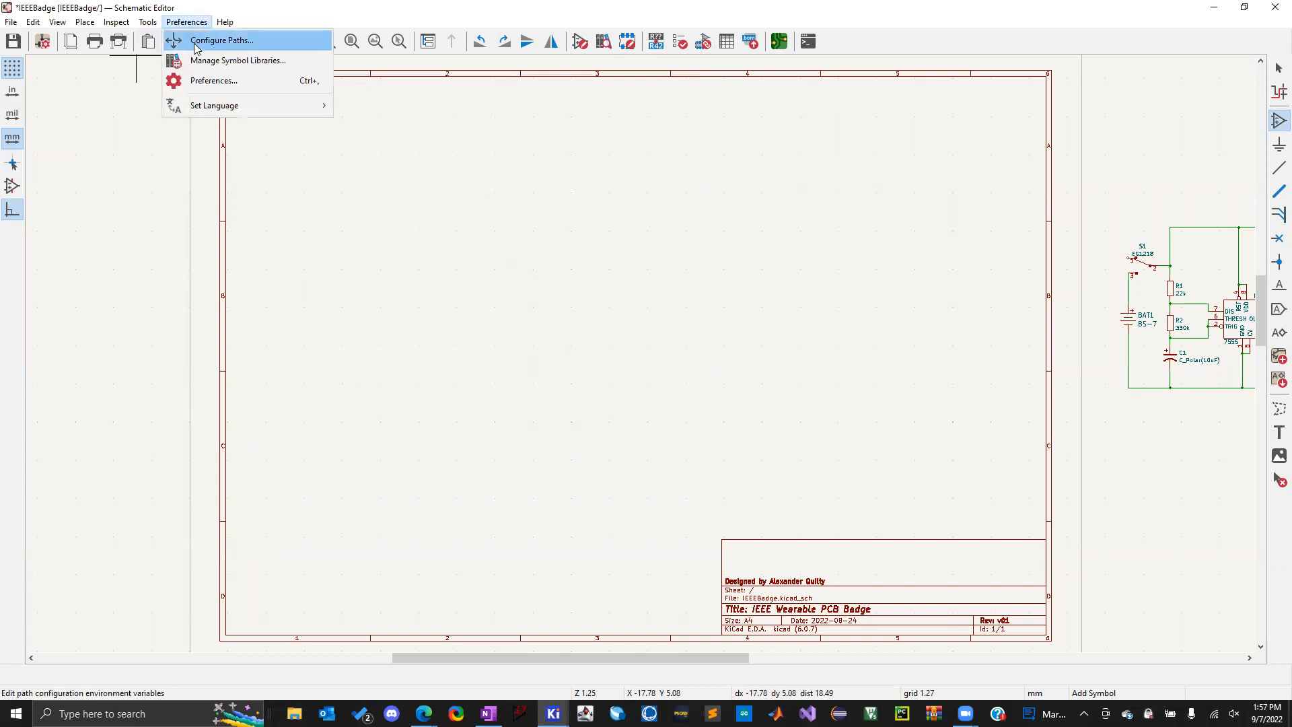
pyautogui.click(215, 62)
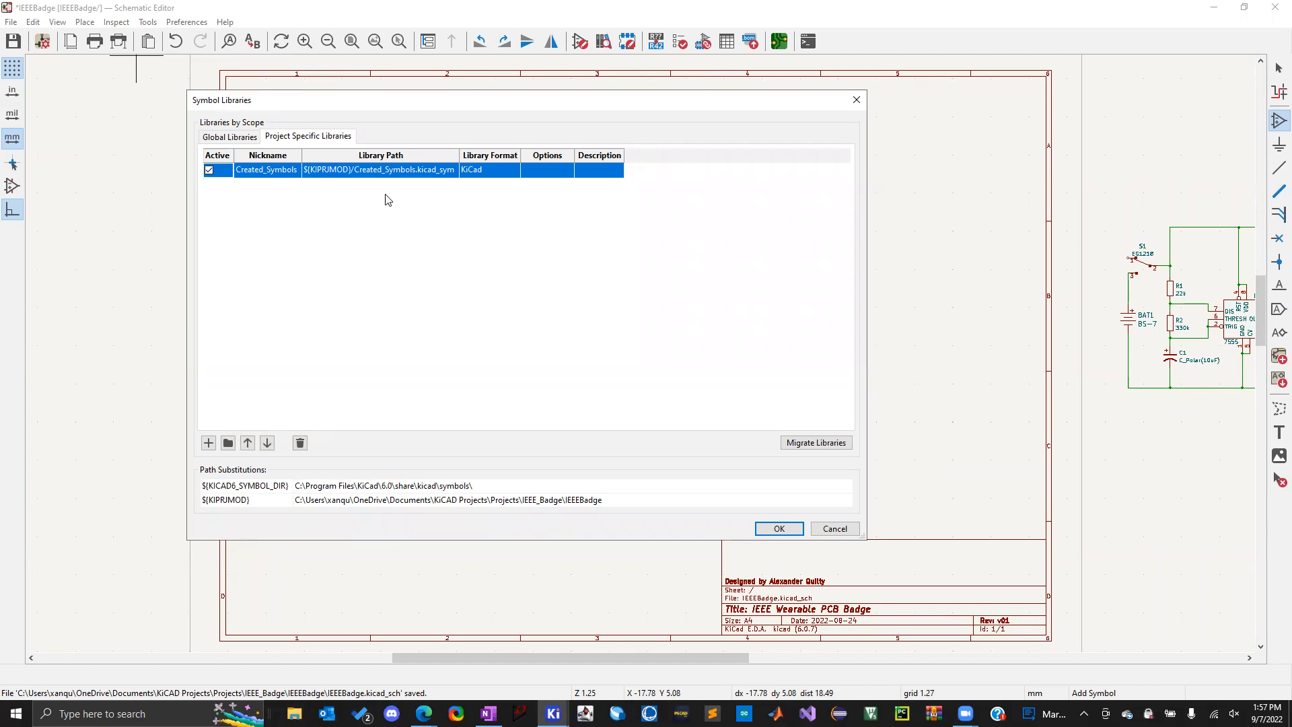
pyautogui.click(242, 137)
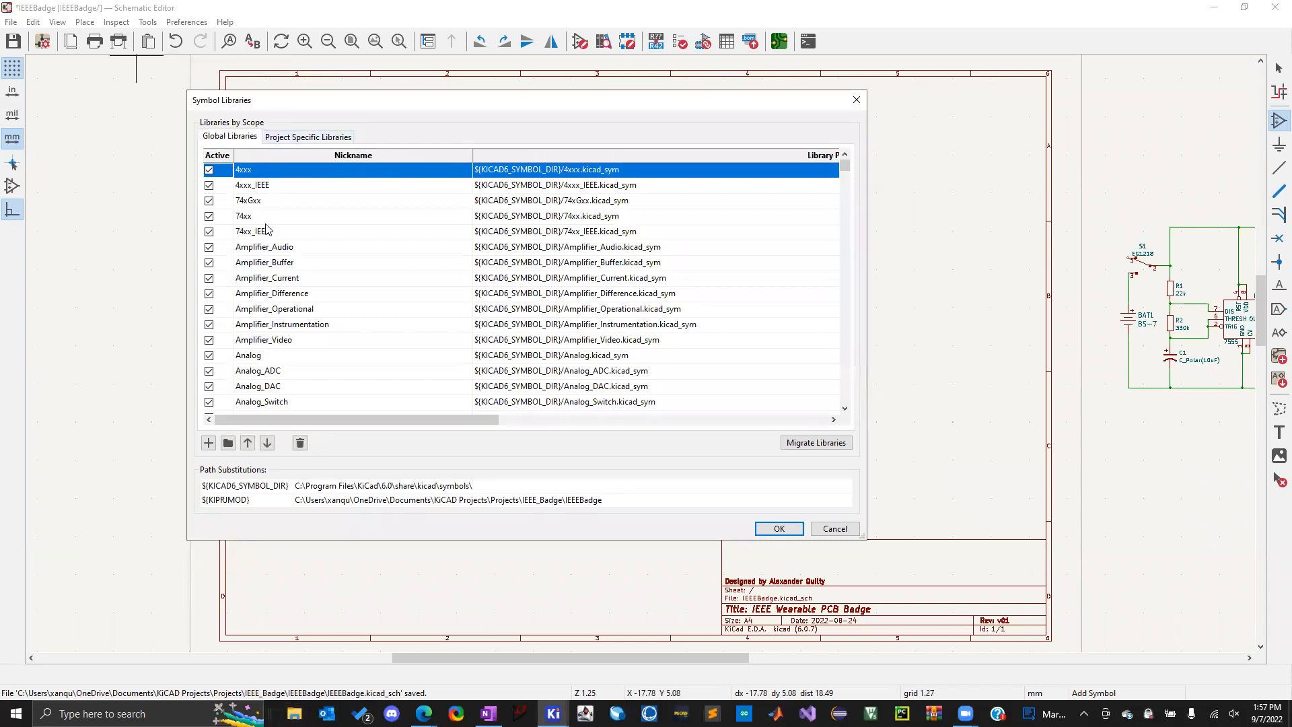
pyautogui.click(238, 137)
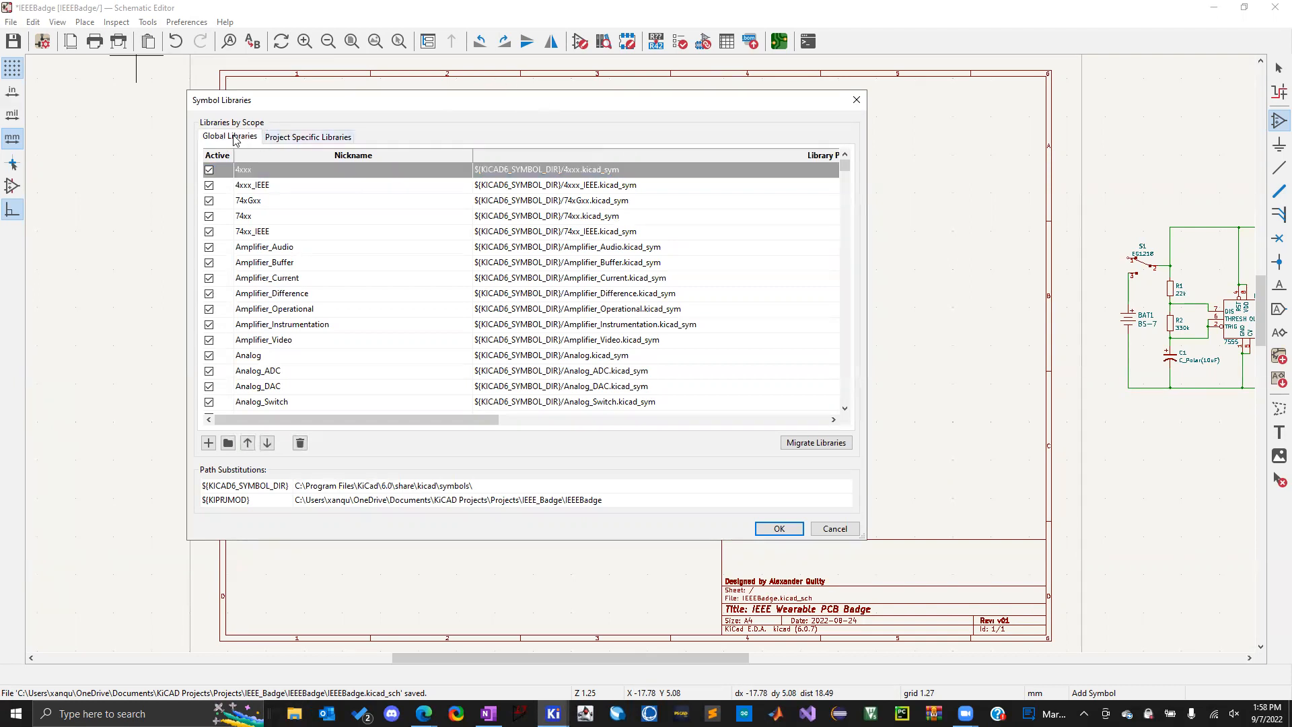
pyautogui.click(293, 139)
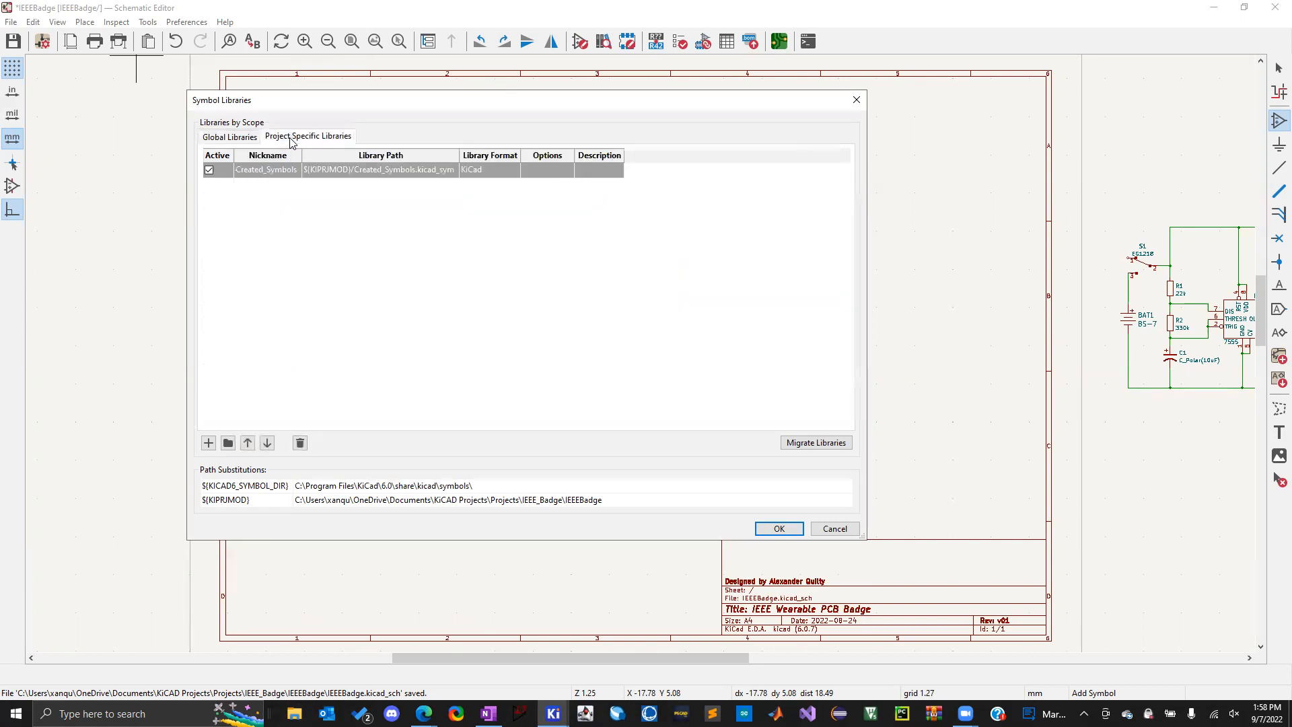
pyautogui.click(230, 144)
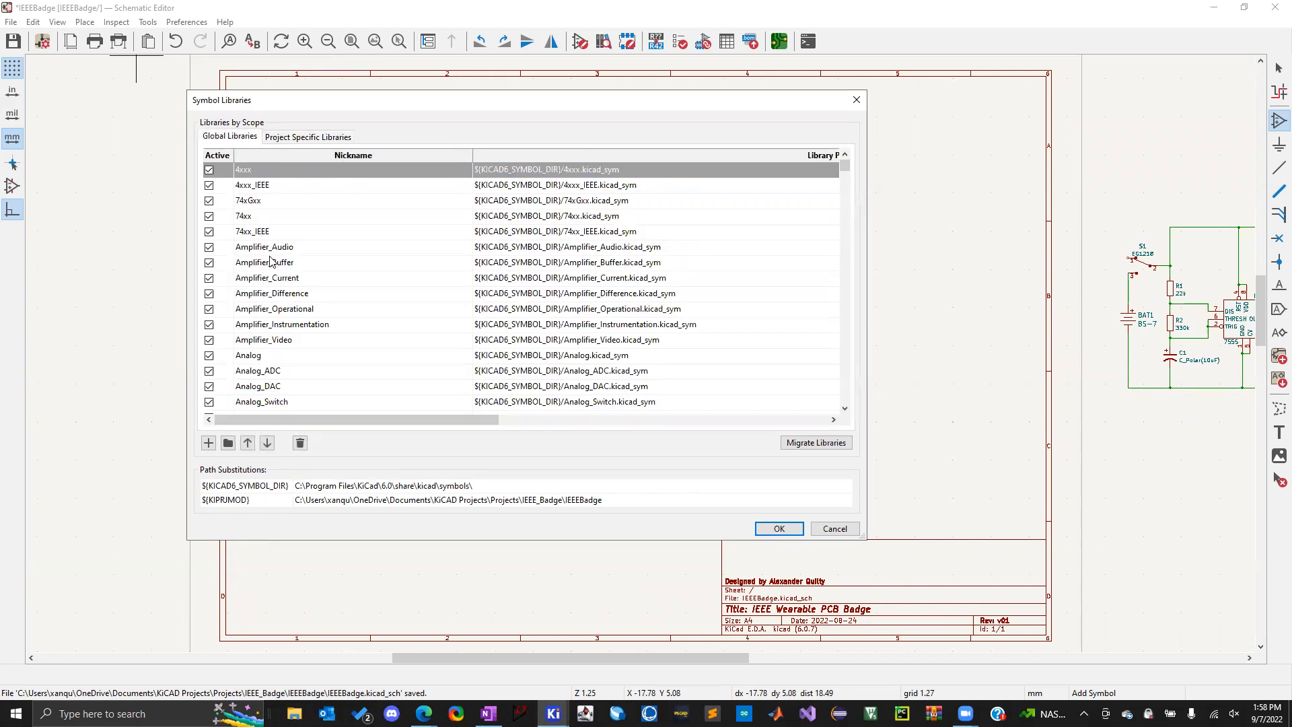
pyautogui.scroll(-6, 317, 271)
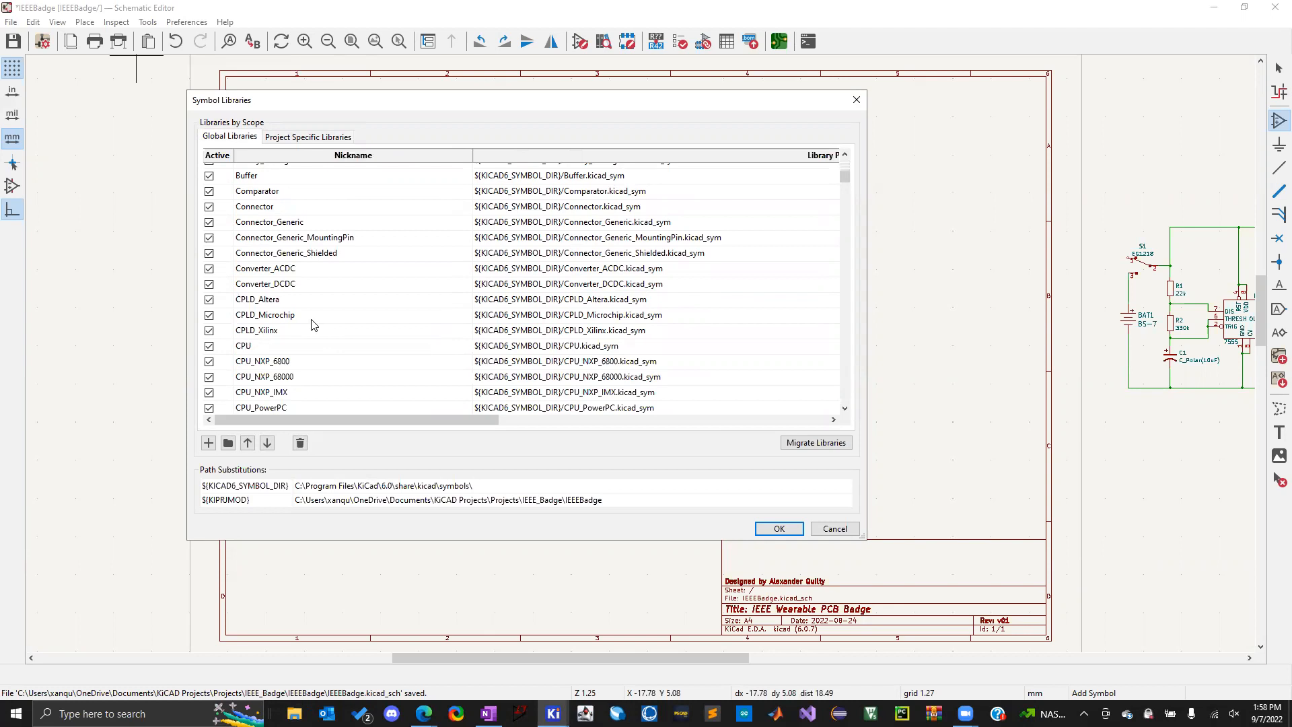
pyautogui.click(314, 137)
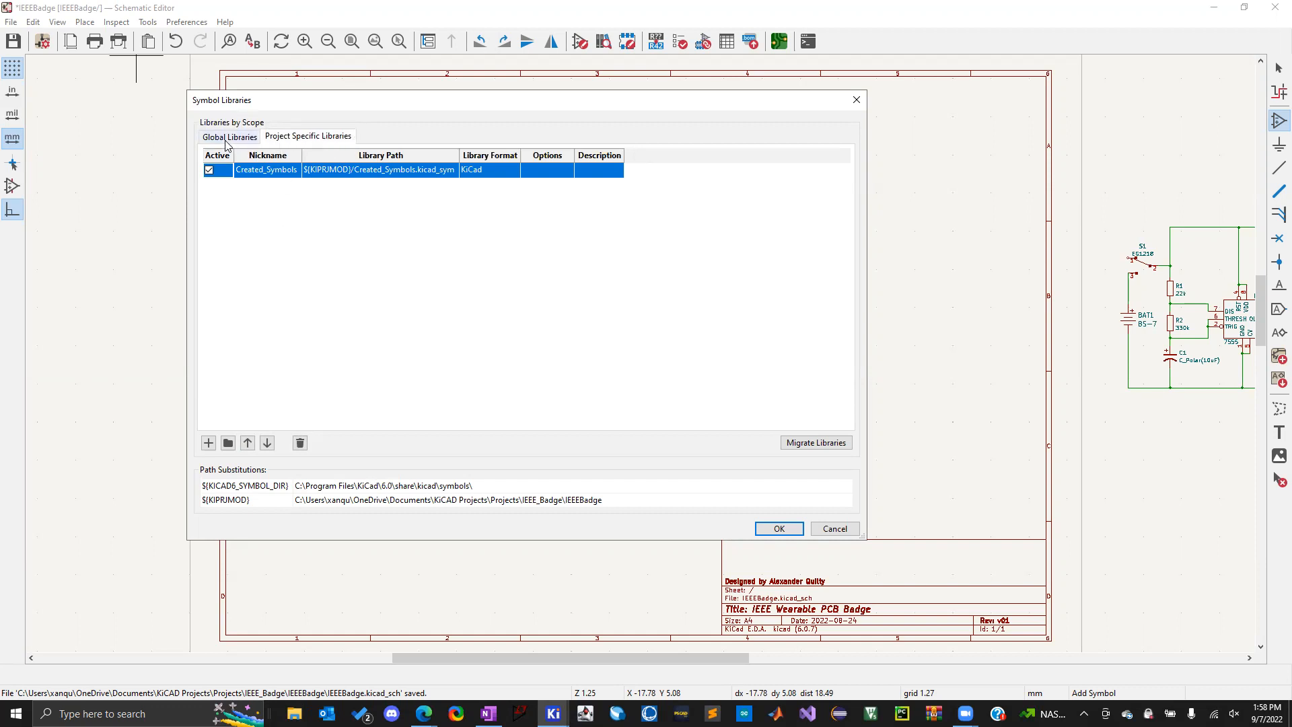
# Browse for an existing project-specific library in KiCAD Projects > Imported Libraries > Digi-Key > digikey-kicad-library-master > digikey-symbols
pyautogui.click(228, 443)
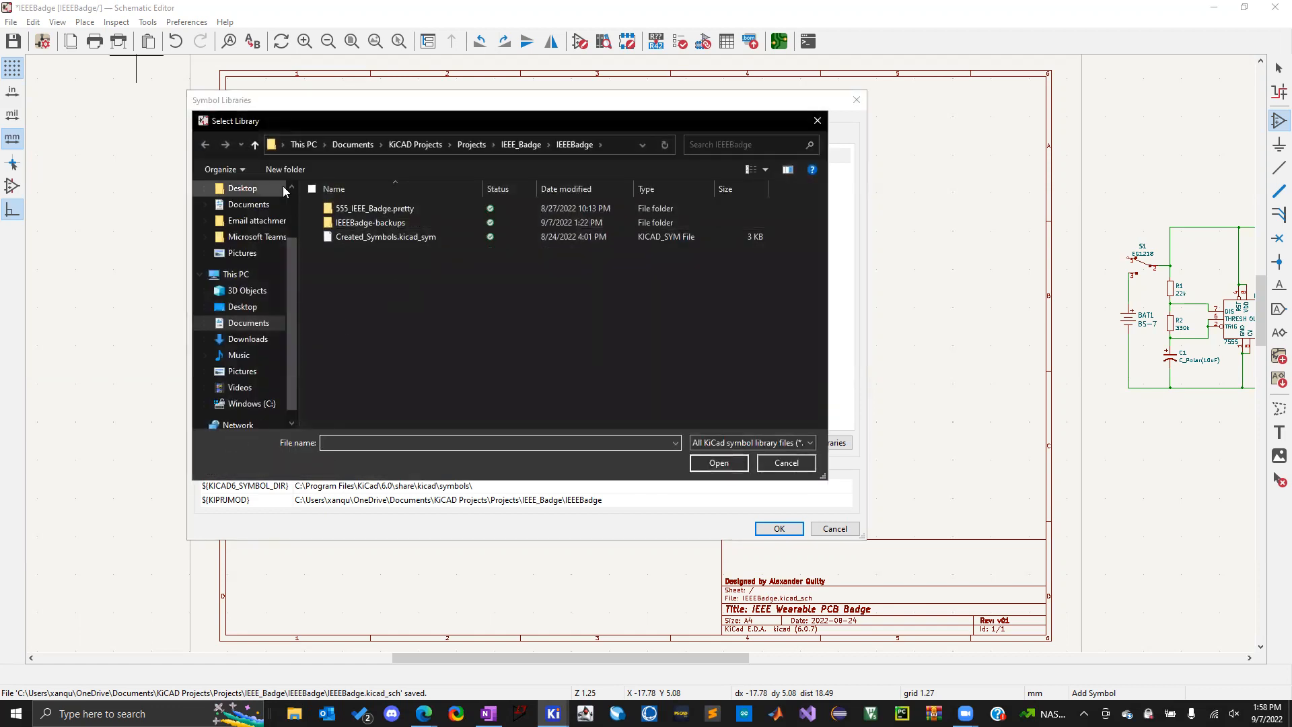
pyautogui.click(254, 145)
pyautogui.click(255, 145)
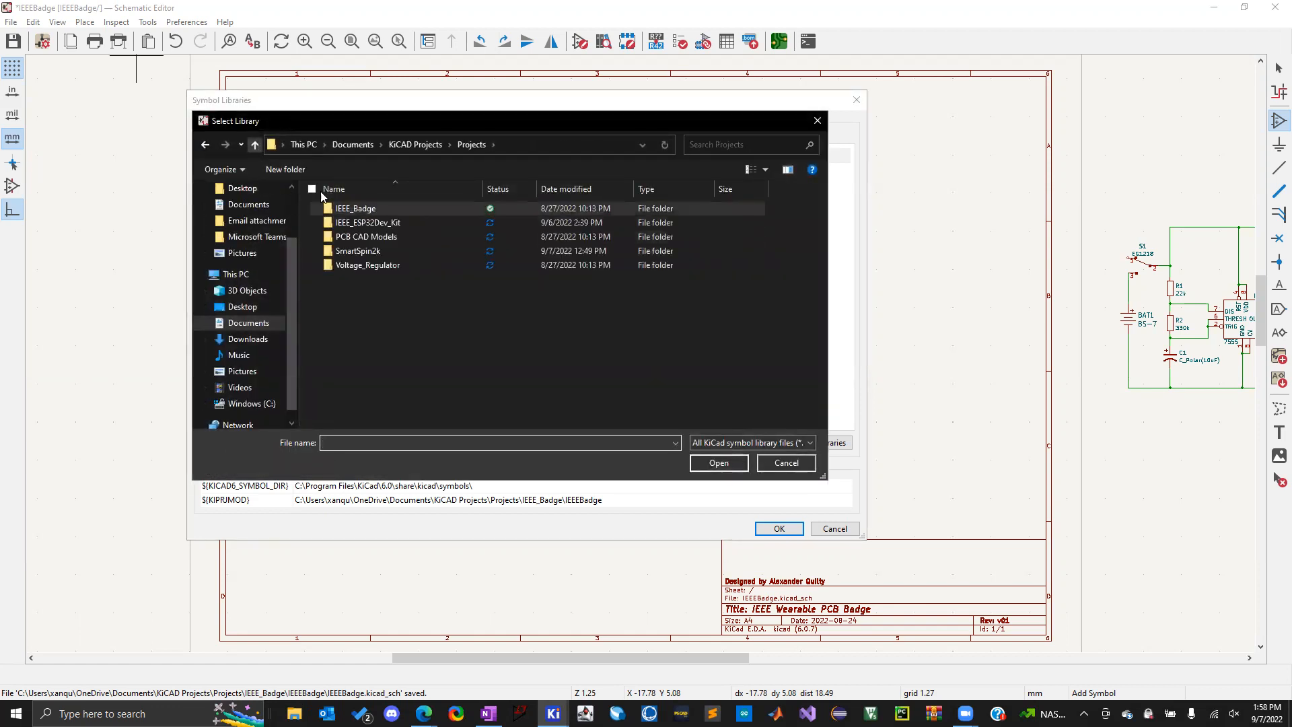
pyautogui.click(254, 145)
pyautogui.doubleClick(377, 226)
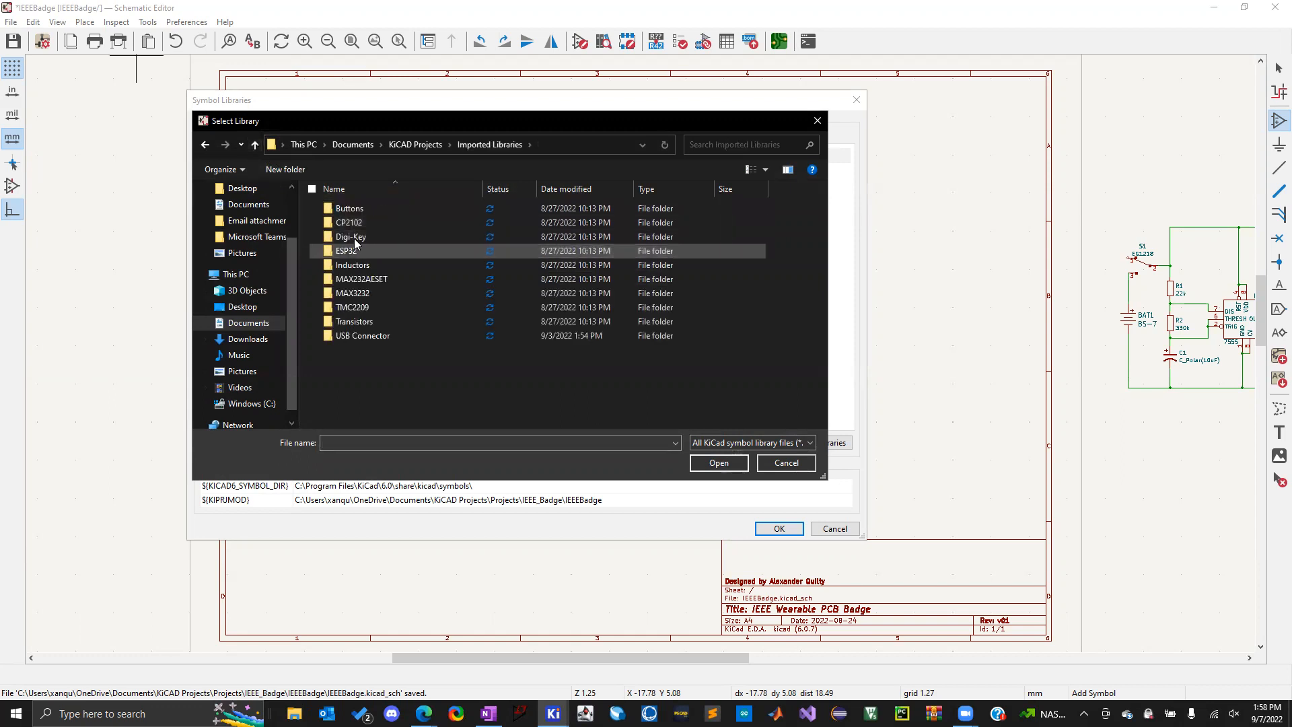
pyautogui.doubleClick(372, 236)
pyautogui.doubleClick(378, 211)
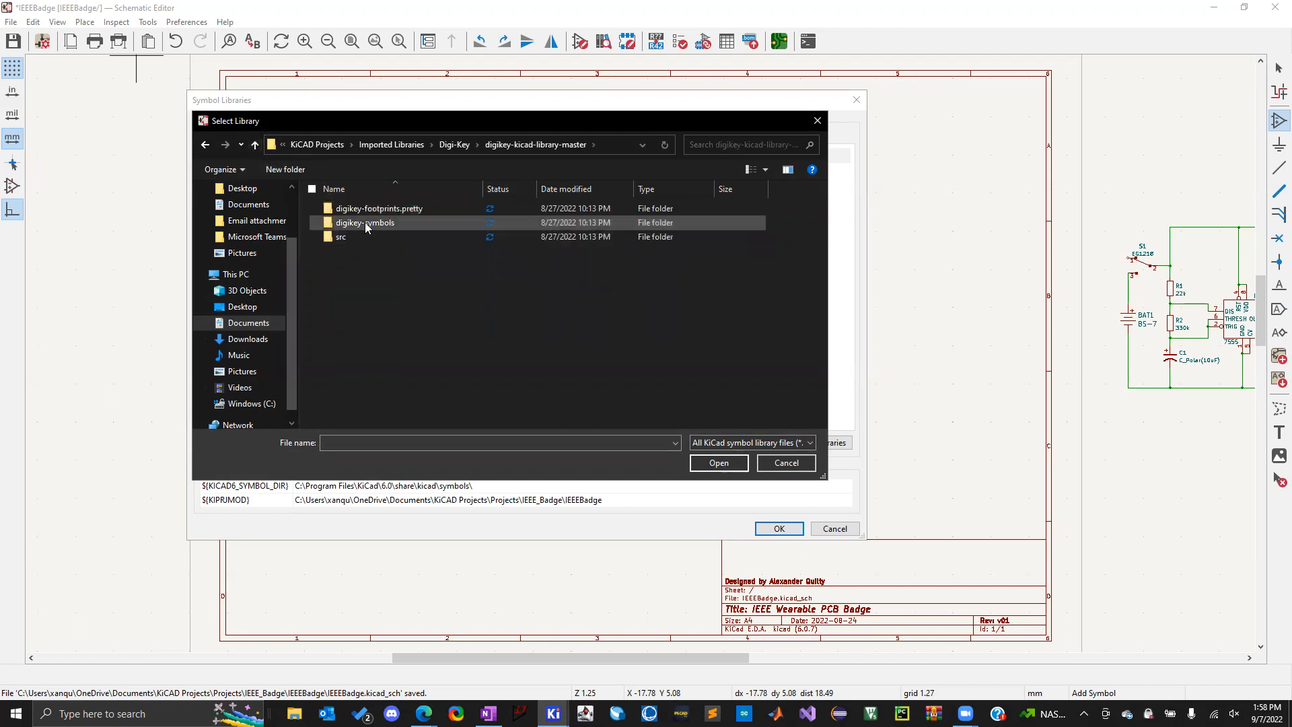
pyautogui.doubleClick(374, 224)
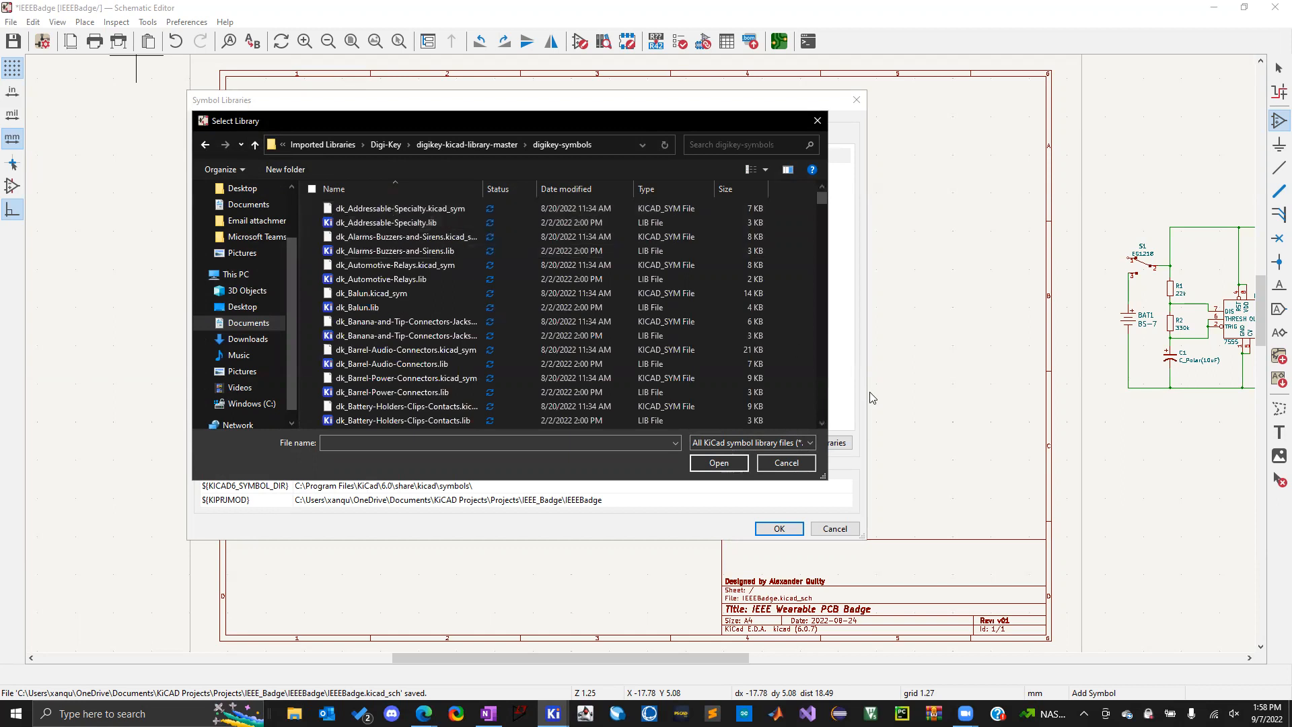
# Try to add all legacy .lib files from dk_Addressable-Specialty.lib through dk_USB-DVI-HDMI-Connectors.lib as project-specific libraries
pyautogui.click(794, 443)
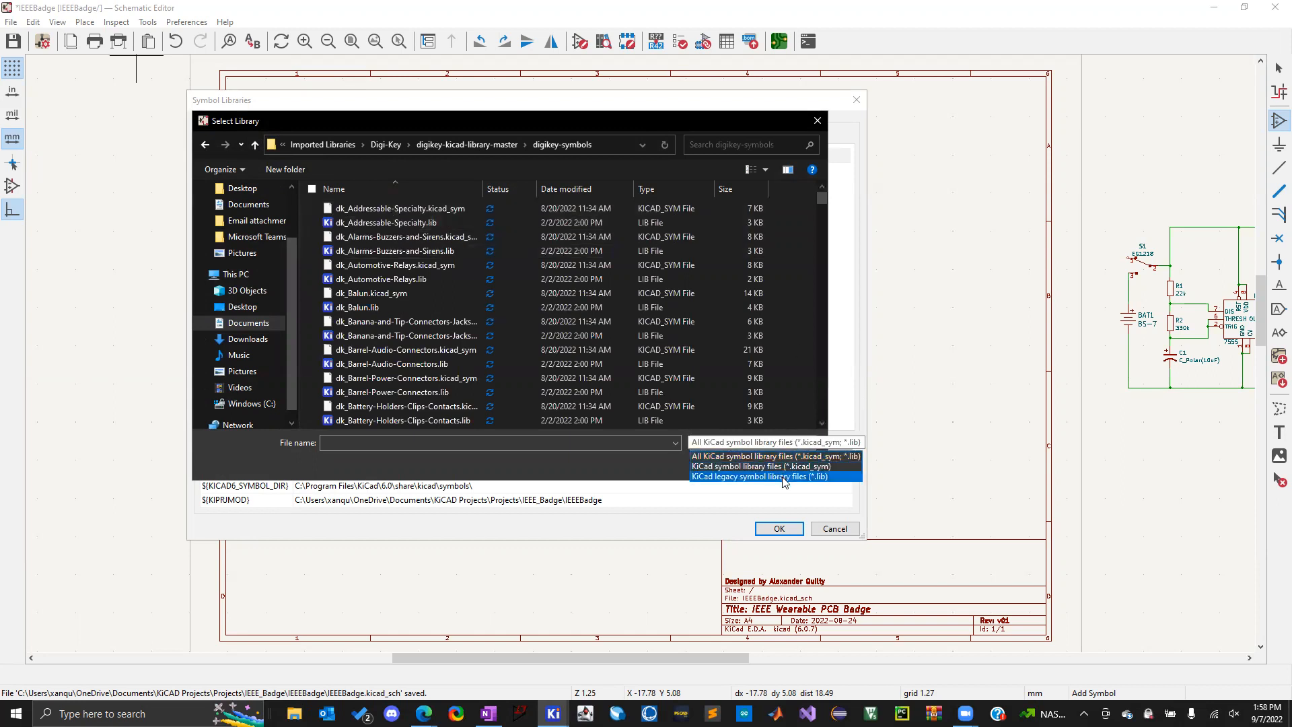
pyautogui.click(785, 476)
pyautogui.click(358, 213)
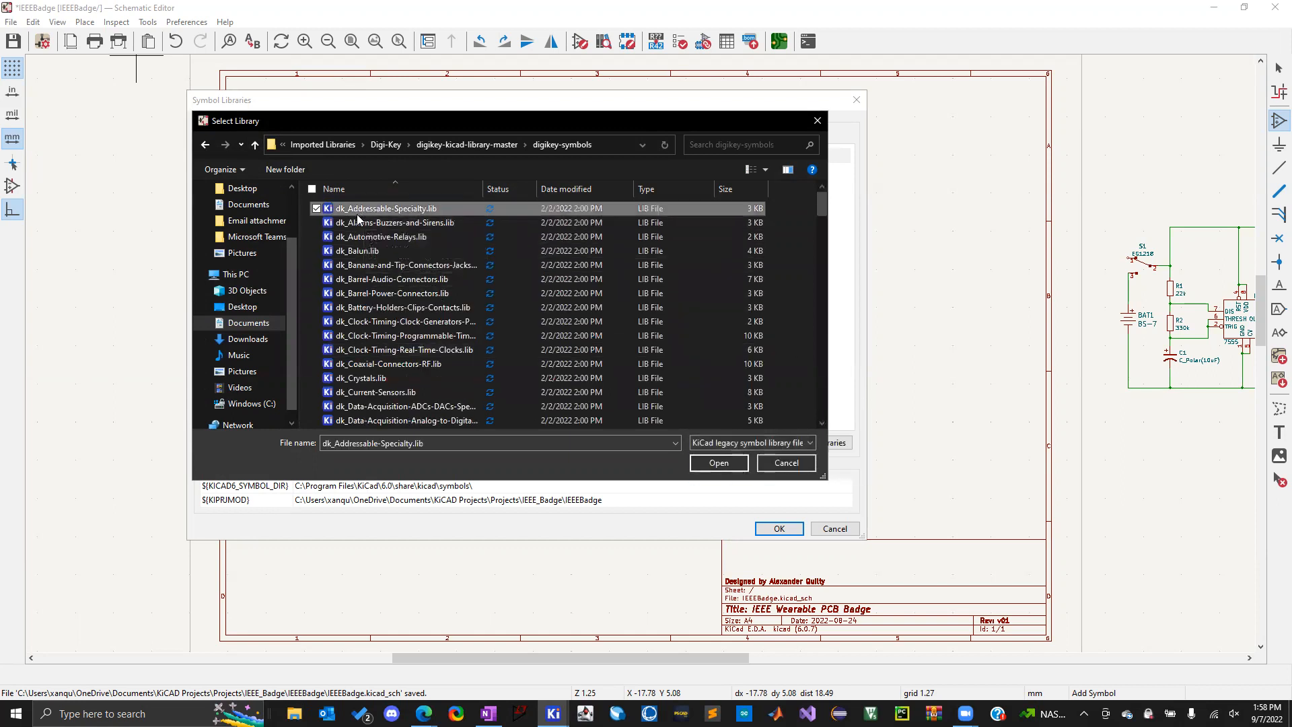
pyautogui.scroll(-20, 522, 389)
pyautogui.scroll(-2, 523, 392)
pyautogui.keyDown('shift'); pyautogui.click(397, 421); pyautogui.keyUp('shift')
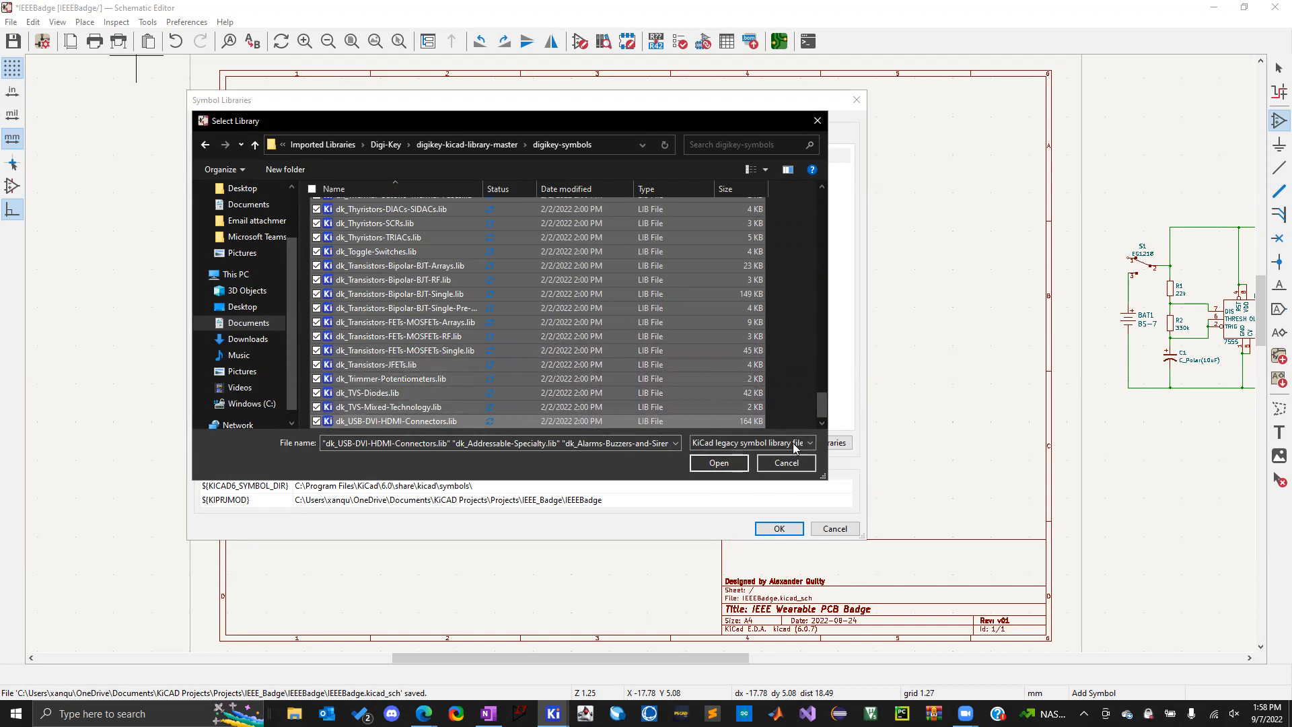
pyautogui.click(720, 465)
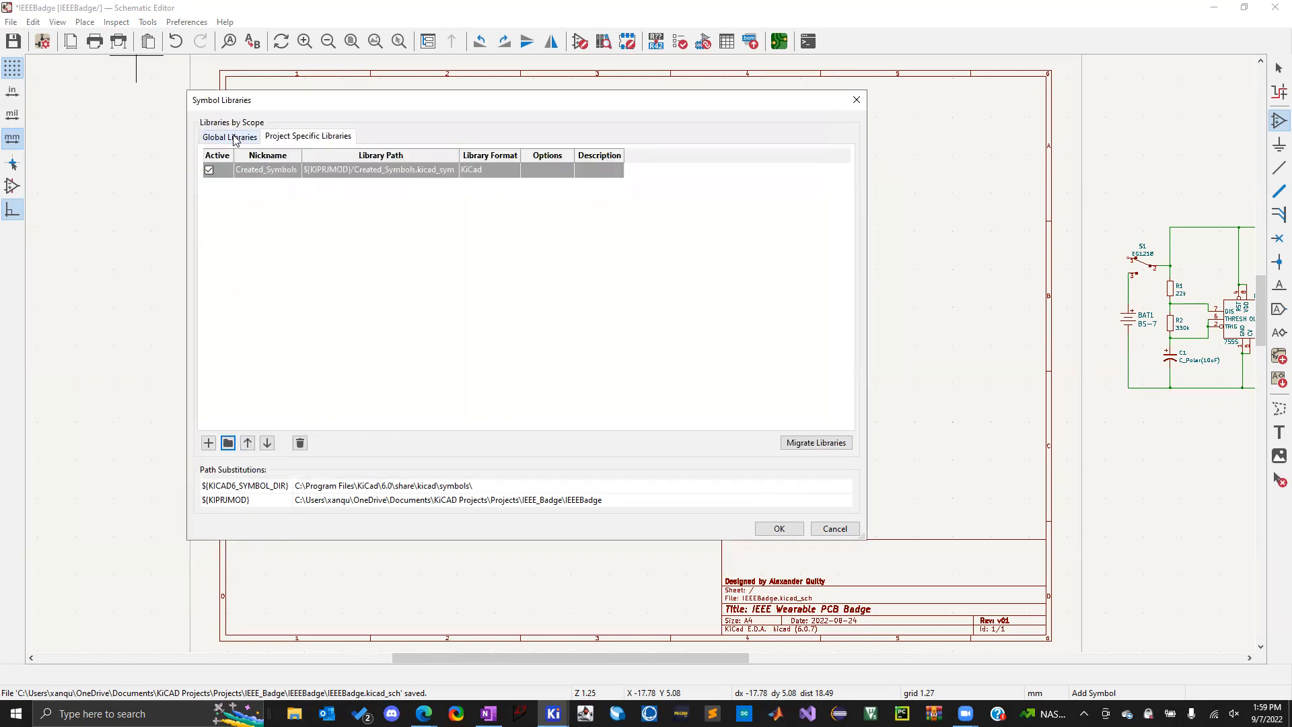
# Look through the global symbol libraries, close the library manager and leave the Add Symbol tool
pyautogui.click(235, 140)
pyautogui.scroll(-2, 489, 379)
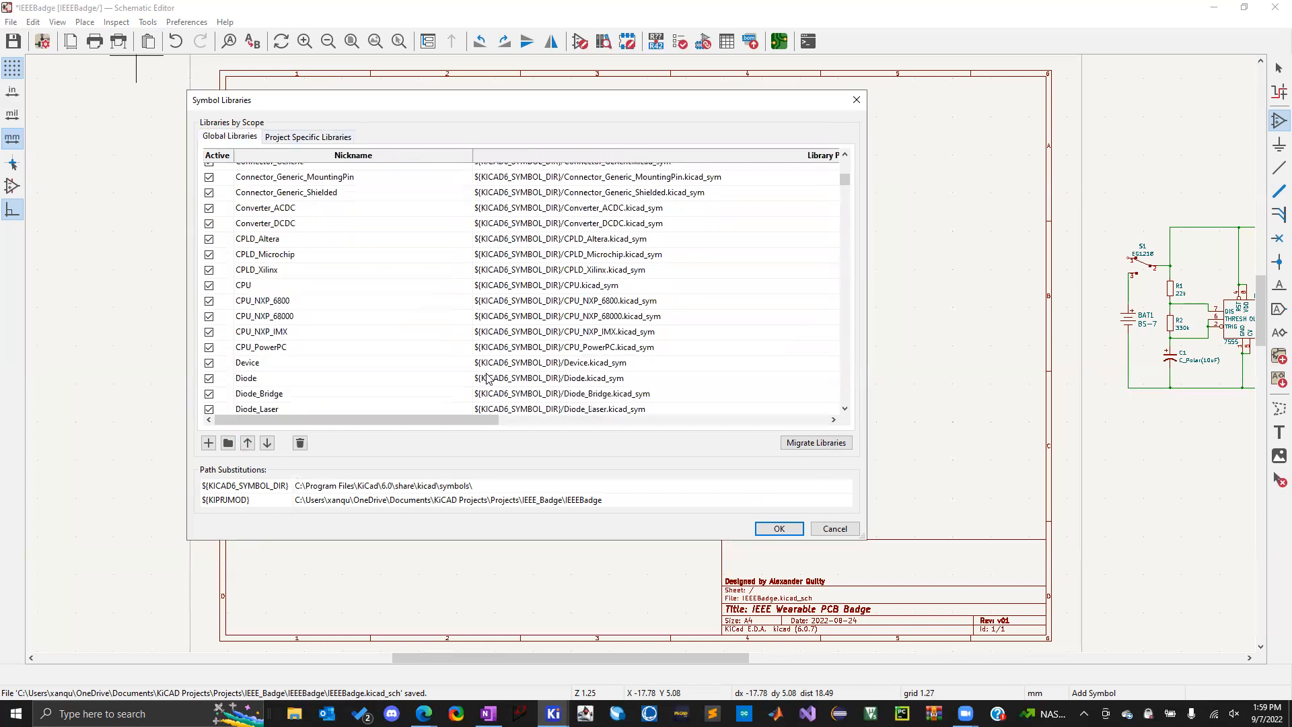
pyautogui.scroll(-2, 367, 370)
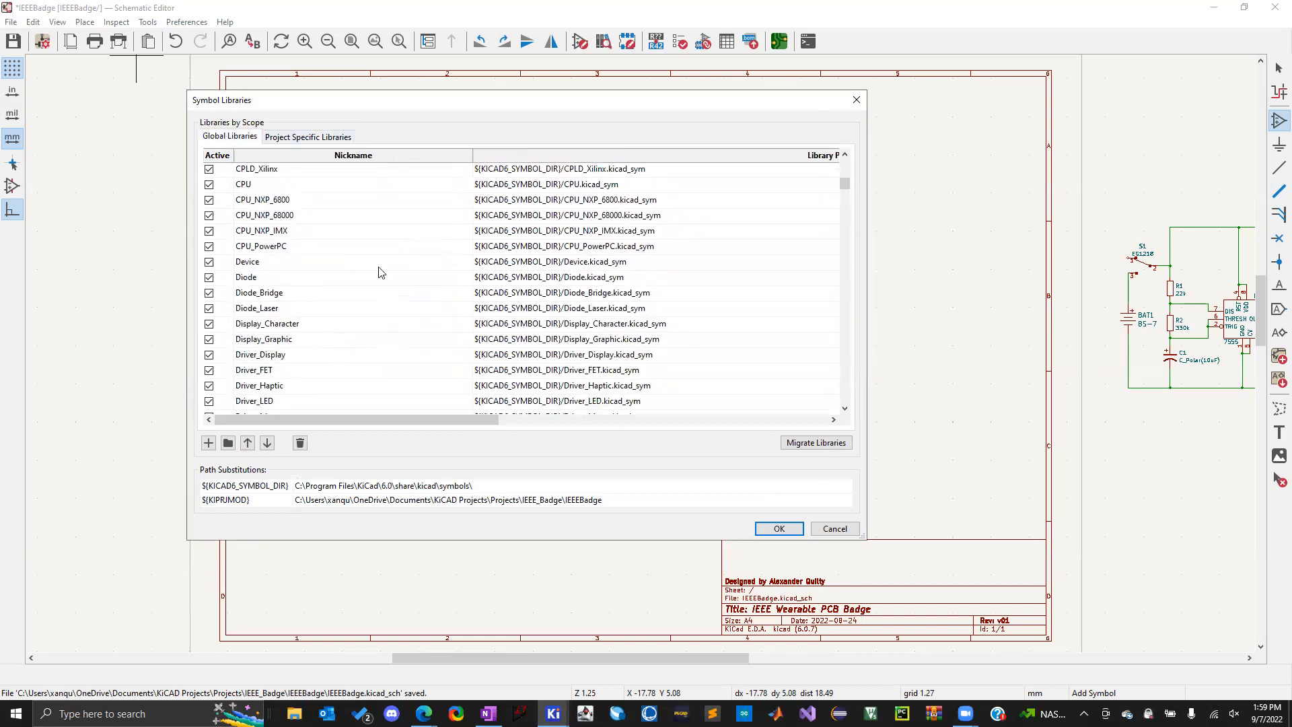
pyautogui.scroll(-3, 381, 272)
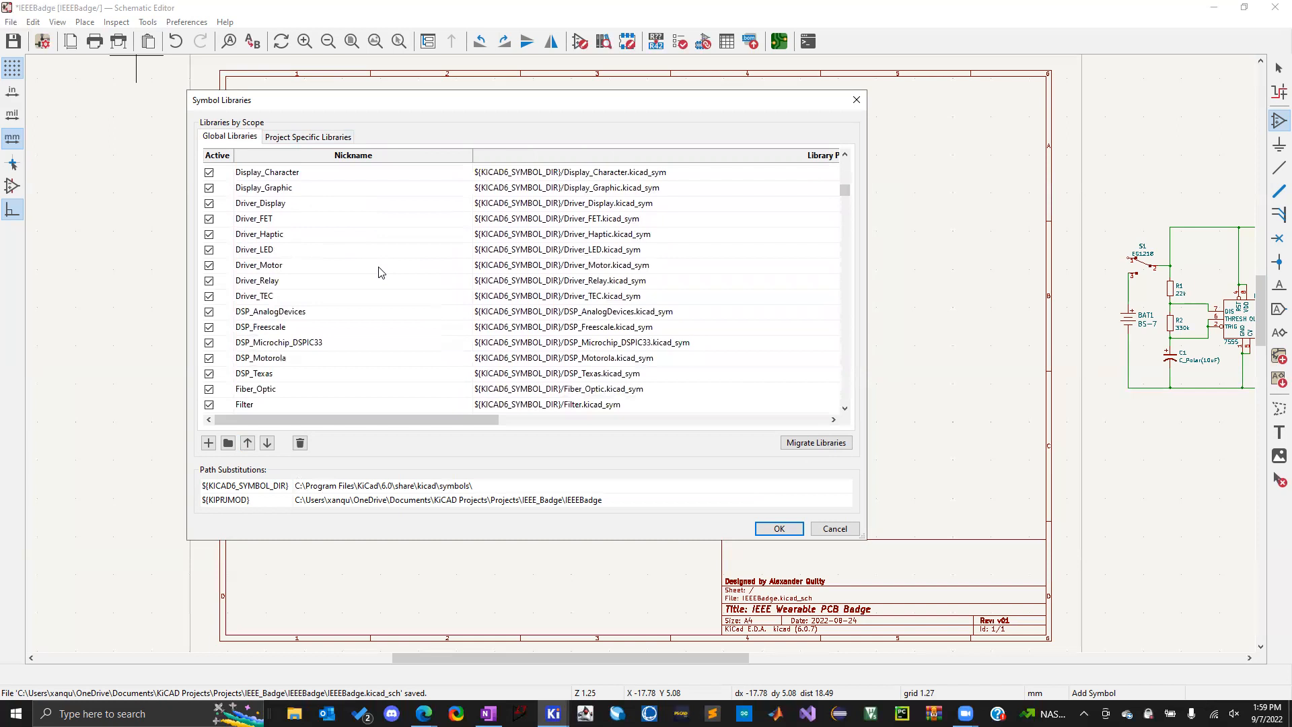
pyautogui.scroll(-2, 381, 272)
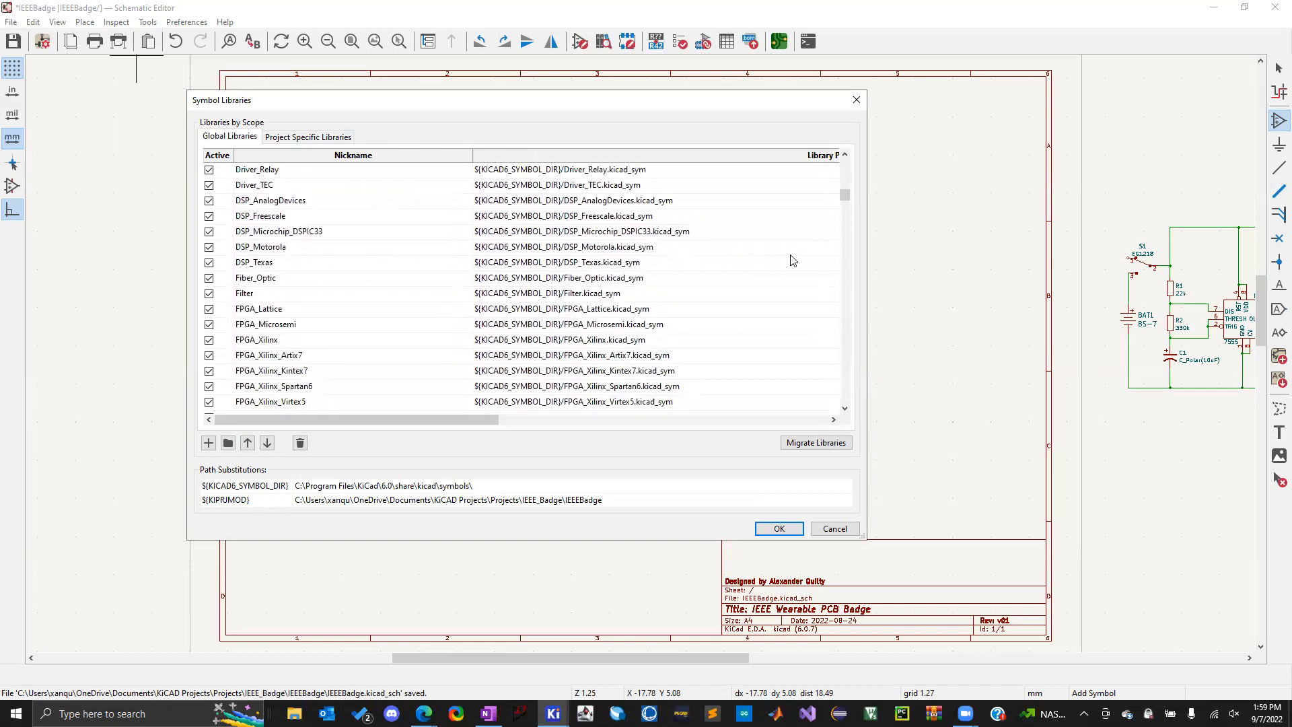
pyautogui.click(856, 100)
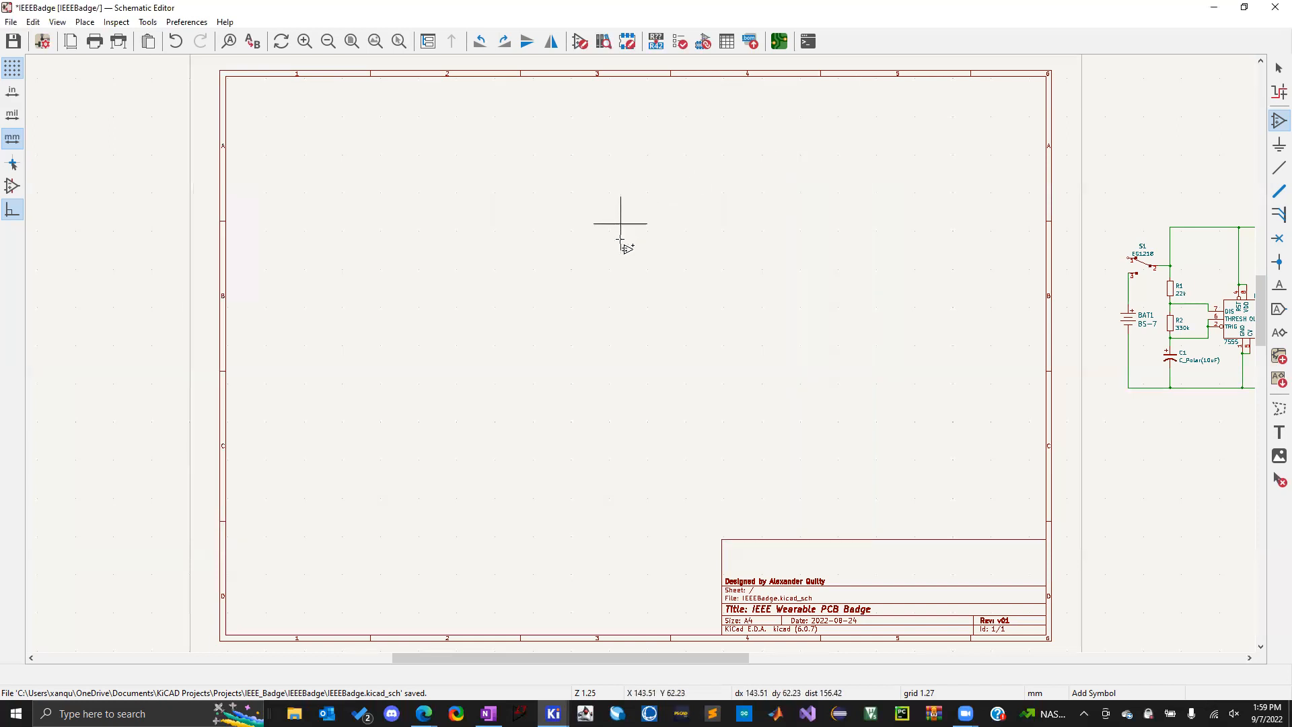
pyautogui.press('Escape')
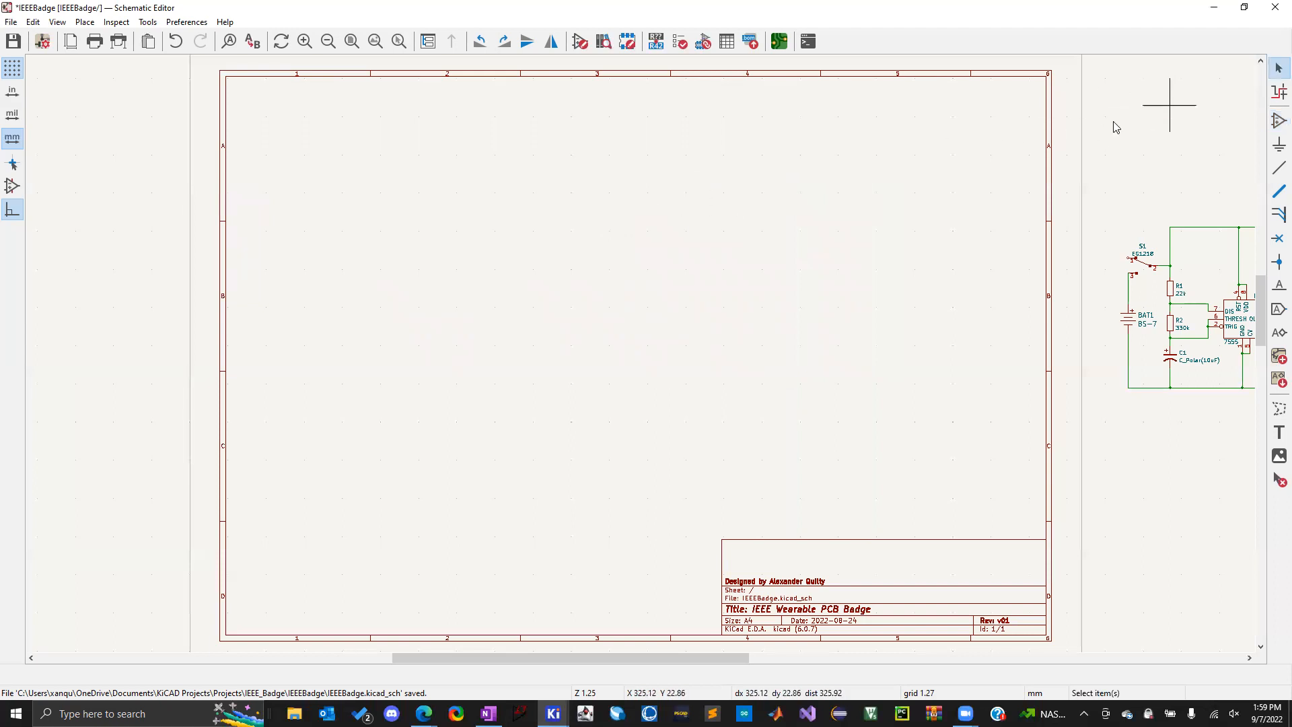
# Open the symbol chooser on the sheet, browse its library list and look at the contents of Connector_Generic_Shielded
pyautogui.click(1278, 120)
pyautogui.click(489, 224)
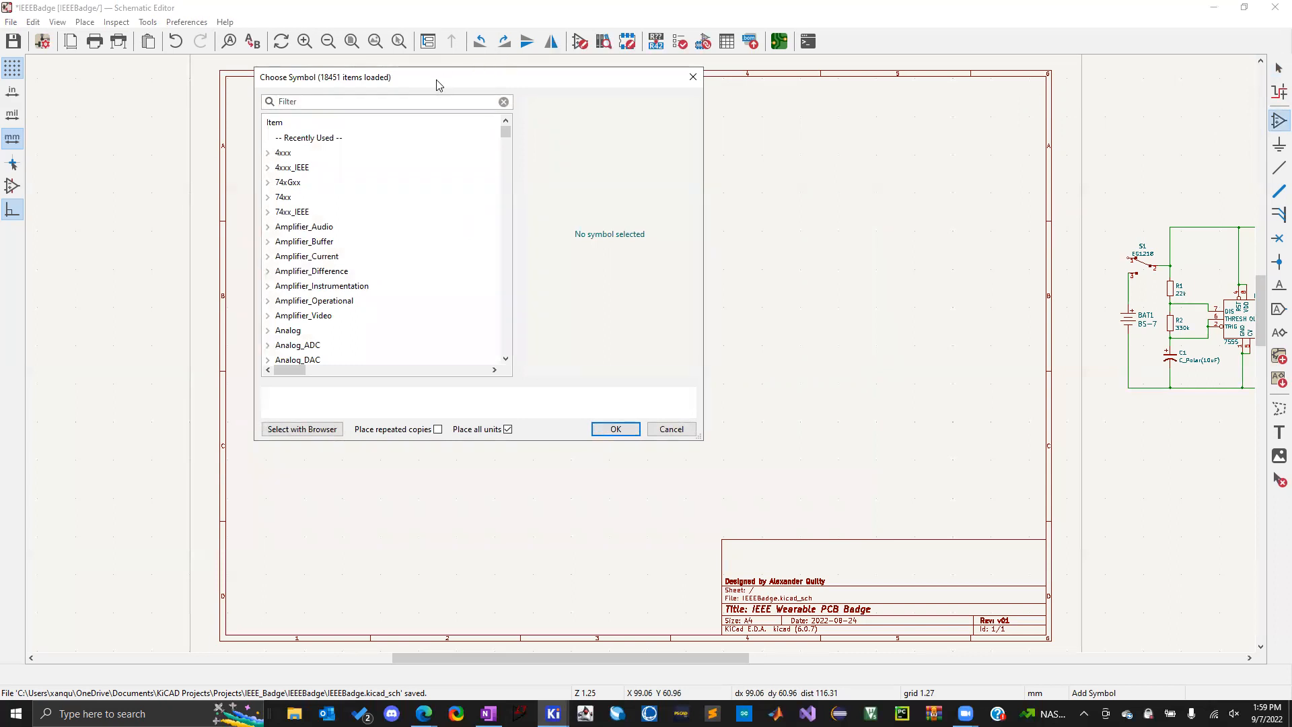
pyautogui.moveTo(469, 86); pyautogui.dragTo(546, 133)
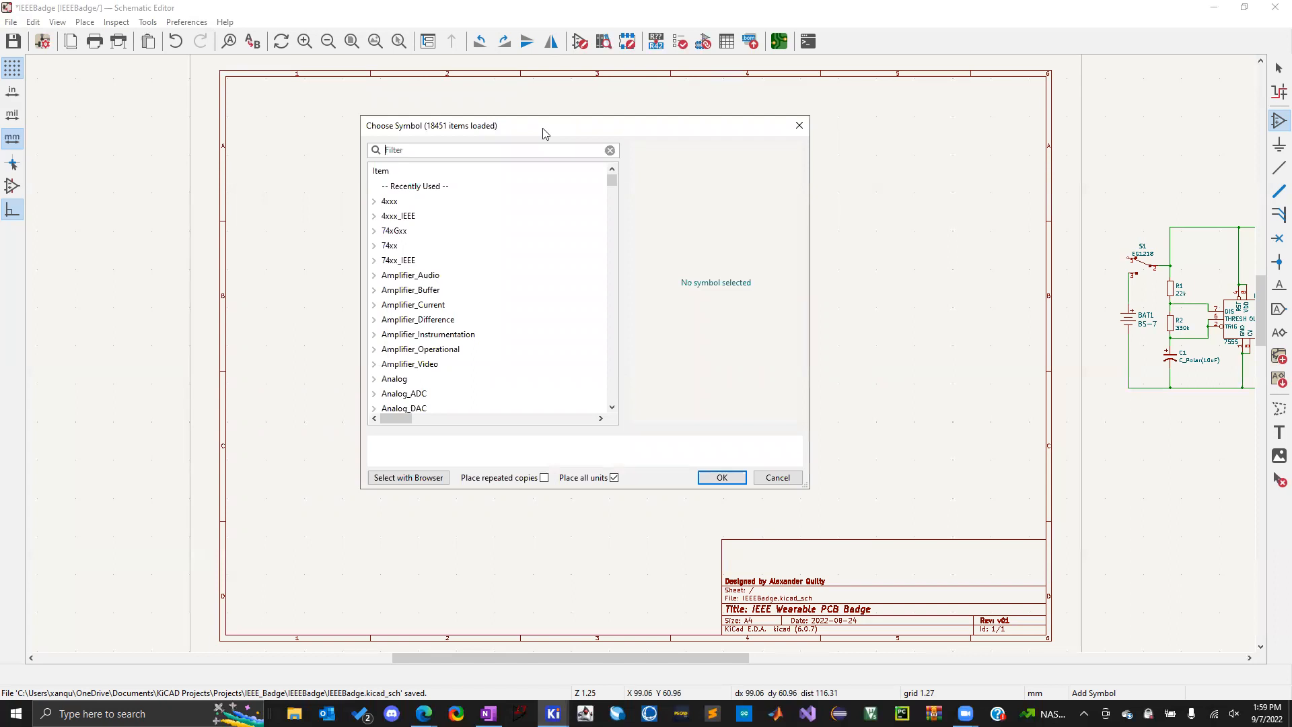
pyautogui.click(404, 219)
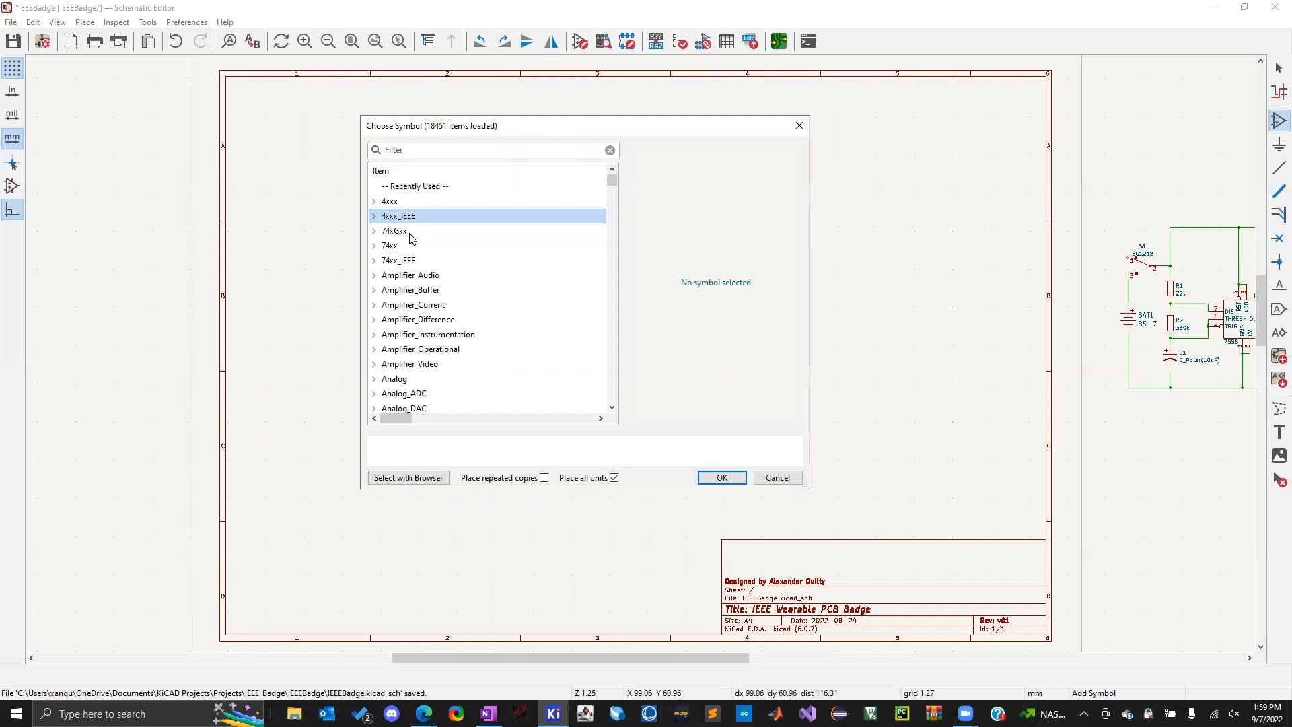
pyautogui.scroll(-4, 439, 250)
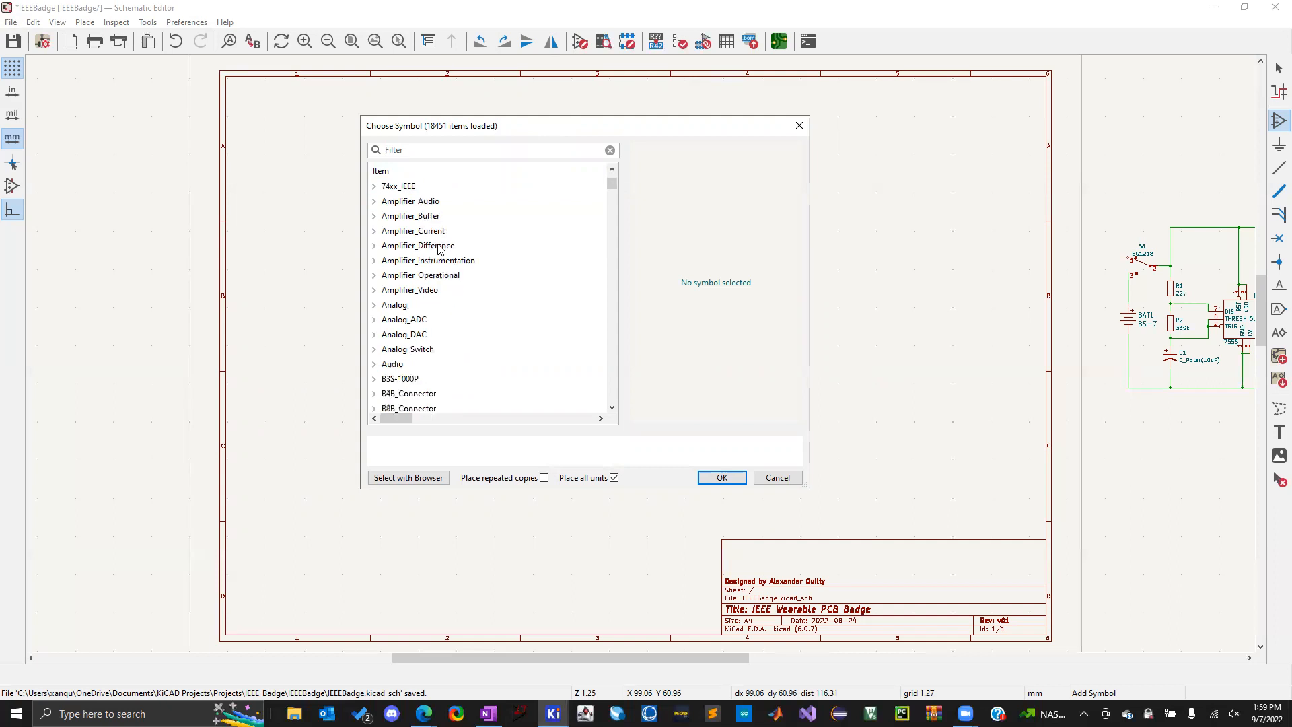
pyautogui.scroll(1, 439, 249)
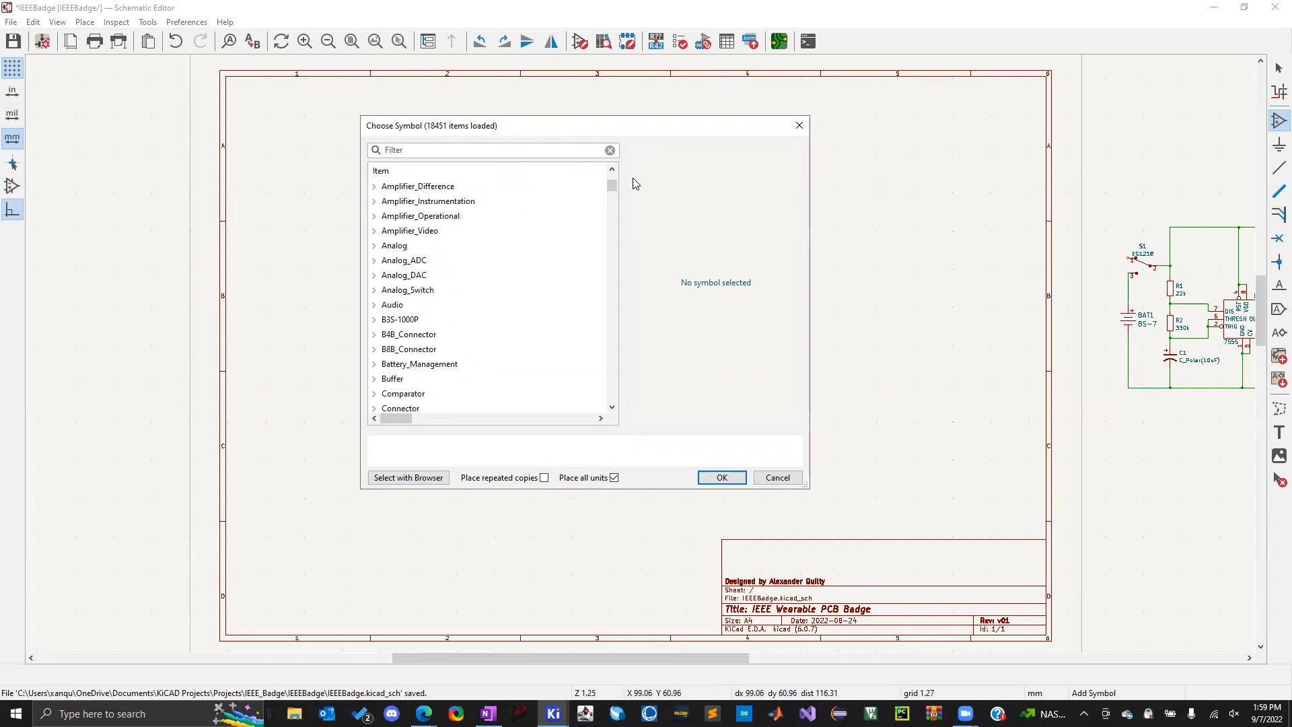
pyautogui.scroll(-1, 420, 233)
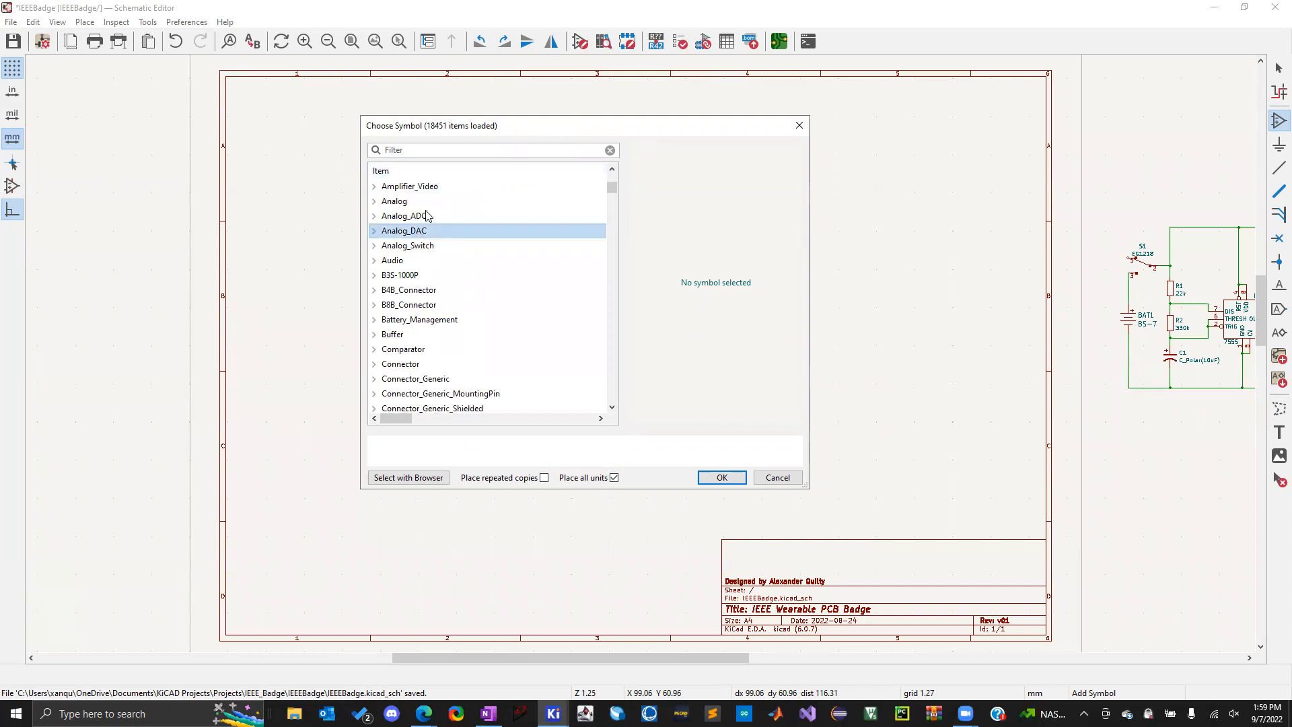
pyautogui.scroll(-3, 427, 232)
pyautogui.scroll(-1, 444, 362)
pyautogui.doubleClick(423, 261)
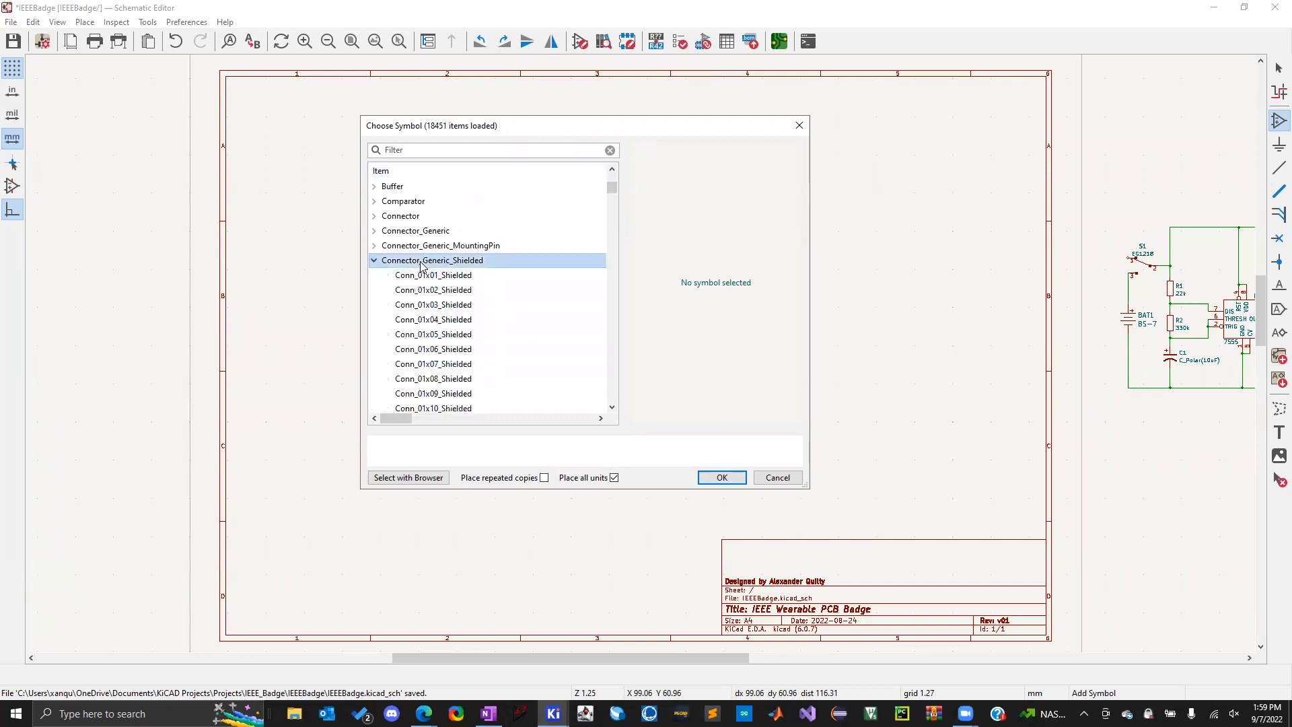
pyautogui.click(375, 261)
# Find the Digi-Key libraries in the chooser and preview symbols 28086 and COM-12999 in dk_Addressable-Specialty, then collapse that library
pyautogui.scroll(-10, 486, 286)
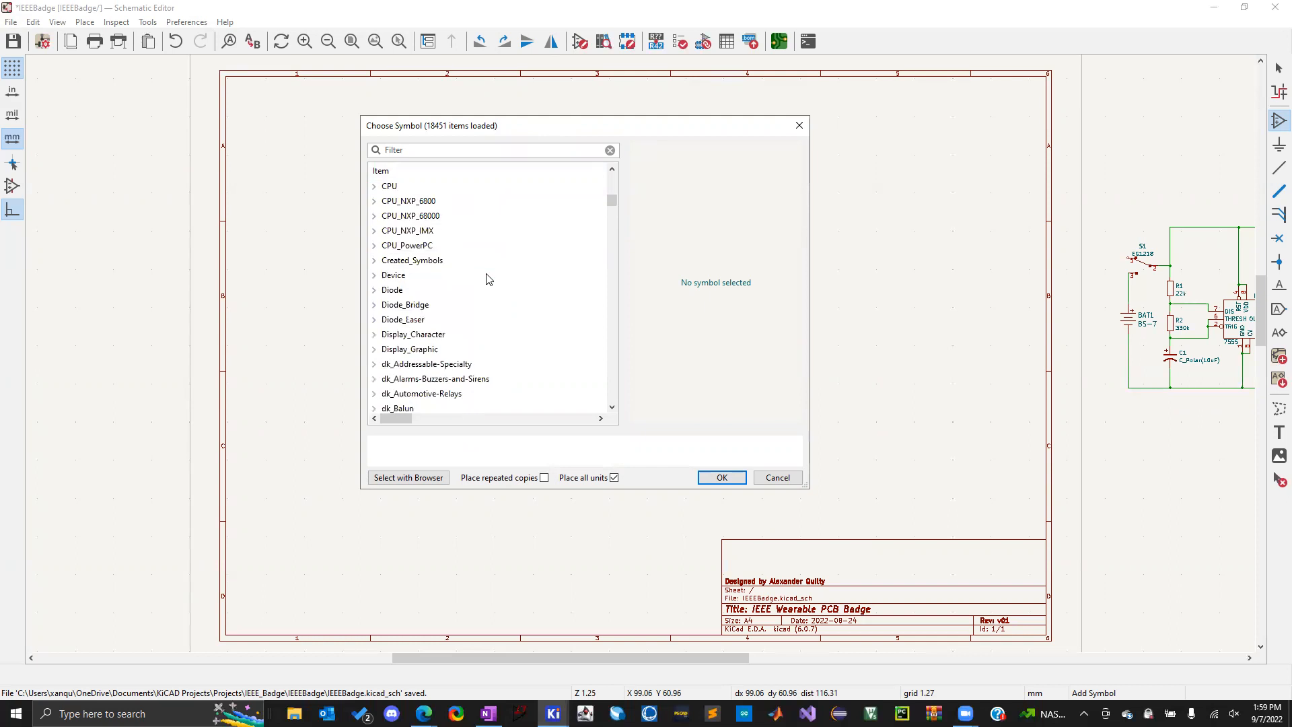
pyautogui.scroll(2, 488, 279)
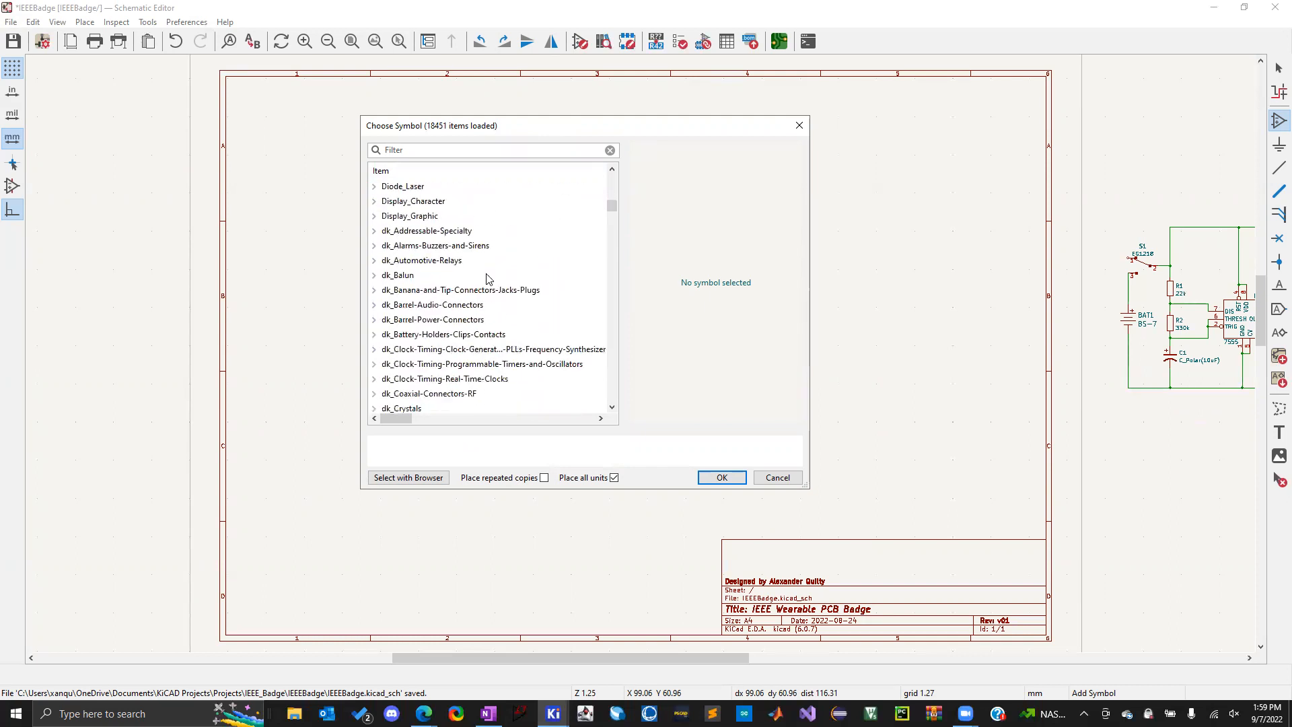
pyautogui.click(374, 231)
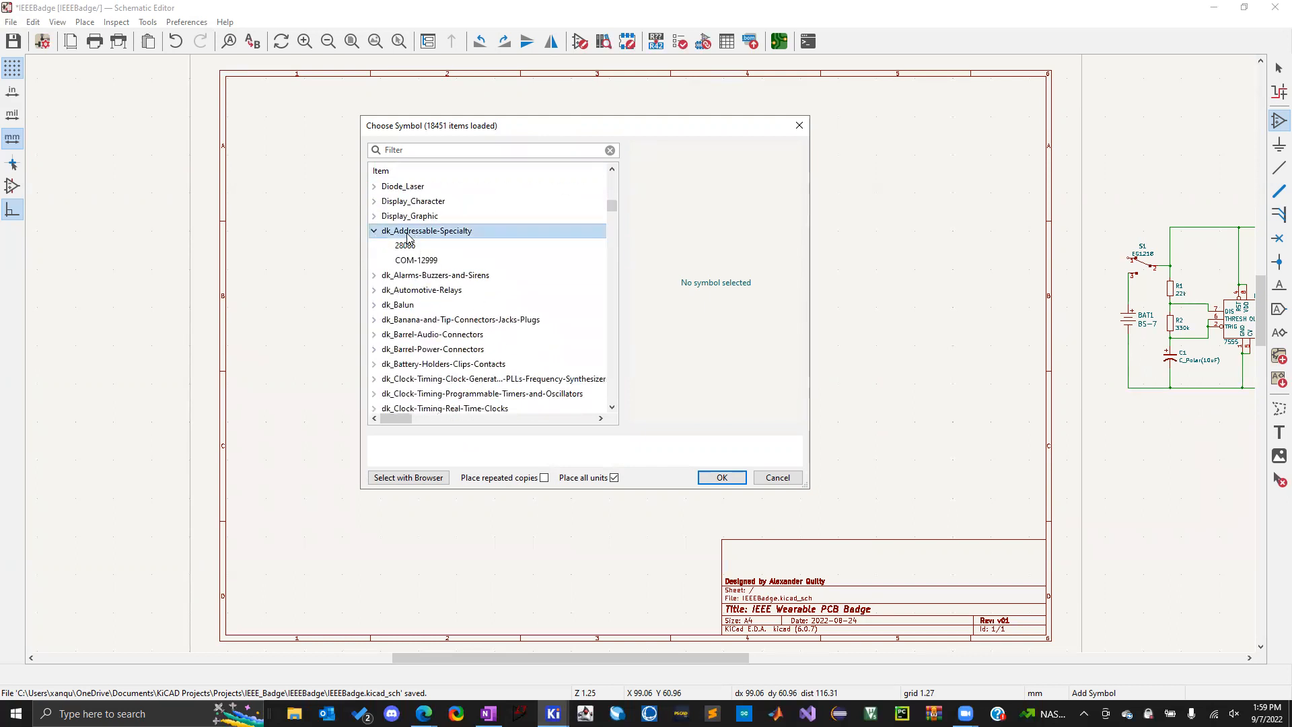
pyautogui.click(406, 246)
pyautogui.click(422, 262)
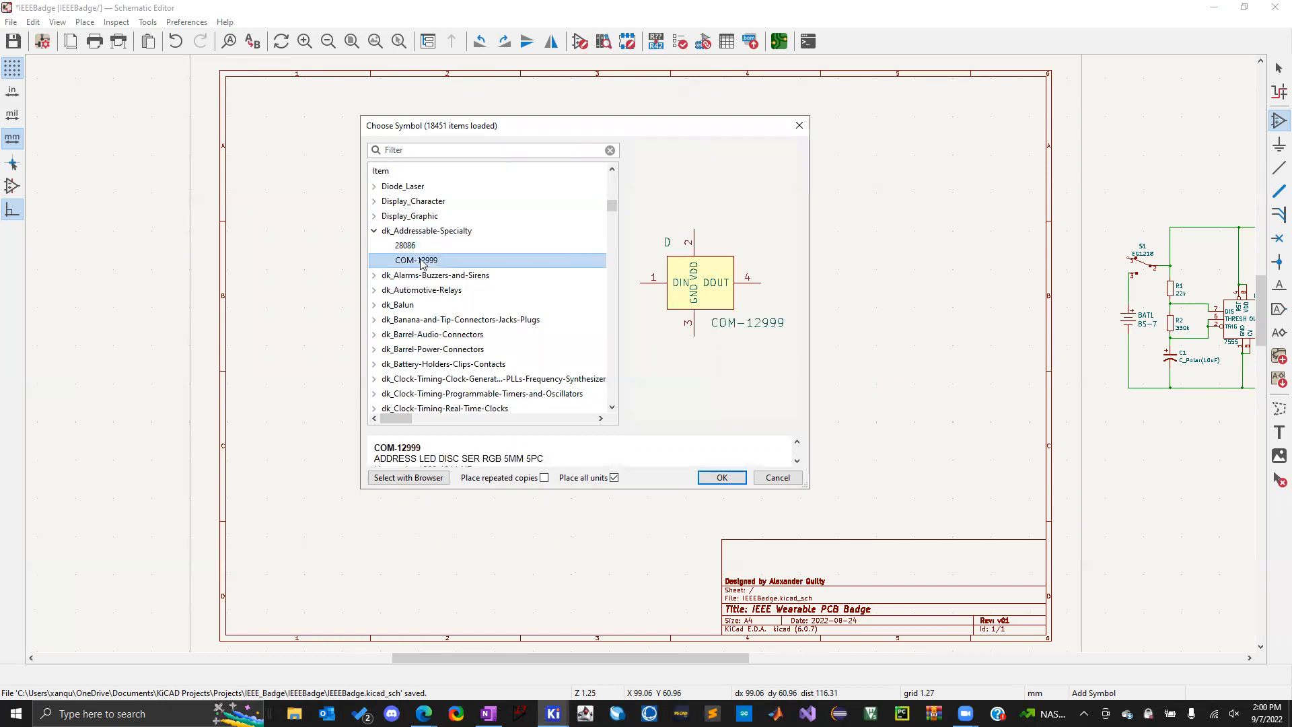
pyautogui.click(374, 232)
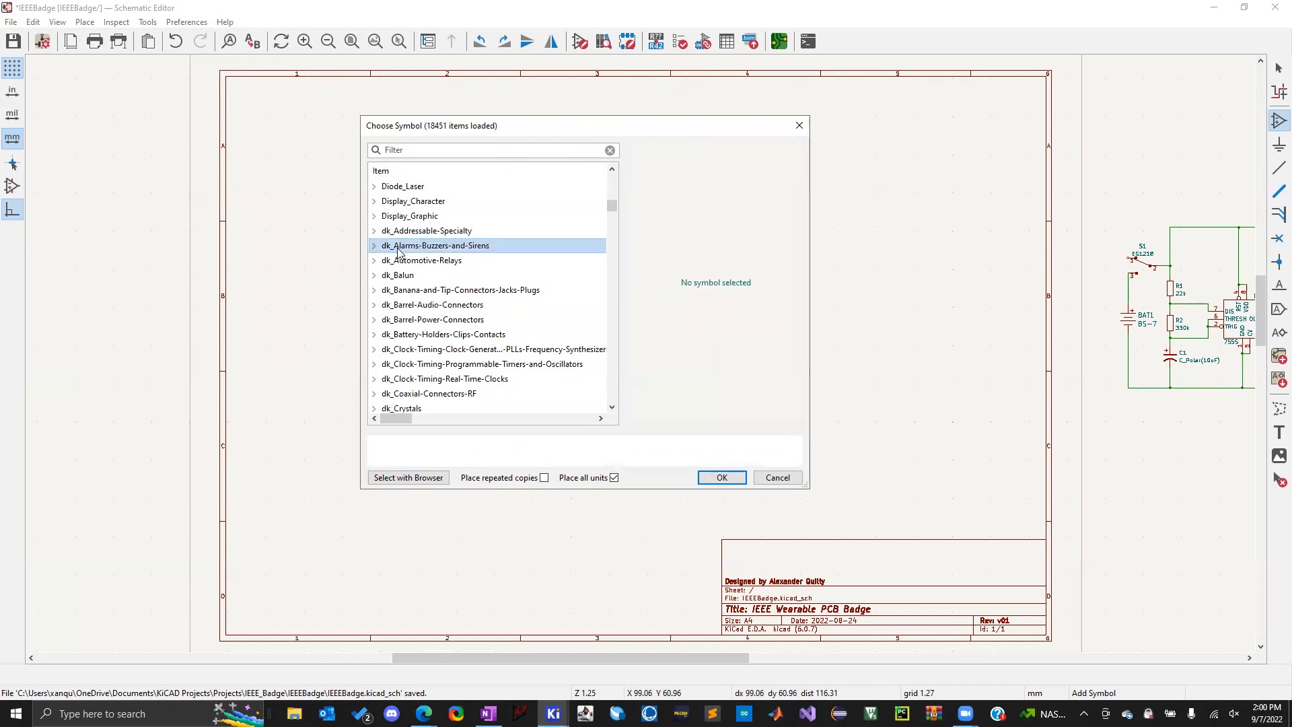
# Preview the PKMCS0909E4000-R1 and PS1240P02BT symbols in dk_Alarms-Buzzers-and-Sirens and the JSM1-12V-5 relay in dk_Automotive-Relays
pyautogui.doubleClick(419, 248)
pyautogui.click(420, 263)
pyautogui.click(417, 276)
pyautogui.click(421, 263)
pyautogui.click(422, 276)
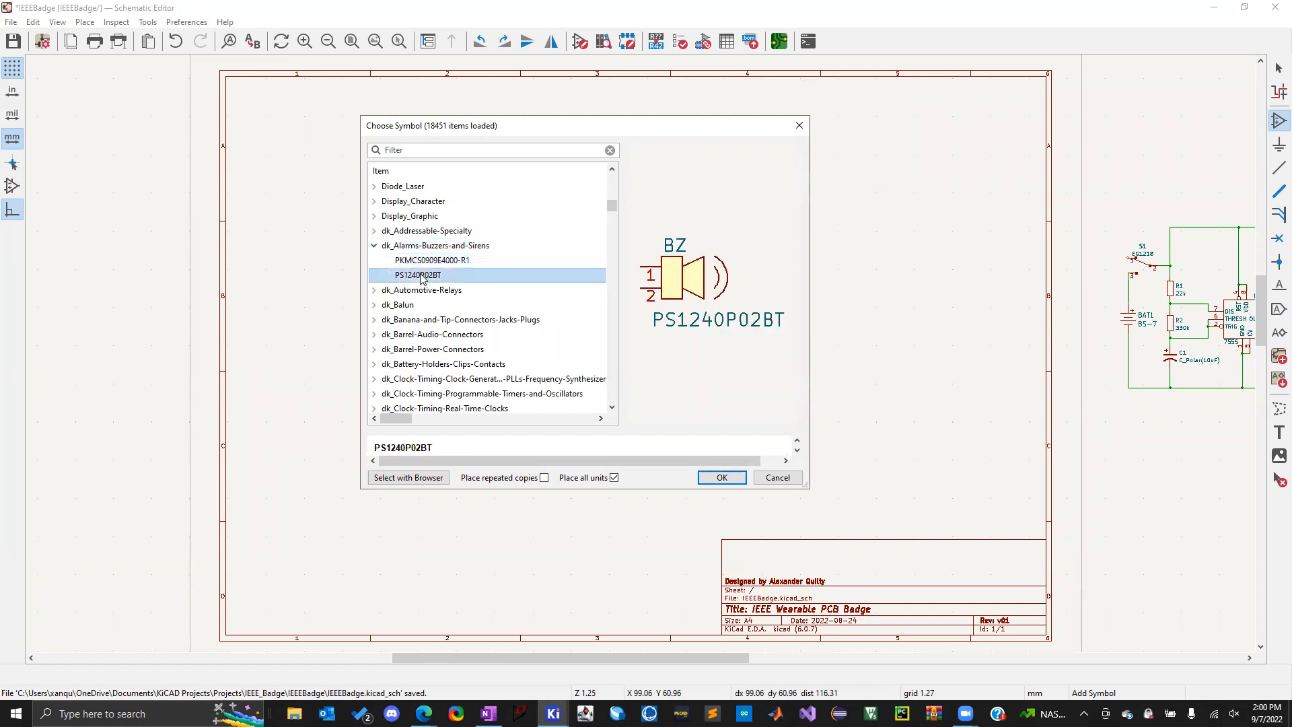
pyautogui.click(376, 291)
pyautogui.click(415, 305)
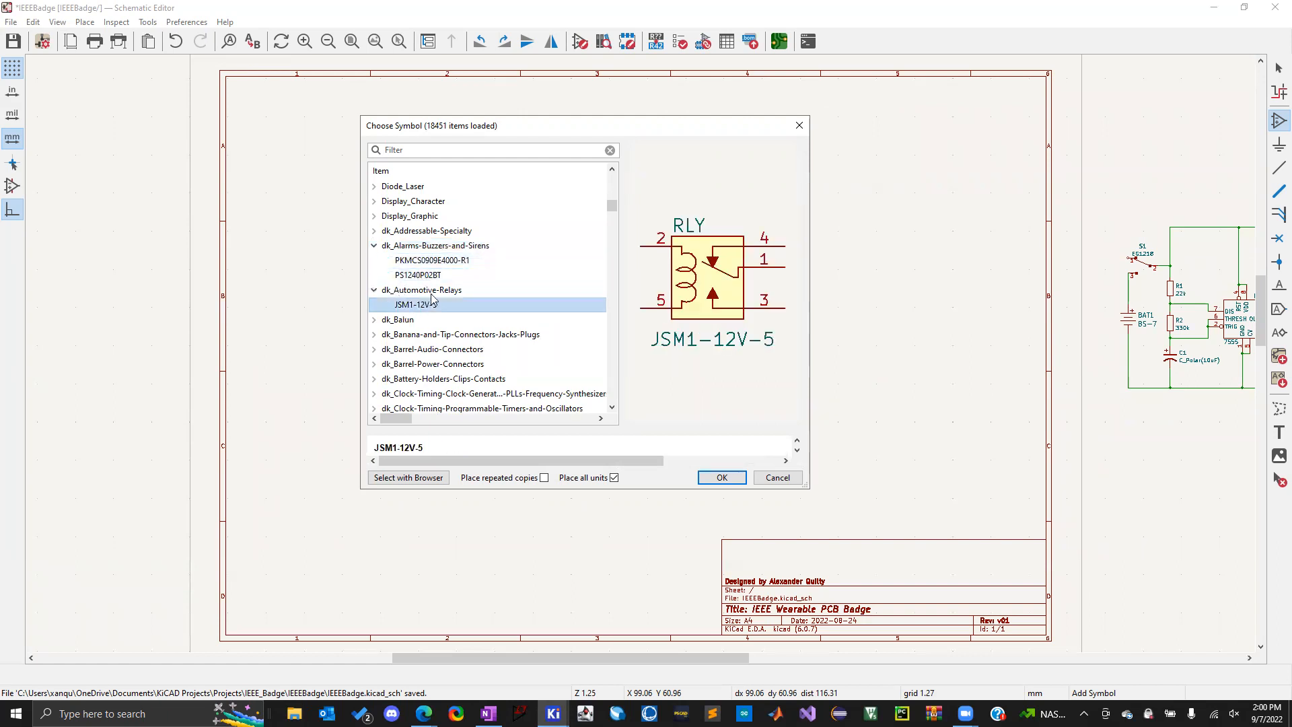
pyautogui.scroll(-2, 394, 301)
pyautogui.scroll(-1, 394, 301)
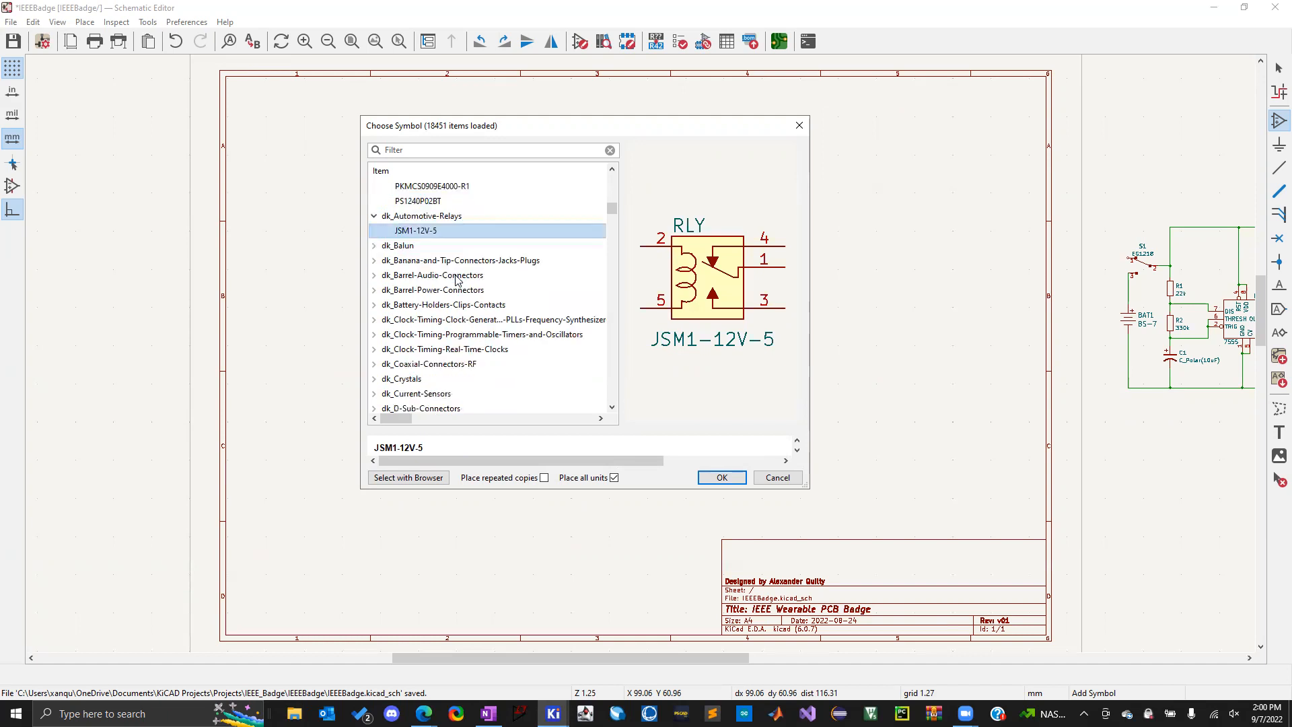
pyautogui.click(375, 245)
pyautogui.click(406, 264)
pyautogui.click(424, 276)
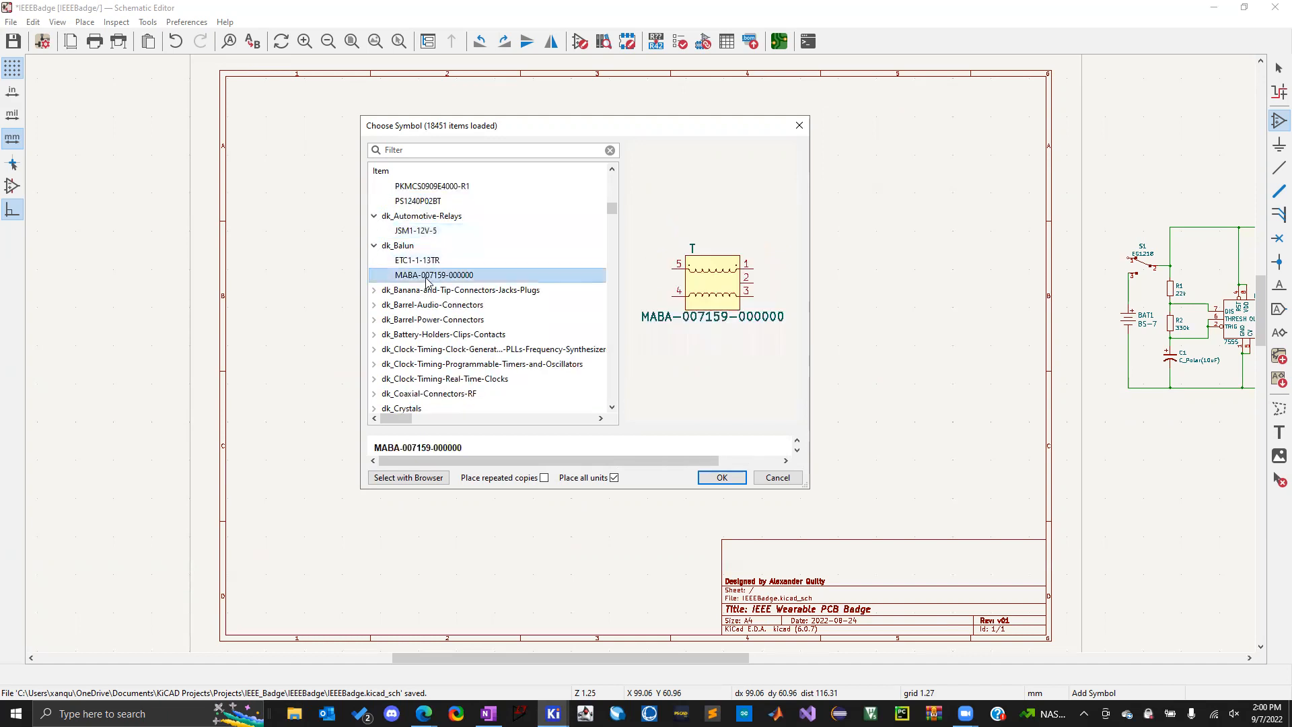
pyautogui.click(410, 260)
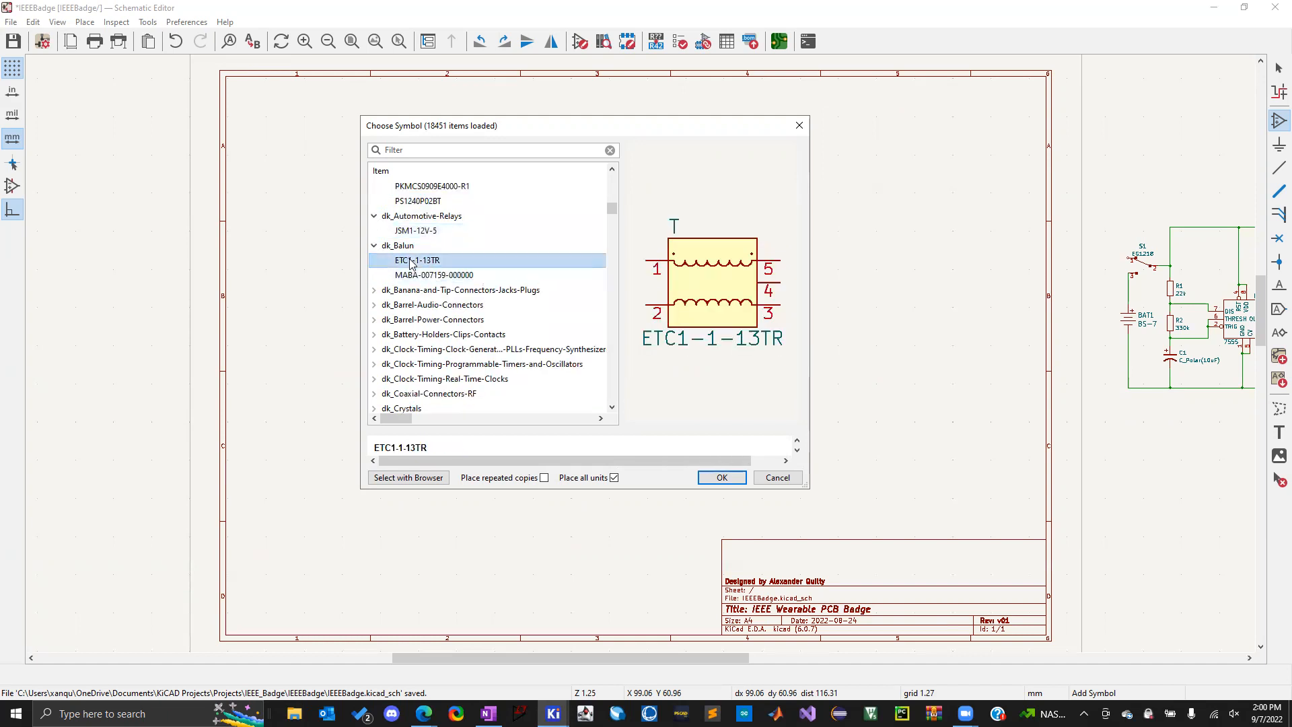
pyautogui.click(375, 248)
pyautogui.click(444, 274)
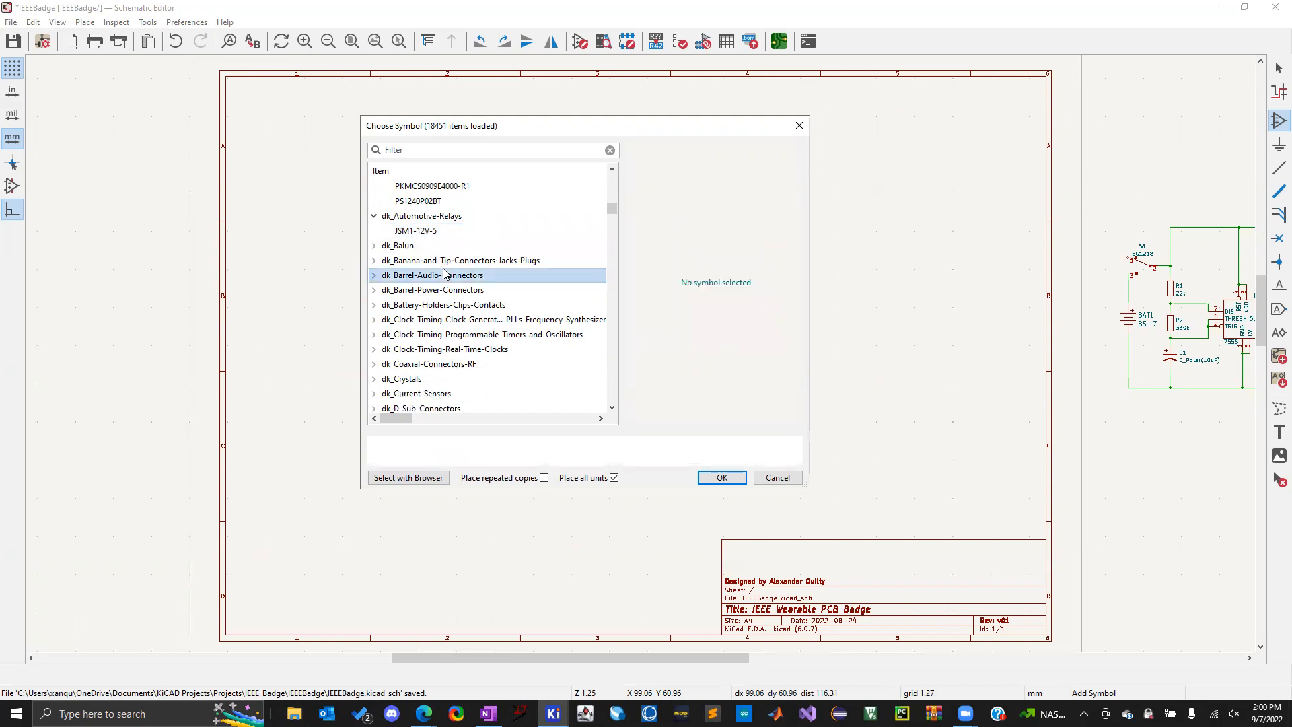
pyautogui.click(439, 264)
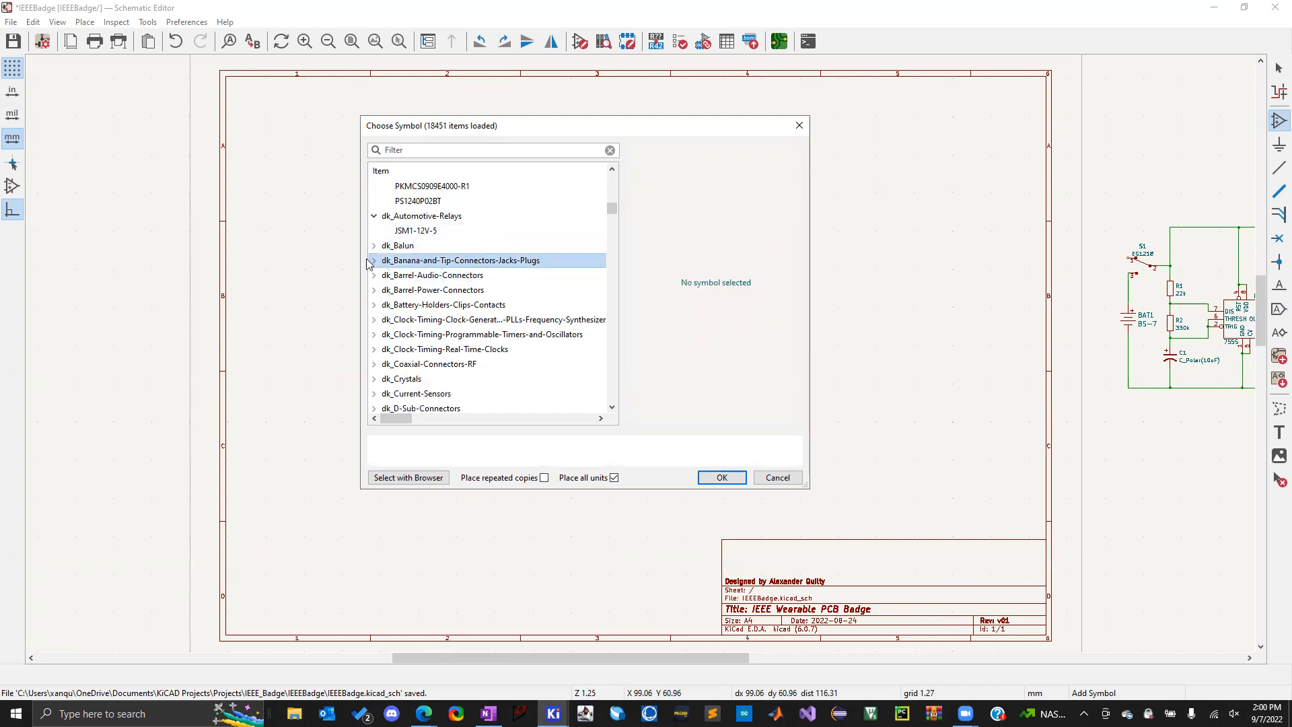
pyautogui.click(374, 261)
pyautogui.click(415, 276)
pyautogui.click(422, 291)
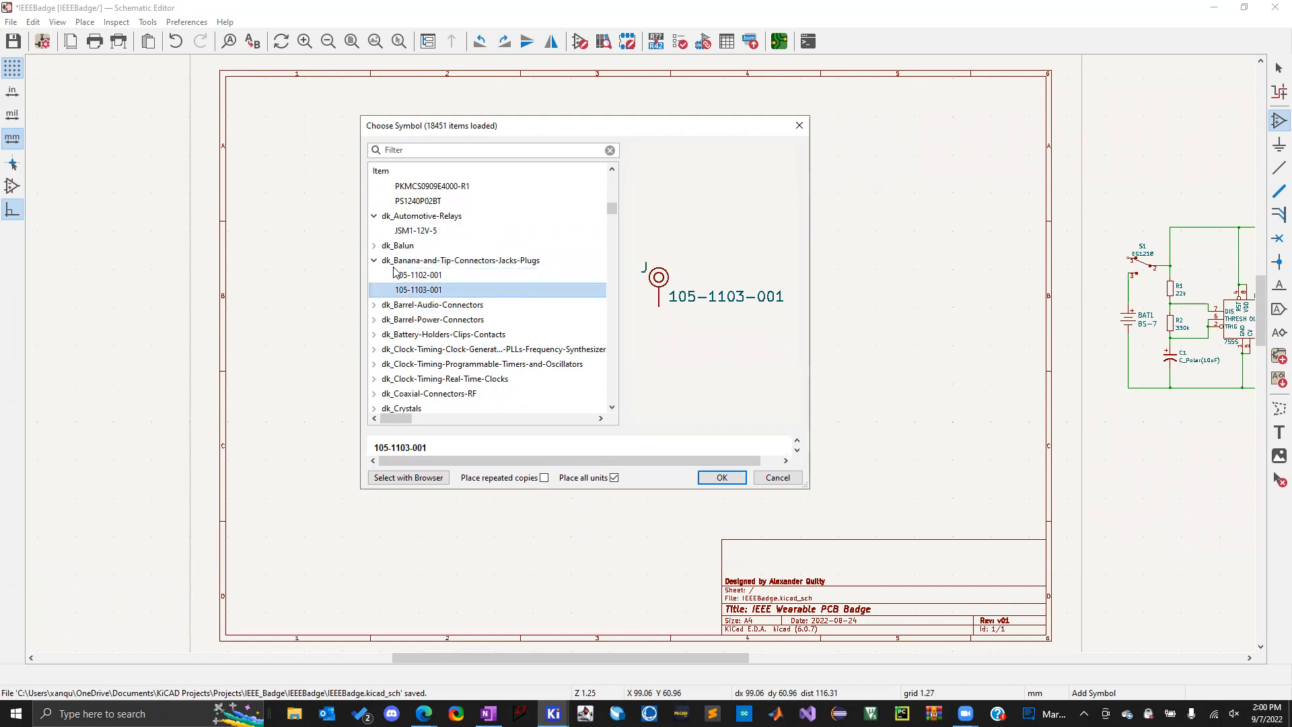
pyautogui.click(374, 262)
# Look through more of the Digi-Key libraries, return to the start of the library list and close the symbol chooser
pyautogui.scroll(-2, 470, 298)
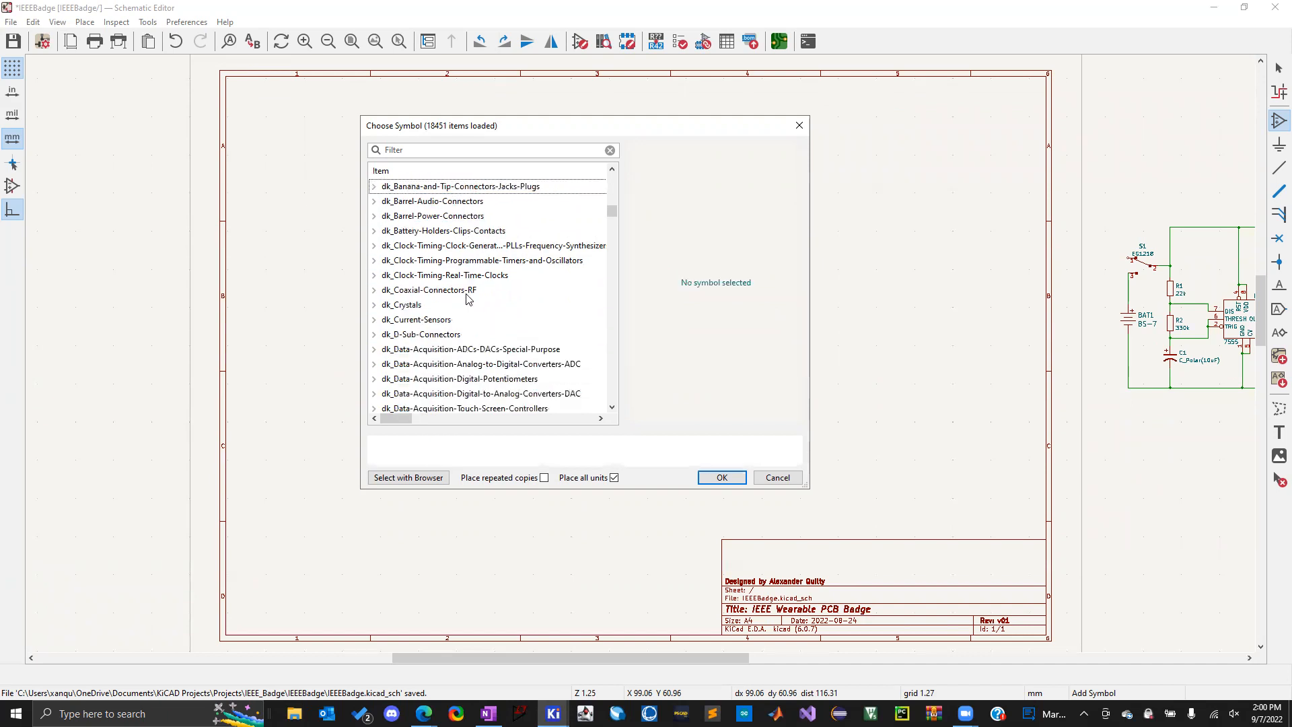
pyautogui.scroll(-2, 466, 298)
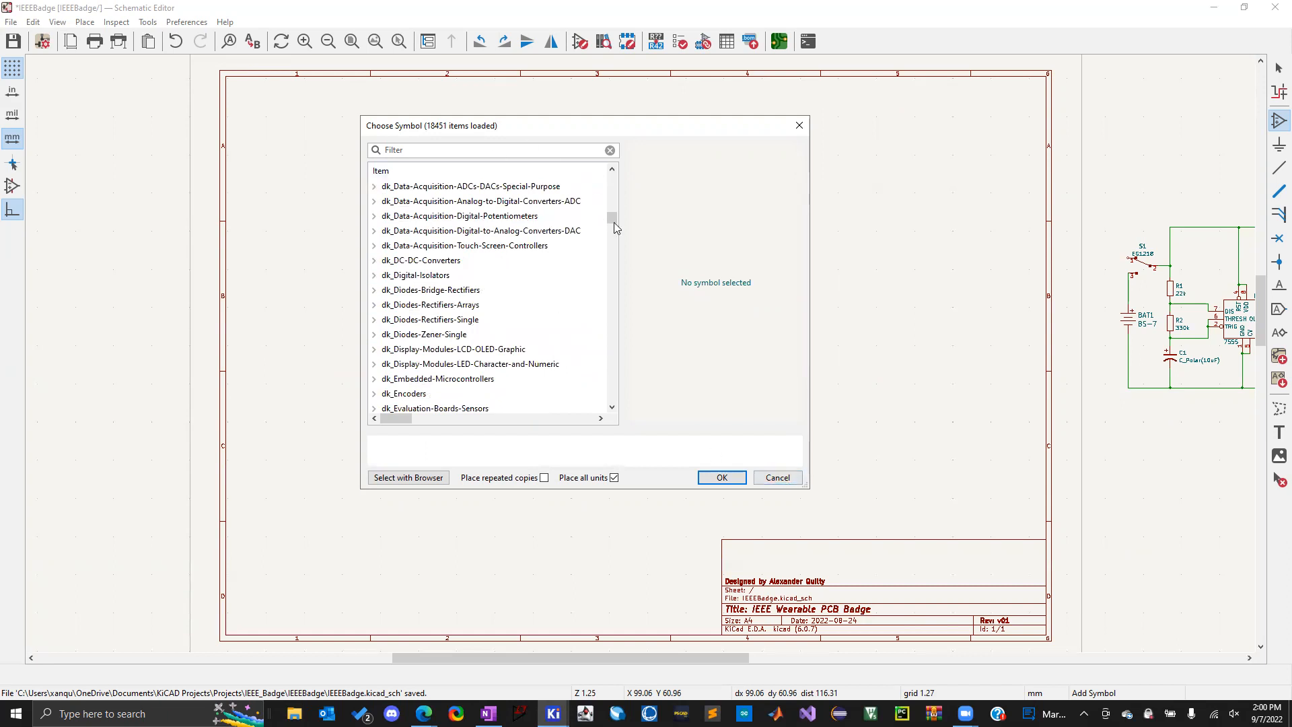
pyautogui.moveTo(615, 221); pyautogui.dragTo(622, 169)
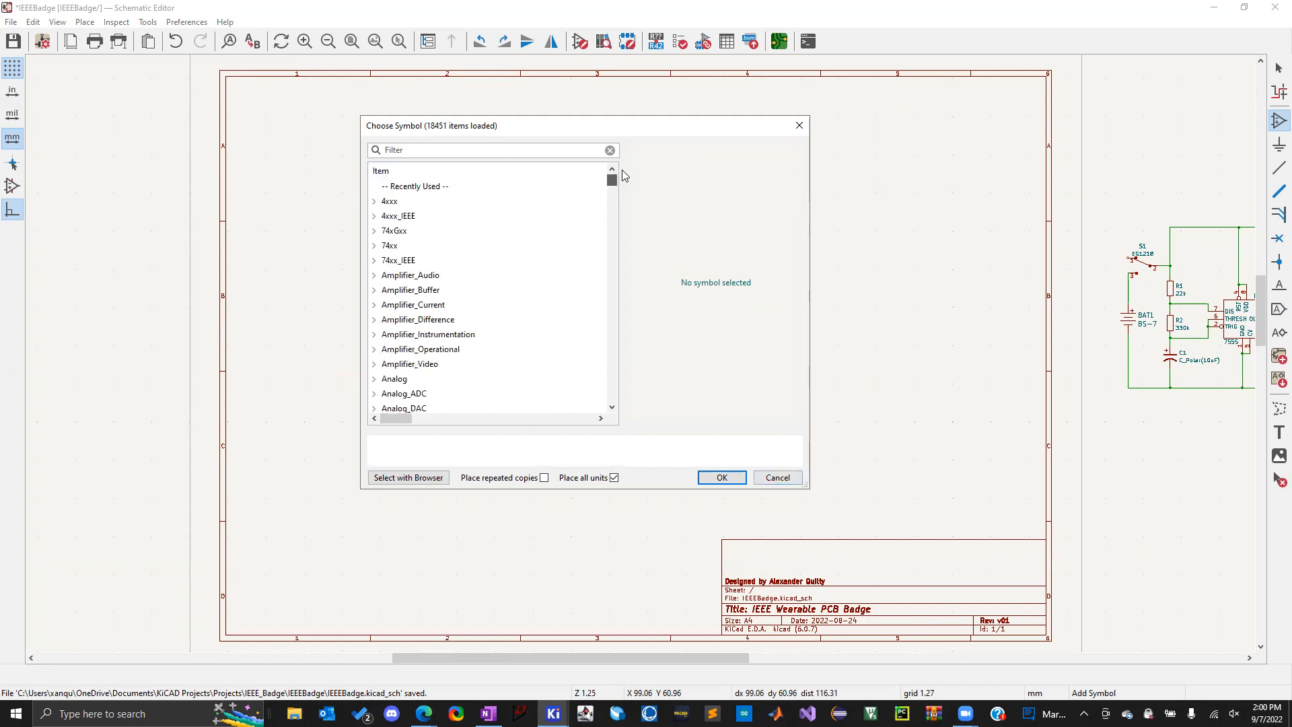
pyautogui.click(799, 125)
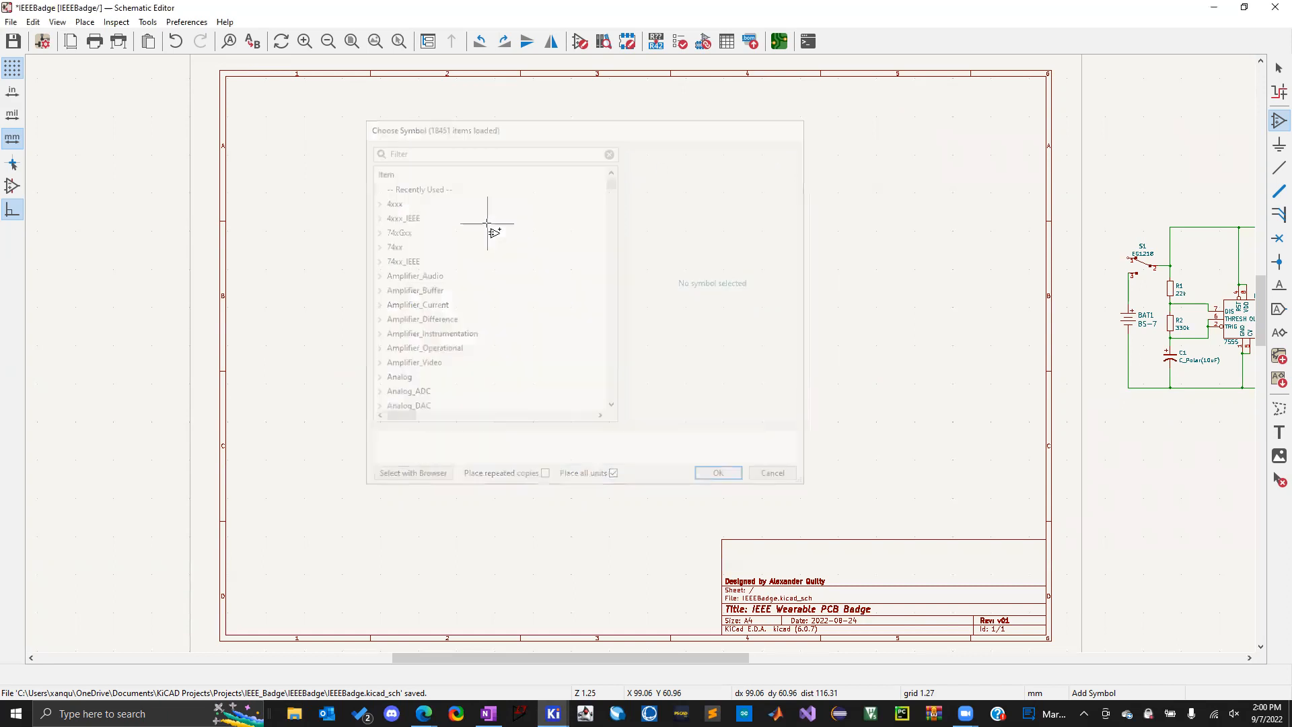
# Open the power symbol chooser, preview +1V0, +1V1, +1V8 and +3.3V in the power library, then collapse it
pyautogui.click(1274, 147)
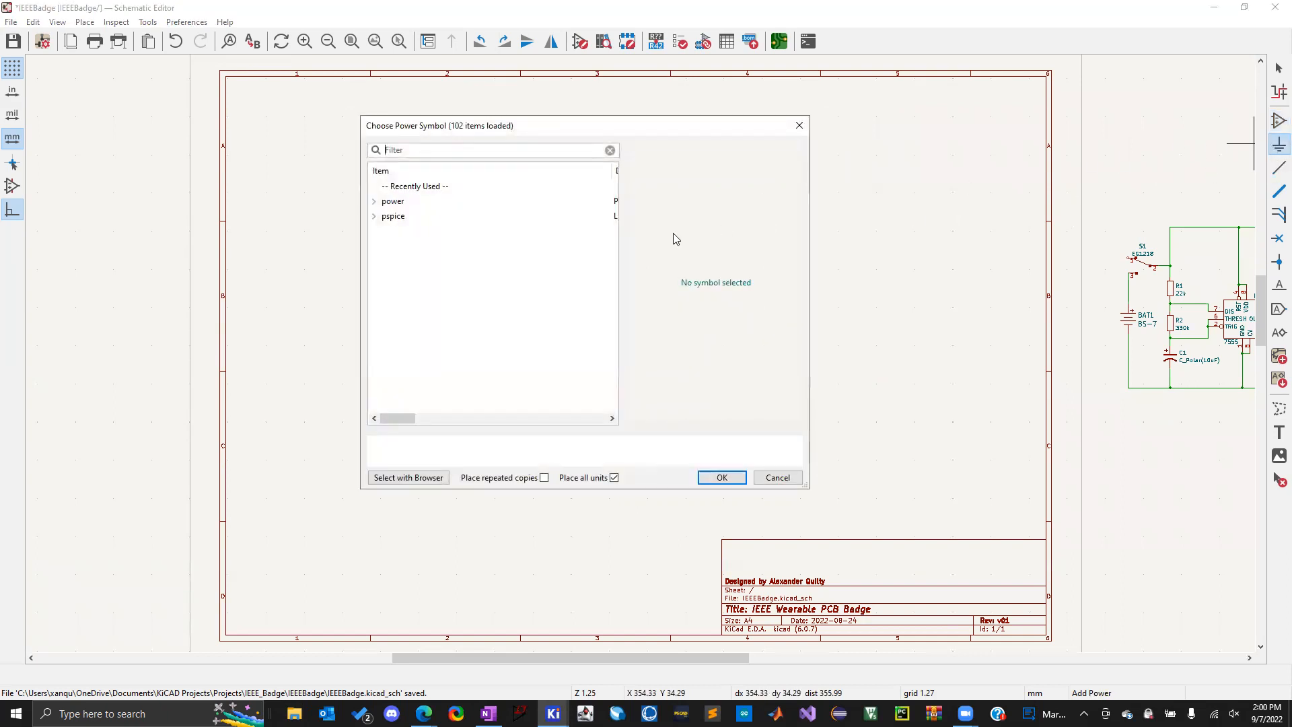
pyautogui.click(375, 202)
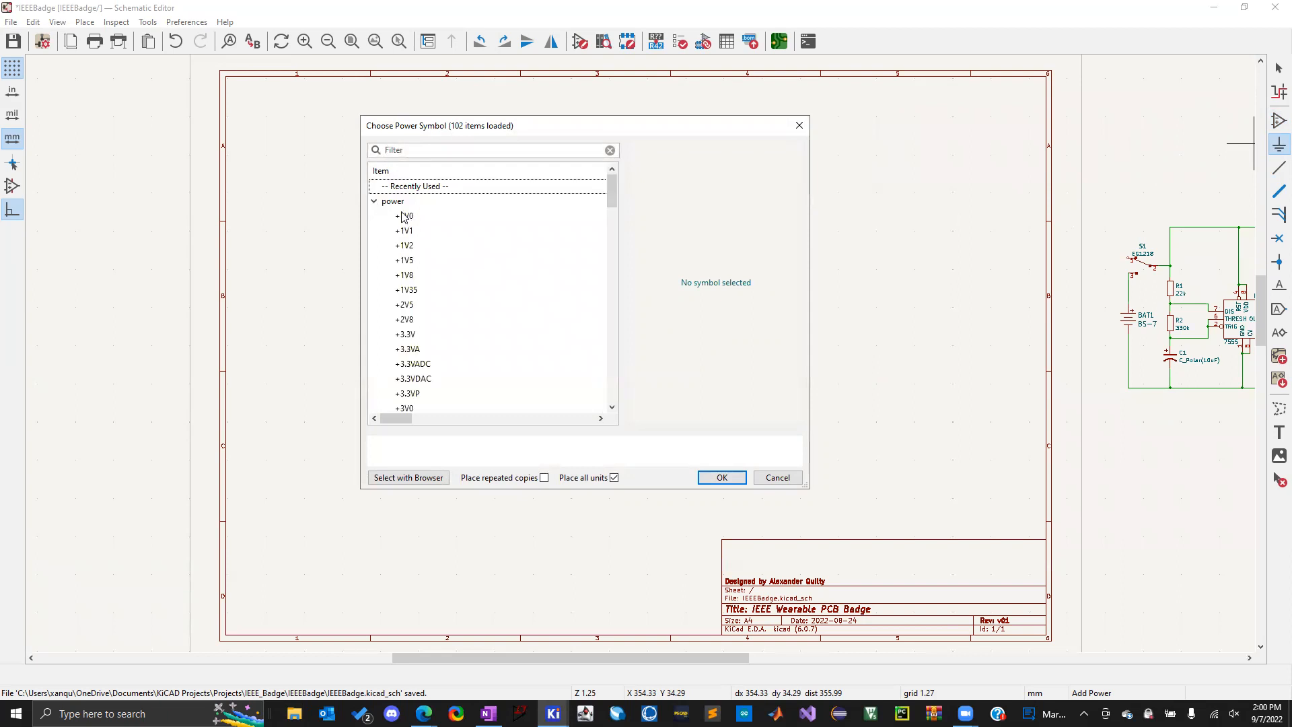
pyautogui.click(403, 216)
pyautogui.click(407, 231)
pyautogui.click(408, 275)
pyautogui.click(413, 334)
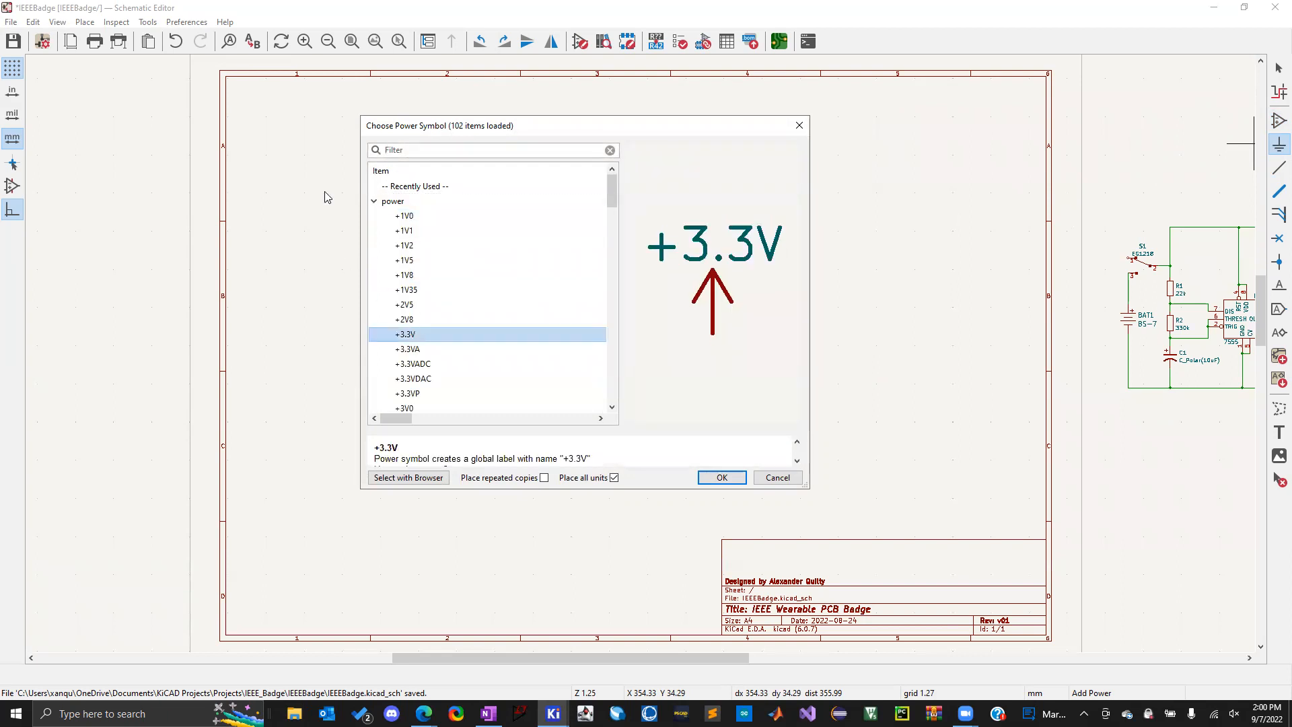
pyautogui.click(375, 202)
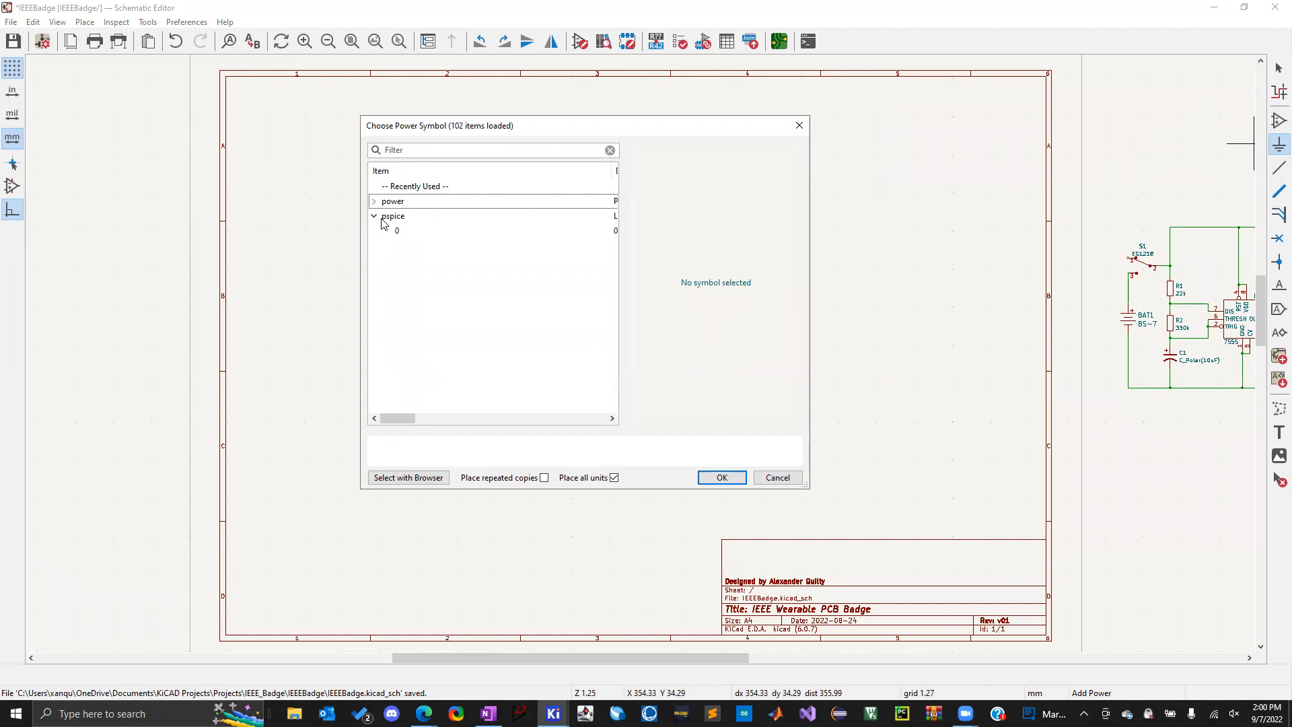
# Expand the power library again and preview the negative supply symbols -VSW, -VDC and -BATT
pyautogui.click(374, 201)
pyautogui.scroll(-12, 489, 329)
pyautogui.scroll(-9, 490, 327)
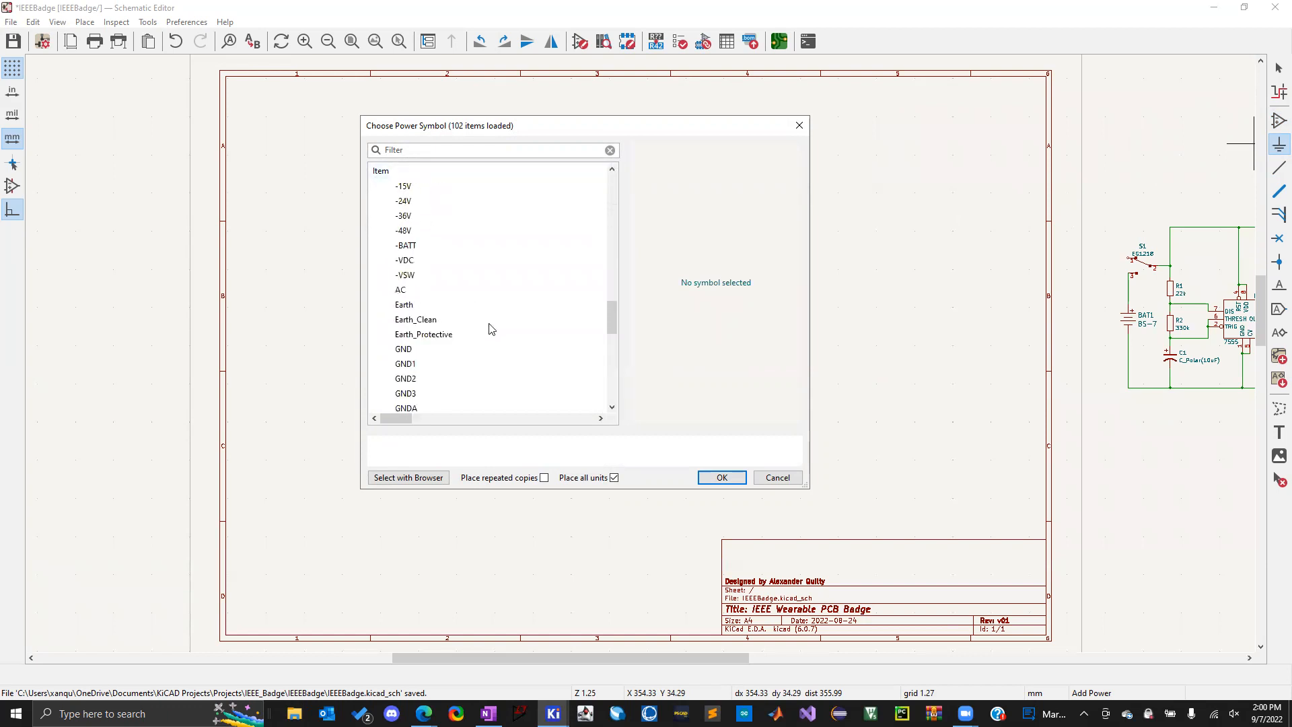
pyautogui.scroll(2, 490, 327)
pyautogui.click(417, 218)
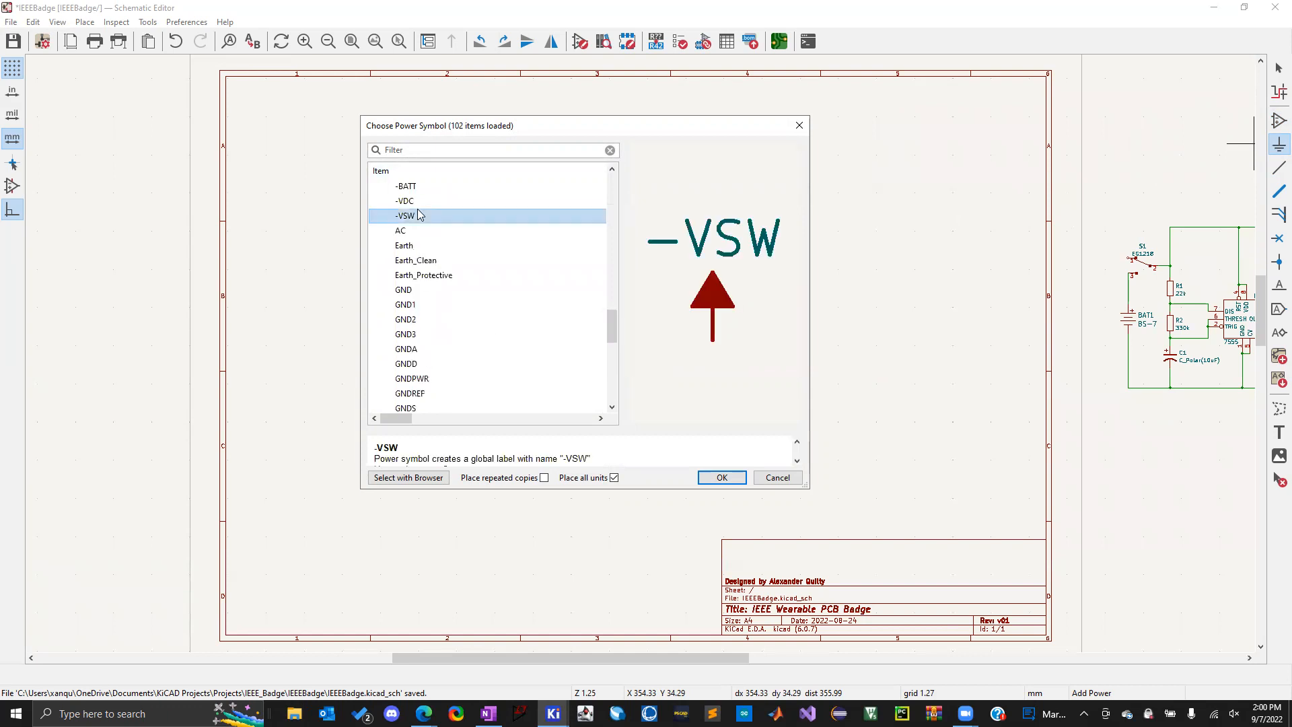
pyautogui.click(431, 202)
pyautogui.scroll(1, 425, 213)
pyautogui.scroll(4, 424, 213)
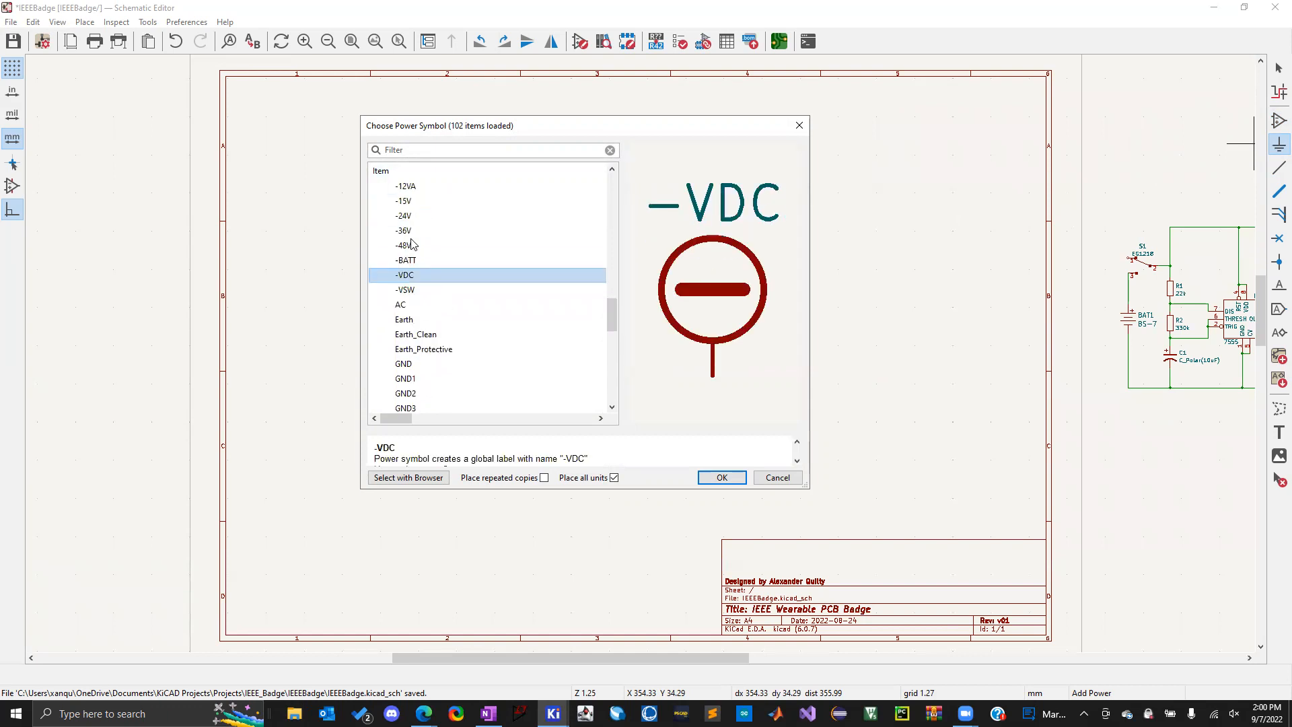
pyautogui.click(409, 261)
# Preview the Earth and AC power symbols in the power library
pyautogui.scroll(-2, 433, 290)
pyautogui.click(433, 289)
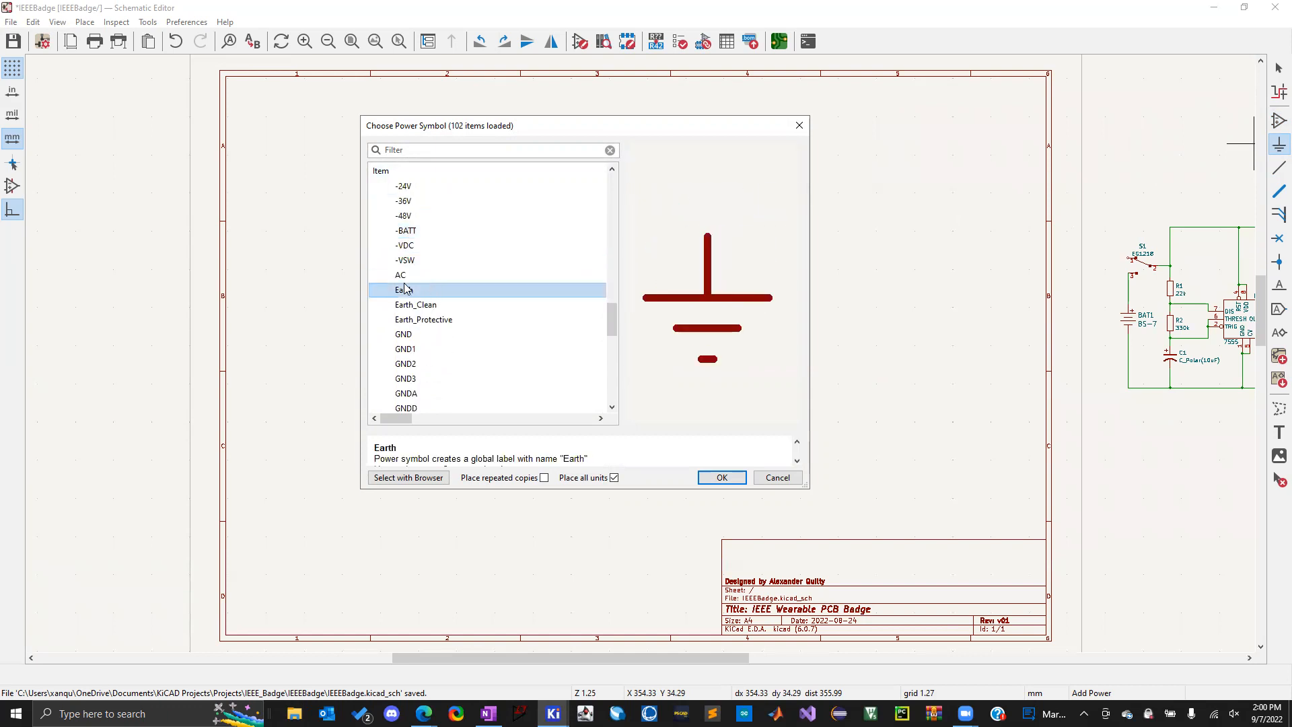
pyautogui.click(417, 275)
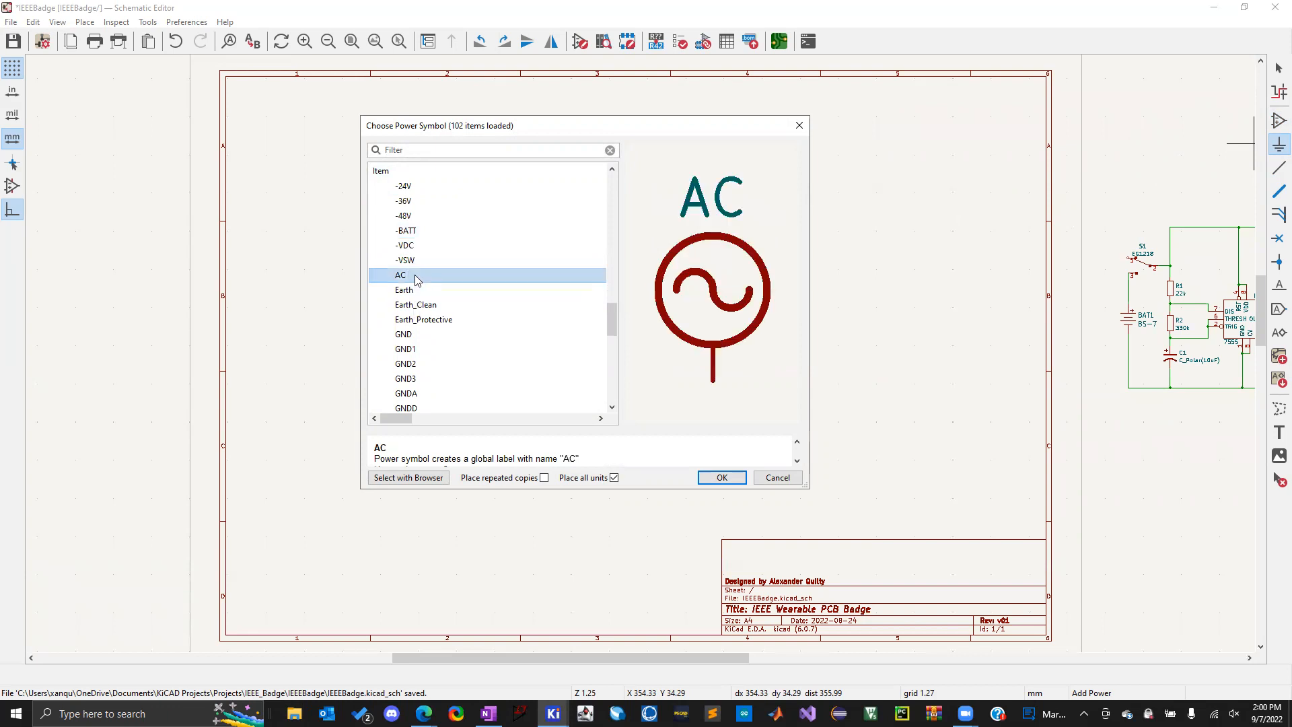
pyautogui.scroll(-1, 431, 296)
pyautogui.click(430, 278)
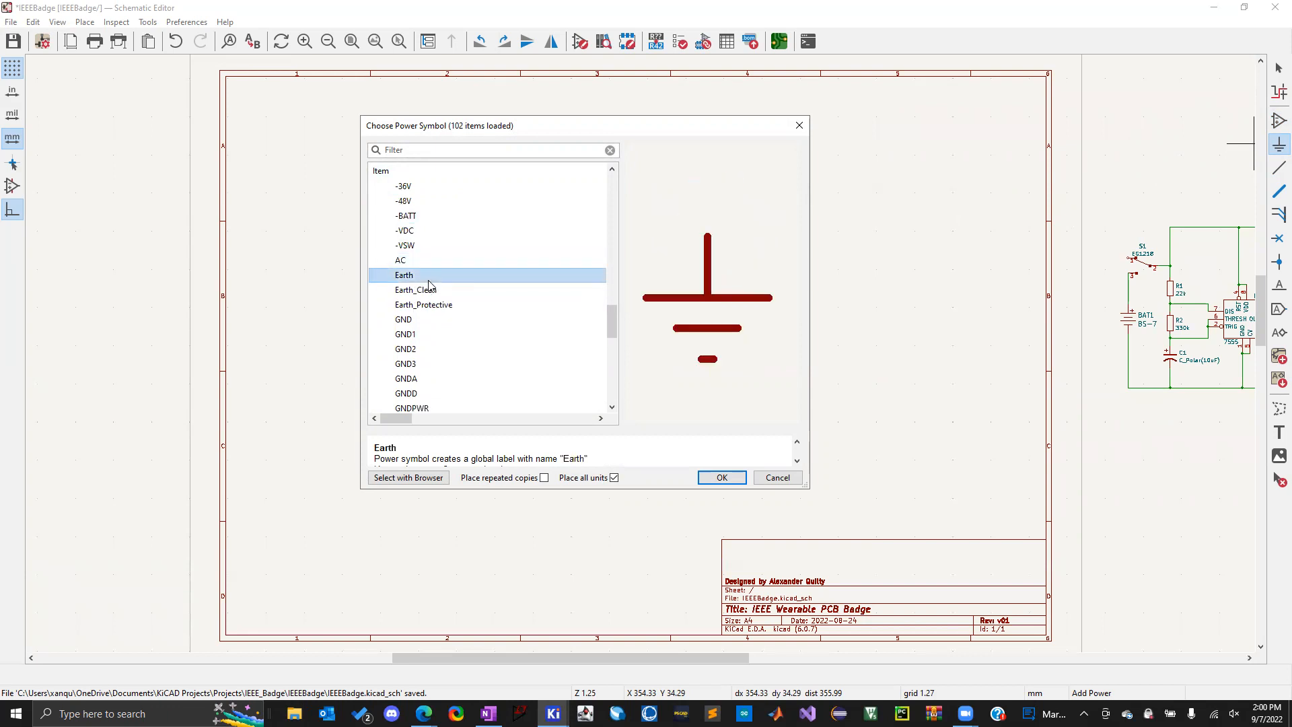
# Preview the Earth_Clean, Earth_Protective, GND, GND2 and GND3 symbols
pyautogui.click(425, 293)
pyautogui.click(425, 305)
pyautogui.click(425, 320)
pyautogui.click(426, 349)
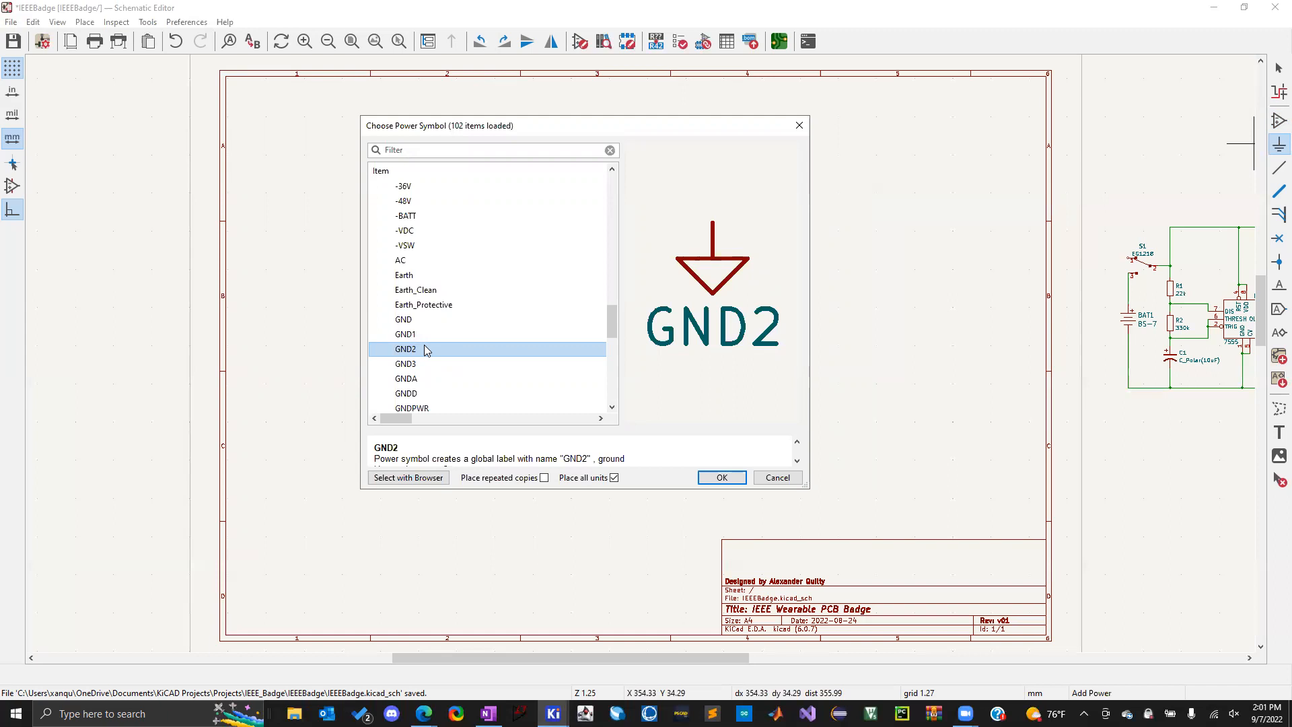
pyautogui.click(425, 362)
# Compare the Earth_Protective, Earth and Earth_Clean symbols with the GND symbol
pyautogui.click(425, 310)
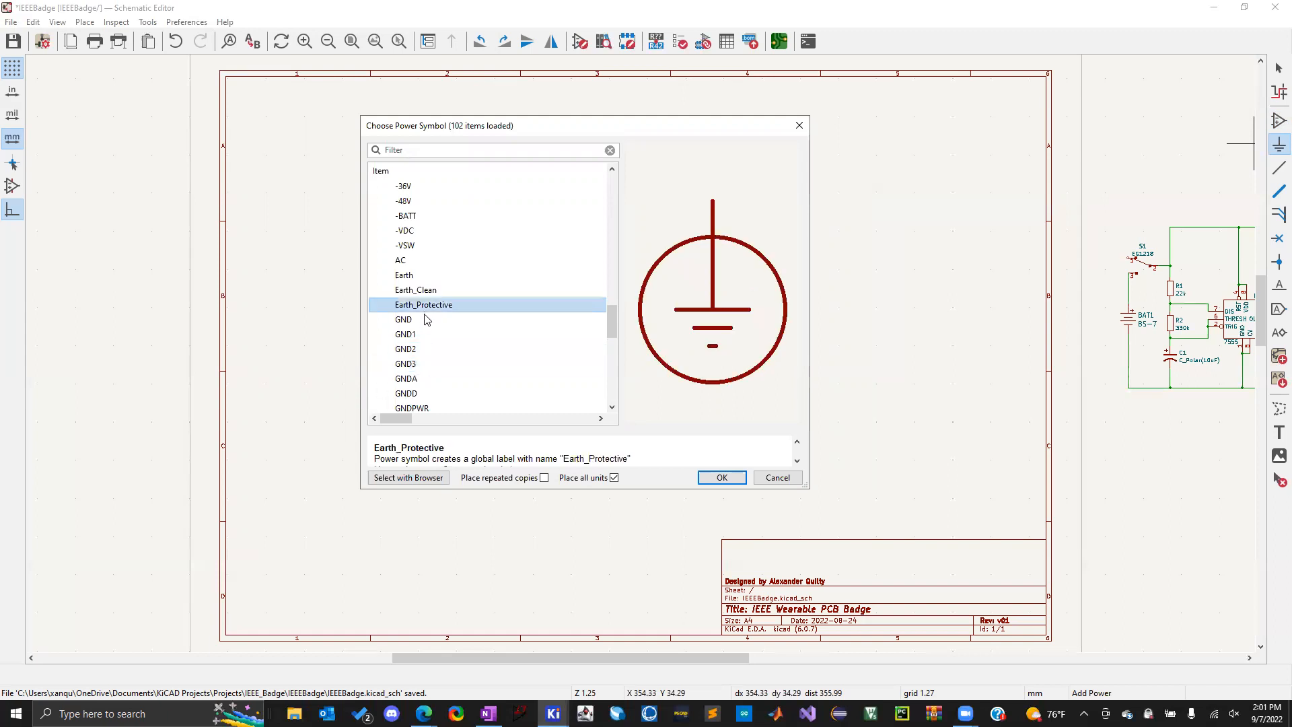
pyautogui.click(427, 276)
pyautogui.click(420, 290)
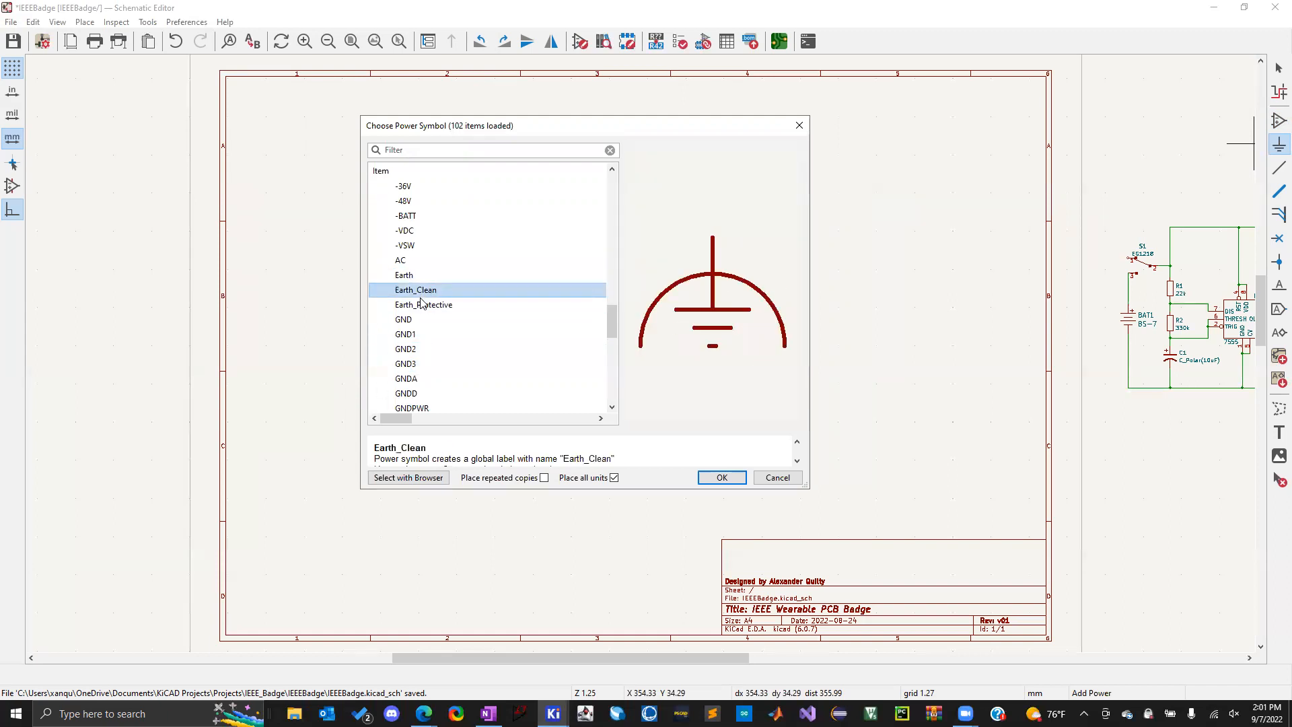
pyautogui.click(426, 276)
pyautogui.click(427, 321)
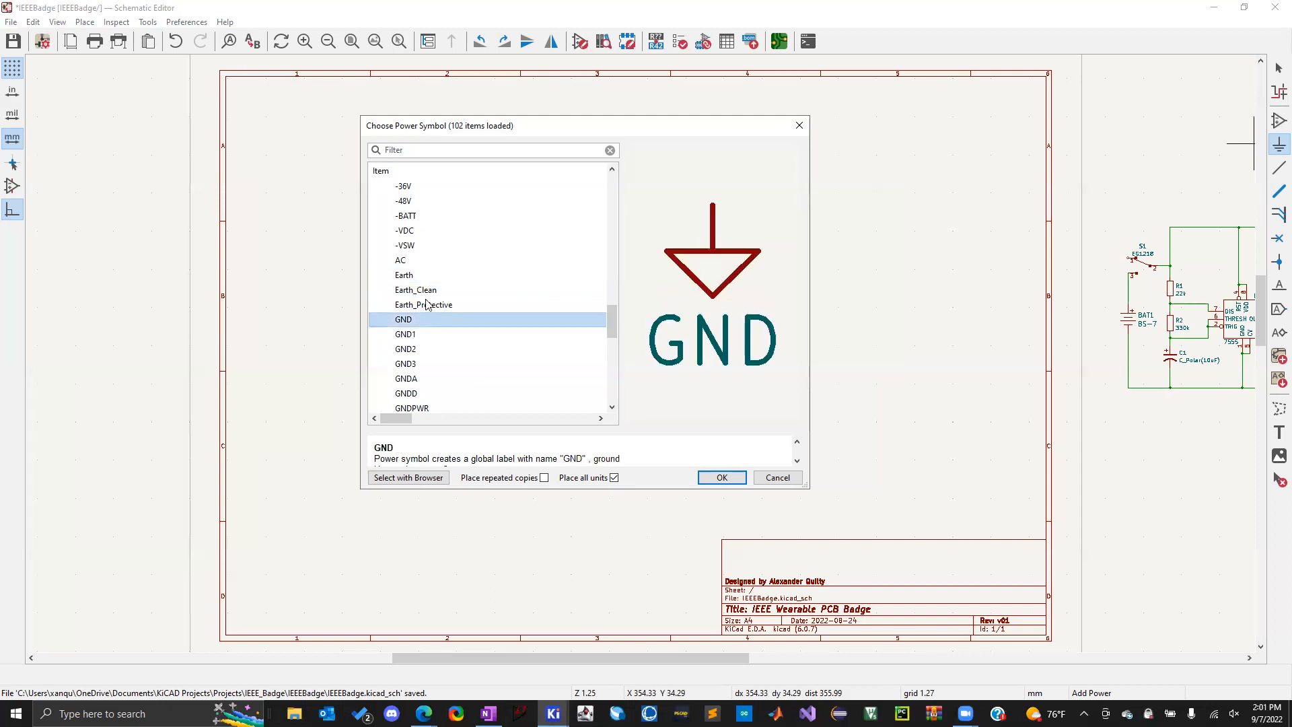
pyautogui.click(406, 276)
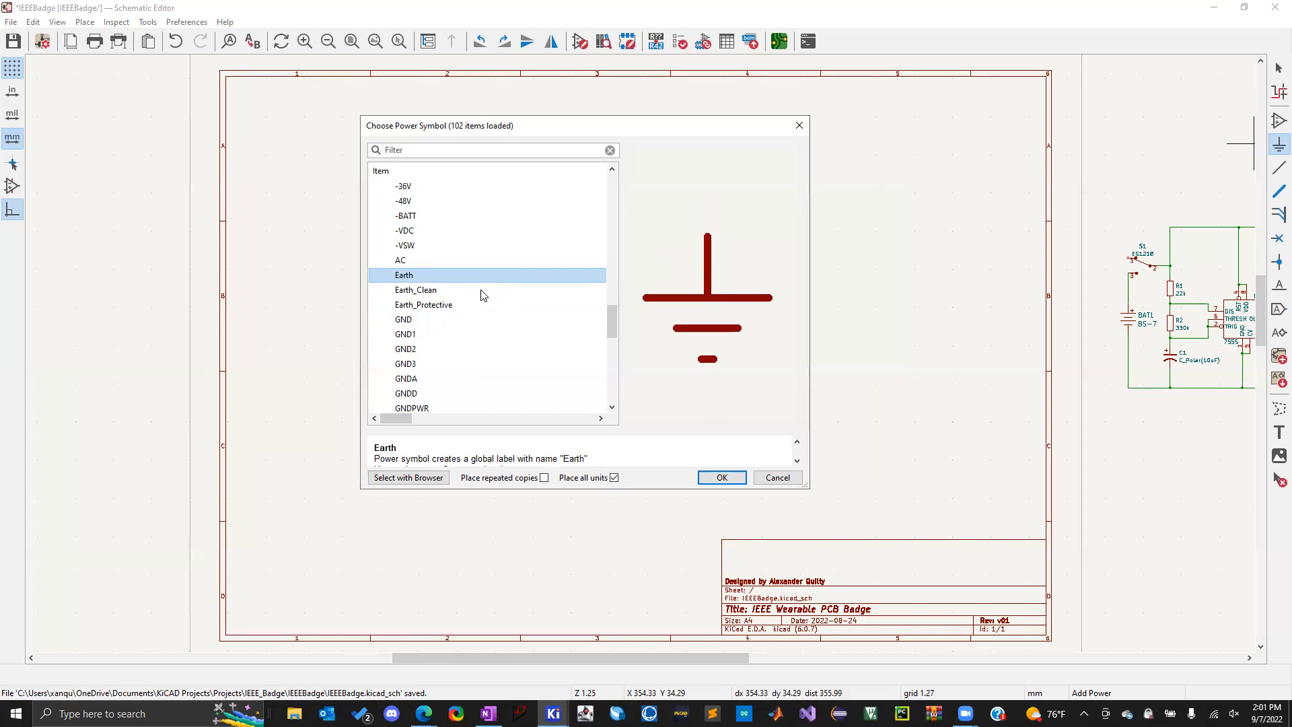
pyautogui.click(415, 322)
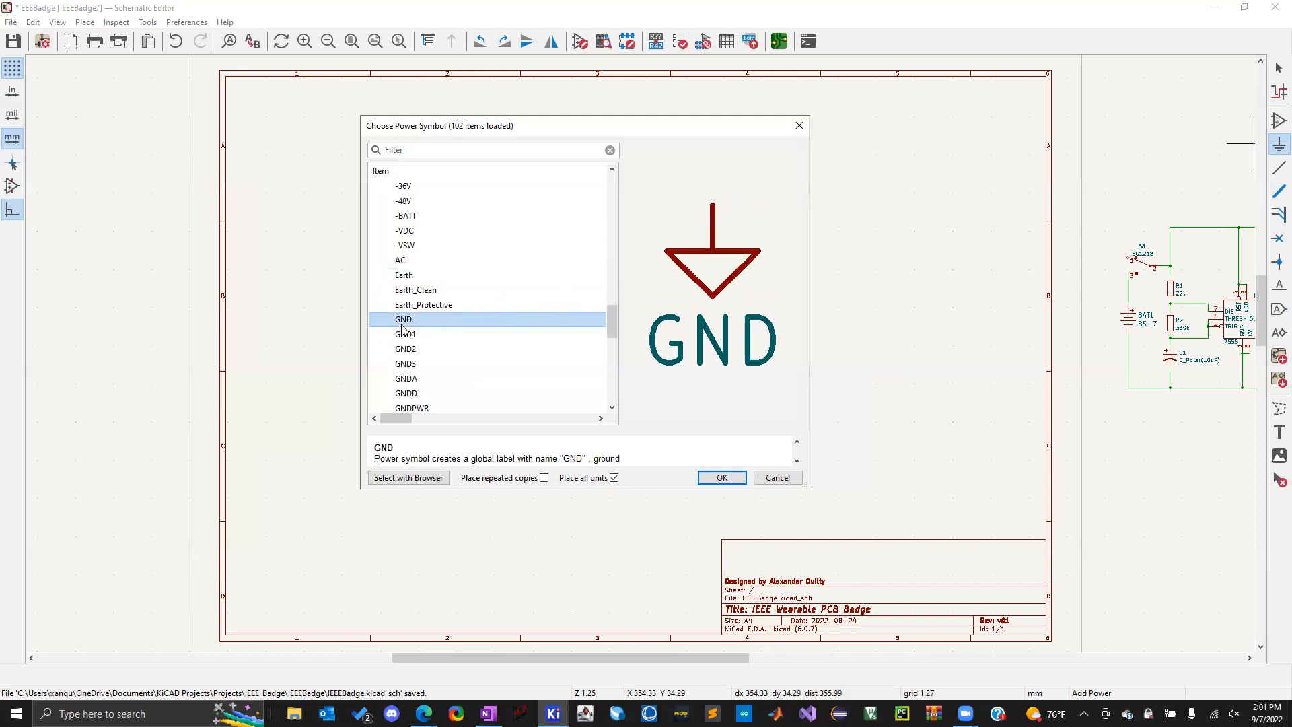
# Preview the numbered grounds GND1 and GND3 and the analog ground GNDA, then return to the GND symbol
pyautogui.scroll(-1, 415, 328)
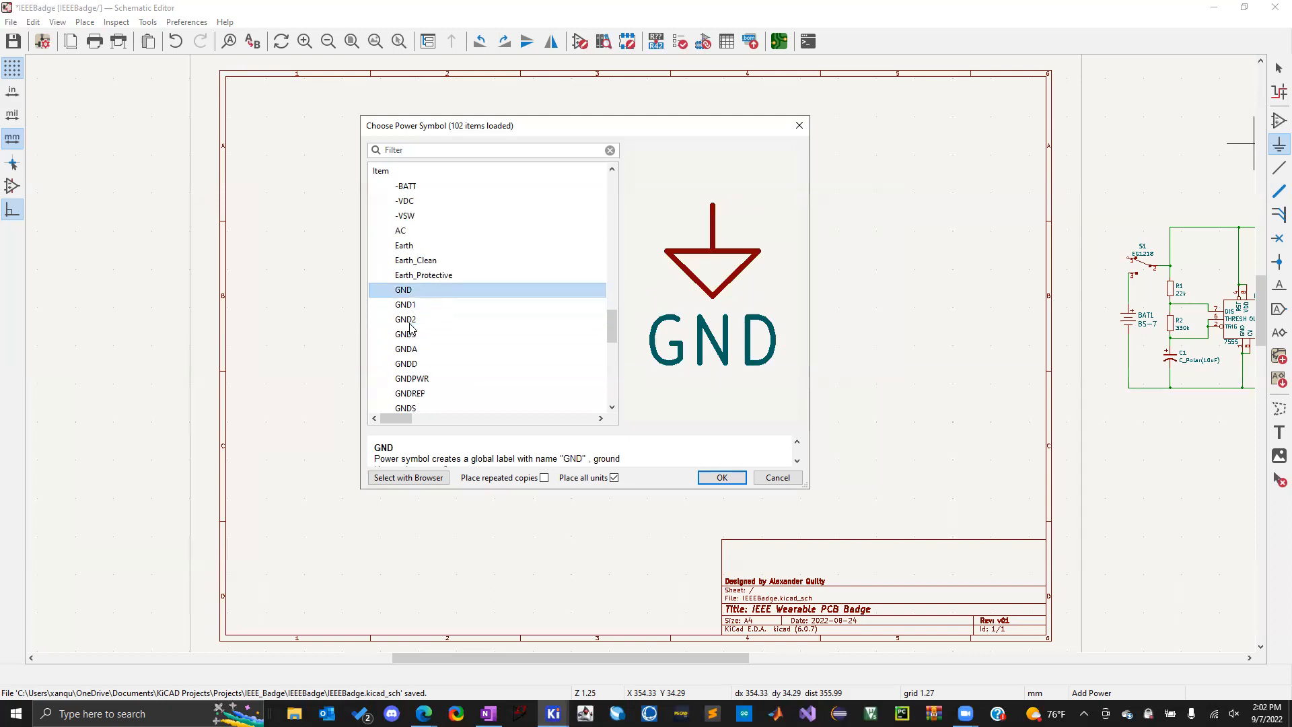
pyautogui.click(412, 307)
pyautogui.click(413, 334)
pyautogui.click(414, 348)
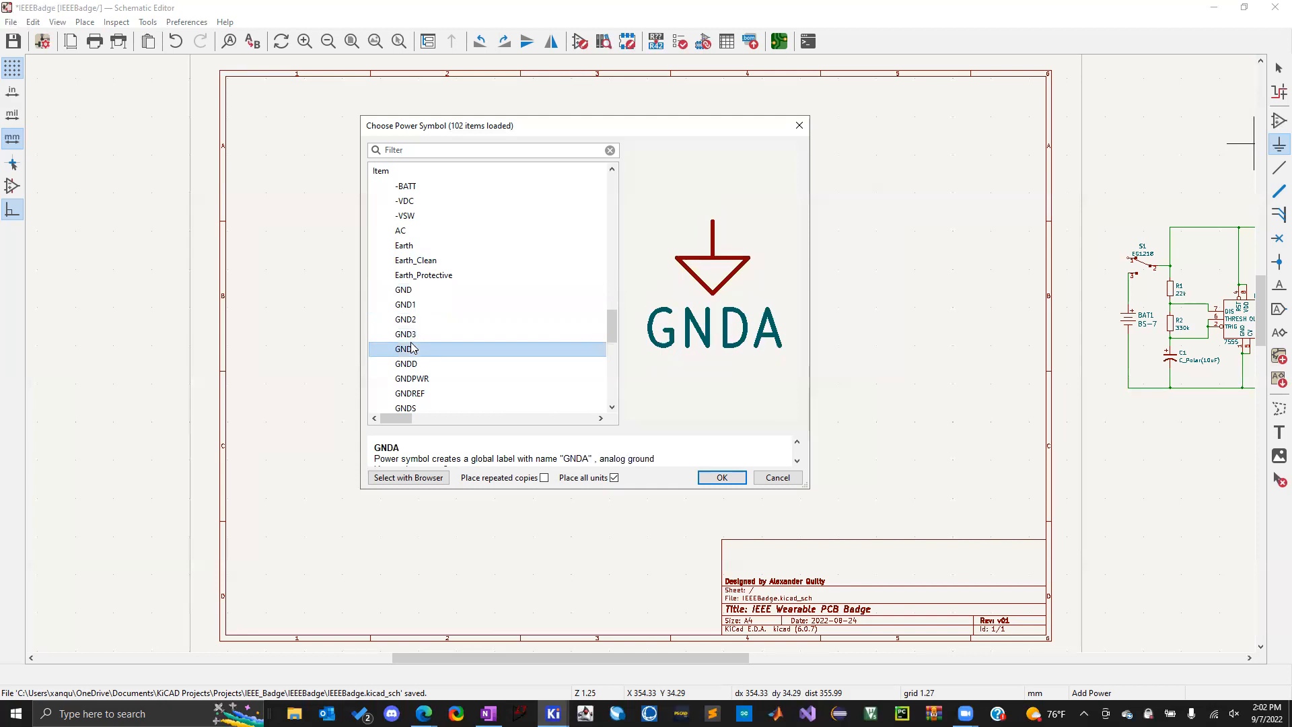
pyautogui.click(412, 291)
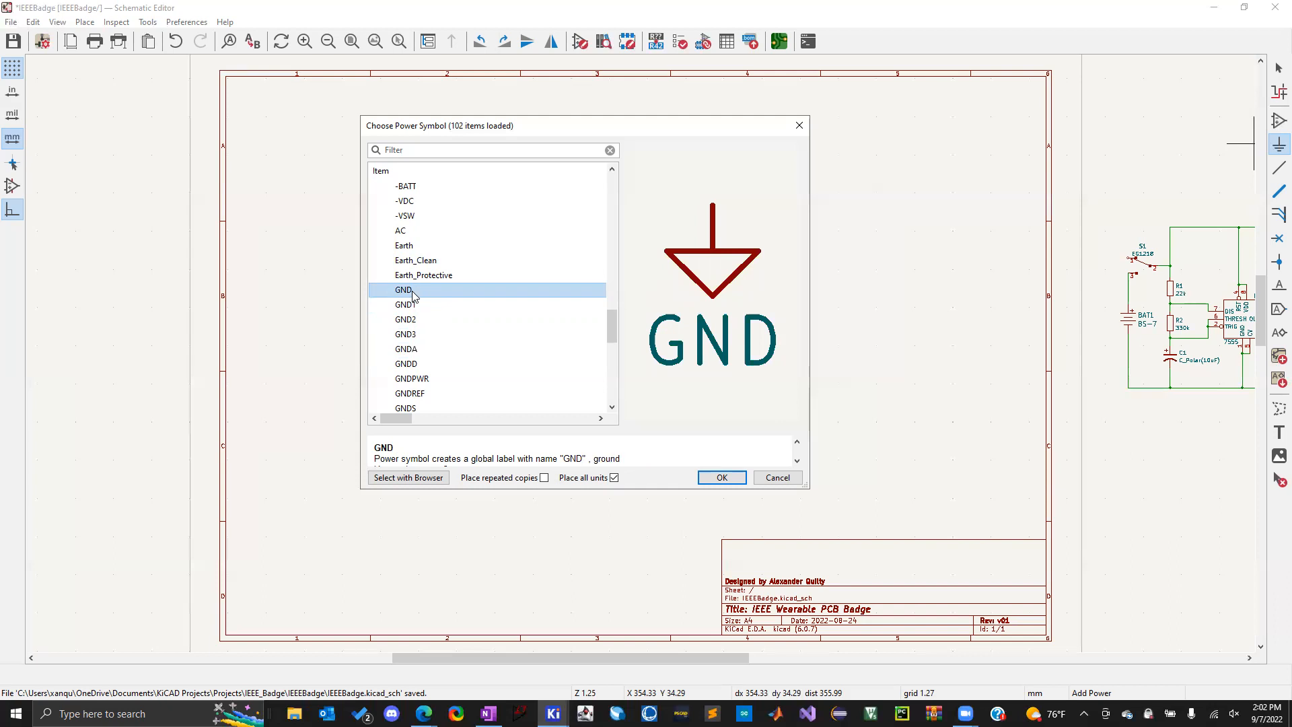
# Compare the special-purpose ground symbols GNDA, GNDPWR, GNDREF and GNDD
pyautogui.scroll(-2, 417, 346)
pyautogui.click(427, 306)
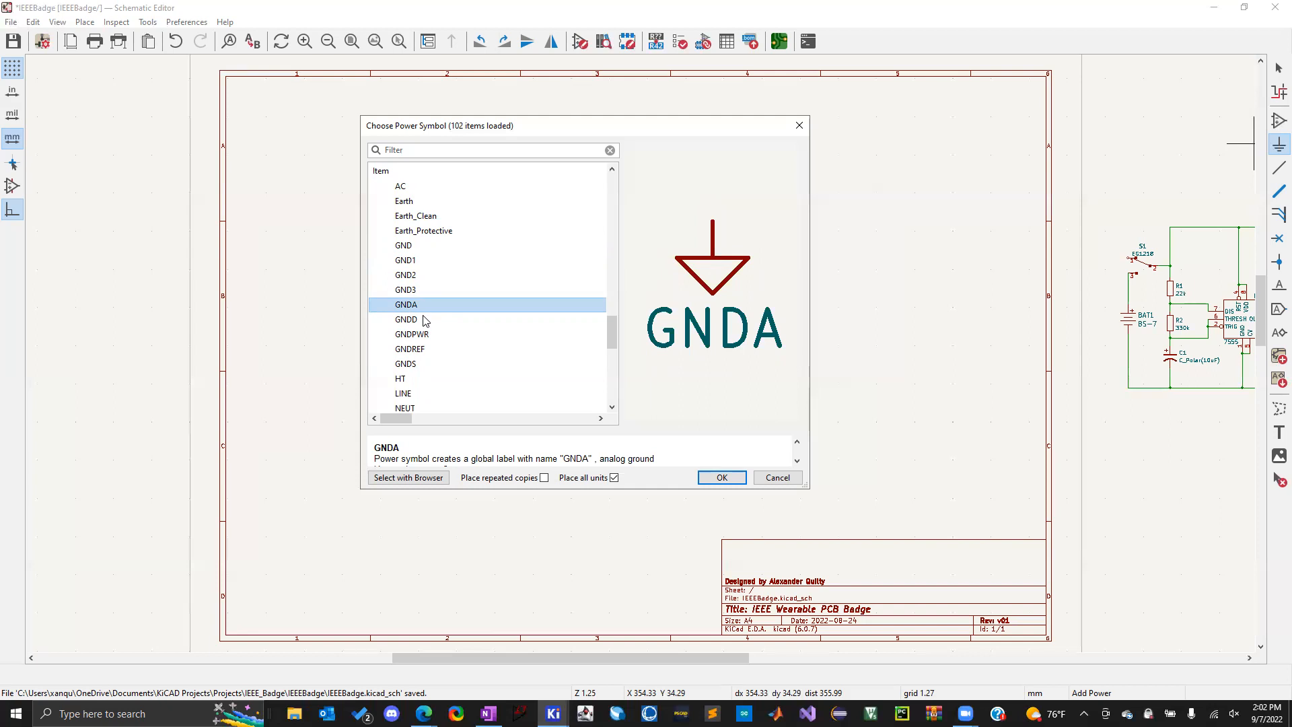
pyautogui.scroll(-1, 424, 317)
pyautogui.click(425, 292)
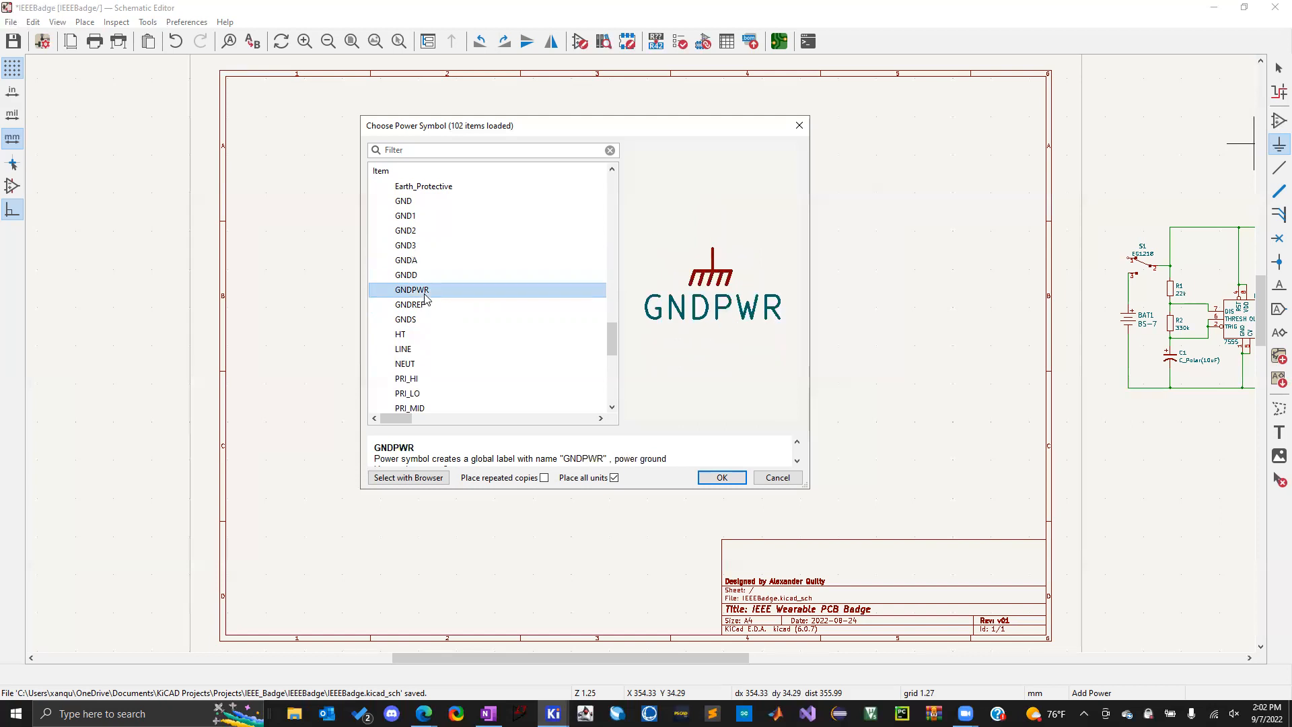
pyautogui.scroll(-1, 428, 330)
pyautogui.click(423, 290)
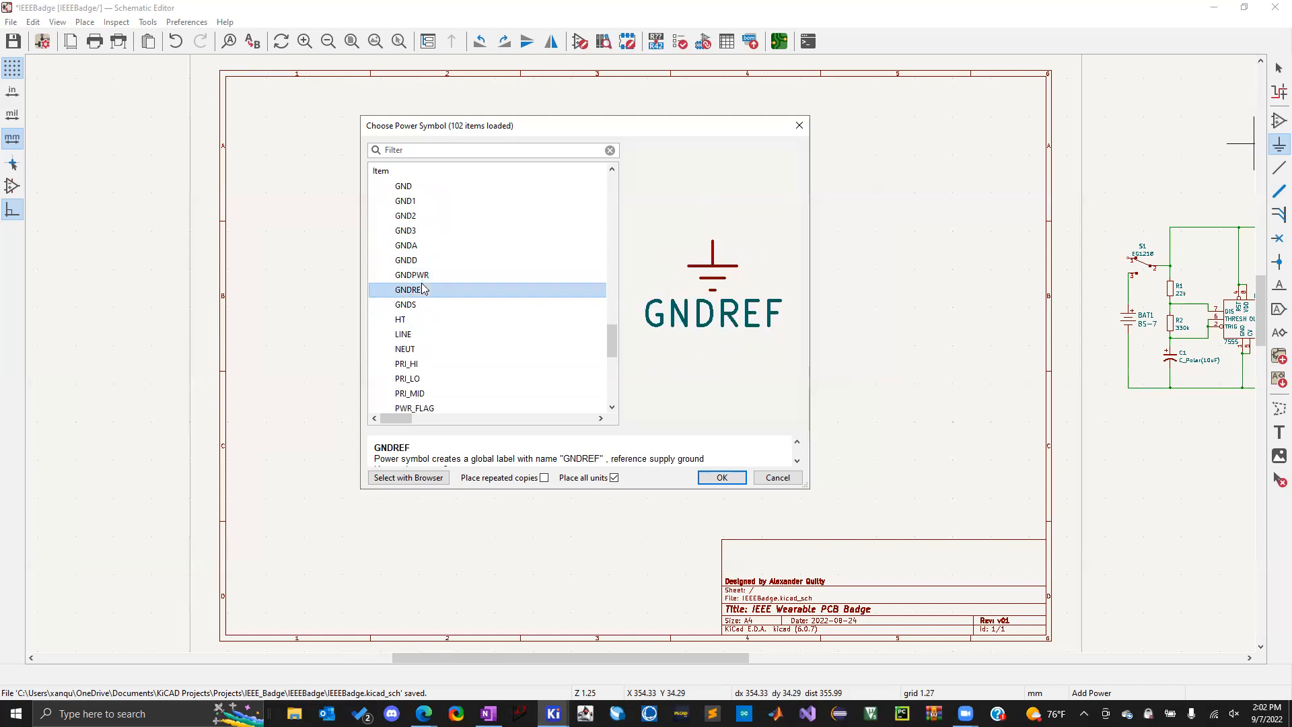
pyautogui.click(423, 262)
pyautogui.click(420, 246)
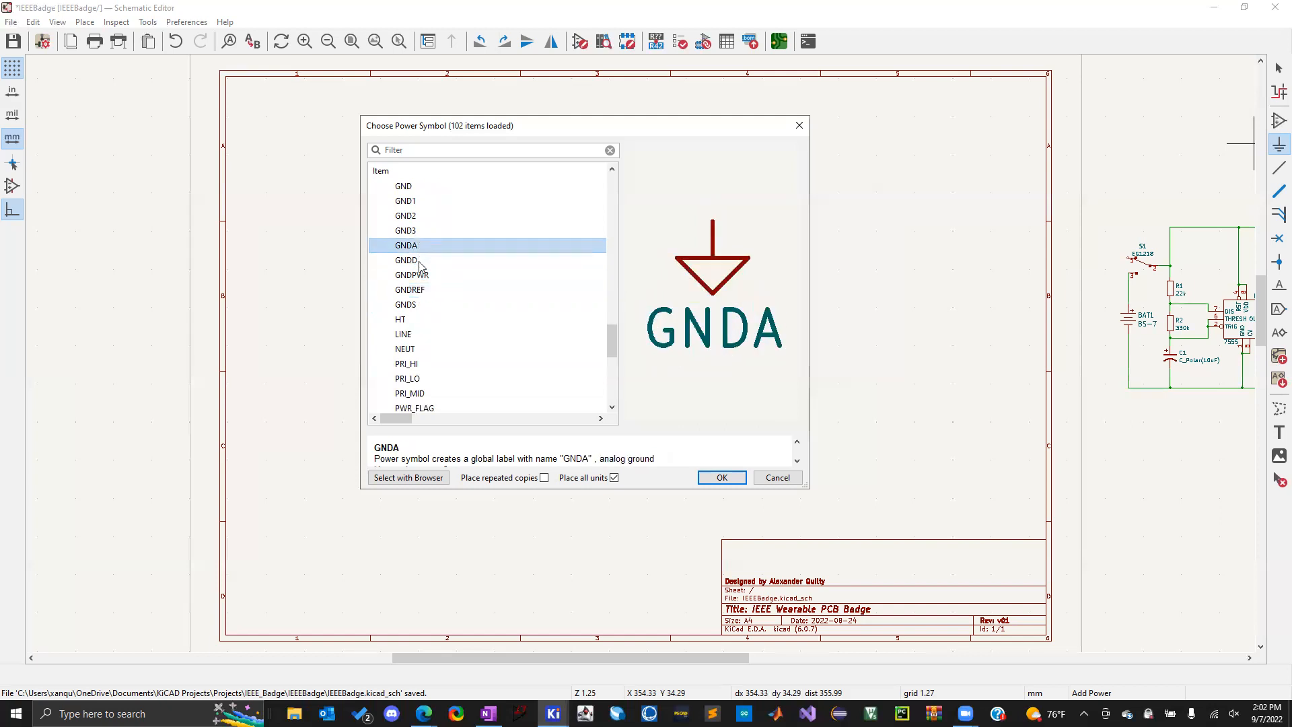
# Preview the GNDPWR symbol, then leave power symbol placement without adding a symbol
pyautogui.click(422, 276)
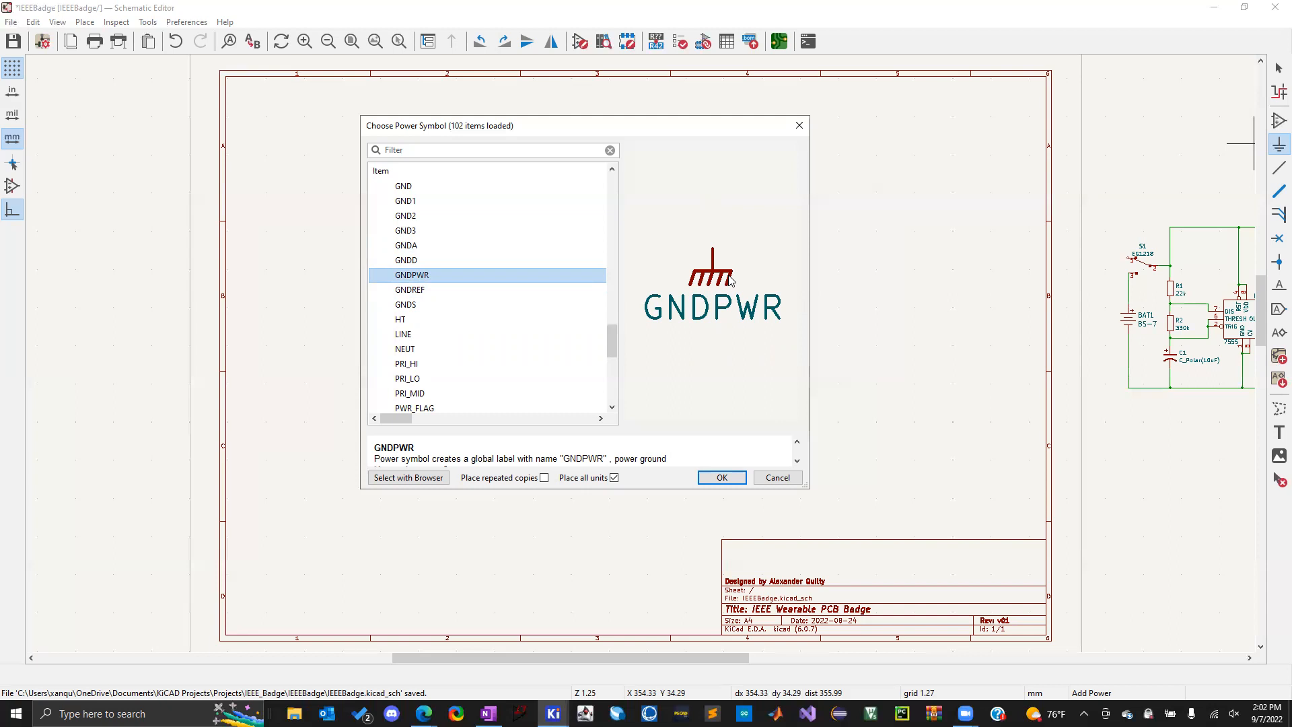
pyautogui.click(777, 477)
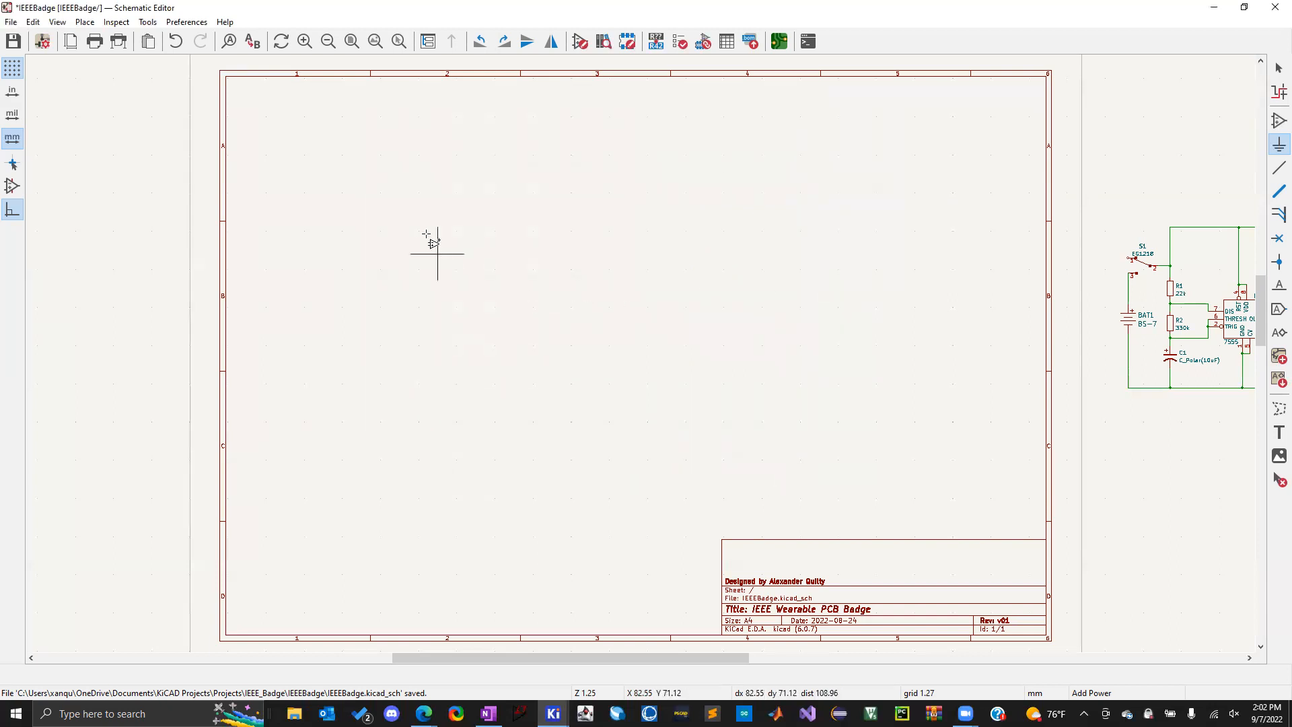
pyautogui.click(571, 290)
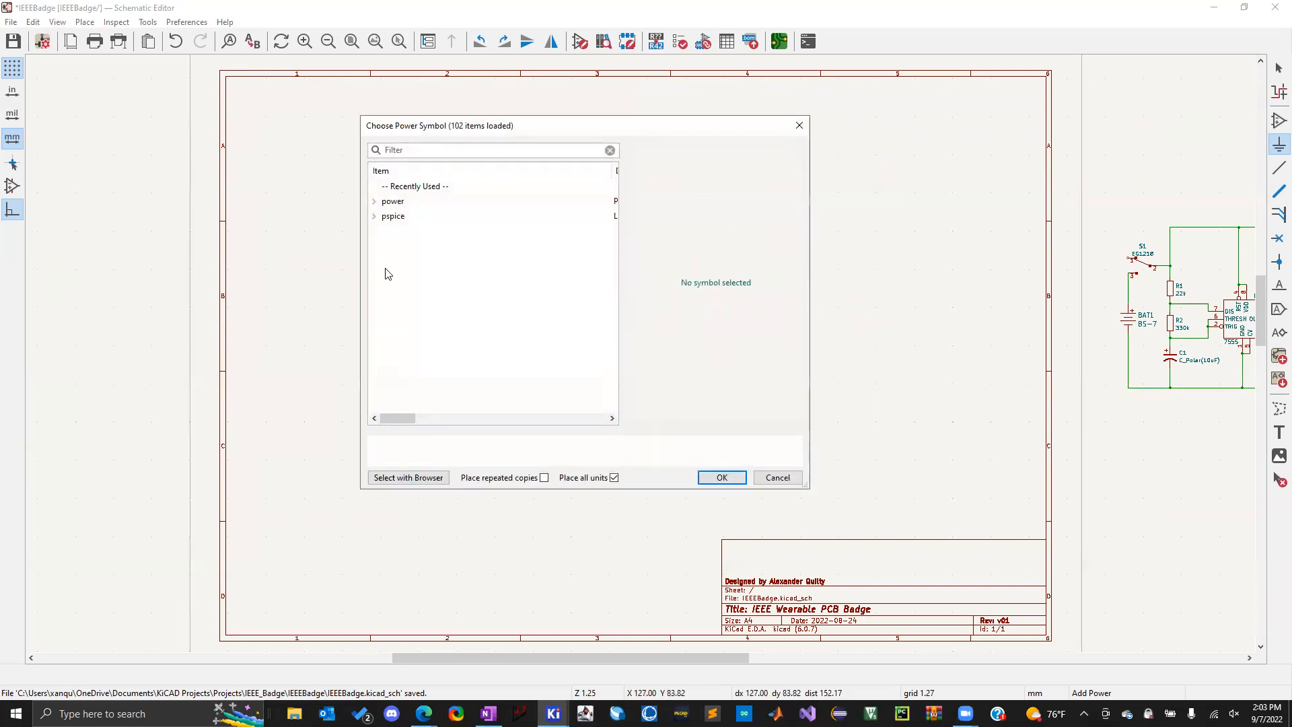
pyautogui.click(798, 126)
pyautogui.press('Escape')
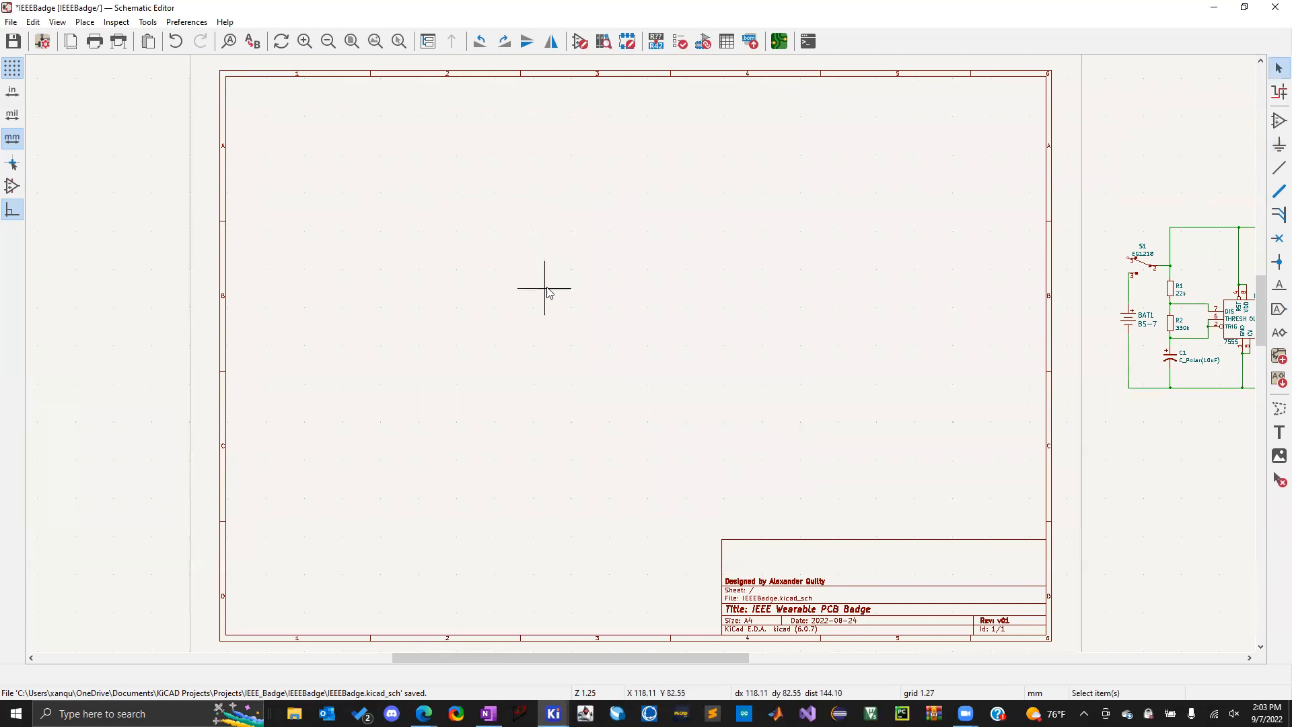
# Place a resistor symbol R from the Device library in the upper part of the sheet
pyautogui.press('a')
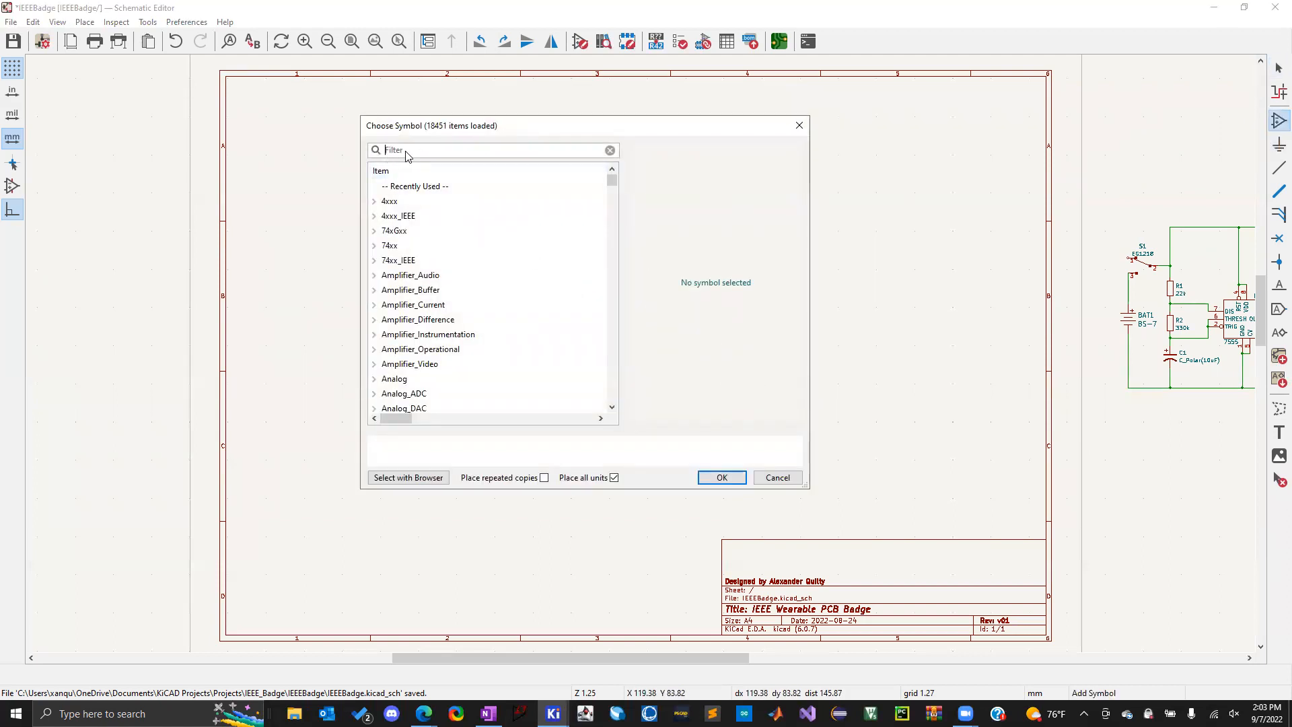
pyautogui.write('R')
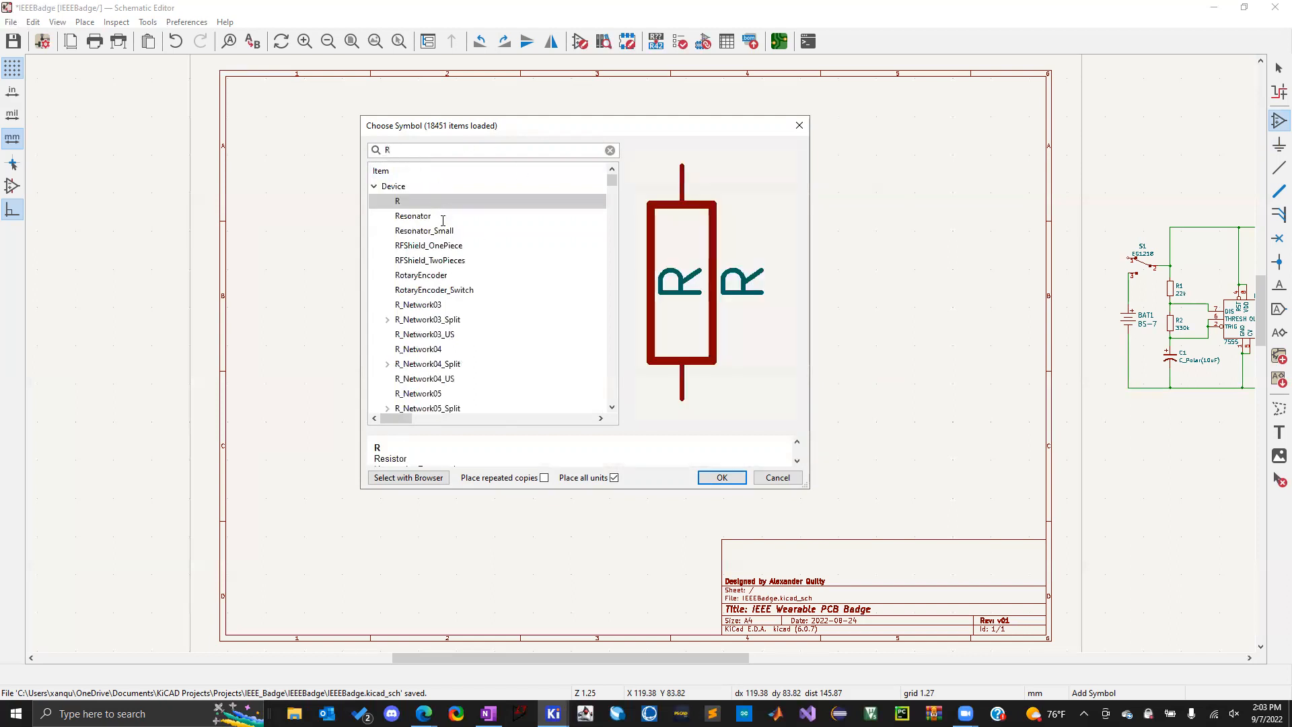
pyautogui.click(397, 200)
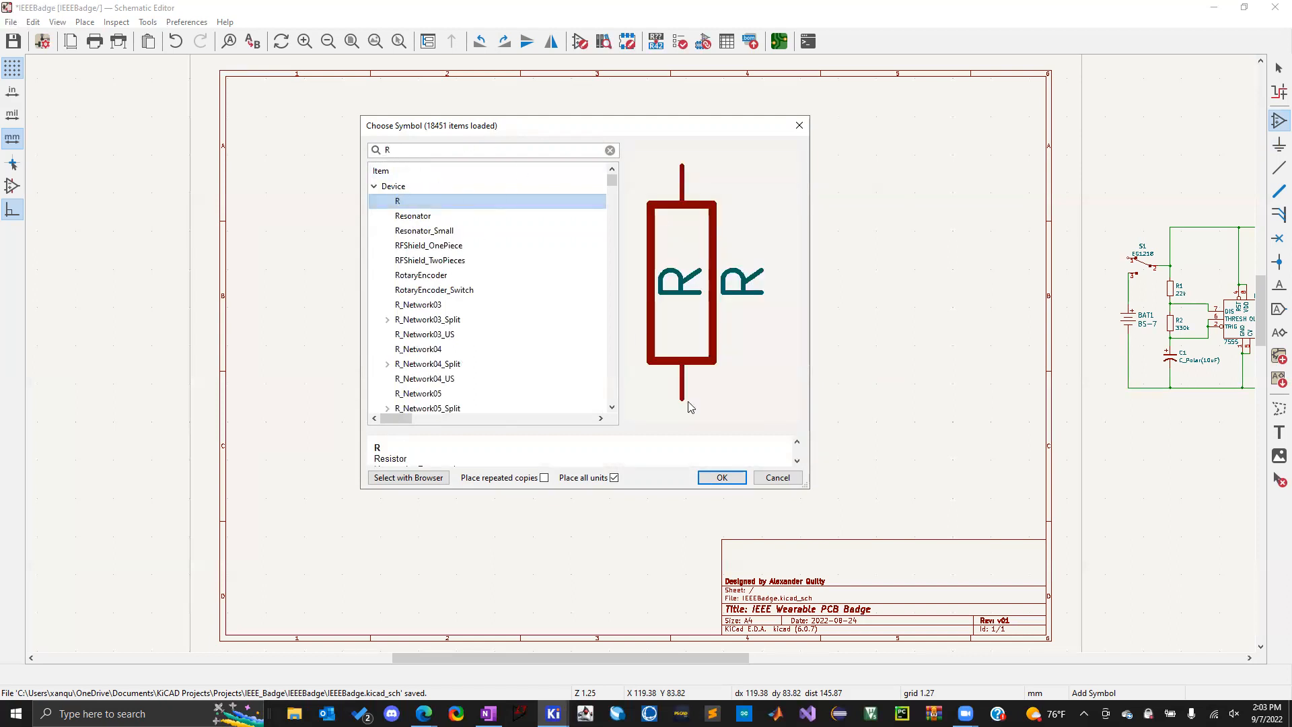
pyautogui.click(722, 477)
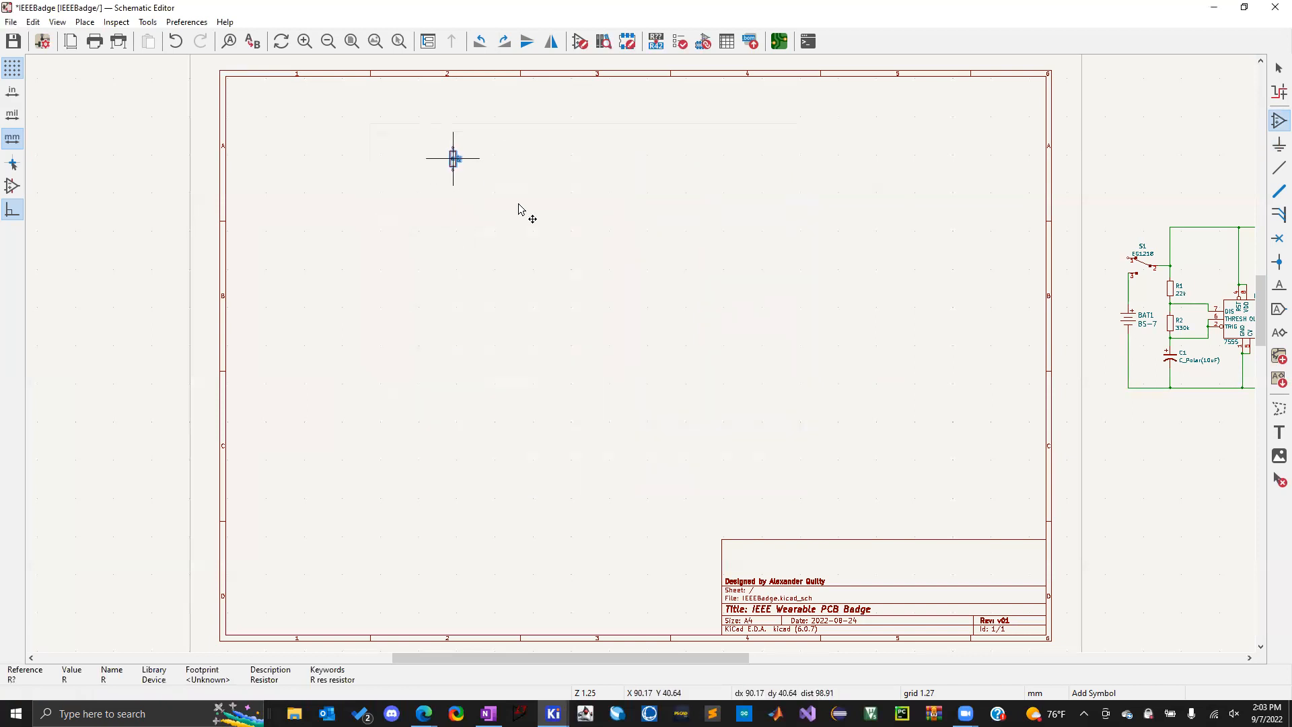
pyautogui.scroll(4, 512, 260)
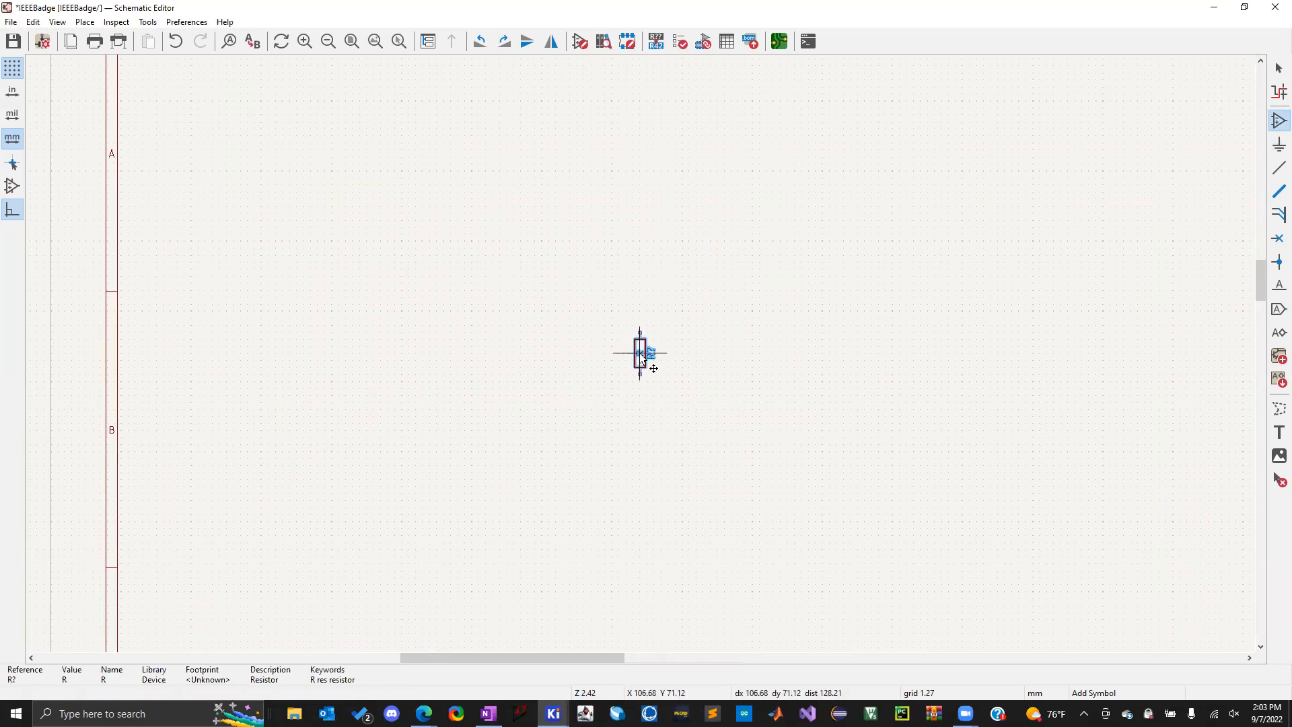
pyautogui.click(468, 306)
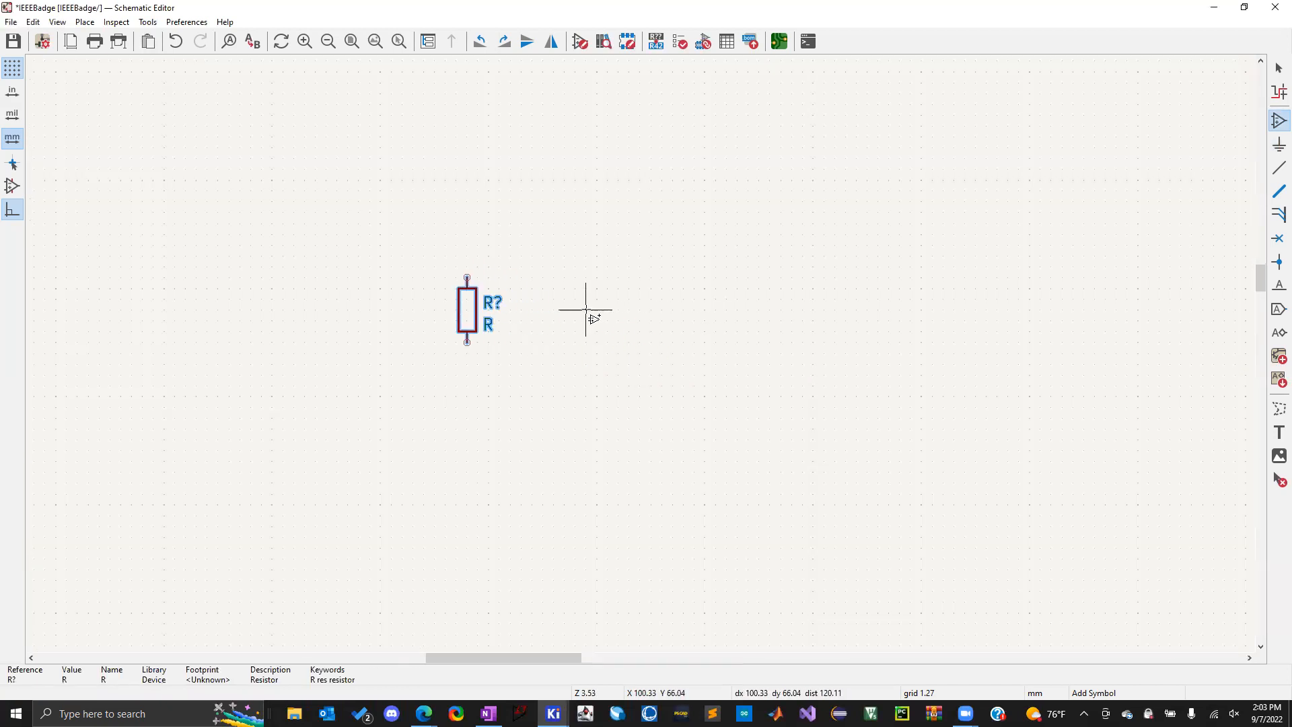
pyautogui.press('Escape')
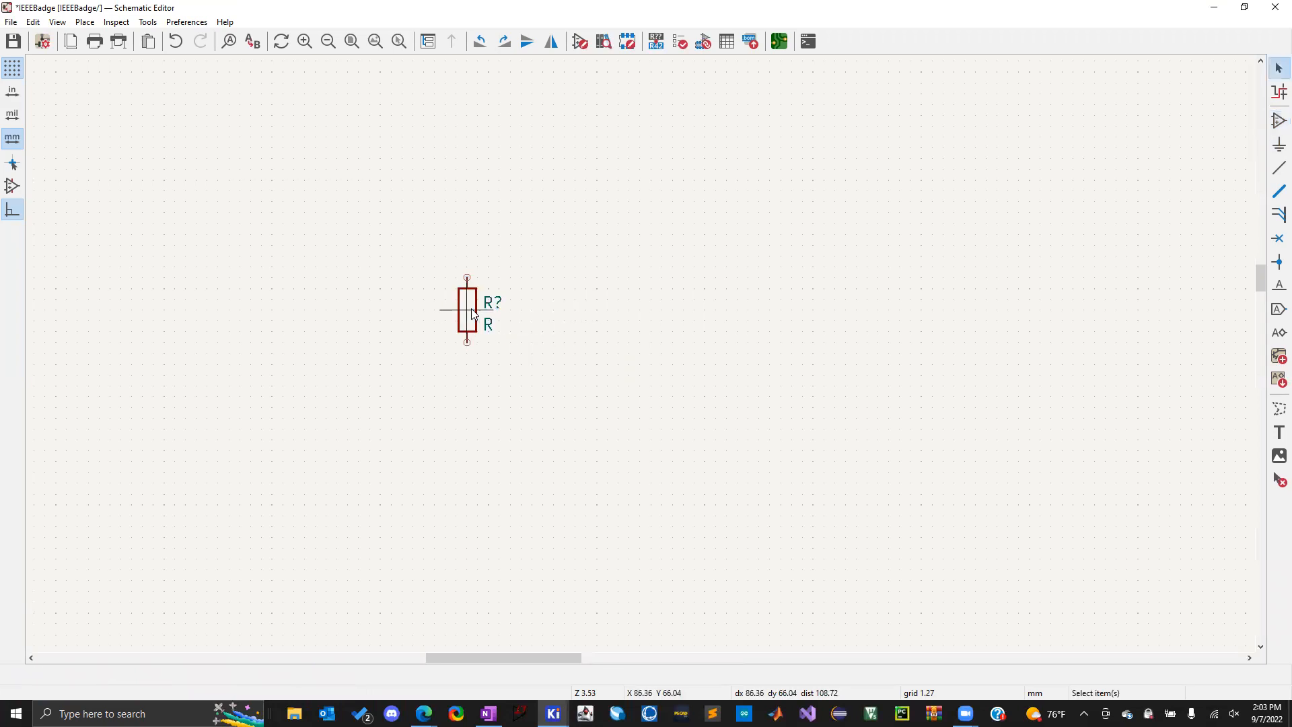
# Duplicate the resistor and place the copy directly to its right, level with the original
pyautogui.rightClick(473, 311)
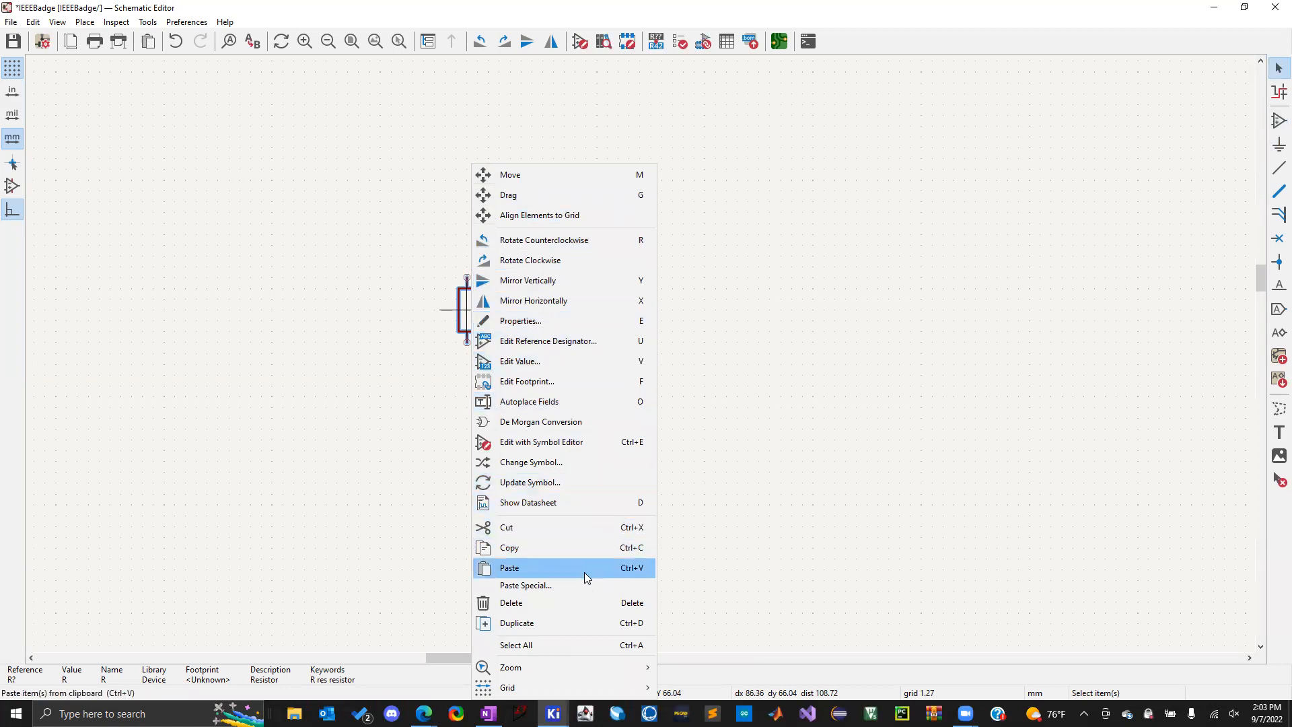
pyautogui.click(551, 623)
pyautogui.click(535, 308)
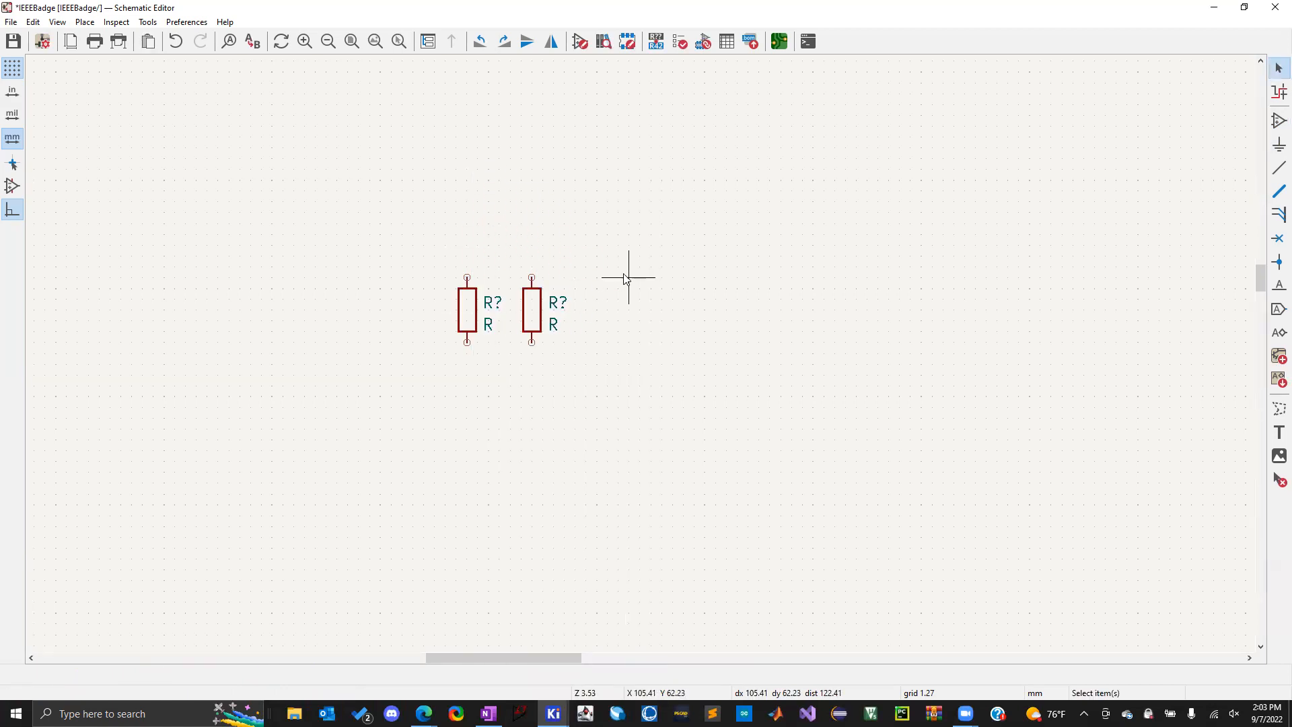
pyautogui.rightClick(535, 310)
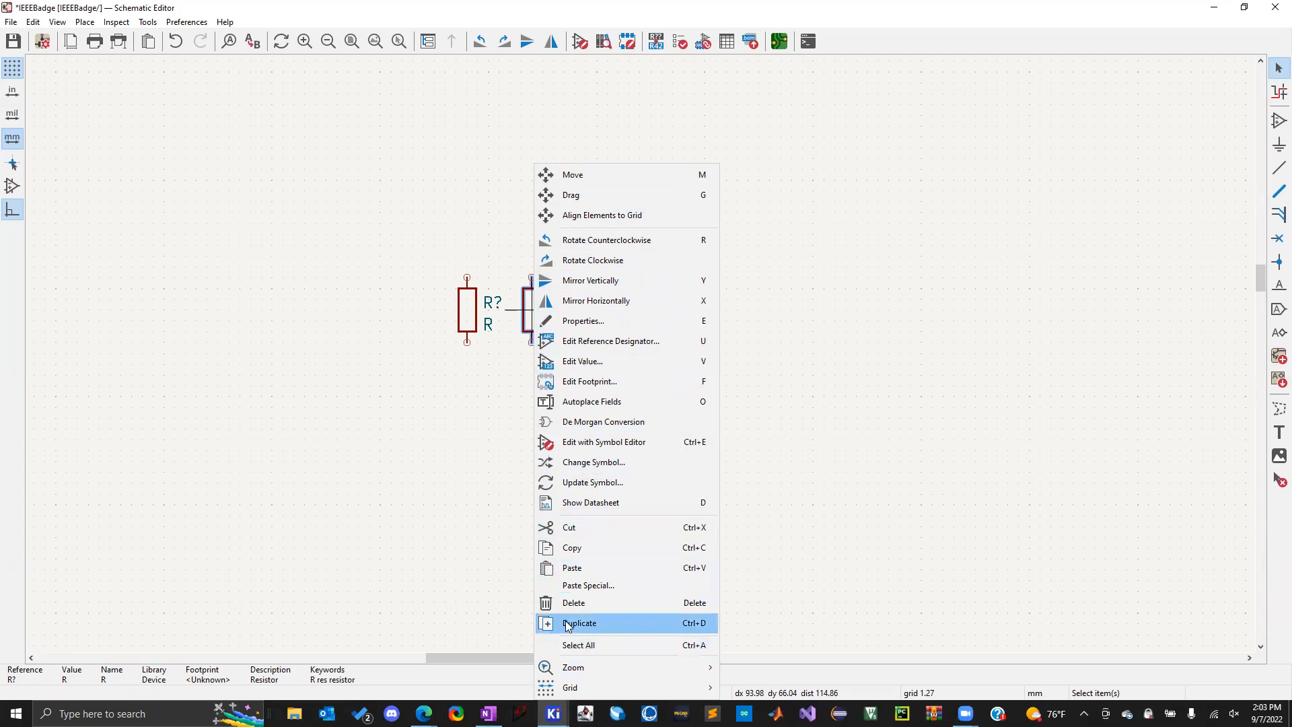
pyautogui.click(832, 531)
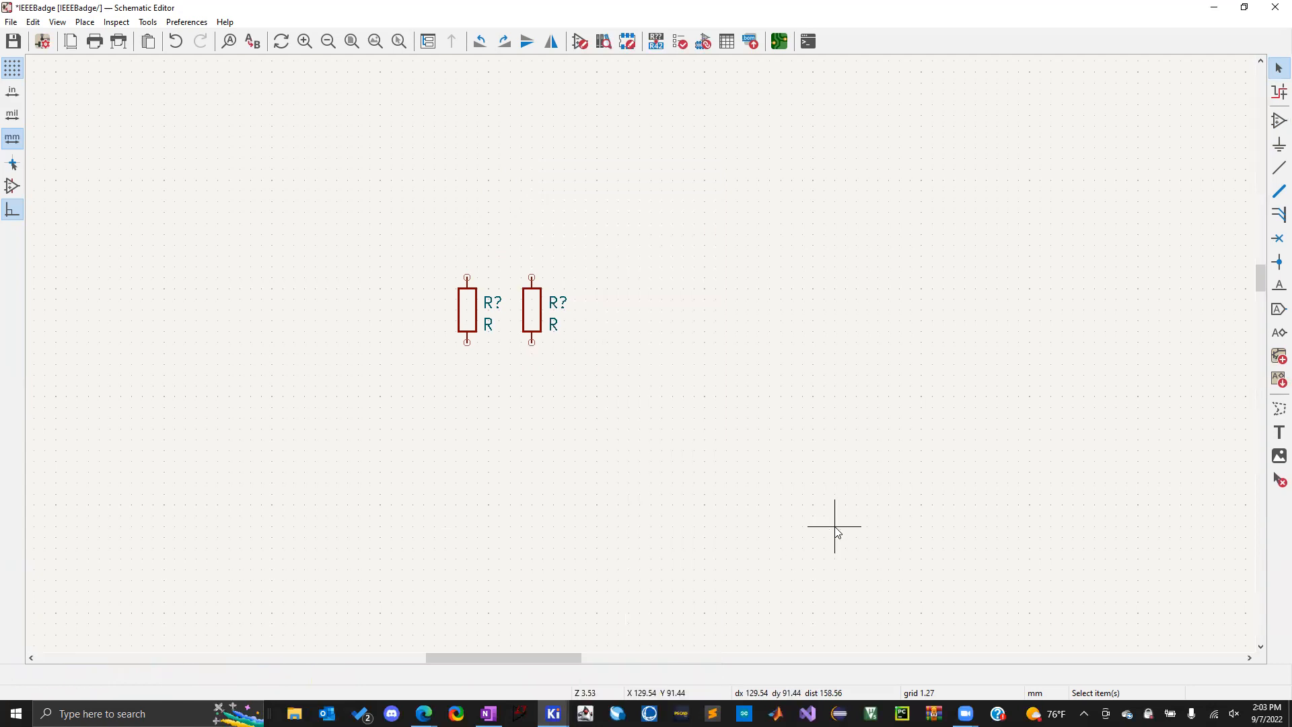
# Duplicate the resistor five more times, extending the horizontal row to seven resistors
pyautogui.click(531, 311)
pyautogui.hotkey('ctrl', 'd')
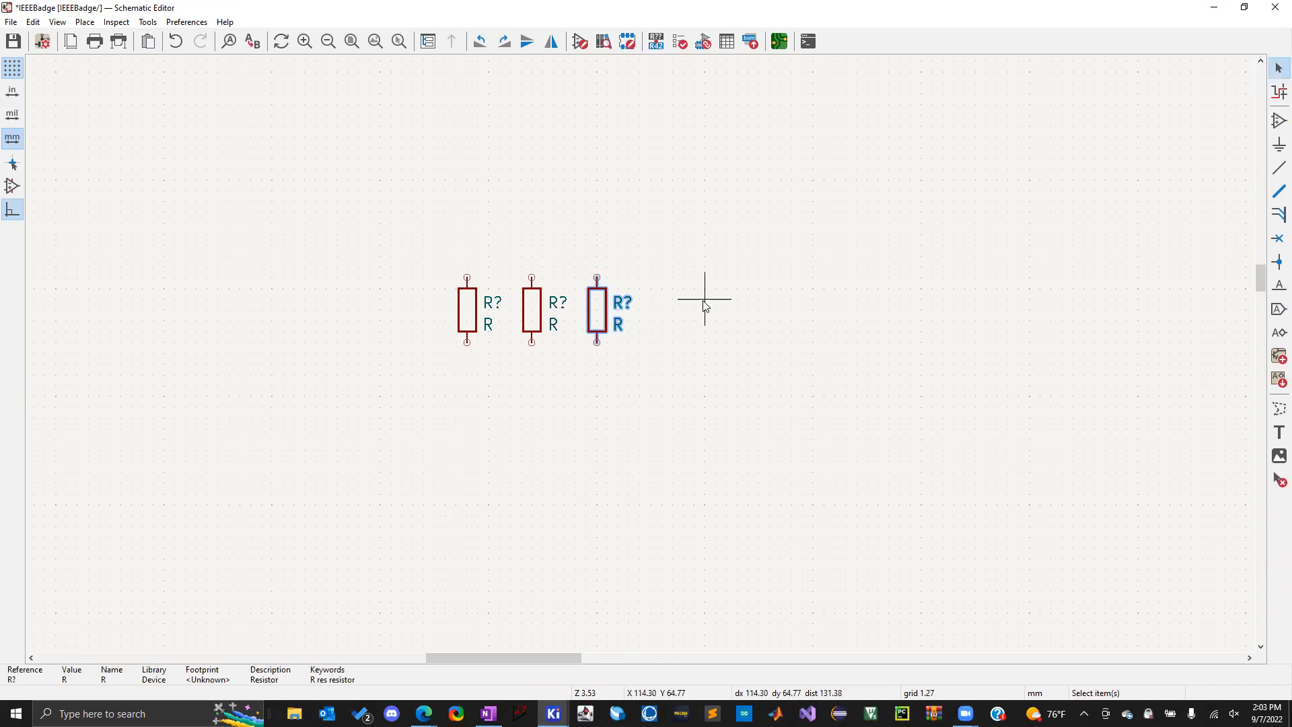
pyautogui.hotkey('ctrl', 'd')
pyautogui.click(618, 311)
pyautogui.hotkey('ctrl', 'd')
pyautogui.click(653, 313)
pyautogui.hotkey('ctrl', 'd')
pyautogui.click(698, 314)
pyautogui.hotkey('ctrl', 'd')
pyautogui.click(751, 308)
pyautogui.hotkey('ctrl', 'd')
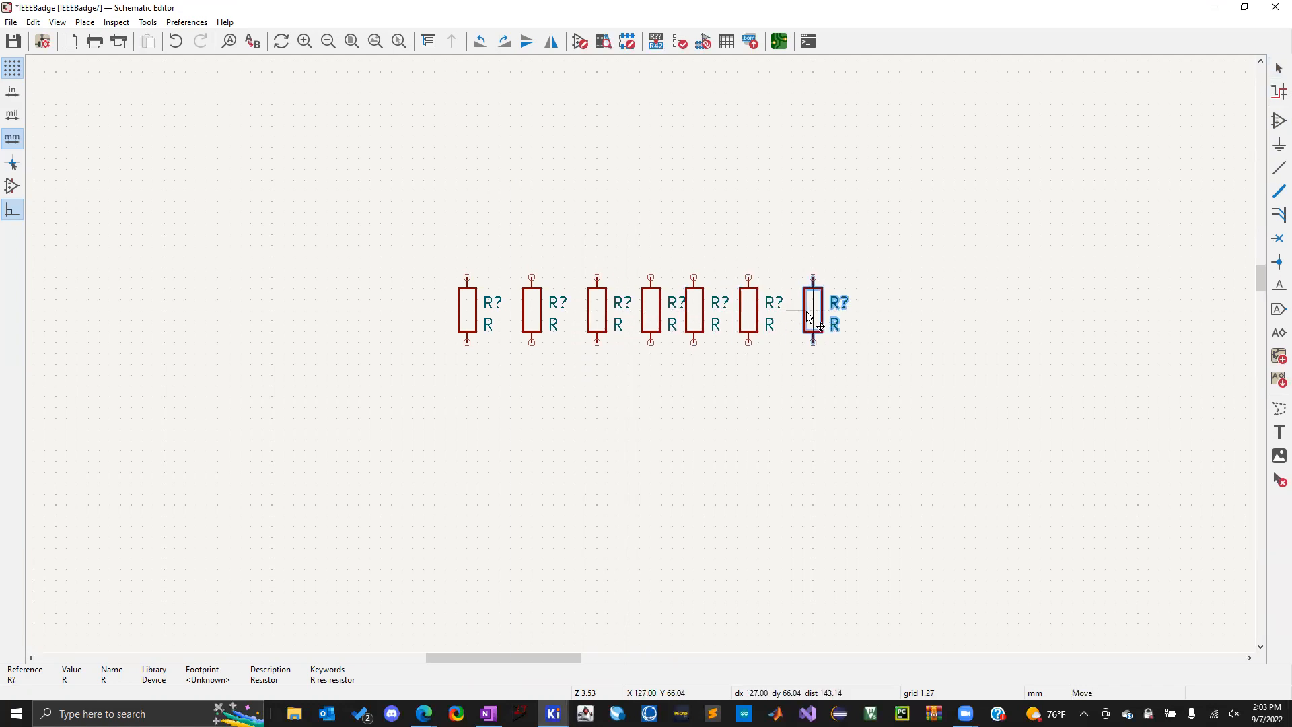
pyautogui.click(811, 315)
# Paste two more resistors at the right end of the row, in line with the others
pyautogui.scroll(-5, 967, 346)
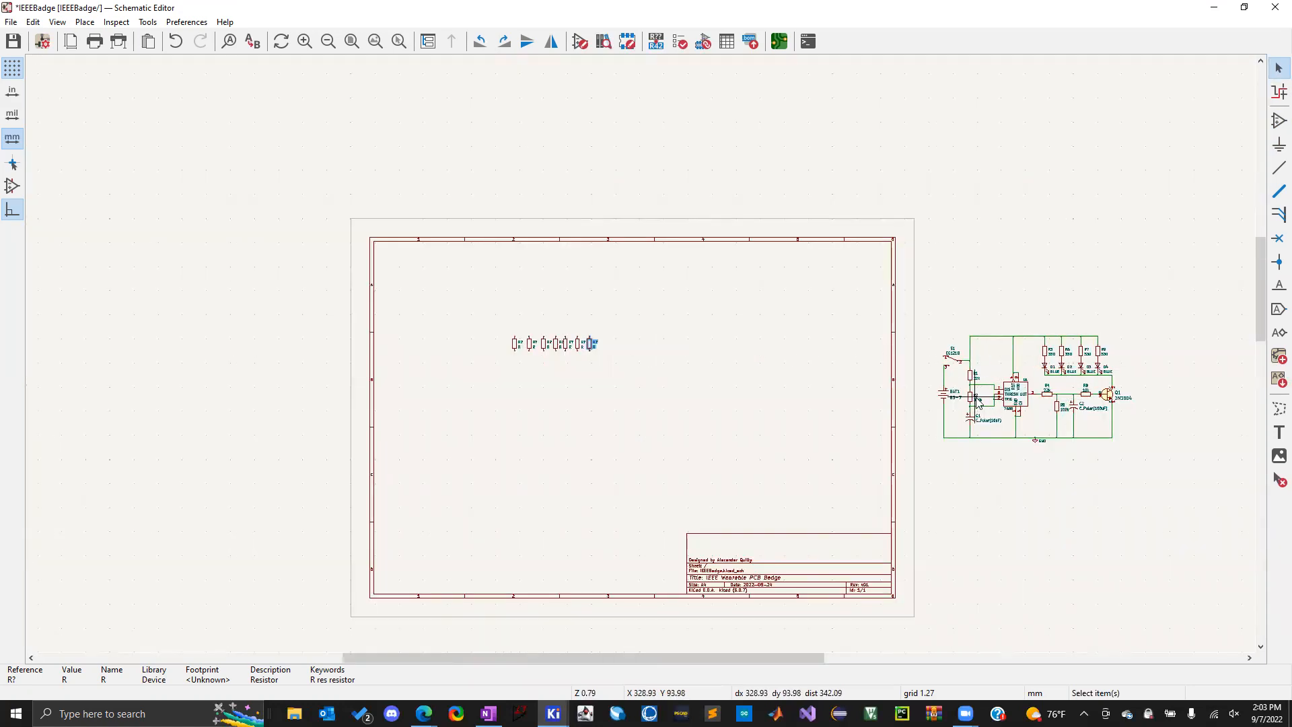
pyautogui.scroll(5, 647, 363)
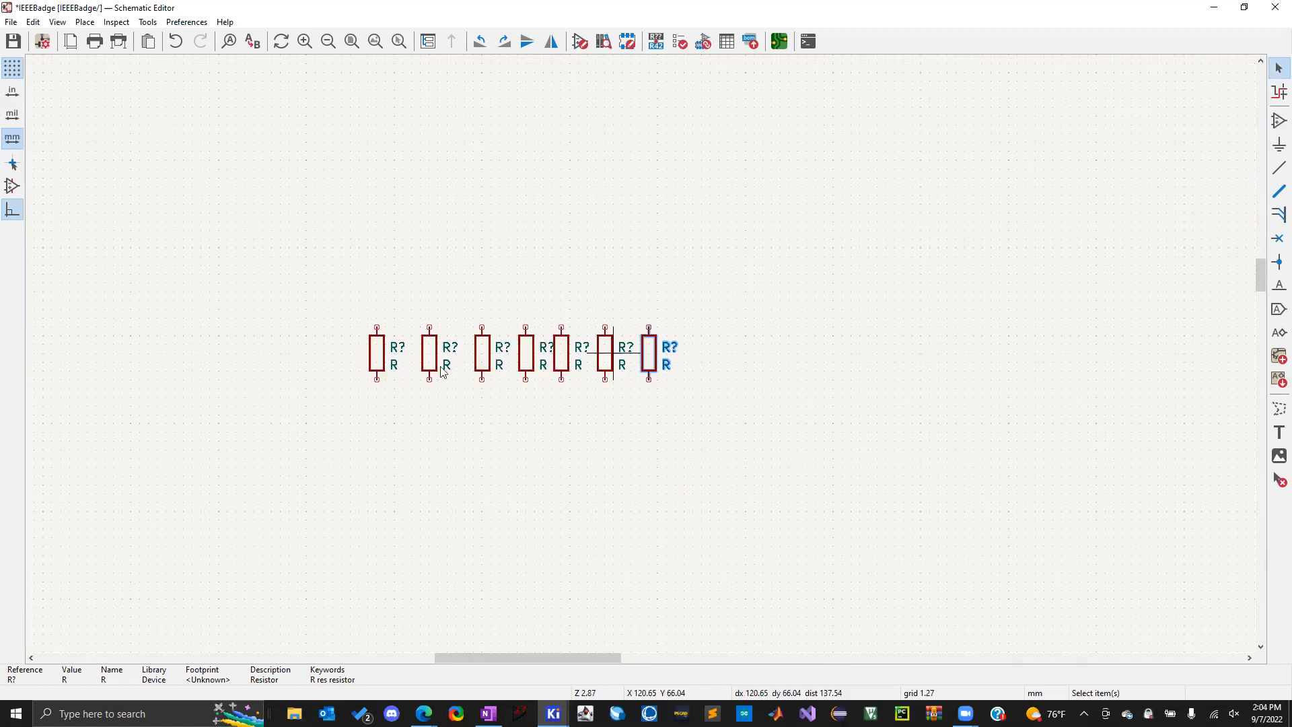
pyautogui.hotkey('ctrl', 'v')
pyautogui.click(696, 352)
pyautogui.hotkey('ctrl', 'v')
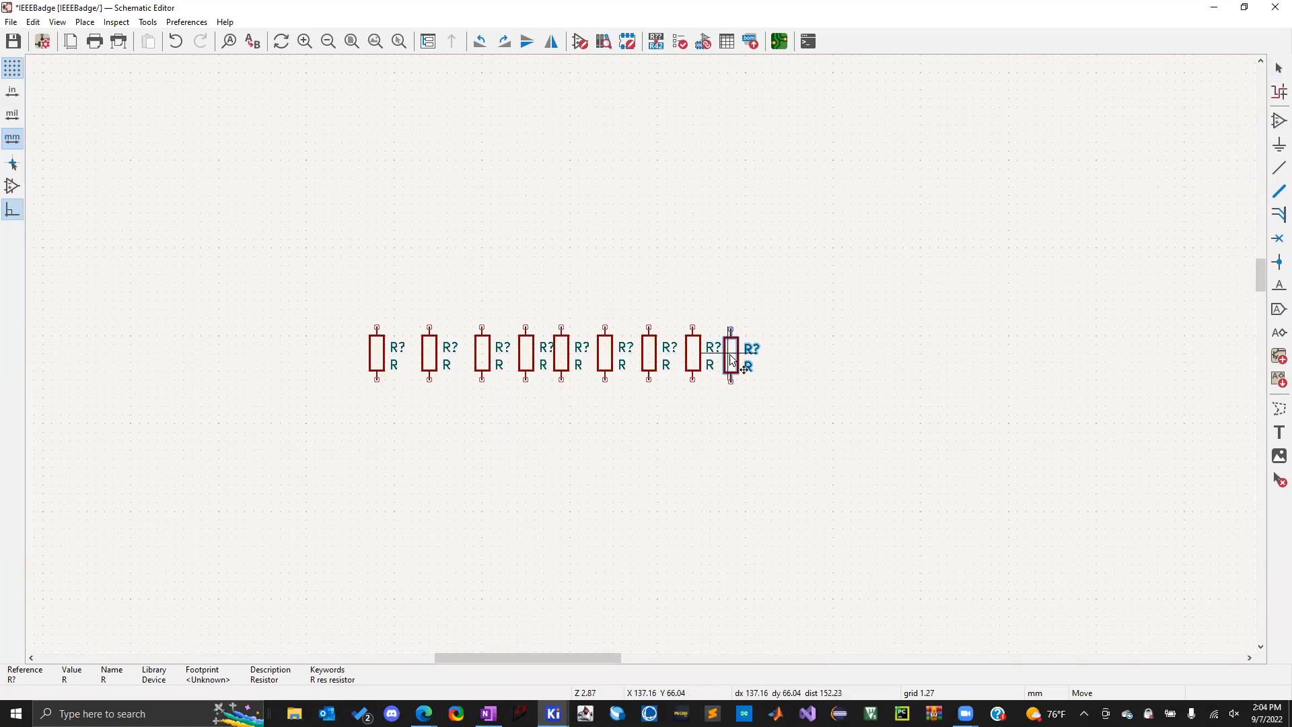
pyautogui.click(738, 360)
pyautogui.scroll(-3, 843, 369)
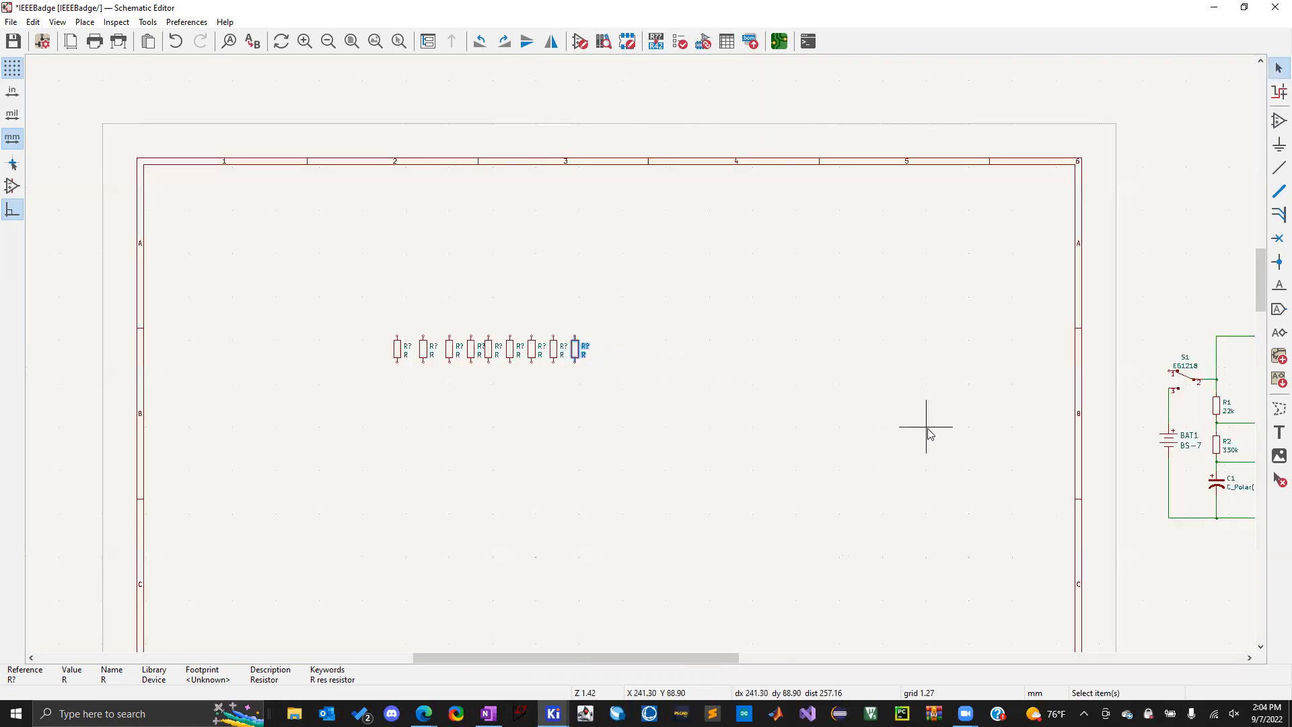
pyautogui.scroll(-1, 928, 429)
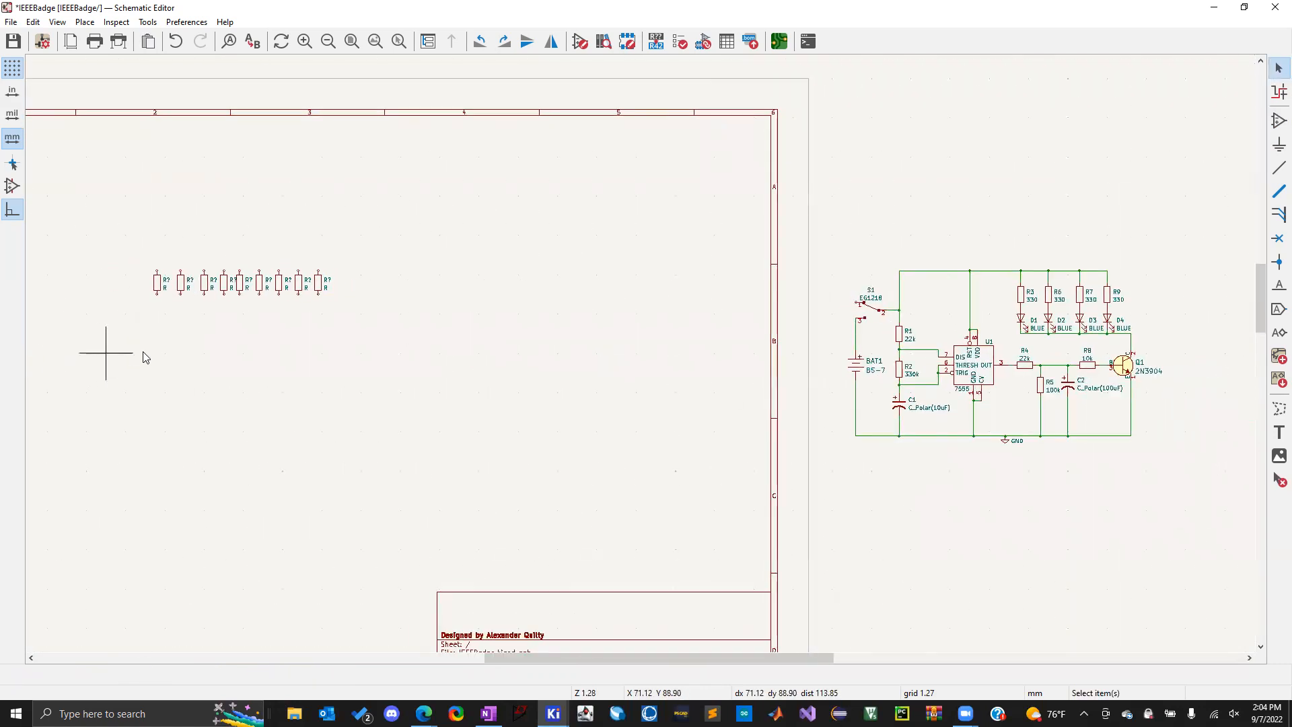
pyautogui.scroll(-2, 640, 346)
pyautogui.scroll(3, 640, 352)
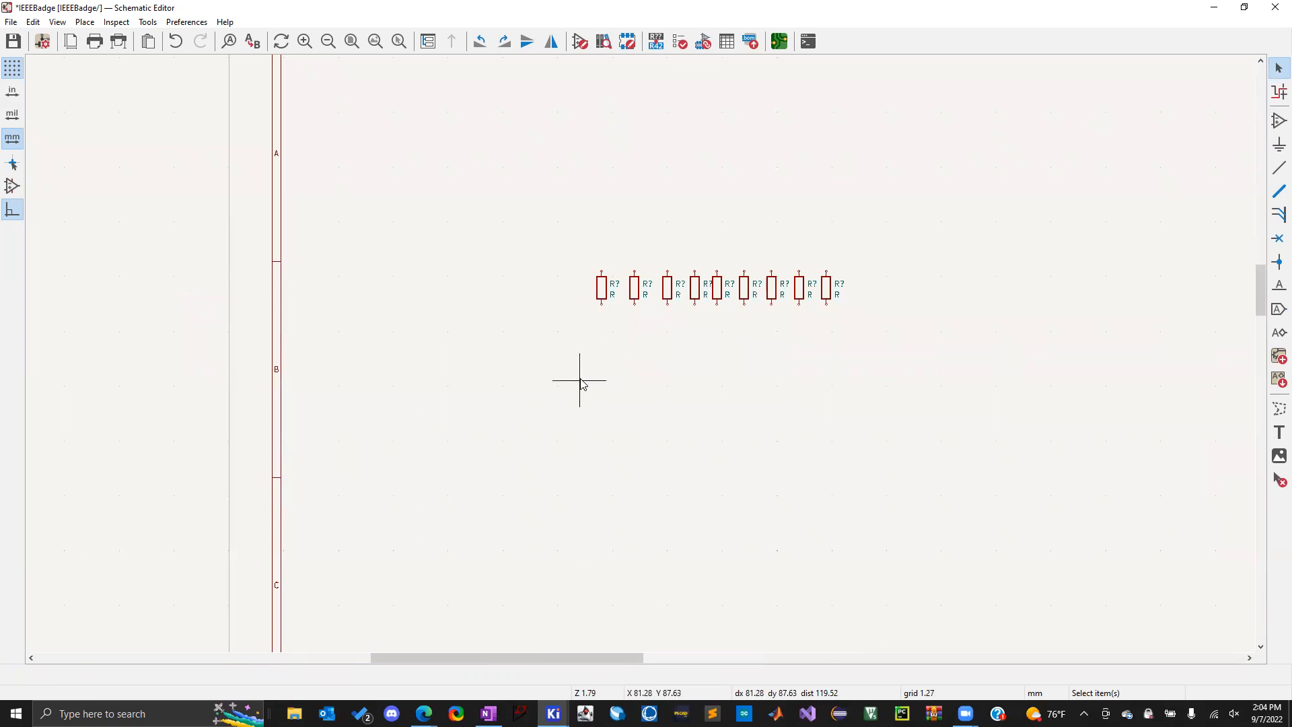
pyautogui.click(1278, 143)
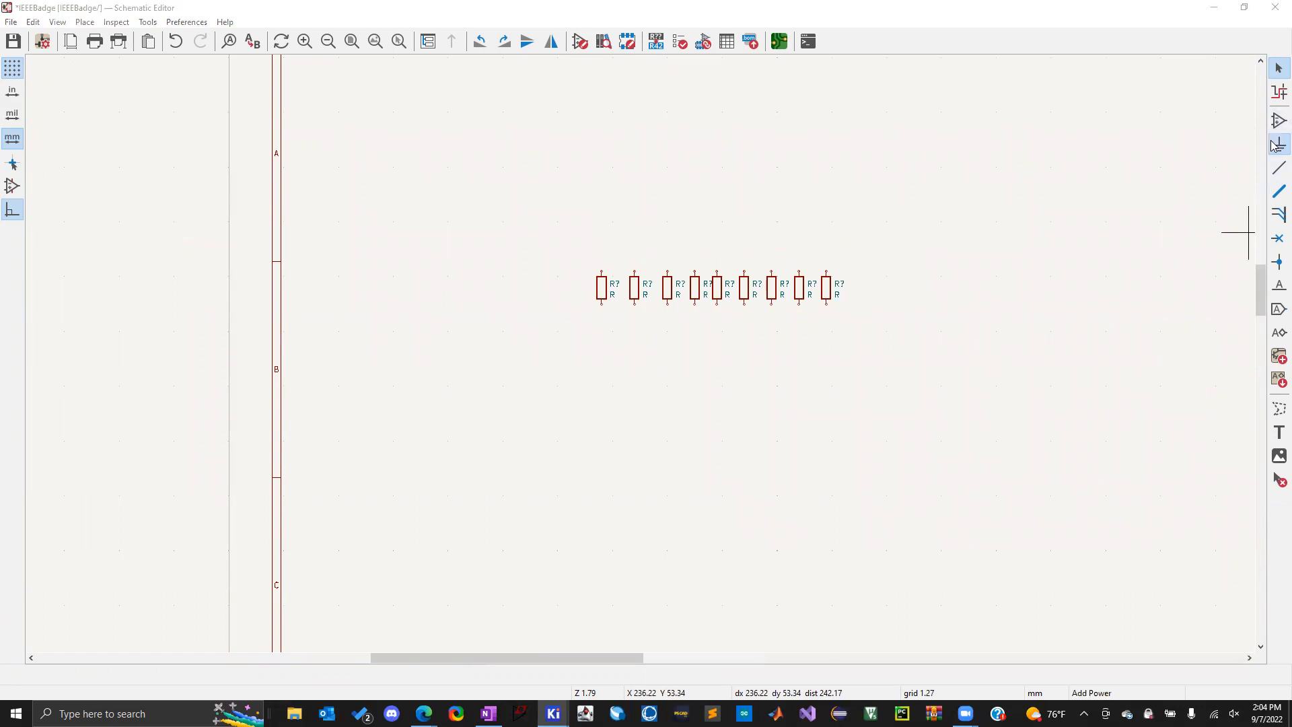
pyautogui.click(1005, 150)
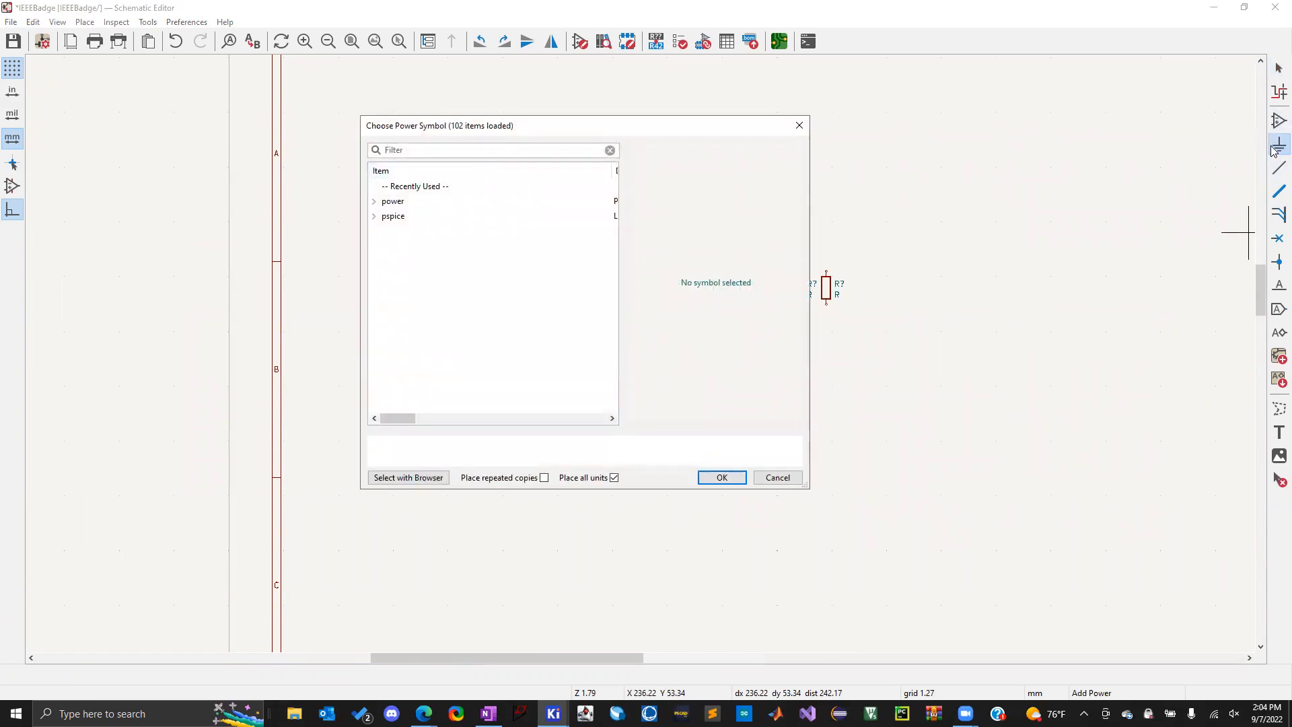
pyautogui.click(799, 125)
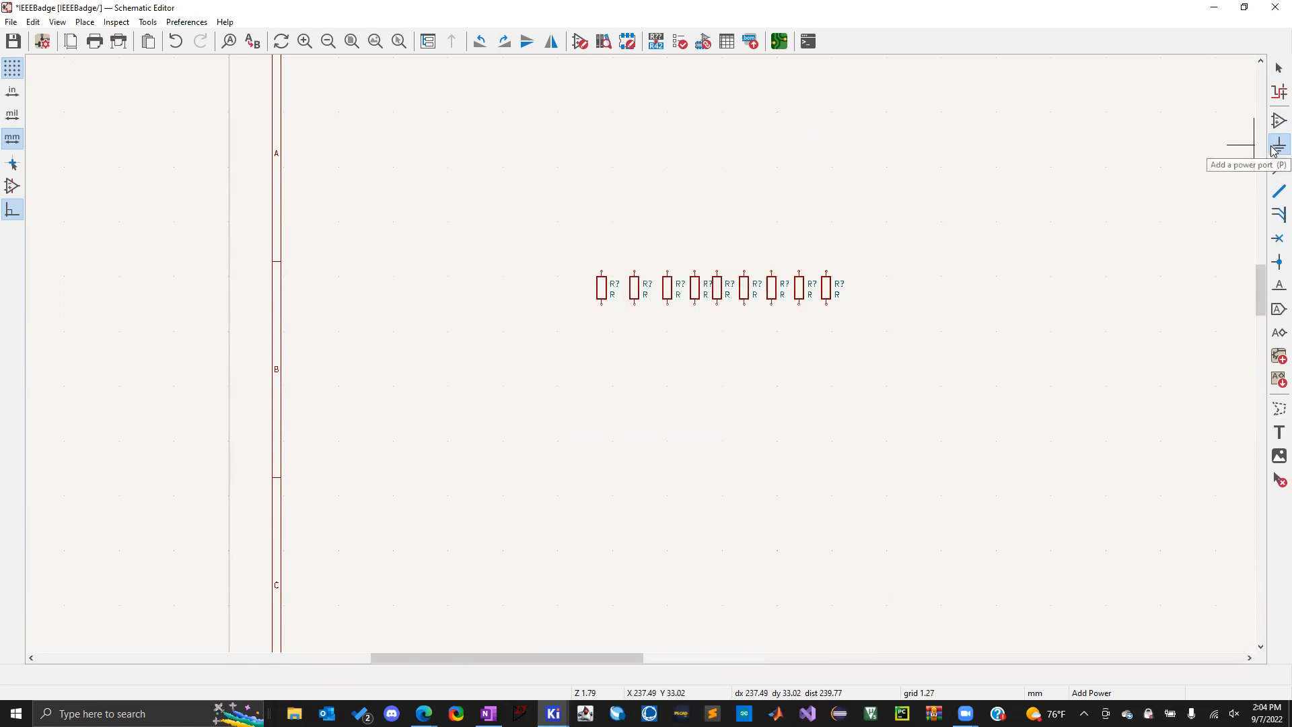
# Search the power symbols for "Bat", preview -BATT and +BATT, and leave without placing either
pyautogui.click(761, 392)
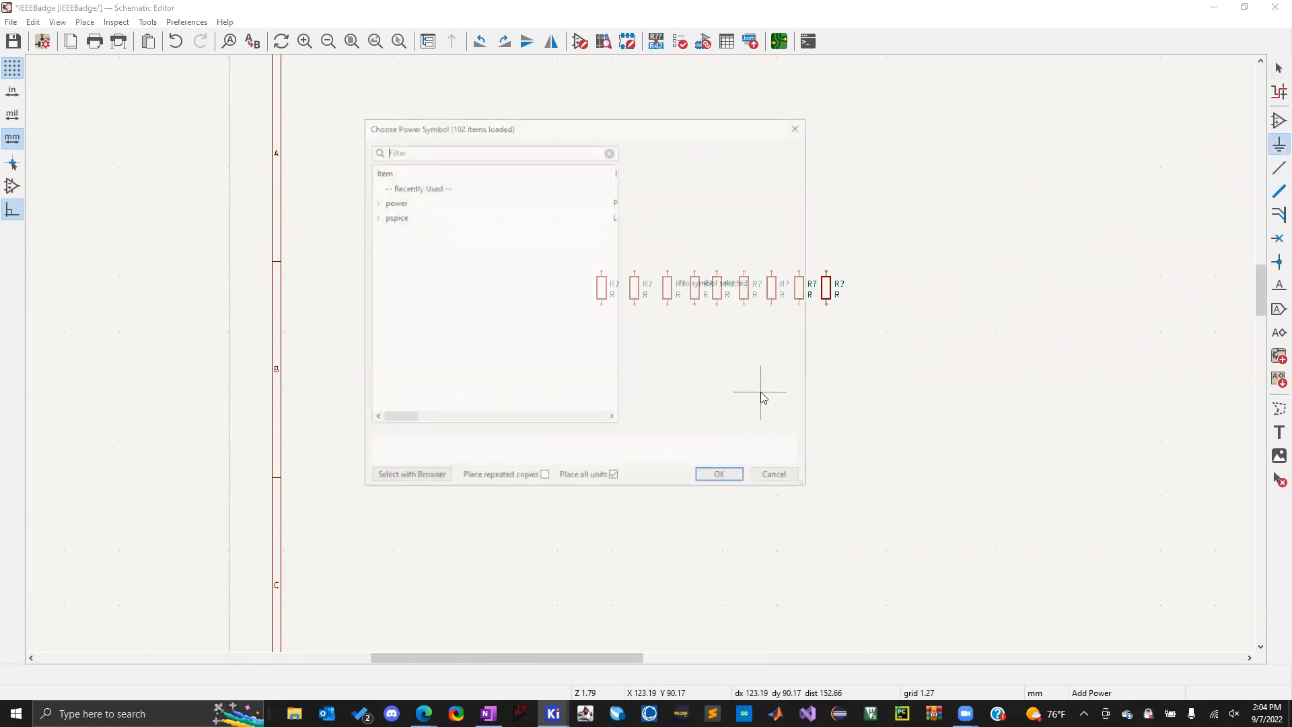
pyautogui.click(385, 201)
pyautogui.write('B')
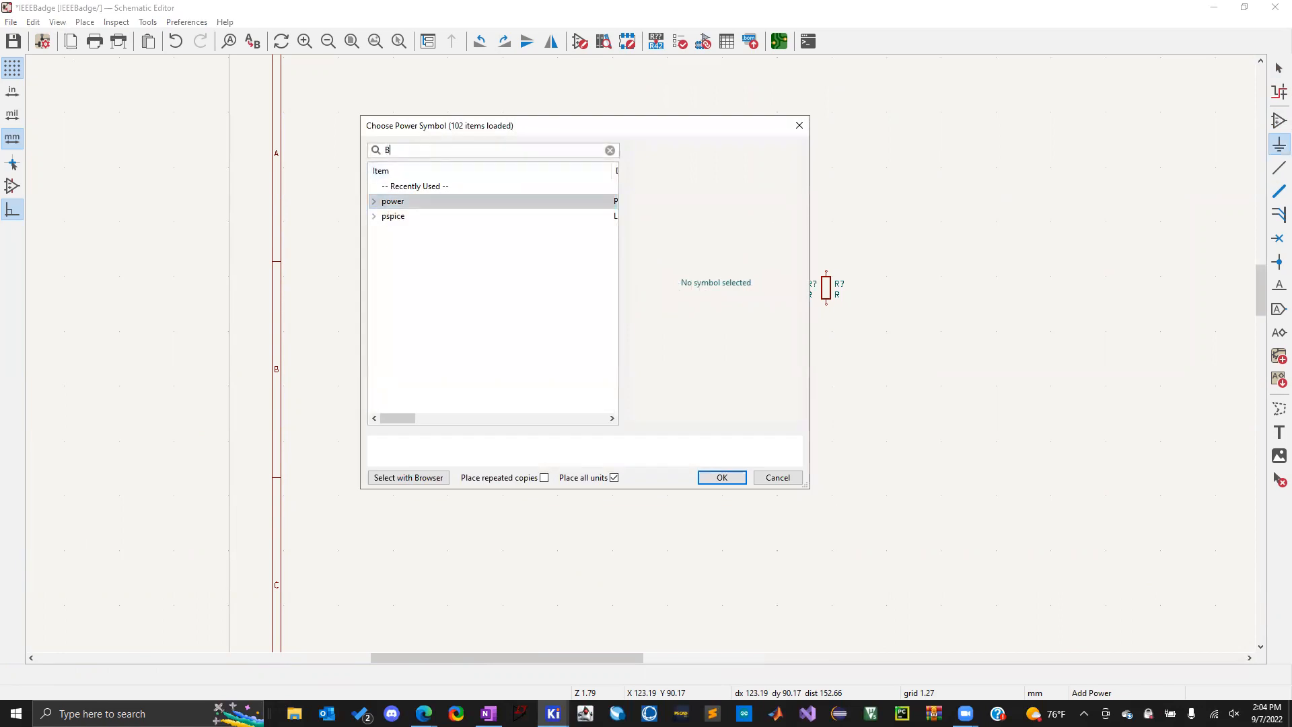
pyautogui.write('at')
pyautogui.click(414, 217)
pyautogui.click(412, 202)
pyautogui.hscroll(4, 559, 204)
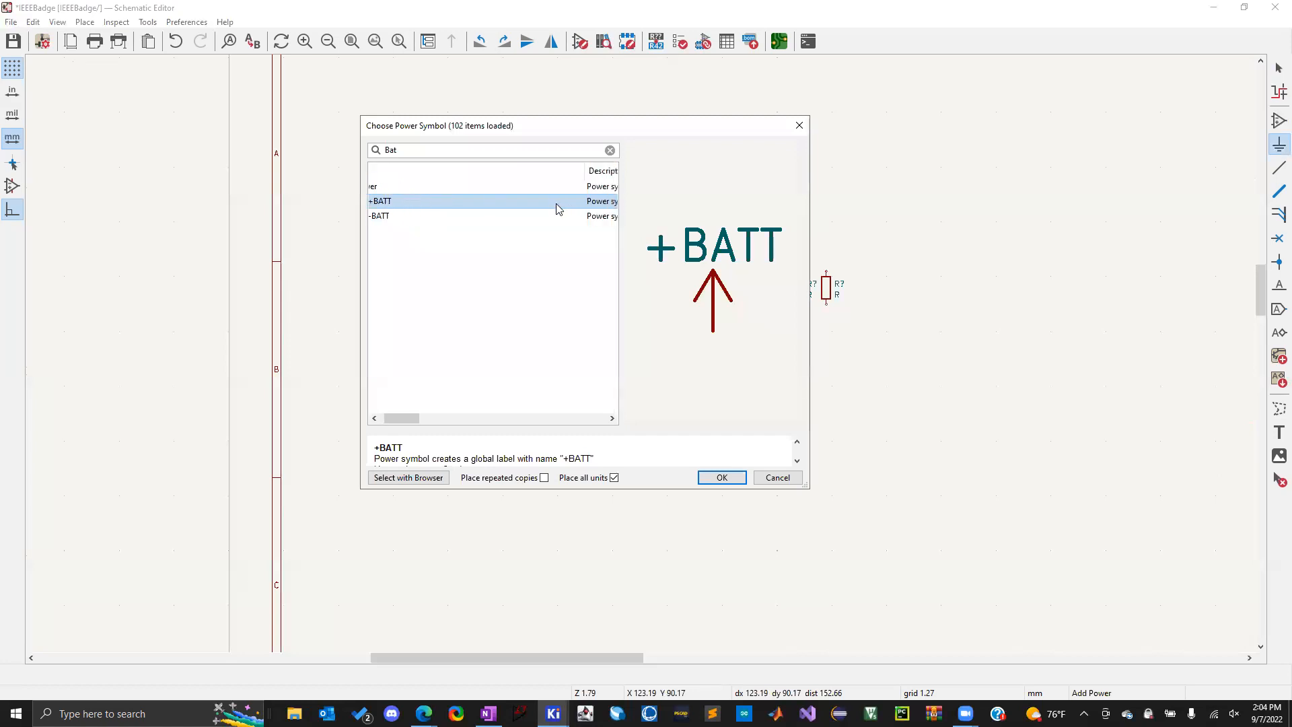
pyautogui.hscroll(-4, 559, 203)
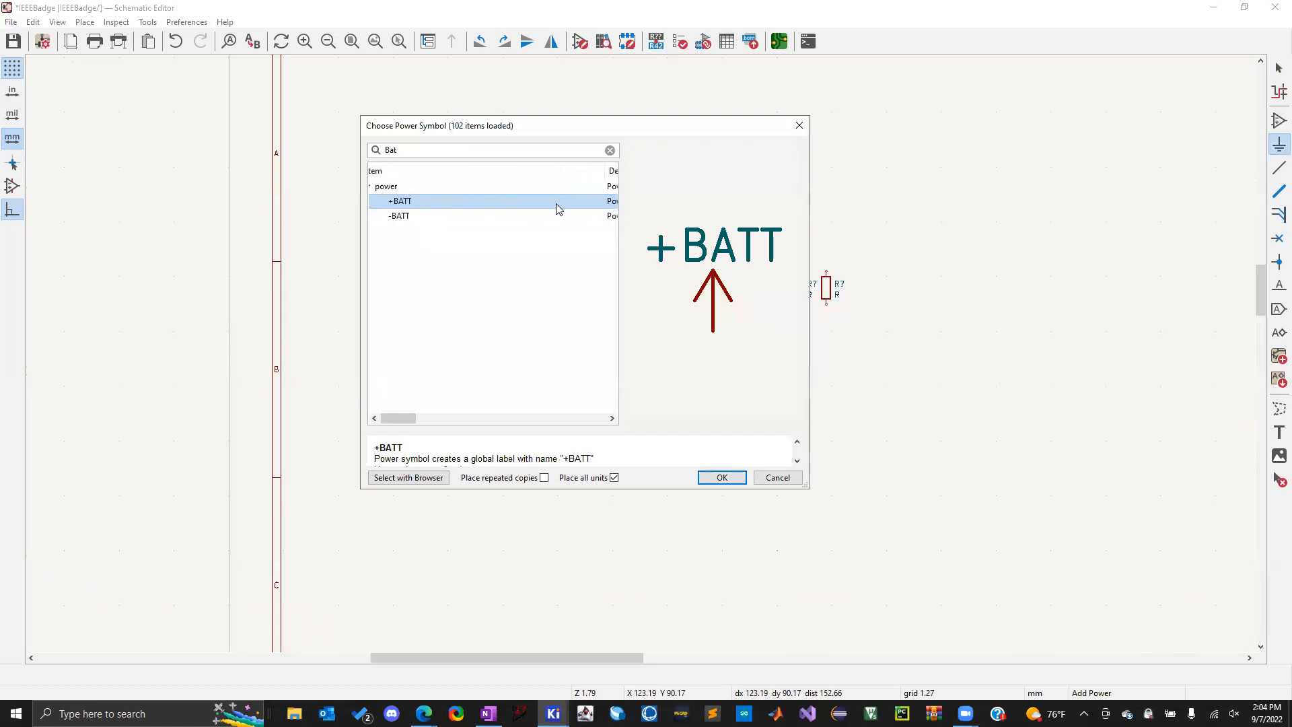
pyautogui.click(375, 187)
pyautogui.click(375, 187)
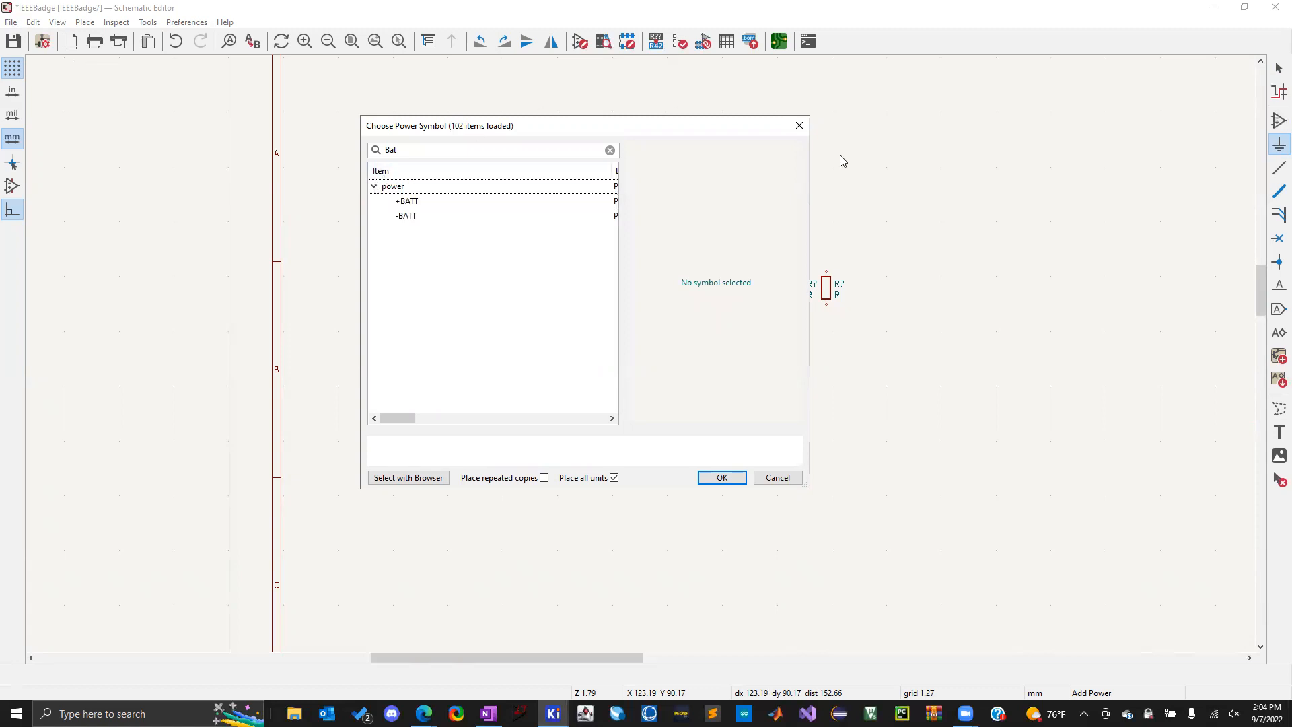
pyautogui.click(800, 125)
pyautogui.press('Escape')
# Search the component symbols for "Batt" and preview Battery_Cell, -BATT and +BATT among the results
pyautogui.click(1279, 121)
pyautogui.click(773, 343)
pyautogui.write('Batt')
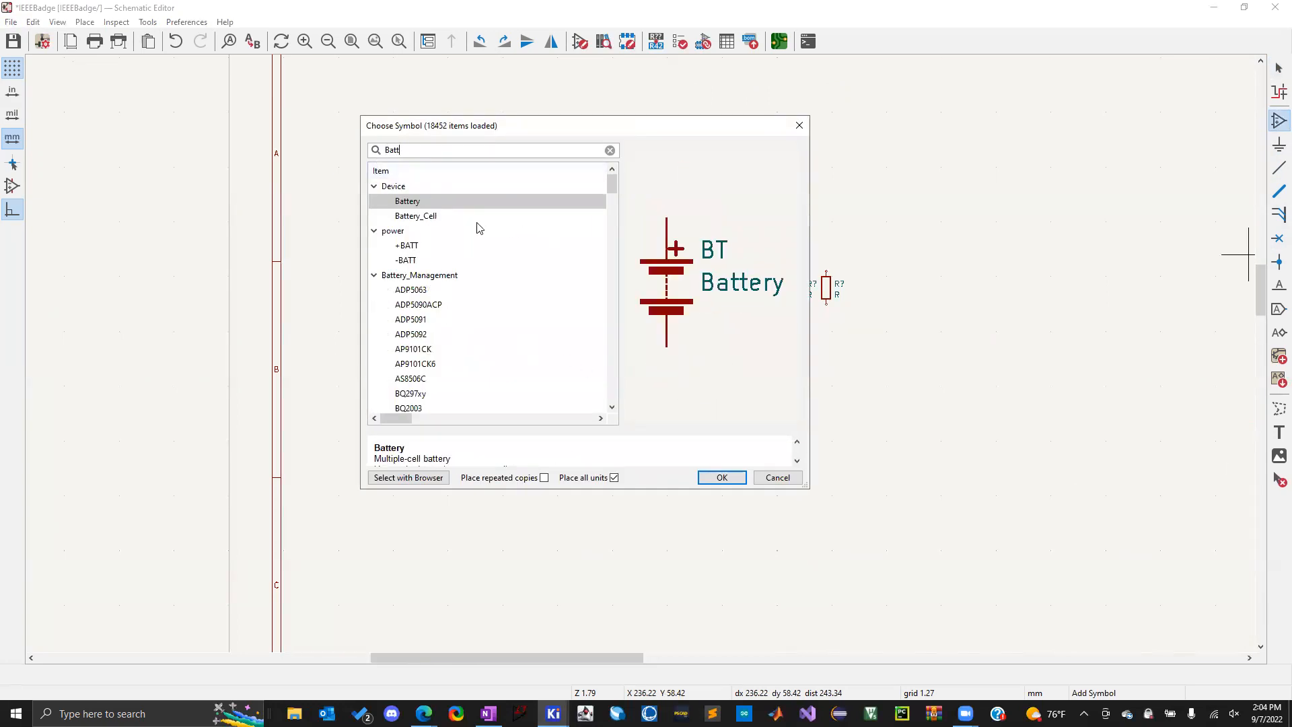
pyautogui.click(442, 219)
pyautogui.click(428, 259)
pyautogui.click(418, 247)
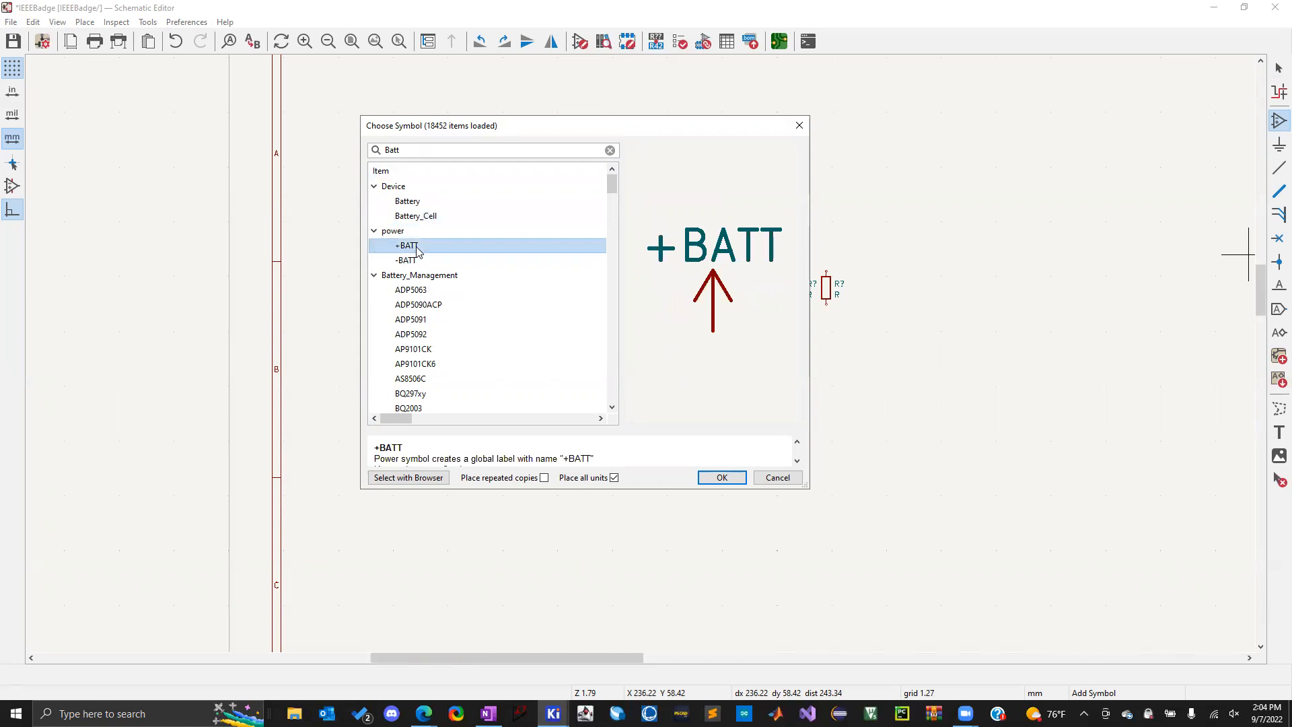
pyautogui.click(412, 261)
pyautogui.scroll(-6, 431, 330)
pyautogui.scroll(4, 430, 330)
pyautogui.scroll(1, 431, 330)
# Search the component symbols for "dk Batt" and preview the BS-7 coin battery holder in the dk_Battery-Holders-Clips-Contacts library
pyautogui.moveTo(414, 153); pyautogui.dragTo(355, 151)
pyautogui.write('dk B')
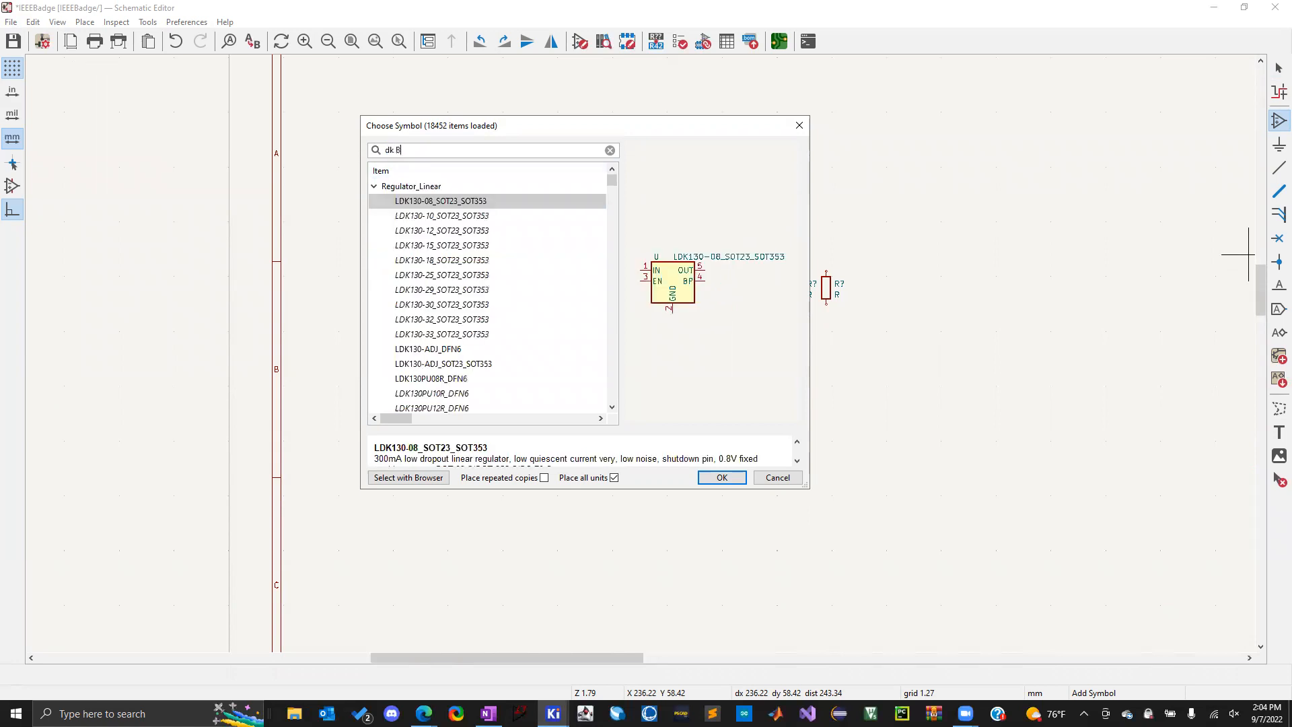
pyautogui.write('att')
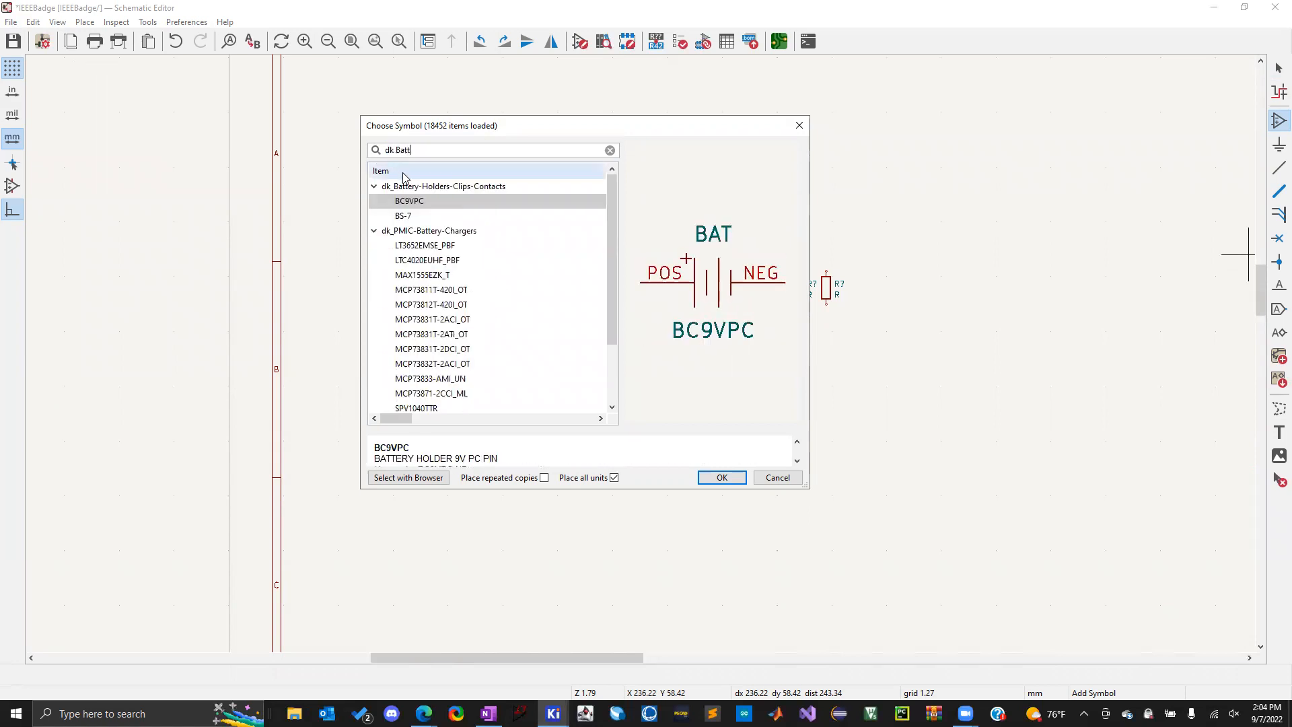
pyautogui.click(414, 217)
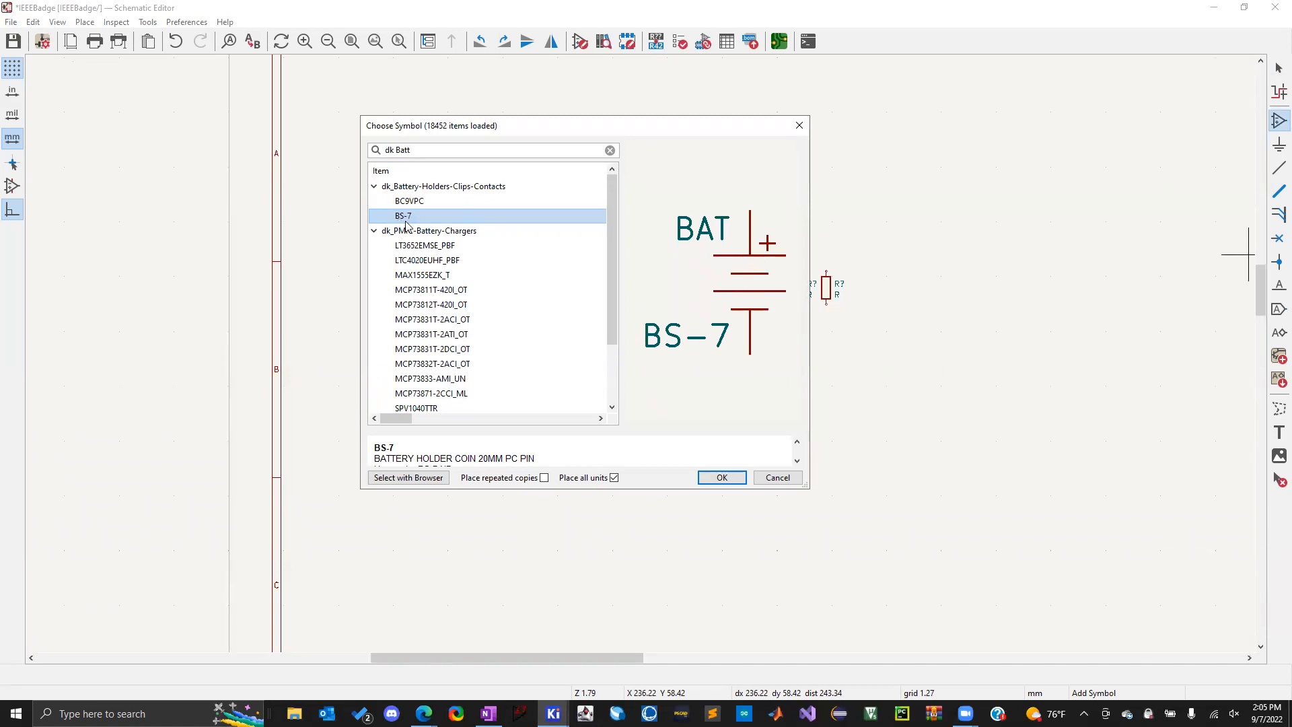
pyautogui.click(385, 192)
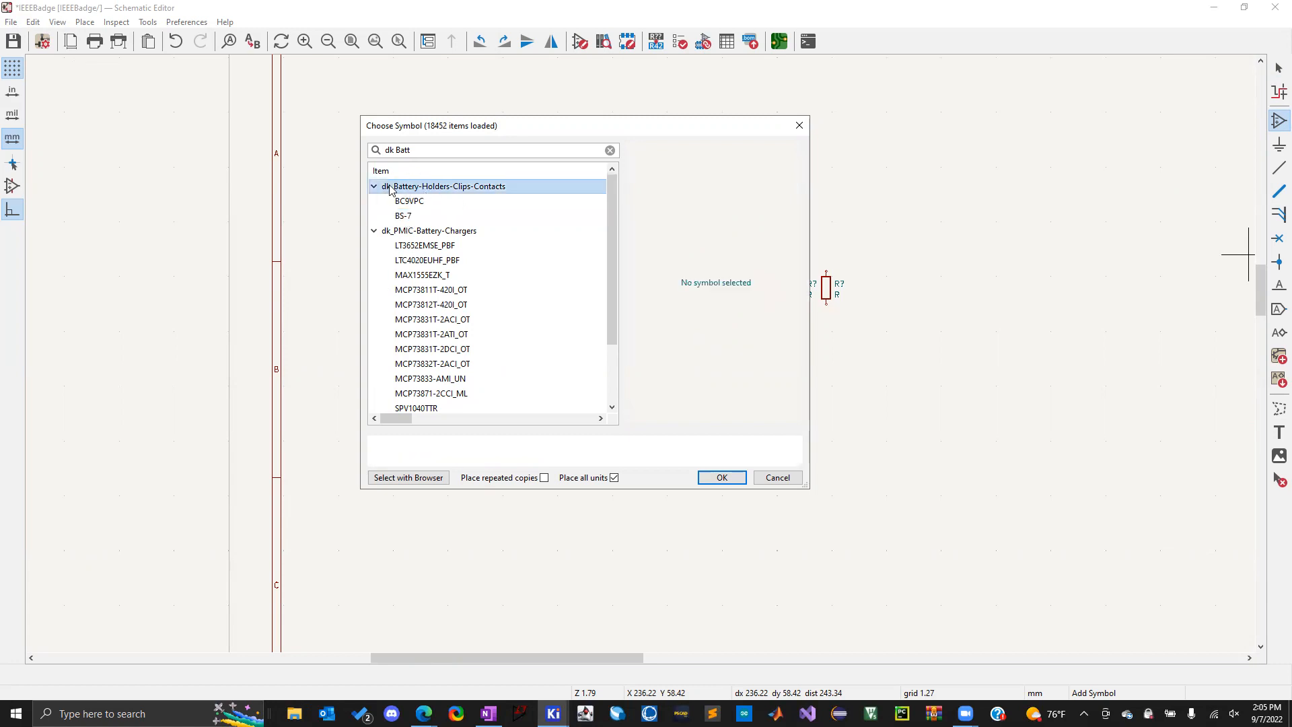
# Place the BS-7 coin battery holder symbol beside the row of resistors, ahead of the first one
pyautogui.click(421, 215)
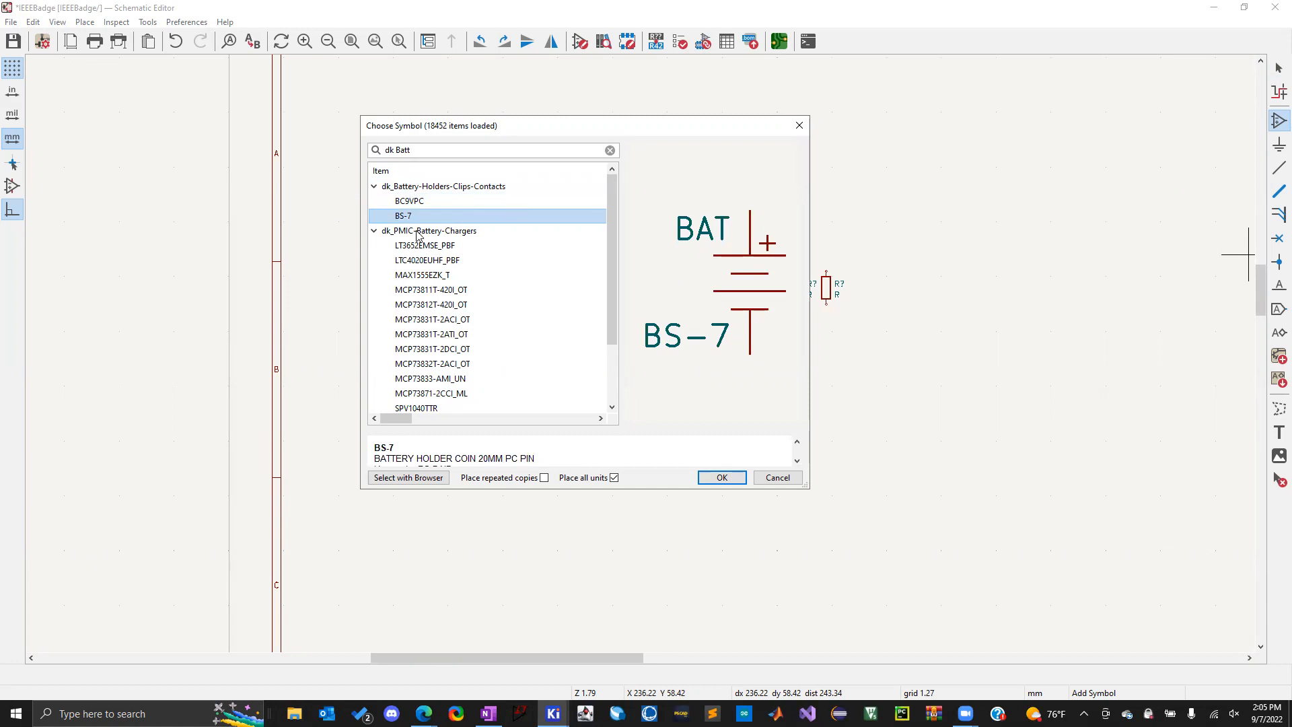
pyautogui.click(721, 477)
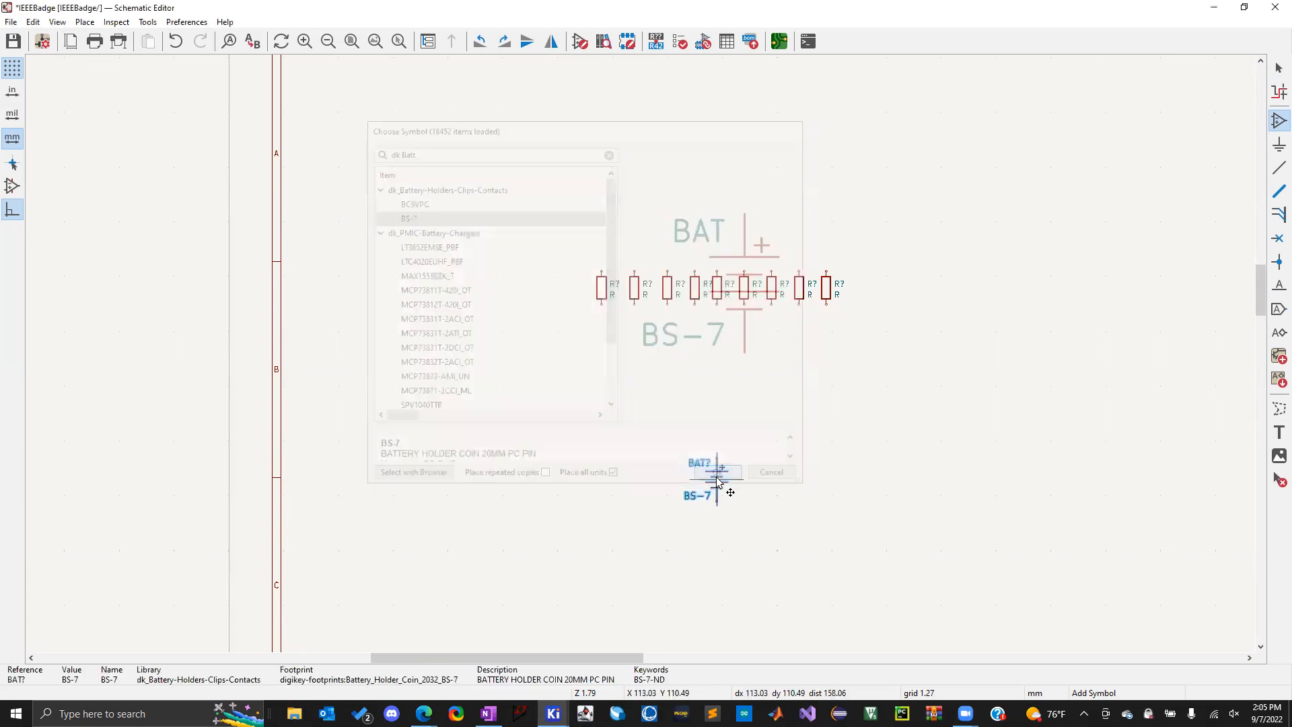
pyautogui.click(496, 288)
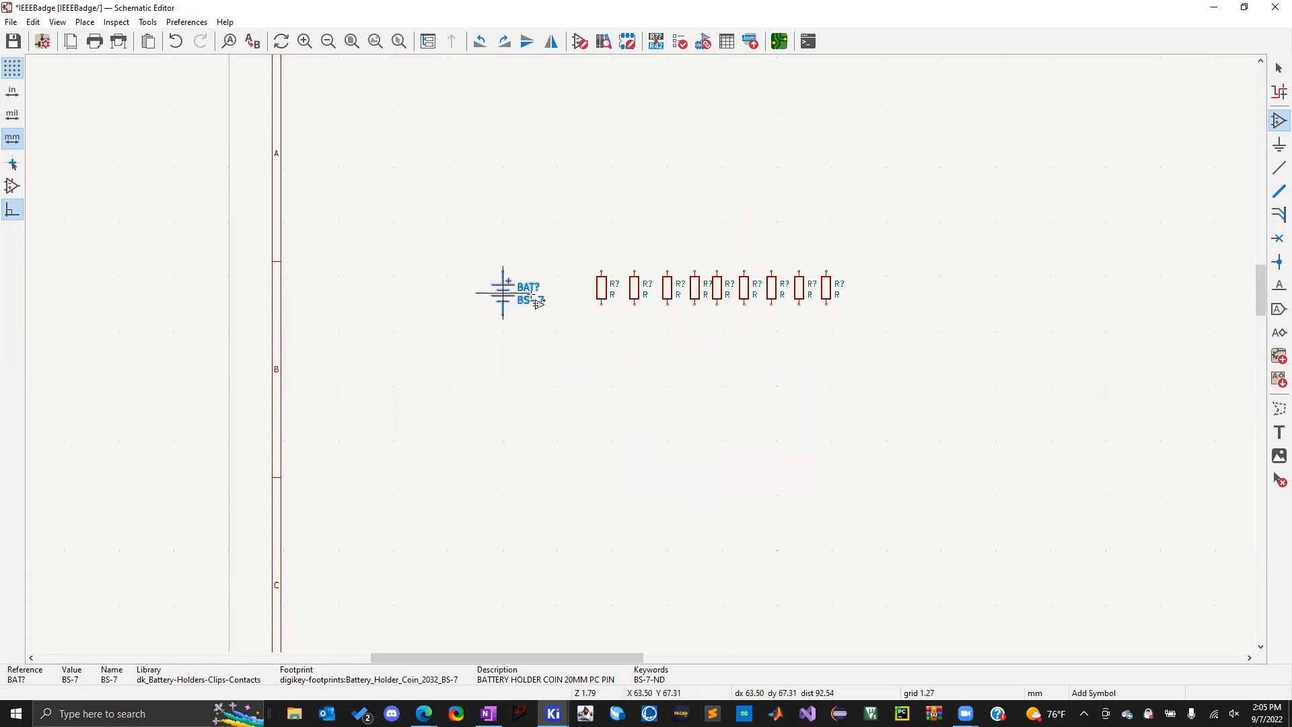
pyautogui.press('Escape')
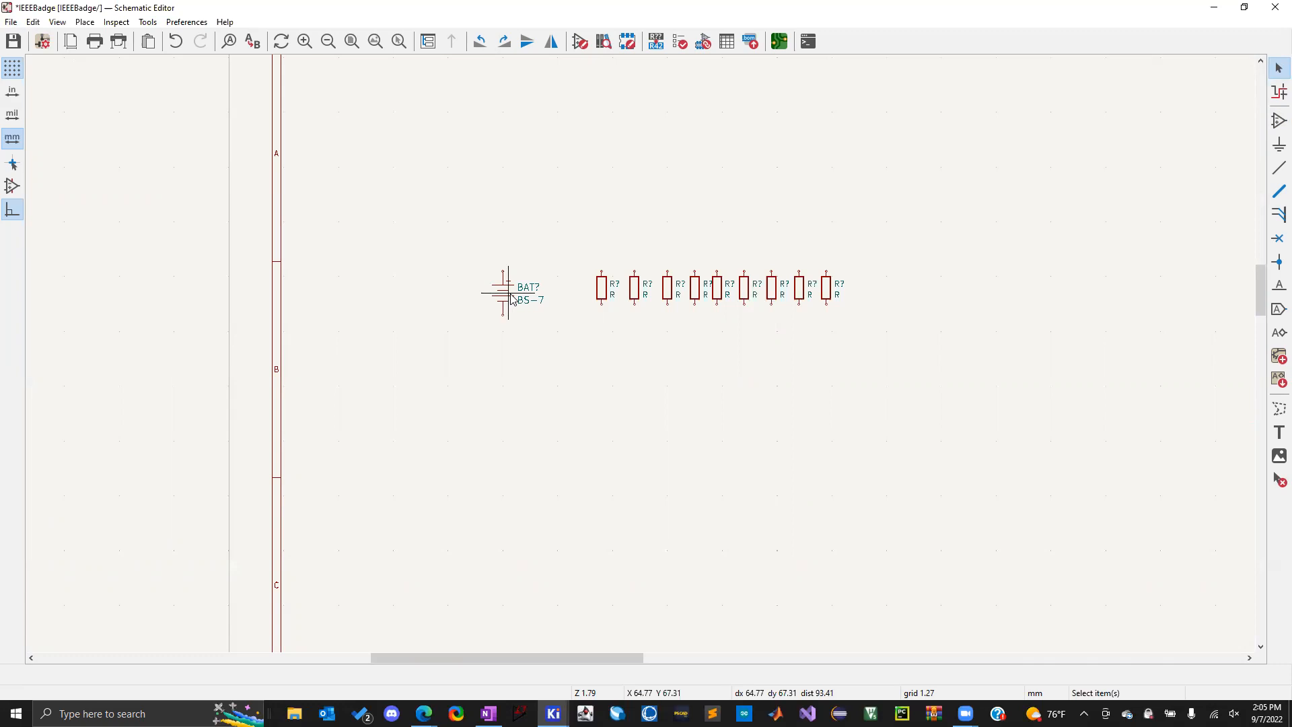
# Examine the capacitors in the finished reference circuit beside the drawing sheet
pyautogui.scroll(-2, 539, 297)
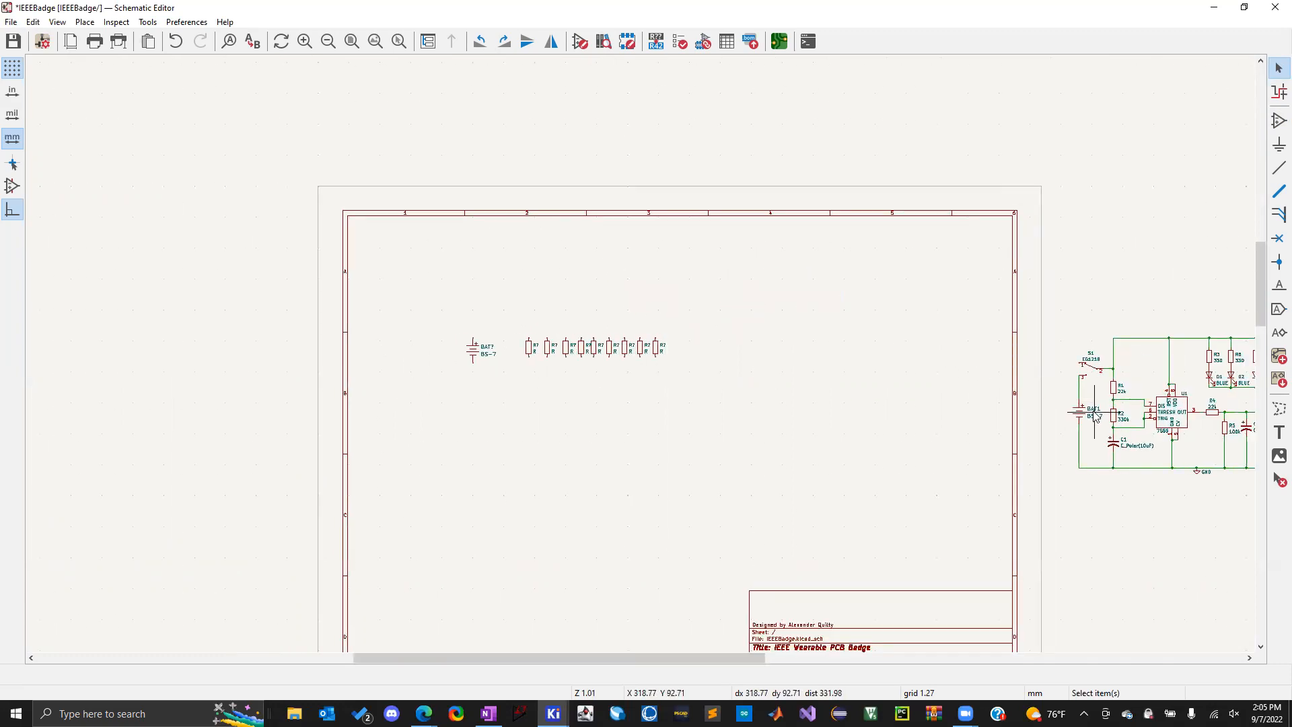
pyautogui.scroll(-2, 1165, 410)
pyautogui.scroll(3, 641, 354)
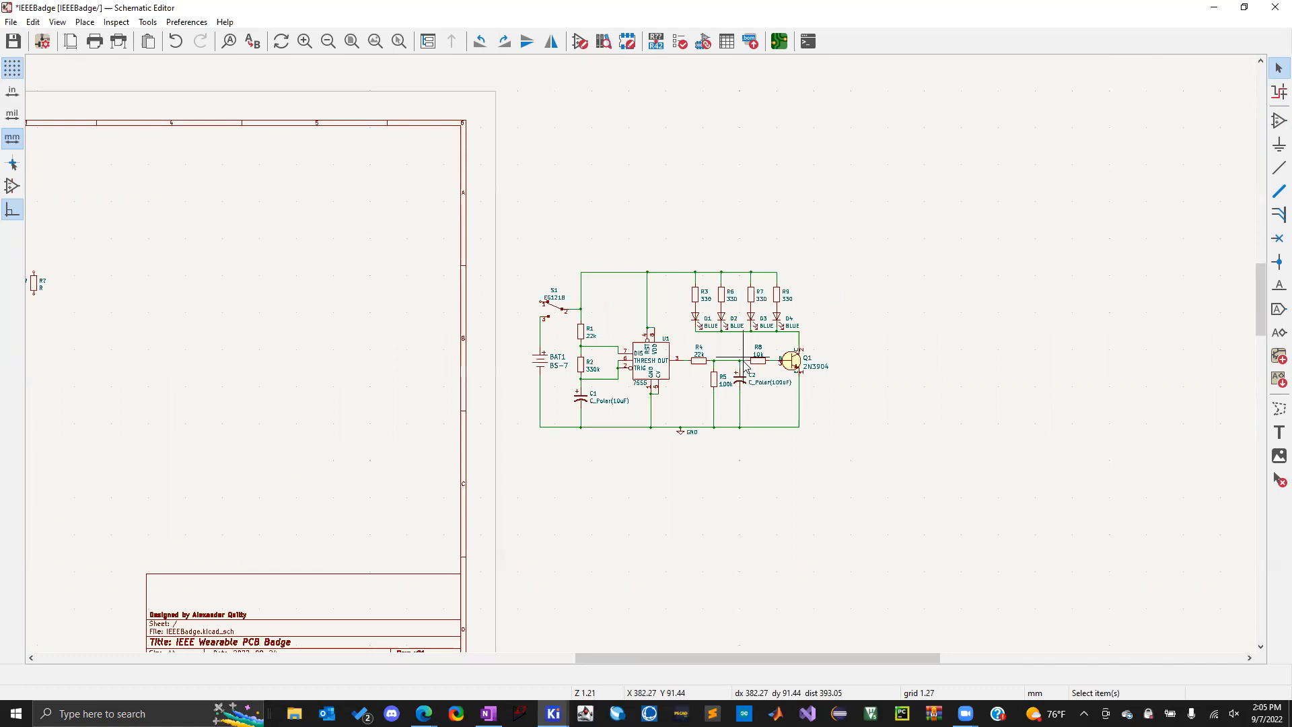
pyautogui.click(741, 382)
pyautogui.click(301, 355)
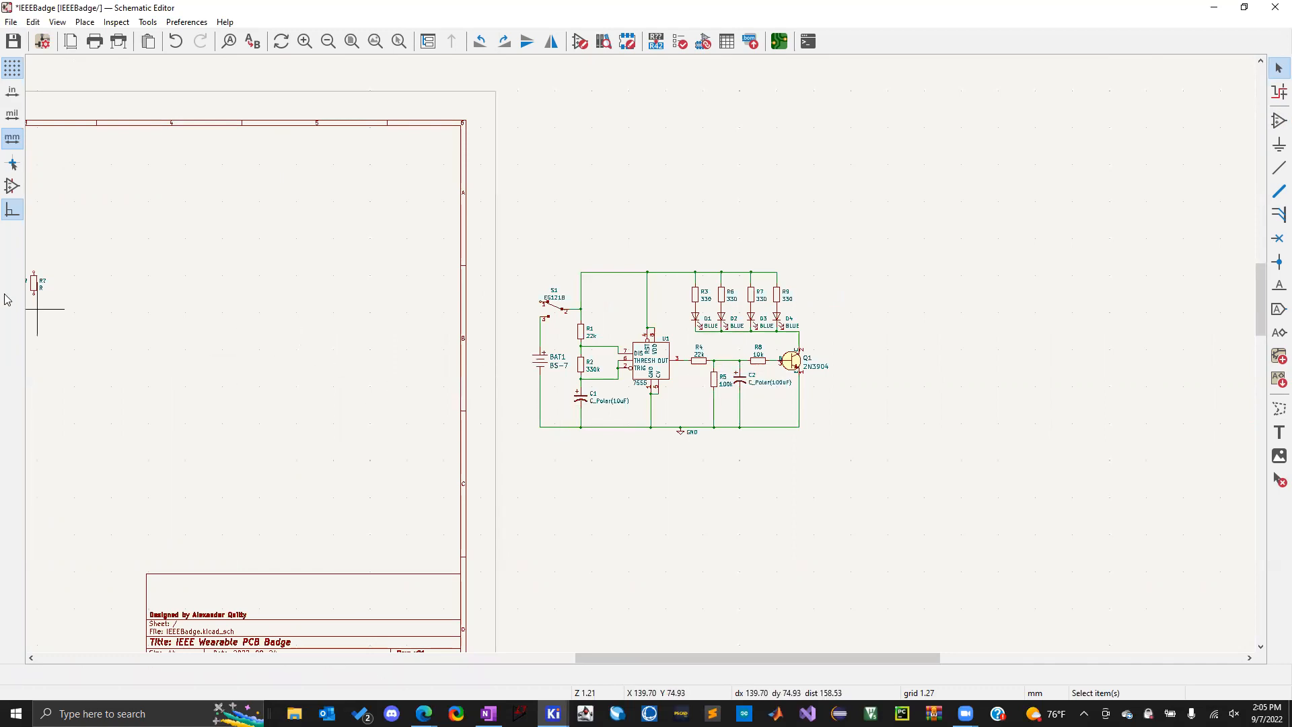
pyautogui.moveTo(116, 310); pyautogui.dragTo(730, 366, button='middle')
pyautogui.scroll(-1, 730, 367)
pyautogui.scroll(4, 640, 354)
pyautogui.scroll(-2, 365, 404)
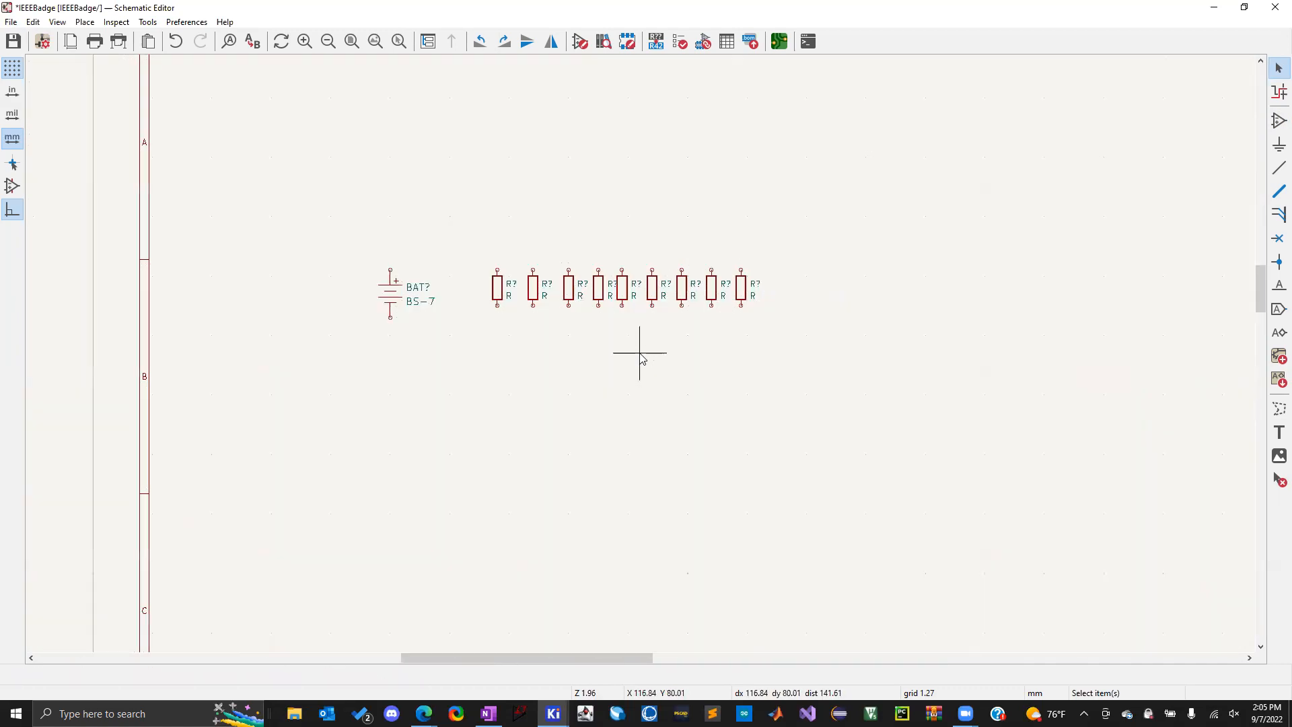
# Find the polarized capacitor symbols with "C_polar" and place one C_Polarized_US below the battery and resistor row
pyautogui.scroll(1, 641, 357)
pyautogui.press('a')
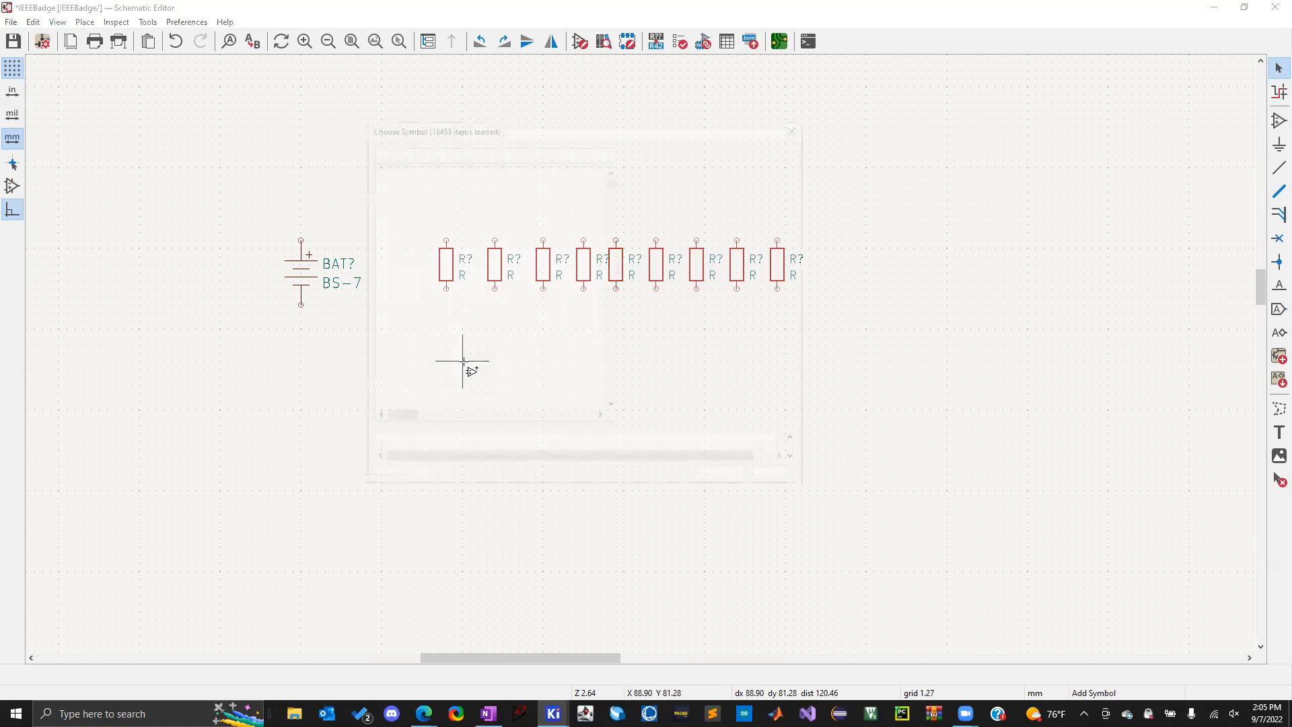
pyautogui.write('C')
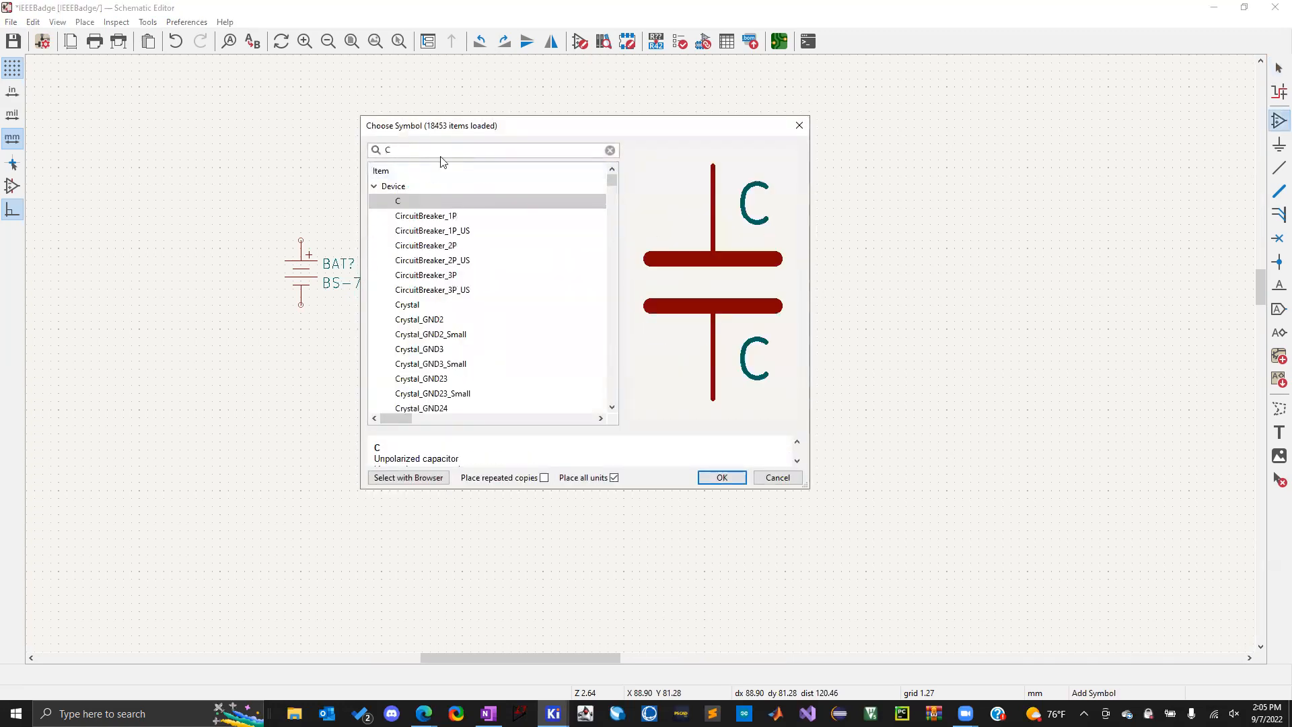
pyautogui.write('_polar')
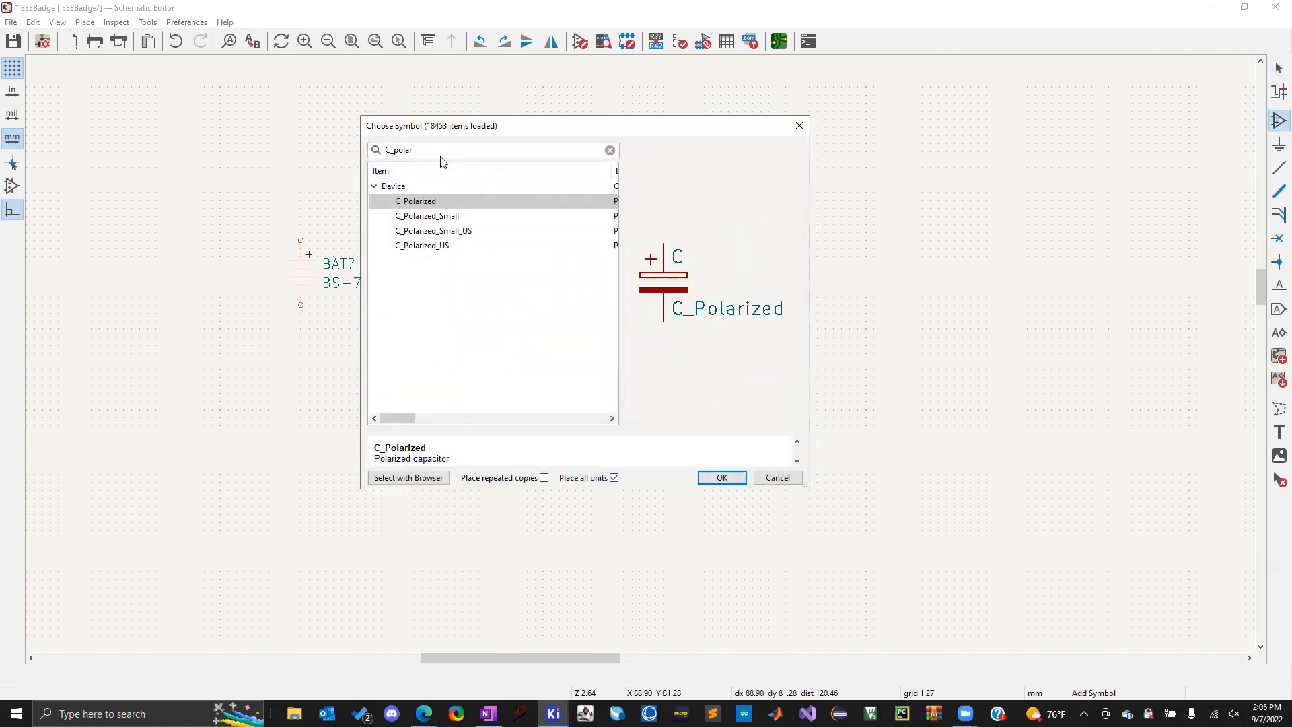
pyautogui.click(439, 216)
pyautogui.click(436, 232)
pyautogui.click(438, 261)
pyautogui.click(444, 245)
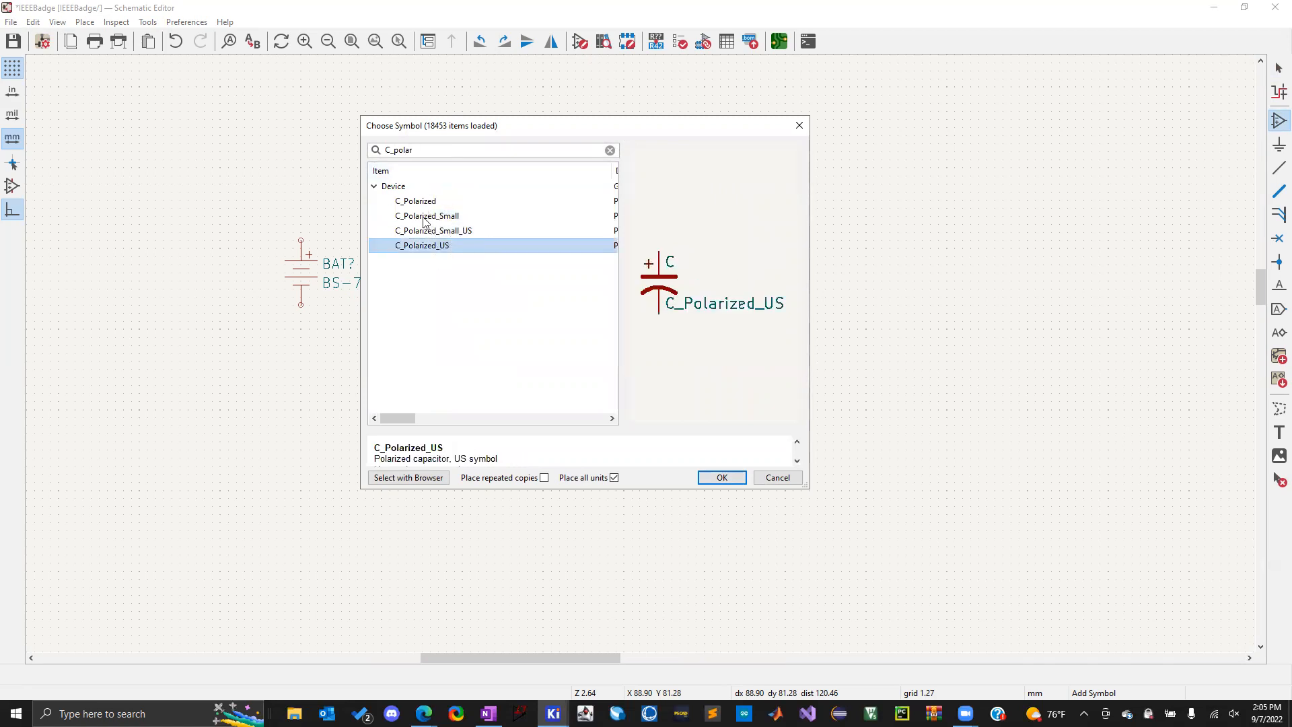
pyautogui.click(417, 202)
pyautogui.click(425, 259)
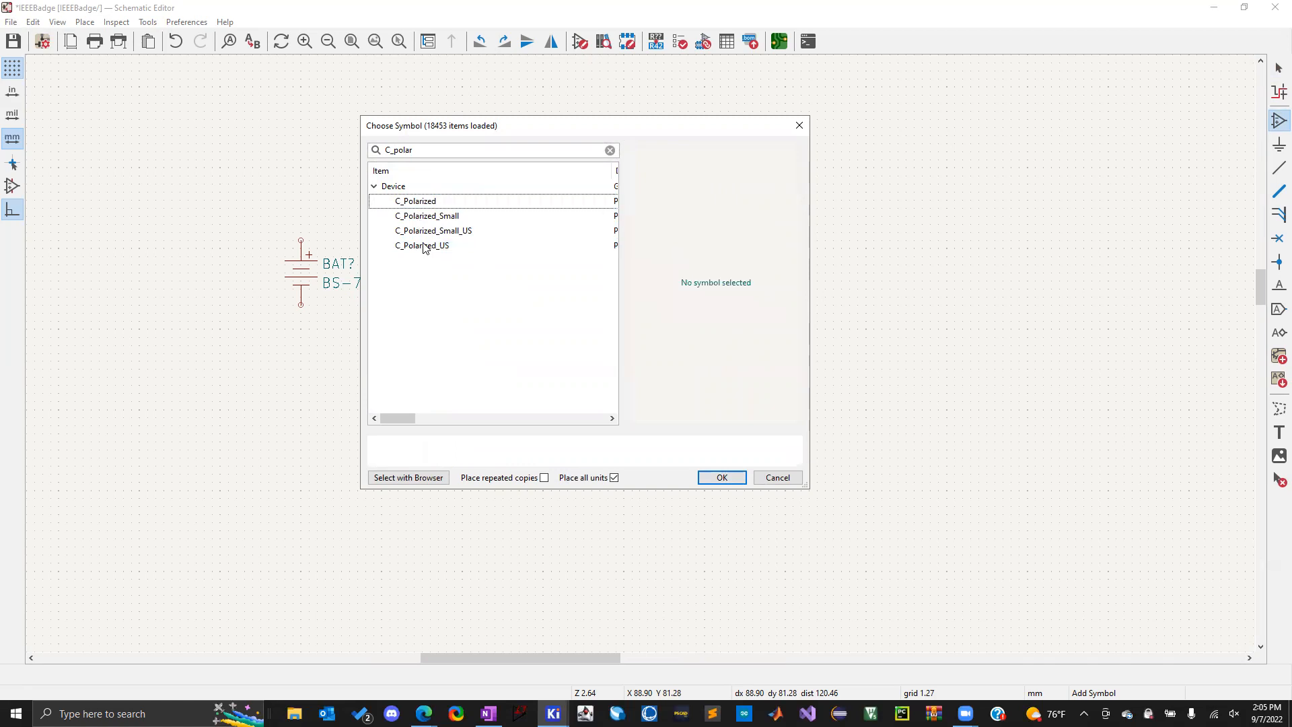
pyautogui.click(424, 246)
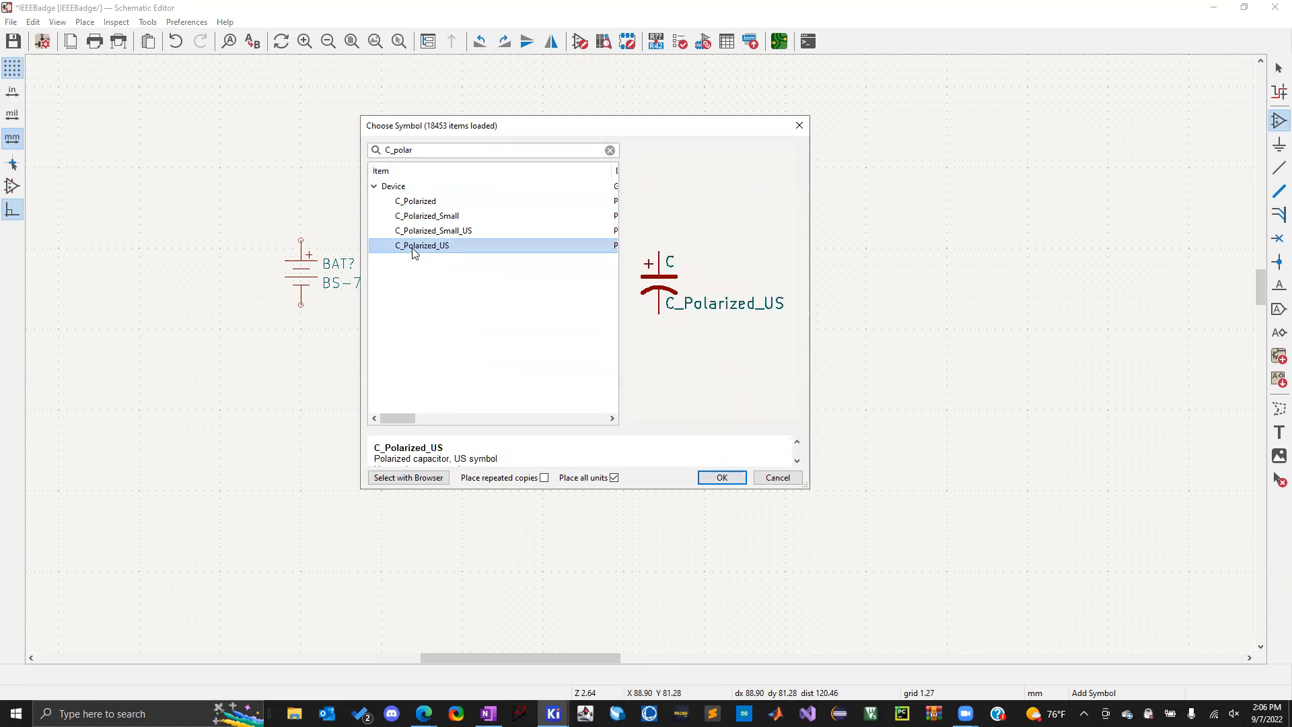
pyautogui.doubleClick(425, 251)
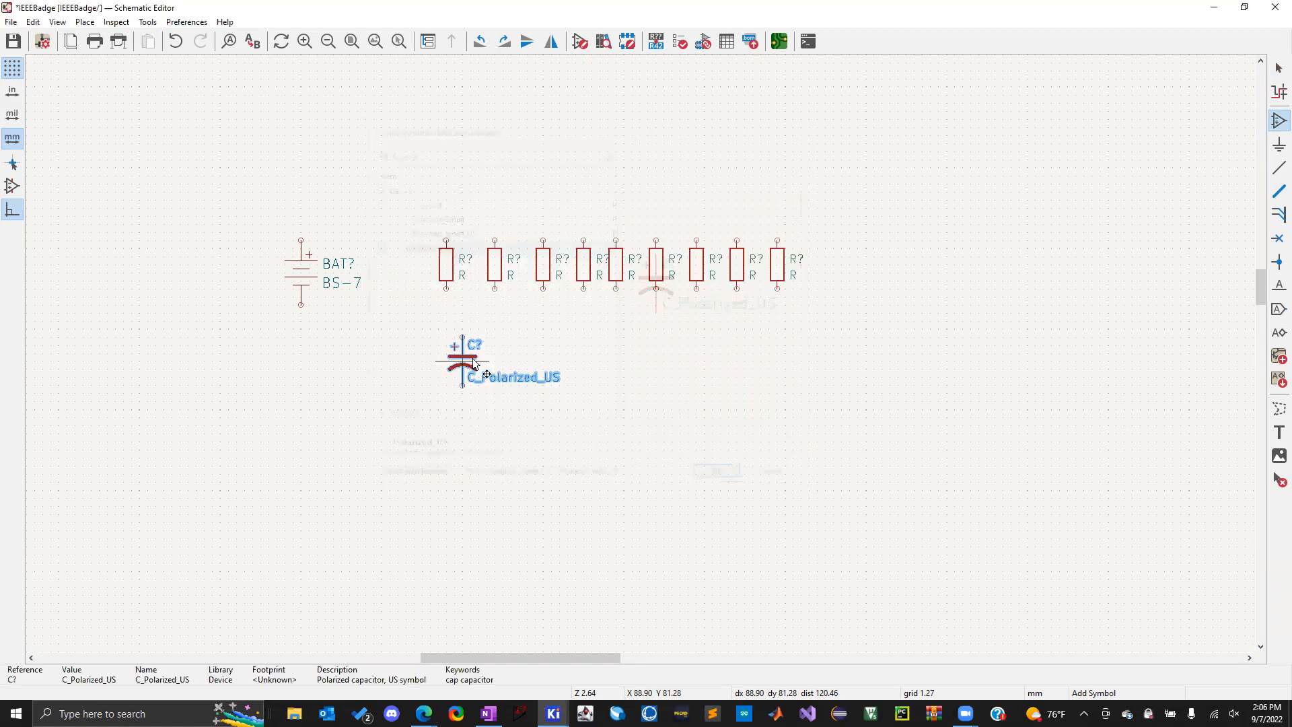
pyautogui.click(366, 402)
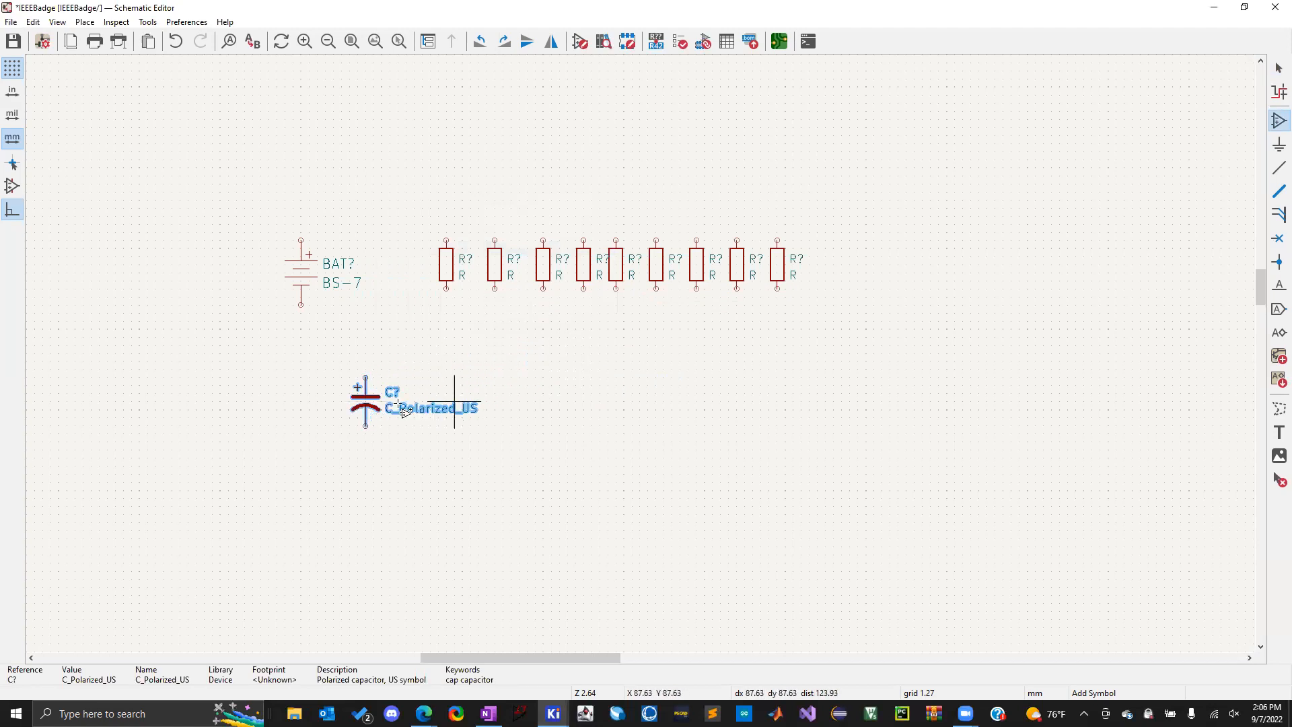
pyautogui.press('Escape')
# Duplicate the C_Polarized_US capacitor and place the copy beside the original
pyautogui.click(368, 405)
pyautogui.hotkey('ctrl', 'd')
pyautogui.click(535, 411)
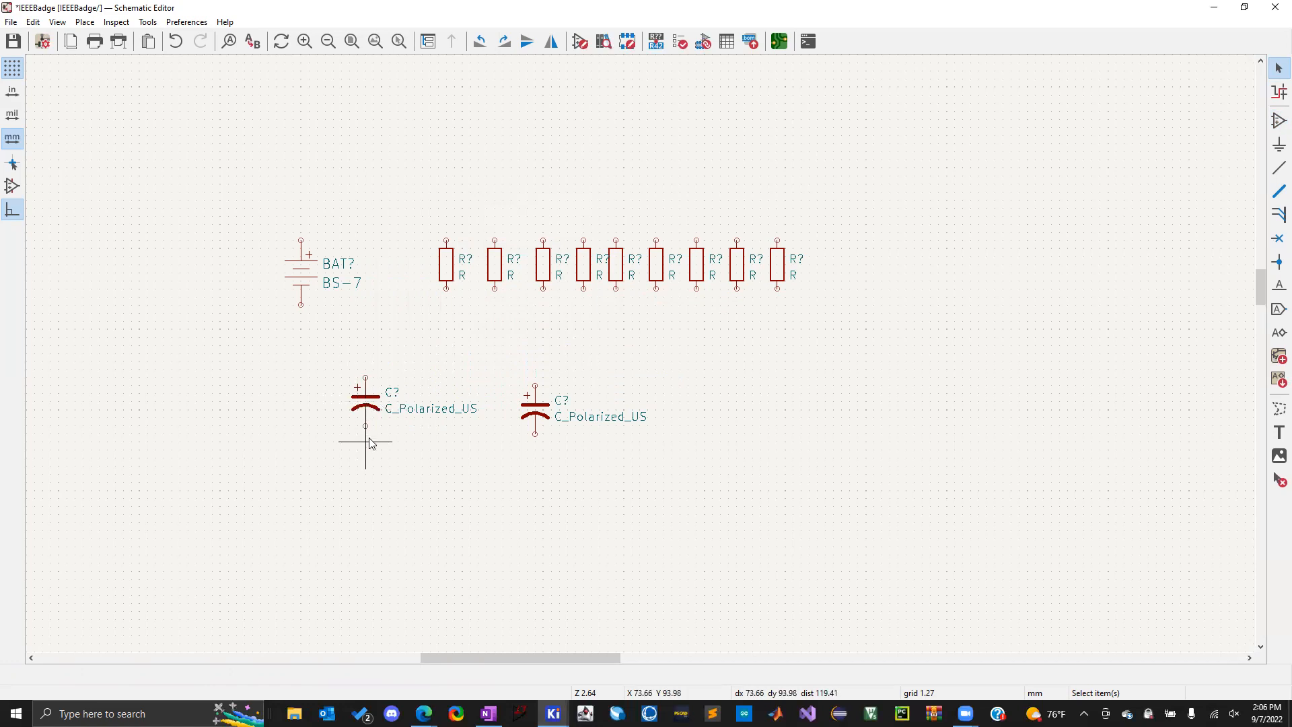
# Move both polarized capacitors up so they sit side by side just beneath the battery and resistor row
pyautogui.moveTo(328, 360); pyautogui.dragTo(407, 420)
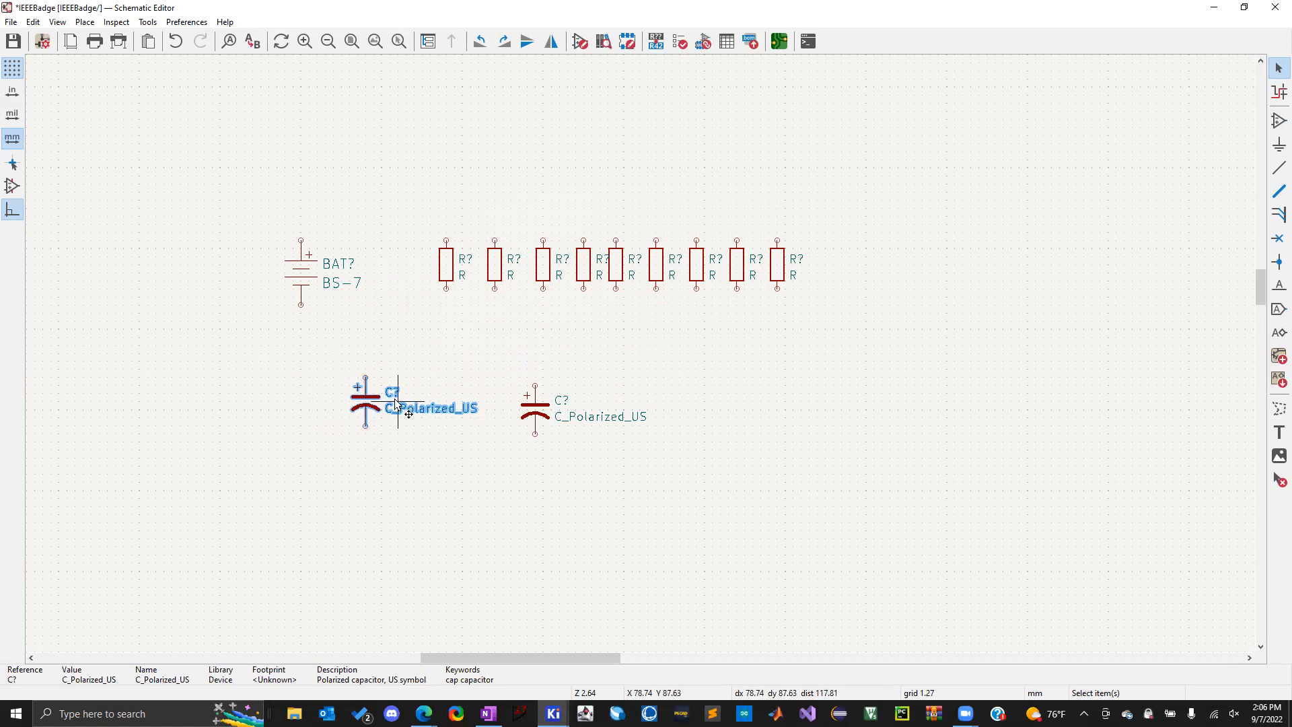
pyautogui.press('m')
pyautogui.click(387, 410)
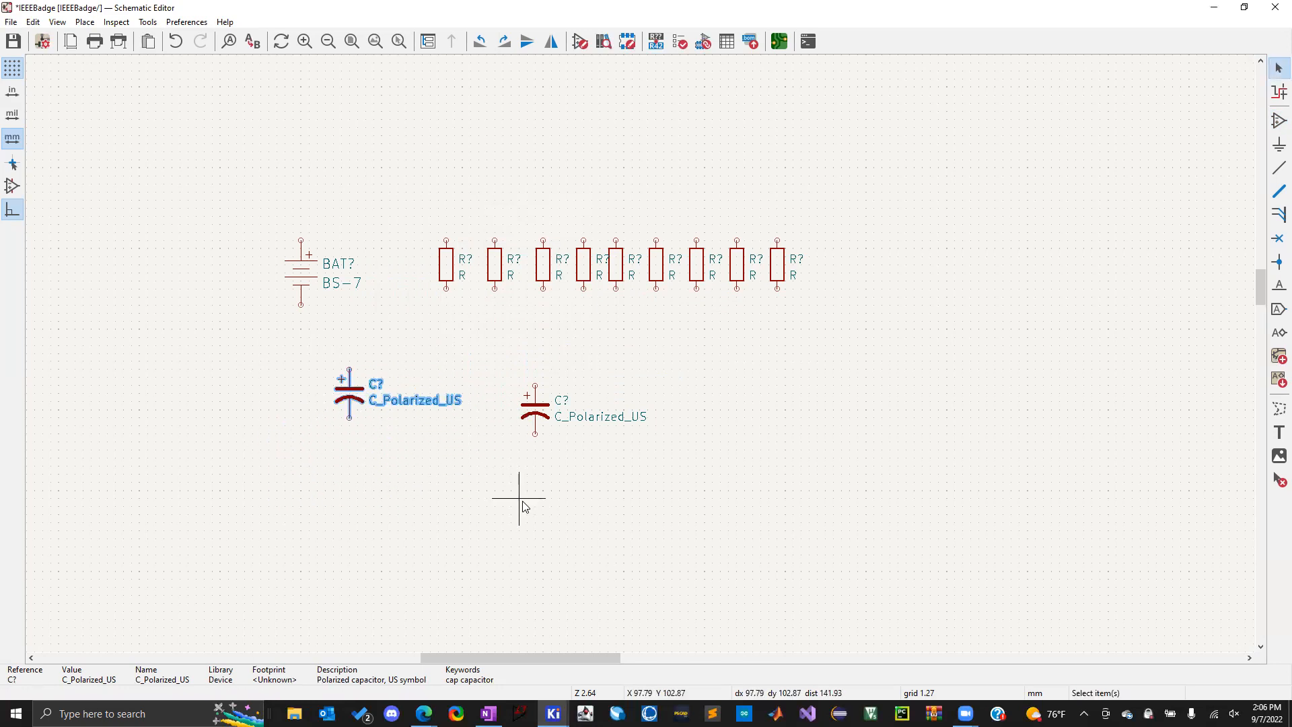
pyautogui.press('m')
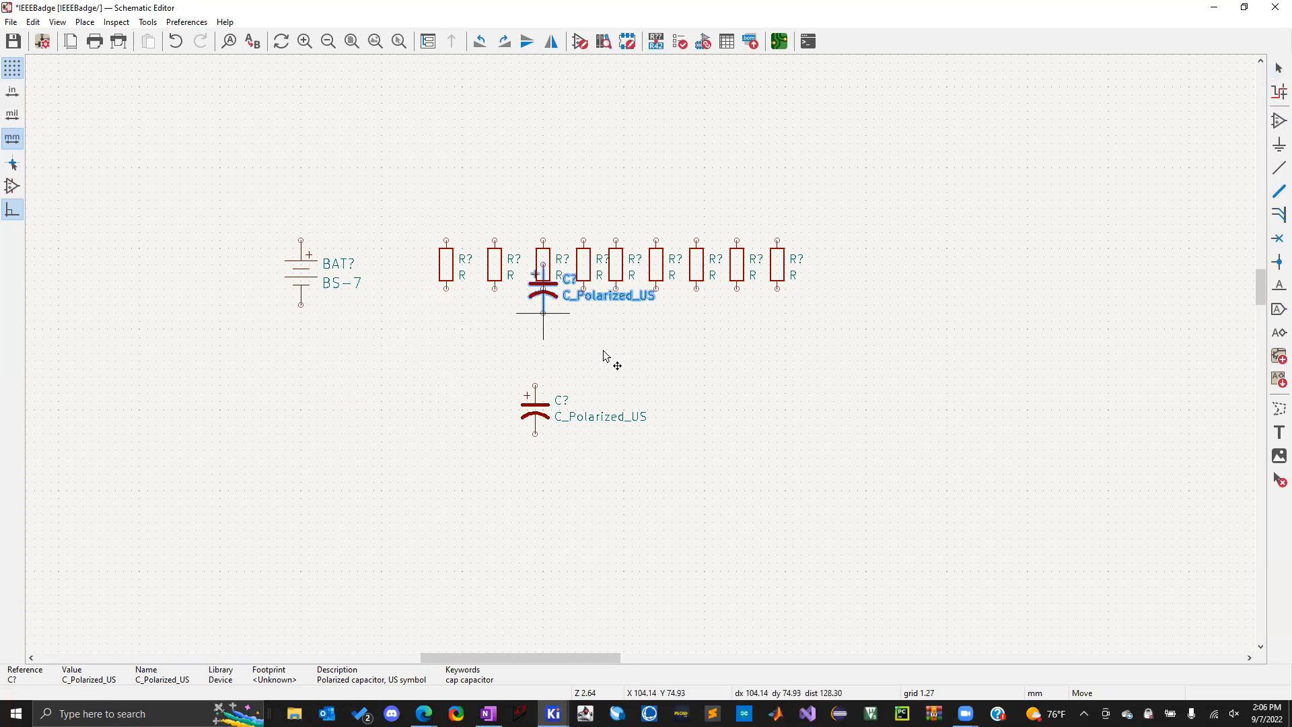
pyautogui.click(390, 401)
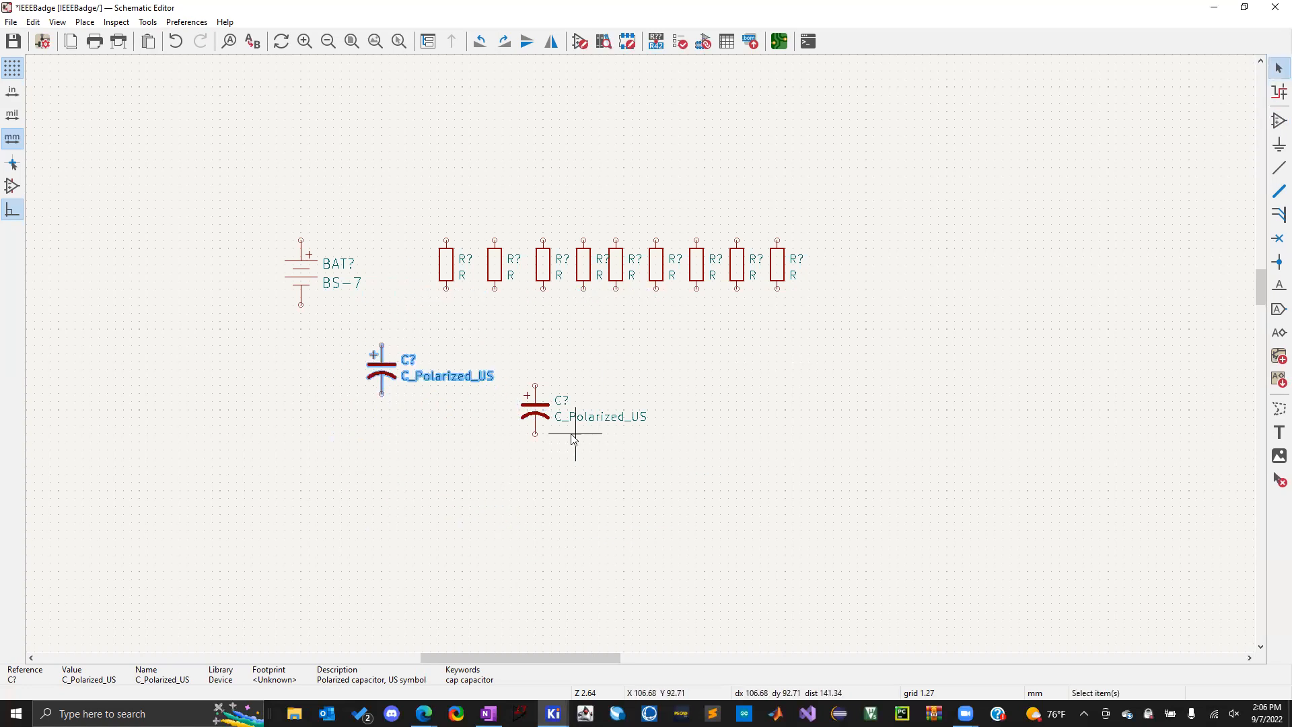
pyautogui.click(535, 407)
pyautogui.press('m')
pyautogui.click(511, 369)
# Examine the U1 timer chip in the reference circuit beside the sheet to identify its symbol and library
pyautogui.scroll(-2, 461, 553)
pyautogui.scroll(-3, 640, 353)
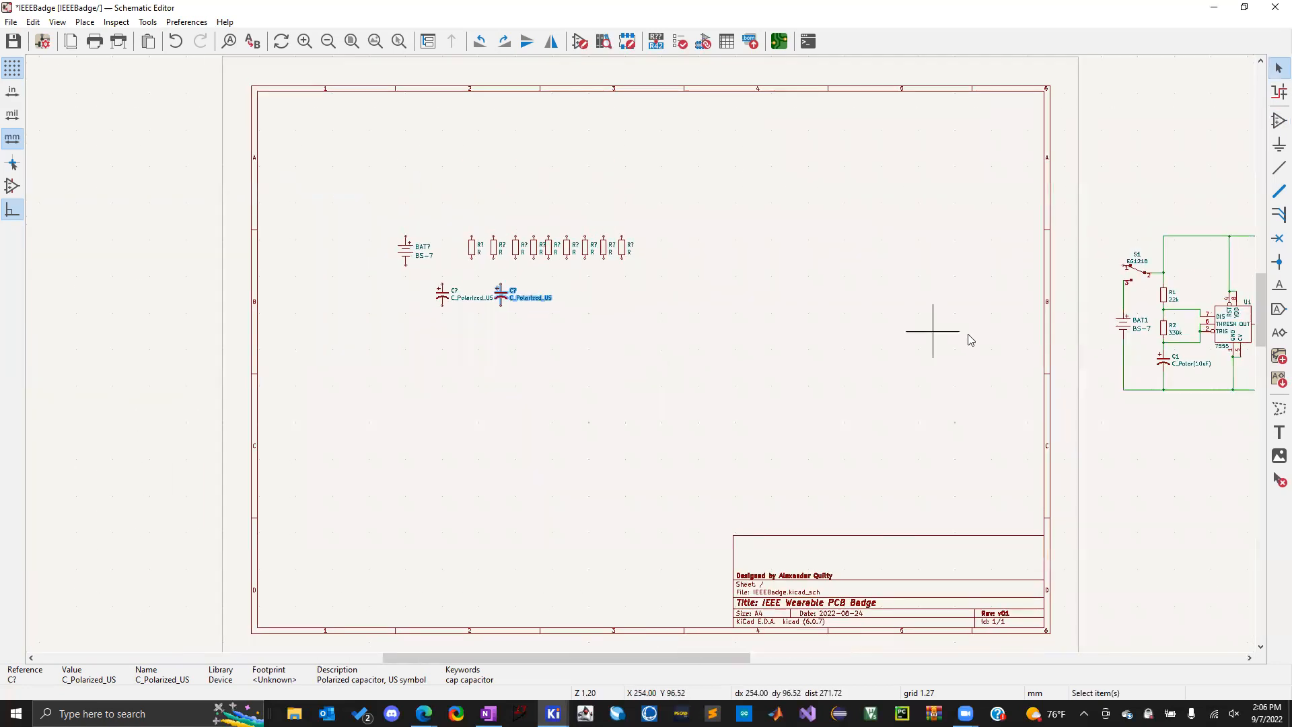
pyautogui.scroll(-2, 966, 337)
pyautogui.scroll(1, 640, 353)
pyautogui.scroll(-1, 858, 346)
pyautogui.scroll(3, 640, 354)
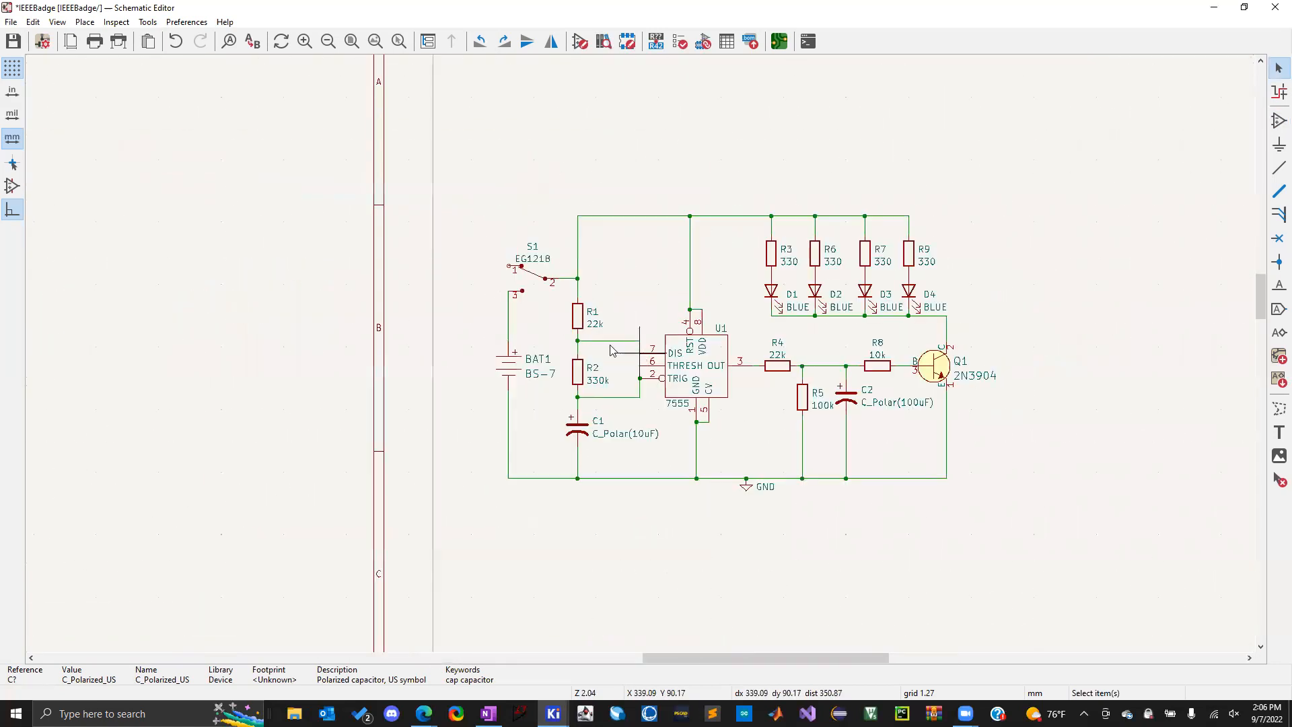
pyautogui.click(700, 384)
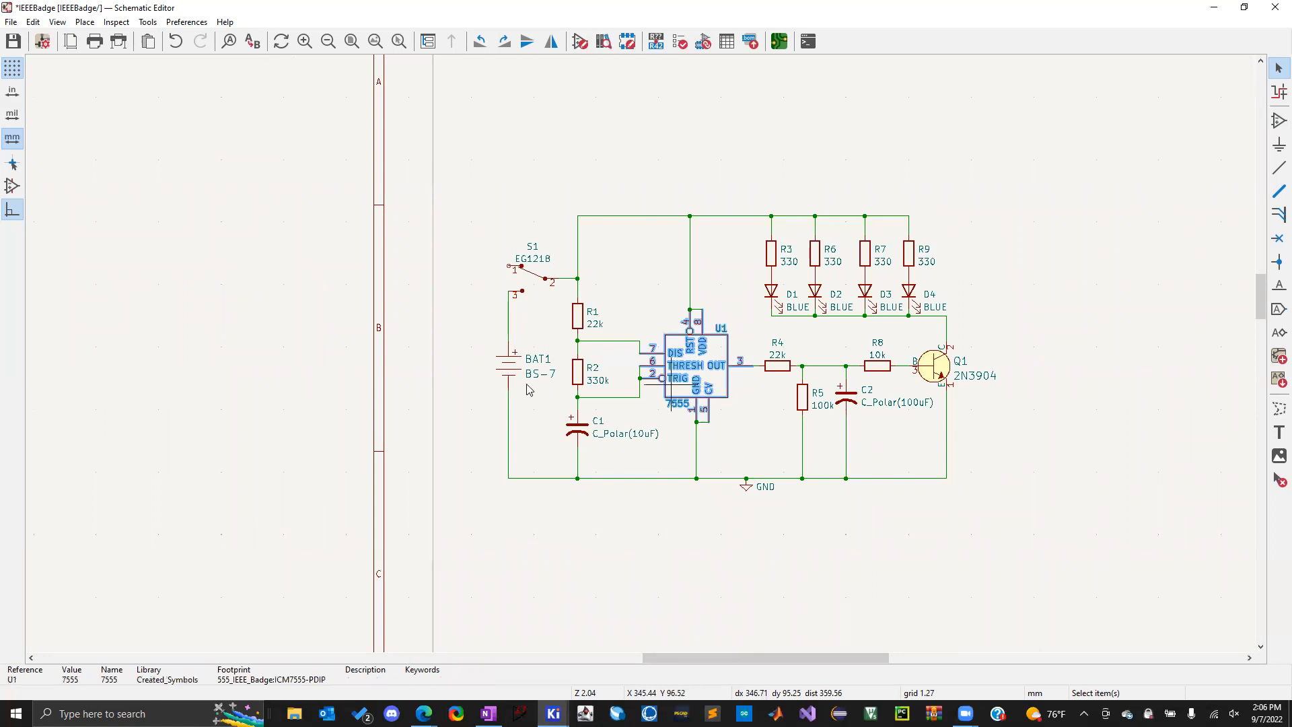
pyautogui.scroll(-3, 635, 346)
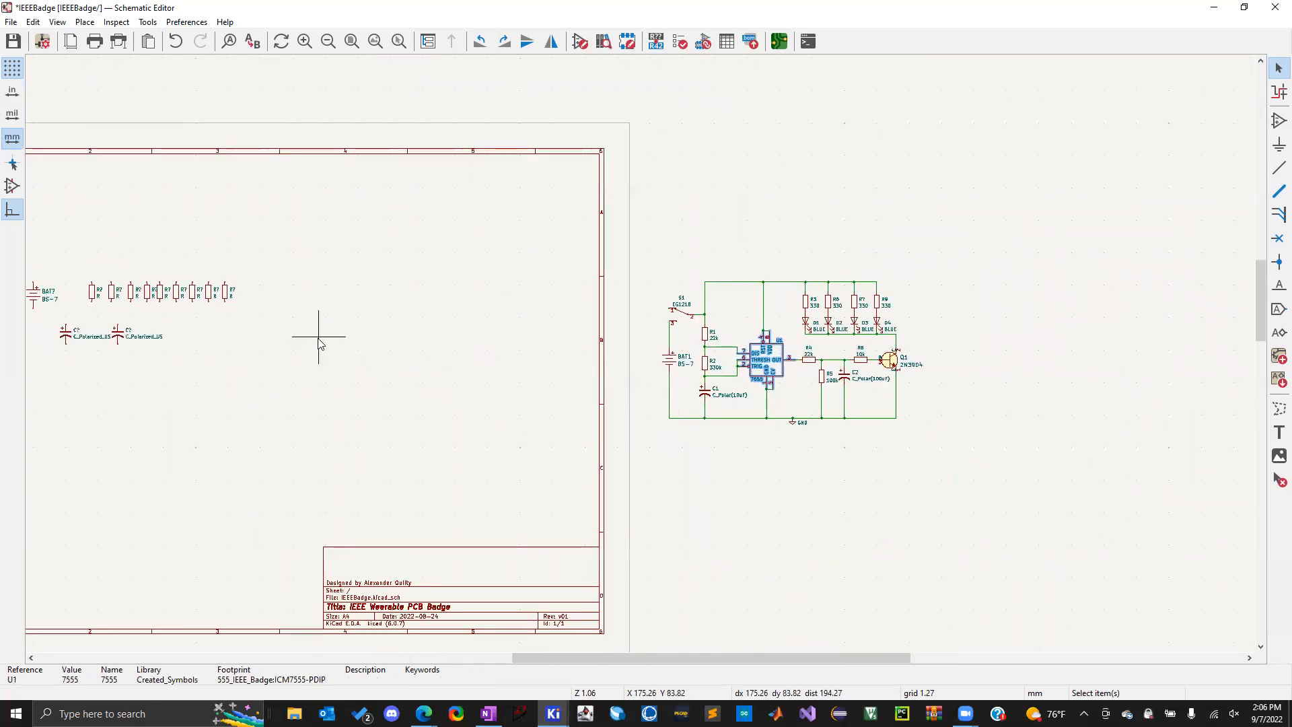
pyautogui.scroll(-1, 317, 332)
pyautogui.scroll(2, 640, 354)
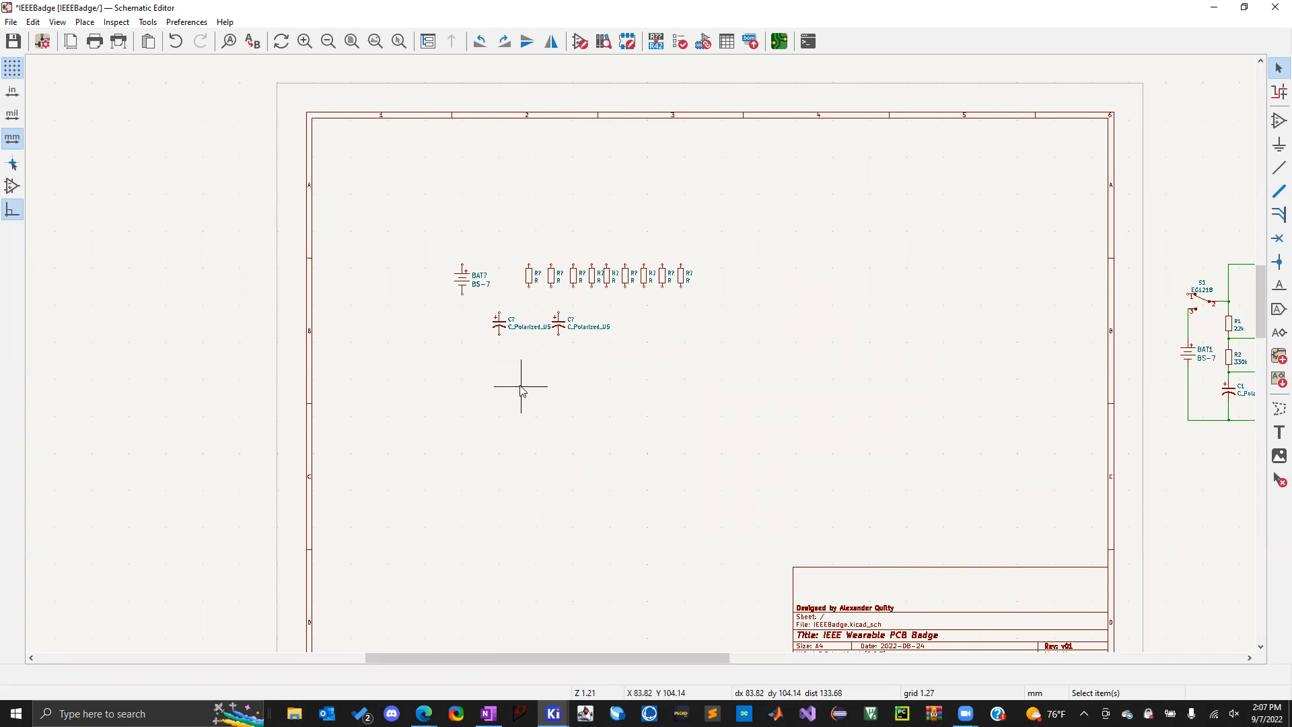
# Search the symbols for "555", place the 7555 from the Created_Symbols library beside the capacitors below the resistors, and select it
pyautogui.press('a')
pyautogui.click(407, 151)
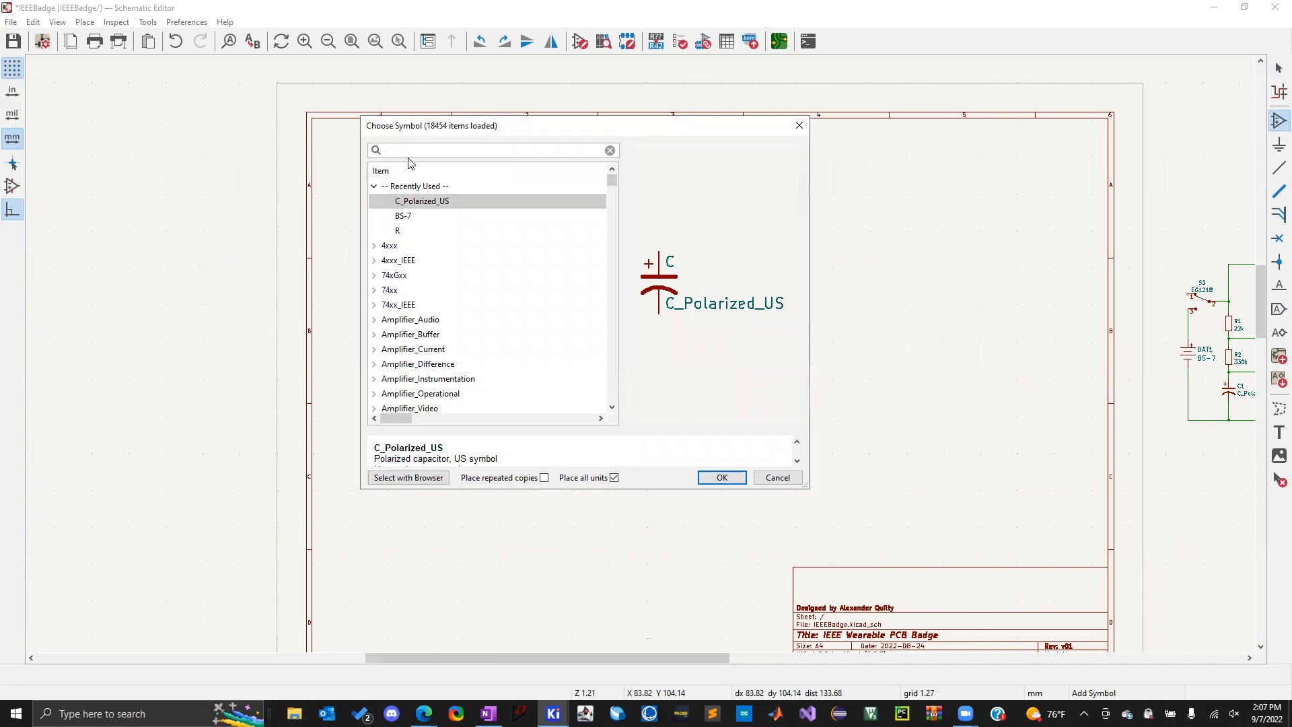
pyautogui.click(405, 217)
pyautogui.click(404, 231)
pyautogui.click(408, 216)
pyautogui.click(412, 204)
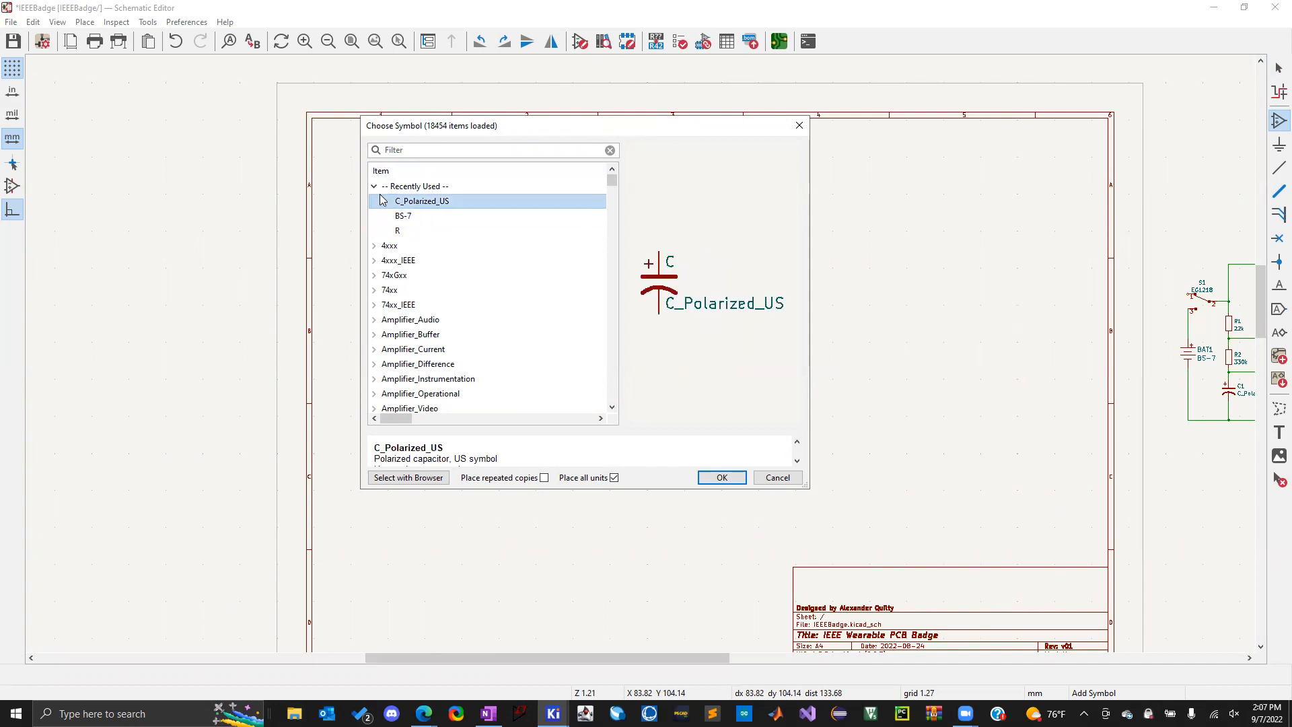
pyautogui.click(416, 151)
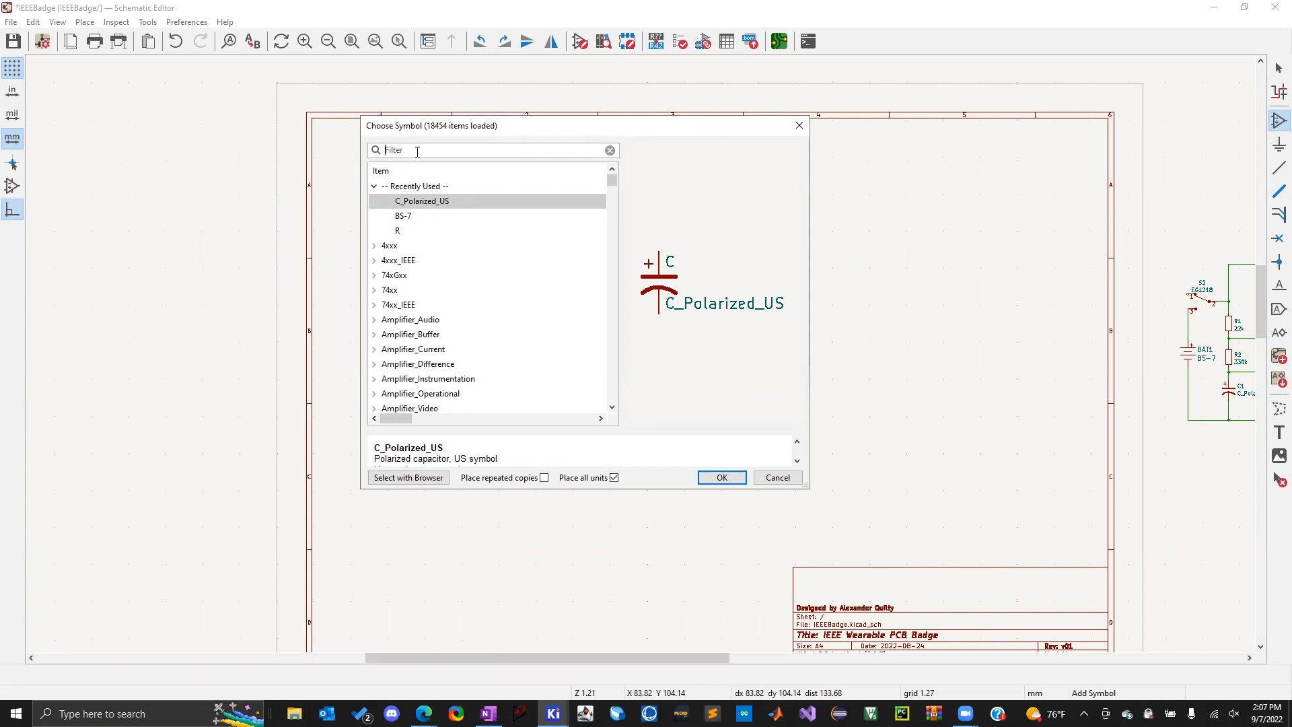
pyautogui.write('555')
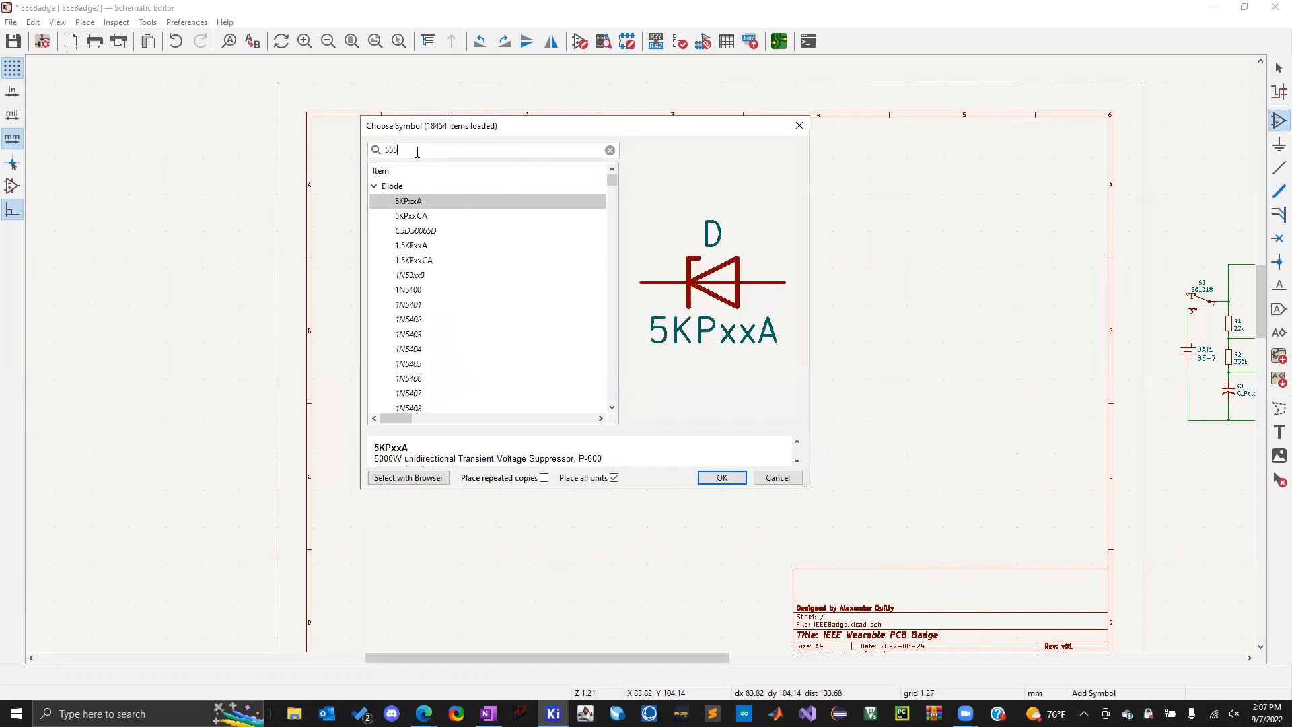
pyautogui.click(409, 231)
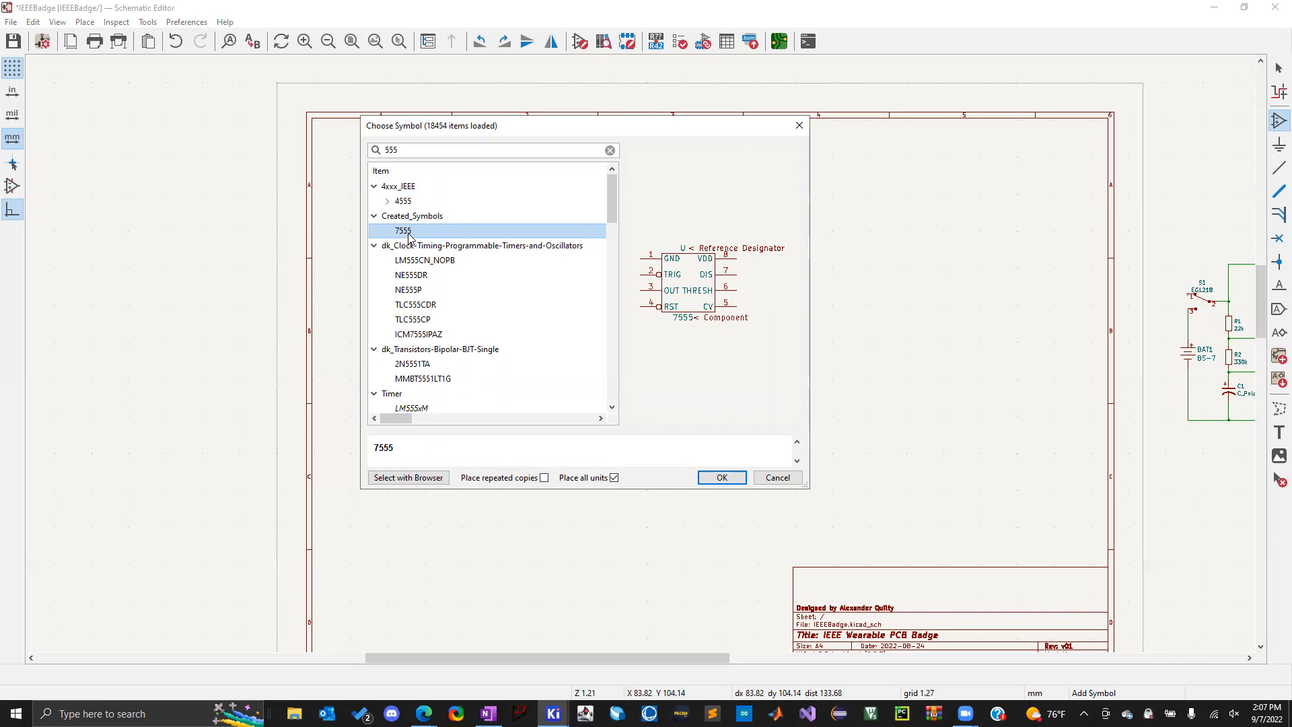
pyautogui.doubleClick(408, 232)
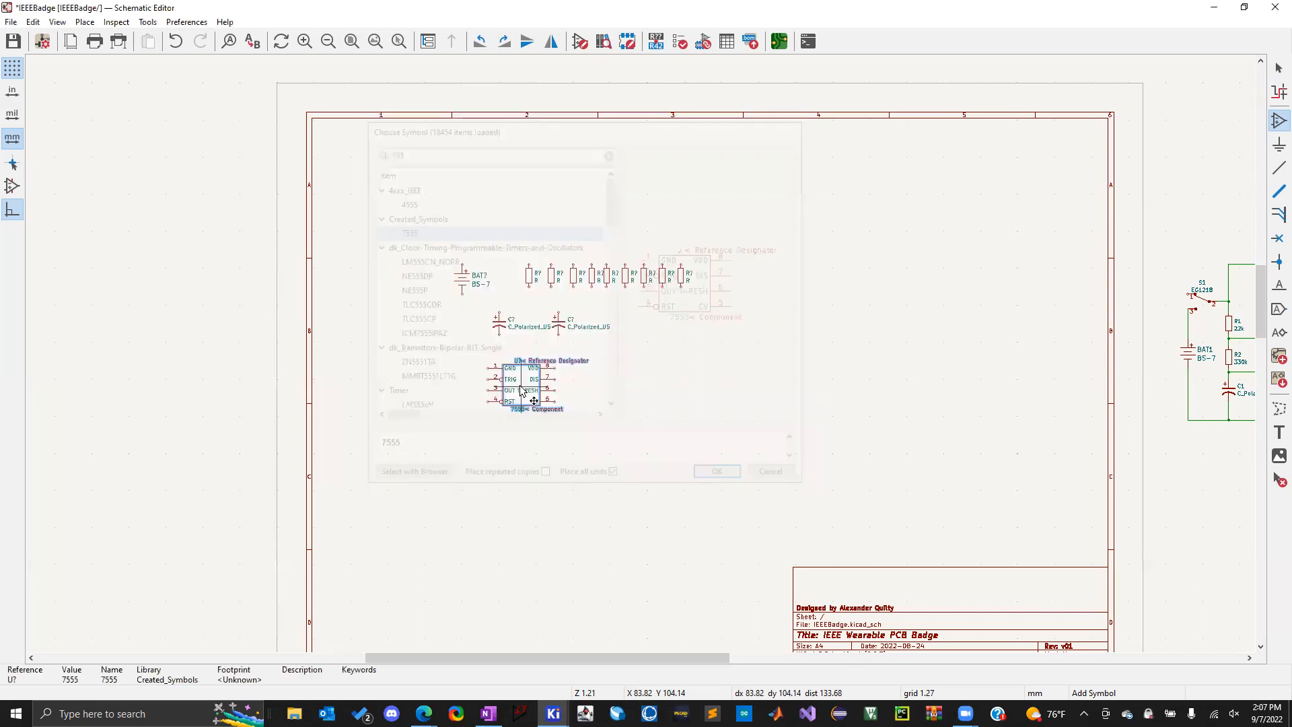
pyautogui.scroll(2, 643, 367)
pyautogui.scroll(1, 640, 356)
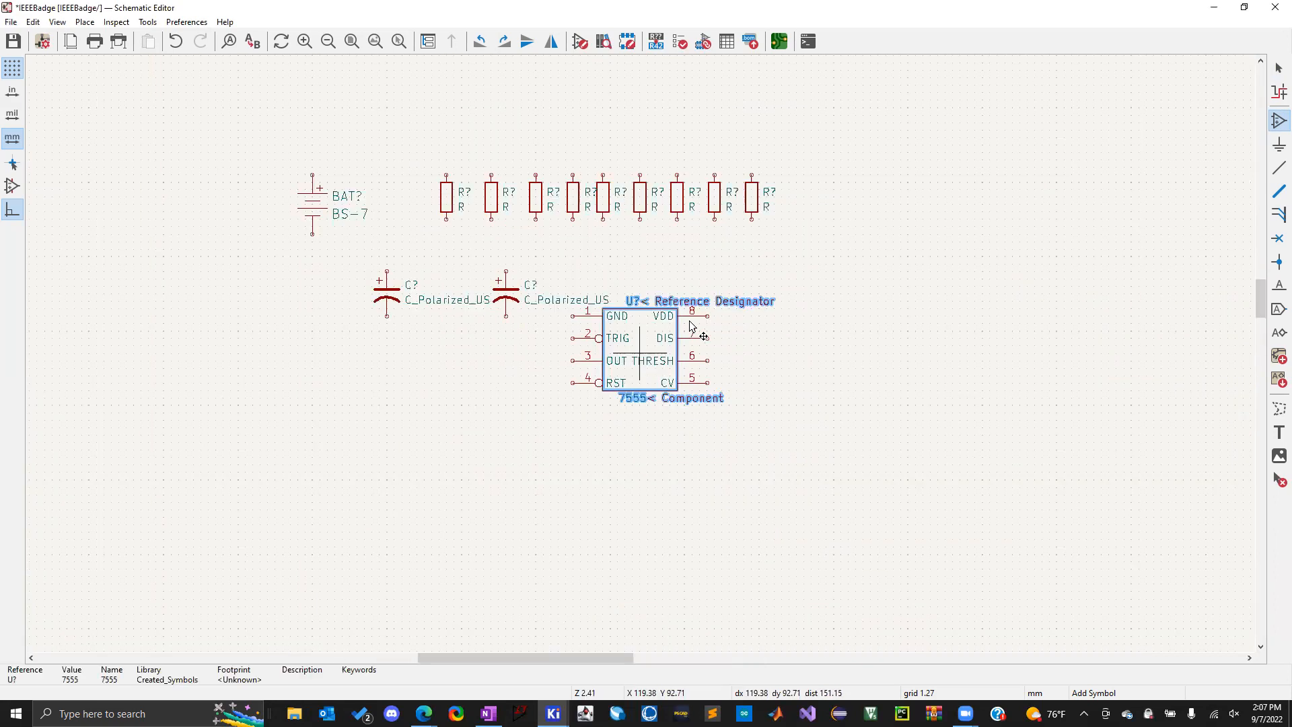
pyautogui.click(699, 326)
pyautogui.press('Escape')
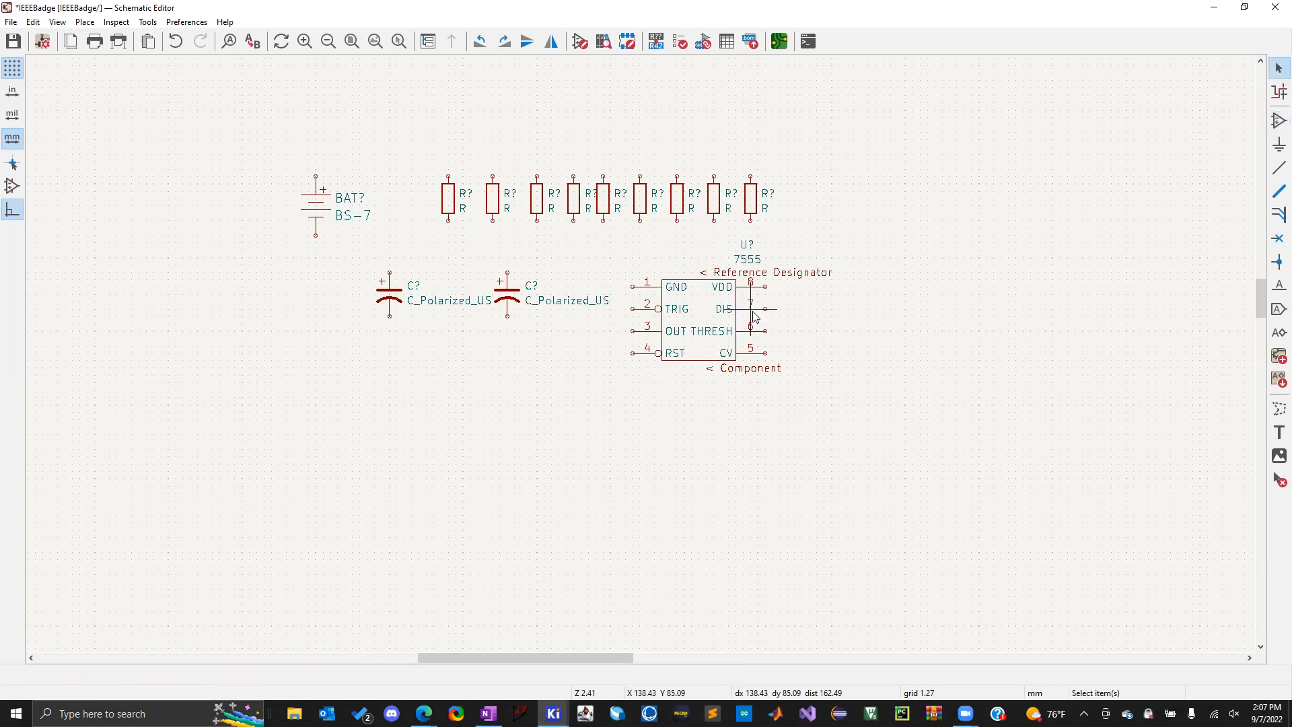
pyautogui.click(700, 316)
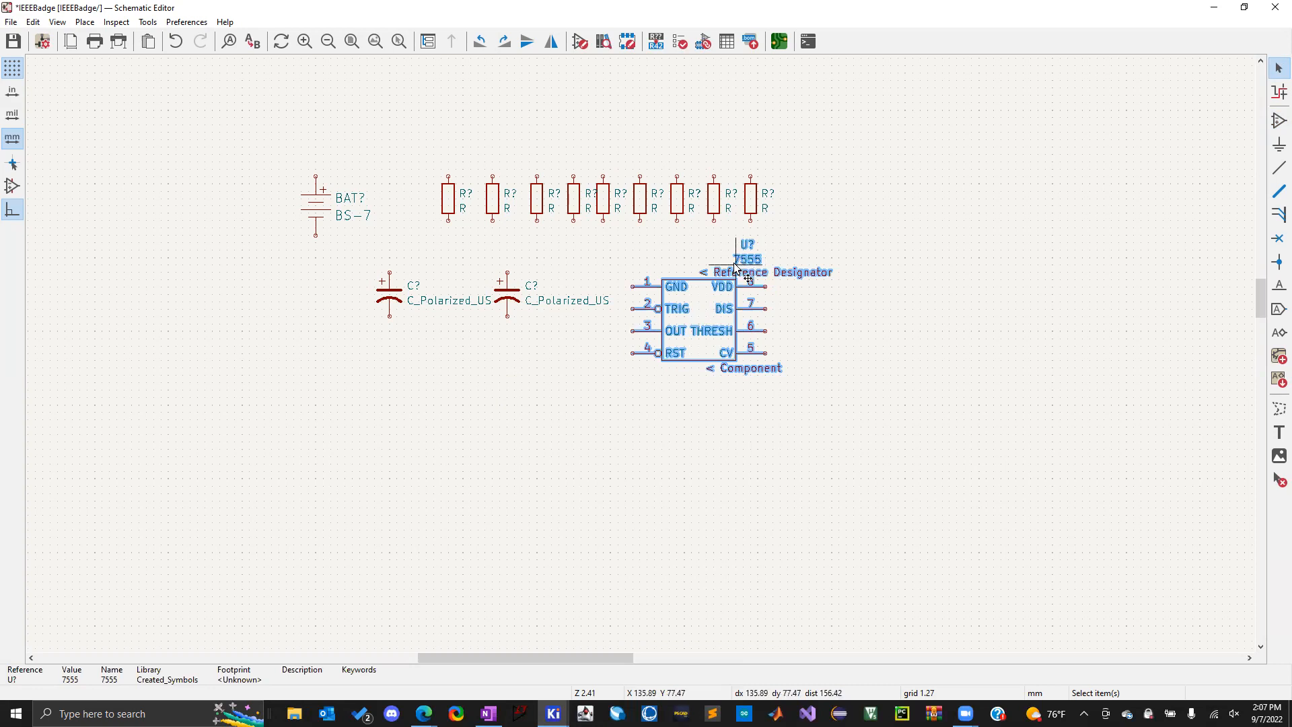
# Delete the 7555 timer symbol placed beside the polarized capacitors
pyautogui.click(854, 243)
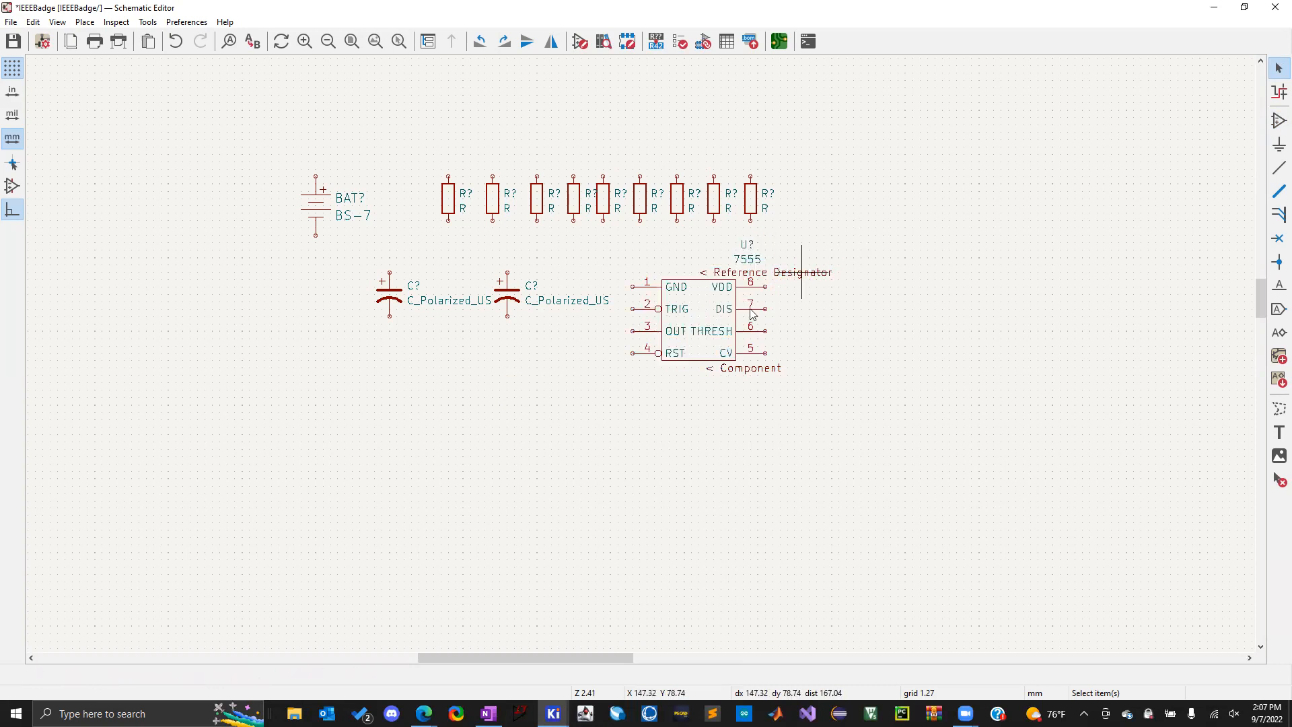
pyautogui.click(706, 336)
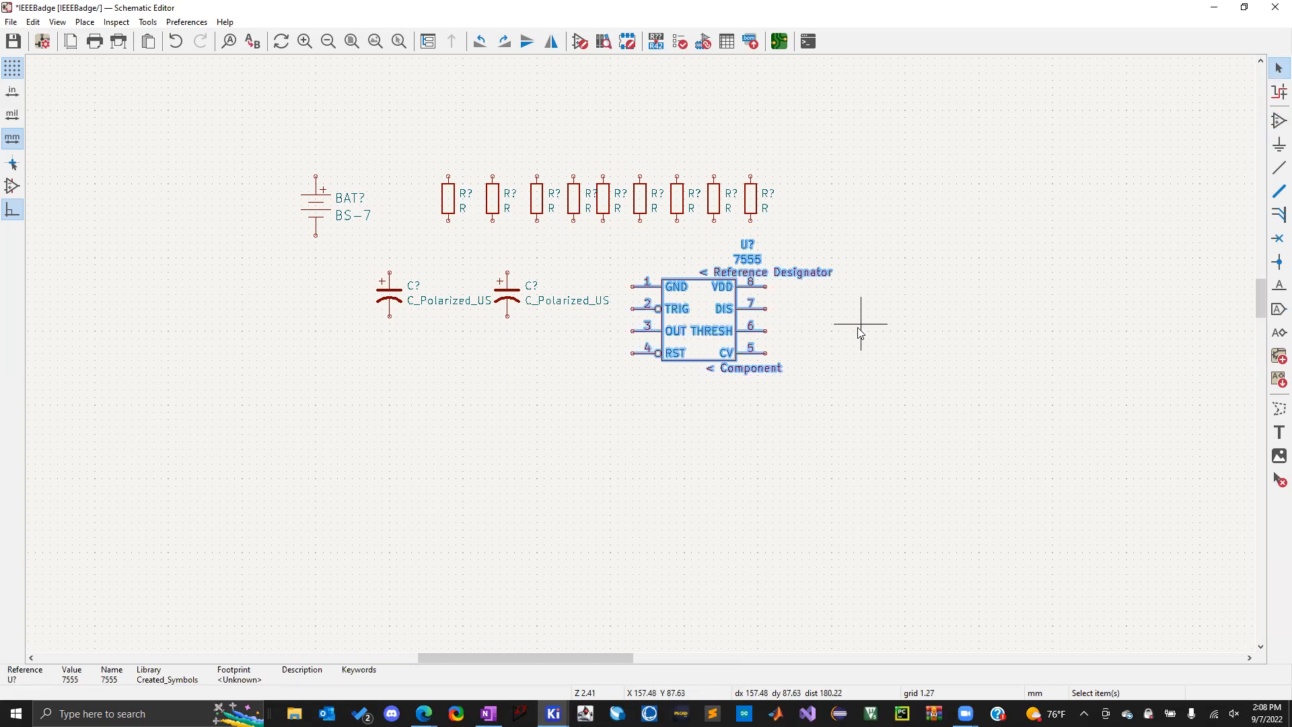
pyautogui.press('Delete')
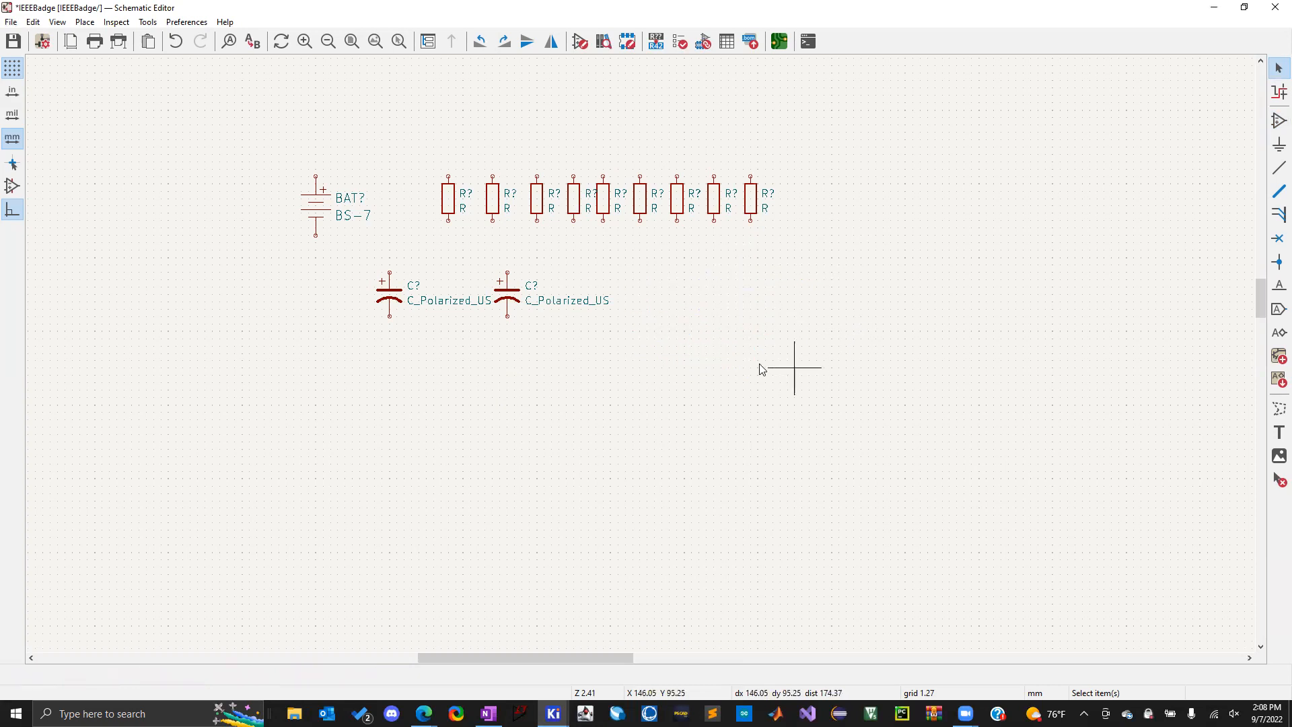
# Search the symbols for "555" and preview the 4555, 7555 and dk_Clock-Timing library candidates such as NE555P
pyautogui.press('a')
pyautogui.click(633, 325)
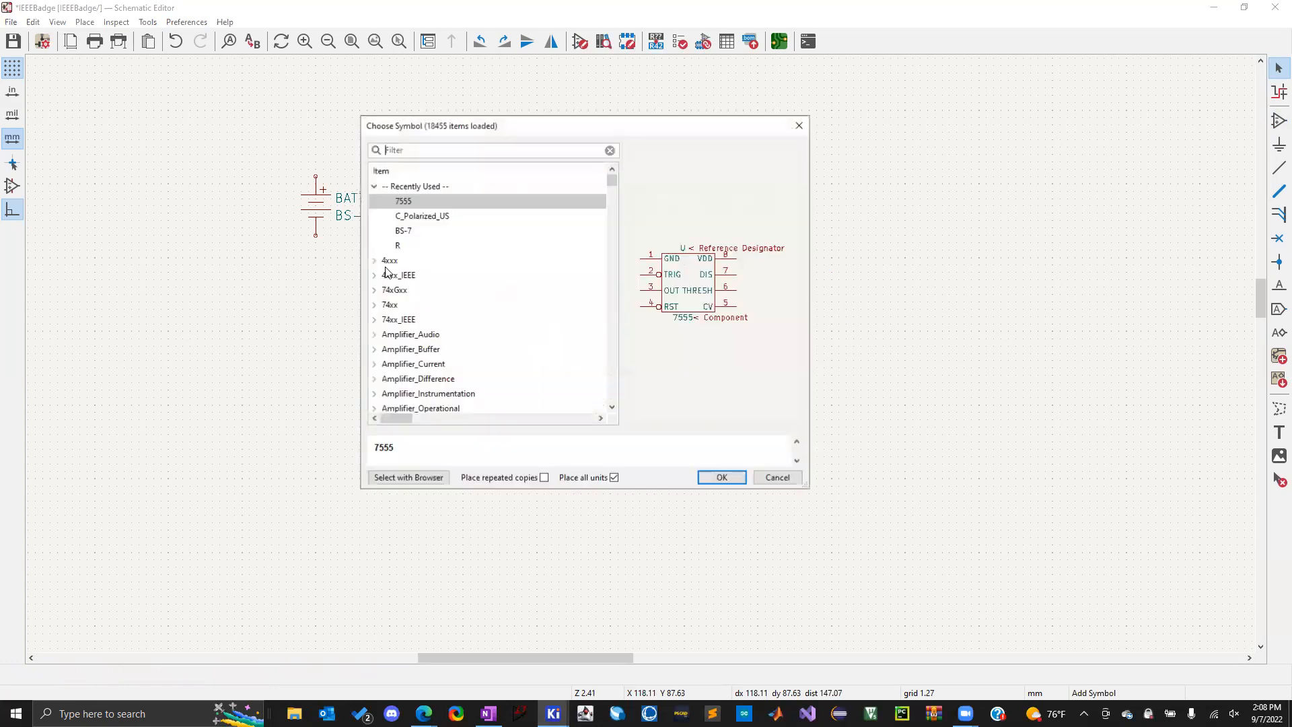
pyautogui.write('555')
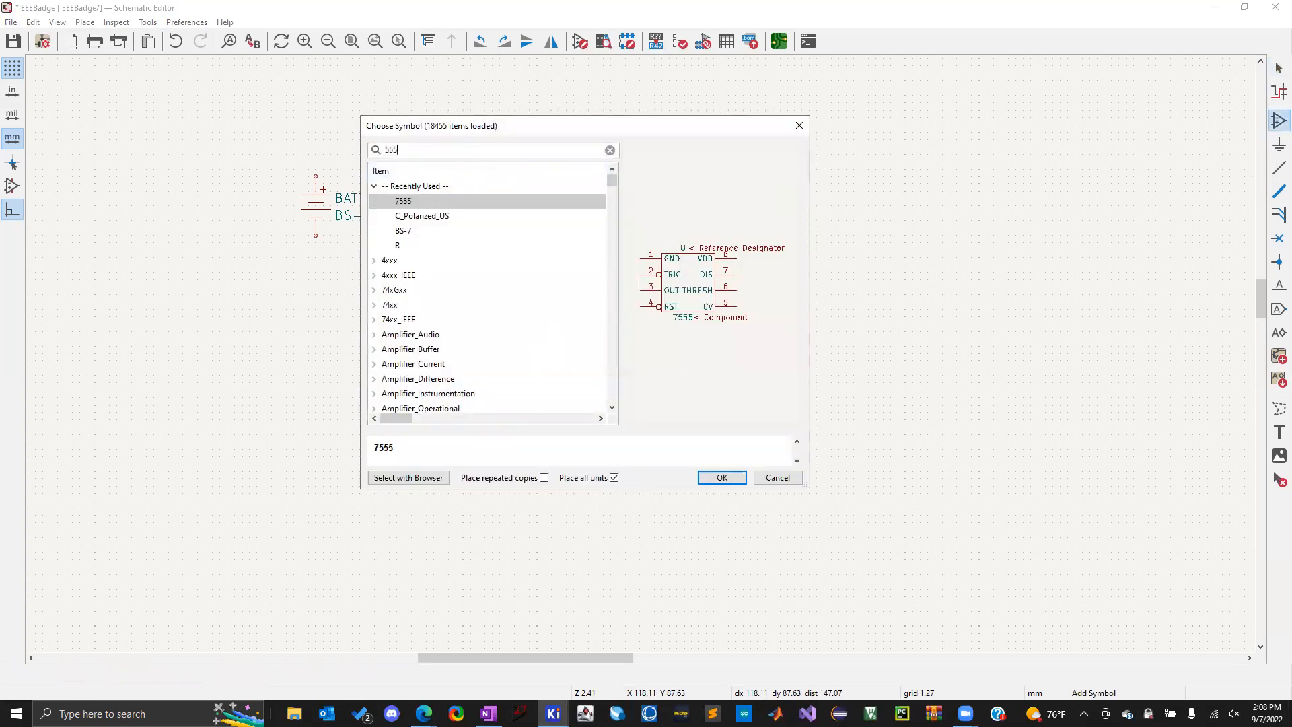
pyautogui.click(418, 231)
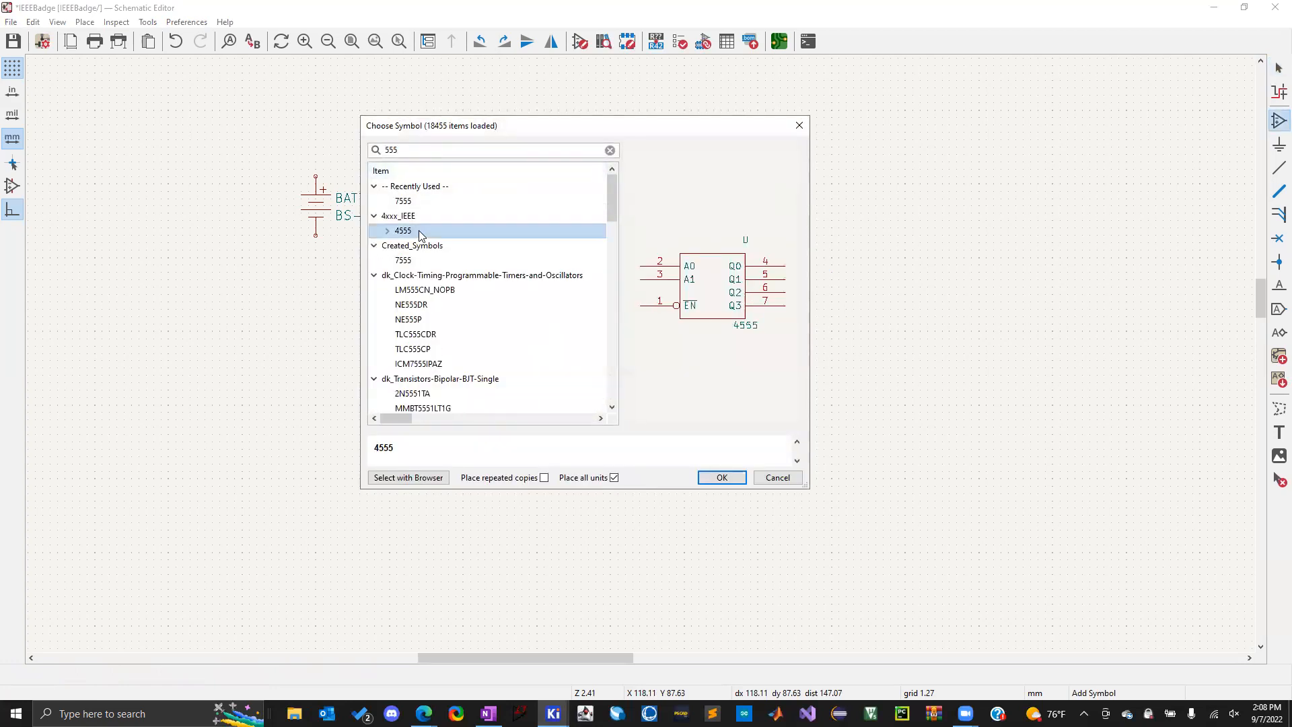
pyautogui.click(436, 291)
pyautogui.click(428, 307)
pyautogui.click(429, 320)
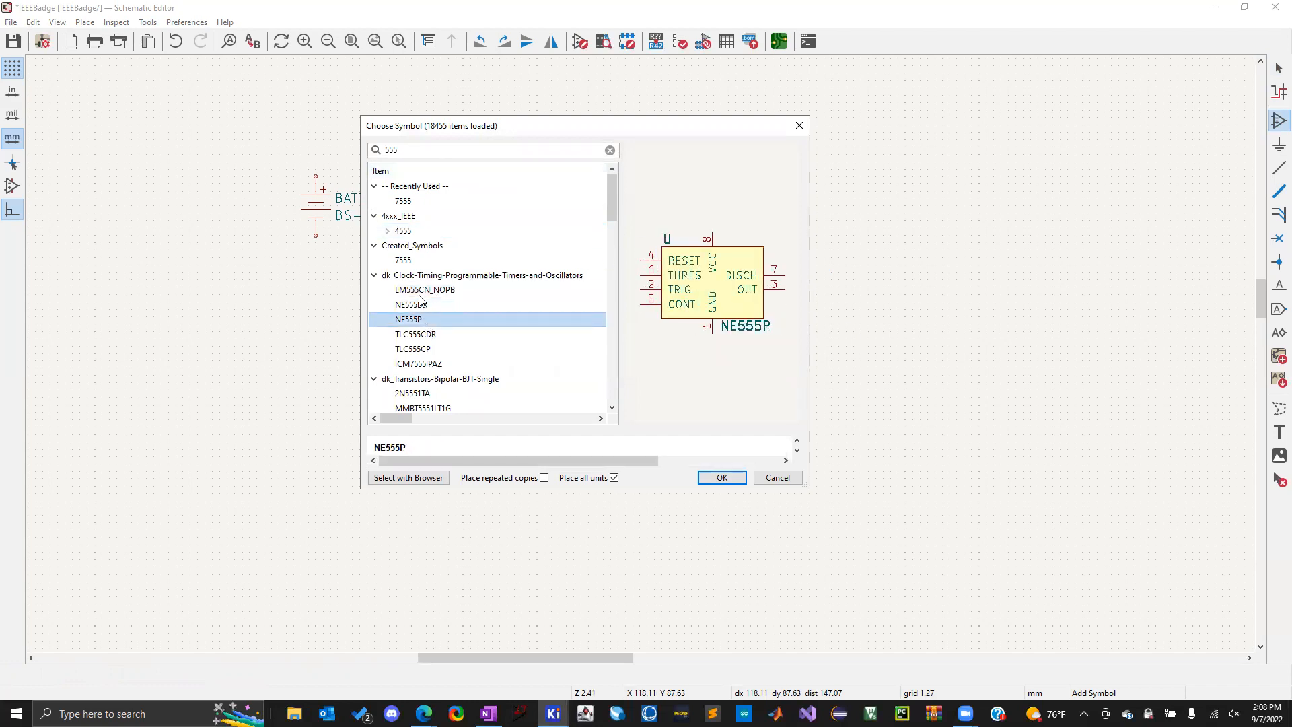
pyautogui.click(414, 265)
pyautogui.click(396, 249)
pyautogui.click(410, 261)
# Compare the Timer library's LM555xM, LM555xMM, LM555xN, NE555D and NE555P symbols in the preview
pyautogui.scroll(-3, 412, 269)
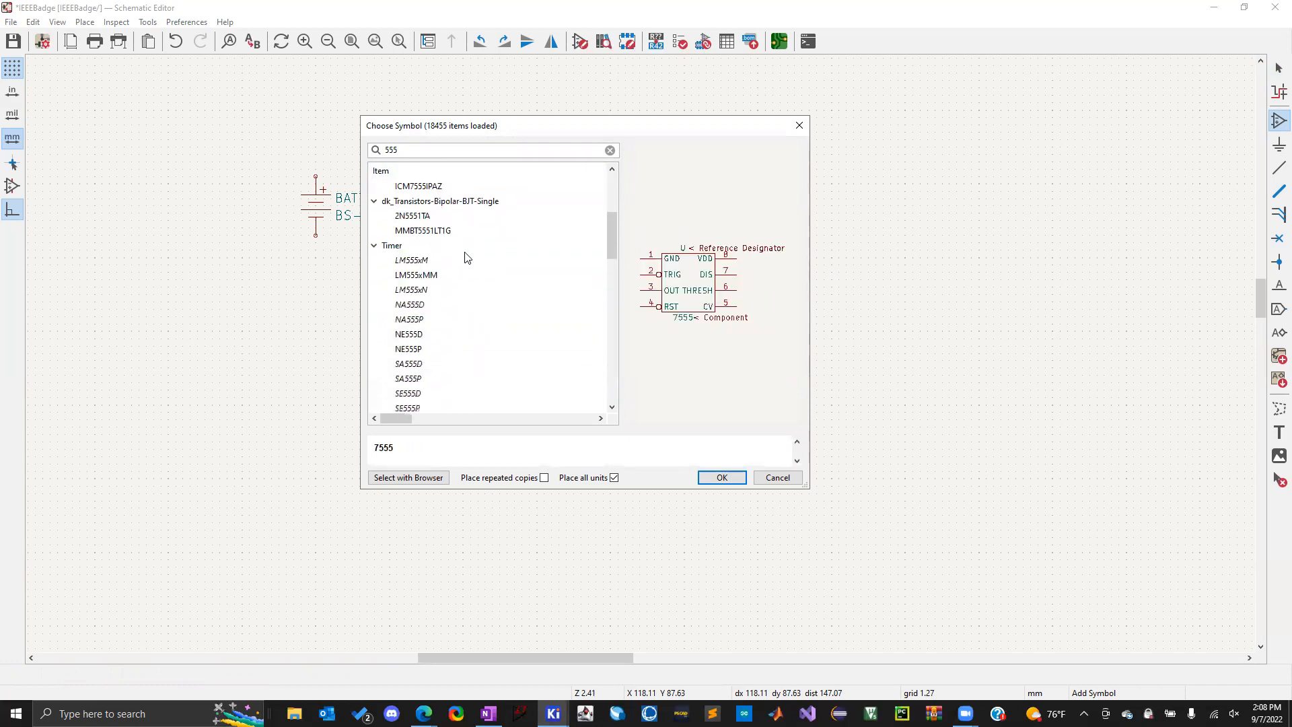
pyautogui.scroll(-1, 413, 282)
pyautogui.click(414, 278)
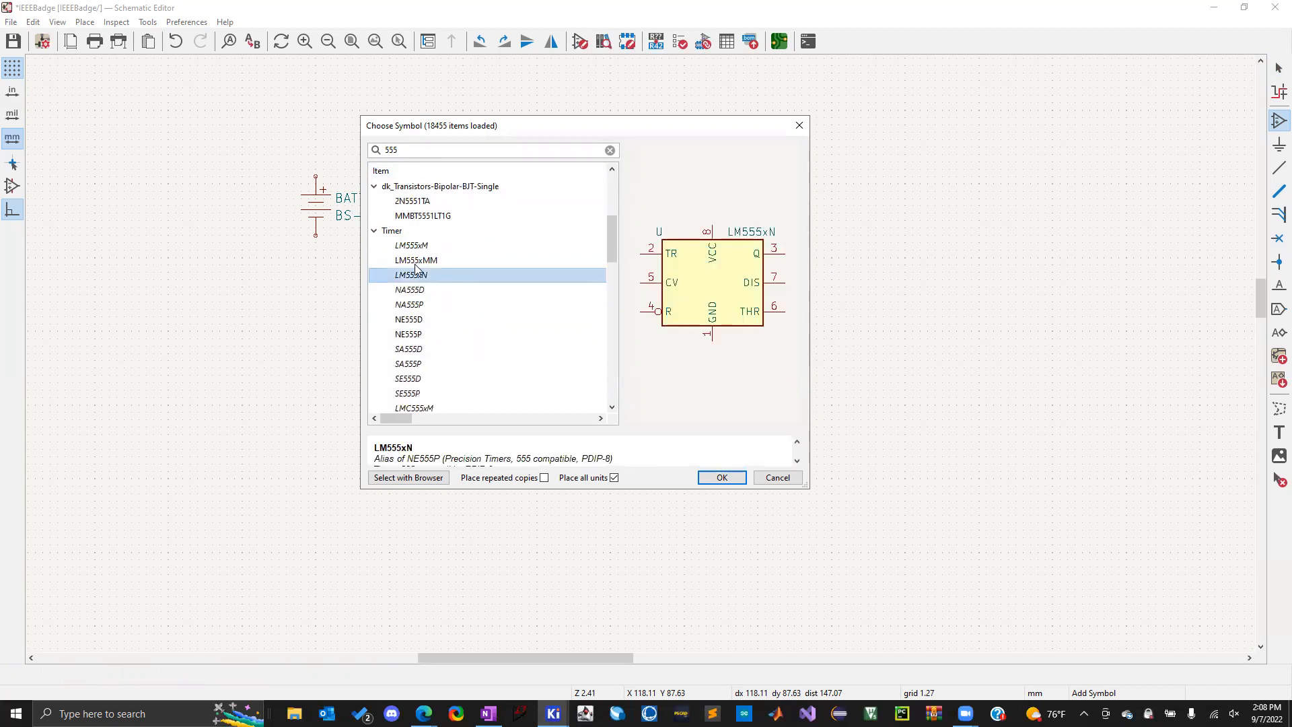
pyautogui.click(416, 262)
pyautogui.click(418, 246)
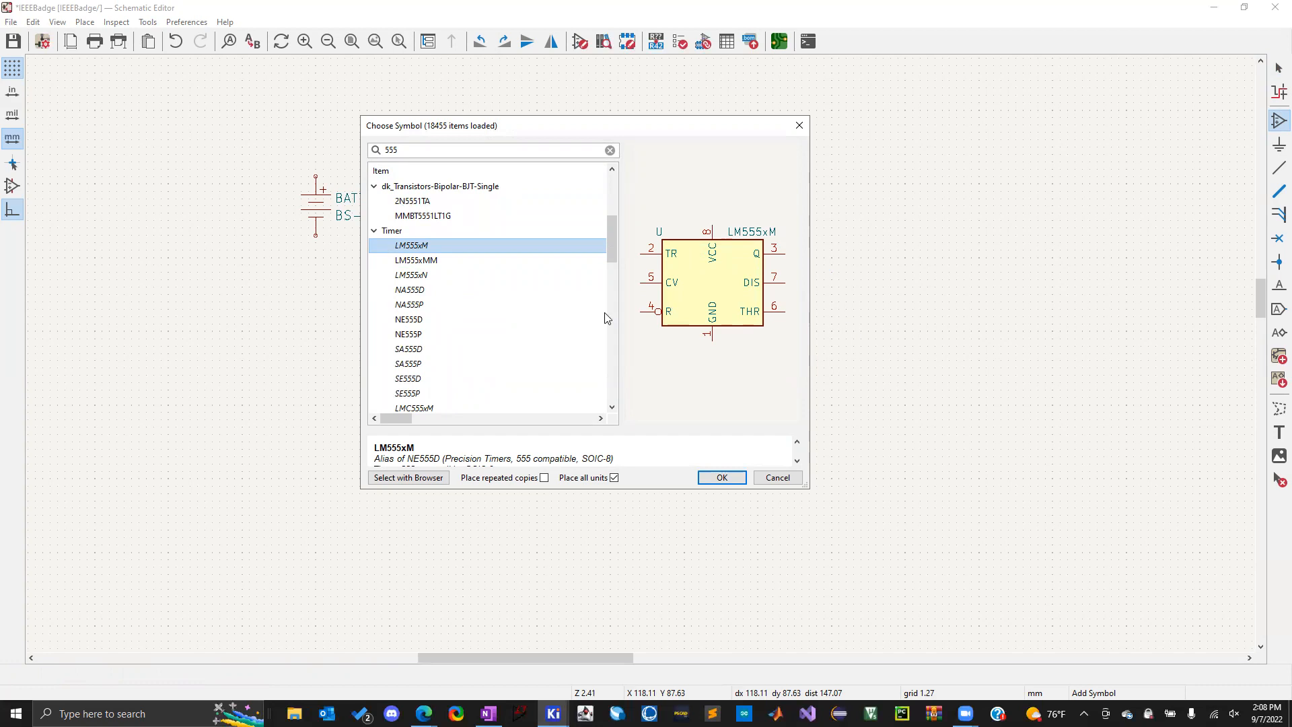
pyautogui.click(414, 261)
pyautogui.click(416, 281)
pyautogui.click(401, 232)
pyautogui.scroll(-1, 445, 290)
pyautogui.click(419, 319)
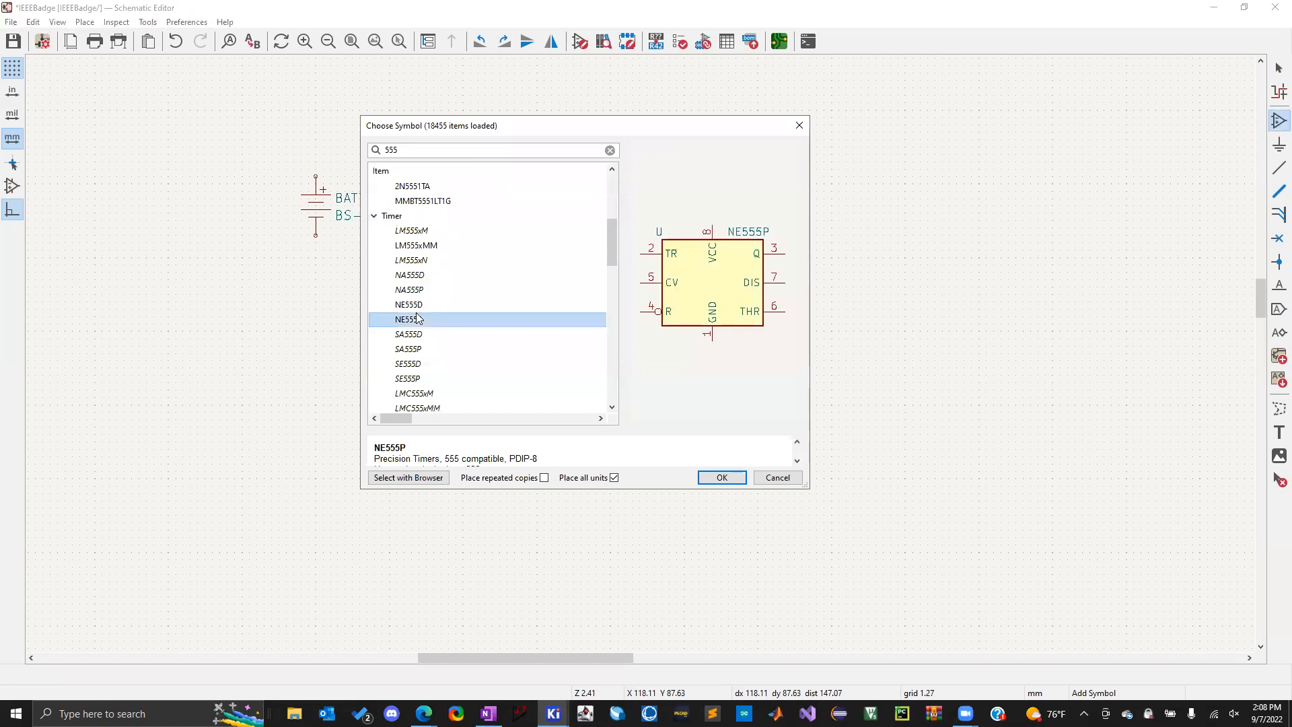
pyautogui.click(418, 304)
pyautogui.click(425, 234)
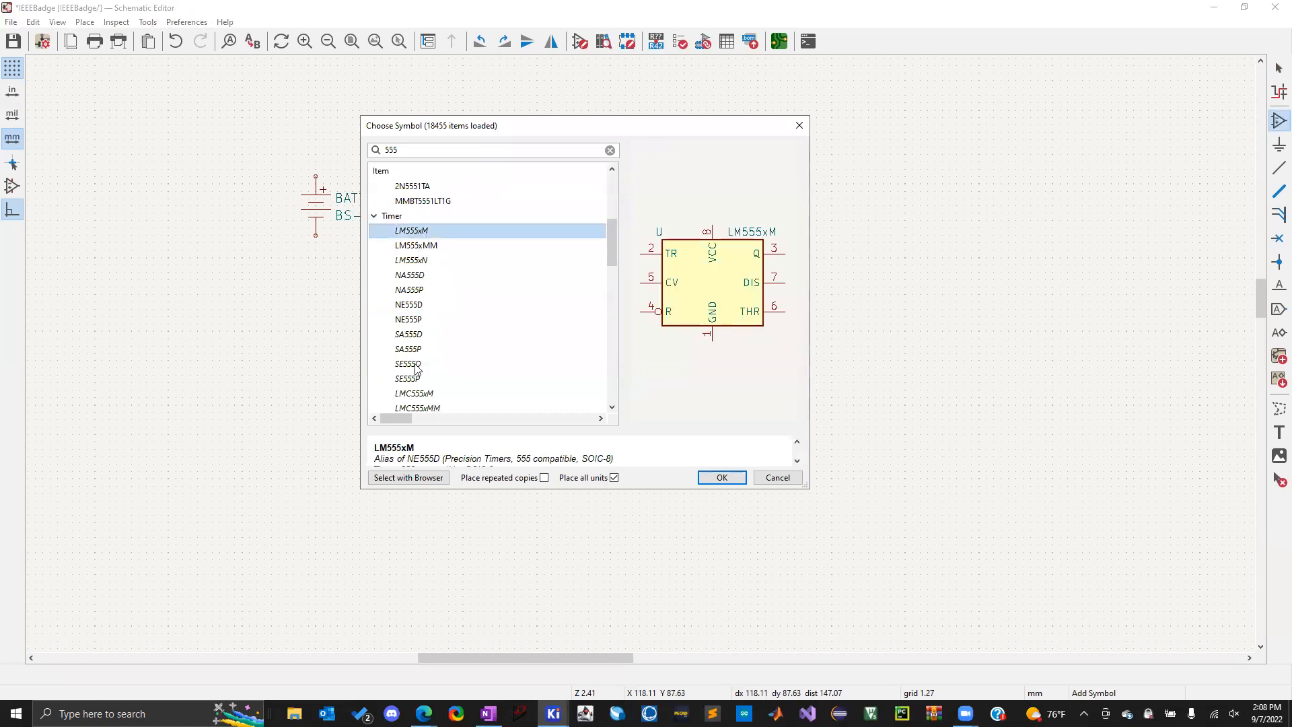
# Preview the SE555P, LMC555xM and LMC555xN variants further down the Timer library
pyautogui.scroll(-4, 438, 316)
pyautogui.click(414, 320)
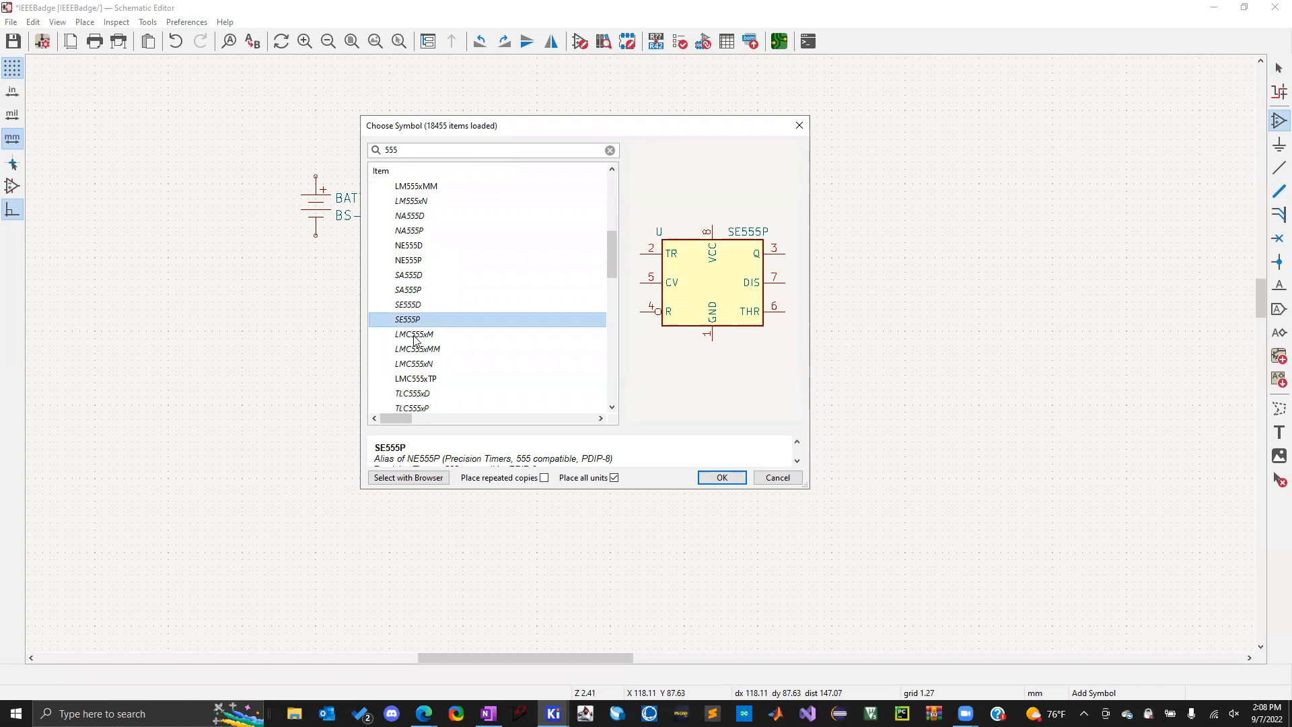
pyautogui.click(417, 334)
pyautogui.click(422, 364)
pyautogui.scroll(-2, 420, 350)
pyautogui.scroll(2, 419, 334)
pyautogui.scroll(2, 421, 330)
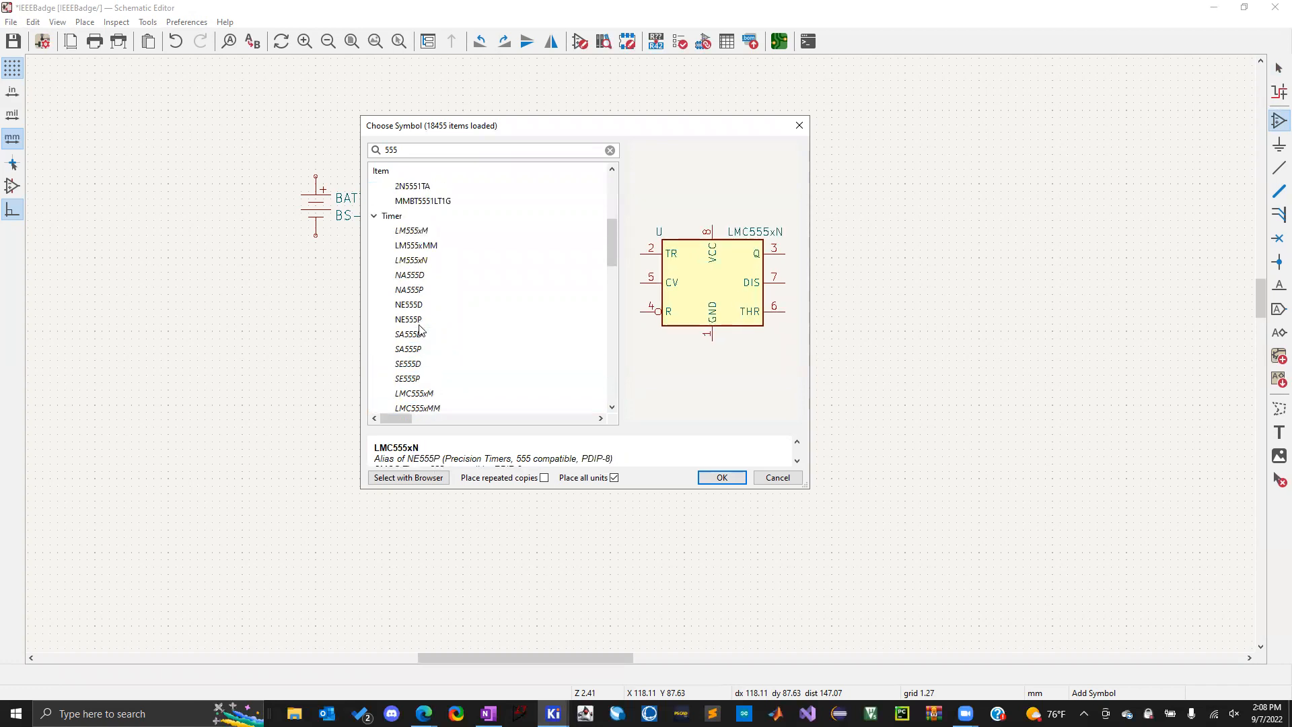
# Place the LM555xM timer from the Timer library beside the capacitors, below the resistor row
pyautogui.click(426, 232)
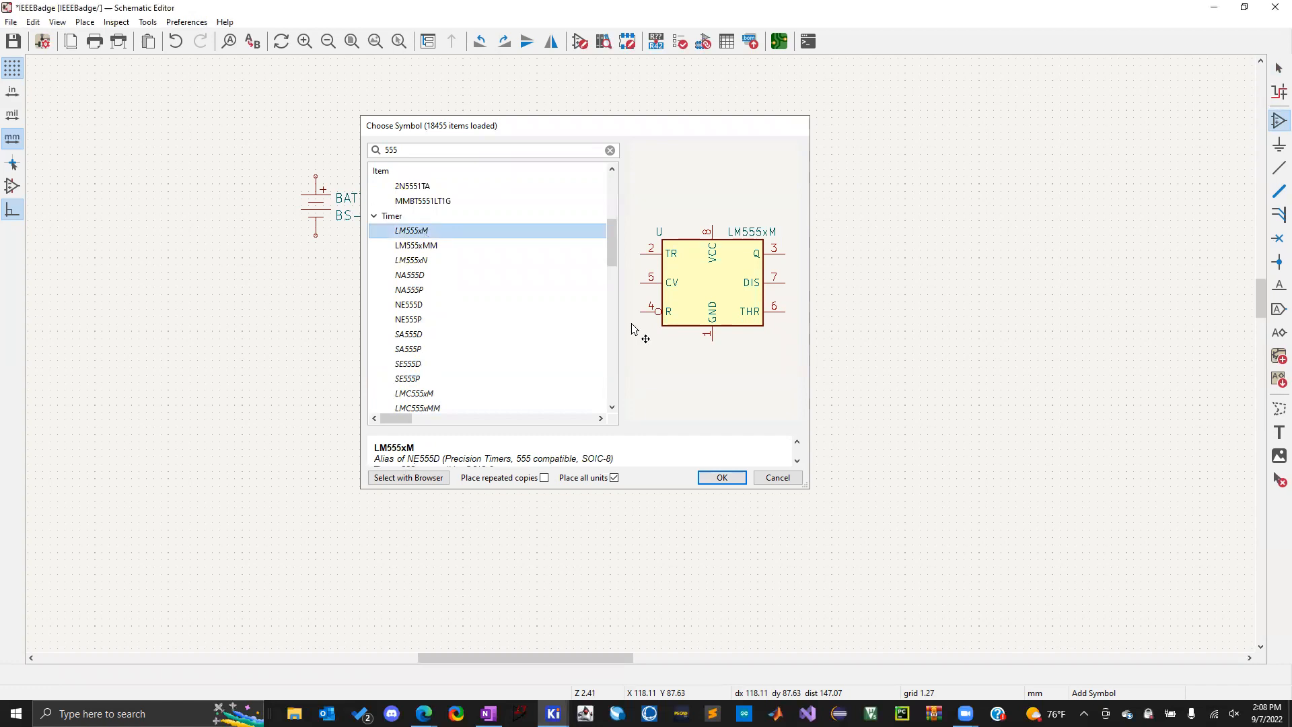
pyautogui.doubleClick(425, 233)
pyautogui.press('Escape')
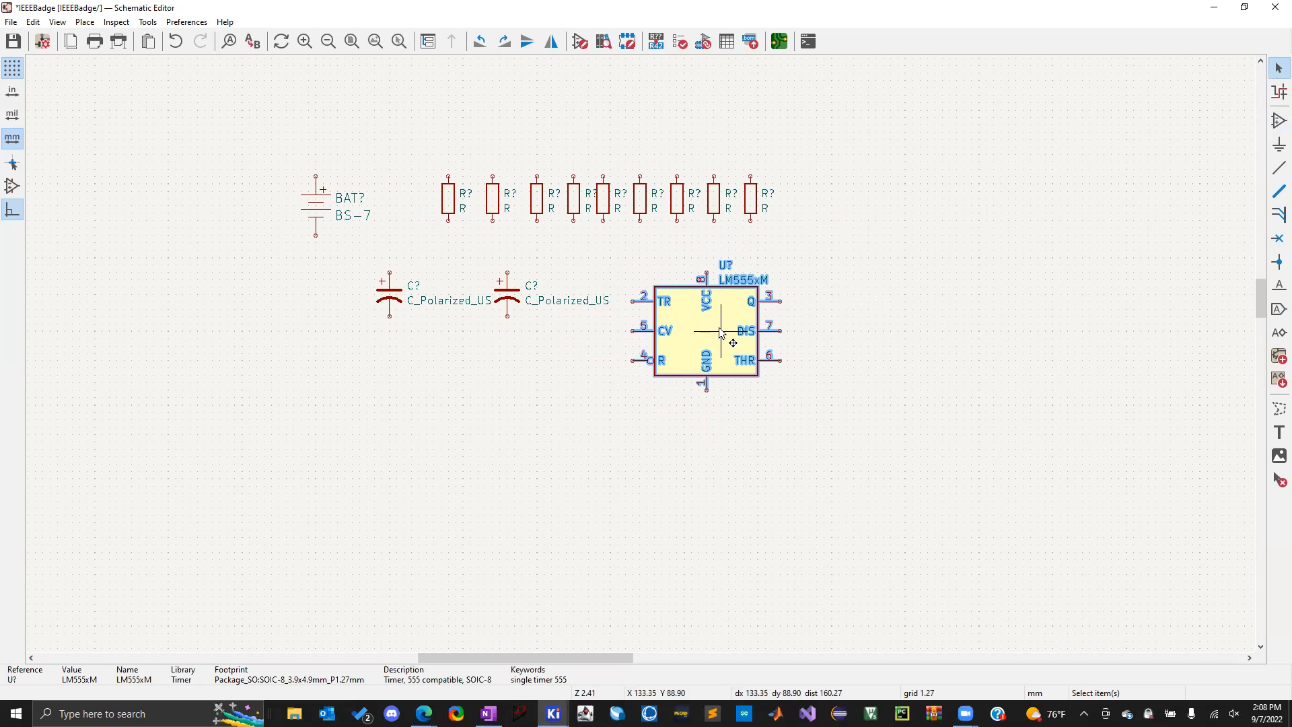
# Move the LM555xM timer directly beneath the two polarized capacitors and save the schematic
pyautogui.moveTo(719, 327); pyautogui.dragTo(686, 436)
pyautogui.click(874, 348)
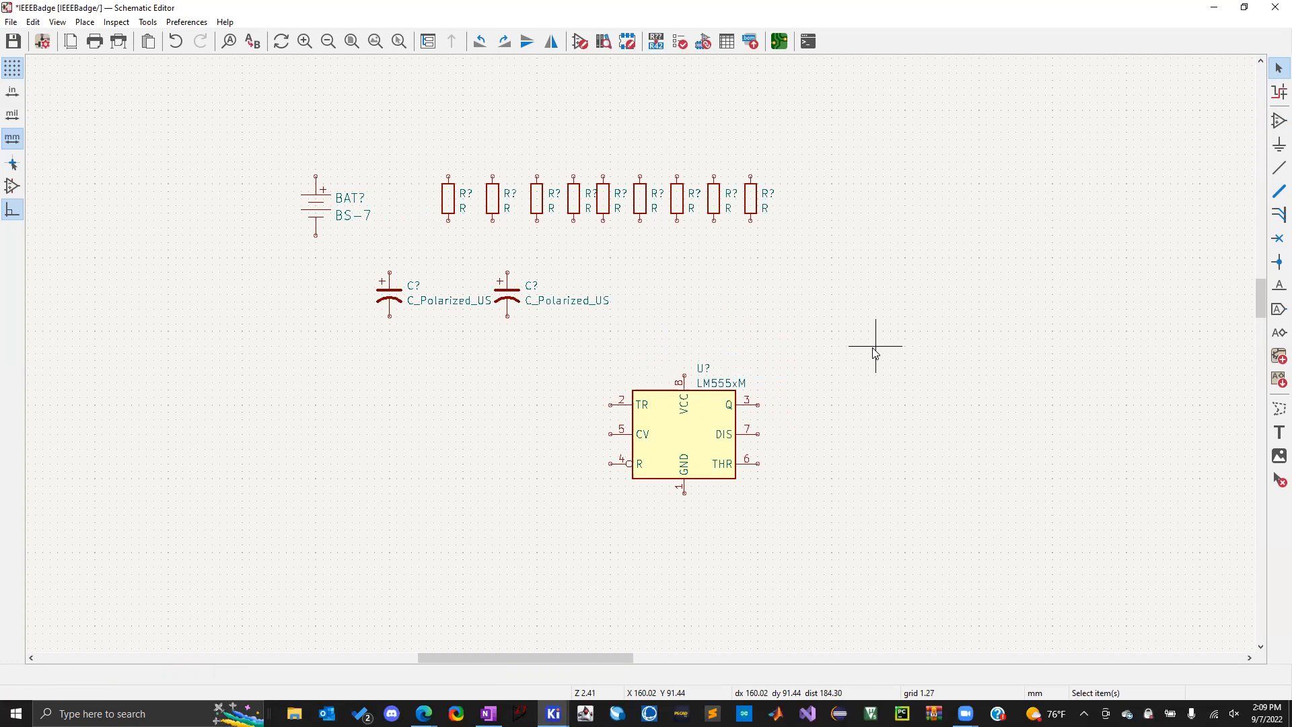
pyautogui.click(685, 437)
pyautogui.moveTo(685, 437); pyautogui.dragTo(479, 430)
pyautogui.click(648, 402)
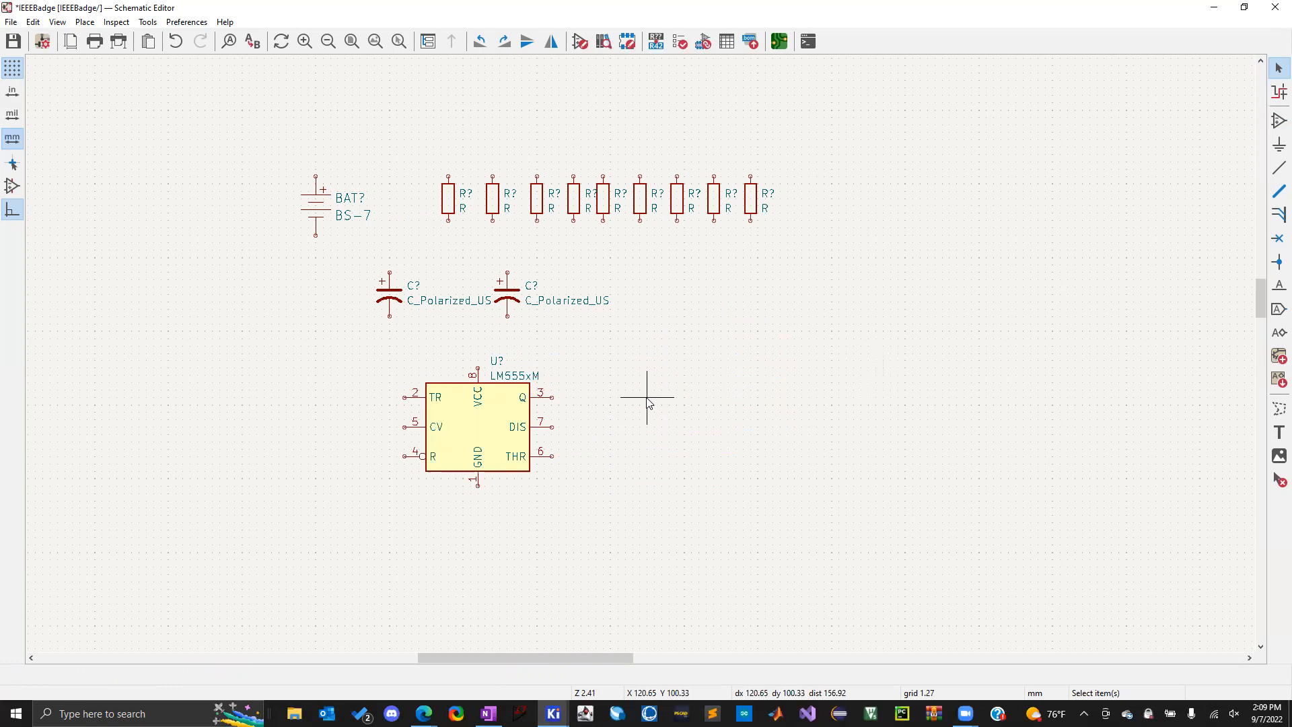
pyautogui.hotkey('ctrl', 's')
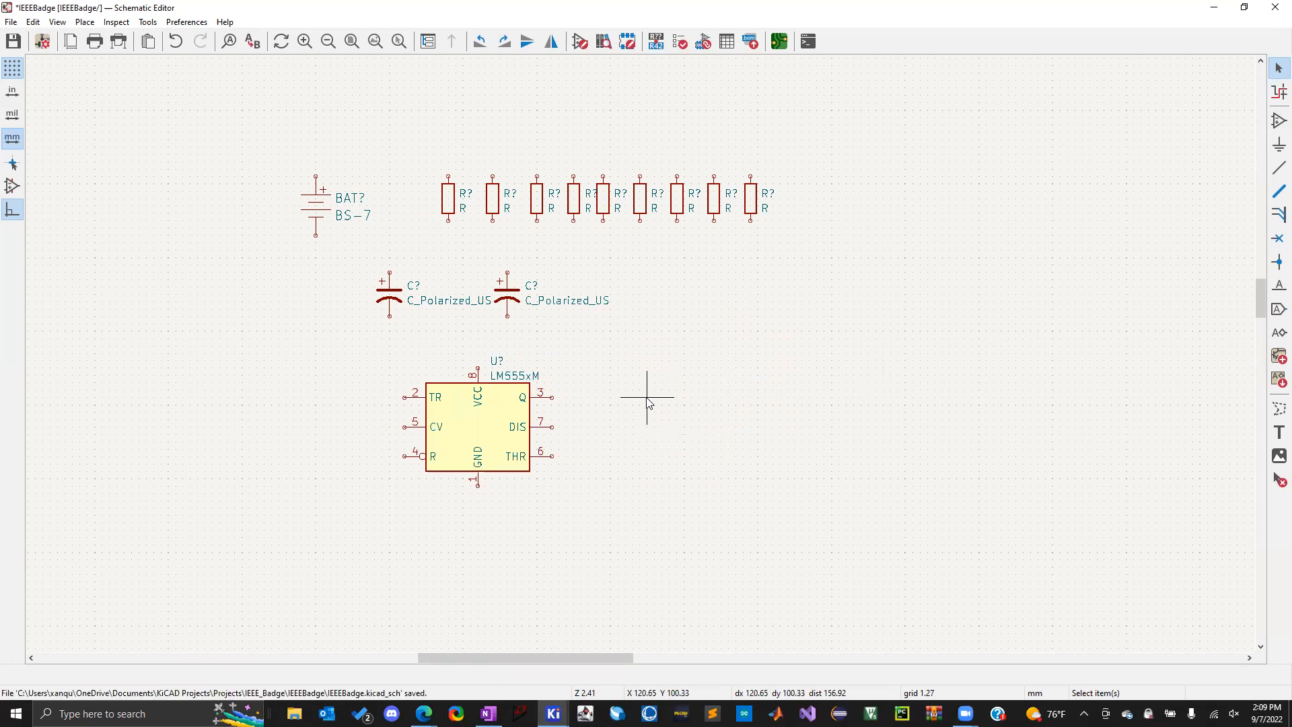
# Reposition the LM555xM timer to the lower right of the capacitors, below the right half of the resistor row
pyautogui.scroll(-1, 642, 359)
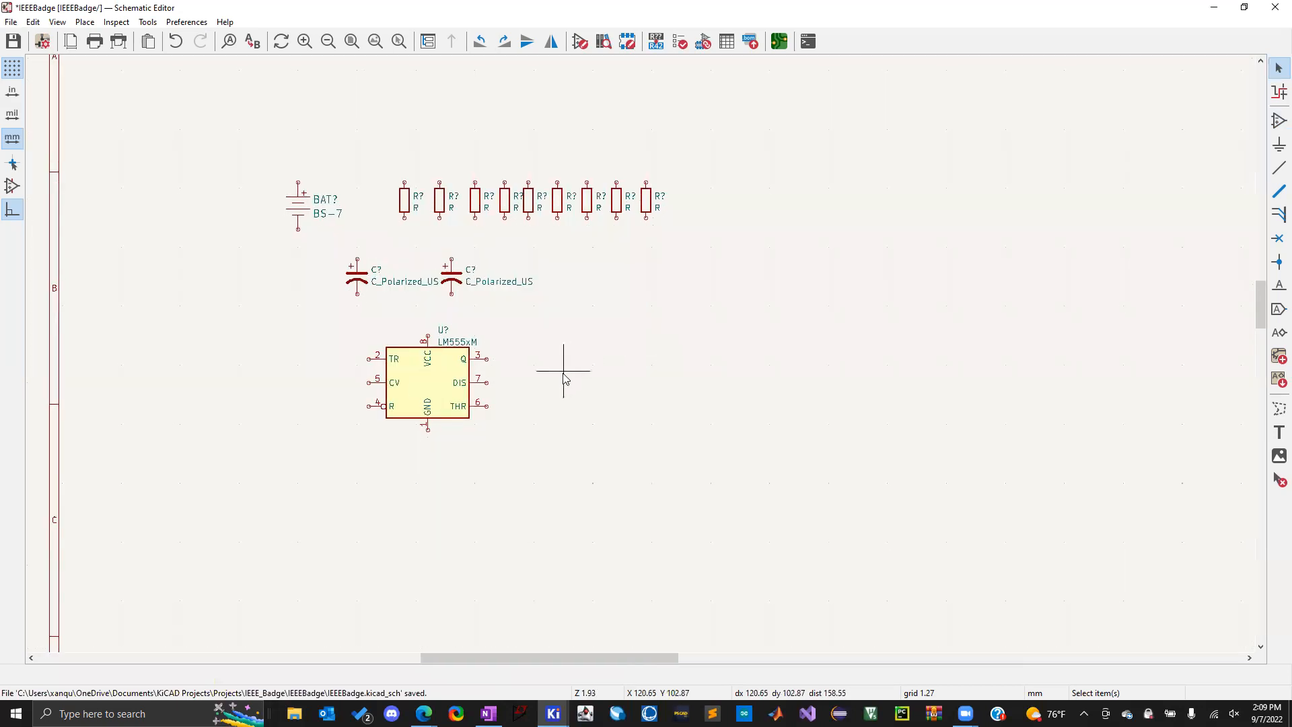
pyautogui.click(428, 383)
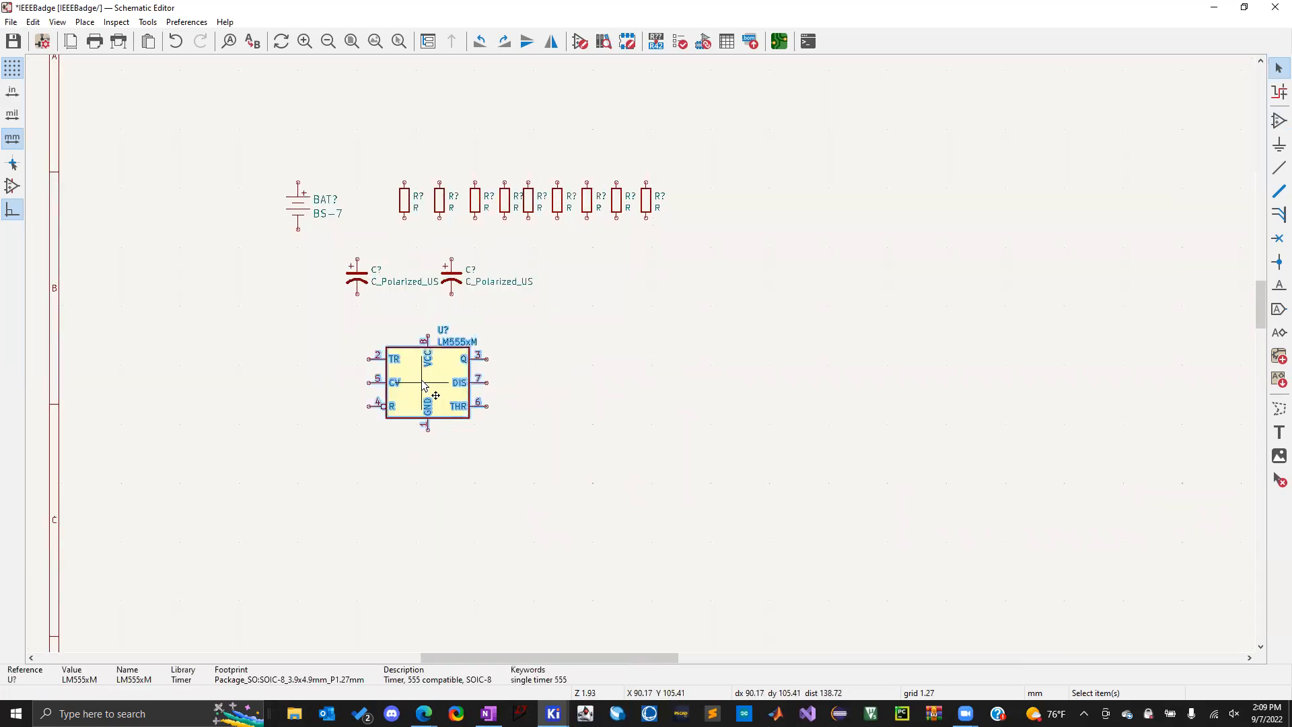
pyautogui.moveTo(429, 383); pyautogui.dragTo(605, 359)
pyautogui.click(747, 323)
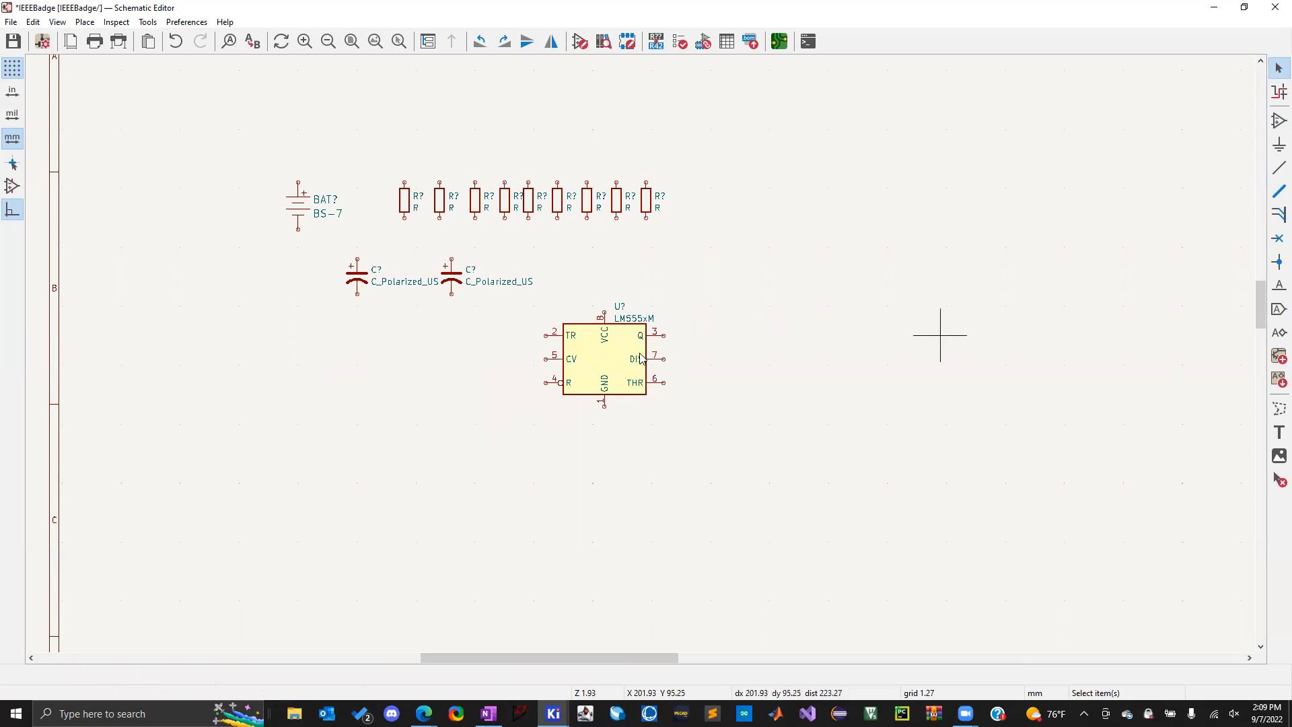
pyautogui.scroll(-1, 940, 334)
pyautogui.scroll(-1, 528, 335)
pyautogui.scroll(3, 635, 352)
pyautogui.press('a')
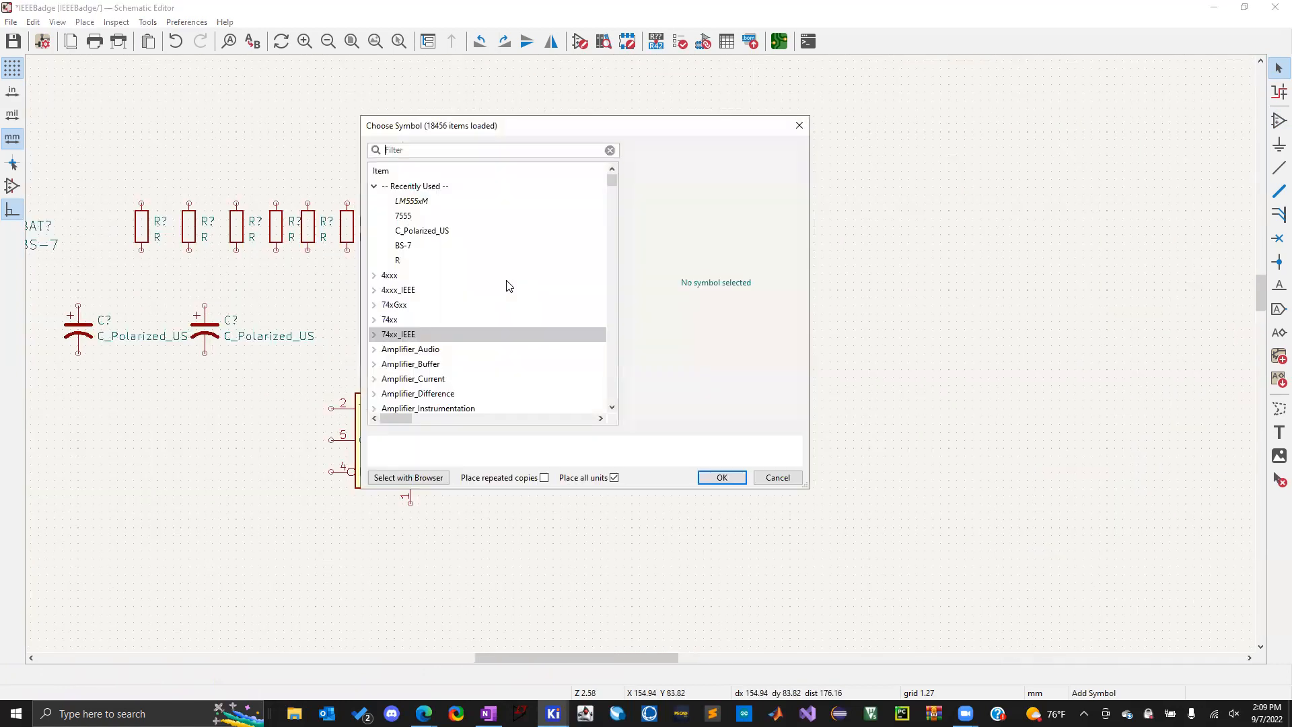
pyautogui.write('NPN')
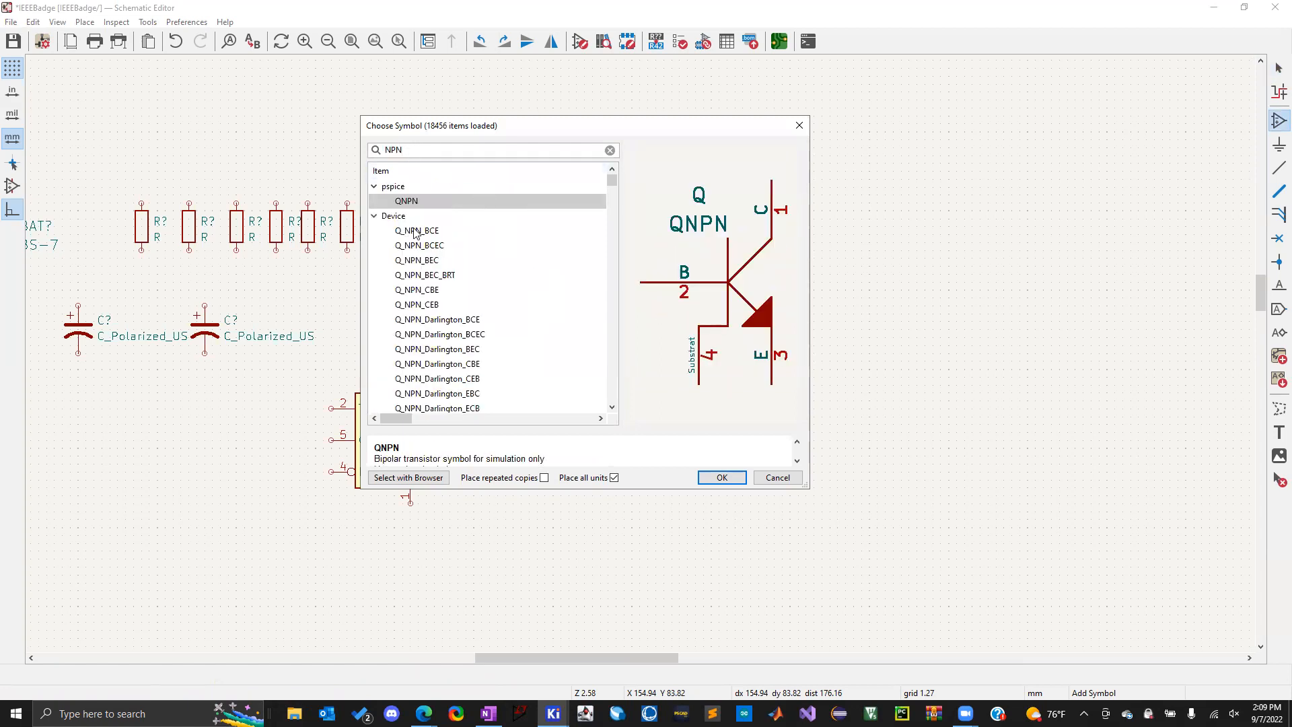
pyautogui.click(416, 230)
pyautogui.scroll(-5, 463, 319)
pyautogui.scroll(1, 463, 319)
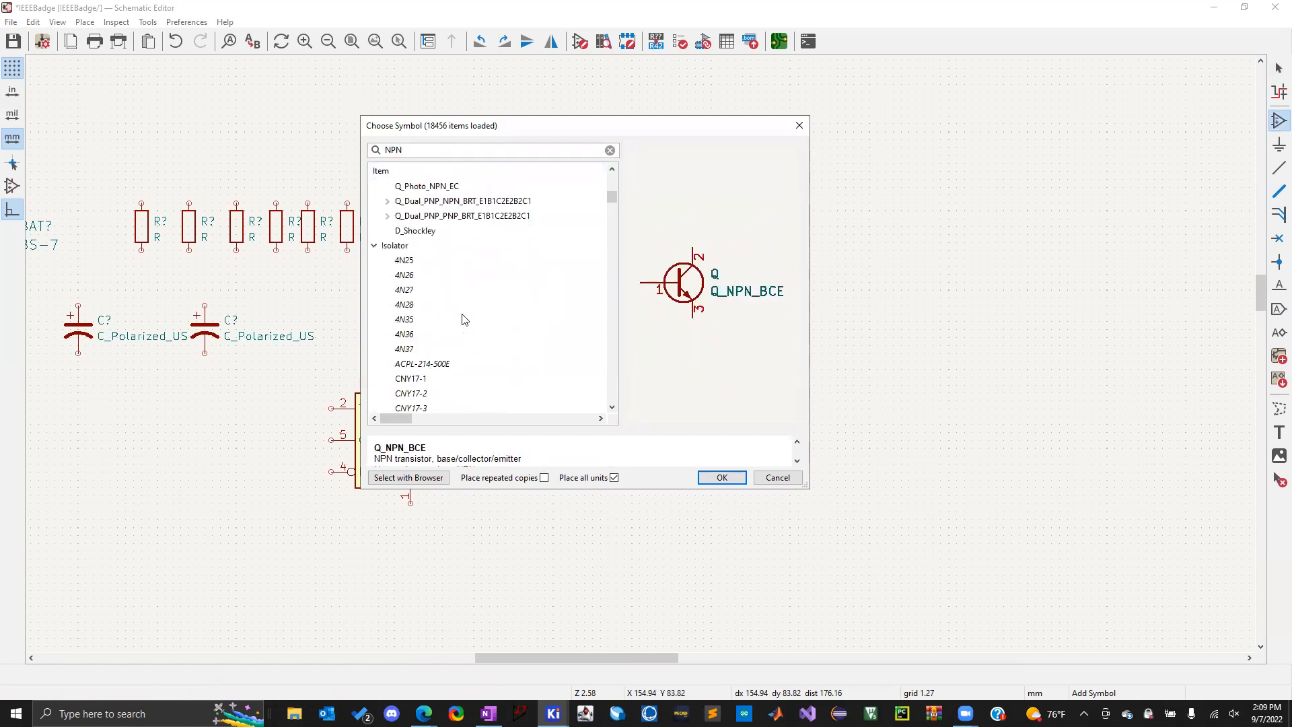
pyautogui.scroll(1, 424, 272)
pyautogui.scroll(-2, 424, 273)
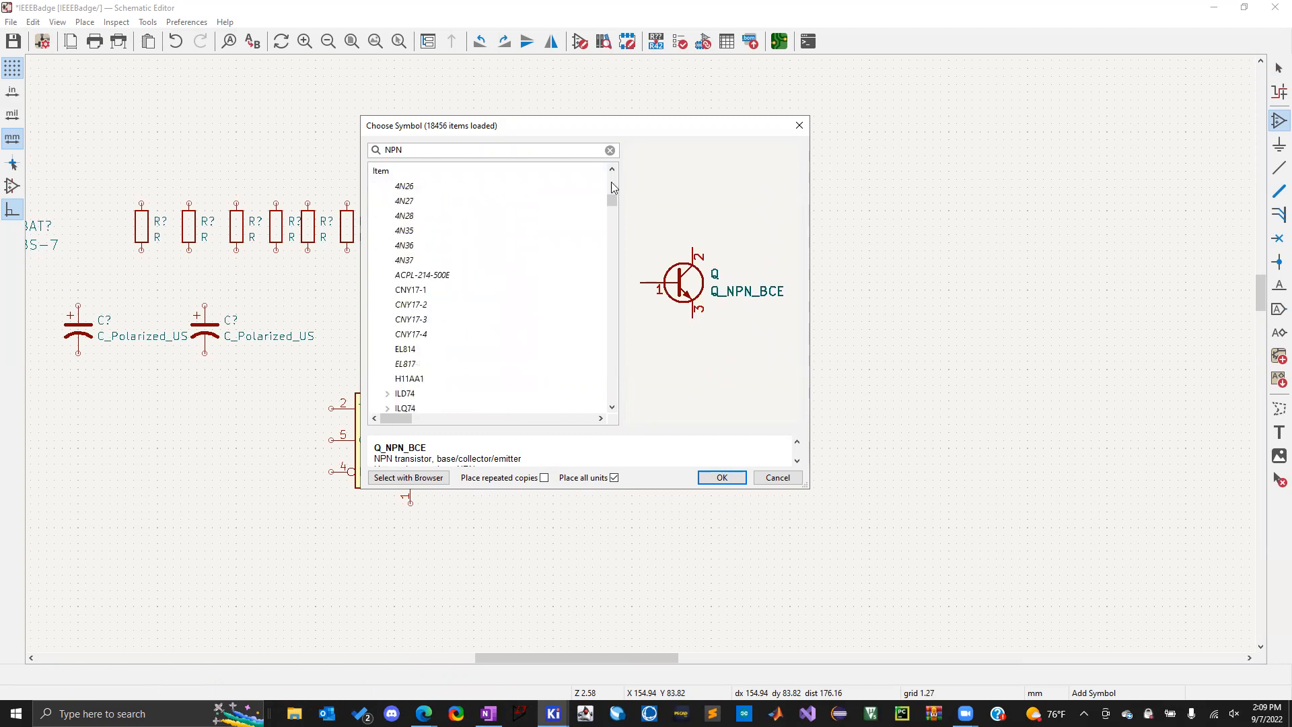
pyautogui.click(800, 126)
# Check transistor Q1 in the reference circuit and place a 2N3904 from dk_Transistors-Bipolar-BJT-Single to the right of the LM555xM timer
pyautogui.scroll(-5, 643, 360)
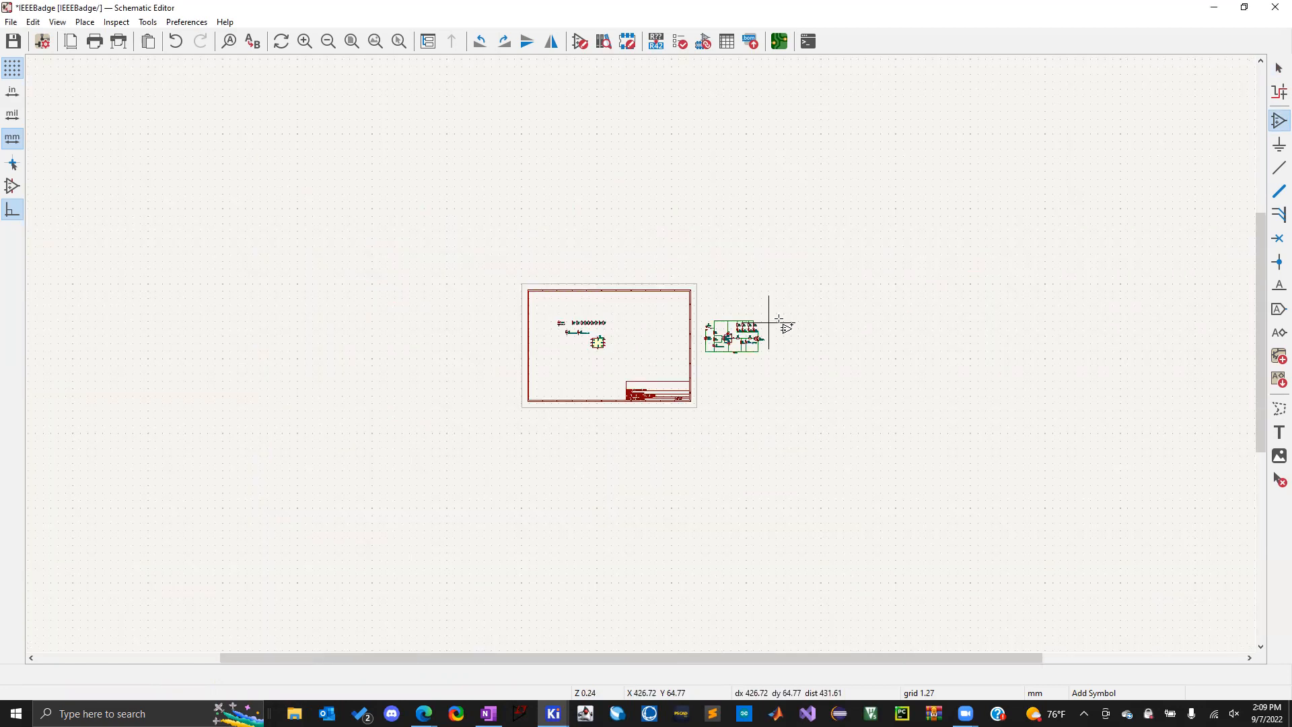
pyautogui.scroll(5, 646, 356)
pyautogui.press('Escape')
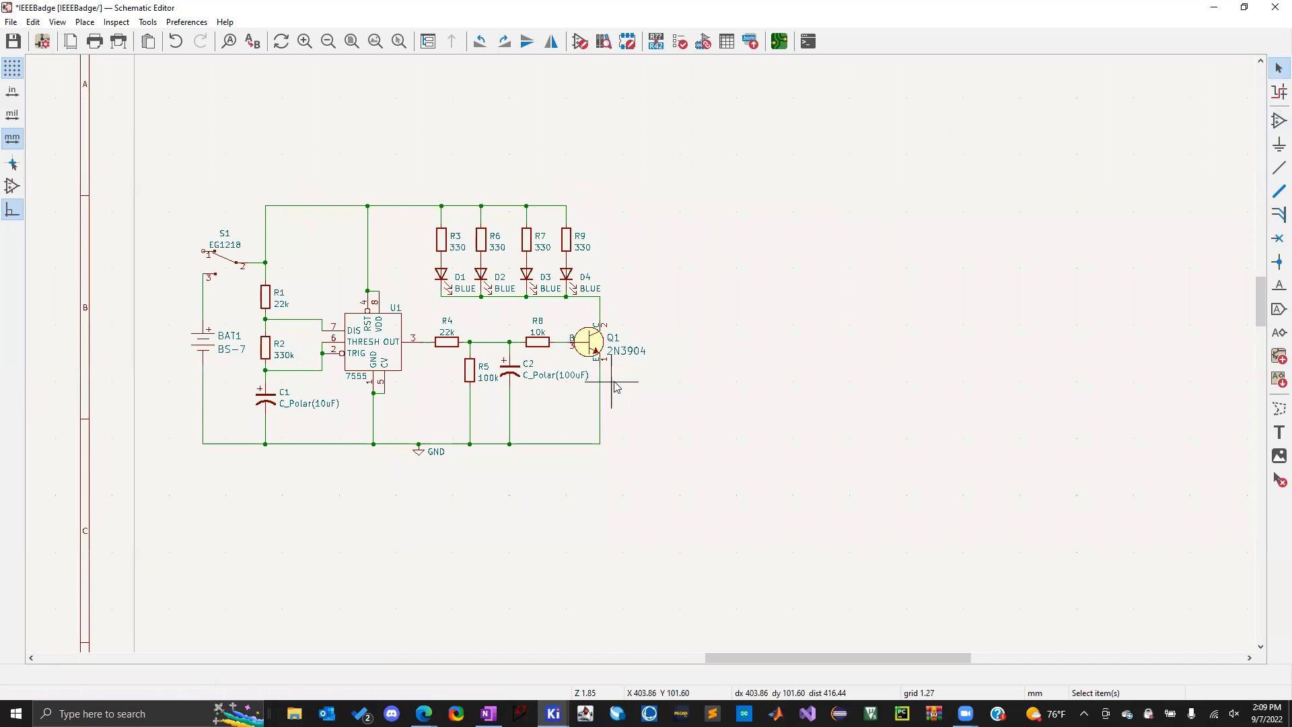
pyautogui.scroll(-3, 640, 358)
pyautogui.scroll(3, 641, 359)
pyautogui.press('a')
pyautogui.write('2N3904')
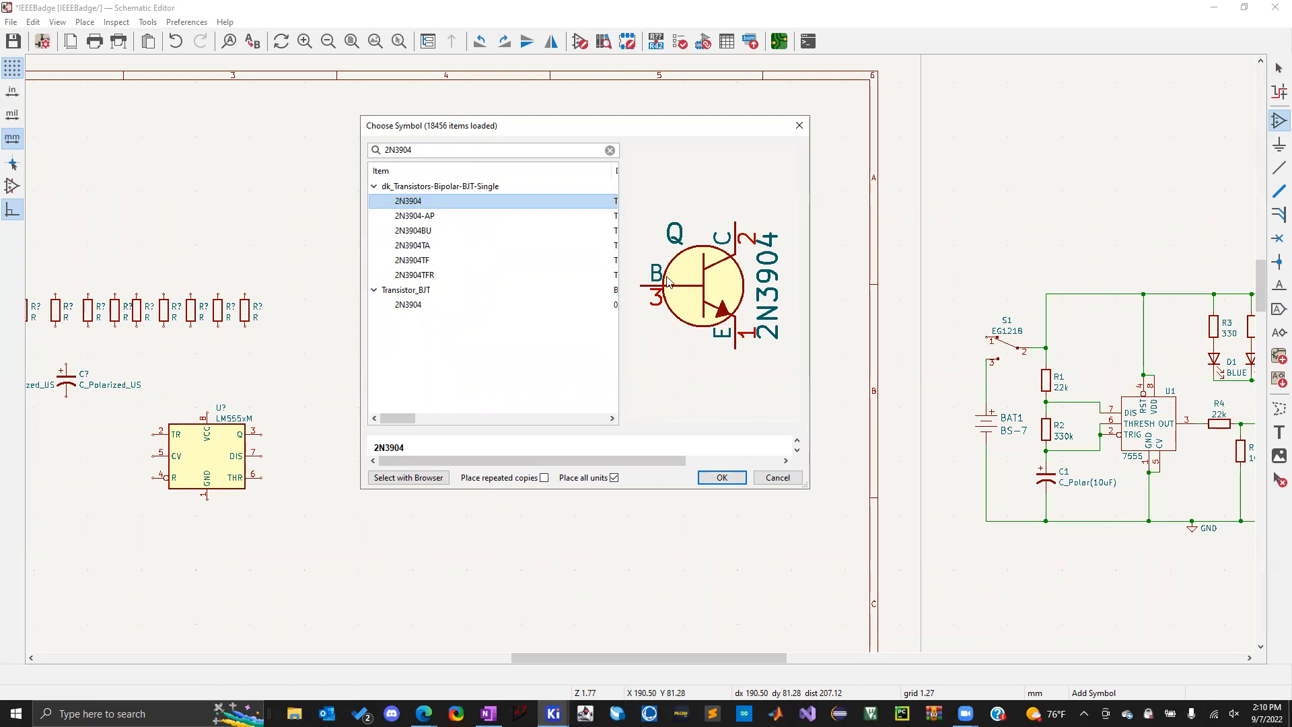
pyautogui.click(722, 477)
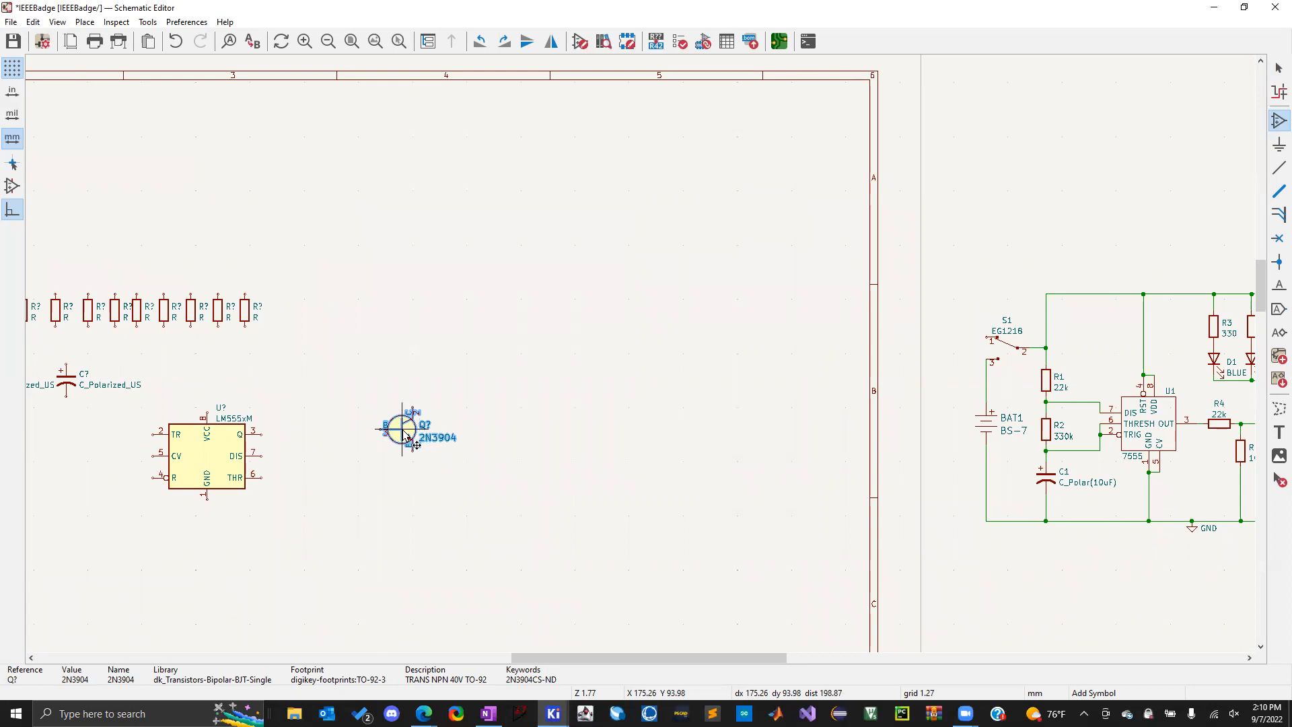
pyautogui.click(433, 436)
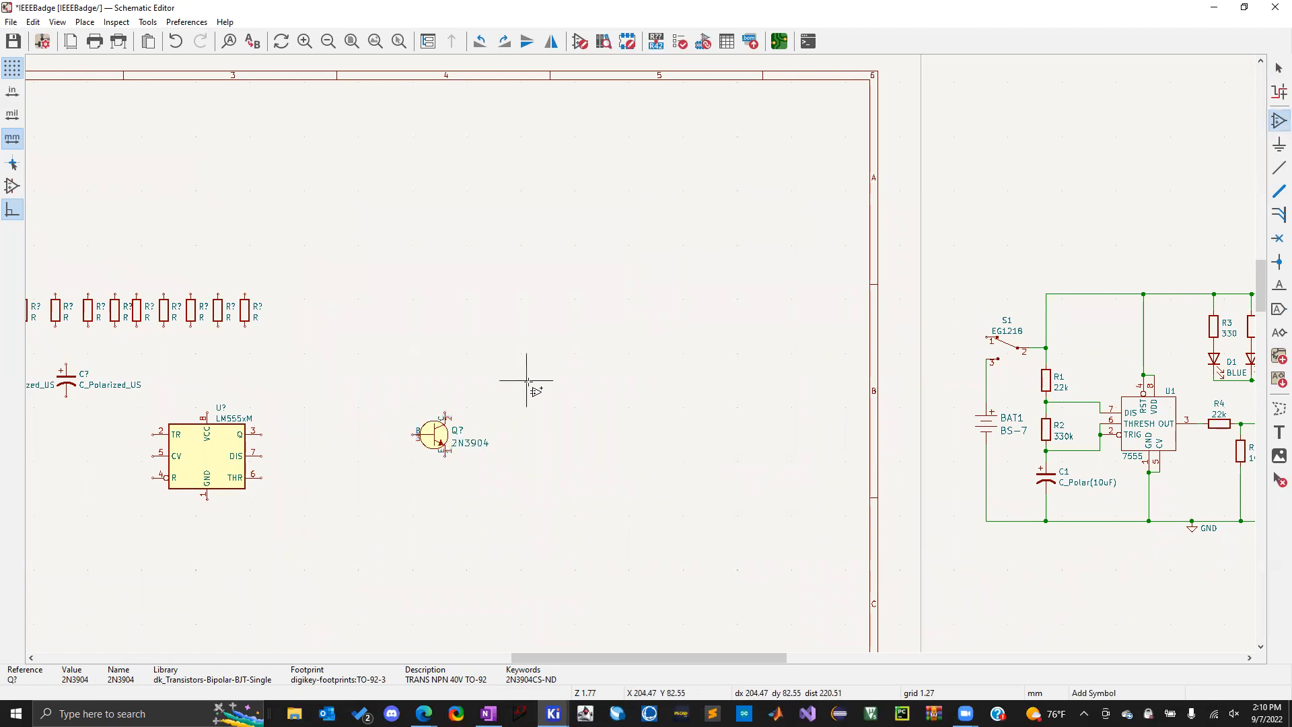
pyautogui.press('Escape')
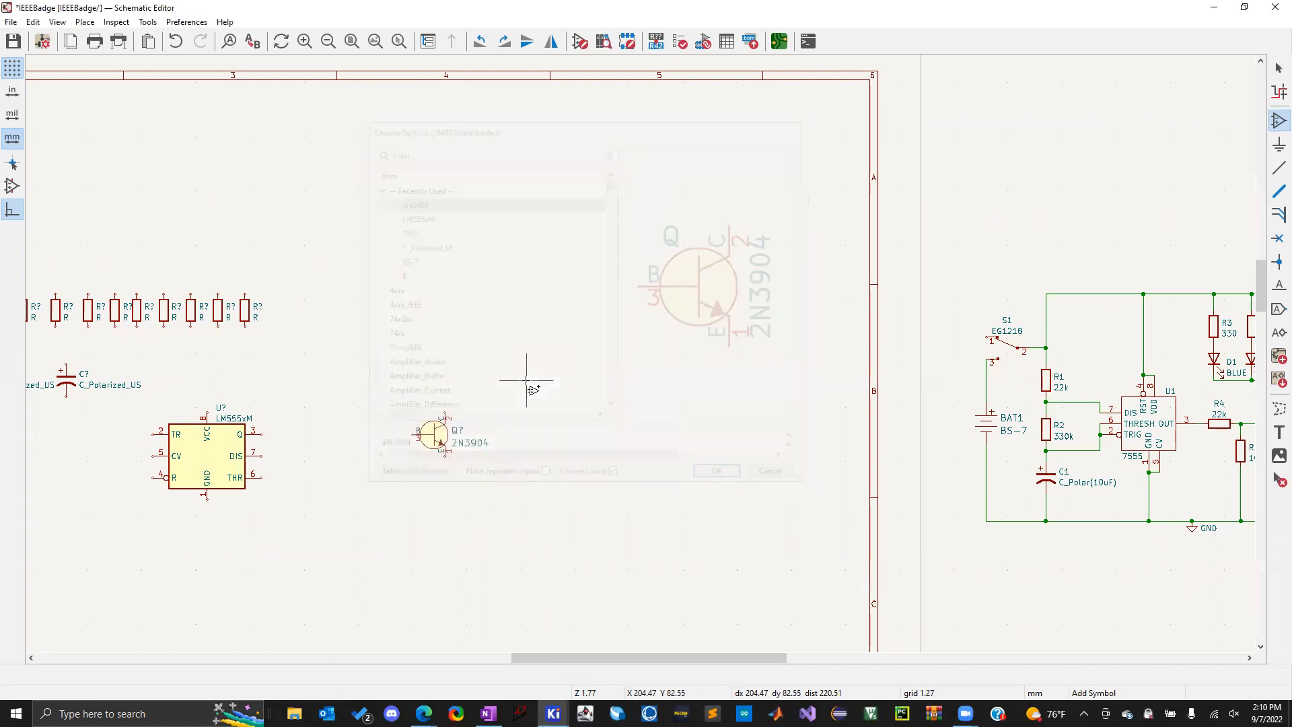
# Place the EG1218 slide switch from dk_Slide-Switches directly above the 2N3904 transistor
pyautogui.scroll(-4, 636, 352)
pyautogui.scroll(2, 539, 222)
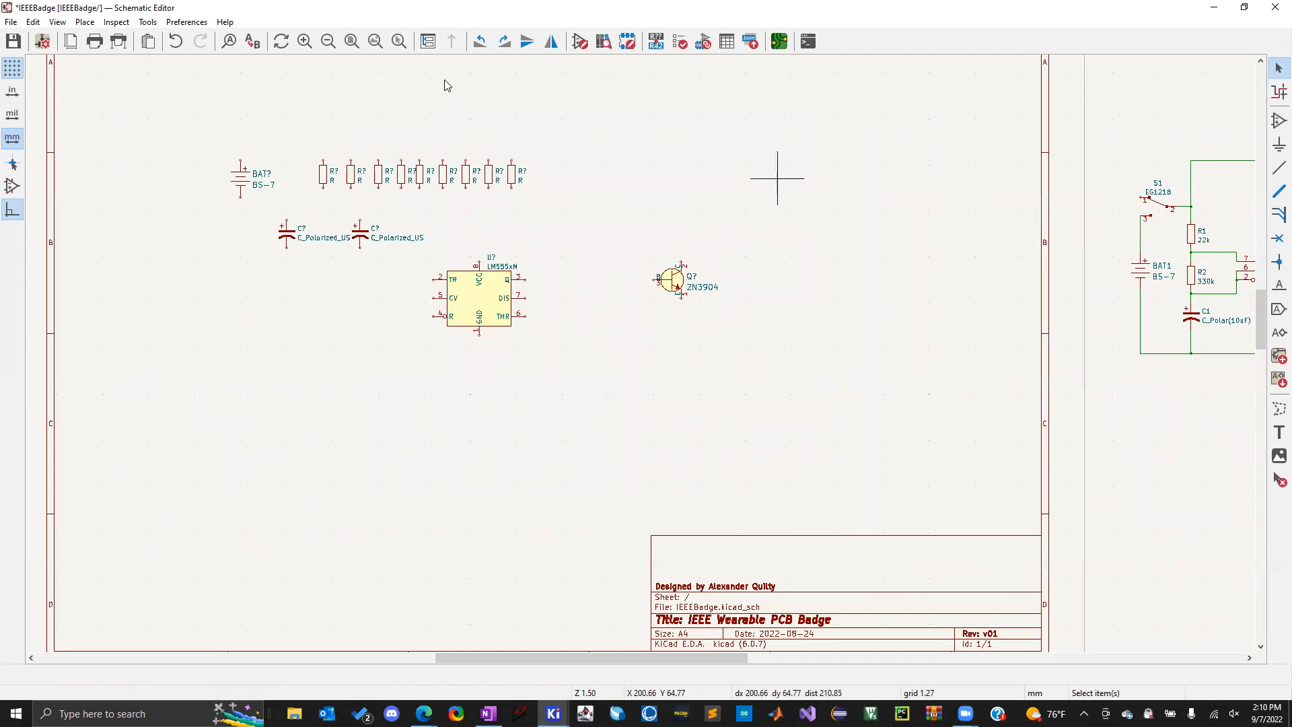
pyautogui.press('a')
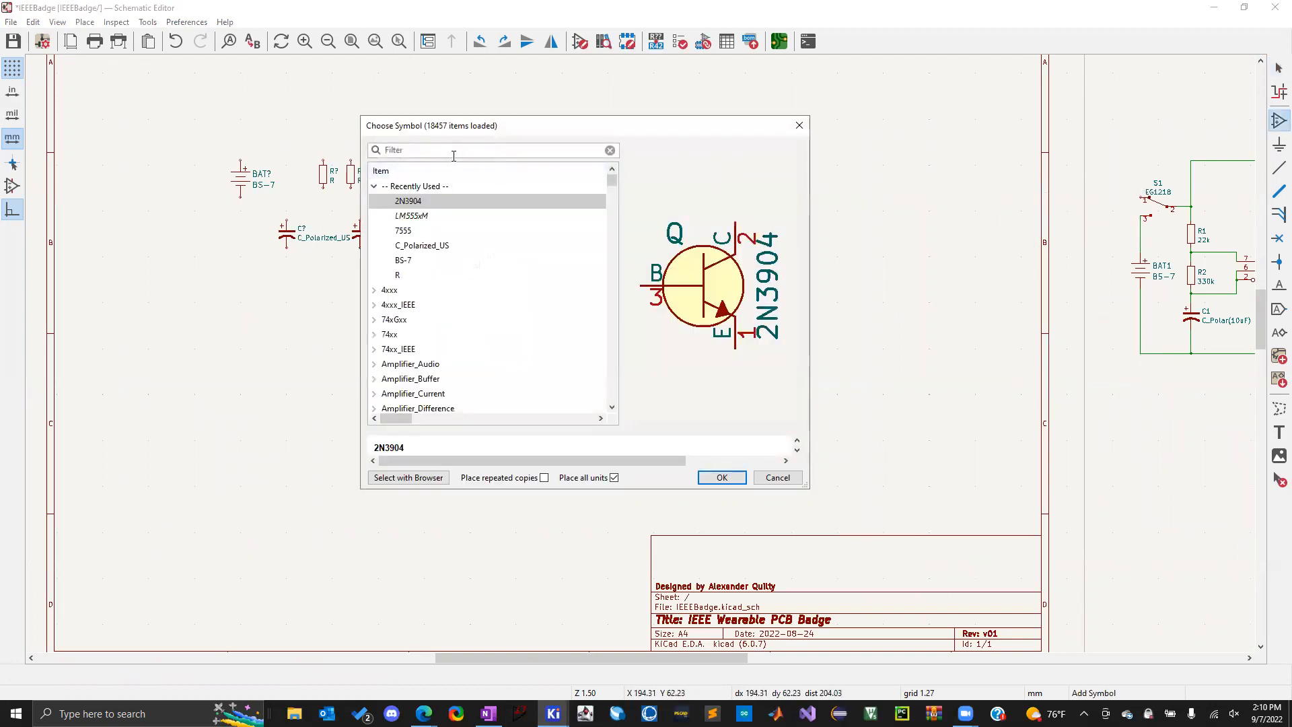
pyautogui.write('EG1')
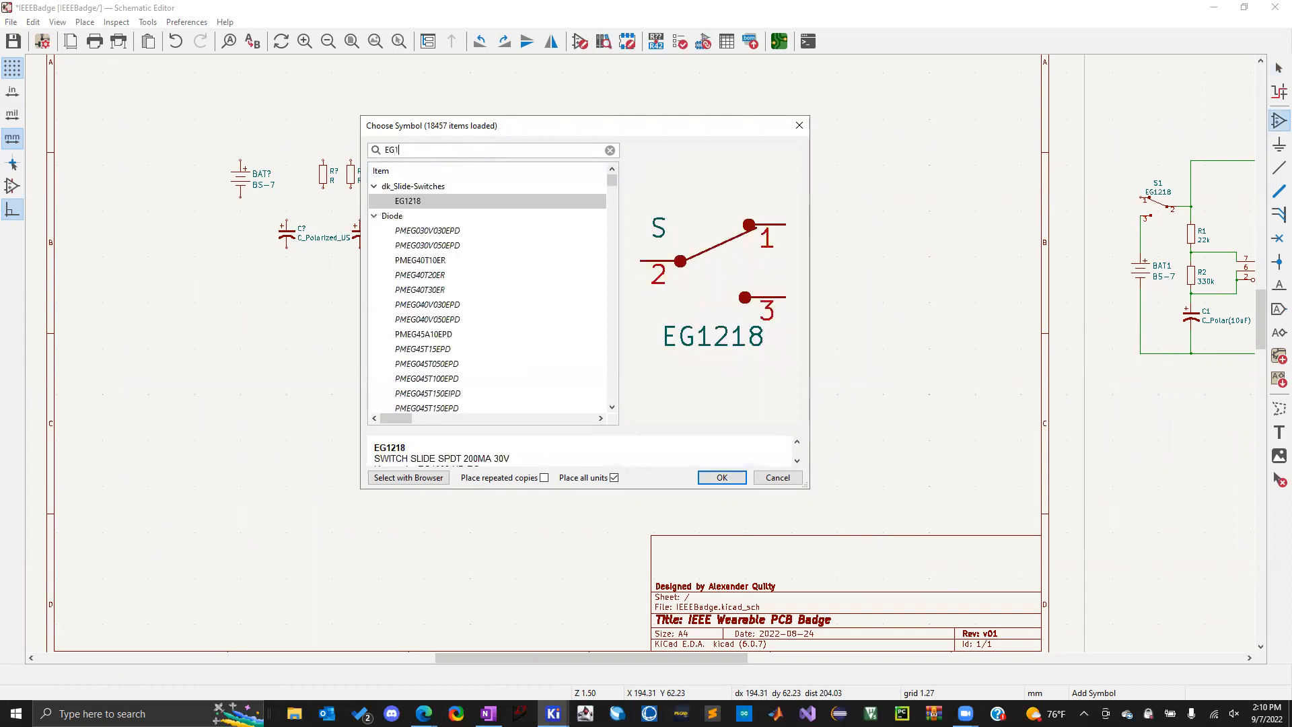
pyautogui.click(408, 203)
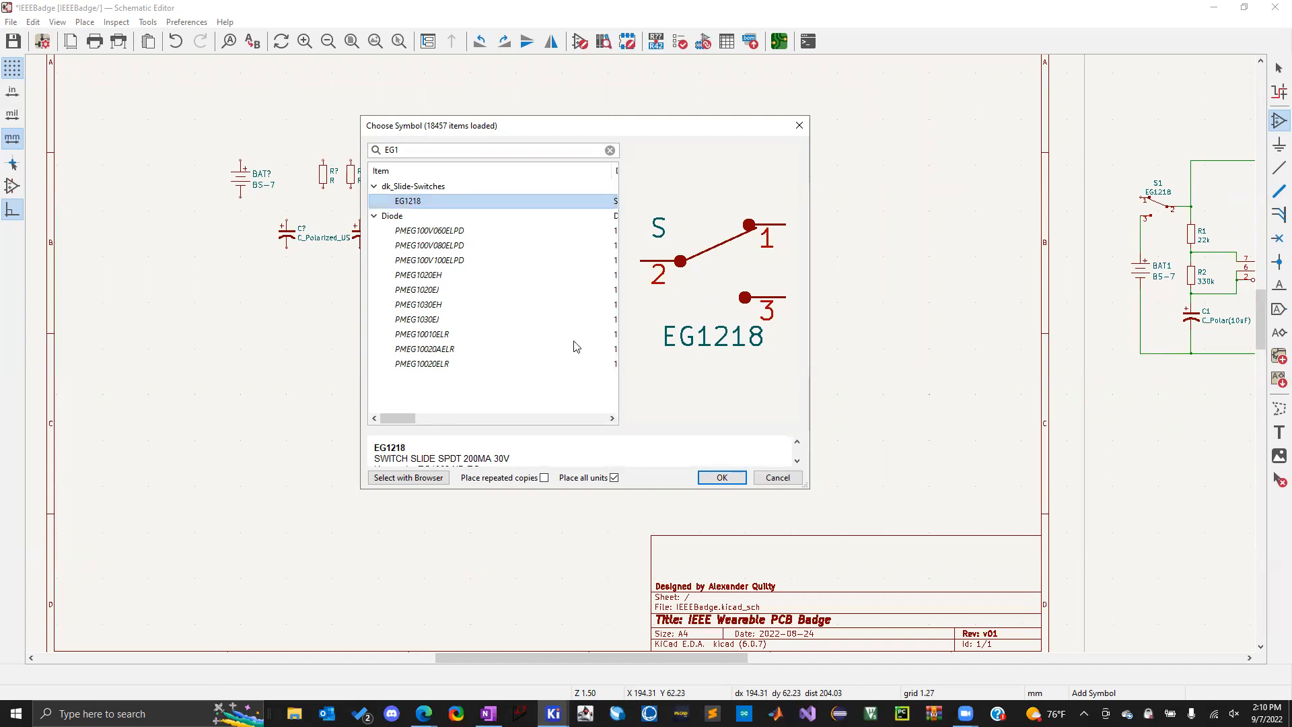
pyautogui.click(720, 478)
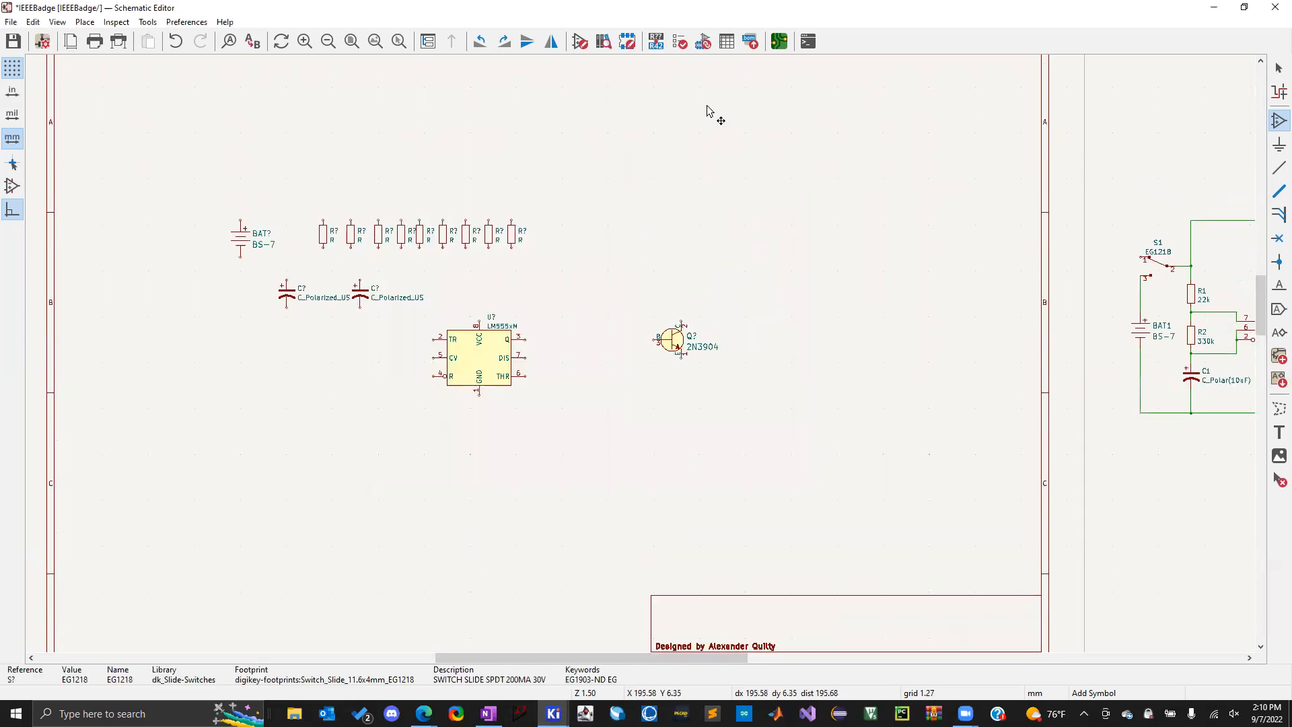
pyautogui.press('Escape')
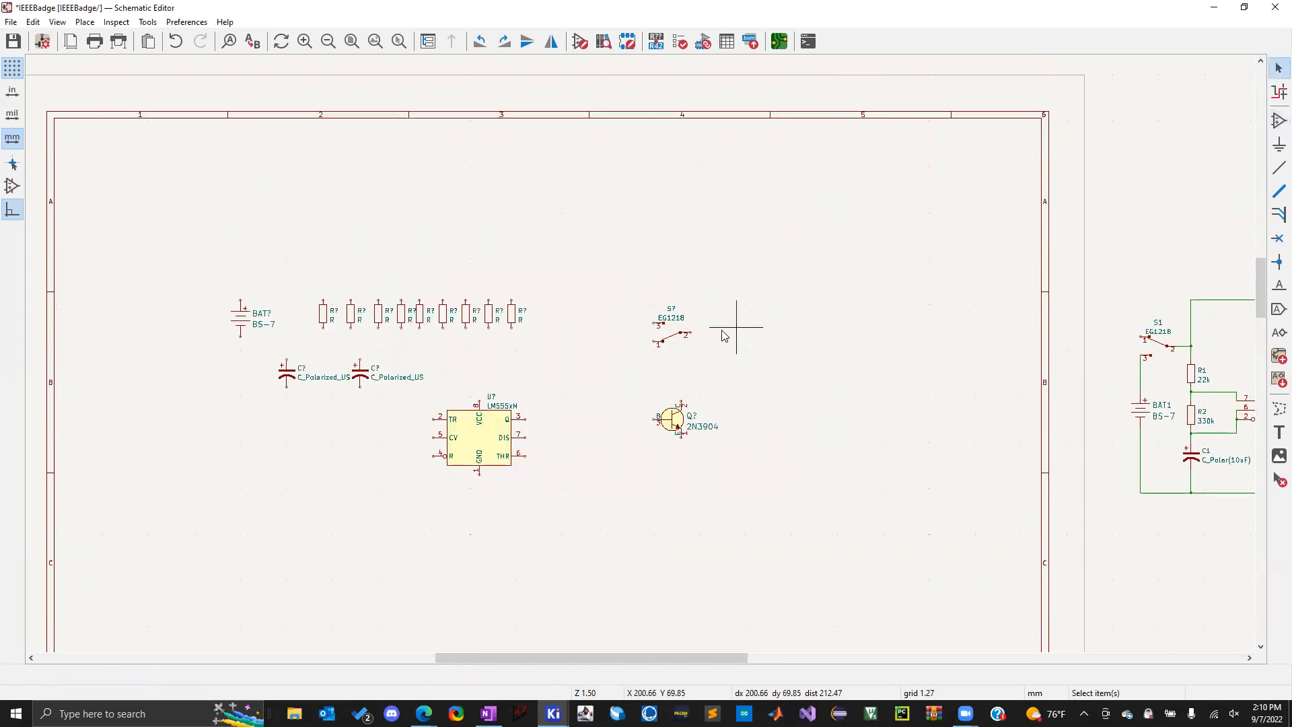
# Check the Footprint field in the properties of the newly placed EG1218 switch, leaving the properties unchanged
pyautogui.click(665, 332)
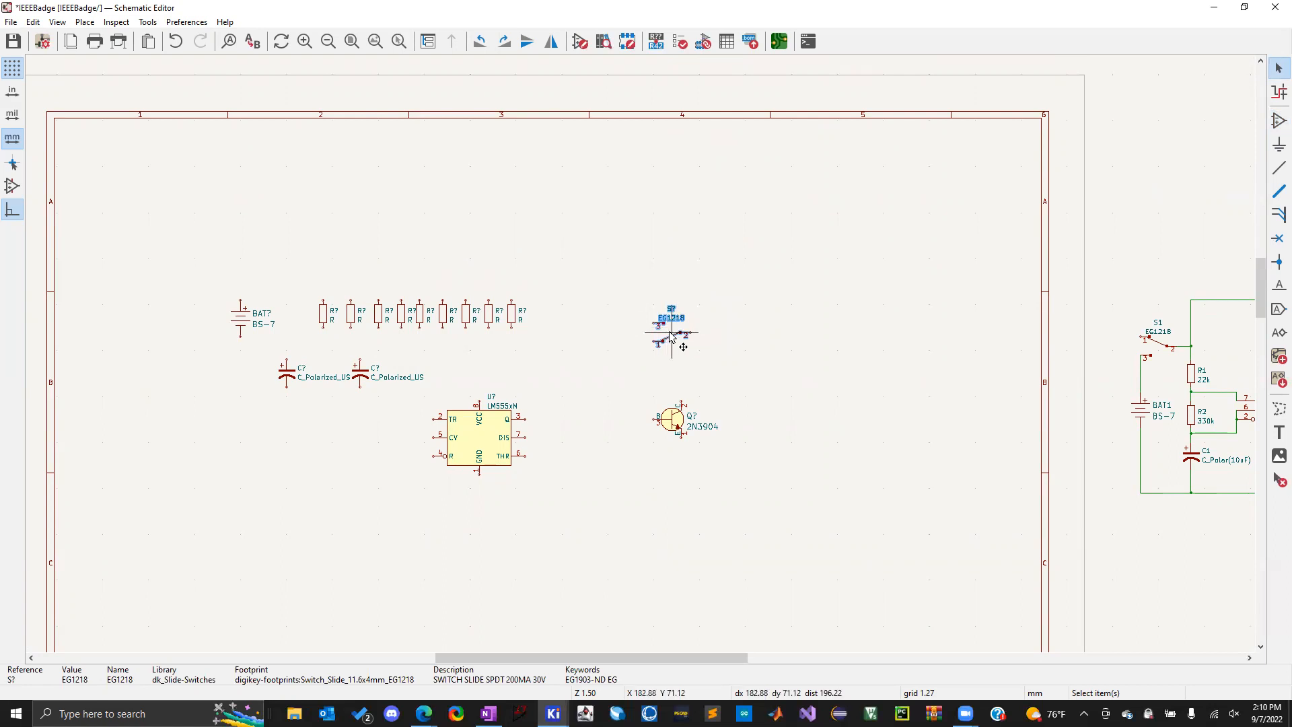
pyautogui.doubleClick(671, 337)
pyautogui.click(95, 165)
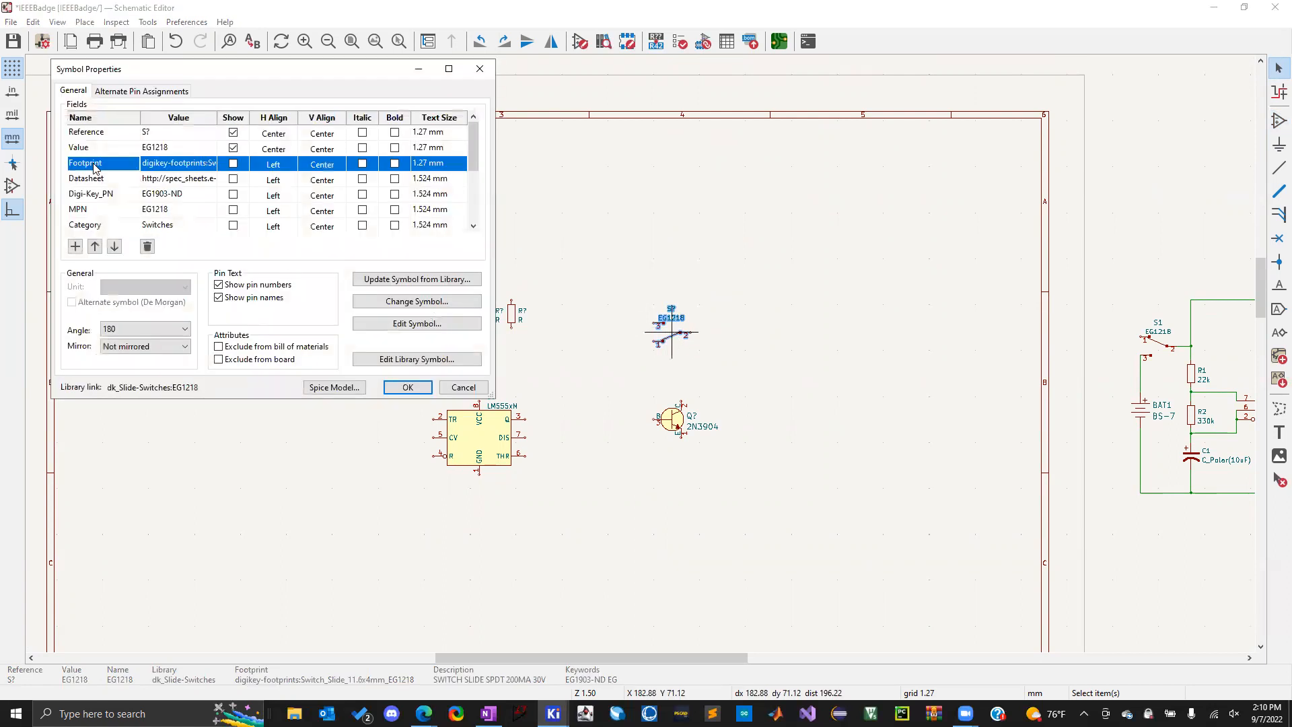
pyautogui.click(180, 167)
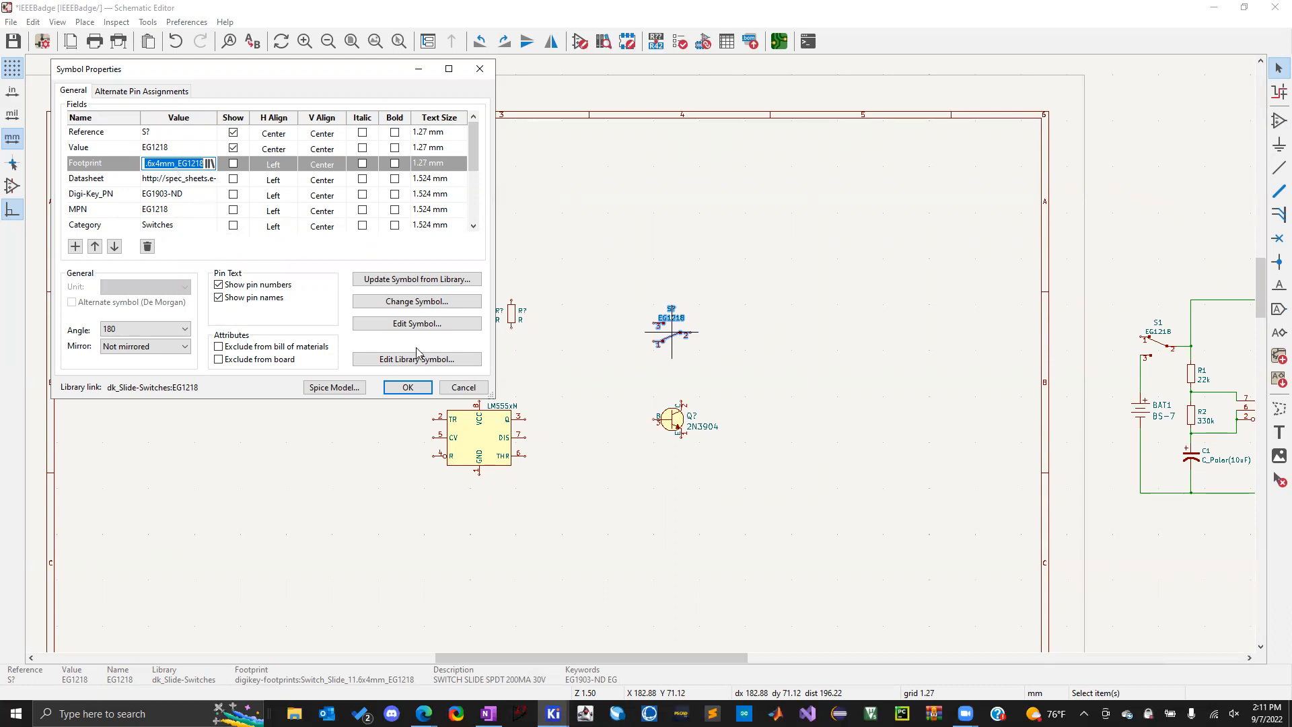
pyautogui.click(444, 389)
pyautogui.click(611, 339)
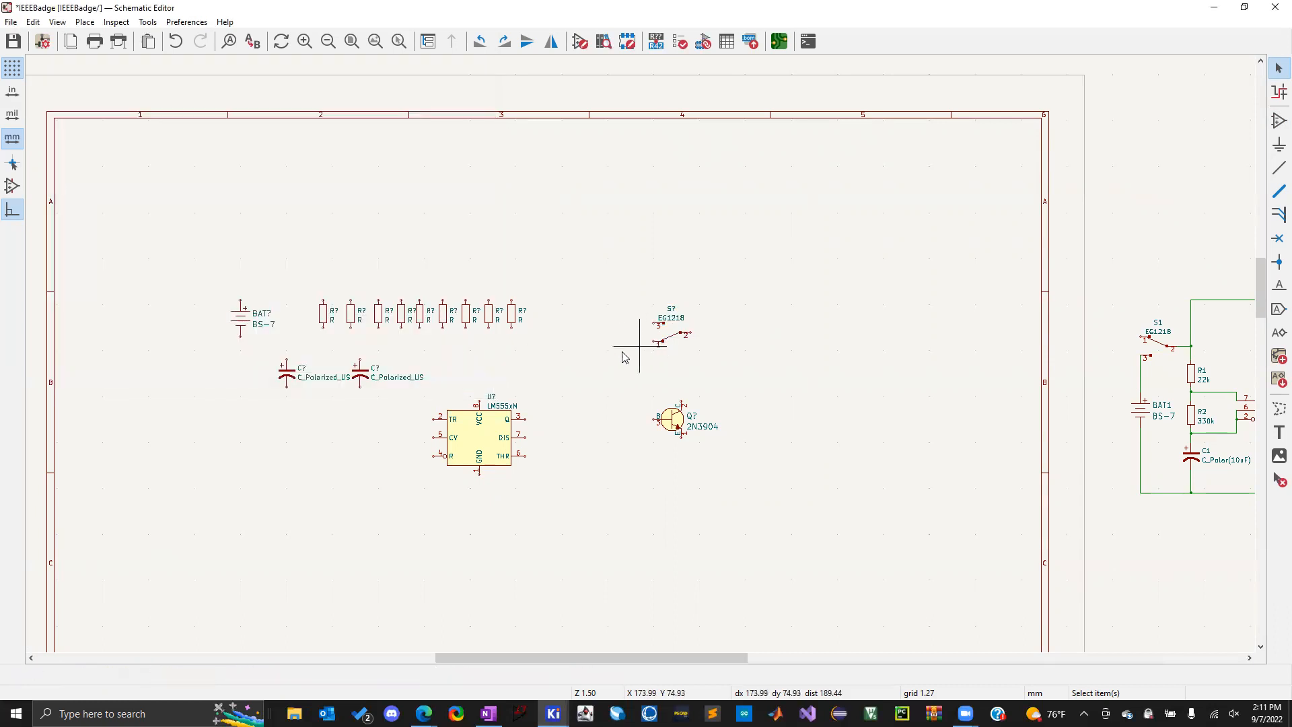
# Move the EG1218 slide switch to the left of the BS-7 battery
pyautogui.scroll(-2, 640, 349)
pyautogui.scroll(2, 626, 232)
pyautogui.moveTo(635, 311); pyautogui.dragTo(758, 395)
pyautogui.moveTo(696, 368); pyautogui.dragTo(240, 343)
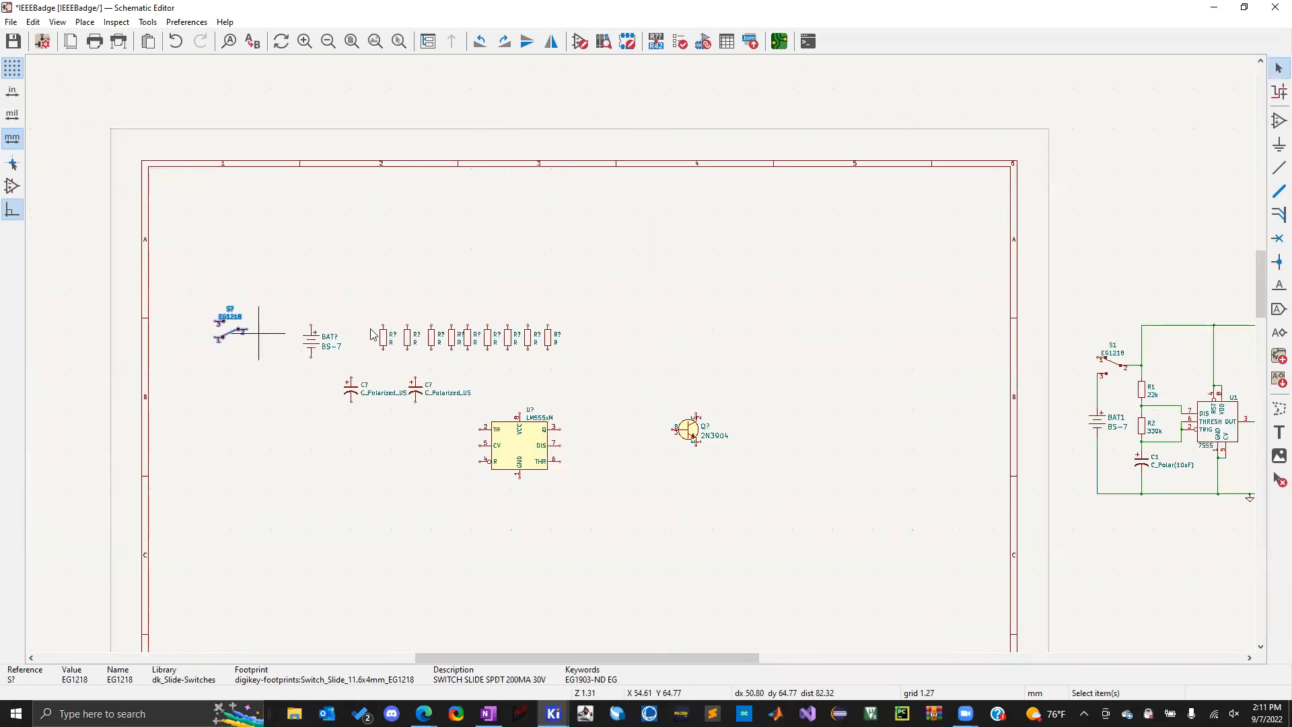
pyautogui.click(734, 307)
# Move the LM555xM timer below the slide switch and the 2N3904 transistor just to the timer's right
pyautogui.moveTo(529, 454); pyautogui.dragTo(251, 456)
pyautogui.moveTo(688, 431); pyautogui.dragTo(336, 490)
pyautogui.click(1003, 467)
# Move the entire finished reference circuit into the drawing sheet, to the right of the placed components
pyautogui.scroll(-1, 1004, 467)
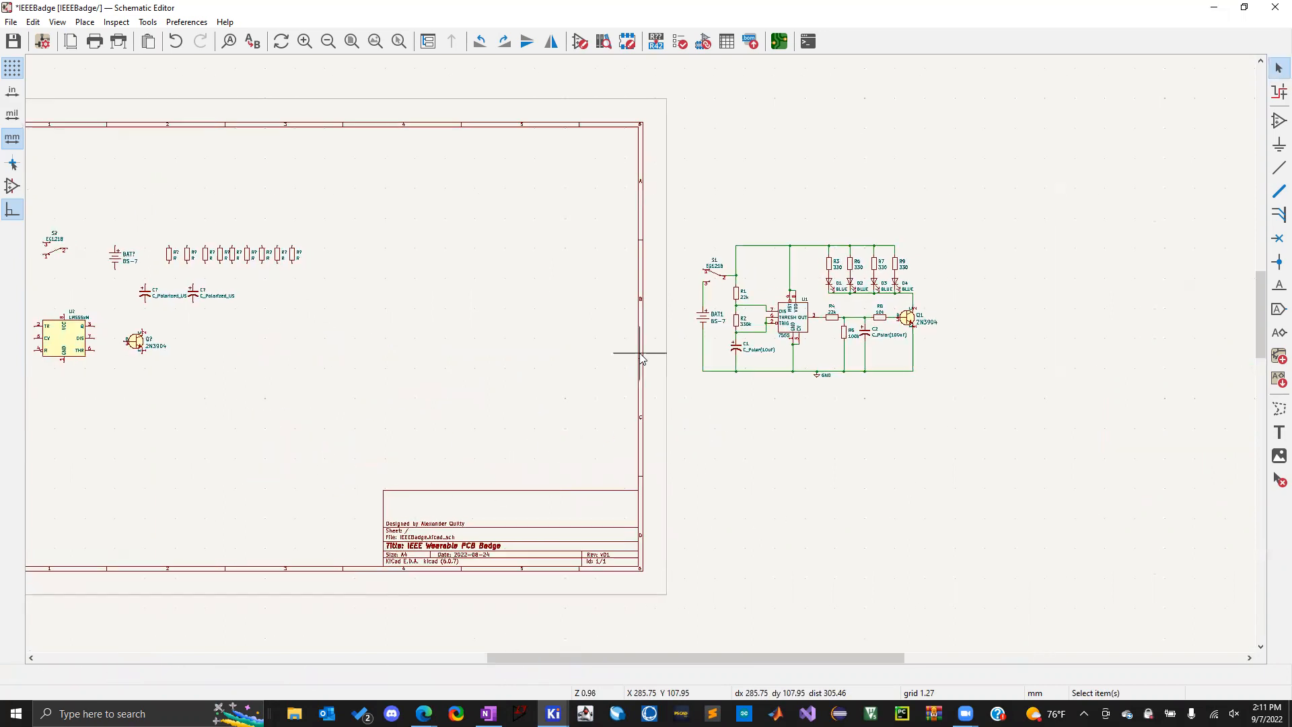
pyautogui.moveTo(603, 175); pyautogui.dragTo(1000, 424)
pyautogui.moveTo(817, 329); pyautogui.dragTo(387, 368)
pyautogui.click(219, 385)
pyautogui.scroll(-1, 378, 358)
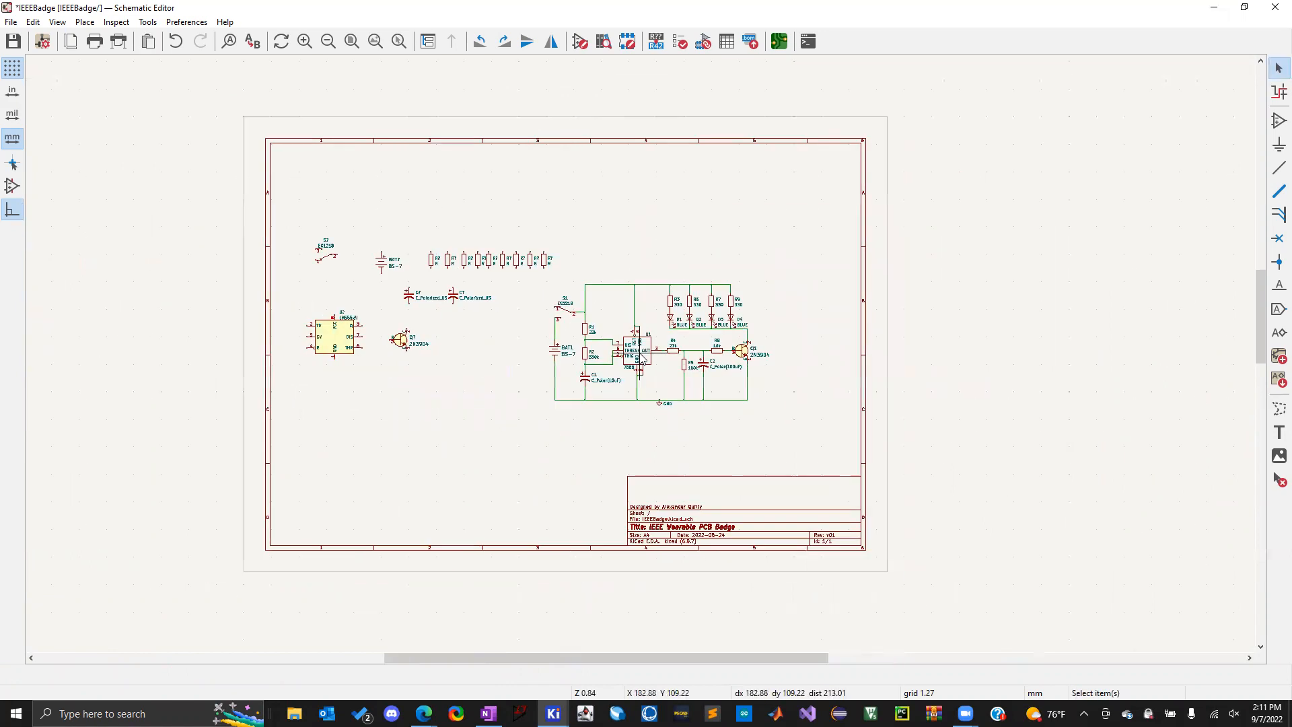
# Move the LM555xM timer to the immediate right of the 2N3904 transistor
pyautogui.scroll(3, 640, 354)
pyautogui.doubleClick(104, 325)
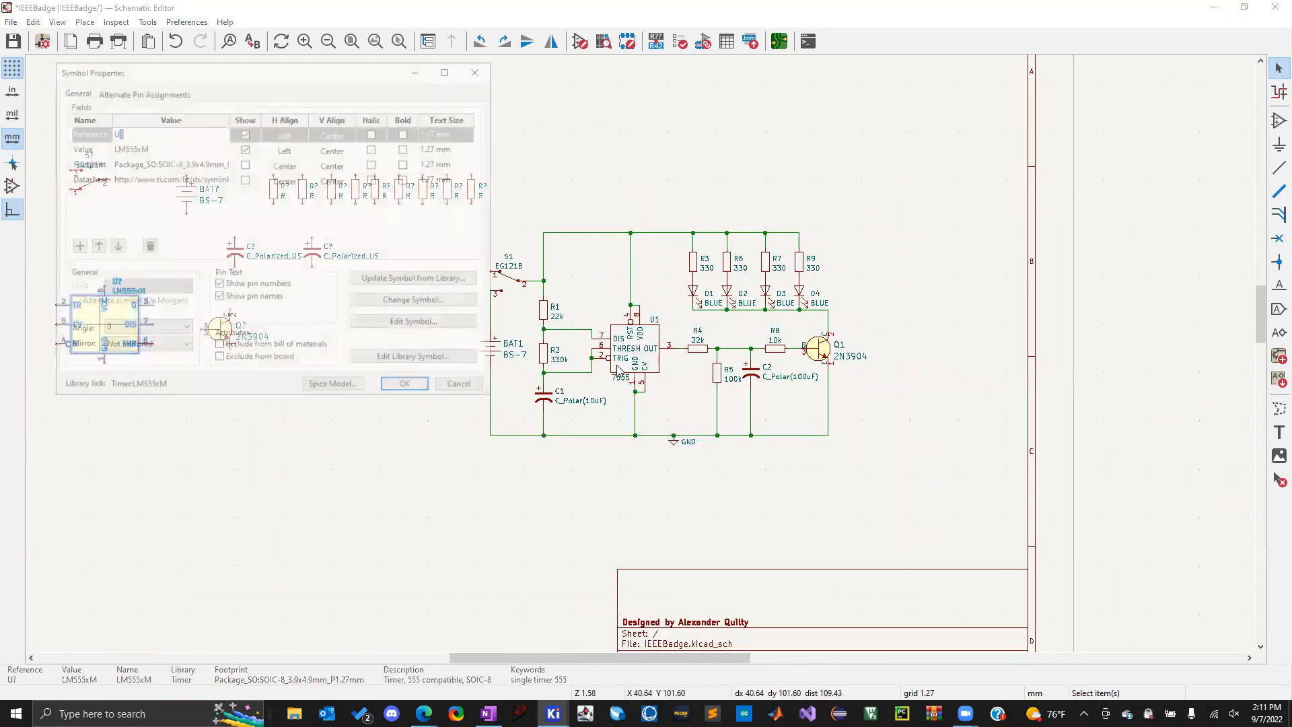
pyautogui.click(463, 387)
pyautogui.press('m')
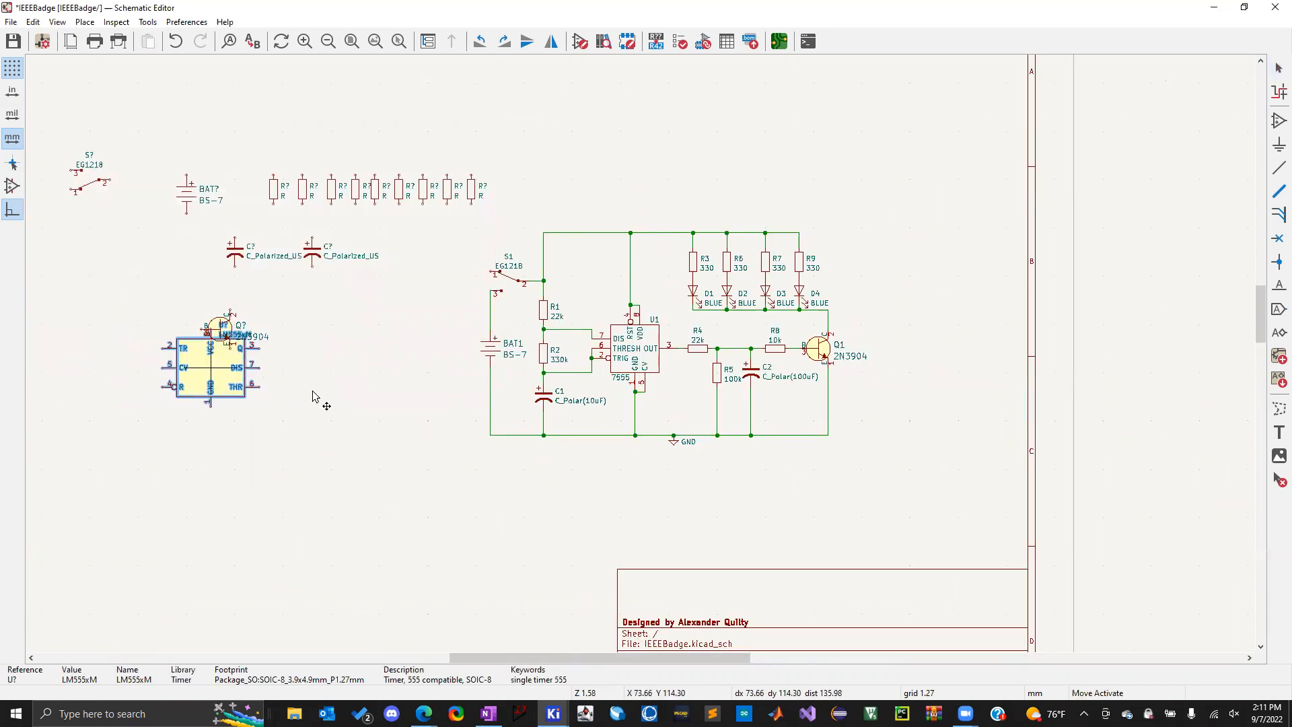
pyautogui.press('Escape')
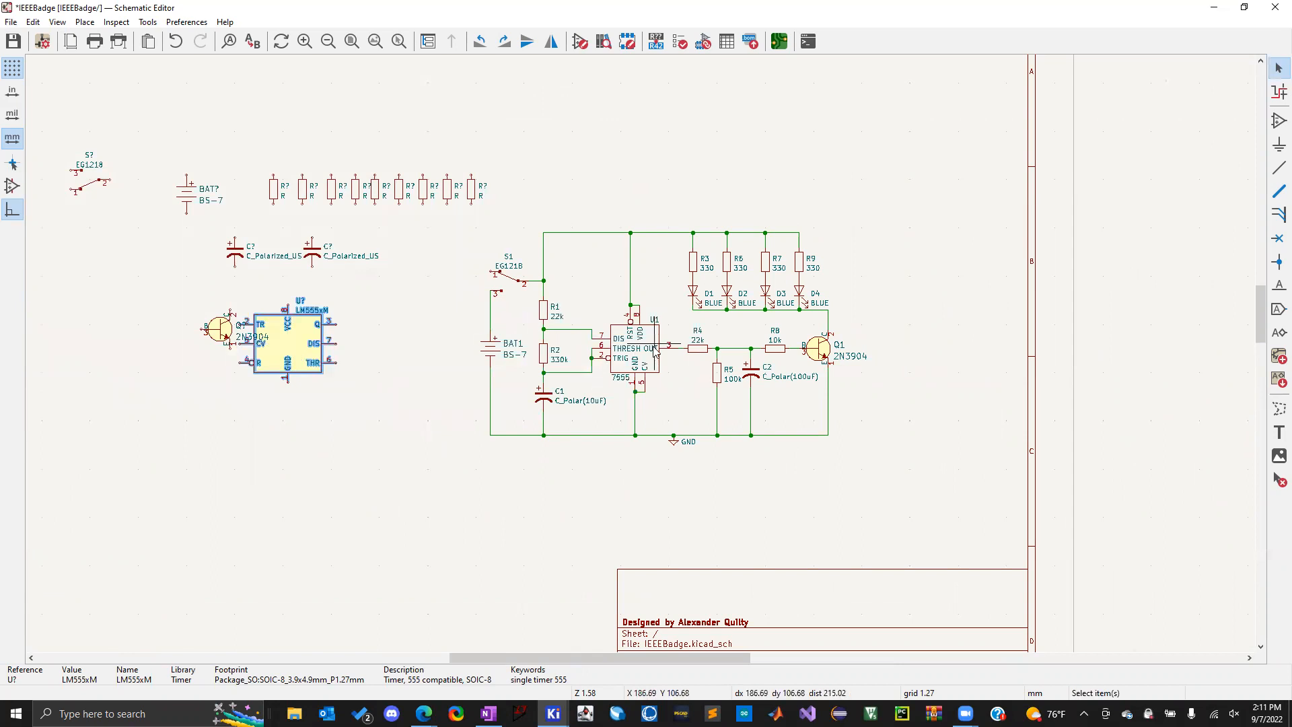
pyautogui.click(587, 348)
pyautogui.click(424, 329)
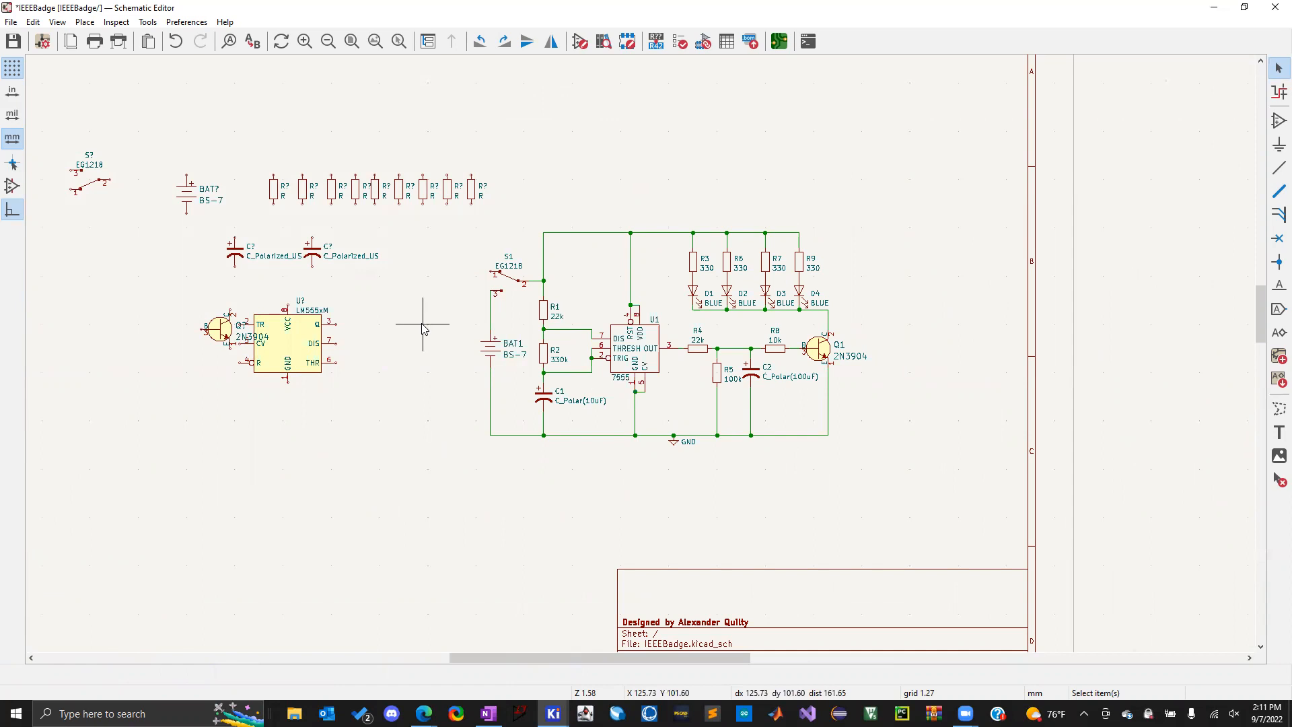
# Move the LM555xM timer clear of the 2N3904, placing it just left of the reference circuit's battery for comparison with the 7555
pyautogui.click(290, 350)
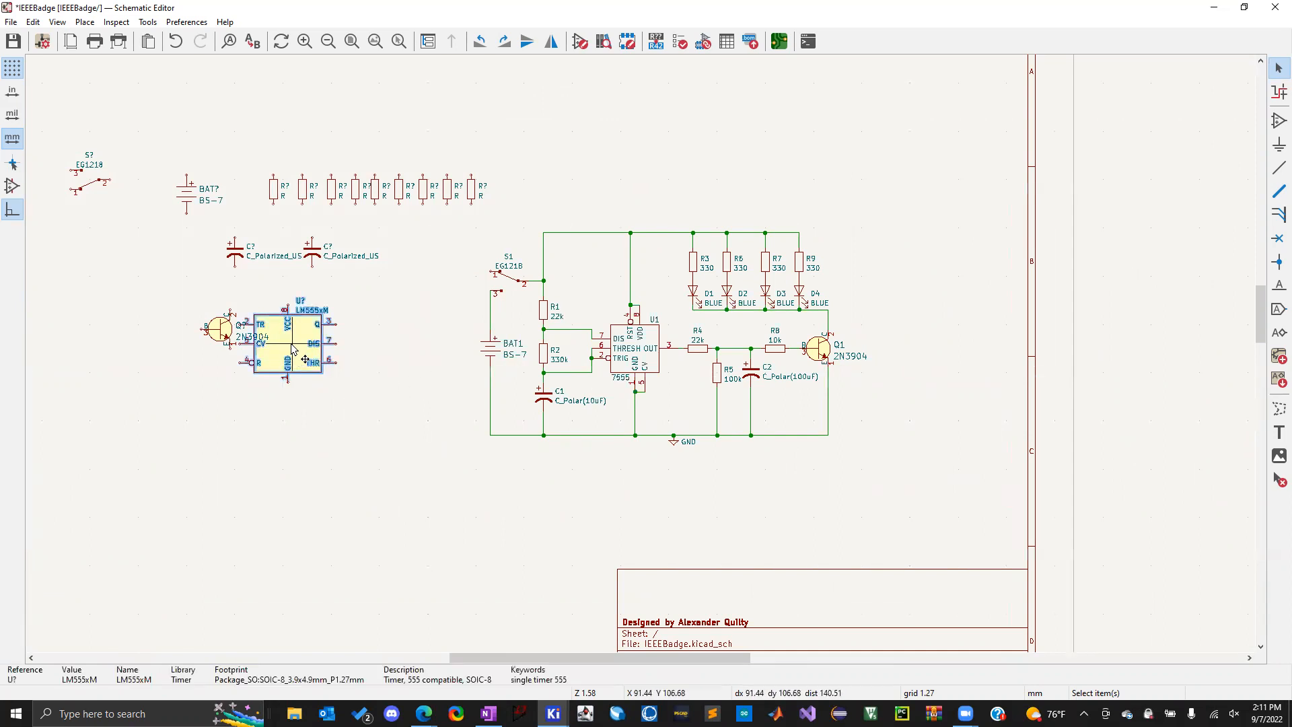
pyautogui.moveTo(289, 350); pyautogui.dragTo(362, 475)
pyautogui.click(636, 350)
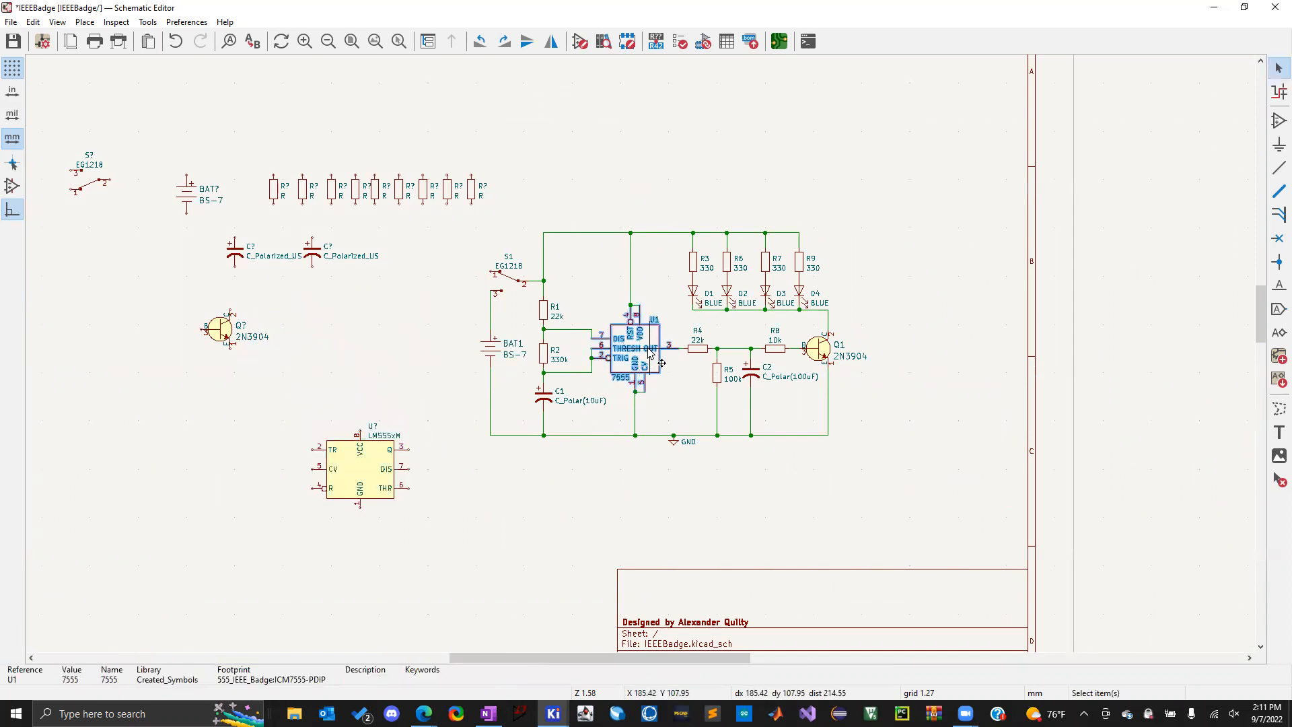
pyautogui.click(697, 403)
pyautogui.click(327, 492)
pyautogui.moveTo(351, 475); pyautogui.dragTo(386, 331)
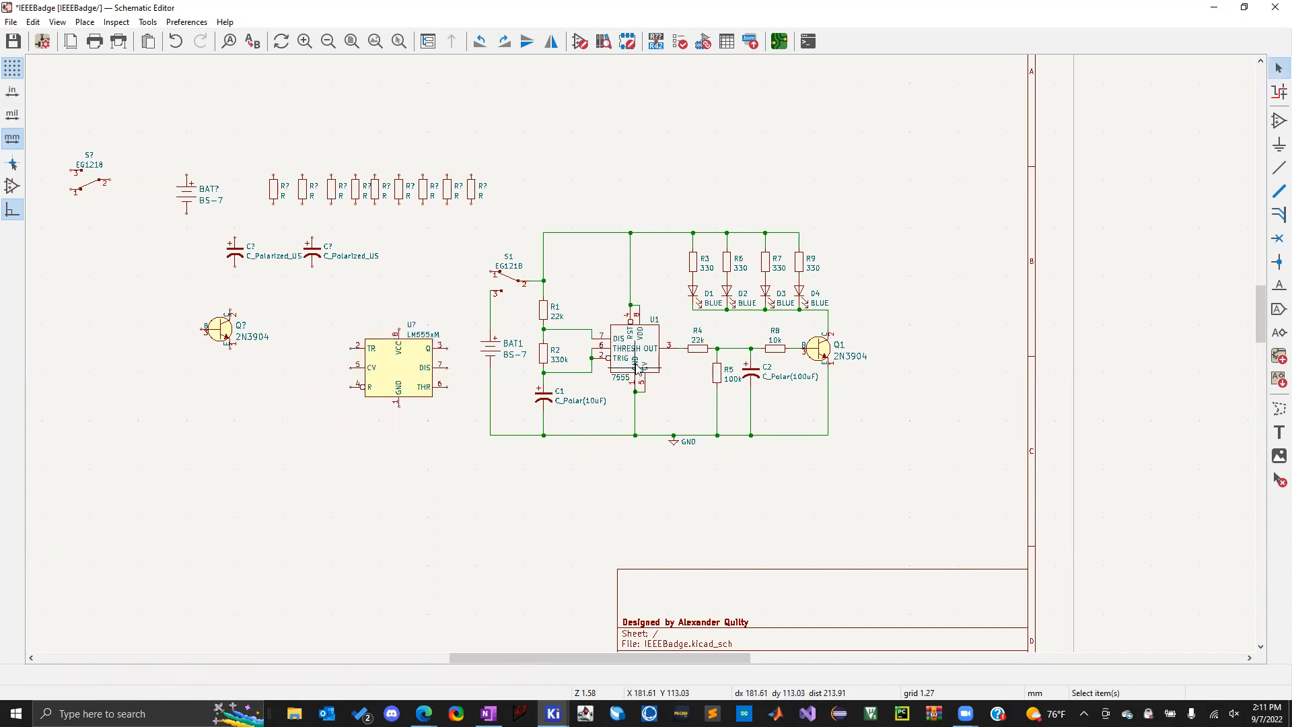
pyautogui.scroll(-1, 643, 360)
pyautogui.scroll(3, 643, 360)
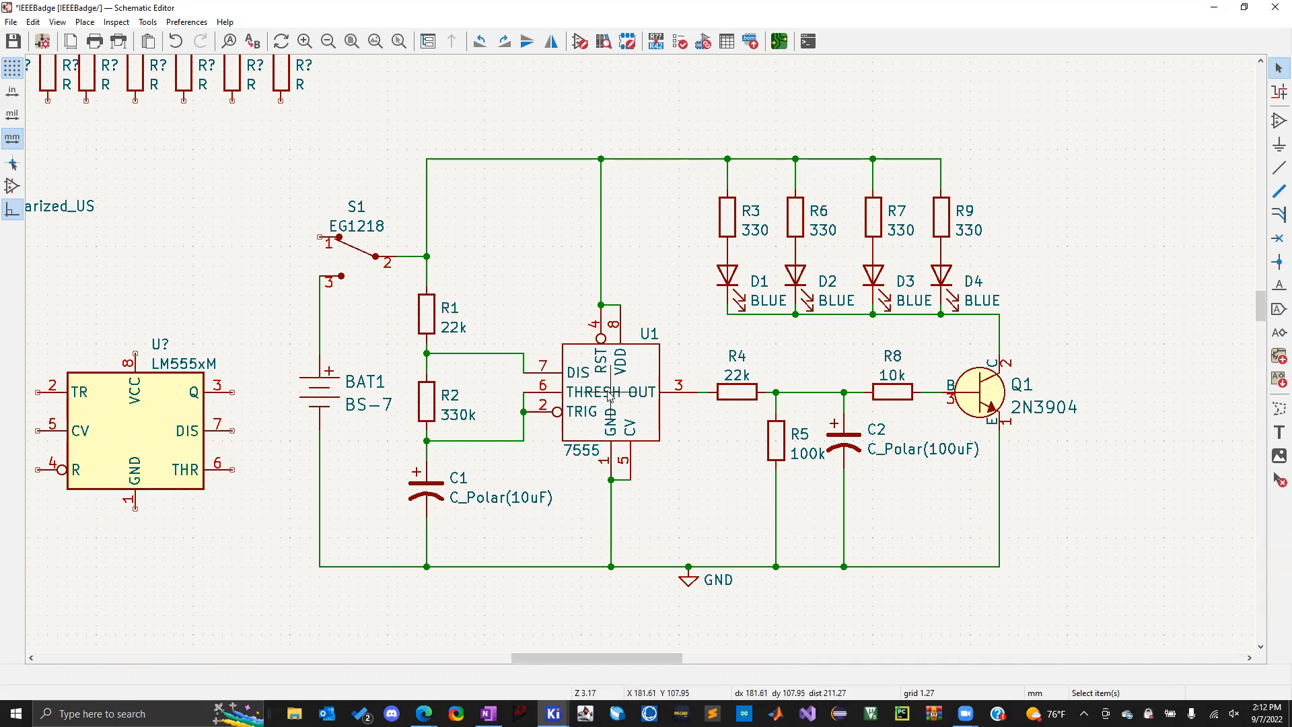
# Shift the LM555xM timer slightly up and to the right, and open its symbol in the Symbol Editor
pyautogui.click(134, 431)
pyautogui.moveTo(135, 431); pyautogui.dragTo(134, 430)
pyautogui.moveTo(135, 431); pyautogui.dragTo(168, 375)
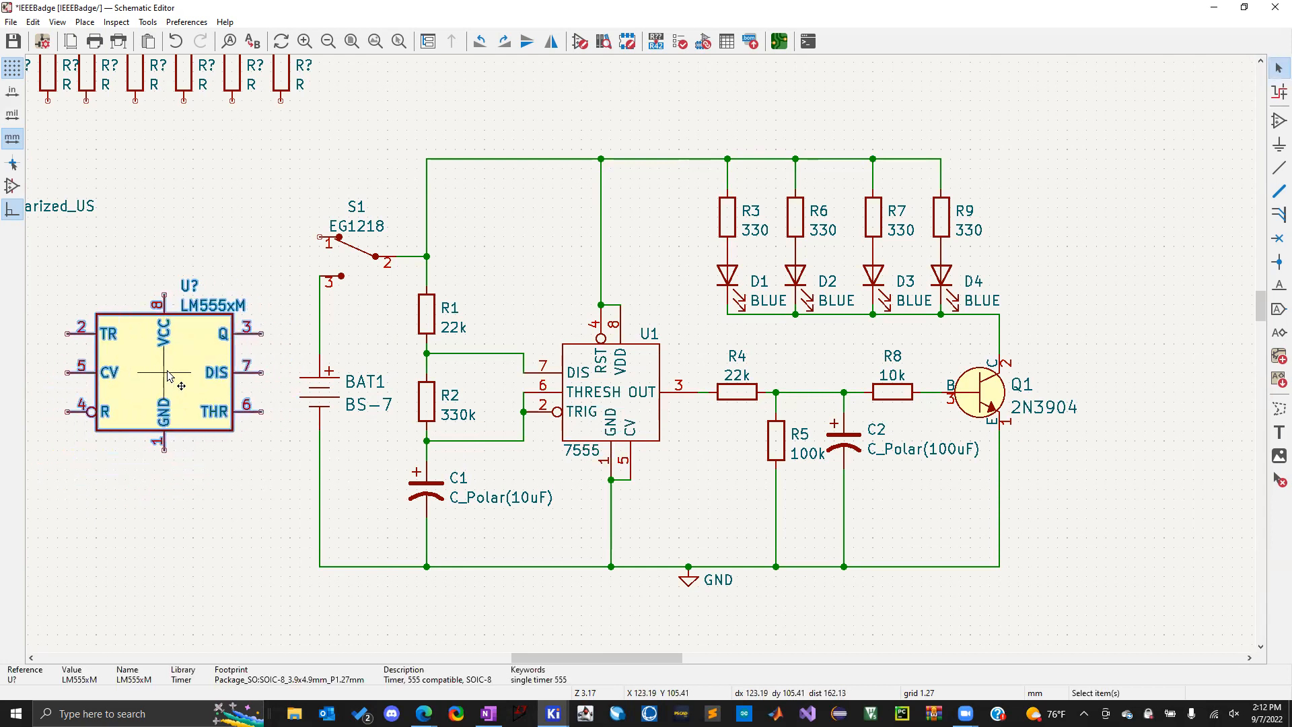
pyautogui.rightClick(169, 375)
pyautogui.doubleClick(136, 385)
pyautogui.click(414, 325)
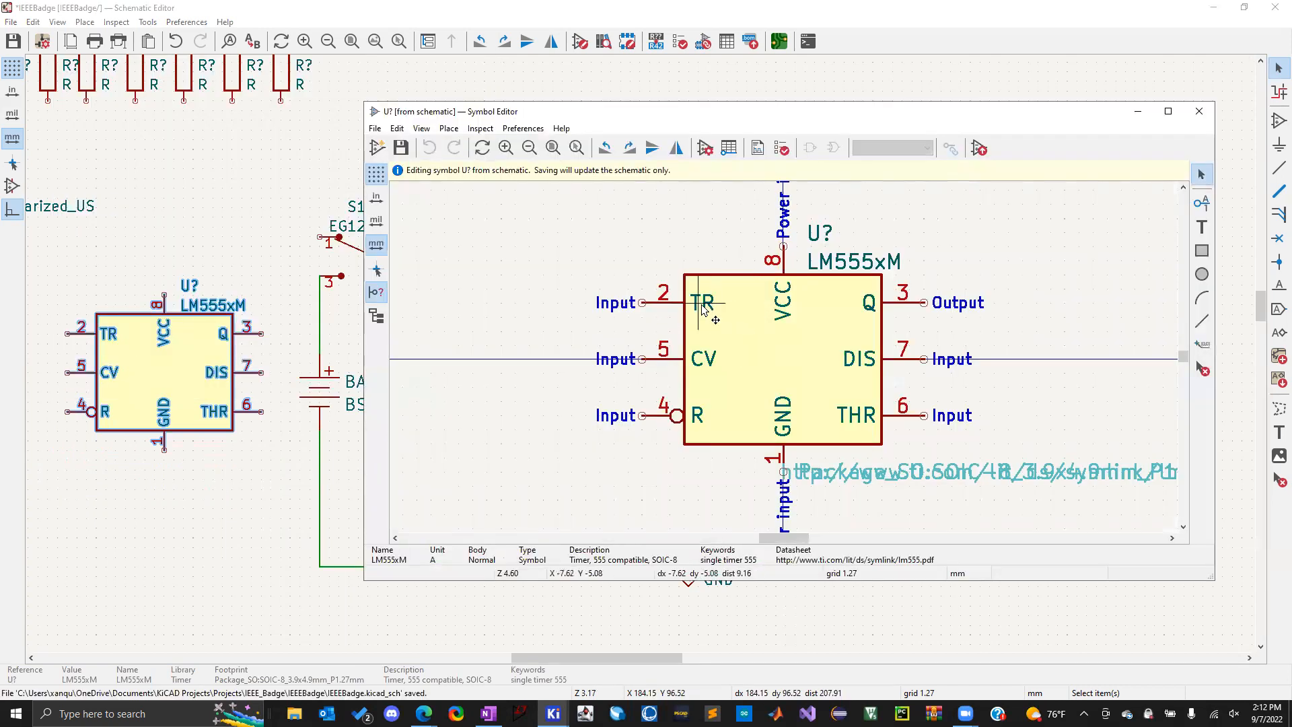
# Rename the LM555xM's pin 2 to THRESH, save the symbol to the schematic and close the Symbol Editor
pyautogui.doubleClick(702, 309)
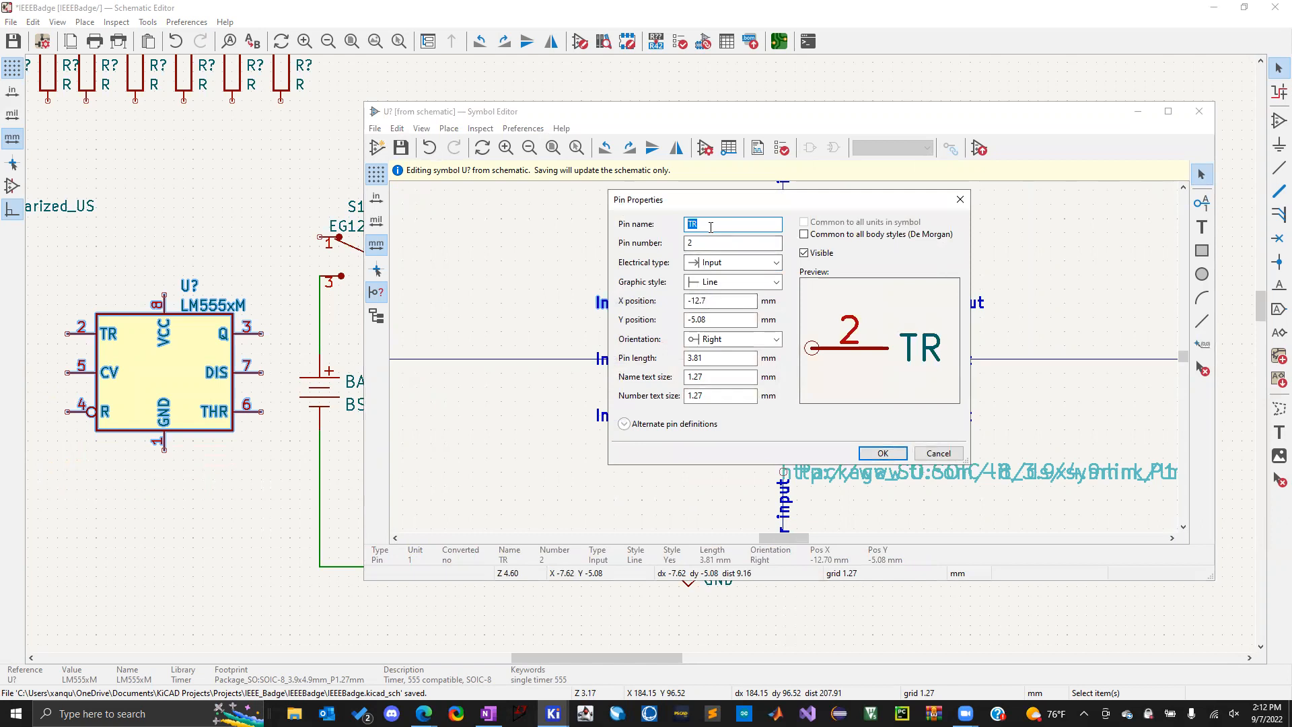
pyautogui.press('BackSpace')
pyautogui.write('HRESH')
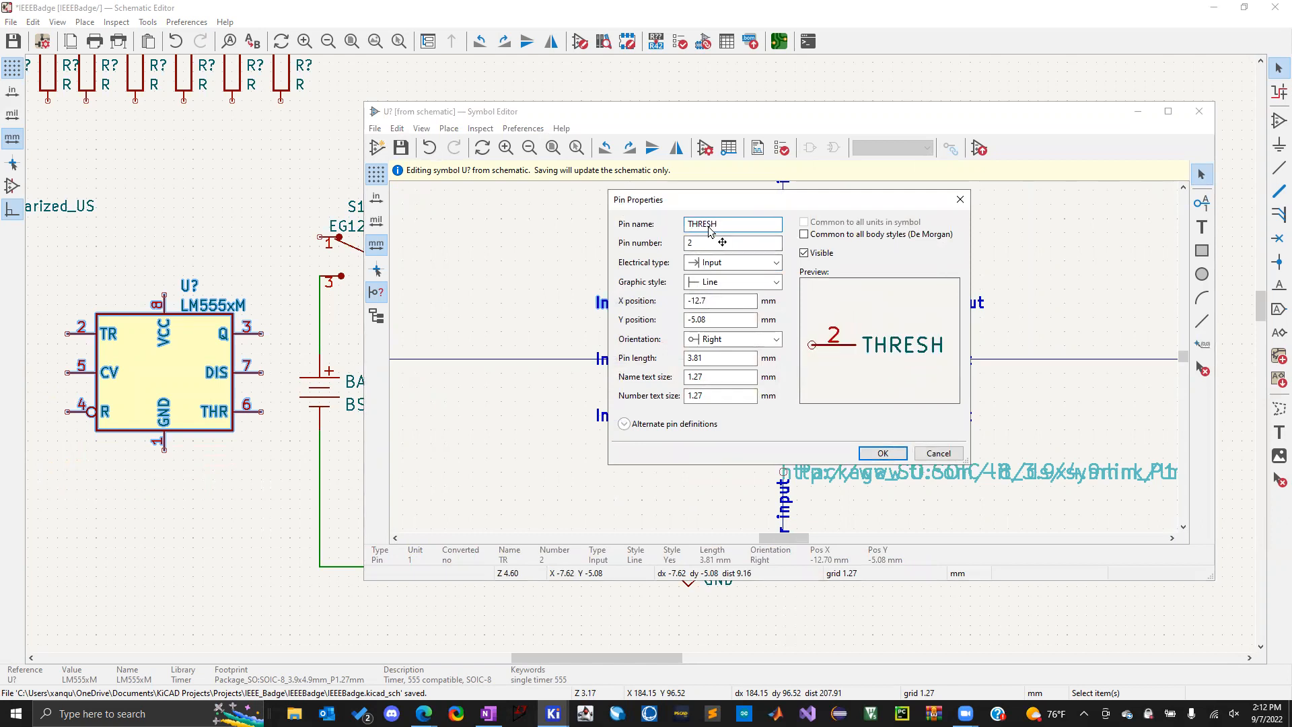
pyautogui.click(882, 453)
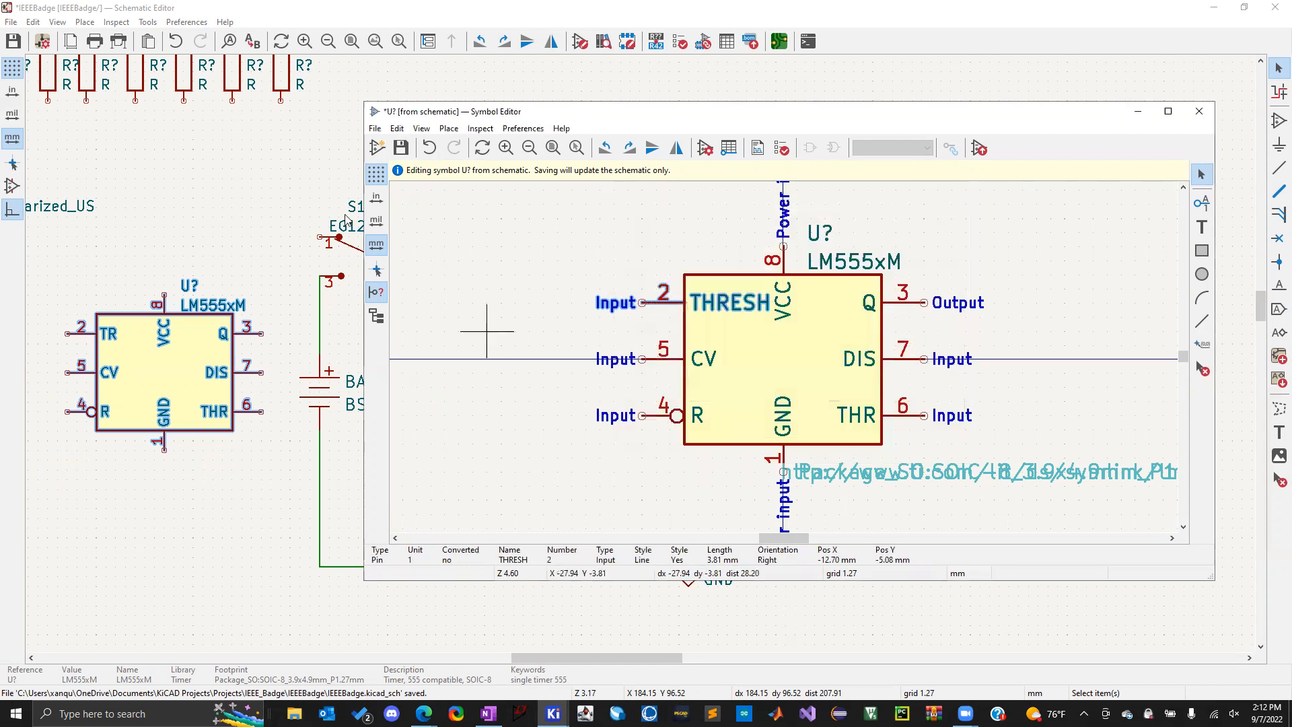
pyautogui.click(387, 150)
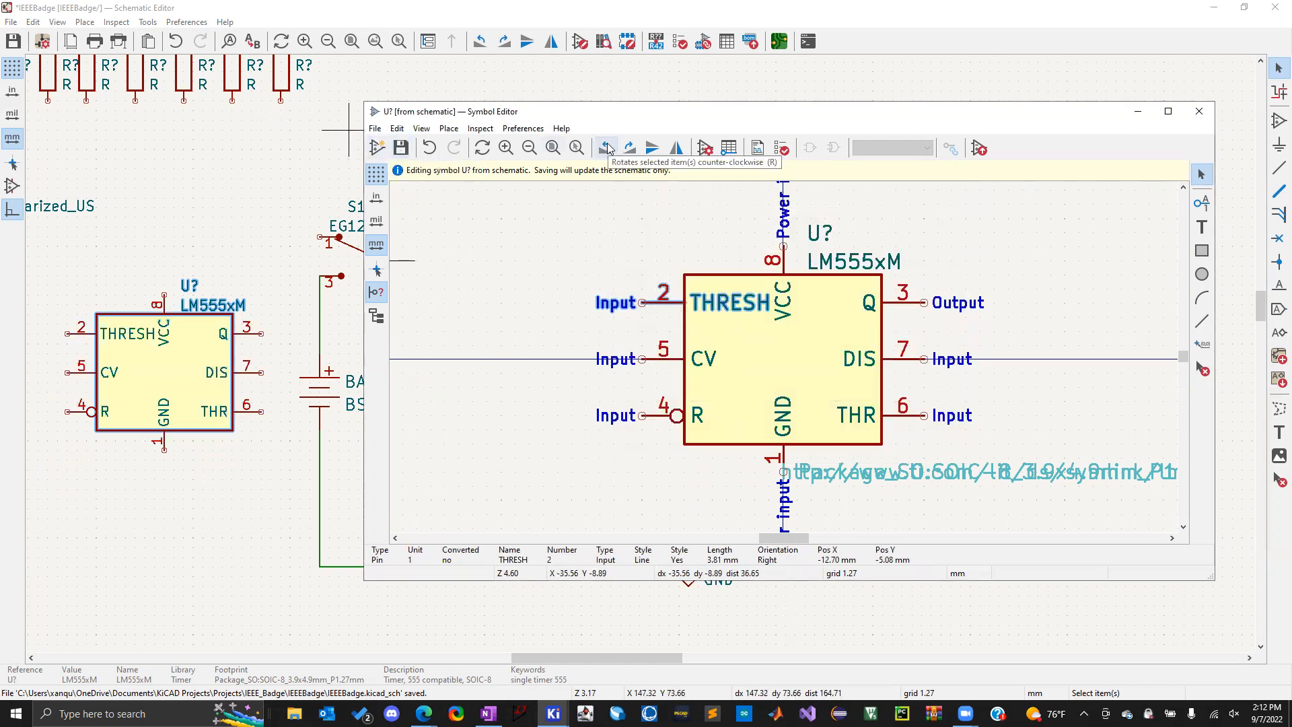
pyautogui.click(1199, 111)
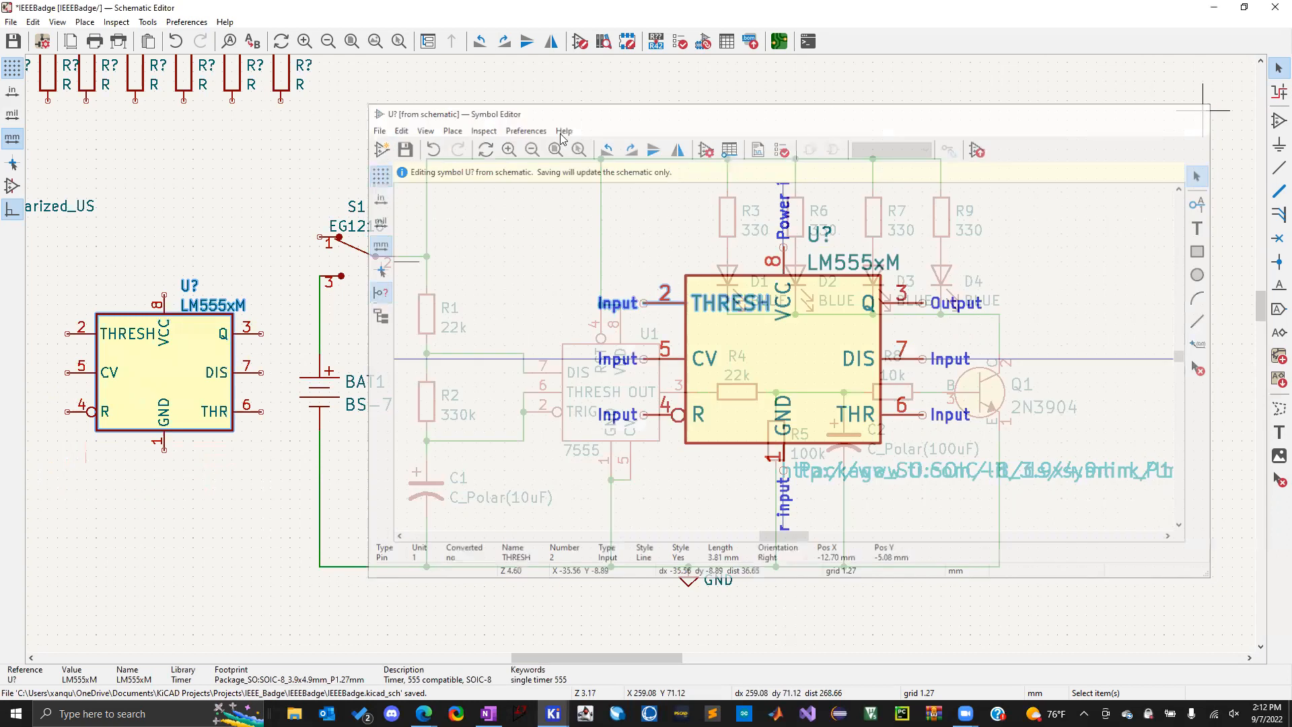
# Move the LM555xM timer slightly down beside the reference battery and compare its pin layout with the reference 7555
pyautogui.moveTo(224, 353); pyautogui.dragTo(251, 392)
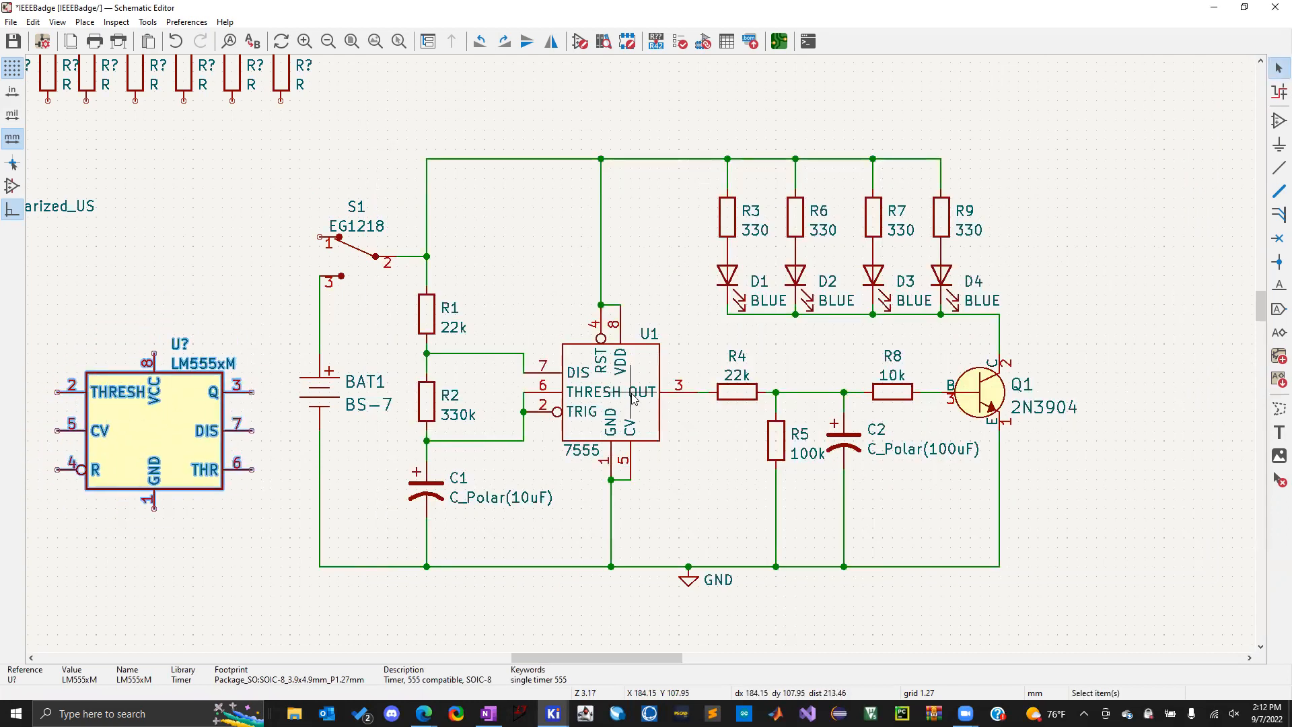
pyautogui.click(602, 399)
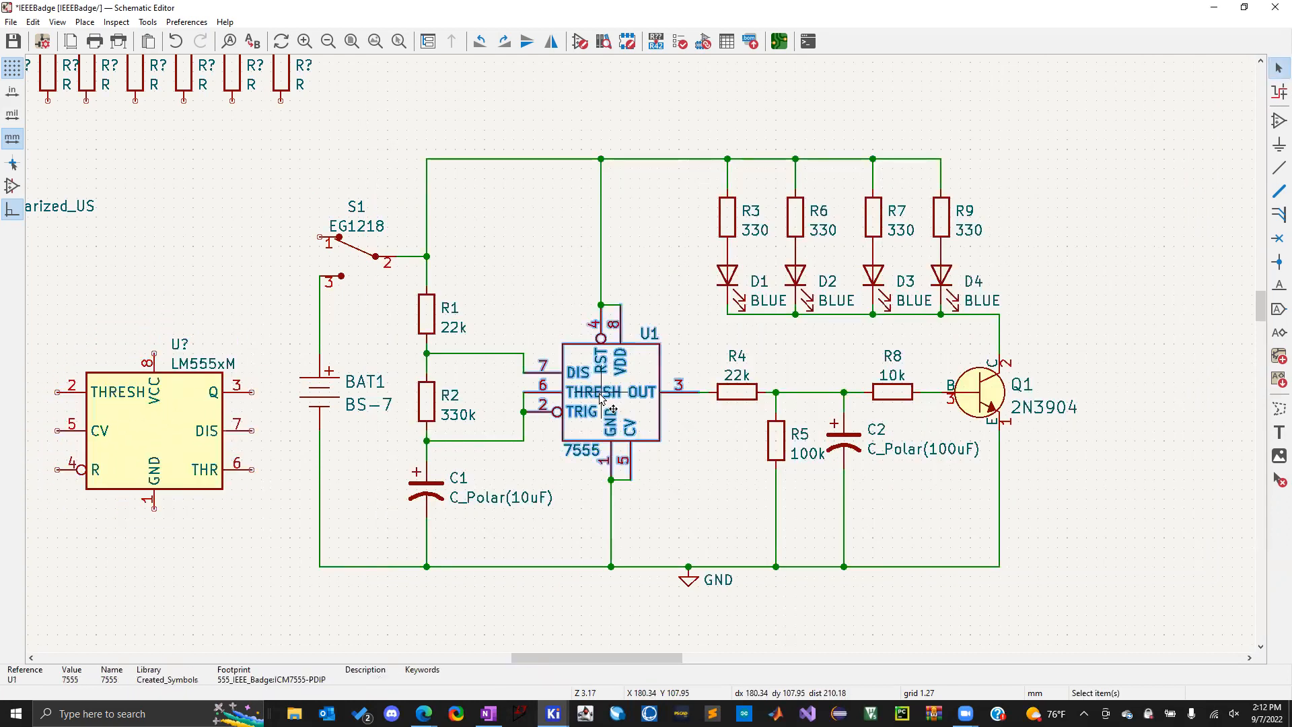
pyautogui.click(162, 438)
pyautogui.click(237, 276)
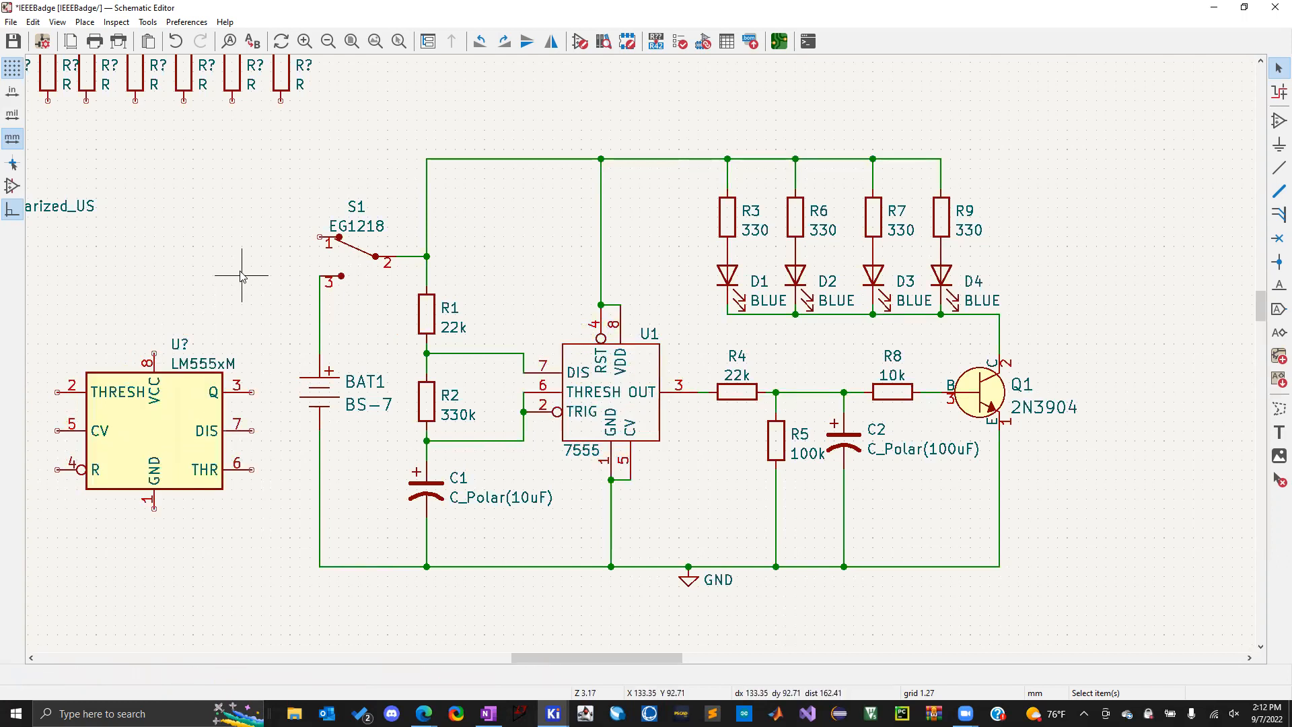
pyautogui.moveTo(261, 144); pyautogui.dragTo(256, 257)
pyautogui.click(155, 440)
pyautogui.click(241, 247)
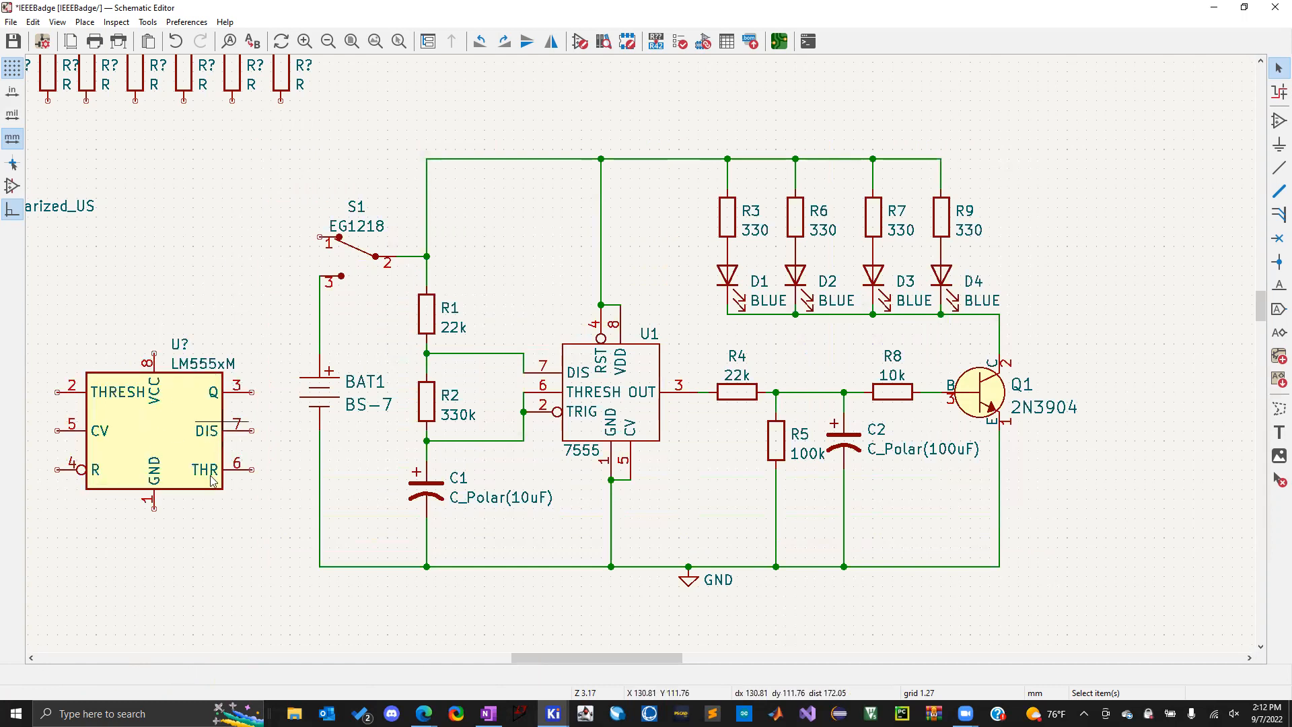
pyautogui.click(187, 458)
pyautogui.click(249, 276)
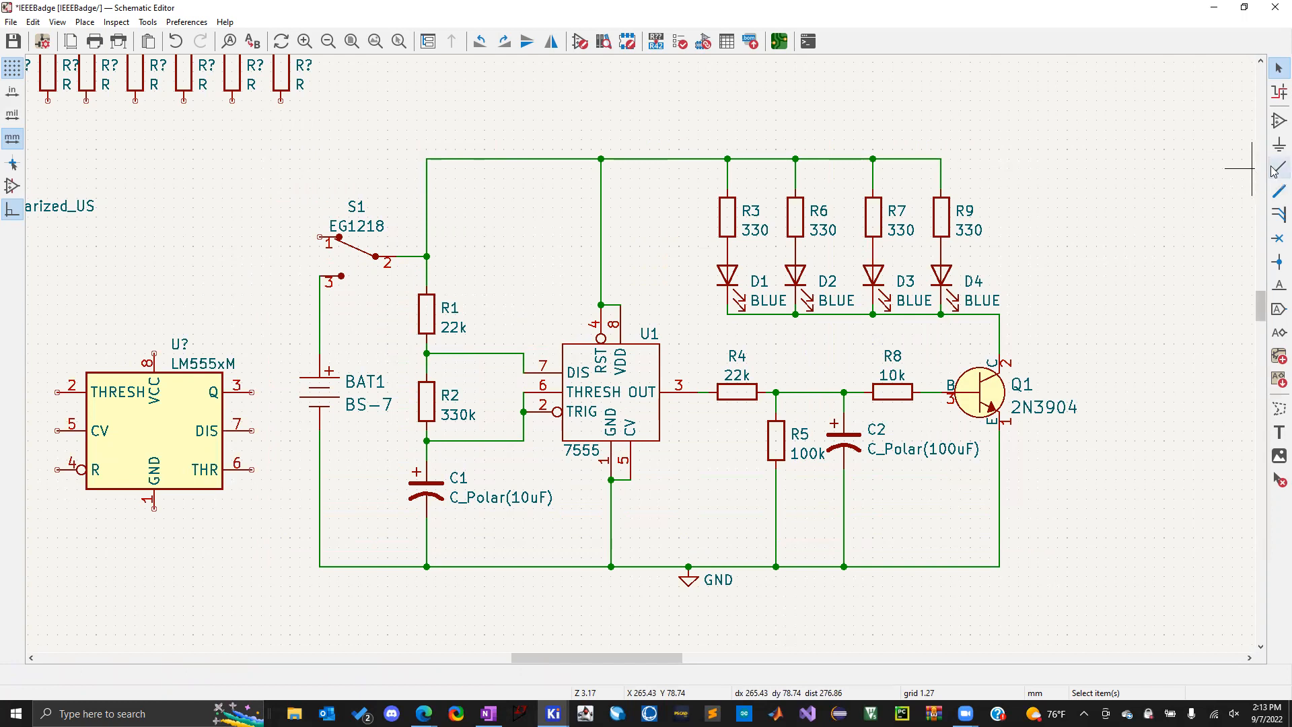
# Try drawing a wire with a right-angle bend in the empty area above and right of the reference LEDs
pyautogui.press('w')
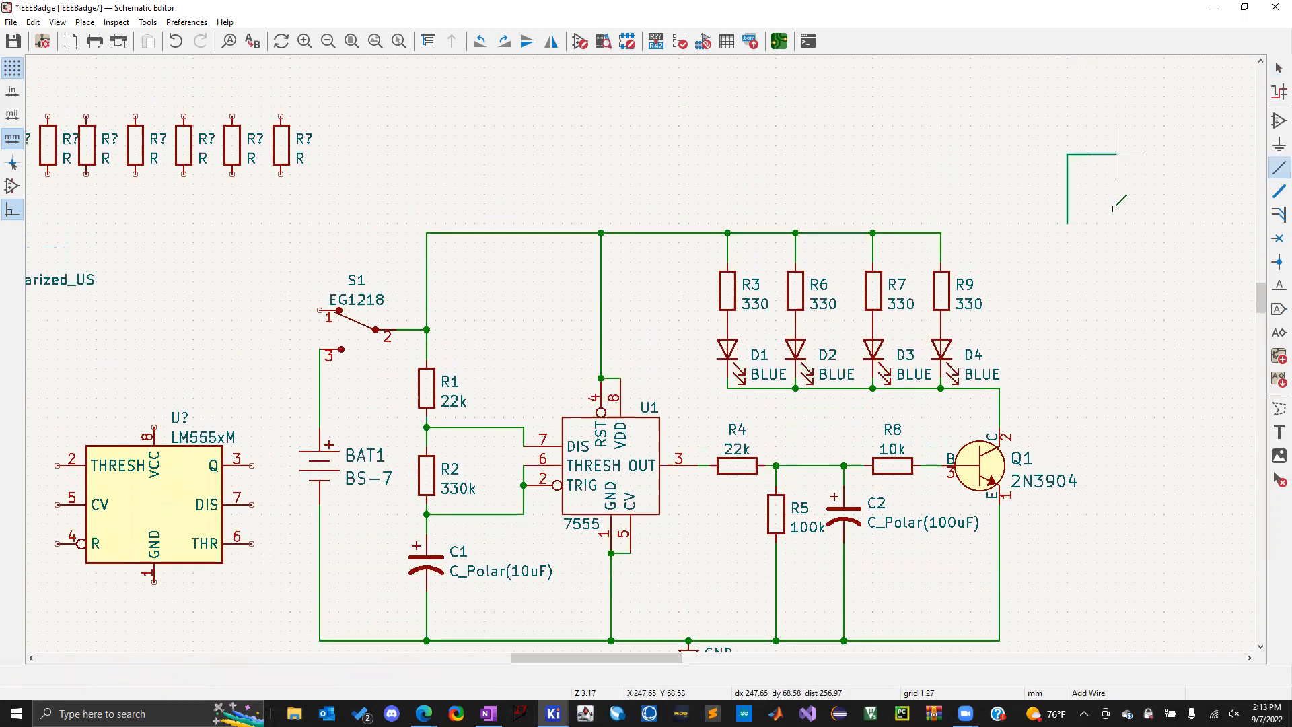
pyautogui.press('Escape')
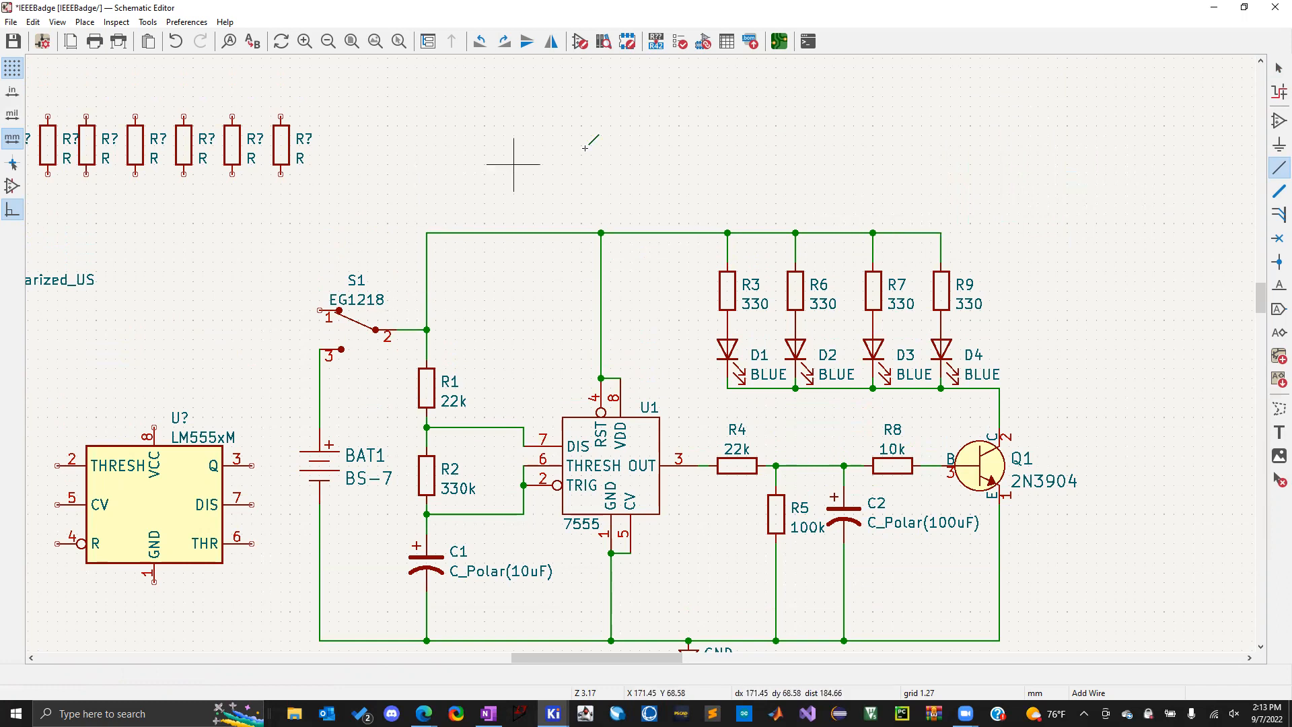
pyautogui.click(766, 144)
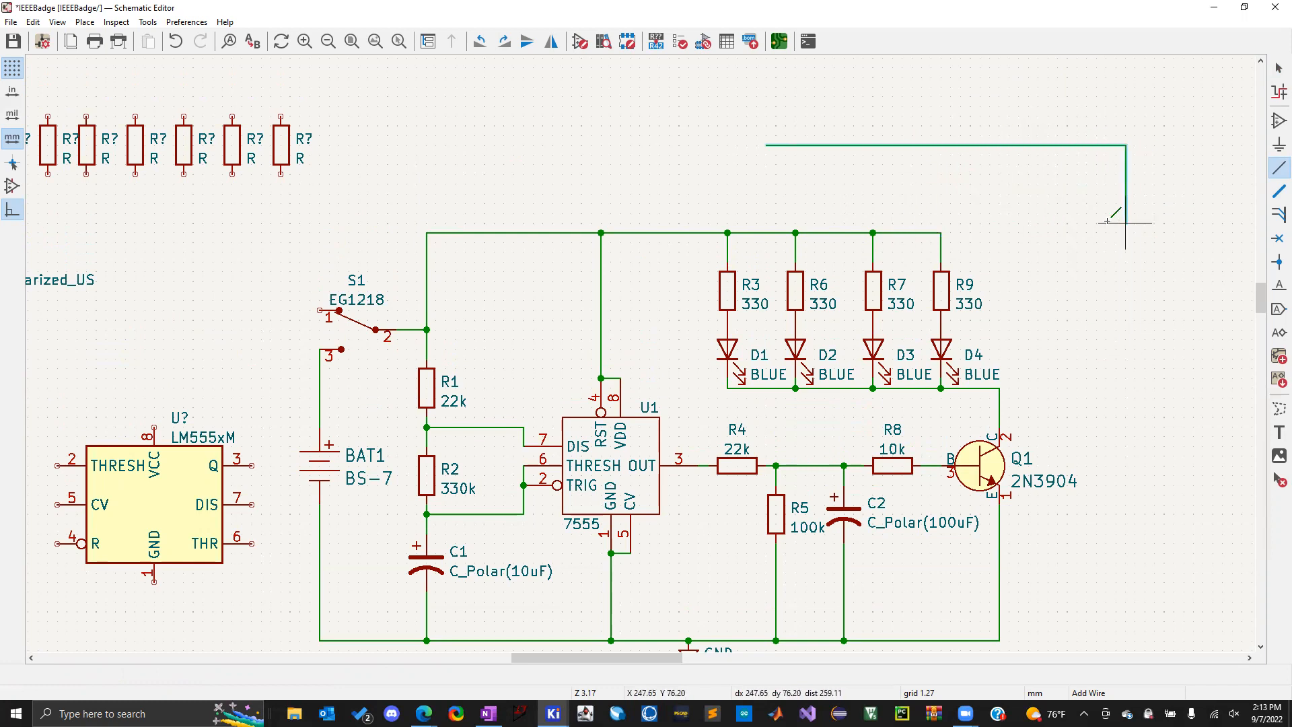
pyautogui.press('Escape')
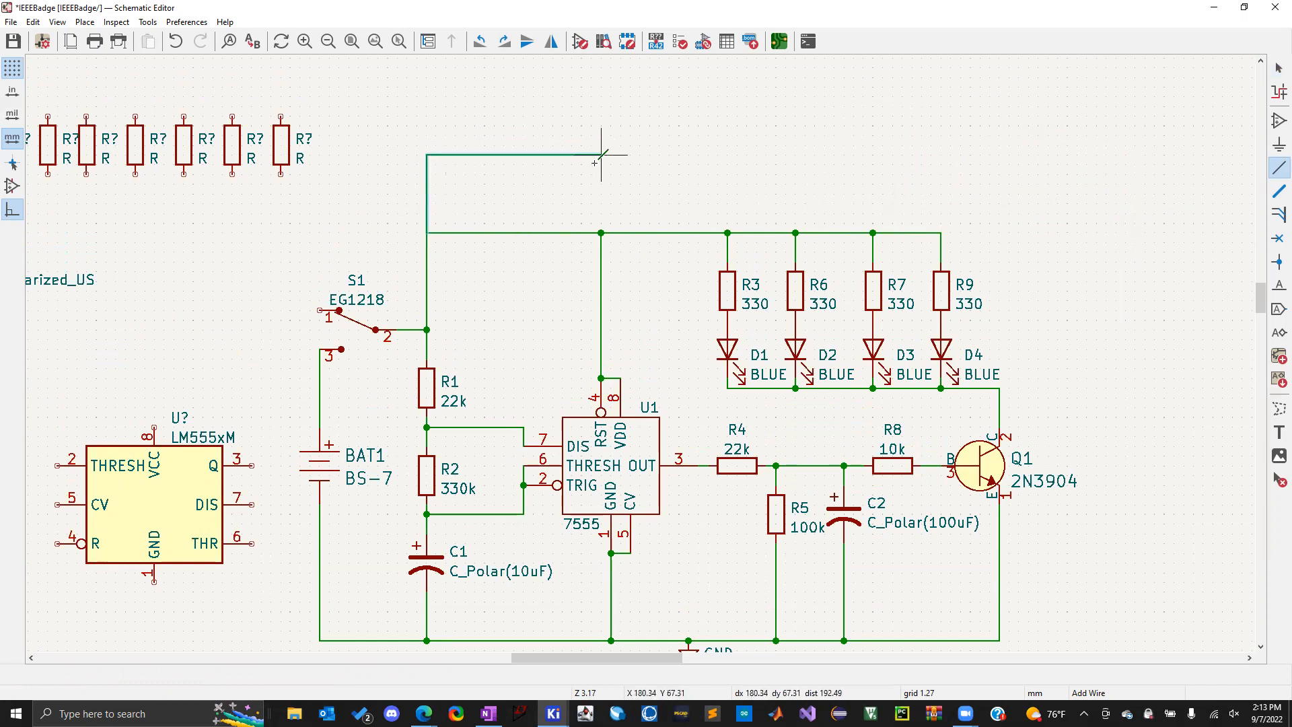
pyautogui.press('Escape')
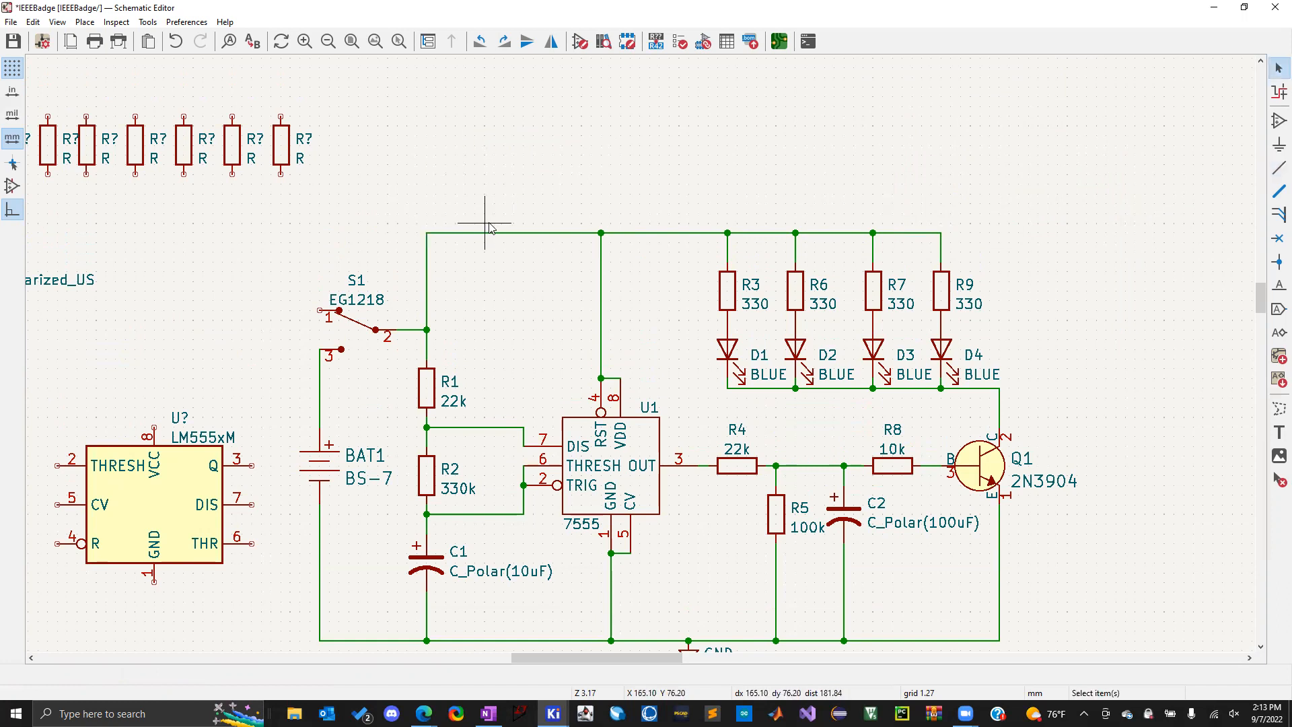
# Delete the top rail wires between the R1 branch and R6, along with the vertical wire feeding U1's RST and VDD pins
pyautogui.click(499, 233)
pyautogui.doubleClick(499, 232)
pyautogui.press('Escape')
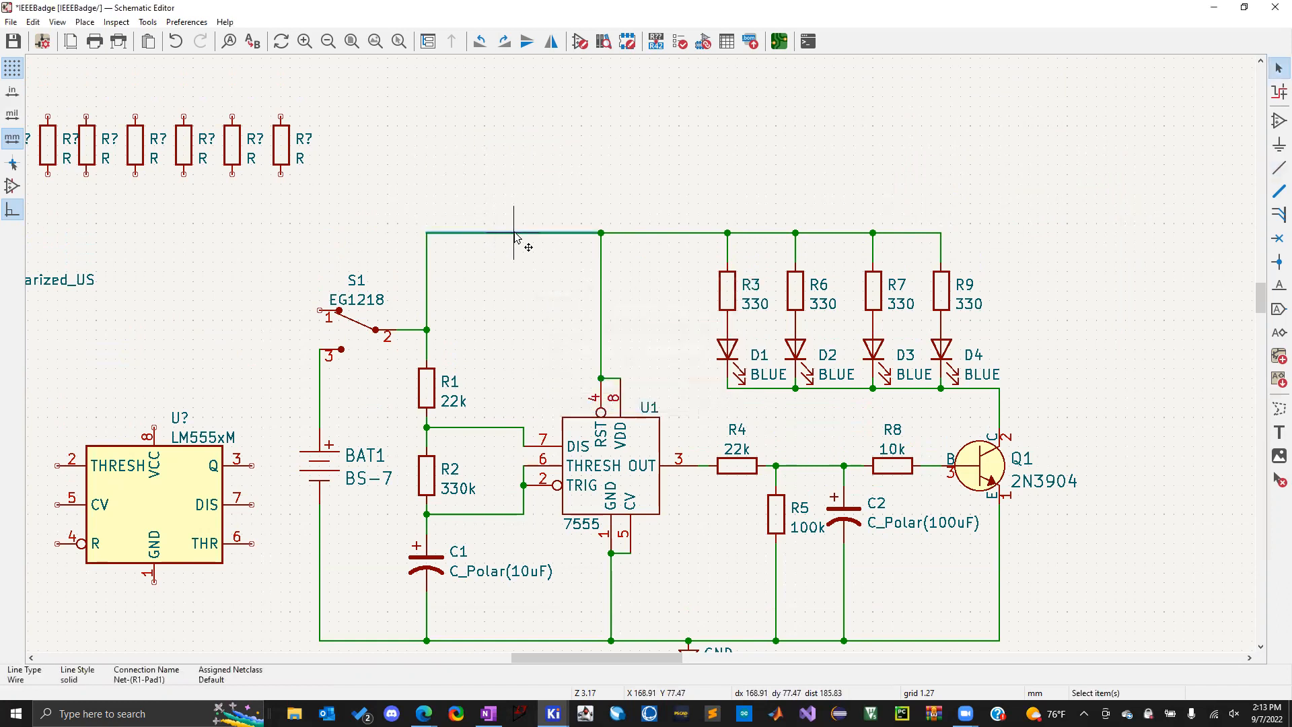
pyautogui.press('Delete')
pyautogui.moveTo(554, 209); pyautogui.dragTo(671, 300)
pyautogui.click(602, 300)
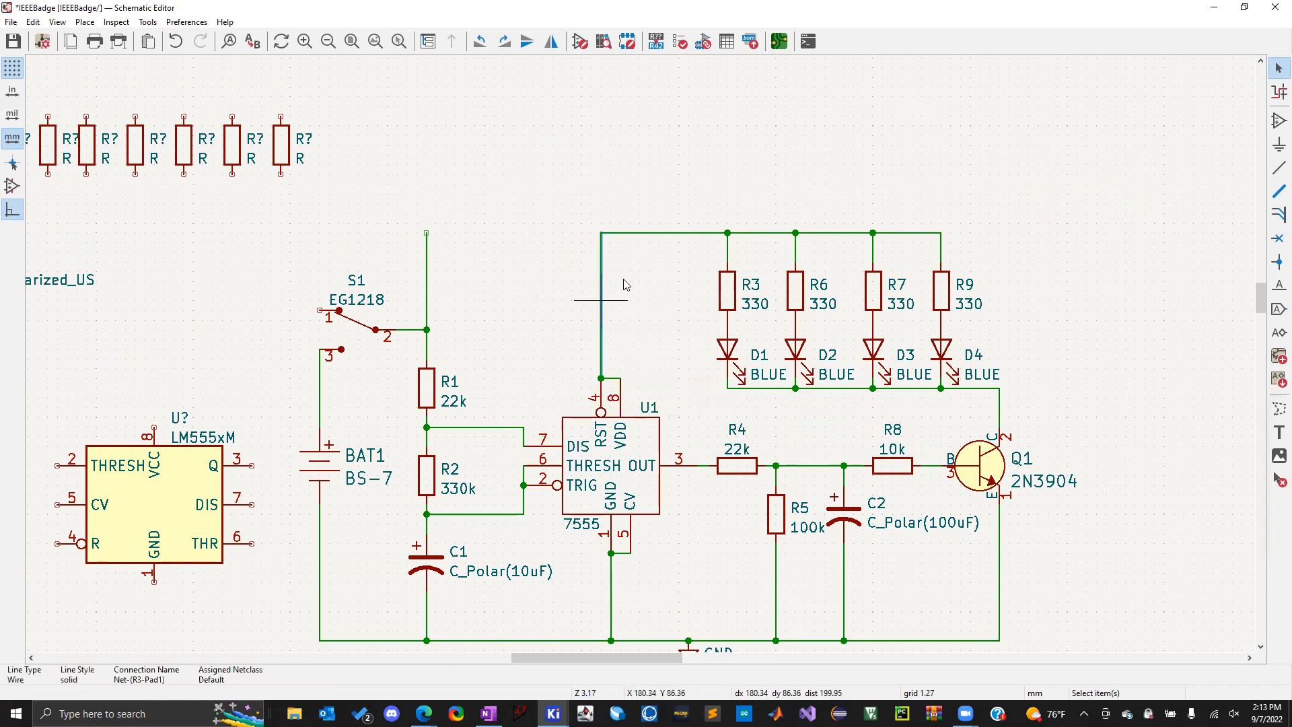
pyautogui.keyDown('shift'); pyautogui.click(671, 233); pyautogui.keyUp('shift')
pyautogui.press('Delete')
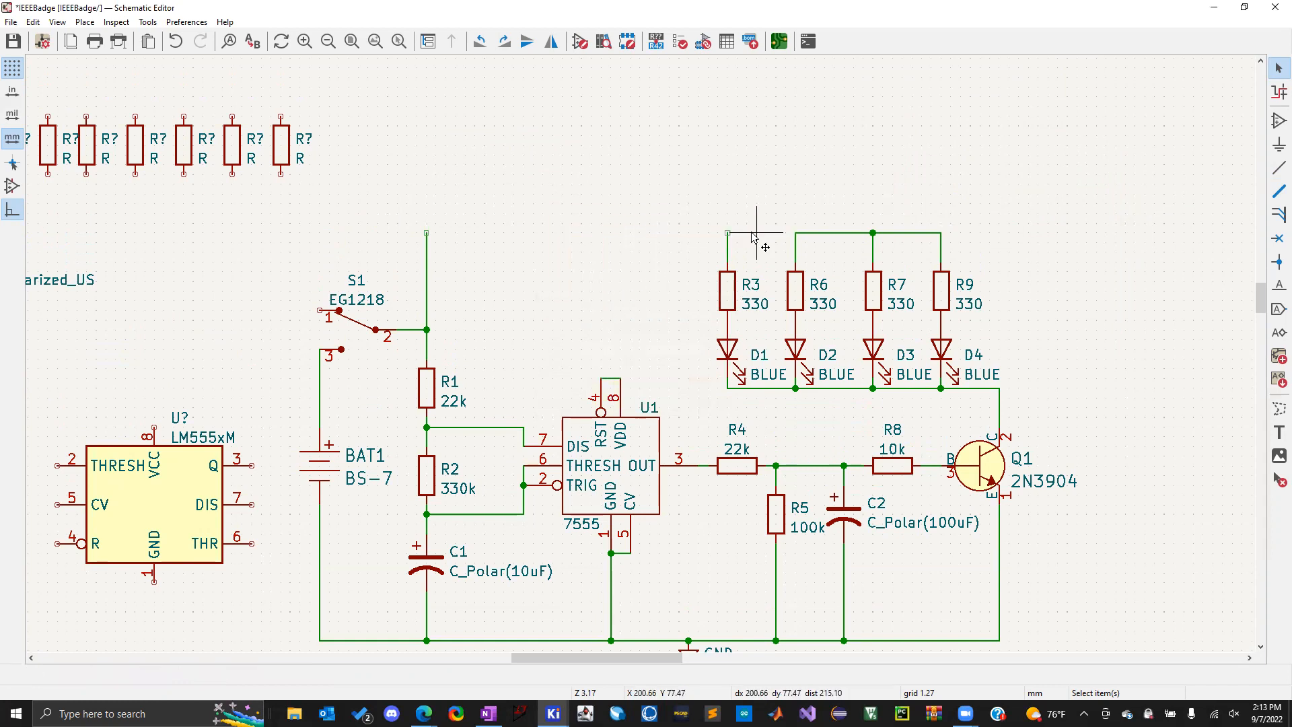
# Delete the short wire below D2 and the short wire above R6
pyautogui.click(797, 386)
pyautogui.press('Delete')
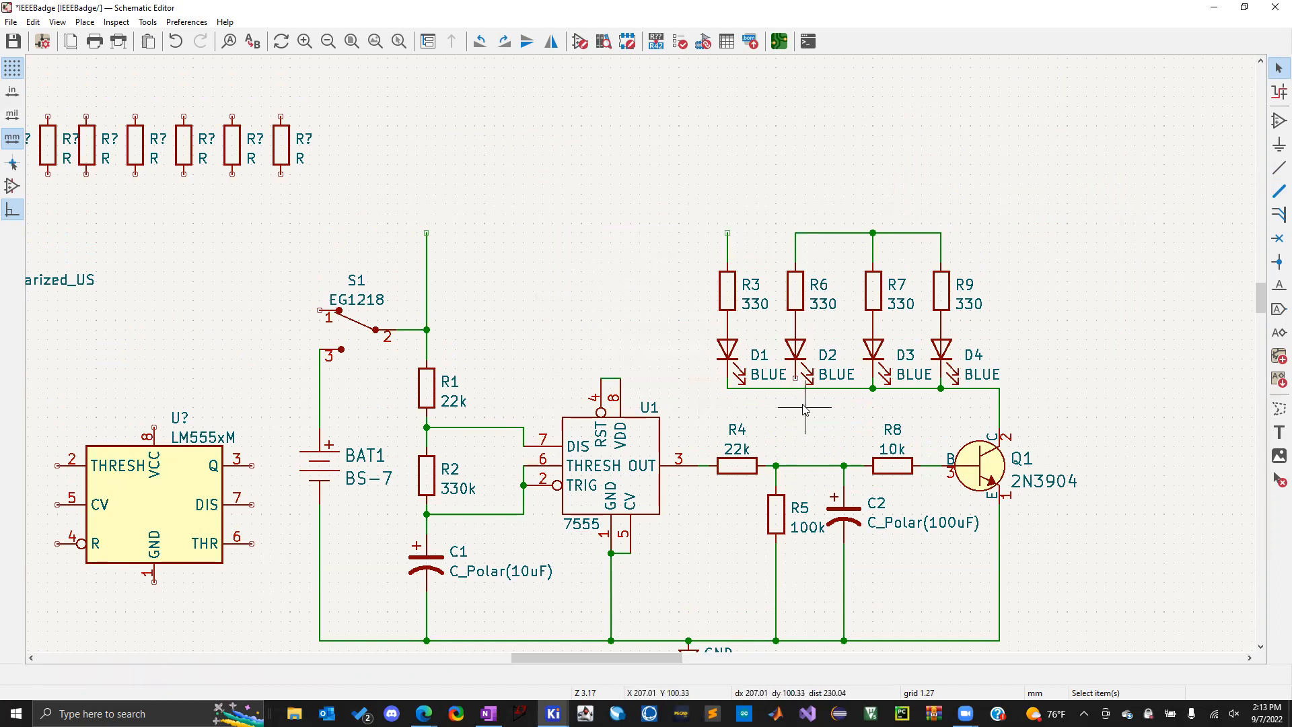
pyautogui.click(796, 244)
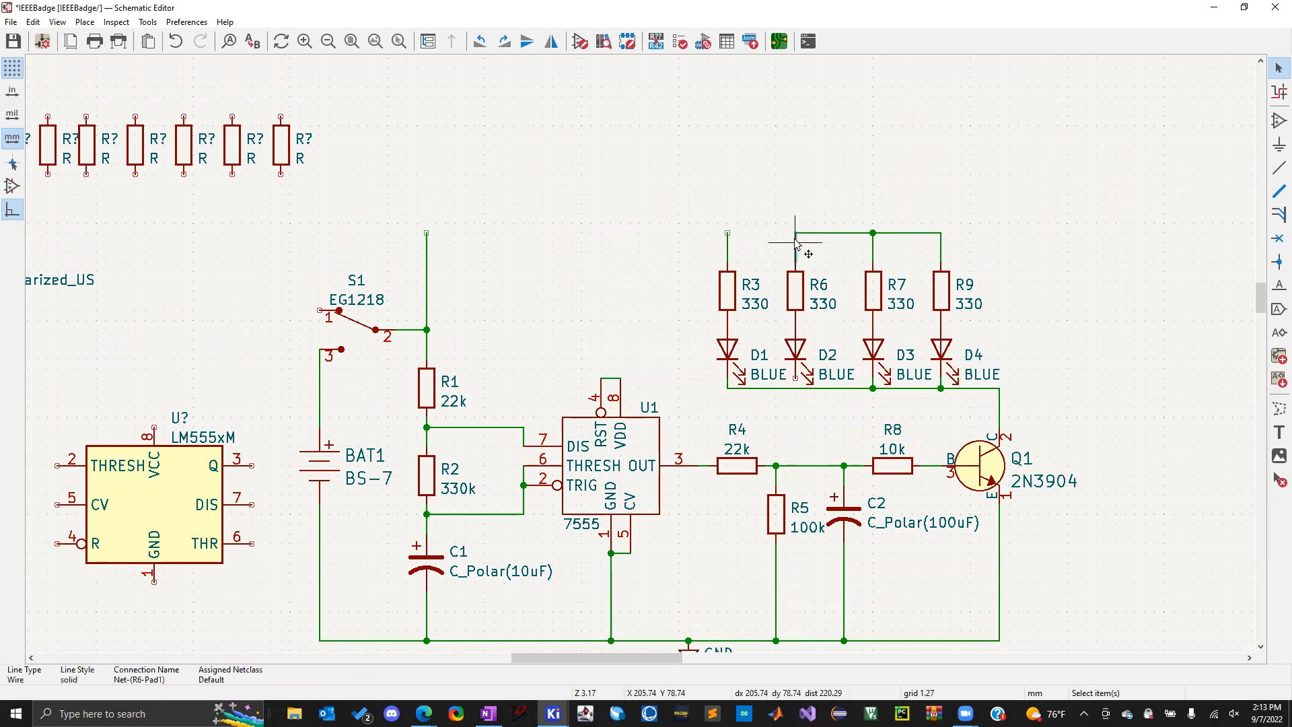
pyautogui.press('Delete')
# Redraw the top rail with wires from above R6 to above R3, and from there to the vertical wire above R1
pyautogui.click(1274, 170)
pyautogui.click(796, 232)
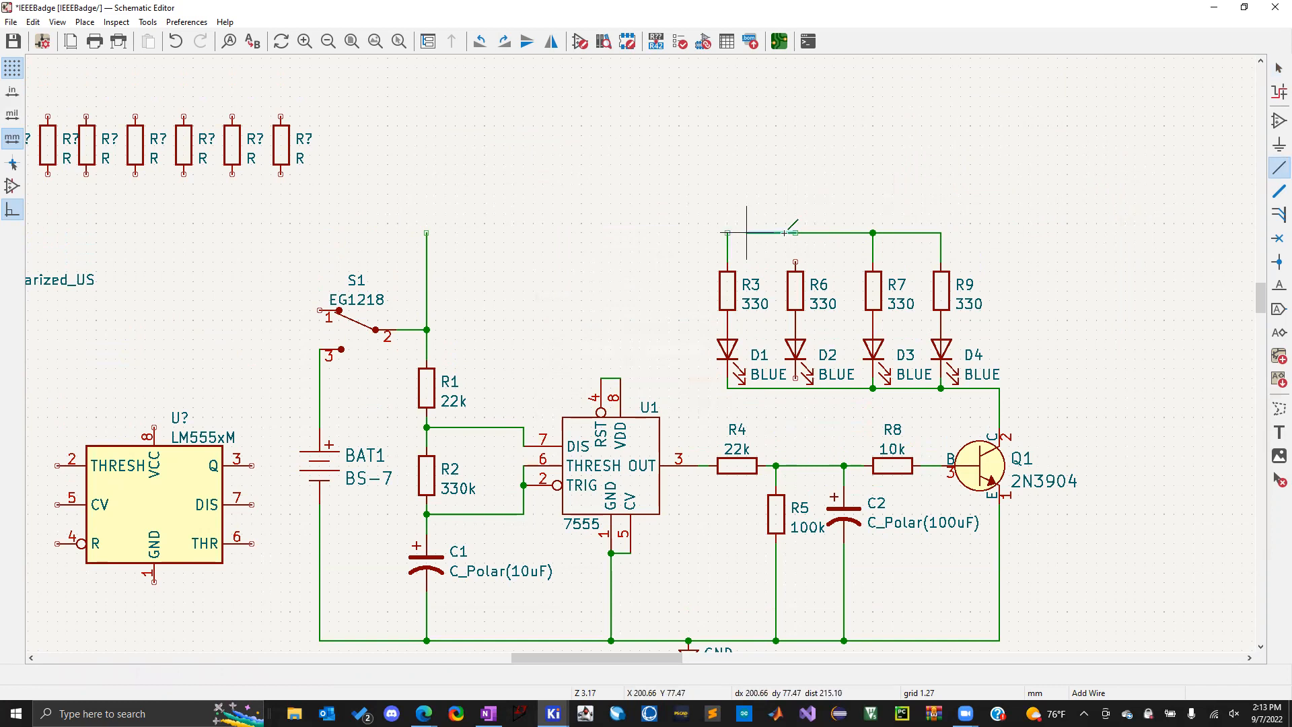
pyautogui.click(727, 233)
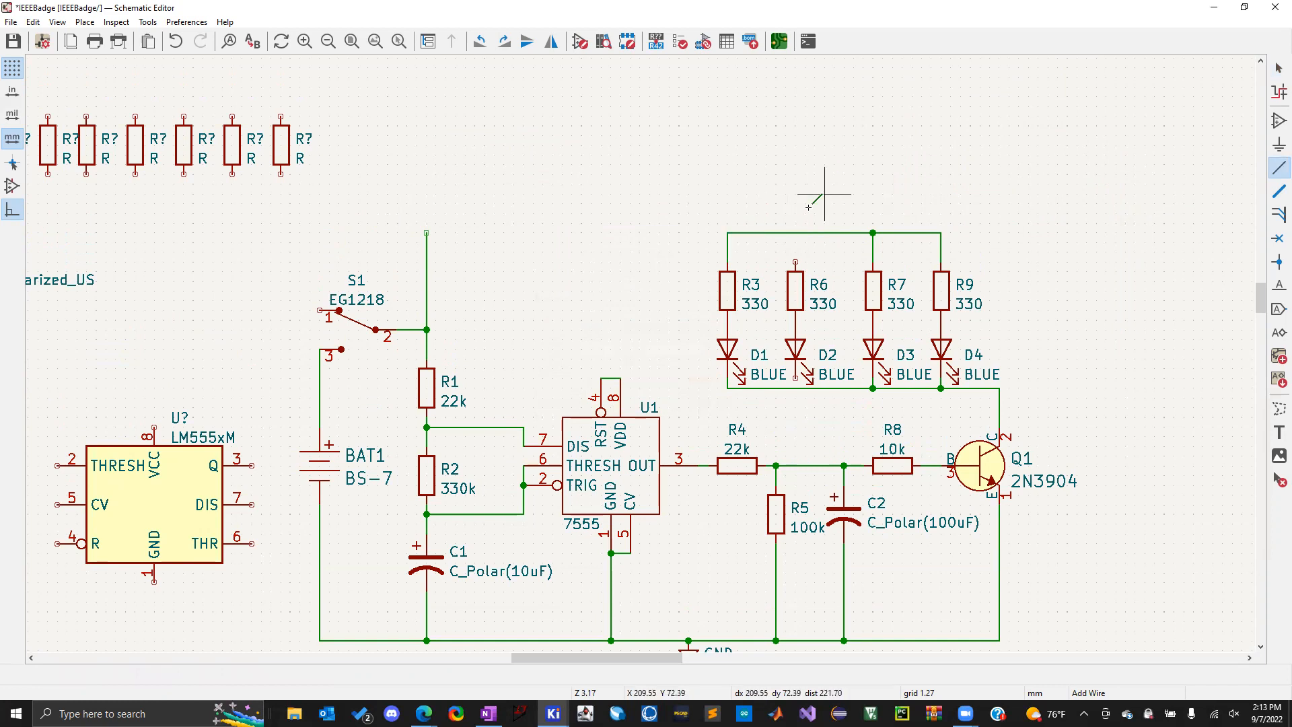
pyautogui.click(727, 233)
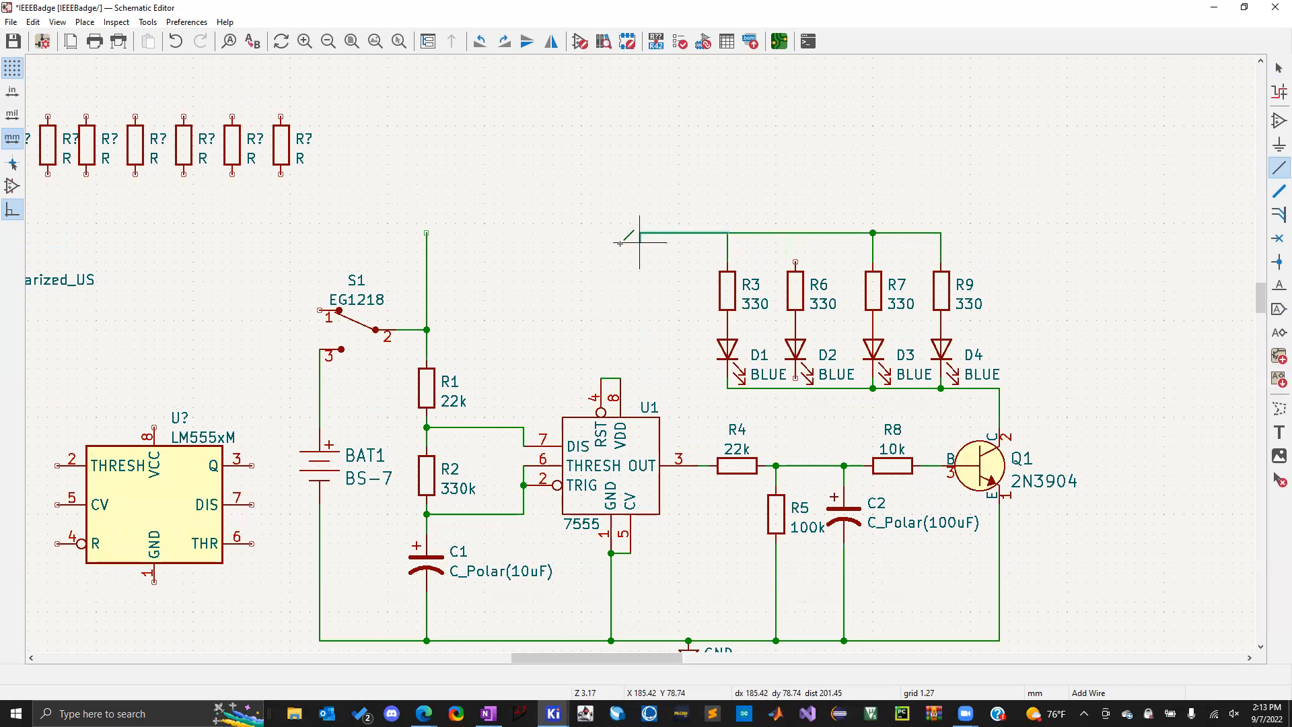
pyautogui.click(427, 233)
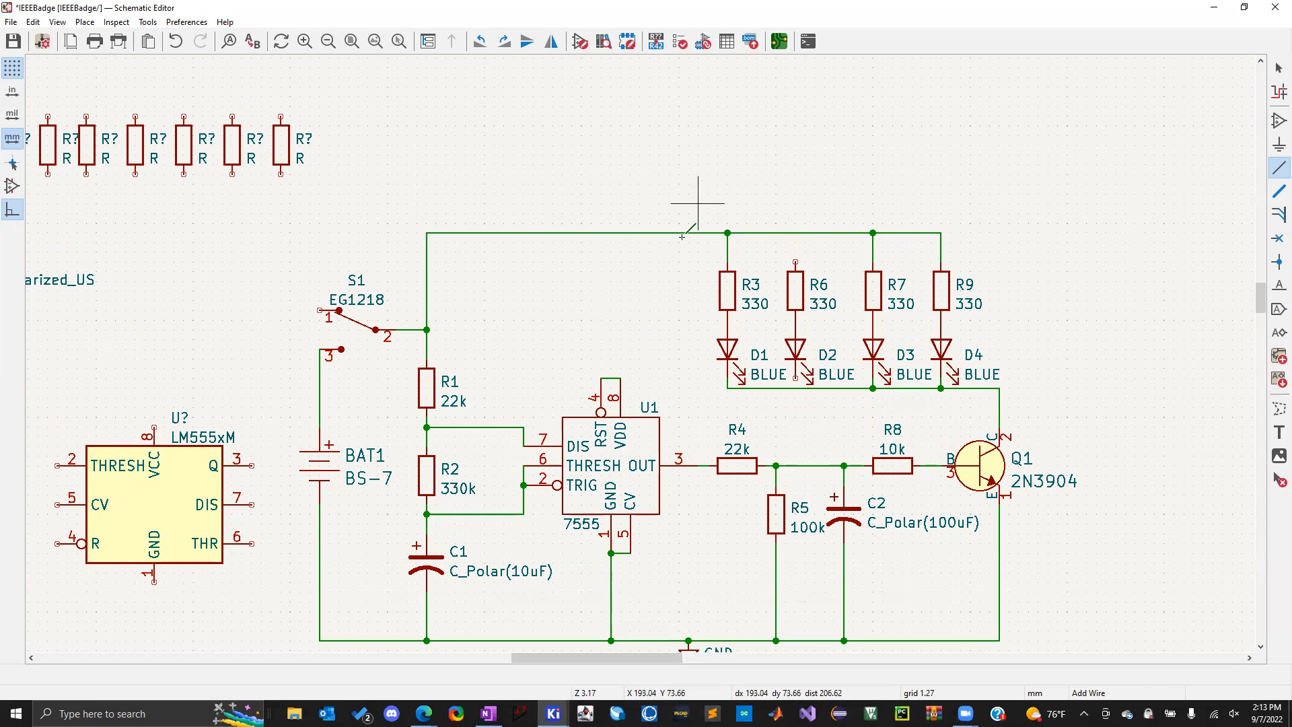
# Wire U1's joined pins 4 and 8 up to the top rail, and reconnect R6 to the rail and D2 to the lower LED line
pyautogui.click(601, 379)
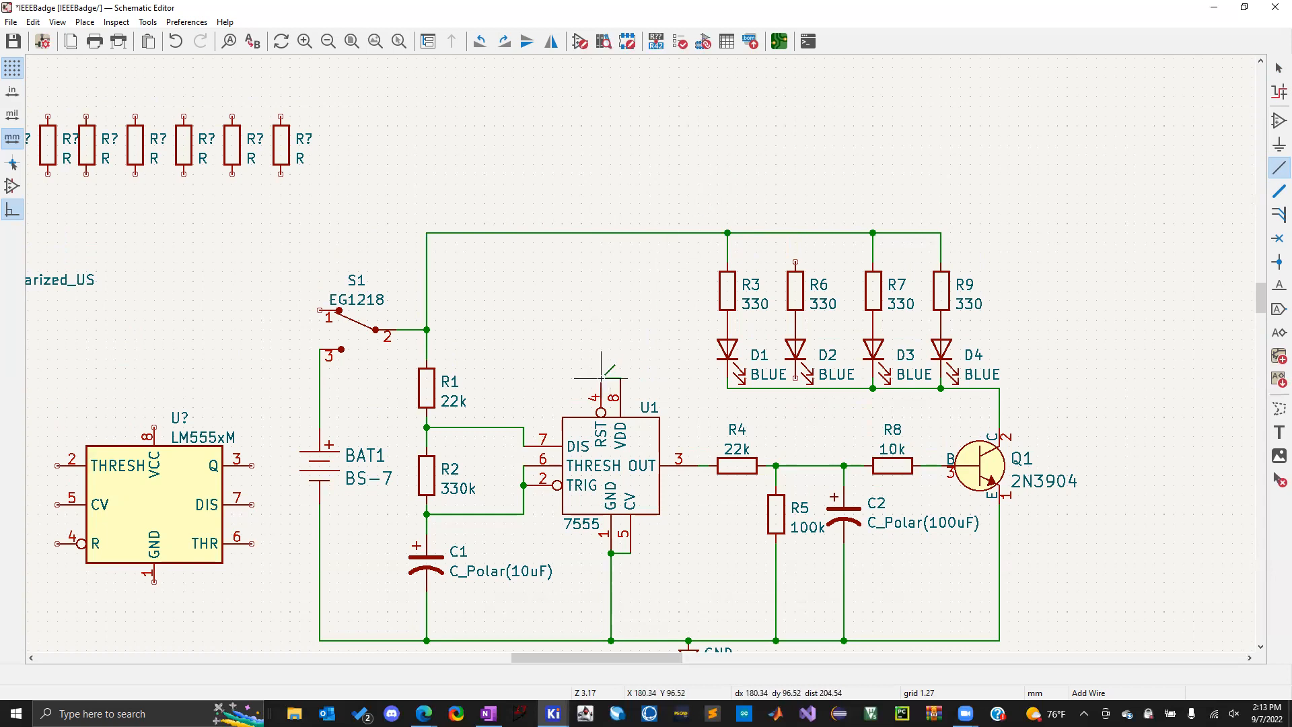
pyautogui.click(601, 233)
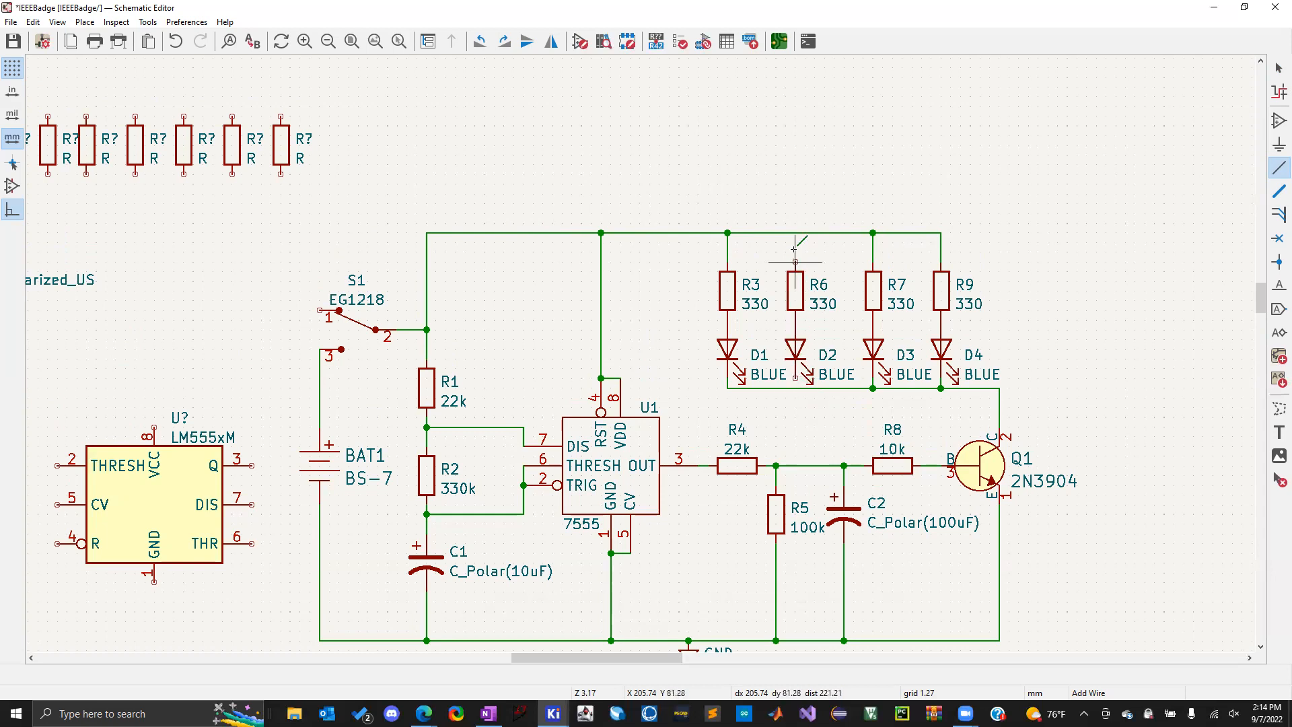
pyautogui.click(794, 235)
pyautogui.click(795, 389)
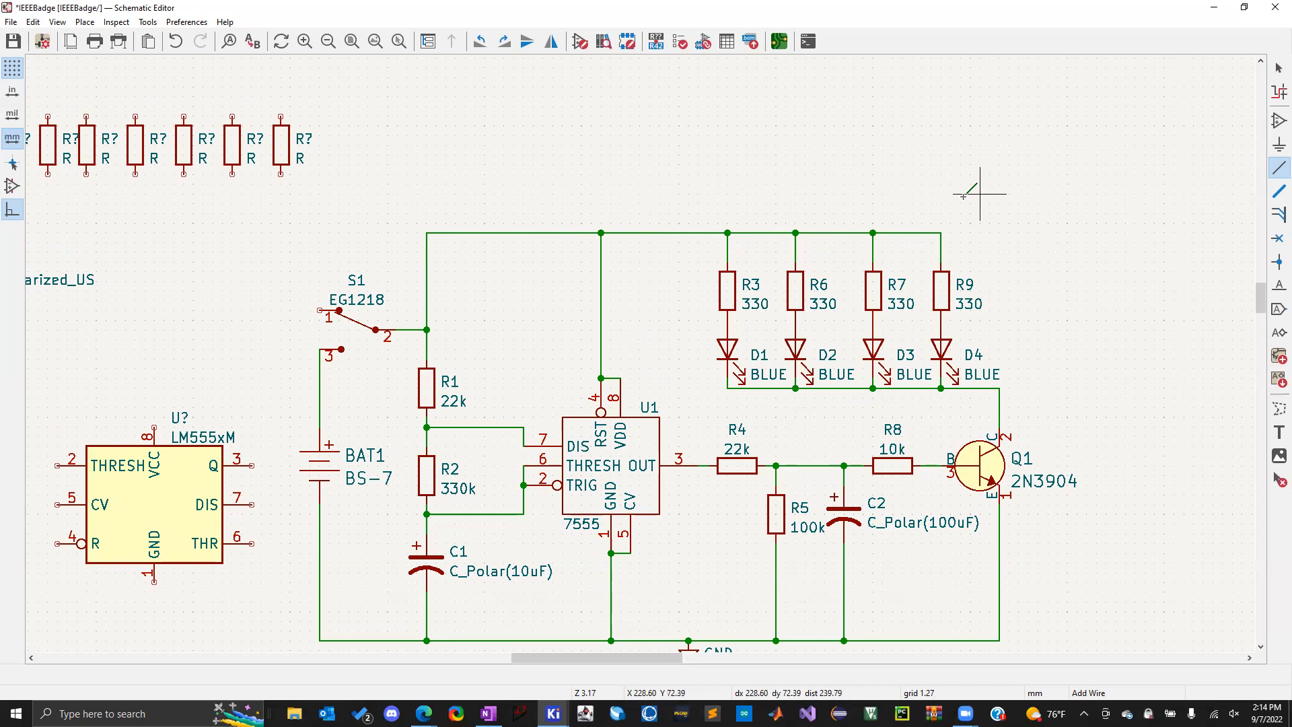
pyautogui.press('Escape')
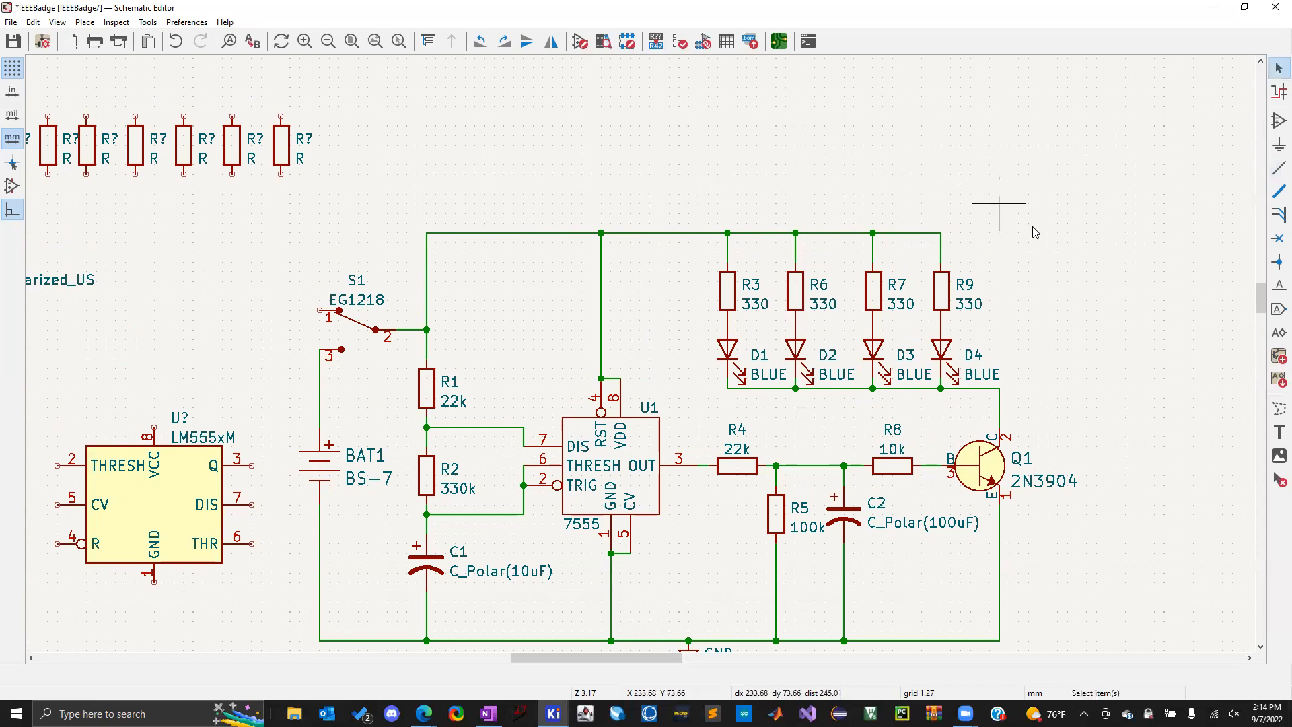
# Delete the loose battery, resistors, capacitors, transistor and LM555xM timer placed beside the finished circuit
pyautogui.scroll(-1, 1077, 378)
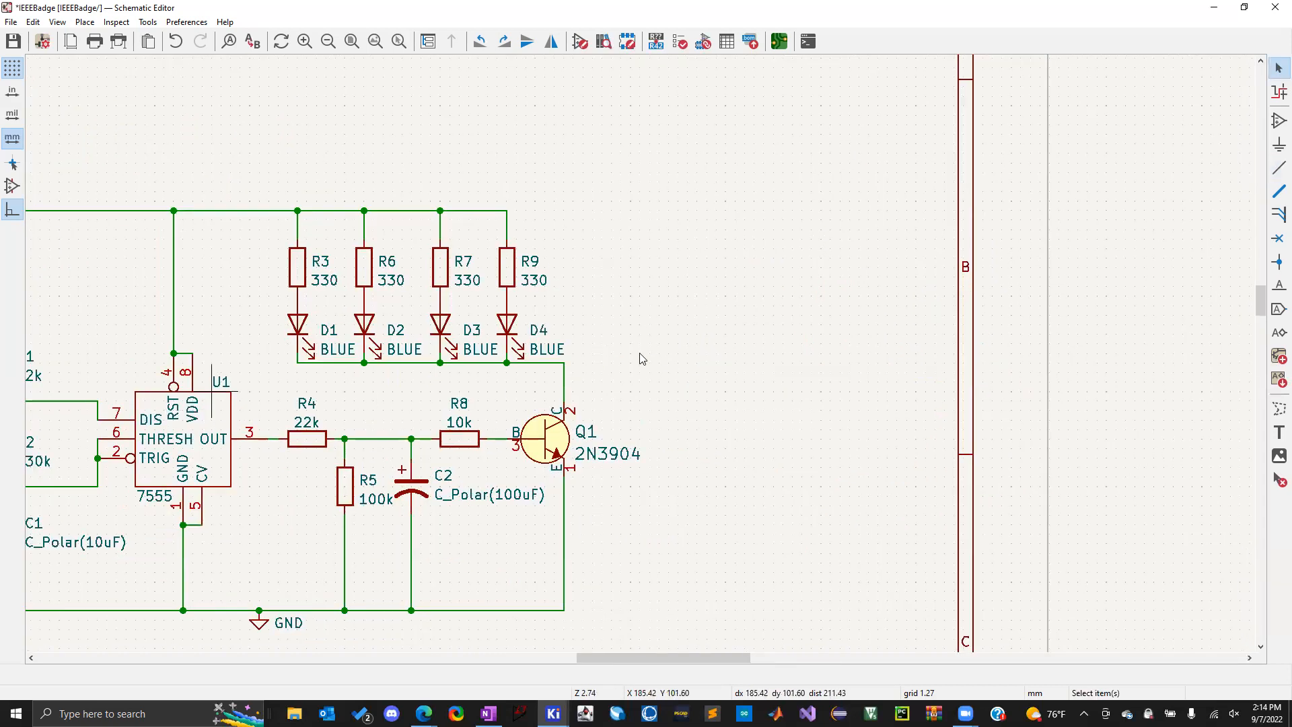
pyautogui.scroll(-1, 211, 390)
pyautogui.scroll(-3, 643, 359)
pyautogui.moveTo(55, 126); pyautogui.dragTo(421, 585)
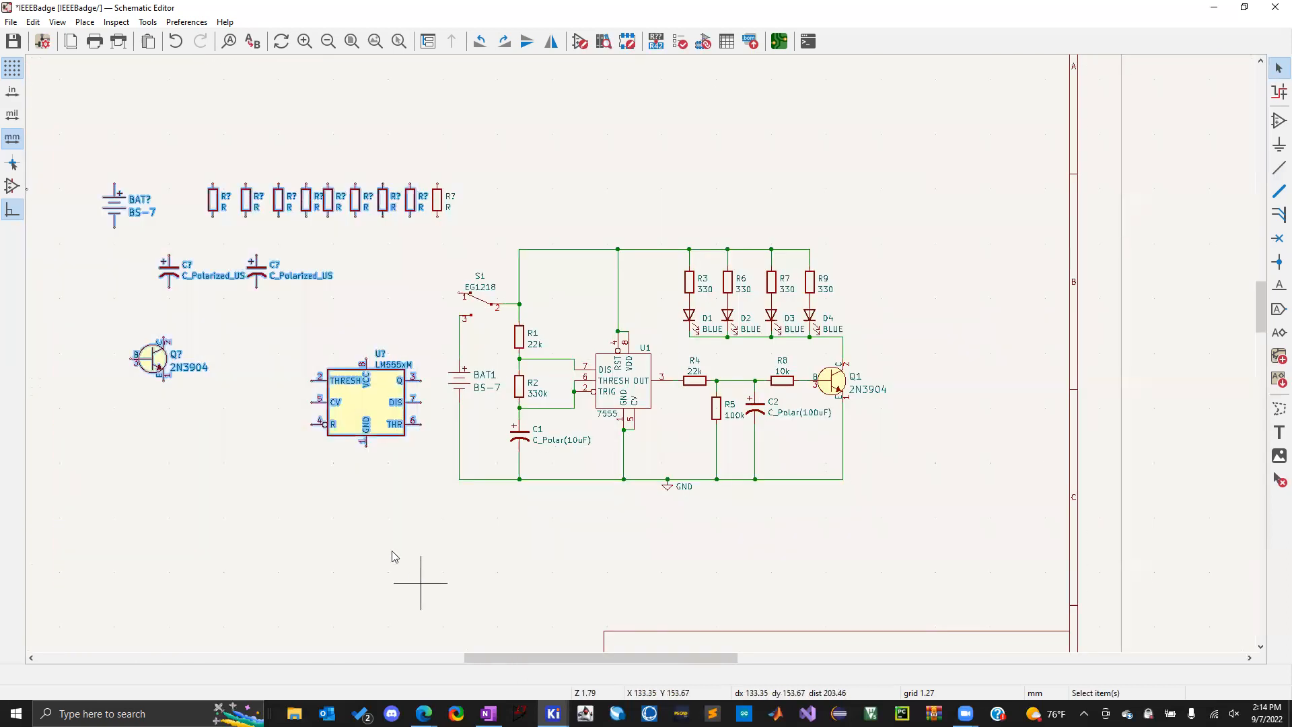
pyautogui.press('Delete')
pyautogui.moveTo(359, 184); pyautogui.dragTo(493, 225)
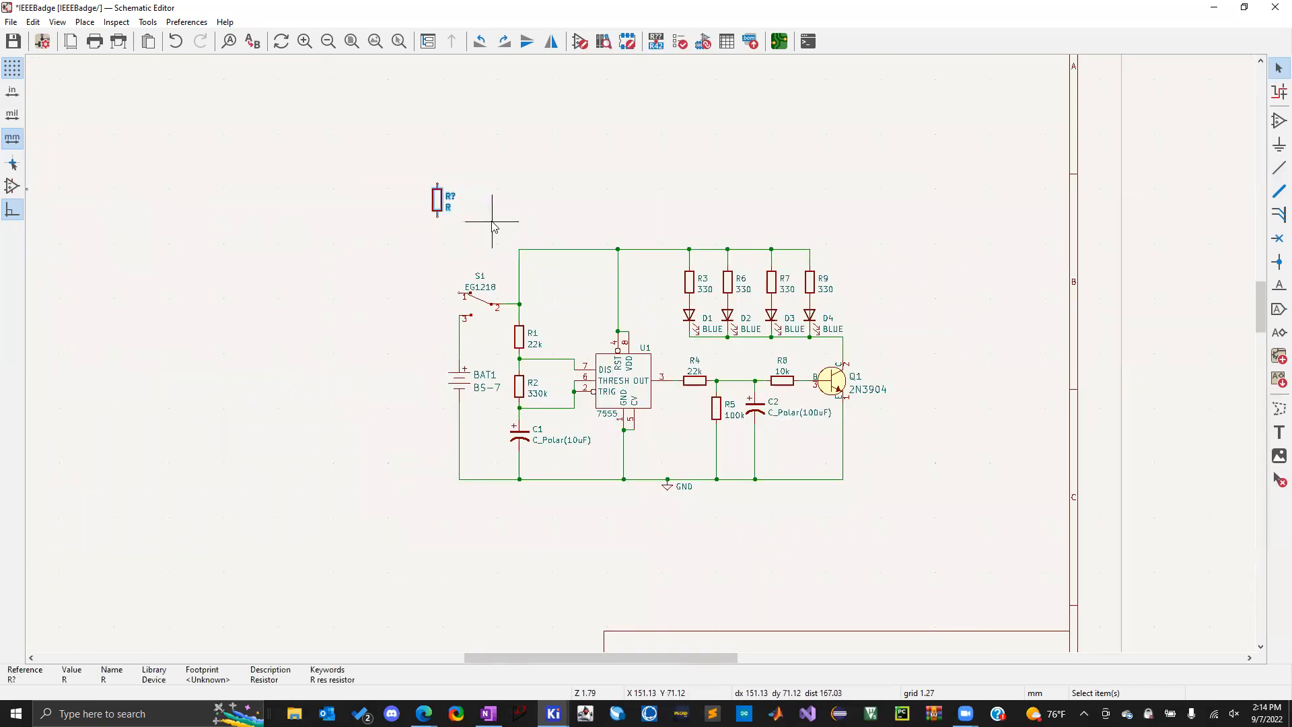
pyautogui.press('Delete')
# Select the entire finished circuit with its wires and move it left and slightly up on the sheet
pyautogui.moveTo(393, 200); pyautogui.dragTo(973, 567)
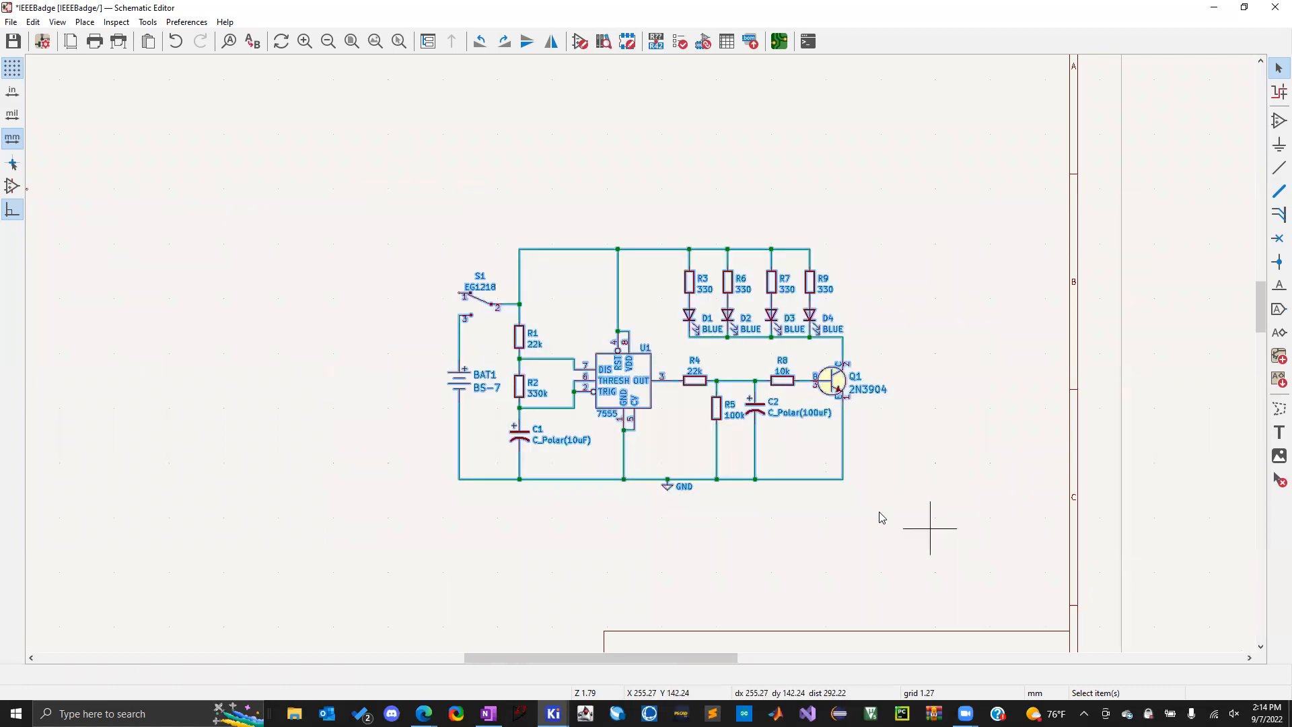
pyautogui.click(935, 269)
pyautogui.moveTo(339, 201); pyautogui.dragTo(949, 558)
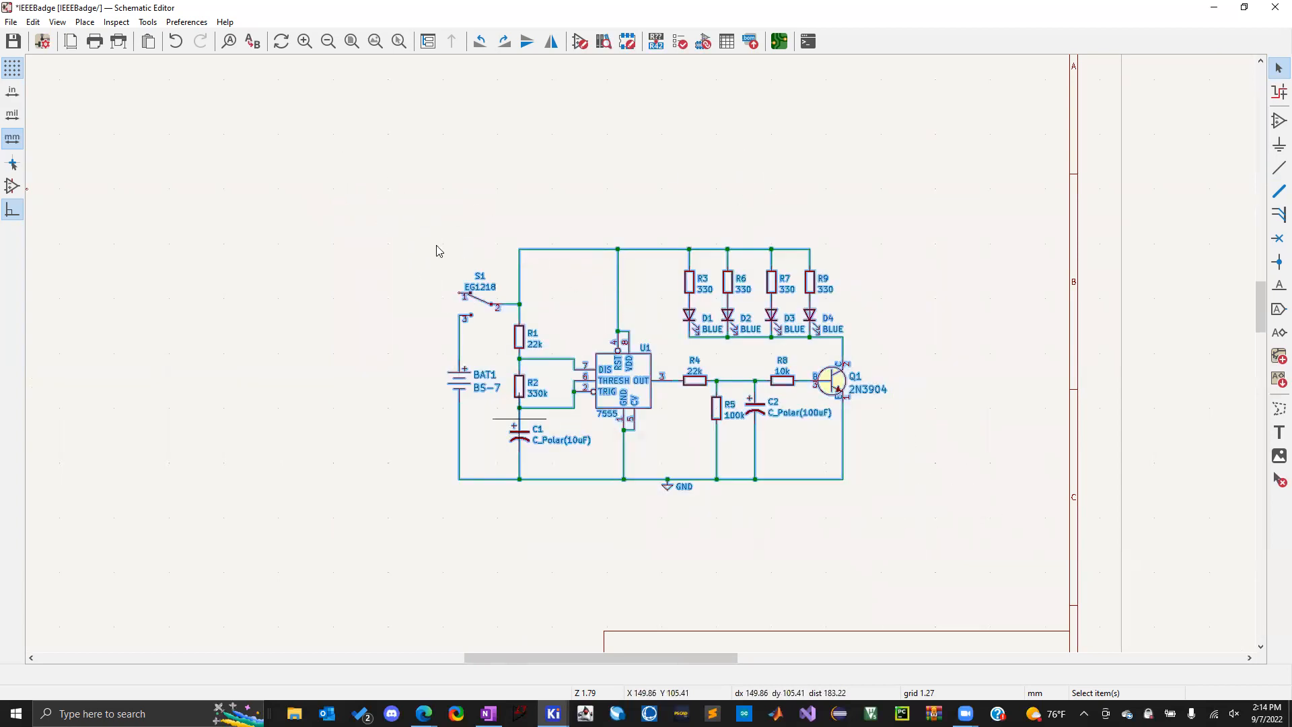
pyautogui.press('m')
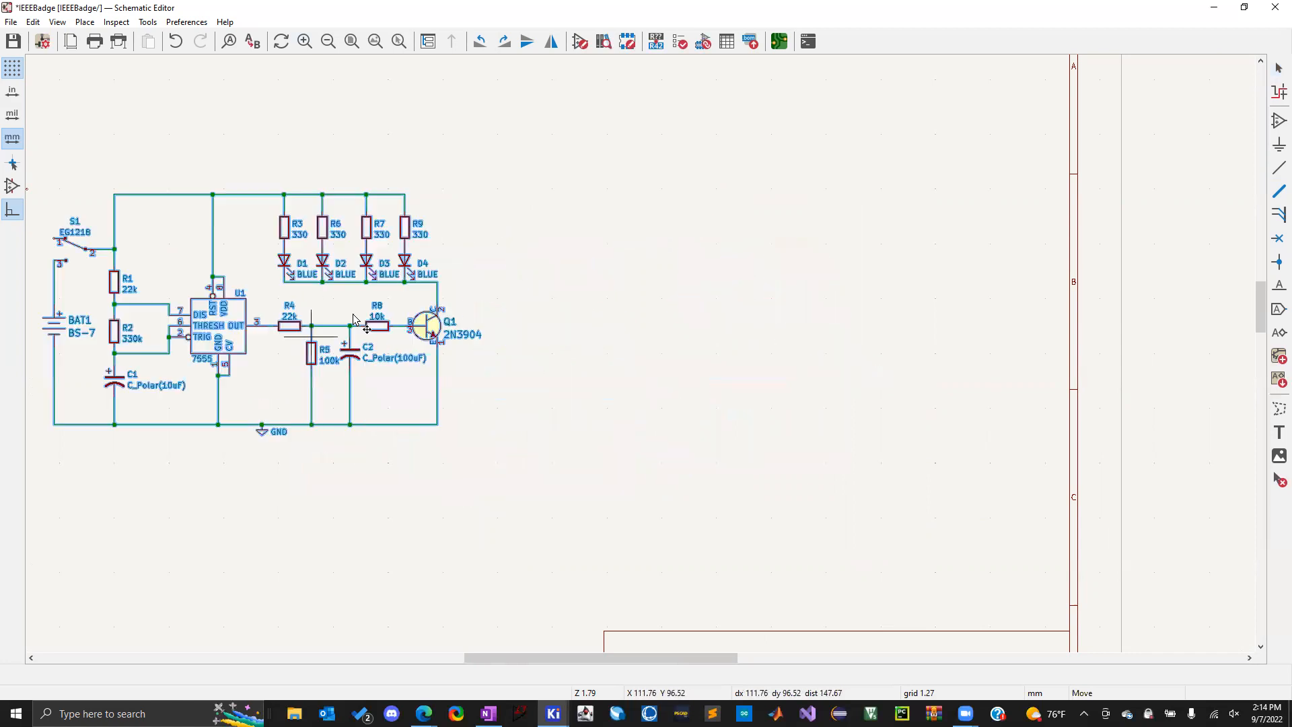
pyautogui.click(405, 286)
pyautogui.scroll(-5, 643, 359)
pyautogui.scroll(3, 643, 357)
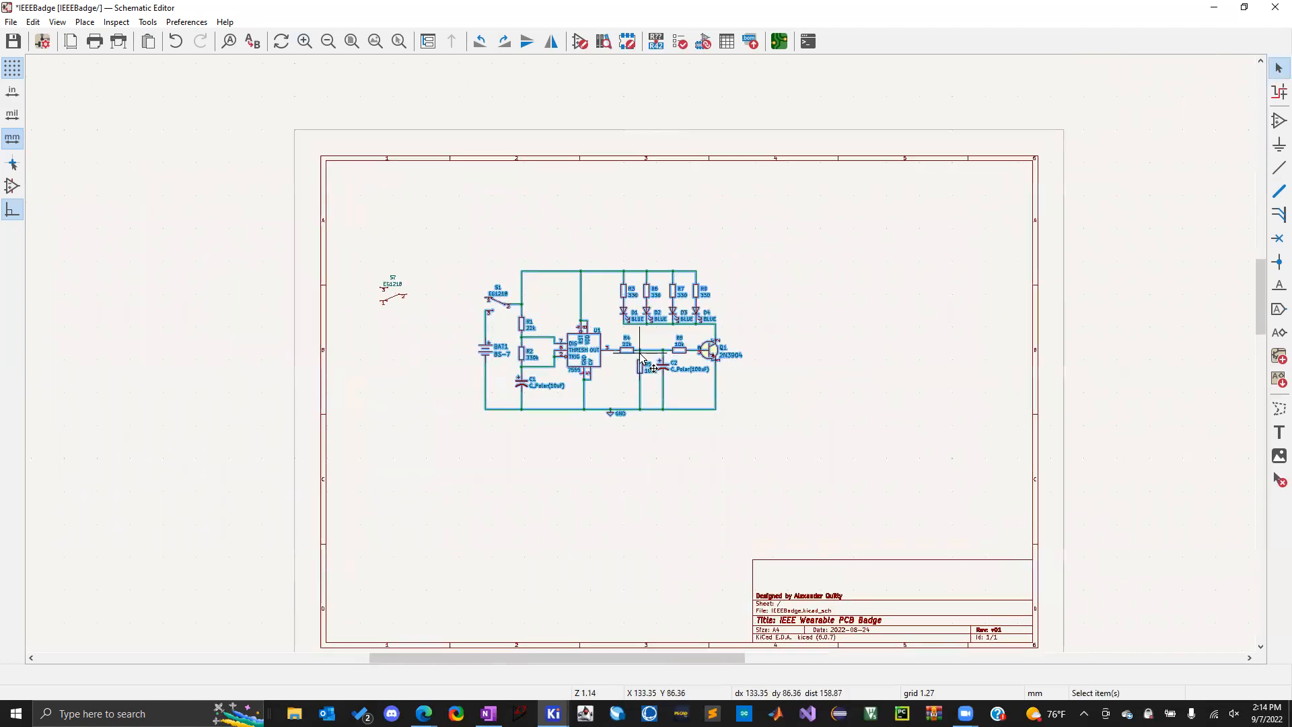
# Delete the stray unconnected EG1218 switch beside the circuit
pyautogui.moveTo(320, 262); pyautogui.dragTo(412, 340)
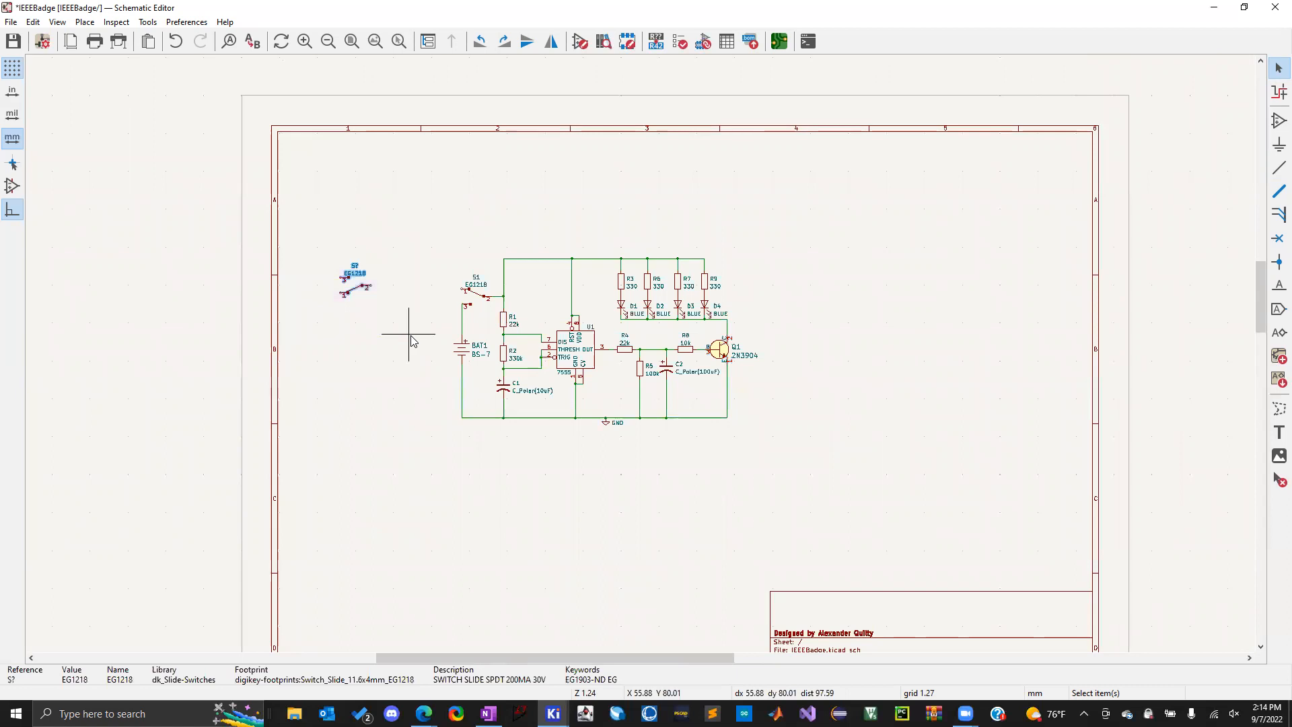
pyautogui.moveTo(353, 289); pyautogui.dragTo(348, 204)
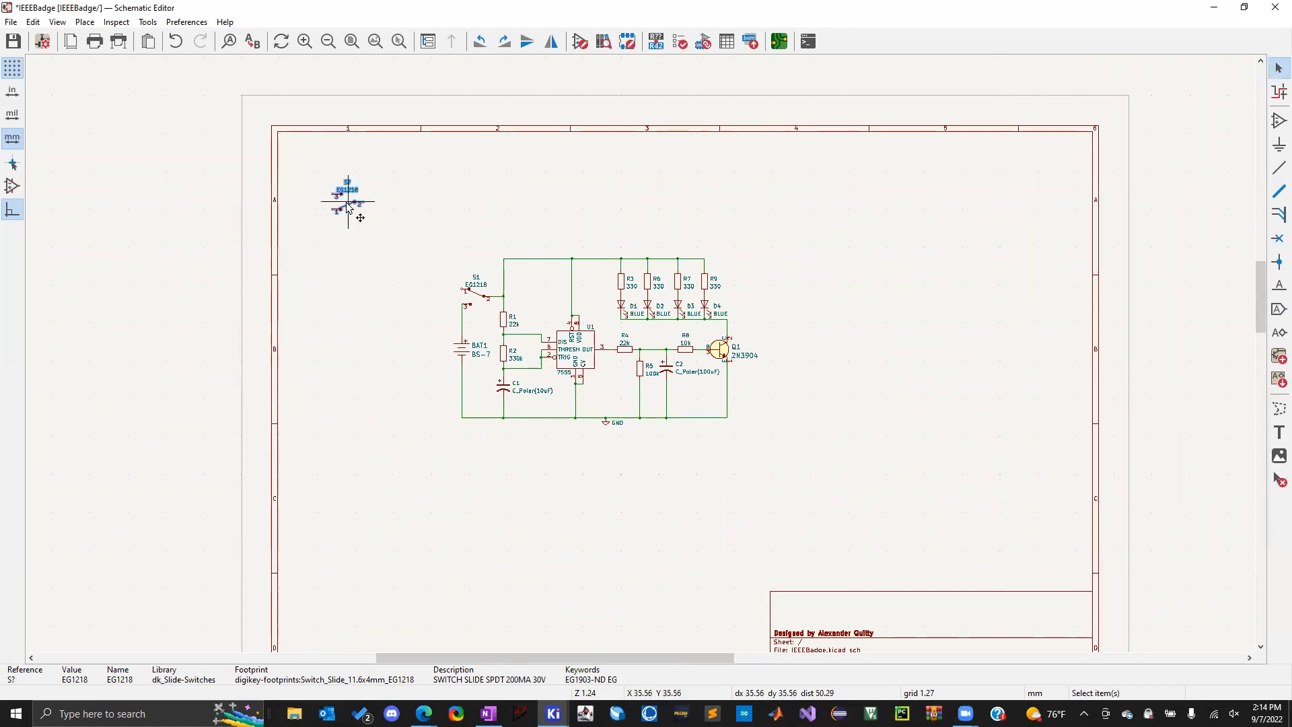
pyautogui.press('Delete')
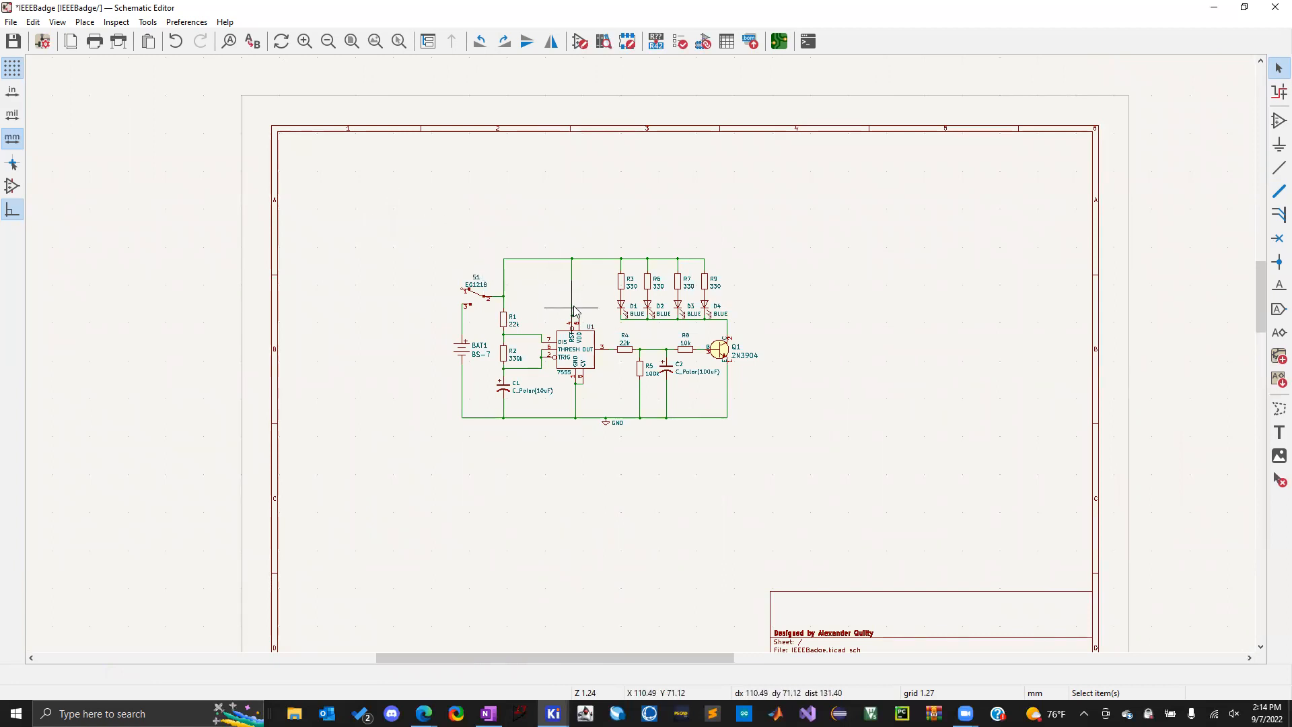
# View the schematic zoomed far out, fitted to the whole page, fitted to all objects, and zoomed to an area around the circuit
pyautogui.scroll(-10, 574, 311)
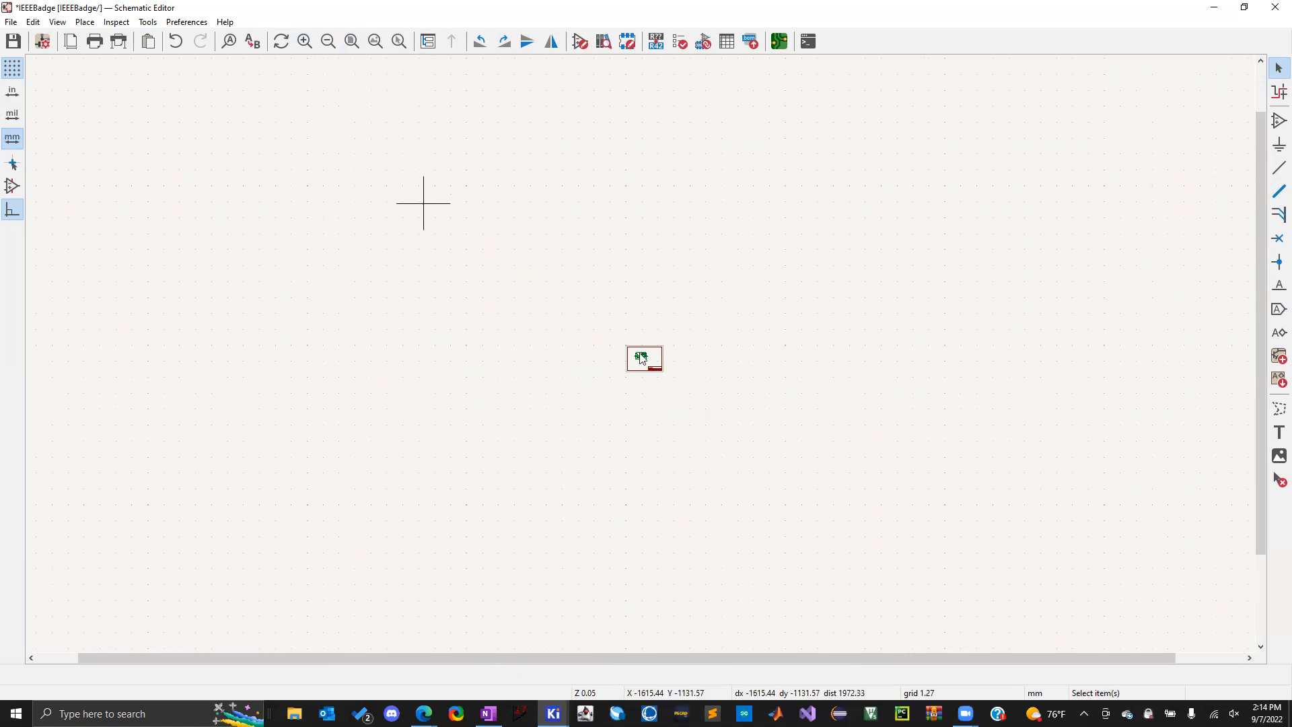
pyautogui.scroll(7, 641, 358)
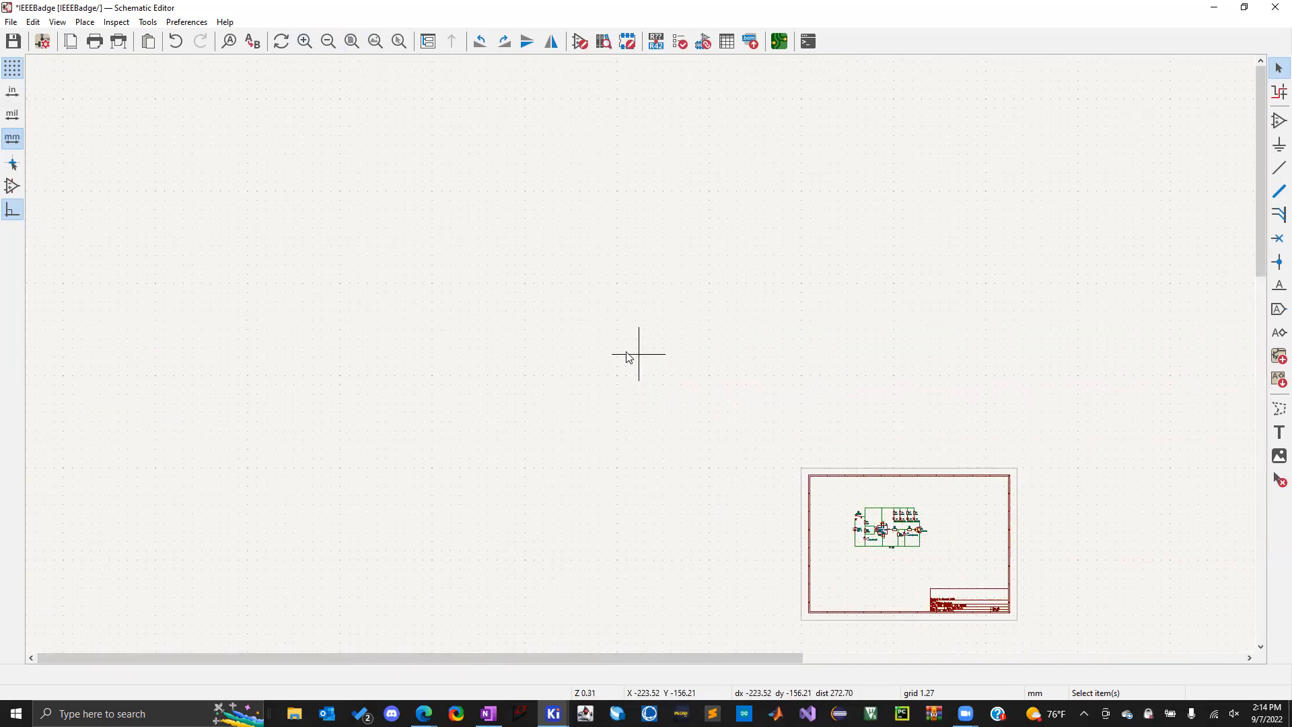
pyautogui.click(351, 41)
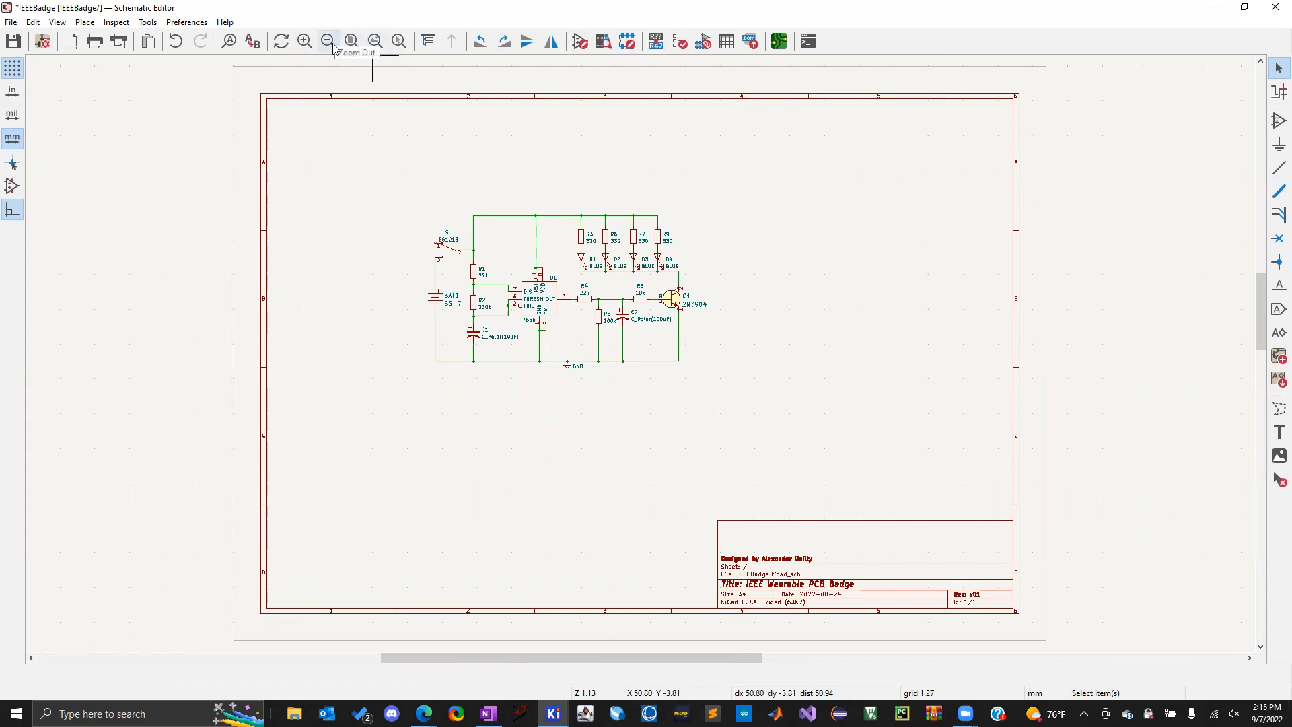
pyautogui.click(379, 47)
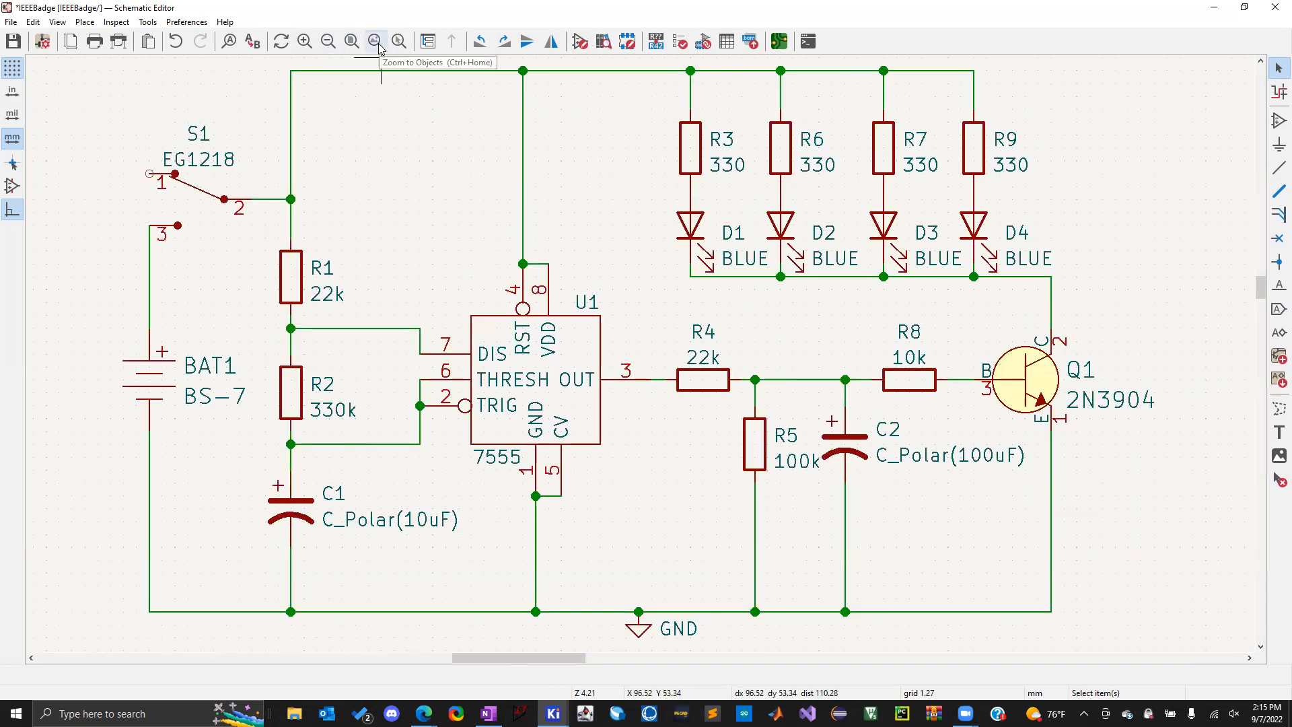
pyautogui.scroll(-5, 492, 154)
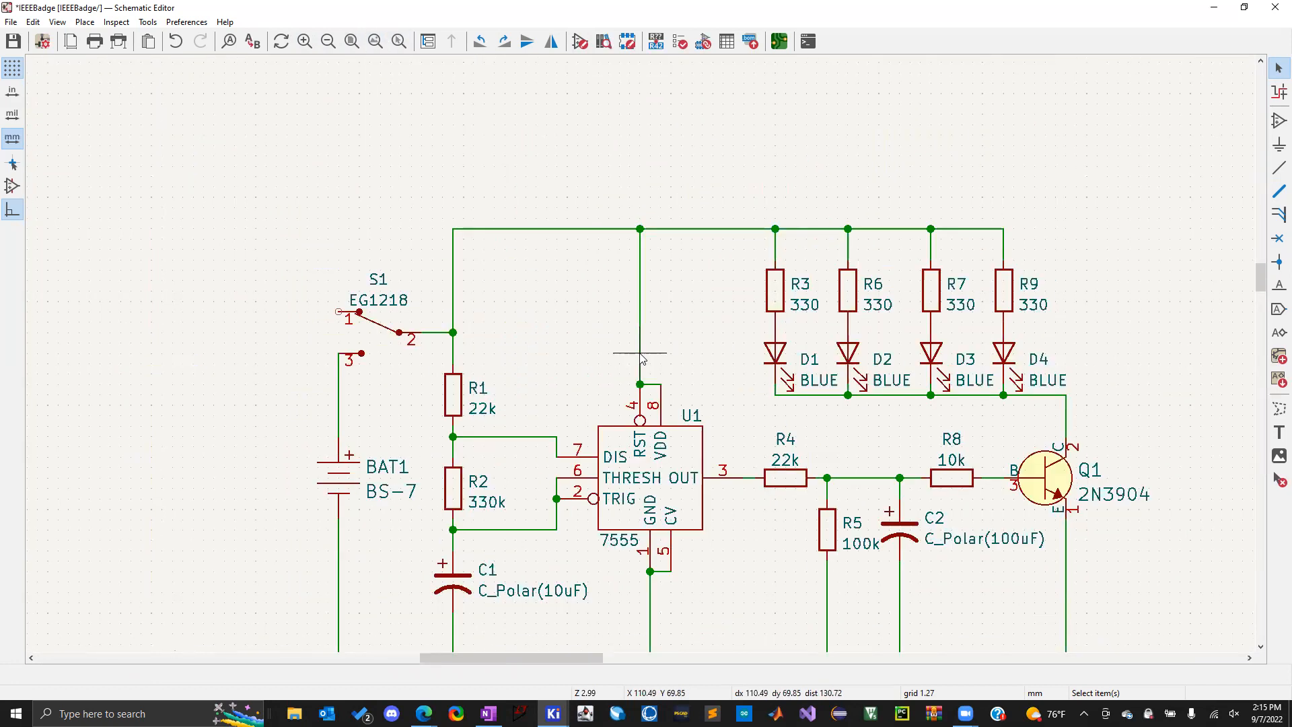
pyautogui.click(400, 42)
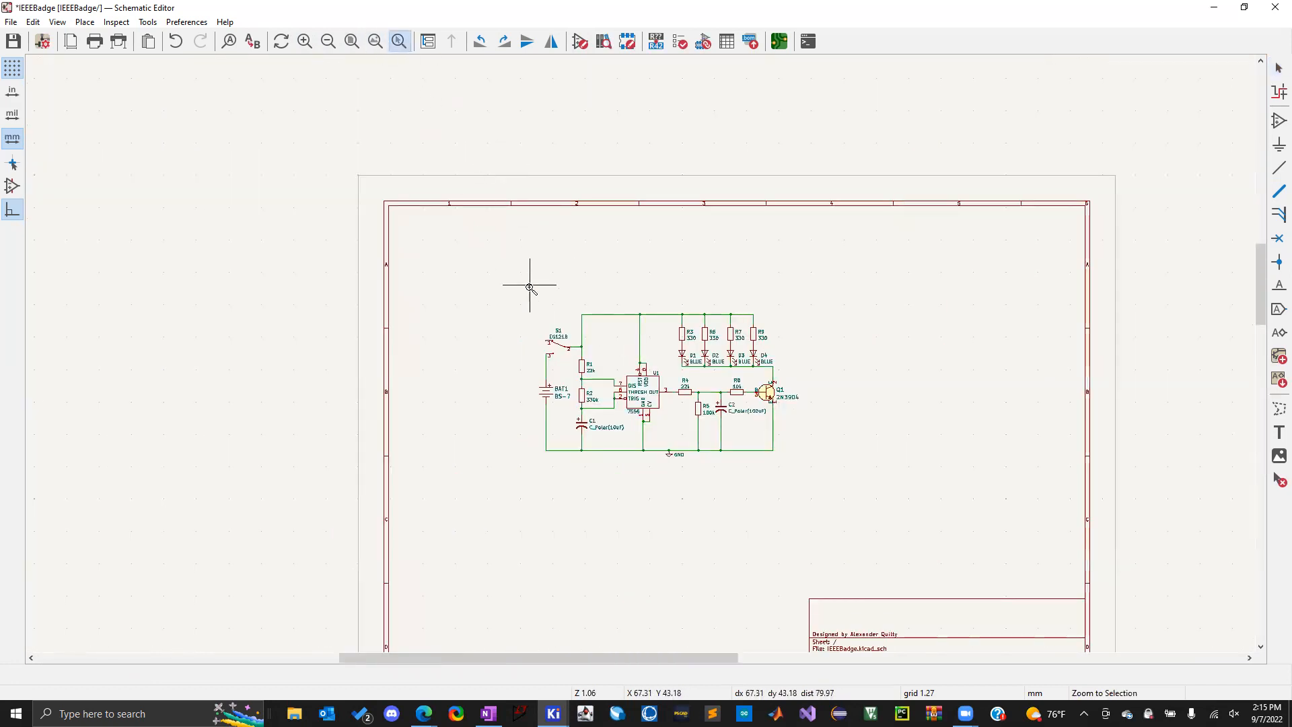
pyautogui.moveTo(533, 292); pyautogui.dragTo(809, 468)
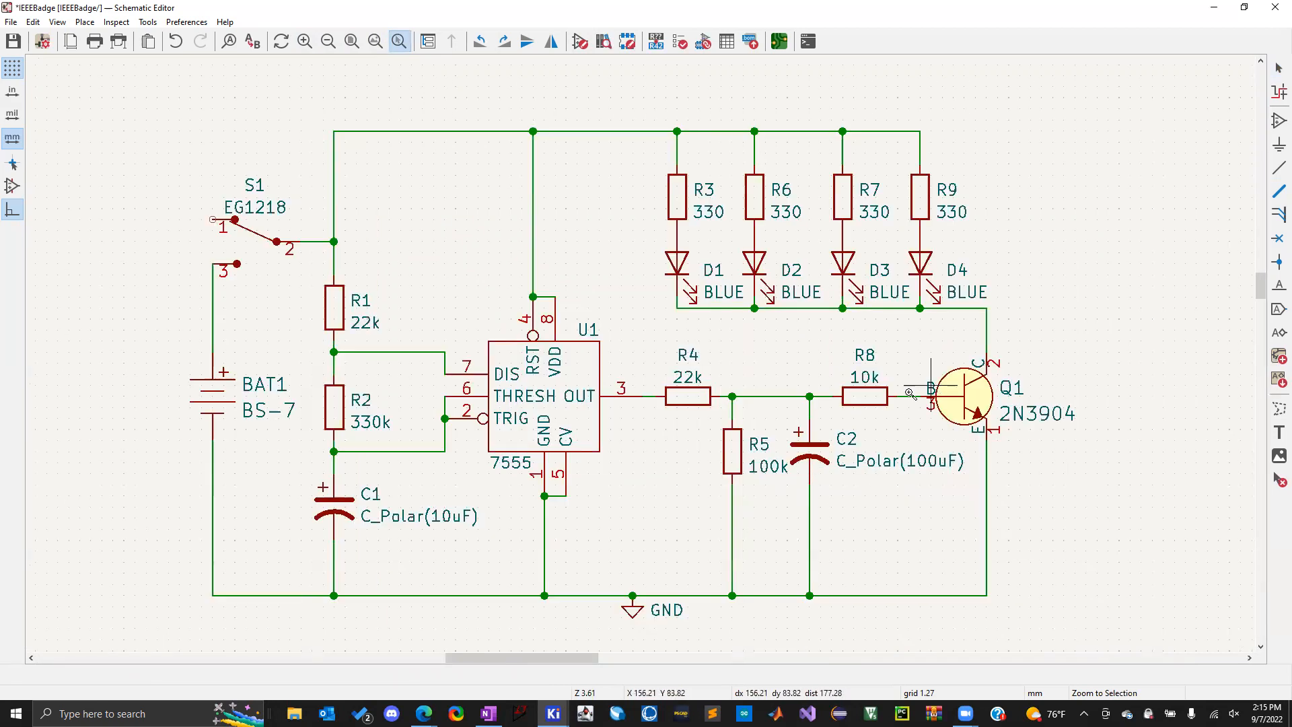
pyautogui.press('Escape')
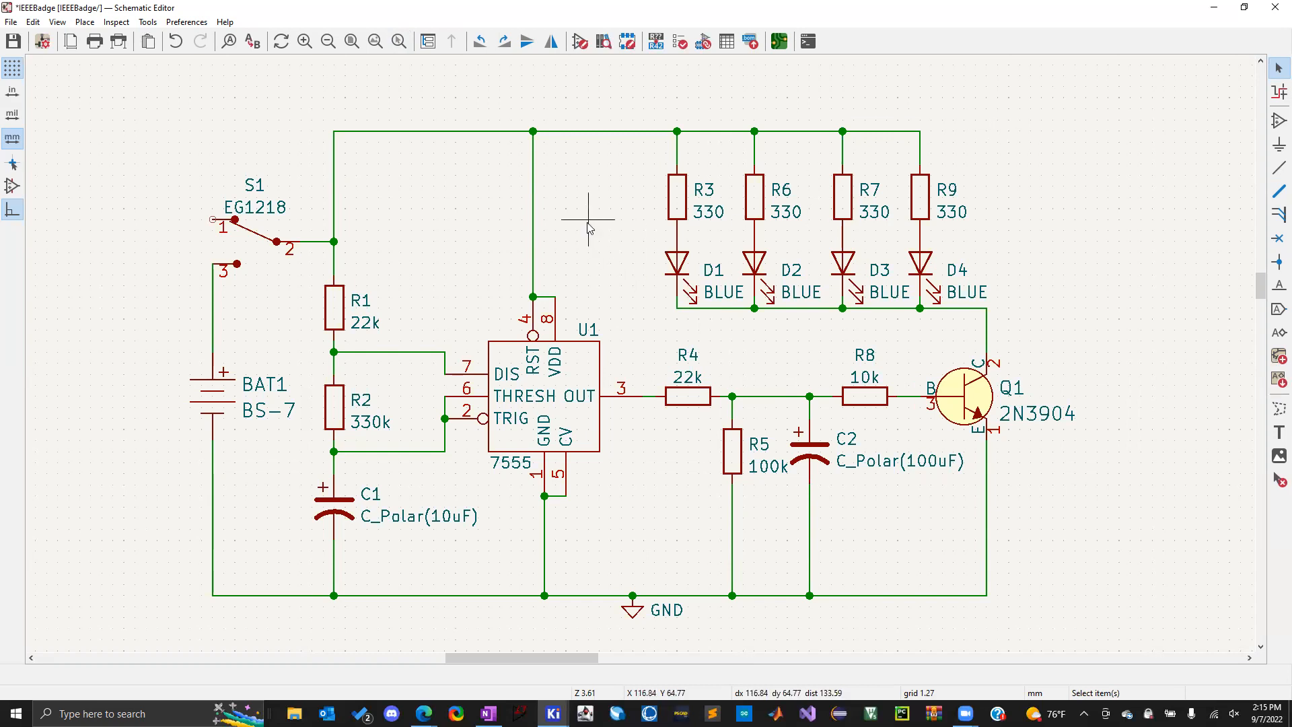
# Place an LED symbol from the Device library, rotated vertically, in the free space beside resistor R9
pyautogui.press('a')
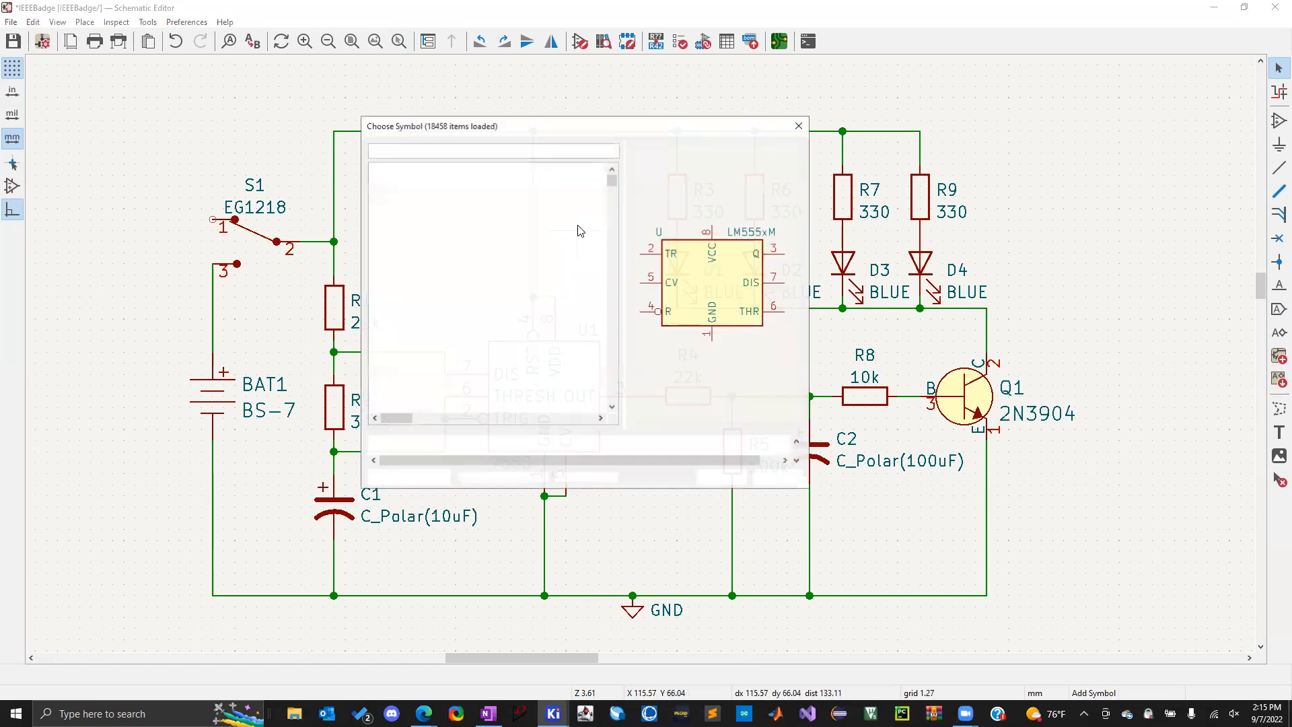
pyautogui.write('LED')
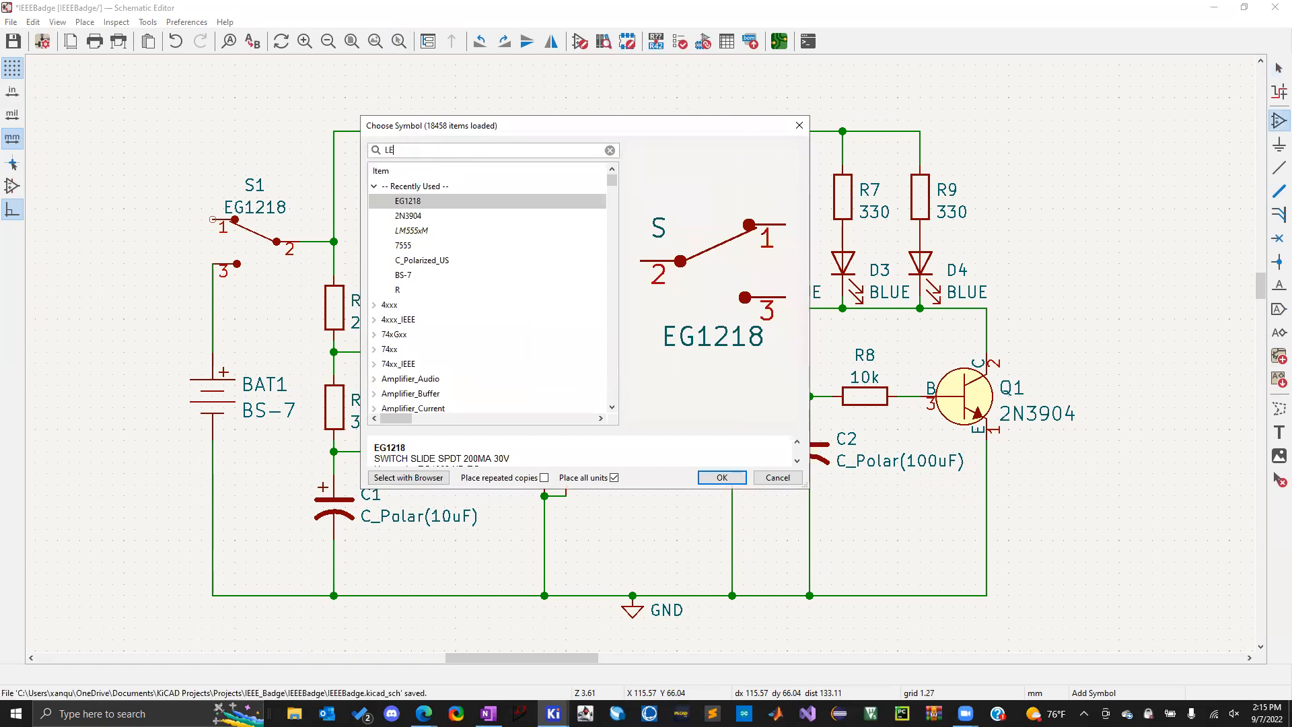
pyautogui.click(404, 203)
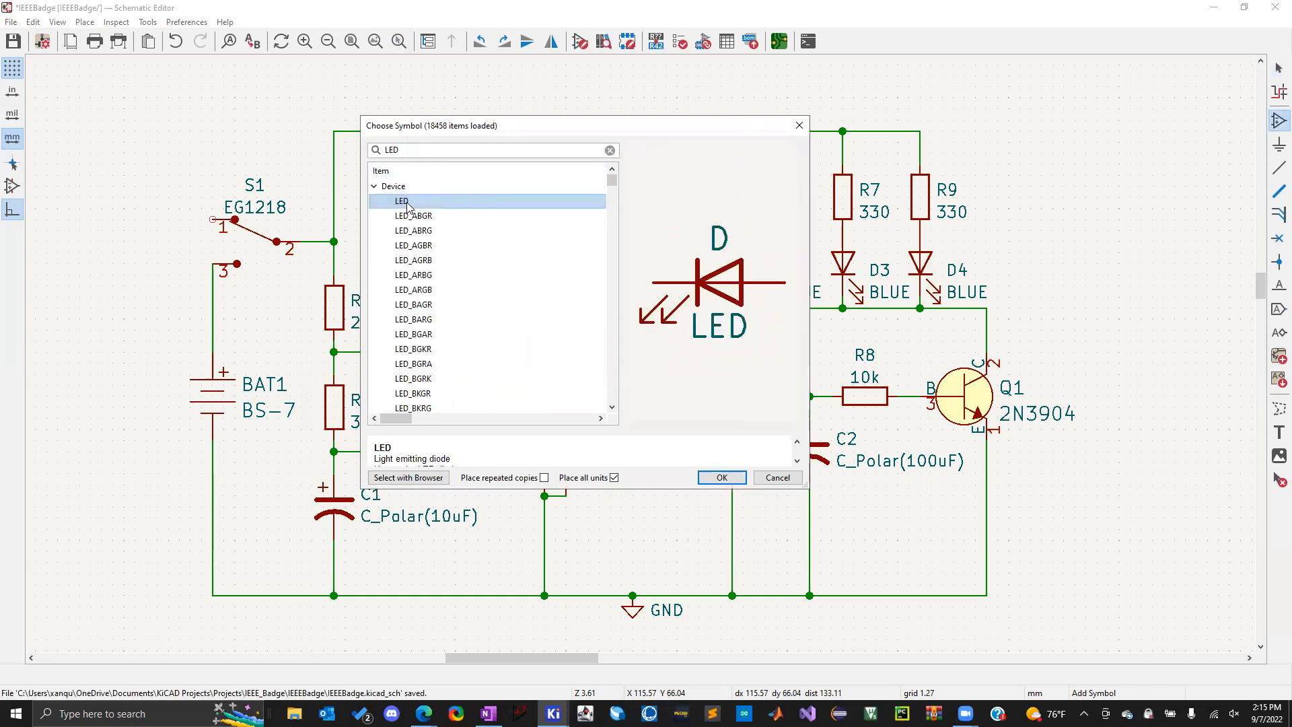
pyautogui.doubleClick(406, 202)
pyautogui.press('r')
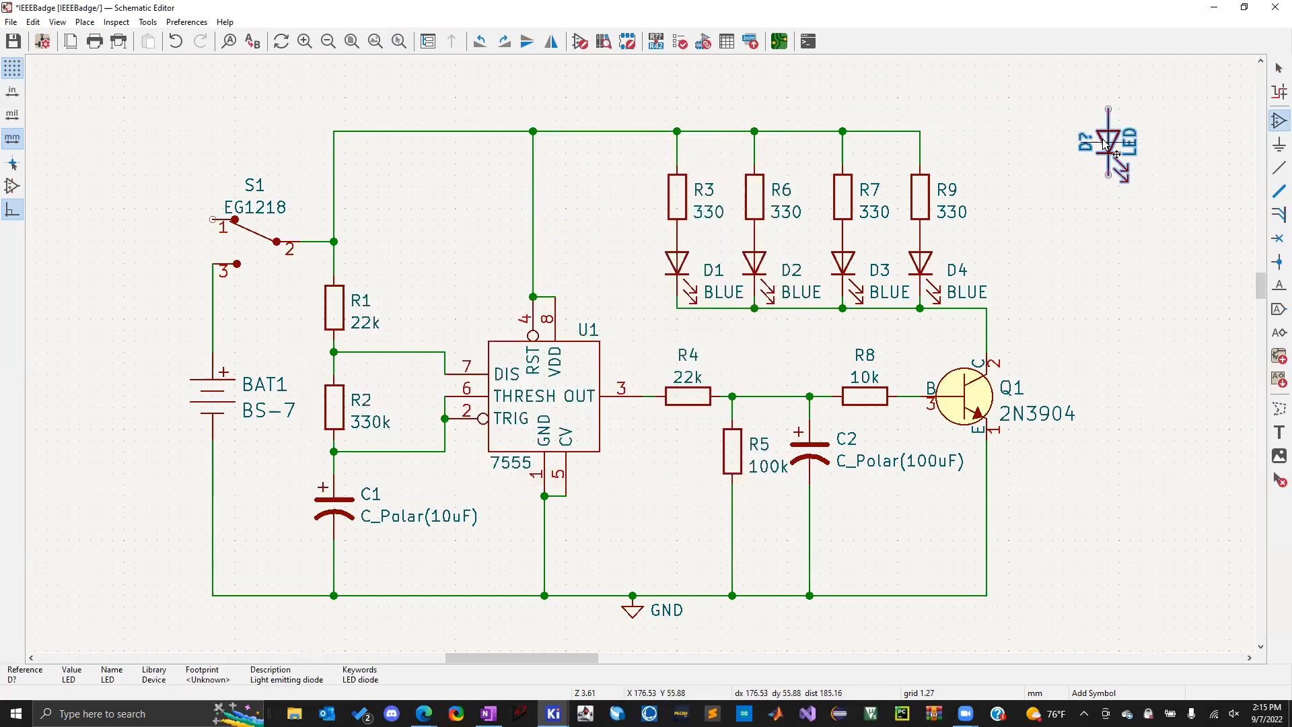
pyautogui.click(1104, 141)
pyautogui.press('Escape')
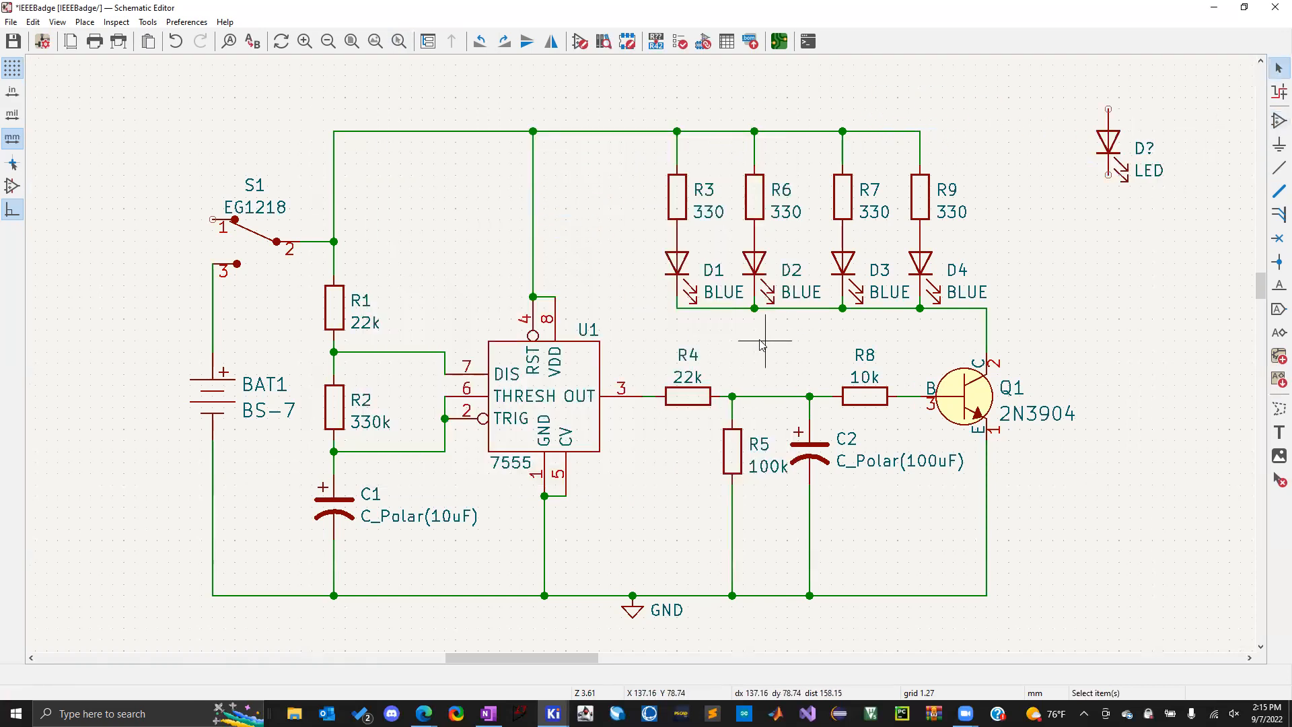
# Examine the reference and value fields in the properties of LED D3 and close them
pyautogui.click(802, 295)
pyautogui.click(724, 294)
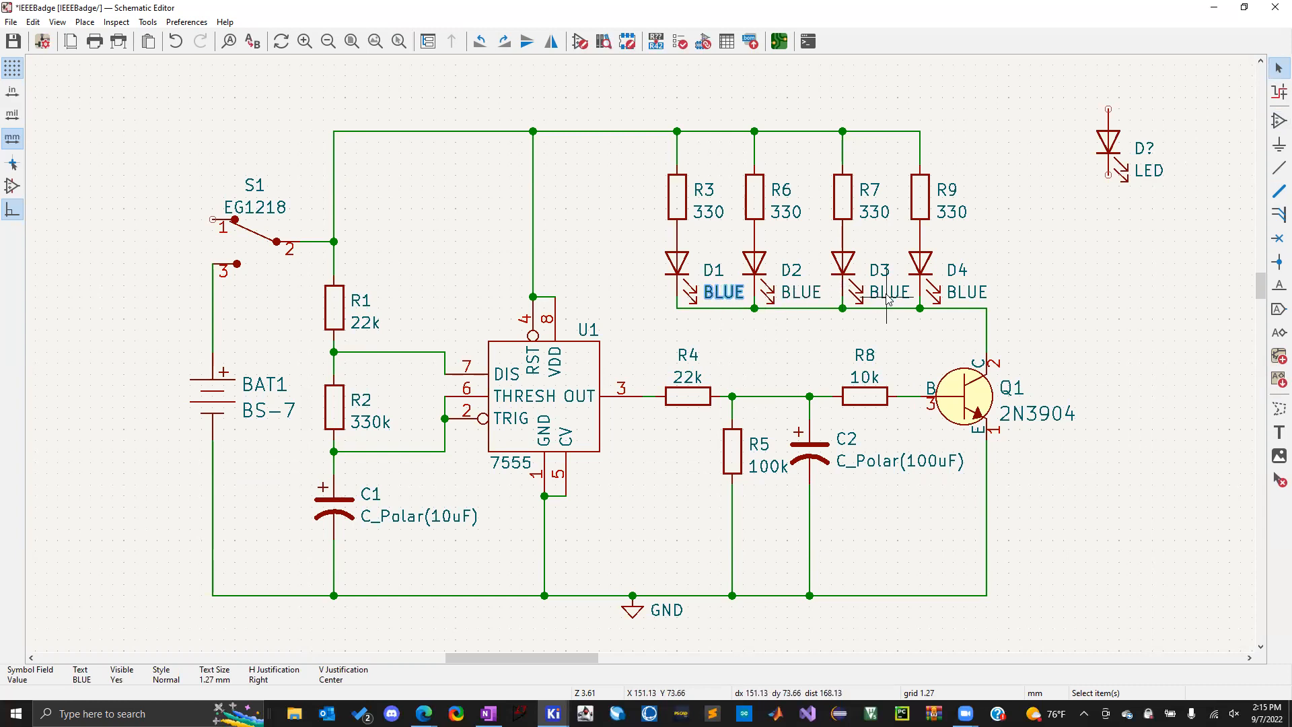
pyautogui.click(887, 294)
pyautogui.doubleClick(843, 266)
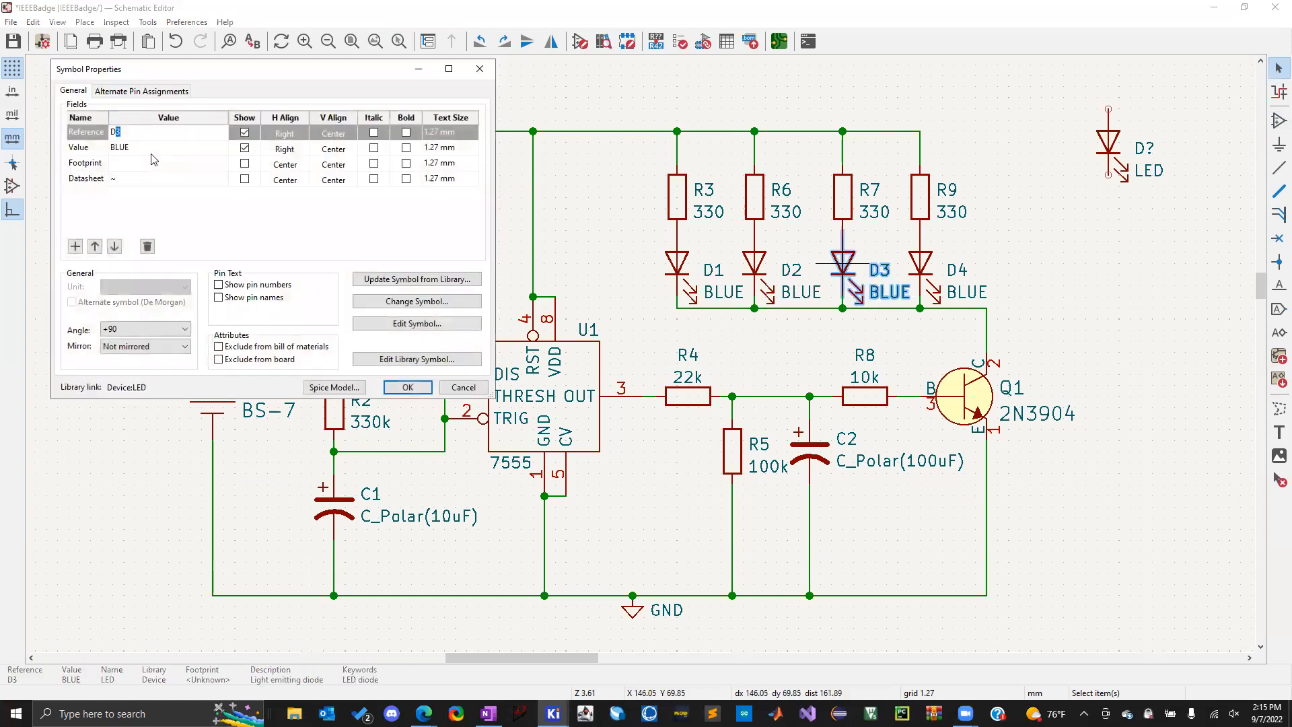
pyautogui.click(136, 152)
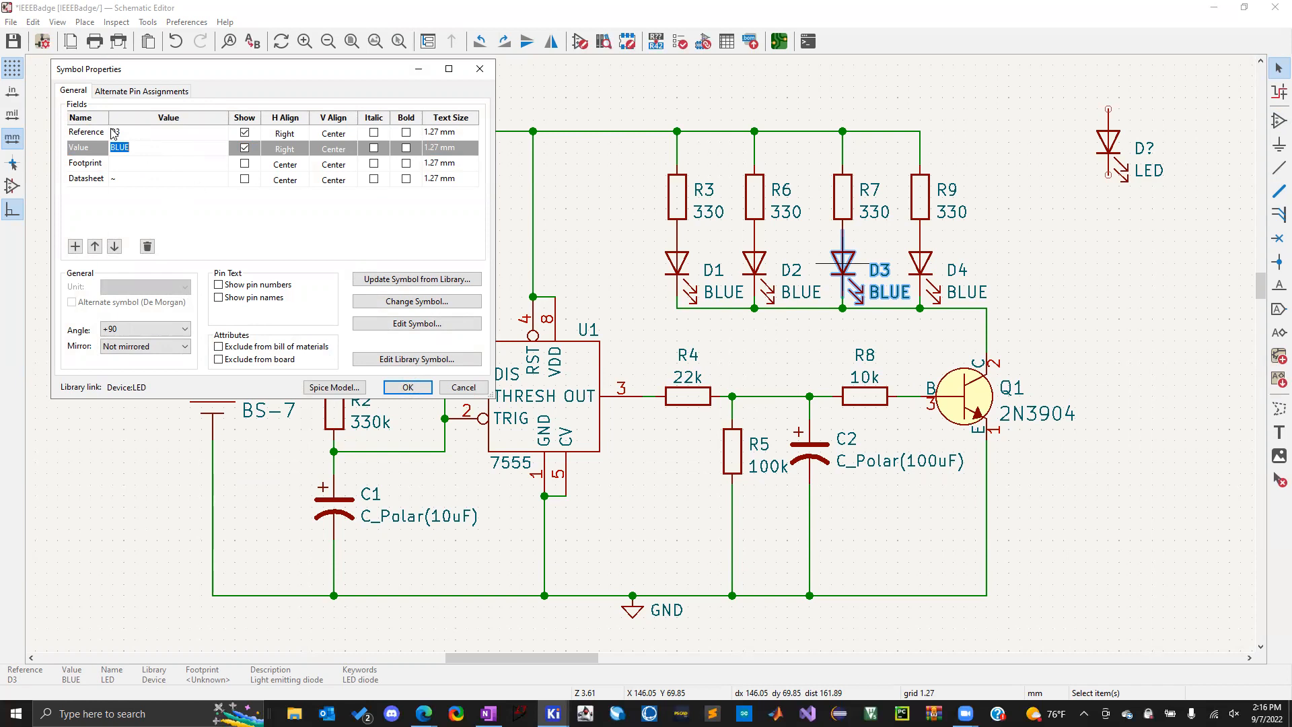
pyautogui.click(145, 139)
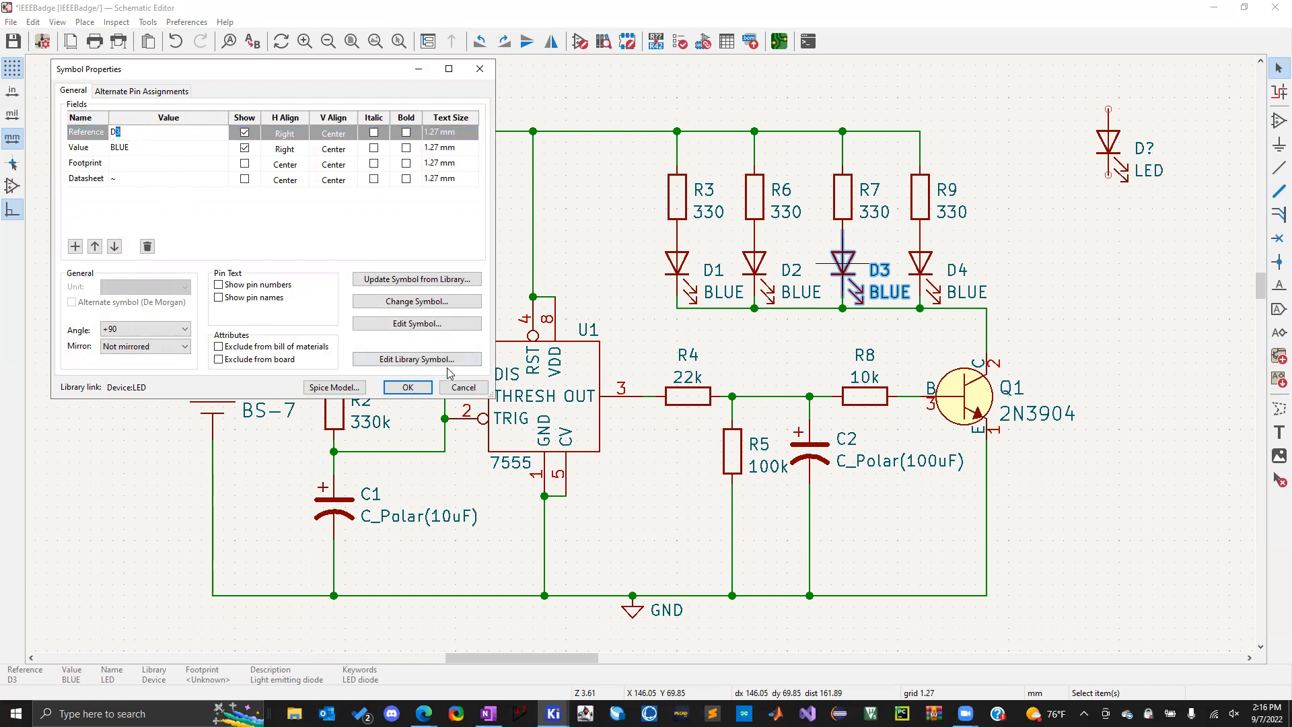
pyautogui.click(464, 388)
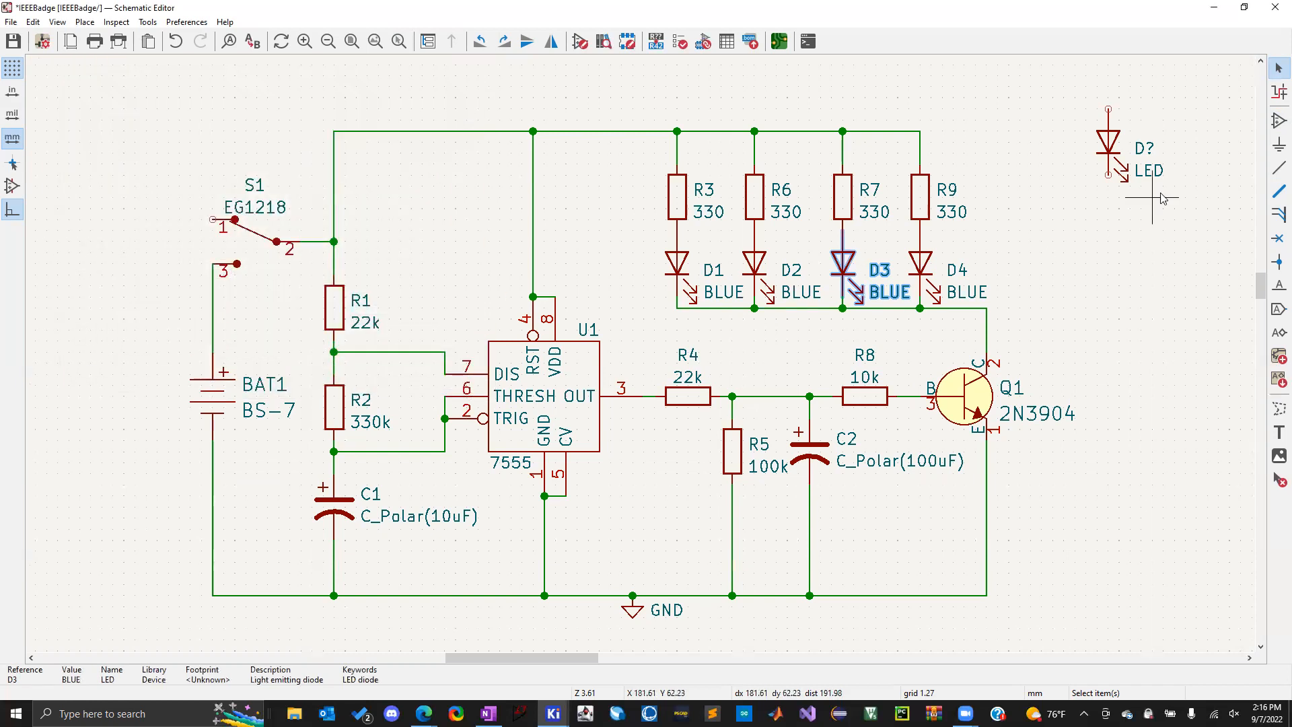
# Set the loose LED's value to BLUE in its symbol properties
pyautogui.click(1108, 142)
pyautogui.doubleClick(1109, 141)
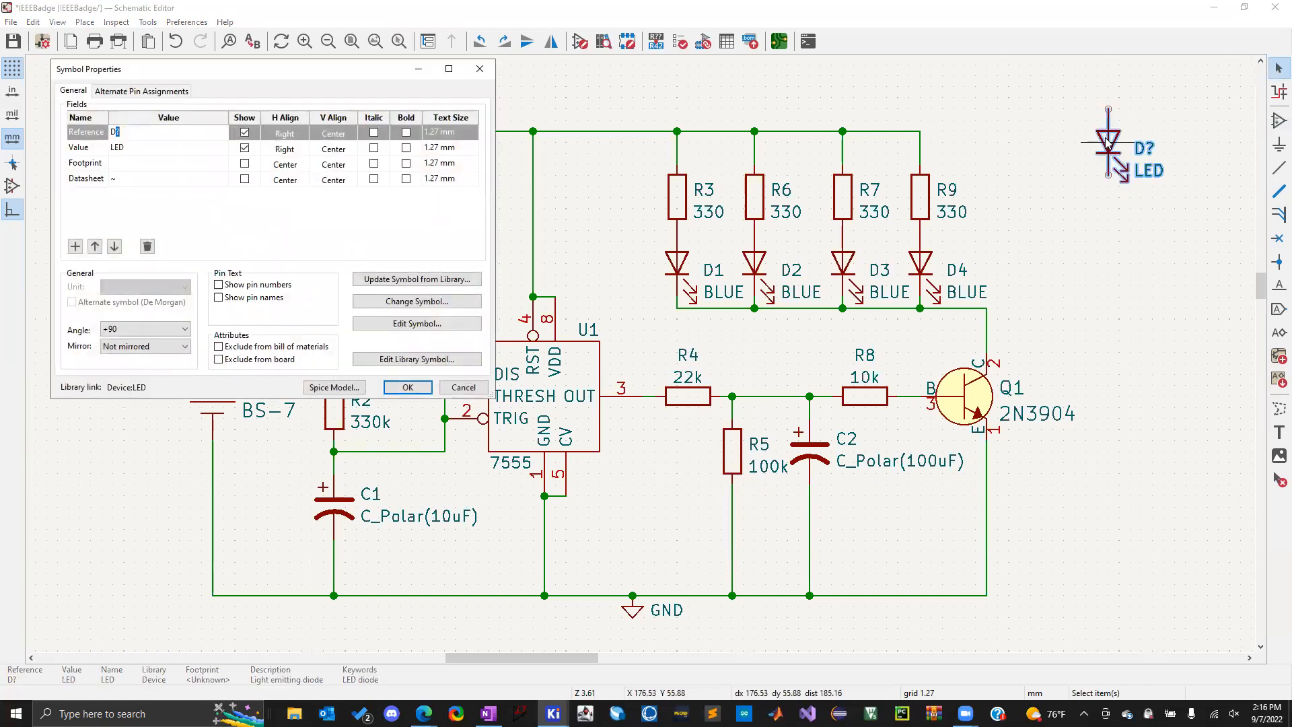
pyautogui.click(189, 150)
pyautogui.write('BLU')
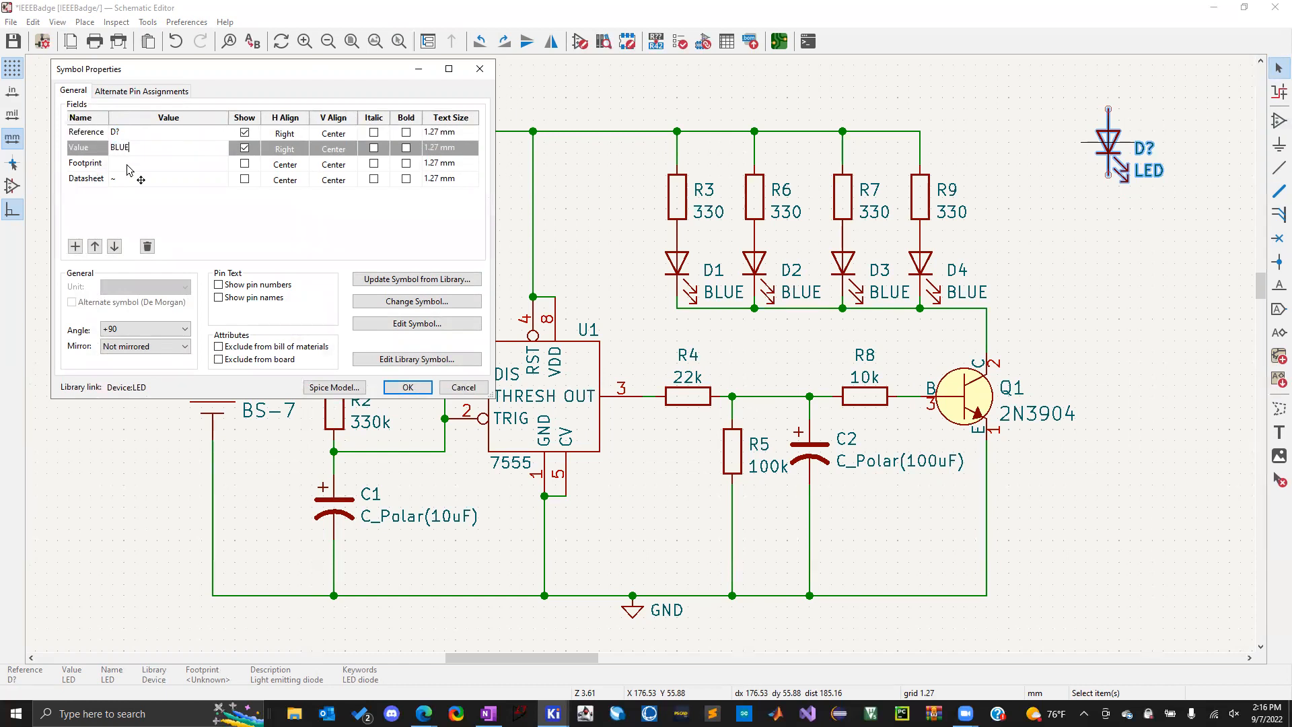
pyautogui.write('E')
pyautogui.click(127, 165)
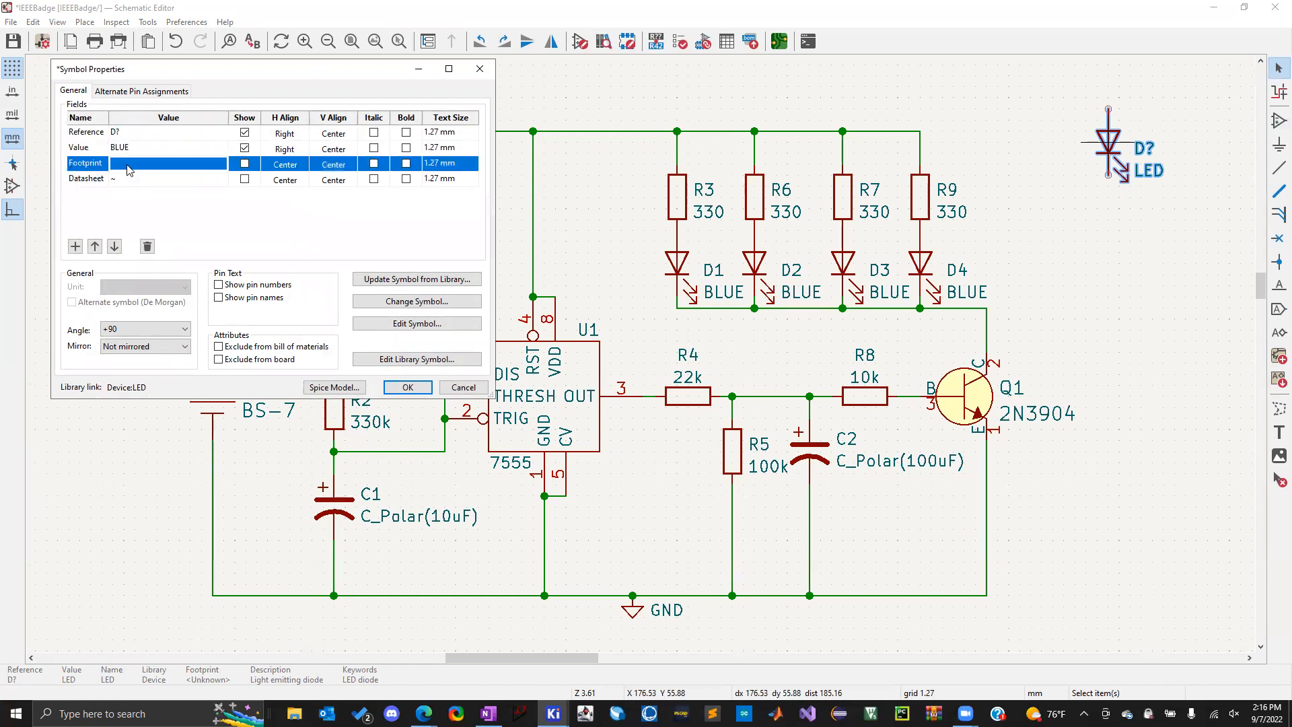
pyautogui.click(411, 387)
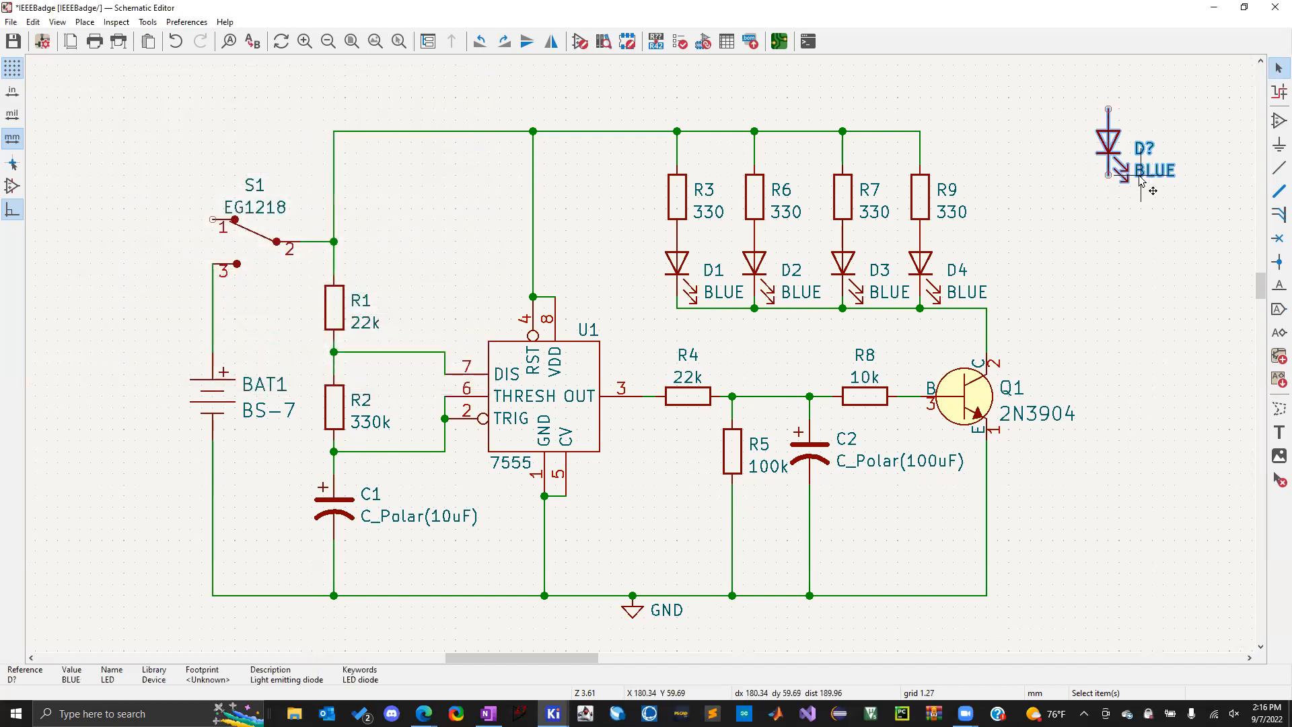
pyautogui.click(1083, 155)
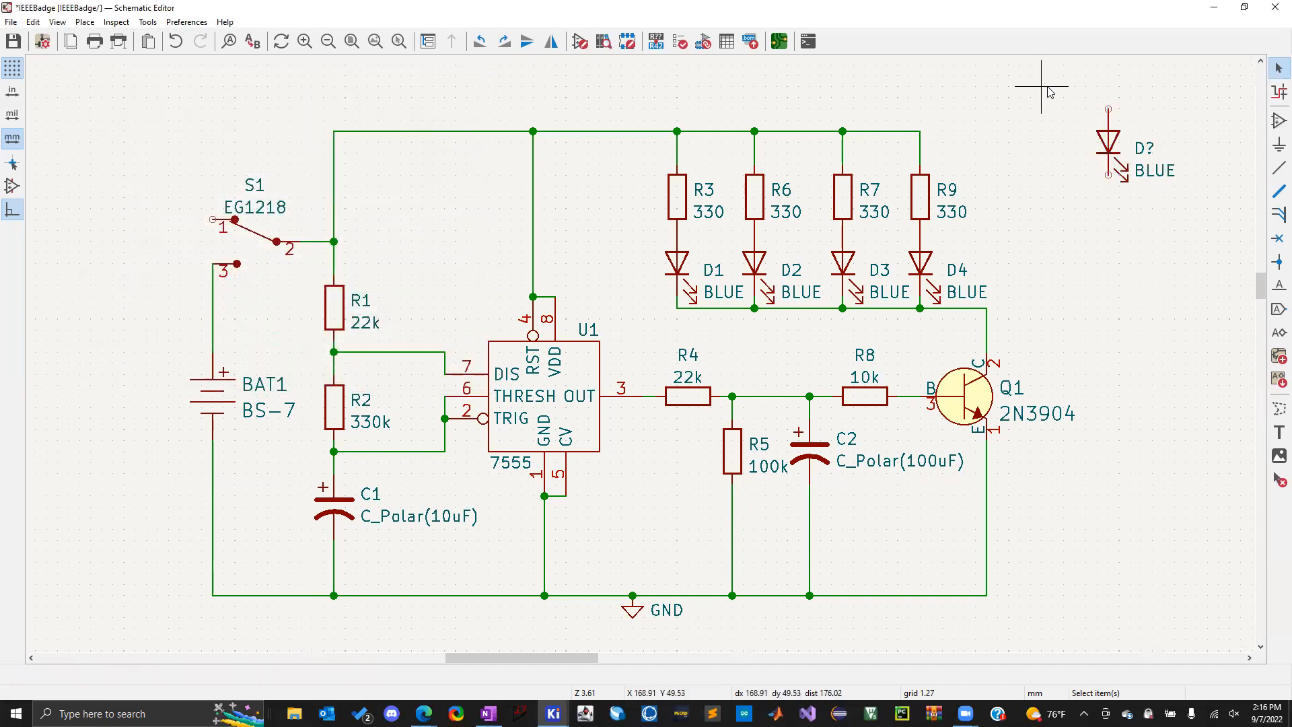
# Move the loose LED closer to resistor R9 and set its value to RED
pyautogui.press('m')
pyautogui.click(1001, 138)
pyautogui.doubleClick(1004, 137)
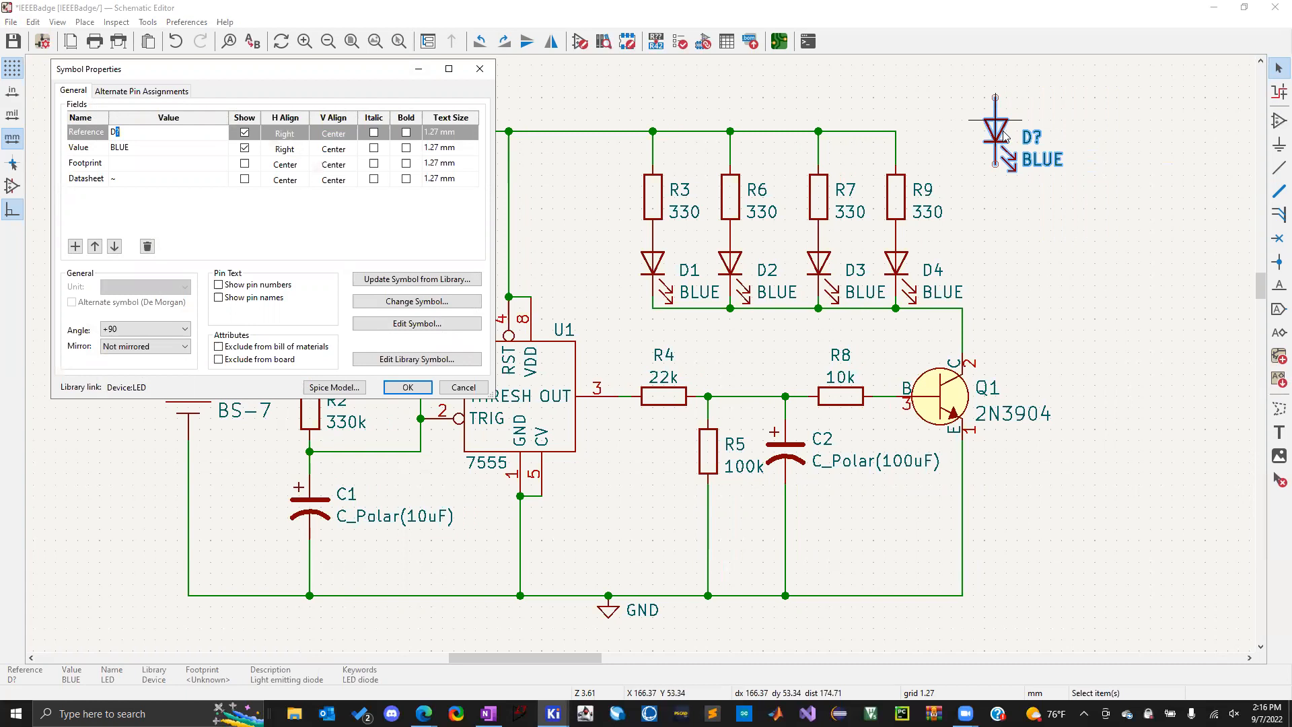
pyautogui.click(142, 149)
pyautogui.write('RED')
pyautogui.press('Return')
pyautogui.click(408, 387)
# Open the loose LED's value field and its full symbol properties, closing each one
pyautogui.press('v')
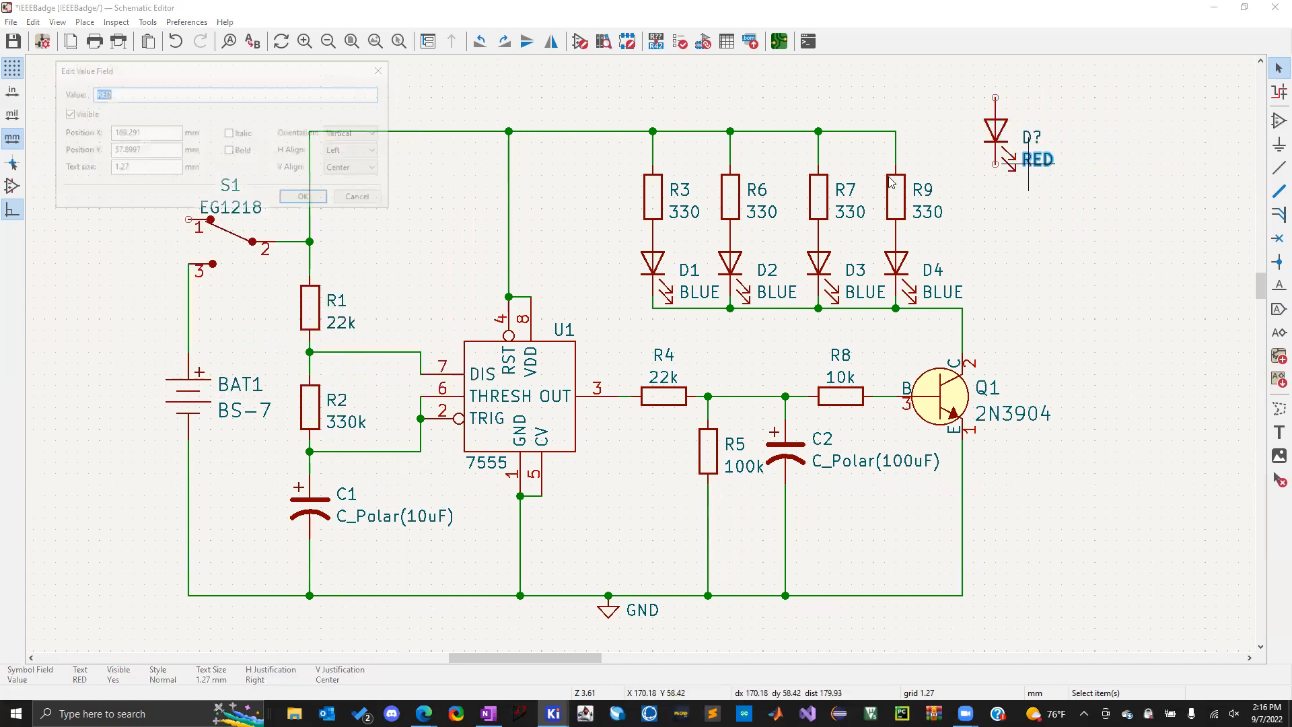
pyautogui.click(306, 199)
pyautogui.doubleClick(997, 133)
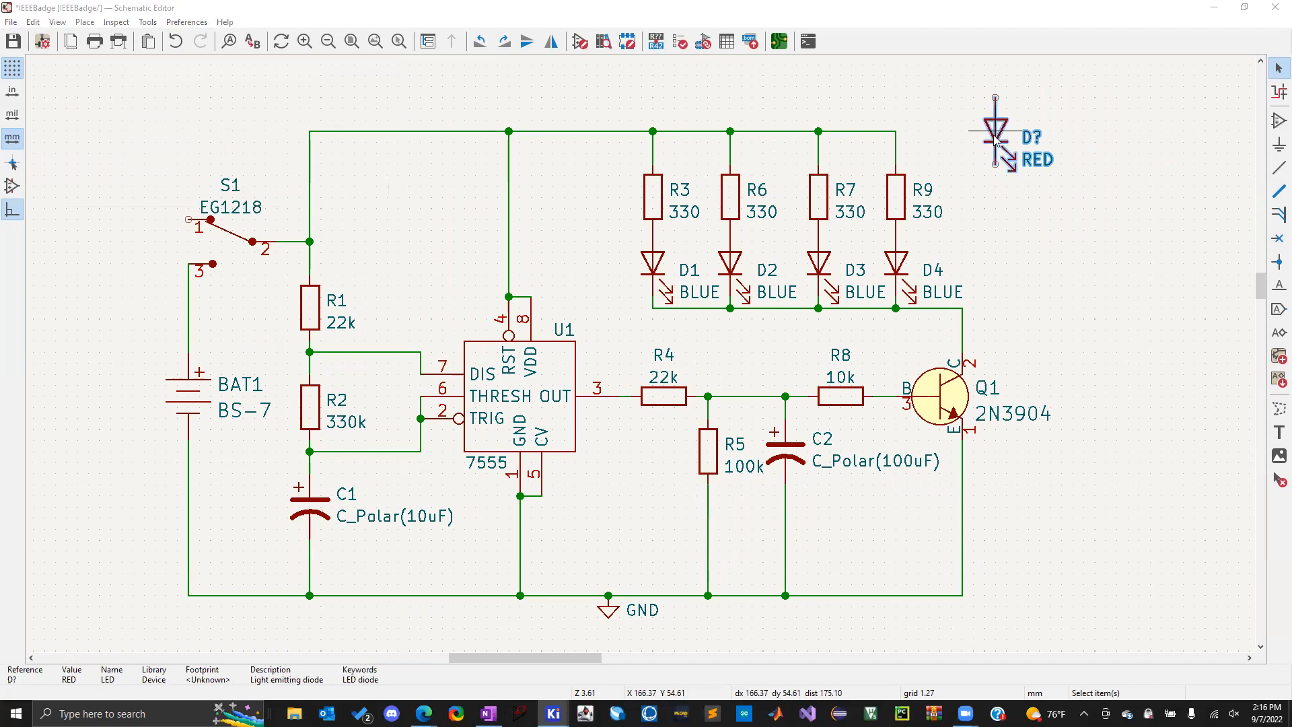
pyautogui.click(471, 74)
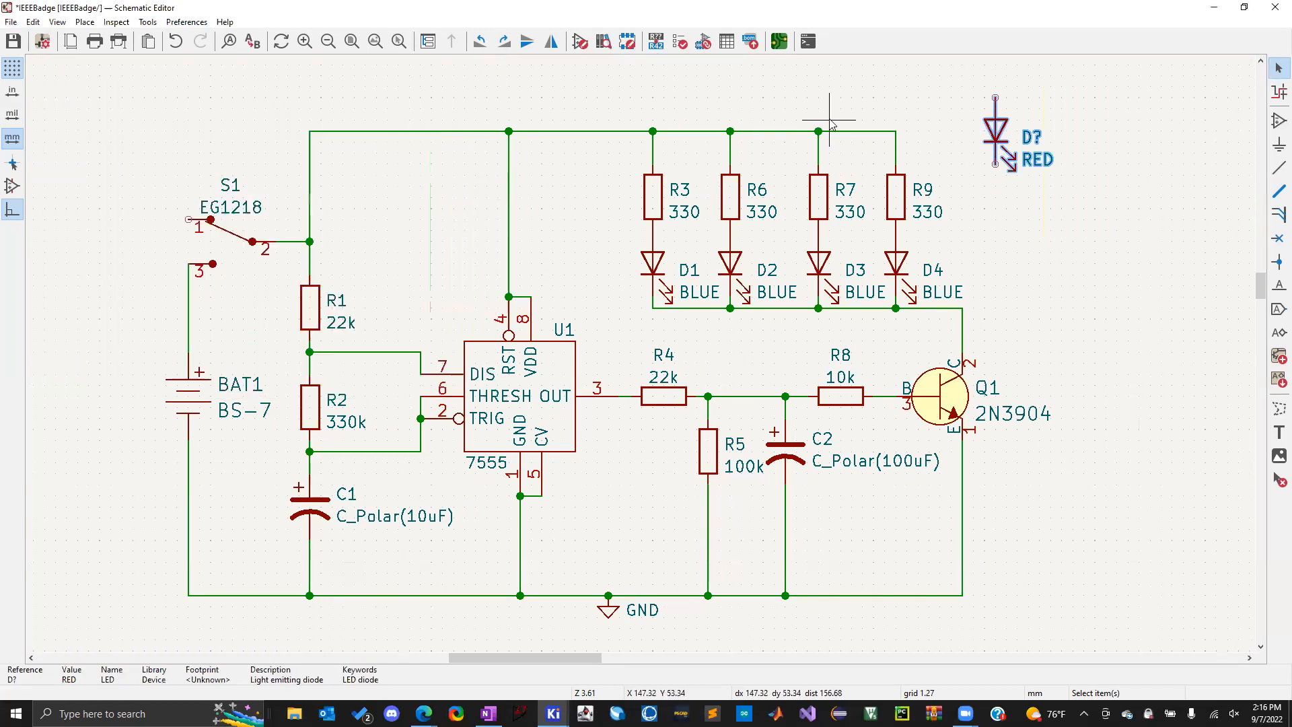
pyautogui.click(1160, 173)
# Edit the loose LED's value text directly and set it to TEST
pyautogui.click(1023, 167)
pyautogui.doubleClick(1023, 167)
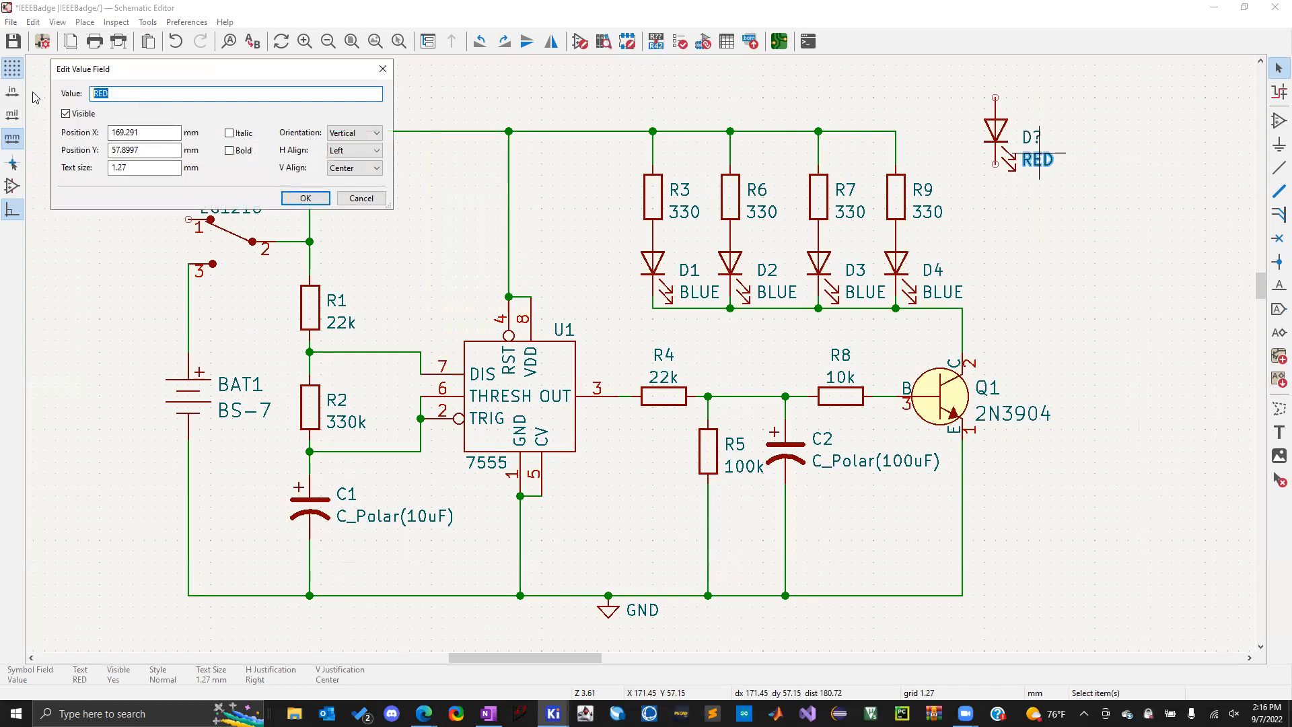
pyautogui.write('TEST')
pyautogui.press('Return')
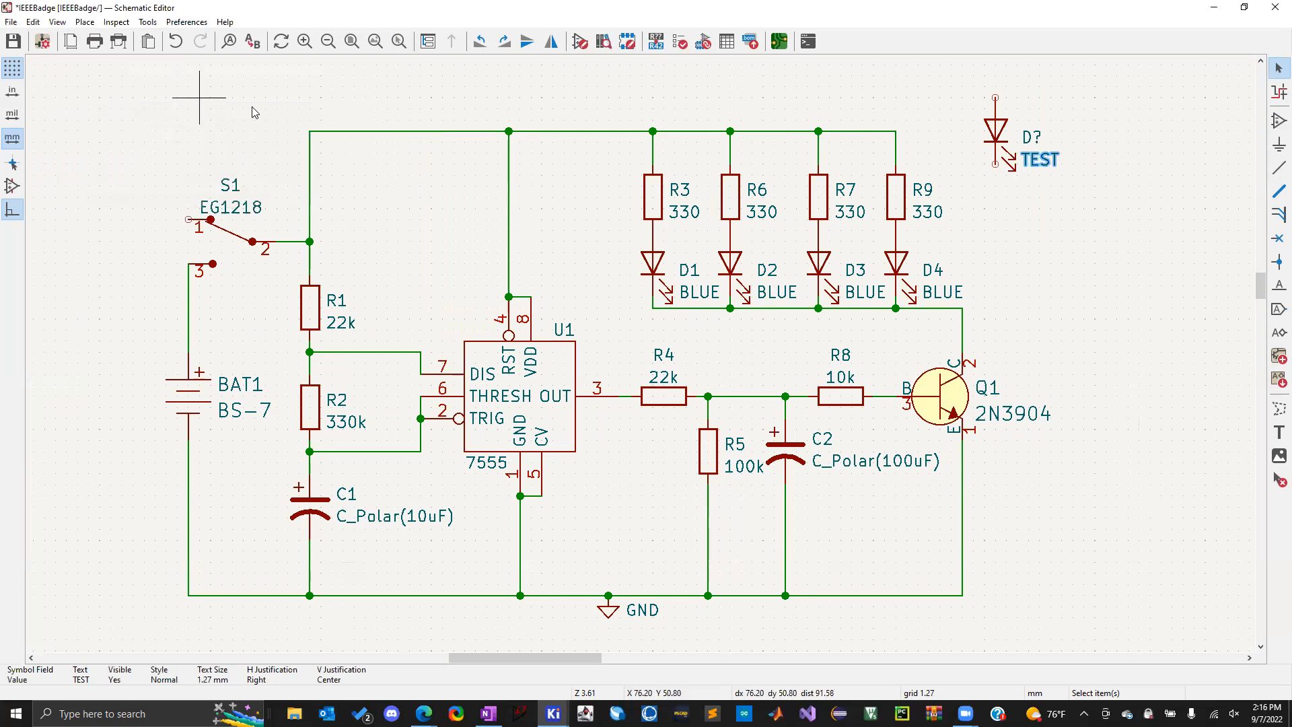
# Set the selected value text of the loose LED to BLUE
pyautogui.press('e')
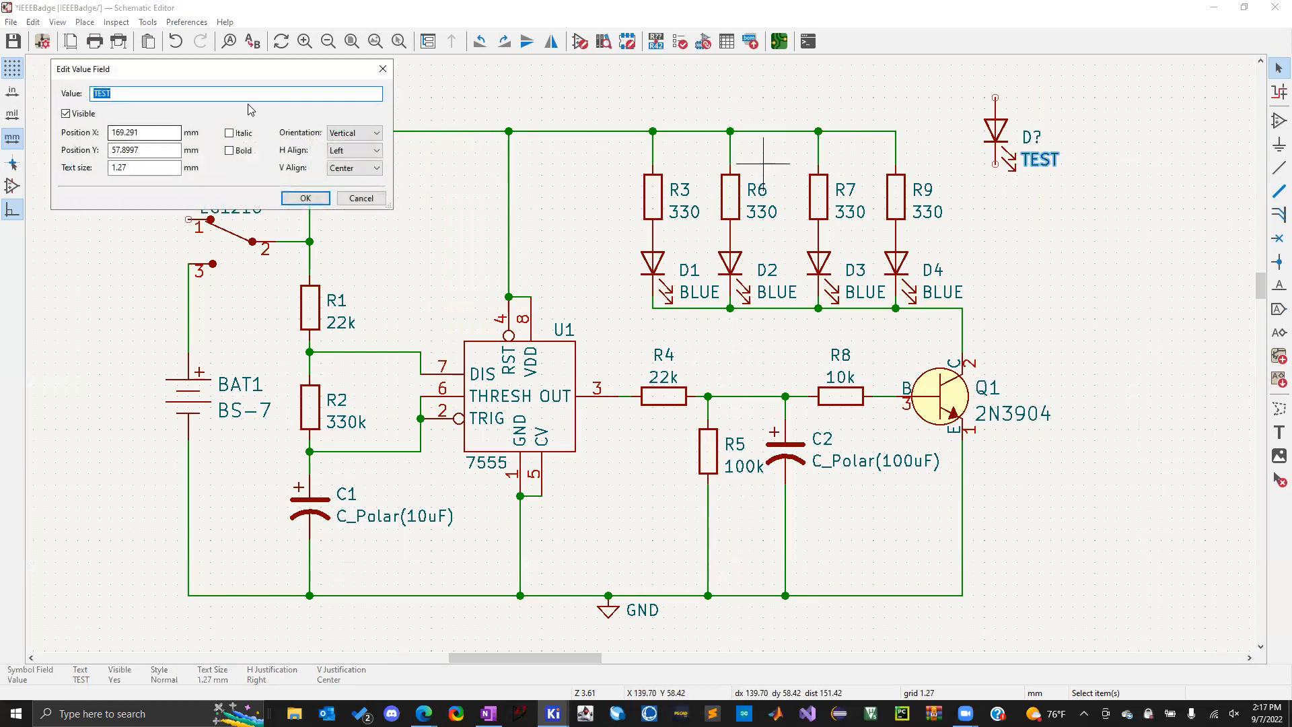
pyautogui.write('BLUE')
pyautogui.press('Return')
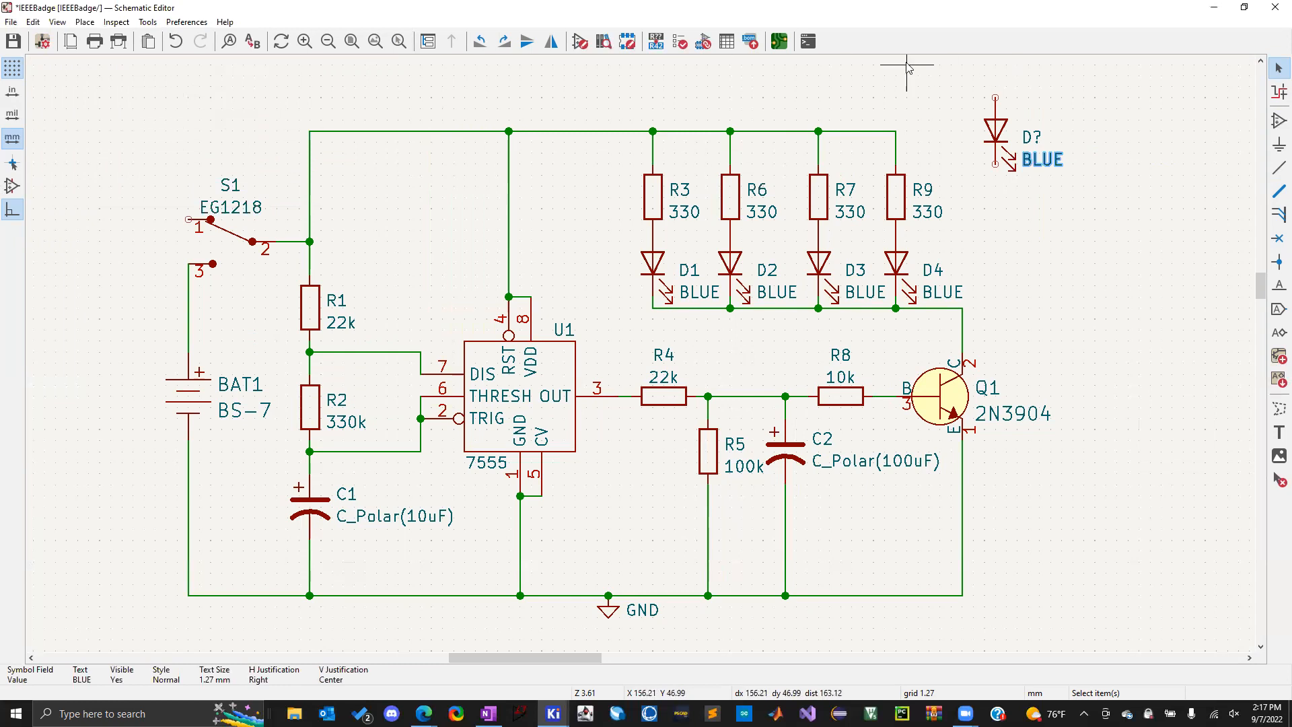
# Delete the loose LED with the unassigned reference D? beside the circuit
pyautogui.scroll(1, 956, 81)
pyautogui.moveTo(906, 72); pyautogui.dragTo(1148, 175)
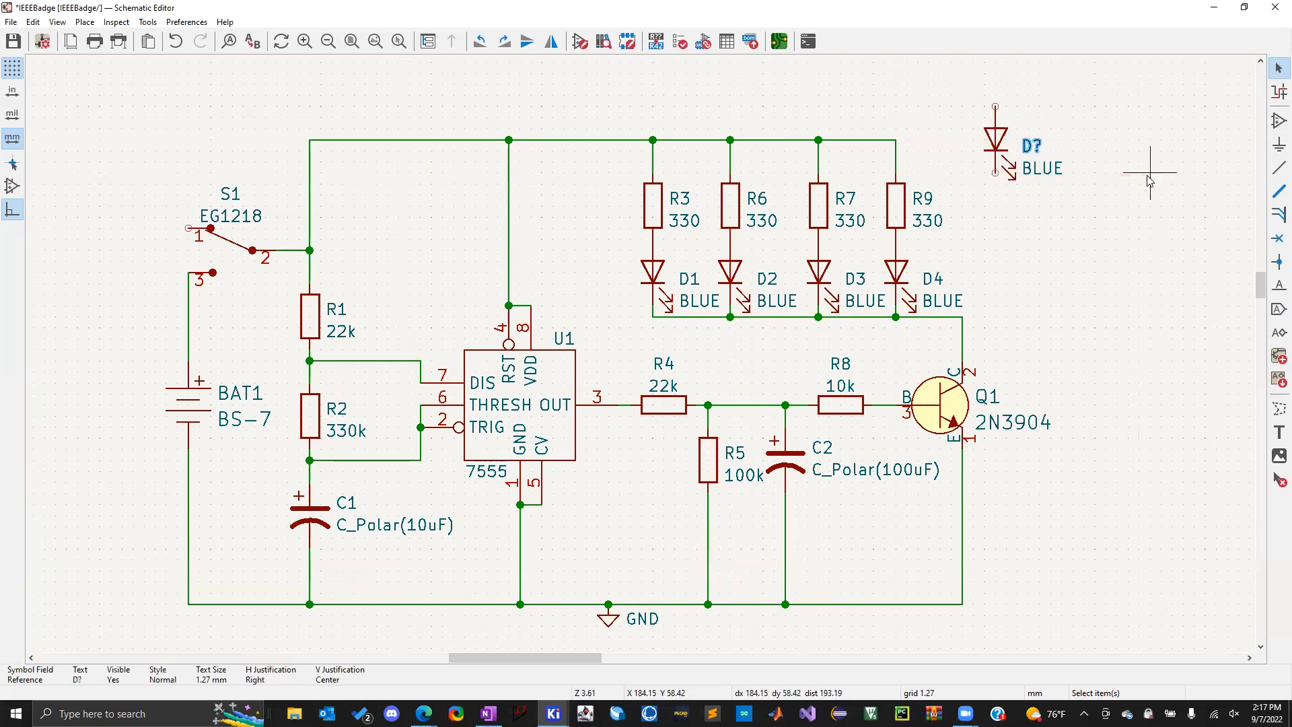
pyautogui.click(1000, 145)
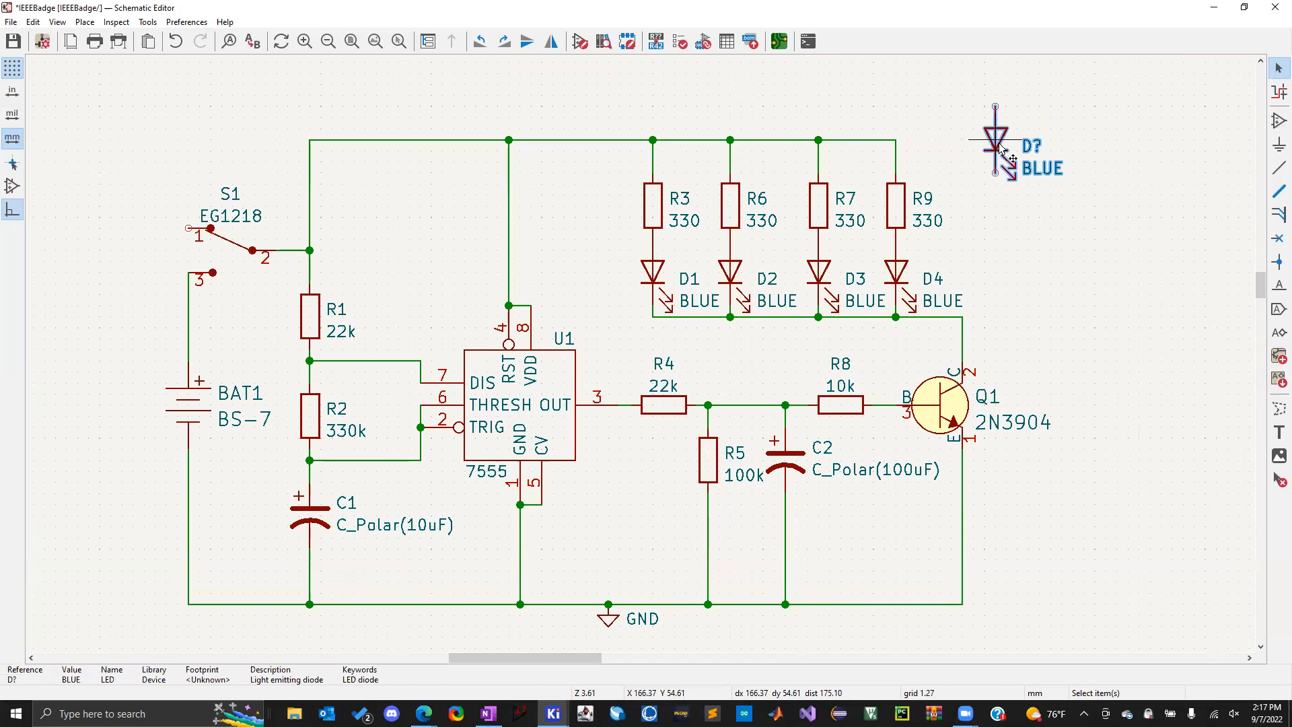
pyautogui.press('Delete')
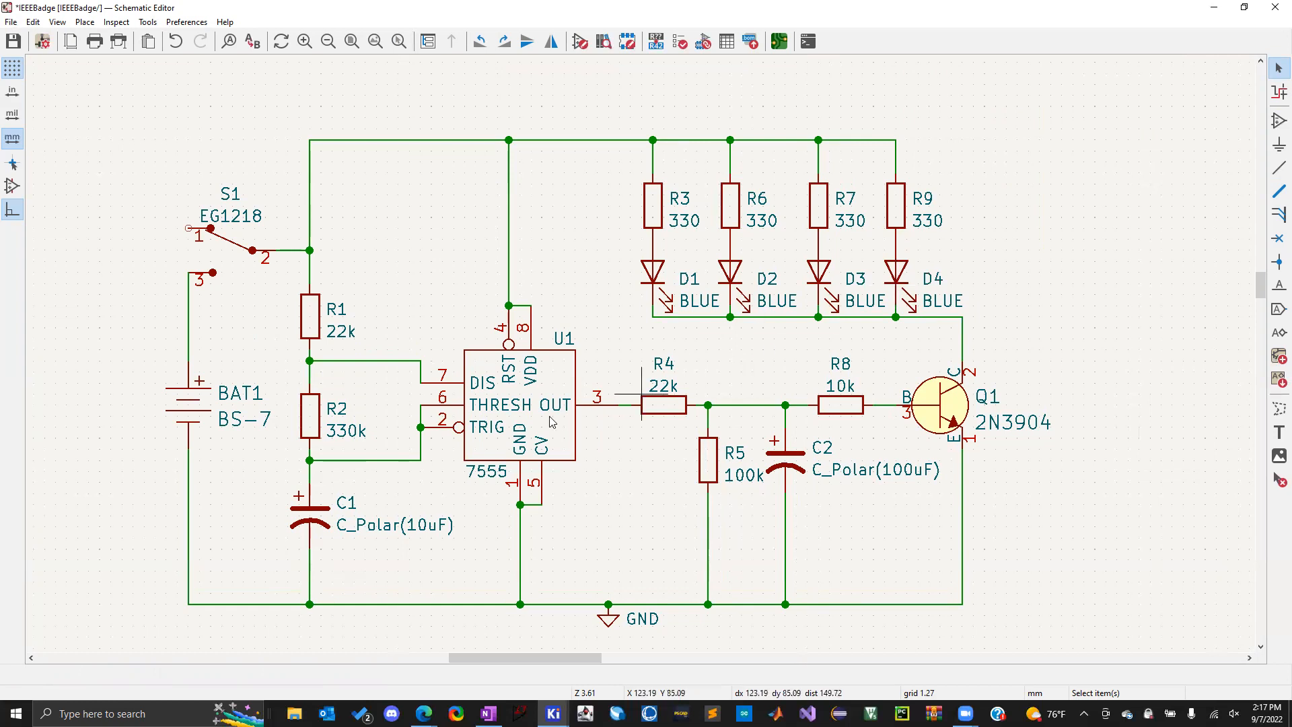
pyautogui.click(515, 411)
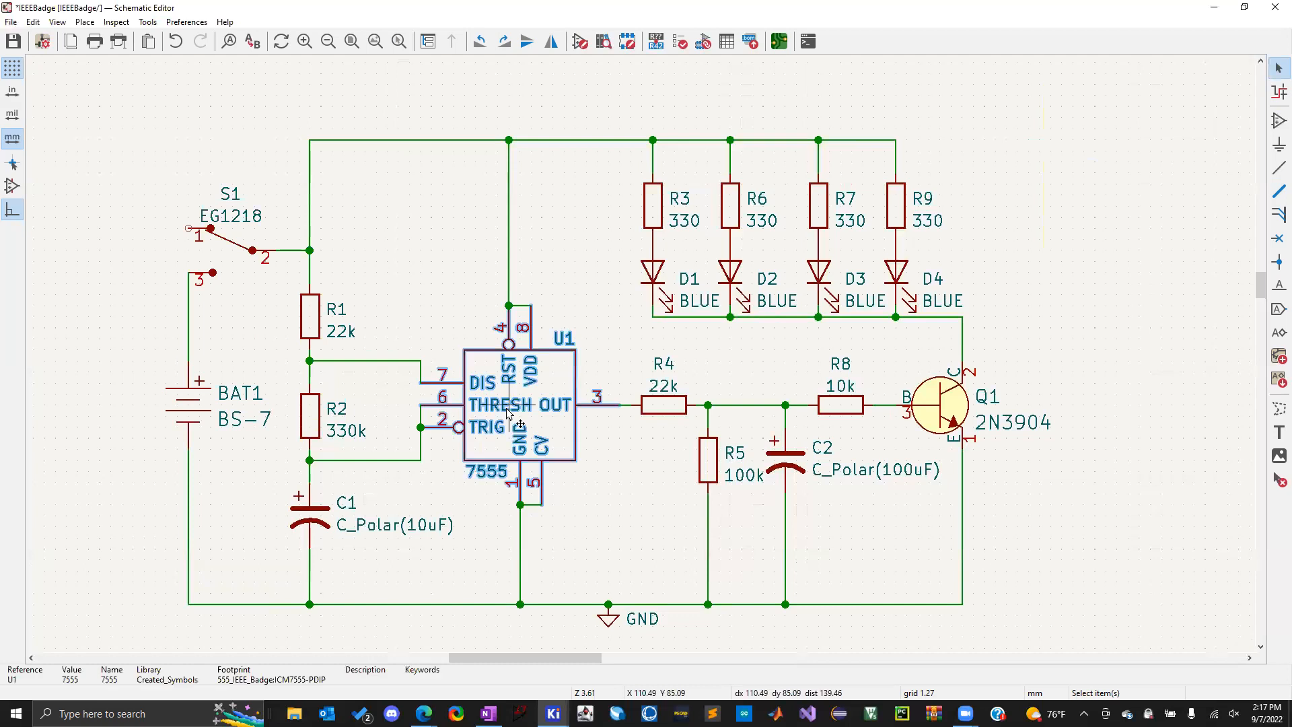
pyautogui.click(606, 351)
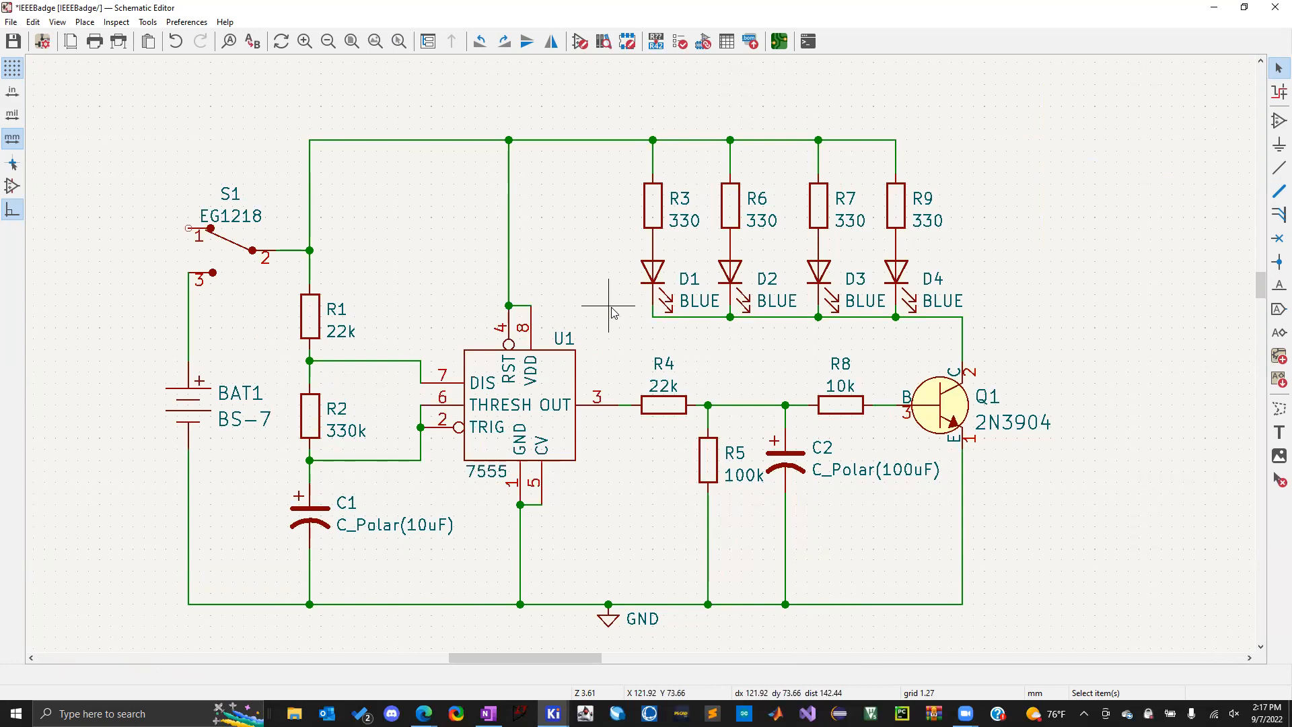
# Switch to the browser showing the digikey-kicad-library page, reduce its window and place it on one half of the screen
pyautogui.click(424, 713)
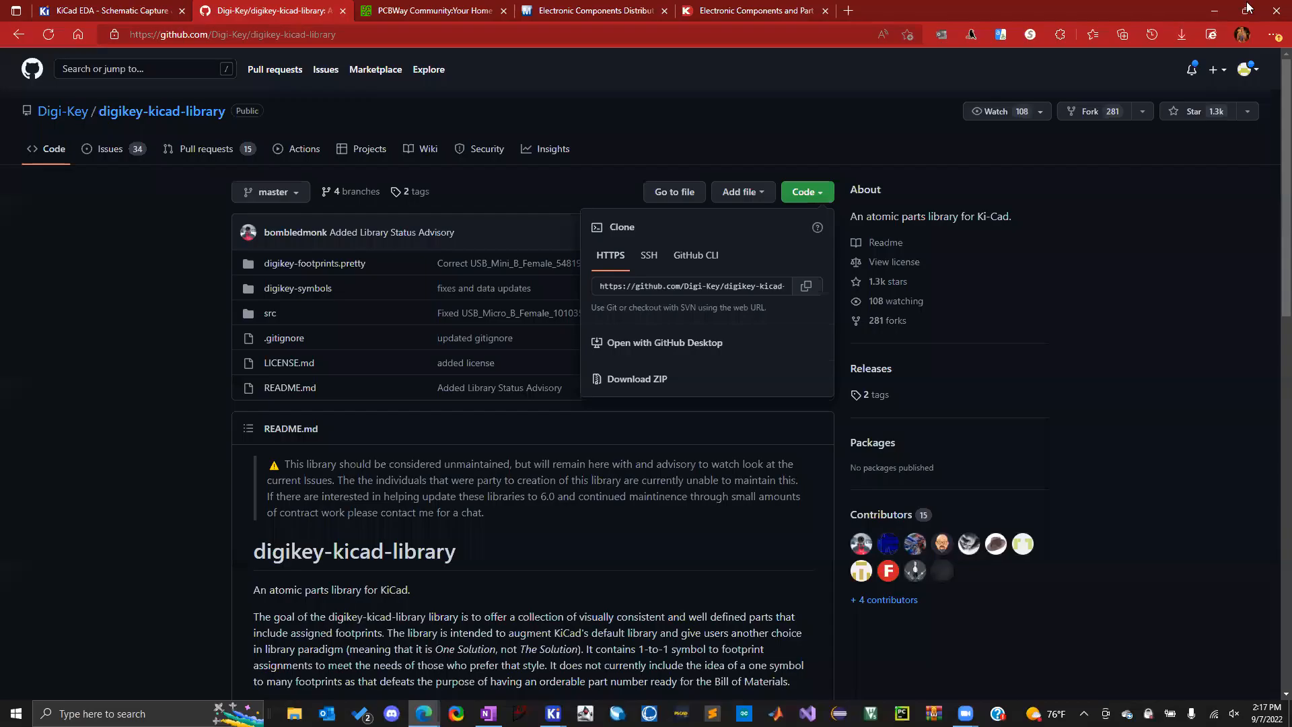
pyautogui.click(564, 653)
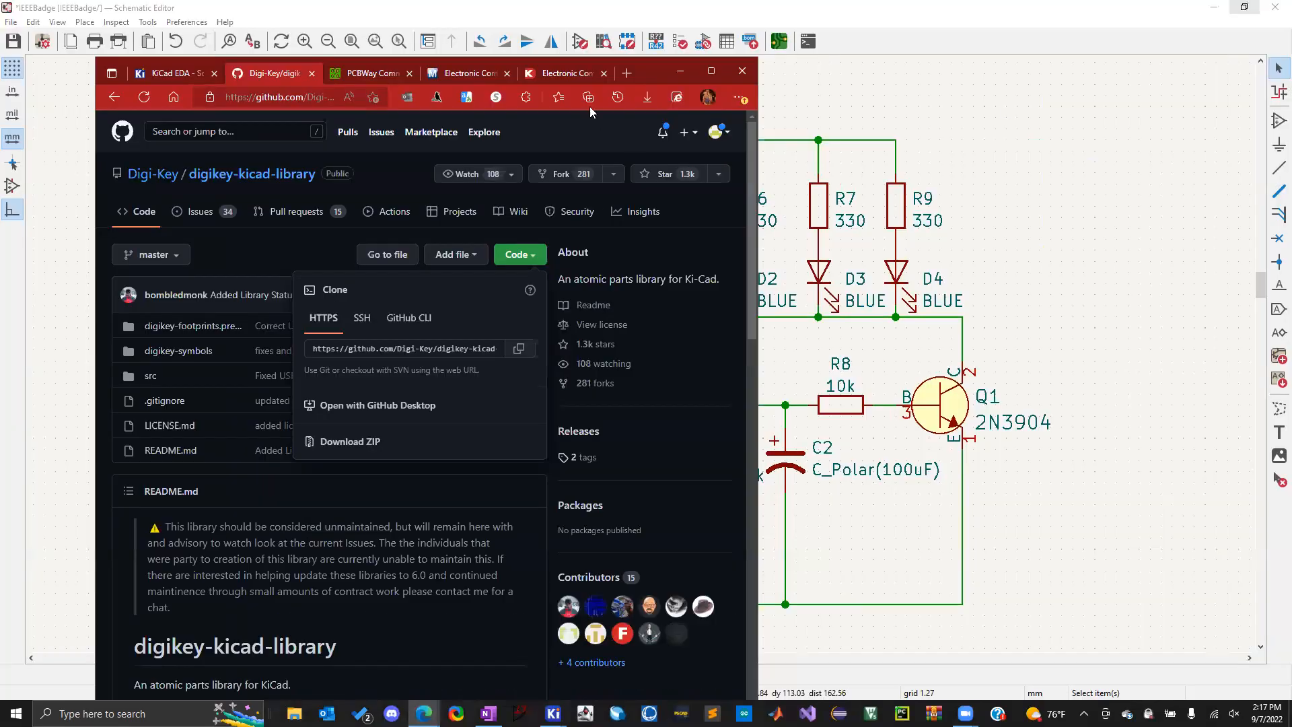
pyautogui.moveTo(634, 66); pyautogui.dragTo(452, 55)
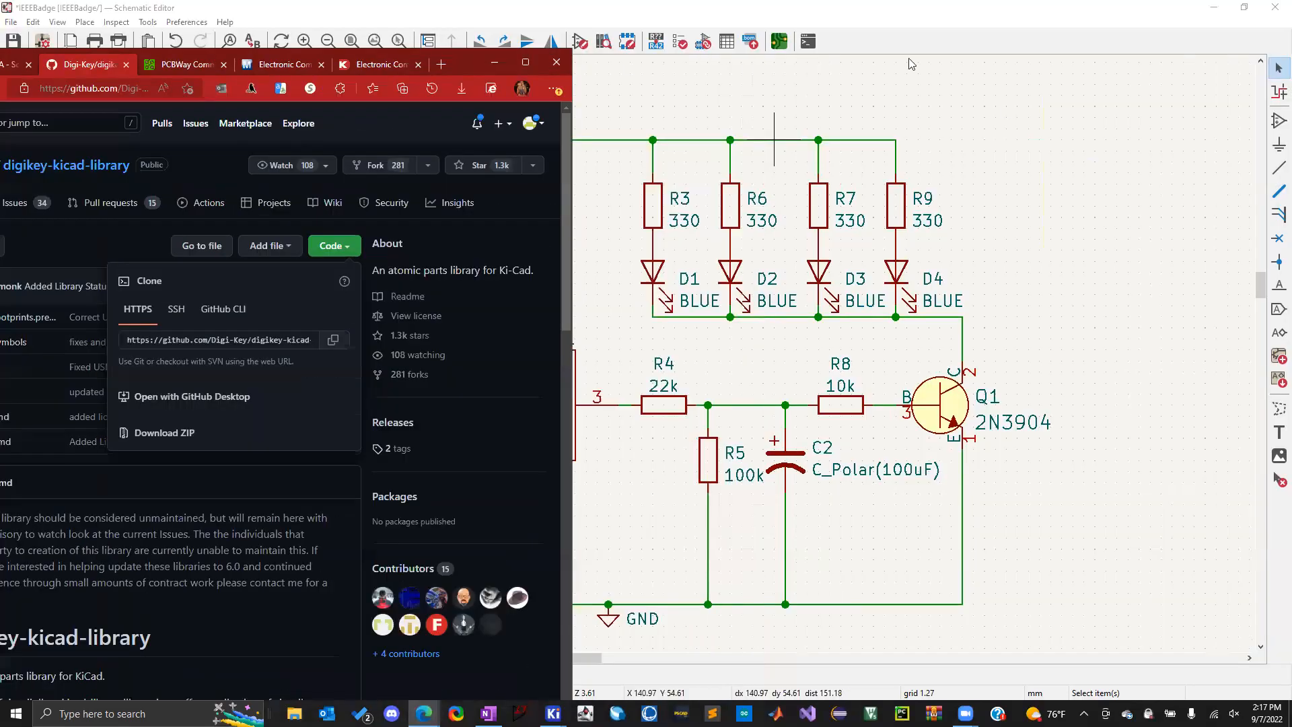
# Reduce the Schematic Editor window and place it beside the browser with the whole circuit fitted in view
pyautogui.click(1243, 10)
pyautogui.doubleClick(1149, 7)
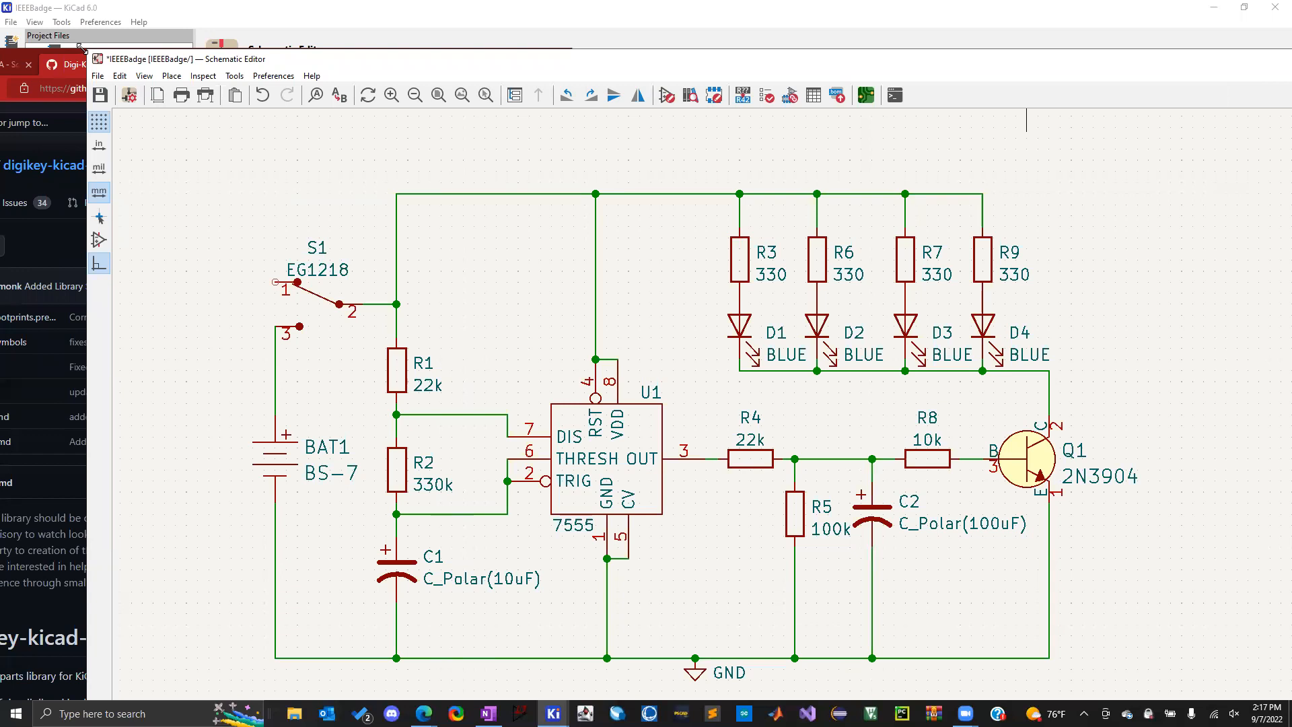
pyautogui.moveTo(89, 53); pyautogui.dragTo(573, 6)
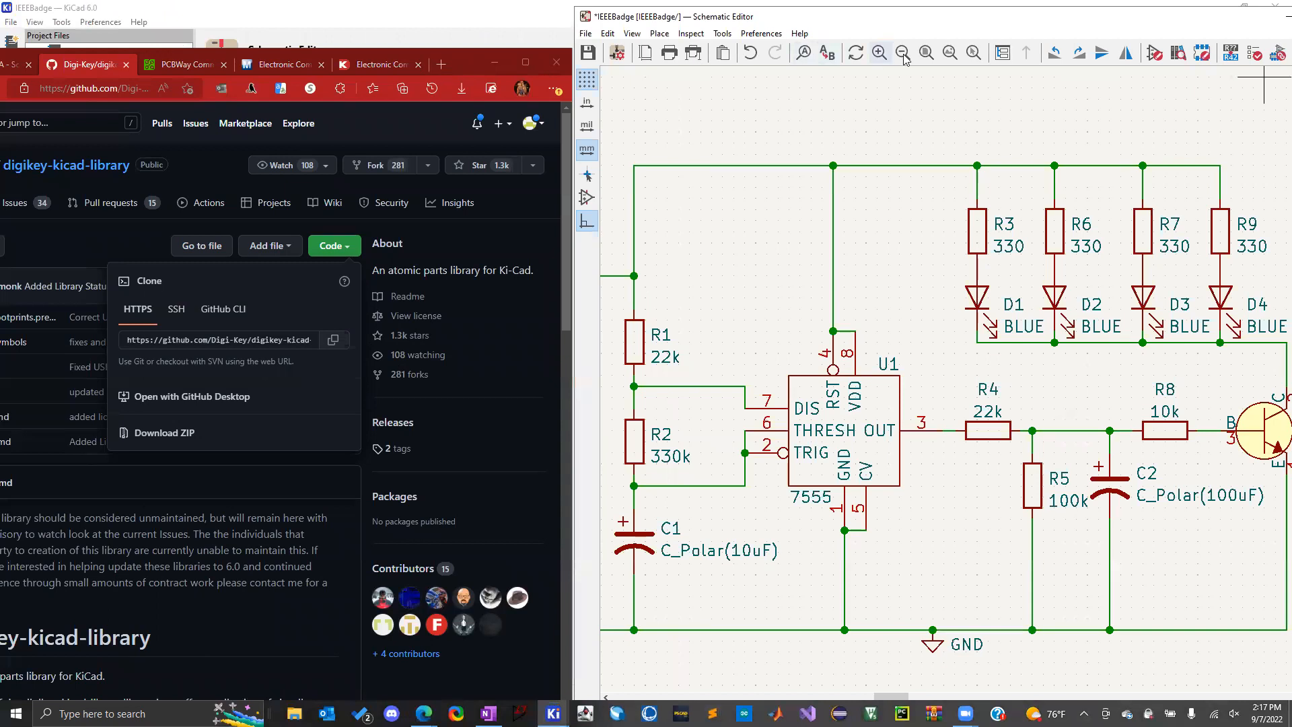
pyautogui.click(927, 52)
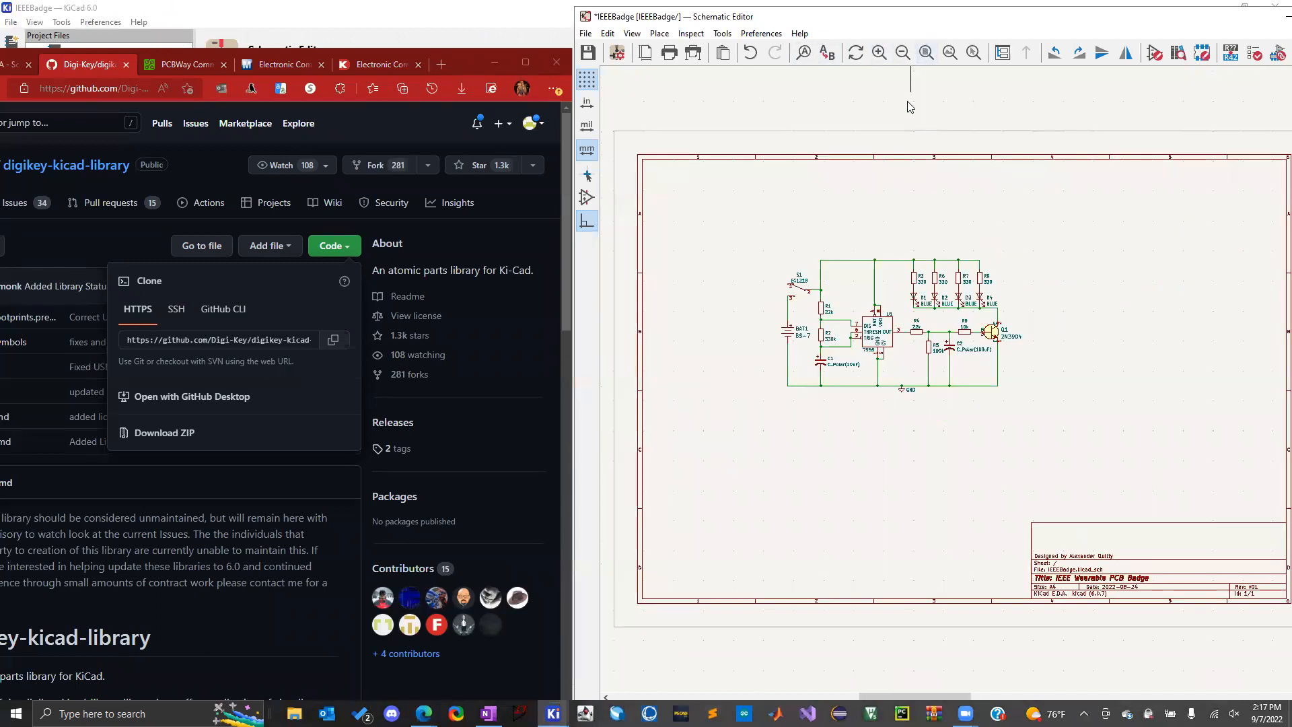
pyautogui.click(950, 53)
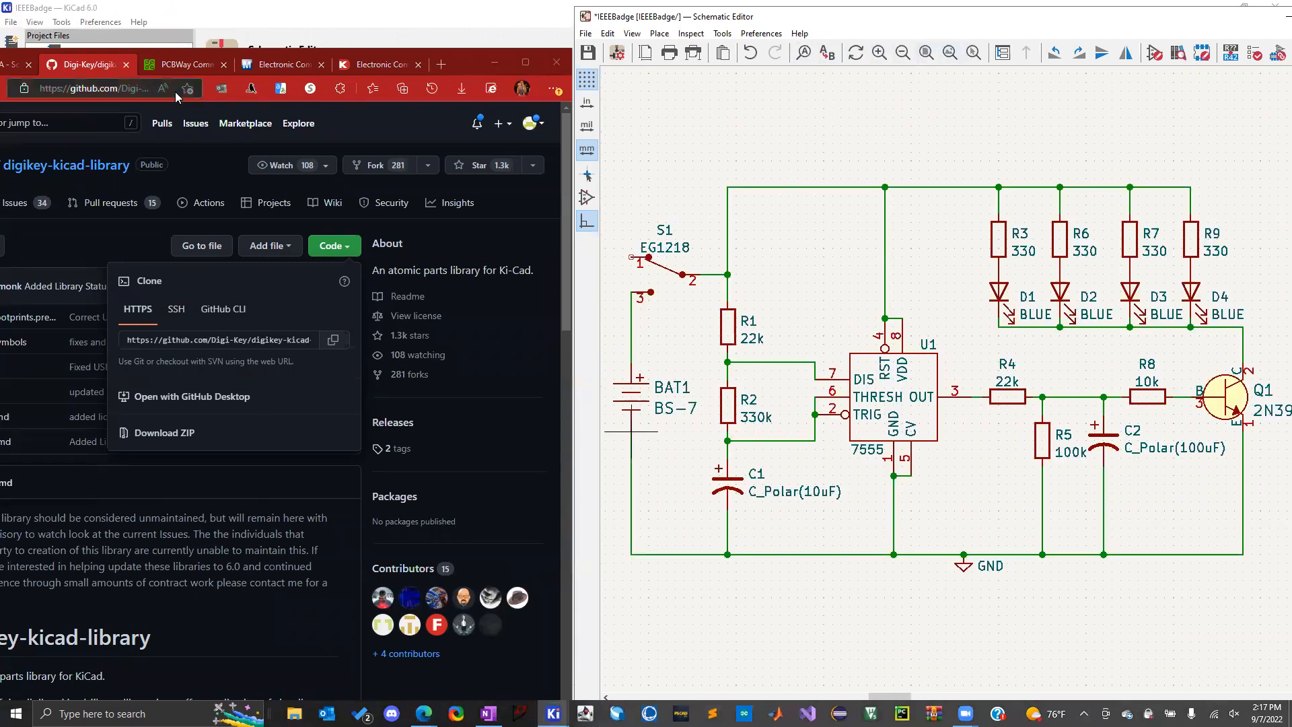
# Search the web for "555 timer" in a new browser tab
pyautogui.moveTo(453, 58); pyautogui.dragTo(458, 2)
pyautogui.click(441, 20)
pyautogui.write('5')
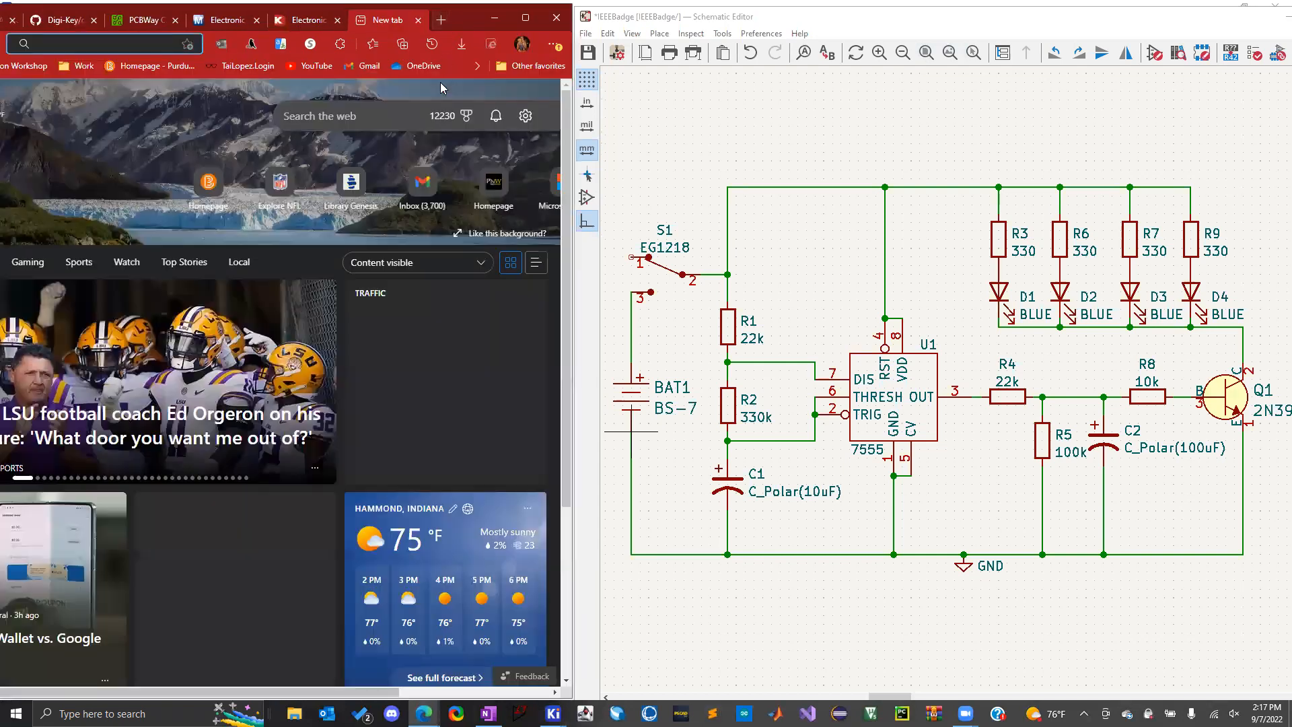
pyautogui.write('55 timer')
pyautogui.press('Return')
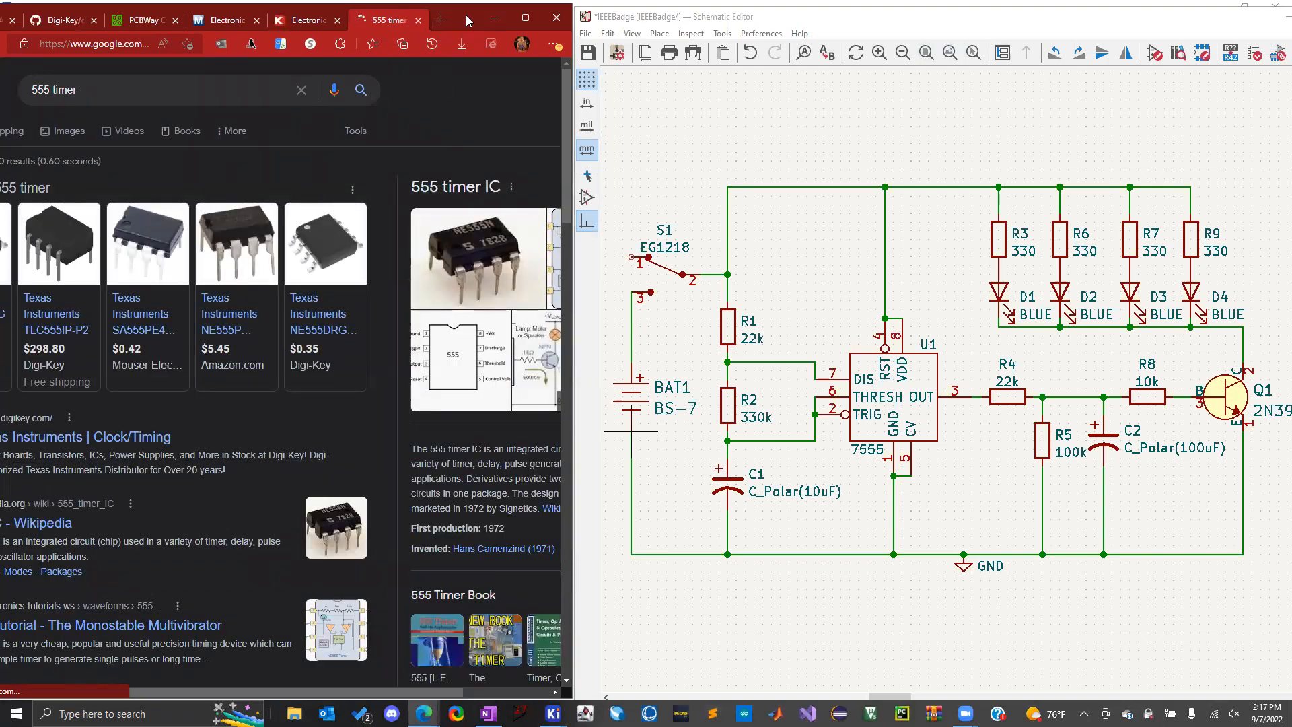
# Fit the browser window beside the schematic and open the Texas Instruments LM555 Timer datasheet from the search results
pyautogui.moveTo(466, 15); pyautogui.dragTo(558, 13)
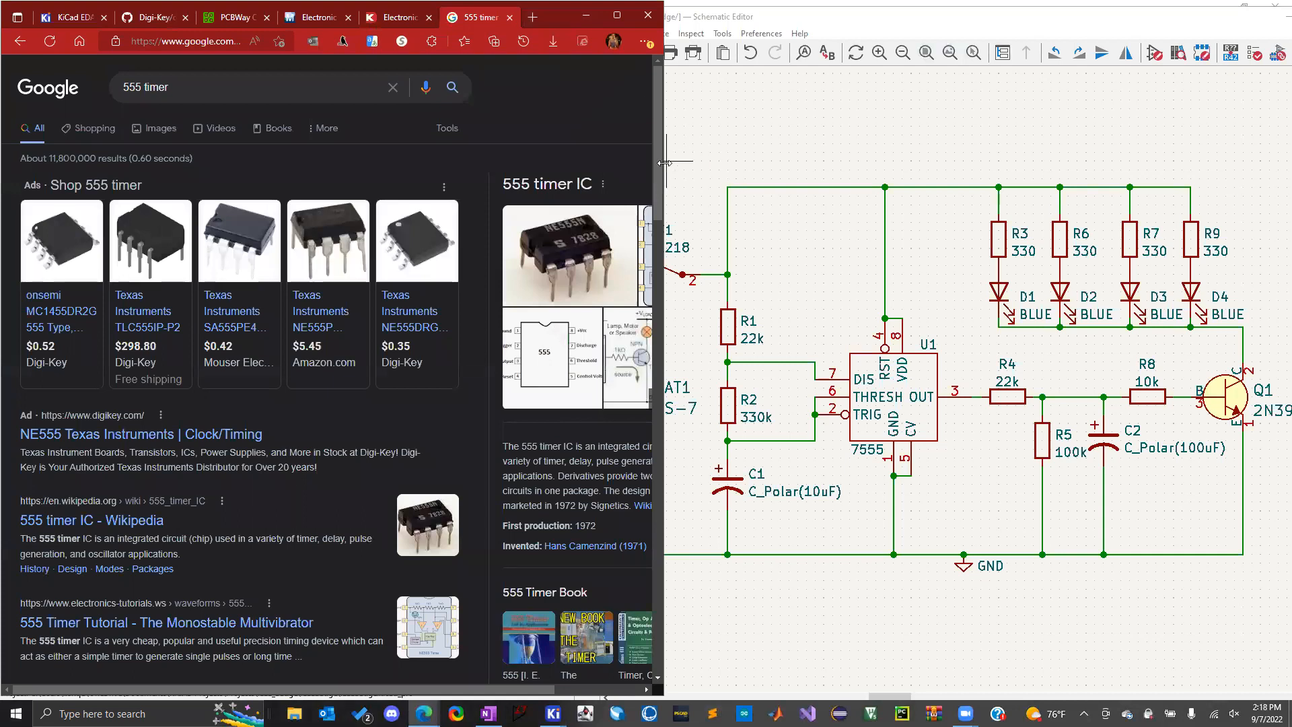
pyautogui.moveTo(664, 163); pyautogui.dragTo(566, 163)
pyautogui.scroll(-2, 212, 269)
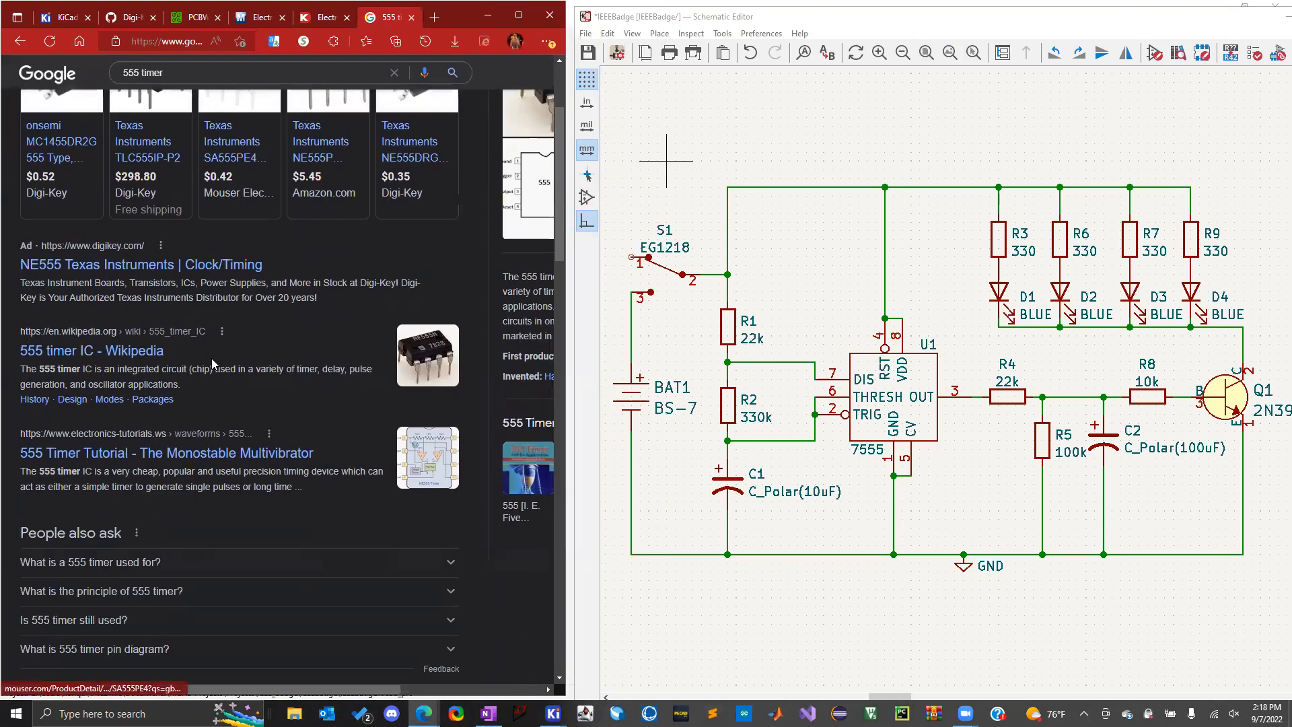
pyautogui.scroll(-3, 212, 269)
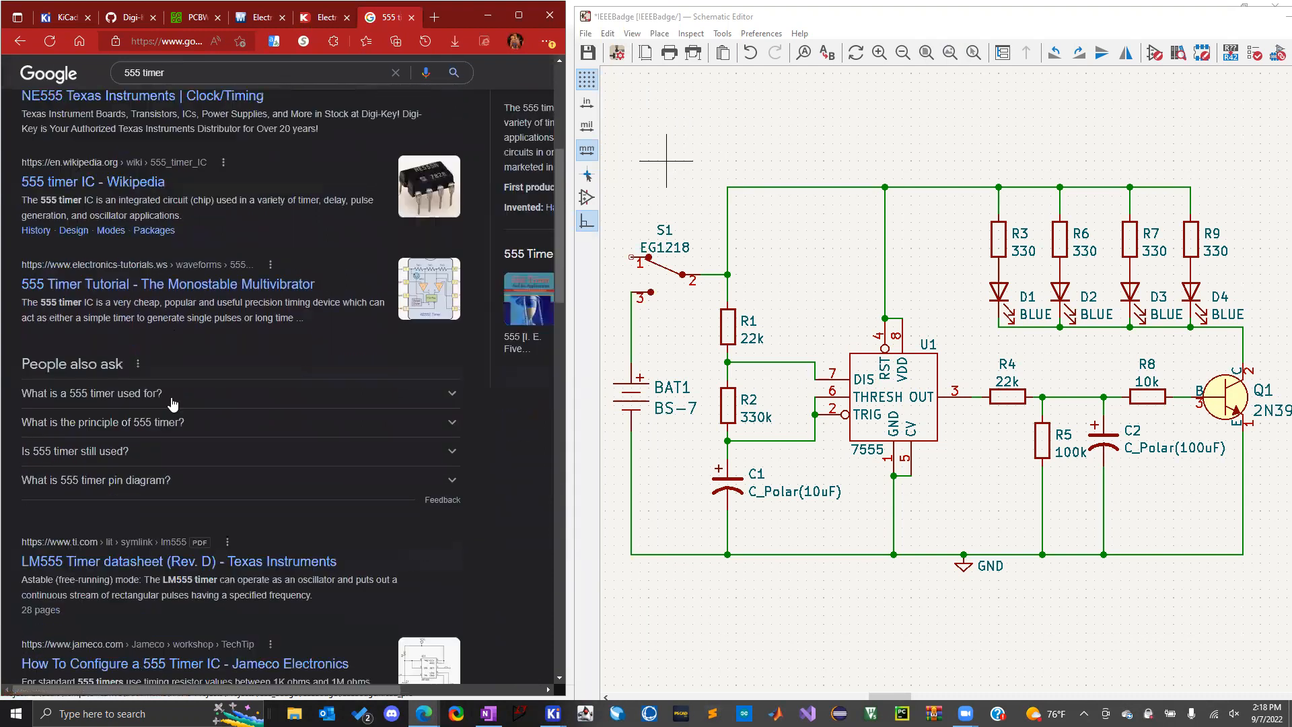
pyautogui.scroll(-1, 171, 370)
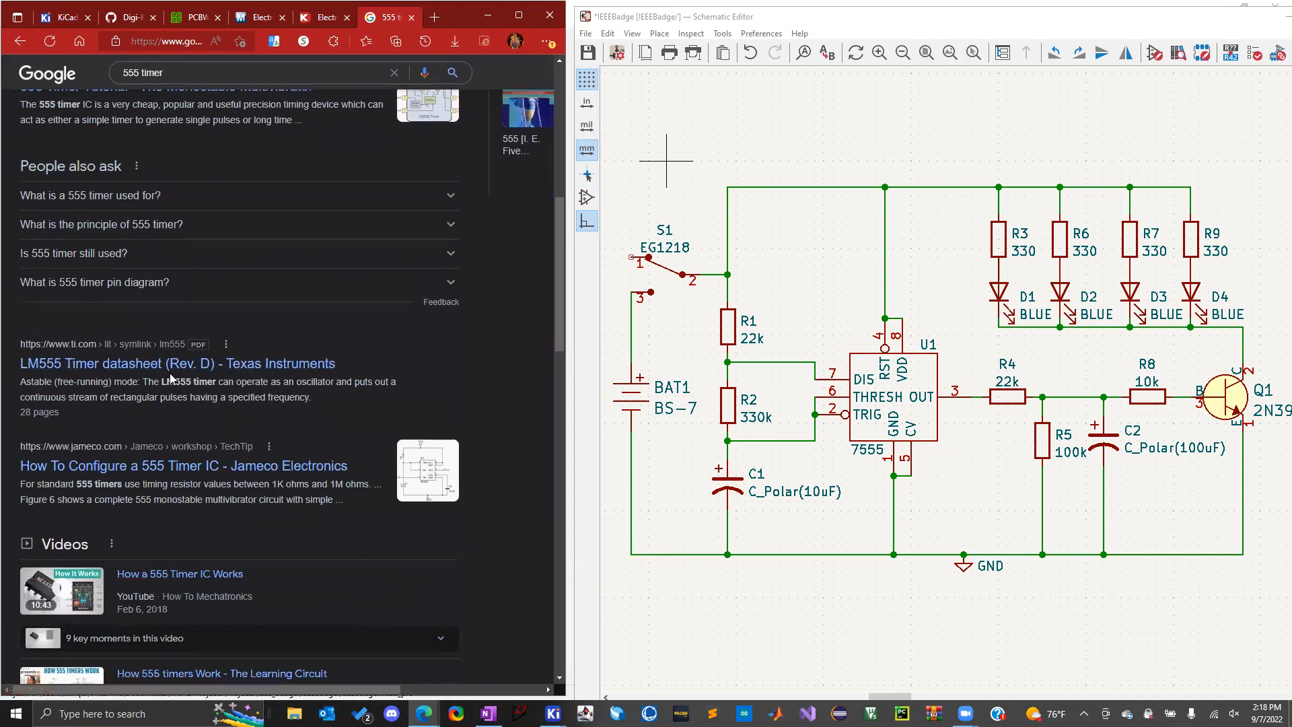
pyautogui.click(172, 367)
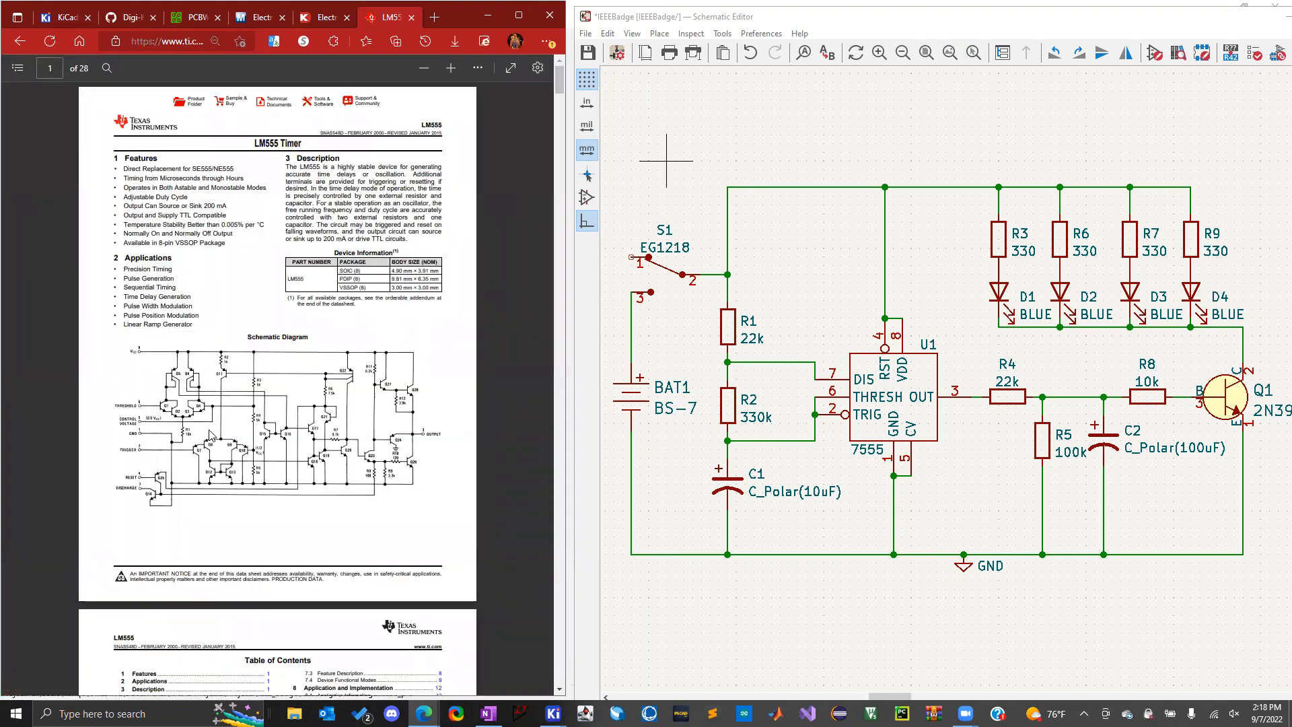
# Bring up the enlarged pin diagram in the LM555 datasheet's Pin Configuration and Functions section
pyautogui.scroll(-2, 207, 390)
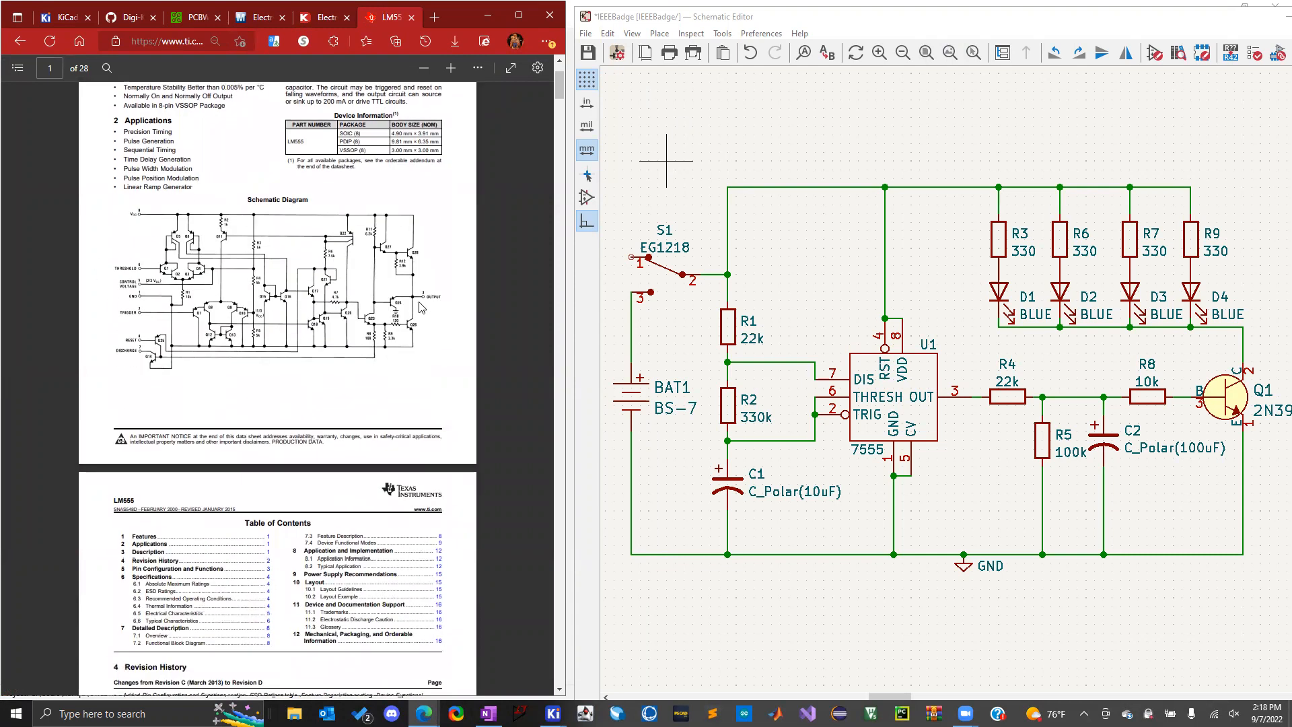
pyautogui.scroll(-4, 247, 291)
pyautogui.scroll(-9, 276, 392)
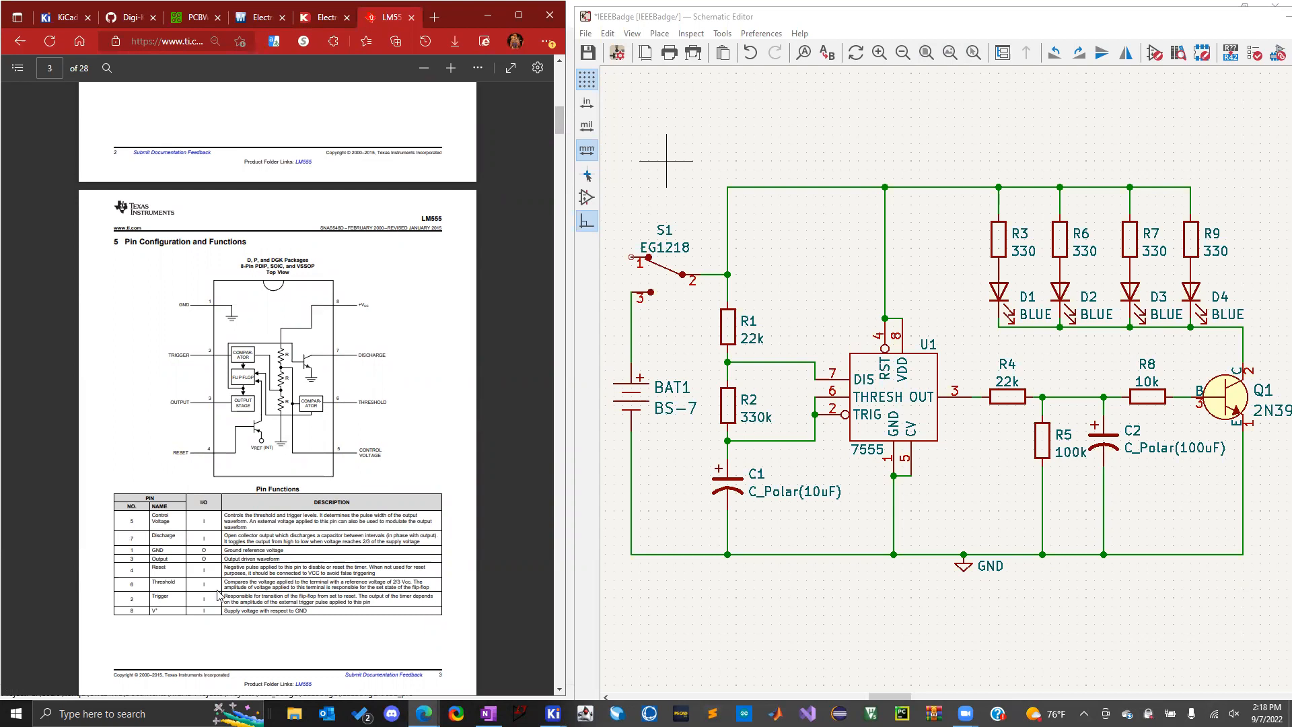
pyautogui.scroll(-3, 316, 269)
pyautogui.scroll(3, 317, 269)
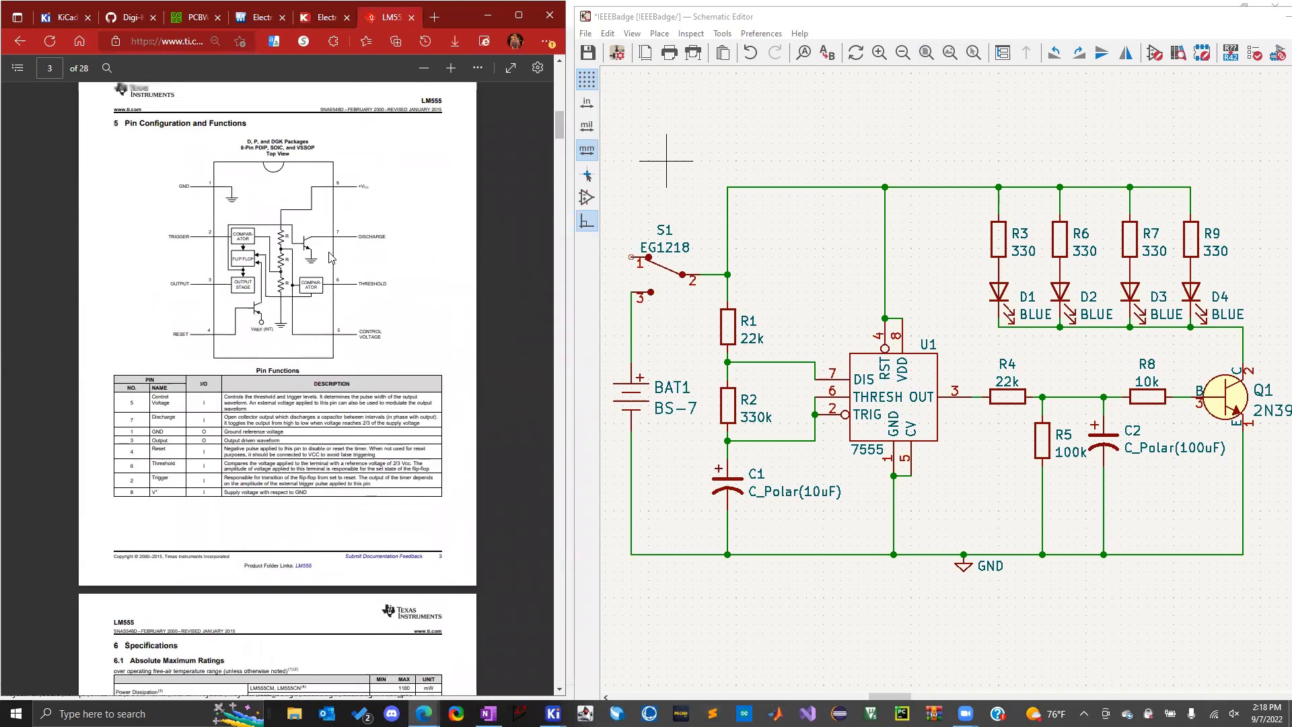
pyautogui.keyDown('ctrl'); pyautogui.scroll(2, 273, 241); pyautogui.keyUp('ctrl')
pyautogui.keyDown('ctrl'); pyautogui.scroll(1, 273, 242); pyautogui.keyUp('ctrl')
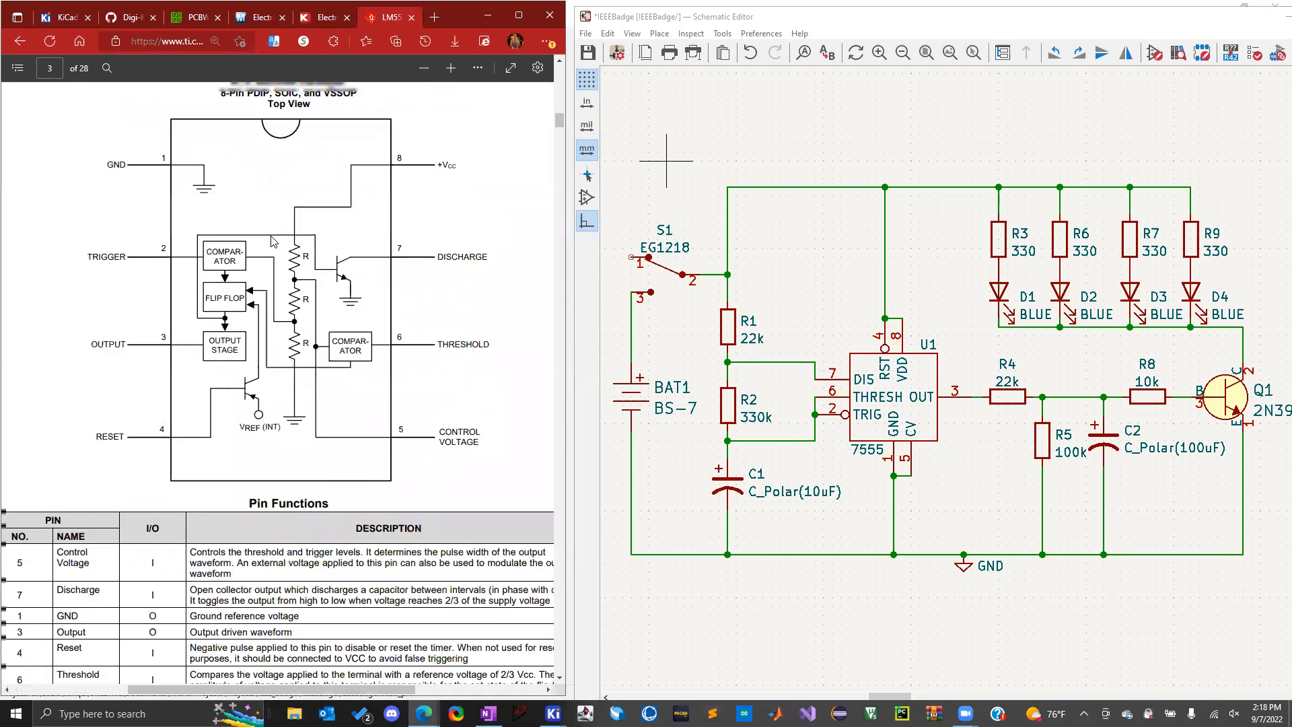
# Examine the GND, TRIGGER, OUTPUT and RESET pins, numbers 1 to 4, in the LM555 pin diagram
pyautogui.moveTo(113, 205); pyautogui.dragTo(146, 214)
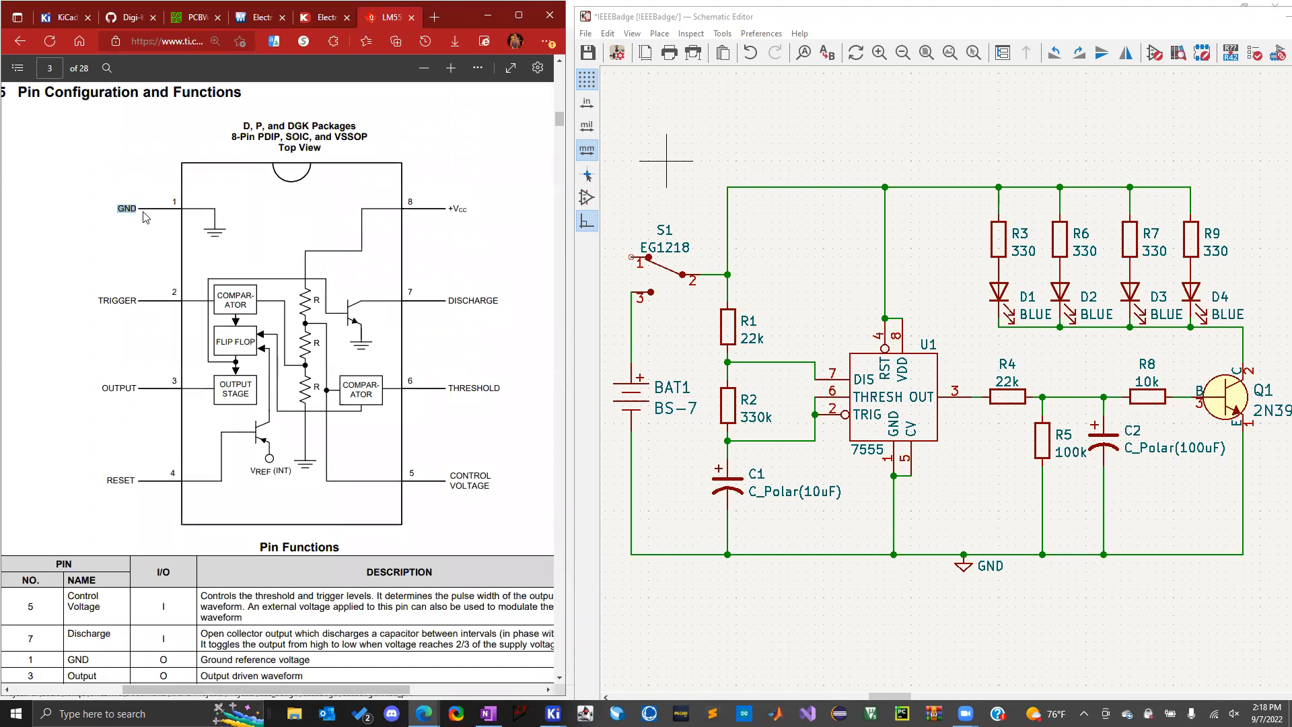
pyautogui.moveTo(91, 301); pyautogui.dragTo(168, 307)
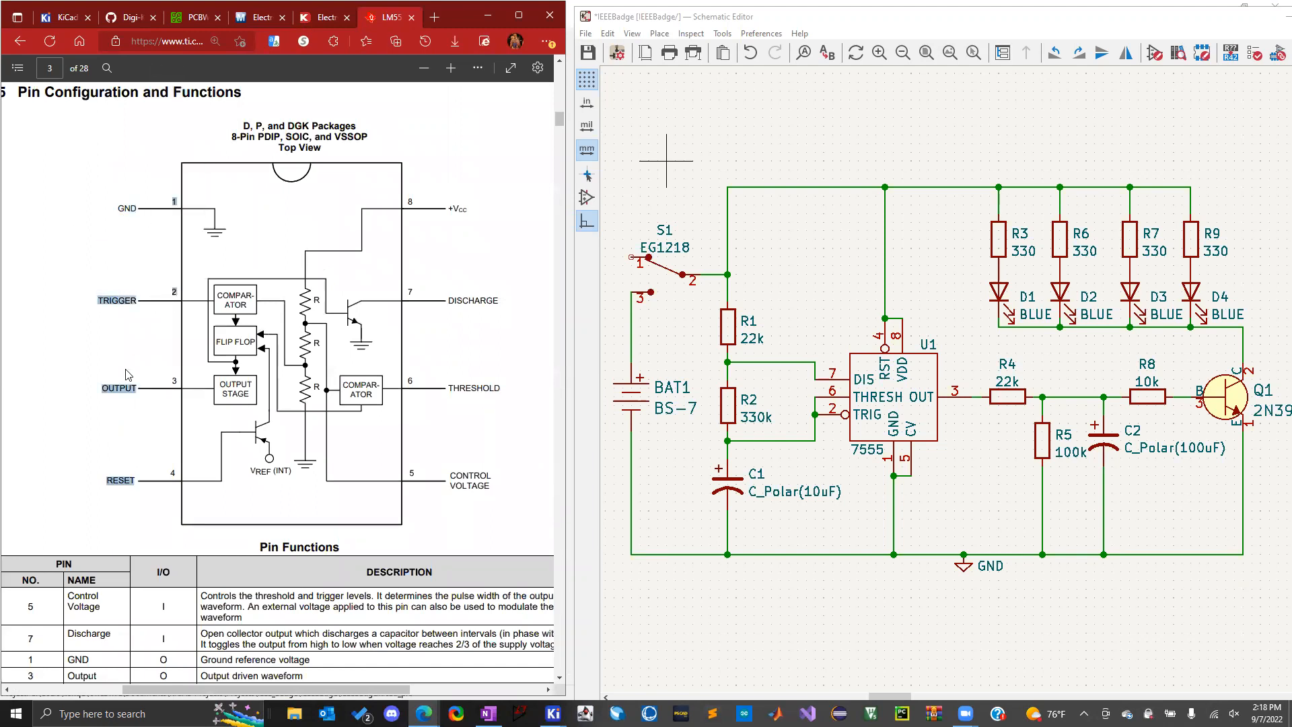
pyautogui.click(96, 389)
pyautogui.moveTo(106, 386); pyautogui.dragTo(132, 387)
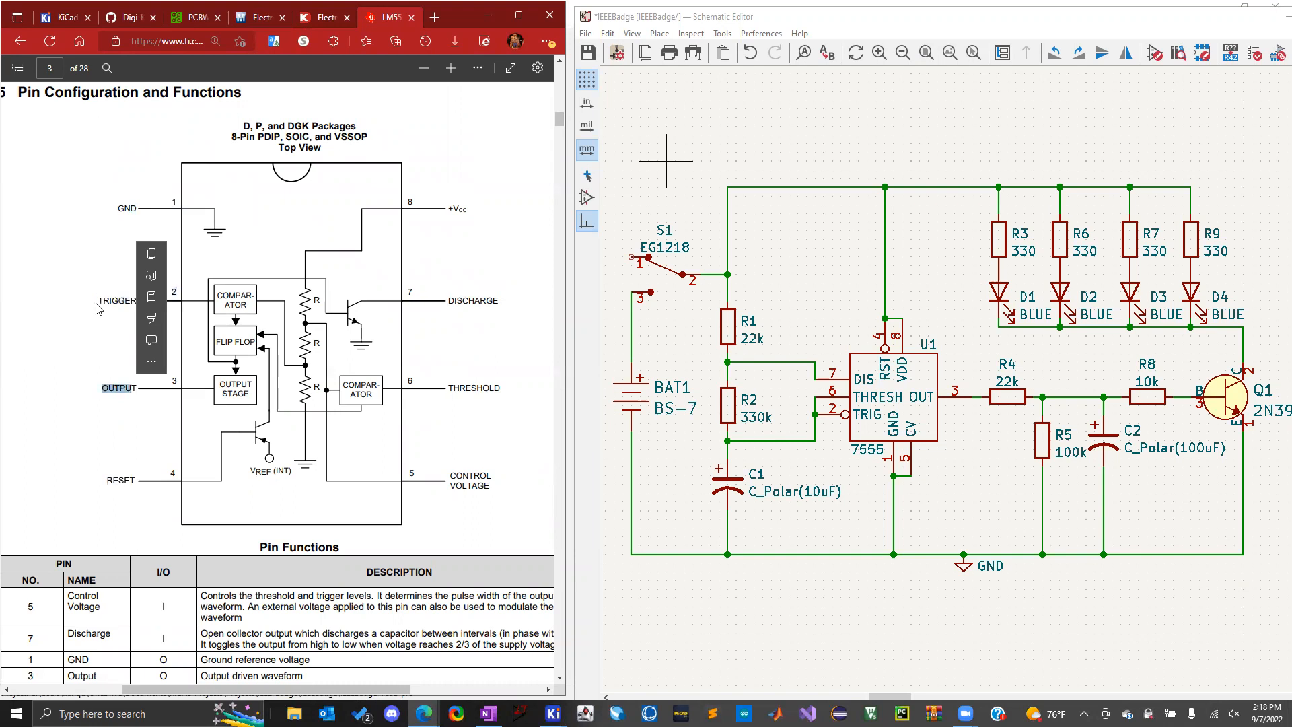
pyautogui.click(98, 301)
pyautogui.moveTo(98, 301); pyautogui.dragTo(137, 301)
pyautogui.click(116, 240)
pyautogui.moveTo(119, 207); pyautogui.dragTo(143, 204)
pyautogui.moveTo(103, 389); pyautogui.dragTo(160, 395)
pyautogui.doubleClick(108, 481)
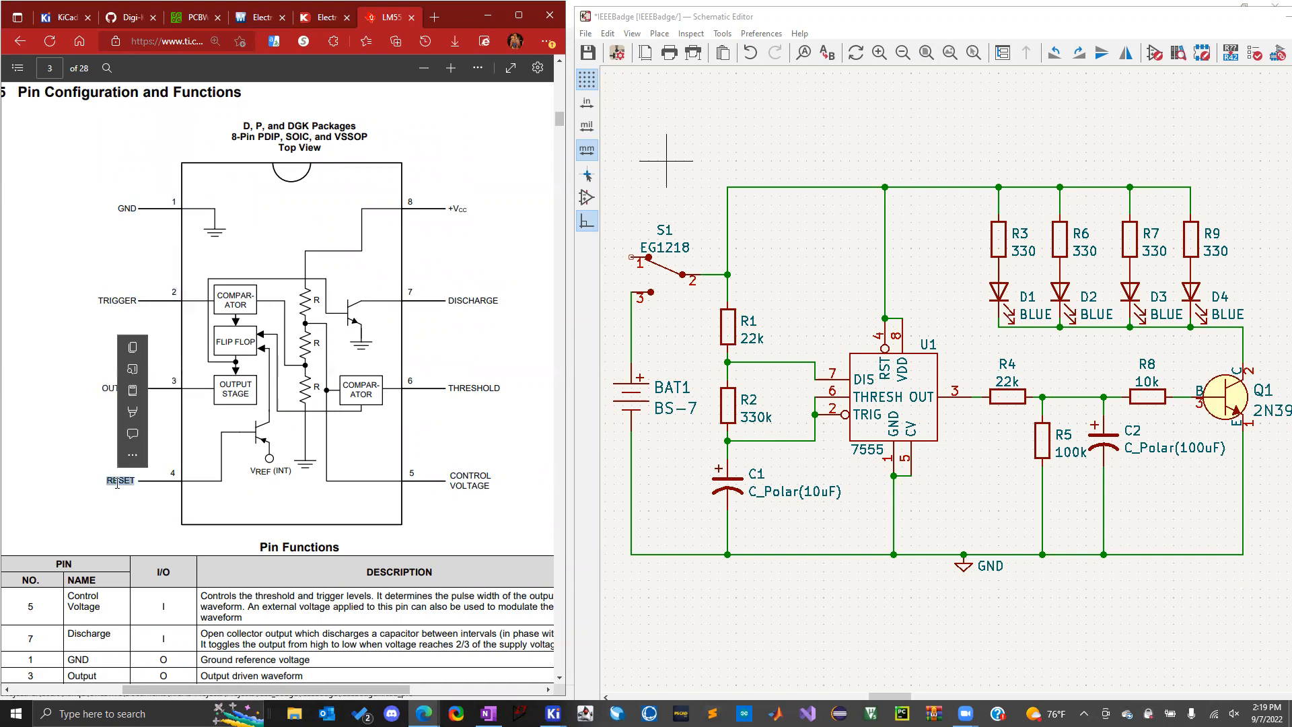
# Examine the THRESHOLD, DISCHARGE and +Vcc pins on the opposite side of the LM555 pin diagram
pyautogui.click(473, 388)
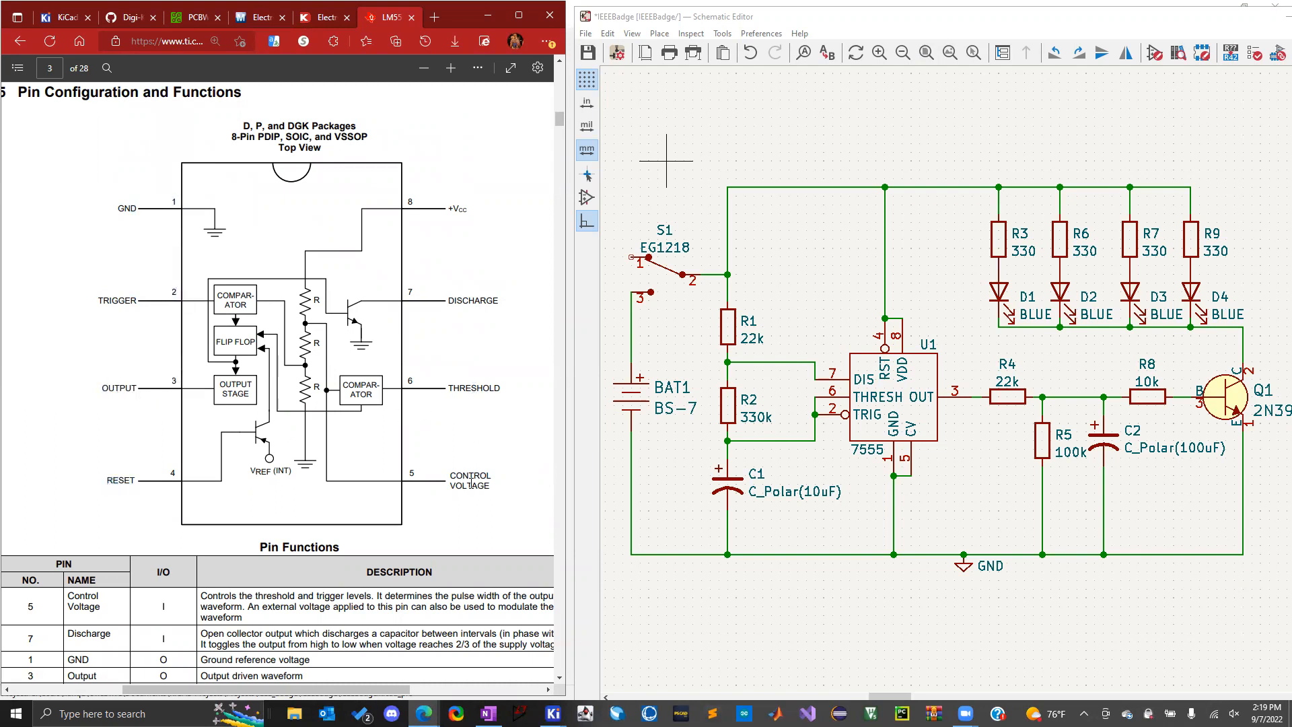
pyautogui.moveTo(448, 300); pyautogui.dragTo(497, 301)
pyautogui.click(463, 207)
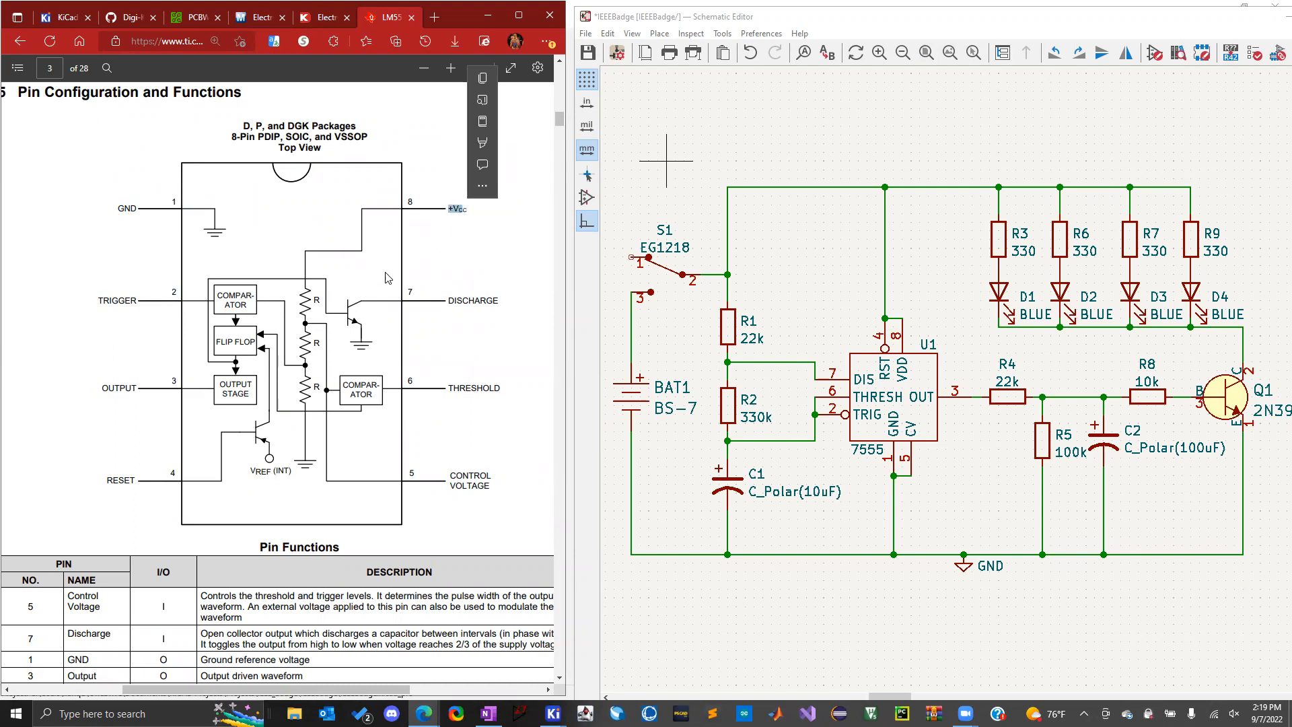
pyautogui.scroll(-1, 270, 314)
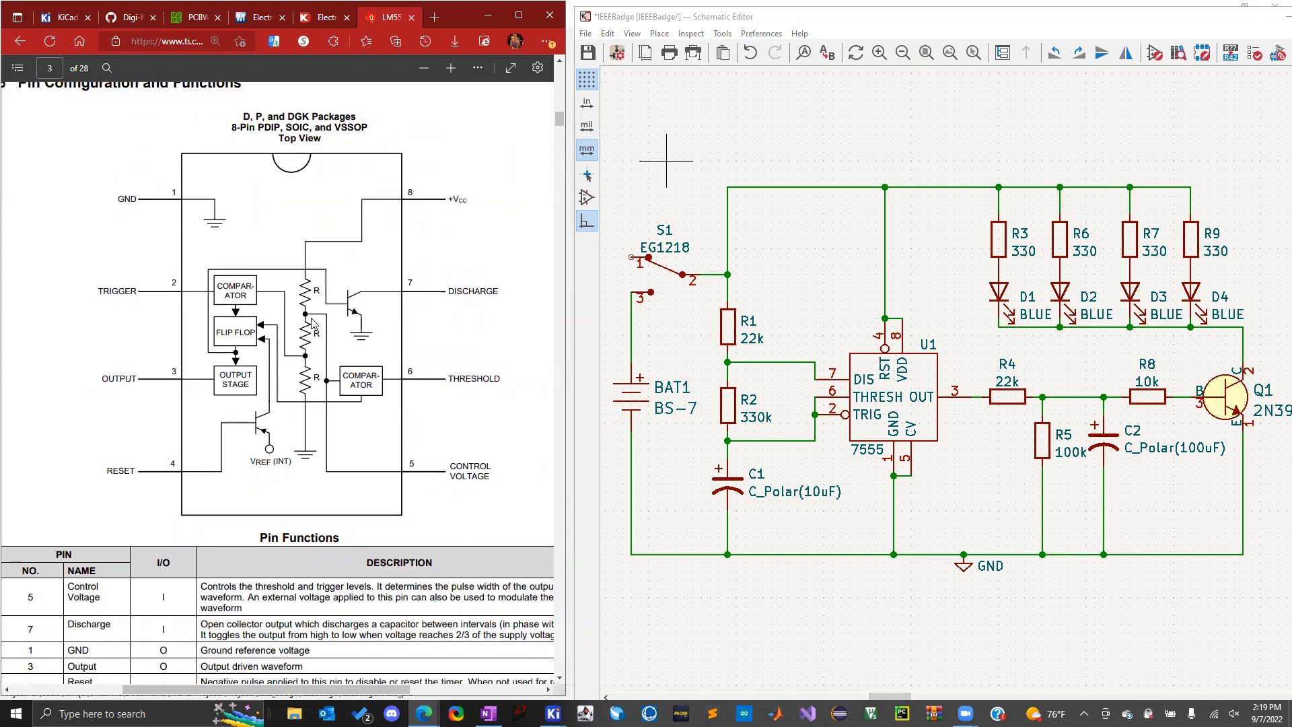
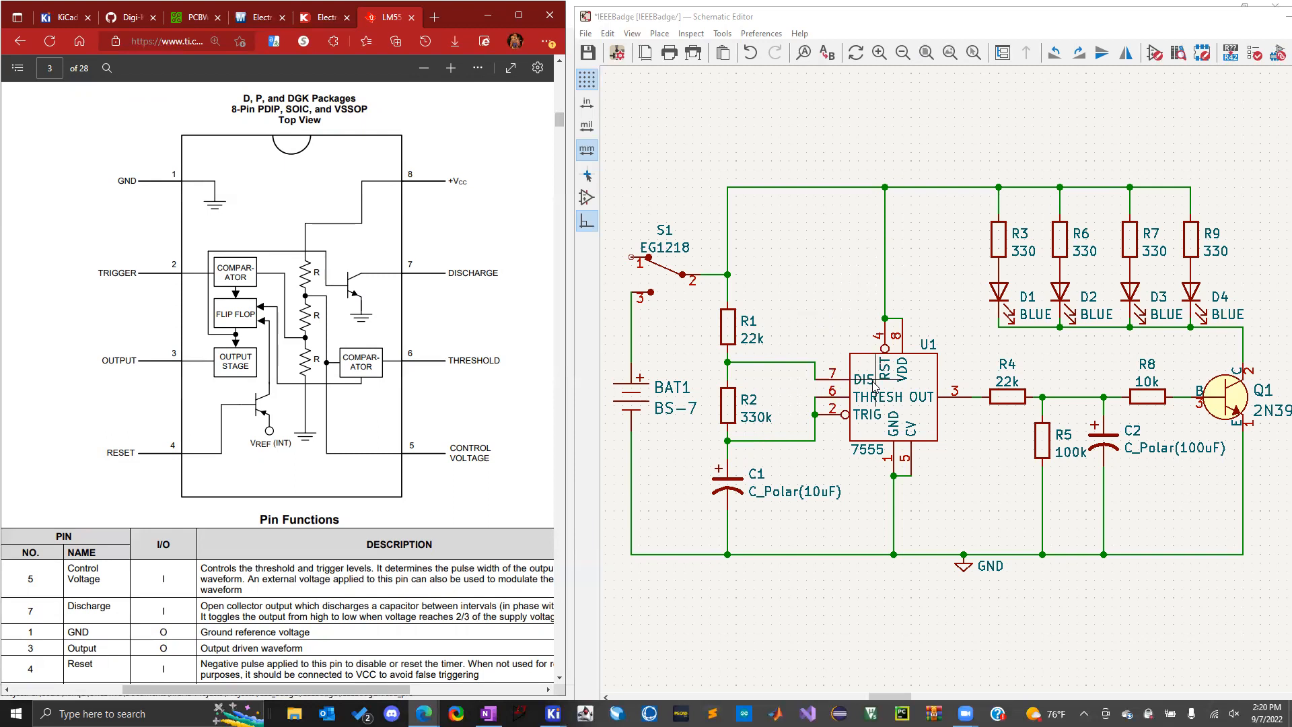
# Examine the schematic's 7555 timer section, the R4, R5, C2 and R8 network, transistor Q1 and the 330 LED resistors
pyautogui.moveTo(684, 123); pyautogui.dragTo(965, 516)
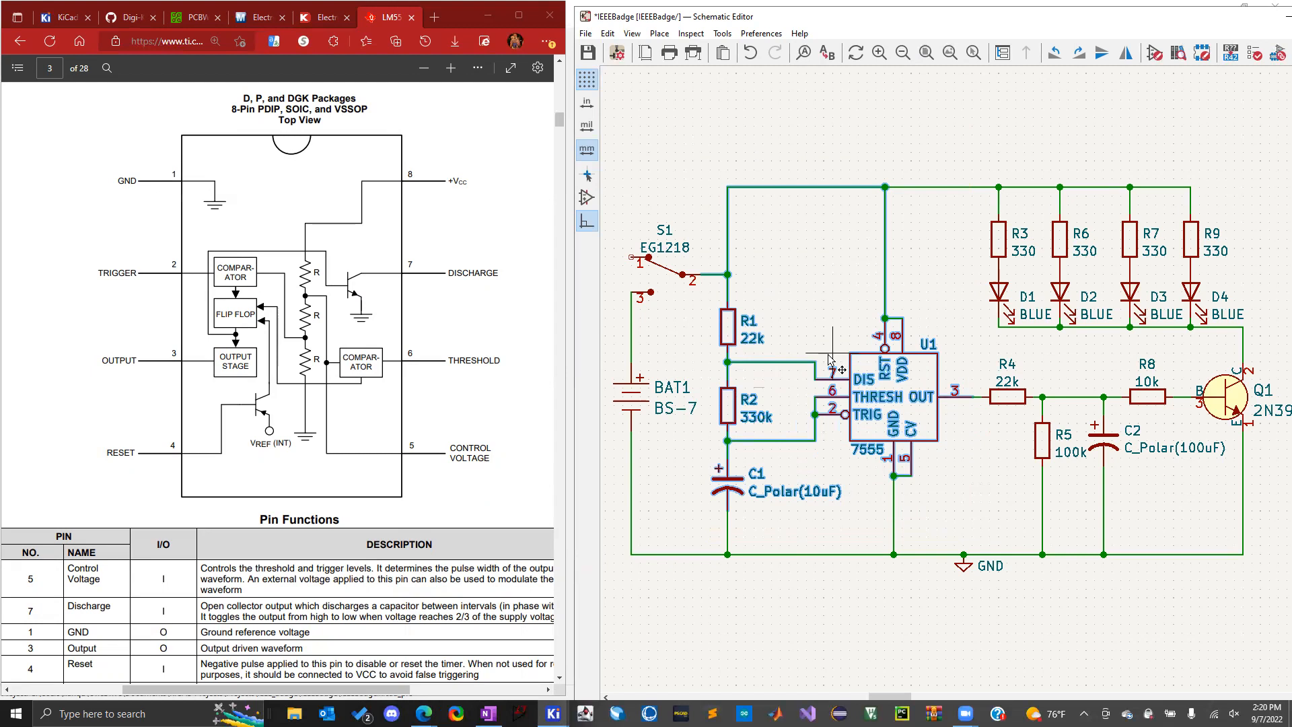
pyautogui.click(979, 484)
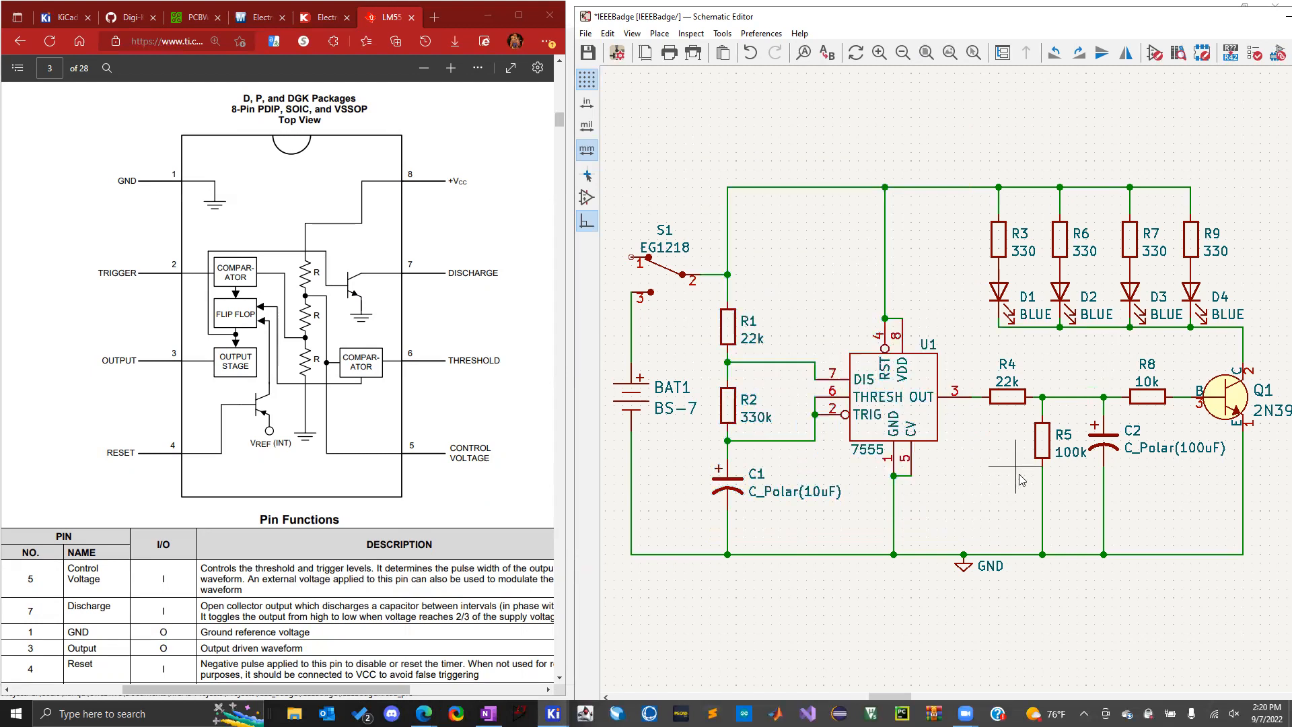
pyautogui.moveTo(979, 486); pyautogui.dragTo(1245, 364)
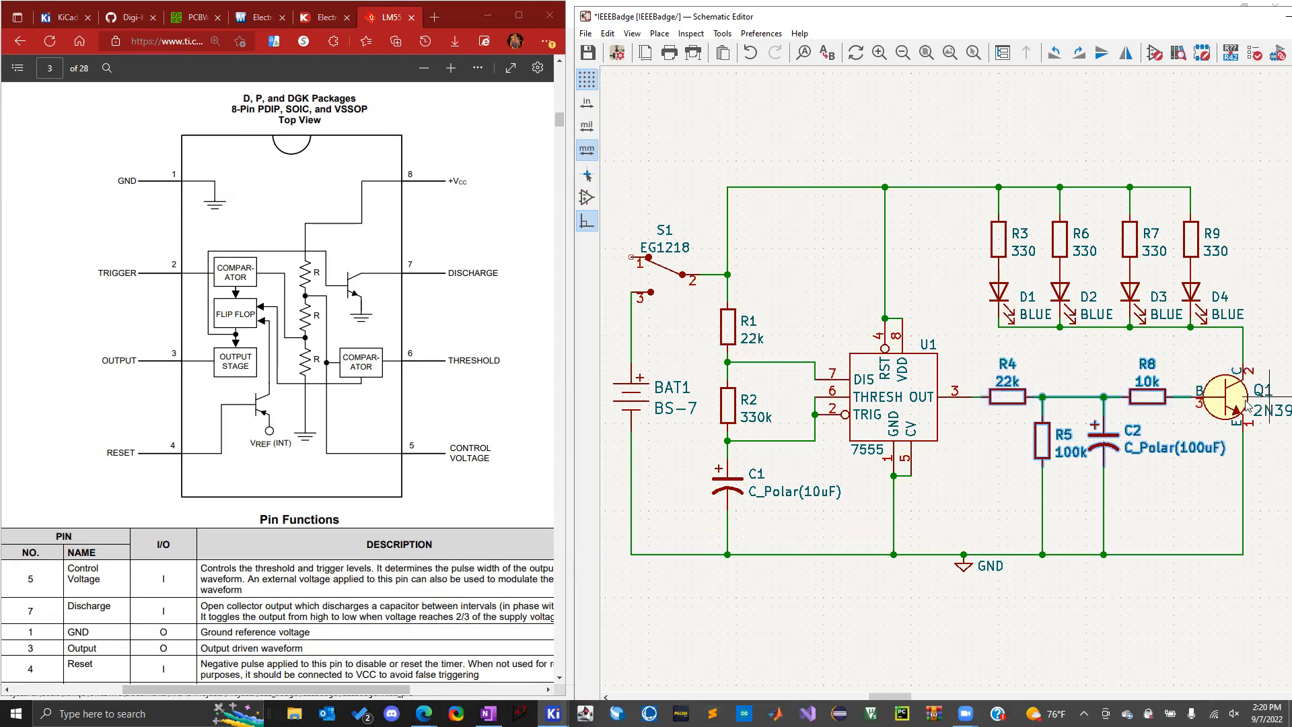
pyautogui.click(1222, 397)
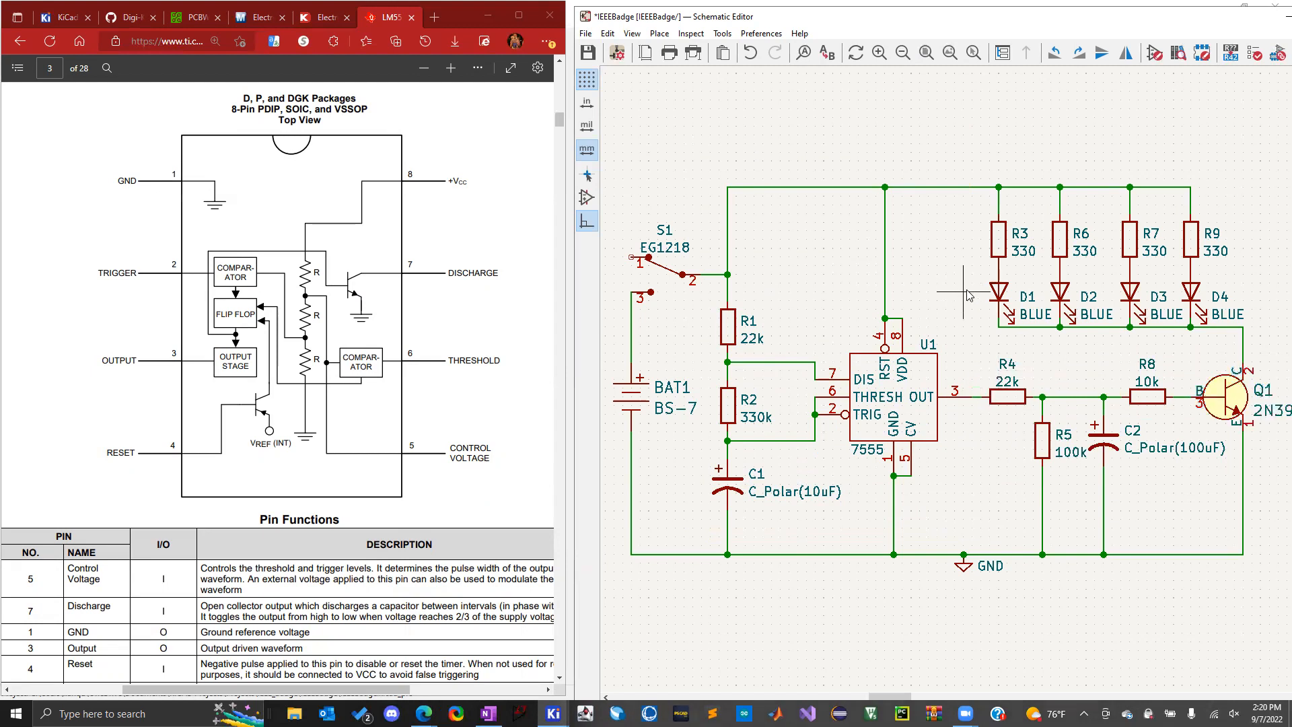
pyautogui.moveTo(962, 224); pyautogui.dragTo(1234, 273)
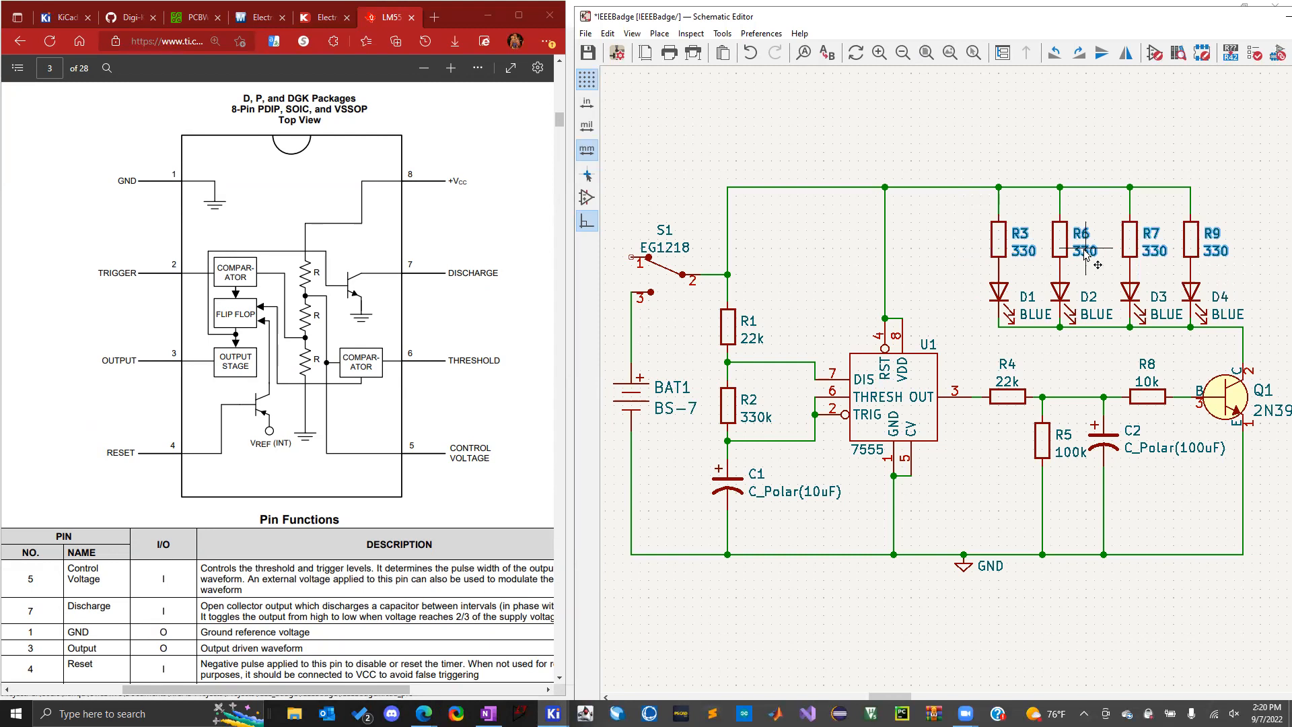
# Examine switch S1 and battery BAT1 in the schematic, and clear the selection with the whole circuit in view
pyautogui.click(692, 281)
pyautogui.moveTo(692, 284); pyautogui.dragTo(700, 301)
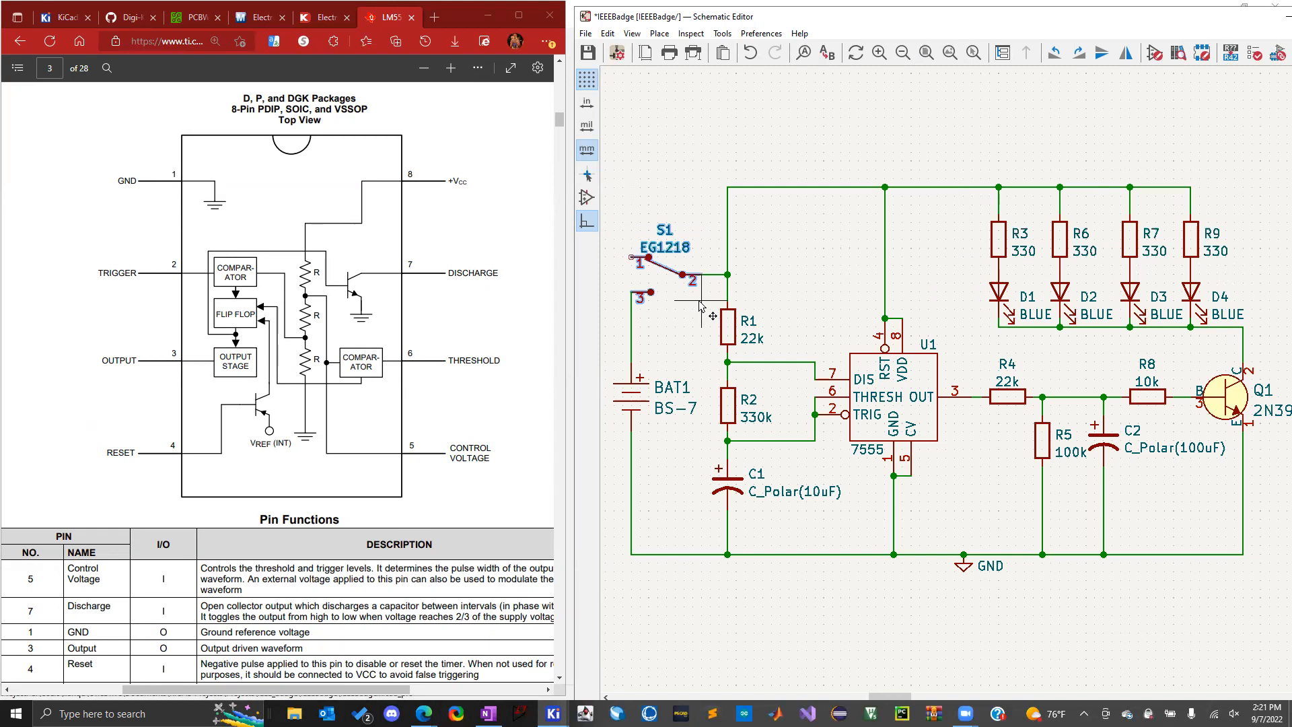
pyautogui.click(683, 173)
pyautogui.click(626, 394)
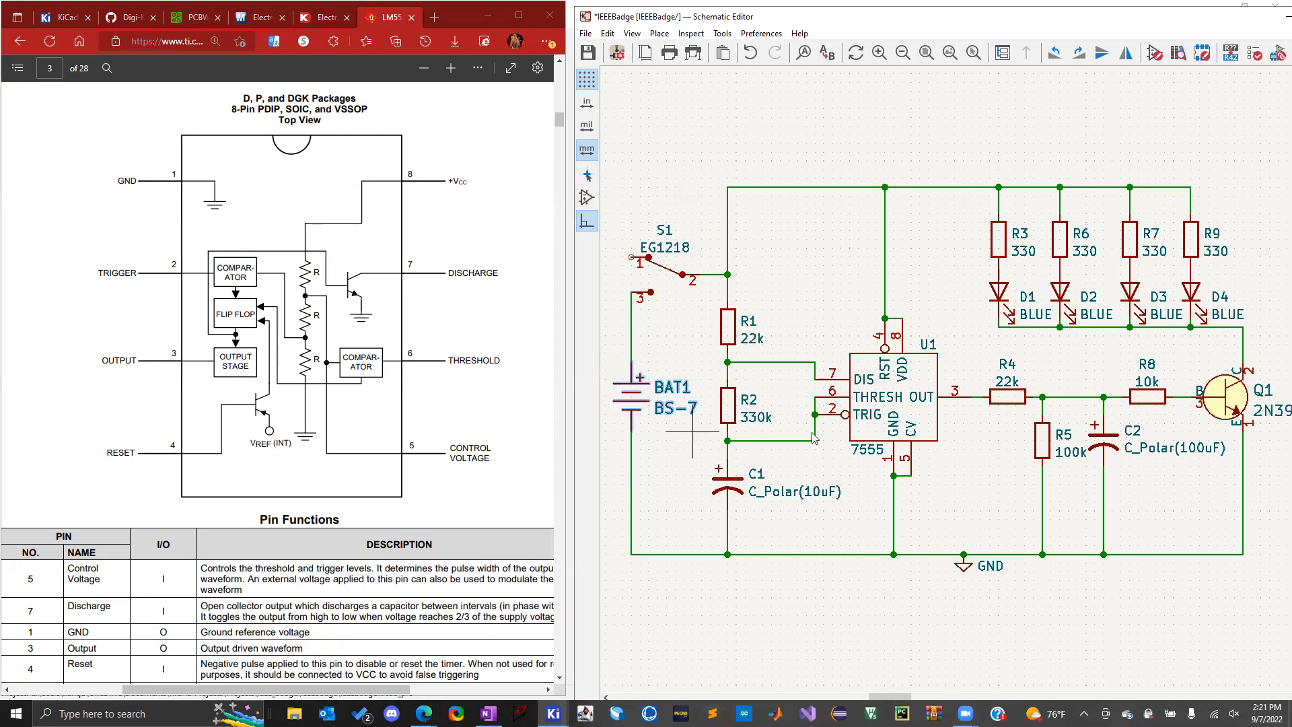
pyautogui.scroll(-1, 895, 430)
pyautogui.scroll(-2, 965, 385)
pyautogui.scroll(1, 964, 385)
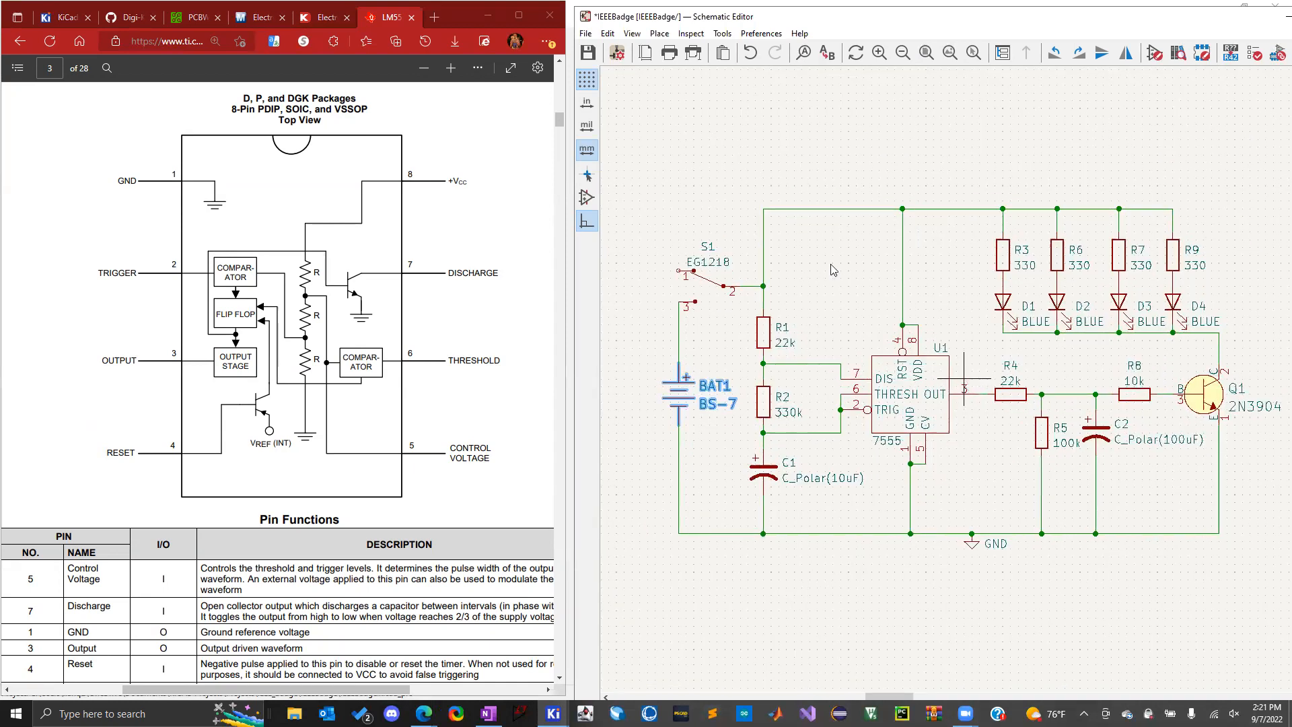
pyautogui.click(710, 162)
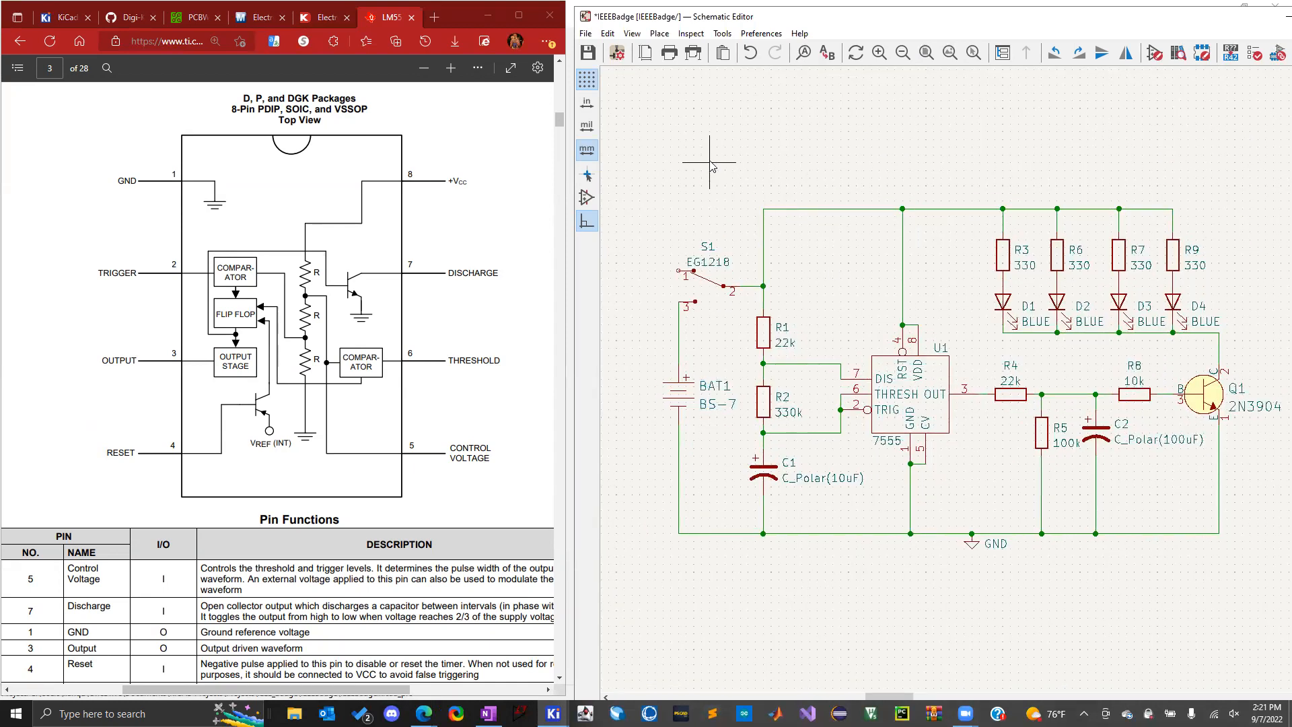
# Toggle the display of hidden pins on and off, and turn the schematic's grid display off
pyautogui.click(588, 198)
pyautogui.click(588, 200)
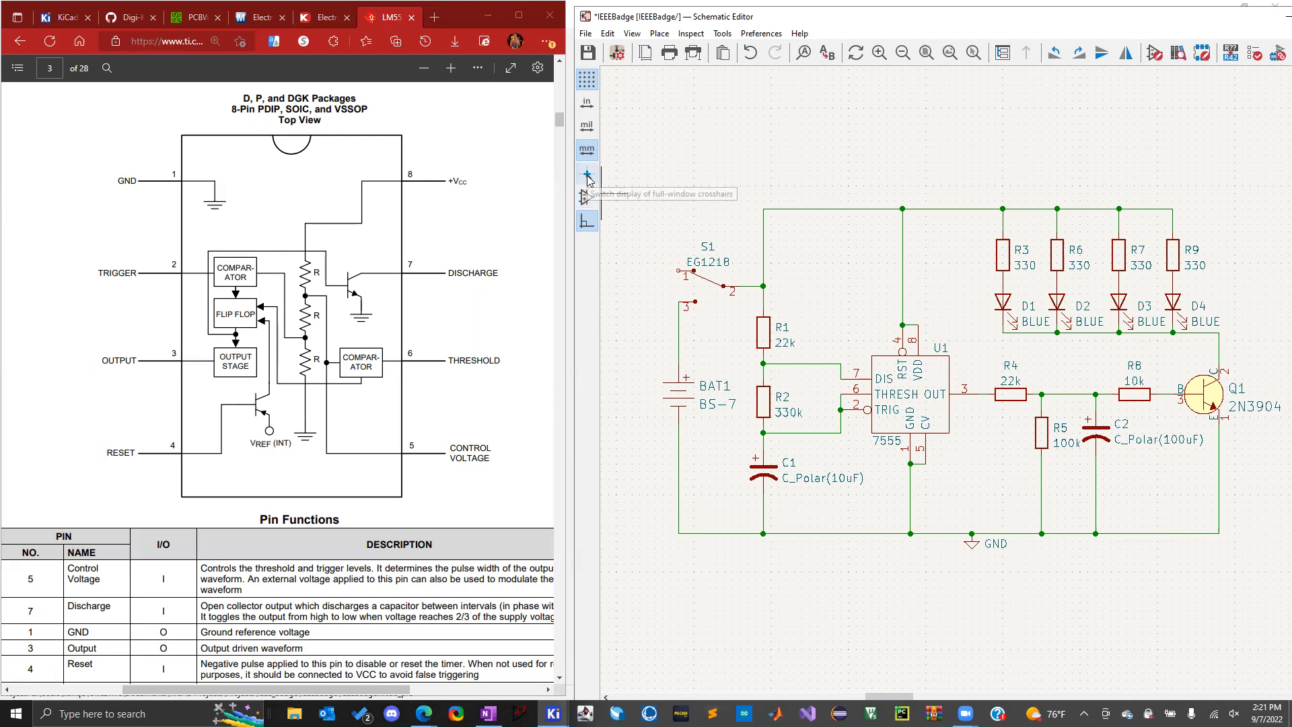
pyautogui.click(588, 80)
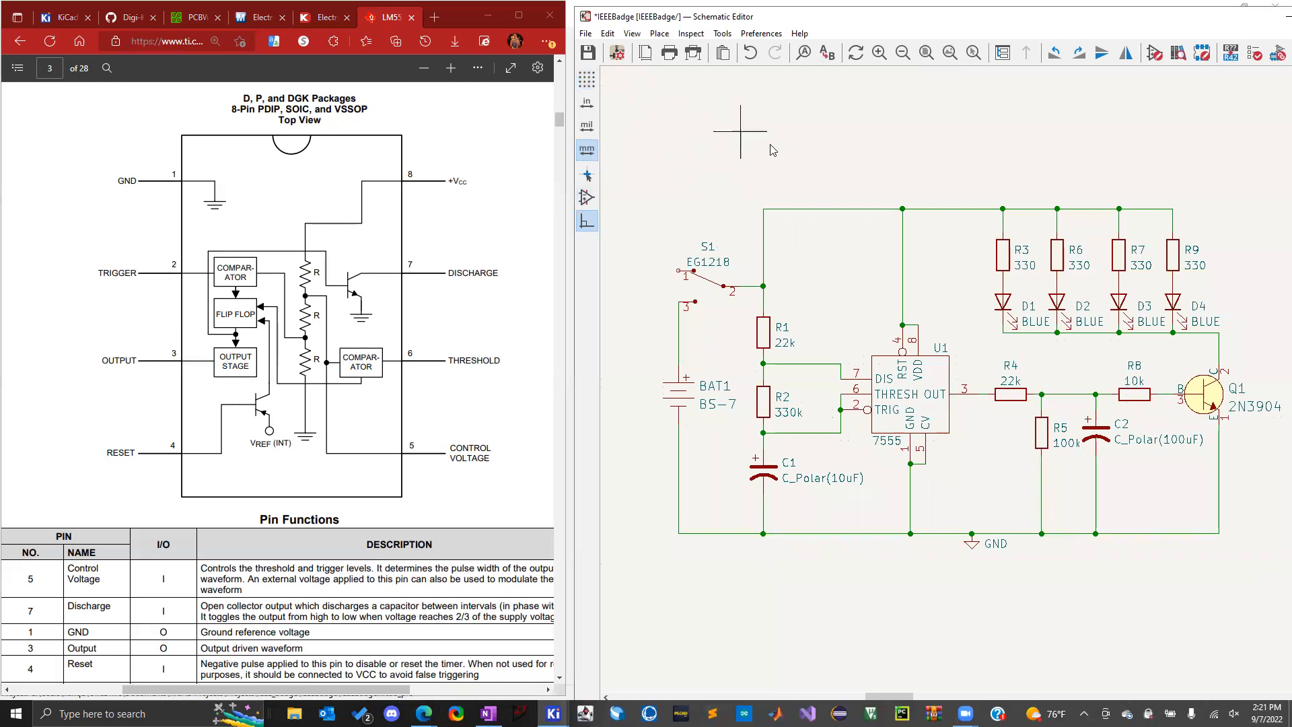
pyautogui.click(588, 80)
pyautogui.click(589, 85)
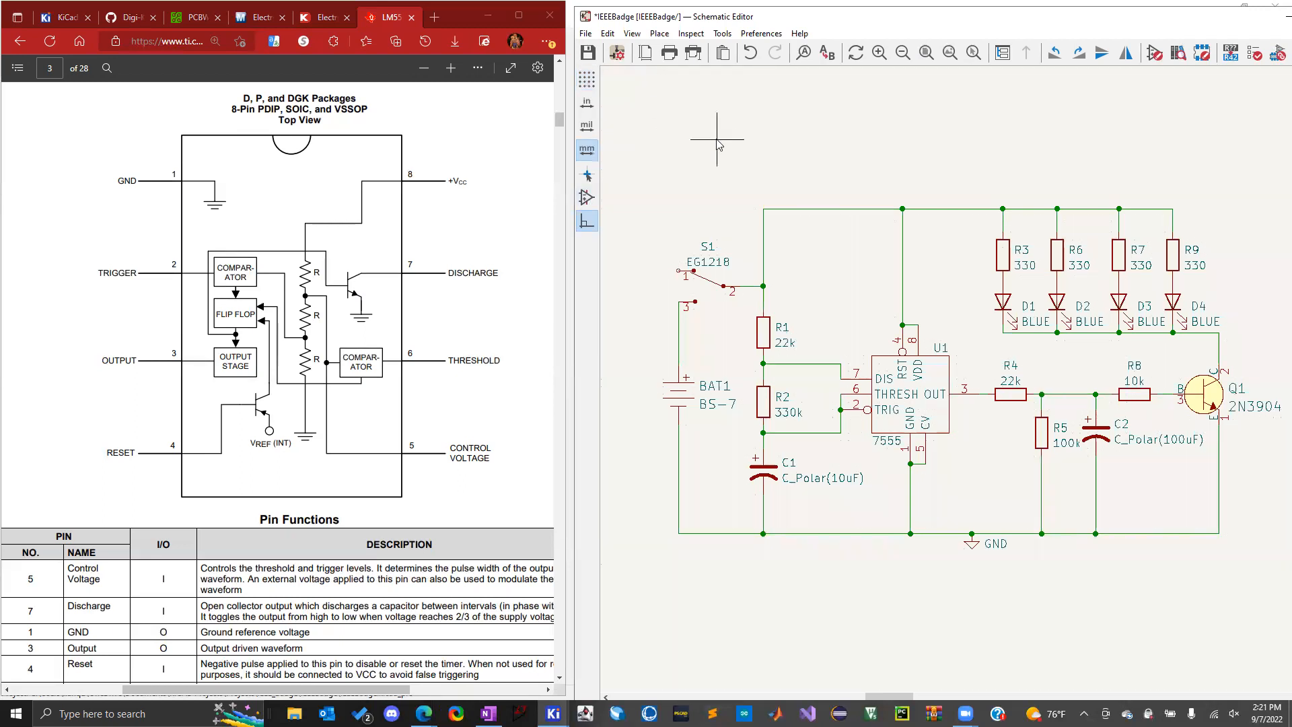
# Cycle the schematic's units through inches and mils and return them to millimetres
pyautogui.click(587, 104)
pyautogui.click(587, 125)
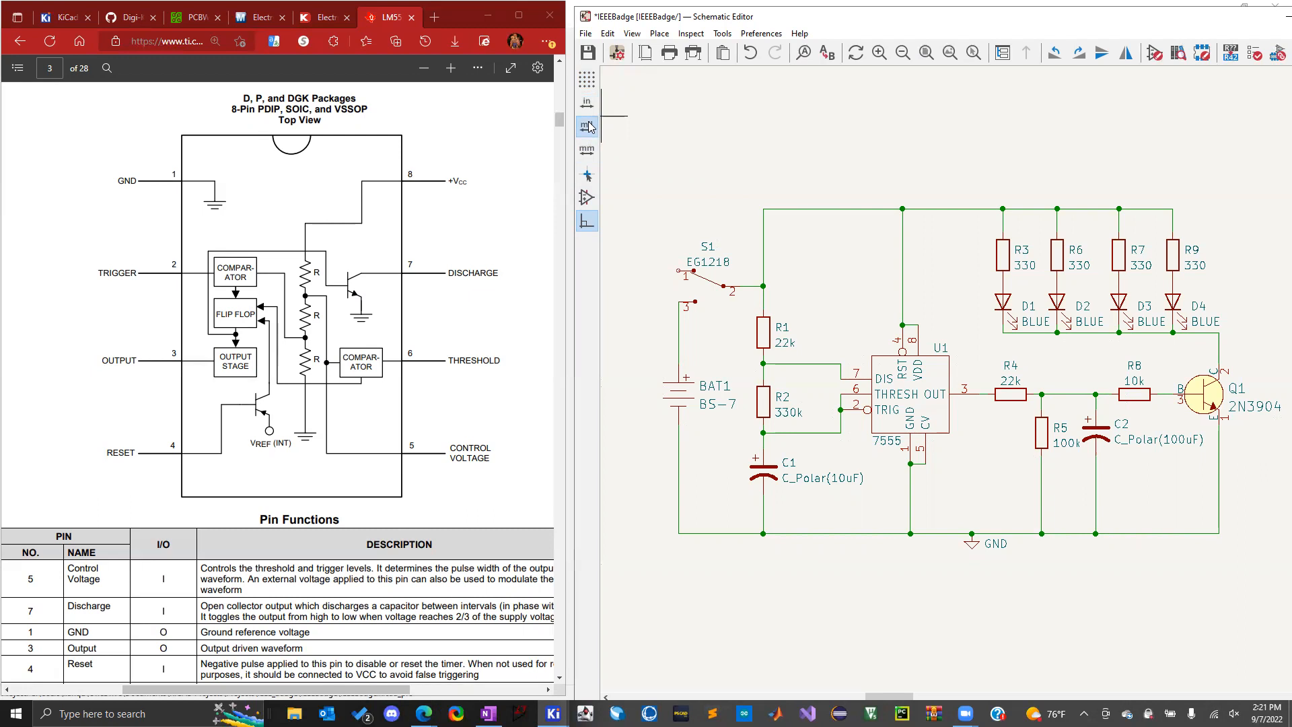
pyautogui.click(588, 112)
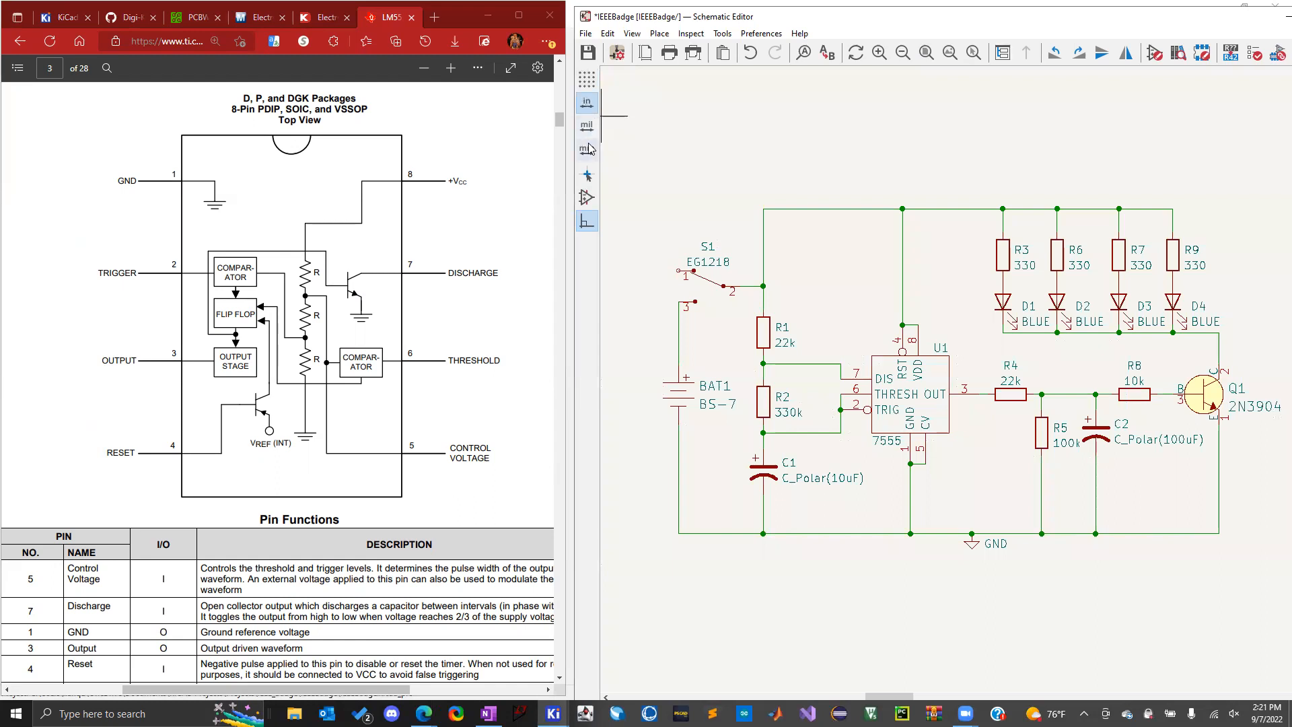
pyautogui.click(588, 130)
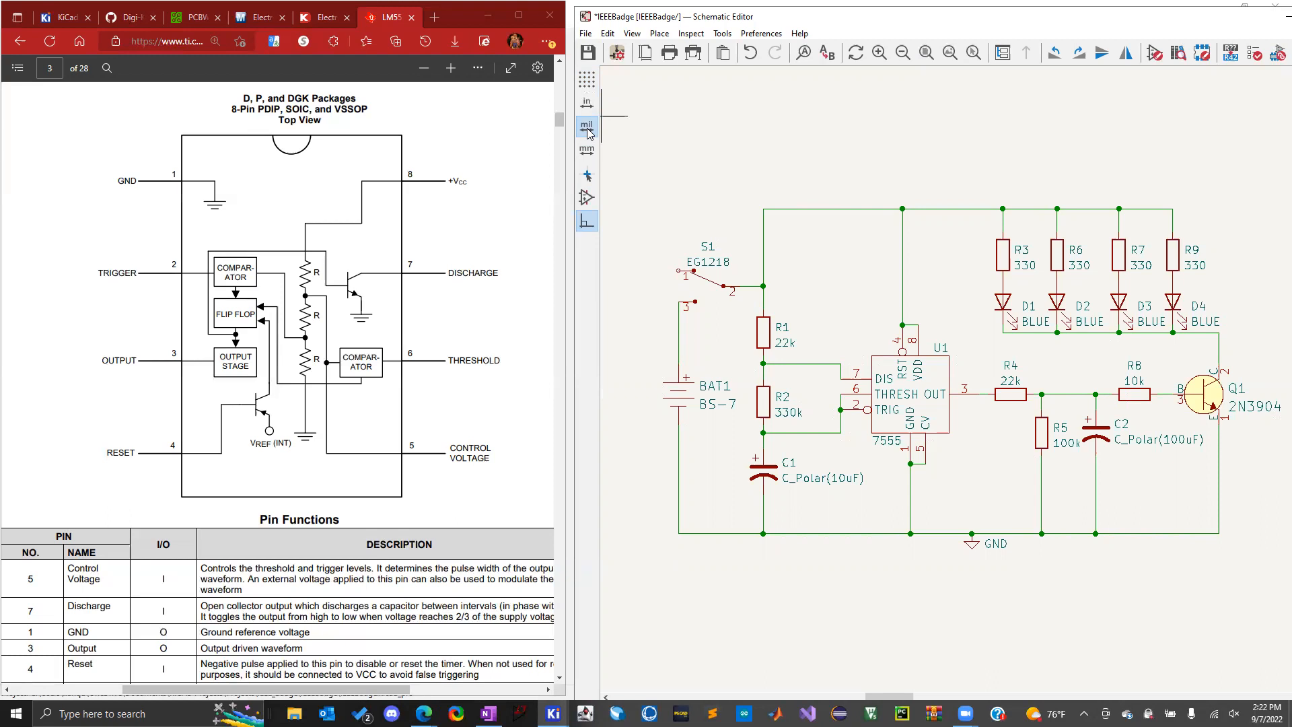
pyautogui.click(587, 103)
pyautogui.click(588, 129)
pyautogui.click(588, 149)
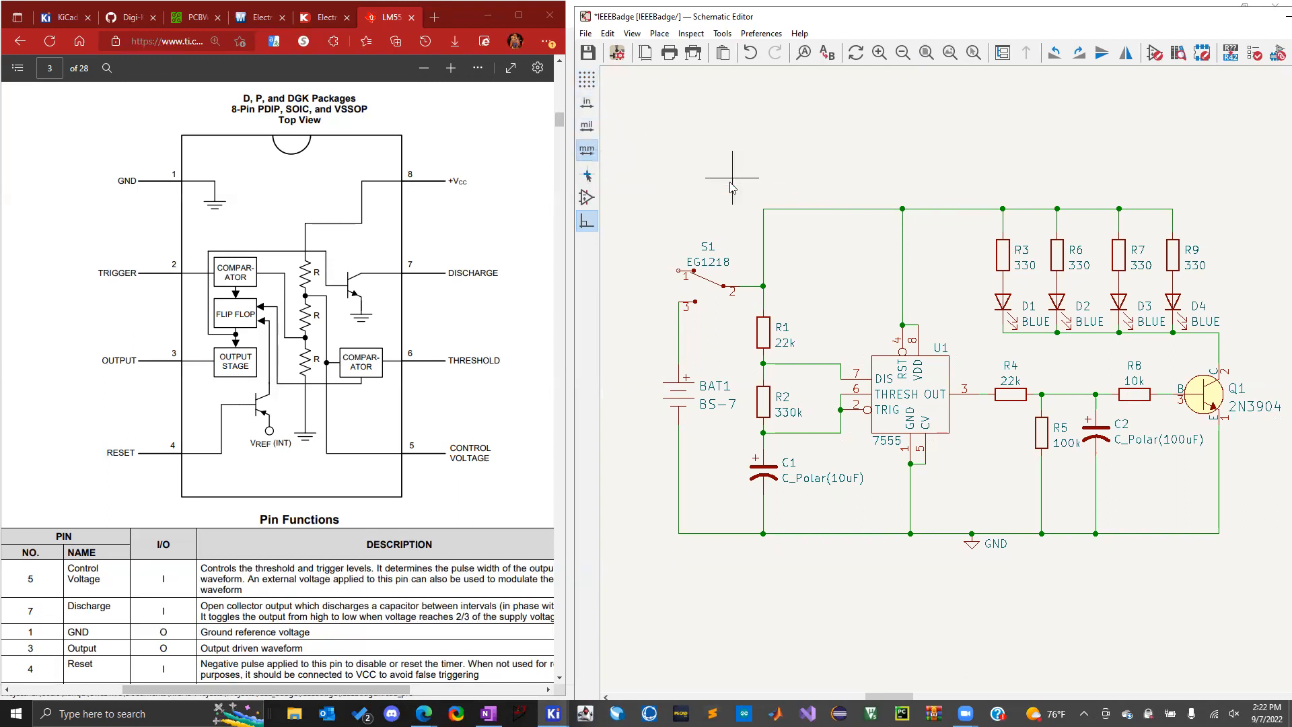
# Turn on the full-window crosshair, minimize the browser and maximize the schematic editor
pyautogui.click(588, 177)
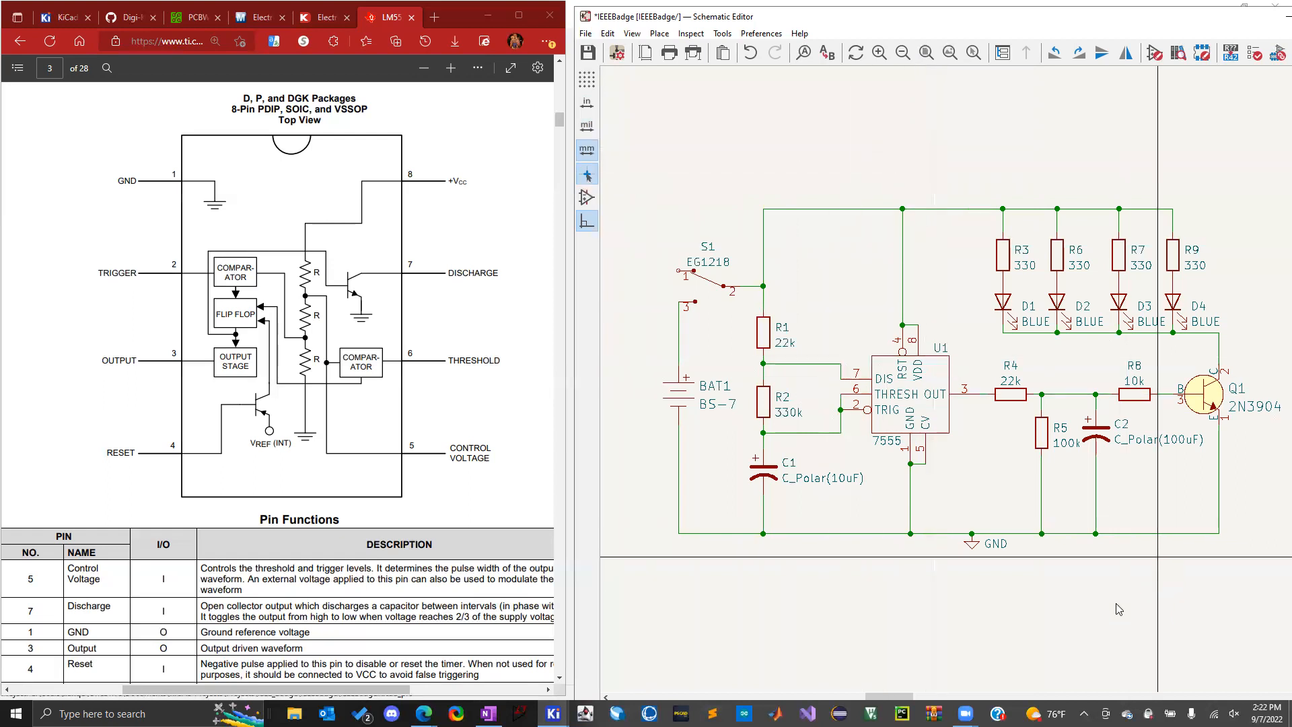
pyautogui.click(488, 15)
pyautogui.moveTo(1237, 23); pyautogui.dragTo(1069, 23)
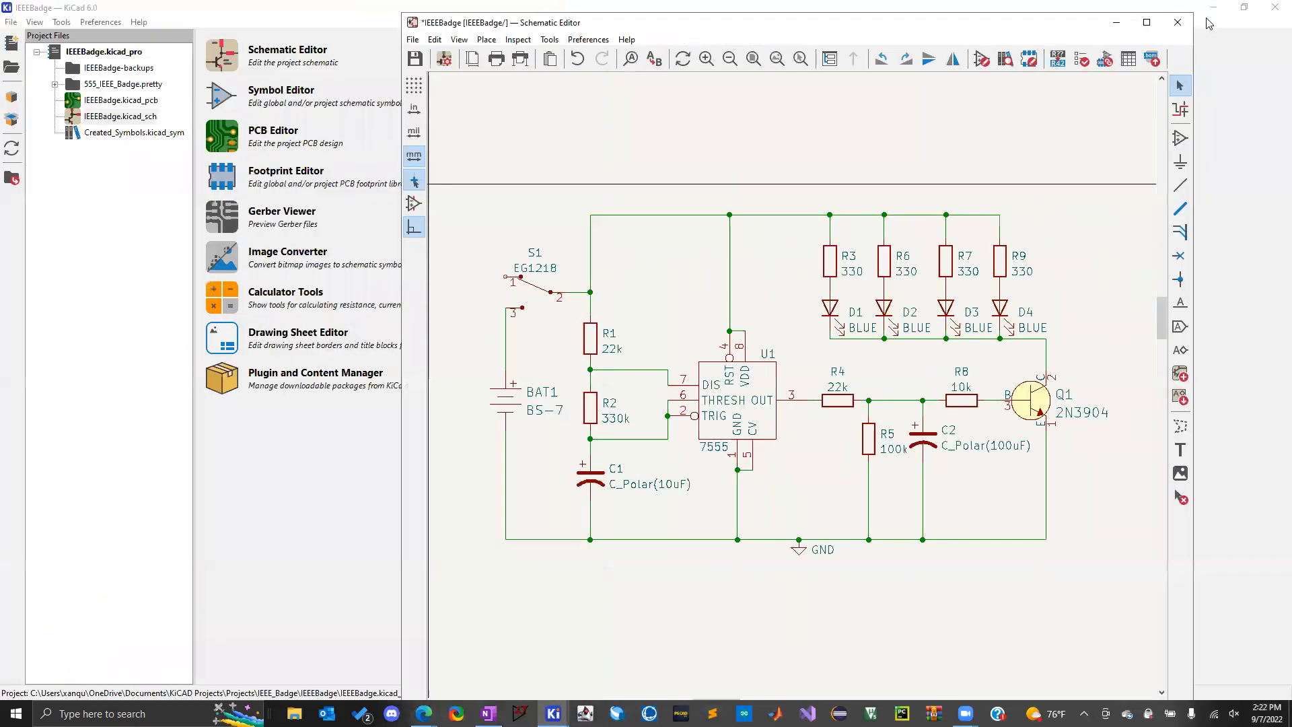
pyautogui.click(1146, 23)
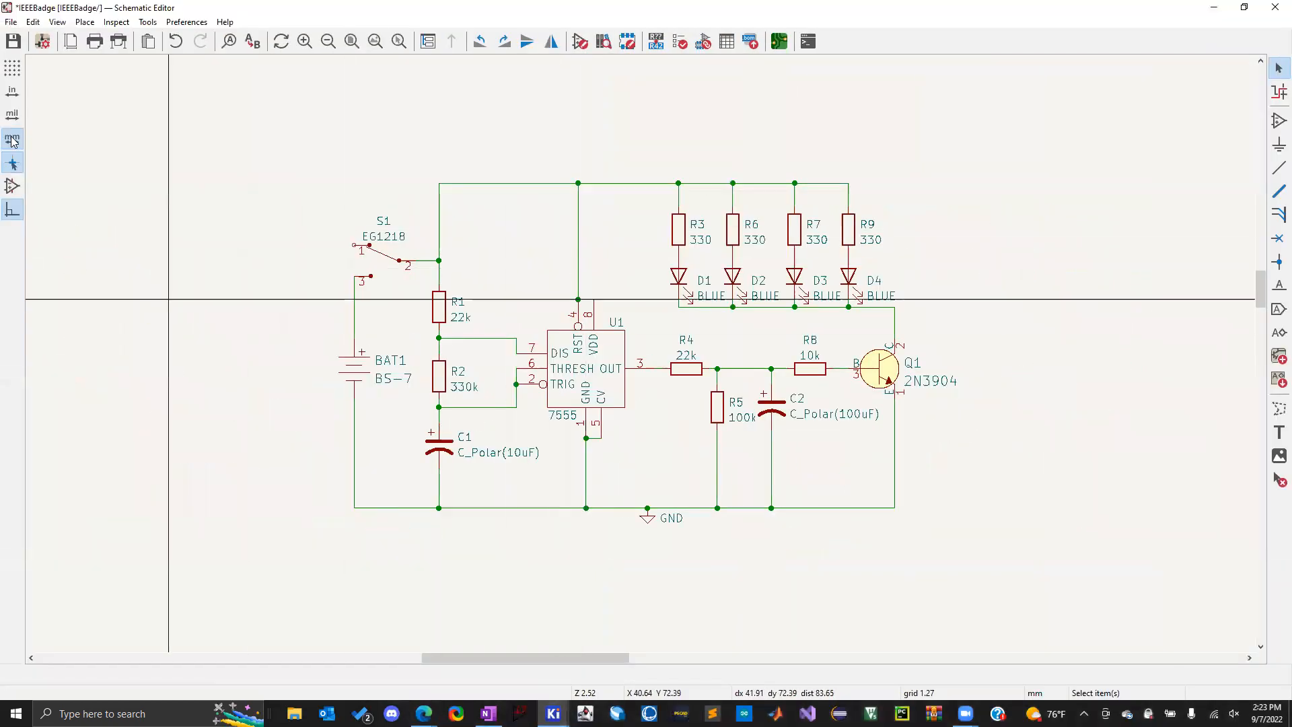
# Return to the small crosshair, switch the hidden pins display off, and save the schematic
pyautogui.click(15, 166)
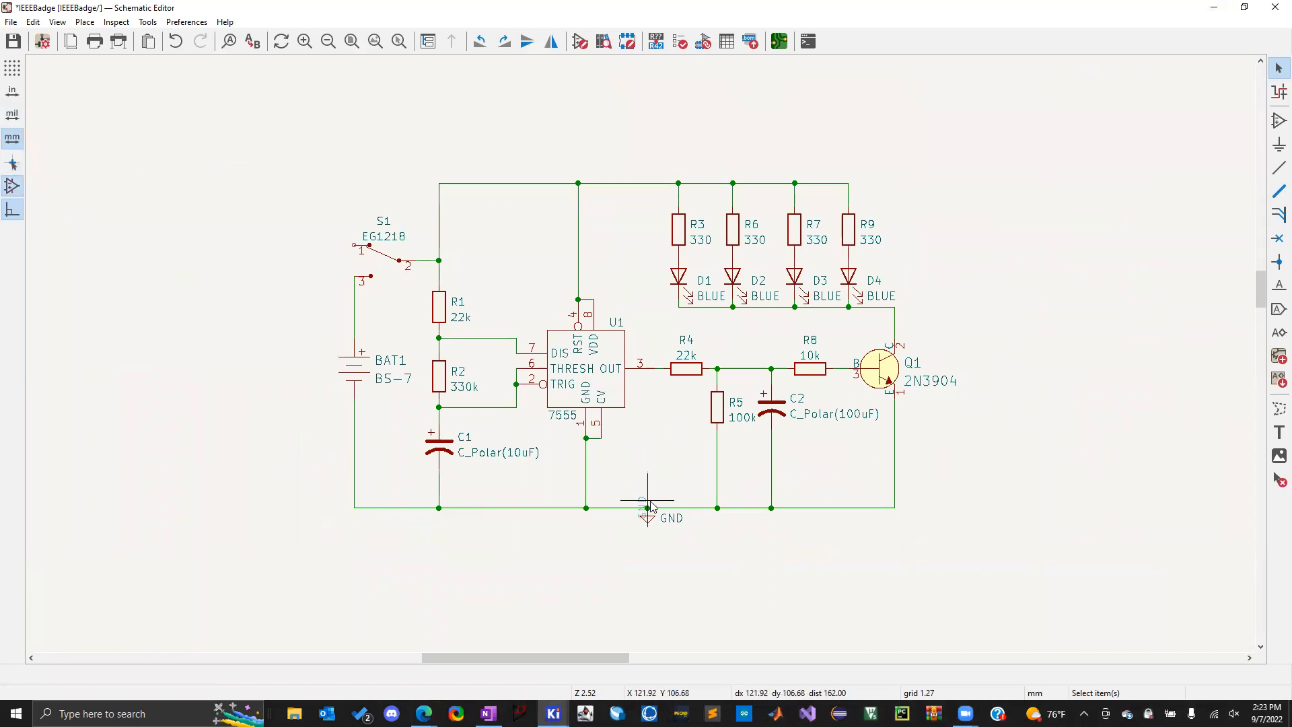
pyautogui.click(15, 187)
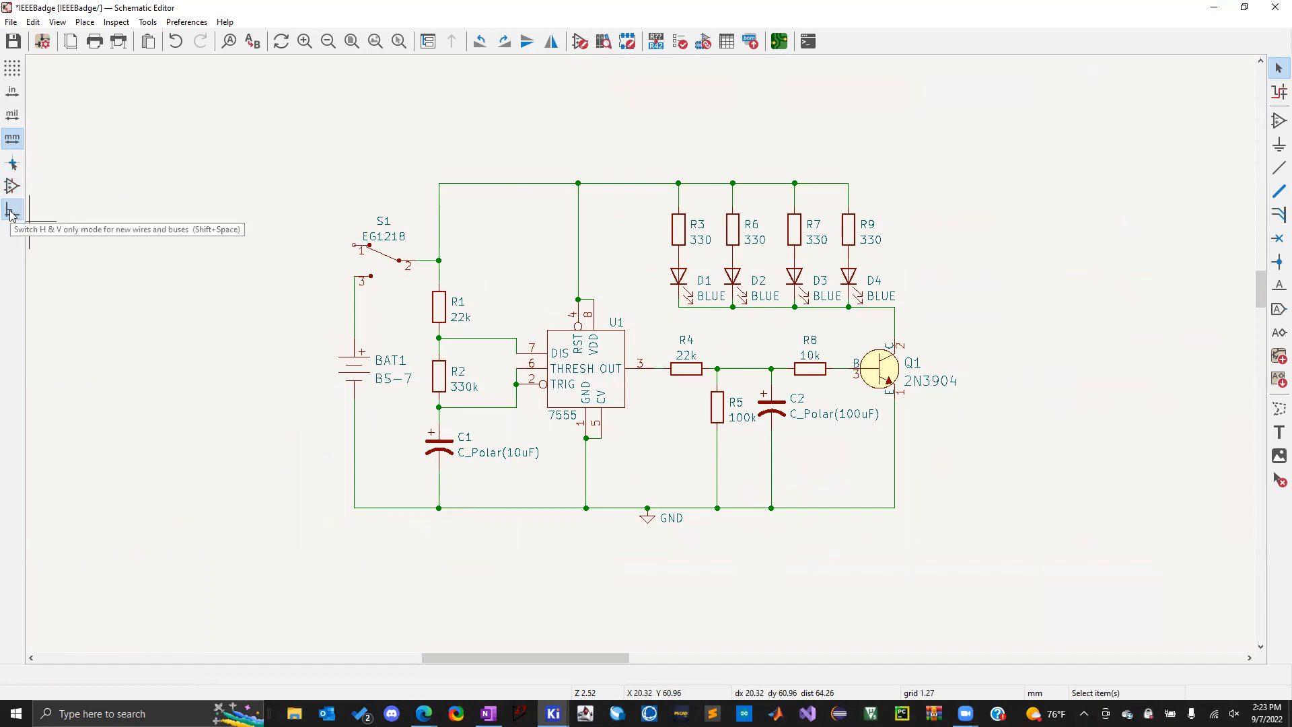
pyautogui.hotkey('ctrl', 's')
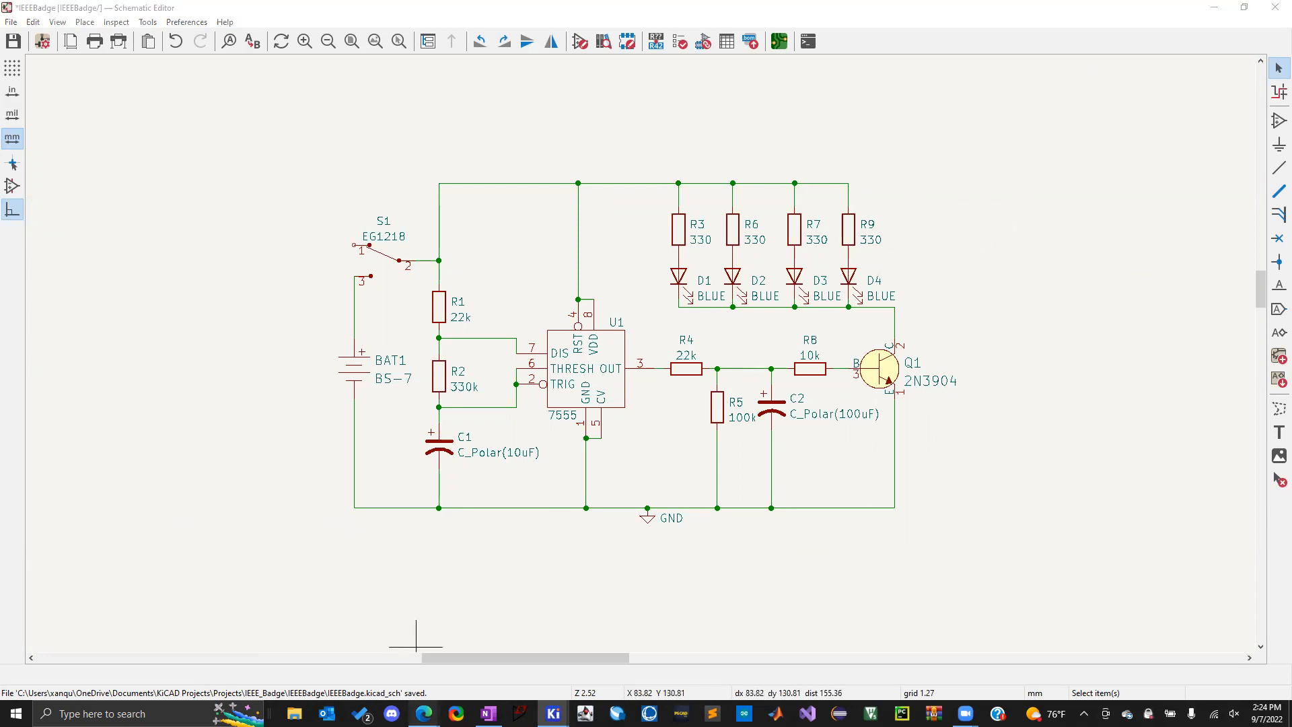
# Switch to the browser and search Google for "mils to mm" in a new tab
pyautogui.moveTo(424, 713)
pyautogui.click(583, 651)
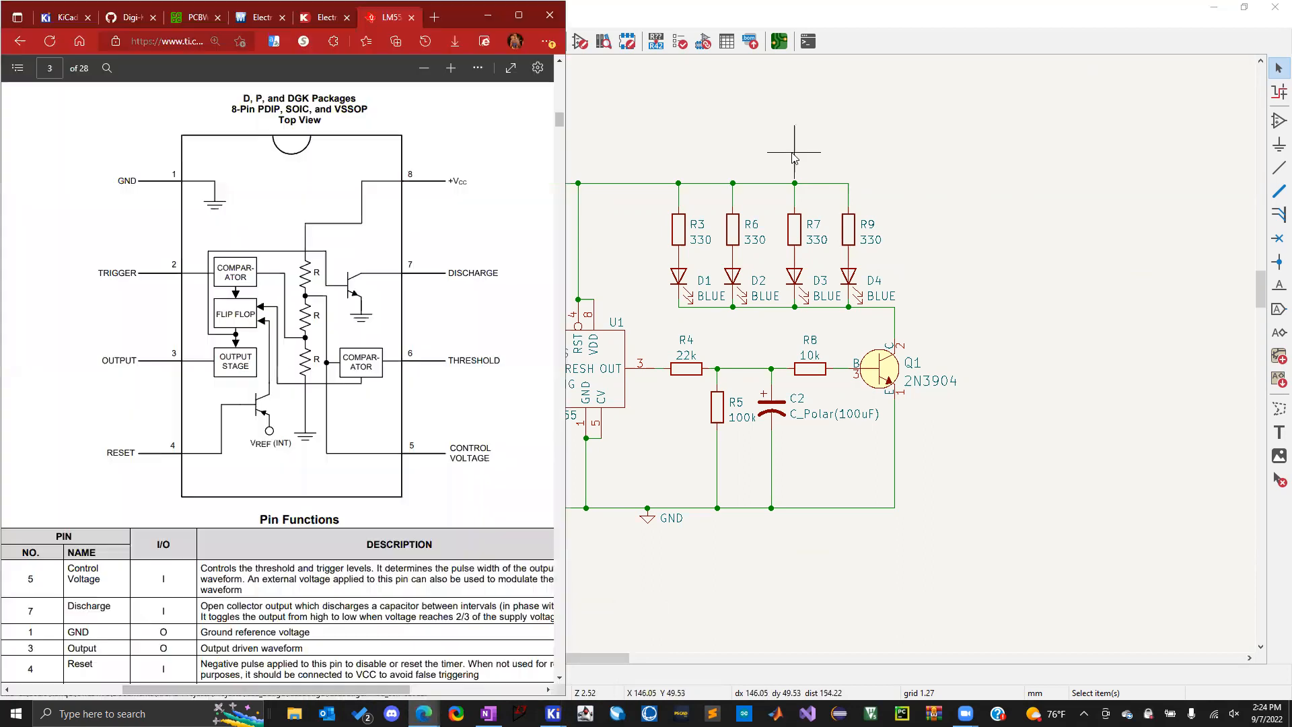
pyautogui.click(436, 20)
pyautogui.write('mils to mm')
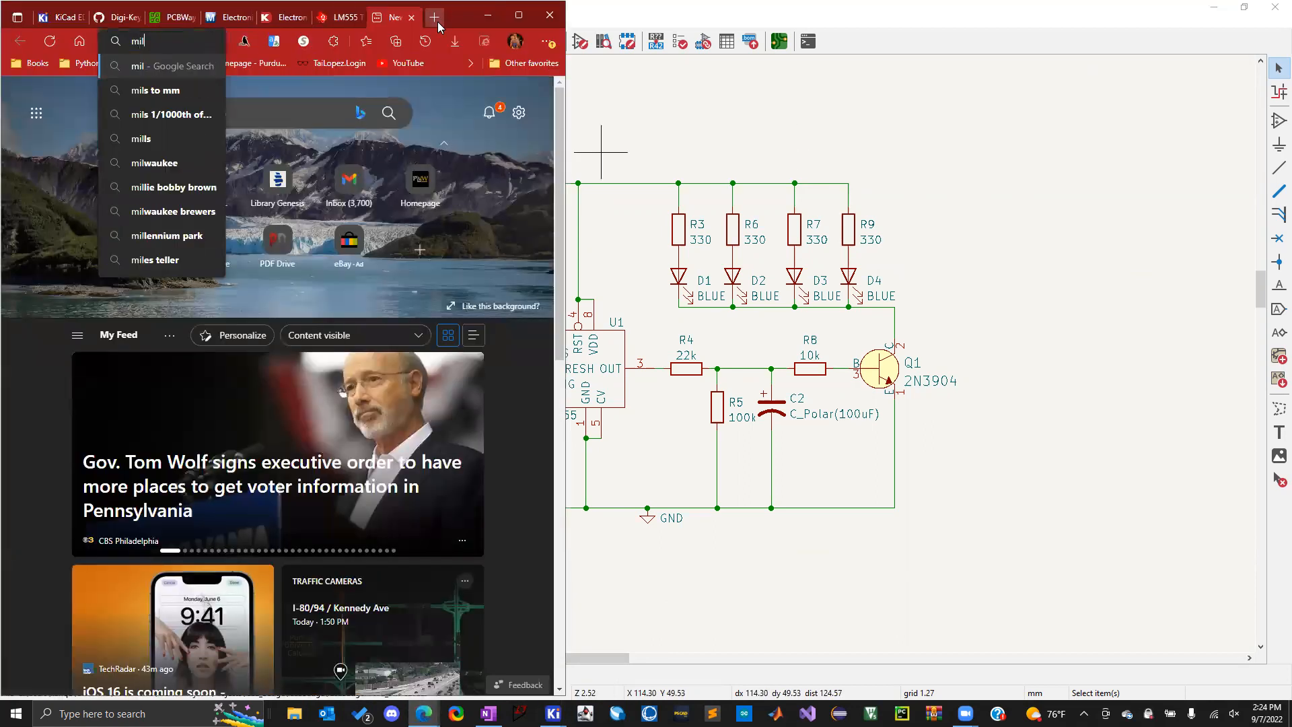
pyautogui.press('Return')
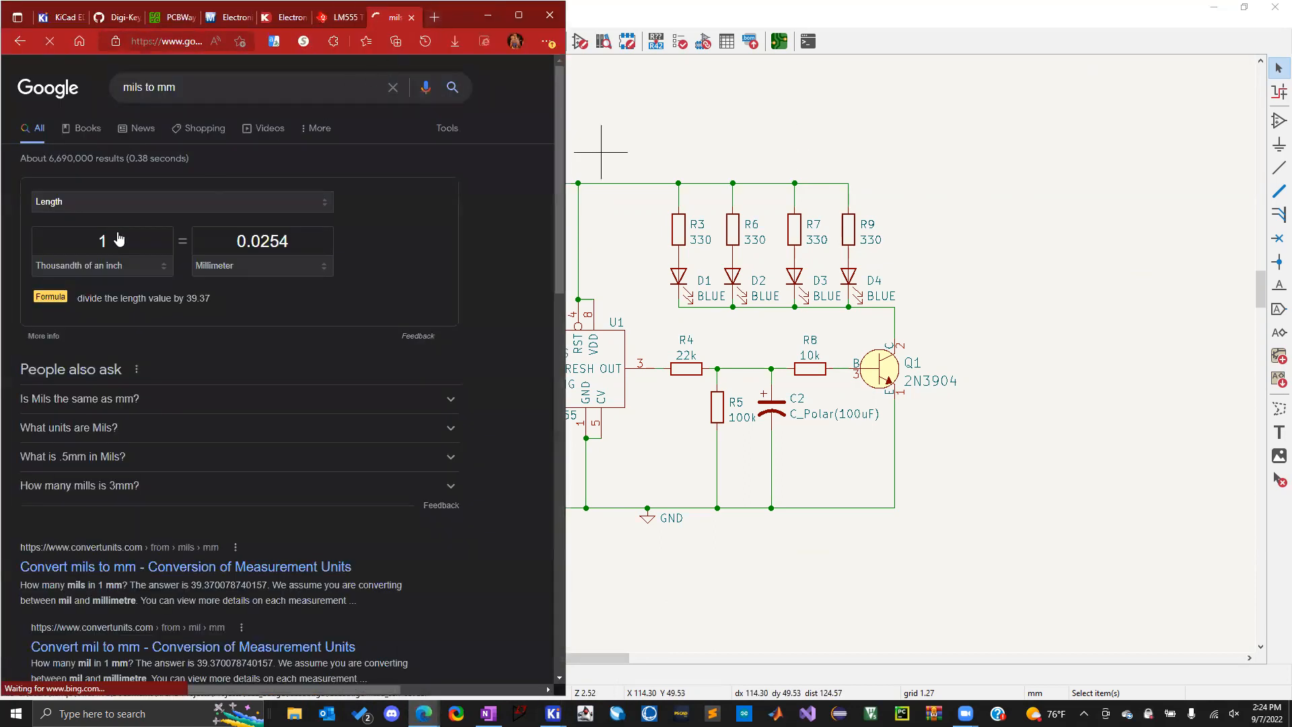
# Convert 10, 100000 and 1 thousandths of an inch to millimetres in the length converter
pyautogui.click(136, 236)
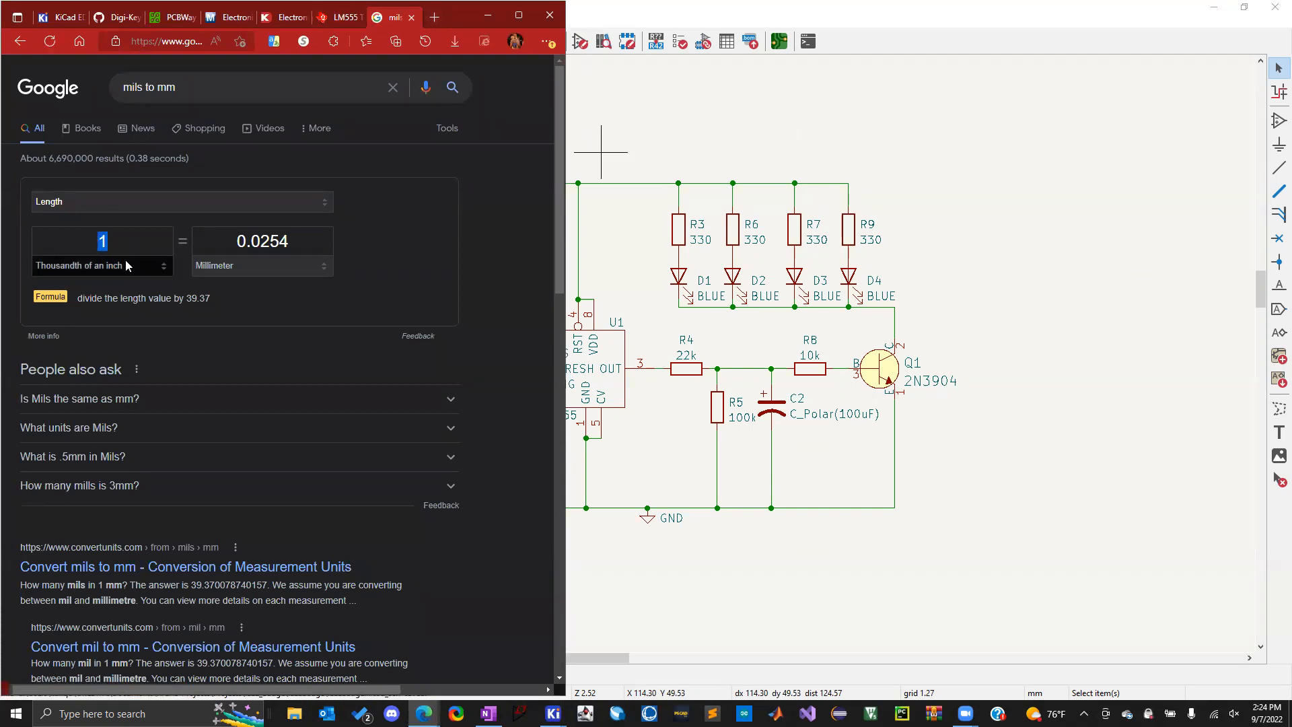
pyautogui.moveTo(233, 239); pyautogui.dragTo(311, 233)
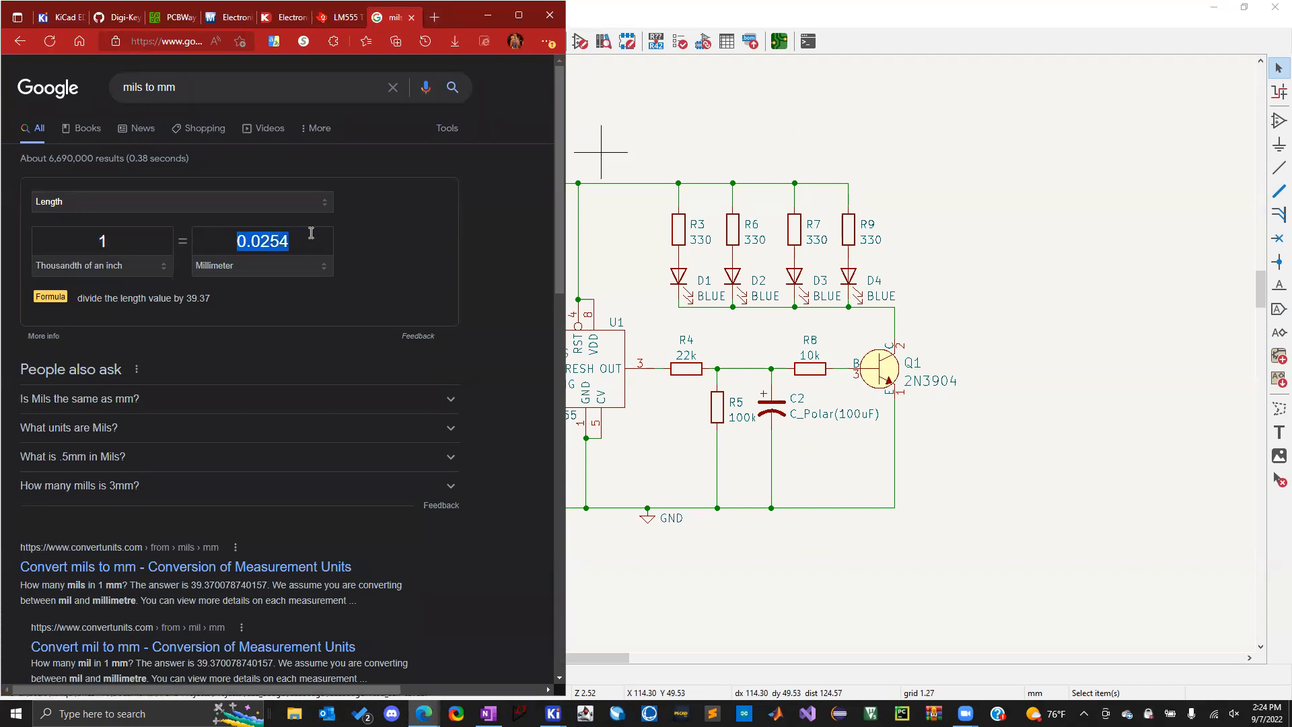
pyautogui.click(111, 240)
pyautogui.write('10')
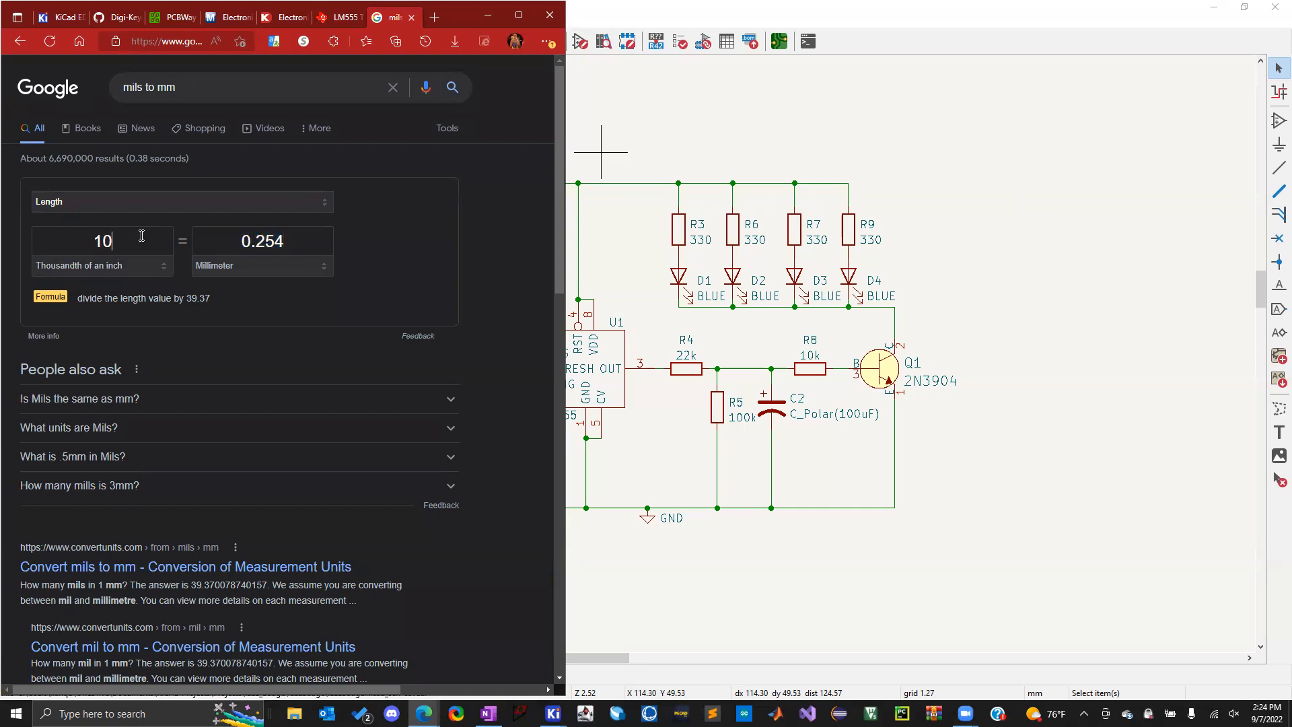
pyautogui.write('0000')
pyautogui.moveTo(144, 242); pyautogui.dragTo(39, 255)
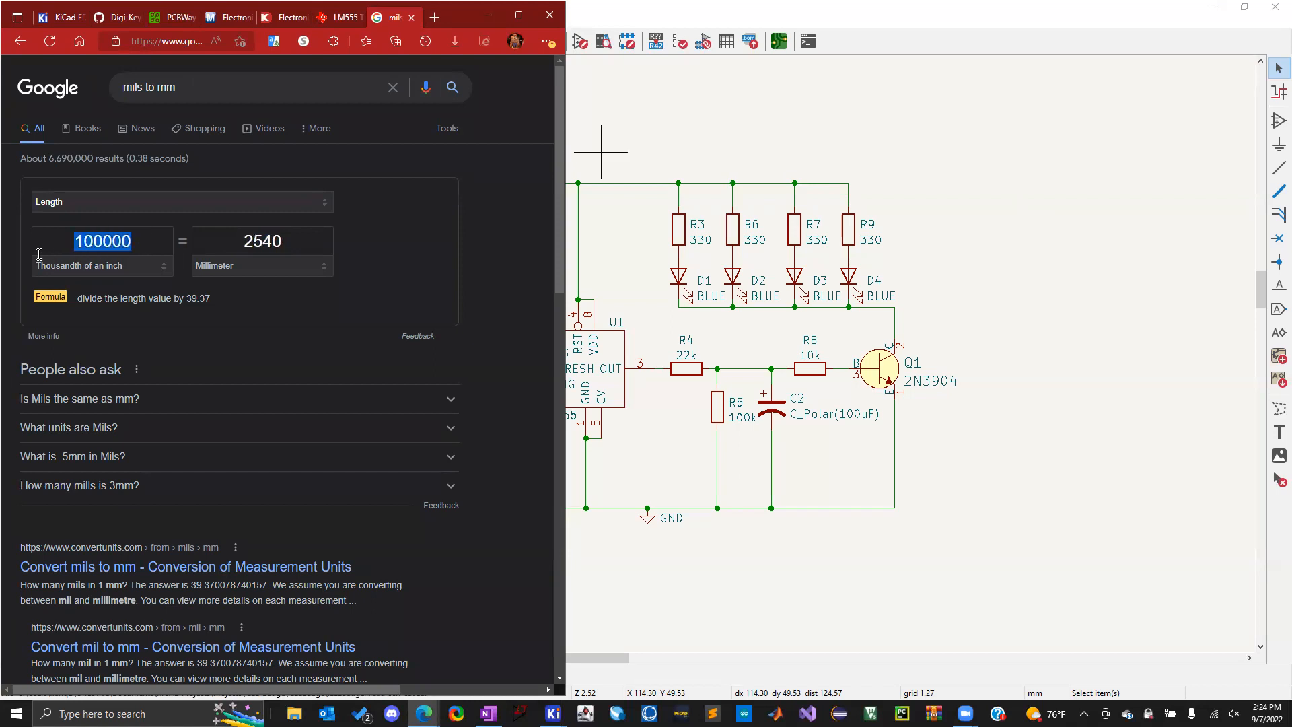
pyautogui.write('1')
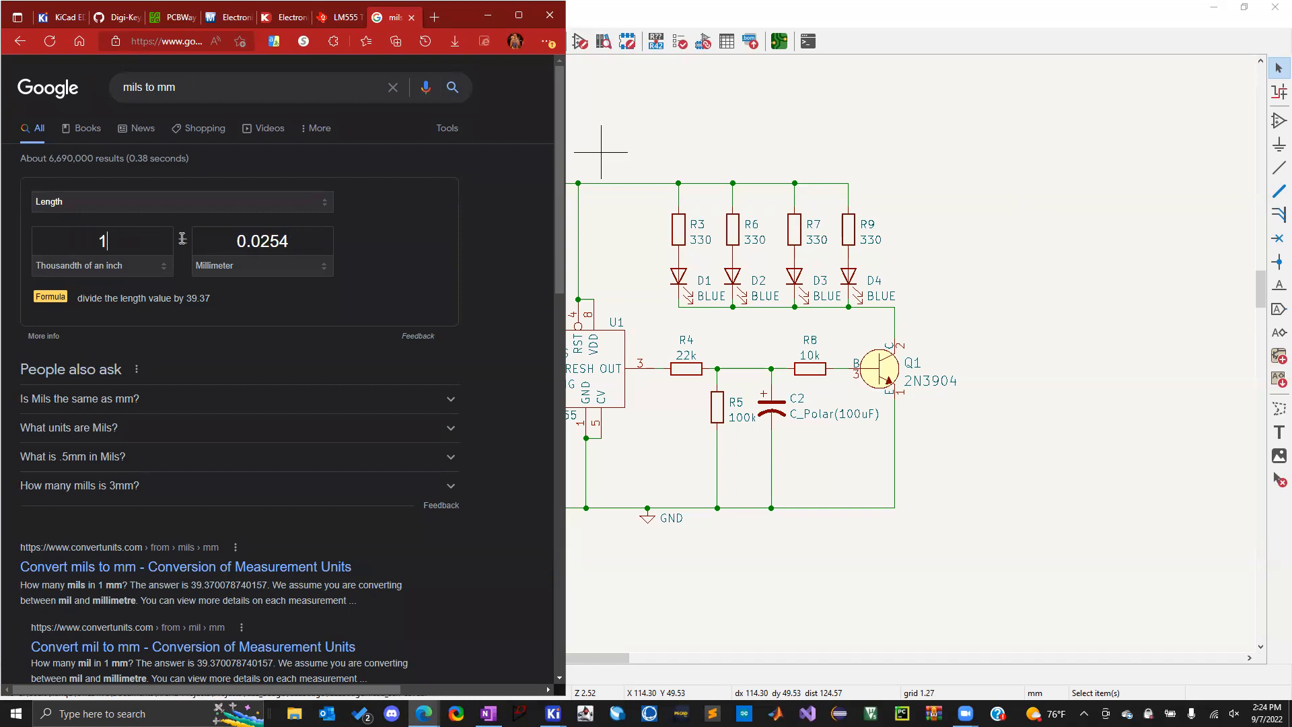
pyautogui.moveTo(309, 242); pyautogui.dragTo(240, 249)
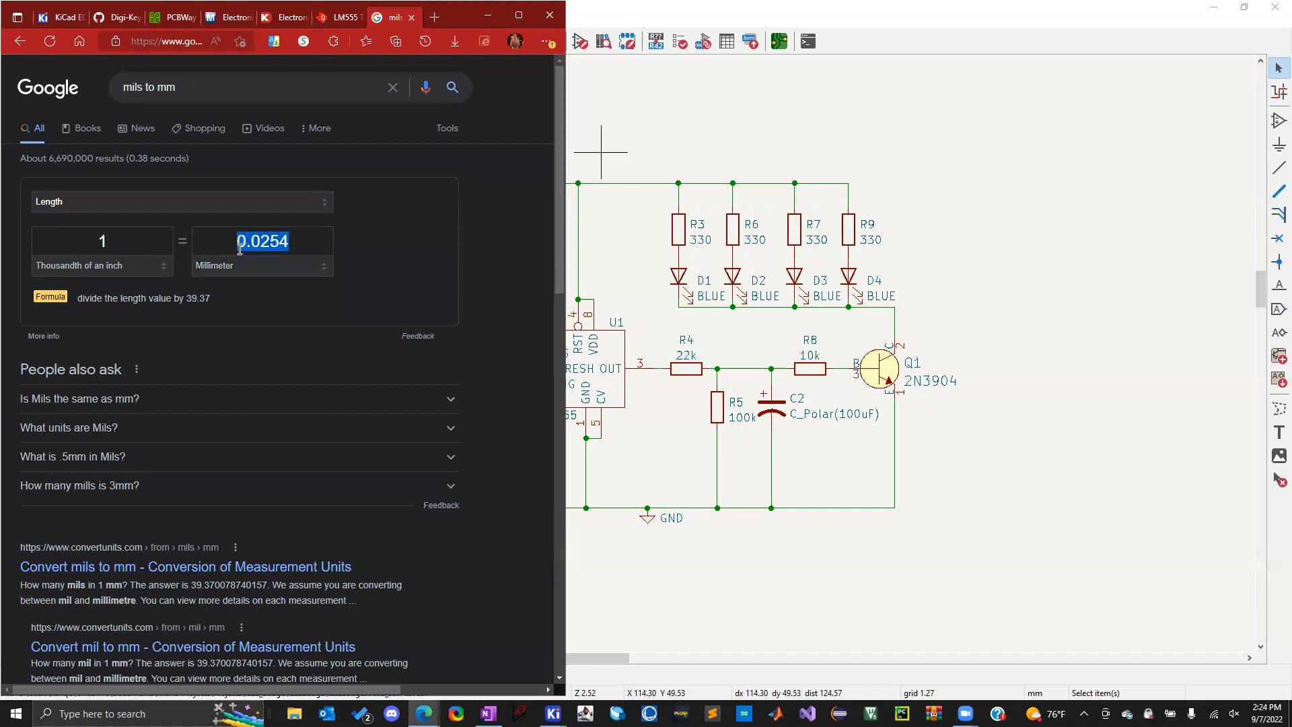
# Close the unit conversion and LM555 datasheet tabs, and return to the schematic editor with nothing selected
pyautogui.click(411, 17)
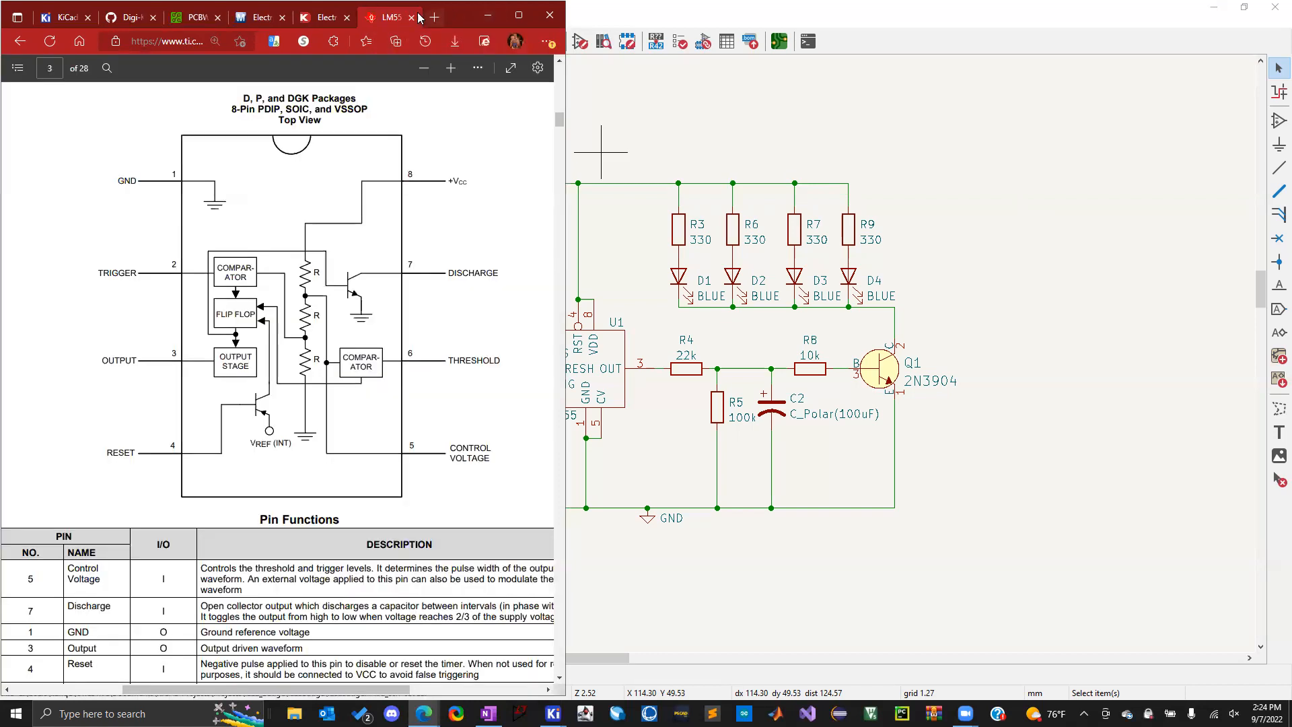
pyautogui.click(411, 17)
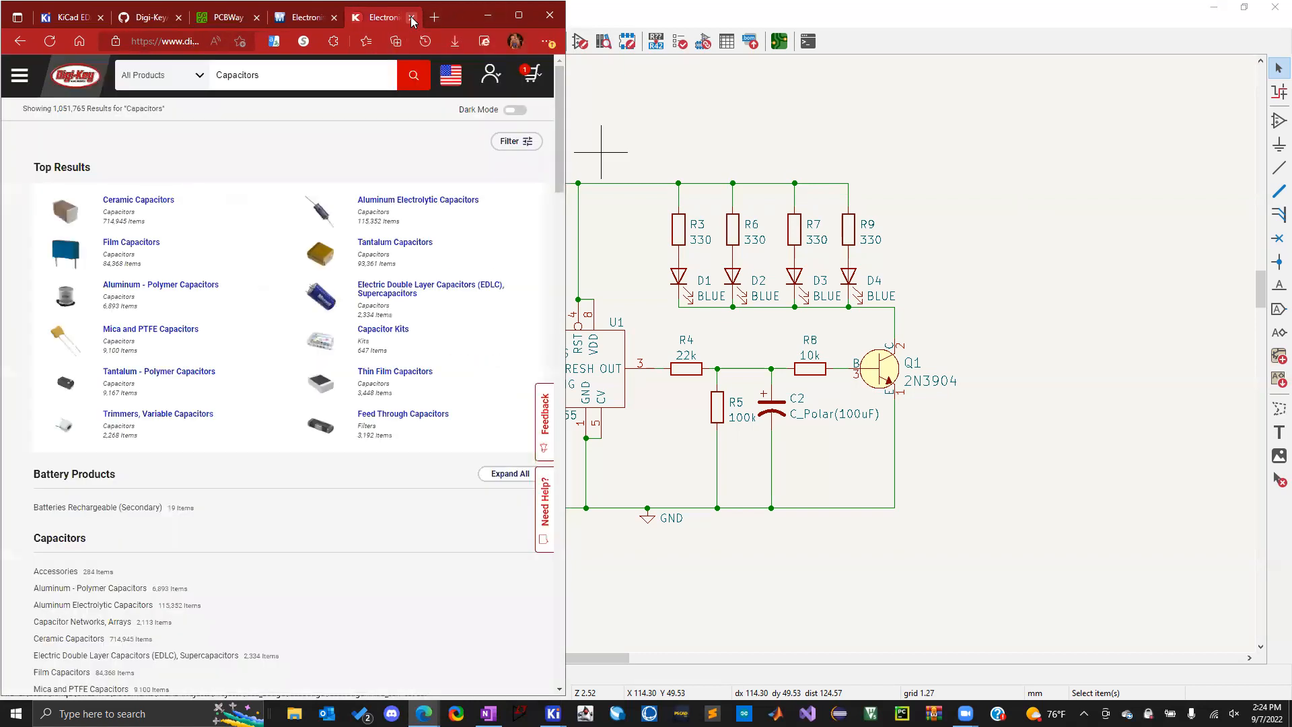
pyautogui.click(501, 13)
pyautogui.moveTo(262, 163); pyautogui.dragTo(286, 328)
pyautogui.click(392, 266)
pyautogui.click(313, 186)
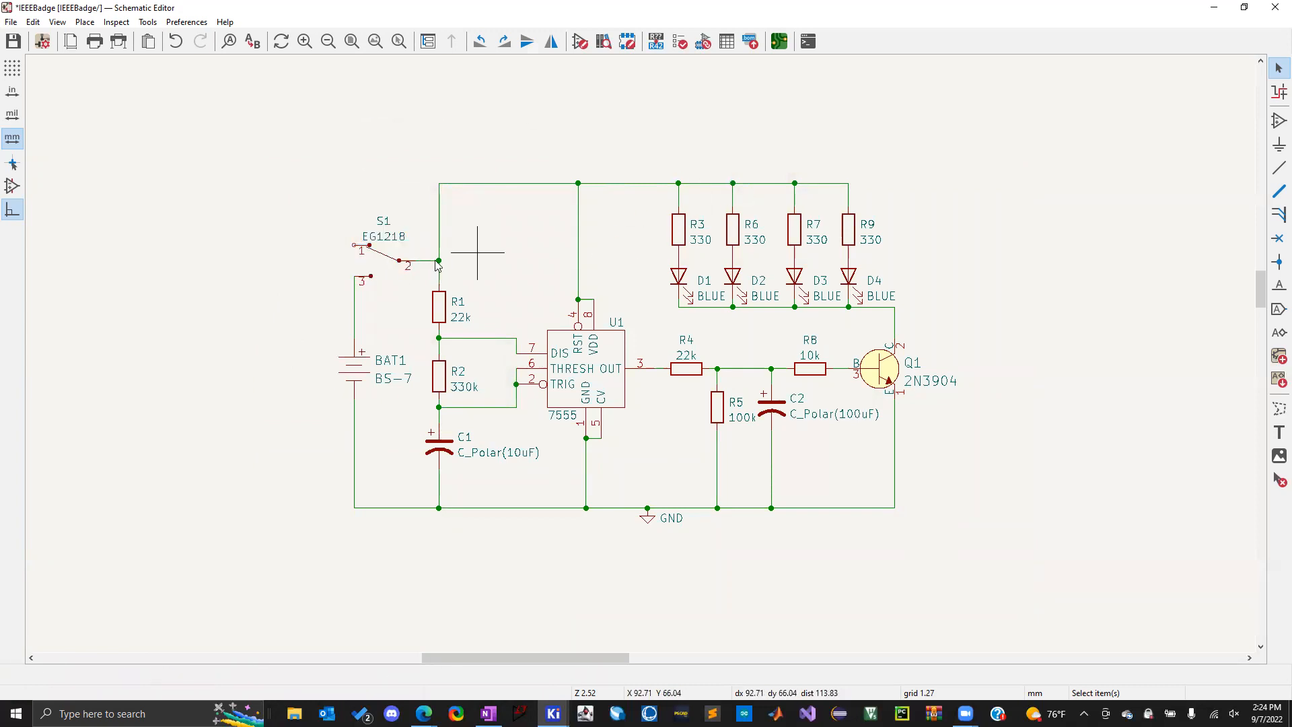
# Try to reorient switch S1 by rotating it in place, and clear the selection
pyautogui.click(383, 263)
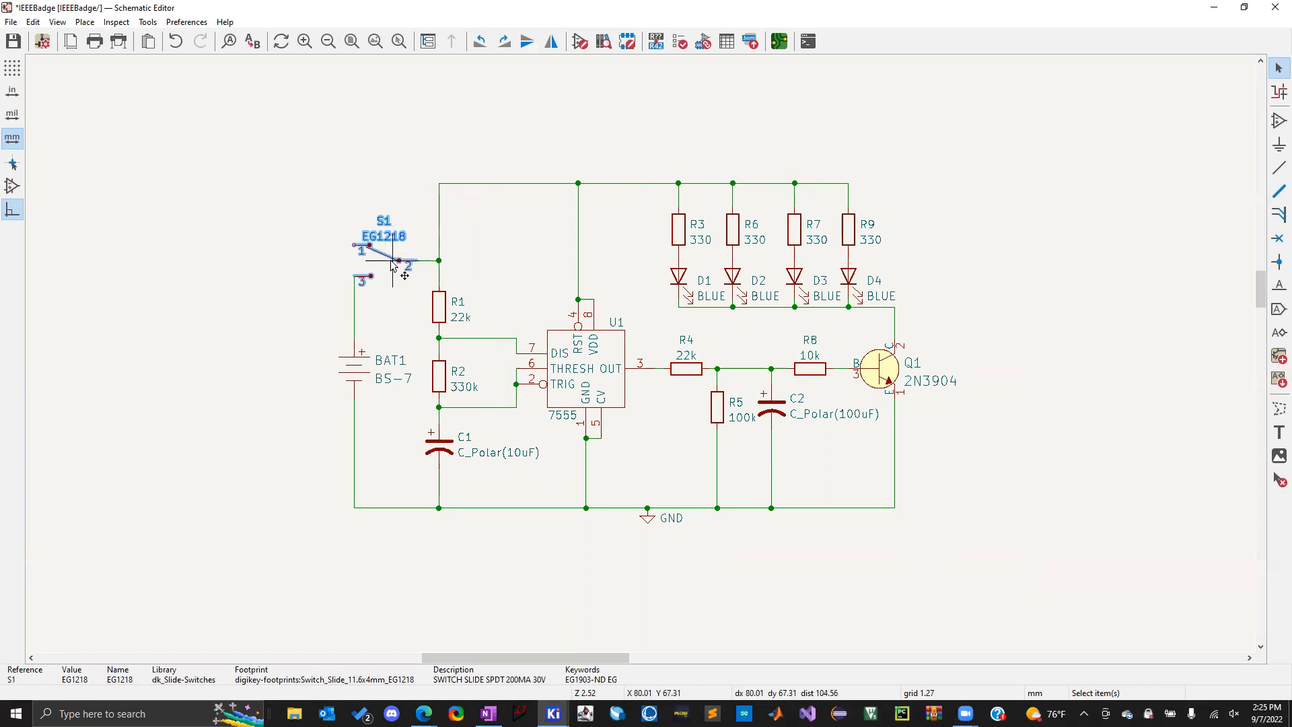
pyautogui.moveTo(391, 265)
pyautogui.mouseDown()
pyautogui.moveTo(231, 150)
pyautogui.moveTo(312, 191)
pyautogui.moveTo(355, 245)
pyautogui.moveTo(389, 263)
pyautogui.mouseUp()
pyautogui.press('r')
pyautogui.press('r')
pyautogui.press('r')
pyautogui.press('r')
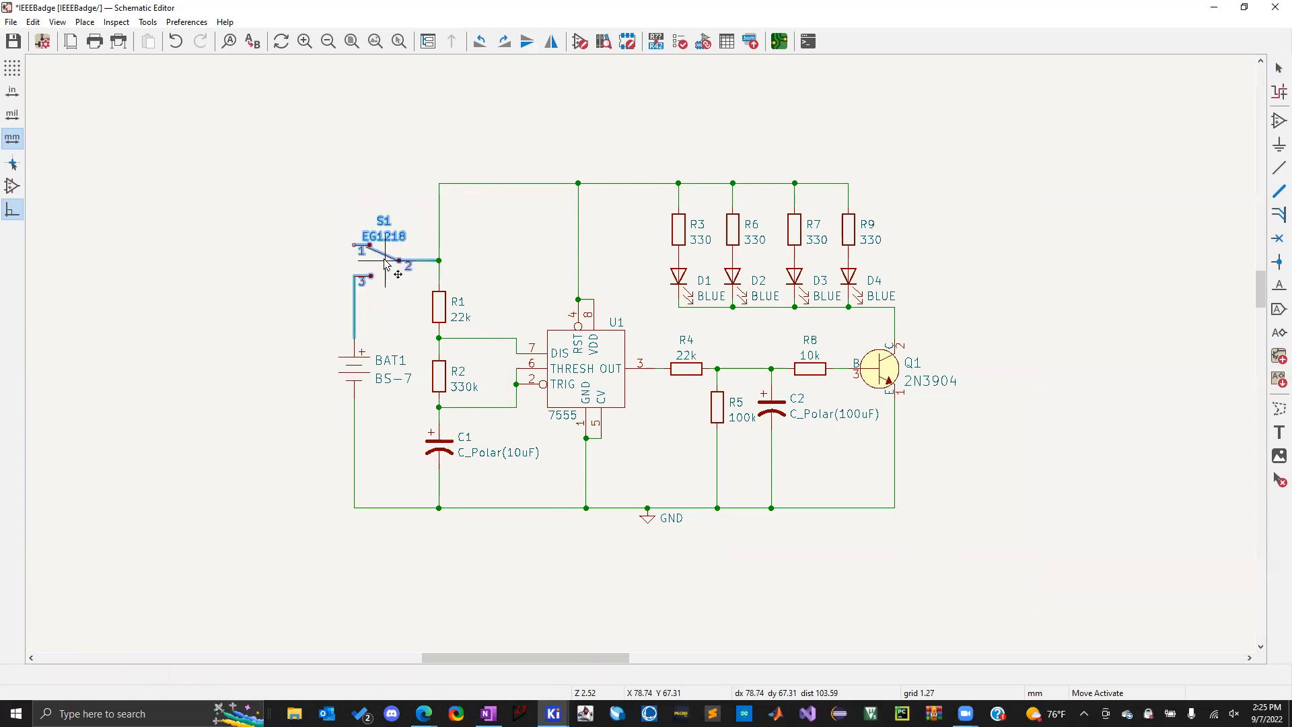
pyautogui.click(386, 263)
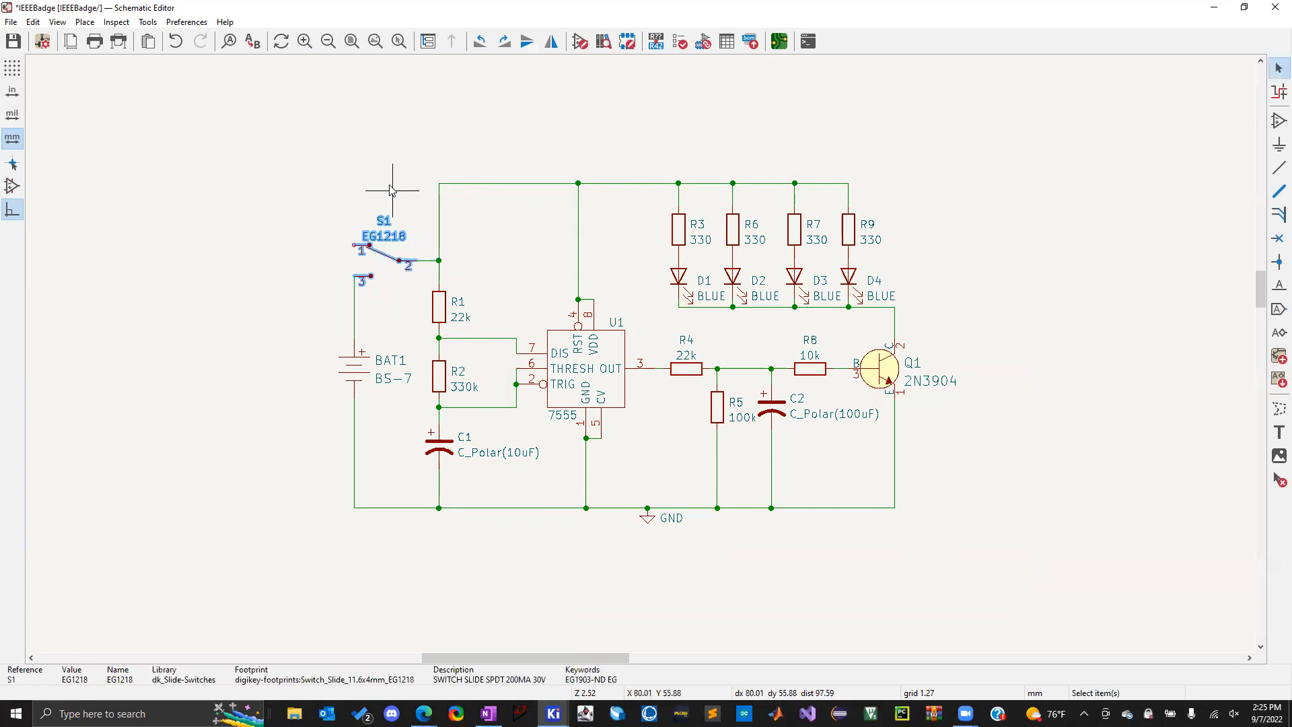
pyautogui.click(392, 190)
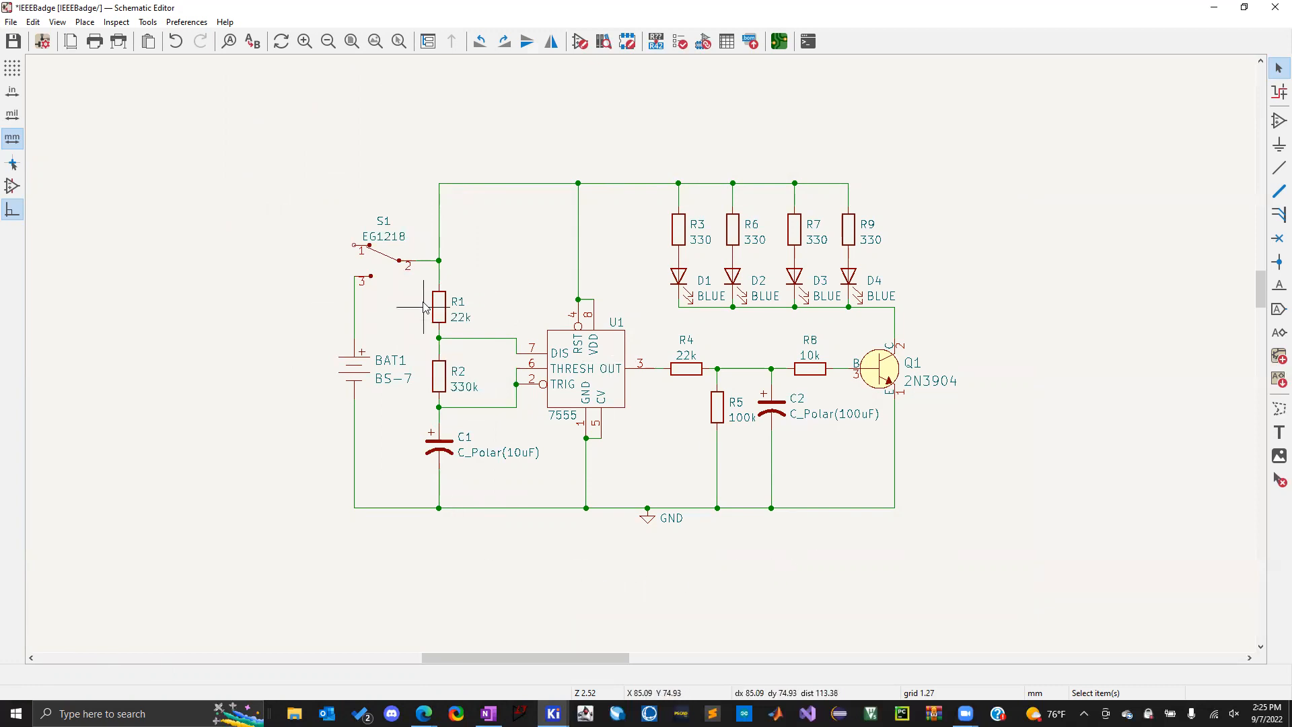
# Delete the wires joining switch S1 to BAT1 and to the R1 line, and move S1 clear of the circuit
pyautogui.click(355, 296)
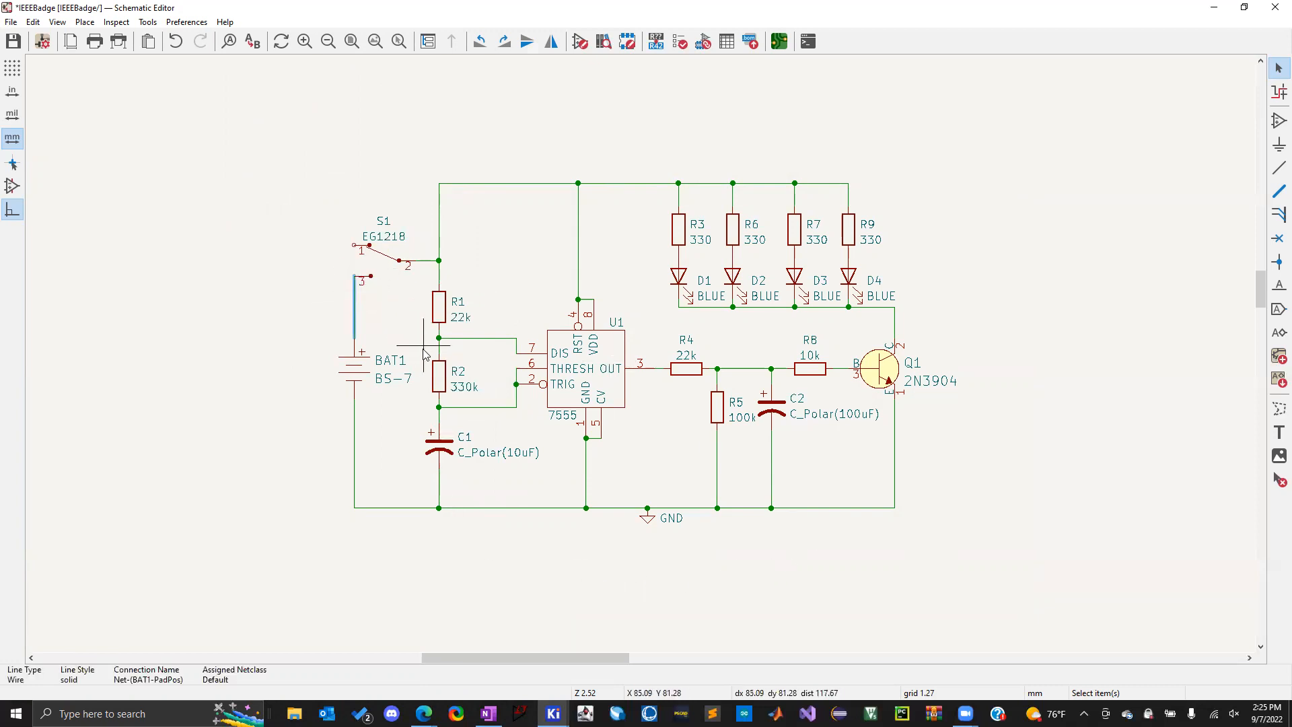
pyautogui.press('Delete')
pyautogui.click(420, 261)
pyautogui.doubleClick(389, 265)
pyautogui.click(479, 72)
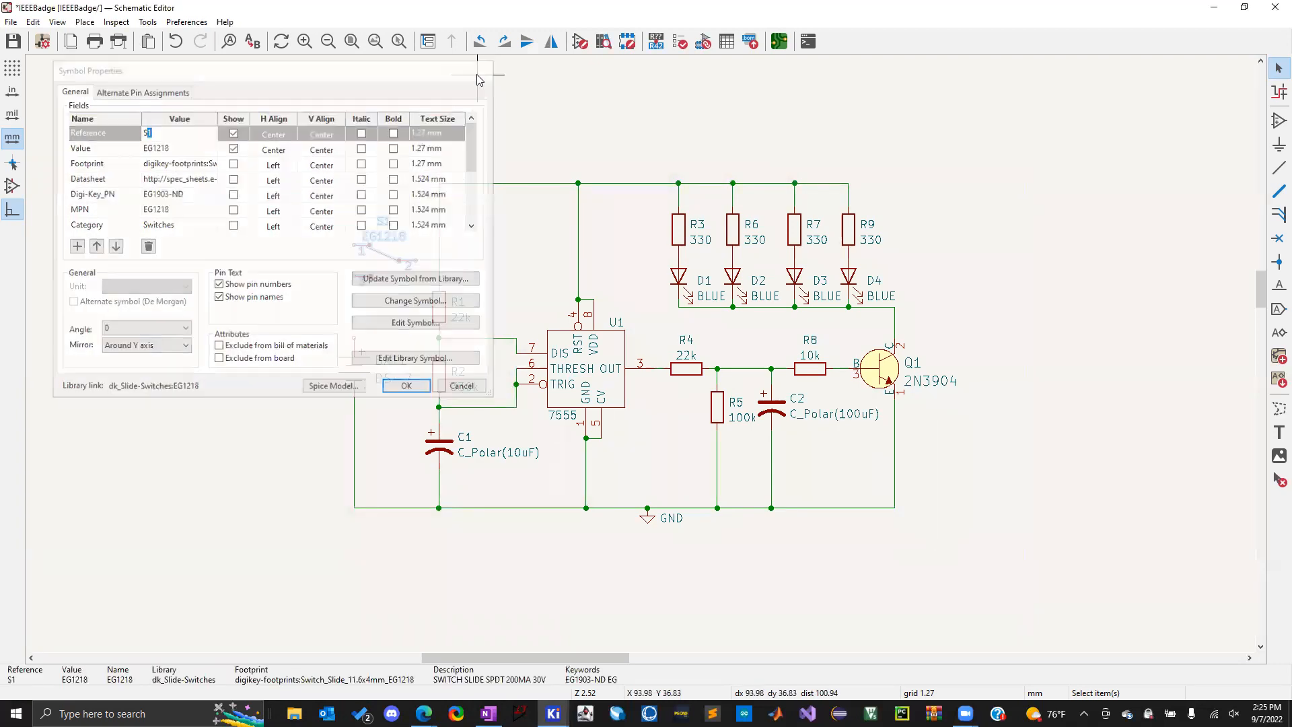
pyautogui.moveTo(370, 253); pyautogui.dragTo(279, 223)
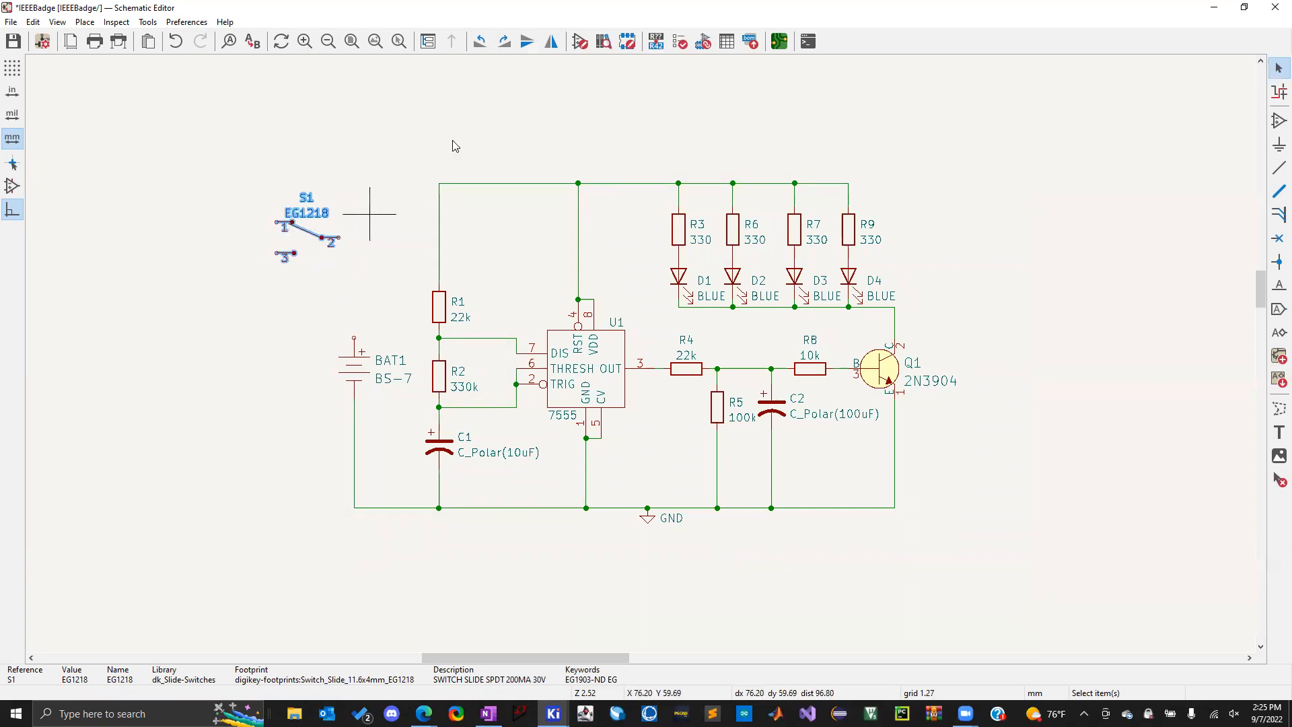
# Mirror switch S1 vertically and horizontally until pin 3 is above pin 1 and pin 2 faces away from the circuit
pyautogui.click(527, 42)
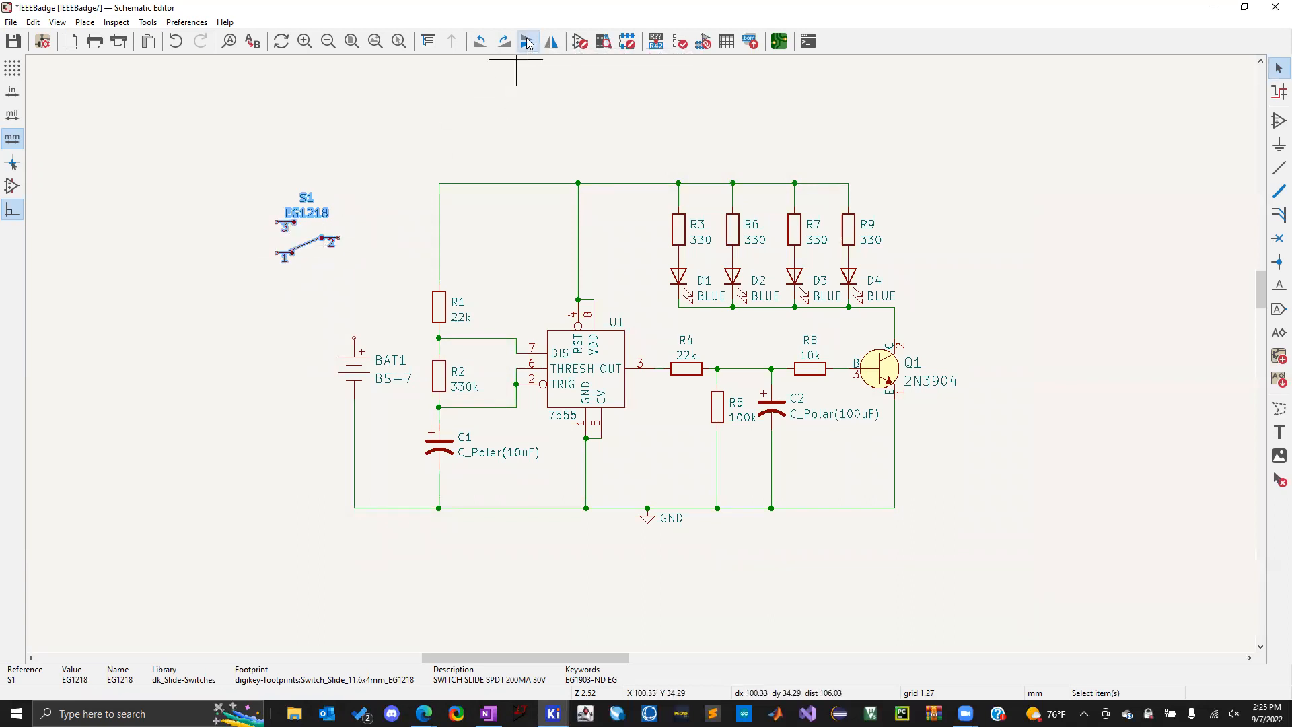
pyautogui.click(551, 43)
pyautogui.click(552, 43)
pyautogui.click(530, 46)
pyautogui.click(535, 48)
pyautogui.click(537, 48)
pyautogui.click(536, 48)
pyautogui.click(534, 47)
pyautogui.click(532, 47)
pyautogui.click(532, 46)
pyautogui.click(531, 45)
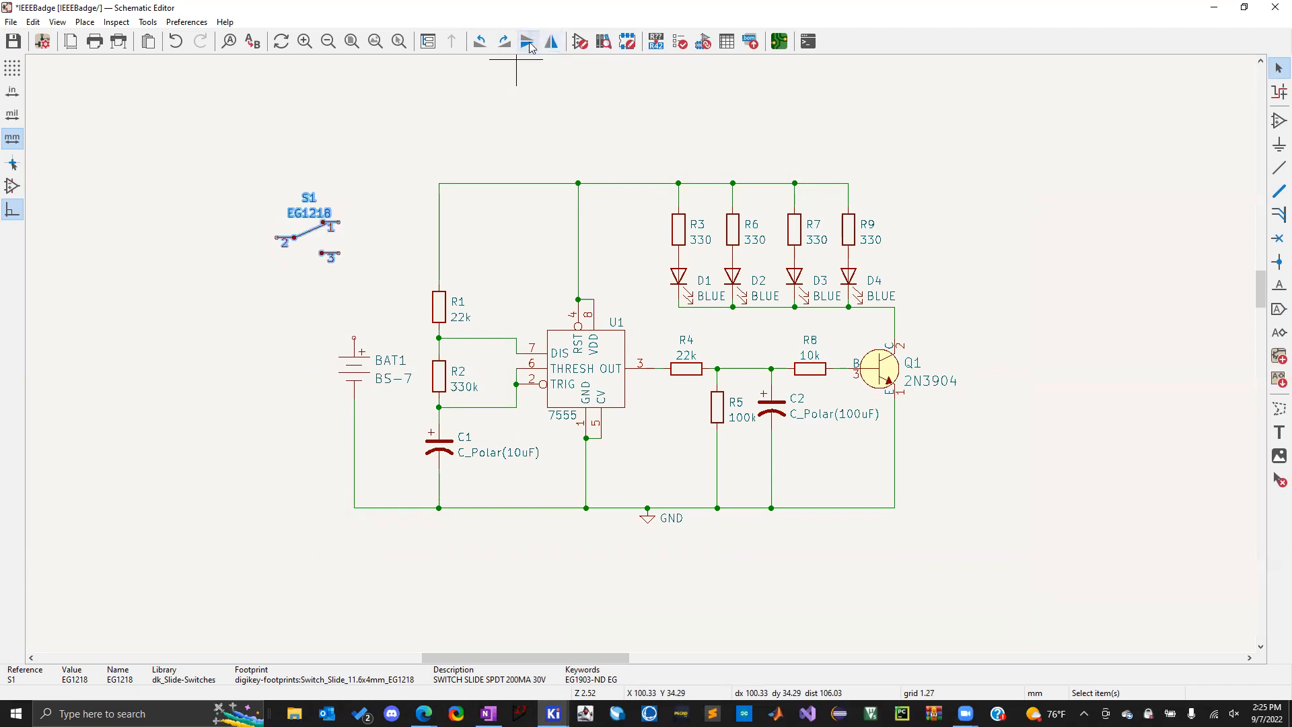
pyautogui.click(531, 45)
# Mirror switch S1 horizontally so pin 2 faces the circuit, and place it above BAT1 with pin 1 over the battery's positive terminal
pyautogui.moveTo(316, 237); pyautogui.dragTo(378, 230)
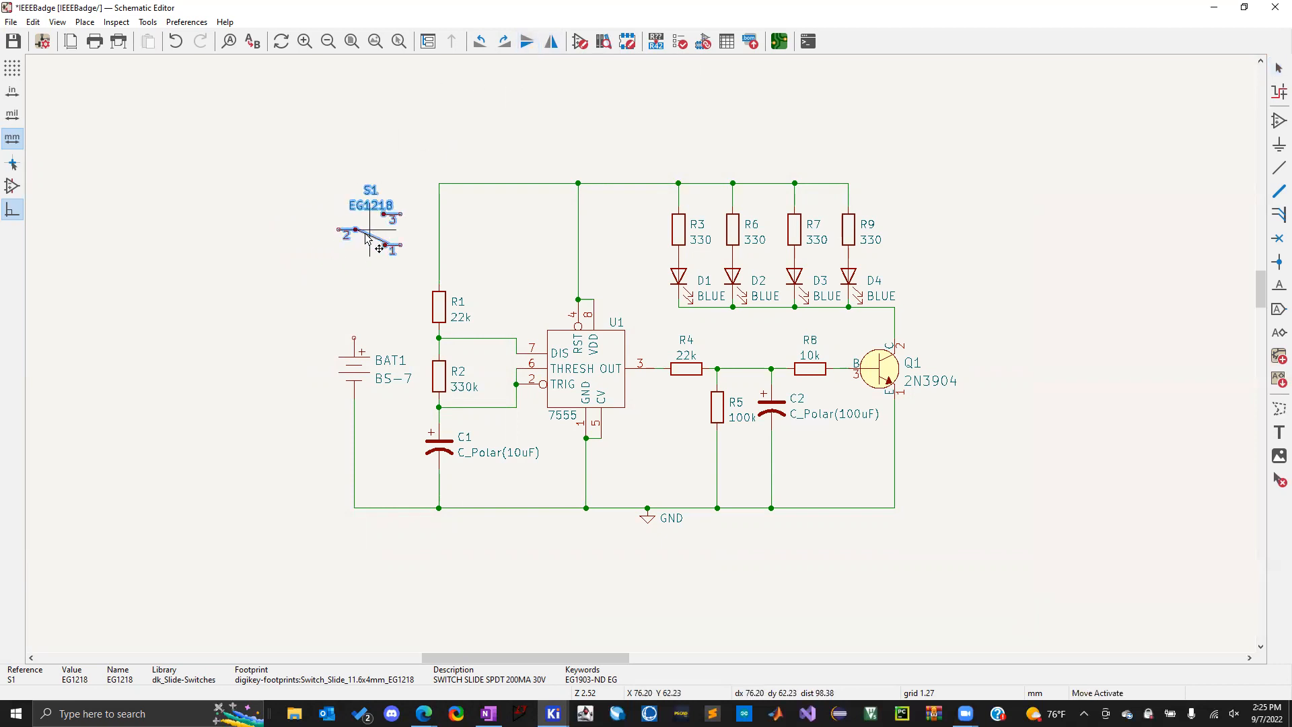
pyautogui.click(552, 41)
pyautogui.press('m')
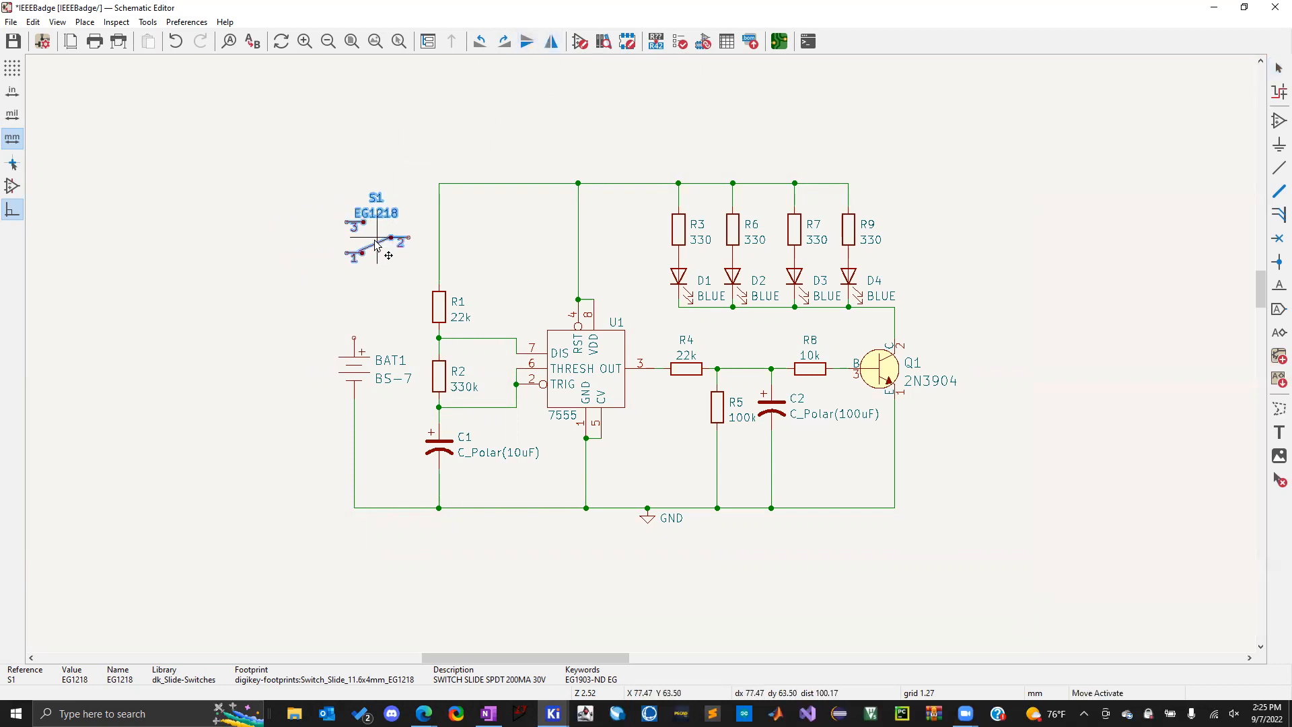
pyautogui.click(384, 233)
pyautogui.click(378, 314)
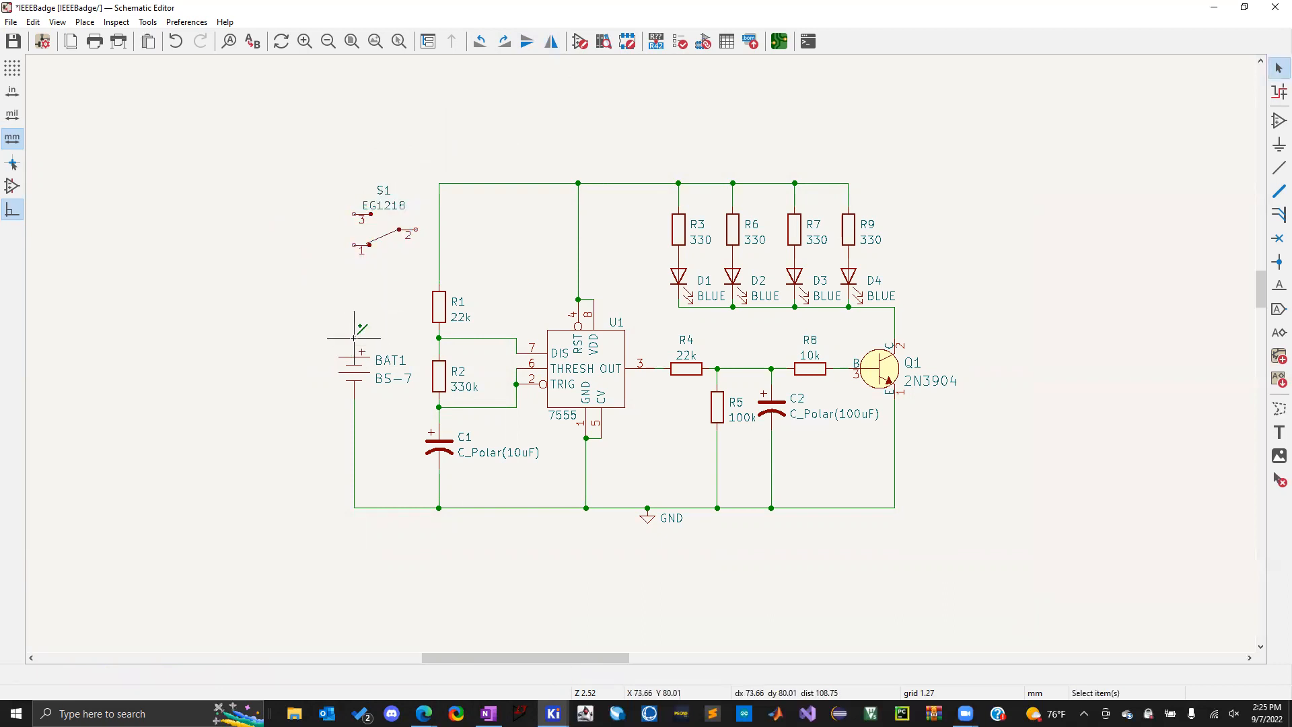
# Wire BAT1's positive terminal to S1 pin 1, and S1 pin 2 to the supply line above R1
pyautogui.click(354, 337)
pyautogui.click(370, 245)
pyautogui.click(416, 229)
pyautogui.click(439, 229)
pyautogui.press('Escape')
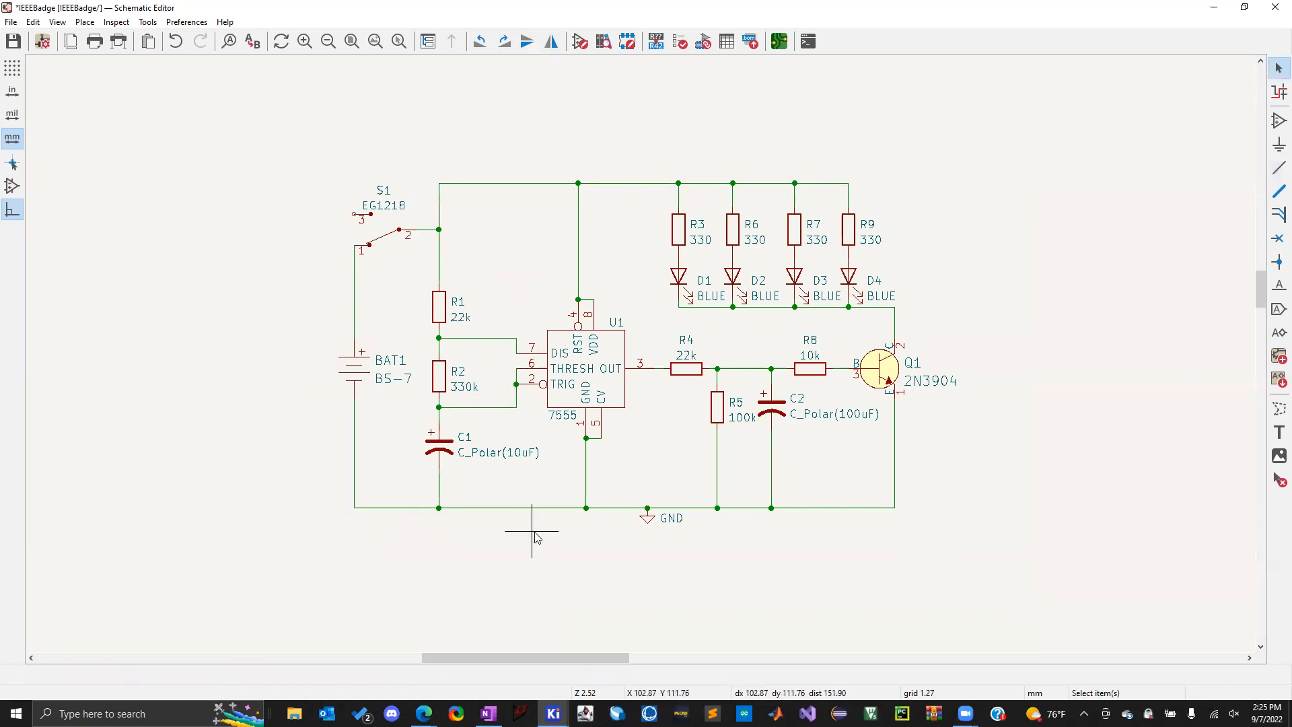
# Move the GND symbol slightly further below the ground rail, keeping it connected by a wire
pyautogui.click(648, 518)
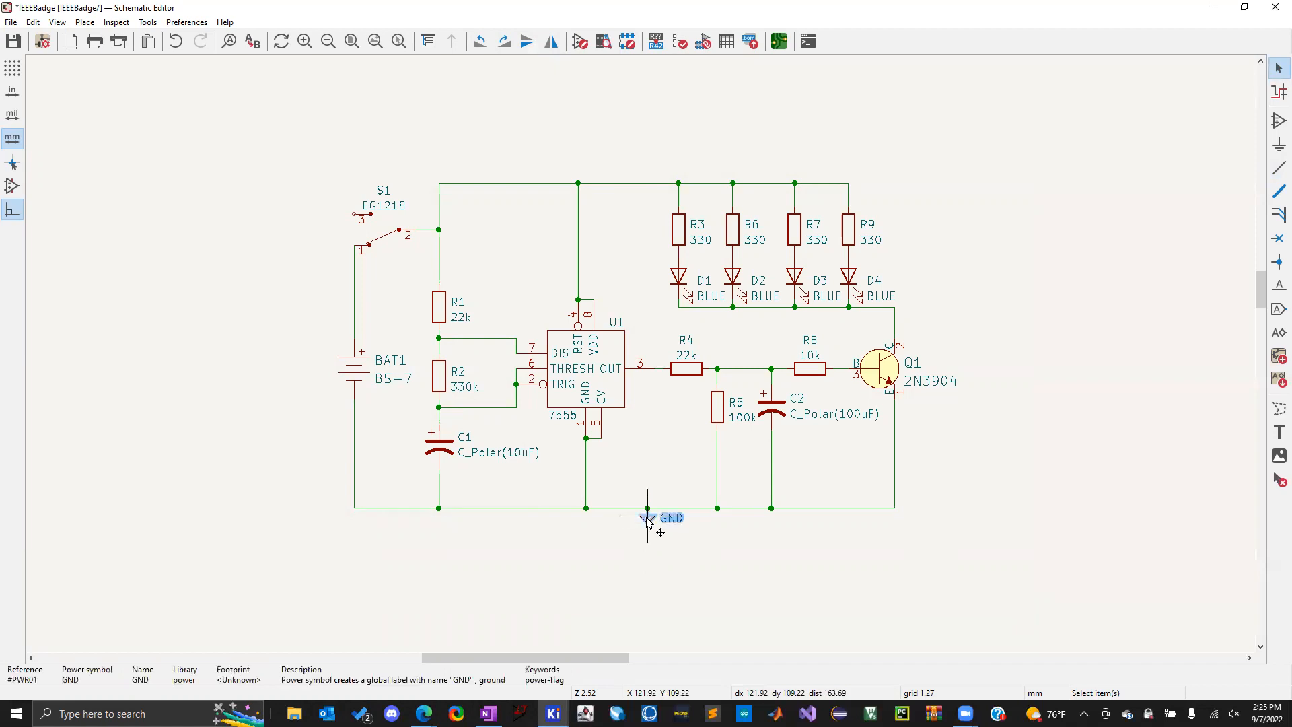
pyautogui.moveTo(647, 518); pyautogui.dragTo(648, 540)
pyautogui.click(779, 544)
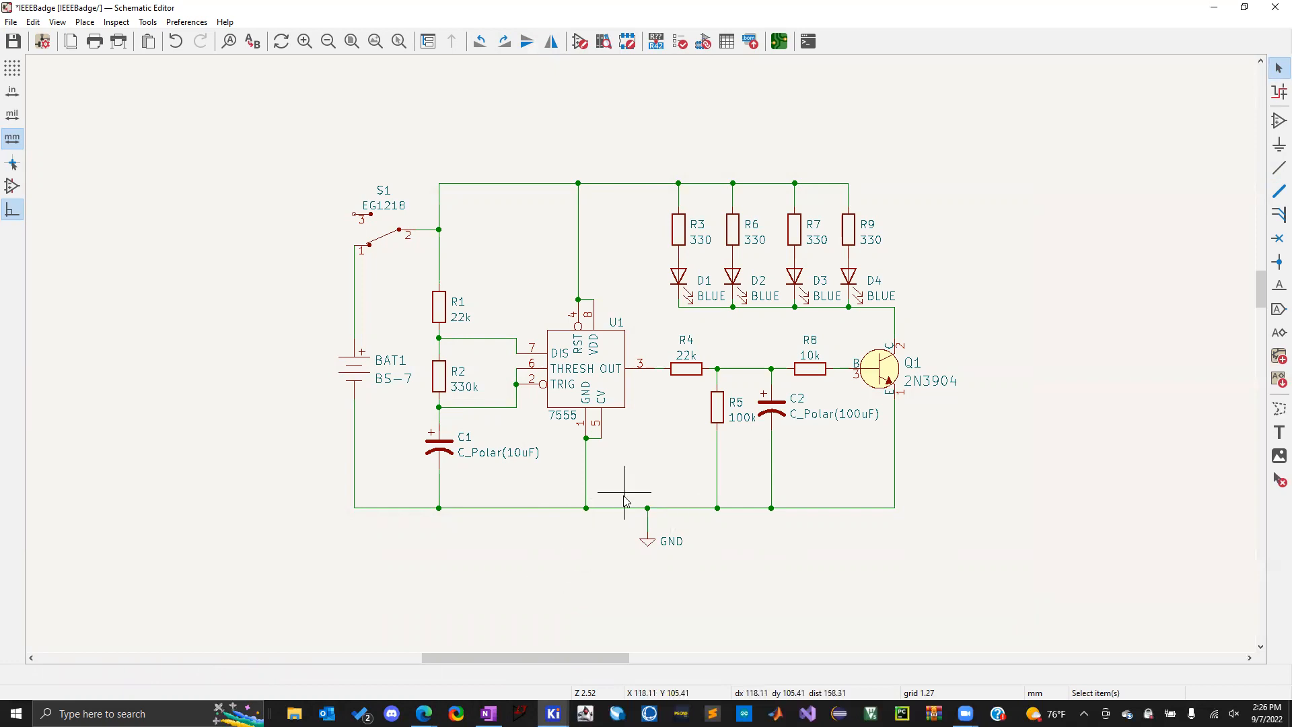
# Add an ESP32-WROOM-32 symbol in the empty area beyond Q1 and save the schematic
pyautogui.click(1278, 238)
pyautogui.scroll(-1, 943, 276)
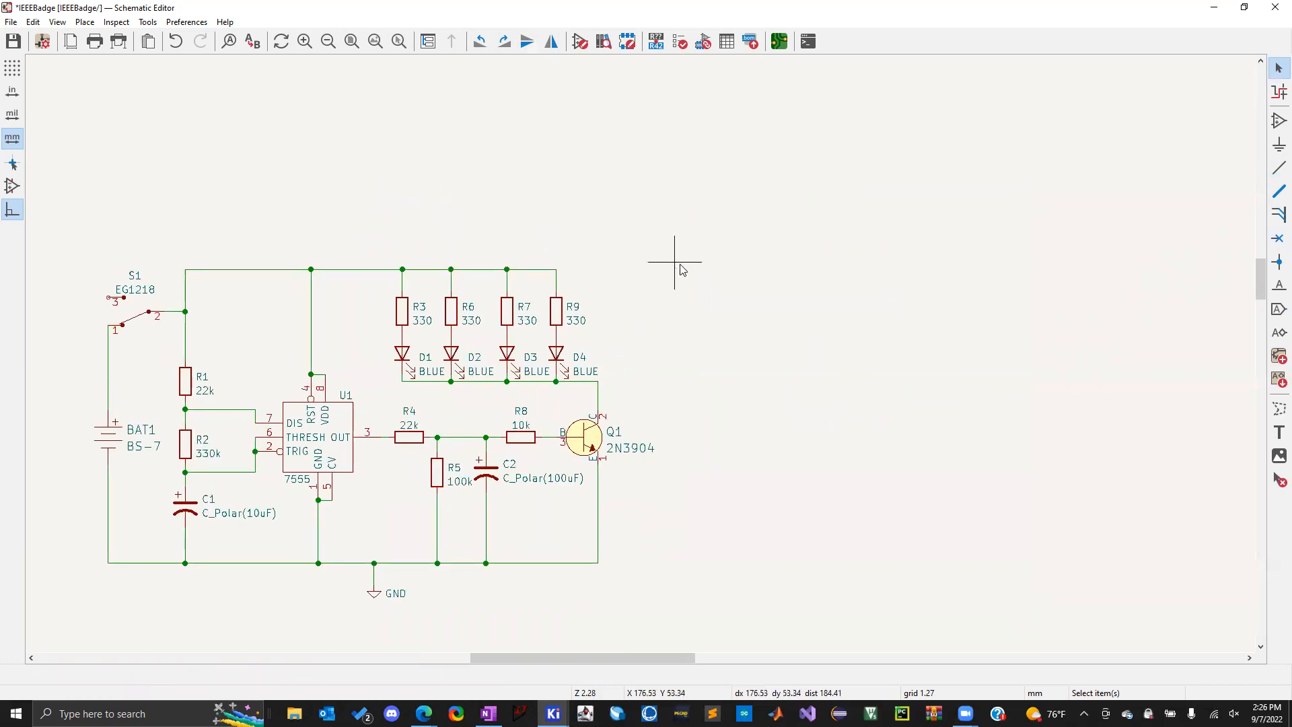
pyautogui.press('a')
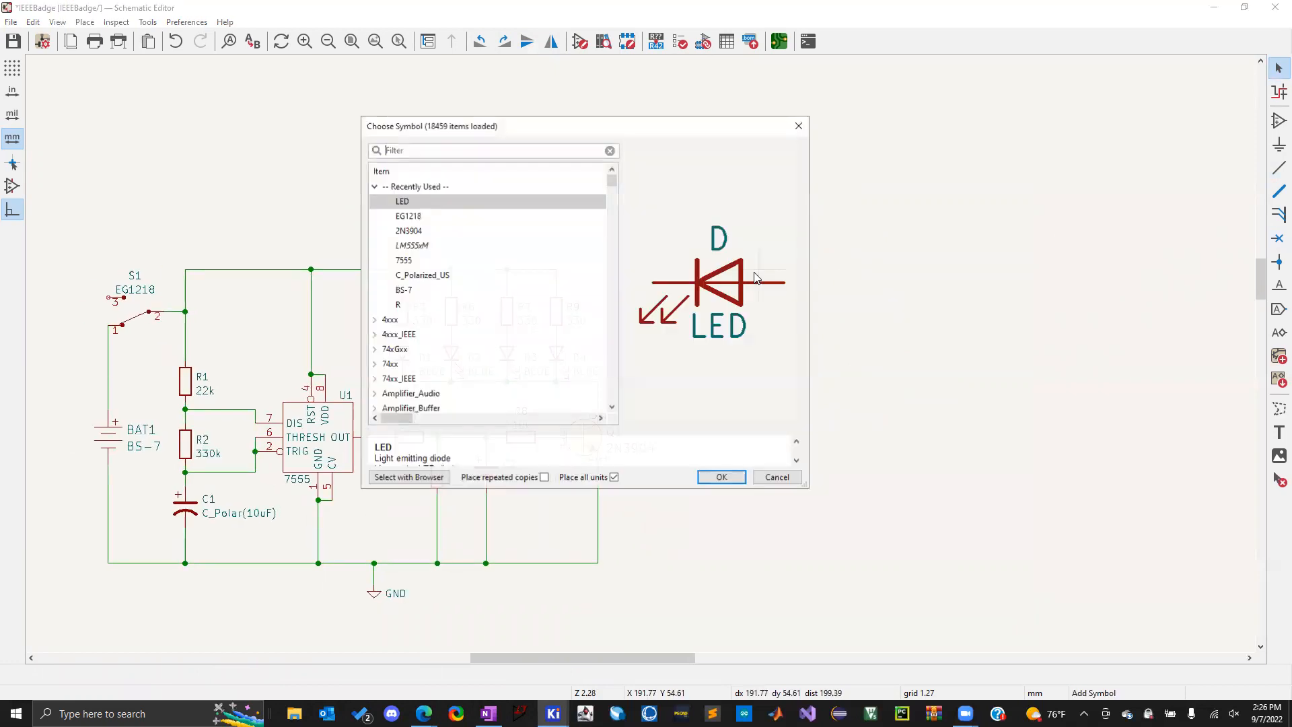
pyautogui.write('ESP3')
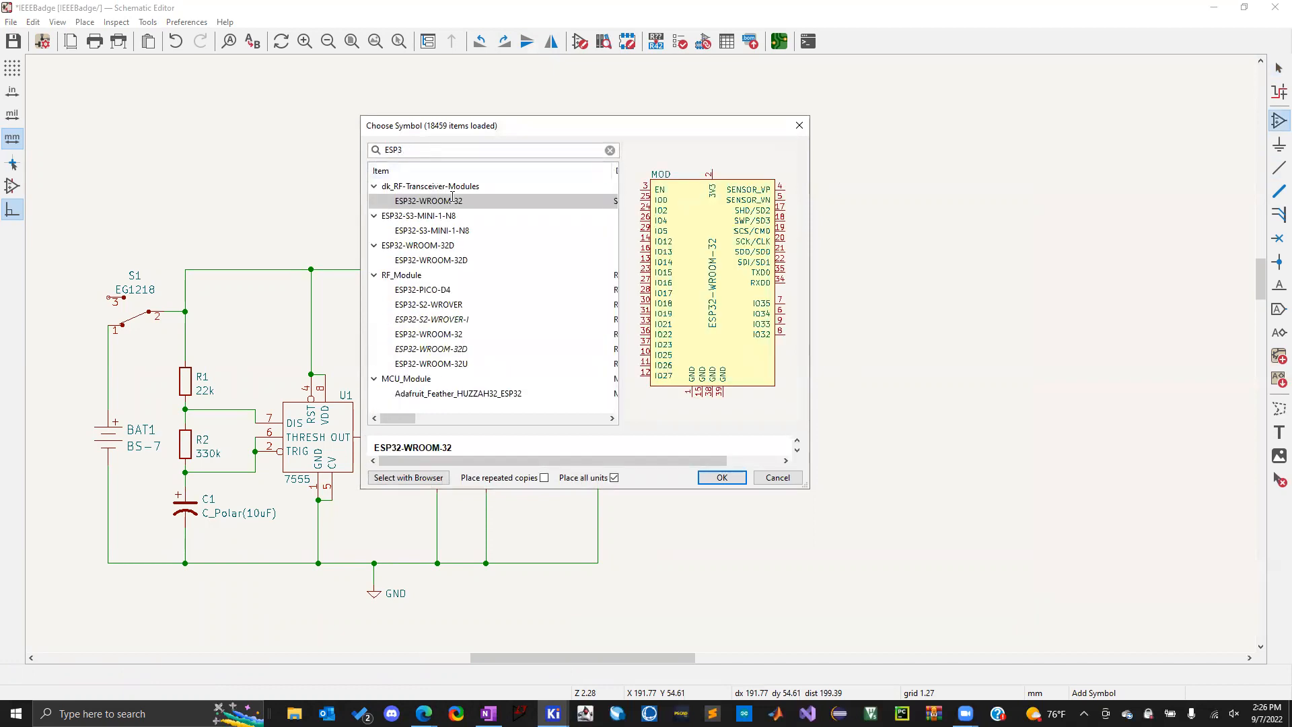
pyautogui.doubleClick(450, 203)
pyautogui.click(906, 192)
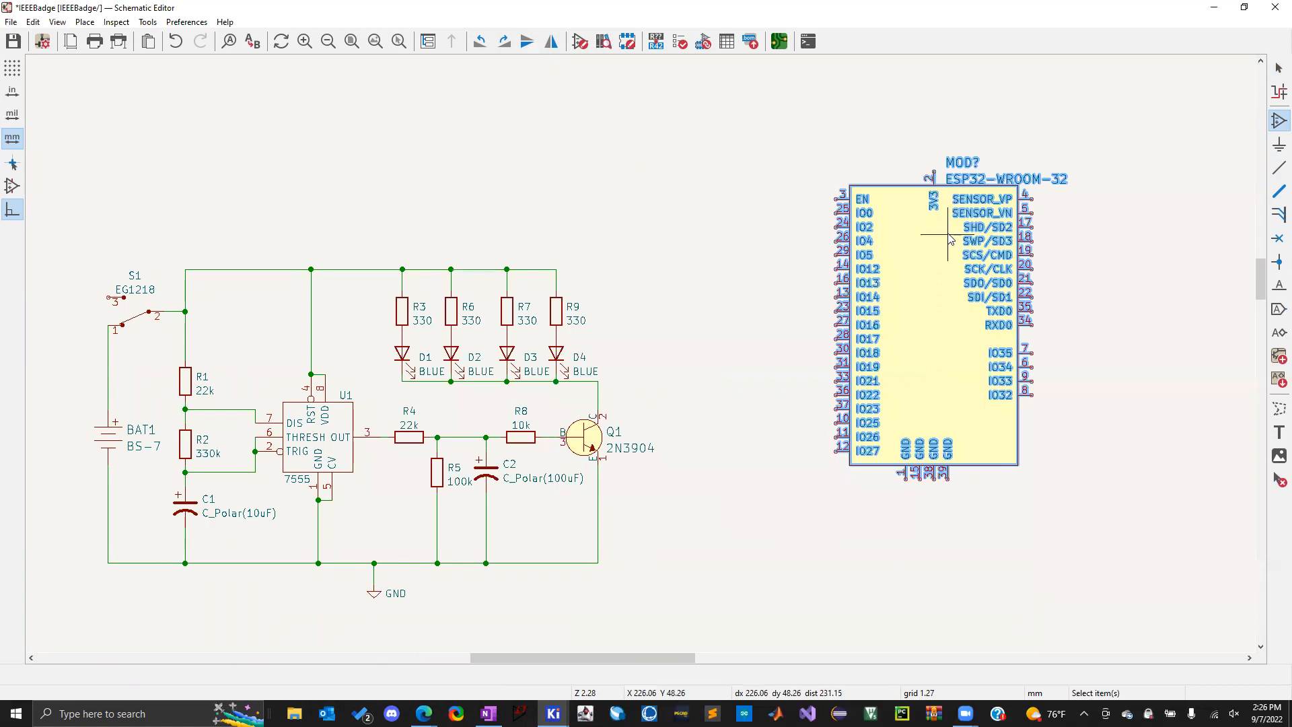
pyautogui.press('Escape')
pyautogui.click(870, 234)
pyautogui.click(786, 248)
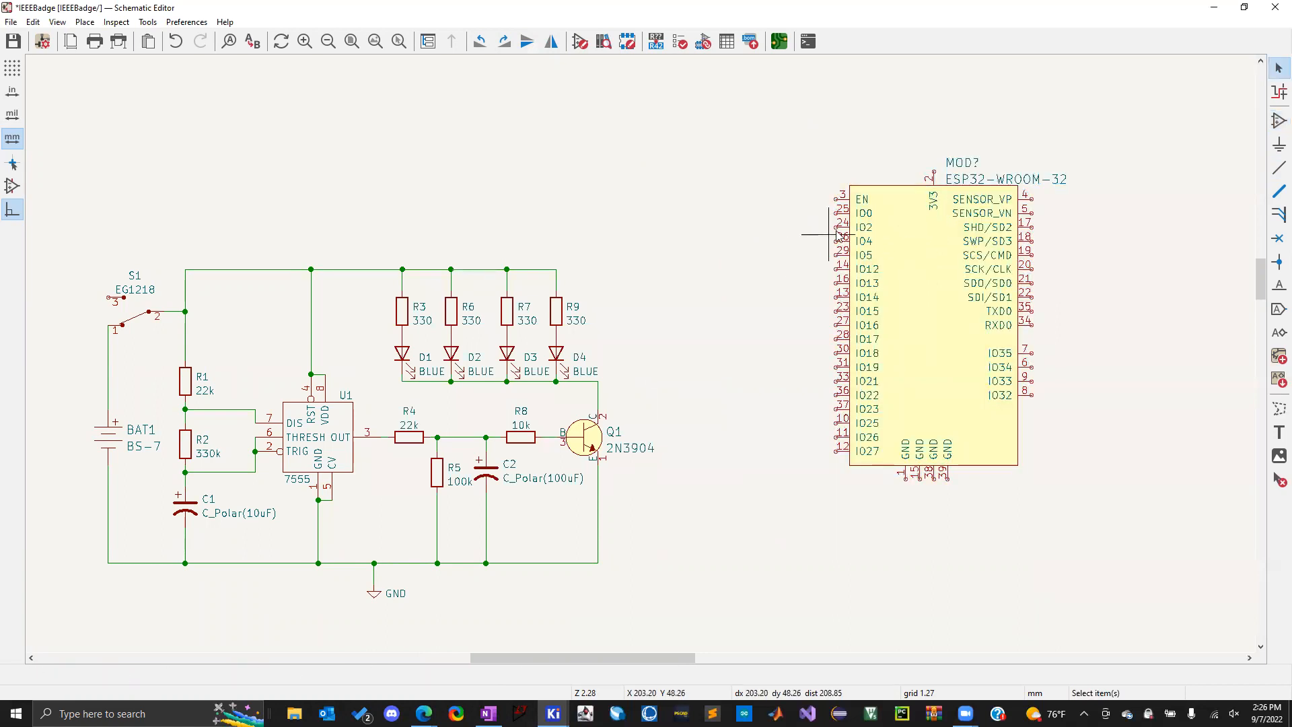
pyautogui.hotkey('ctrl', 's')
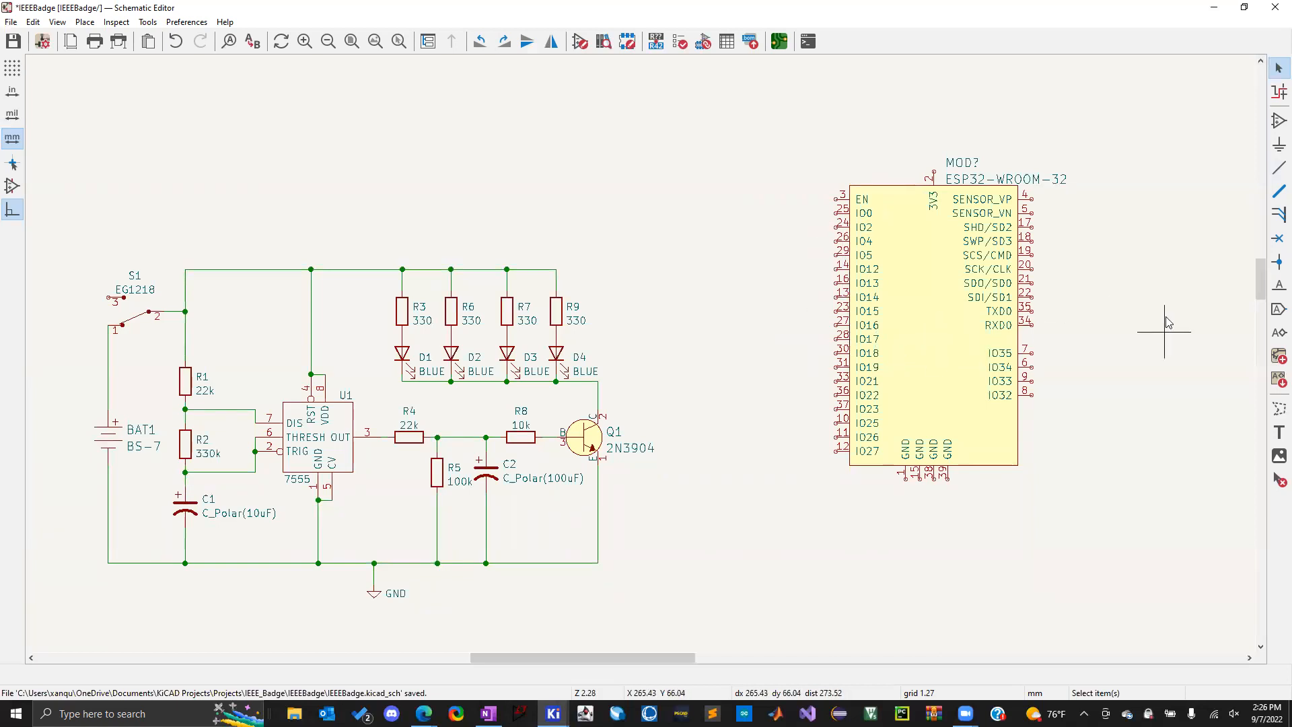
# Place no-connect flags on pins IO2, IO4 and IO5 of the ESP32-WROOM-32 symbol
pyautogui.click(1276, 239)
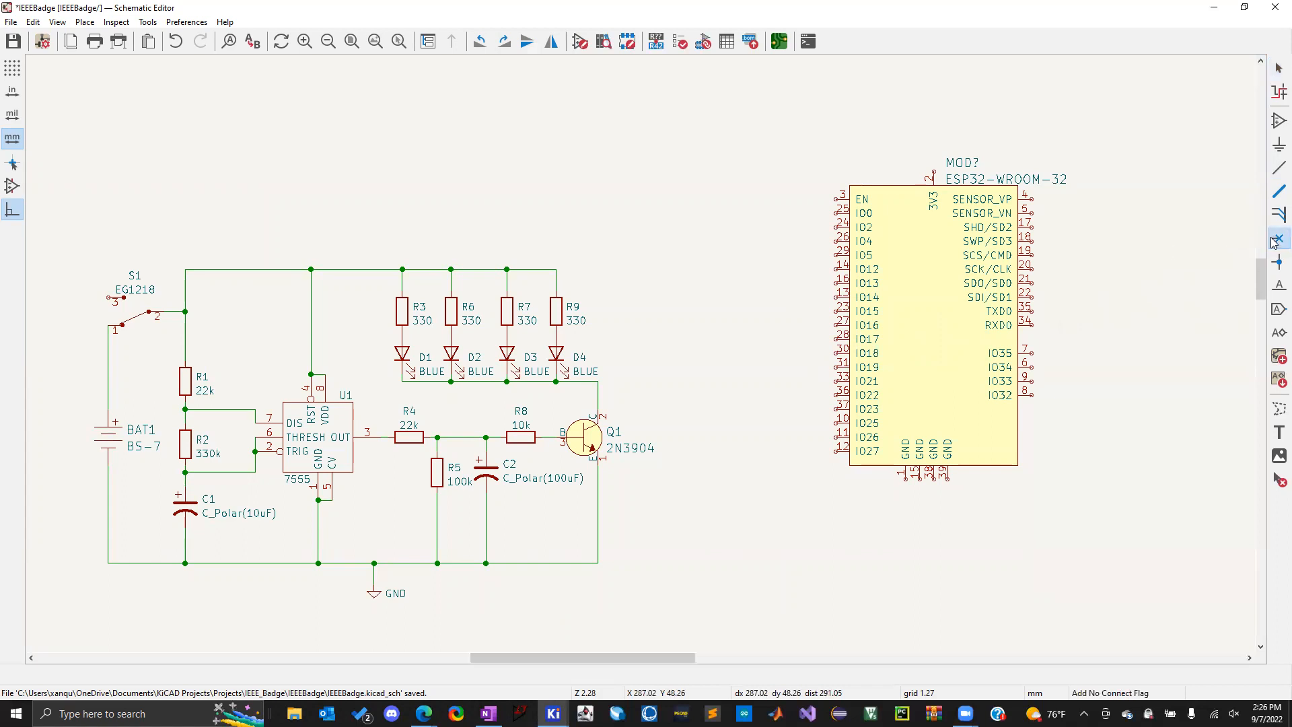
pyautogui.click(836, 227)
pyautogui.click(836, 241)
pyautogui.click(836, 255)
pyautogui.press('Escape')
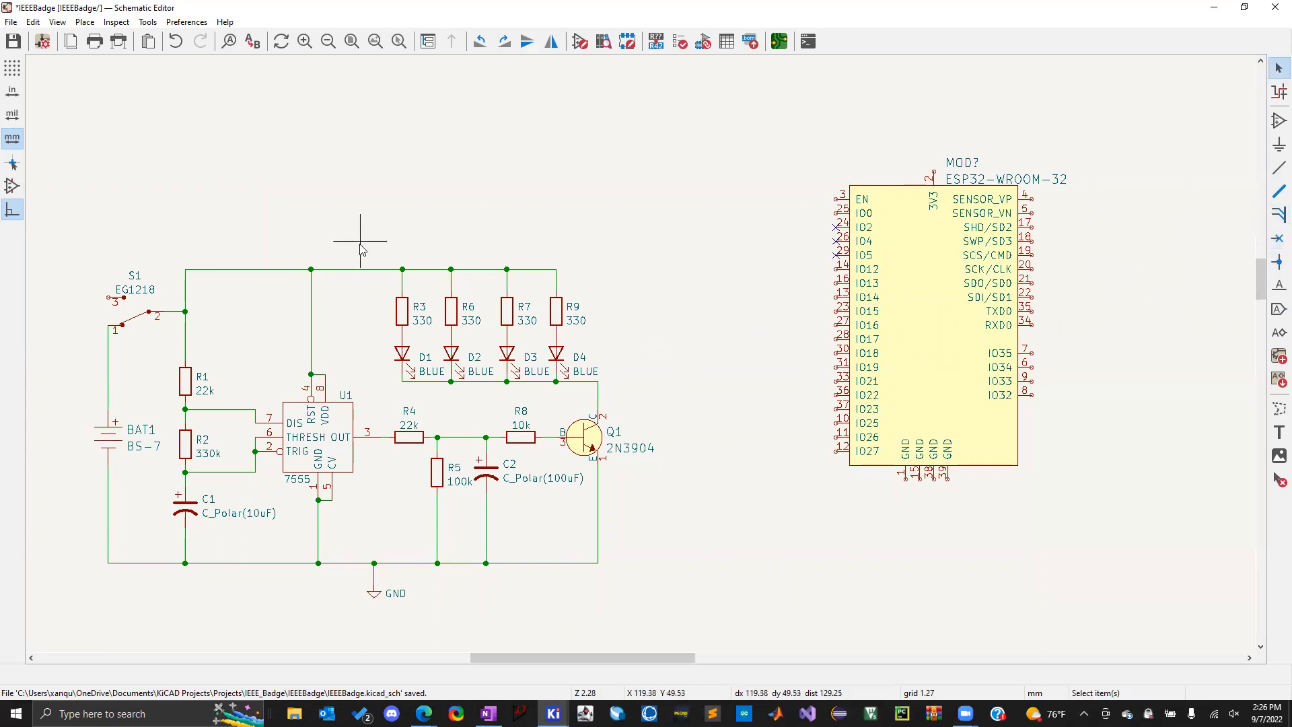
# Draw a vertical wire crossing the supply rail between U1 and R3 without a junction, and delete it
pyautogui.click(1280, 168)
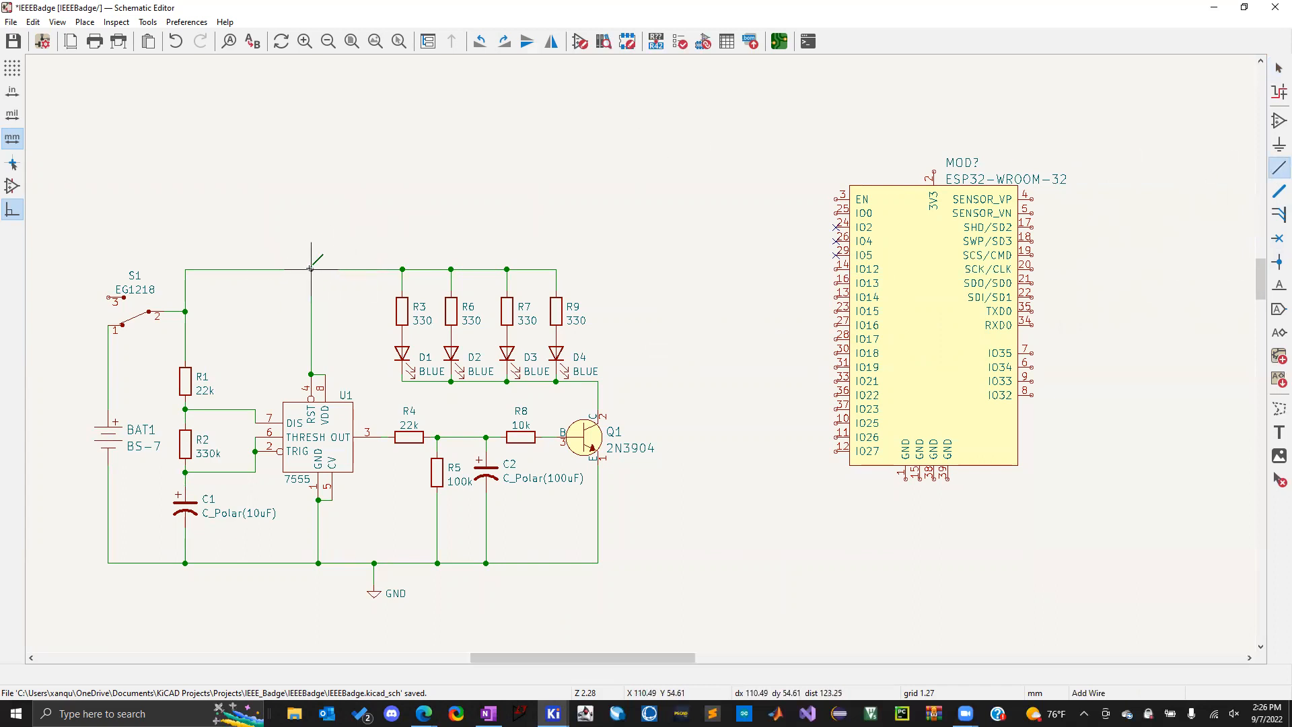
pyautogui.click(374, 219)
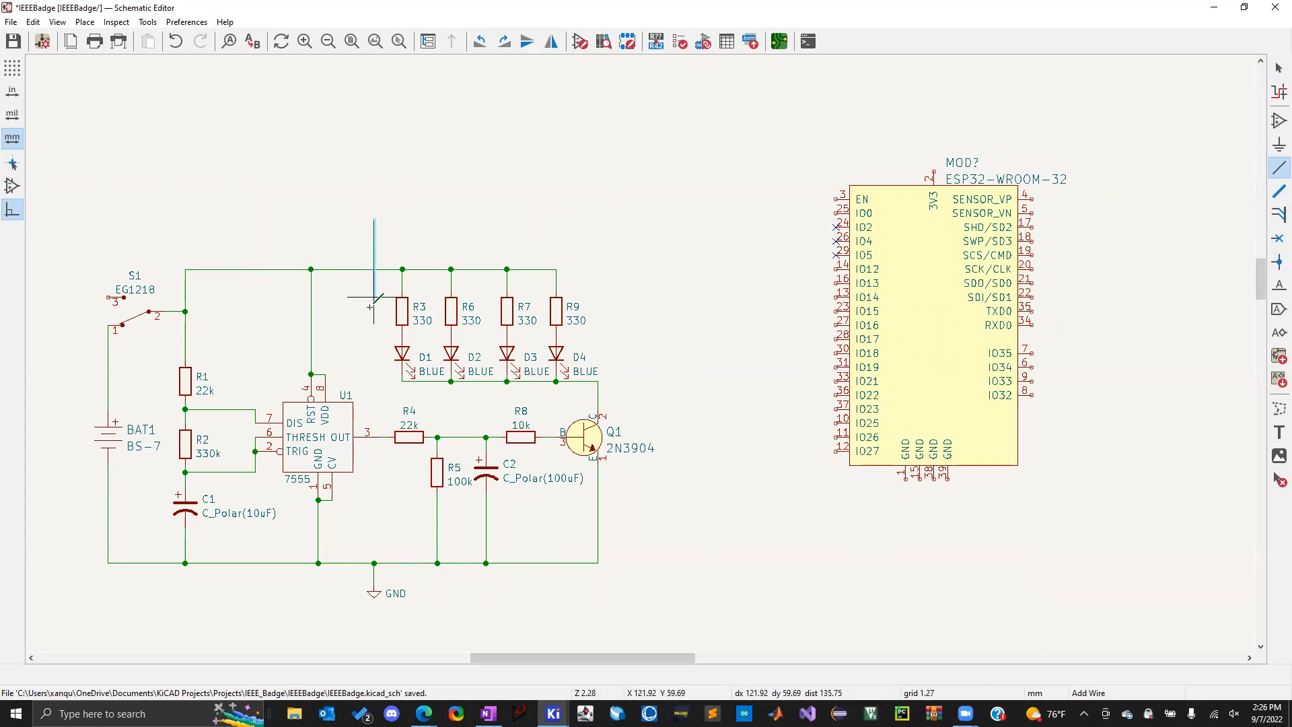
pyautogui.doubleClick(374, 318)
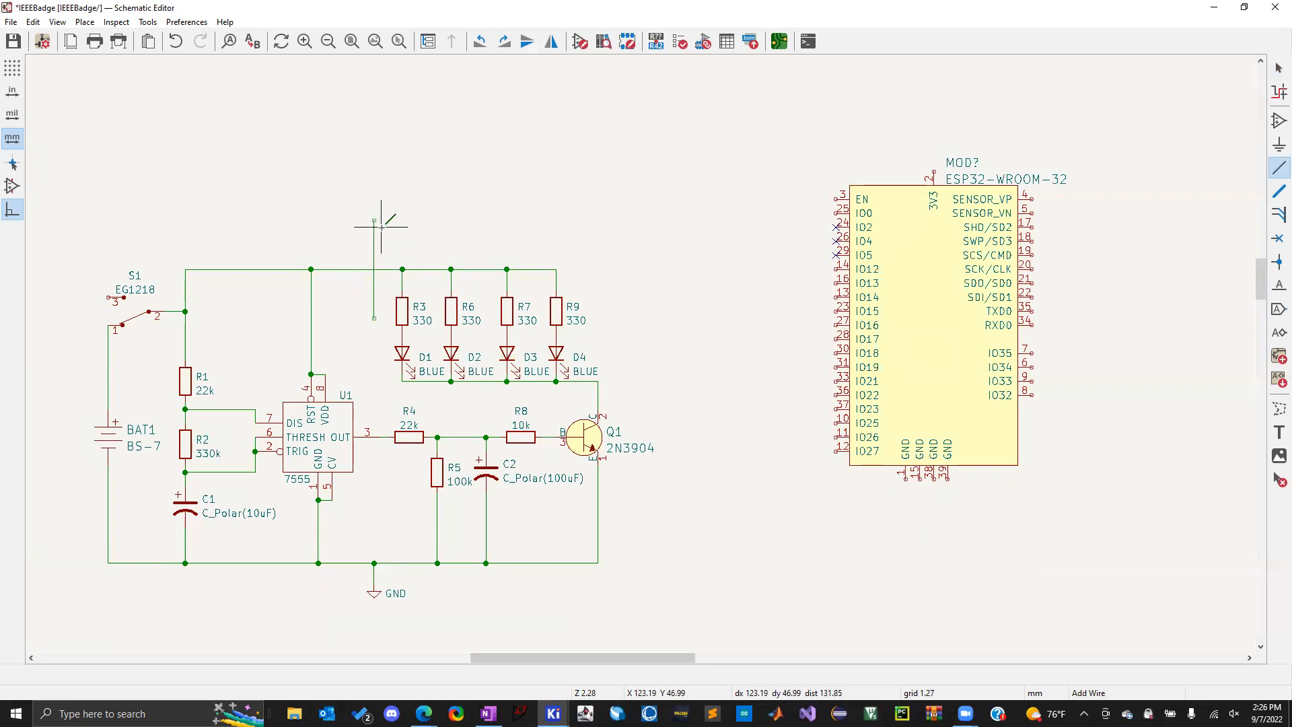
pyautogui.press('Escape')
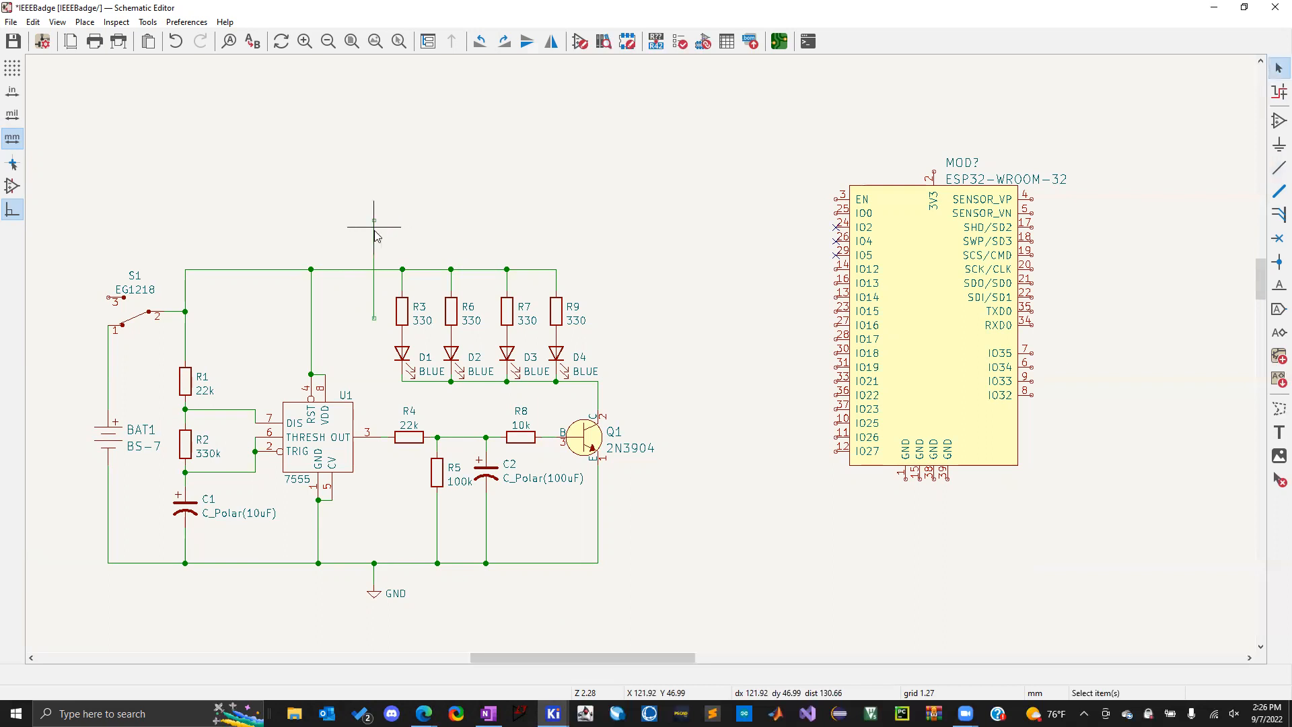
pyautogui.click(374, 239)
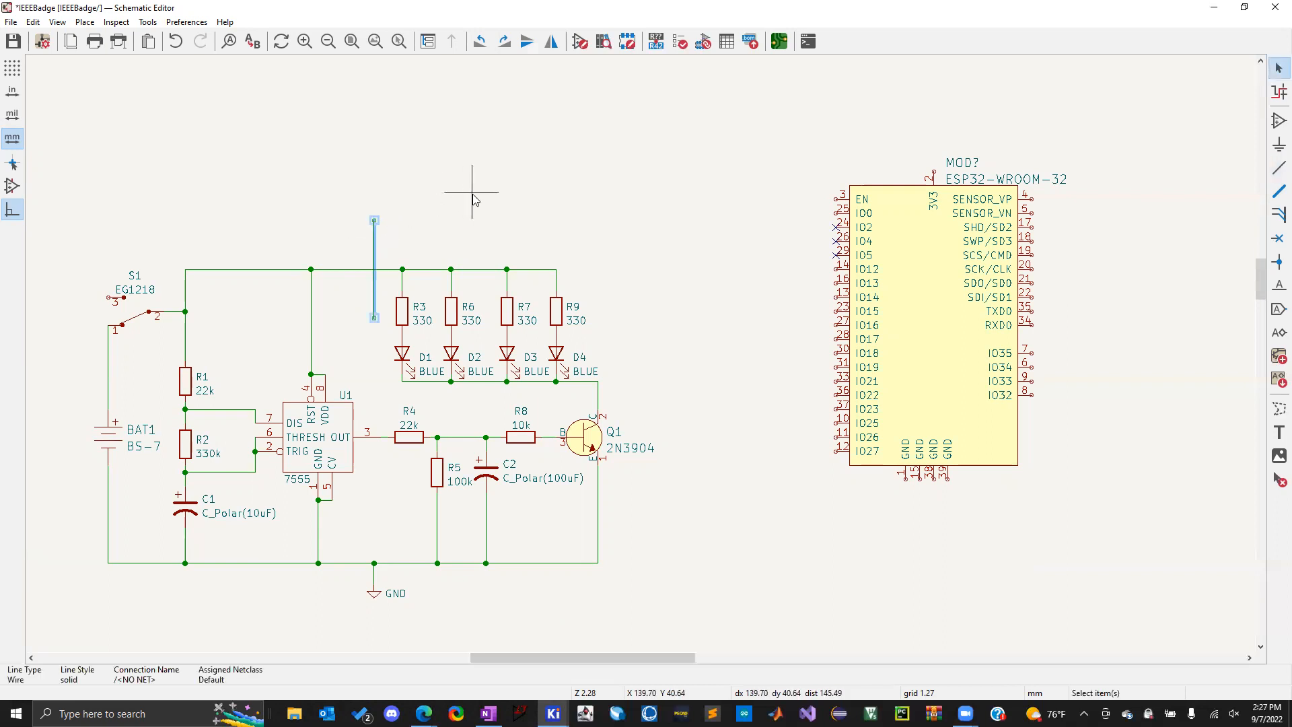
pyautogui.press('Delete')
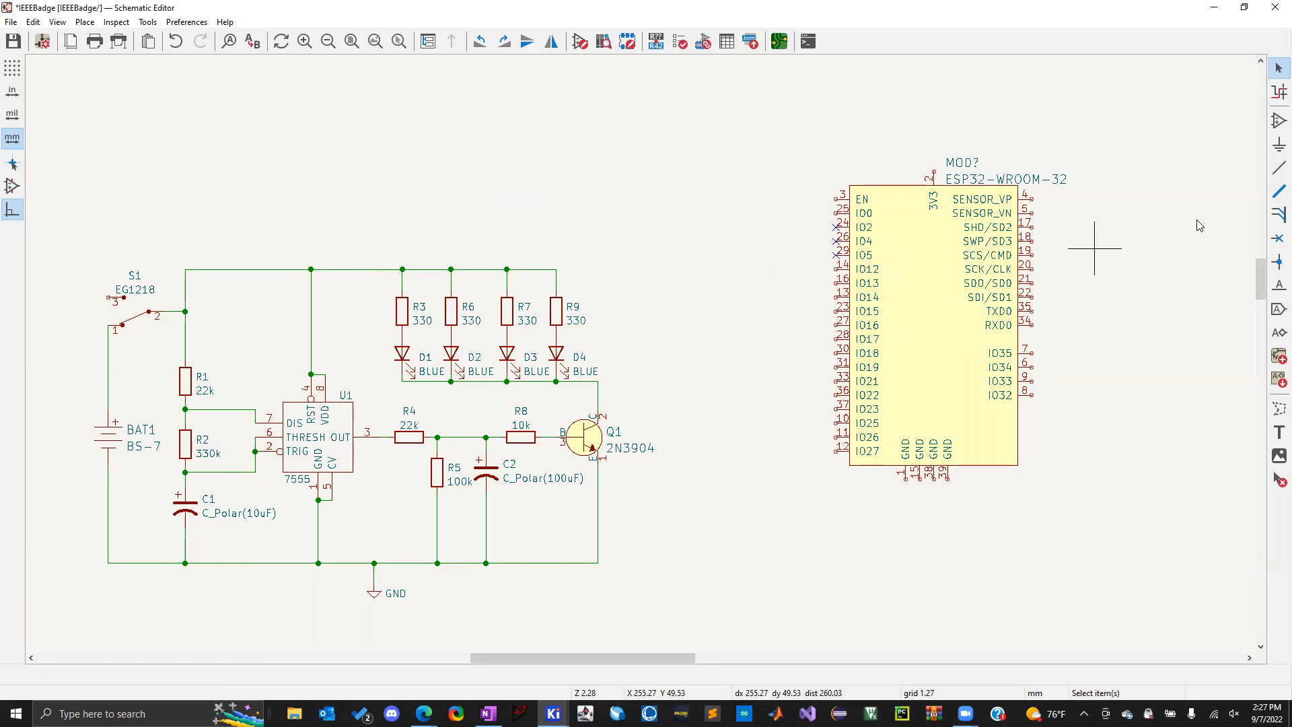
# Place wire-to-bus entries on ESP32 pins IO12 through IO17, and delete the stray entry left away from the symbol
pyautogui.click(1279, 214)
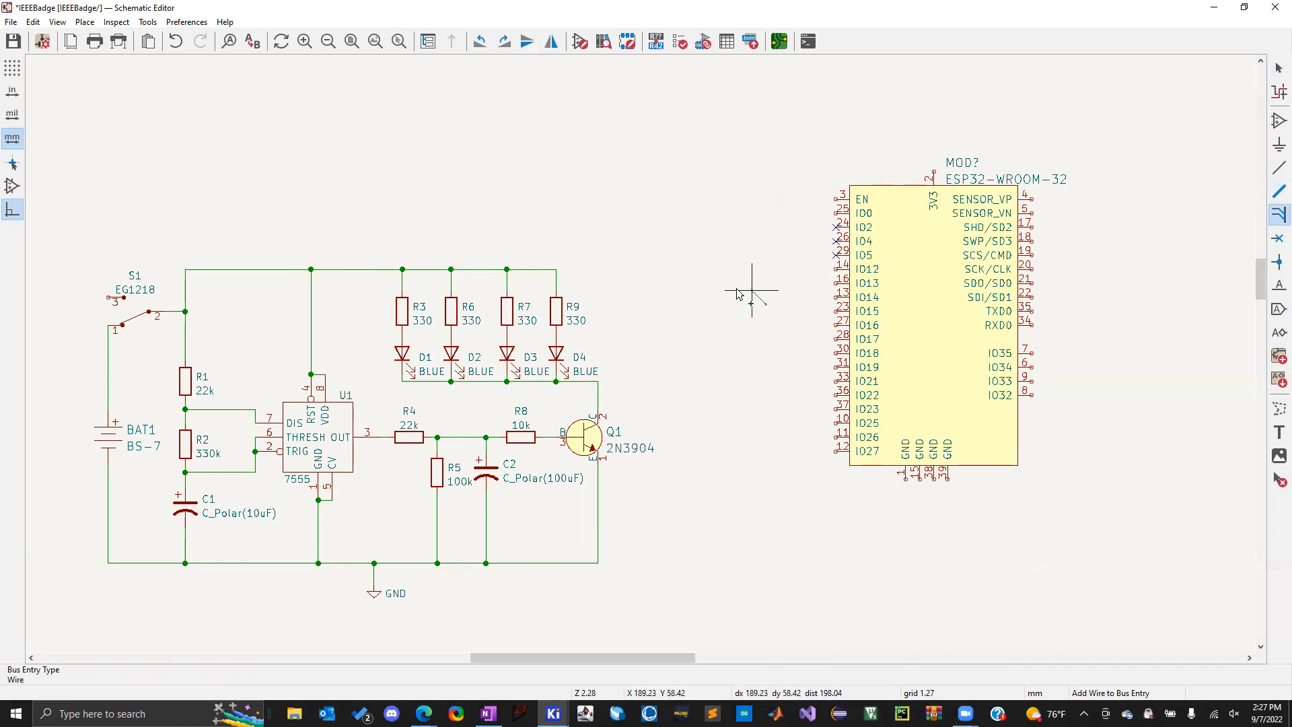
pyautogui.click(766, 269)
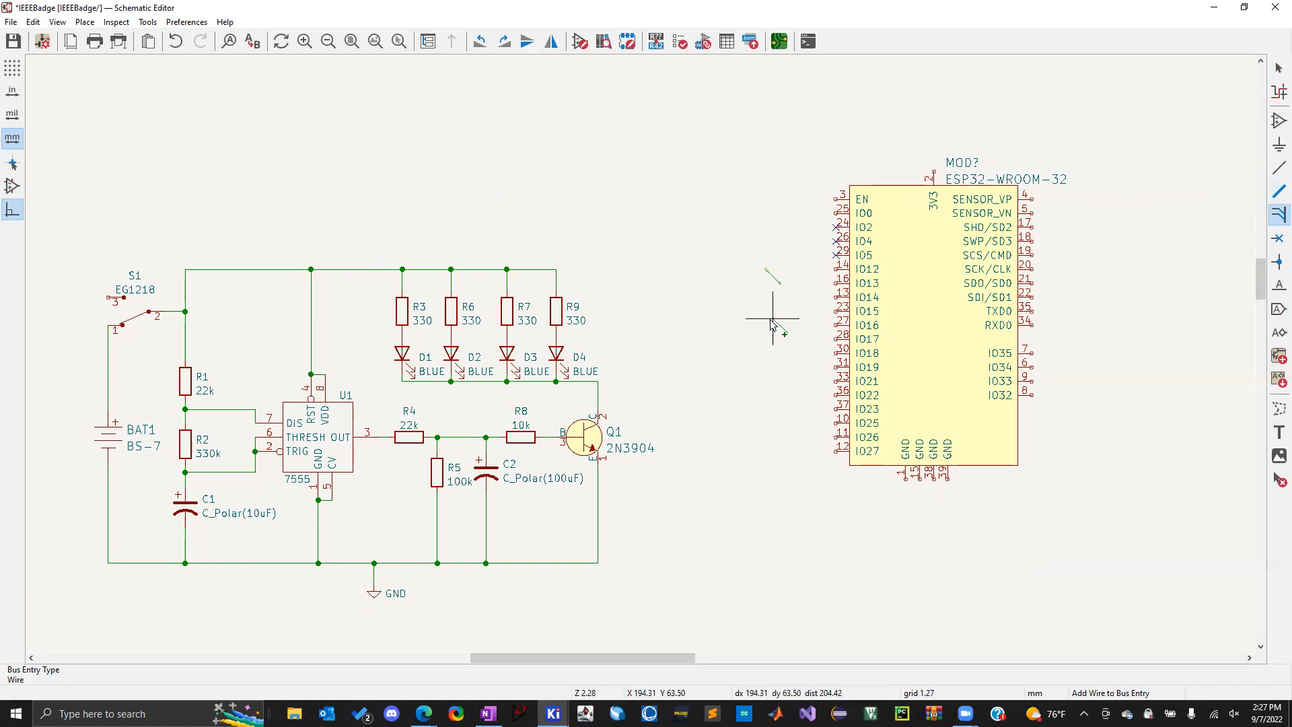
pyautogui.press('r')
pyautogui.click(836, 269)
pyautogui.click(836, 283)
pyautogui.click(837, 298)
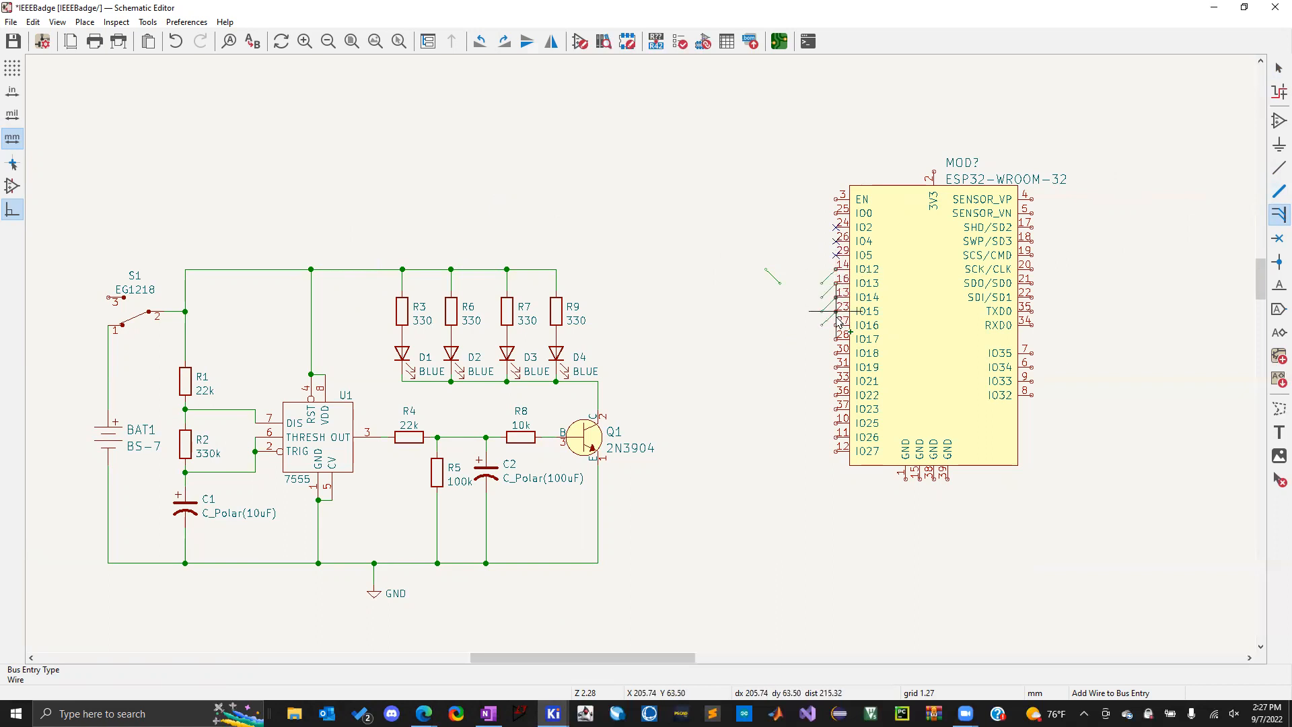
pyautogui.click(836, 311)
pyautogui.click(836, 325)
pyautogui.click(836, 340)
pyautogui.click(835, 354)
pyautogui.press('Escape')
pyautogui.moveTo(719, 245); pyautogui.dragTo(786, 305)
pyautogui.press('Delete')
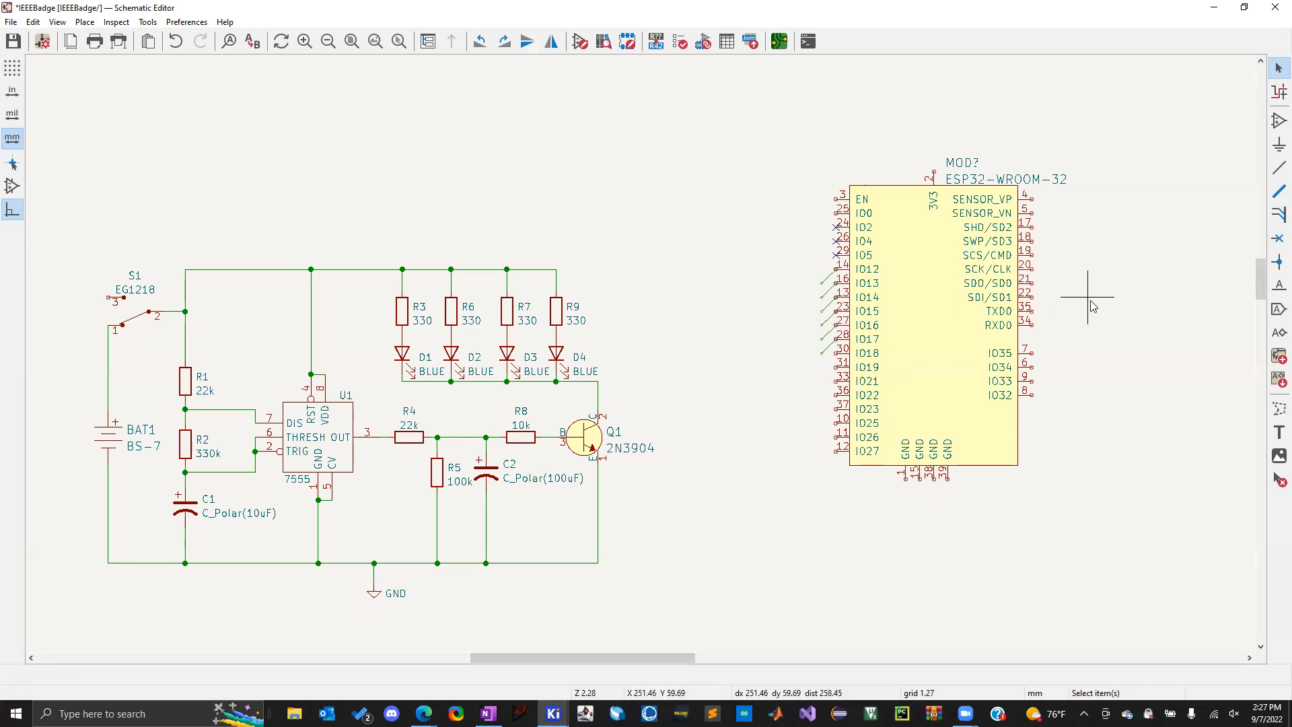
# Draw a vertical bus joining the outer ends of the bus entries on pins IO12 through IO17
pyautogui.click(1279, 191)
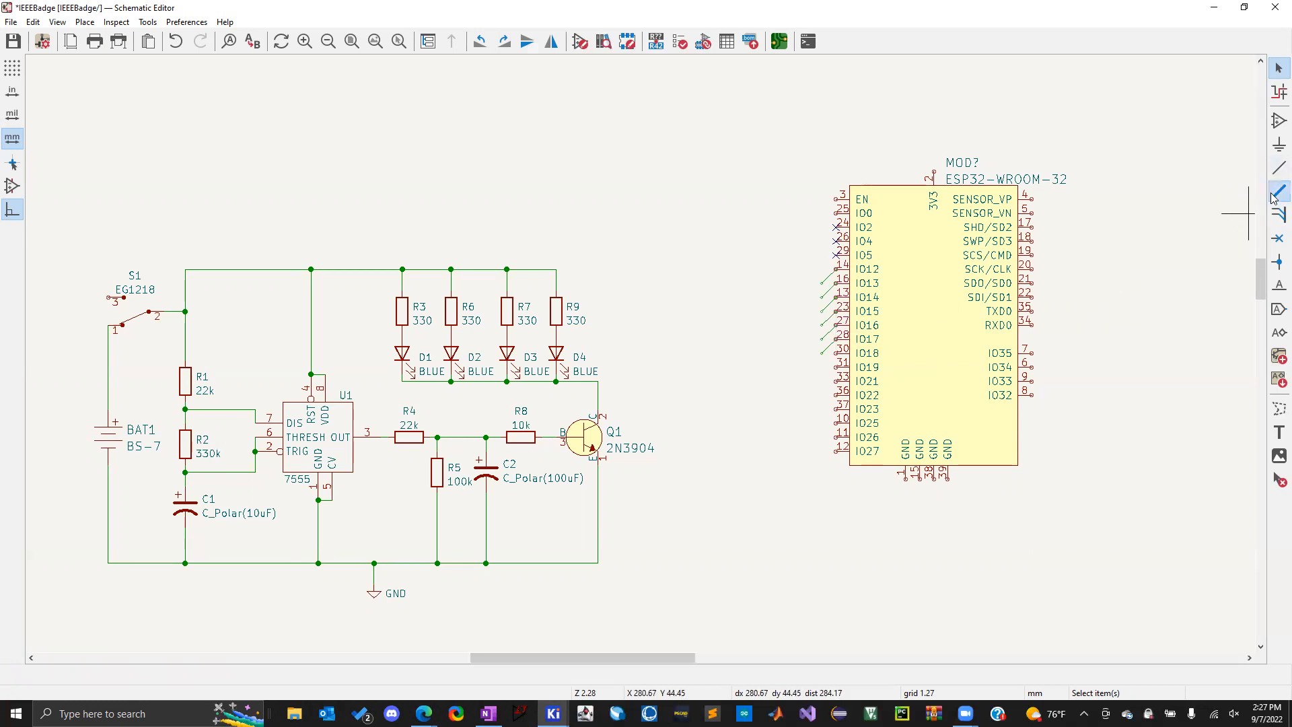
pyautogui.click(822, 283)
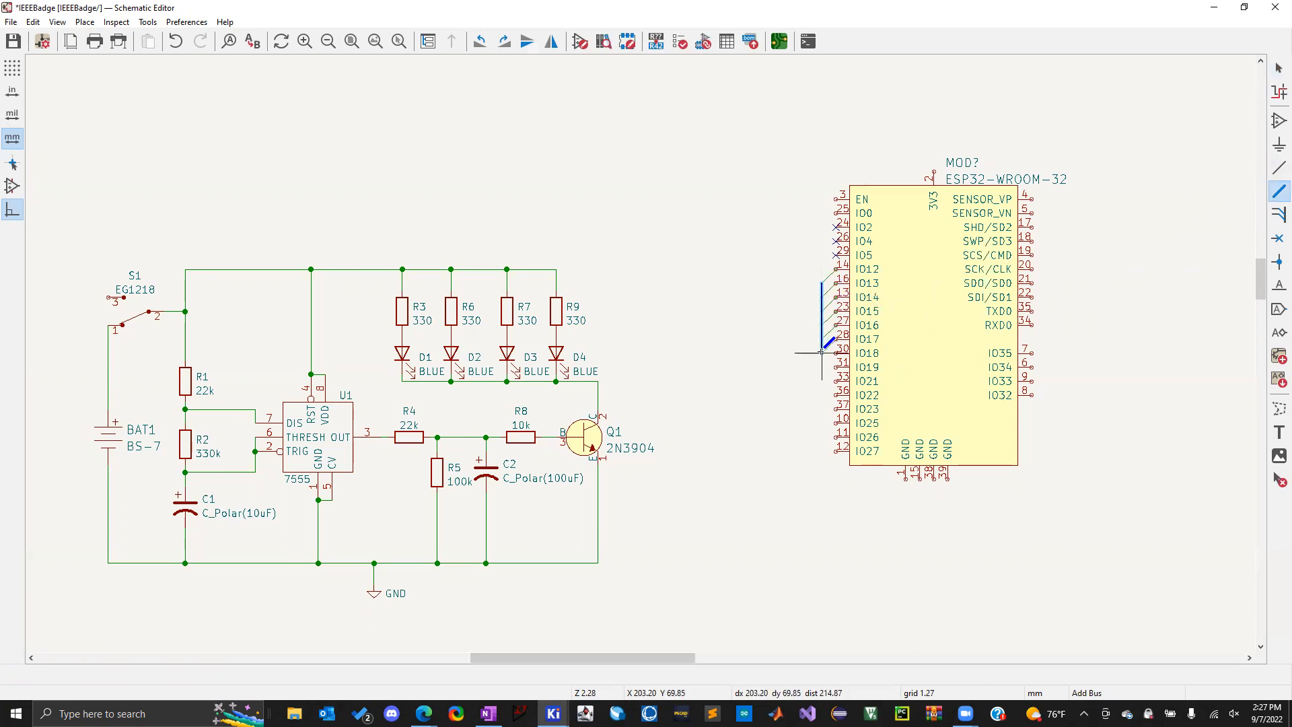
pyautogui.doubleClick(821, 351)
pyautogui.press('Escape')
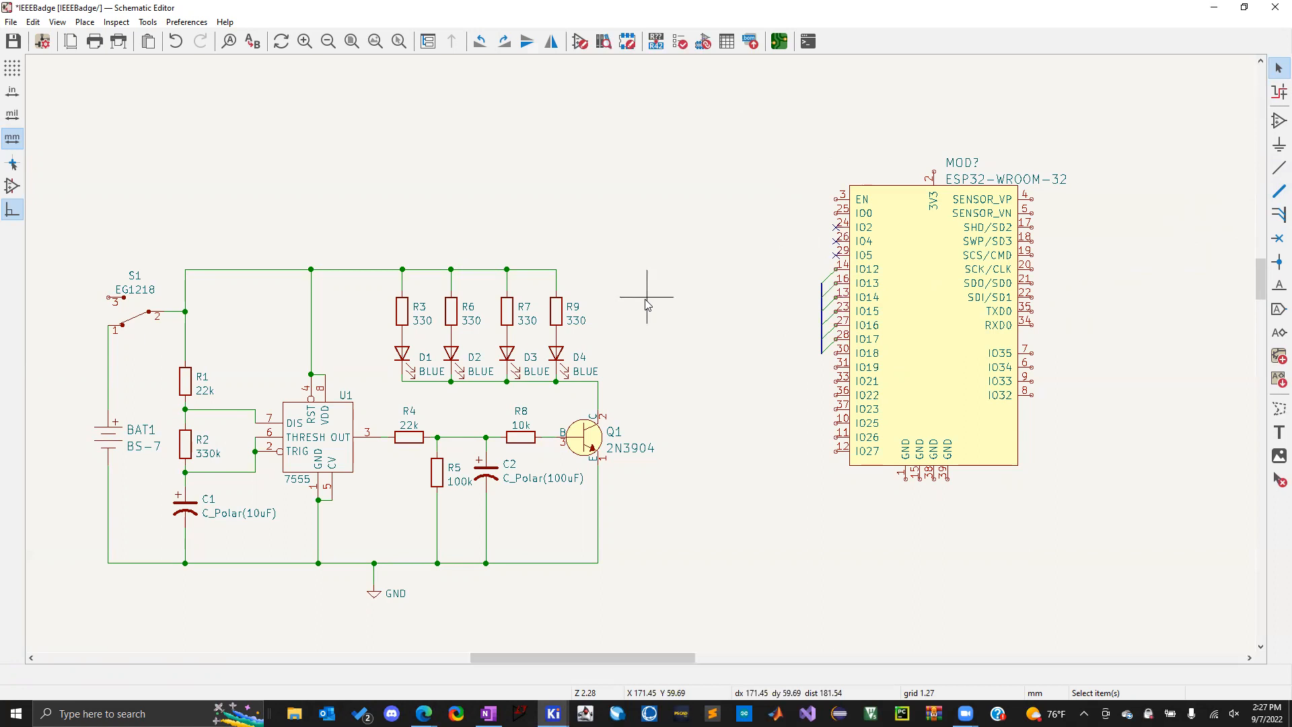
# Remove the bus beside the ESP32 symbol, and undo the bus entries and no-connect flags on its pins
pyautogui.moveTo(786, 225); pyautogui.dragTo(828, 428)
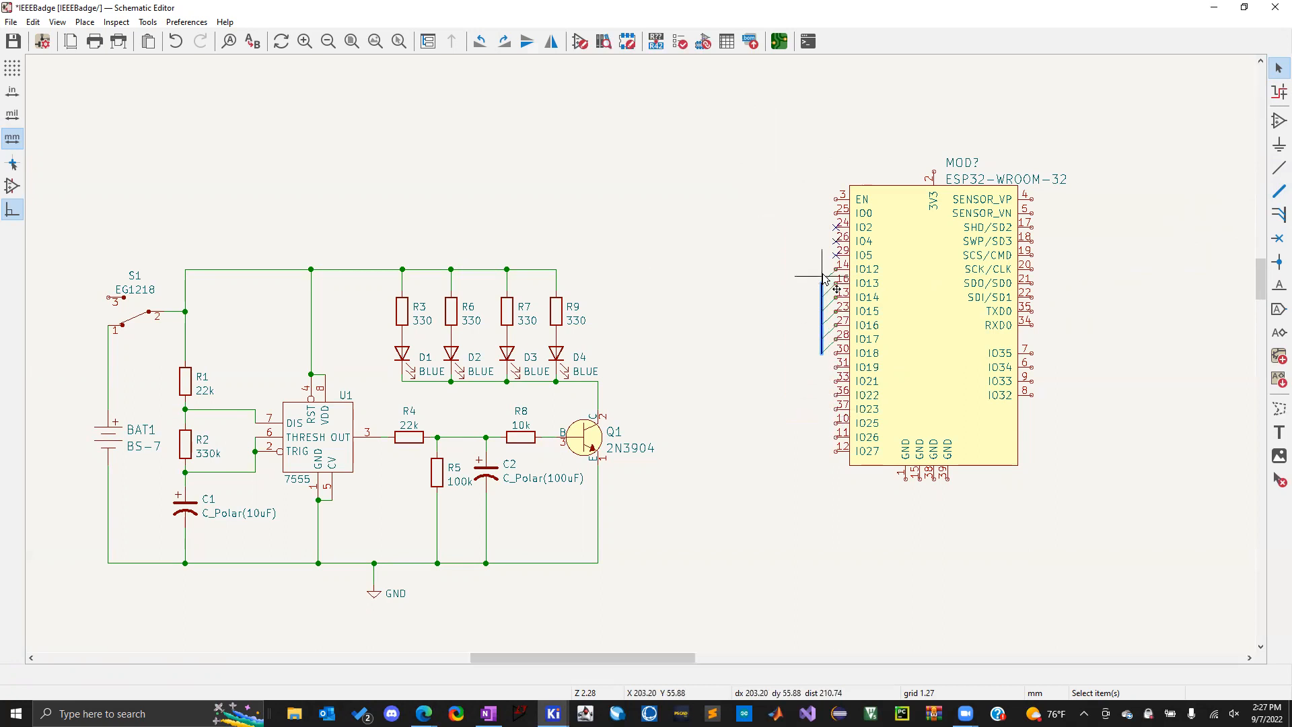
pyautogui.moveTo(834, 287)
pyautogui.mouseDown()
pyautogui.moveTo(835, 350)
pyautogui.moveTo(821, 294)
pyautogui.moveTo(822, 308)
pyautogui.mouseUp()
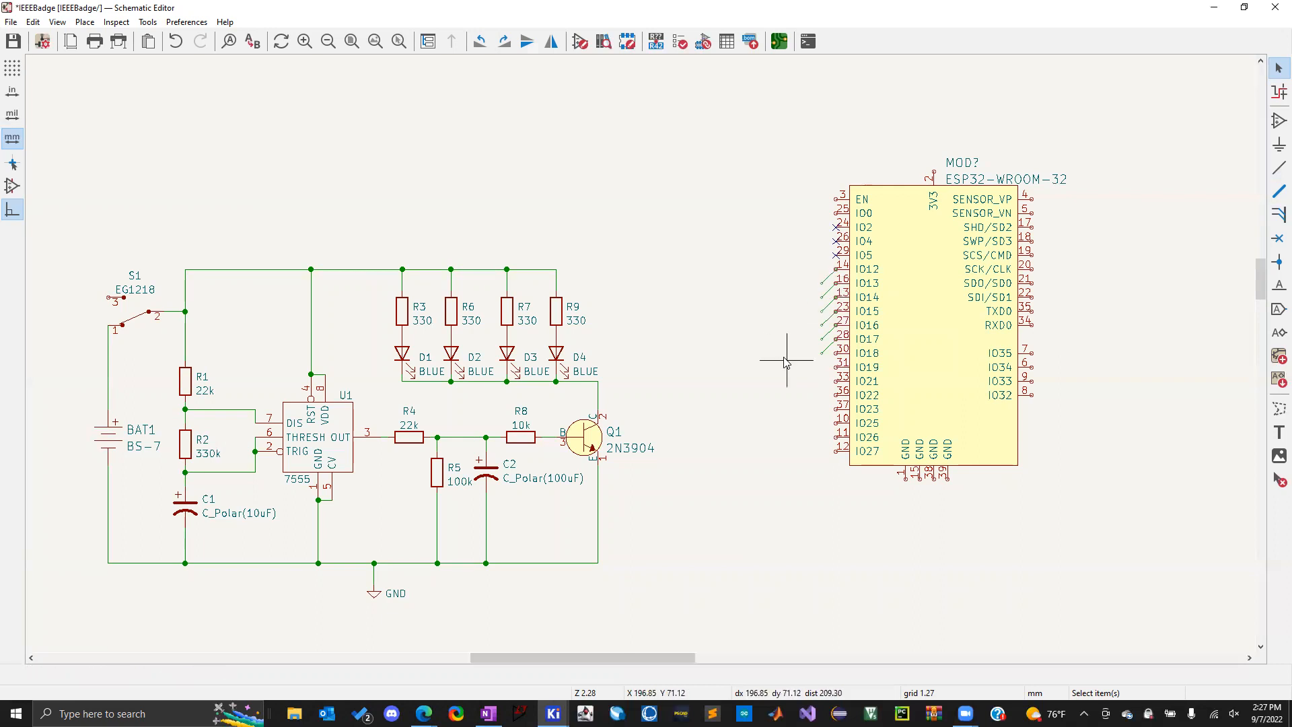
pyautogui.hotkey('ctrl', 'z')
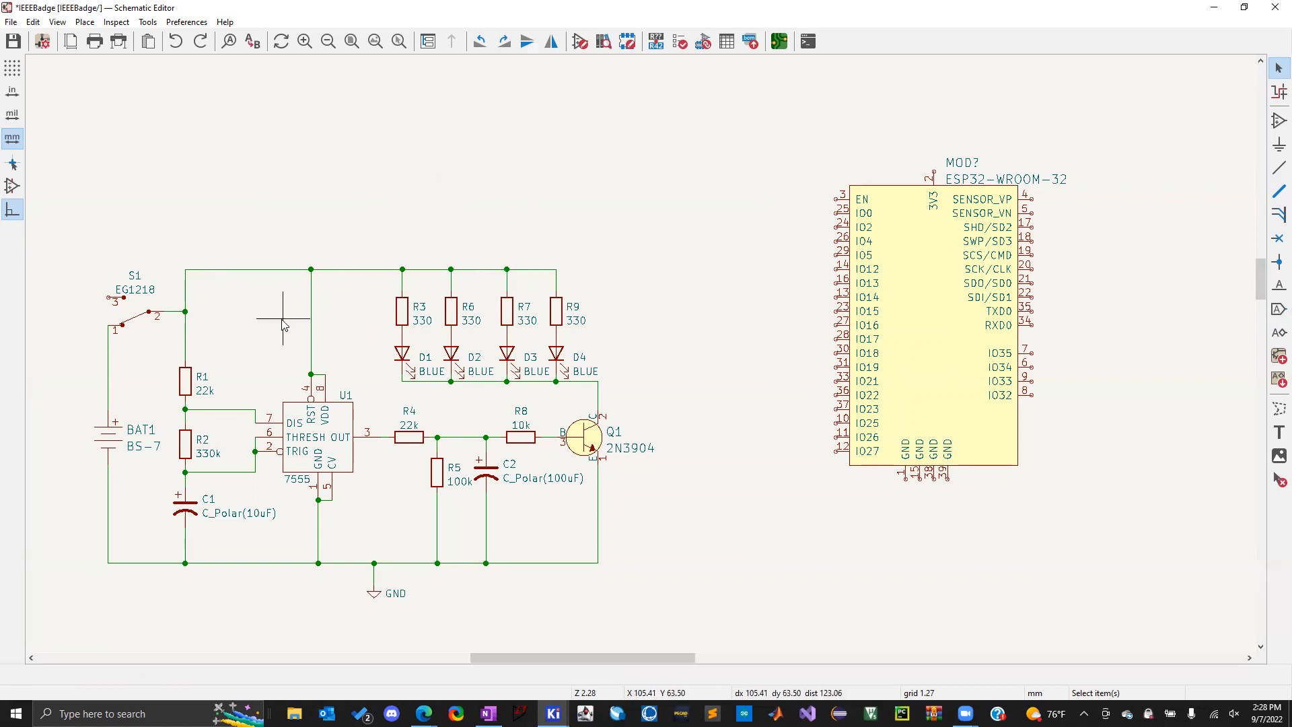
# Delete the upper supply rail with its branch wires to S1, U1, R3, R6, R7 and R9
pyautogui.moveTo(156, 252); pyautogui.dragTo(584, 285)
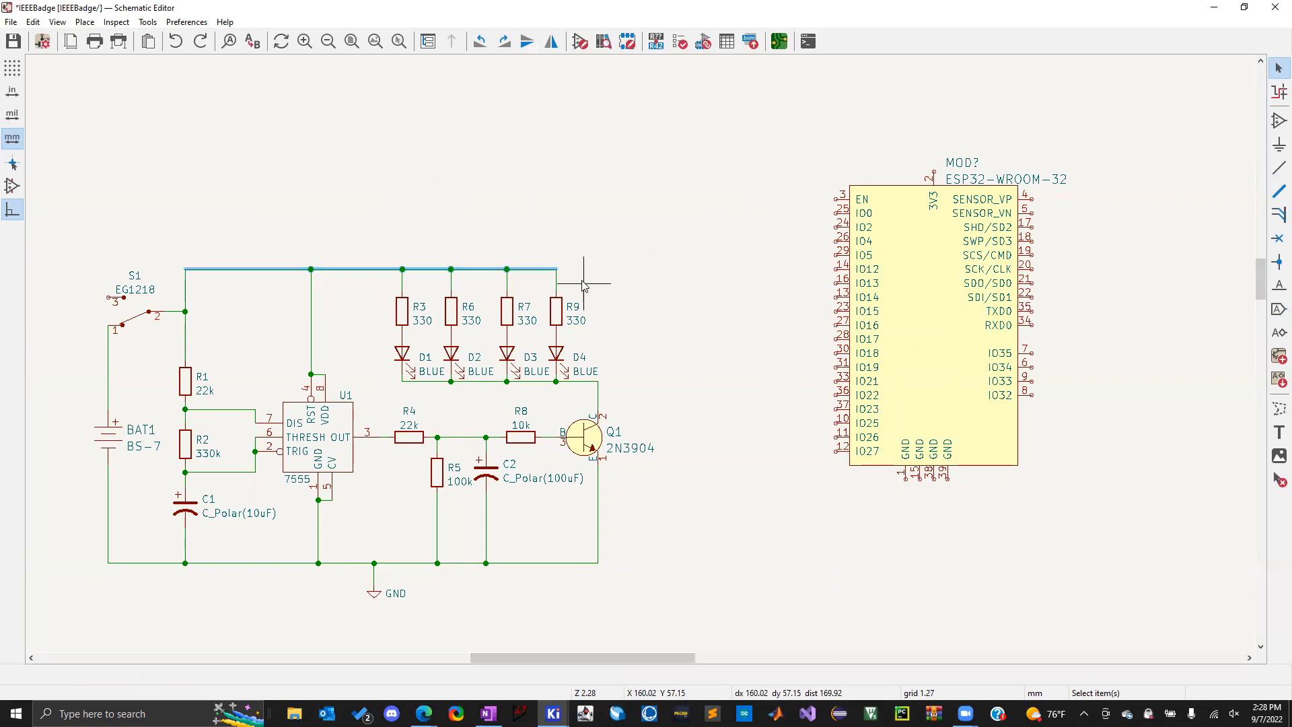
pyautogui.keyDown('shift'); pyautogui.click(311, 301); pyautogui.keyUp('shift')
pyautogui.keyDown('shift'); pyautogui.click(402, 280); pyautogui.keyUp('shift')
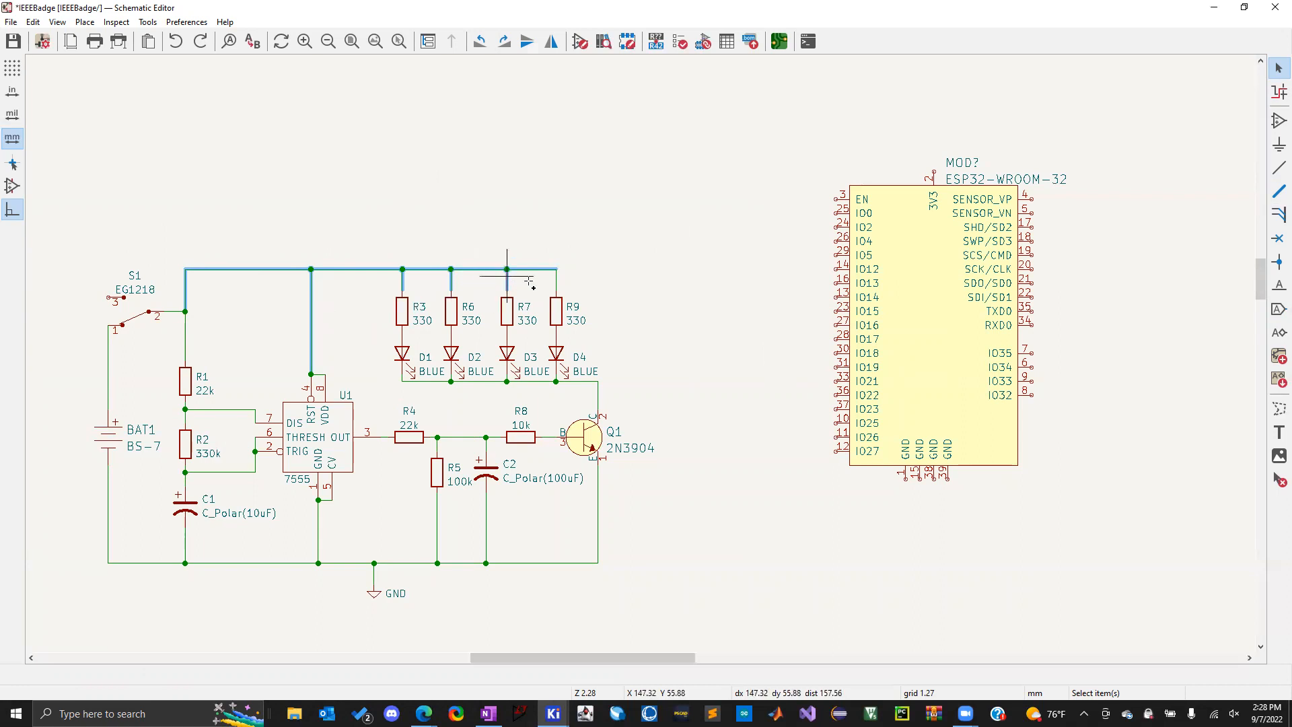
pyautogui.press('Delete')
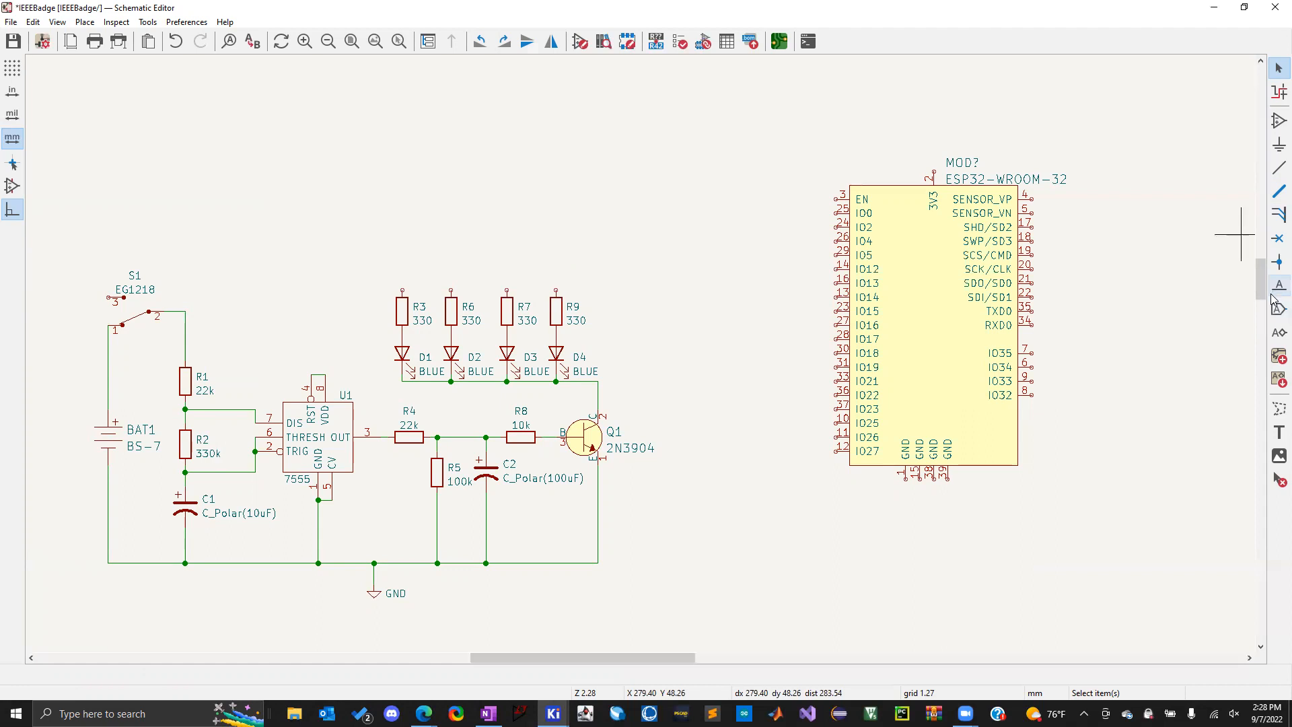
pyautogui.click(1274, 335)
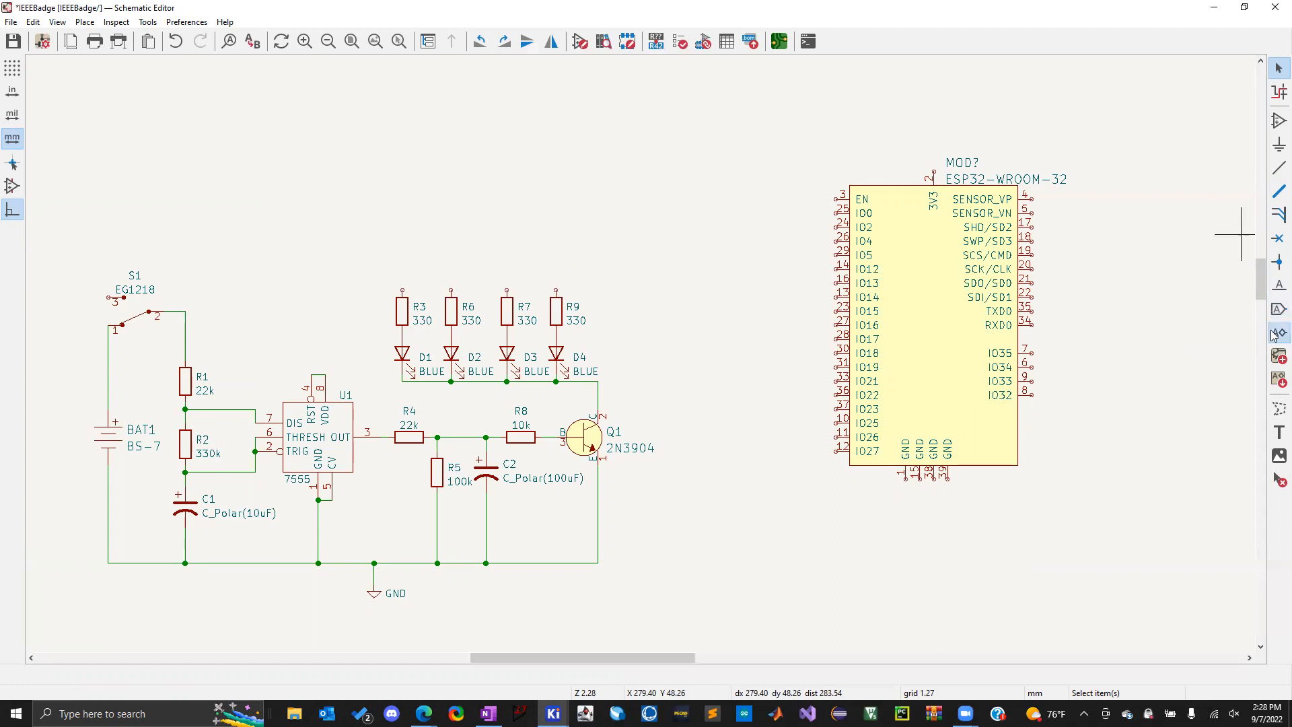
pyautogui.click(770, 118)
pyautogui.click(368, 244)
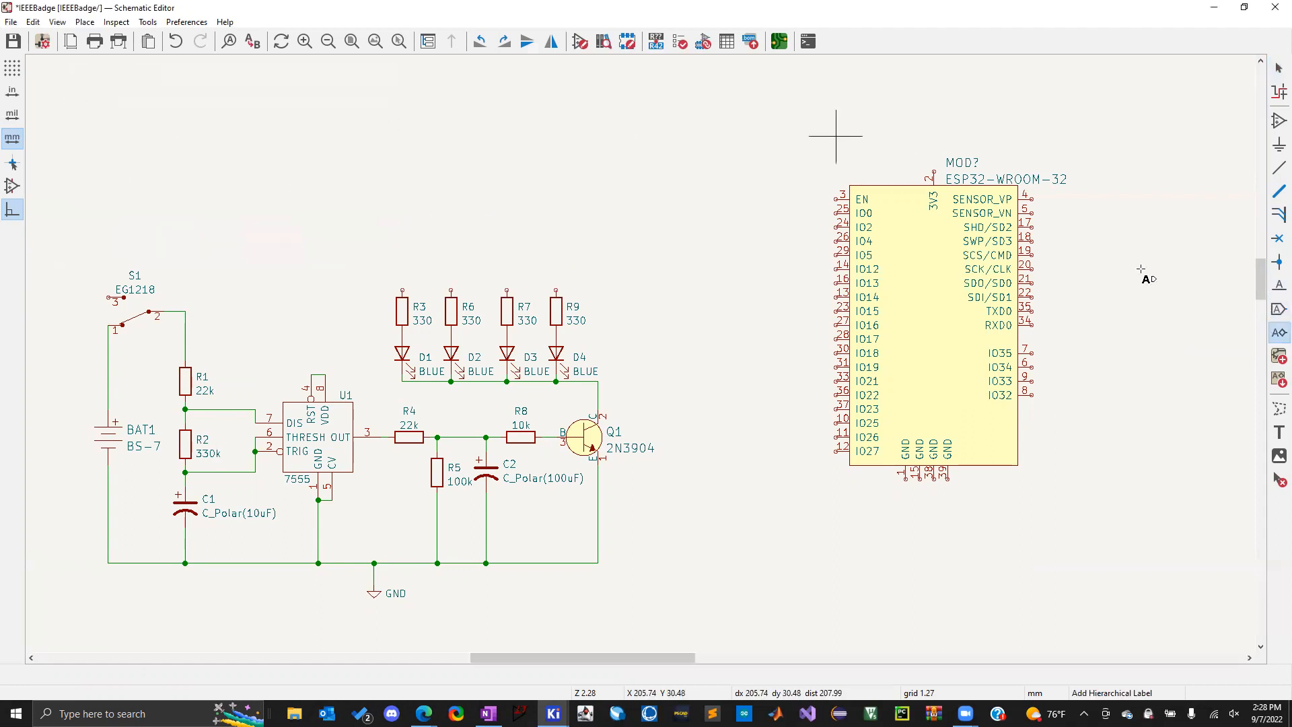
pyautogui.press('Escape')
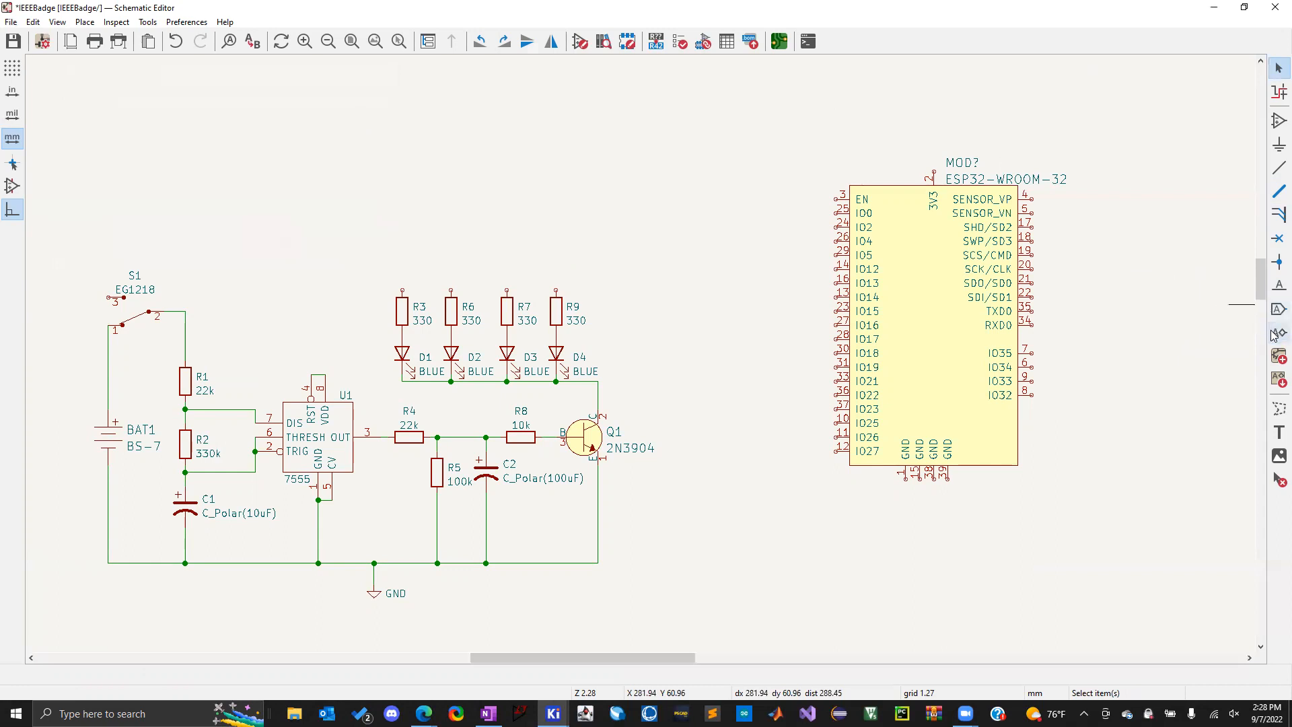
# Place a net label PWR on the corner of the wire between S1 pin 2 and R1
pyautogui.click(1274, 288)
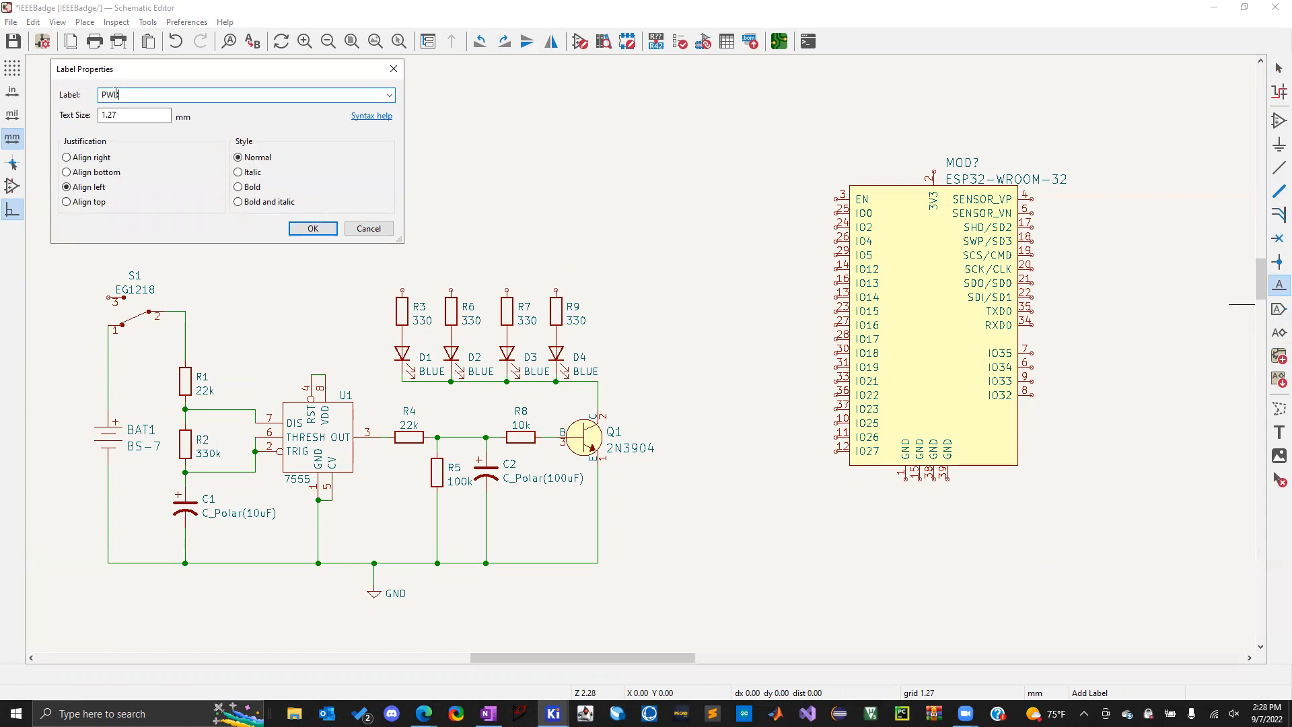
pyautogui.click(313, 229)
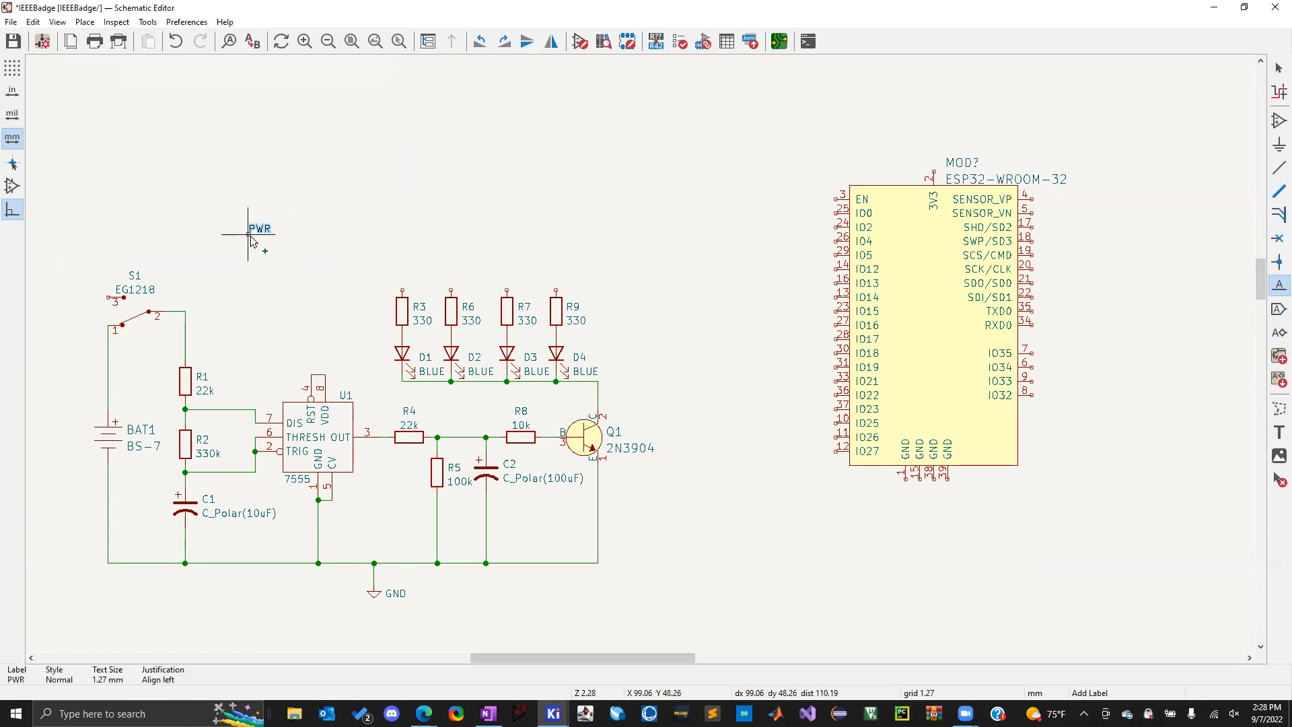
pyautogui.click(187, 311)
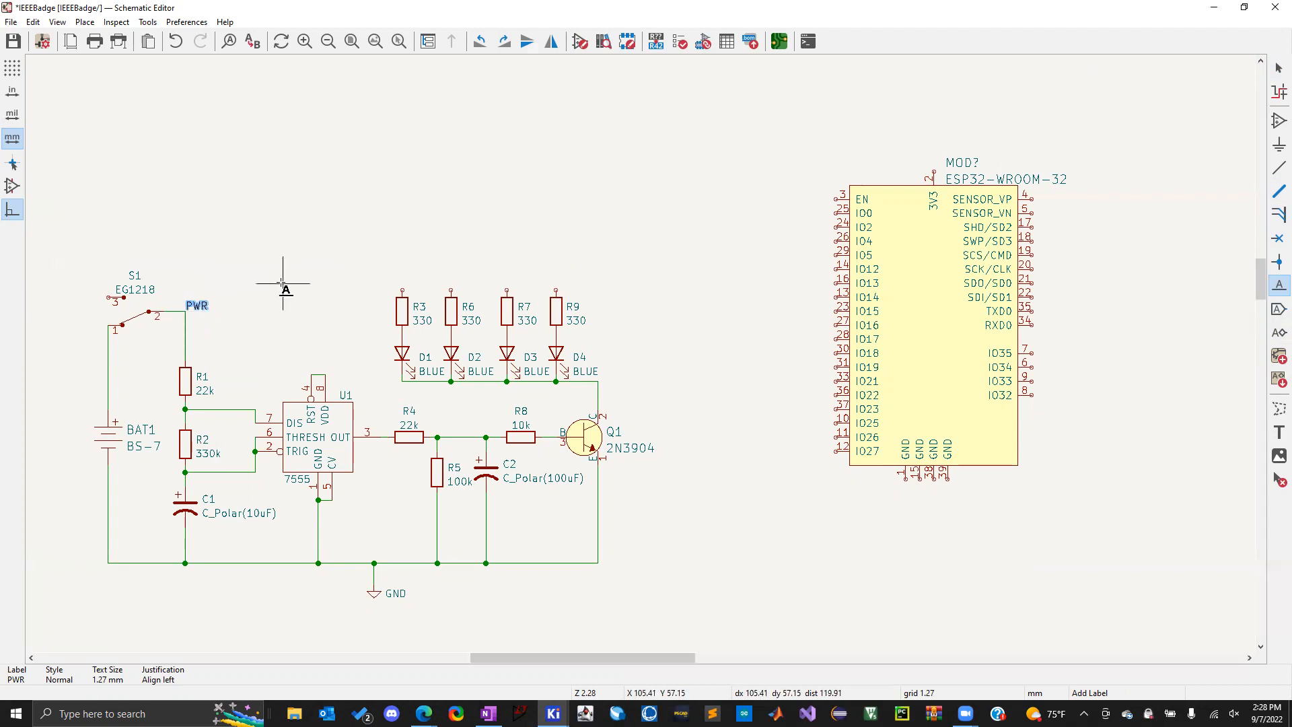
pyautogui.press('Escape')
# Duplicate the PWR label onto the wire joining U1 pins 4 and 8
pyautogui.click(182, 321)
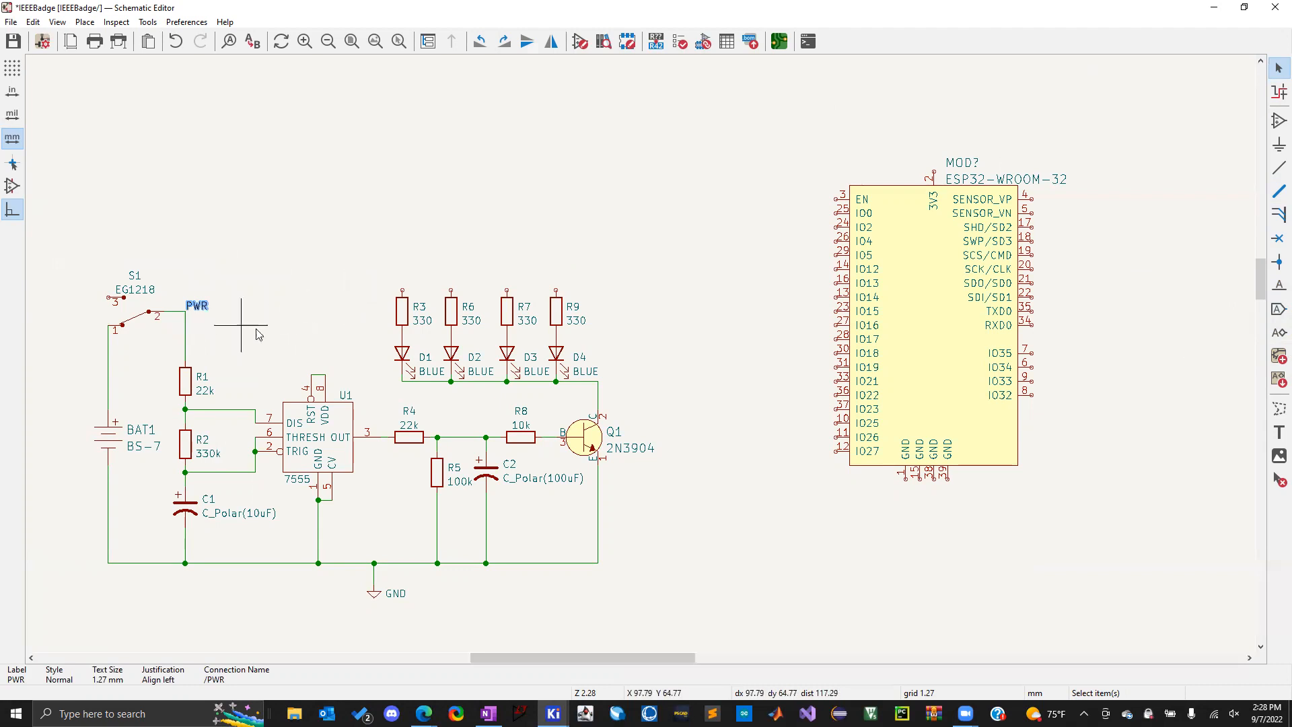
pyautogui.hotkey('ctrl', 'd')
pyautogui.click(319, 375)
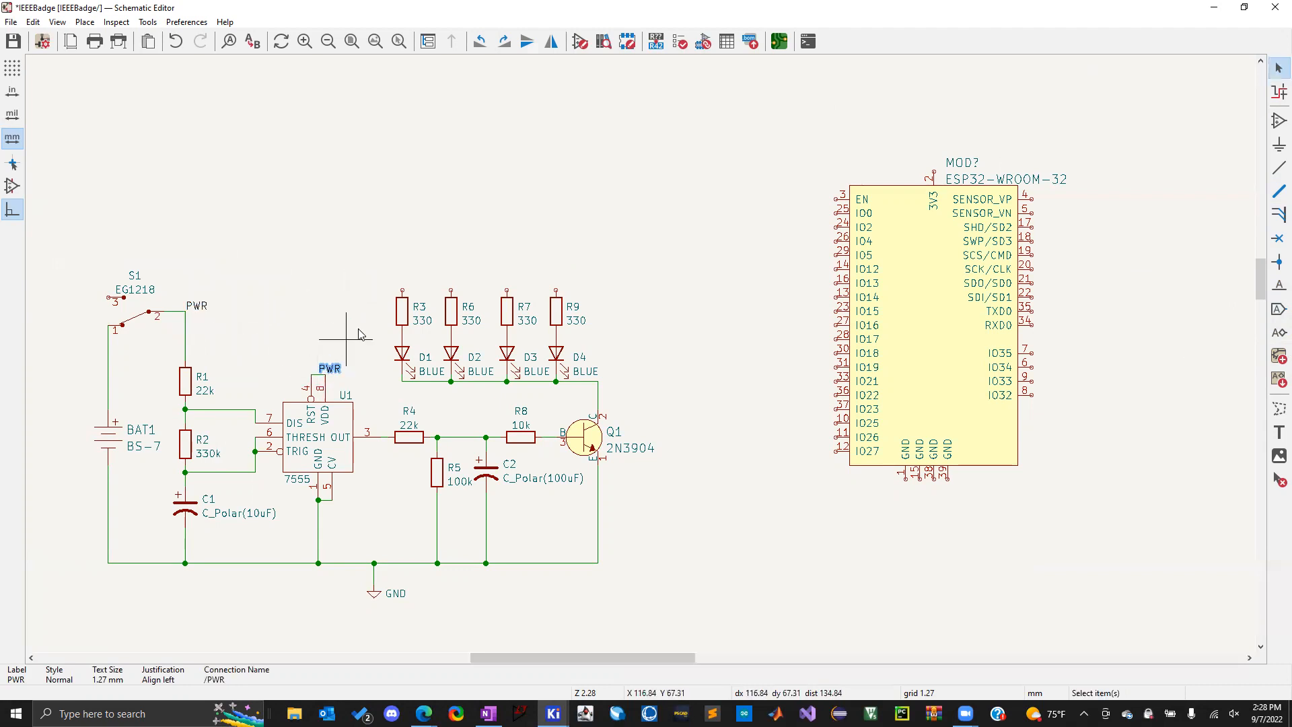
# Duplicate the PWR label onto the upper pins of R3, R6, R7 and R9
pyautogui.hotkey('ctrl', 'd')
pyautogui.click(403, 291)
pyautogui.hotkey('ctrl', 'd')
pyautogui.click(454, 291)
pyautogui.hotkey('ctrl', 'd')
pyautogui.click(507, 290)
pyautogui.hotkey('ctrl', 'd')
pyautogui.click(556, 291)
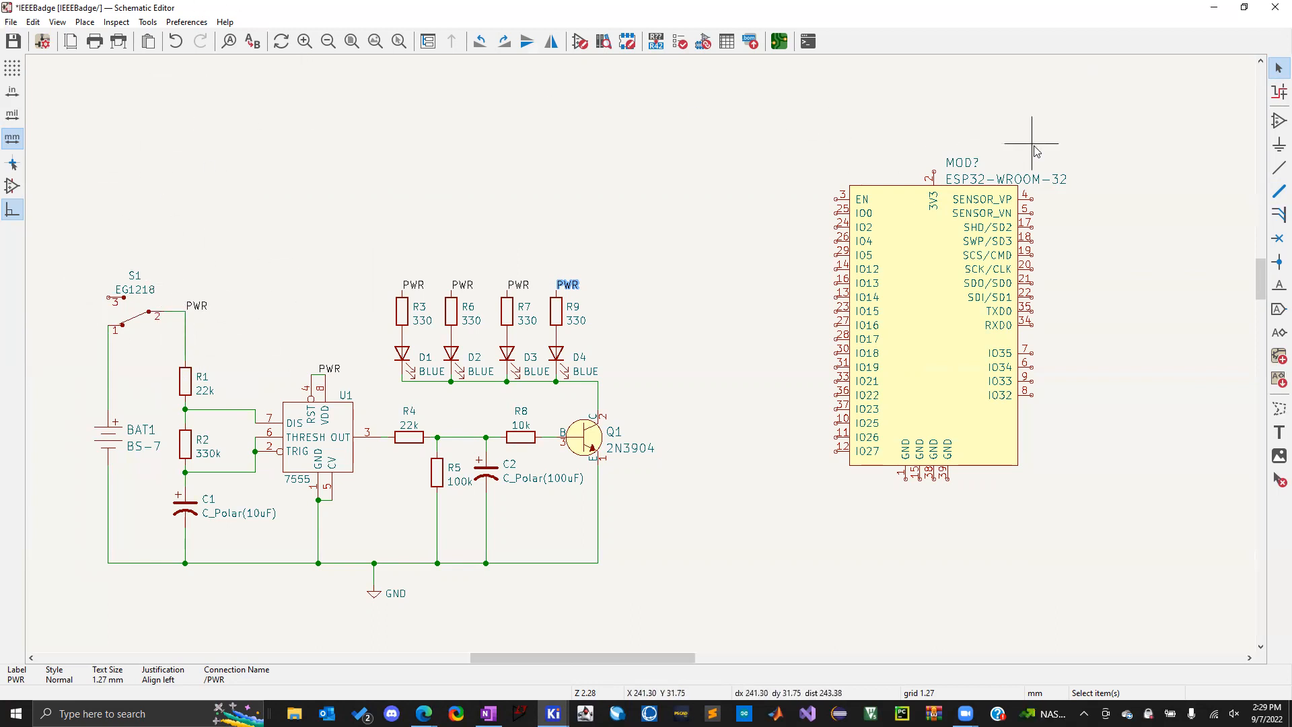
# Select the PWR labels at S1, R3, R6 and R7 in turn to examine which points share the net
pyautogui.click(198, 306)
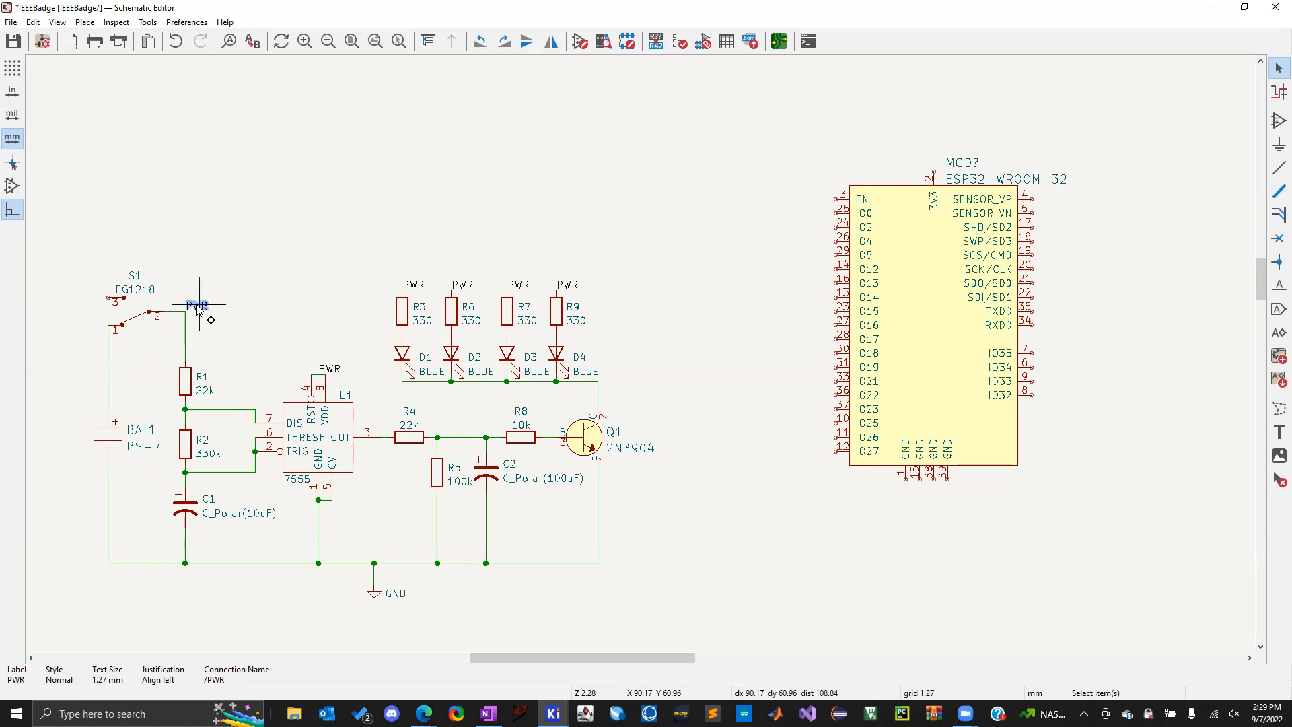
pyautogui.click(414, 285)
pyautogui.click(463, 285)
pyautogui.click(516, 286)
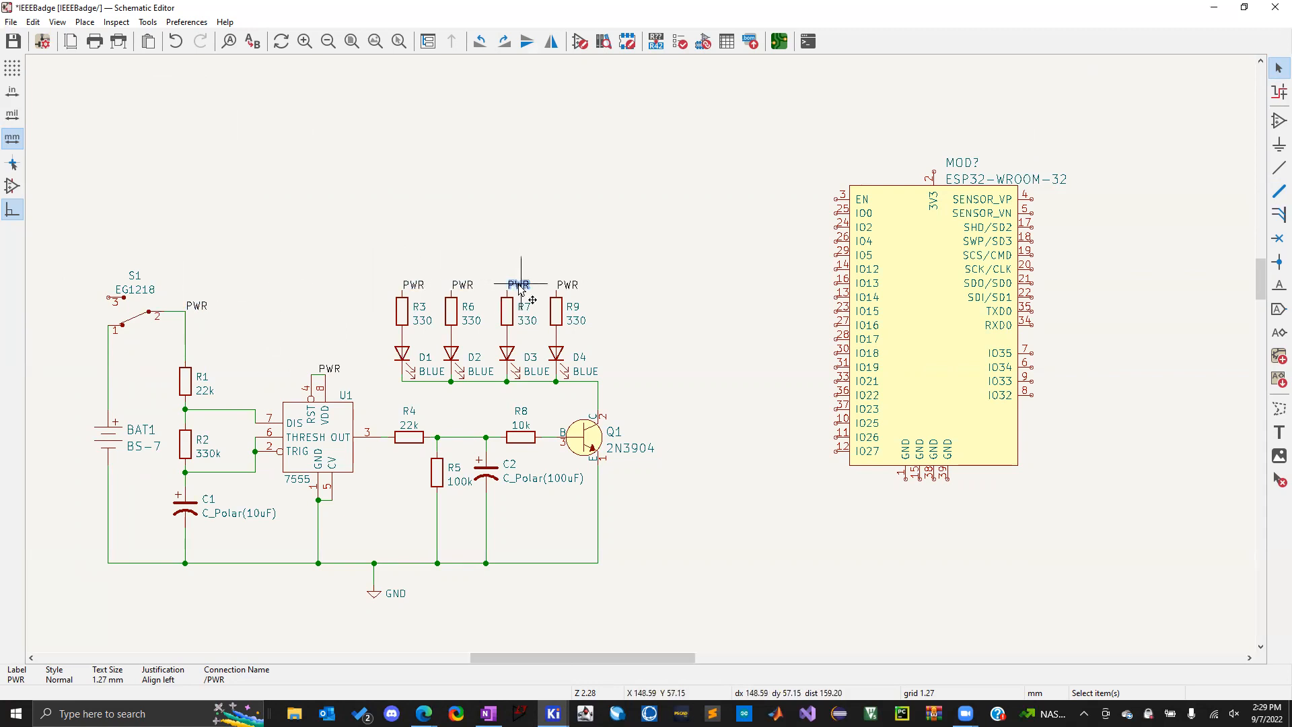
pyautogui.click(226, 409)
pyautogui.click(180, 421)
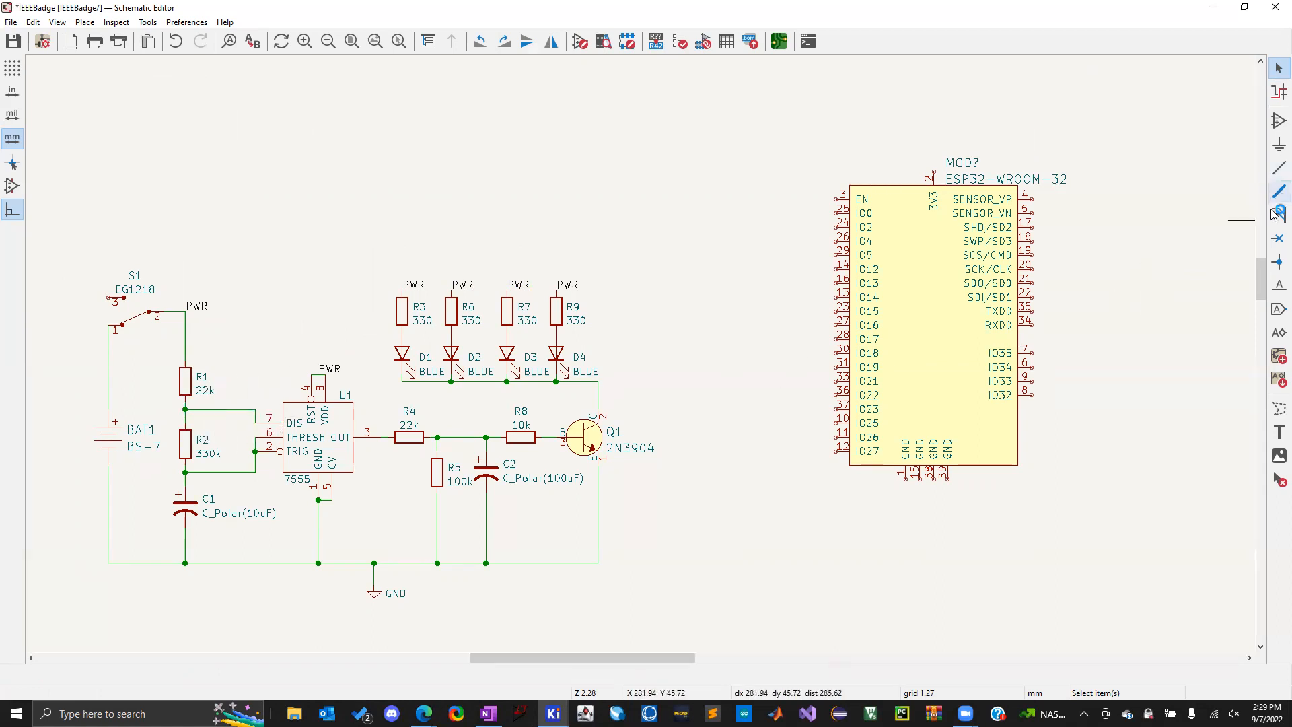
# Place a net label DIS on the wire from R1 to U1 pin 7, and delete it again
pyautogui.click(1279, 284)
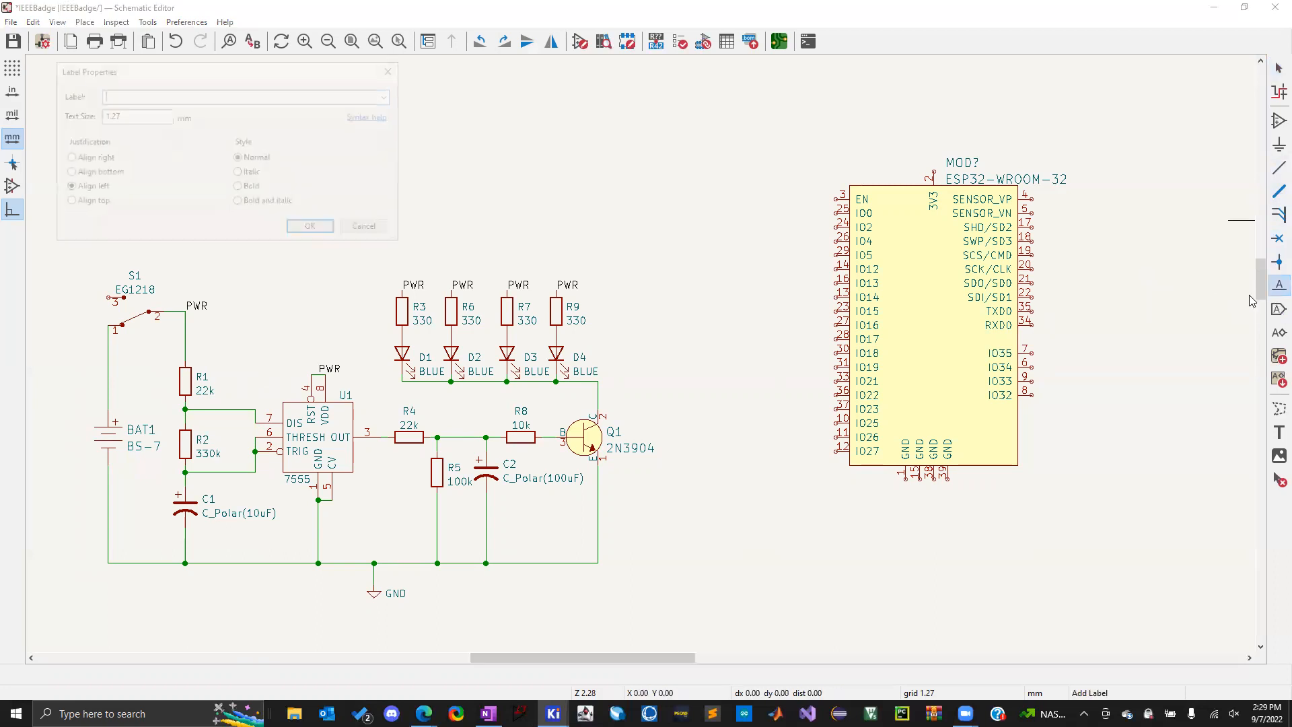
pyautogui.click(312, 227)
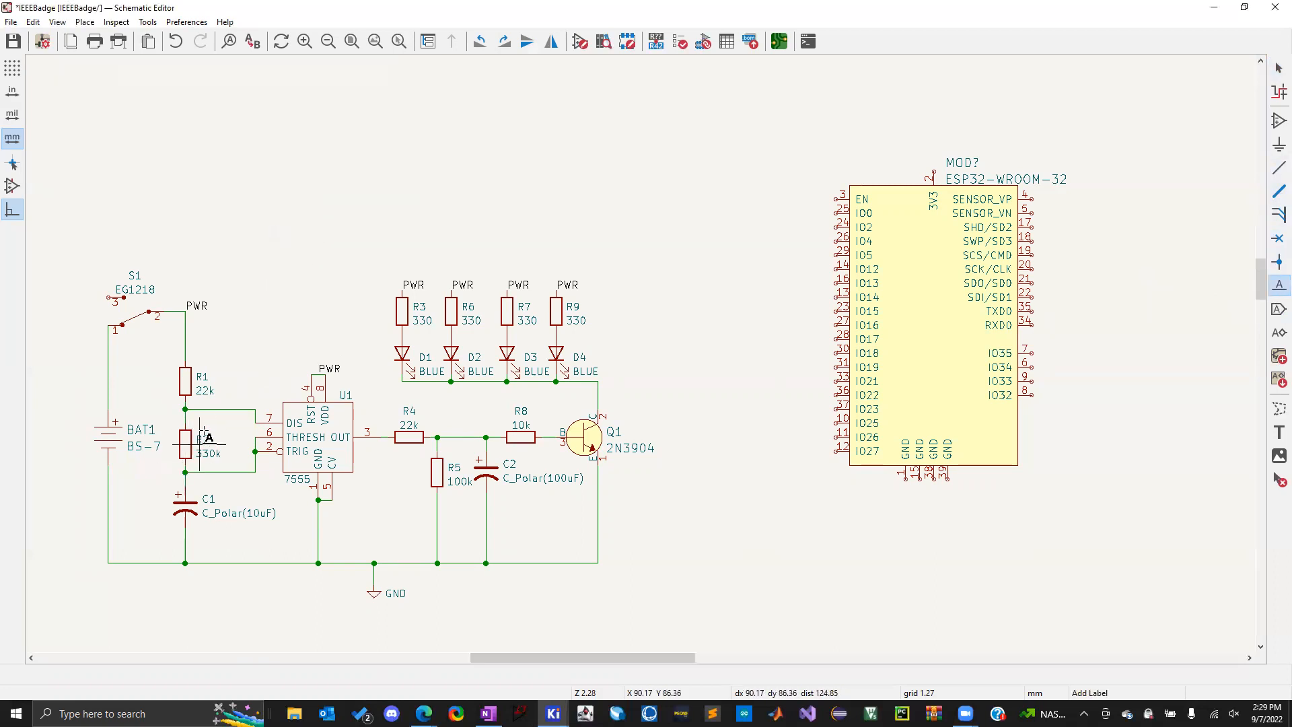
pyautogui.click(301, 339)
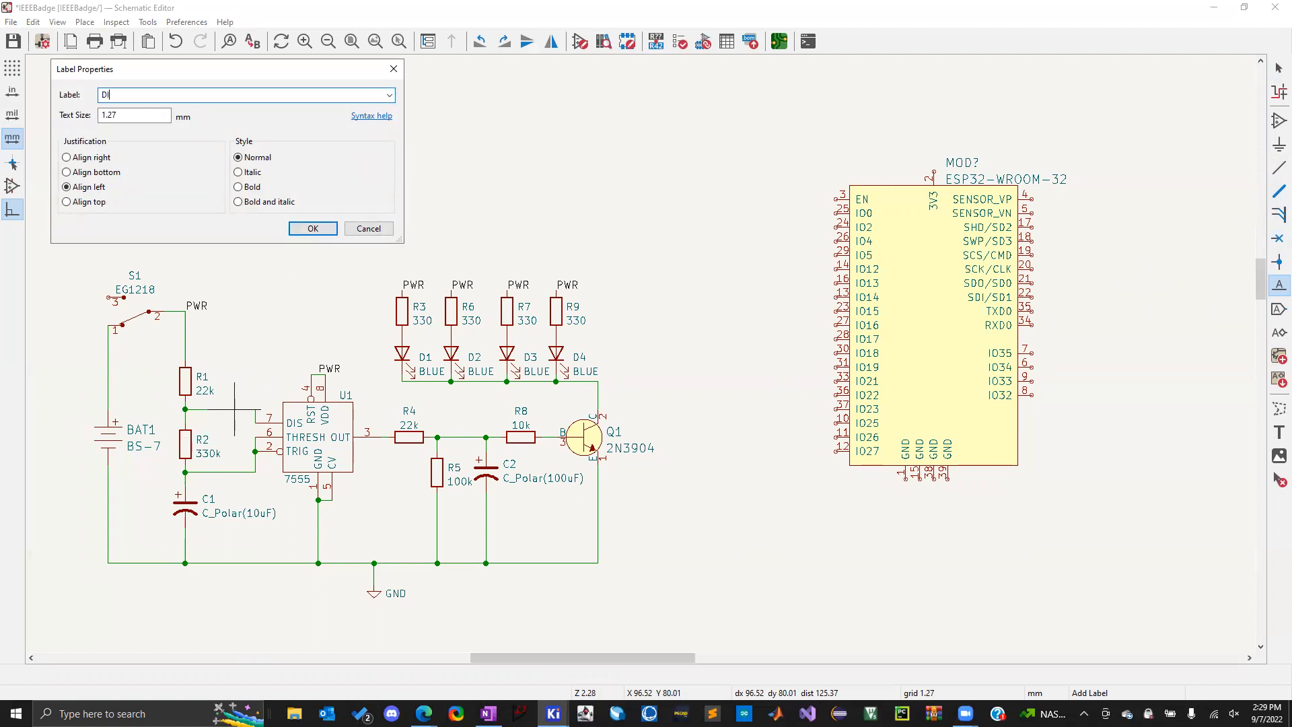
pyautogui.write('DIS')
pyautogui.press('Return')
pyautogui.click(235, 410)
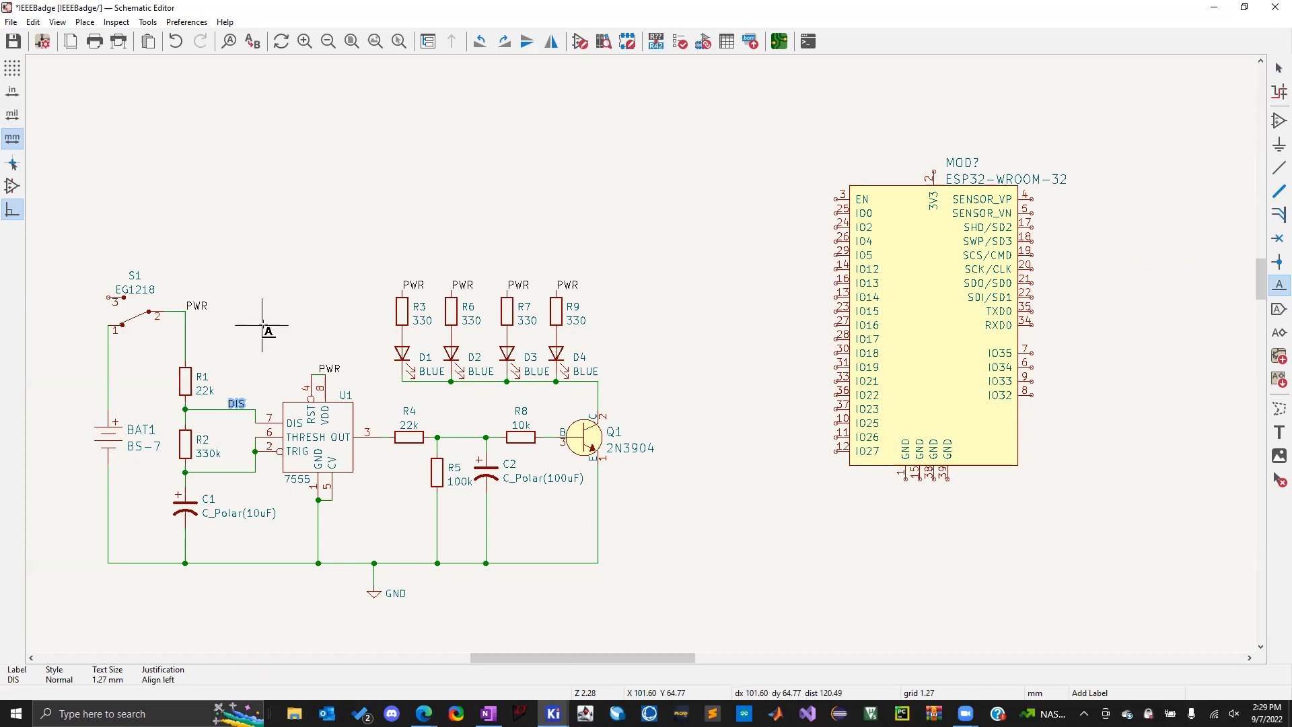
pyautogui.press('Delete')
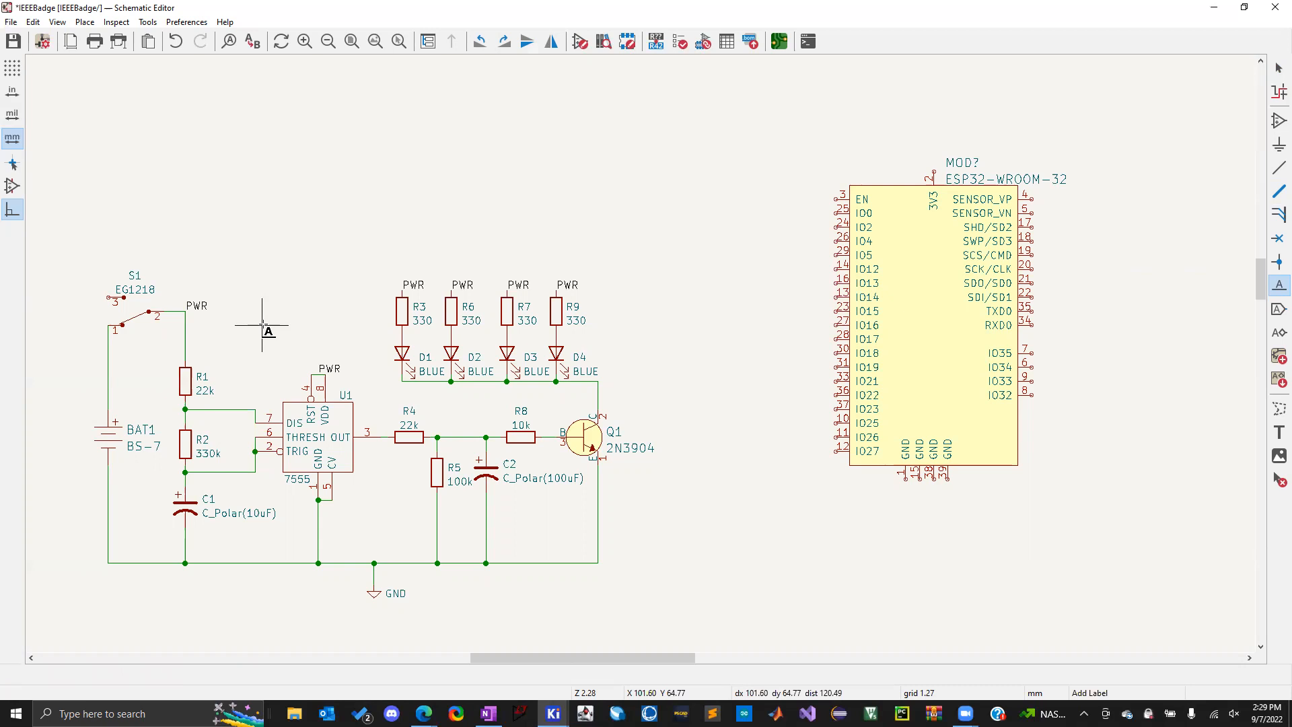
pyautogui.press('Escape')
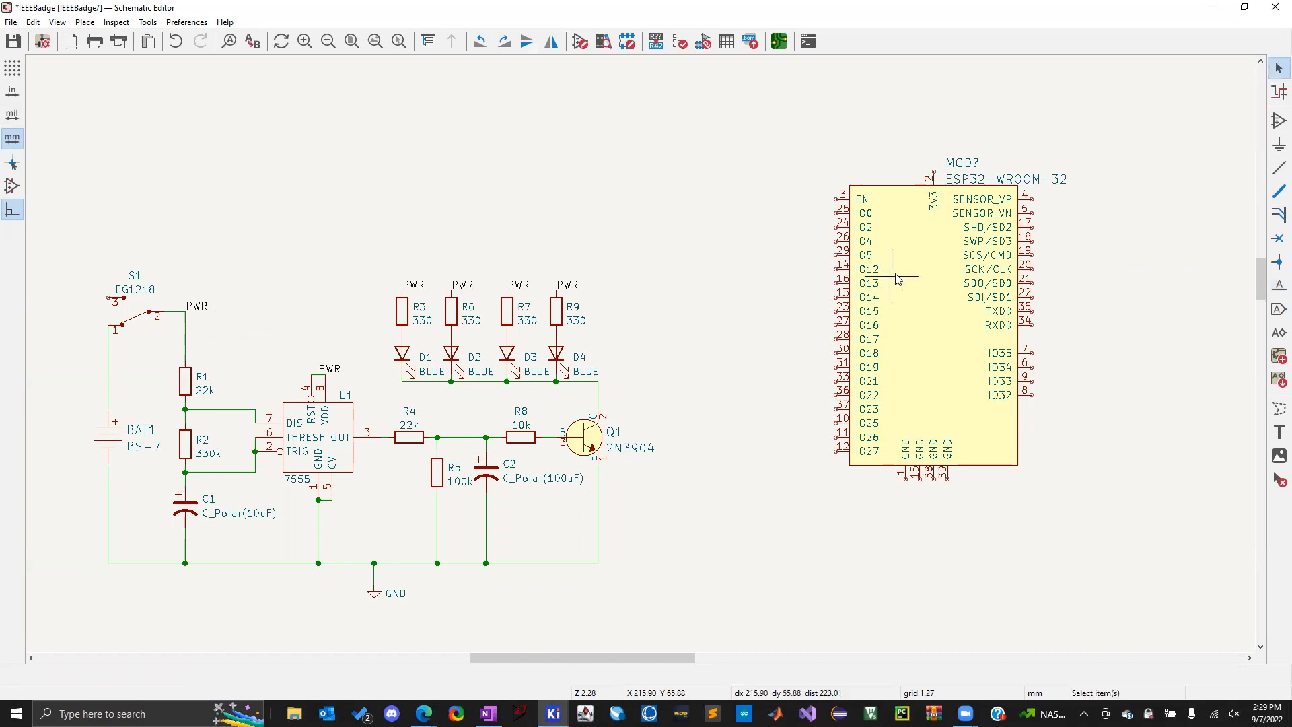
# Select all six PWR labels together to examine the shared net, and clear the selection
pyautogui.click(176, 313)
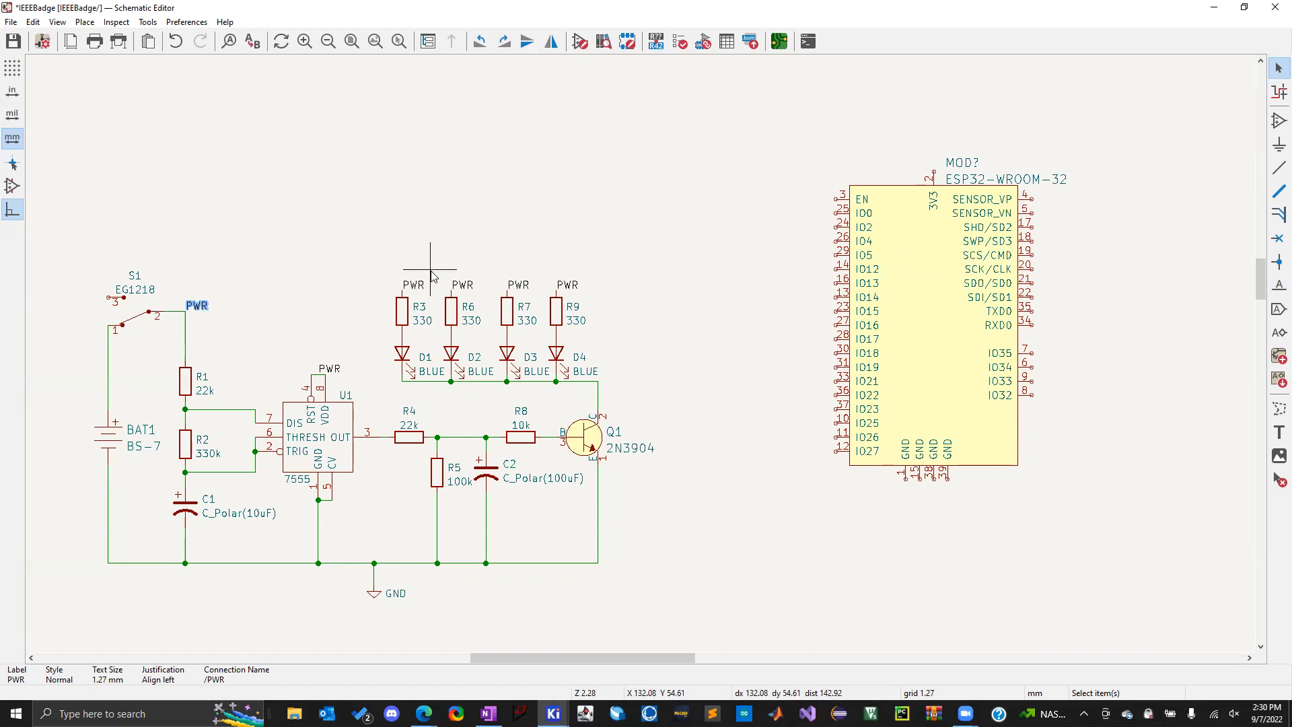
pyautogui.click(414, 285)
pyautogui.keyDown('shift'); pyautogui.click(463, 284); pyautogui.keyUp('shift')
pyautogui.keyDown('shift'); pyautogui.click(518, 284); pyautogui.keyUp('shift')
pyautogui.keyDown('shift'); pyautogui.click(567, 284); pyautogui.keyUp('shift')
pyautogui.keyDown('shift'); pyautogui.click(330, 369); pyautogui.keyUp('shift')
pyautogui.keyDown('shift'); pyautogui.click(197, 306); pyautogui.keyUp('shift')
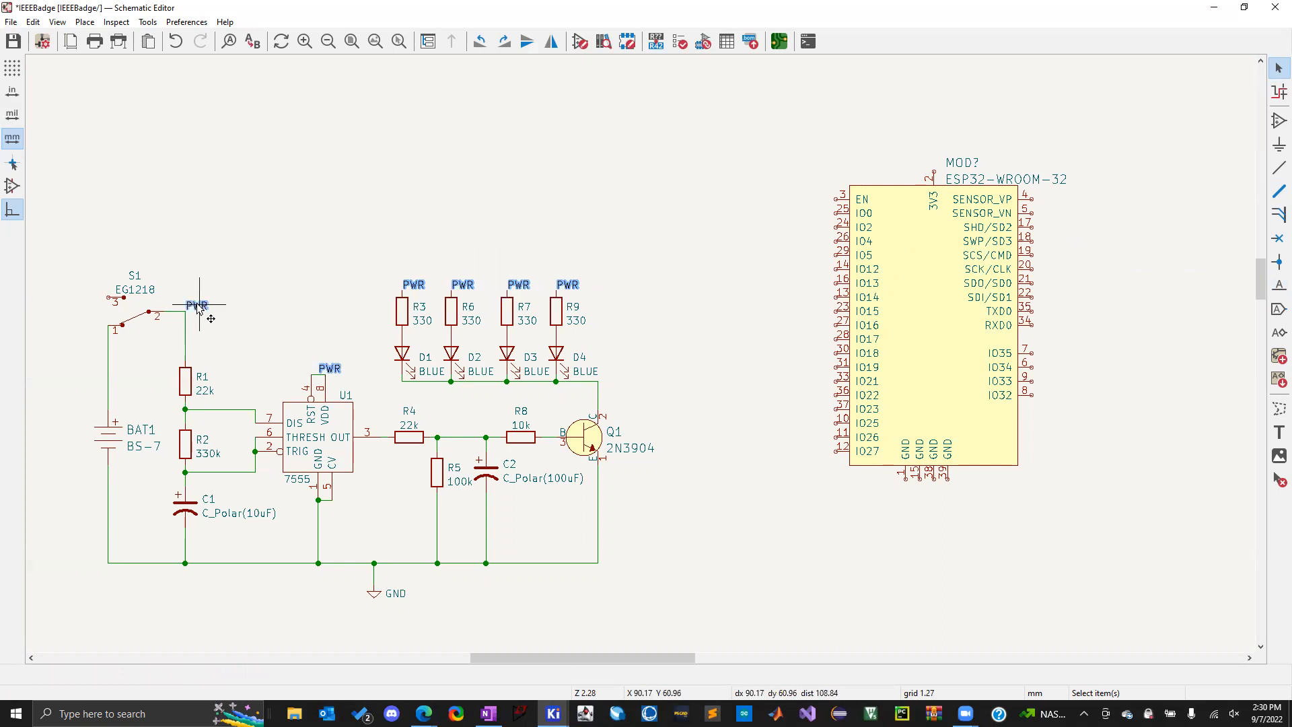
pyautogui.click(332, 236)
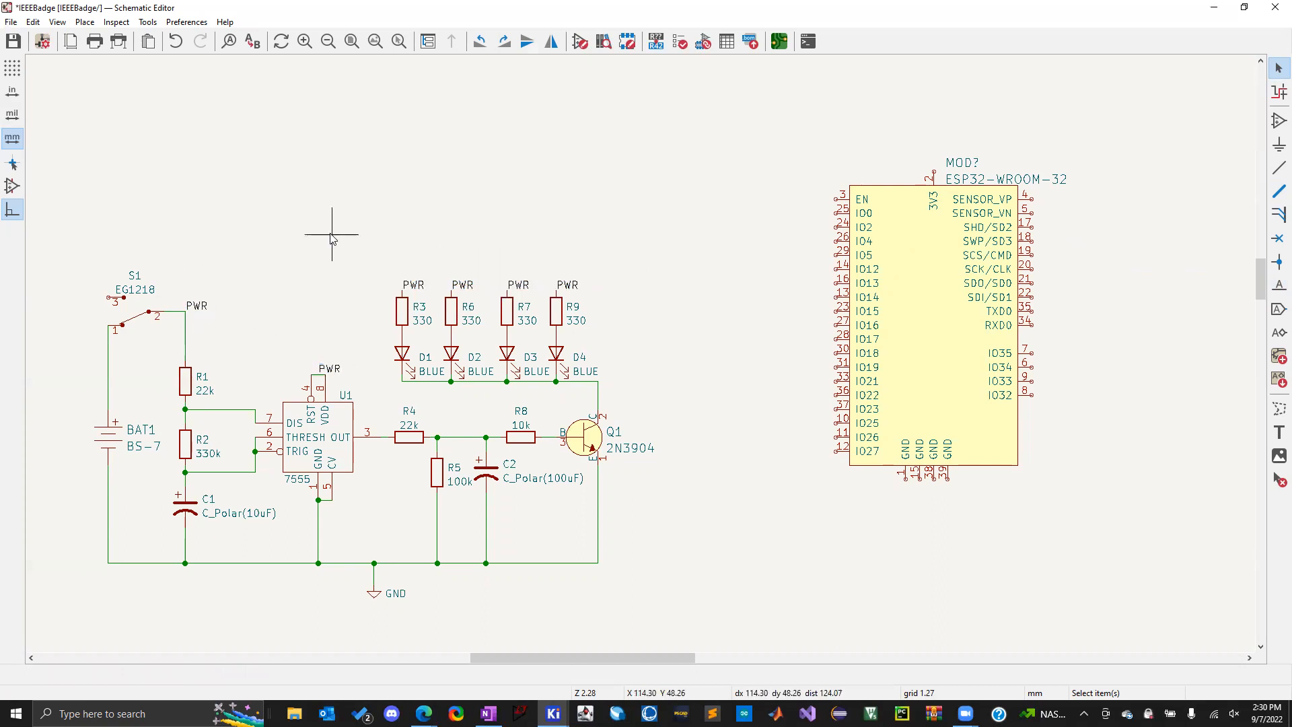
# Draw a hierarchical sheet about 29 × 37 mm in the empty area above and left of S1, with the sheet name TEST
pyautogui.click(1275, 358)
pyautogui.press('Escape')
pyautogui.scroll(-5, 947, 281)
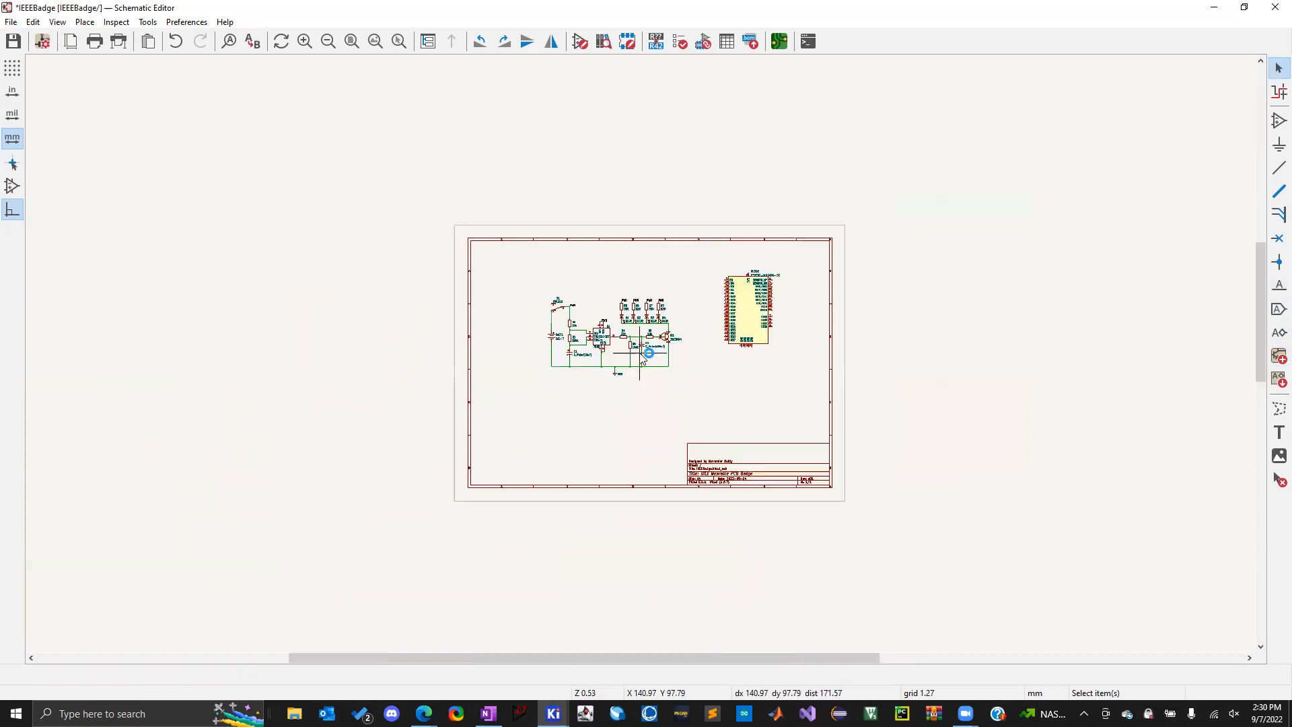
pyautogui.scroll(4, 669, 230)
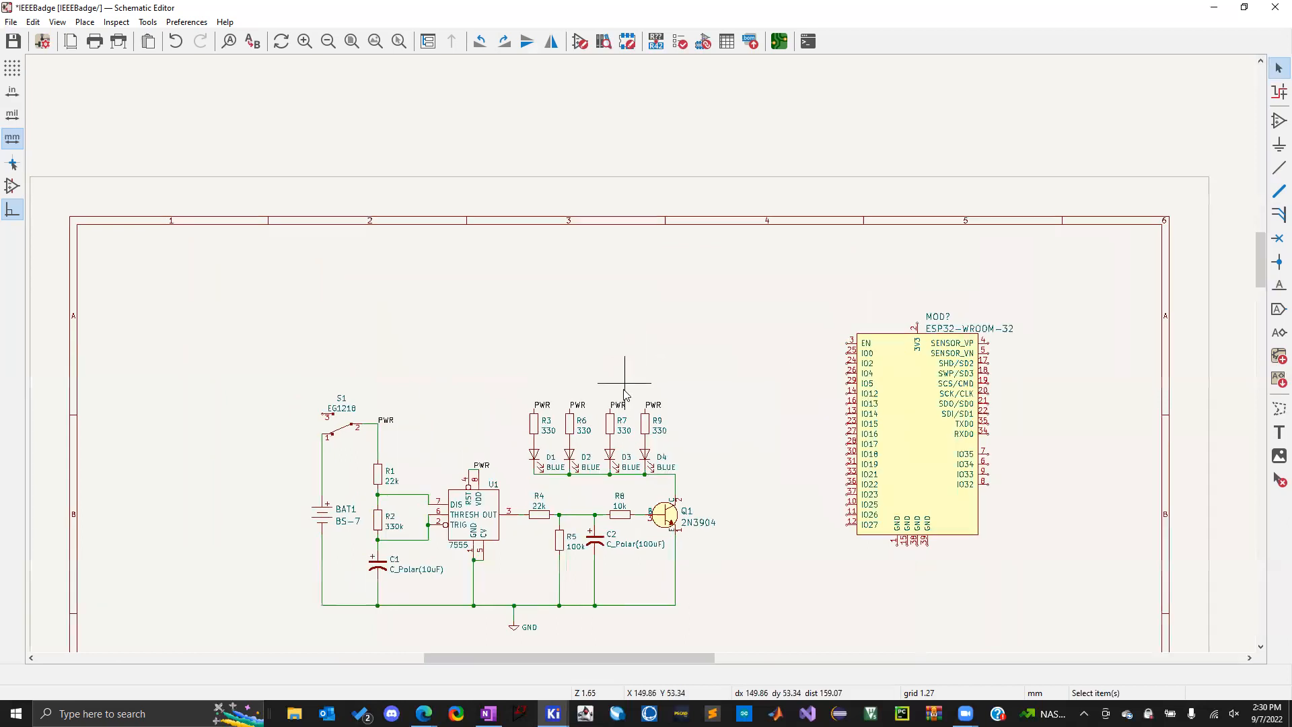
pyautogui.click(1274, 359)
pyautogui.moveTo(147, 234); pyautogui.dragTo(292, 391)
pyautogui.click(153, 245)
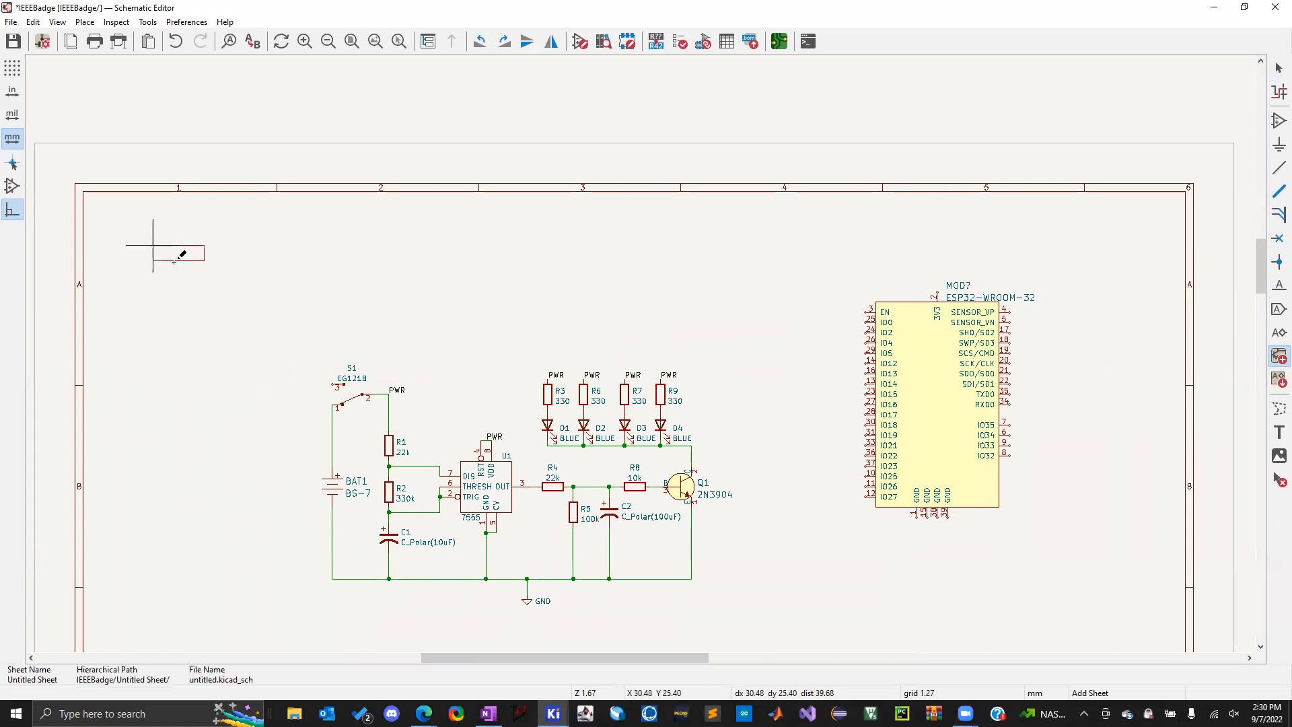
pyautogui.click(275, 393)
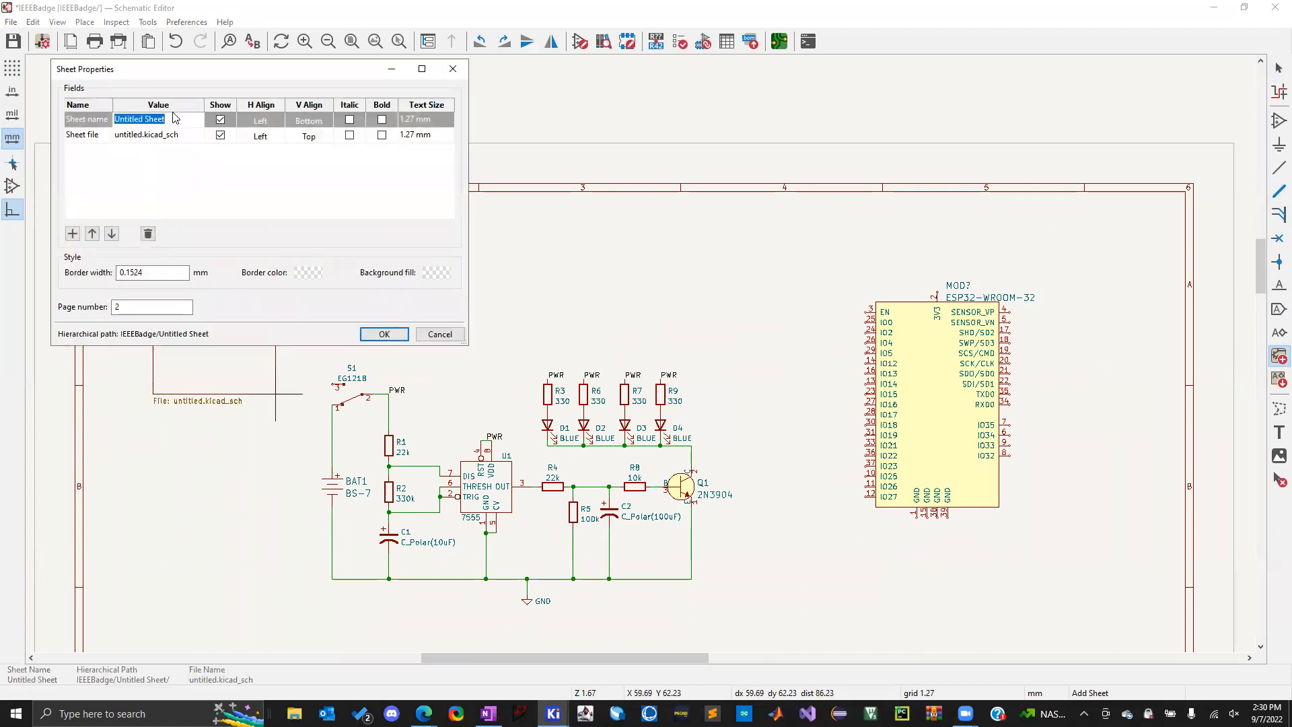
pyautogui.write('TES')
pyautogui.click(383, 332)
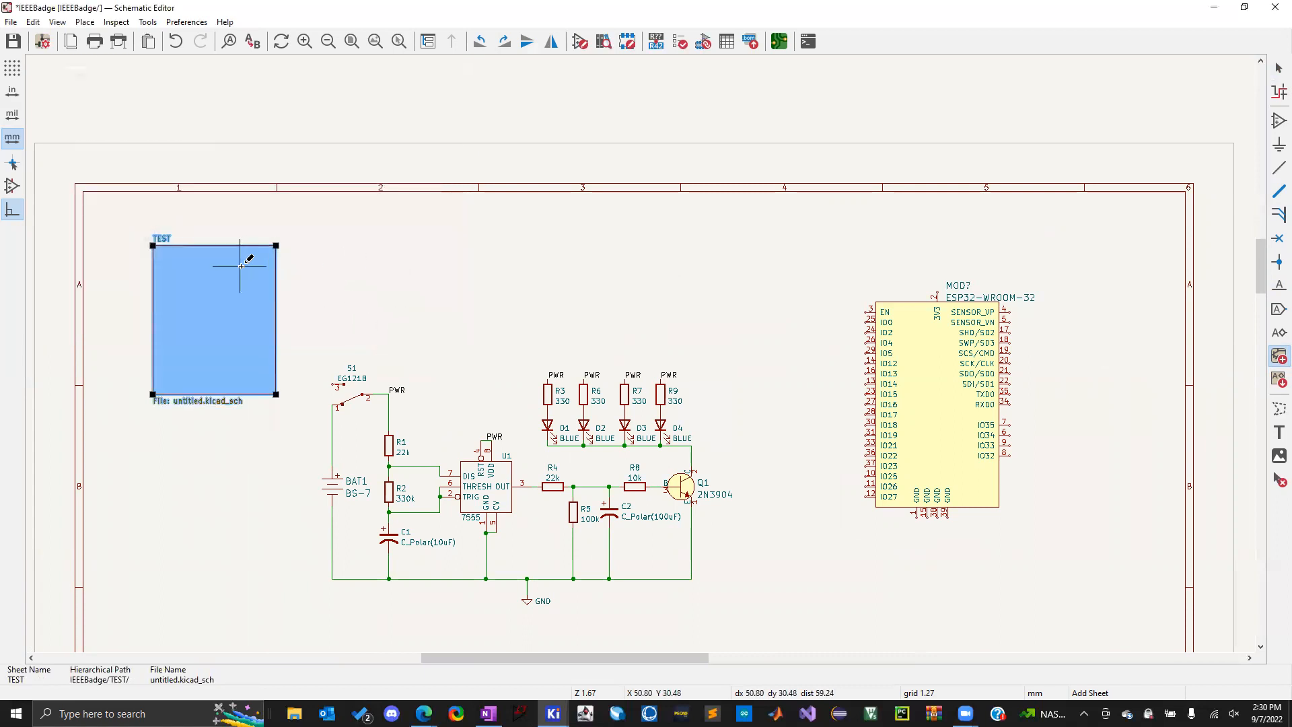
pyautogui.press('Escape')
# Cut the whole 7555 LED circuit from the root sheet and paste it into the middle of the TEST sheet
pyautogui.moveTo(305, 339); pyautogui.dragTo(780, 621)
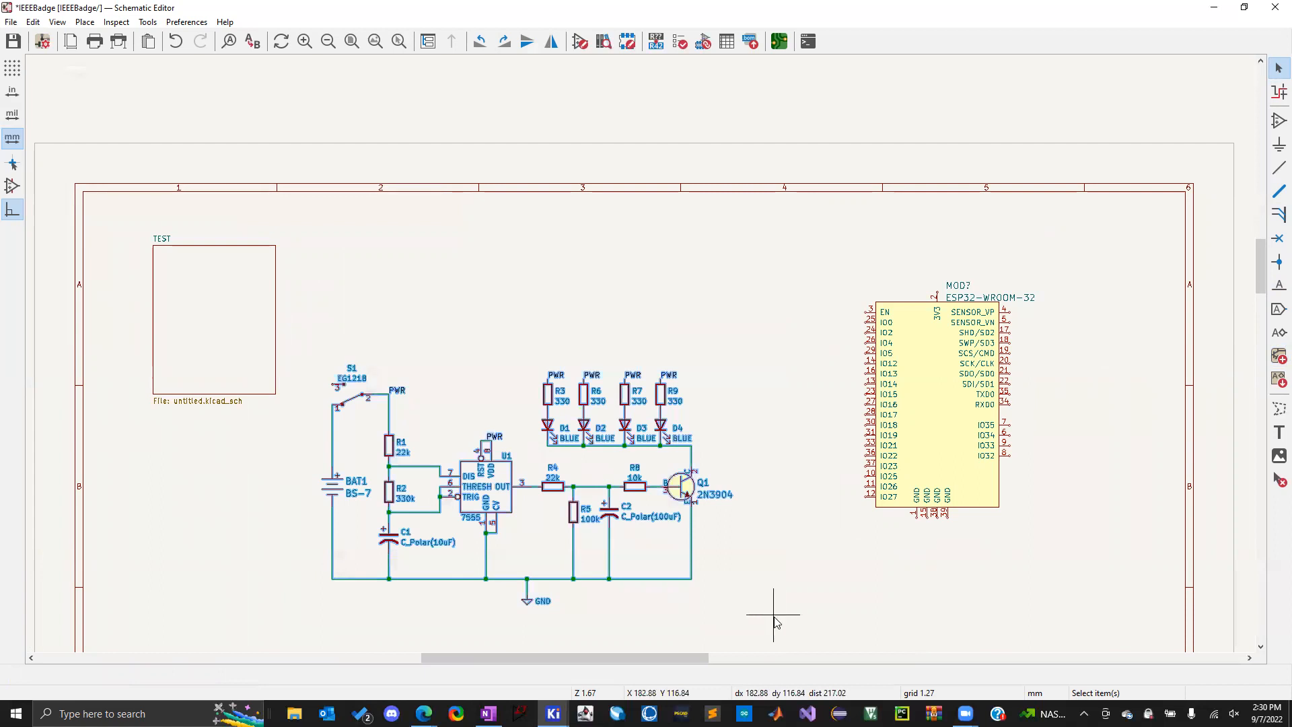
pyautogui.hotkey('ctrl', 'x')
pyautogui.doubleClick(193, 326)
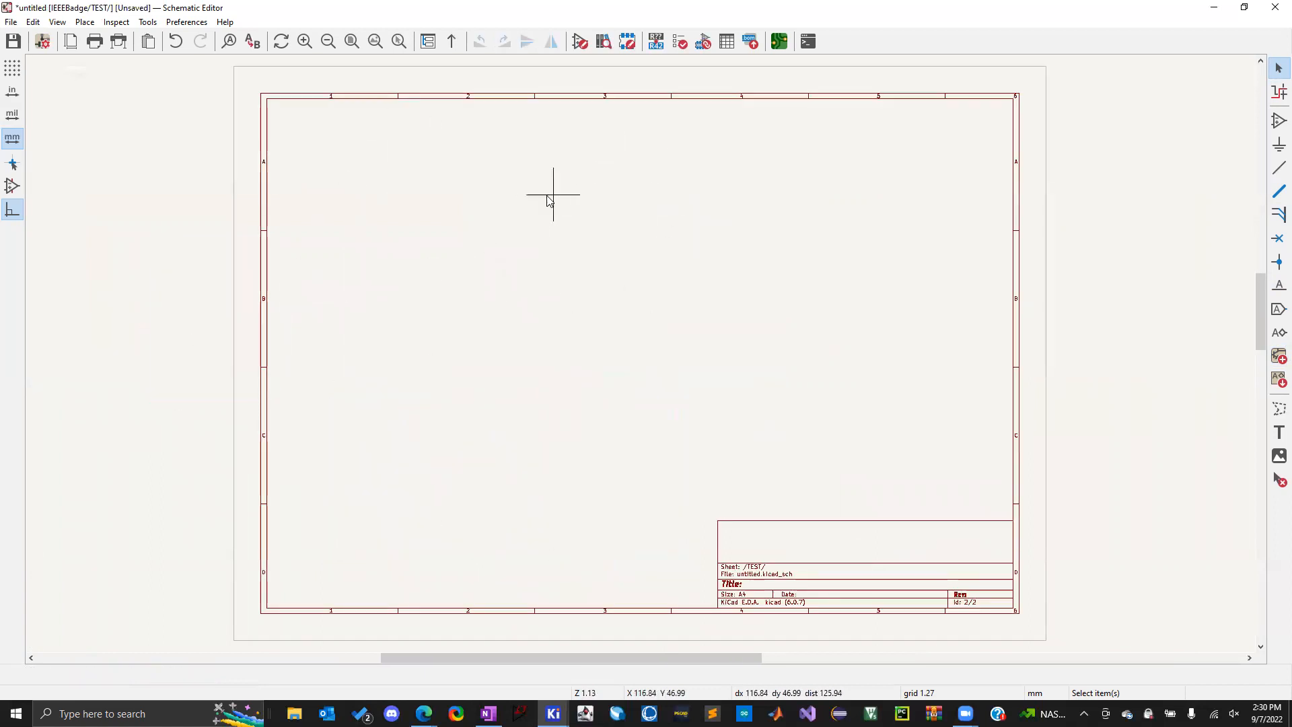
pyautogui.hotkey('ctrl', 'v')
pyautogui.click(491, 296)
pyautogui.click(744, 209)
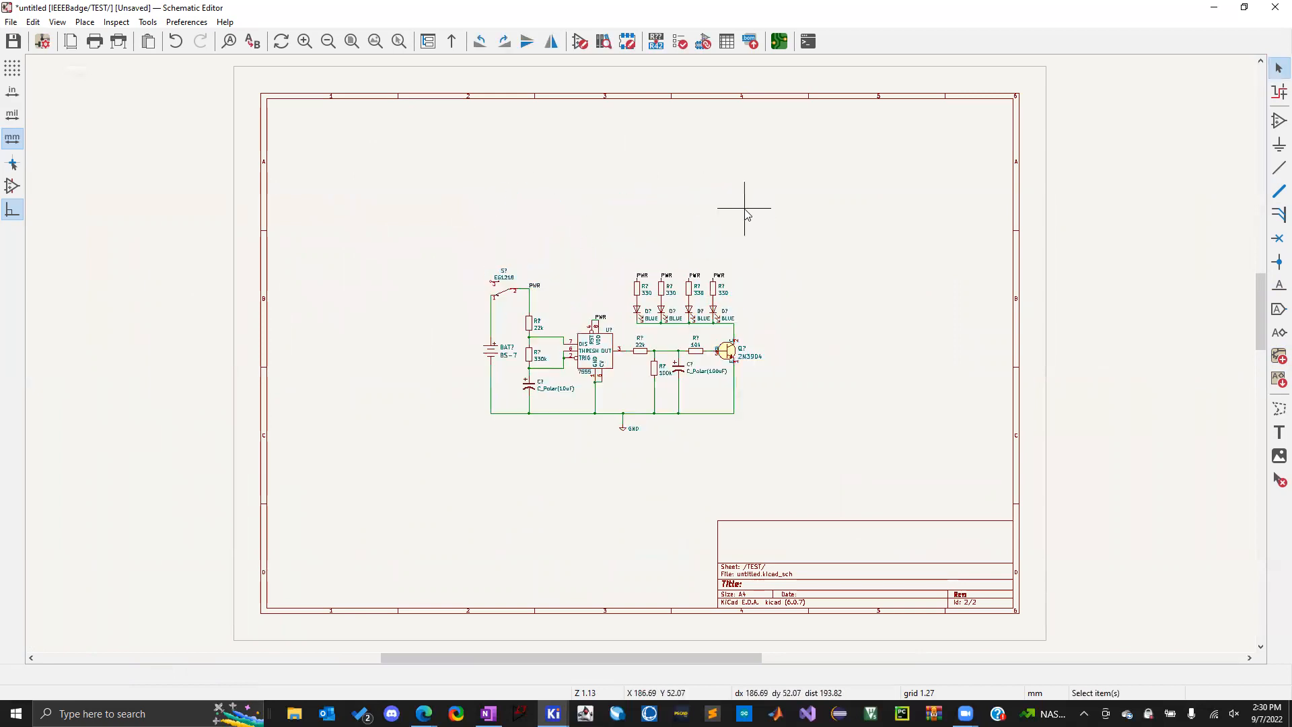
pyautogui.moveTo(400, 244); pyautogui.dragTo(840, 471)
pyautogui.click(855, 444)
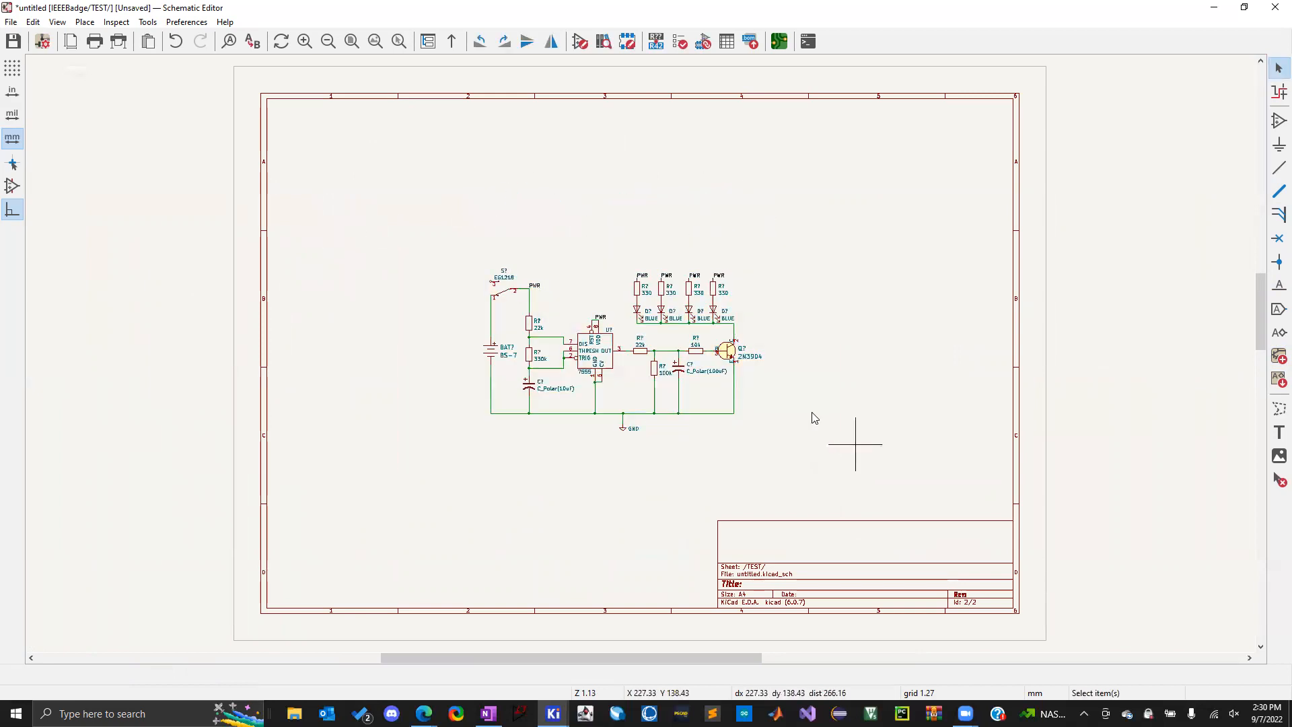
# Place a hierarchical label LED OUTPUT on the wire above Q1's collector
pyautogui.click(1279, 333)
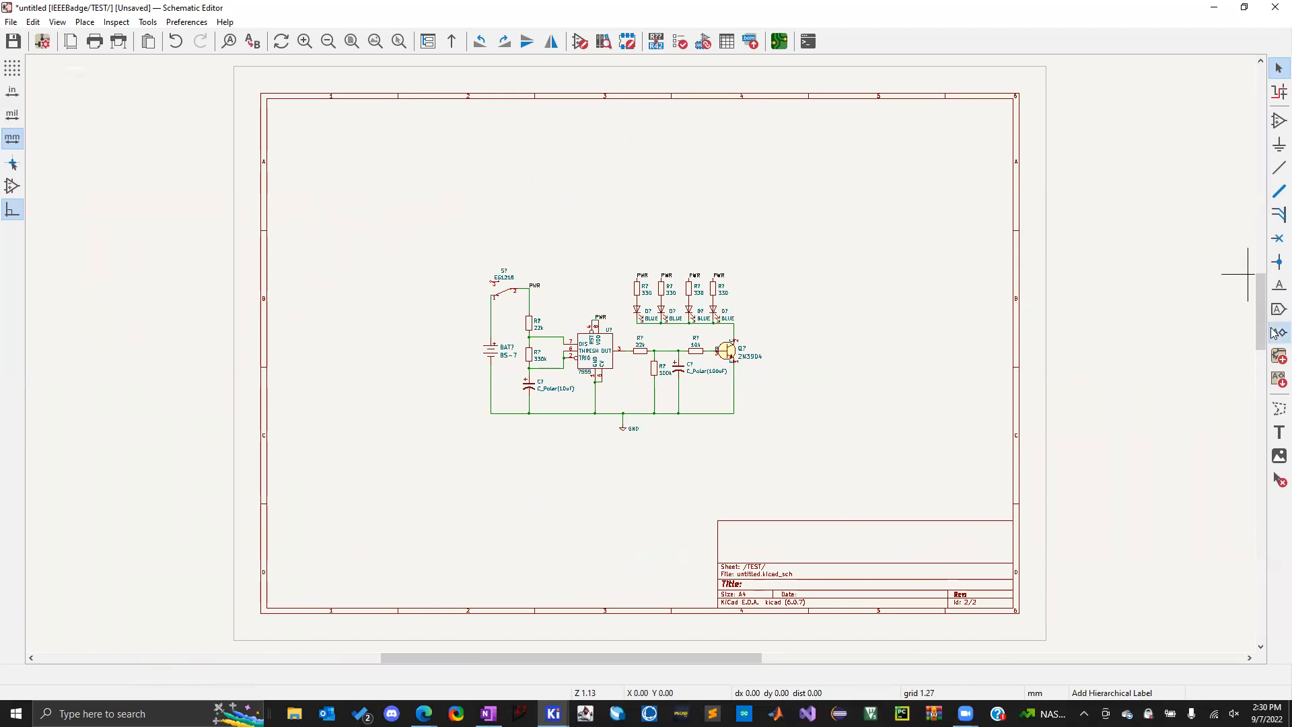
pyautogui.click(811, 306)
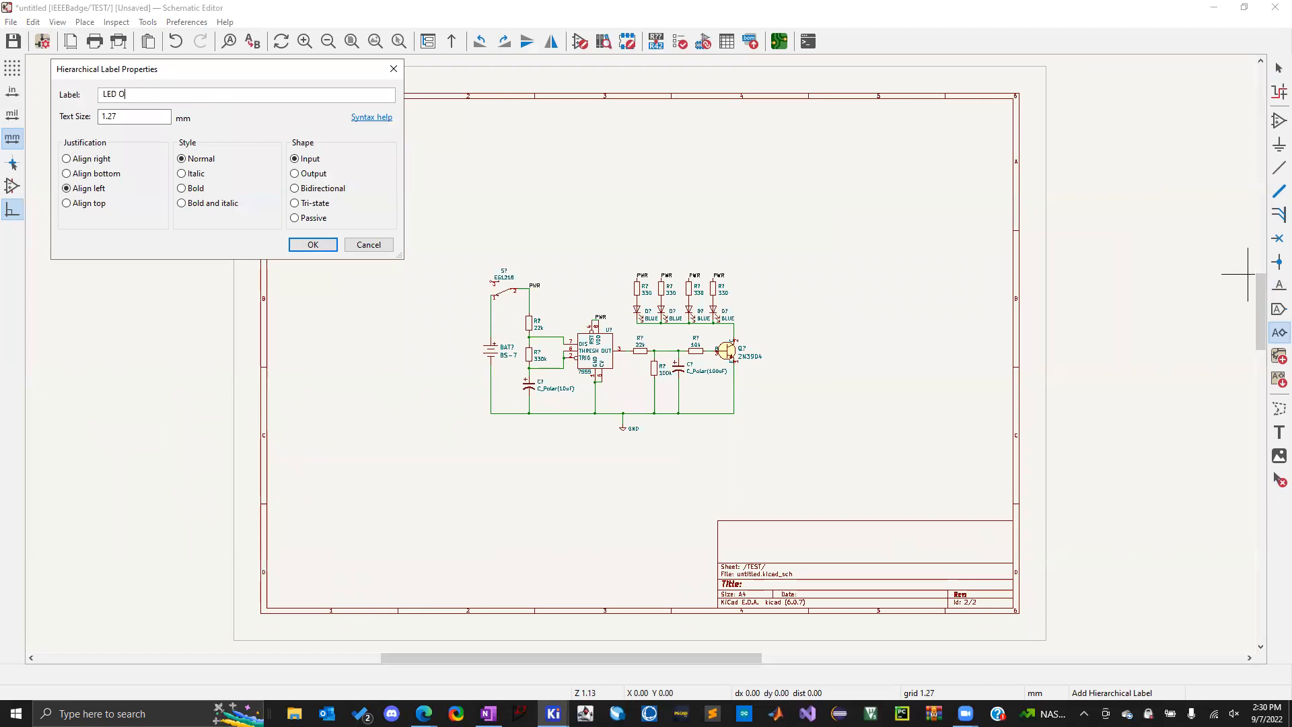
pyautogui.write('LED OUTPUT')
pyautogui.press('Return')
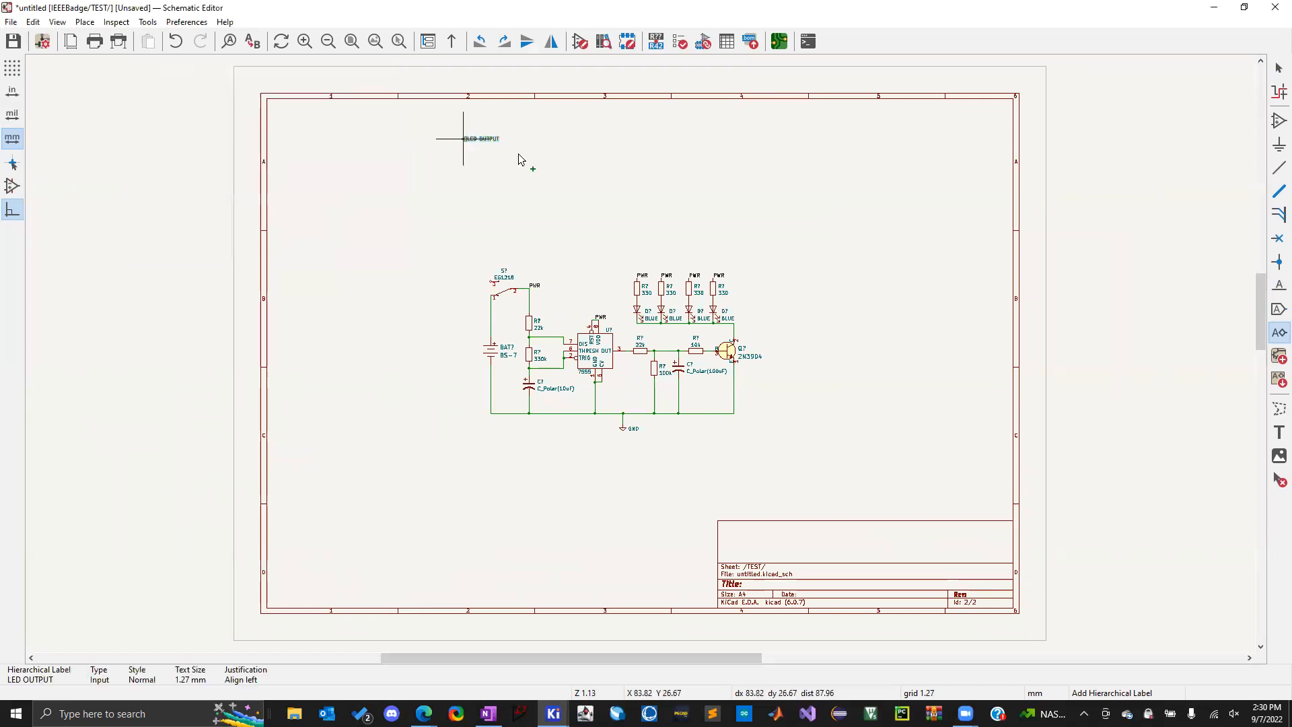
pyautogui.click(733, 328)
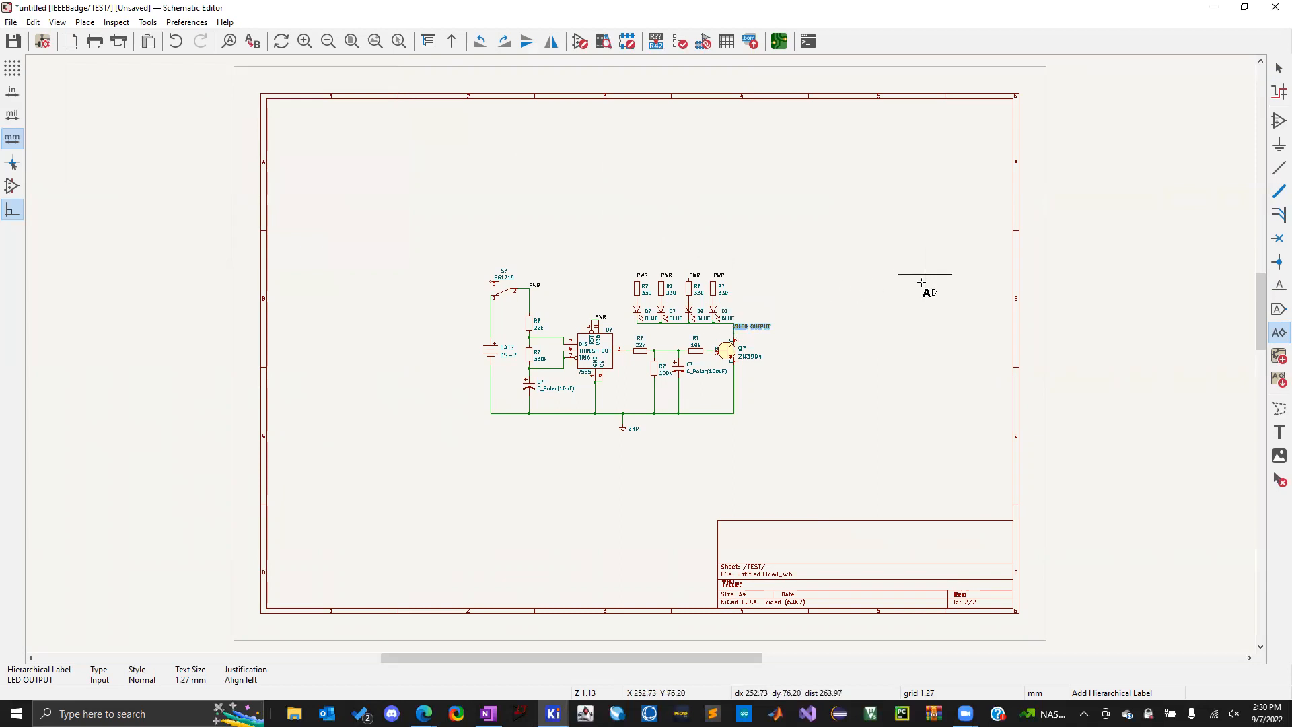
pyautogui.press('Escape')
# Set the shape of the LED OUTPUT hierarchical label to Output
pyautogui.click(745, 327)
pyautogui.press('e')
pyautogui.click(295, 174)
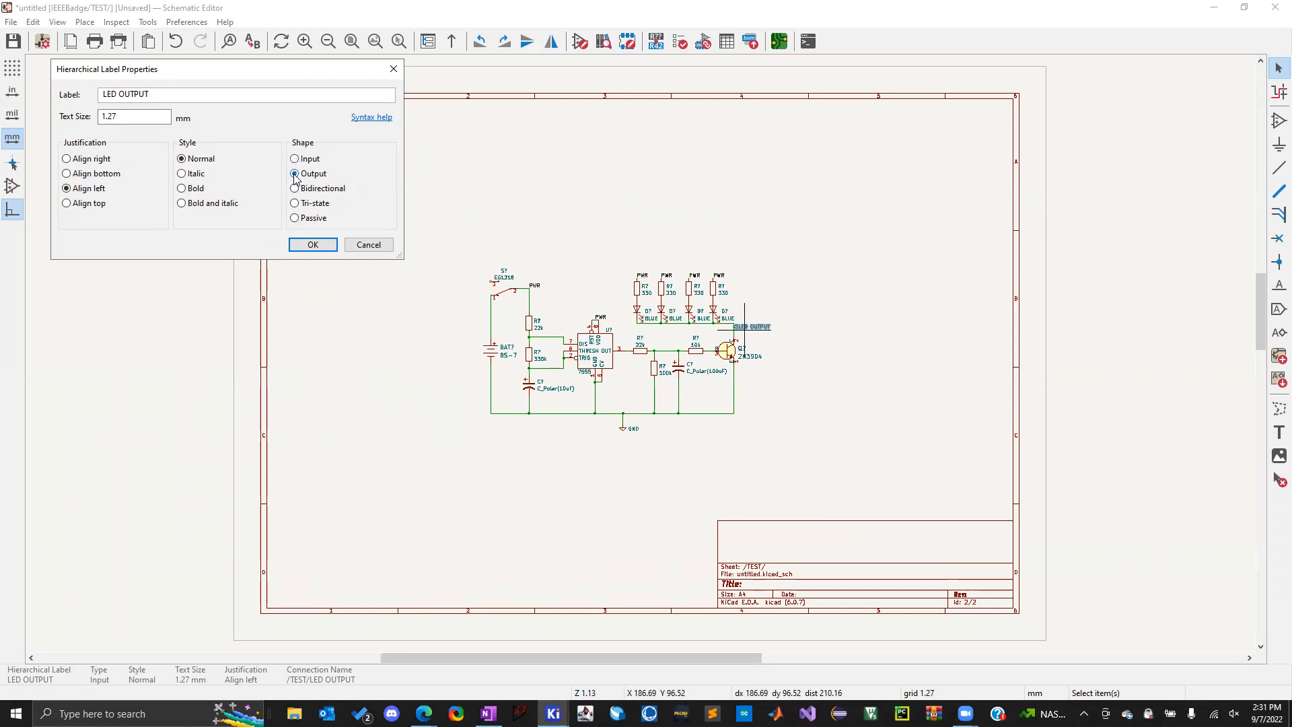
pyautogui.click(313, 244)
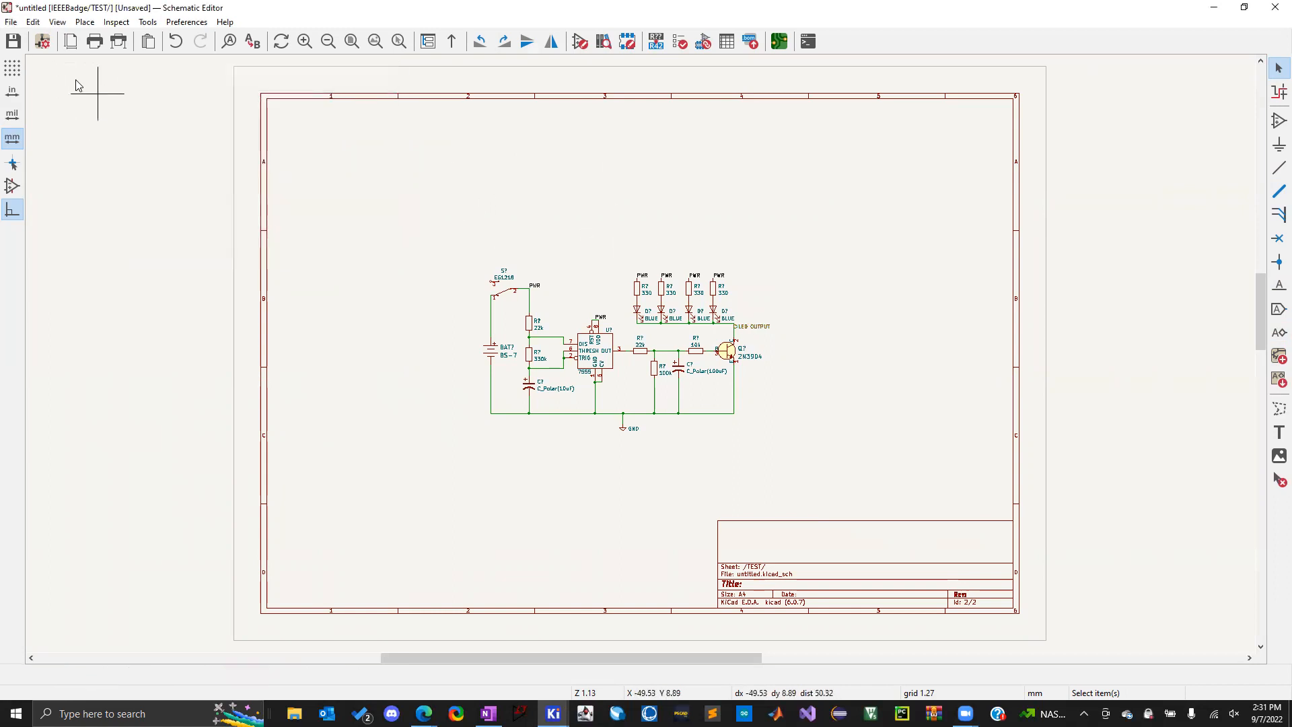
# Leave the TEST sheet and return to the root sheet
pyautogui.click(451, 41)
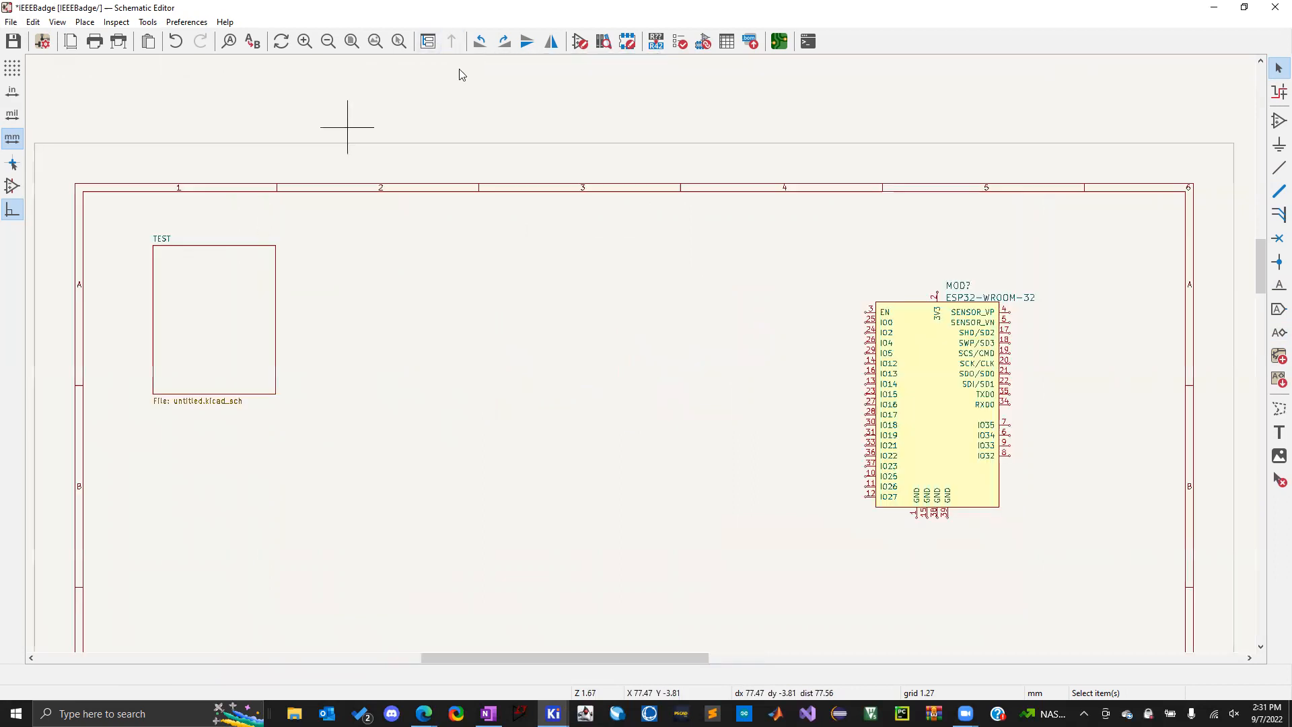
pyautogui.click(211, 316)
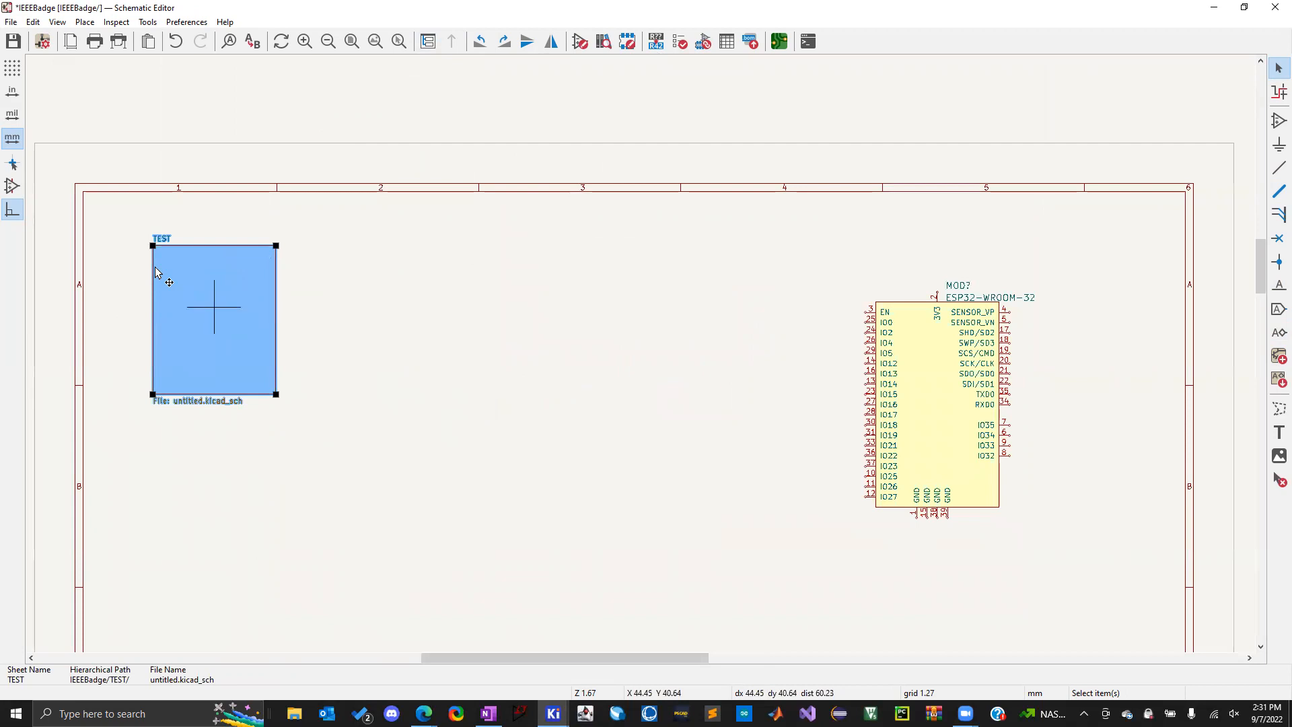
pyautogui.click(439, 324)
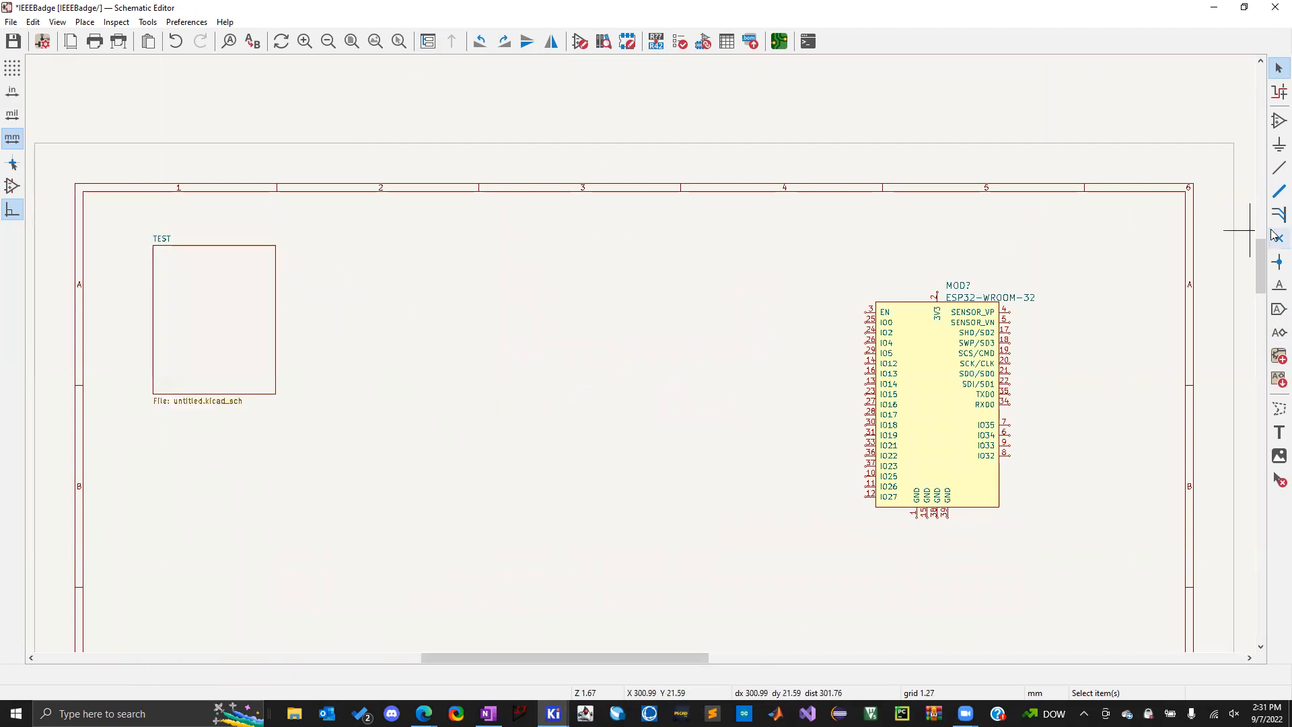
pyautogui.click(1279, 332)
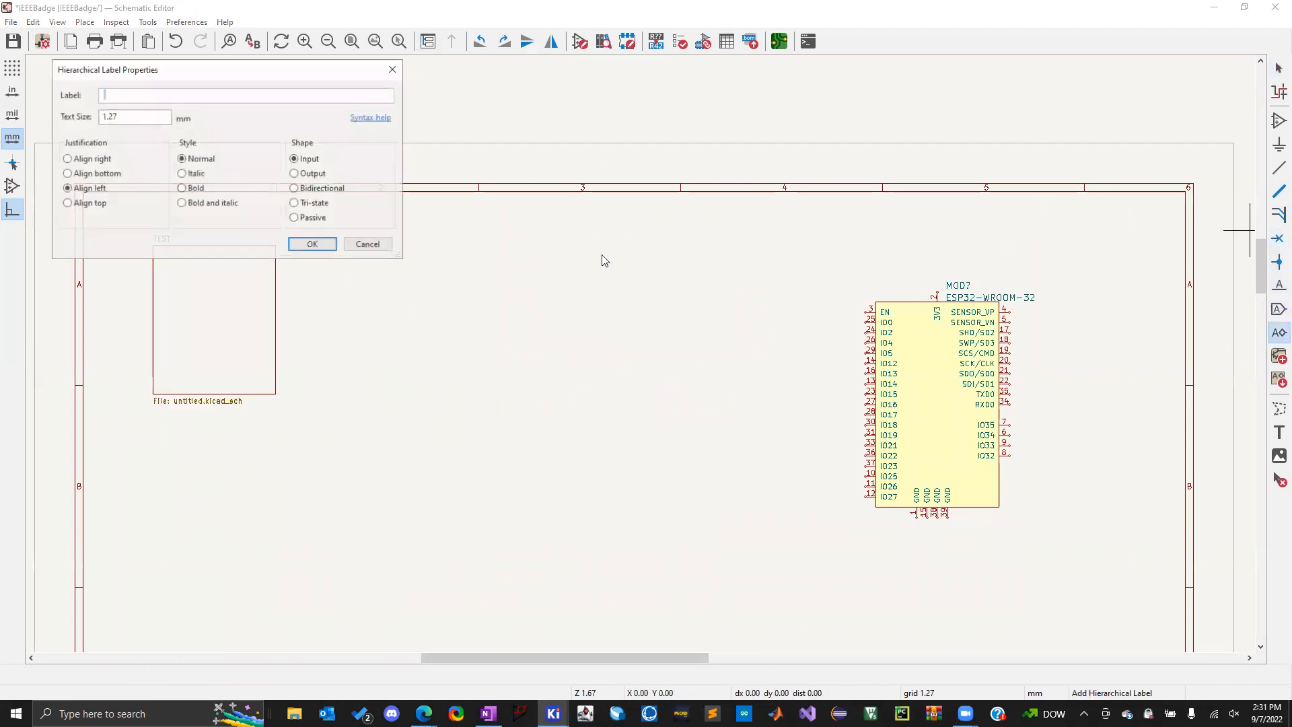
pyautogui.click(368, 245)
pyautogui.press('Escape')
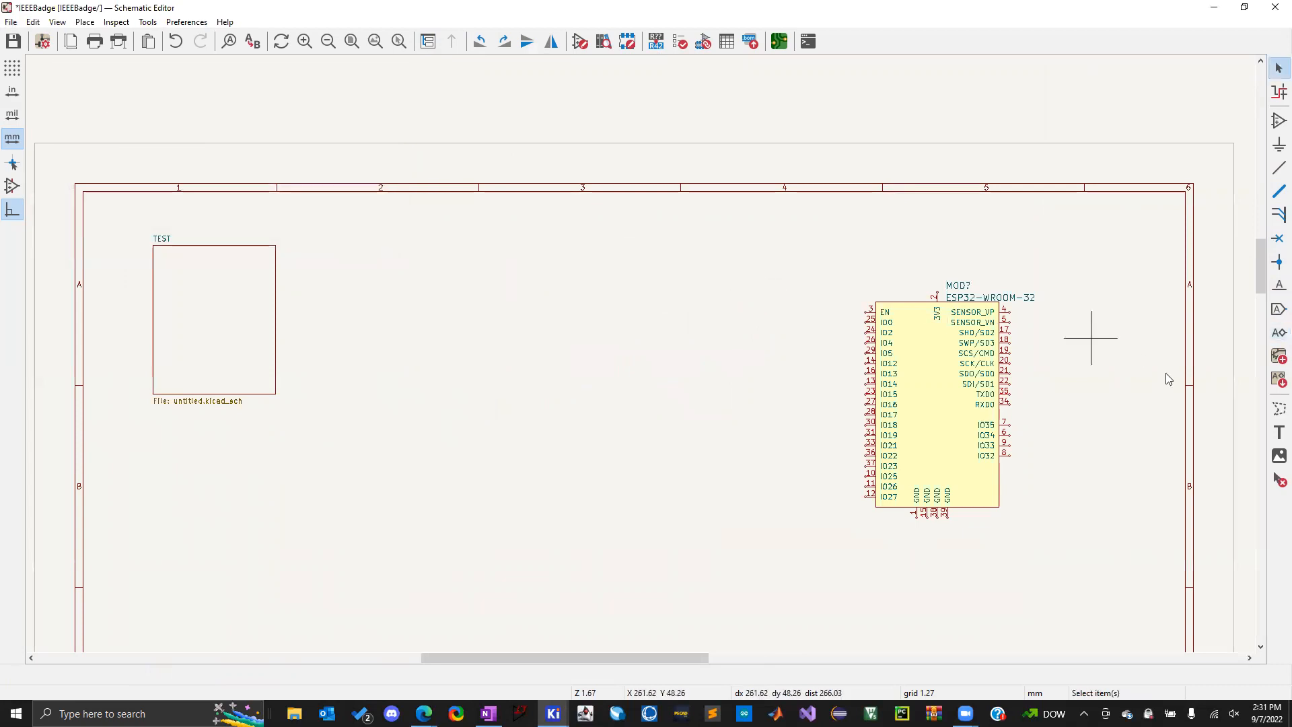
# Import the LED OUTPUT sheet pin and place it on the right edge of the TEST sheet block
pyautogui.click(1278, 380)
pyautogui.click(237, 304)
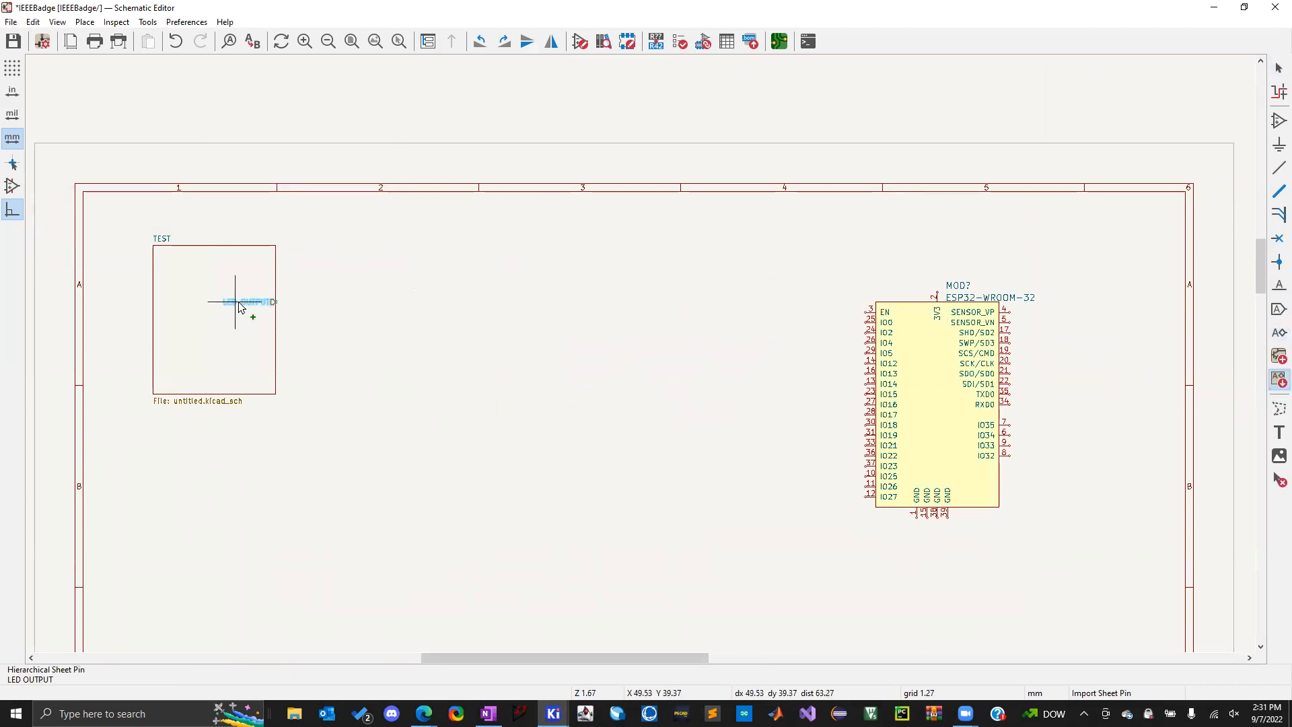
pyautogui.click(271, 308)
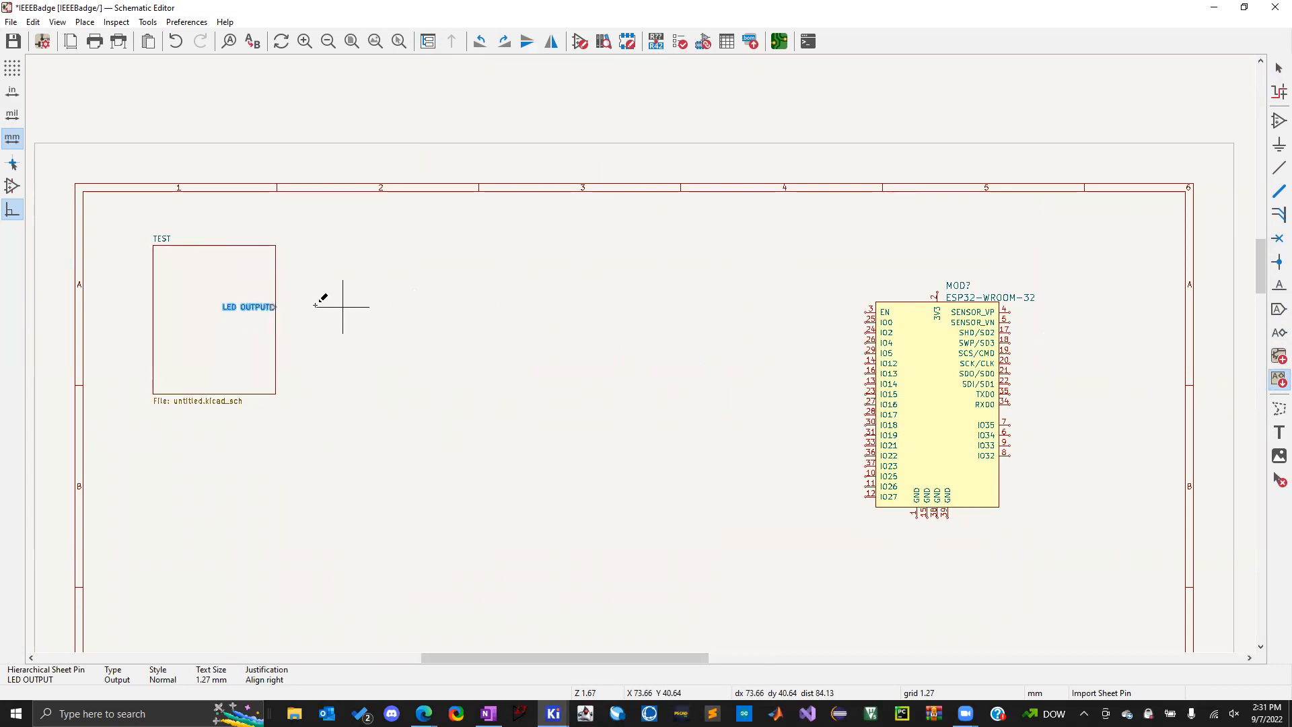
# Move the LED OUTPUT sheet pin slightly down along the right edge of the TEST sheet block
pyautogui.press('Escape')
pyautogui.click(265, 314)
pyautogui.click(276, 311)
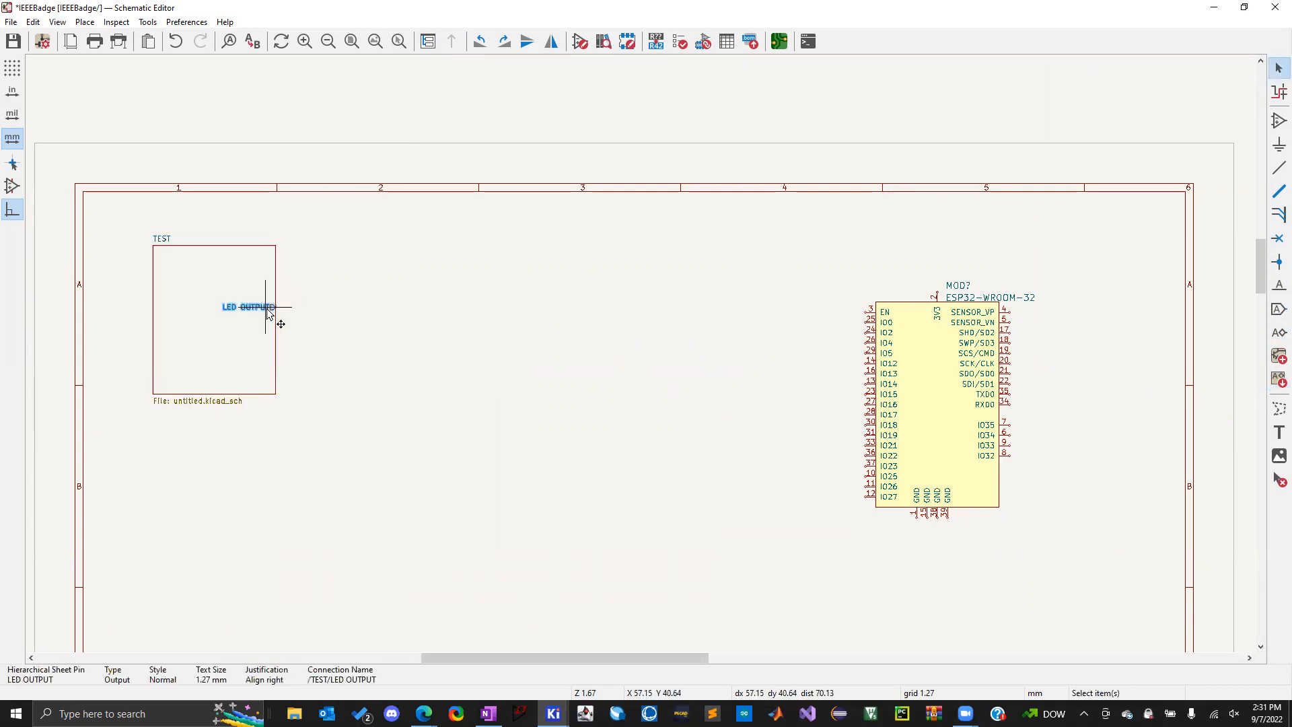
pyautogui.press('r')
pyautogui.press('r')
pyautogui.press('r')
pyautogui.press('r')
pyautogui.moveTo(262, 311); pyautogui.dragTo(309, 322)
pyautogui.click(308, 322)
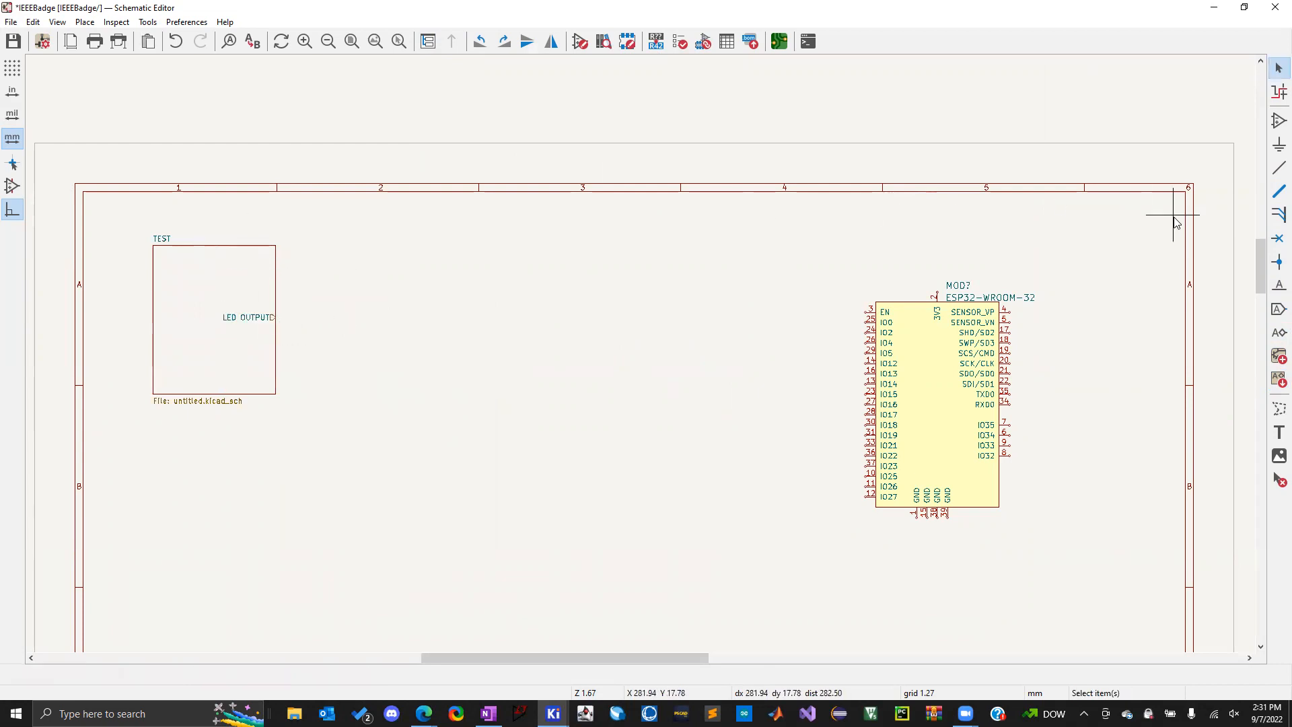
# Draw a wire from the LED OUTPUT sheet pin to the IO0 pin of the ESP32-WROOM-32 module
pyautogui.click(1274, 174)
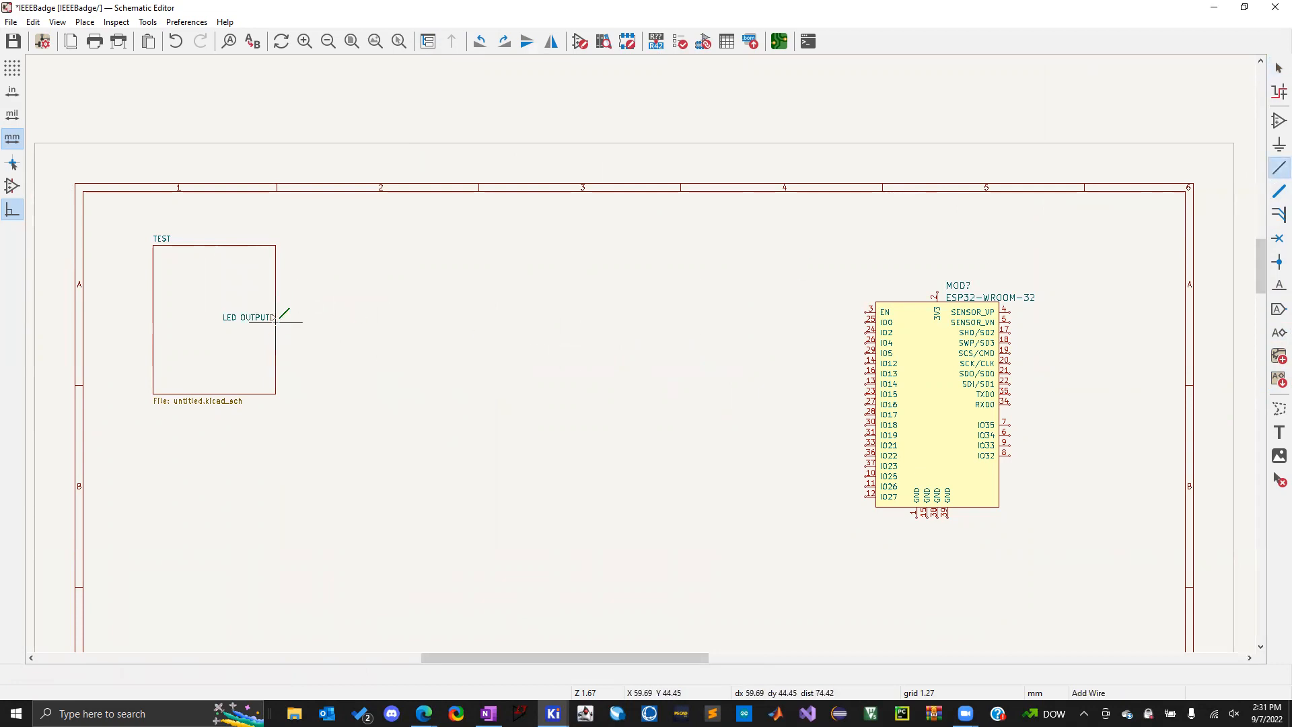
pyautogui.click(277, 317)
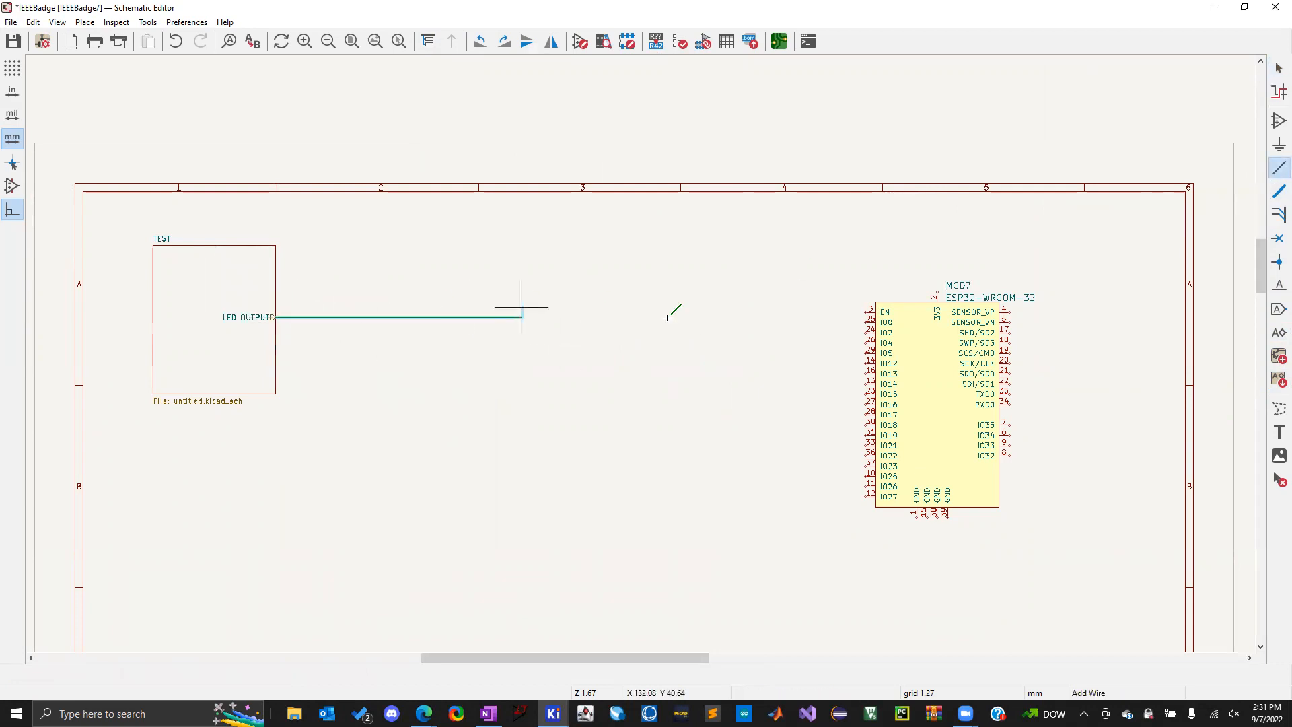
pyautogui.click(872, 322)
pyautogui.press('Escape')
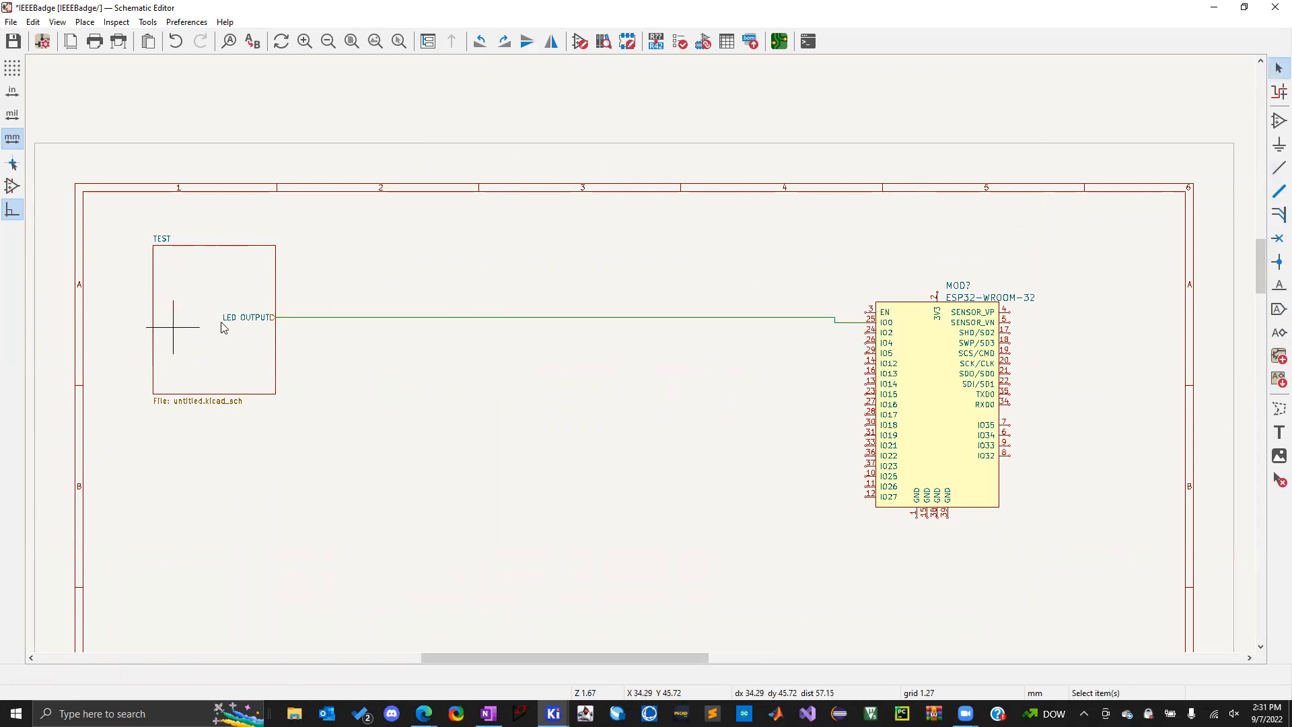
# Review the TEST sheet's contents, its LED OUTPUT pin and the wire running to the ESP32 module
pyautogui.doubleClick(202, 349)
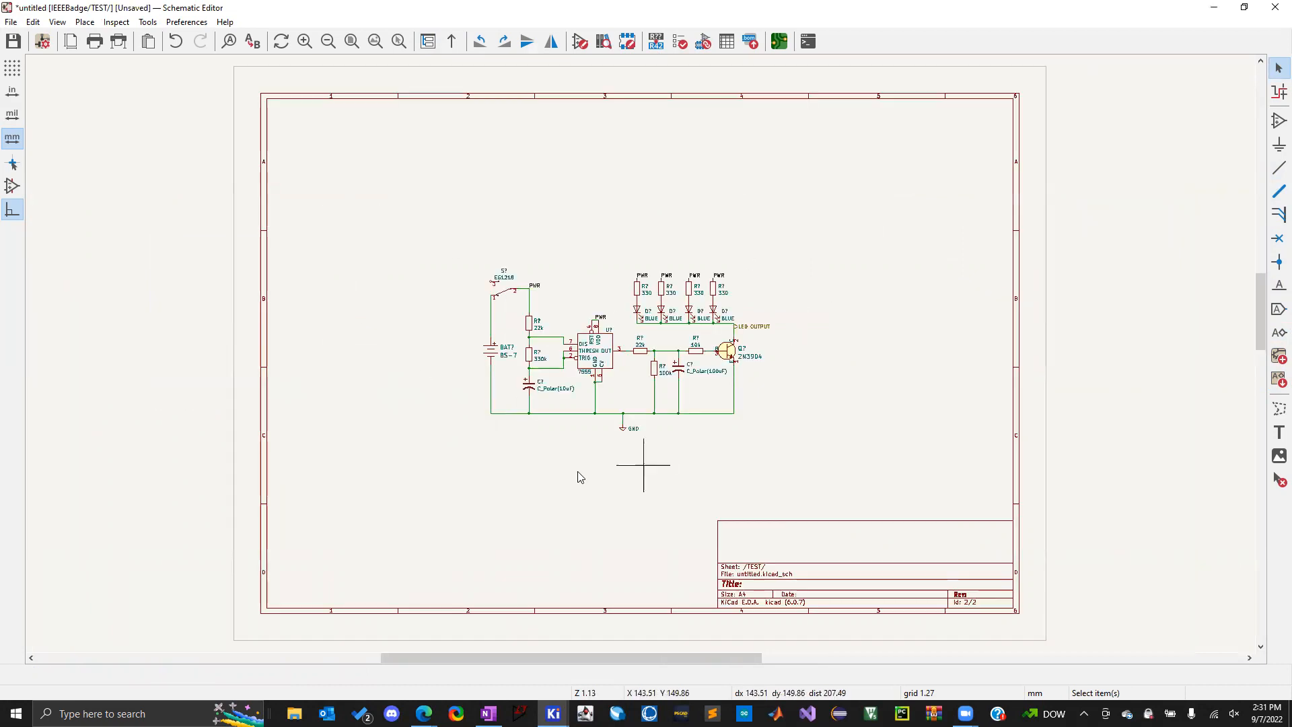
pyautogui.click(451, 41)
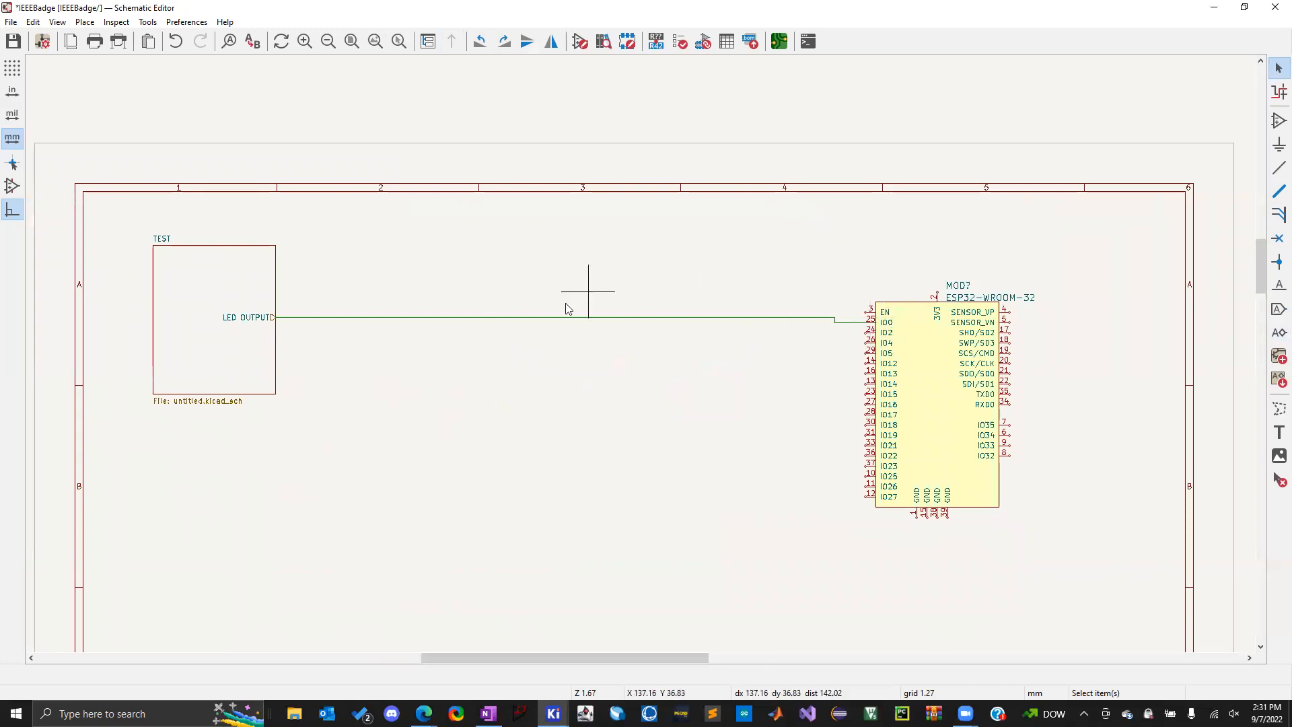
pyautogui.click(549, 317)
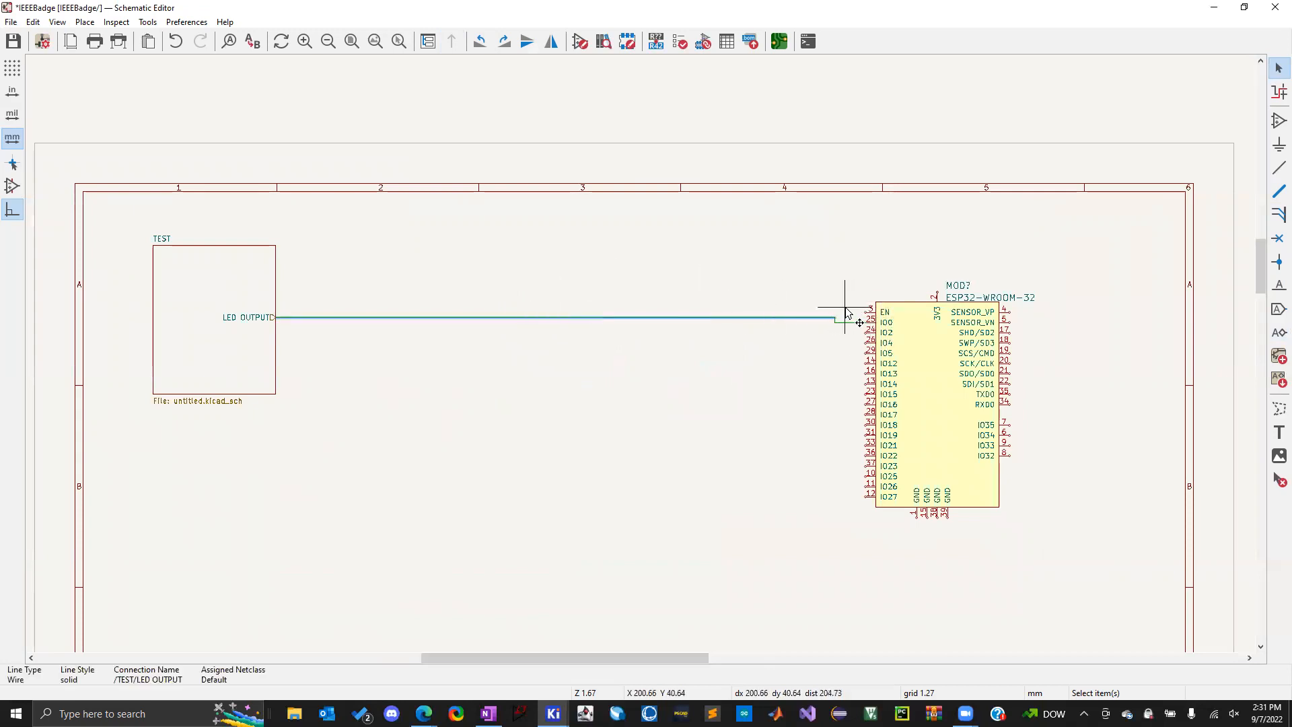
pyautogui.click(666, 264)
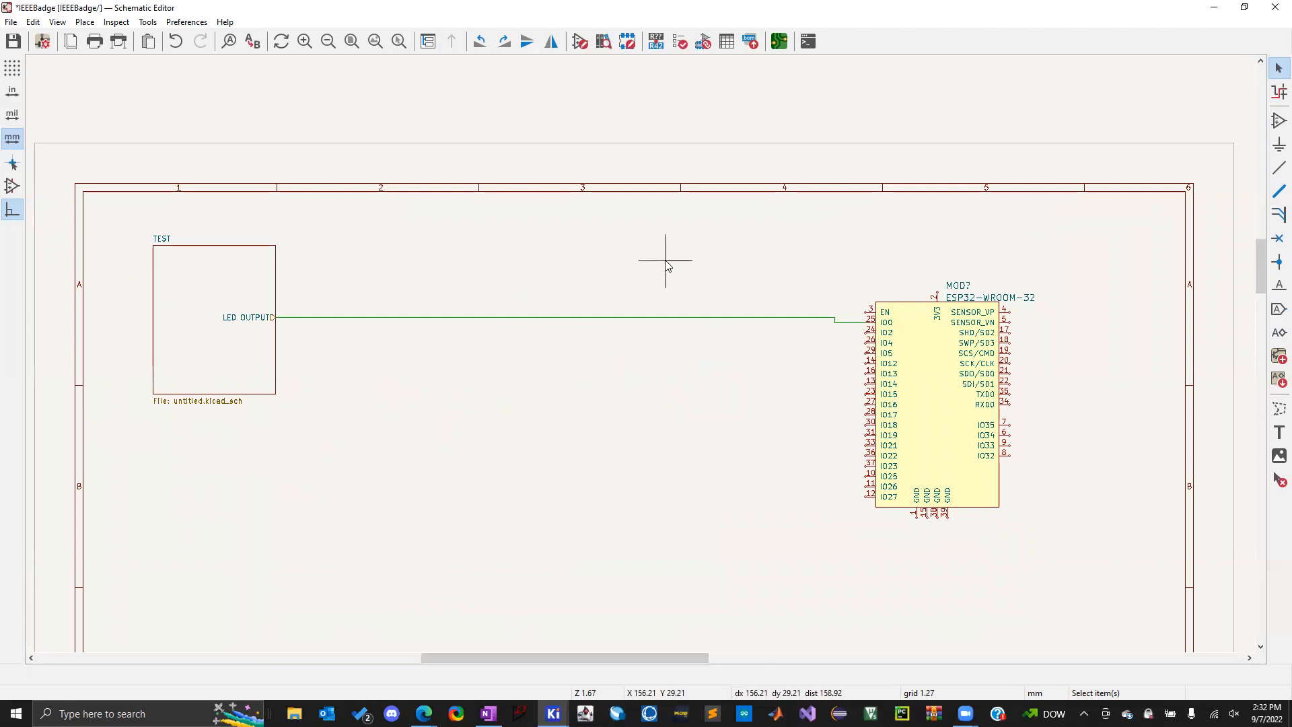
pyautogui.click(194, 316)
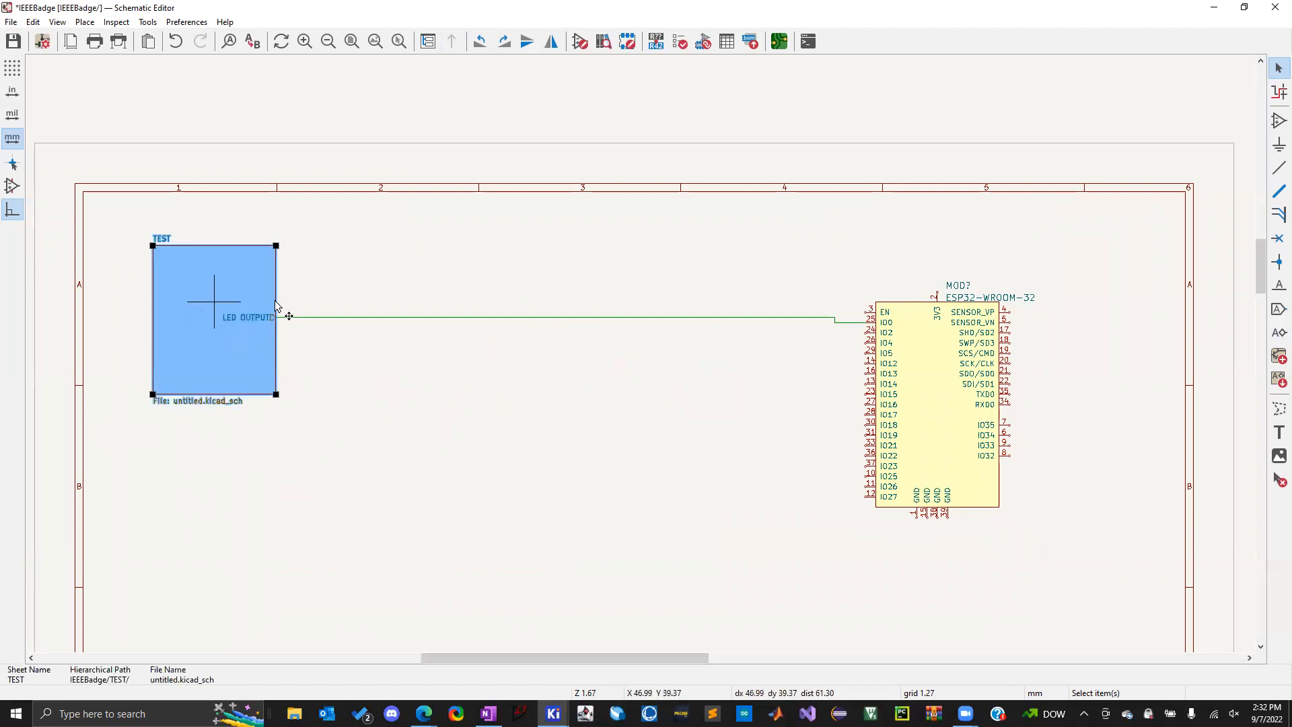
pyautogui.click(369, 298)
pyautogui.click(162, 239)
pyautogui.click(252, 320)
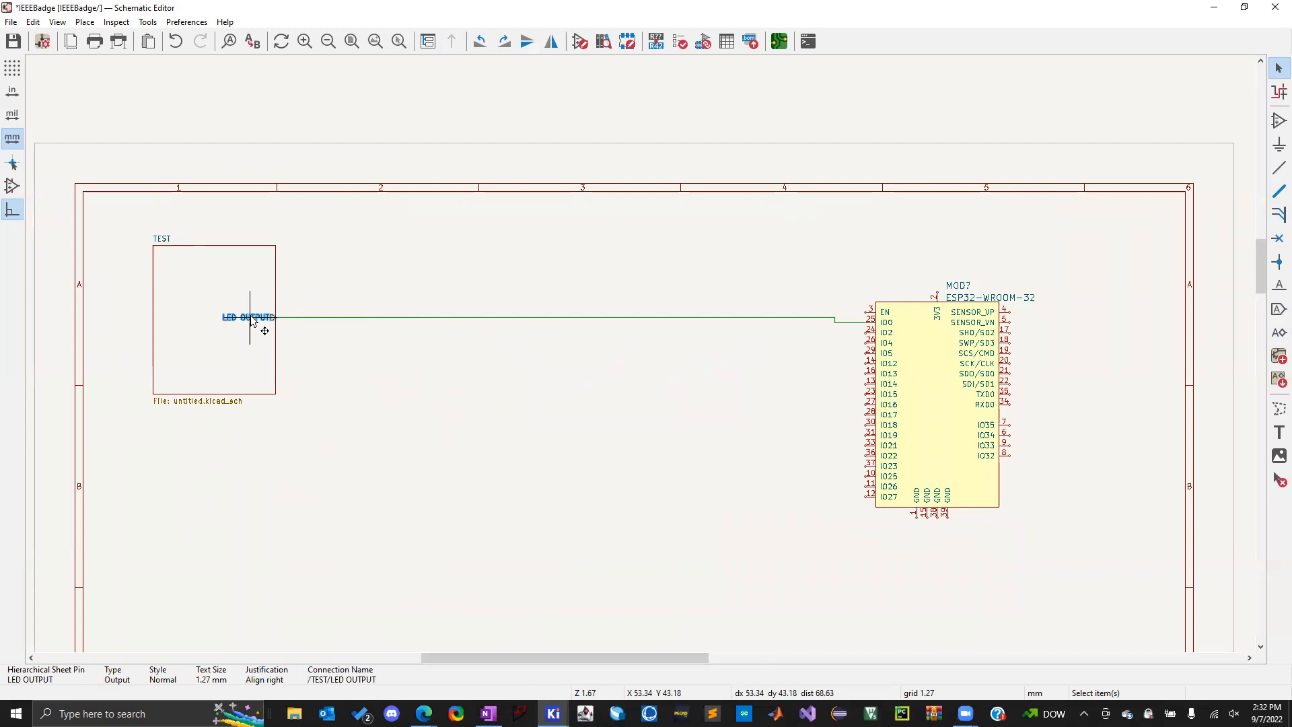
# Open the TEST sheet and examine the PWR labels at the switch, the four LED resistors and the 7555 timer
pyautogui.doubleClick(253, 290)
pyautogui.scroll(3, 643, 359)
pyautogui.scroll(-3, 640, 359)
pyautogui.scroll(3, 613, 358)
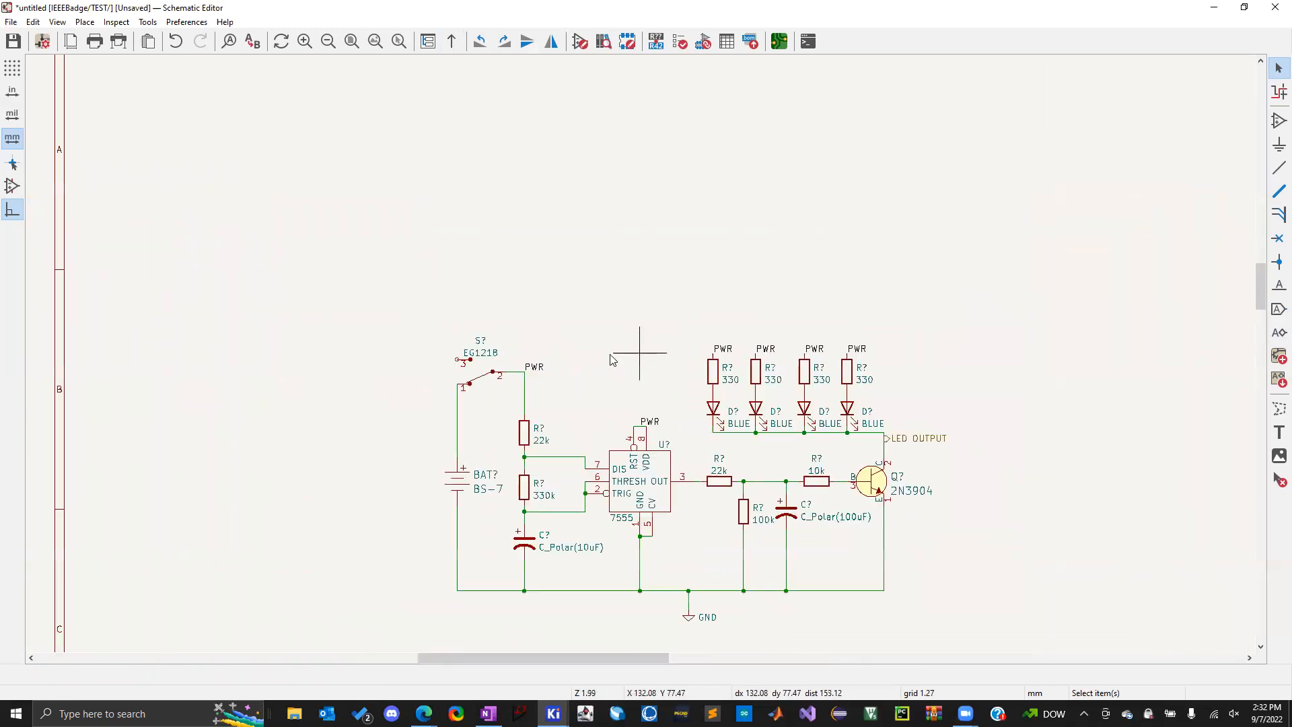
pyautogui.click(534, 367)
pyautogui.click(721, 349)
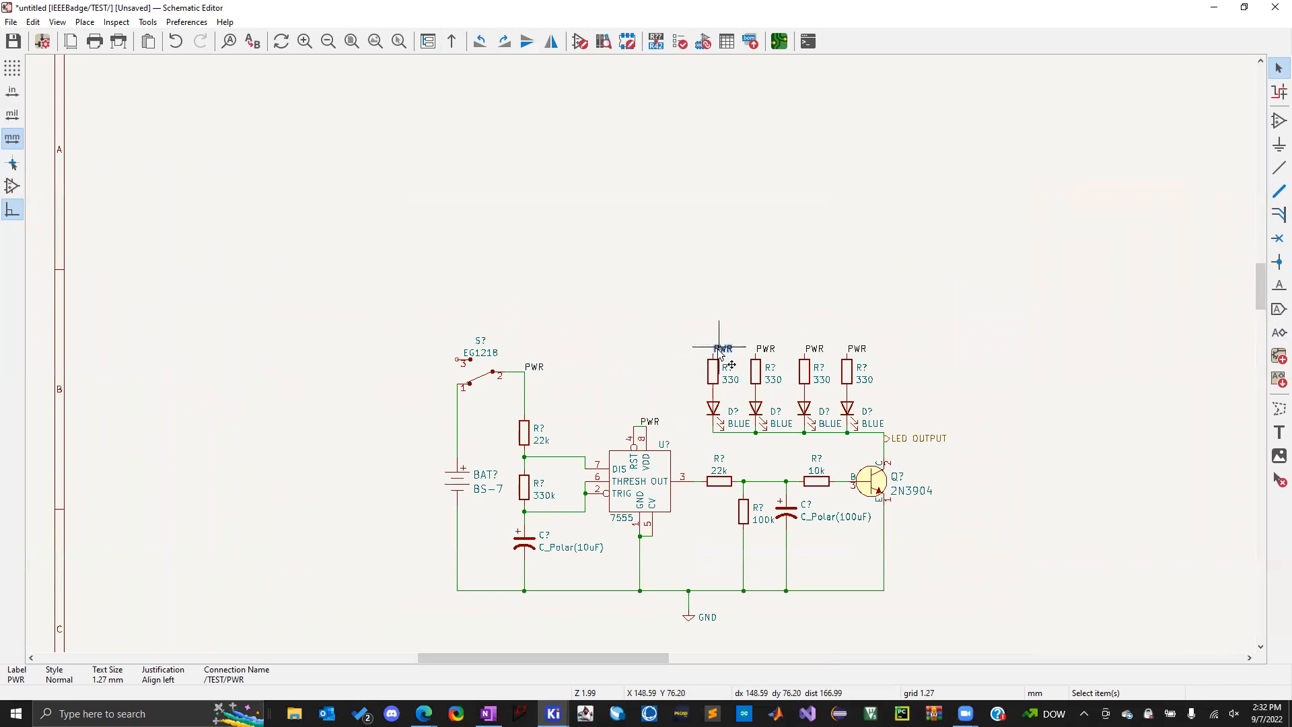
pyautogui.keyDown('shift'); pyautogui.click(766, 349); pyautogui.keyUp('shift')
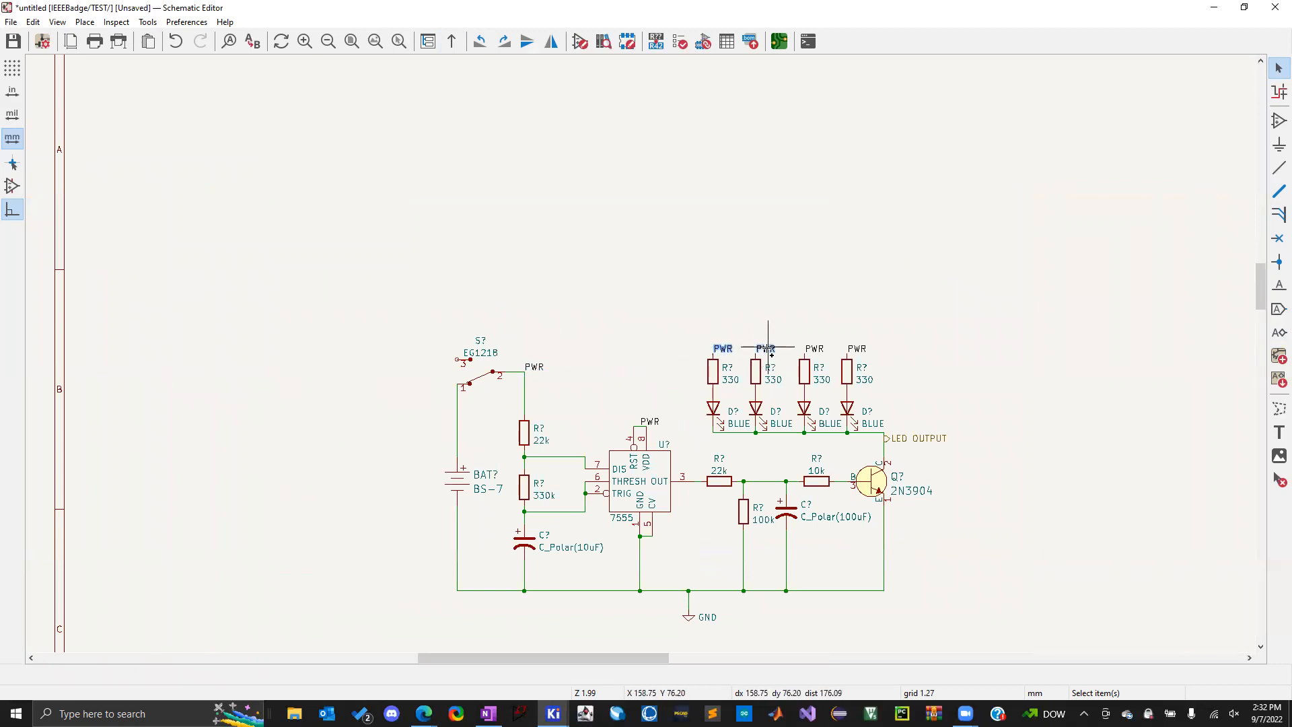
pyautogui.keyDown('shift'); pyautogui.click(815, 349); pyautogui.keyUp('shift')
pyautogui.keyDown('shift'); pyautogui.click(856, 349); pyautogui.keyUp('shift')
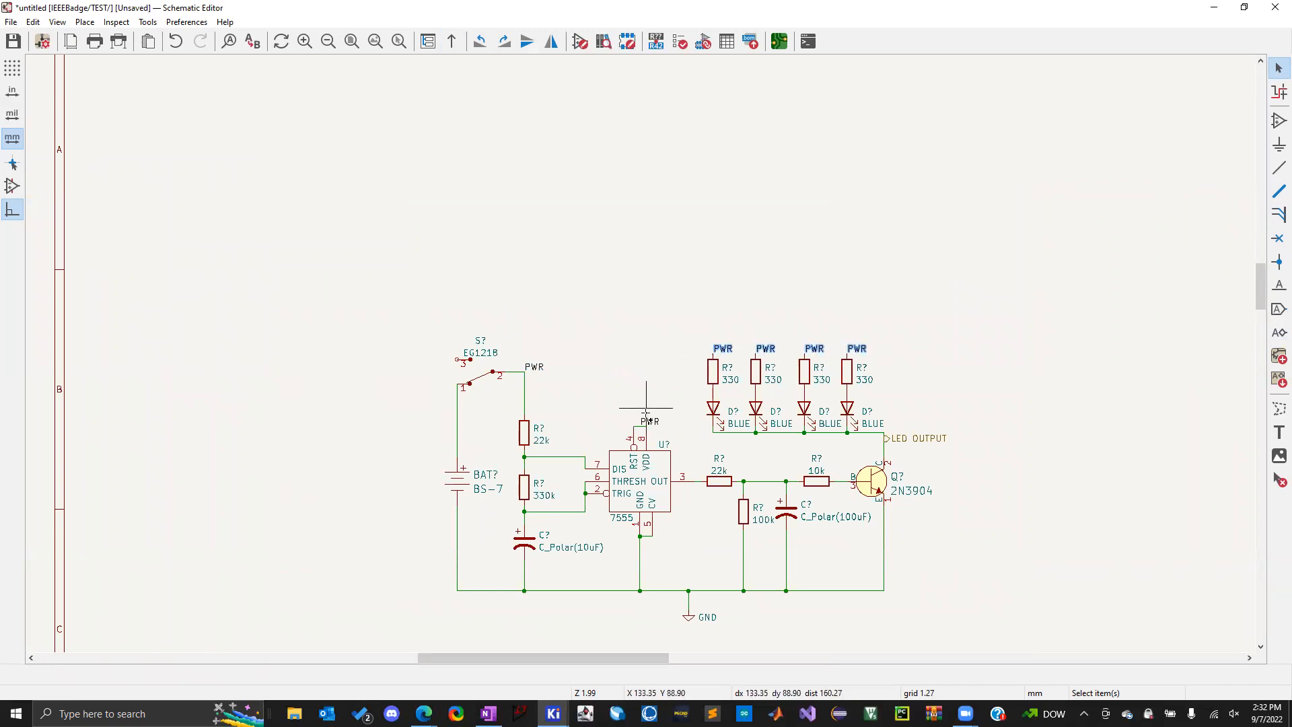
pyautogui.keyDown('shift'); pyautogui.click(649, 422); pyautogui.keyUp('shift')
pyautogui.hotkey('ctrl', 's')
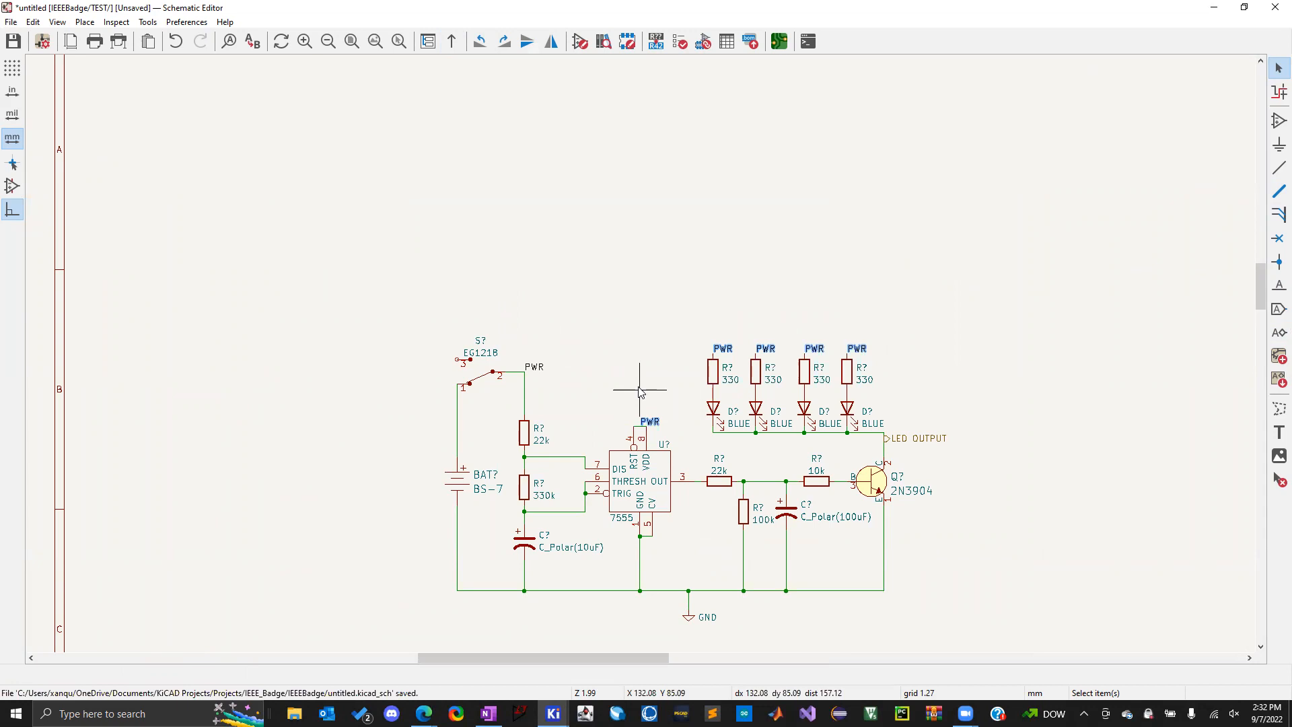
pyautogui.click(670, 322)
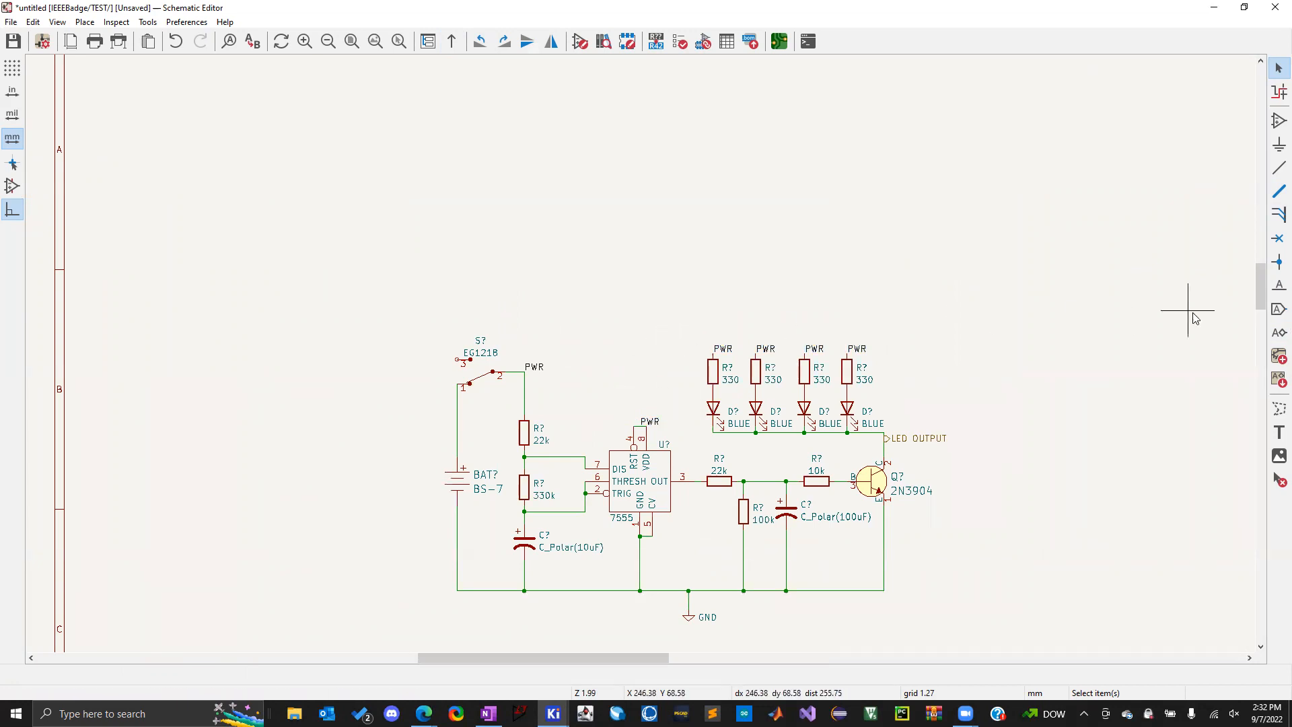
# Place a global label PWRGLOBABL with Input shape in the empty area above the circuit on the TEST sheet
pyautogui.click(1278, 310)
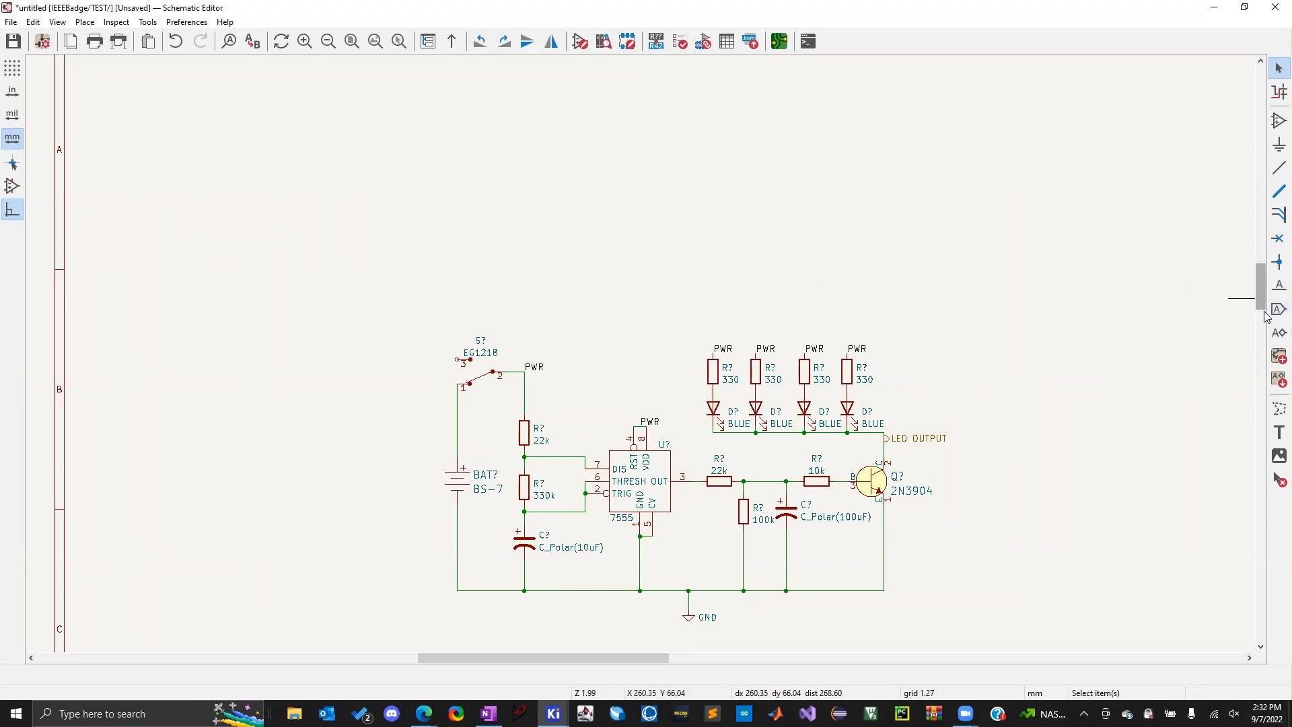
pyautogui.click(1033, 312)
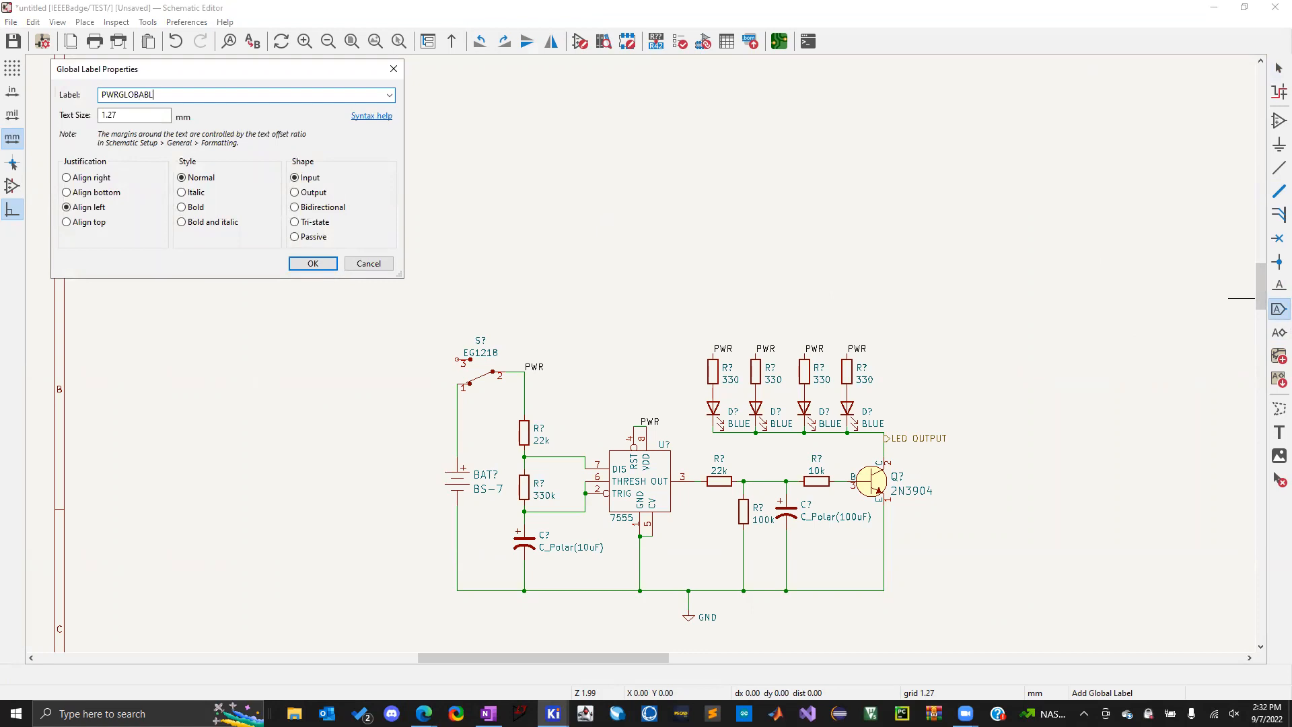
pyautogui.press('Return')
pyautogui.press('Escape')
# Correct the global label's text to PWRGLOBAL and move the label down closer to the circuit
pyautogui.doubleClick(597, 208)
pyautogui.click(140, 95)
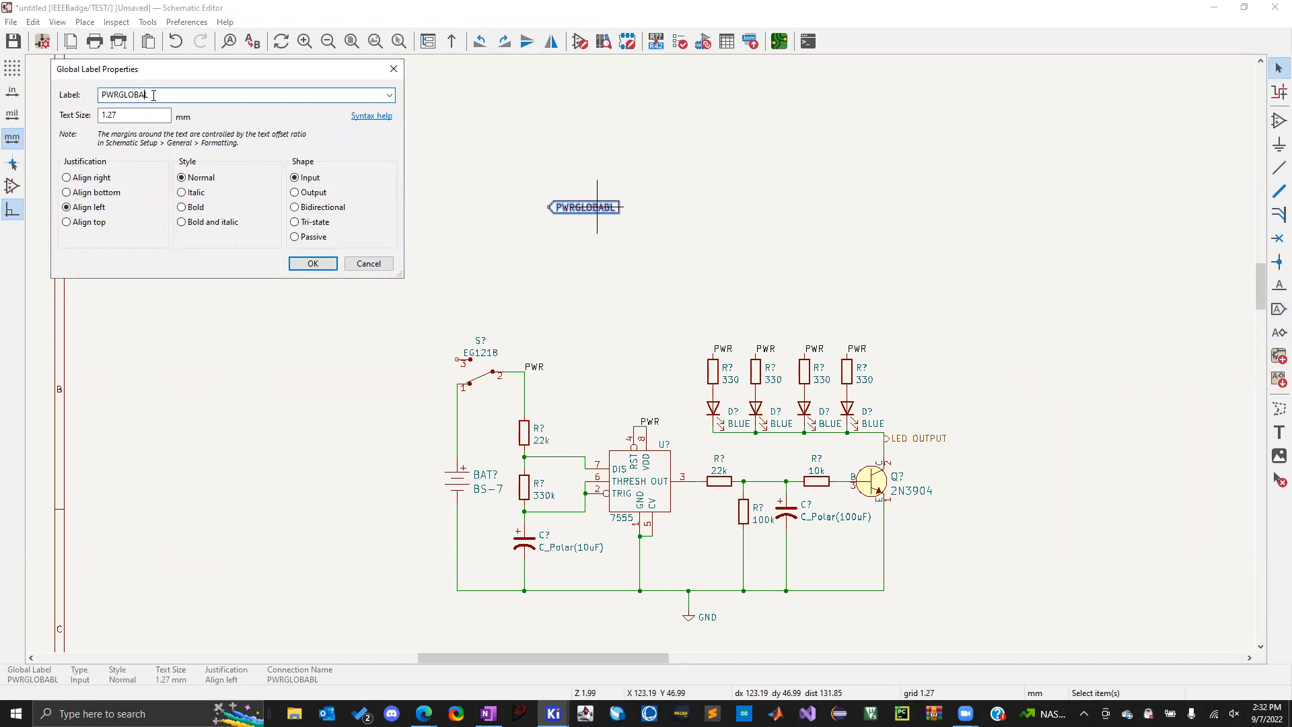
pyautogui.press('Return')
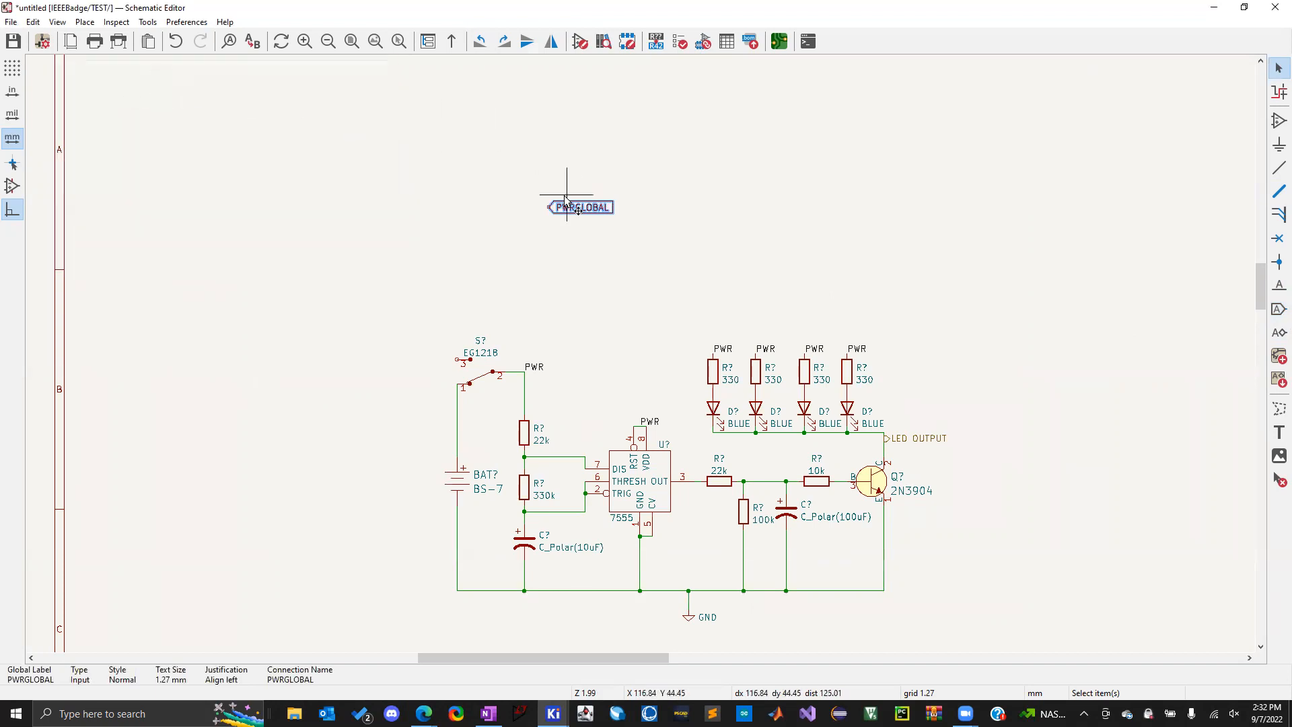
pyautogui.moveTo(576, 210); pyautogui.dragTo(624, 283)
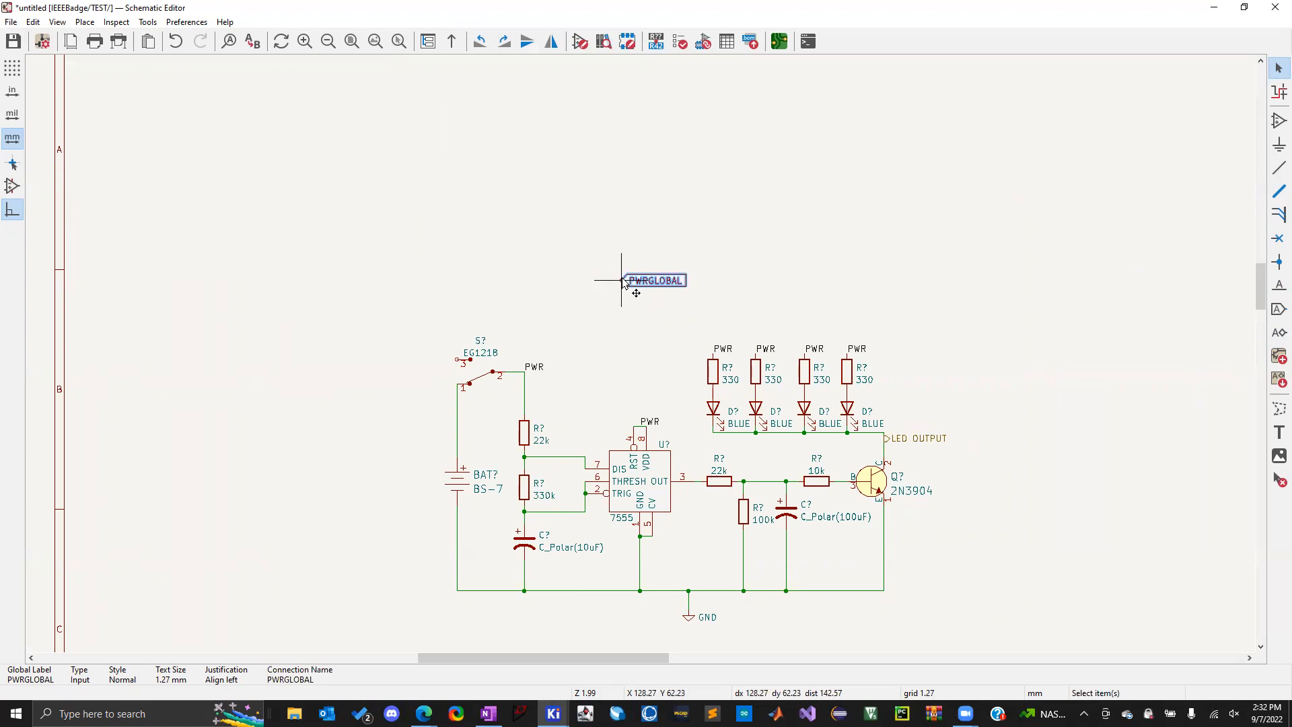
pyautogui.click(629, 256)
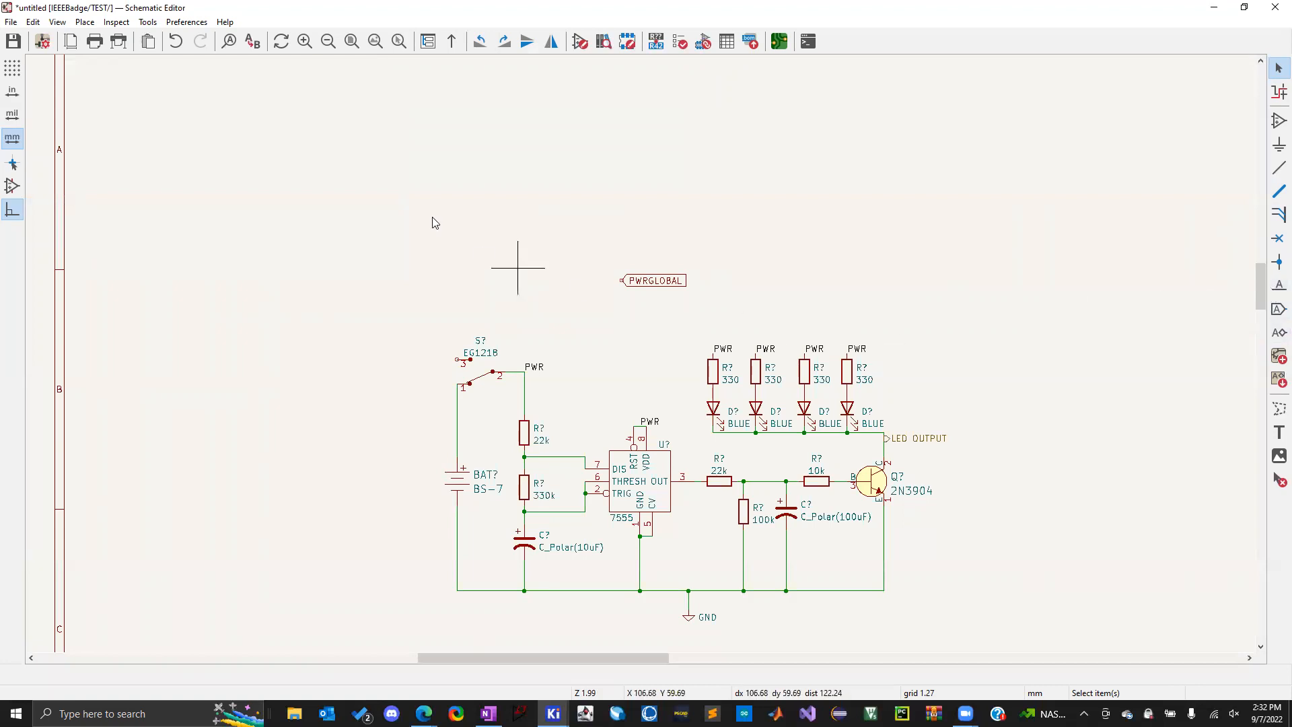
# Delete the PWRGLOBAL label and return to the root sheet
pyautogui.moveTo(468, 216); pyautogui.dragTo(944, 298)
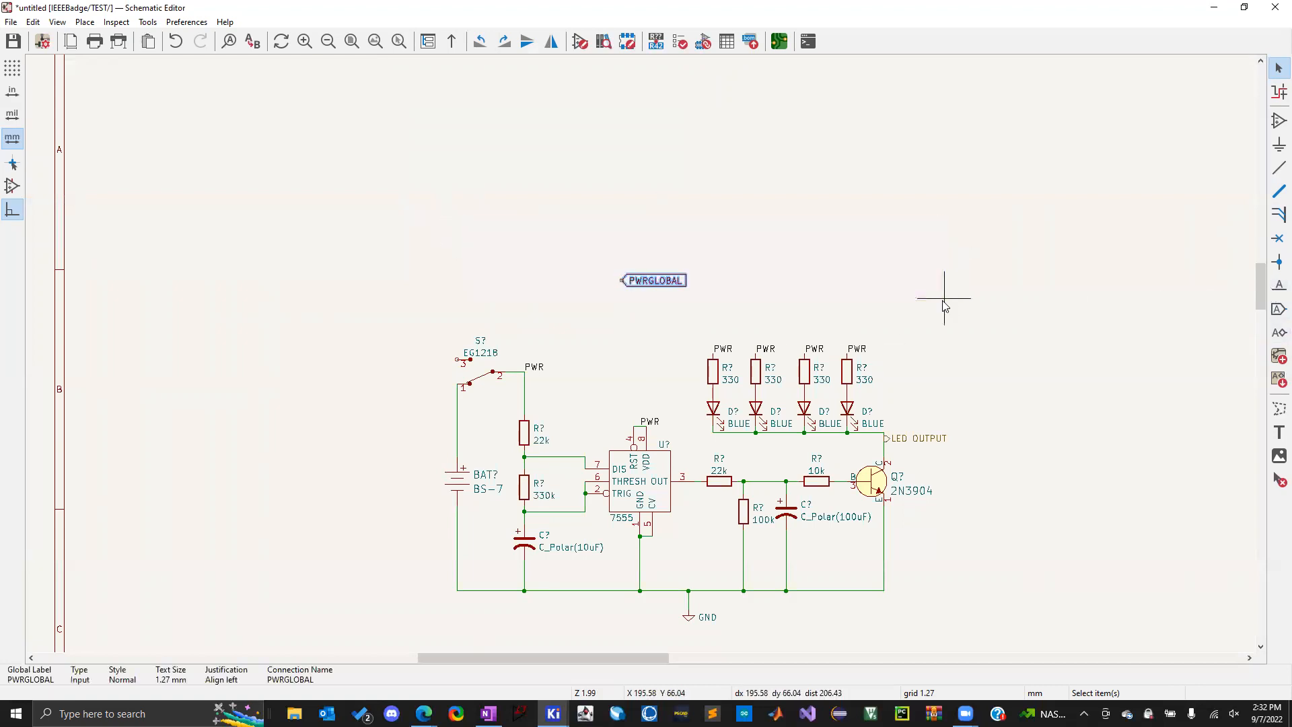
pyautogui.press('Delete')
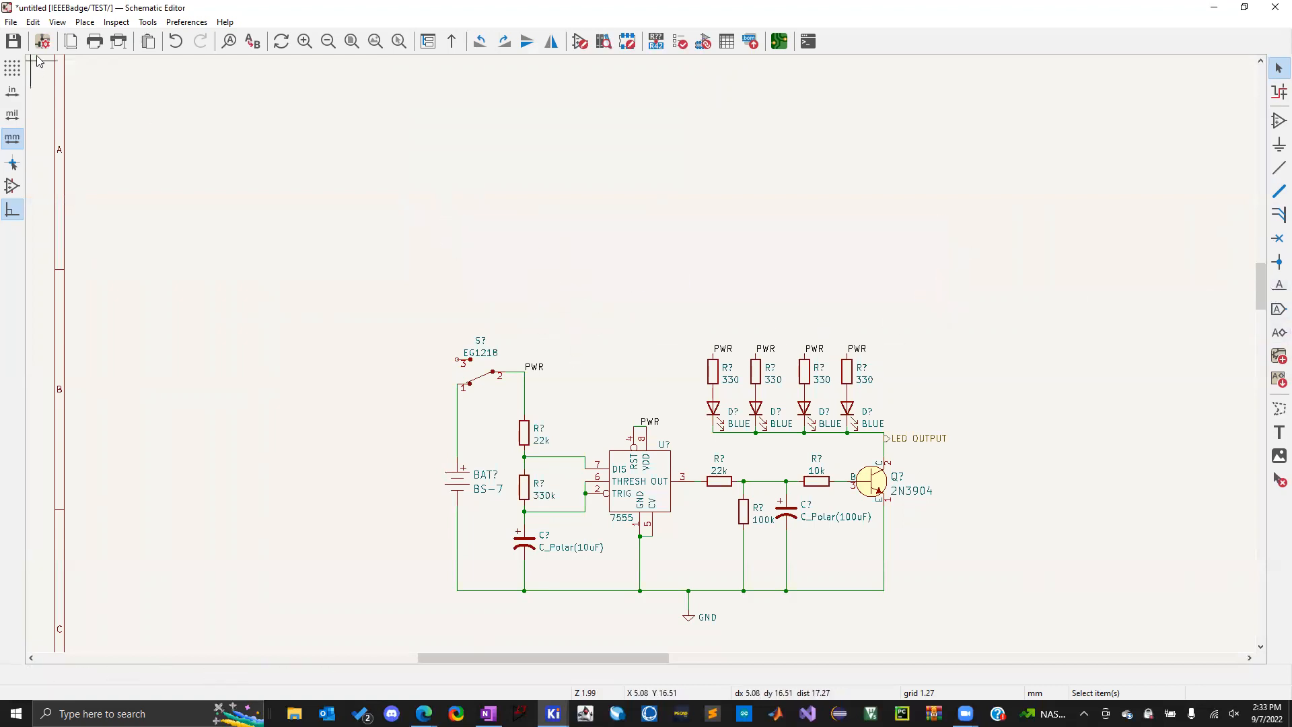
pyautogui.click(452, 42)
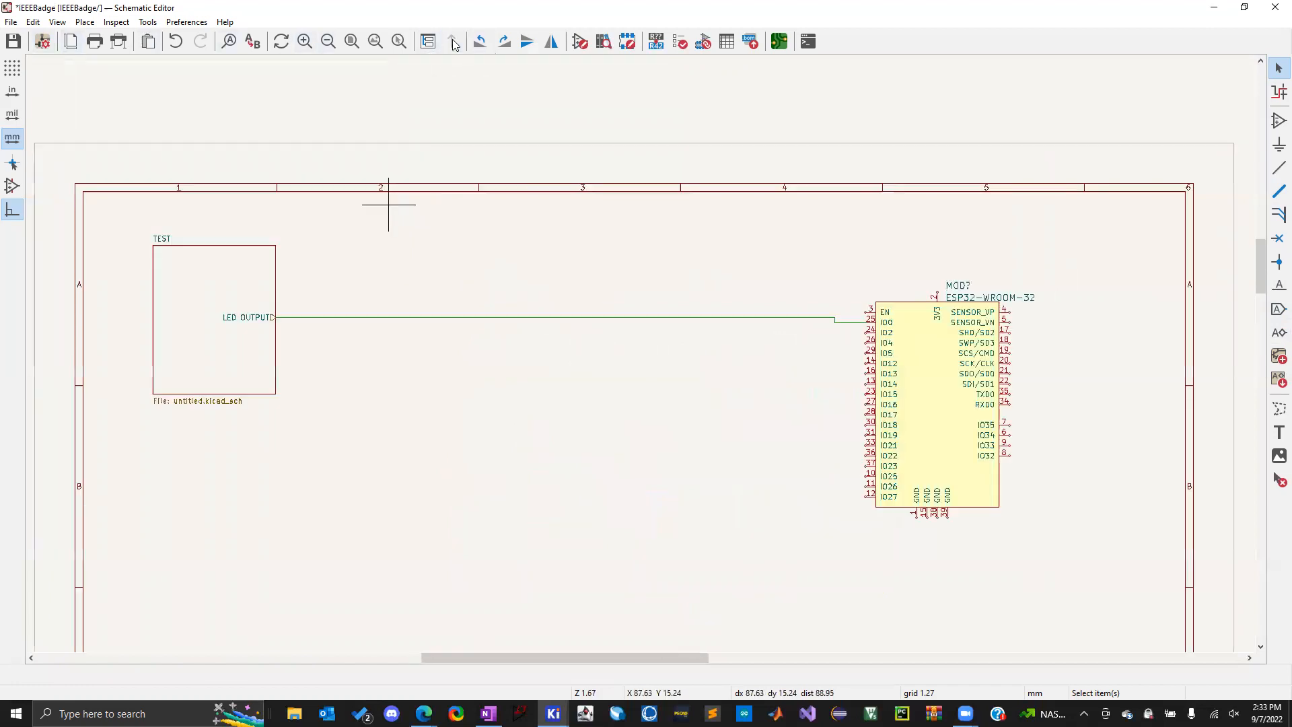
# Undo the wire, the sheet pin, the circuit's removal, the TEST sheet and the PWR label edits on the root sheet
pyautogui.hotkey('ctrl', 'z')
pyautogui.hotkey('ctrl', 'z')
pyautogui.hotkey('ctrl', 'z')
pyautogui.hotkey('ctrl', 'z')
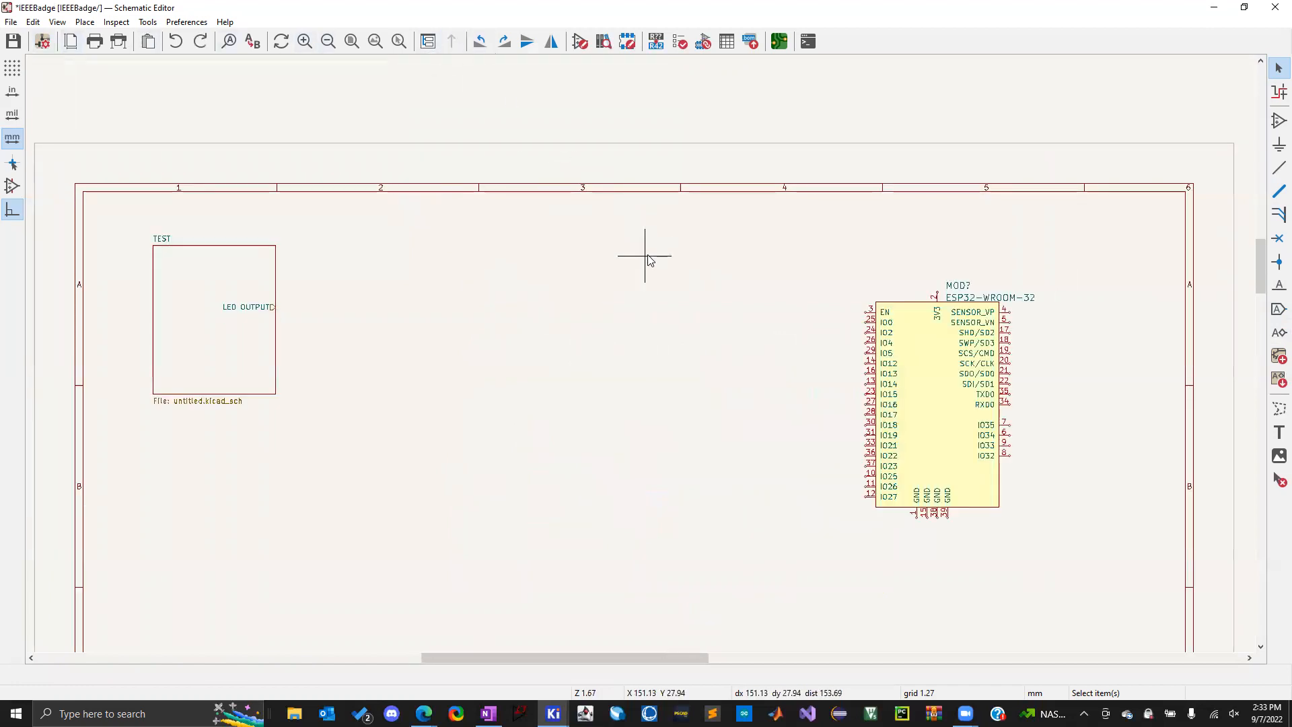
pyautogui.hotkey('ctrl', 'z')
pyautogui.hotkey('ctrl', 'z')
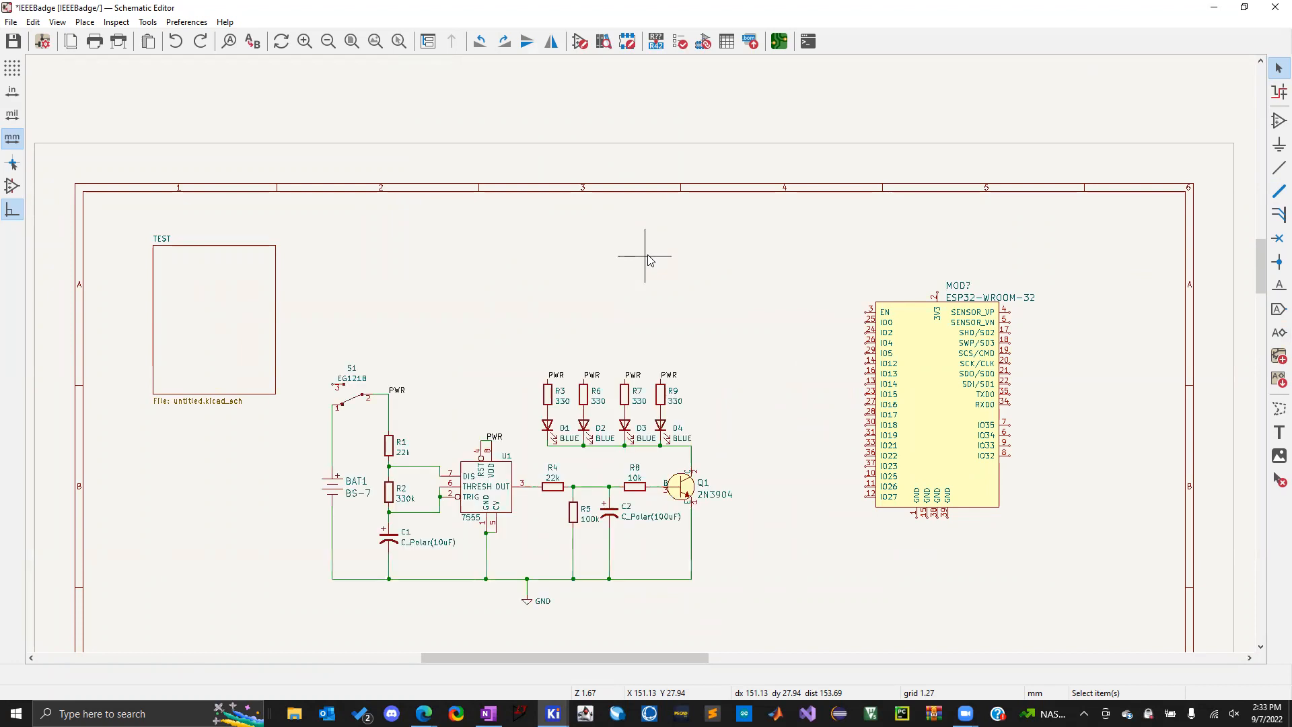
pyautogui.hotkey('ctrl', 'z')
pyautogui.hotkey('ctrl', 'z')
# Delete the ESP32-WROOM-32 module beside the badge circuit
pyautogui.moveTo(817, 252); pyautogui.dragTo(1131, 631)
pyautogui.press('Delete')
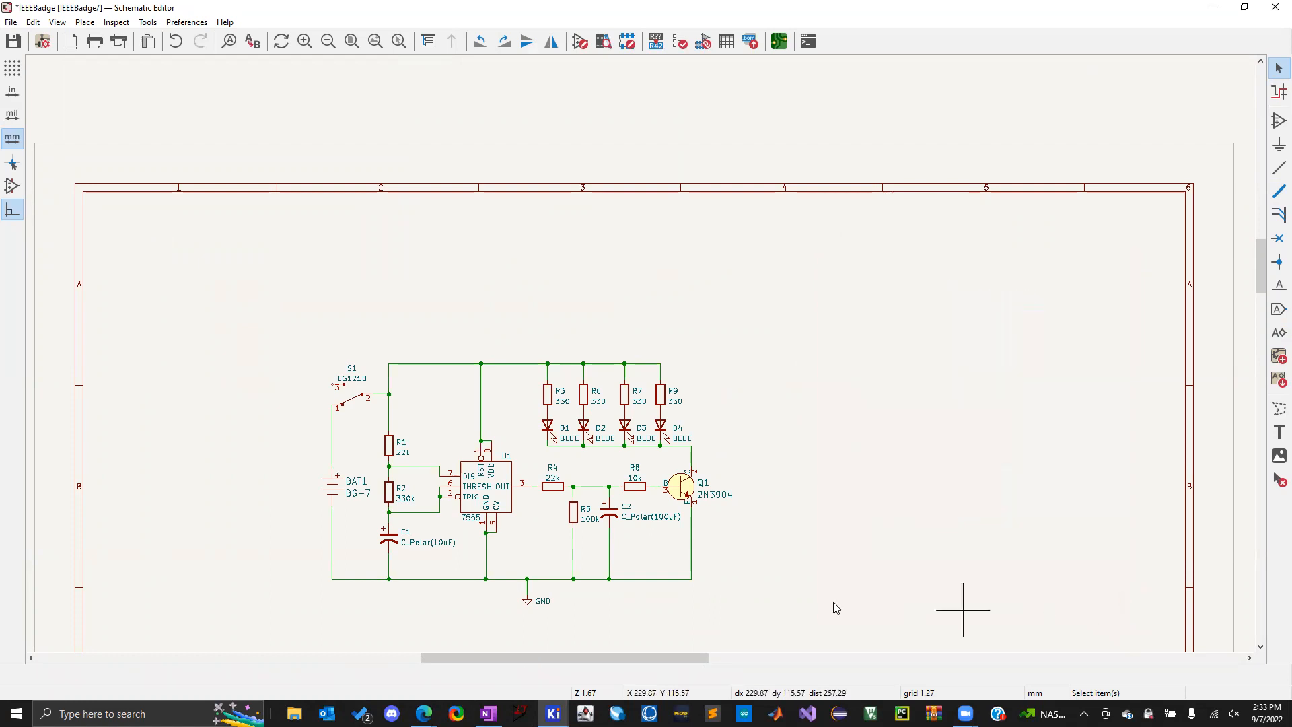
pyautogui.press('Home')
pyautogui.scroll(4, 643, 360)
pyautogui.moveTo(319, 158); pyautogui.dragTo(906, 511)
pyautogui.click(955, 453)
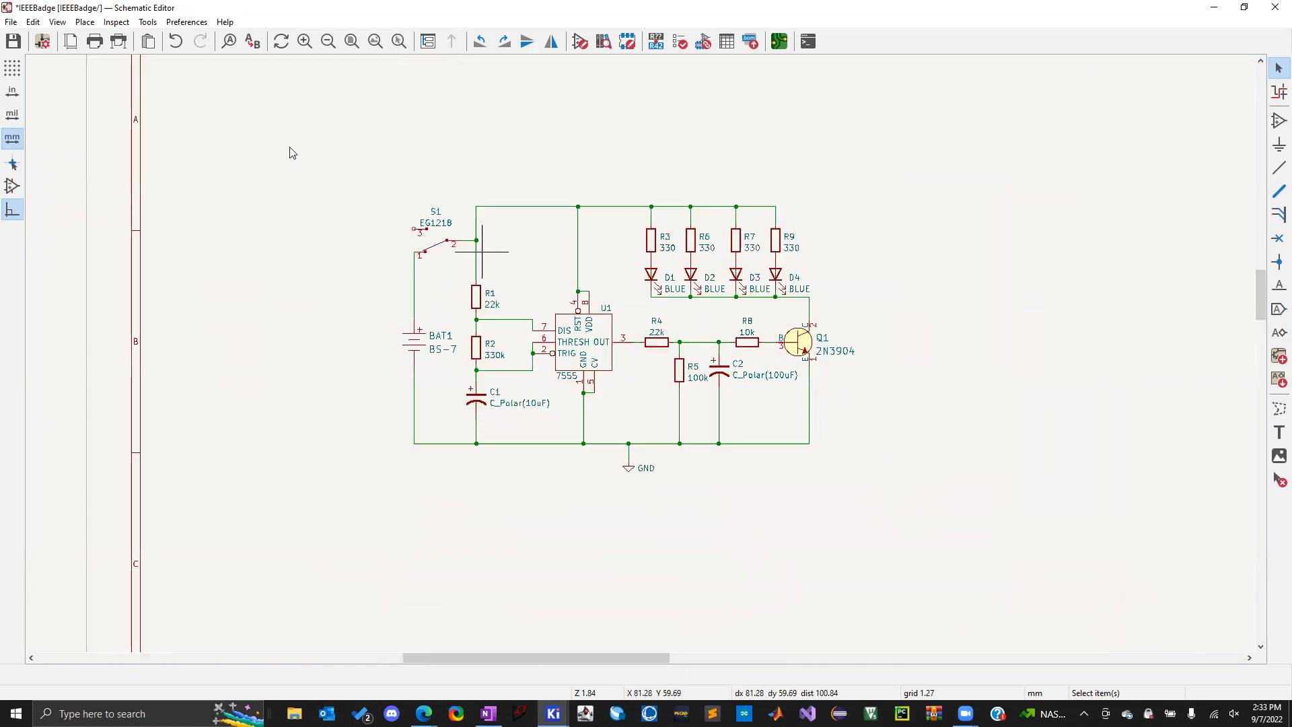
pyautogui.click(11, 24)
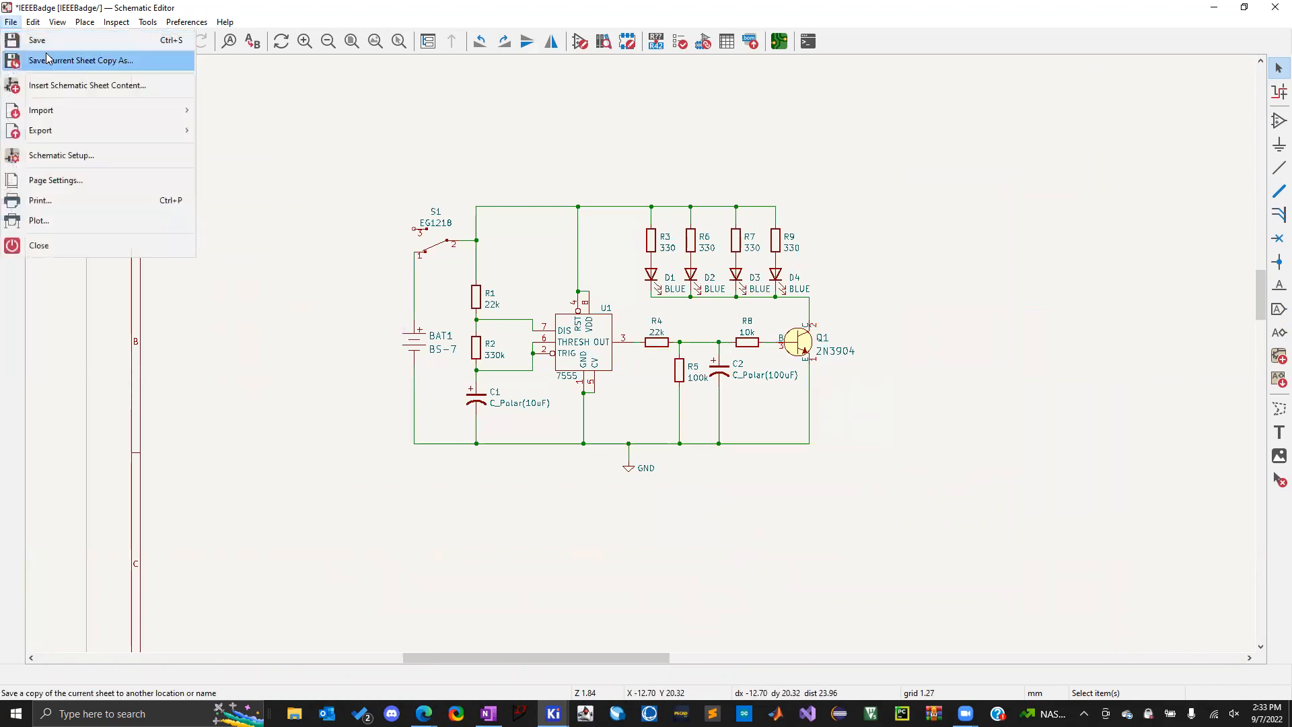
pyautogui.click(42, 62)
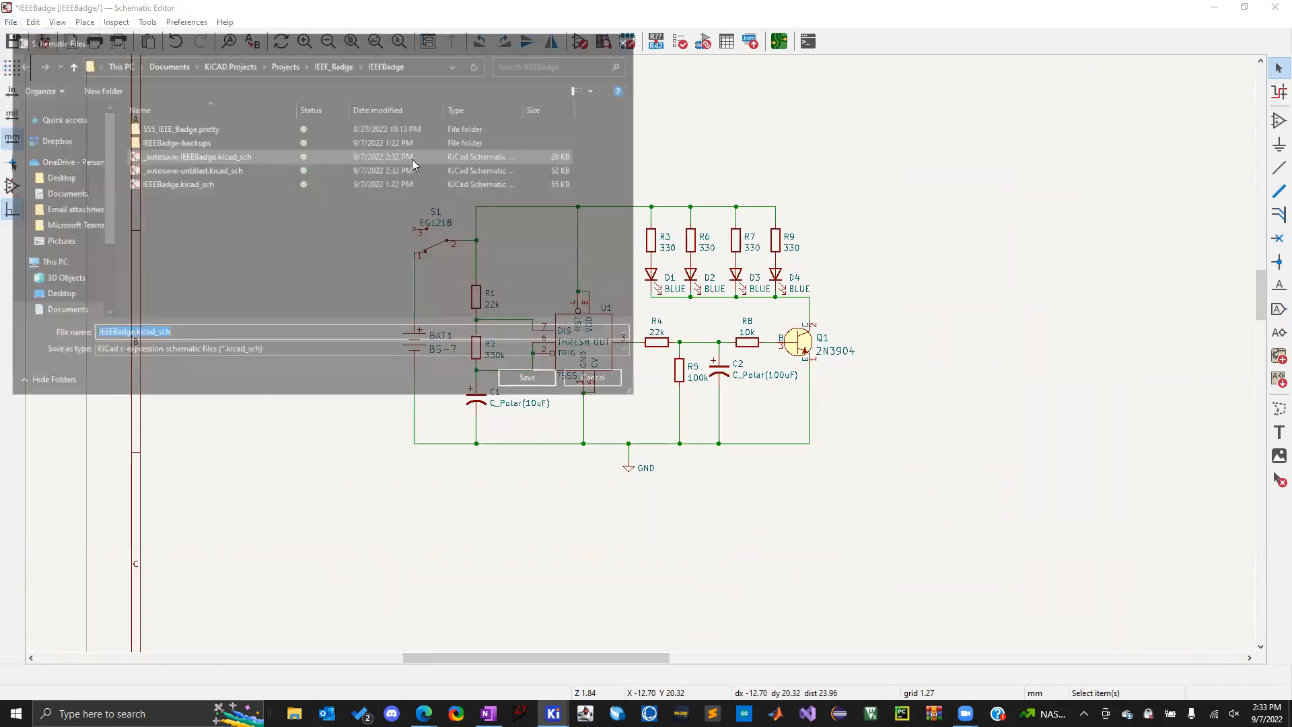
pyautogui.click(208, 332)
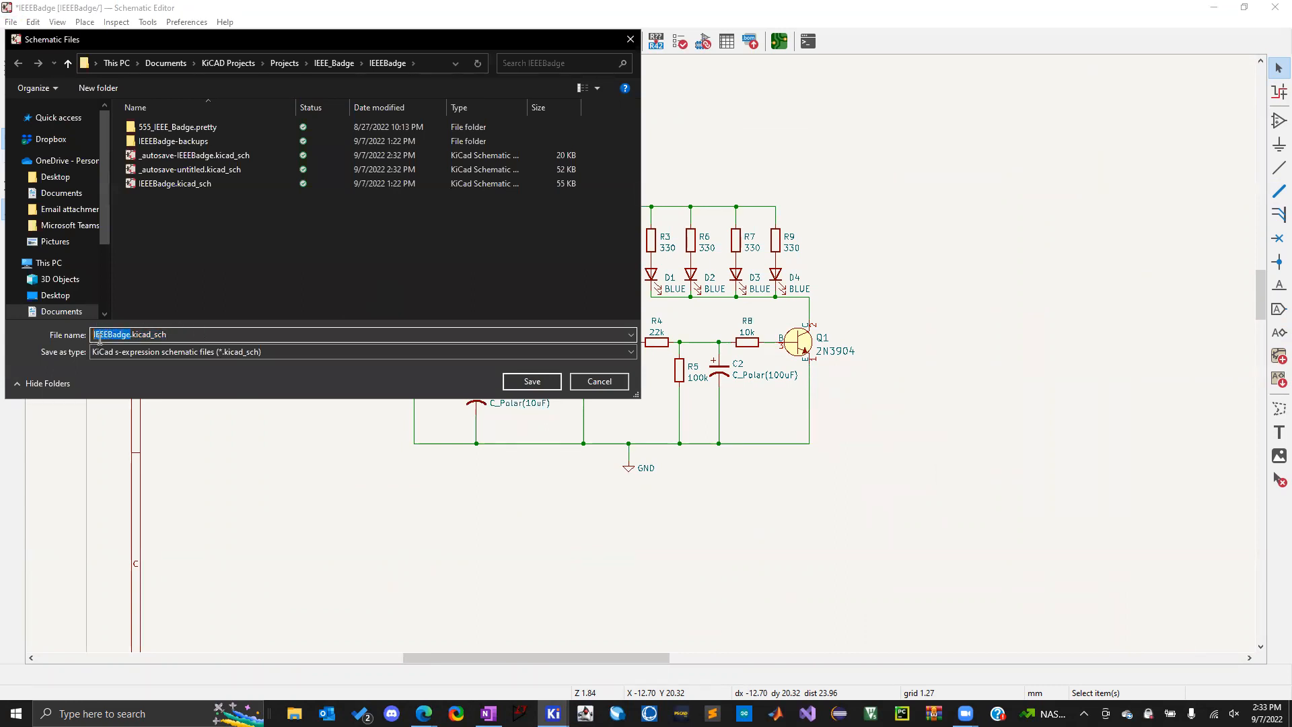
pyautogui.moveTo(93, 336); pyautogui.dragTo(169, 336)
pyautogui.click(169, 336)
pyautogui.click(599, 382)
# Select the EG1218 slide switch S1 in the badge circuit to view its properties
pyautogui.moveTo(306, 129); pyautogui.dragTo(922, 516)
pyautogui.click(924, 518)
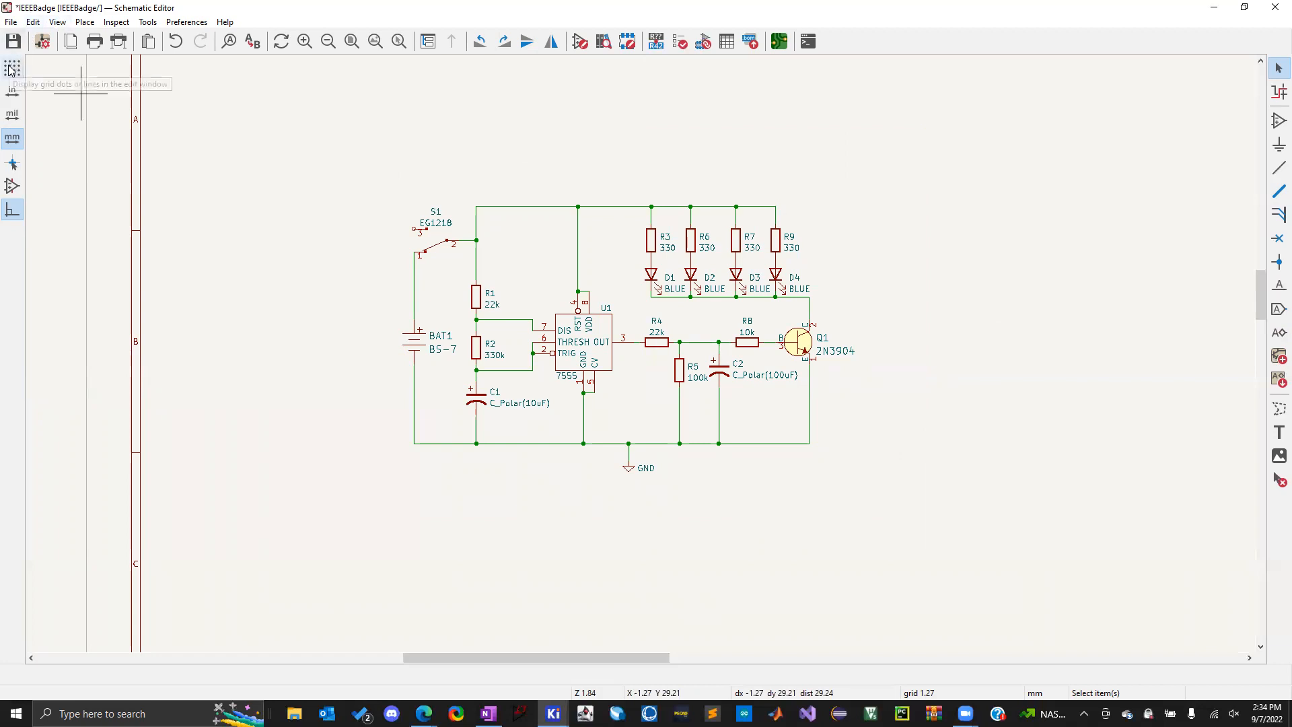
pyautogui.click(436, 244)
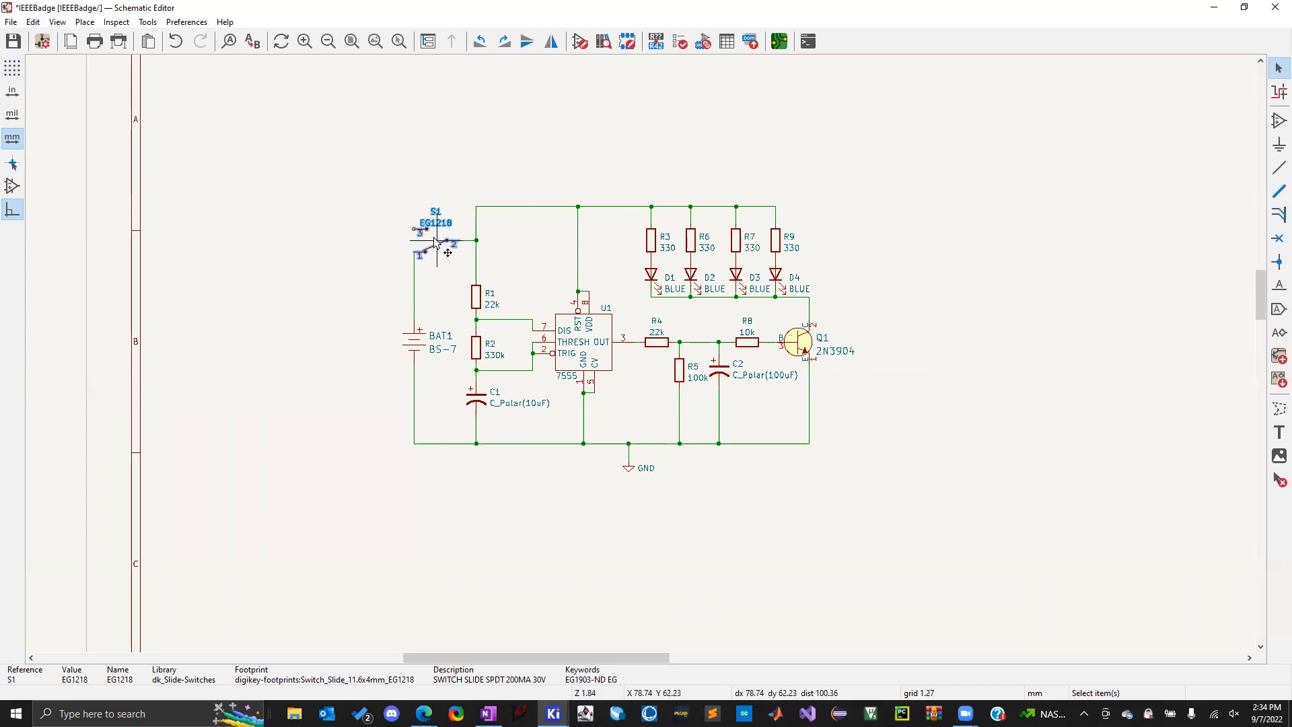
# Try moving switch S1 and its battery wire away from the circuit, and undo the moves
pyautogui.moveTo(436, 249); pyautogui.dragTo(262, 262)
pyautogui.click(414, 167)
pyautogui.click(402, 316)
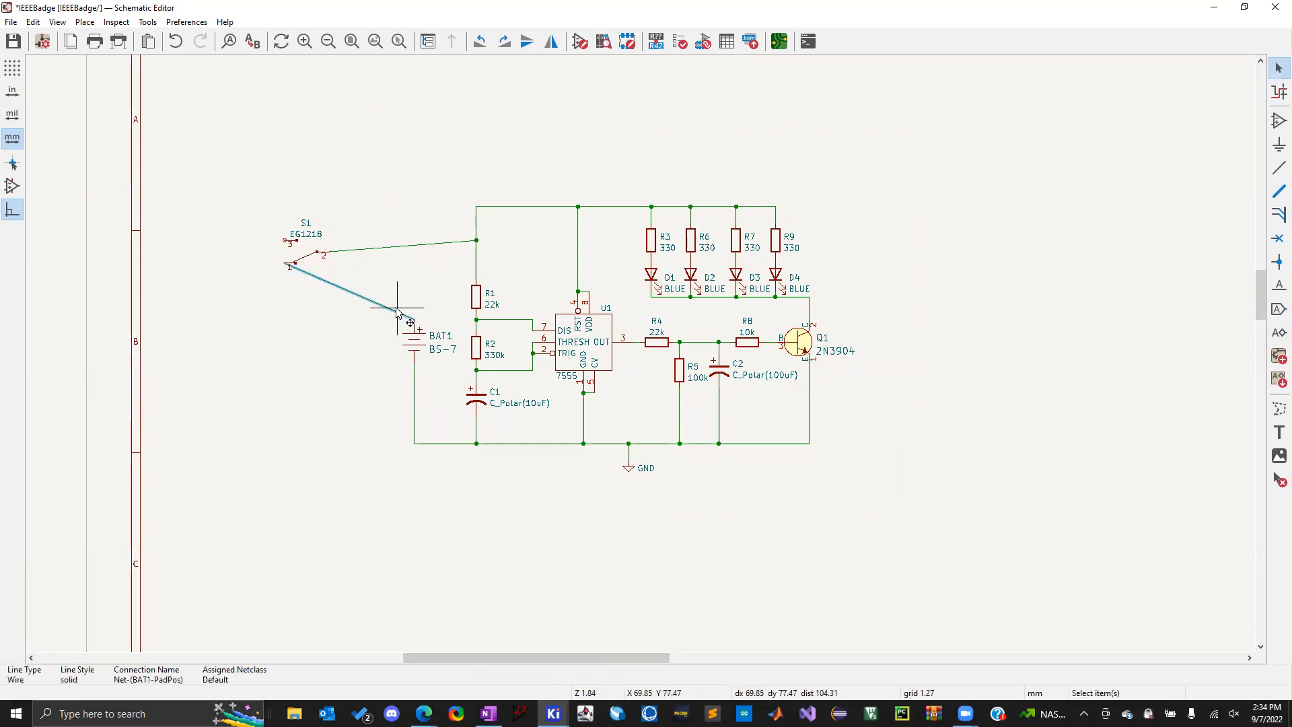
pyautogui.moveTo(403, 316); pyautogui.dragTo(341, 321)
pyautogui.hotkey('ctrl', 'z')
pyautogui.hotkey('ctrl', 'z')
pyautogui.hotkey('ctrl', 'z')
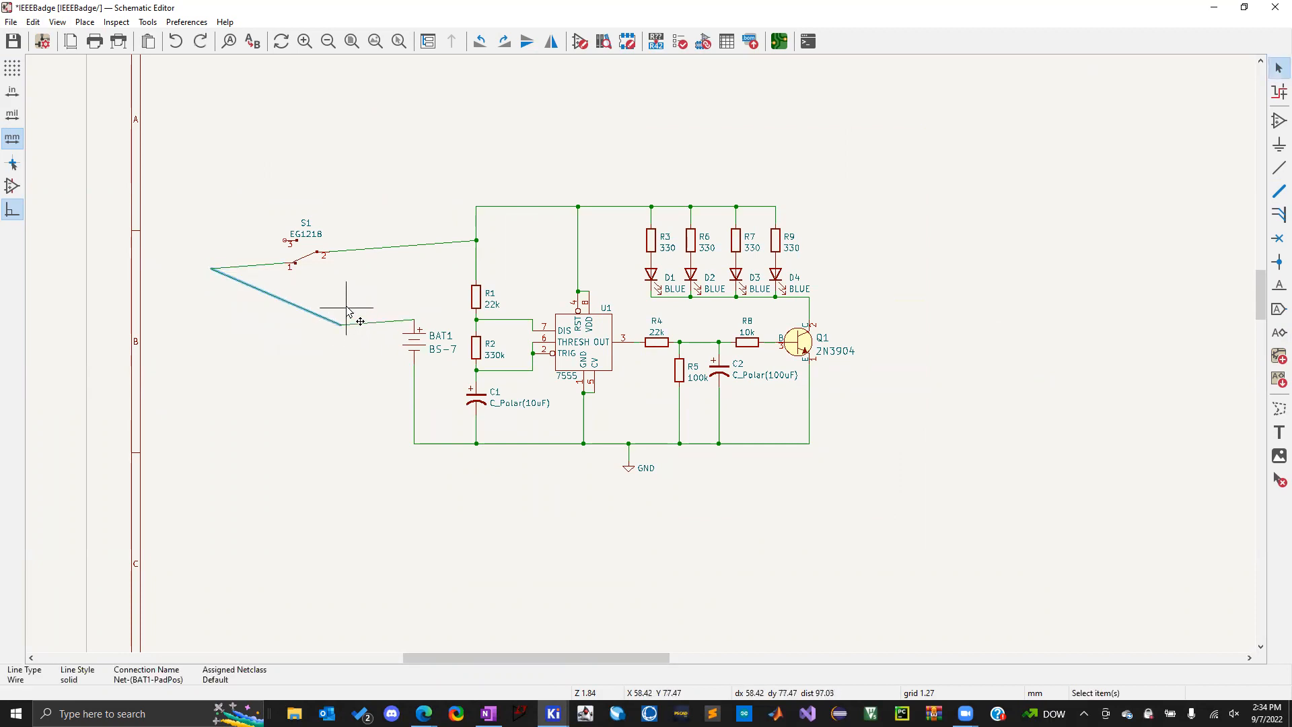
pyautogui.click(453, 270)
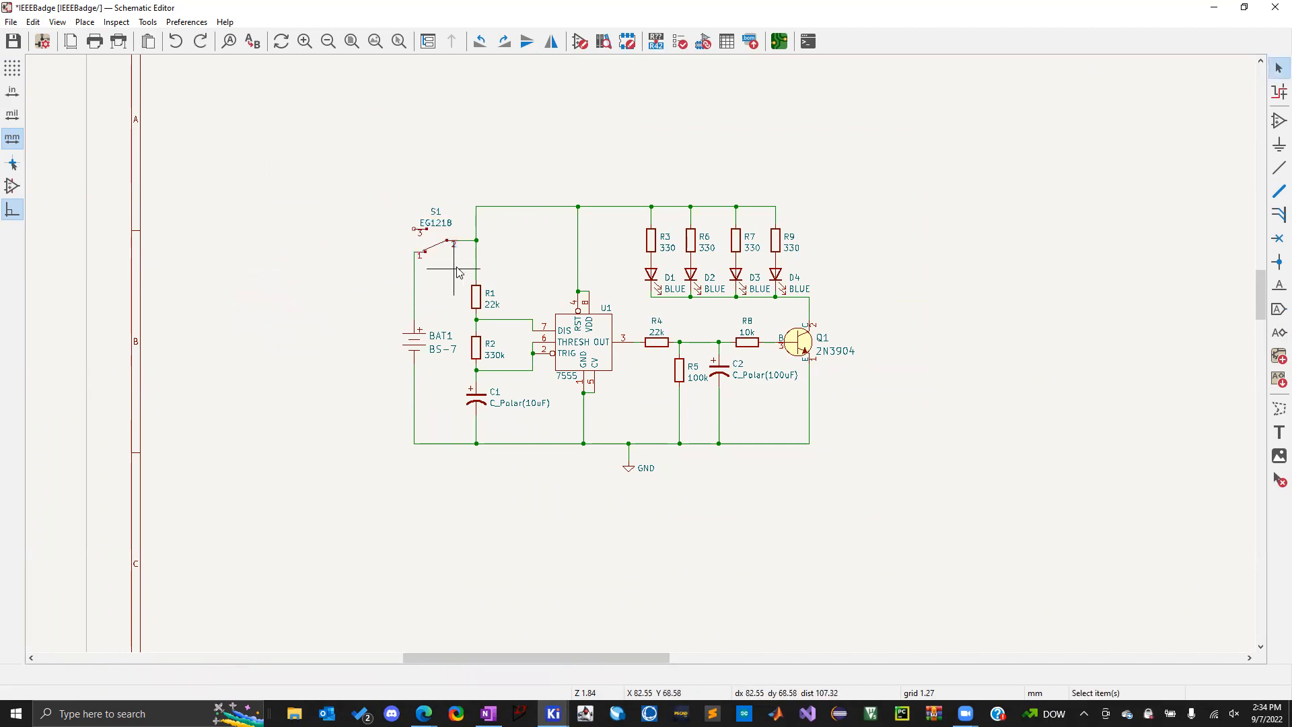
# Shift the vertical wire between switch S1 and battery BAT1 outward, away from resistors R1 and R2, keeping it connected
pyautogui.click(412, 284)
pyautogui.moveTo(412, 284); pyautogui.dragTo(415, 253)
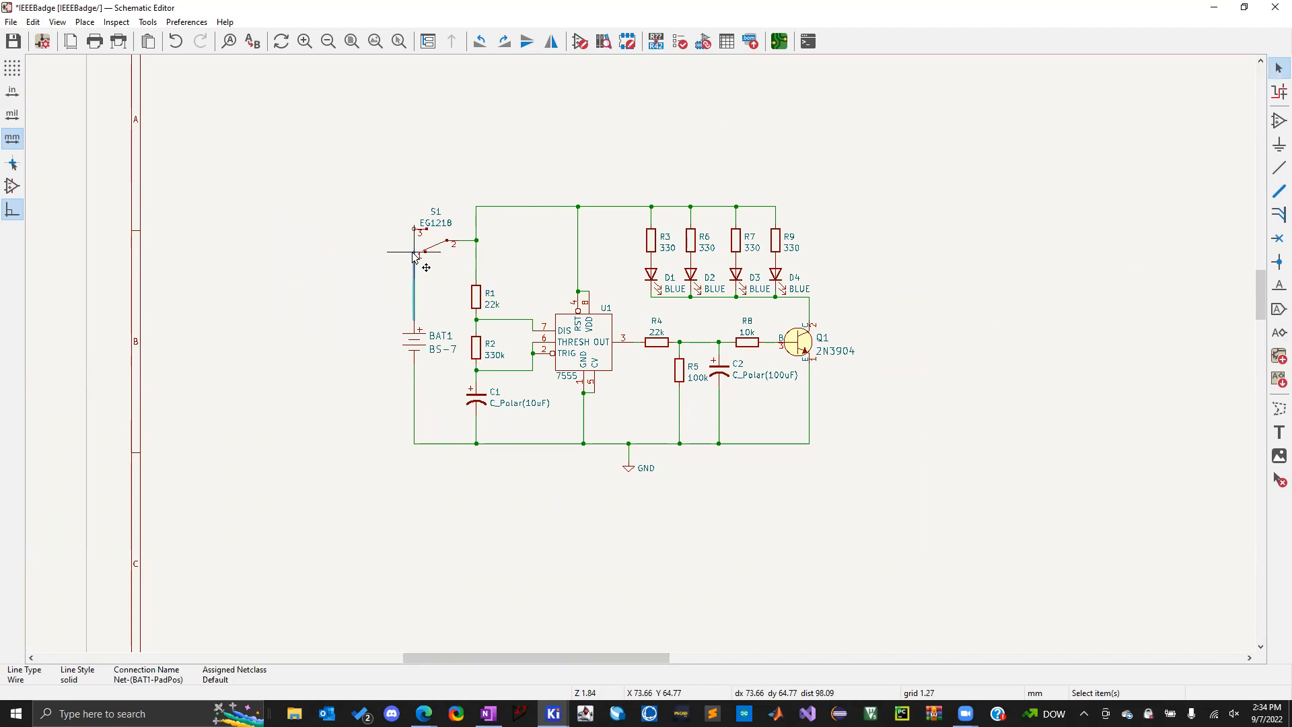
pyautogui.doubleClick(389, 290)
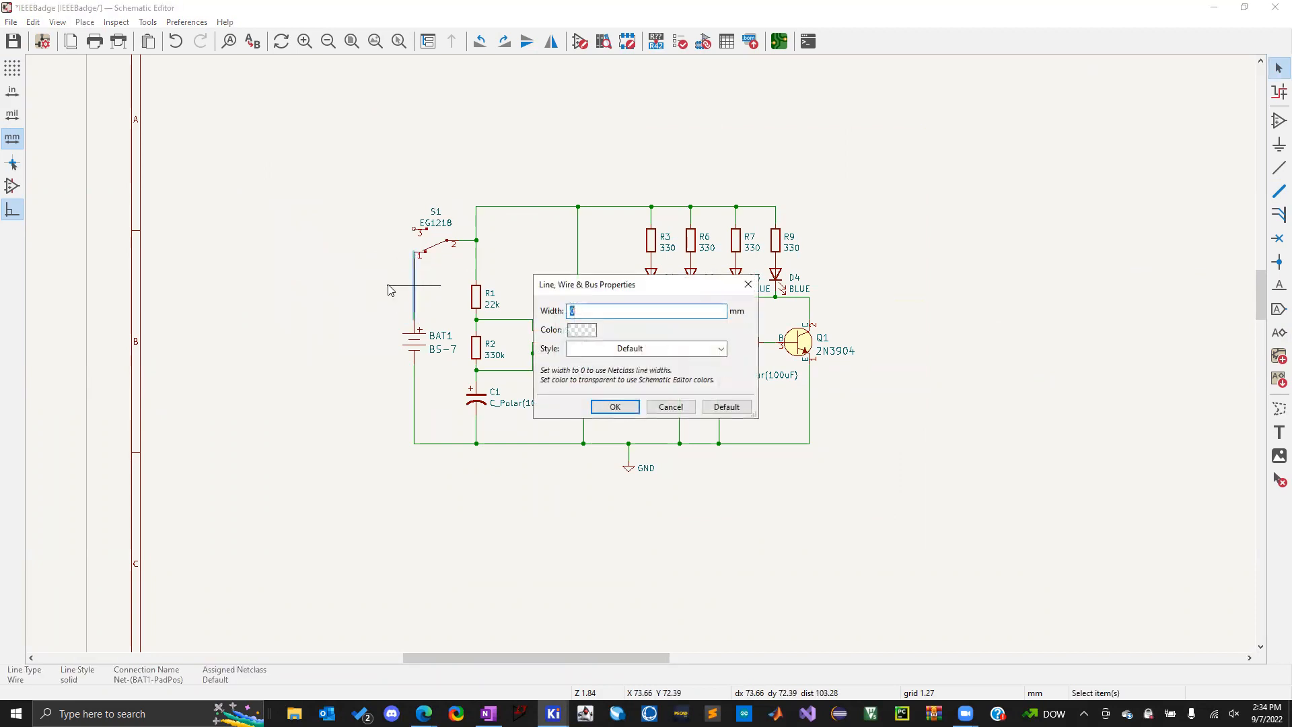
pyautogui.press('Escape')
pyautogui.moveTo(415, 304); pyautogui.dragTo(352, 320)
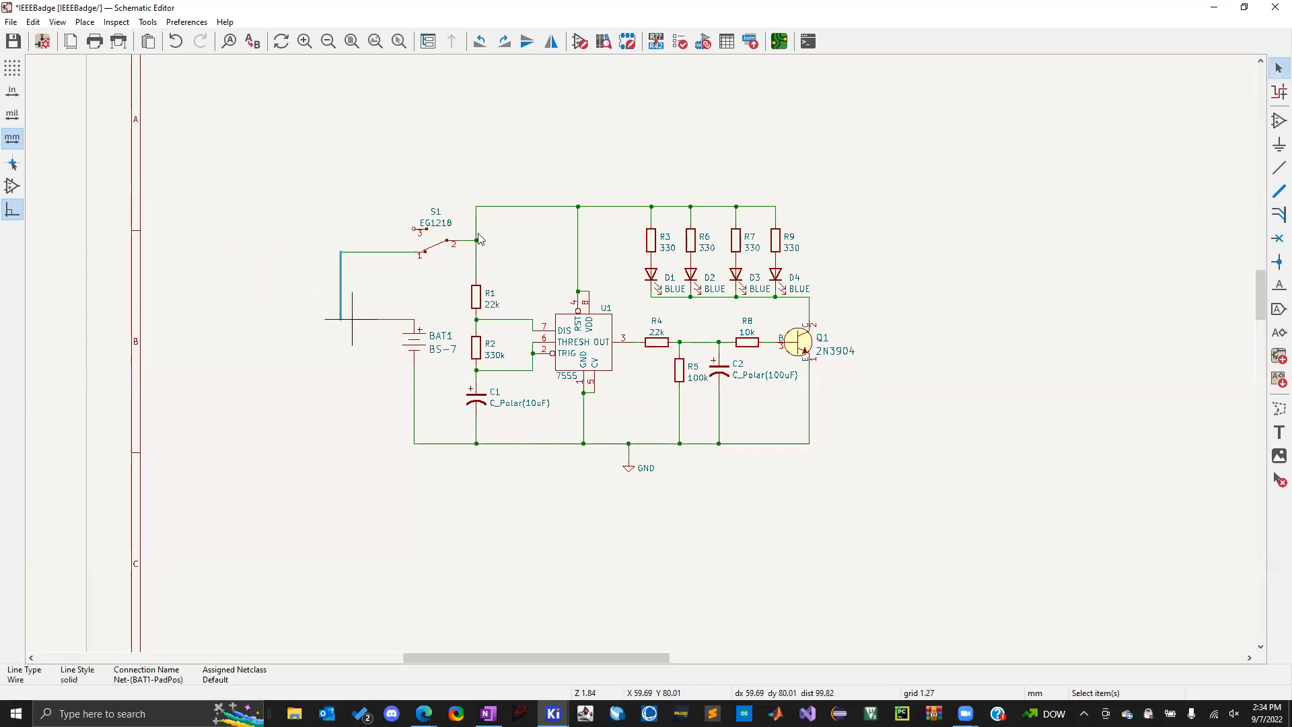
# Move switch S1 outward so that its pin 1 lines up above the shifted battery wire
pyautogui.click(438, 245)
pyautogui.moveTo(439, 245); pyautogui.dragTo(360, 247)
pyautogui.click(387, 250)
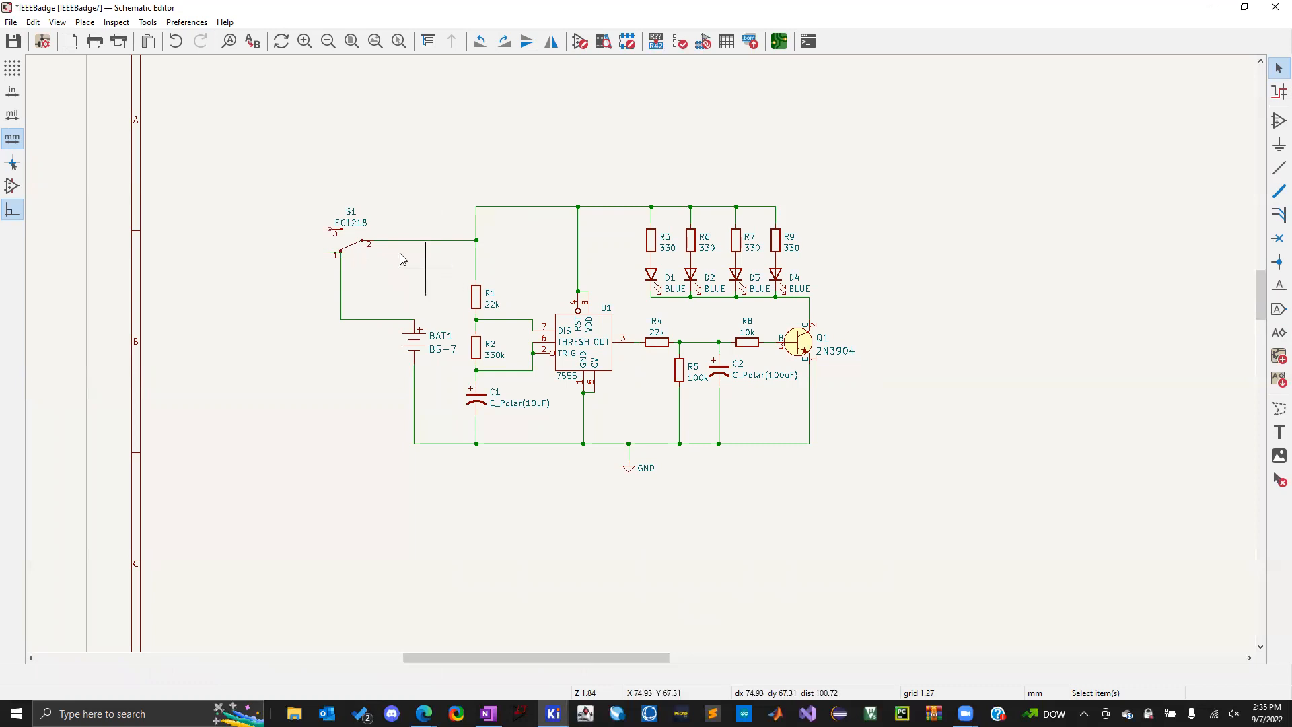
pyautogui.click(349, 247)
pyautogui.moveTo(350, 246)
pyautogui.mouseDown()
pyautogui.moveTo(248, 142)
pyautogui.moveTo(263, 436)
pyautogui.moveTo(489, 186)
pyautogui.moveTo(673, 134)
pyautogui.moveTo(297, 253)
pyautogui.moveTo(412, 179)
pyautogui.moveTo(399, 239)
pyautogui.moveTo(343, 233)
pyautogui.moveTo(364, 245)
pyautogui.mouseUp()
pyautogui.click(449, 176)
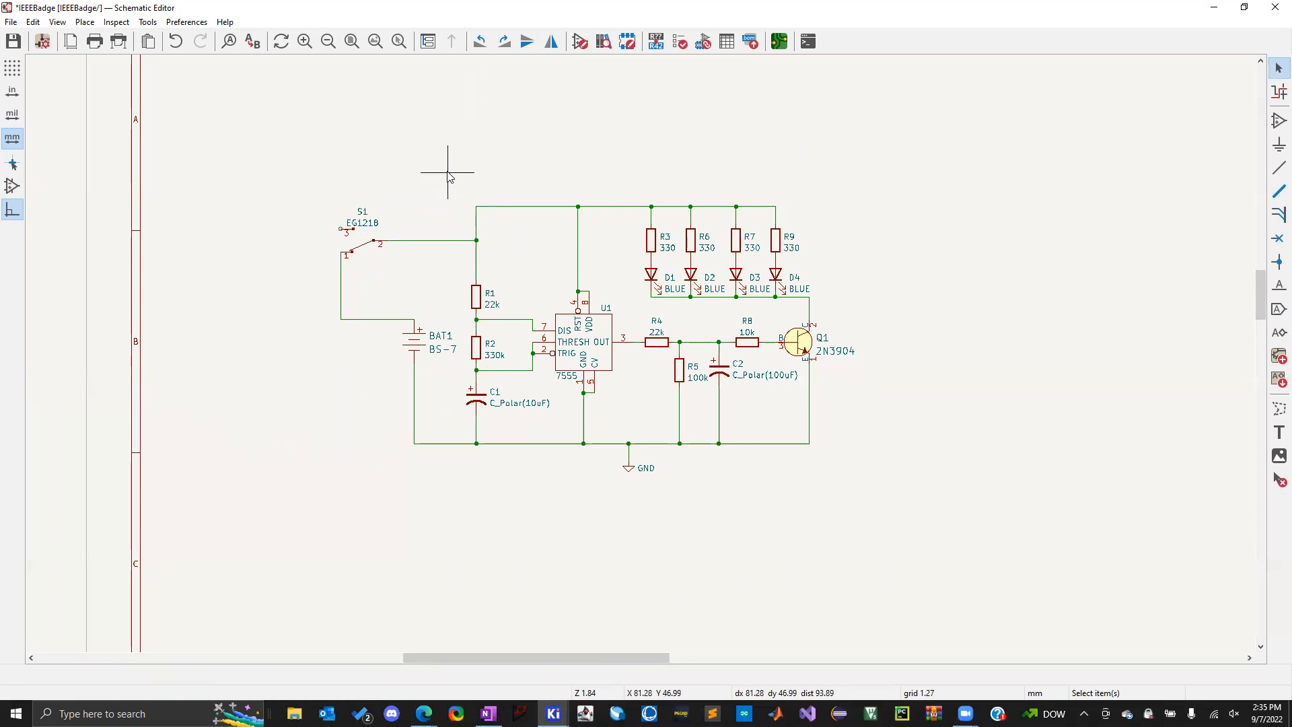
# Raise the horizontal wire from switch S1's pin 2 to the level of the upper power rail
pyautogui.click(431, 240)
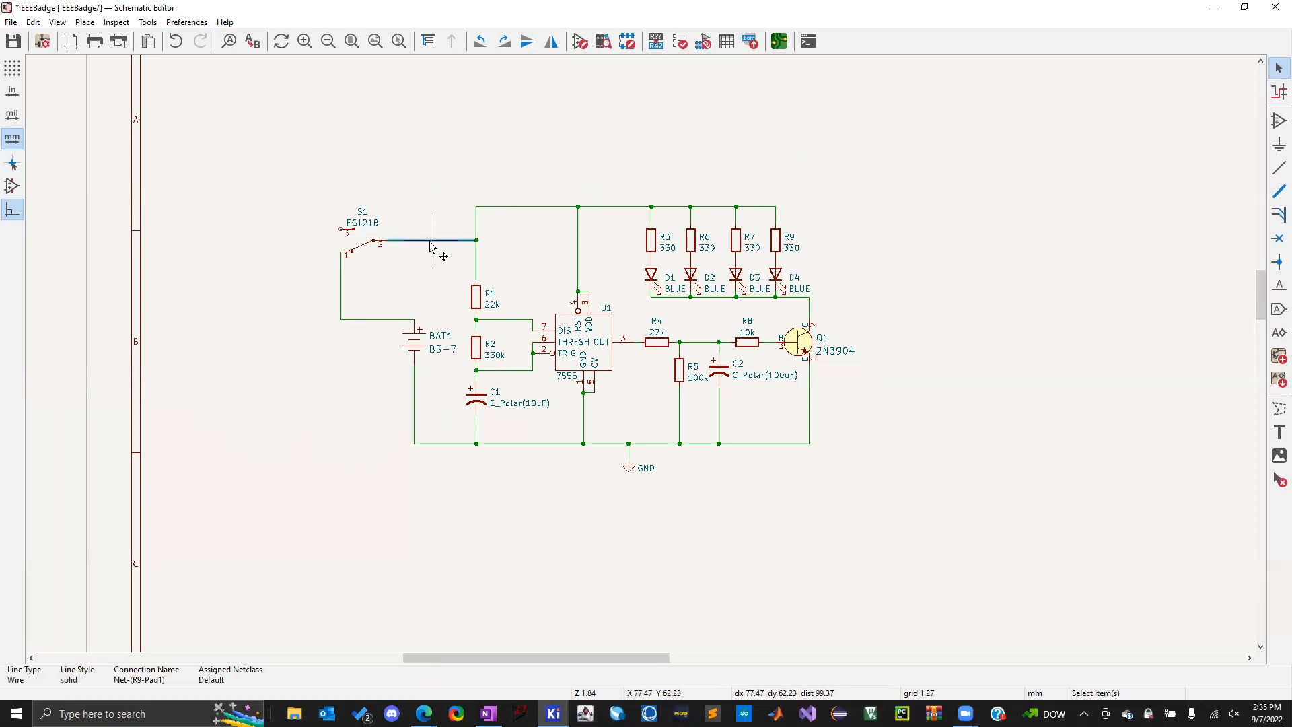
pyautogui.press('m')
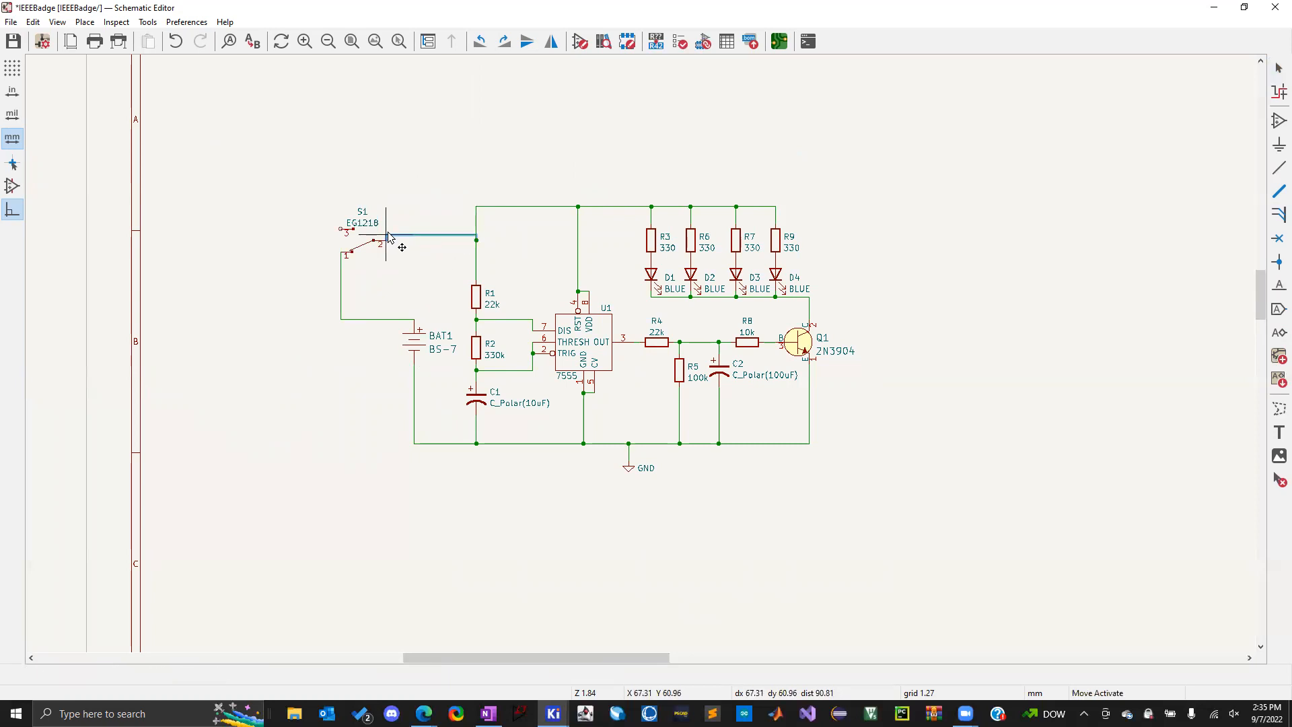
pyautogui.click(388, 207)
pyautogui.click(420, 178)
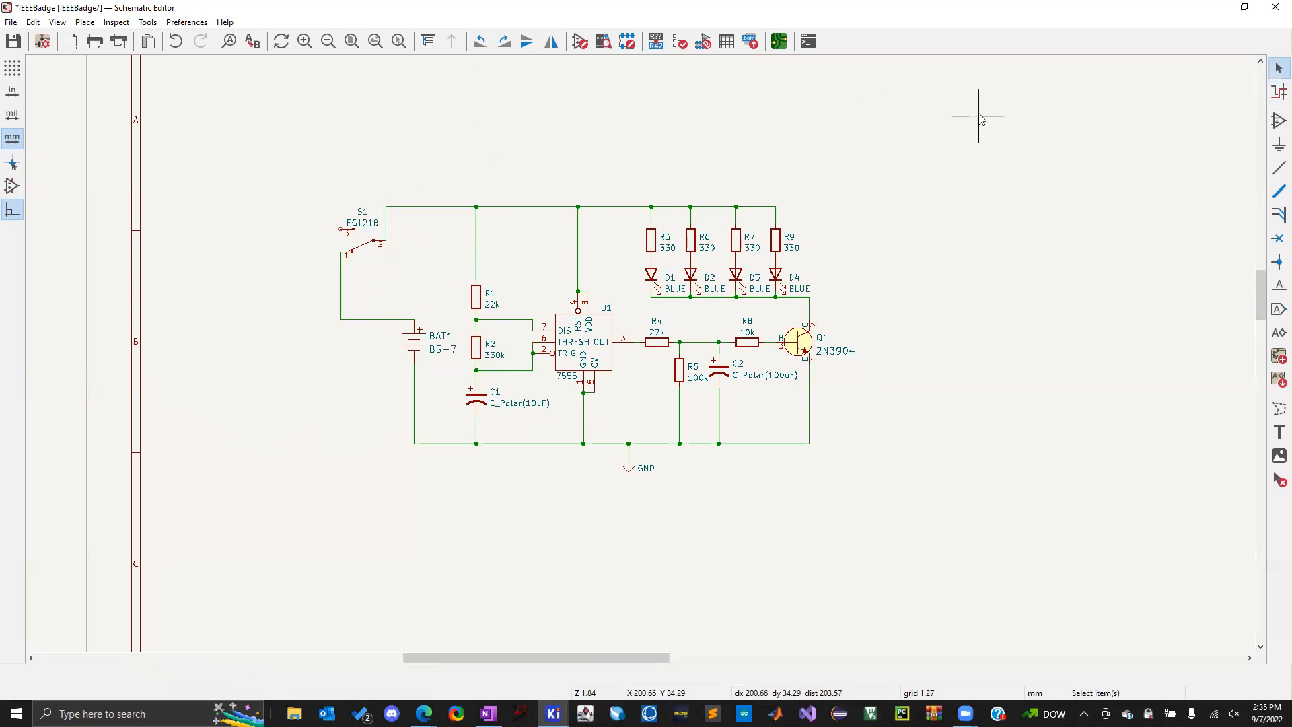
# Draw a vertical wire about 19 mm long upward from the power rail above resistor R9
pyautogui.click(1279, 168)
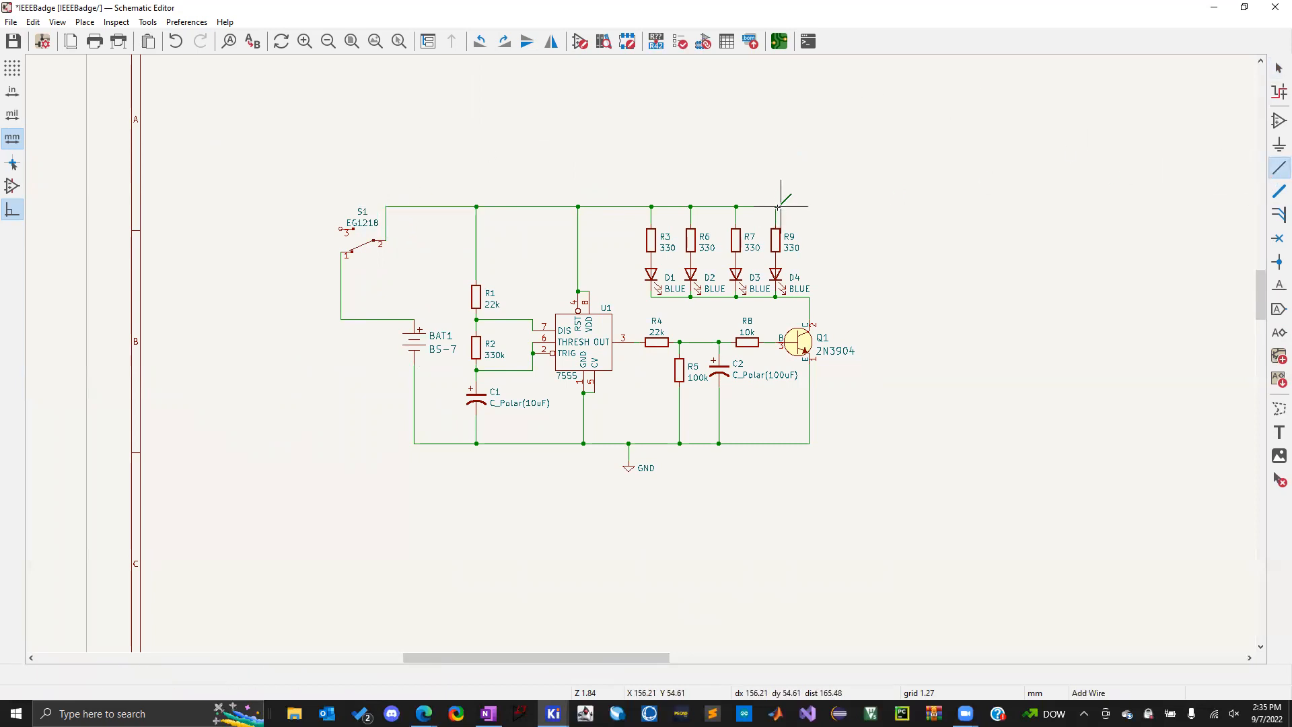
pyautogui.click(777, 206)
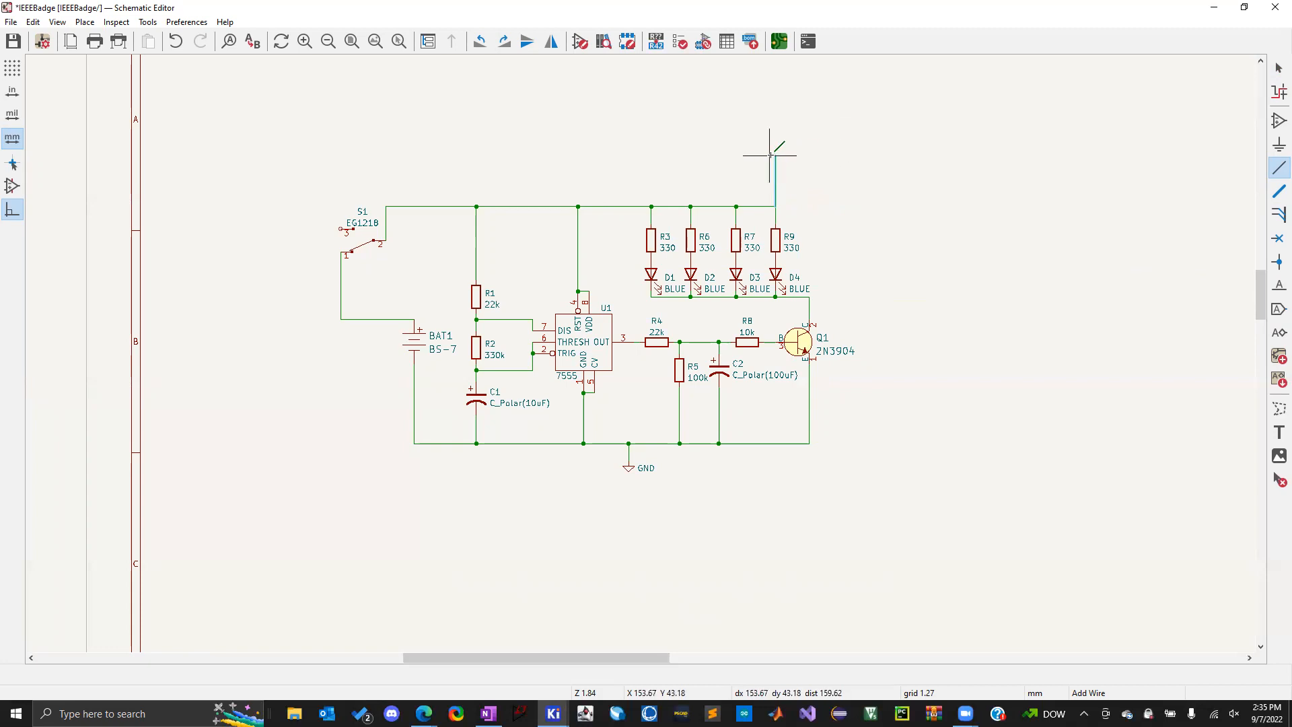
pyautogui.press('Escape')
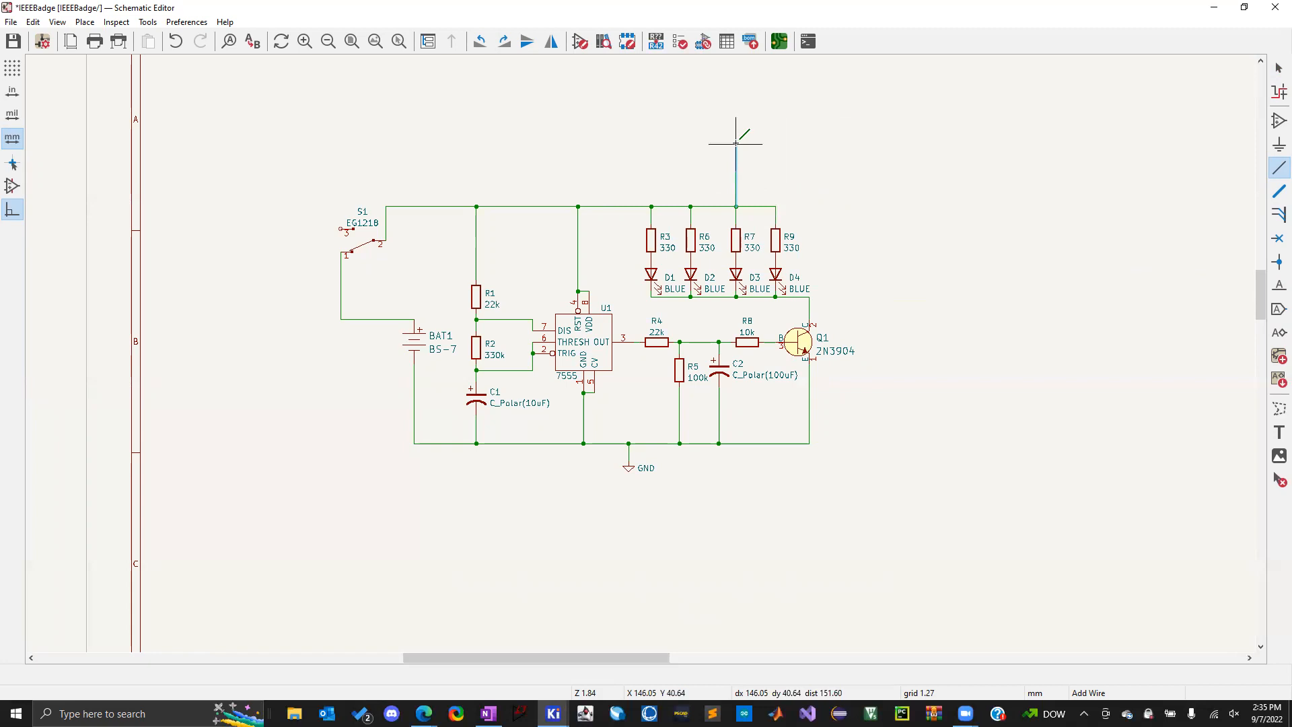
pyautogui.click(776, 205)
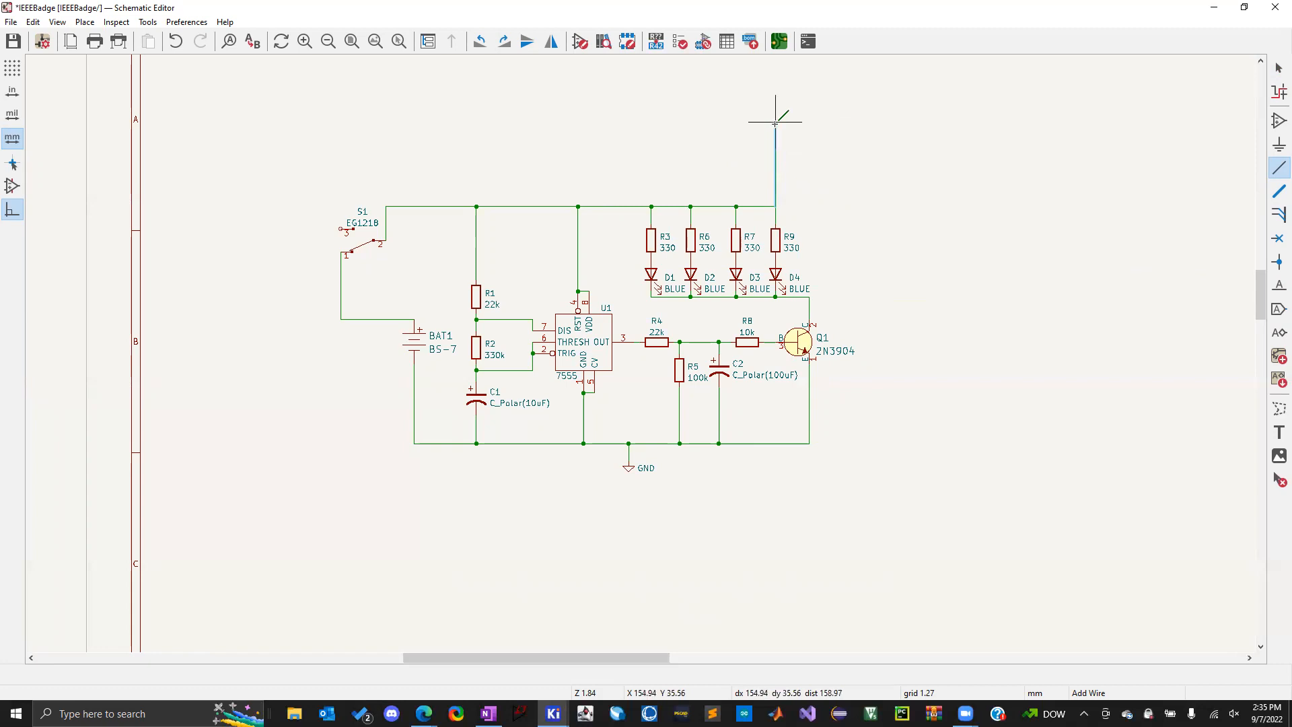
pyautogui.doubleClick(775, 124)
pyautogui.press('Escape')
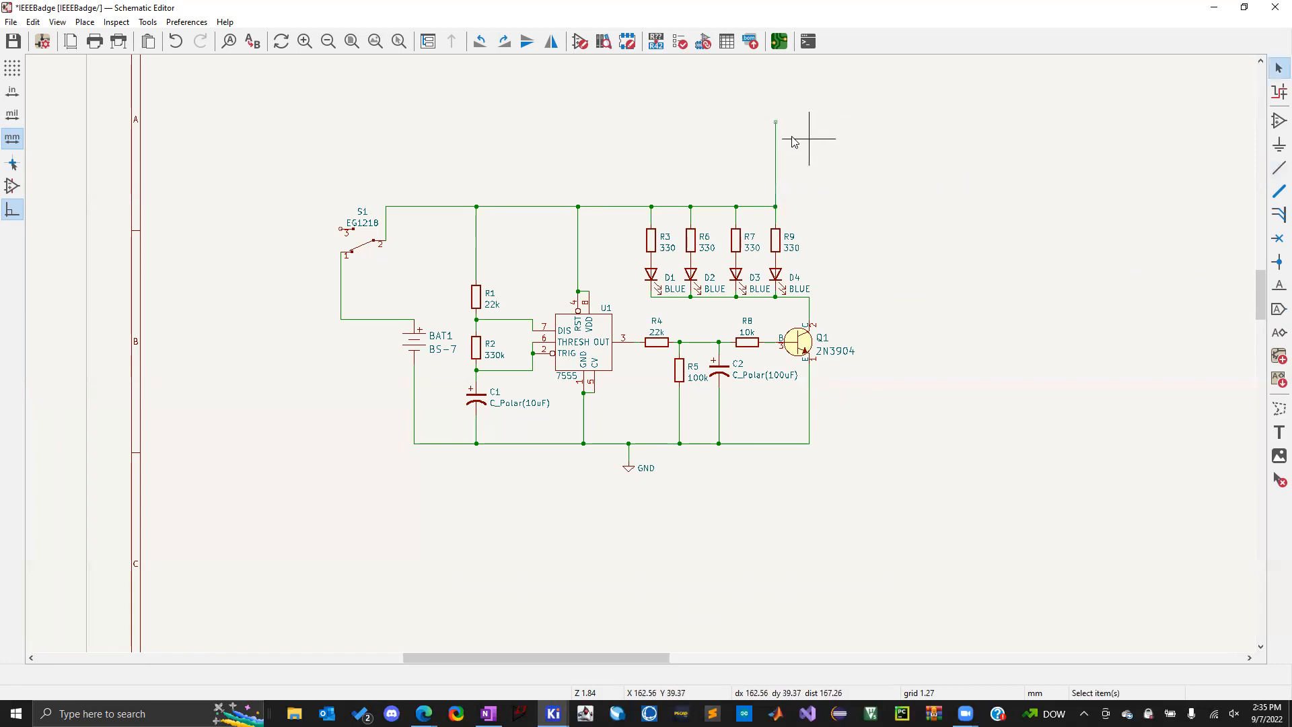
# Shift the new vertical wire beyond R9, and delete it together with the rail extension it created
pyautogui.moveTo(779, 127); pyautogui.dragTo(841, 125)
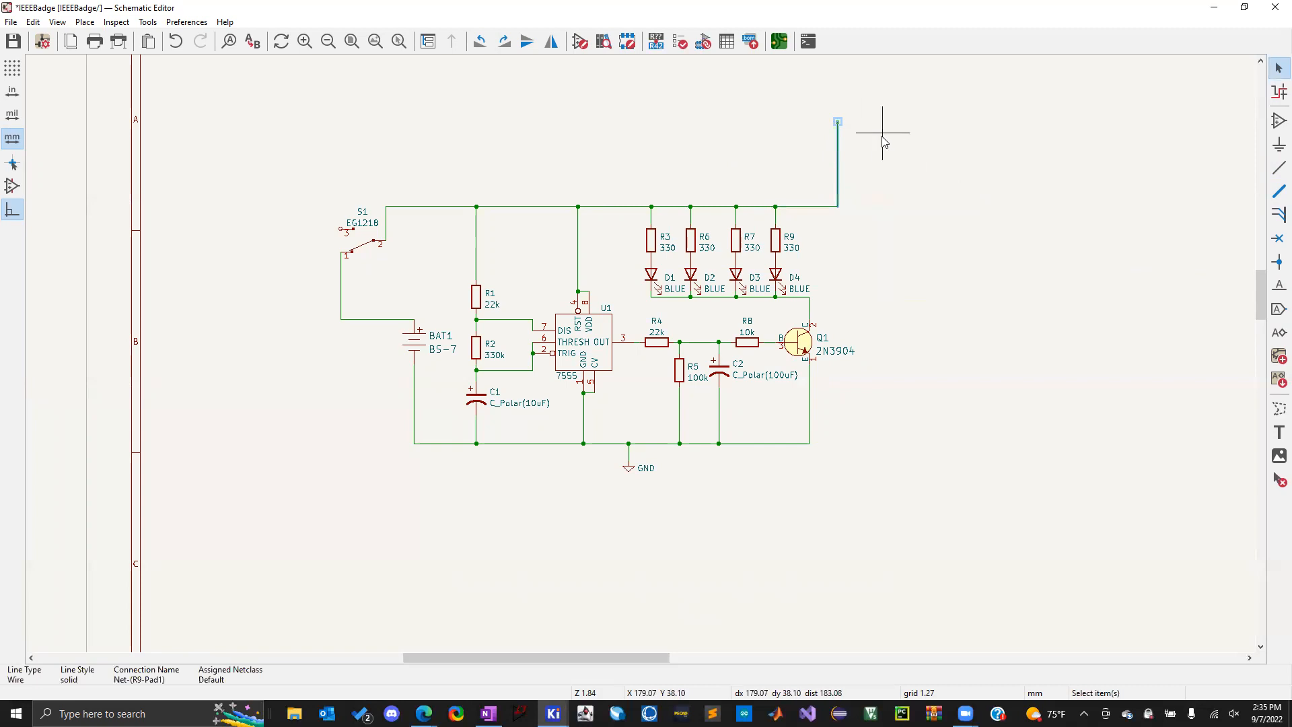
pyautogui.press('Delete')
pyautogui.click(810, 207)
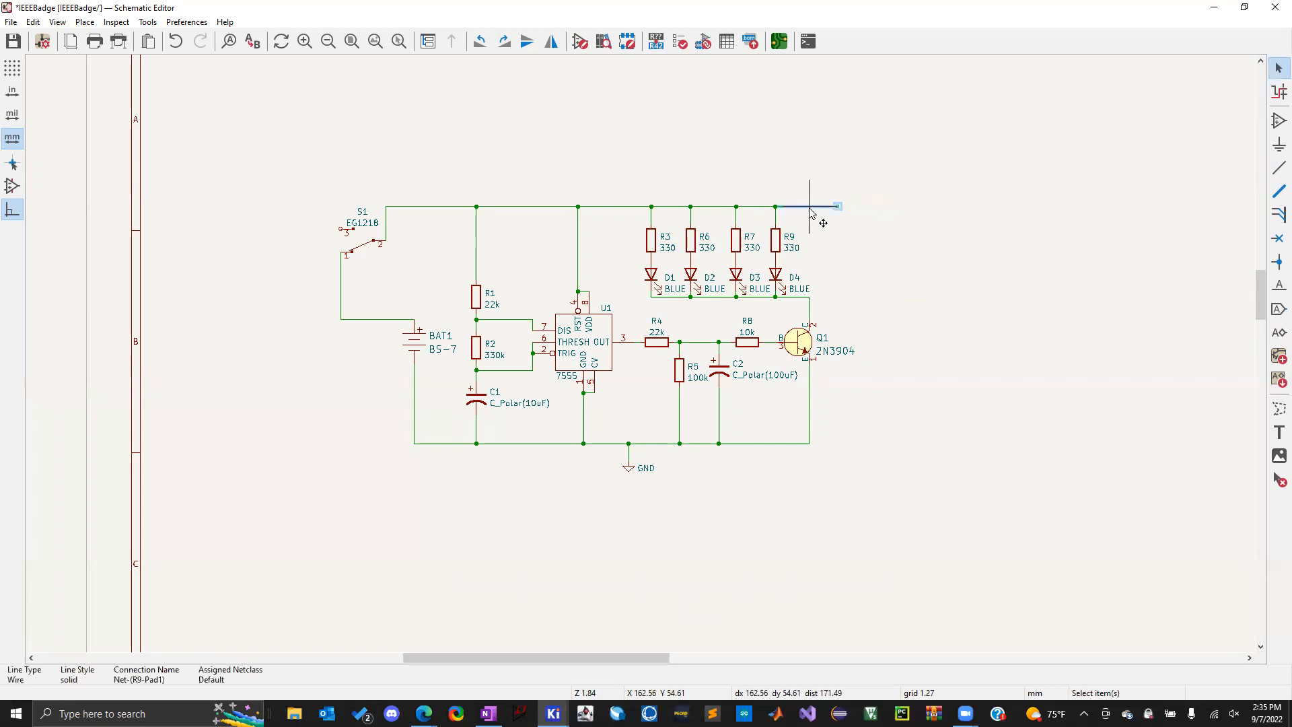
pyautogui.press('Delete')
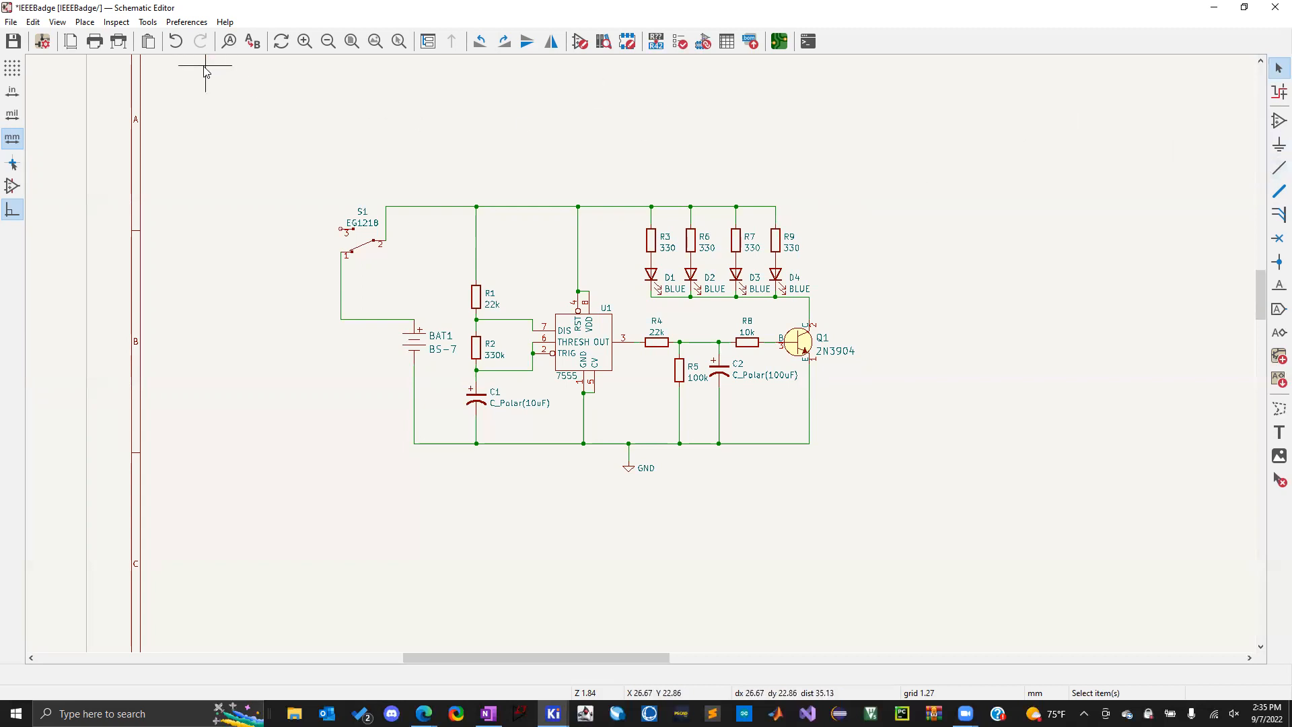
# Look through the preferences pages for mouse and touchpad, display, editing, colors, field name templates, hotkeys and common settings
pyautogui.click(186, 21)
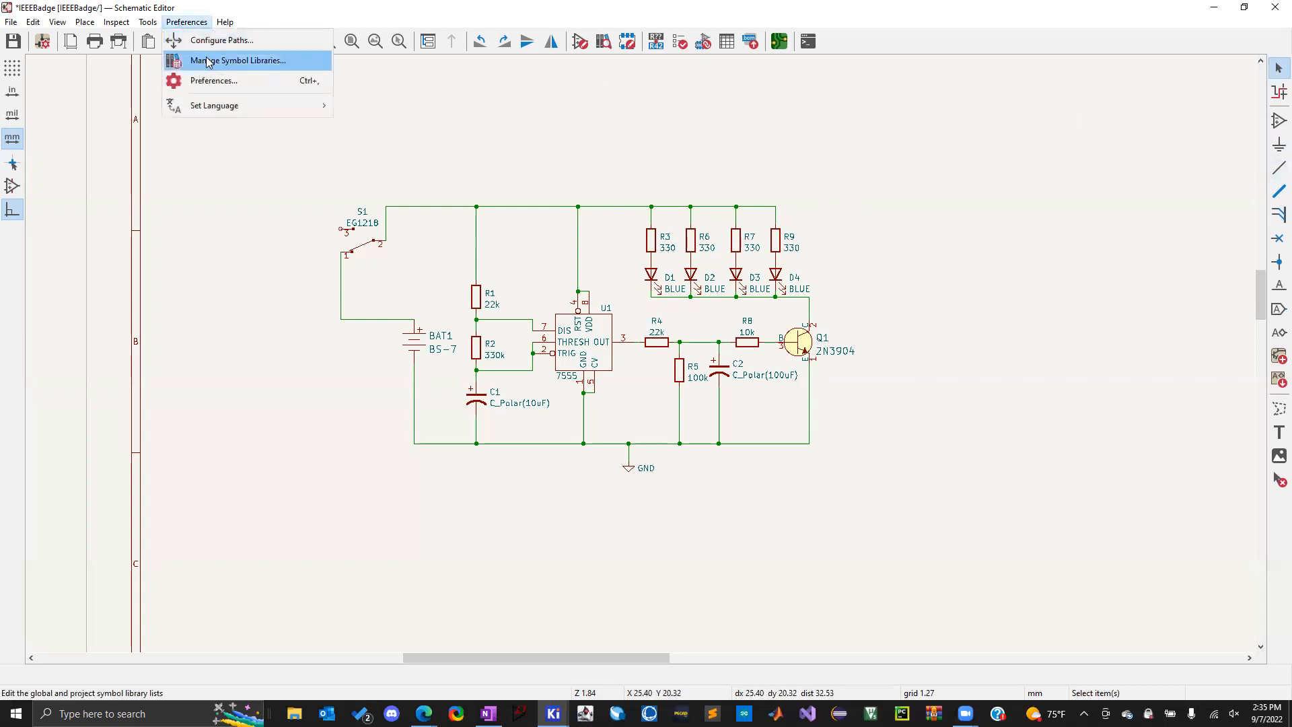
pyautogui.click(214, 80)
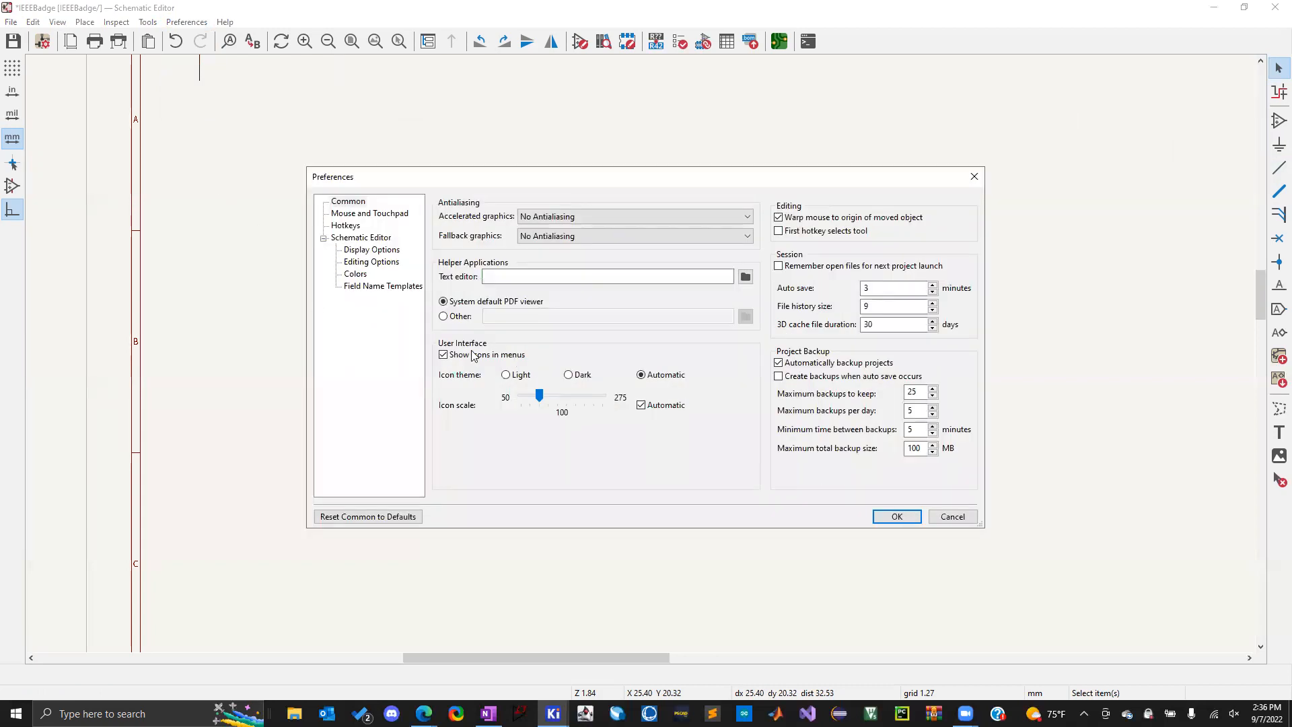
pyautogui.click(346, 214)
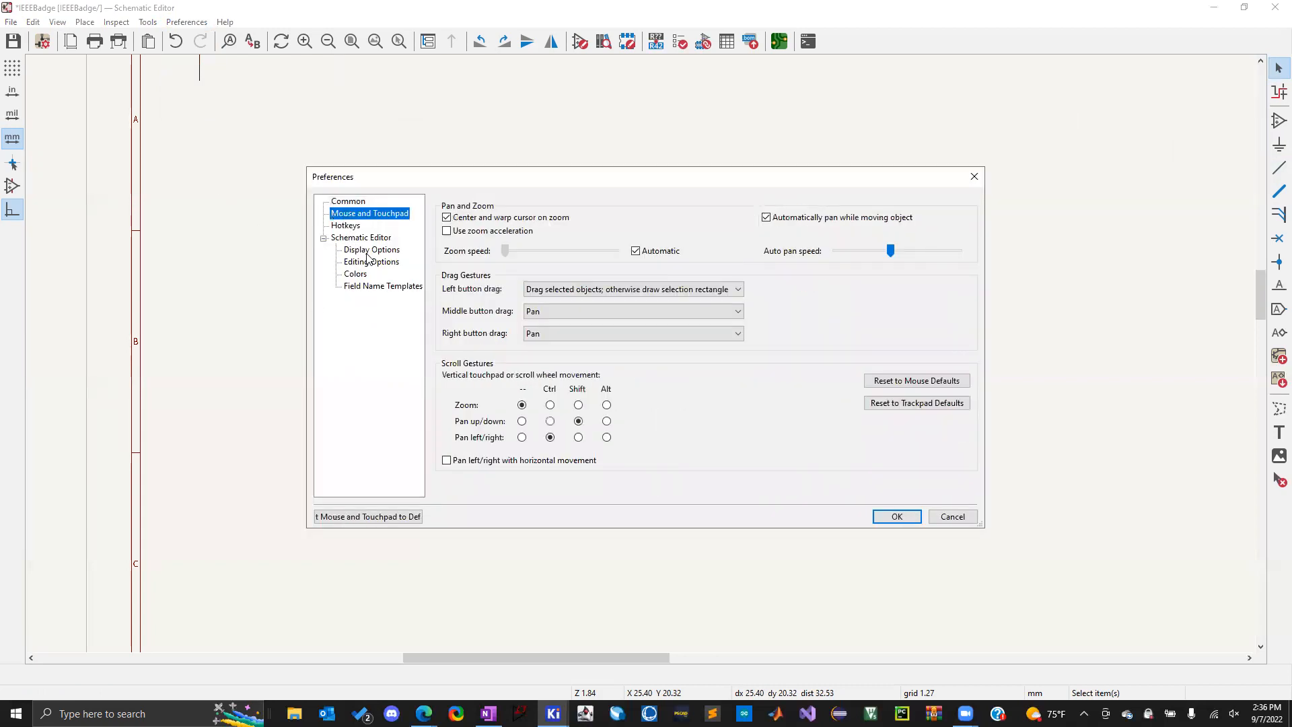
pyautogui.click(367, 253)
pyautogui.click(369, 264)
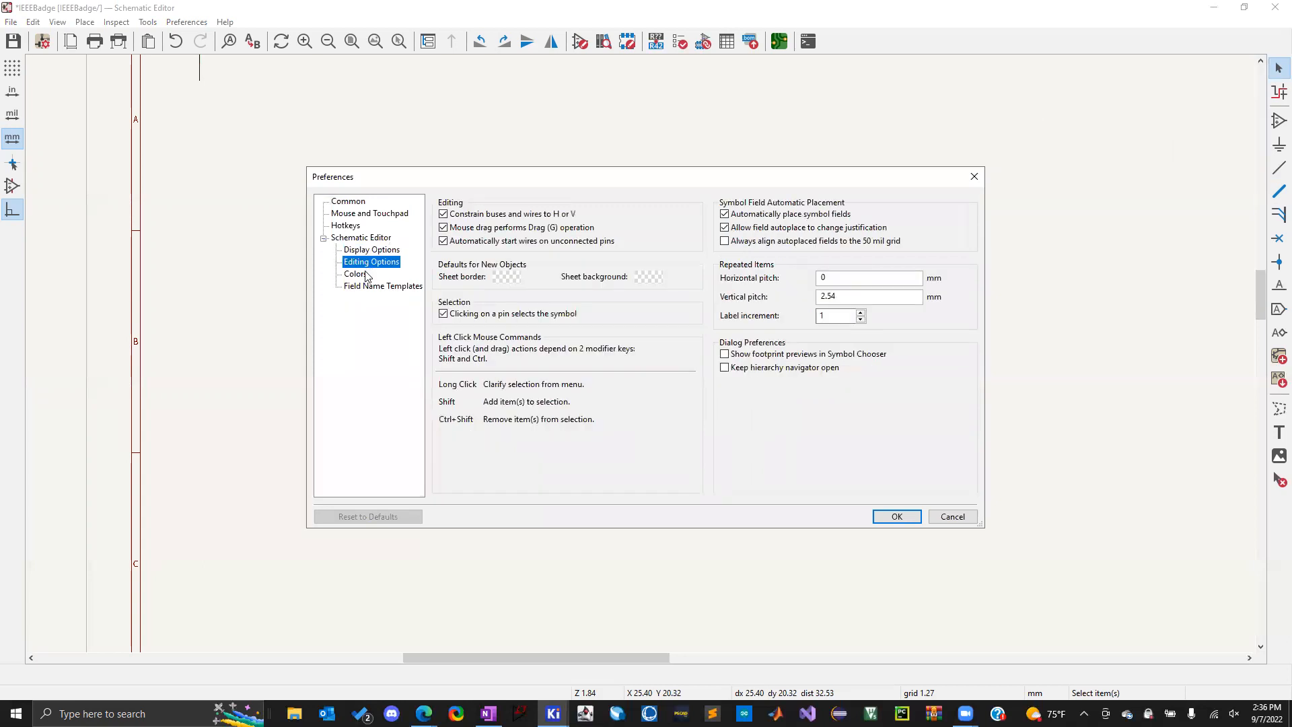
pyautogui.click(355, 273)
pyautogui.click(375, 288)
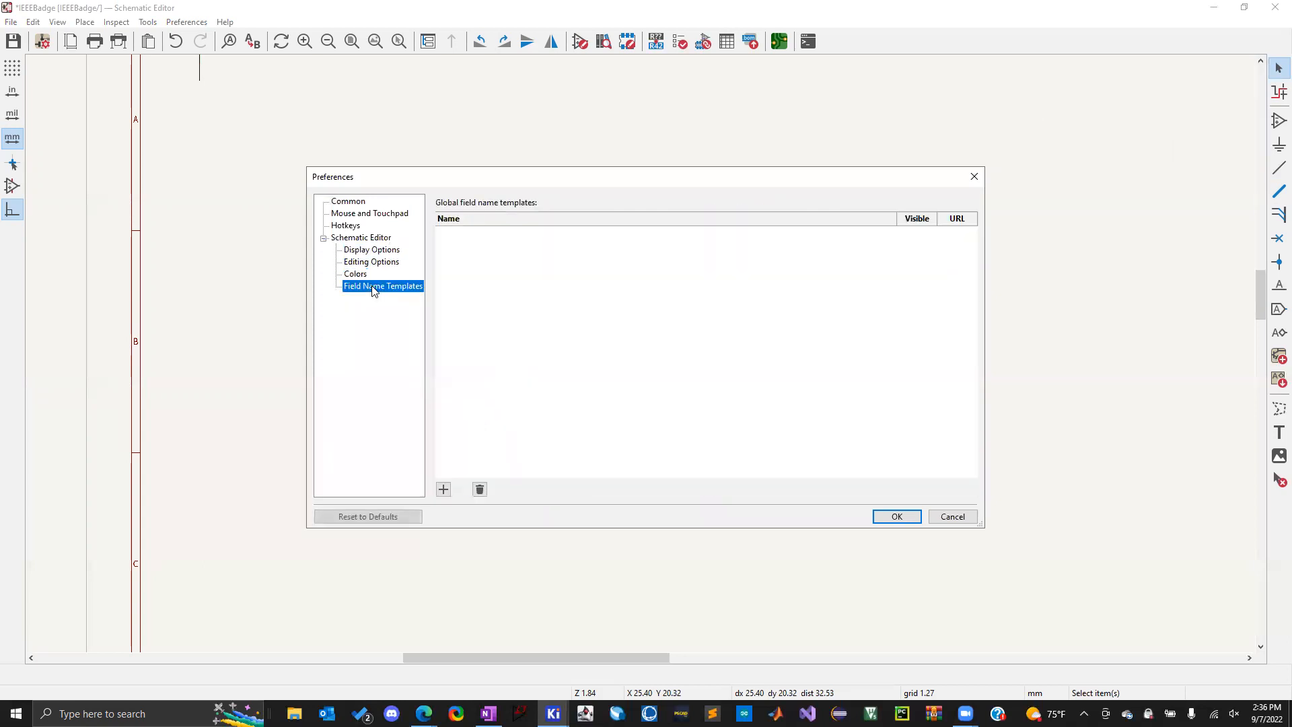
pyautogui.click(364, 252)
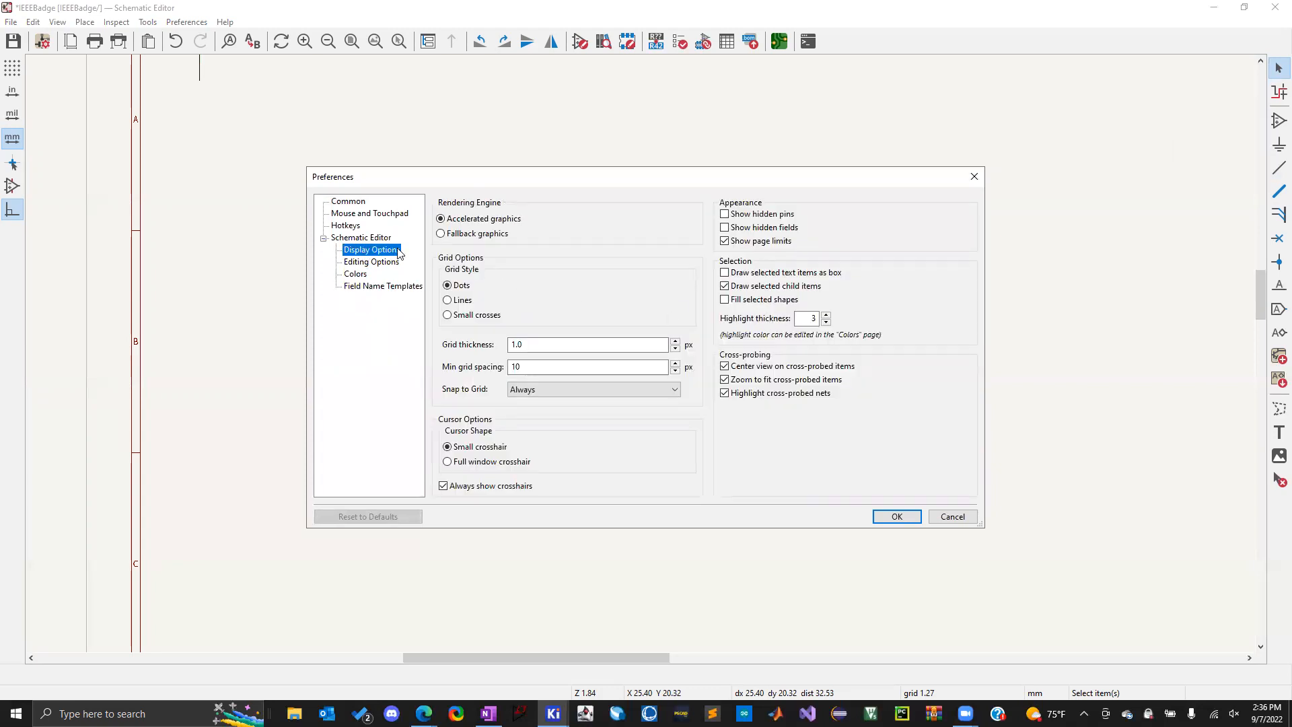
pyautogui.click(364, 226)
pyautogui.click(371, 214)
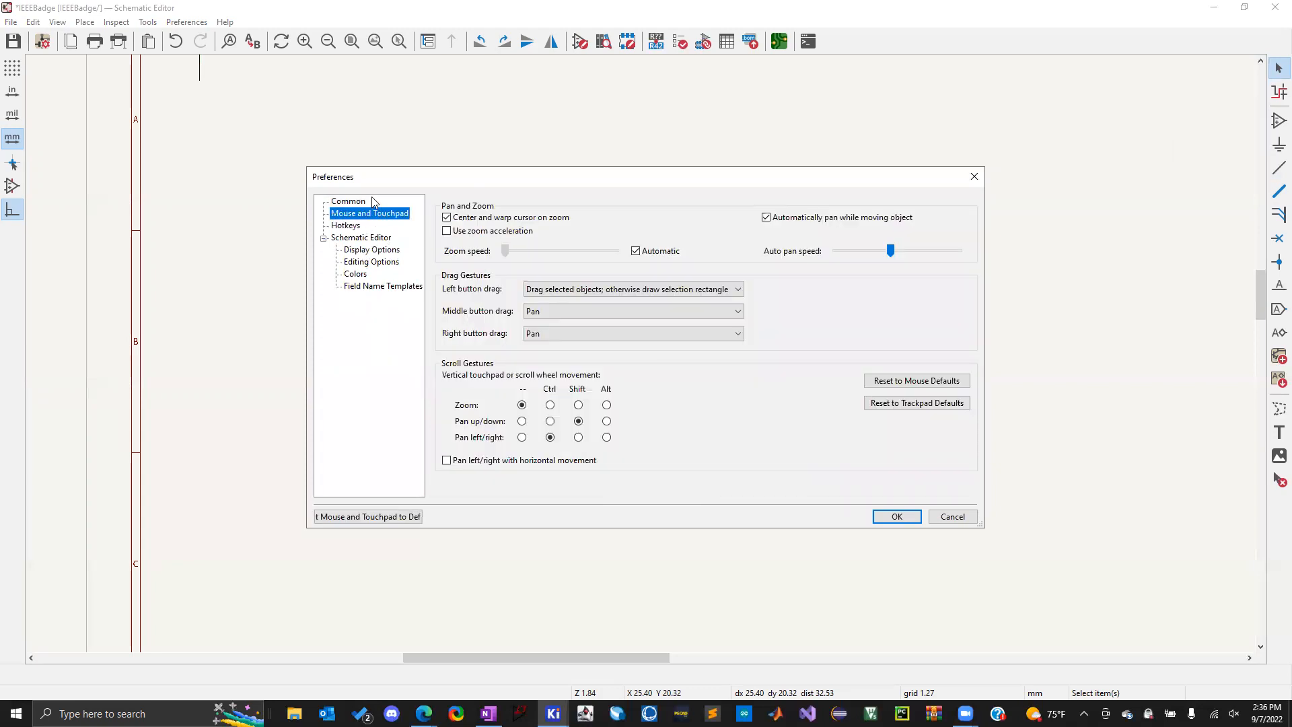
pyautogui.click(359, 202)
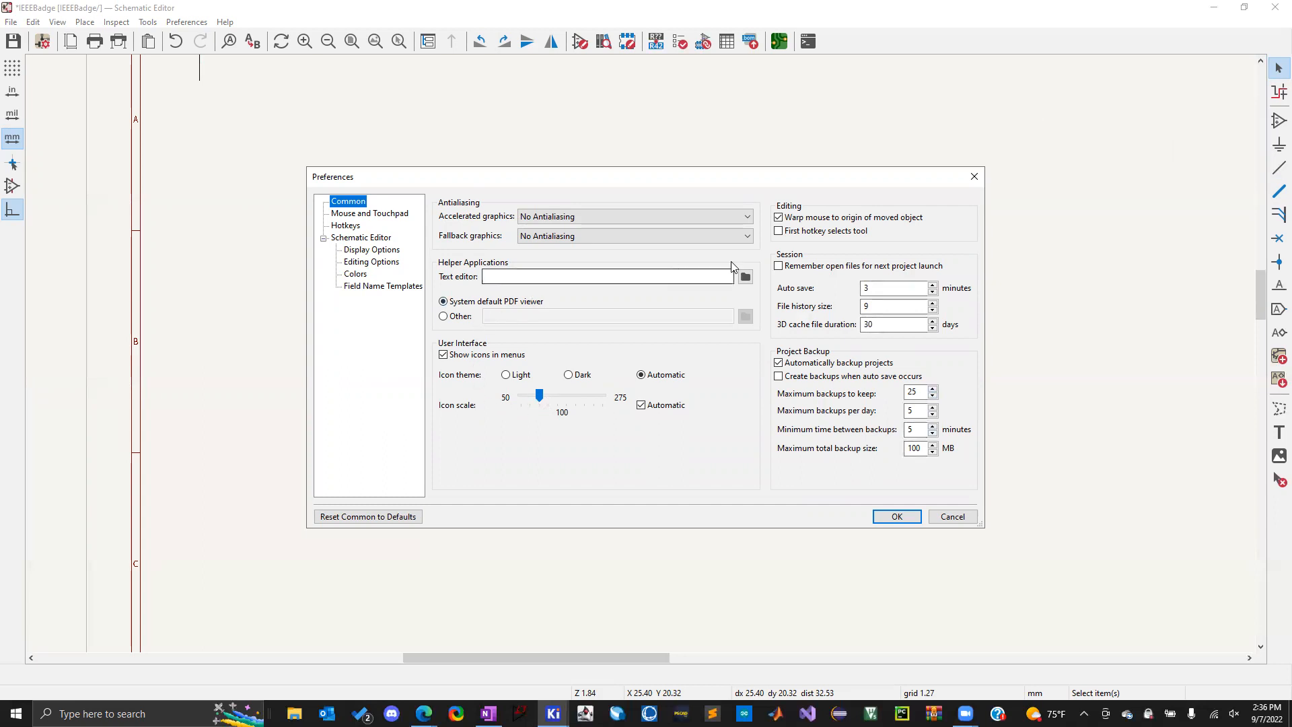
pyautogui.click(884, 305)
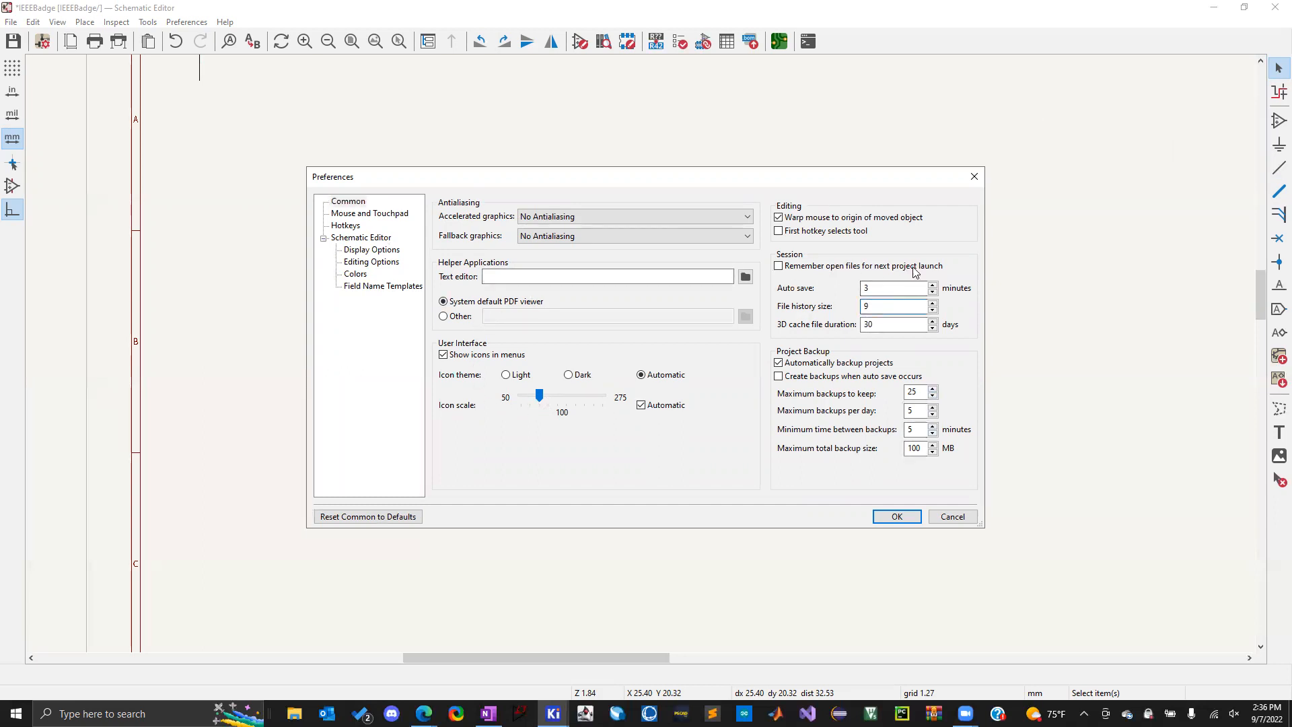
pyautogui.click(974, 177)
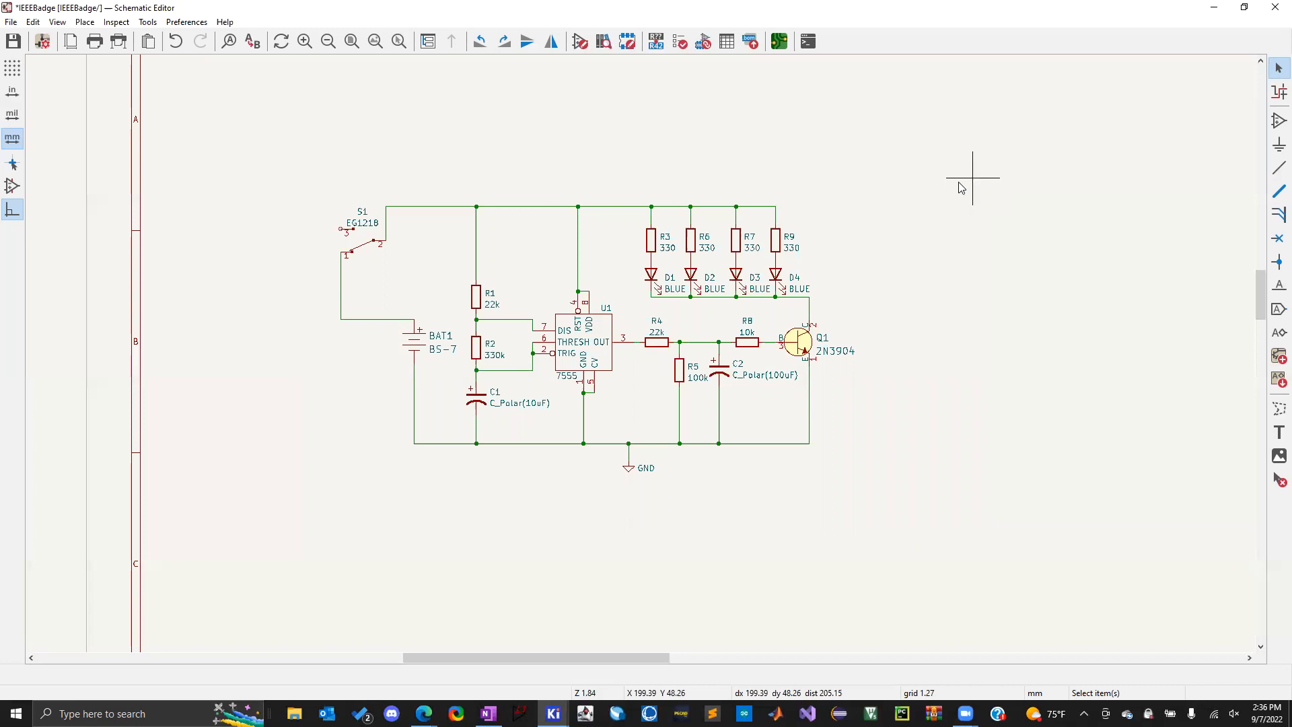
pyautogui.moveTo(377, 200); pyautogui.dragTo(748, 194)
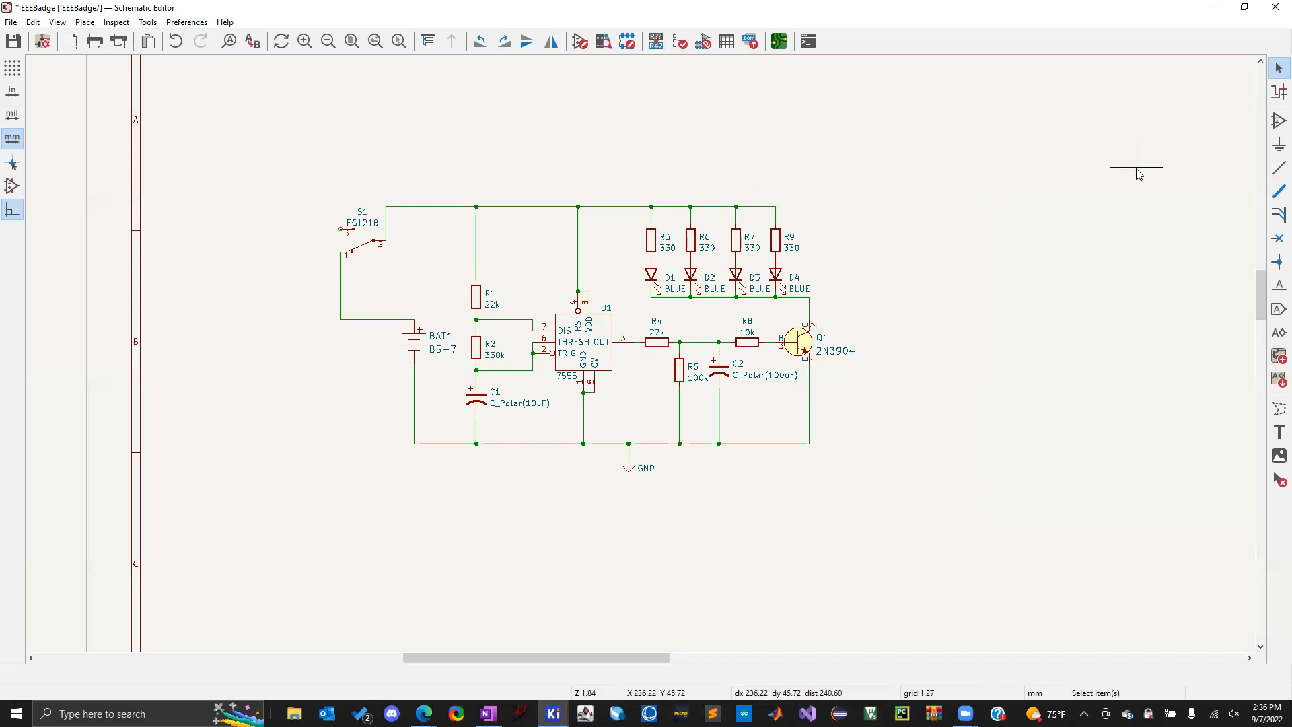
pyautogui.click(426, 207)
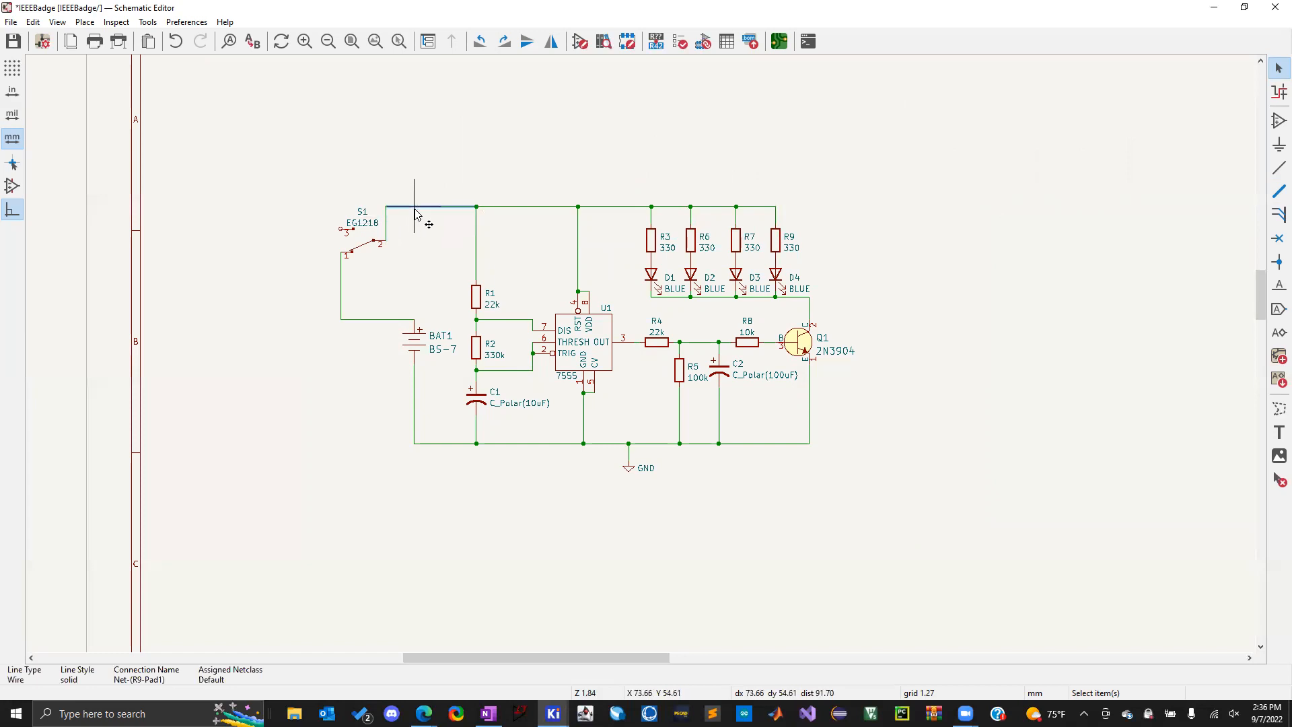
pyautogui.click(528, 163)
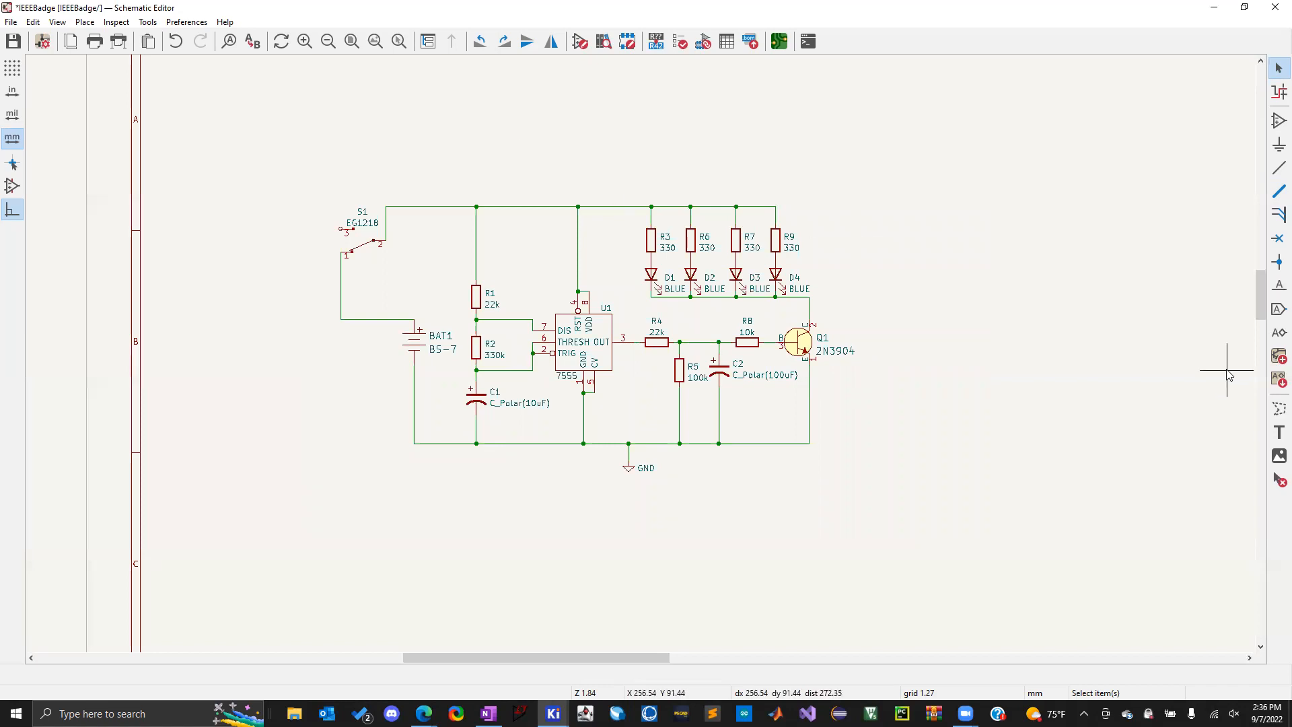
pyautogui.moveTo(356, 177); pyautogui.dragTo(818, 222)
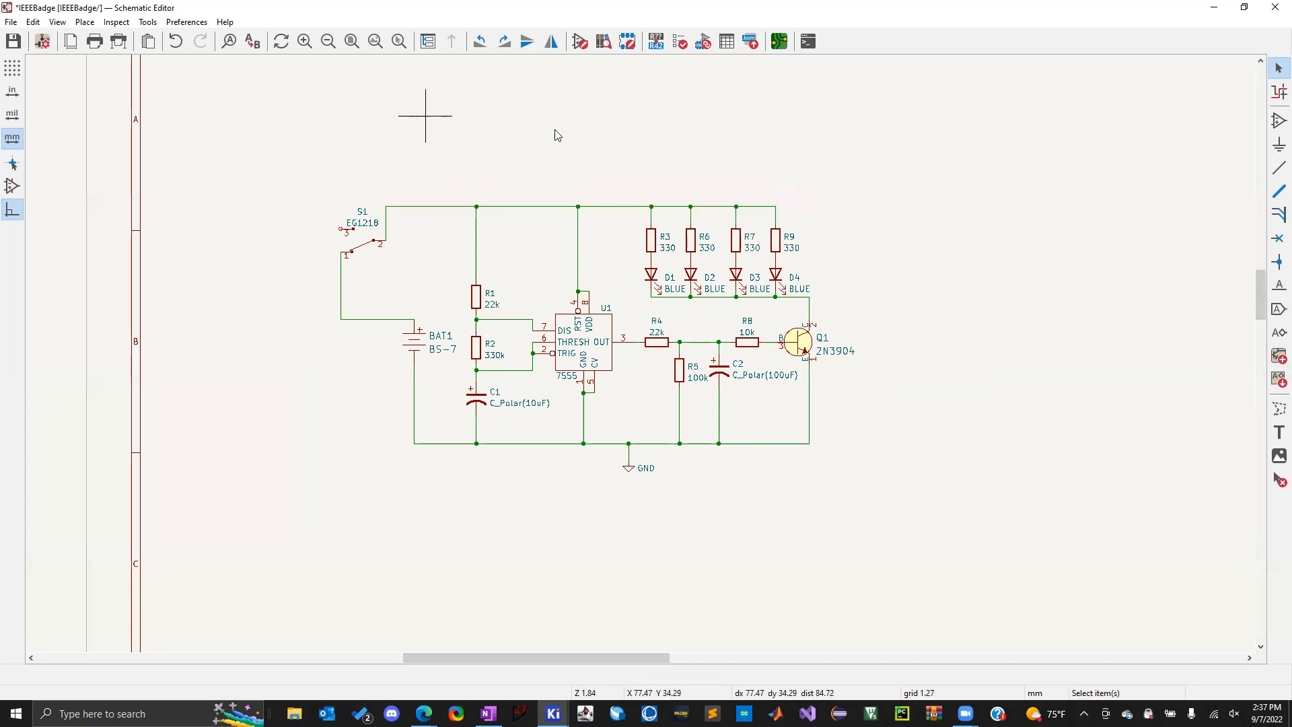
pyautogui.click(1274, 357)
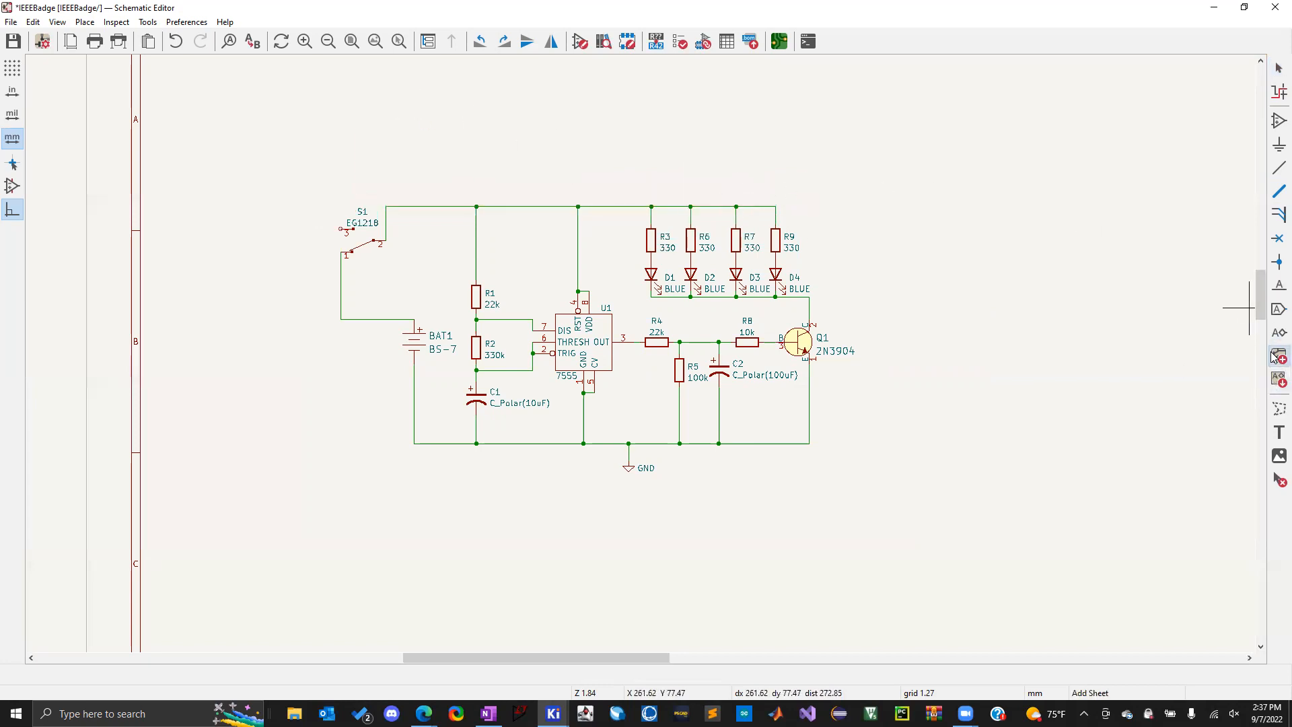
pyautogui.click(845, 116)
pyautogui.click(1103, 315)
pyautogui.click(917, 178)
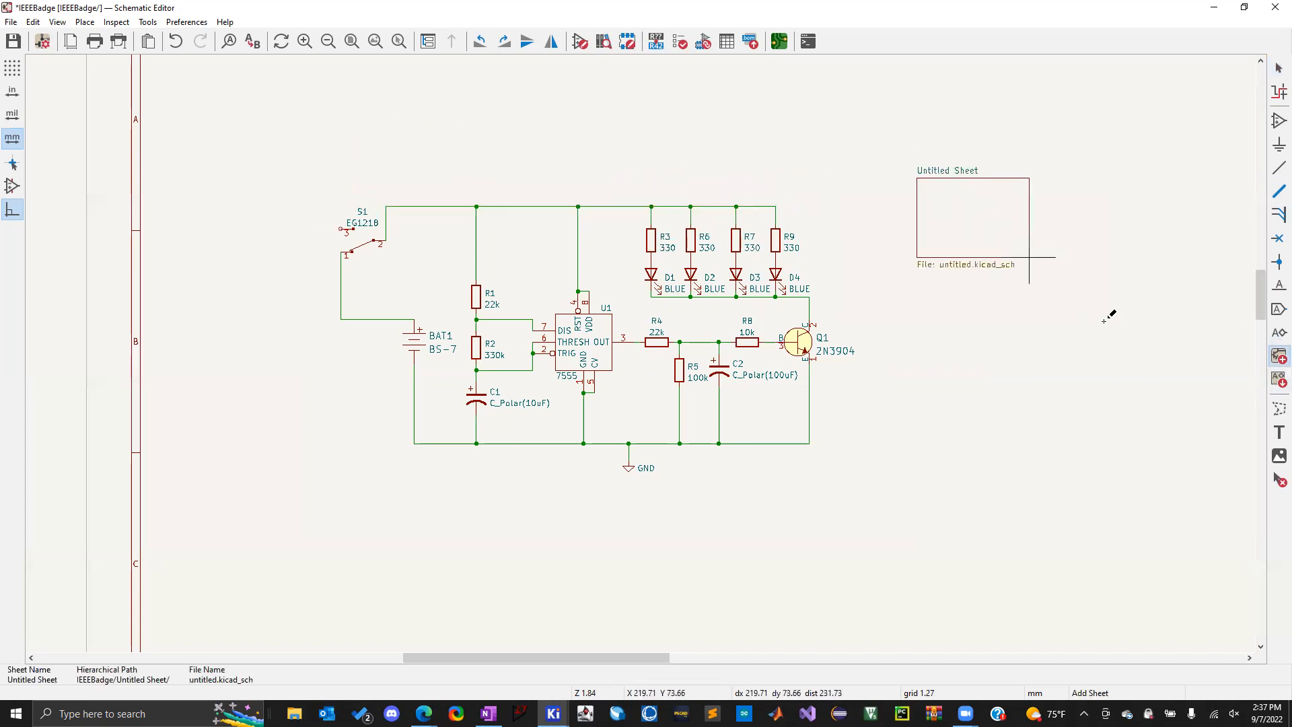
pyautogui.click(1114, 336)
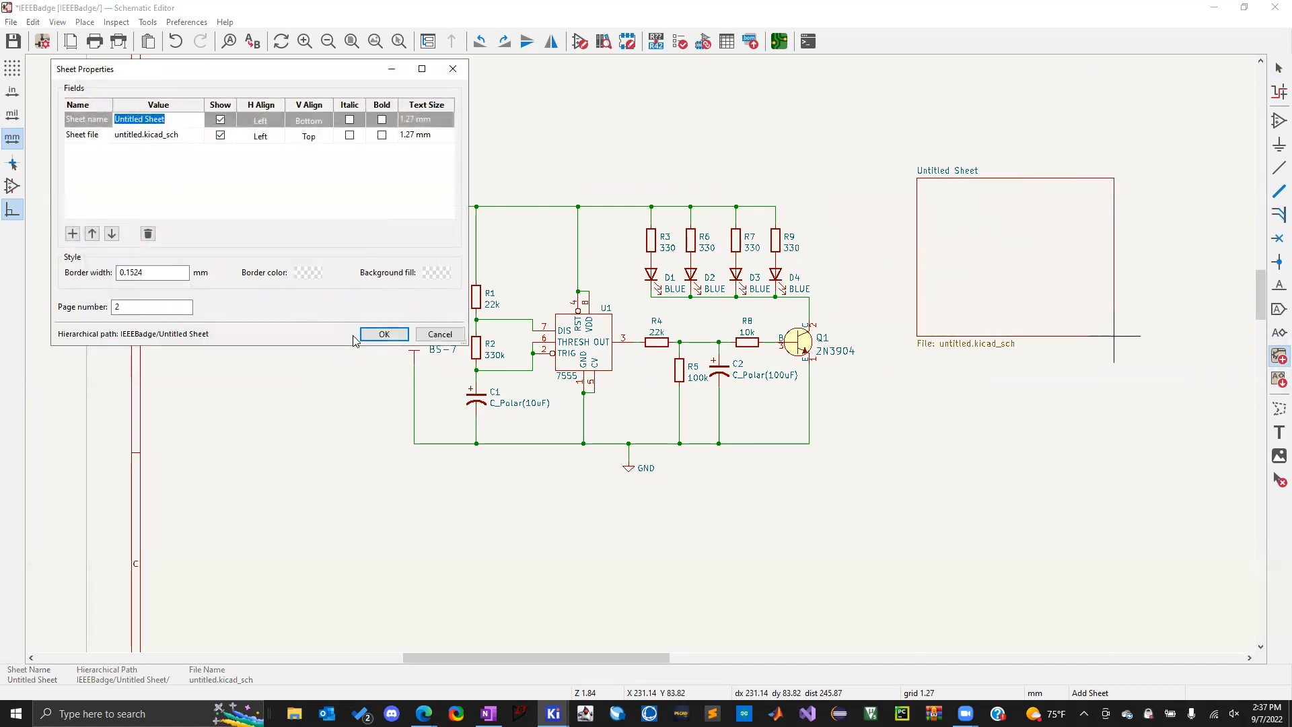
pyautogui.click(440, 334)
# Draw a hierarchical sheet about 18 by 23 mm beyond the LED circuit, name it TEST and keep the sheet file untitled.kicad_sch
pyautogui.click(911, 156)
pyautogui.click(989, 258)
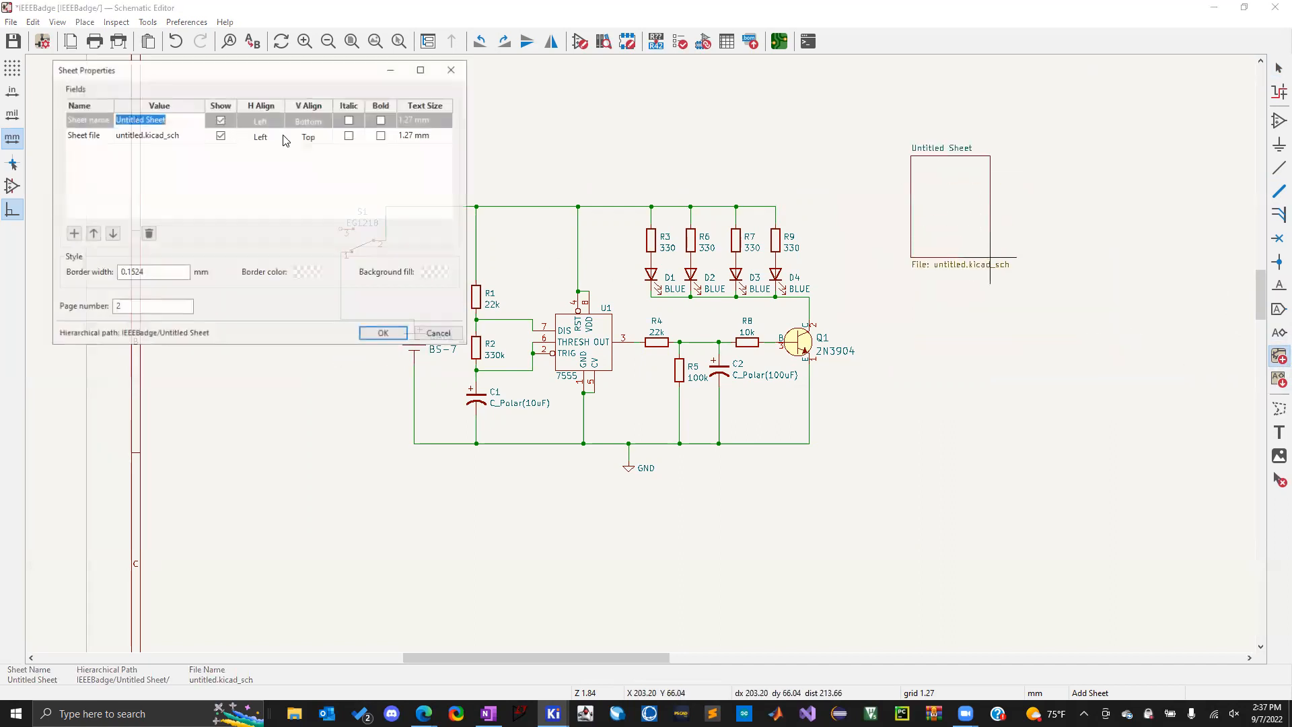
pyautogui.write('TEST')
pyautogui.press('Tab')
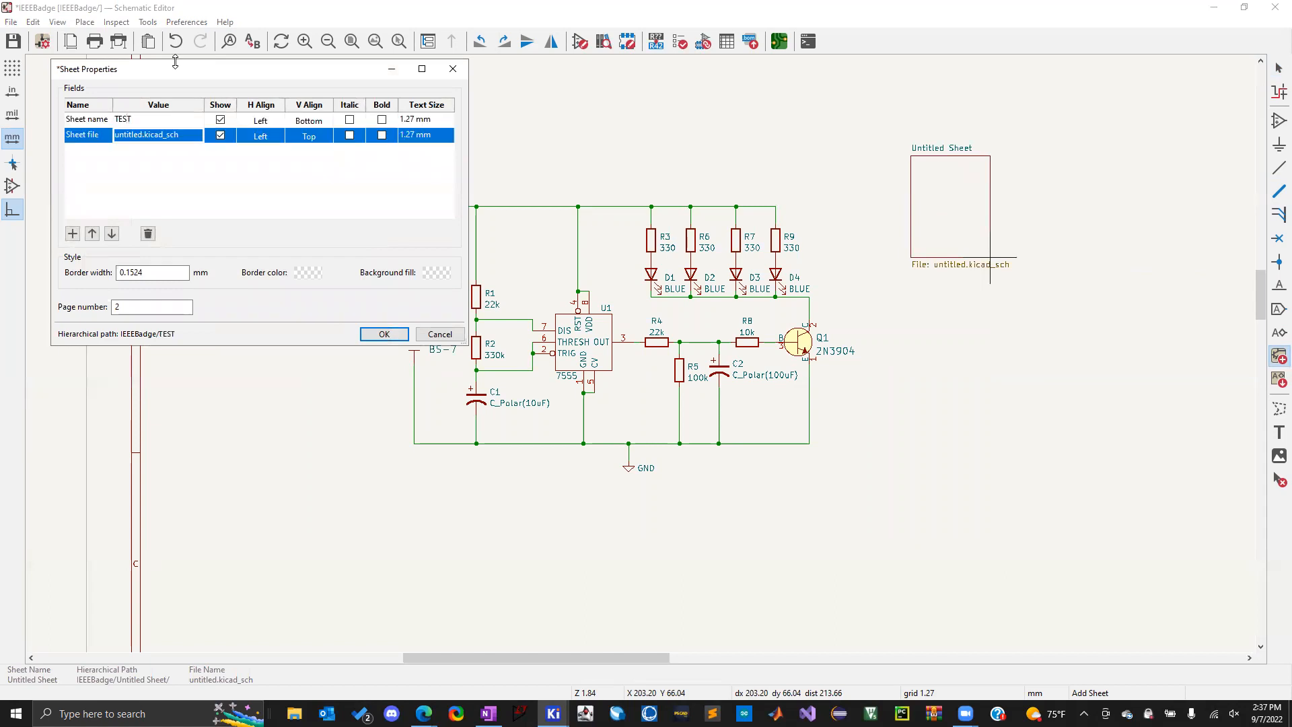
pyautogui.press('Return')
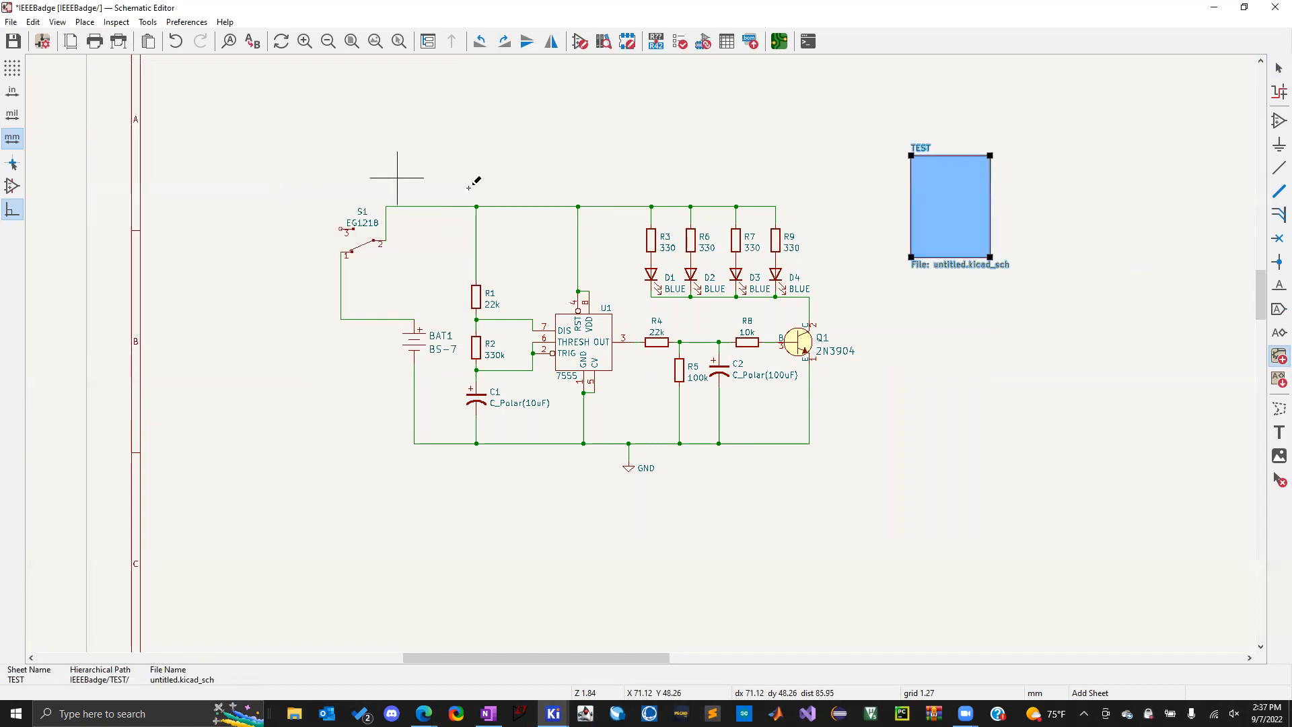
pyautogui.press('Escape')
# Move the TEST sheet about 15 mm farther from the circuit and about 14 mm lower on the page
pyautogui.click(973, 178)
pyautogui.click(433, 137)
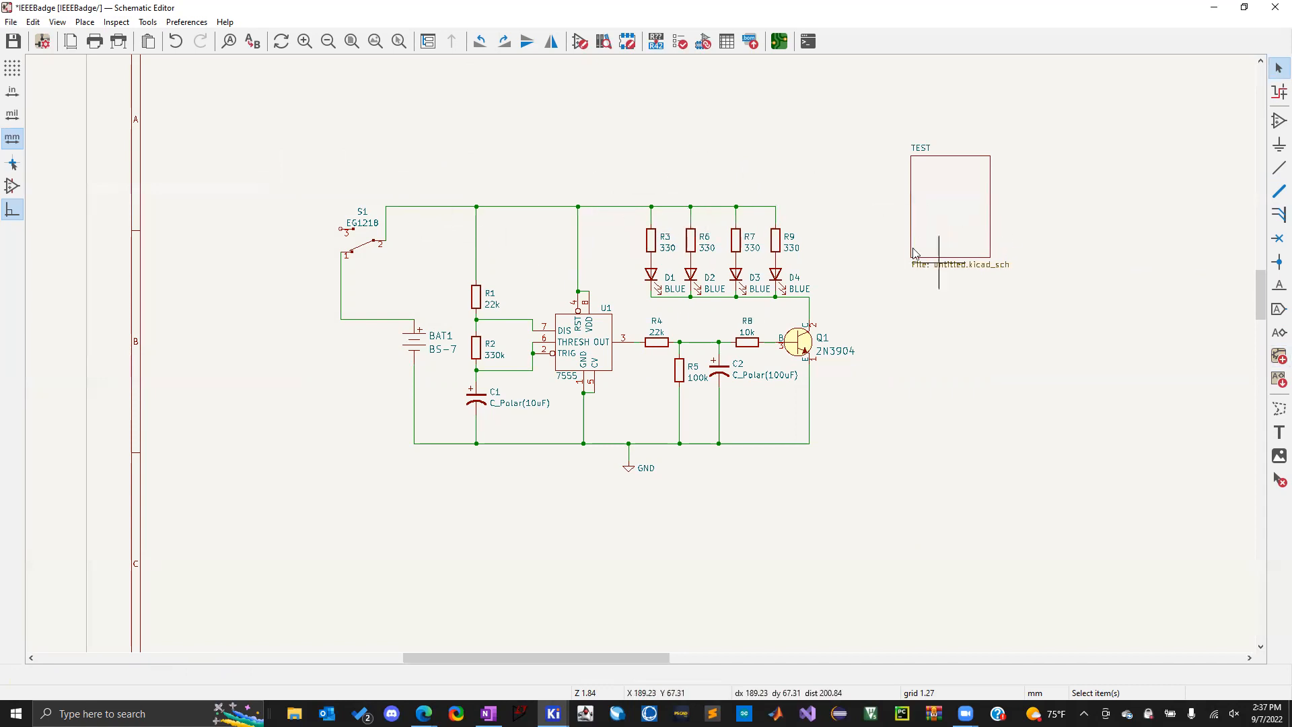
pyautogui.click(952, 216)
pyautogui.click(843, 211)
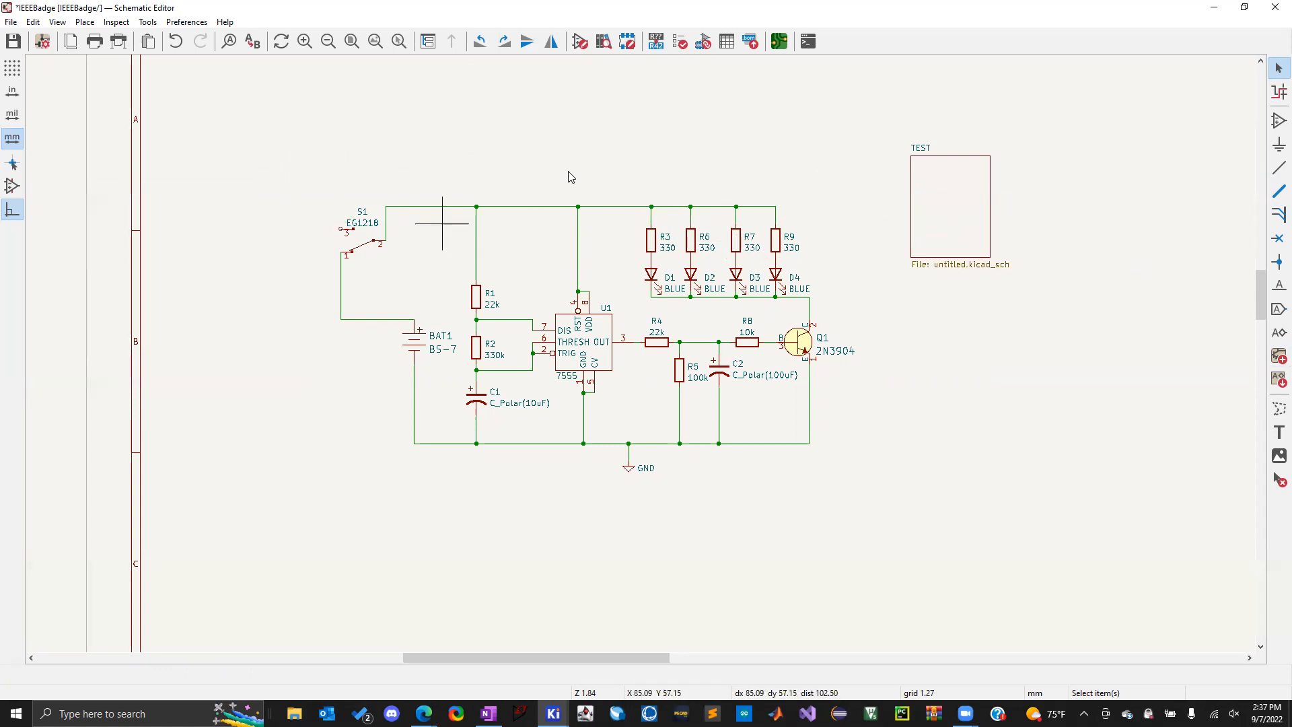
pyautogui.click(950, 223)
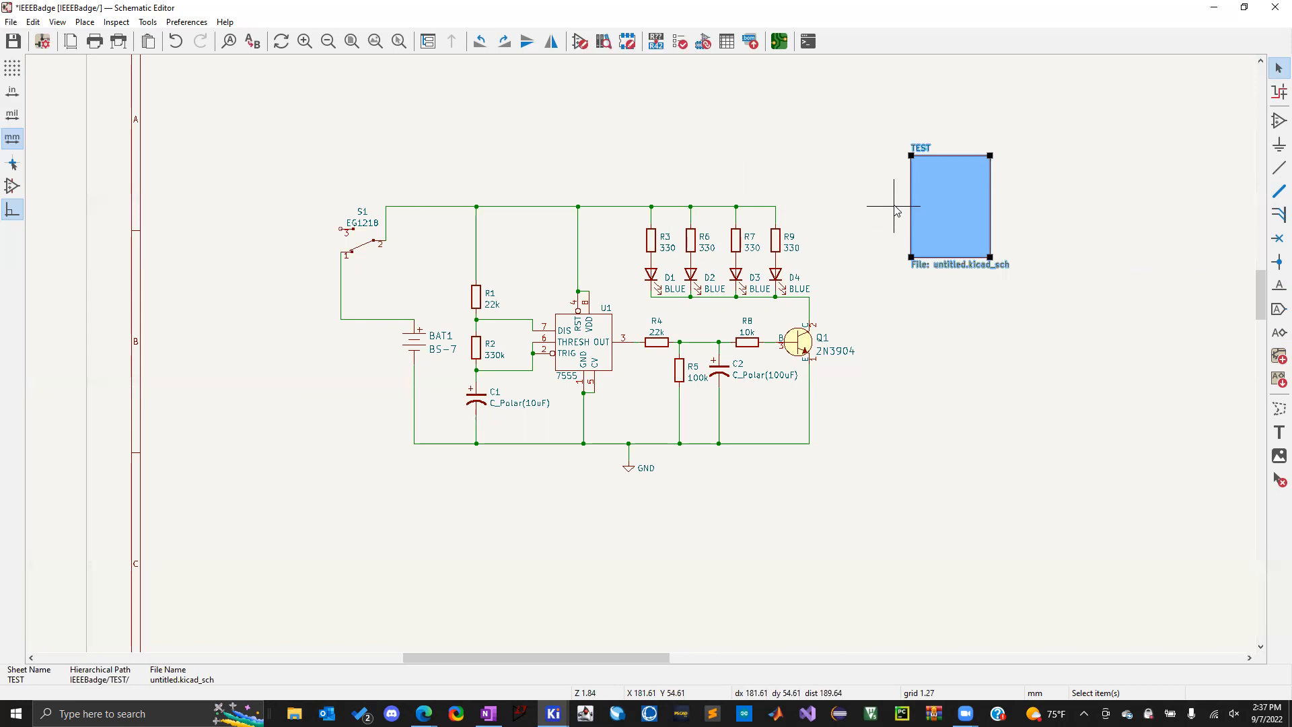
pyautogui.moveTo(966, 209); pyautogui.dragTo(1033, 272)
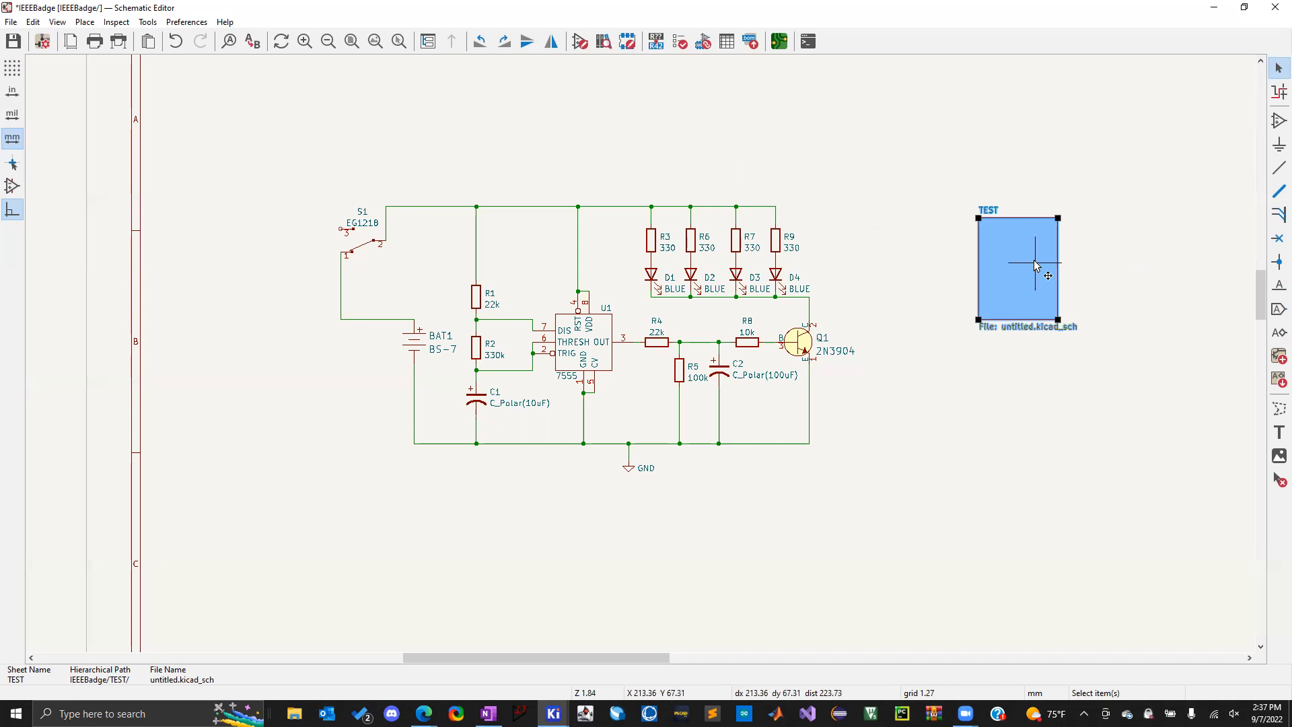
# Highlight the whole badge circuit, followed by the wire at S1's pin 2, switch S1 and the wire above R1, to point them out
pyautogui.moveTo(244, 177); pyautogui.dragTo(883, 528)
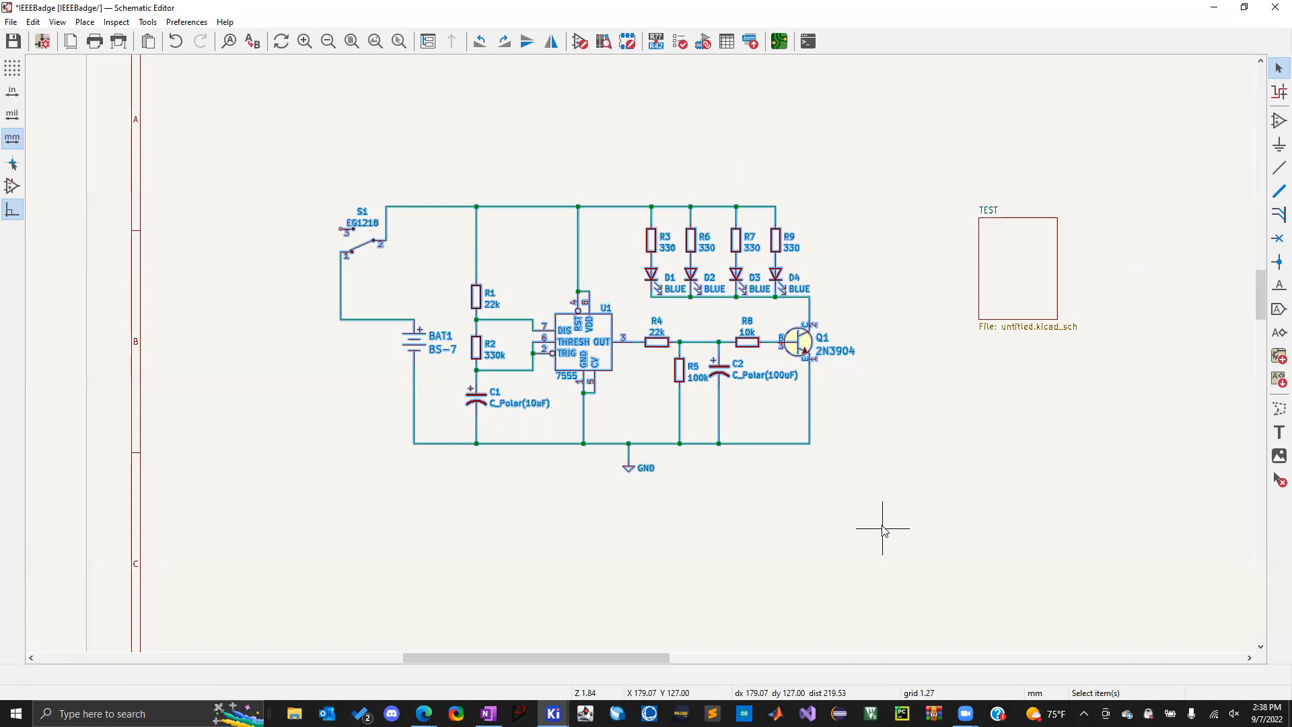
pyautogui.click(565, 155)
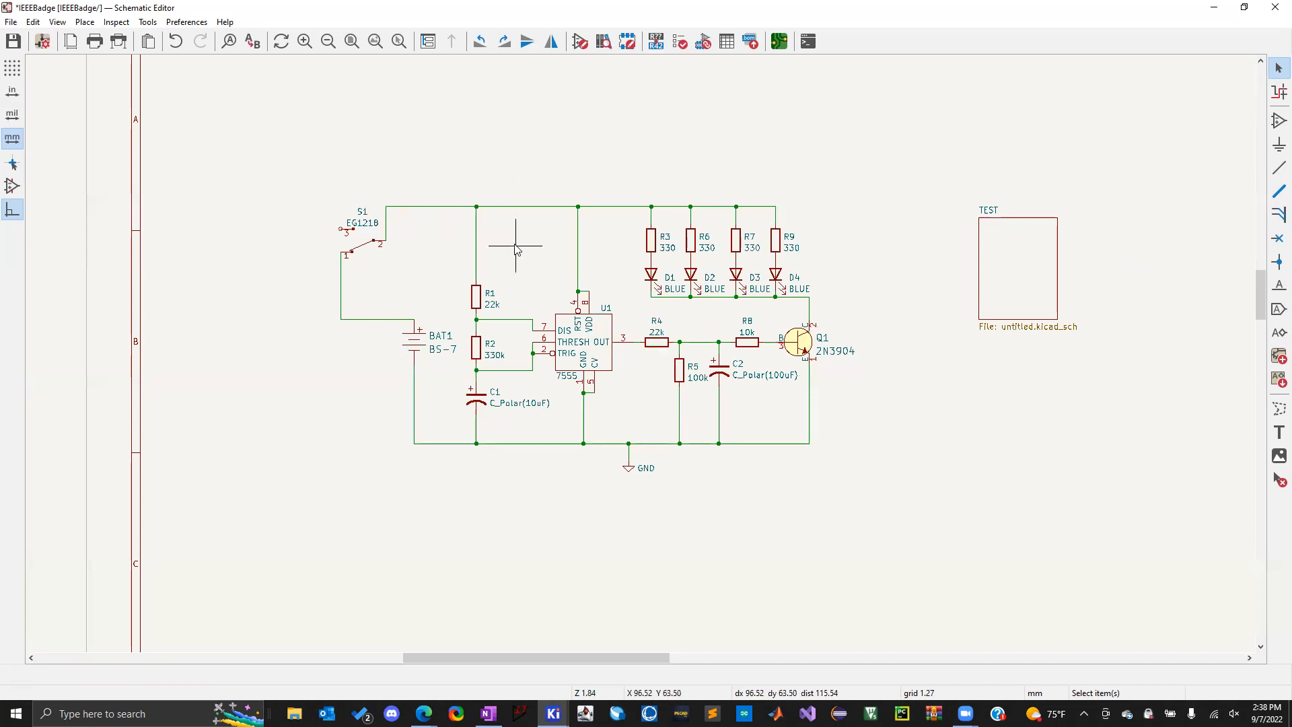
pyautogui.click(391, 206)
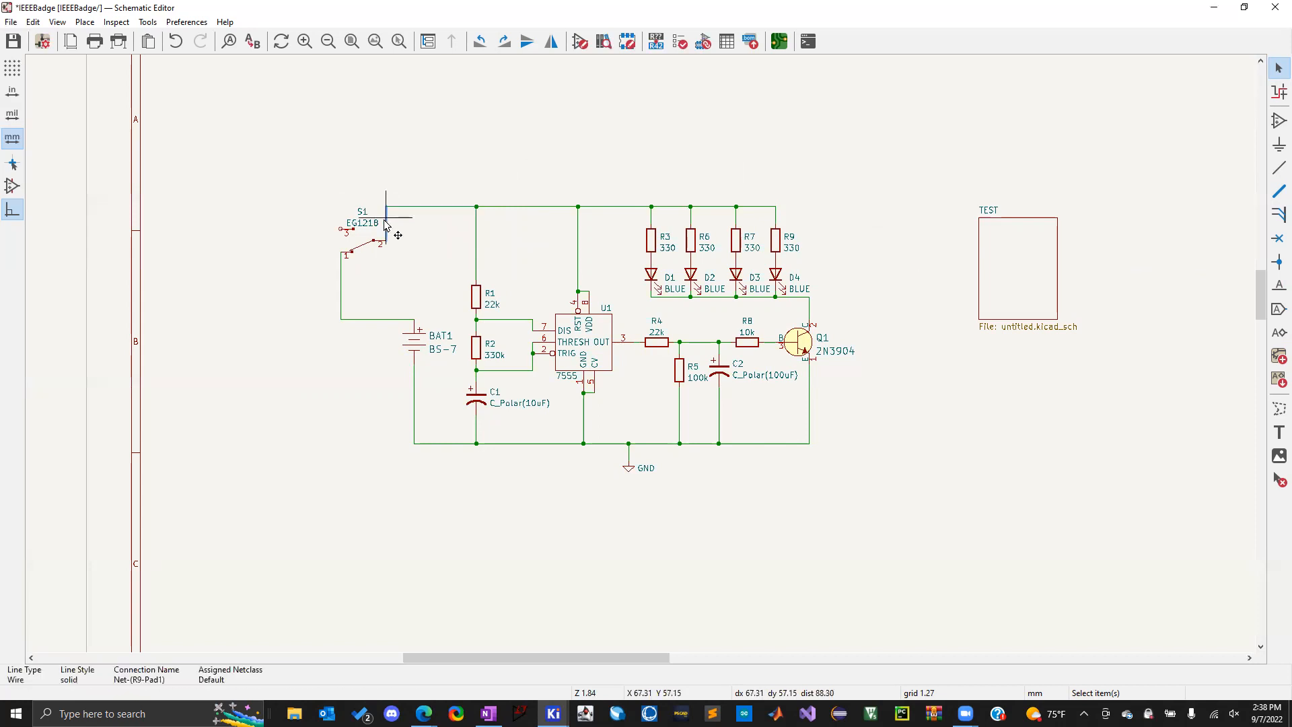
pyautogui.press('Escape')
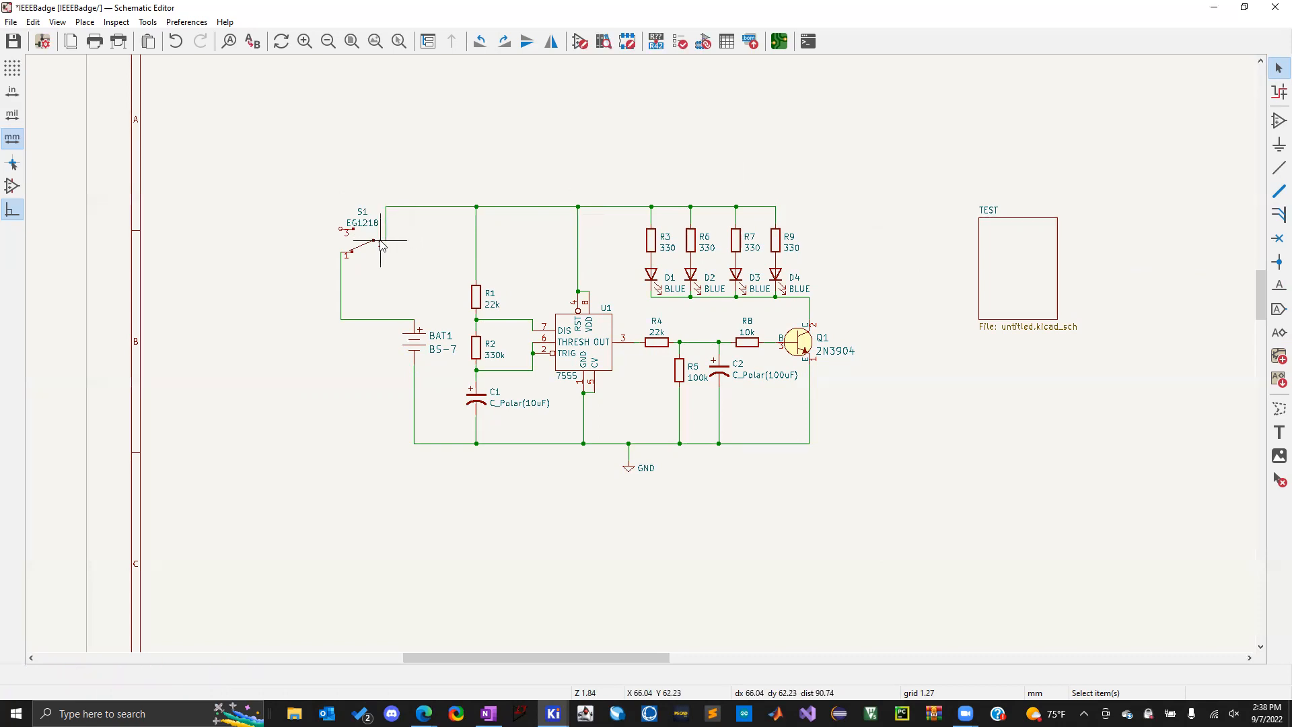
pyautogui.click(378, 244)
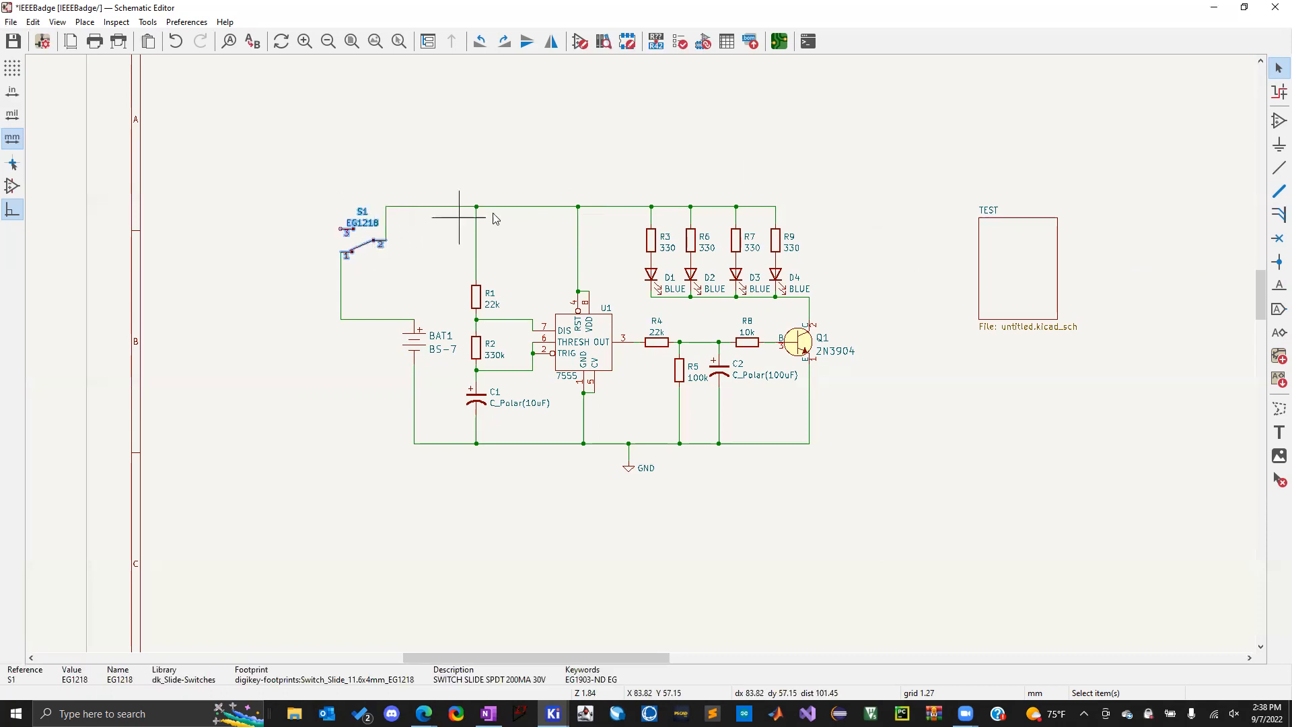
pyautogui.click(475, 280)
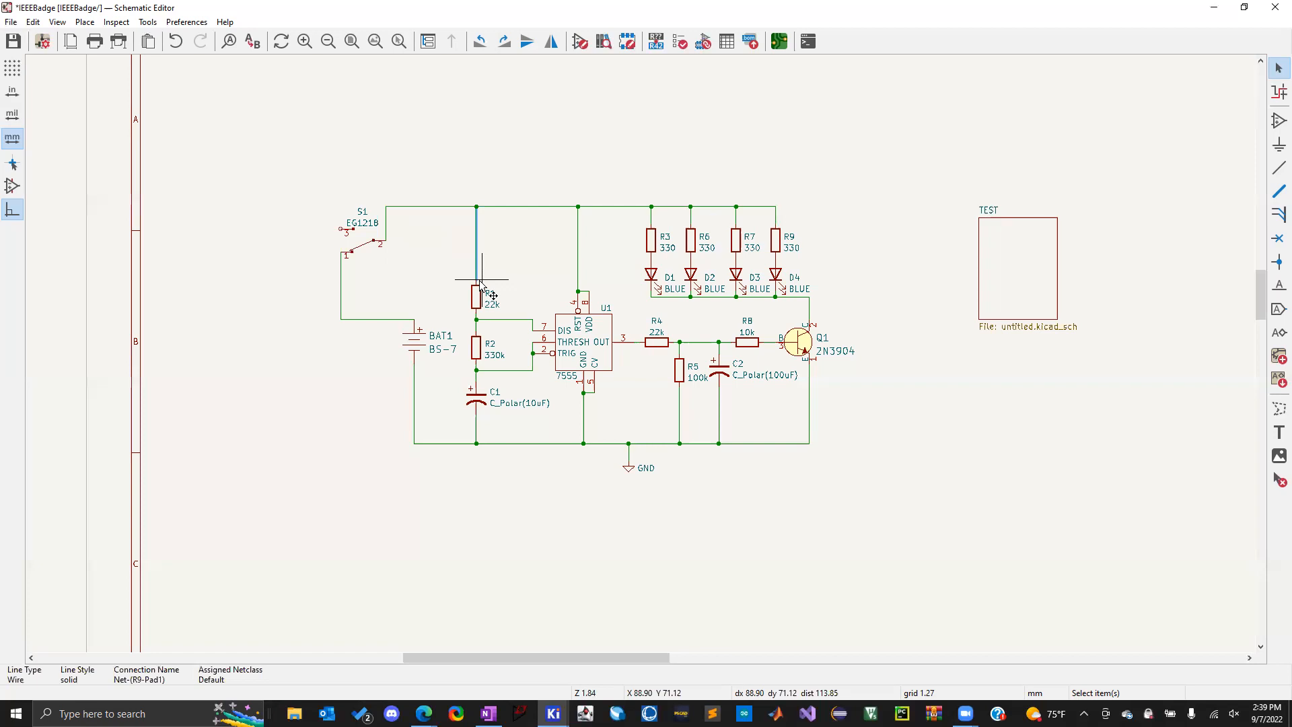
# Shift the vertical wire between S1's pin 2 and the power rail about 8 mm toward R1, keeping it connected
pyautogui.moveTo(363, 242); pyautogui.dragTo(420, 216)
pyautogui.click(387, 218)
# View the properties of the vertical wire from S1's pin 1 to BAT1 without changing them, and save the schematic
pyautogui.doubleClick(341, 306)
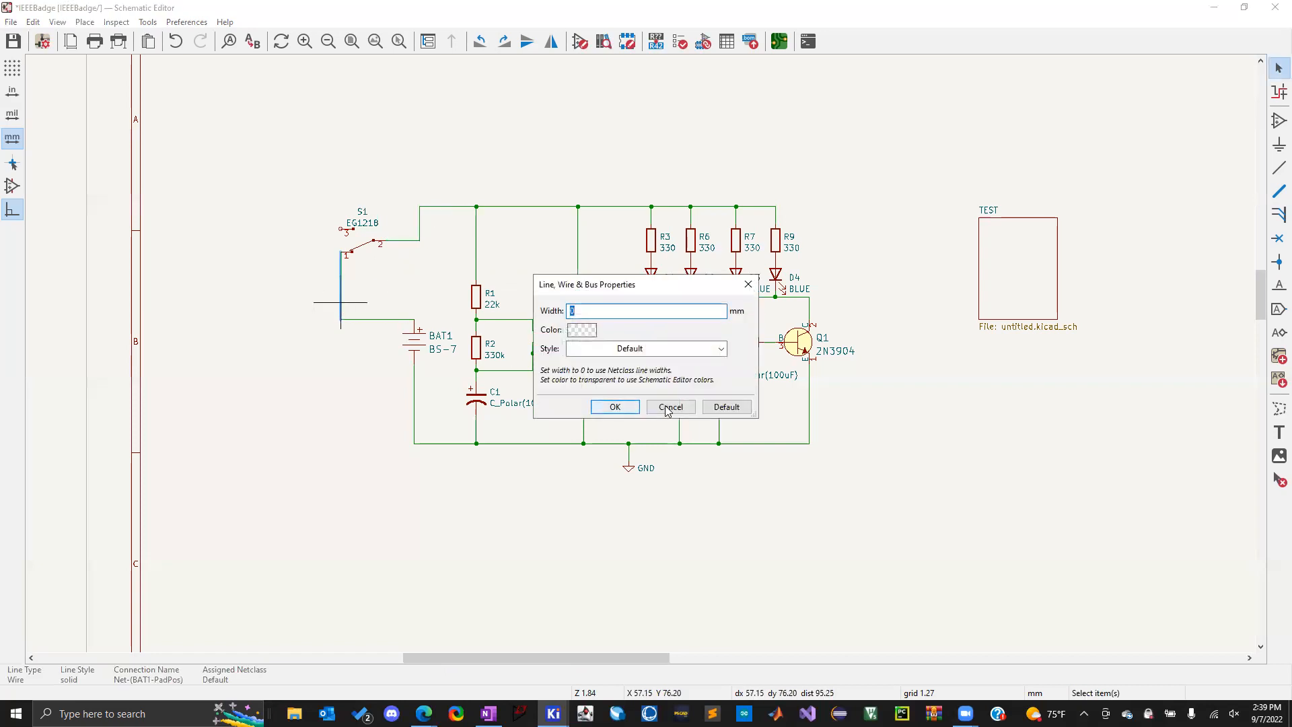
pyautogui.click(671, 406)
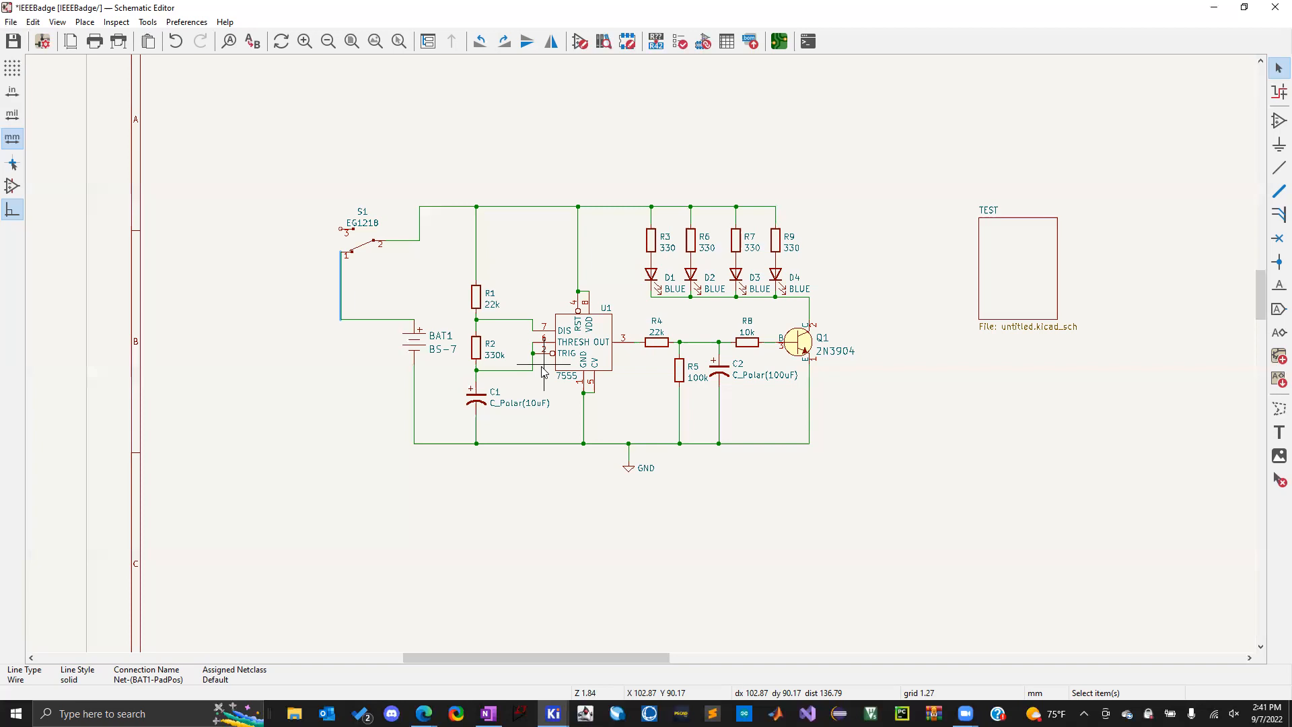
pyautogui.hotkey('ctrl', 's')
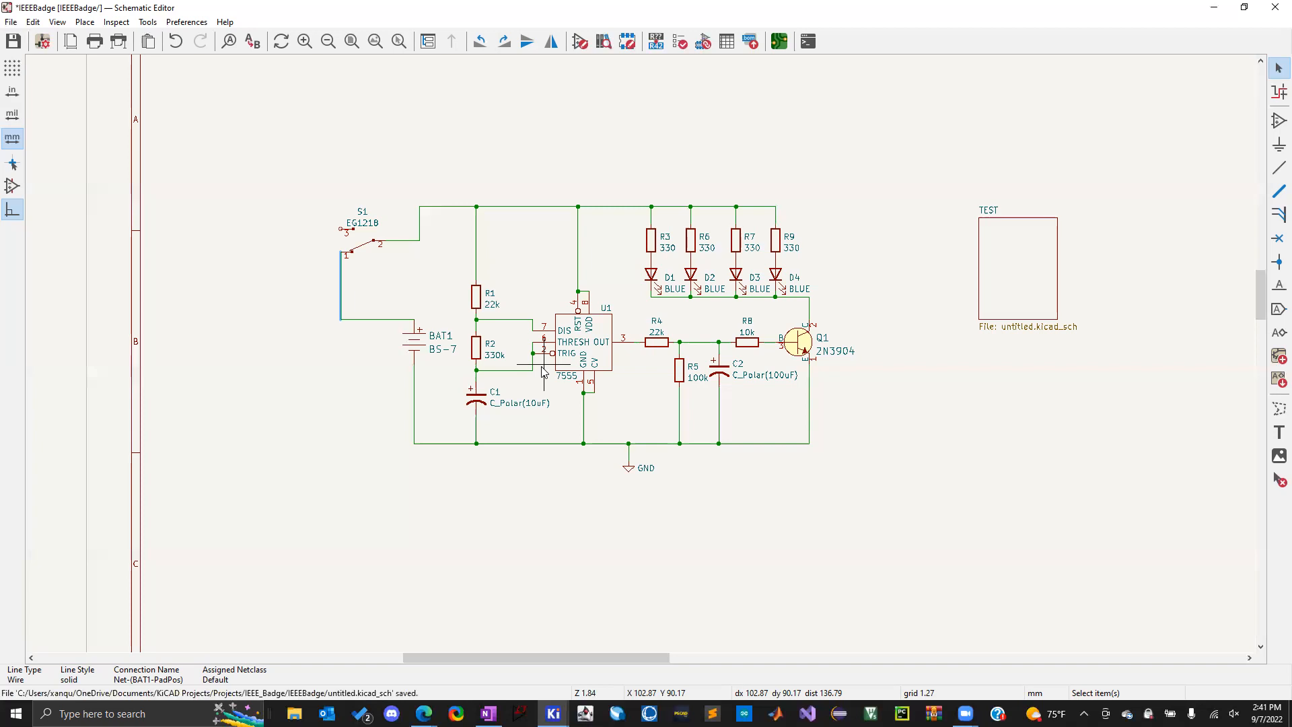